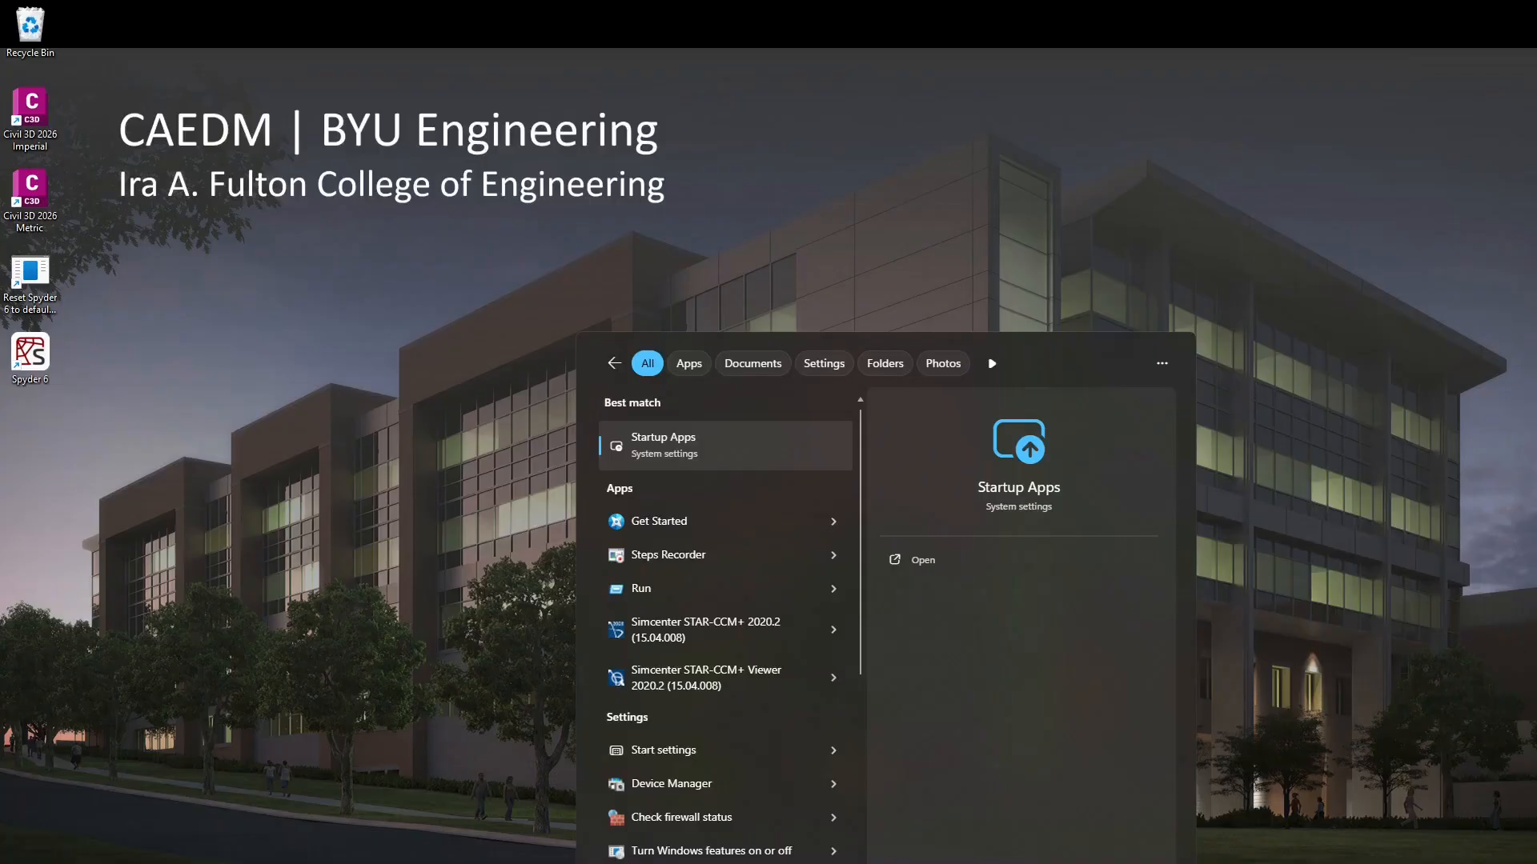
# Step: Launch Simcenter STAR-CCM+ 2020.2 by searching for 'starccm' in Windows search
pyautogui.press('BackSpace')
pyautogui.press('BackSpace')
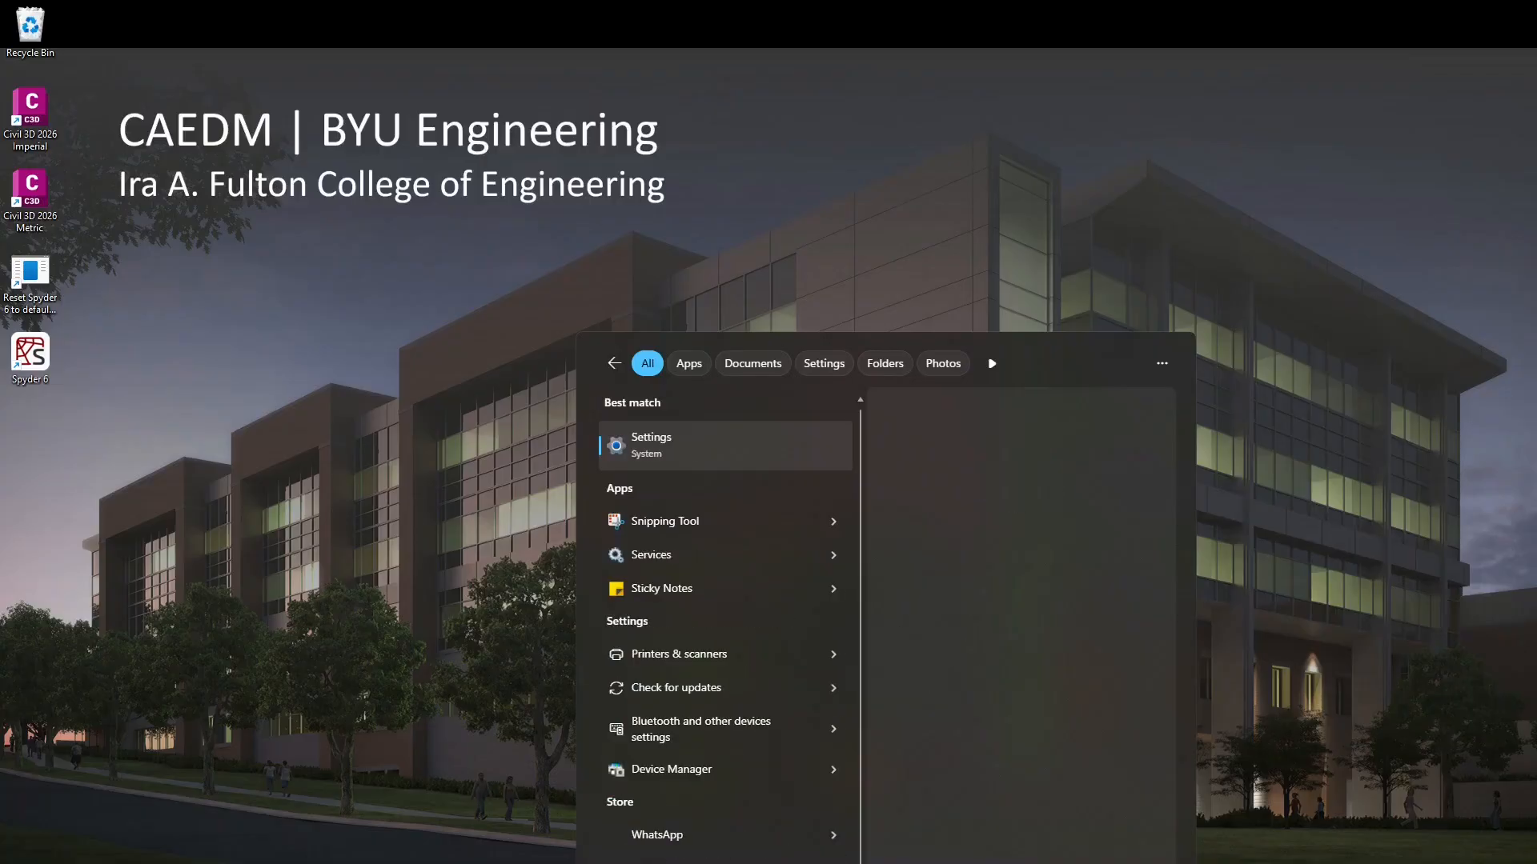
pyautogui.click(516, 606)
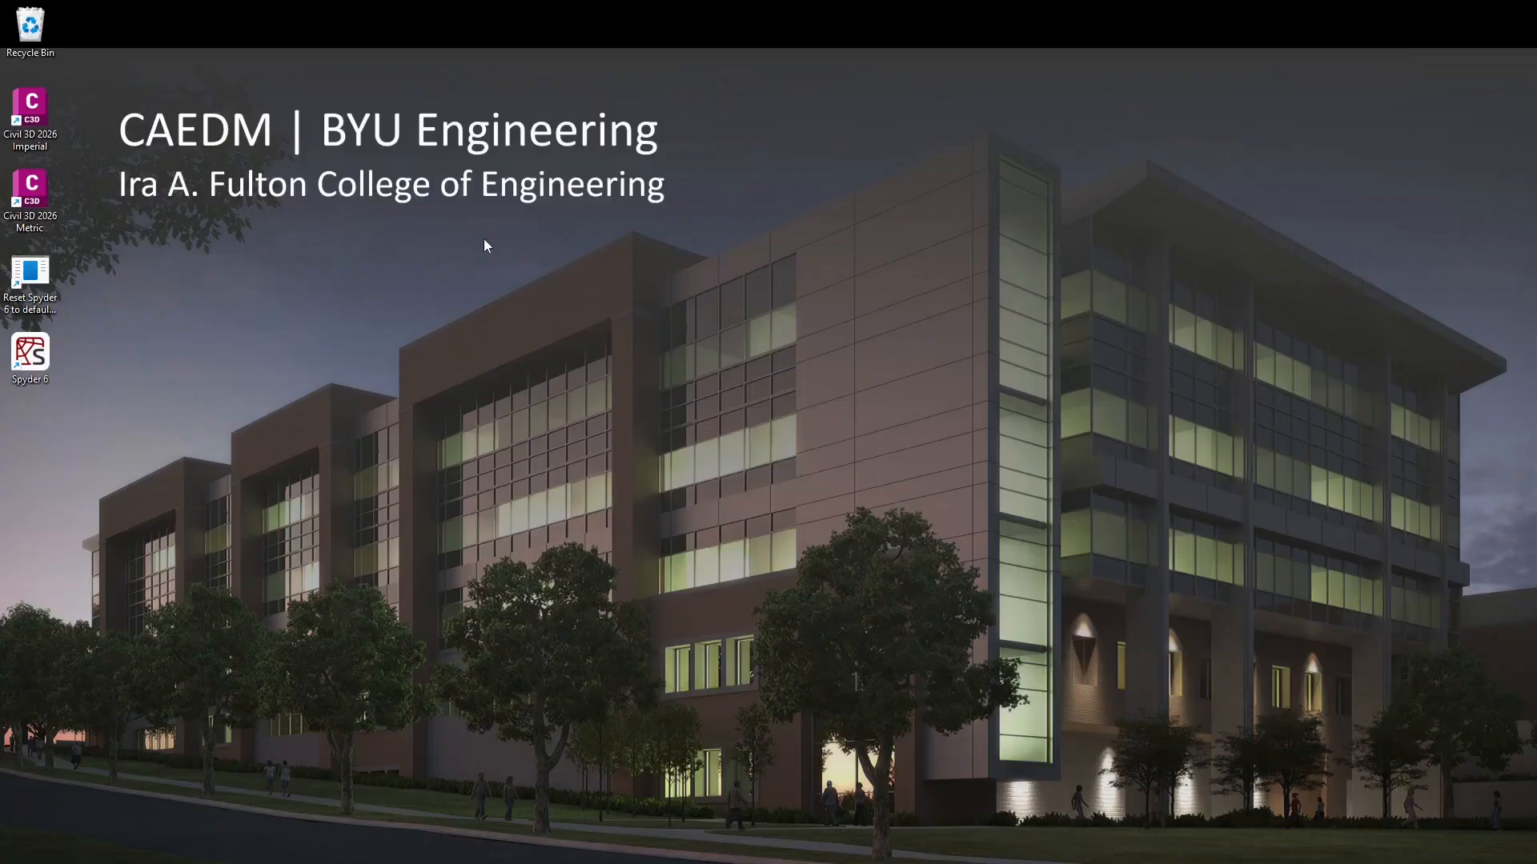
pyautogui.moveTo(913, 863)
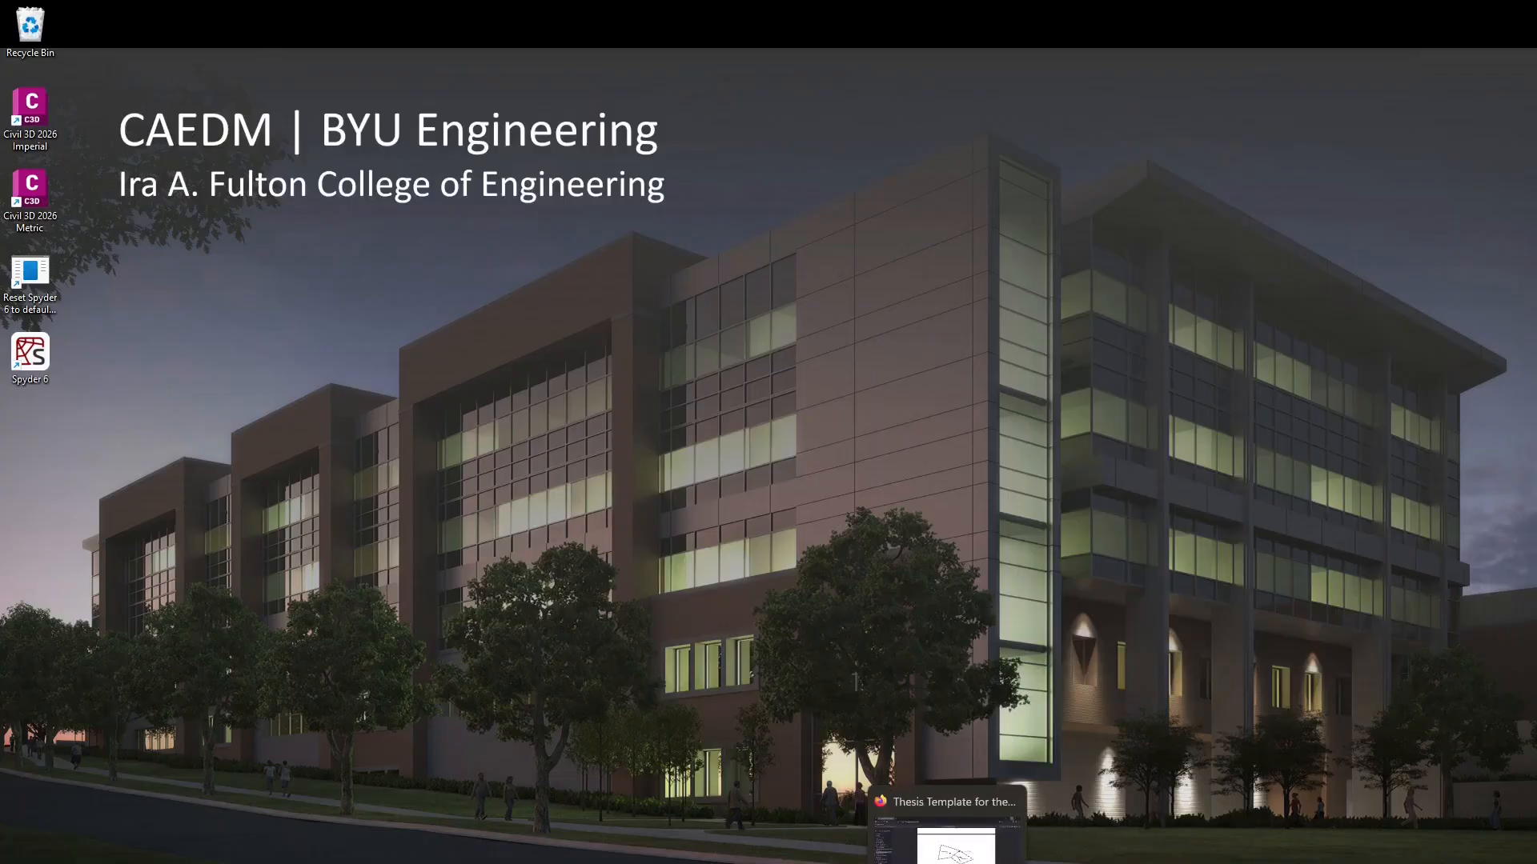
pyautogui.press('super+s')
pyautogui.write('starccm')
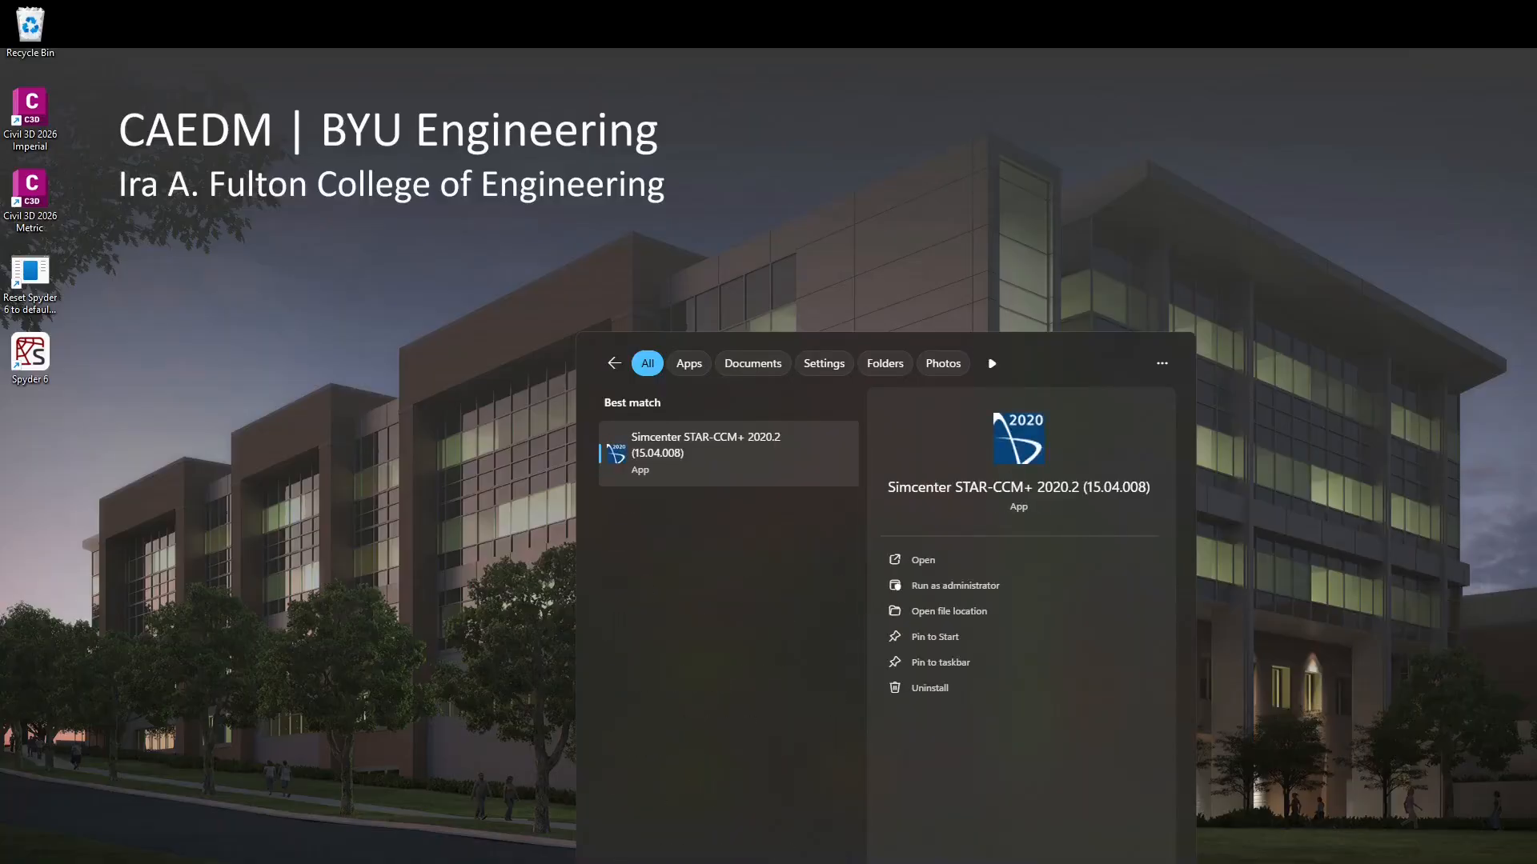
pyautogui.press('Return')
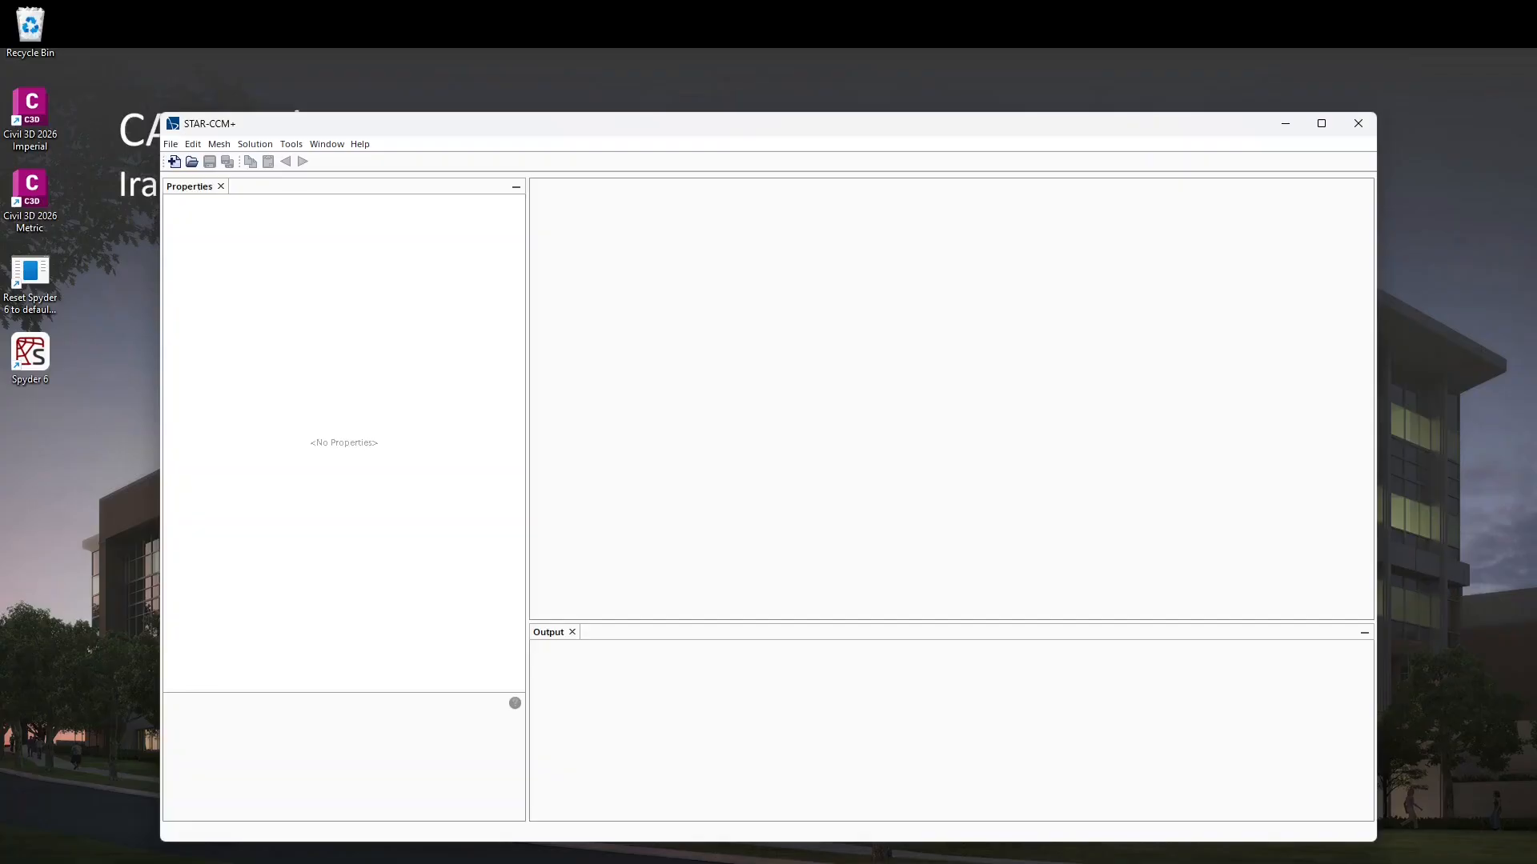
# Step: Maximize the window and create a new simulation running in parallel on the local host with 6 compute processes
pyautogui.click(1321, 124)
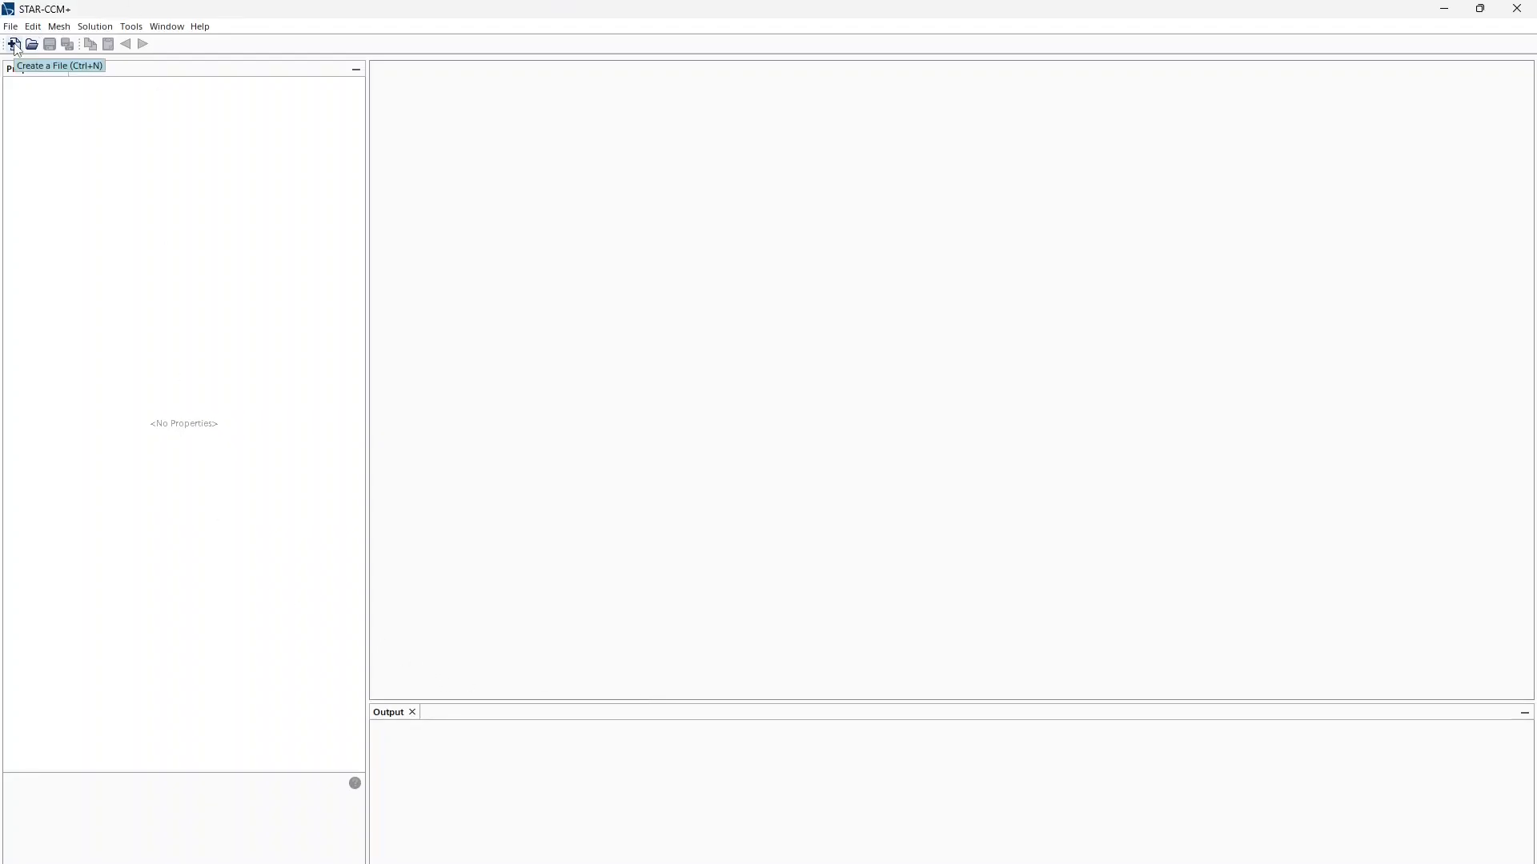
pyautogui.click(14, 45)
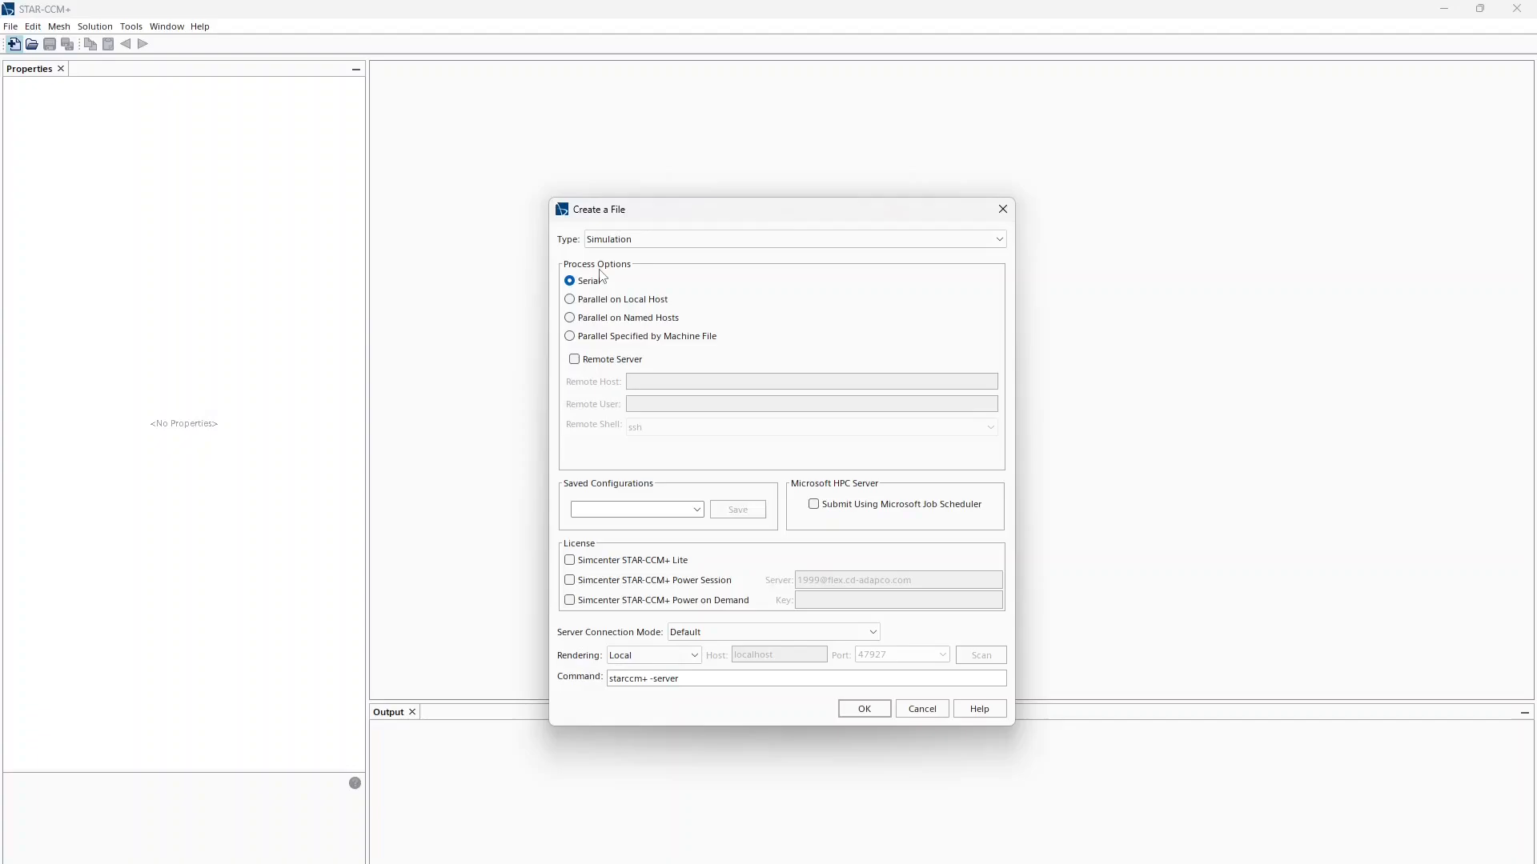
pyautogui.click(618, 300)
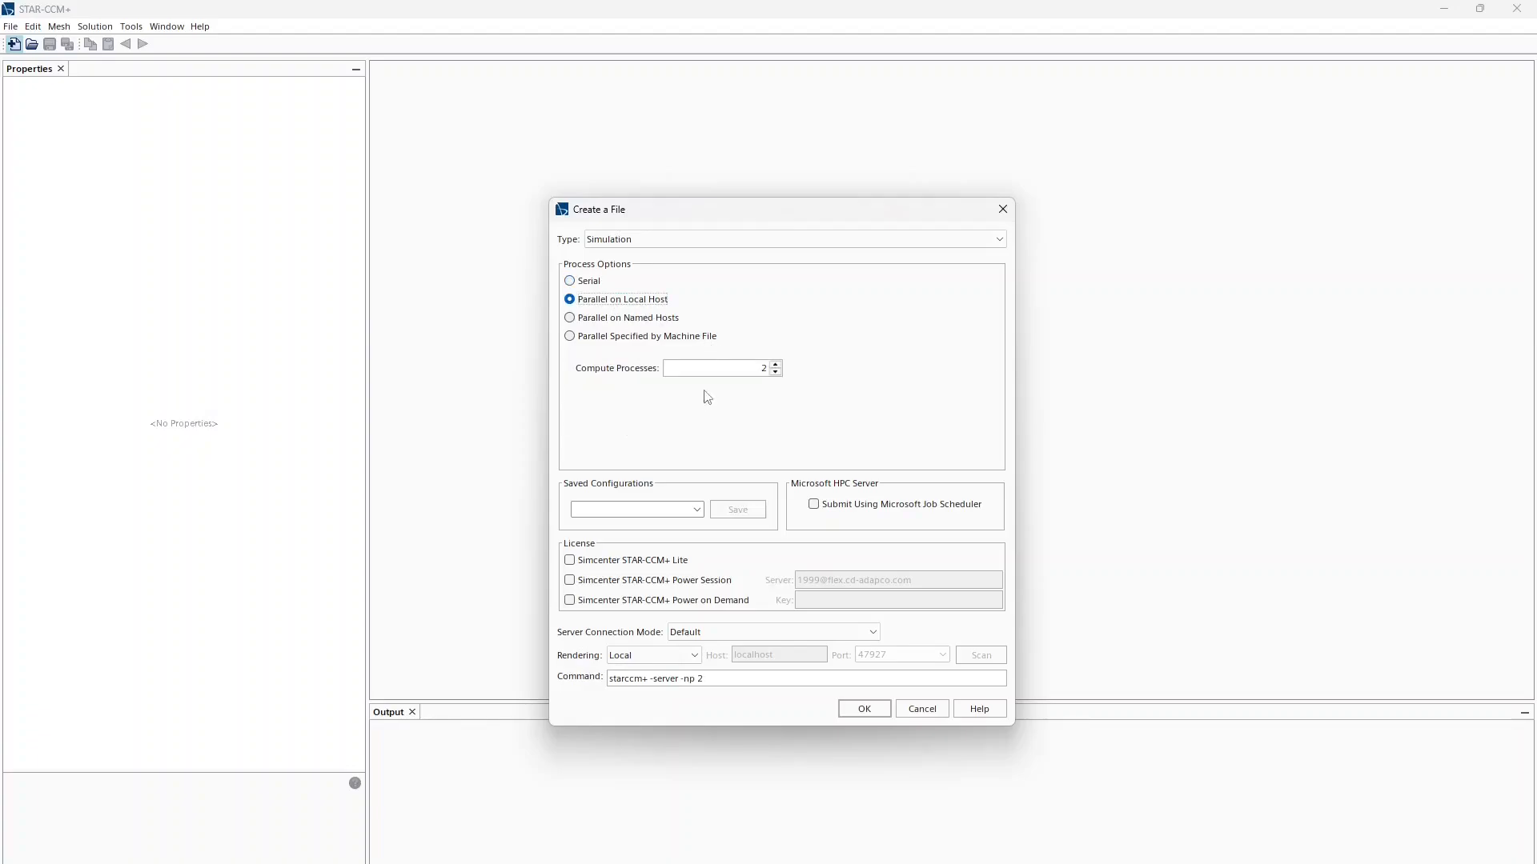
pyautogui.click(775, 364)
pyautogui.click(775, 364)
pyautogui.click(775, 364)
pyautogui.click(775, 364)
pyautogui.click(887, 710)
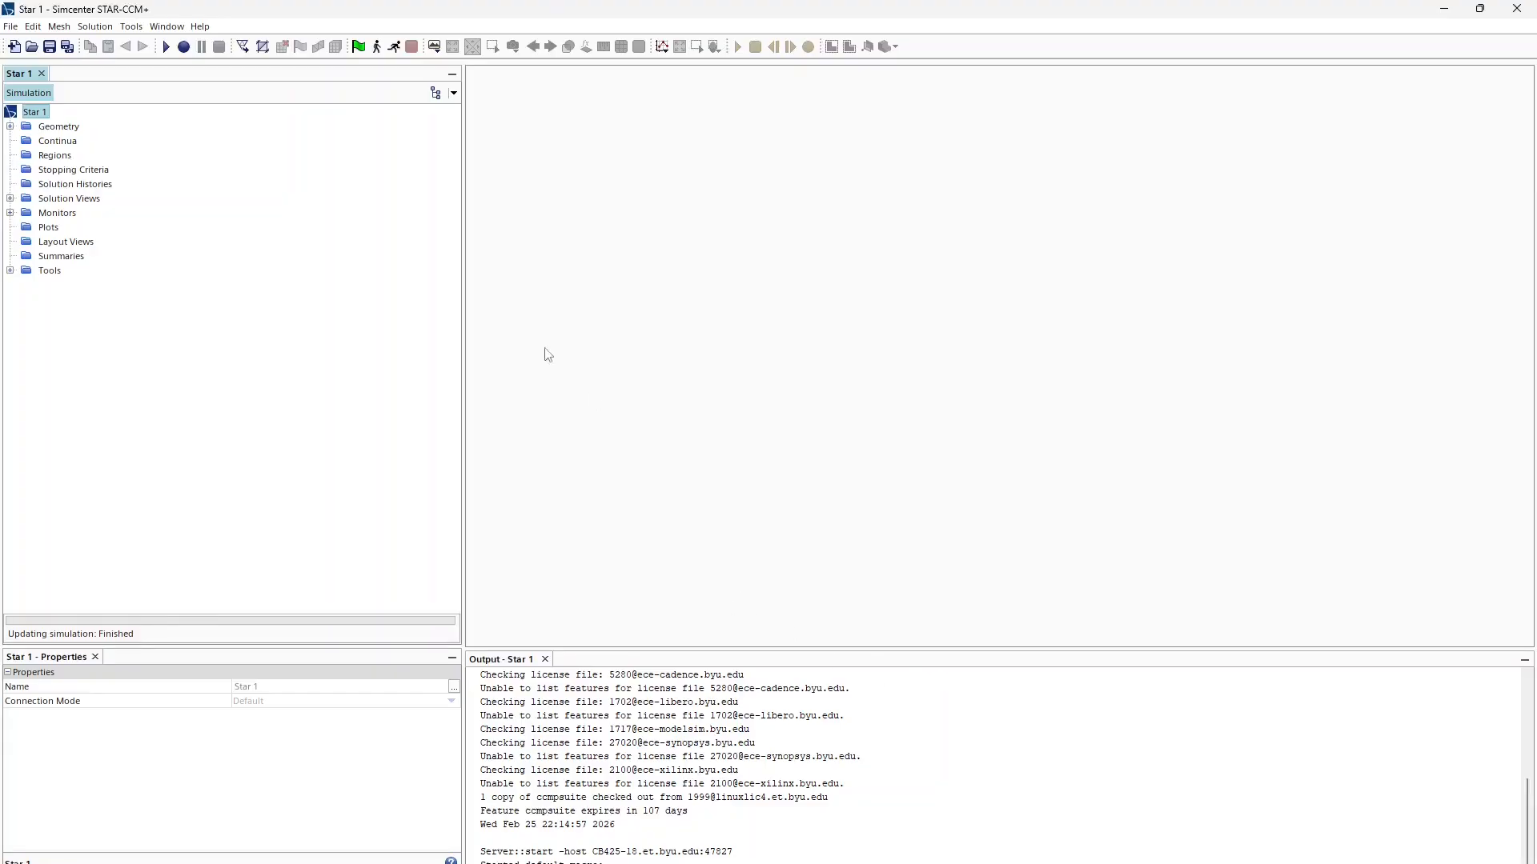
# Step: Create a new 3D-CAD model under Geometry
pyautogui.click(10, 126)
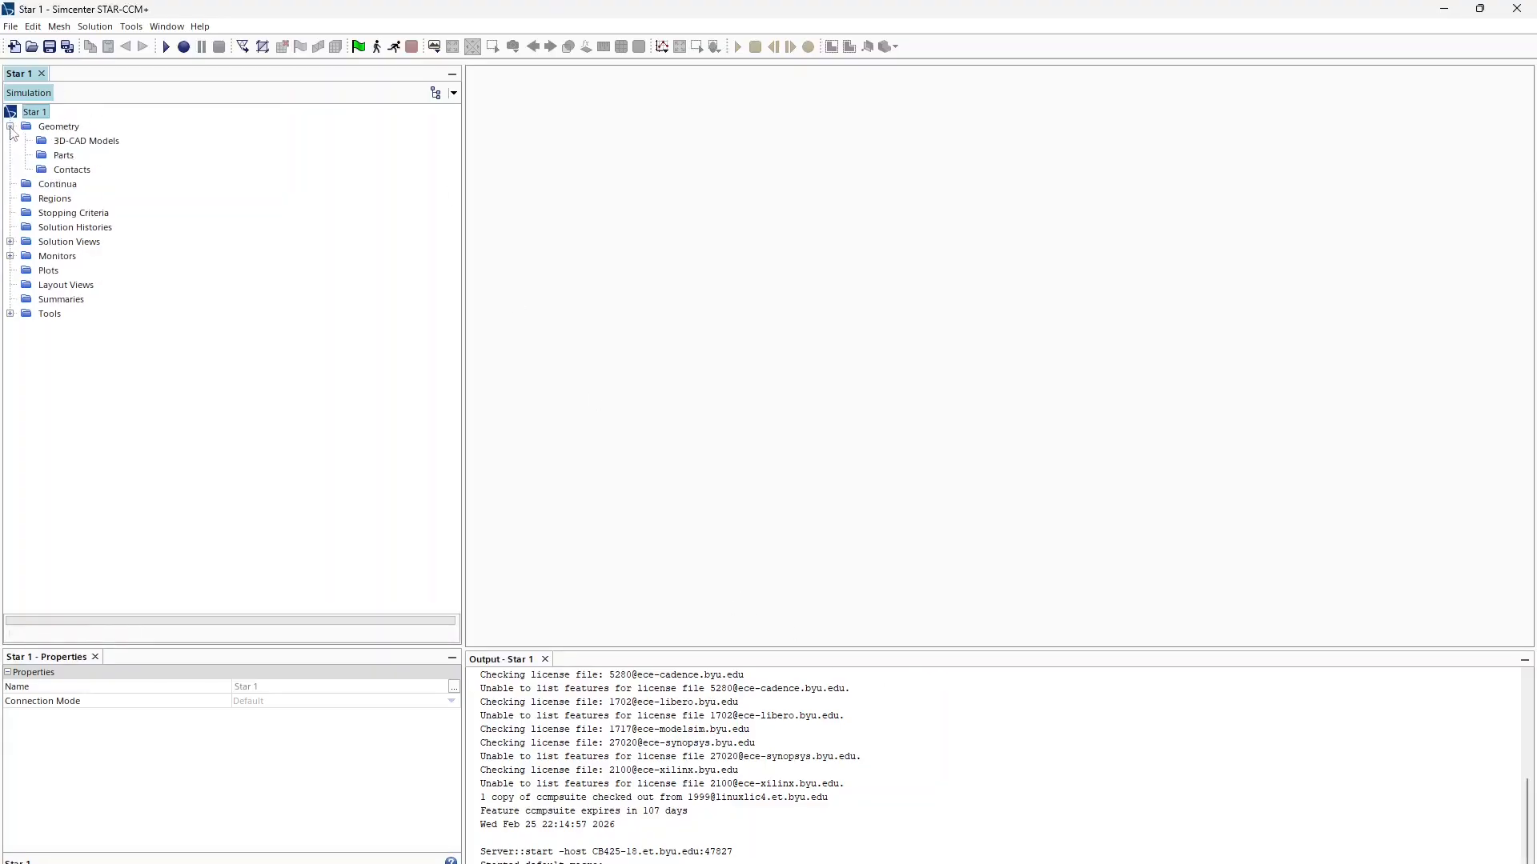
pyautogui.click(87, 141)
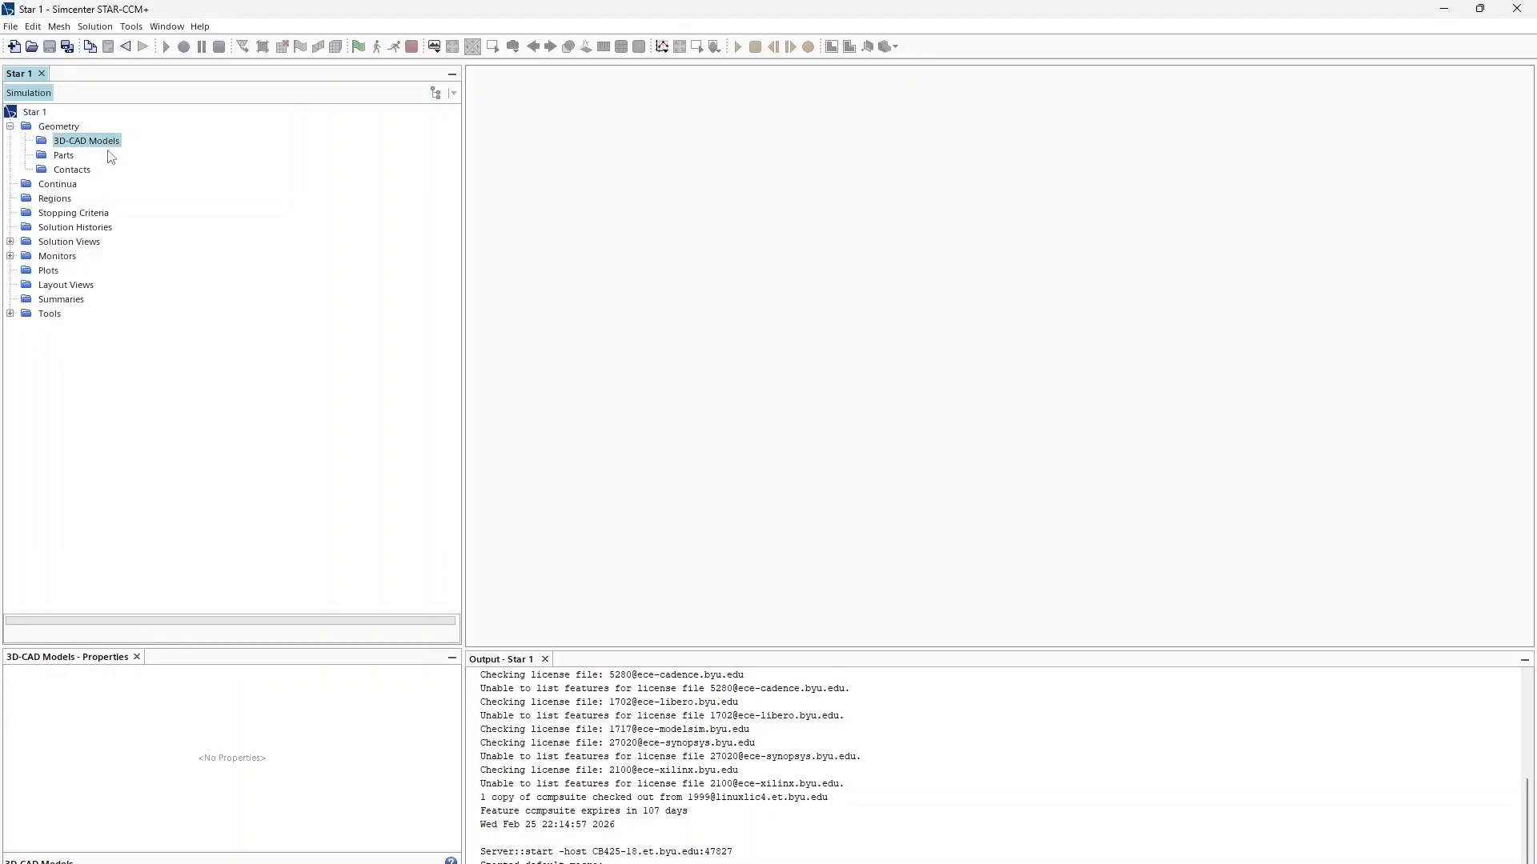
pyautogui.click(99, 200)
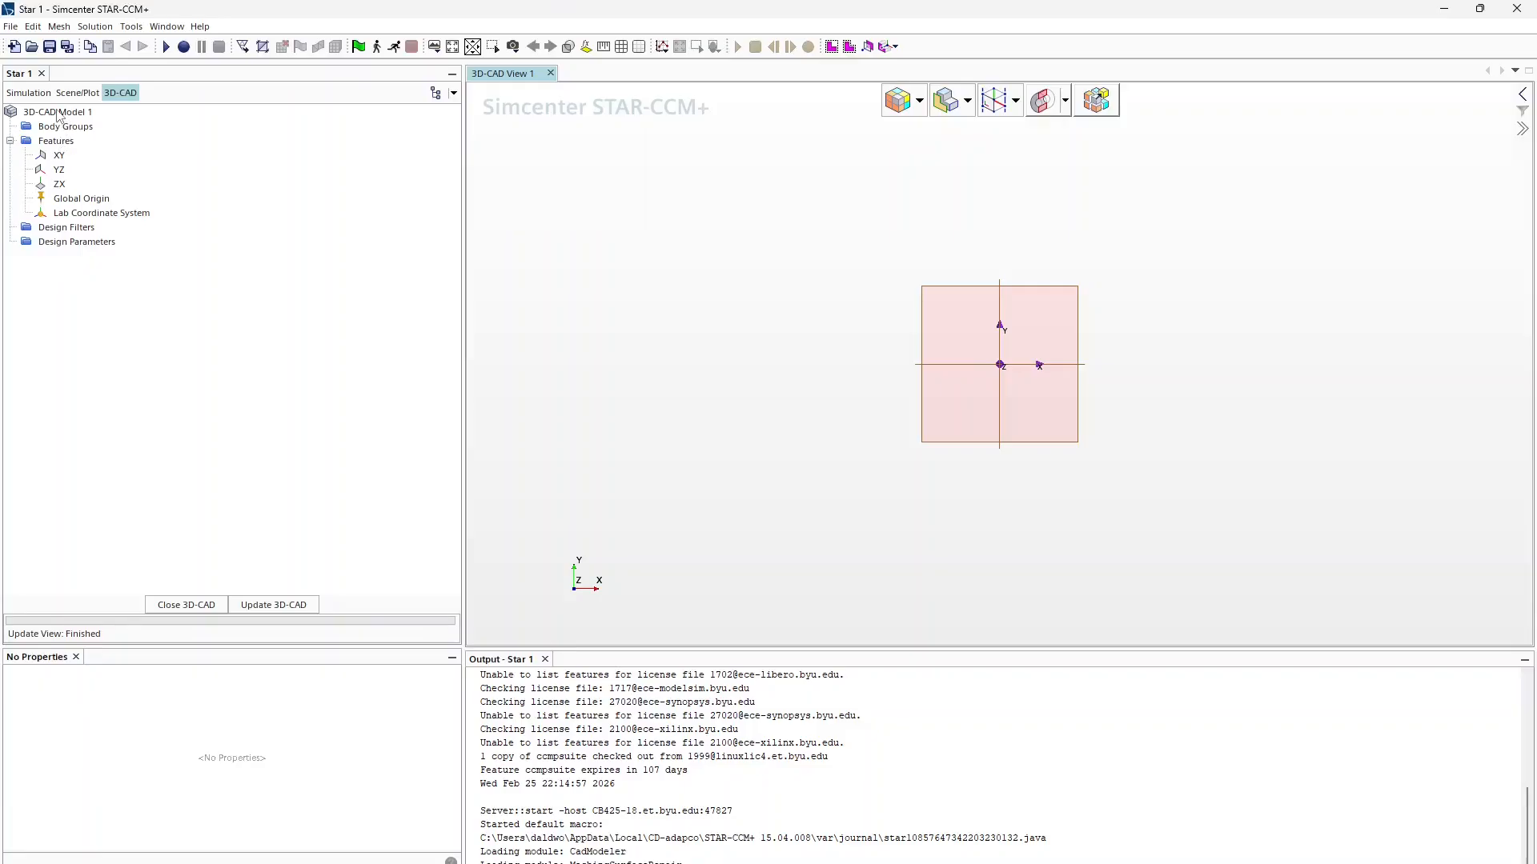
# Step: Import 3D curves into 3D-CAD Model 1 from NACA6318.csv in the Racing\DRS\Profiles folder
pyautogui.rightClick(58, 113)
pyautogui.moveTo(192, 180)
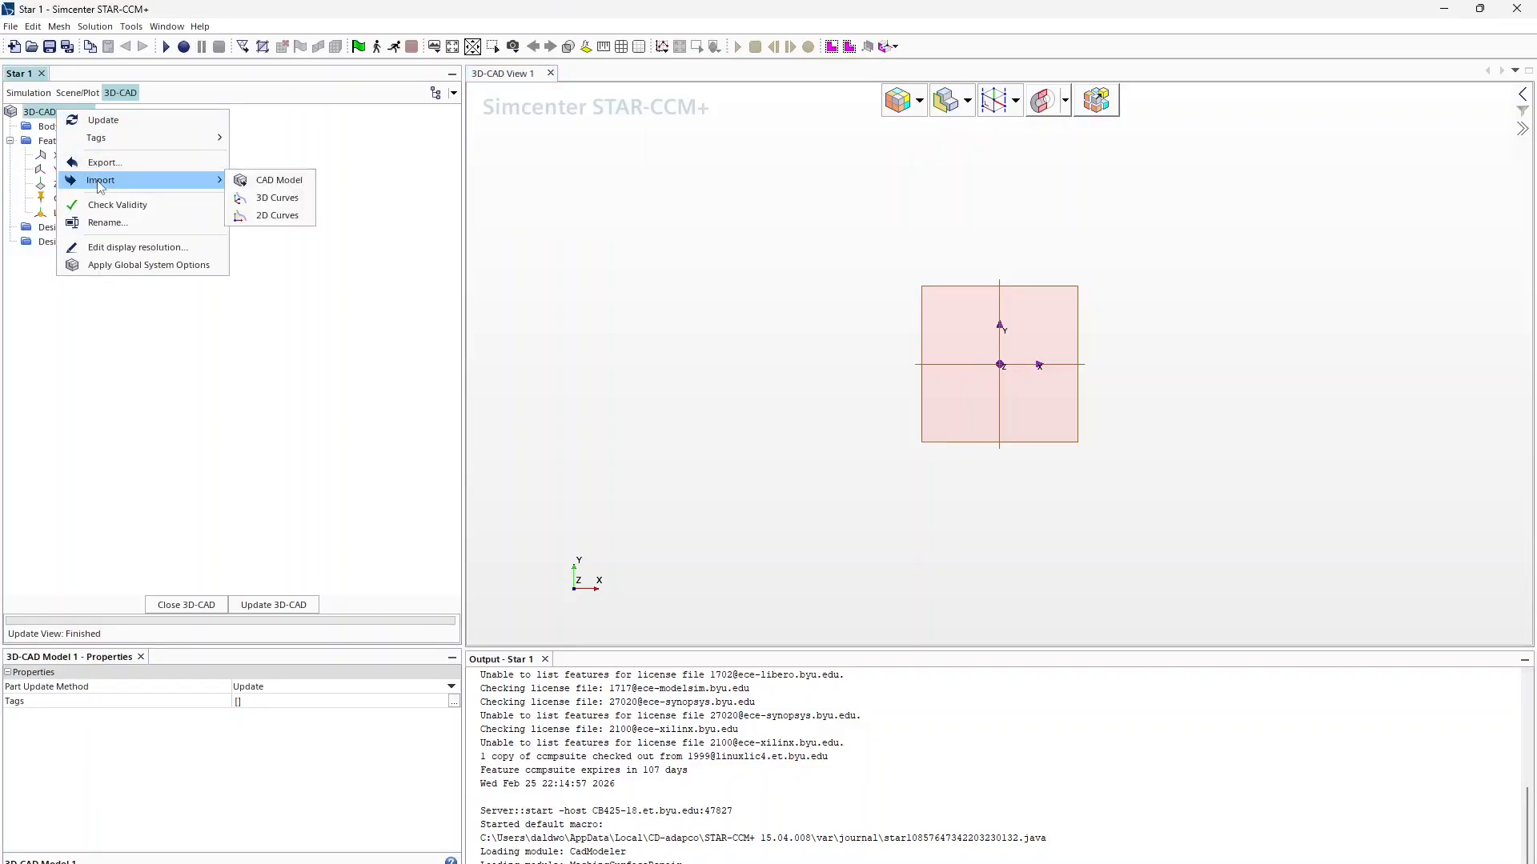
pyautogui.click(249, 200)
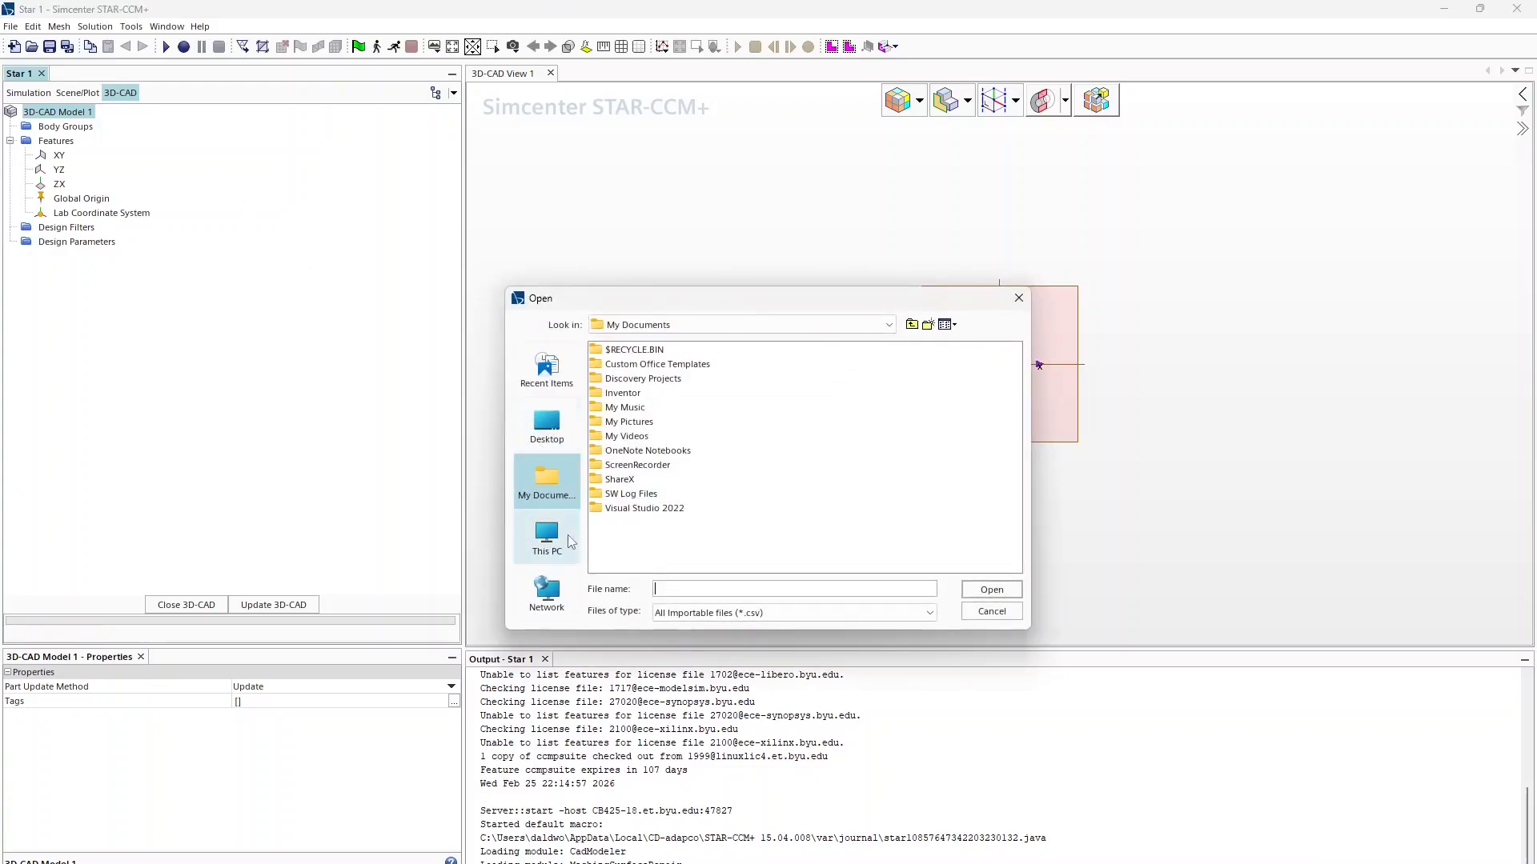
pyautogui.click(547, 535)
pyautogui.doubleClick(624, 364)
pyautogui.doubleClick(624, 393)
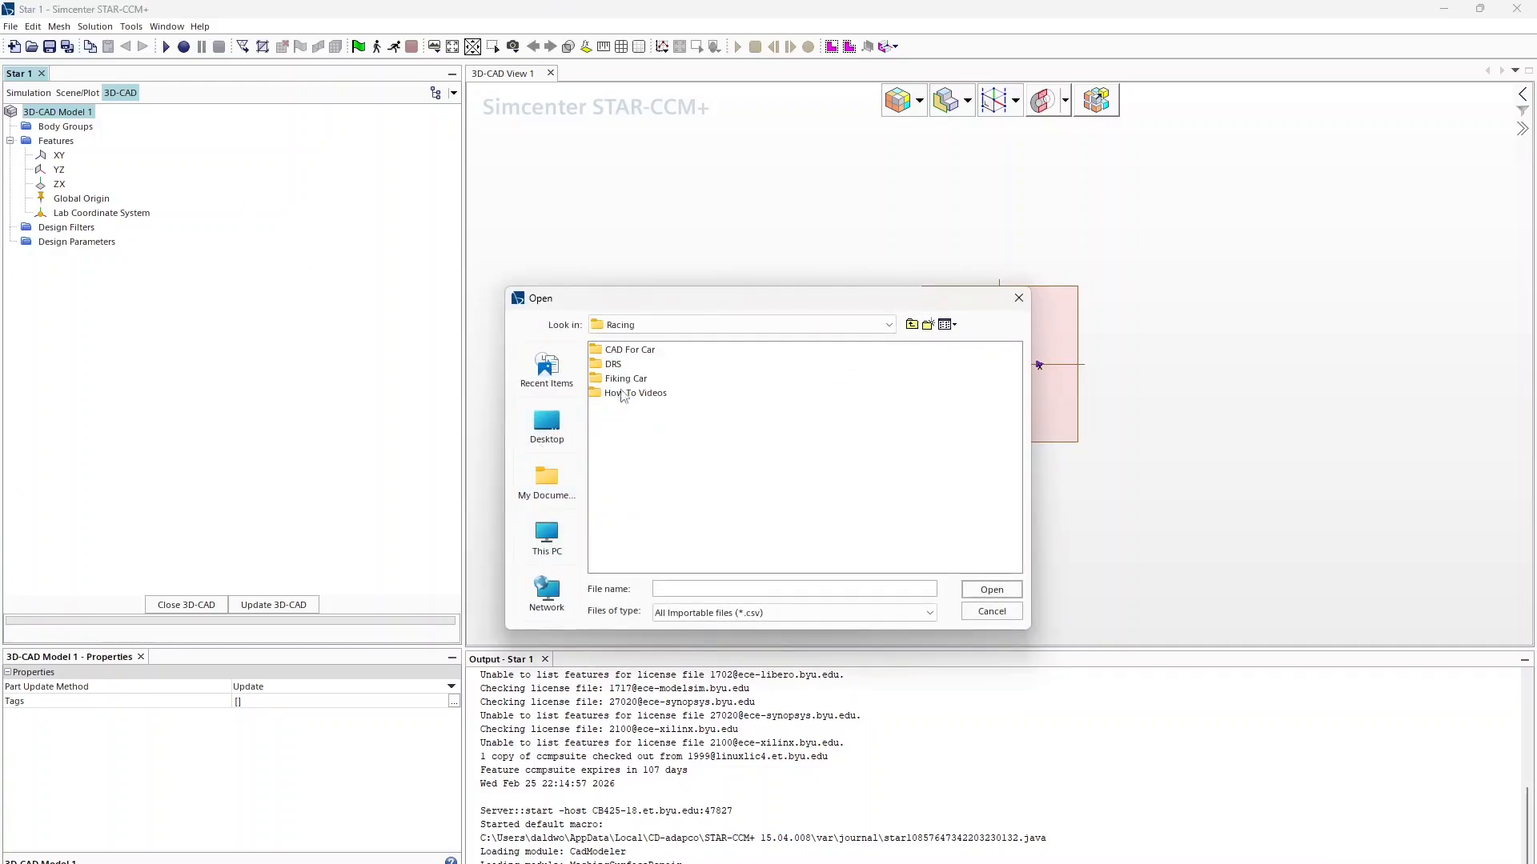
pyautogui.doubleClick(619, 361)
pyautogui.doubleClick(619, 357)
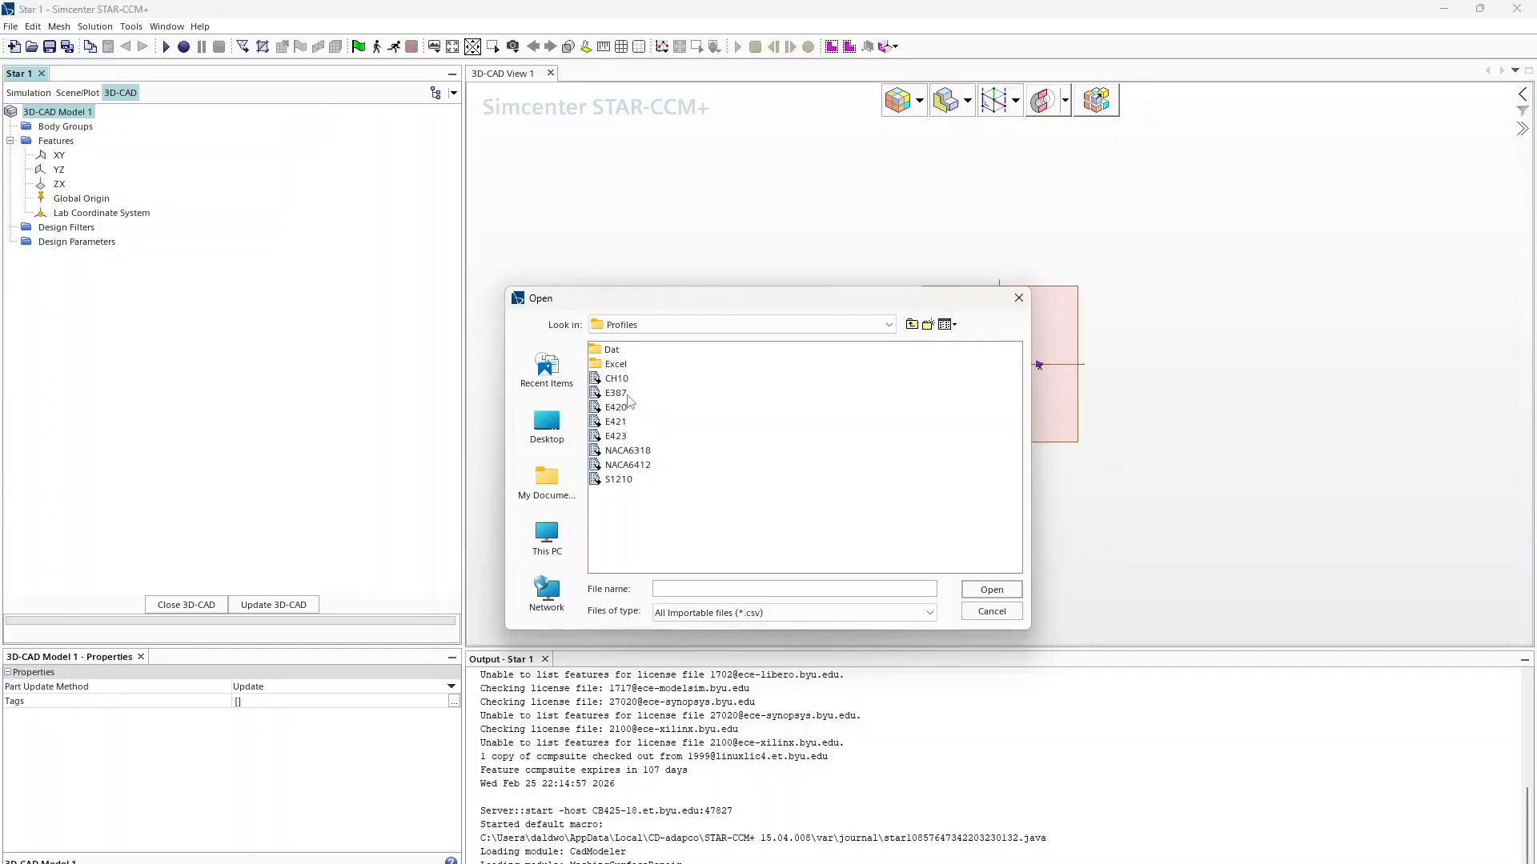
pyautogui.click(626, 451)
pyautogui.click(965, 593)
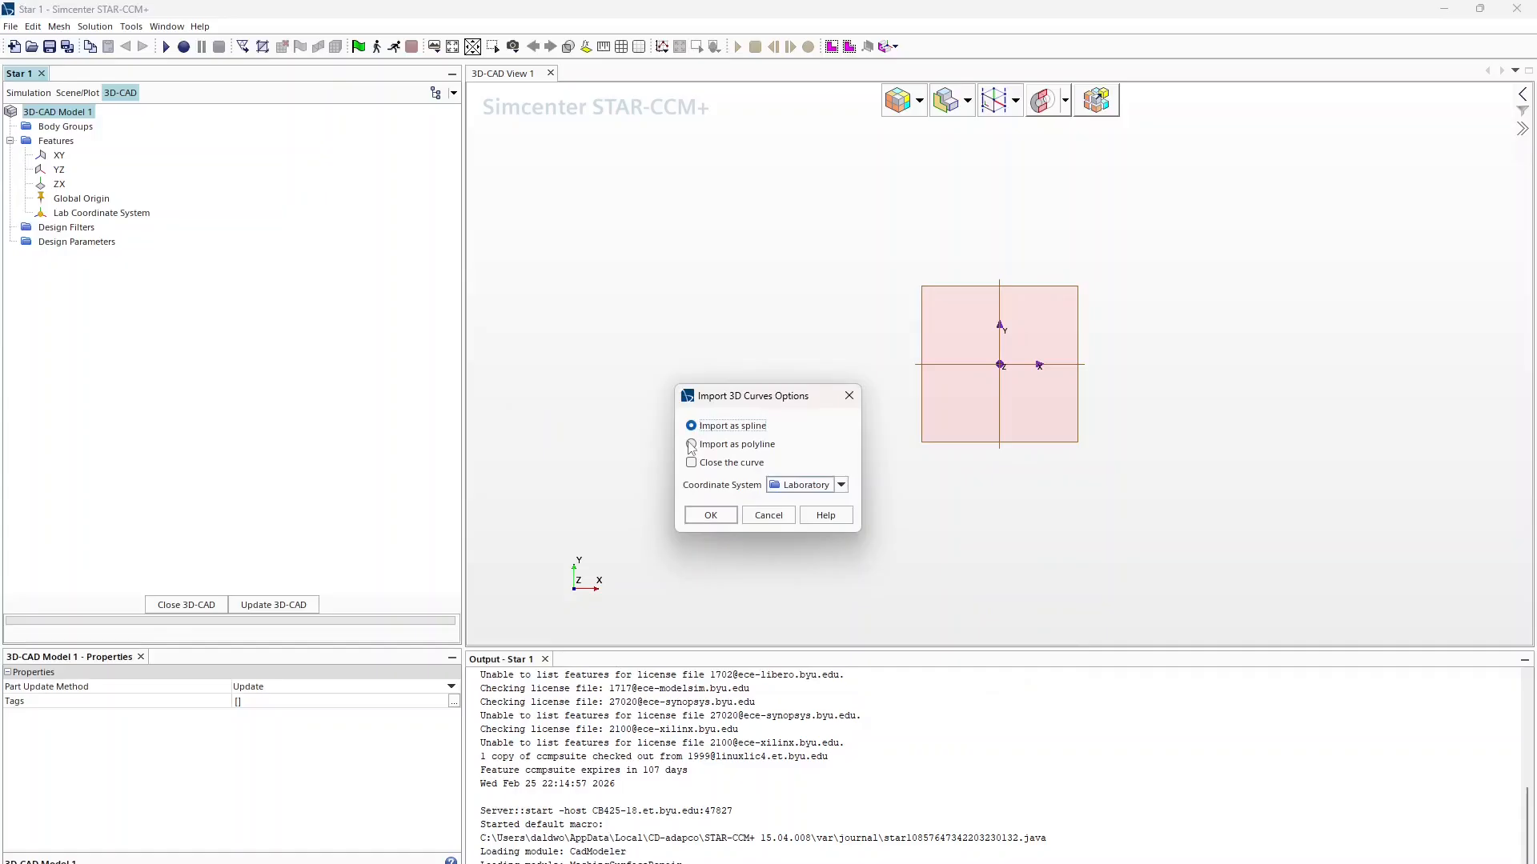
# Step: Import the NACA6318 profile as a closed spline curve
pyautogui.click(716, 448)
pyautogui.click(739, 432)
pyautogui.click(730, 462)
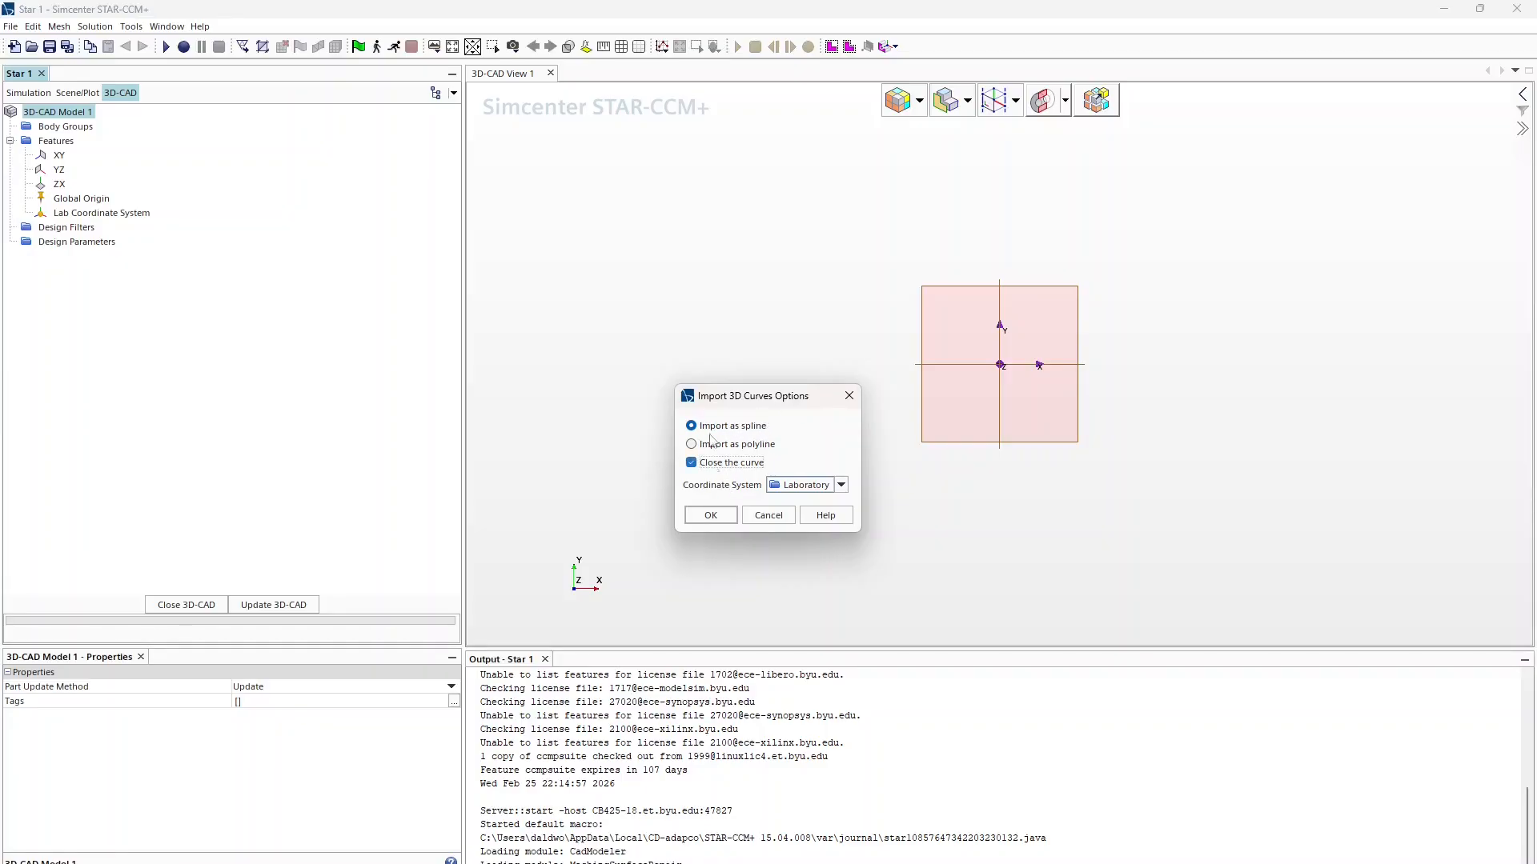
pyautogui.click(710, 516)
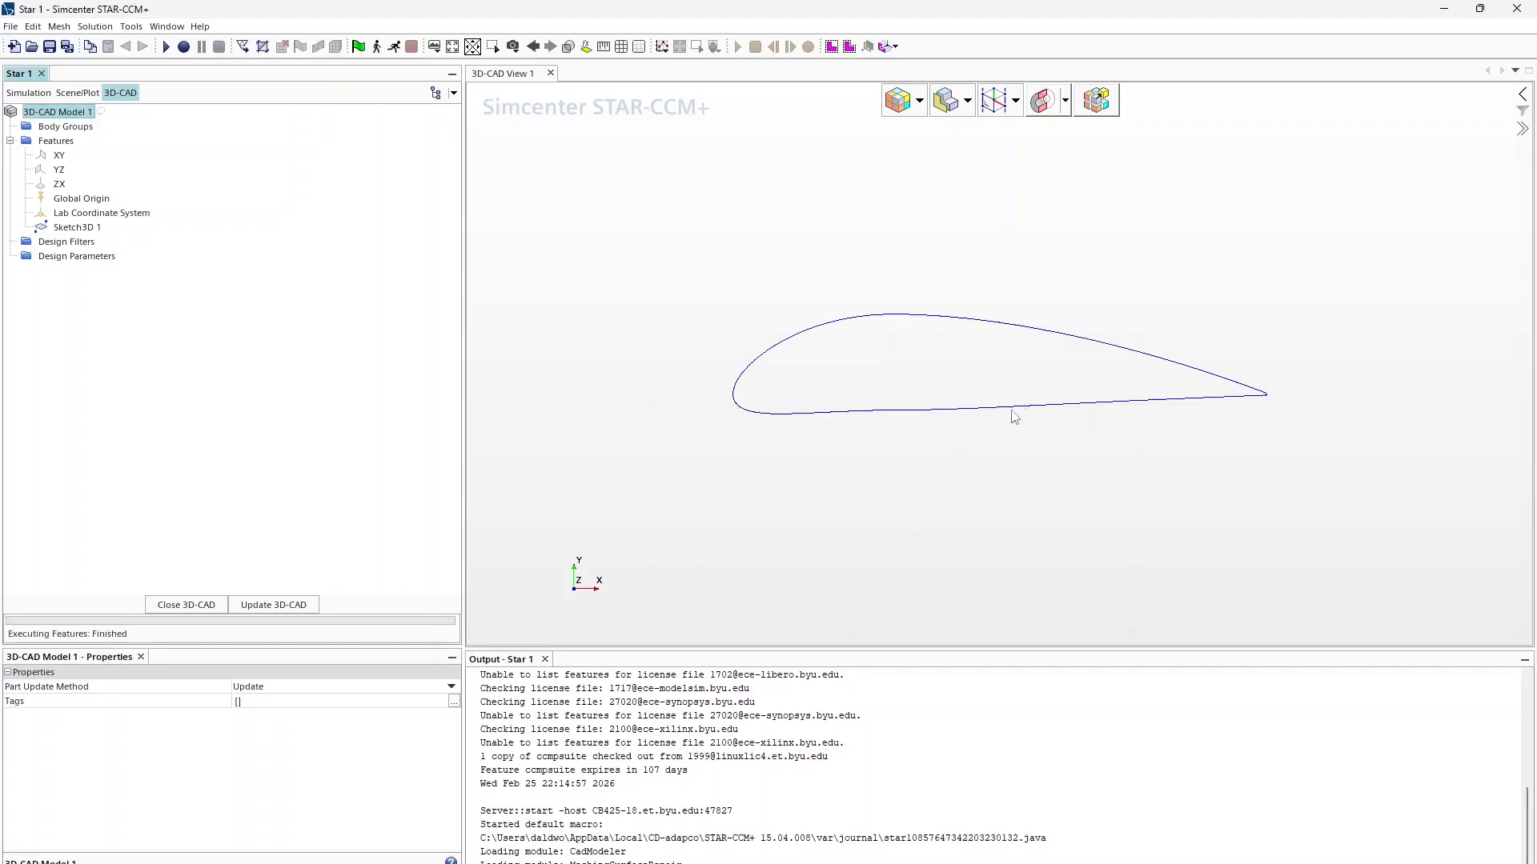
# Step: Extrude Sketch3D 1 with direction vector Z = -1.0 into a solid airfoil and orbit to view it
pyautogui.click(72, 229)
pyautogui.rightClick(73, 230)
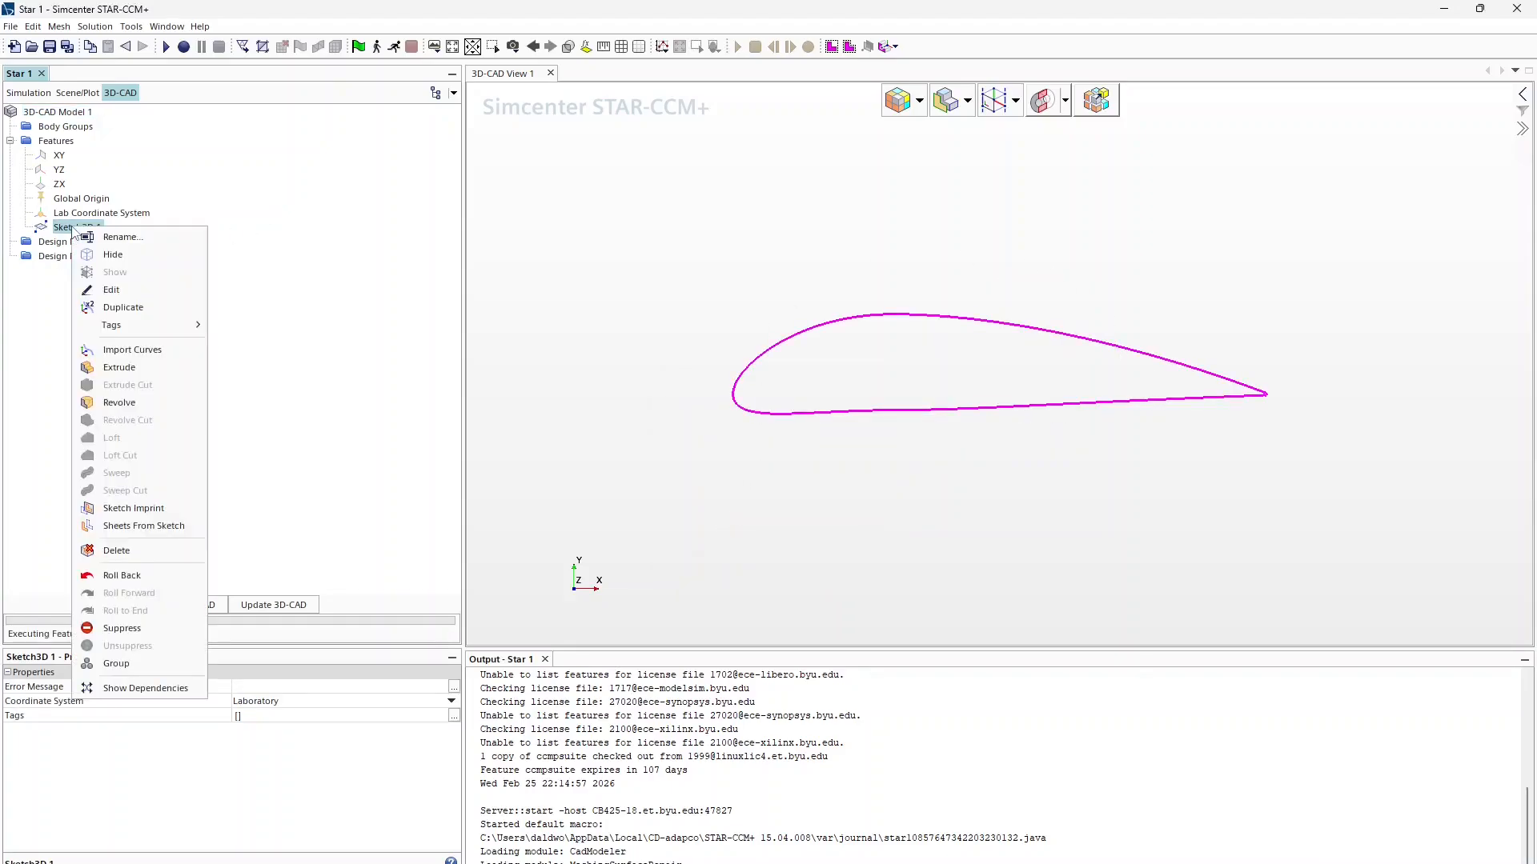
pyautogui.click(124, 368)
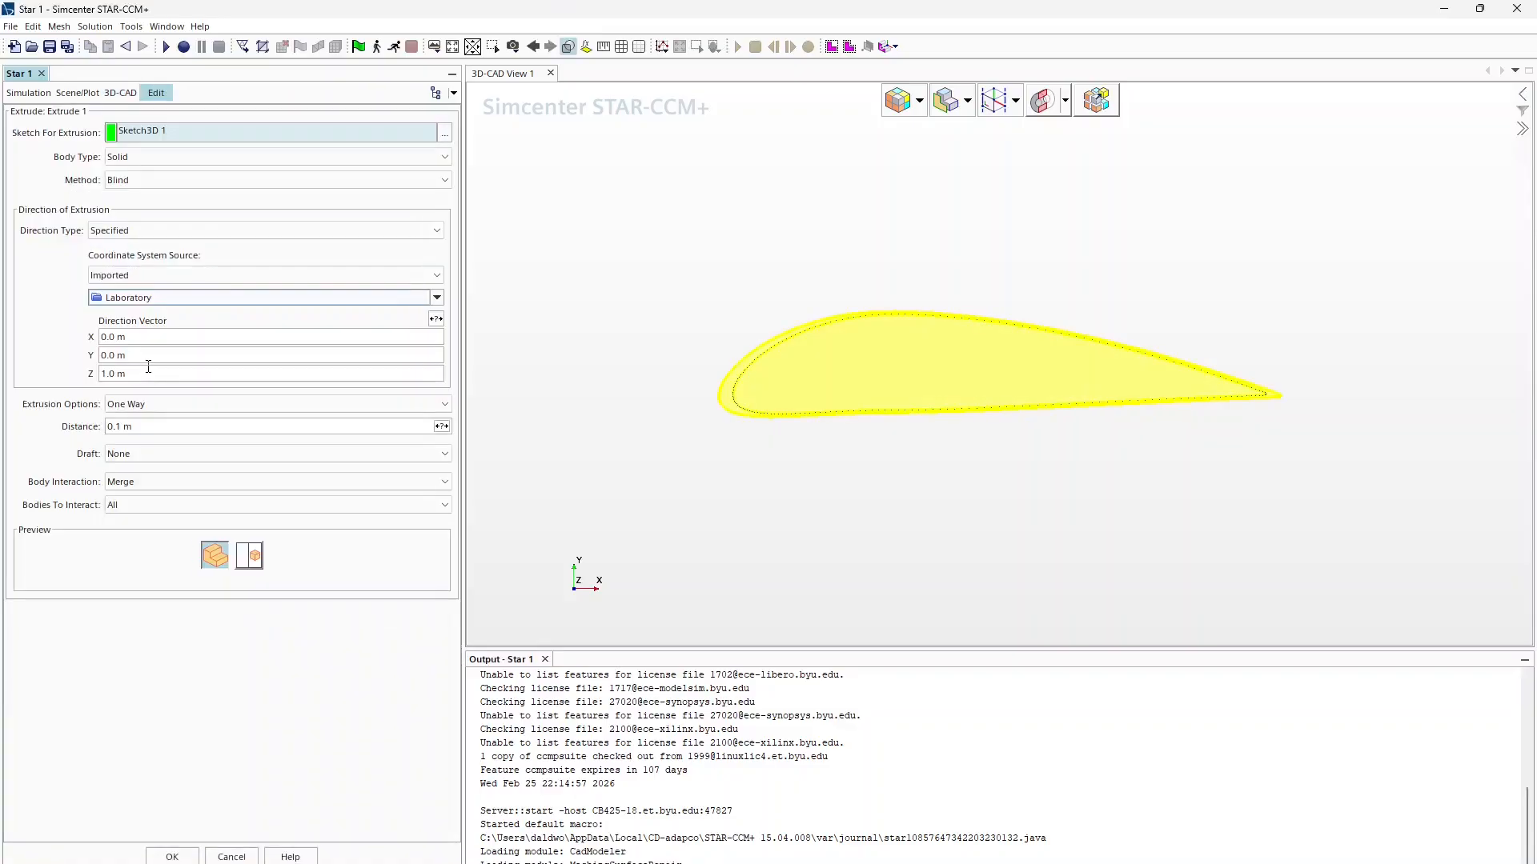
pyautogui.click(139, 376)
pyautogui.press('BackSpace')
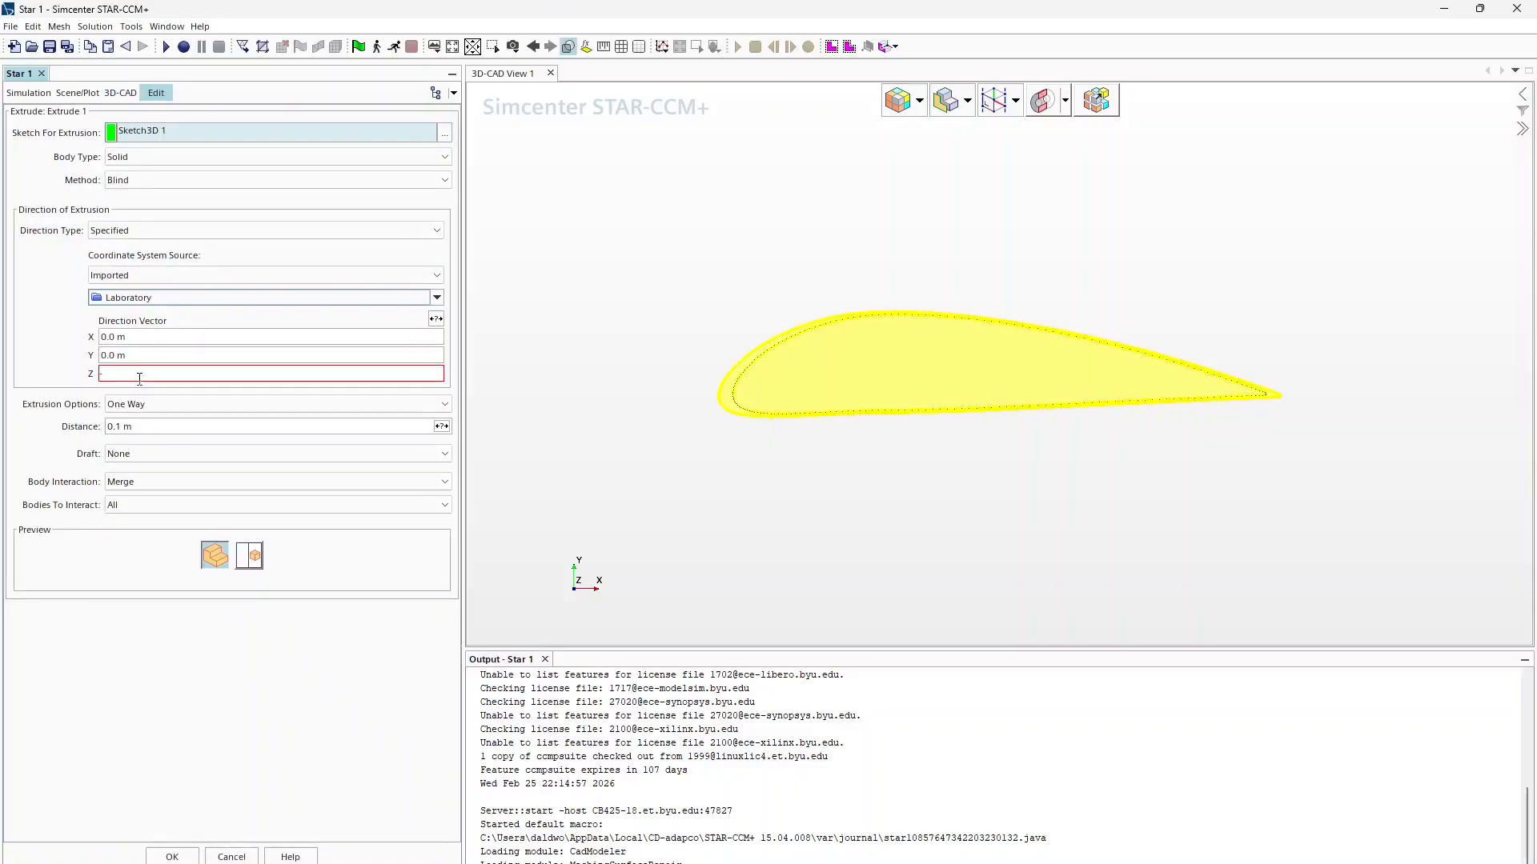
pyautogui.hotkey('ctrl', 'z')
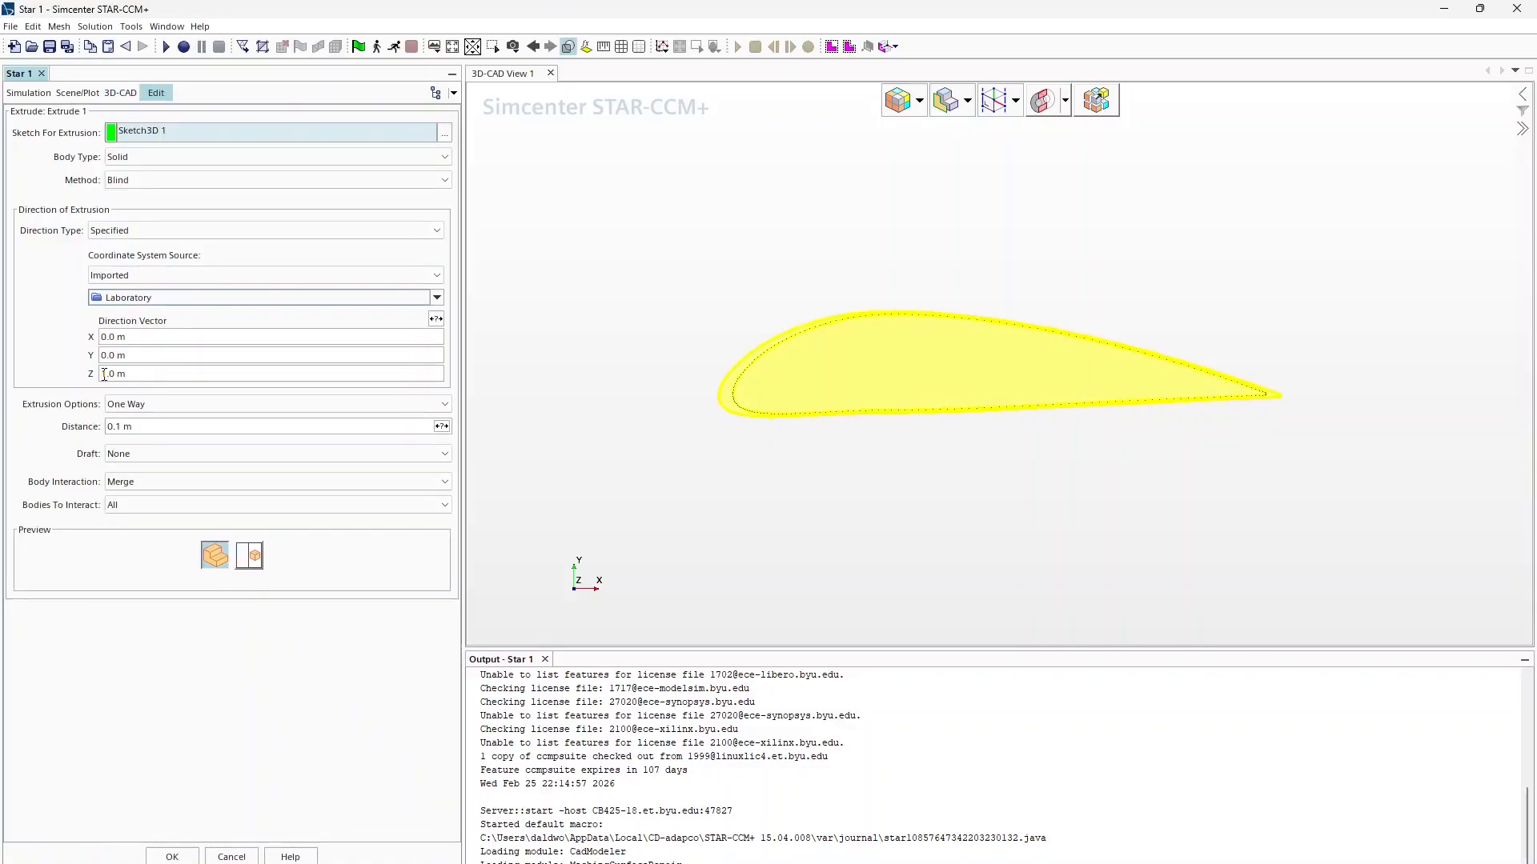
pyautogui.click(105, 374)
pyautogui.write('-')
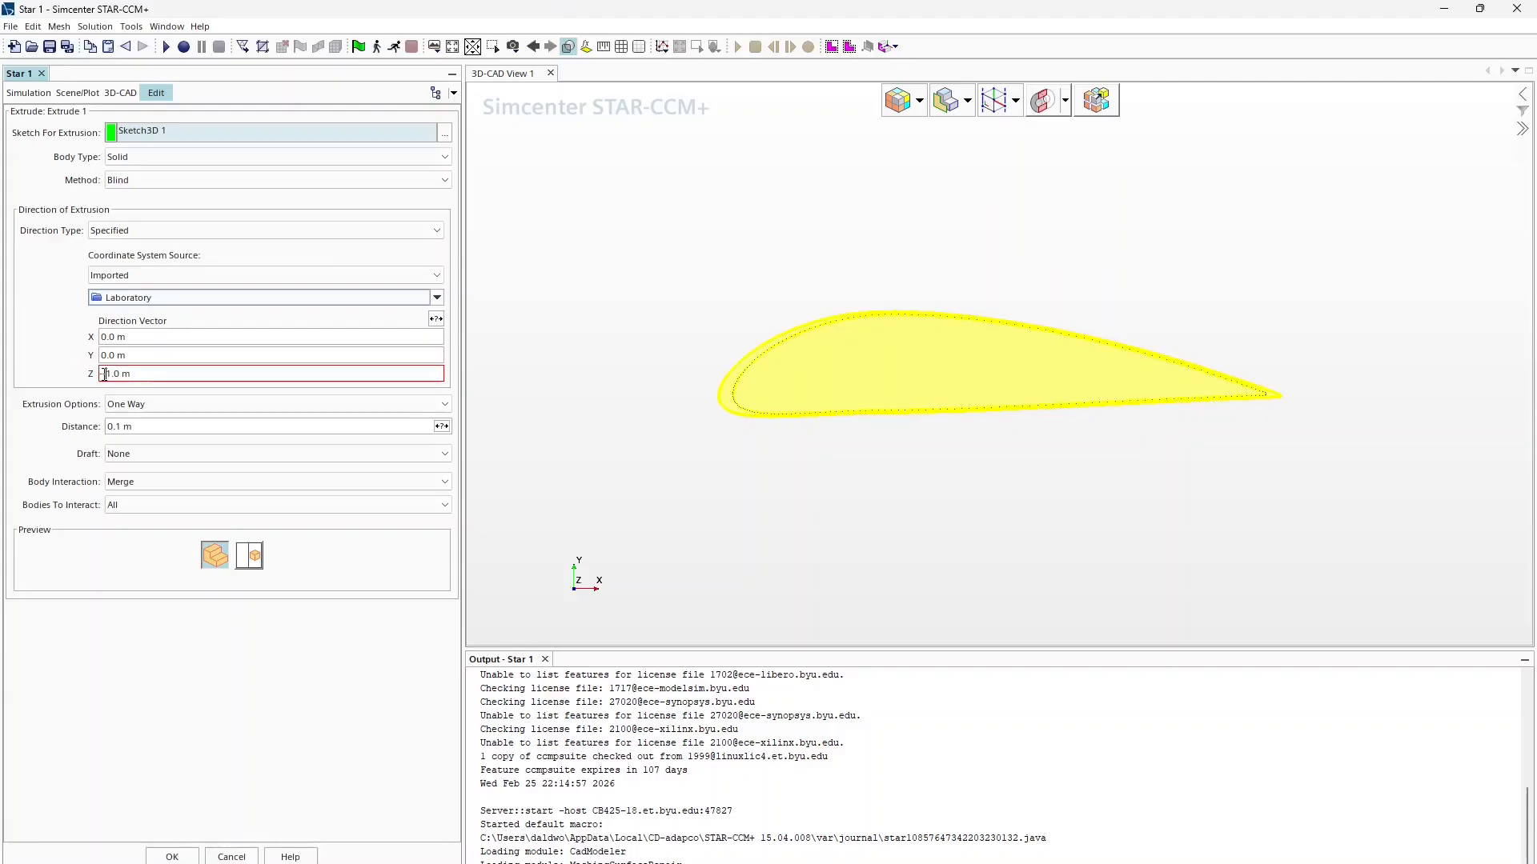
pyautogui.press('Return')
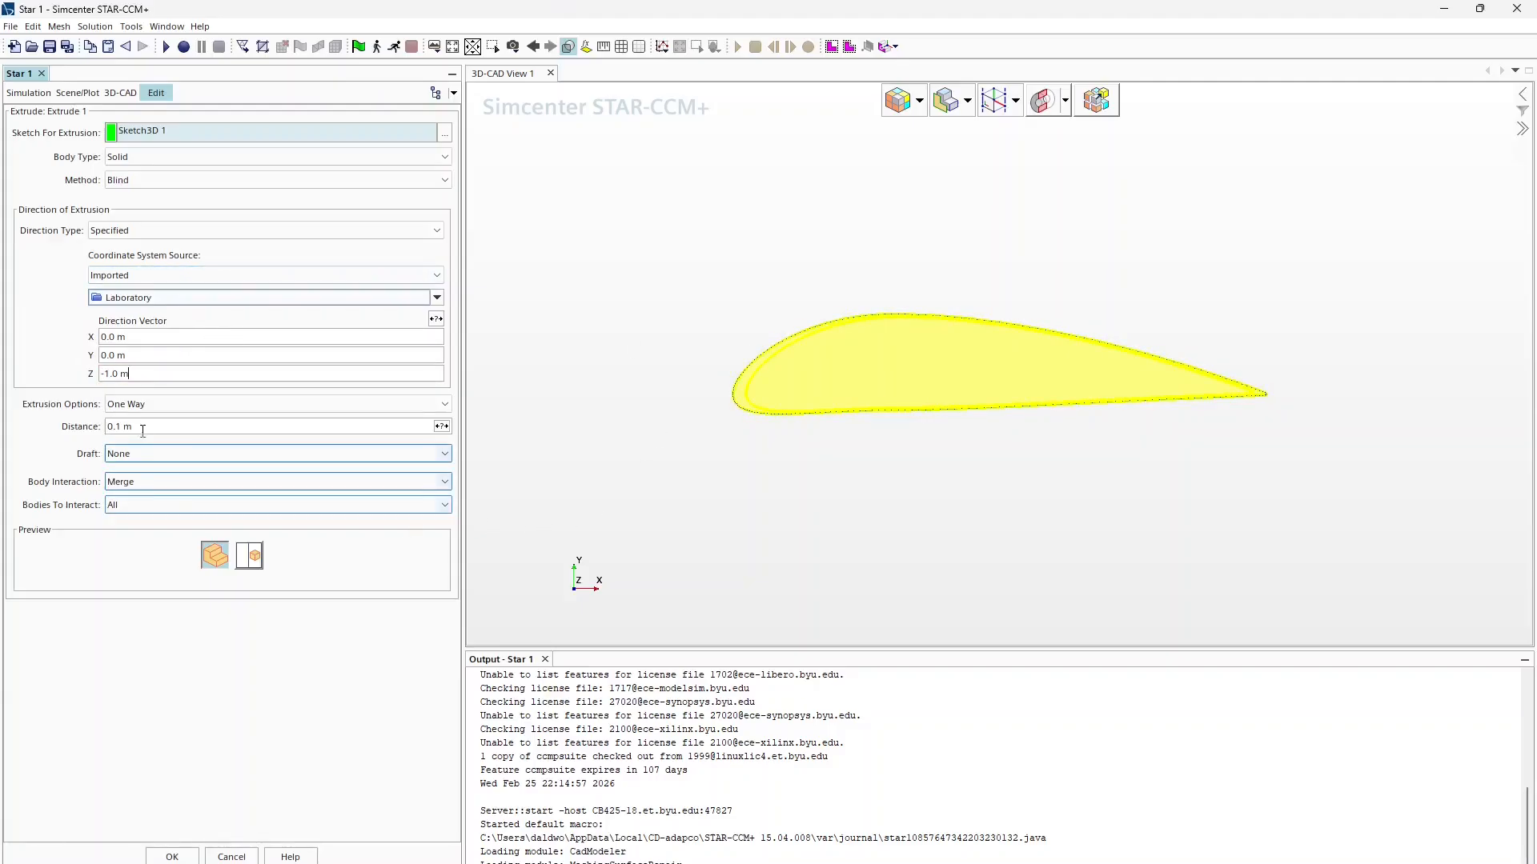
pyautogui.click(183, 859)
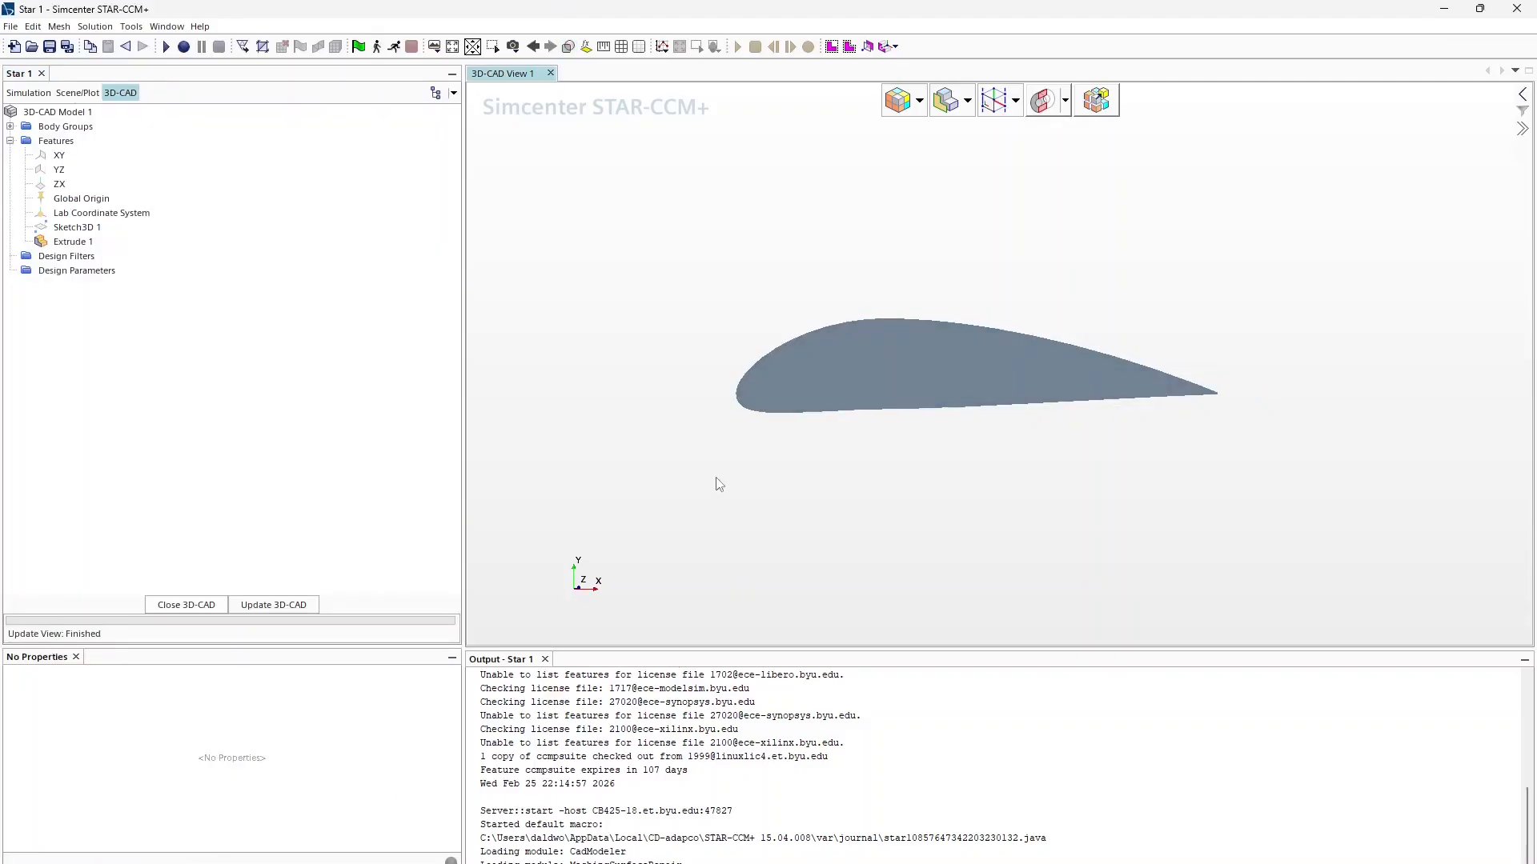
pyautogui.moveTo(719, 485); pyautogui.dragTo(892, 525)
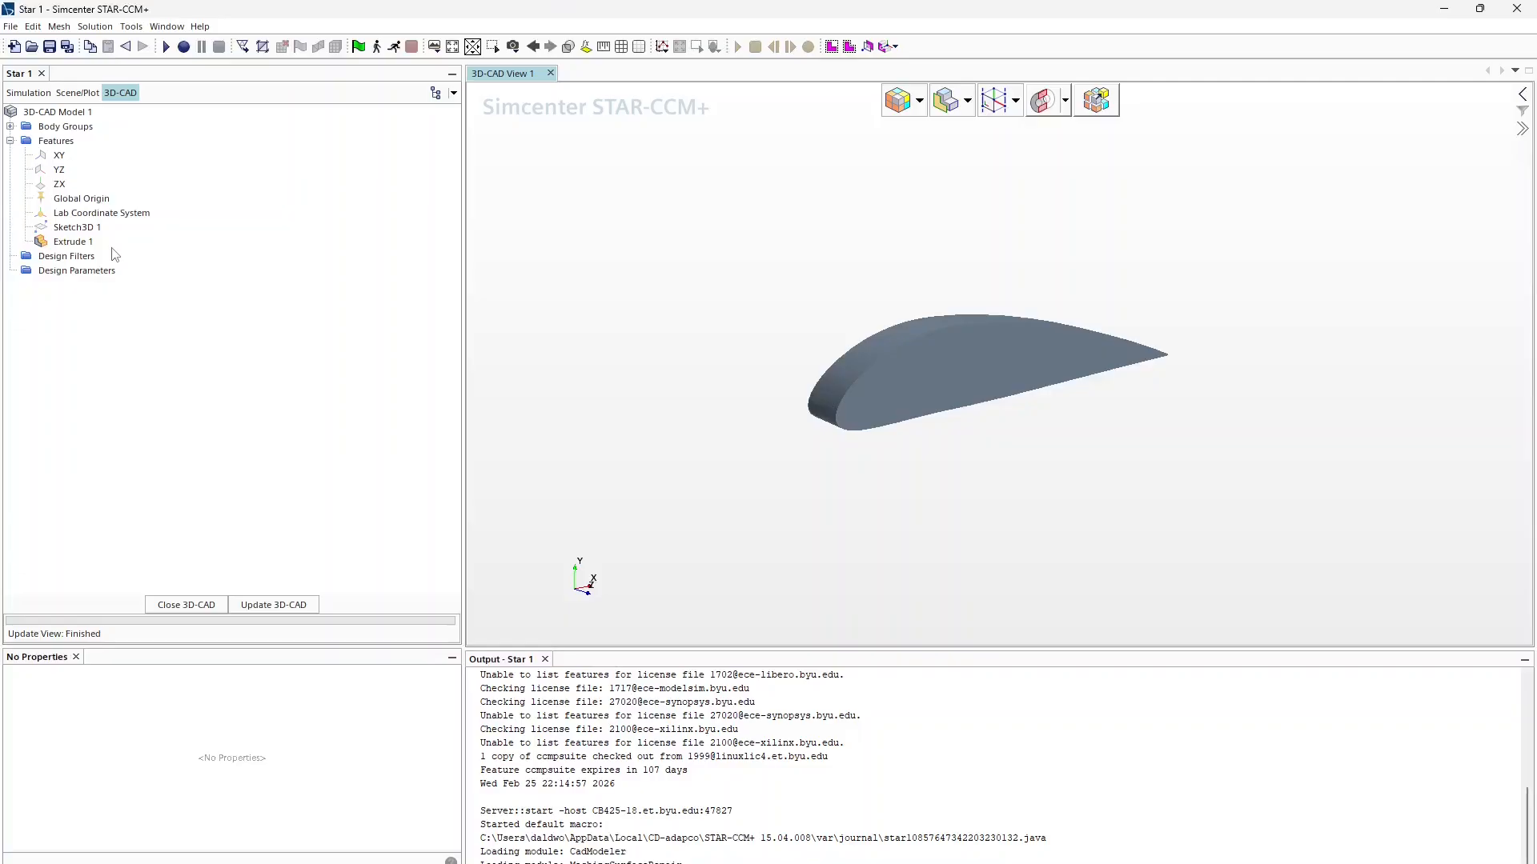
pyautogui.rightClick(81, 241)
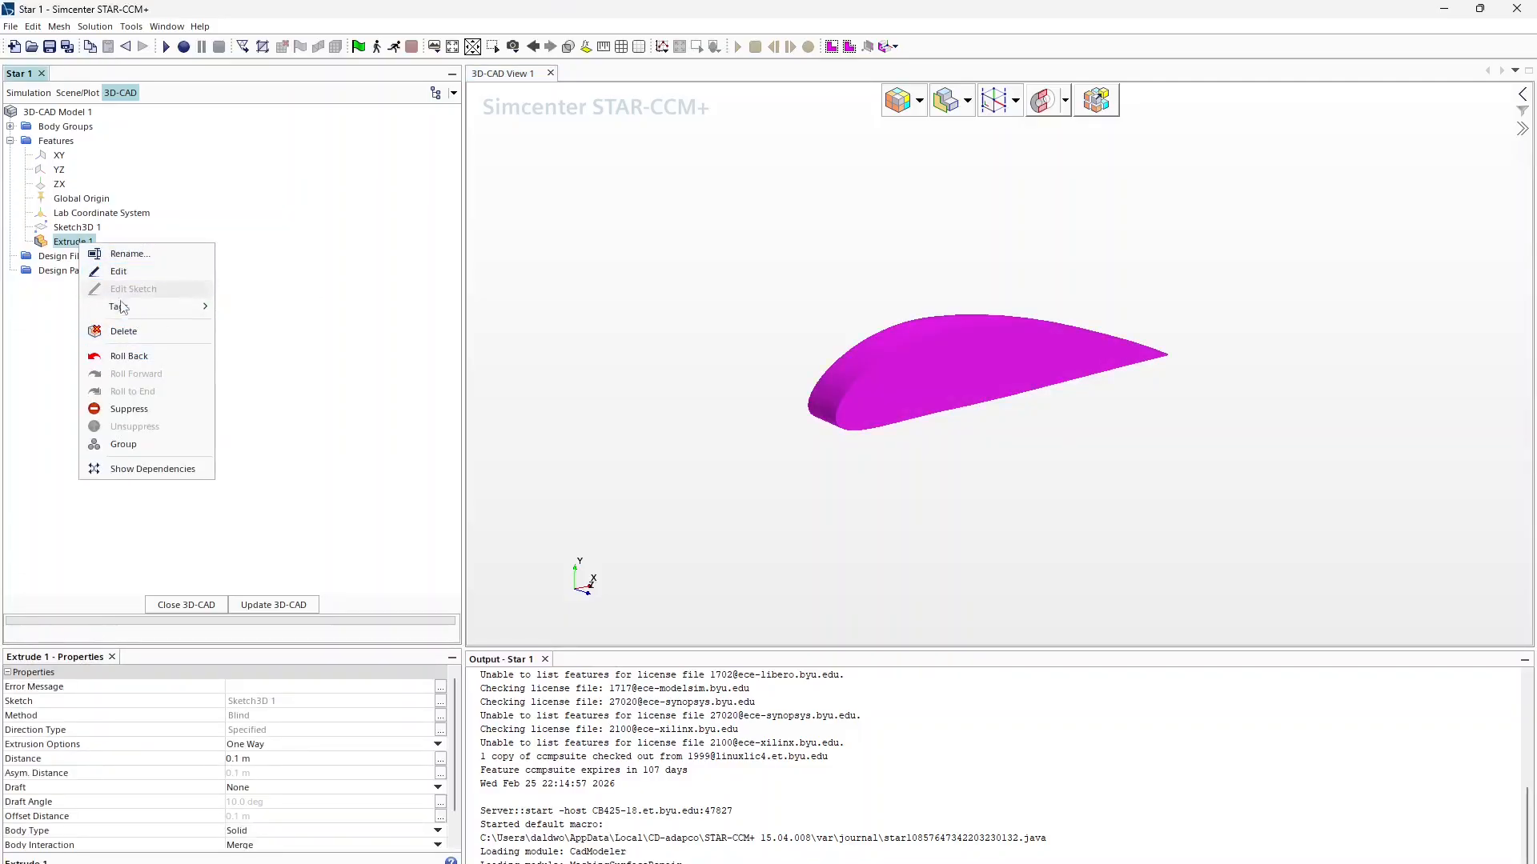
# Step: Rename Body 1 to Mainplane
pyautogui.click(10, 126)
pyautogui.click(36, 142)
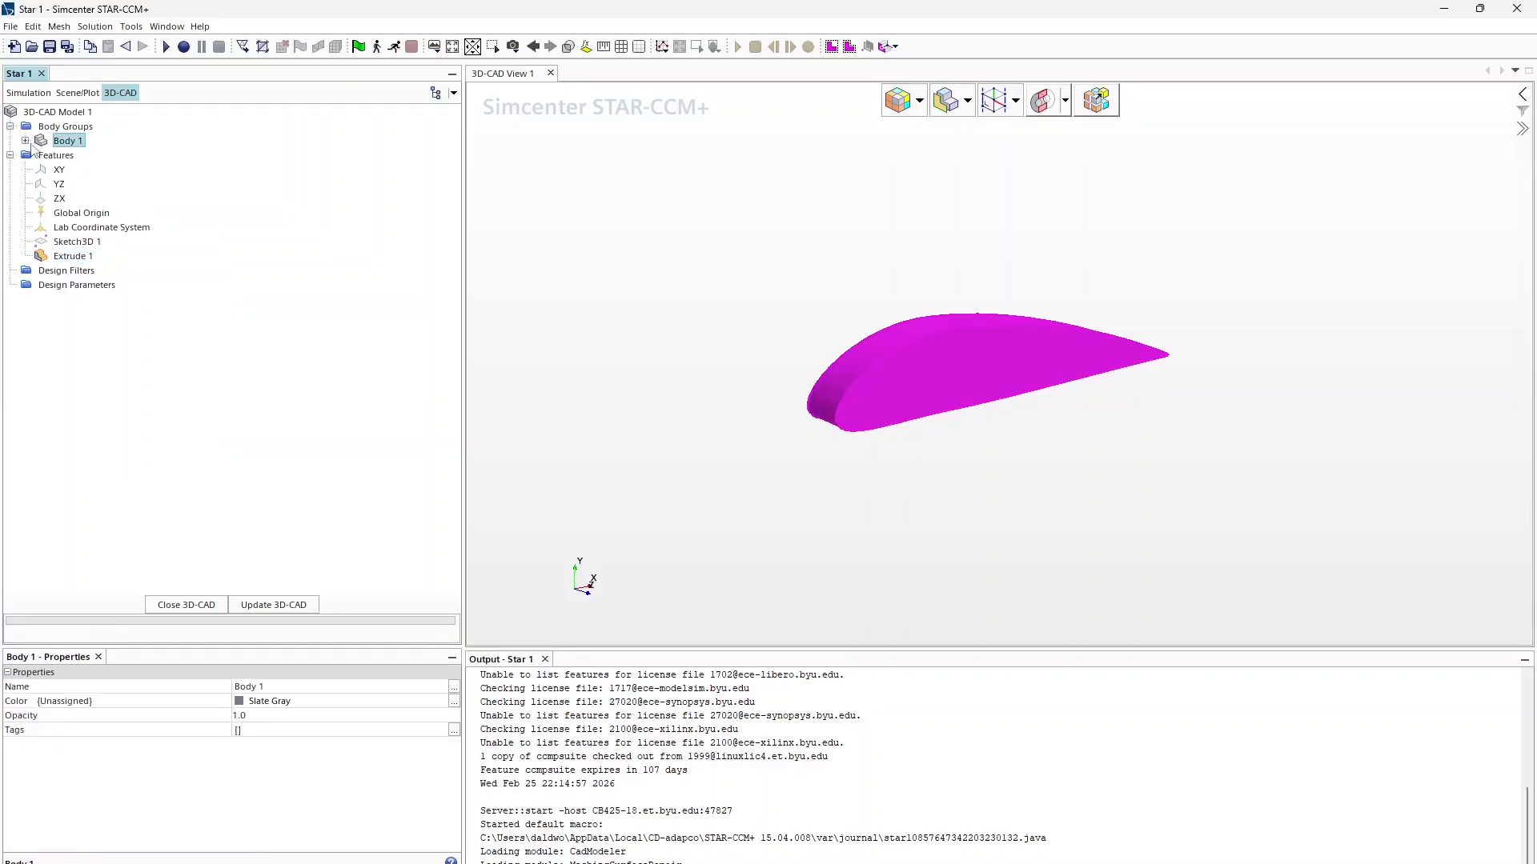
pyautogui.press('F2')
pyautogui.write('Mainplane')
pyautogui.press('Return')
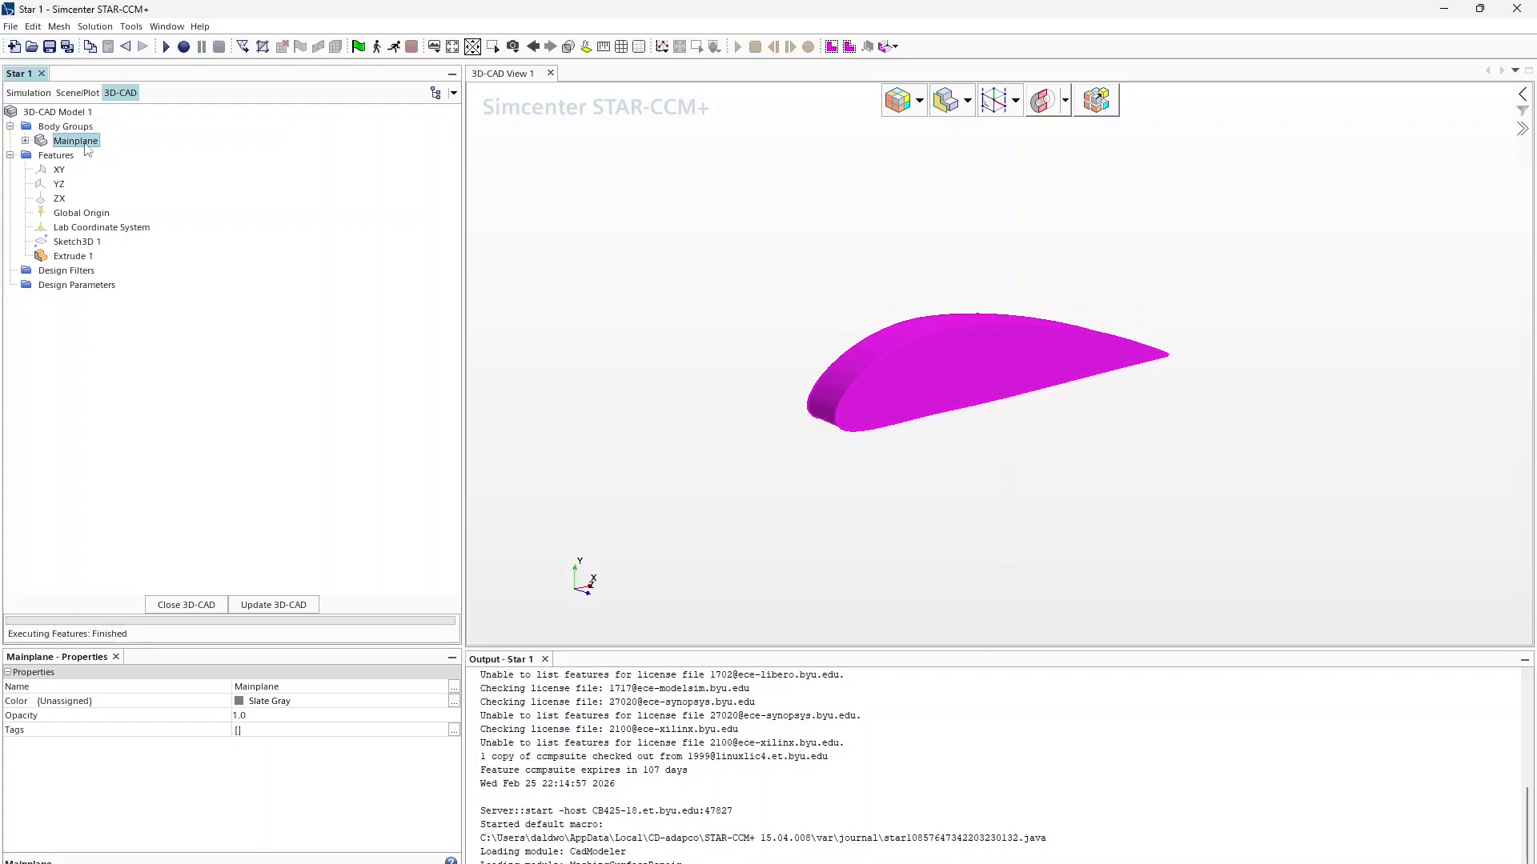
# Step: Rotate Mainplane 180 deg about the X axis (X=1, Z=0)
pyautogui.rightClick(86, 143)
pyautogui.moveTo(167, 272)
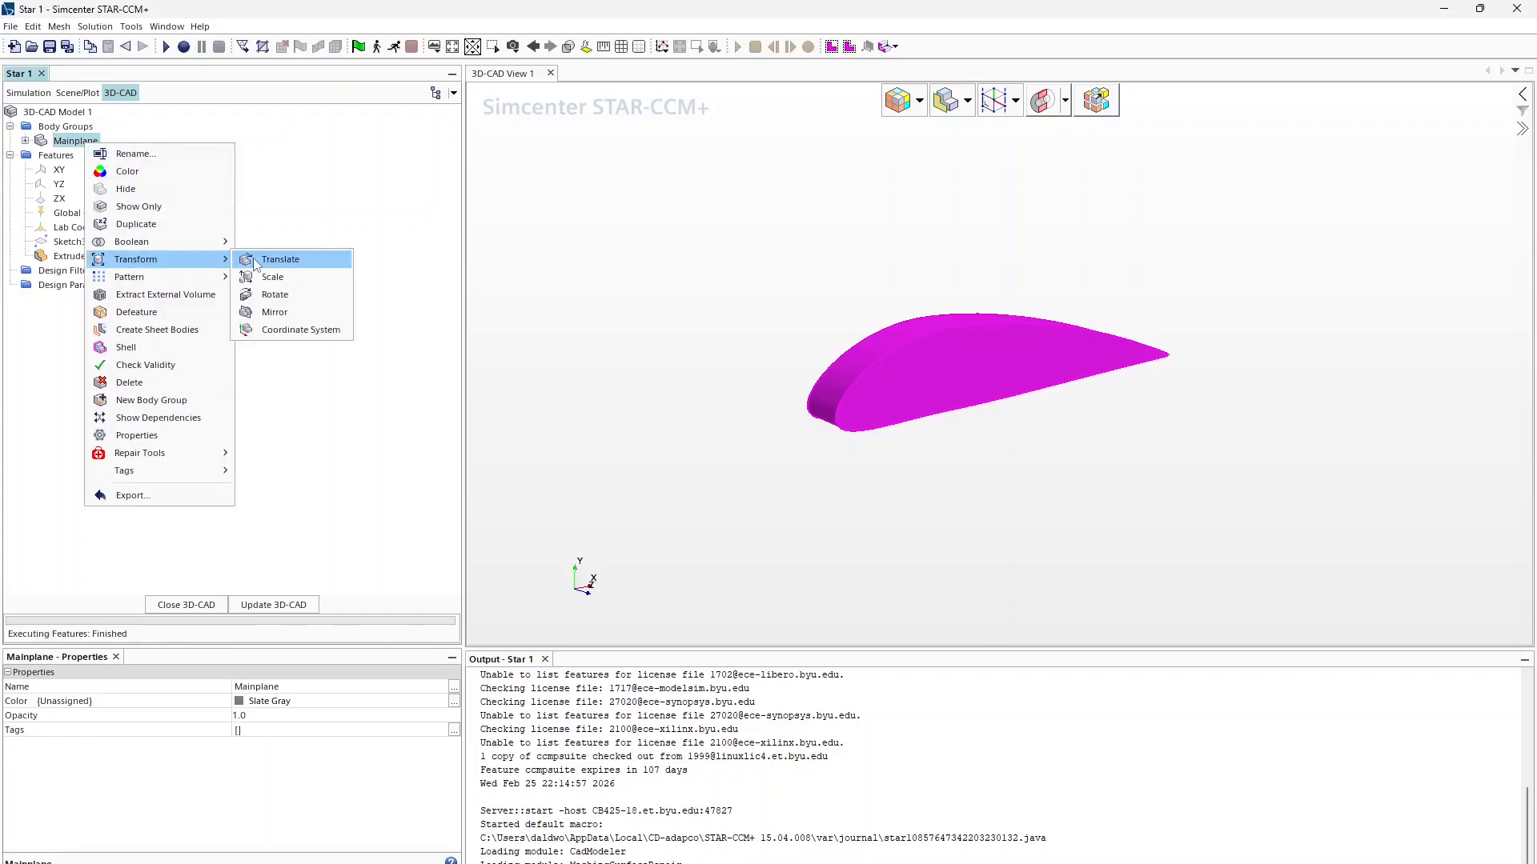
pyautogui.click(275, 295)
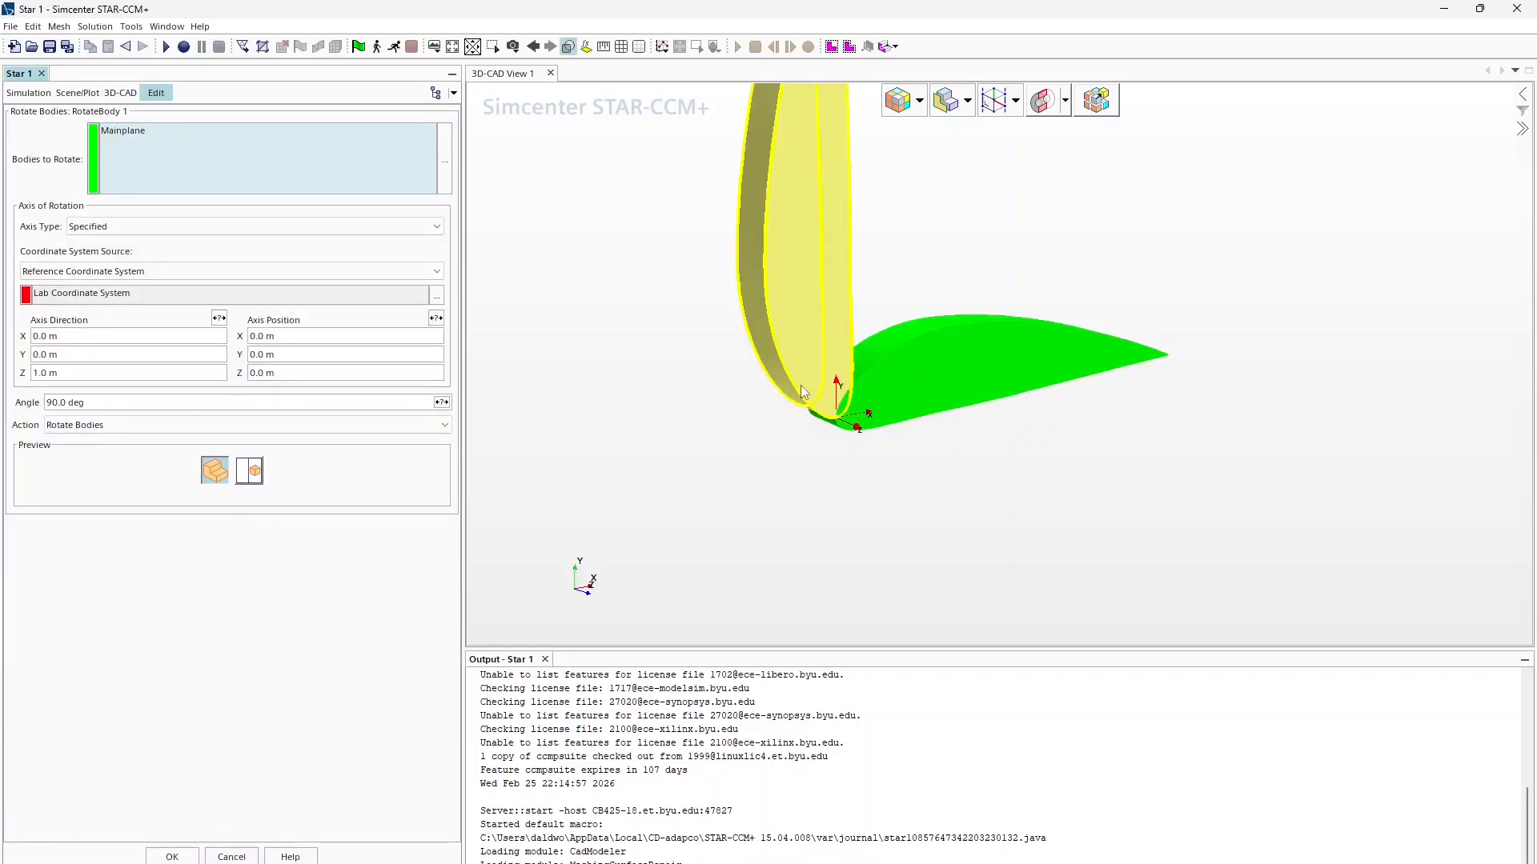
pyautogui.click(100, 335)
pyautogui.write('1')
pyautogui.click(88, 372)
pyautogui.write('0')
pyautogui.press('Return')
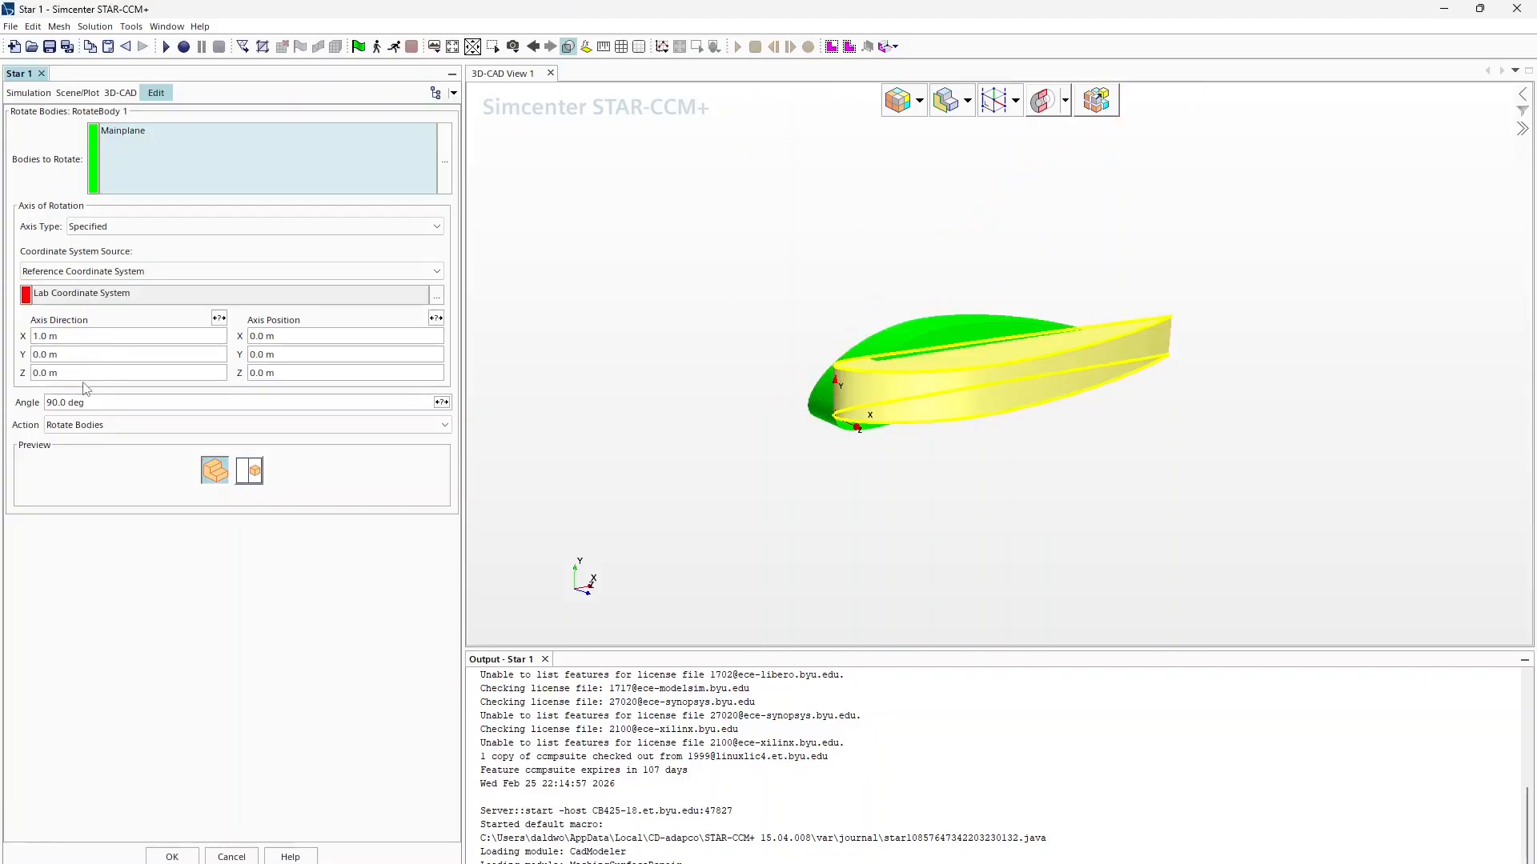
pyautogui.click(105, 405)
pyautogui.write('180')
pyautogui.press('Return')
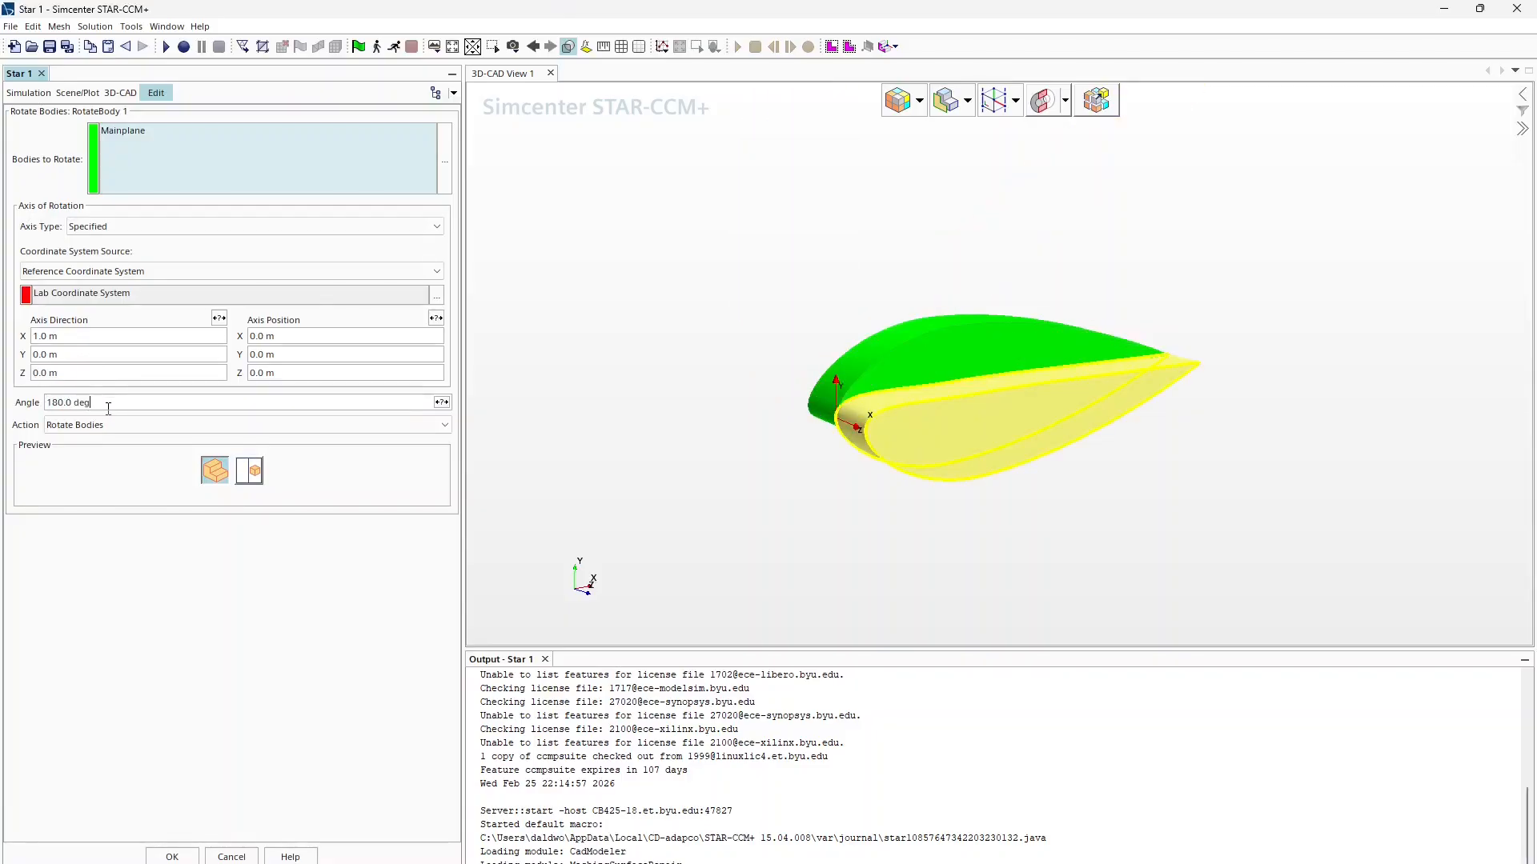
pyautogui.click(173, 856)
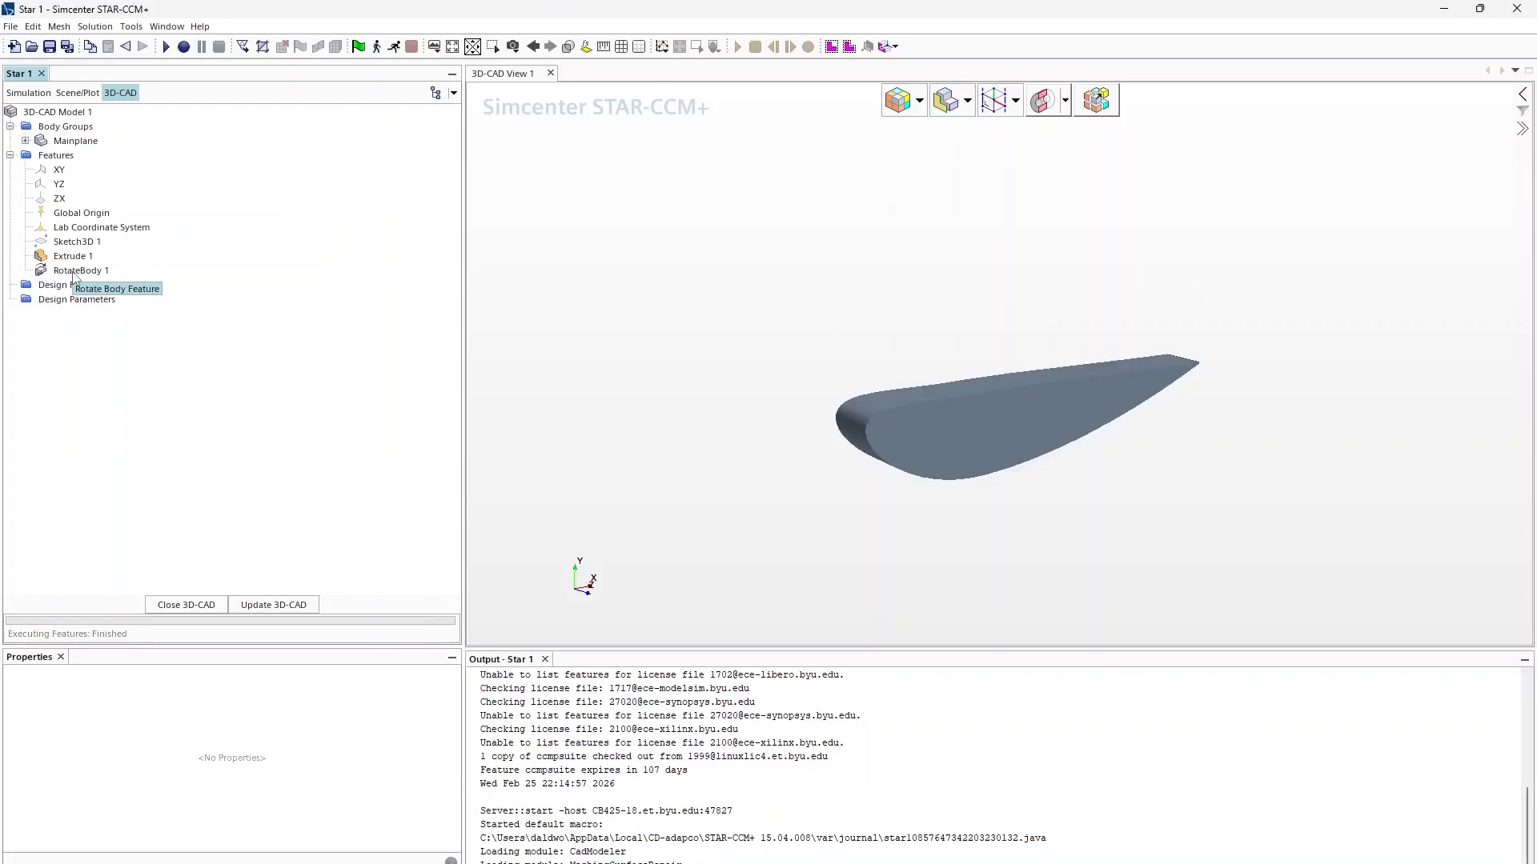
# Step: Snap the view to the airfoil's side profile and switch to parallel projection
pyautogui.click(76, 141)
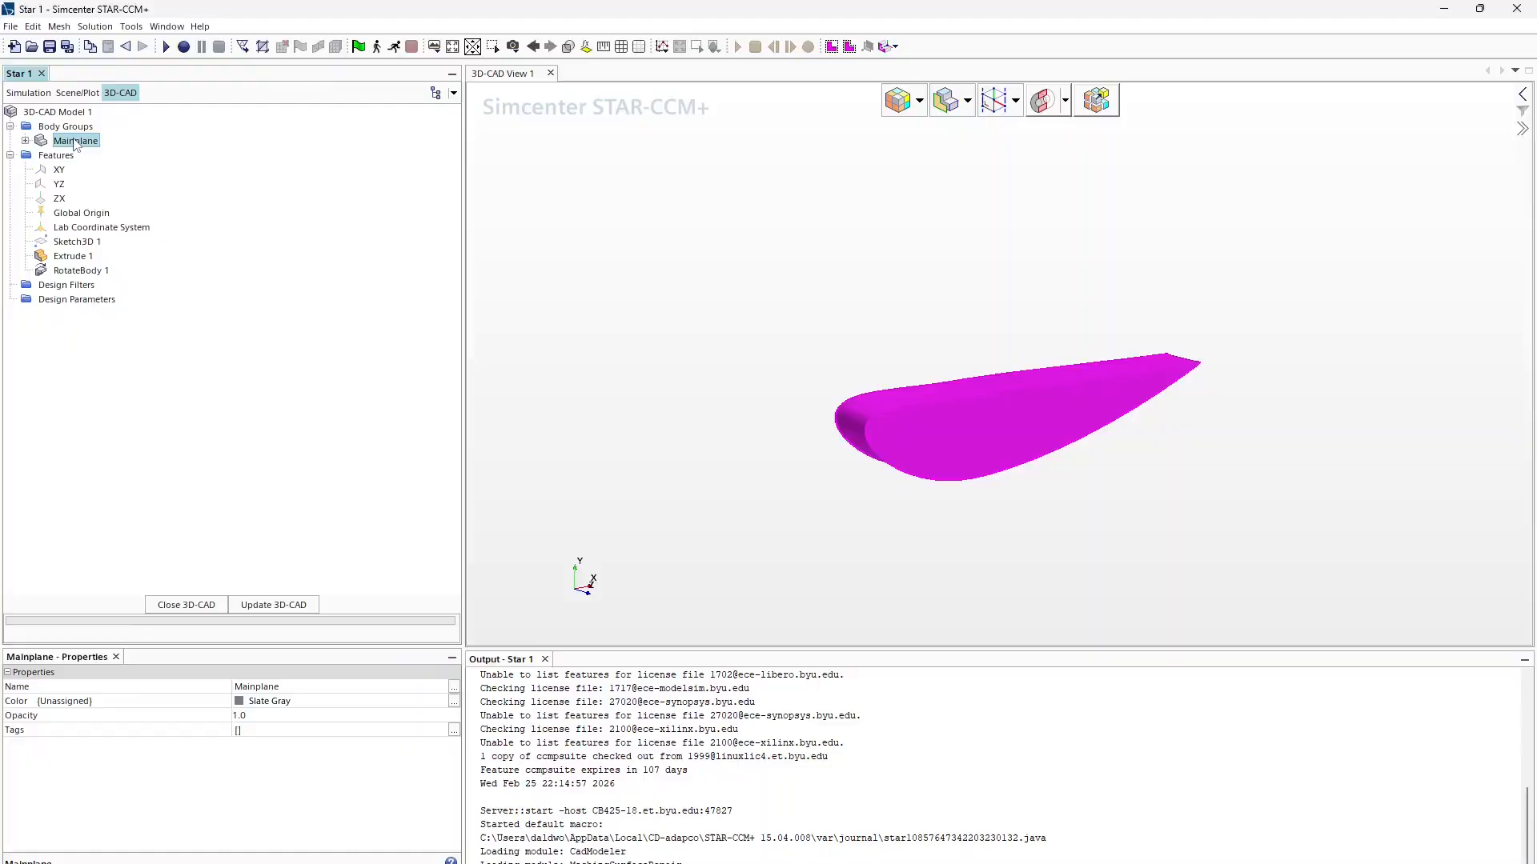
pyautogui.click(726, 302)
pyautogui.press('s')
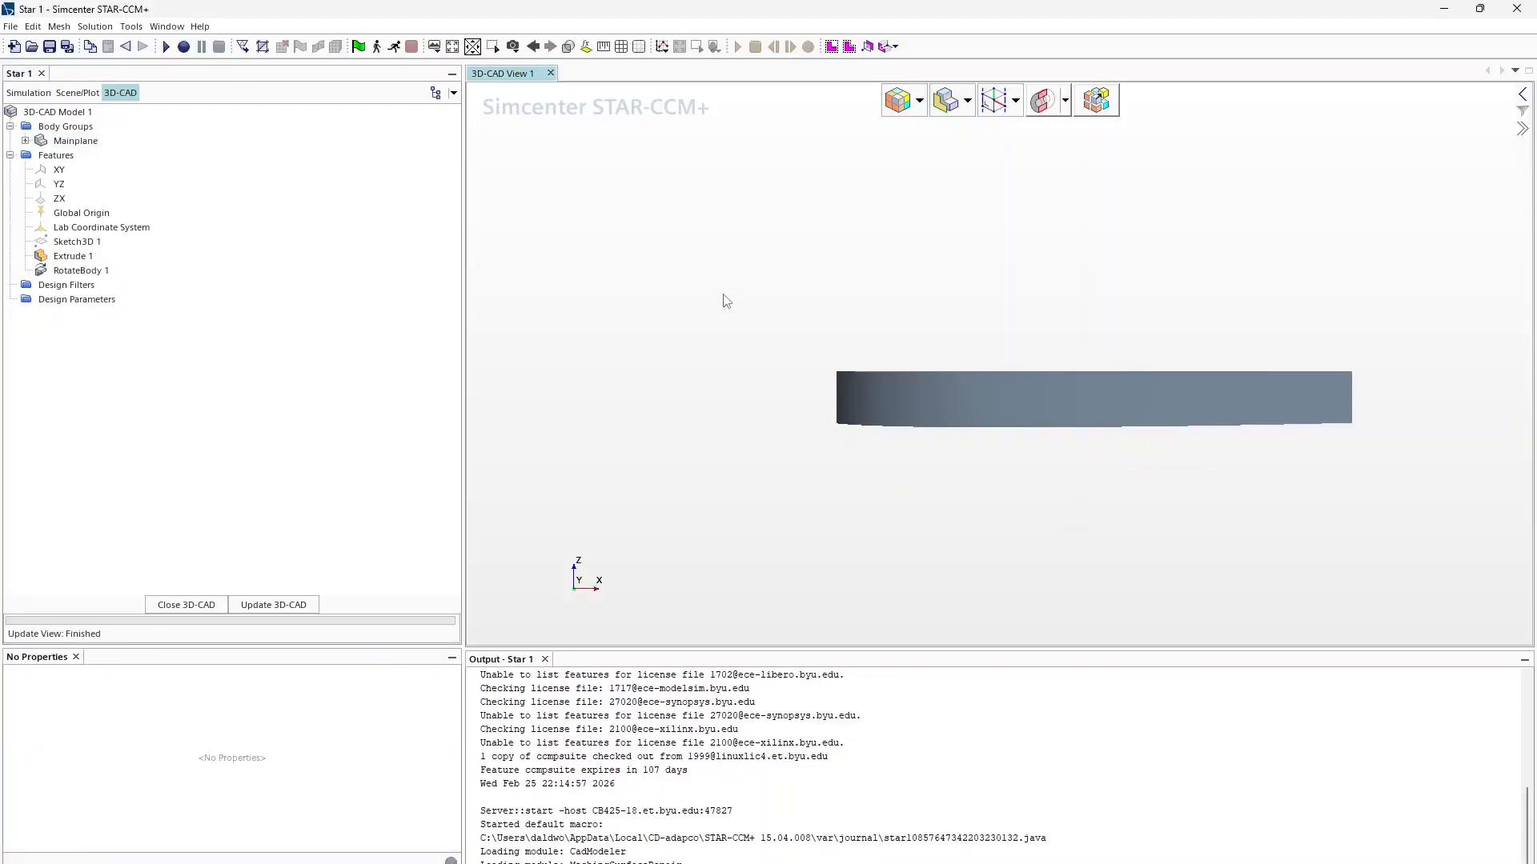
pyautogui.press('f')
pyautogui.press('t')
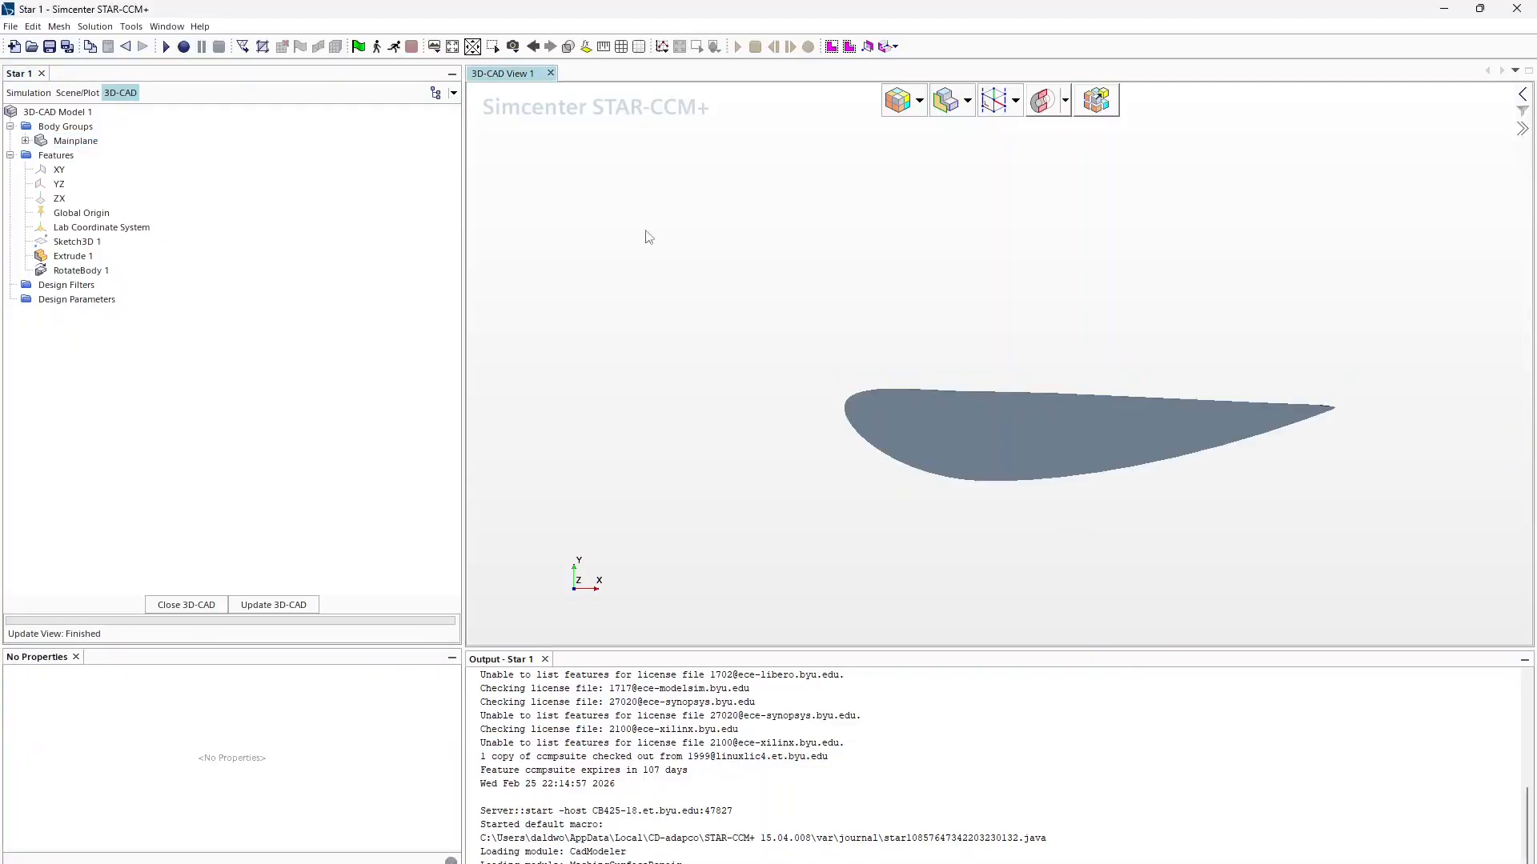
pyautogui.click(512, 46)
pyautogui.moveTo(609, 120)
pyautogui.click(681, 136)
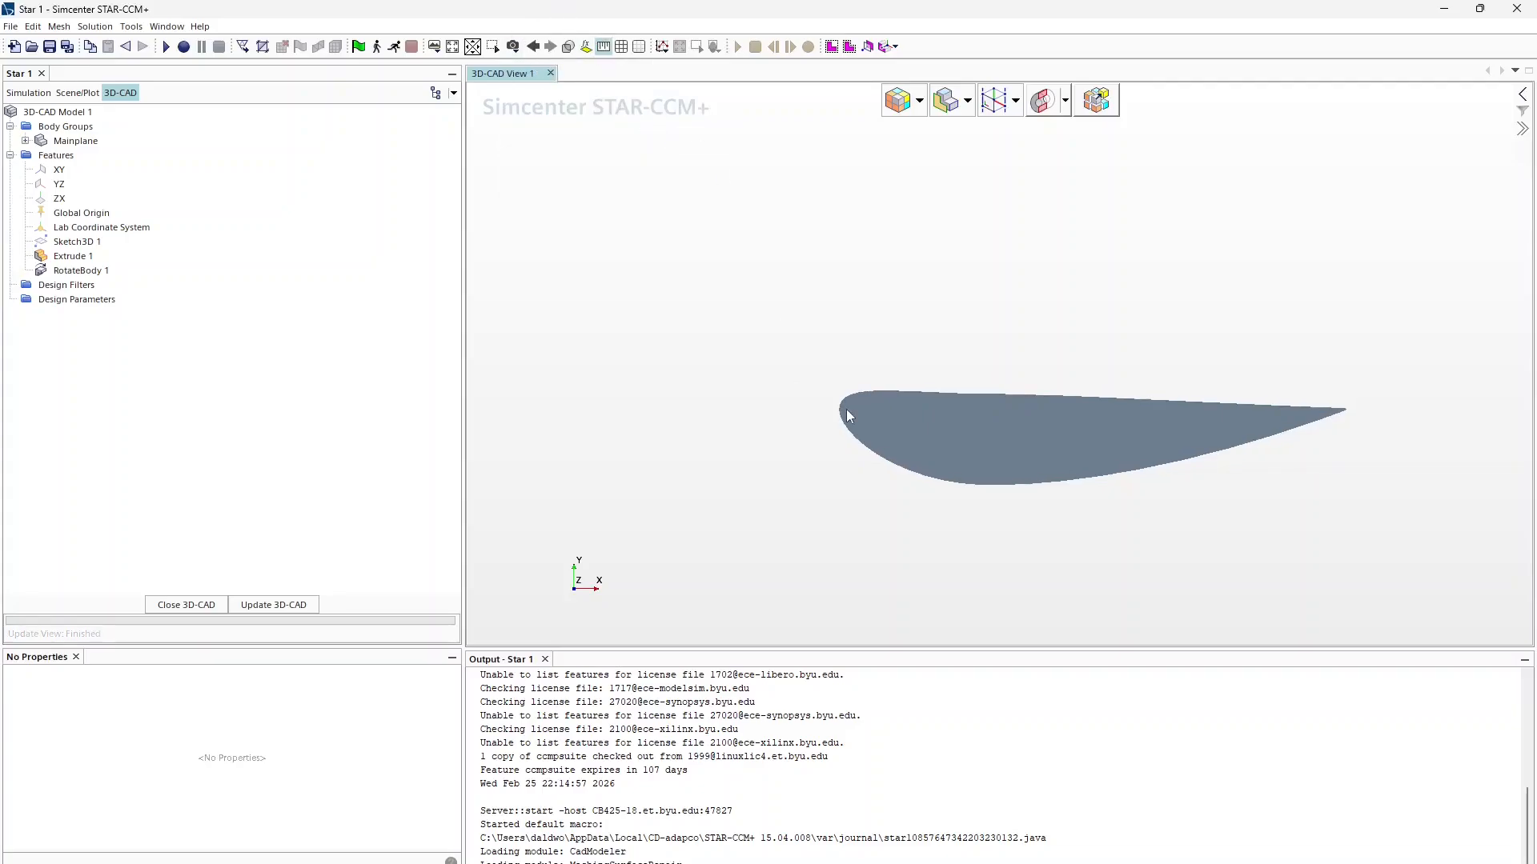
# Step: Measure the airfoil chord (about 1.0018 m) and bring up Mainplane's actions
pyautogui.moveTo(839, 410)
pyautogui.mouseDown()
pyautogui.moveTo(1461, 427)
pyautogui.moveTo(1345, 411)
pyautogui.mouseUp()
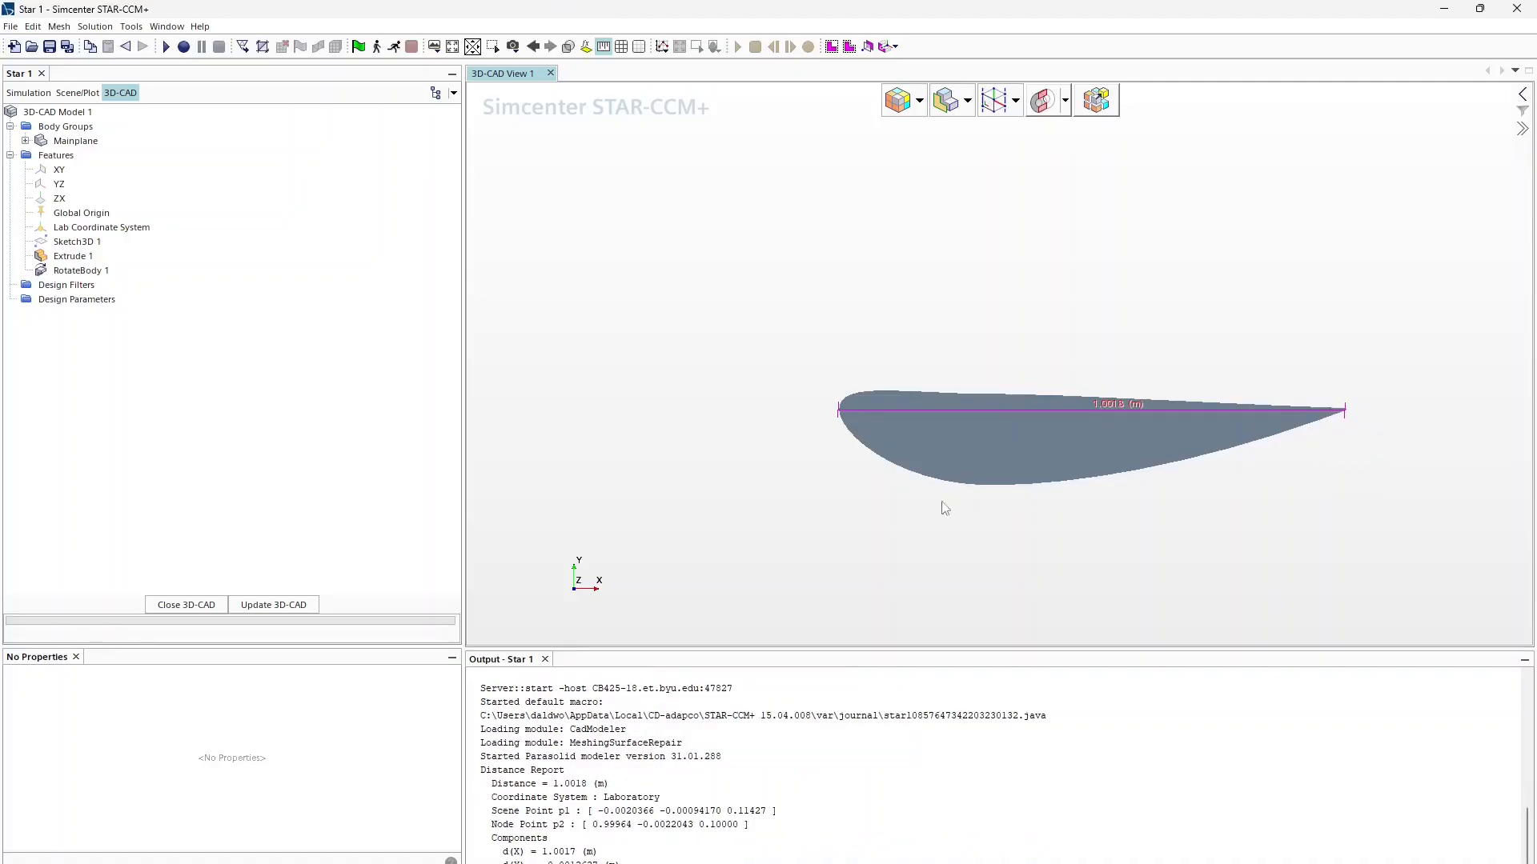
pyautogui.click(72, 142)
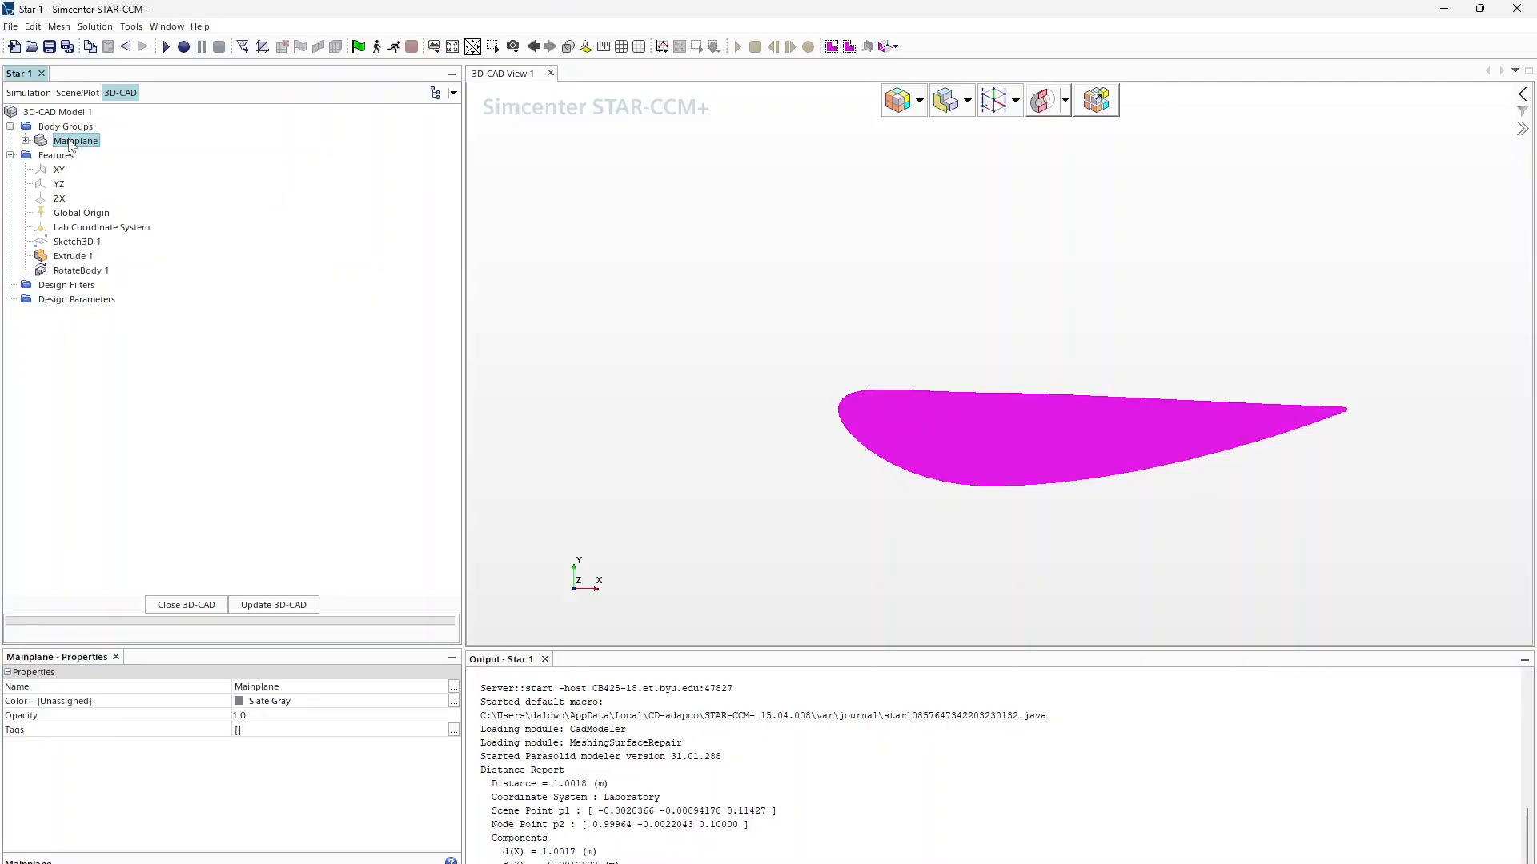
pyautogui.rightClick(70, 141)
pyautogui.moveTo(211, 256)
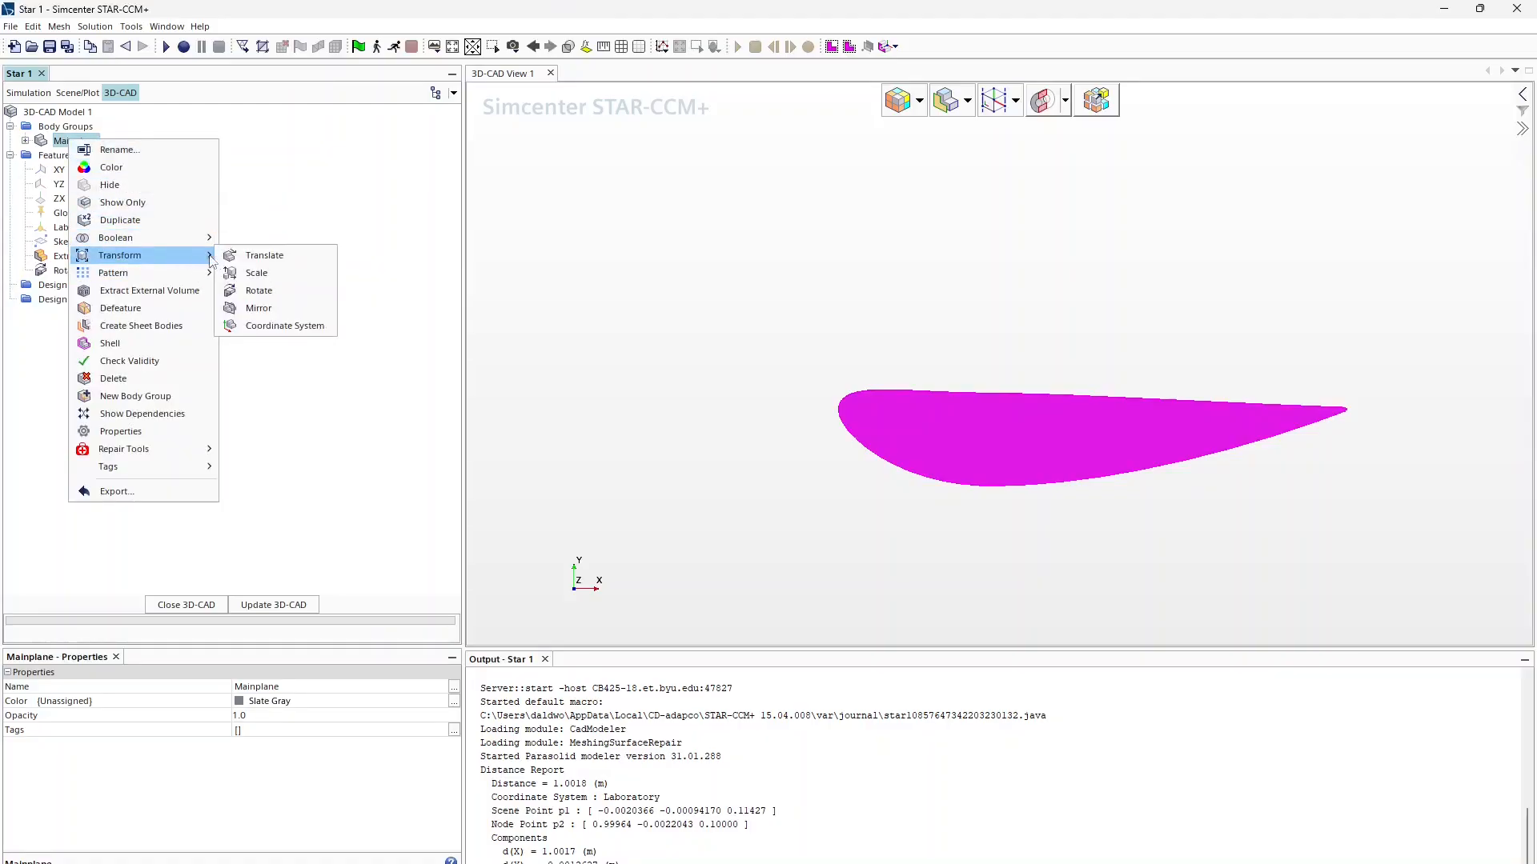
# Step: Scale Mainplane with an X scale factor of 0.4, and 0.4 for Y as well
pyautogui.click(269, 272)
pyautogui.click(329, 263)
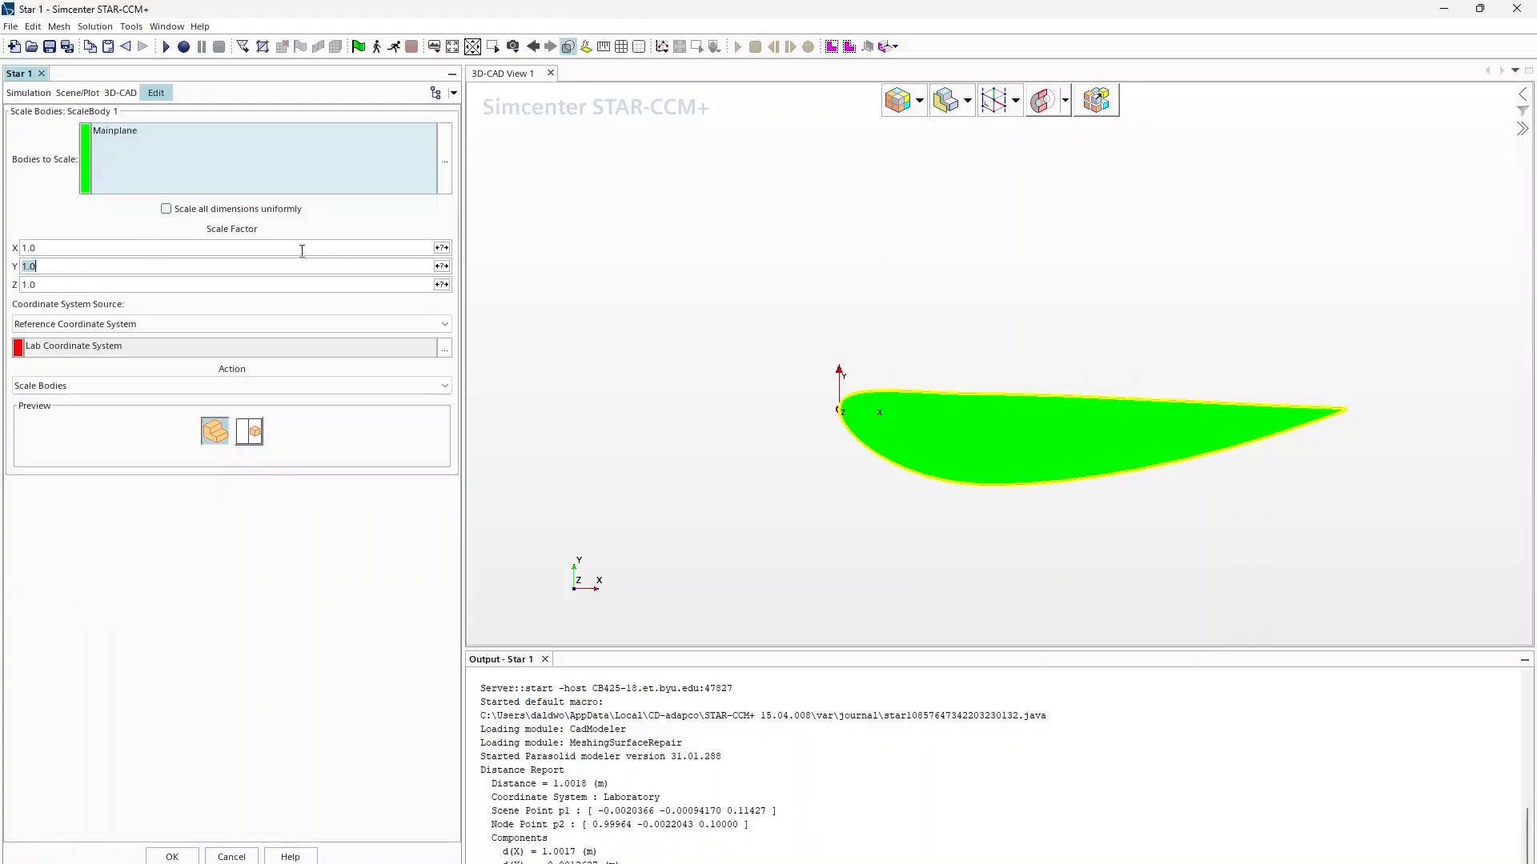
pyautogui.click(302, 250)
pyautogui.write('0.4')
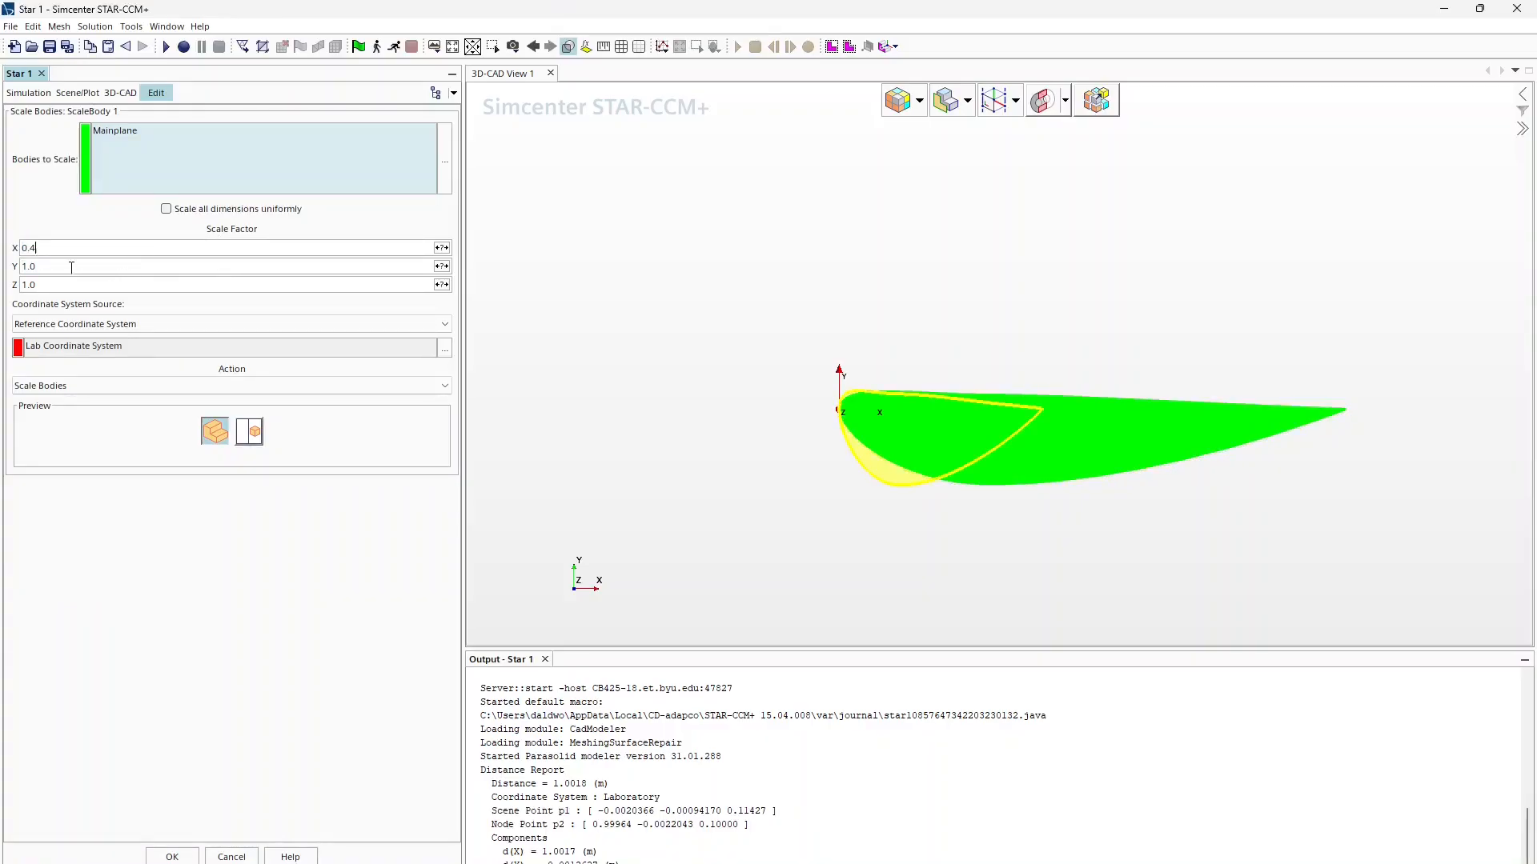
pyautogui.click(72, 267)
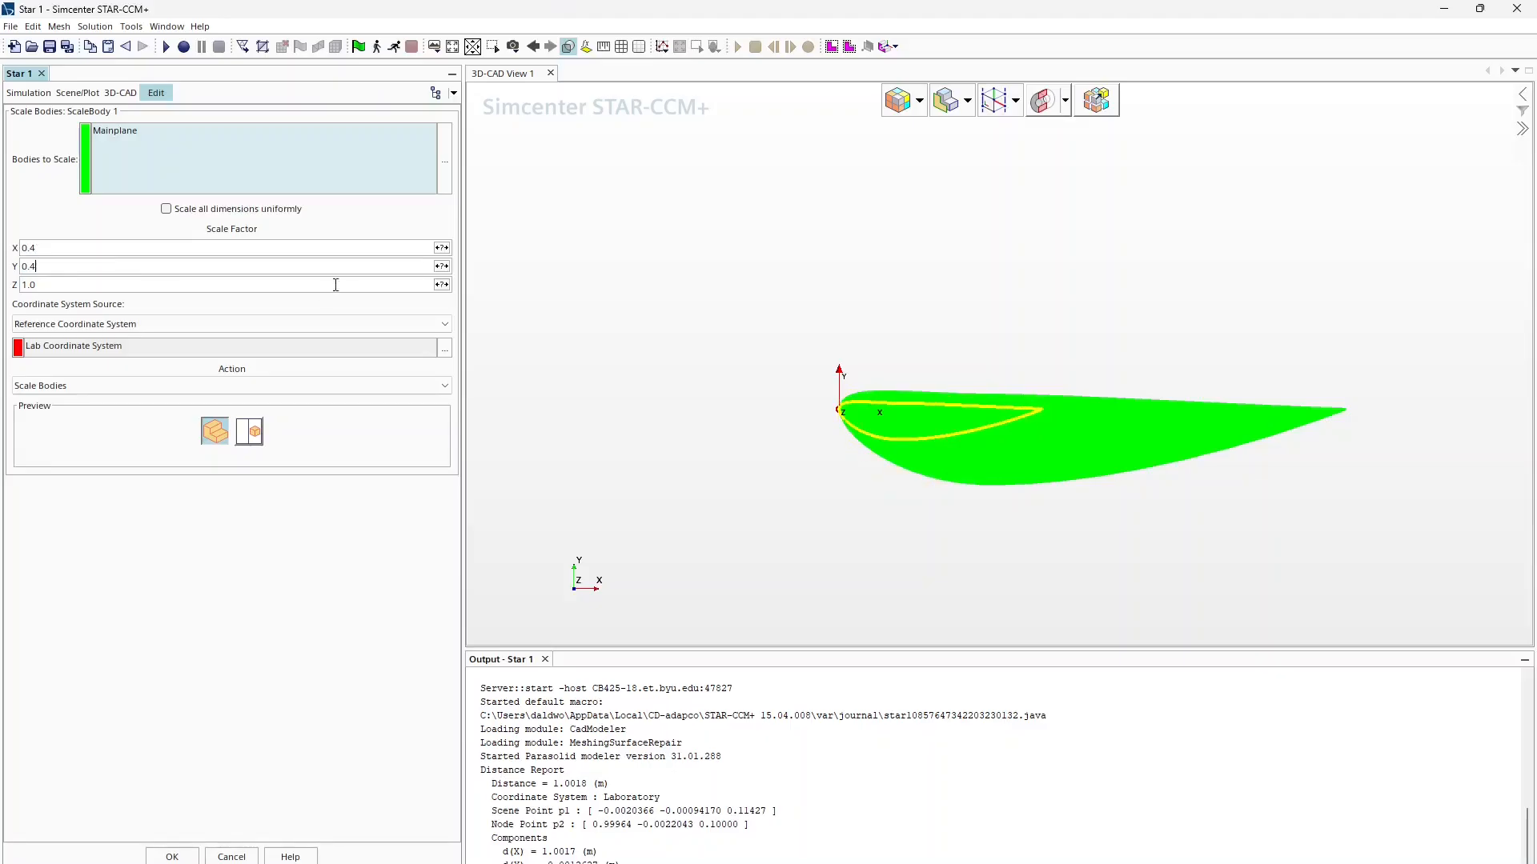
# Step: Expose the X scale factor as design parameter ChordMainX
pyautogui.click(442, 248)
pyautogui.click(404, 231)
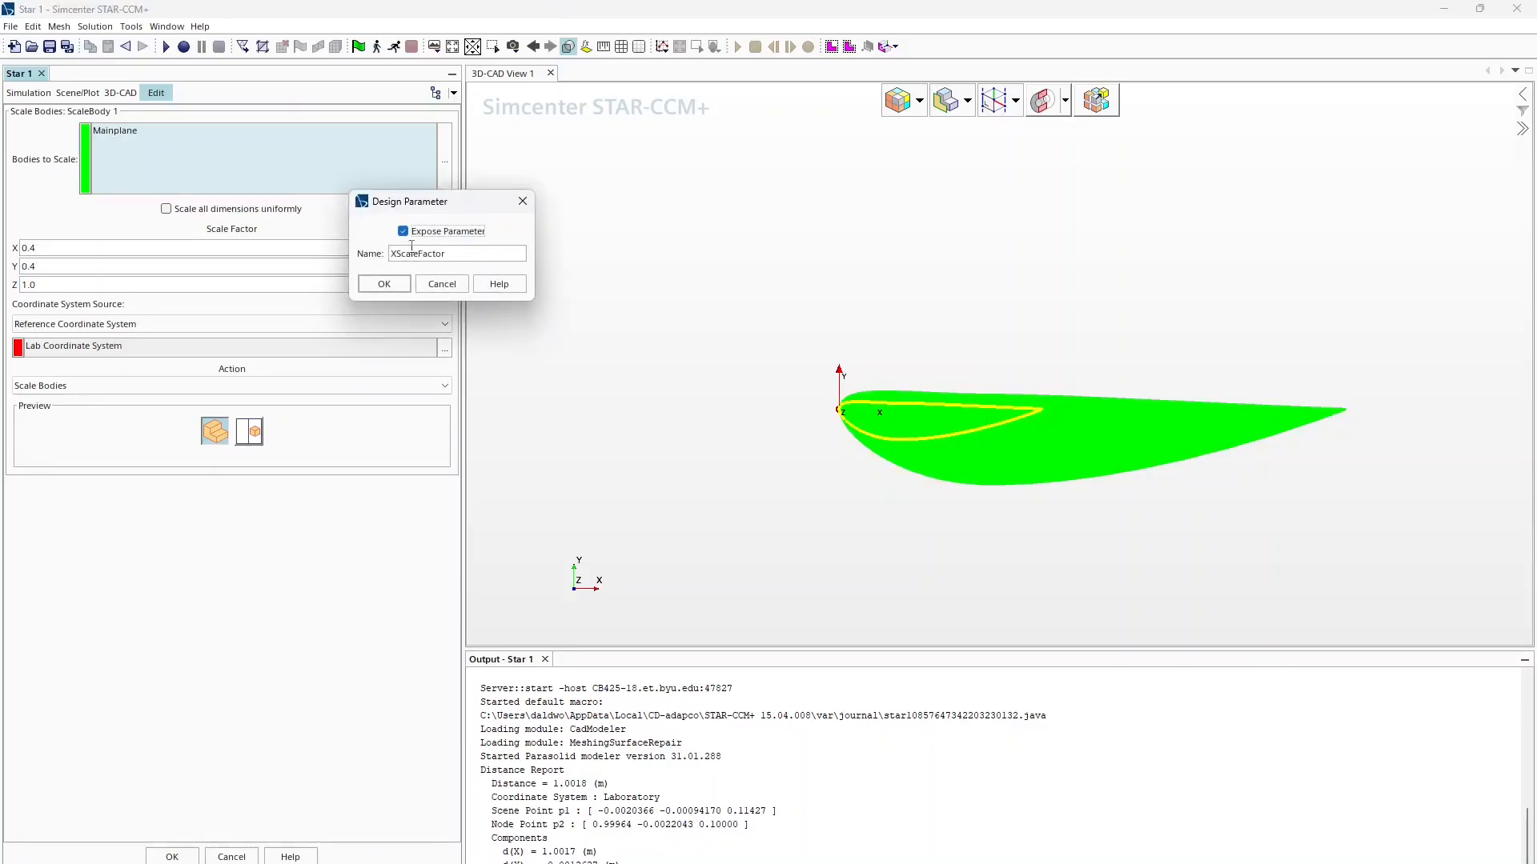
pyautogui.moveTo(443, 253); pyautogui.dragTo(295, 253)
pyautogui.write('ChordMainX')
pyautogui.moveTo(479, 254); pyautogui.dragTo(372, 258)
pyautogui.hotkey('ctrl', 'c')
pyautogui.click(389, 286)
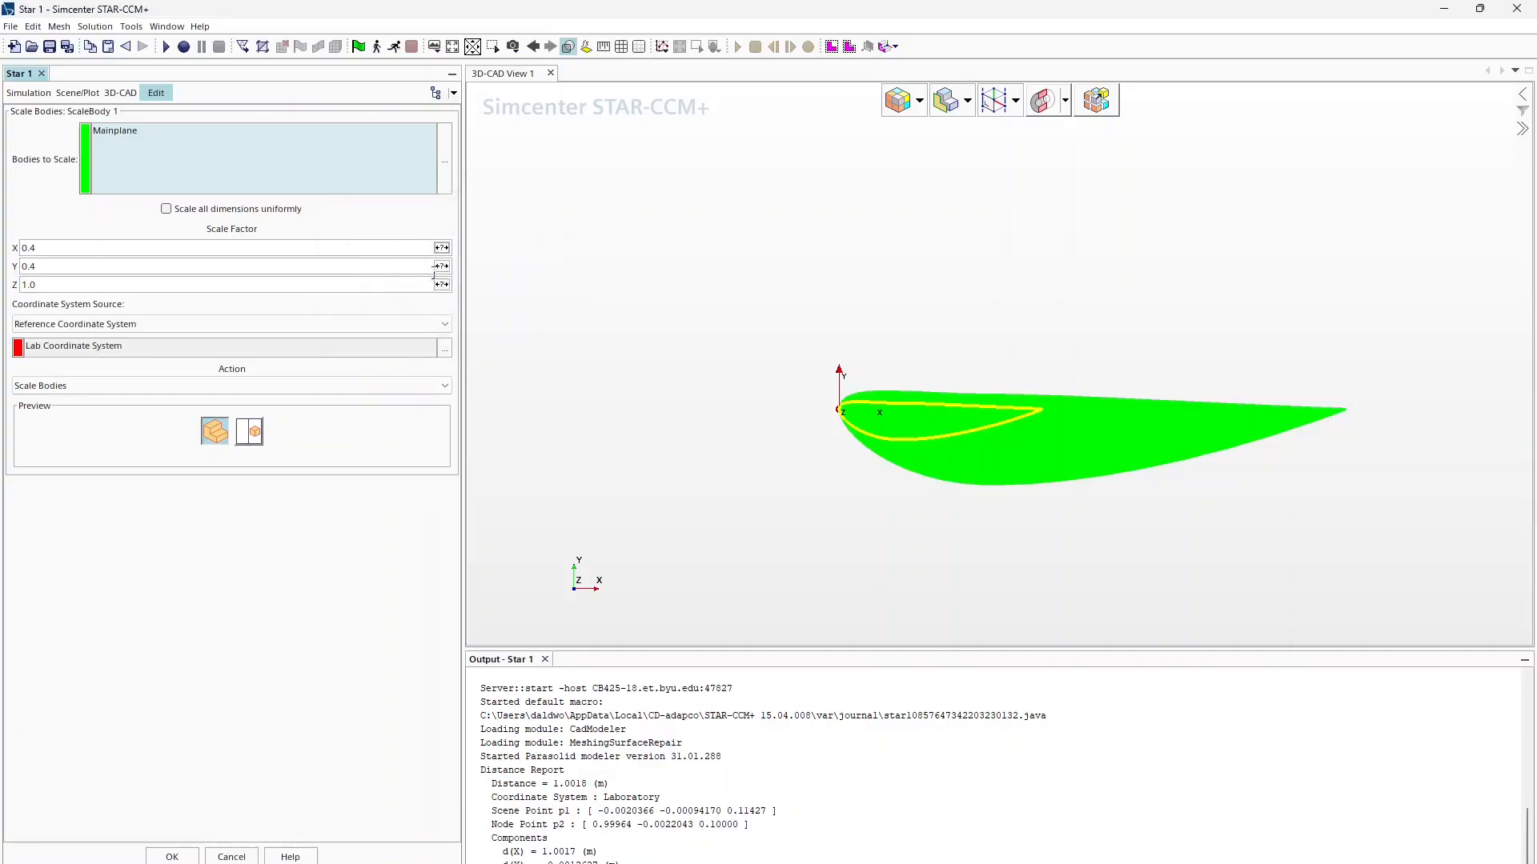
# Step: Expose the Y scale factor as ChordMainY and apply the 0.4 scaling
pyautogui.click(441, 266)
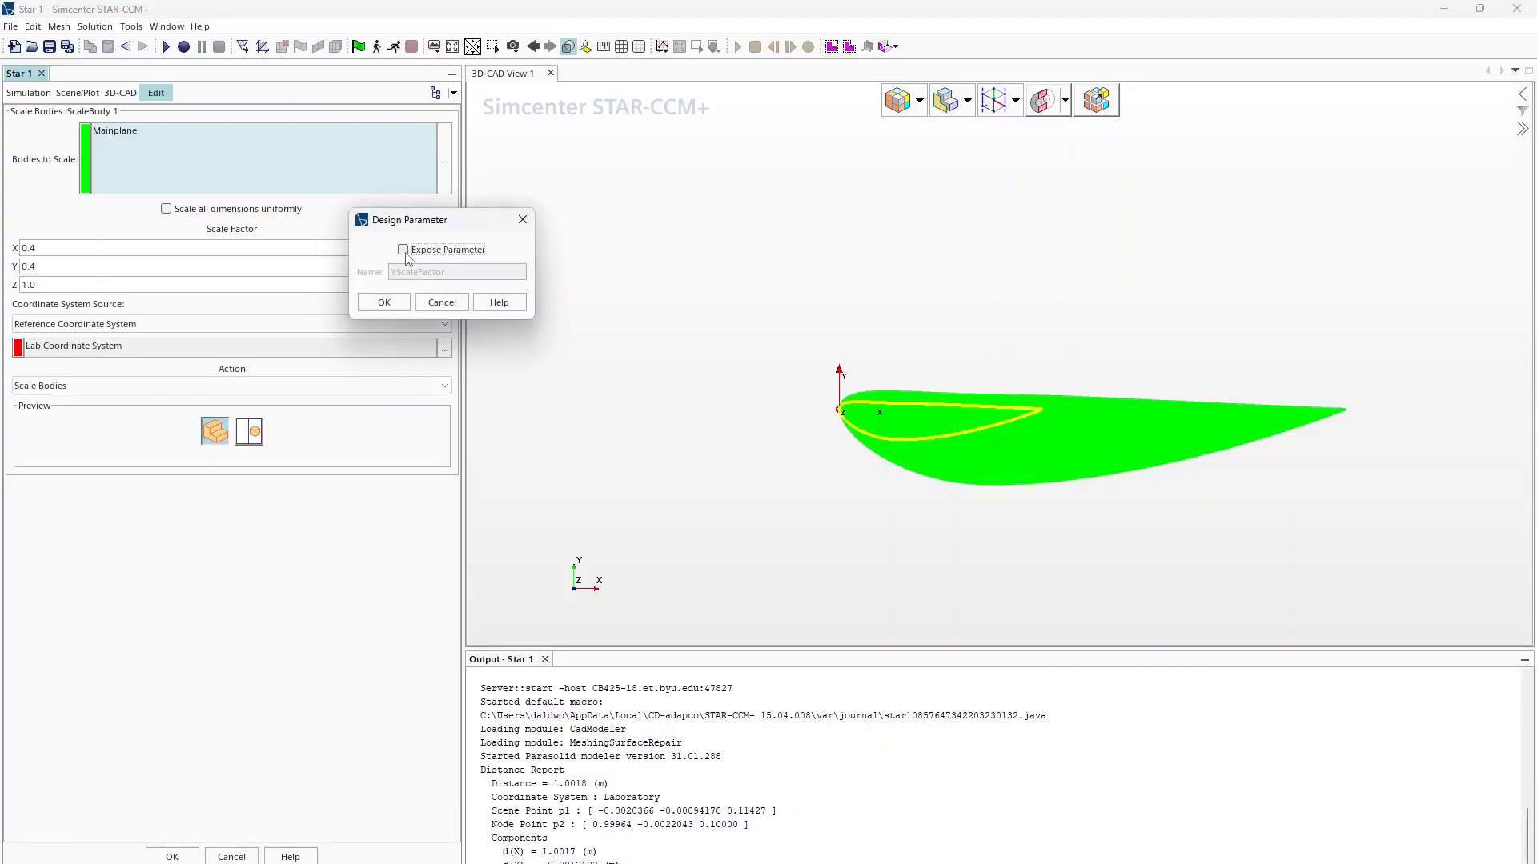
pyautogui.click(403, 250)
pyautogui.moveTo(445, 272); pyautogui.dragTo(388, 265)
pyautogui.hotkey('ctrl', 'v')
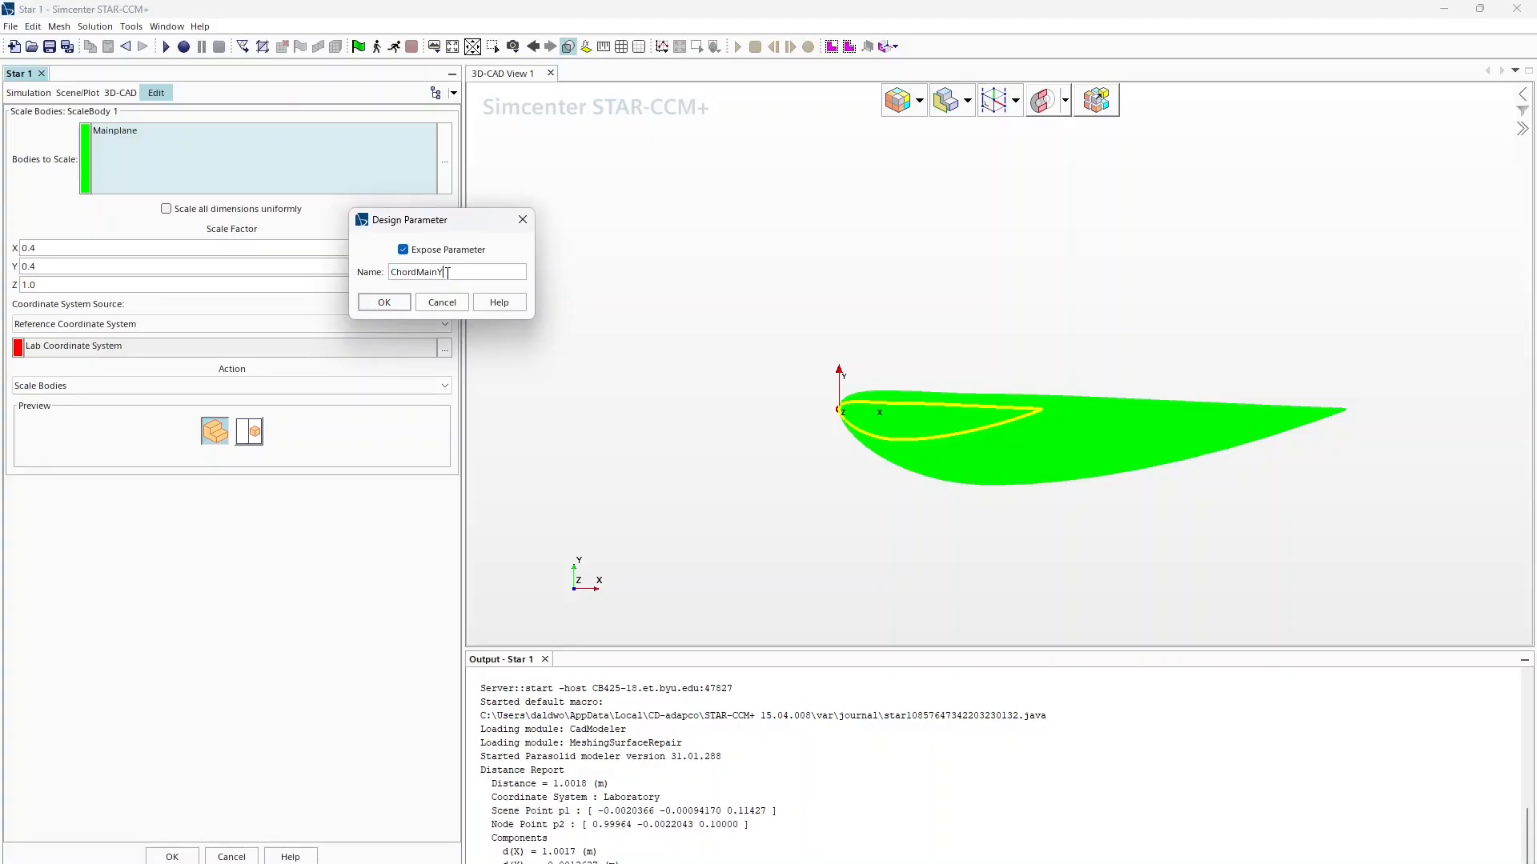
pyautogui.click(384, 301)
pyautogui.click(189, 858)
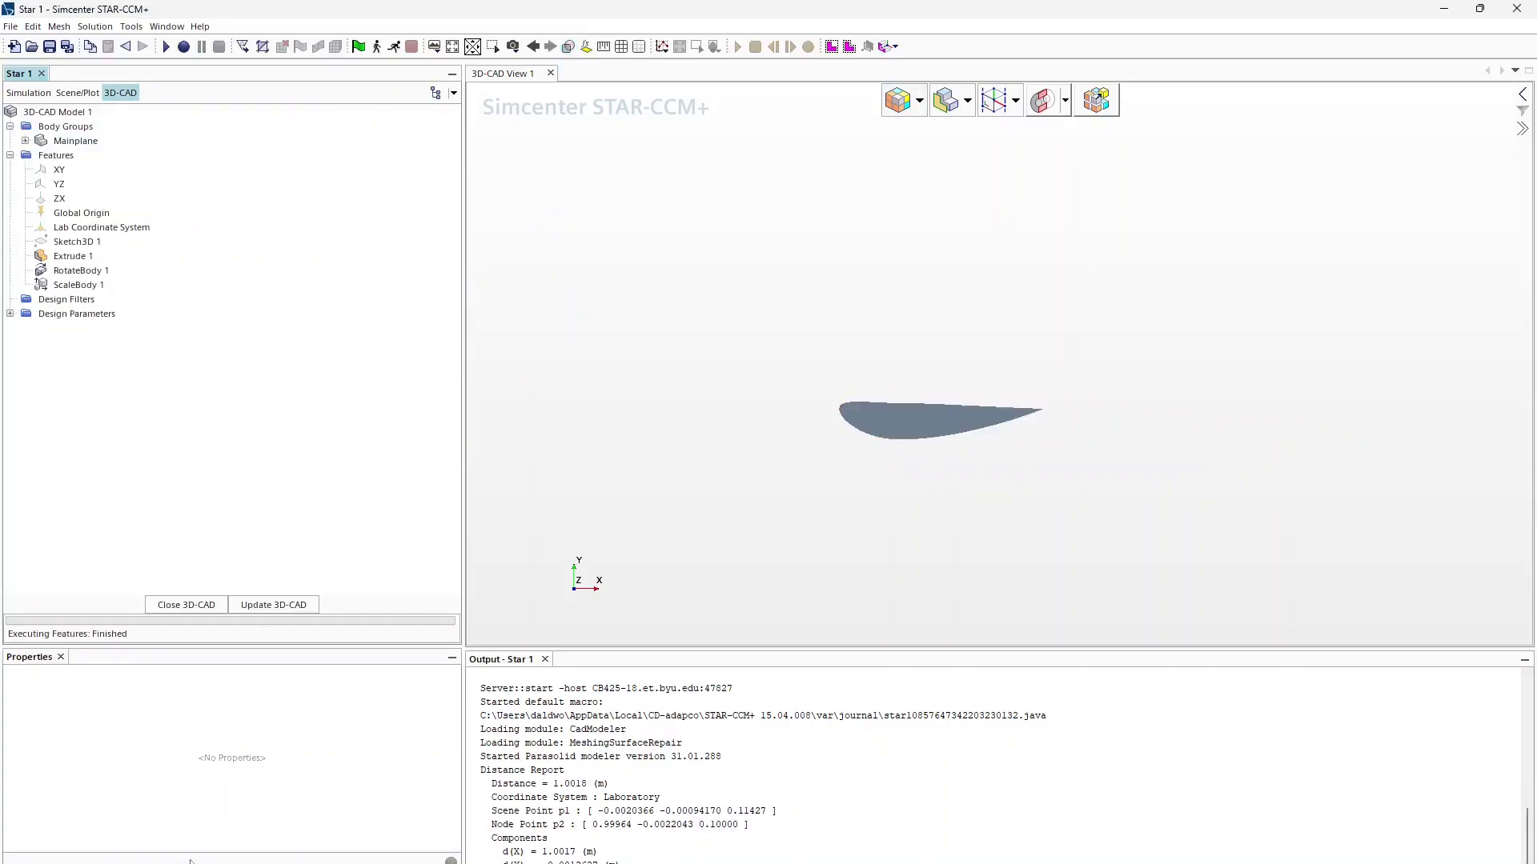
# Step: Expand Design Parameters in the 3D-CAD tree to show ChordMainX and ChordMainY
pyautogui.click(28, 92)
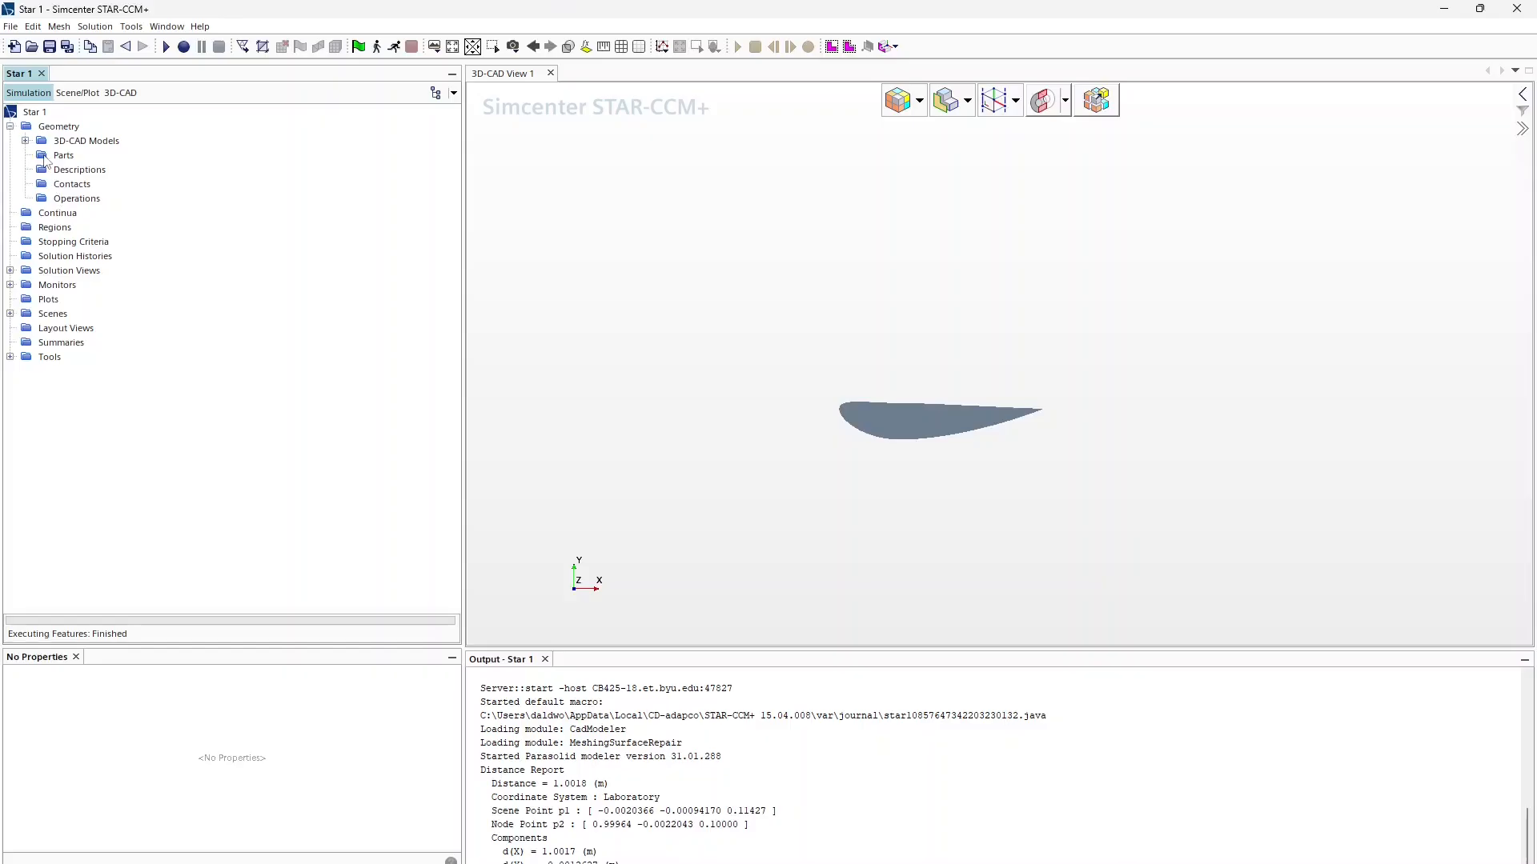
pyautogui.click(120, 92)
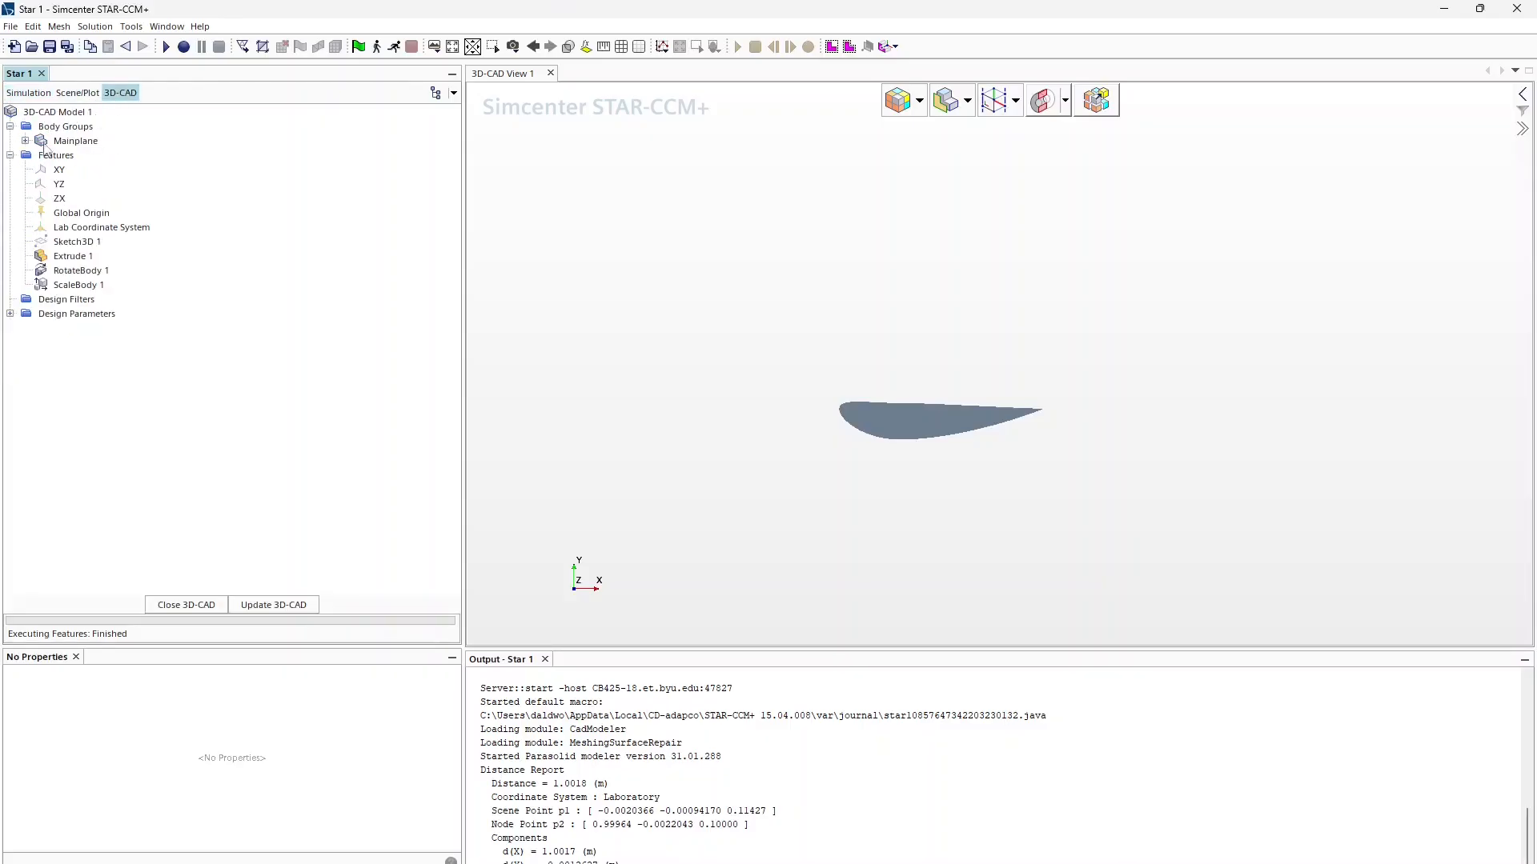
pyautogui.click(10, 314)
pyautogui.click(75, 342)
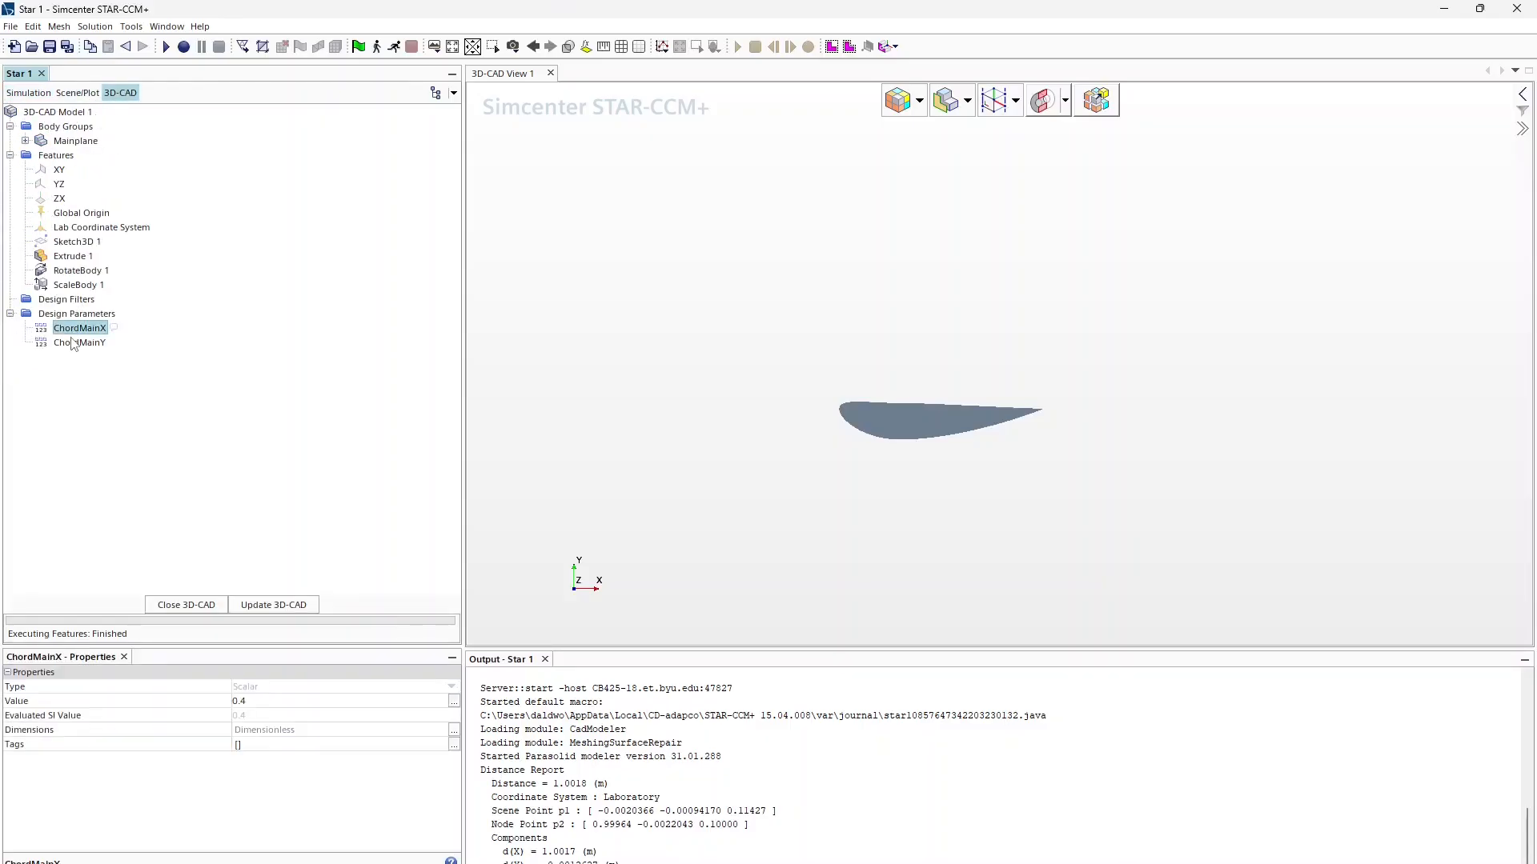
# Step: Rename the ScaleBody 1 feature to ChordMain
pyautogui.click(90, 286)
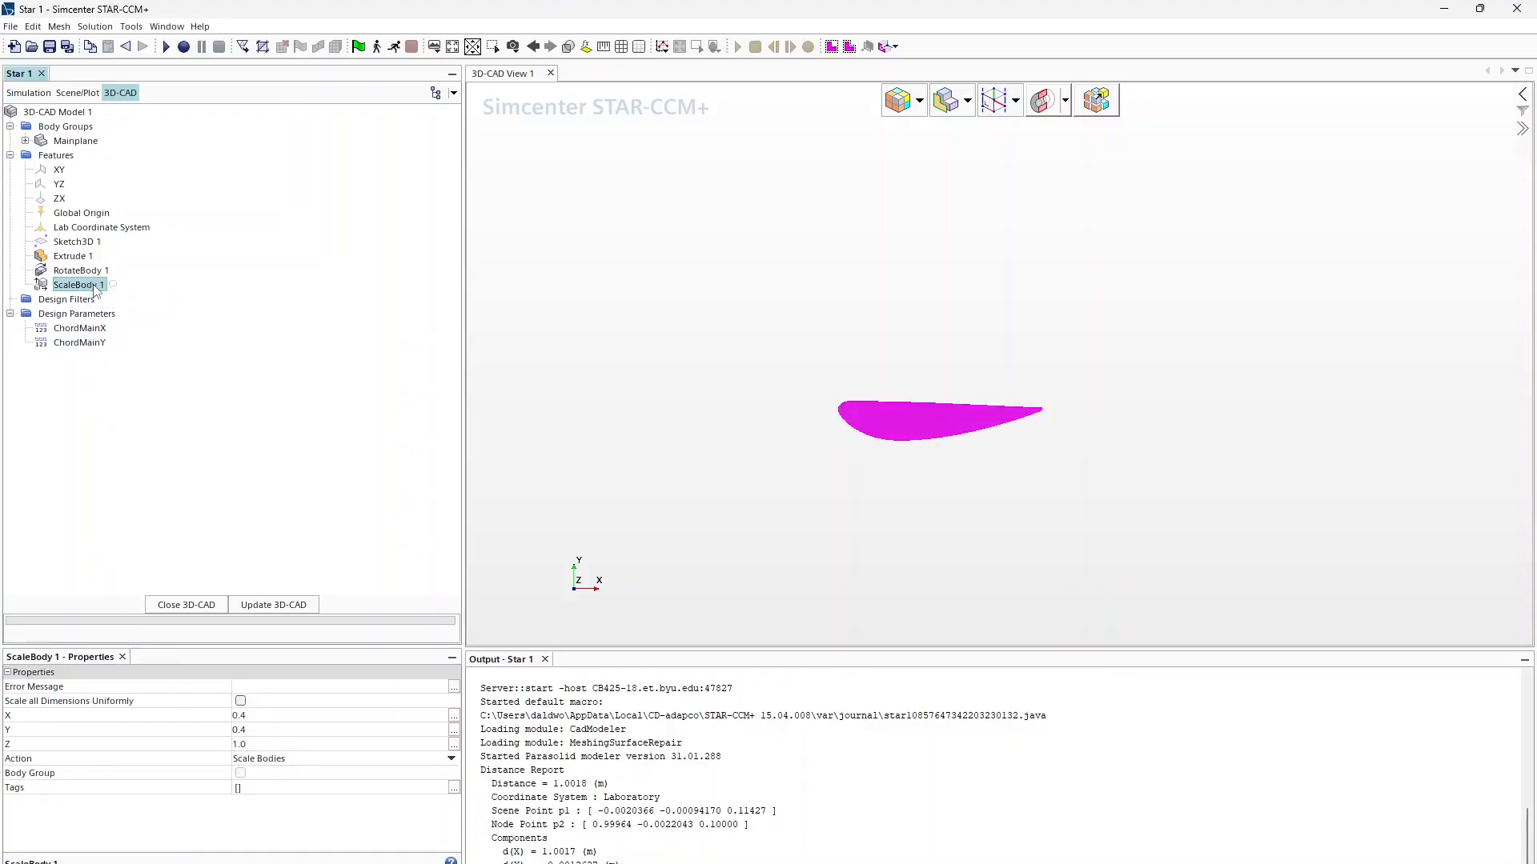
pyautogui.click(95, 287)
pyautogui.write('ChordMain')
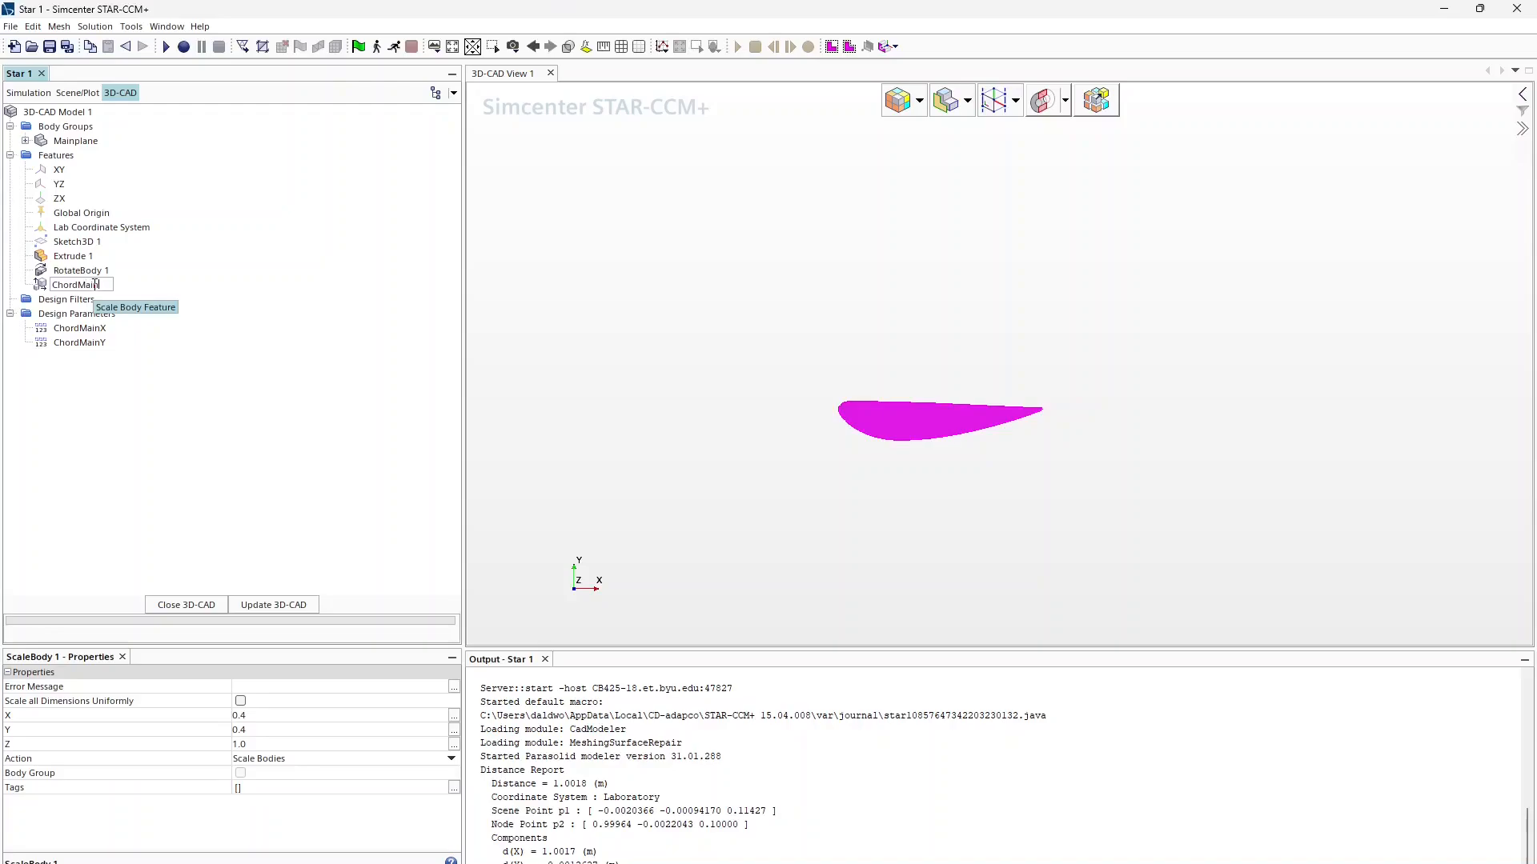
pyautogui.press('Return')
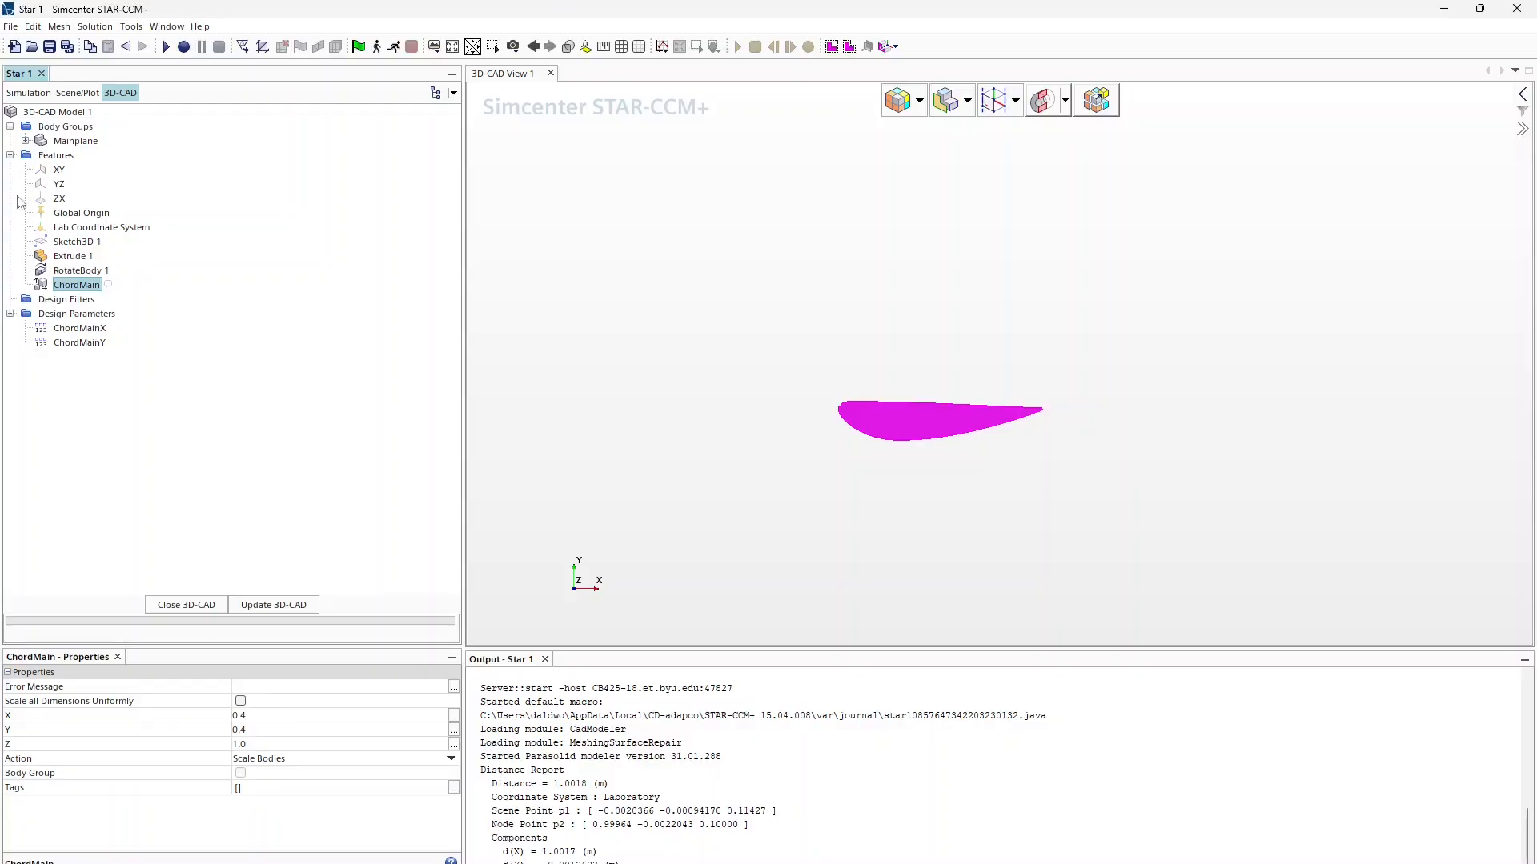
# Step: Bring up the action menus for the Mainplane body and the Body Groups folder
pyautogui.click(75, 142)
pyautogui.rightClick(75, 142)
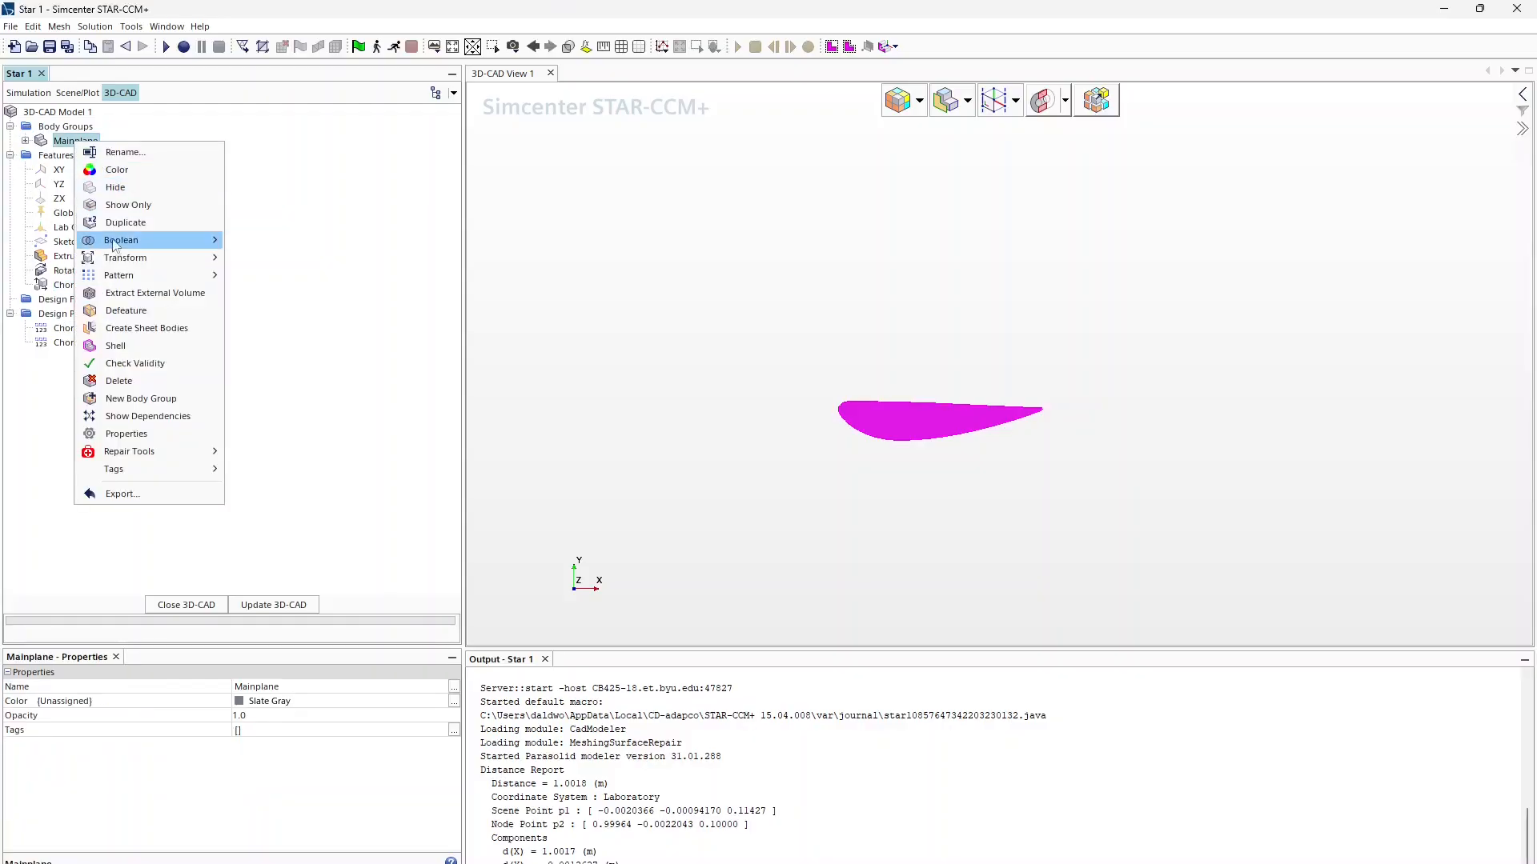
pyautogui.moveTo(122, 261)
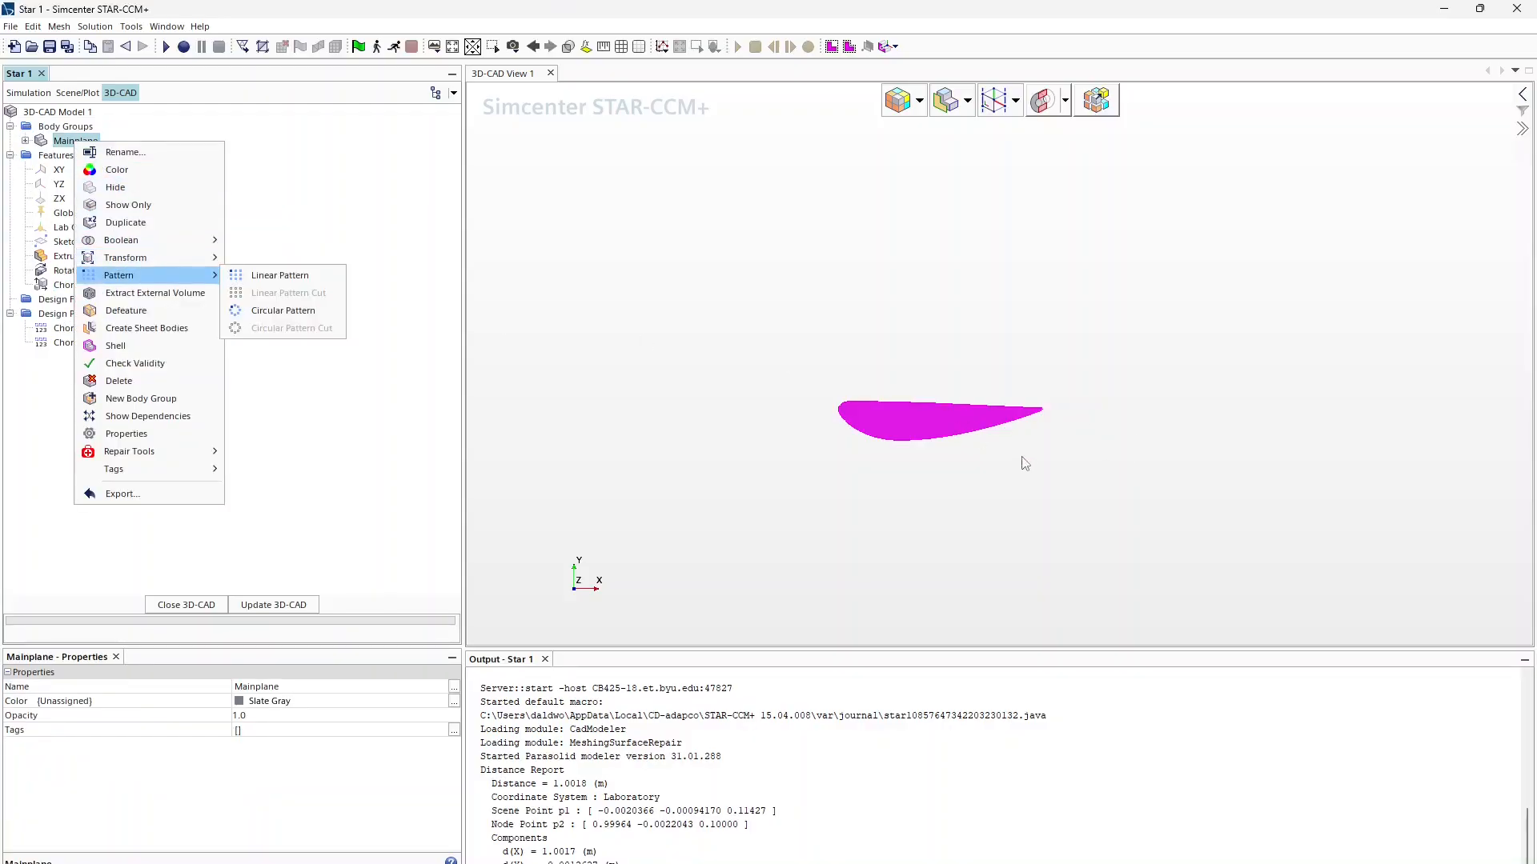
pyautogui.click(46, 140)
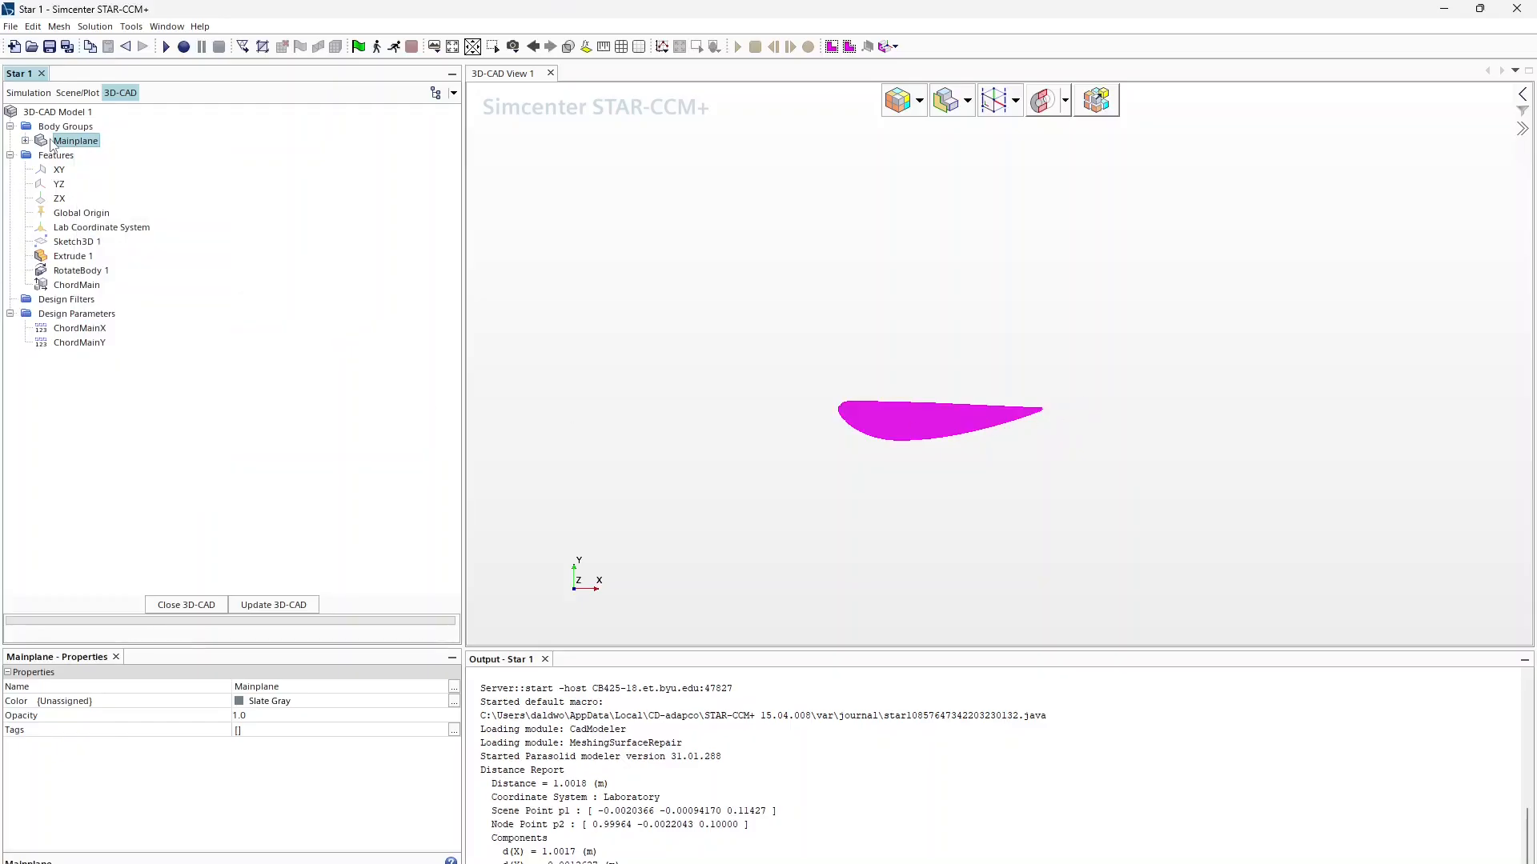
pyautogui.rightClick(69, 128)
# Step: Start a new rotation of Mainplane with its angle set to 0
pyautogui.click(64, 141)
pyautogui.rightClick(64, 140)
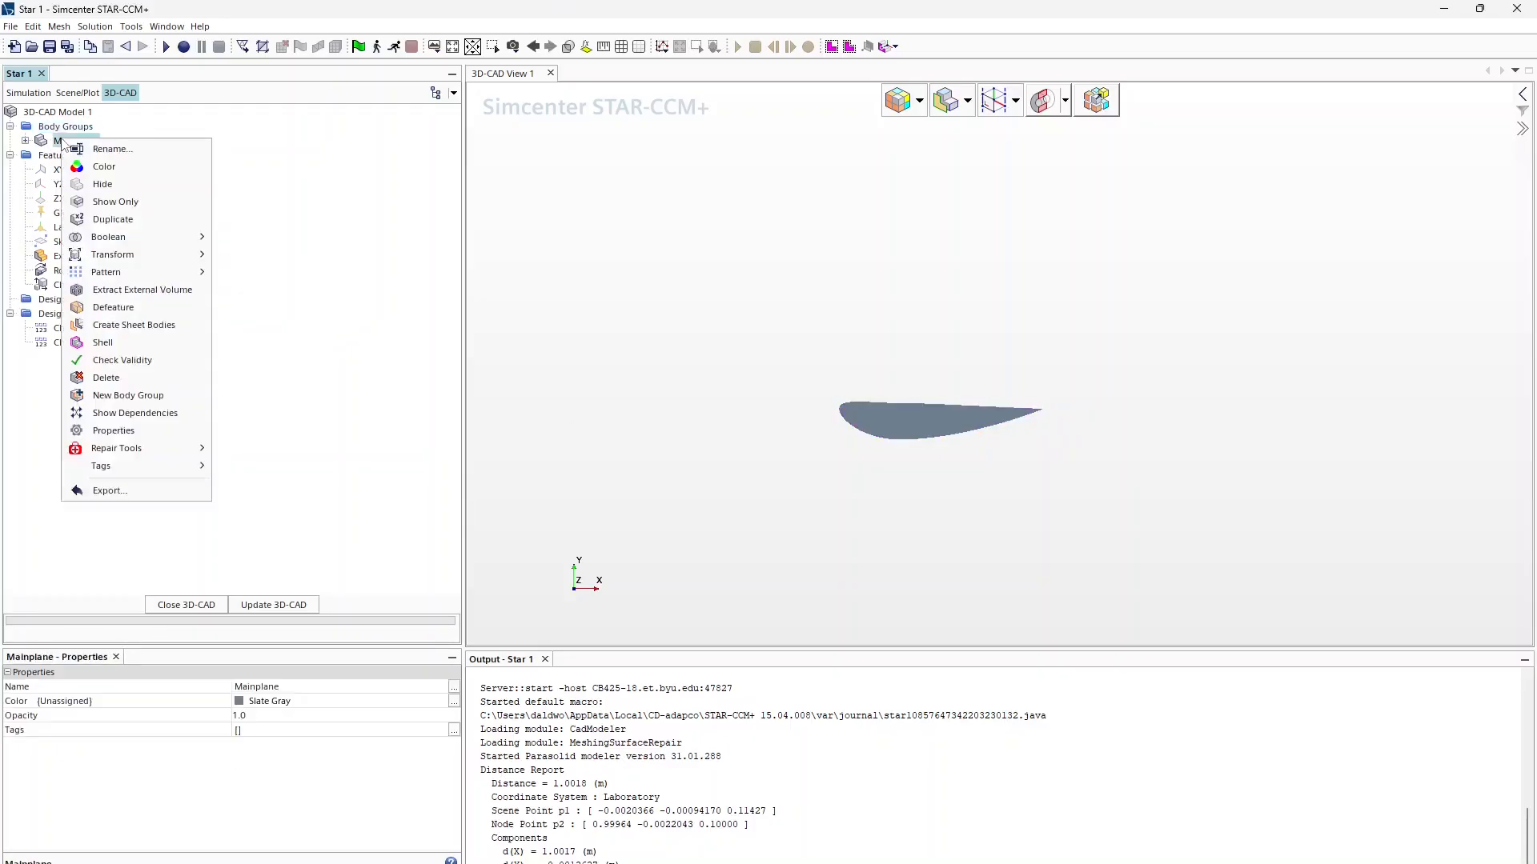
pyautogui.moveTo(201, 263)
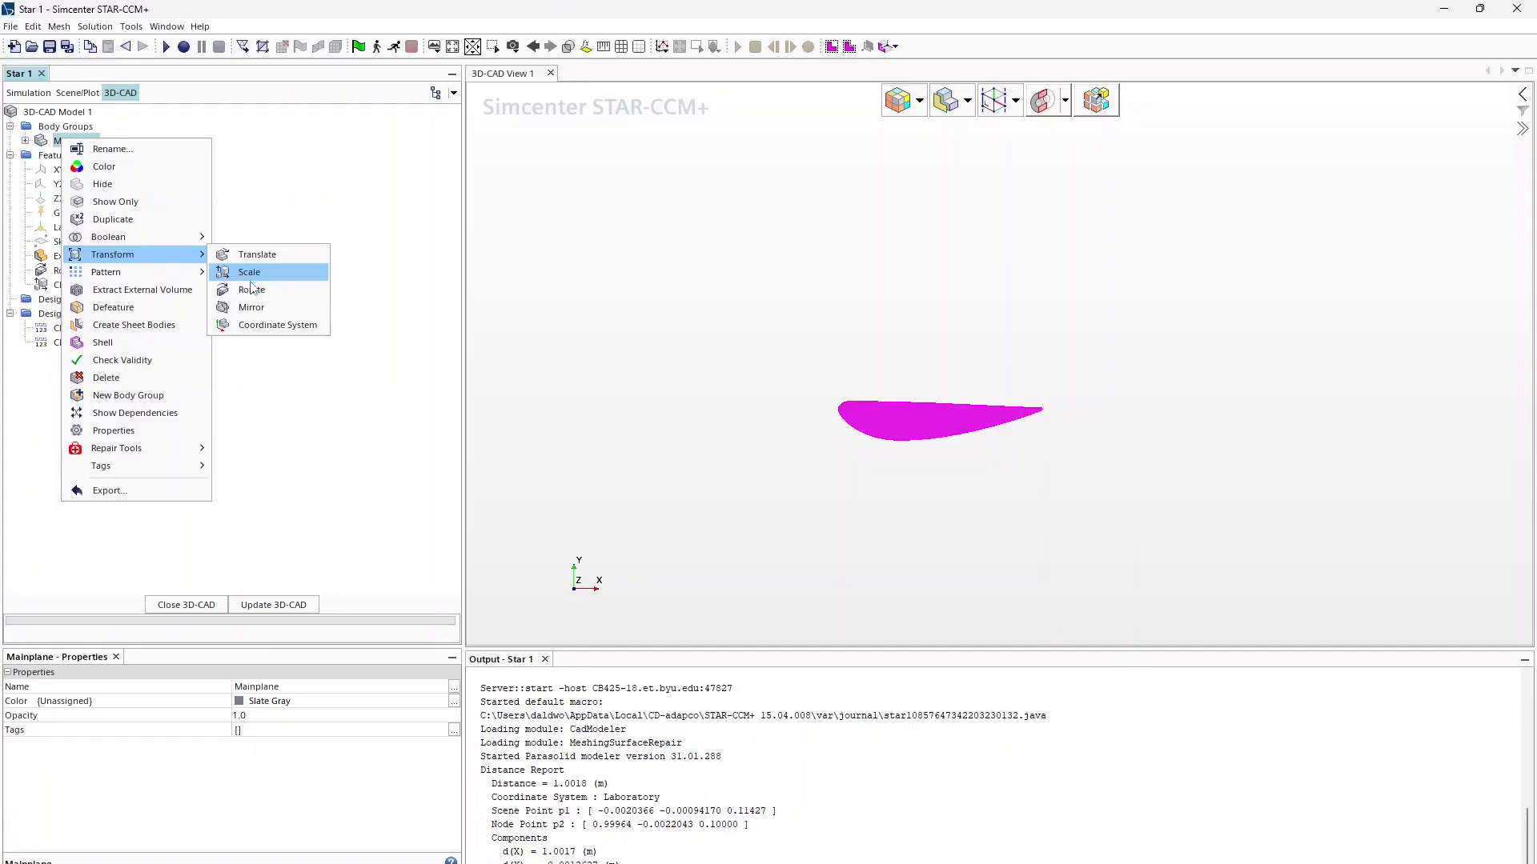
pyautogui.click(251, 290)
pyautogui.tripleClick(124, 405)
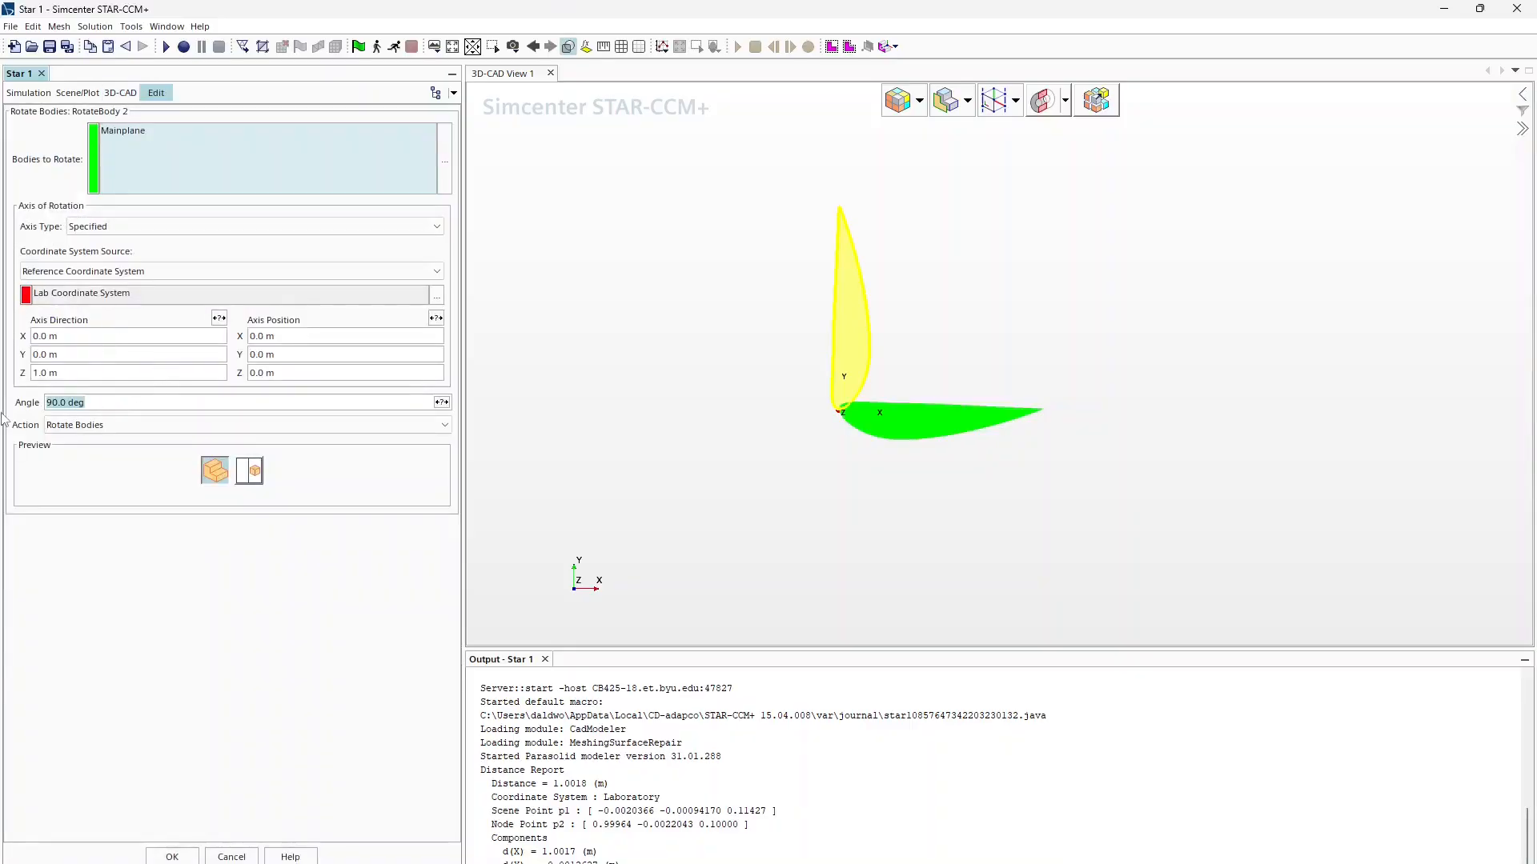
pyautogui.write('0')
# Step: Expose the rotation angle as design parameter AoAMain
pyautogui.click(441, 403)
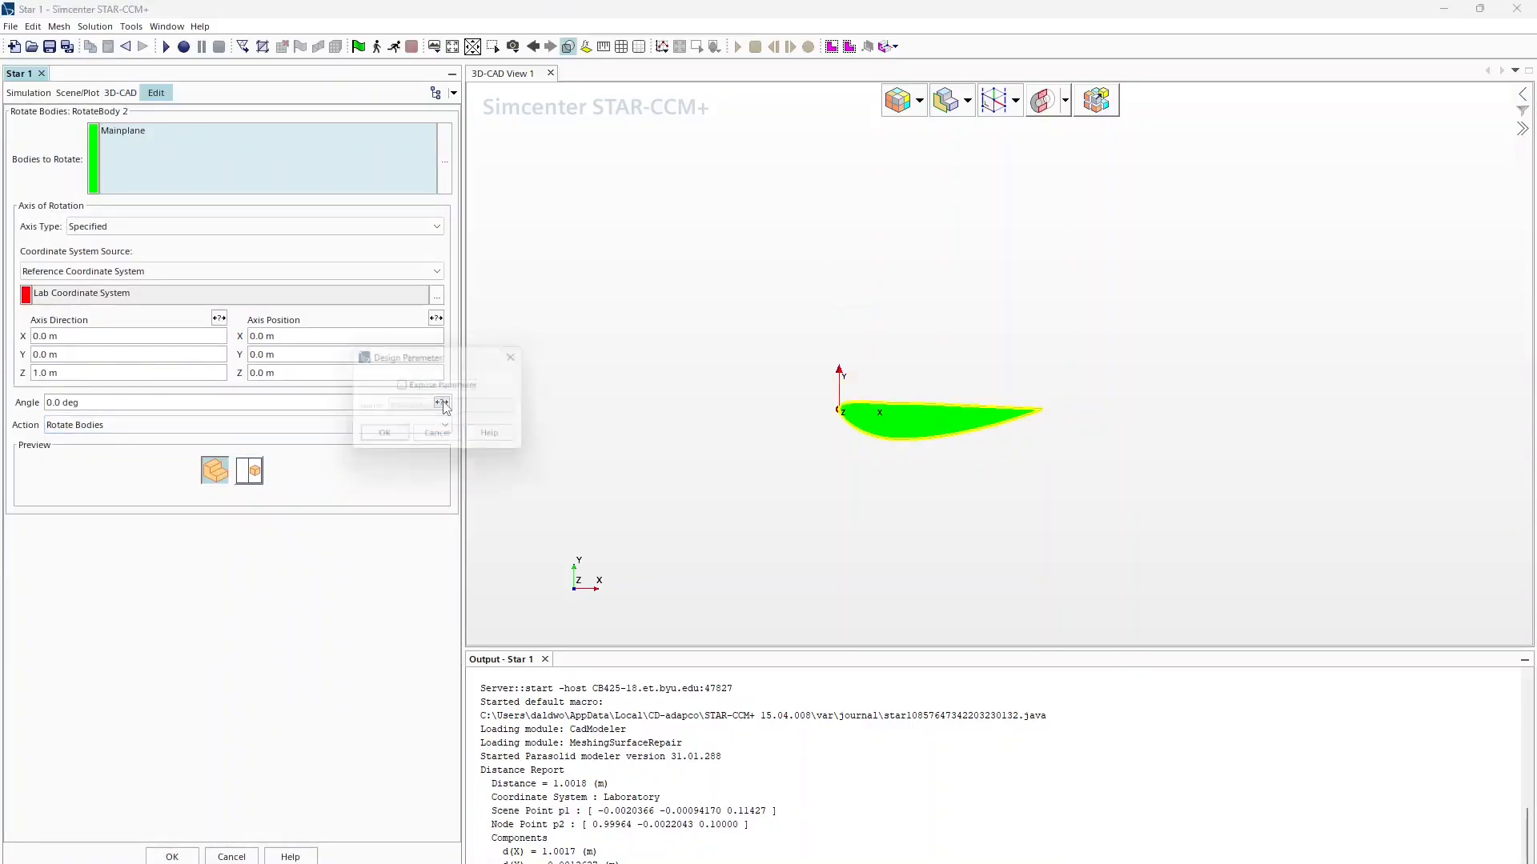
pyautogui.click(431, 387)
pyautogui.doubleClick(436, 408)
pyautogui.write('A')
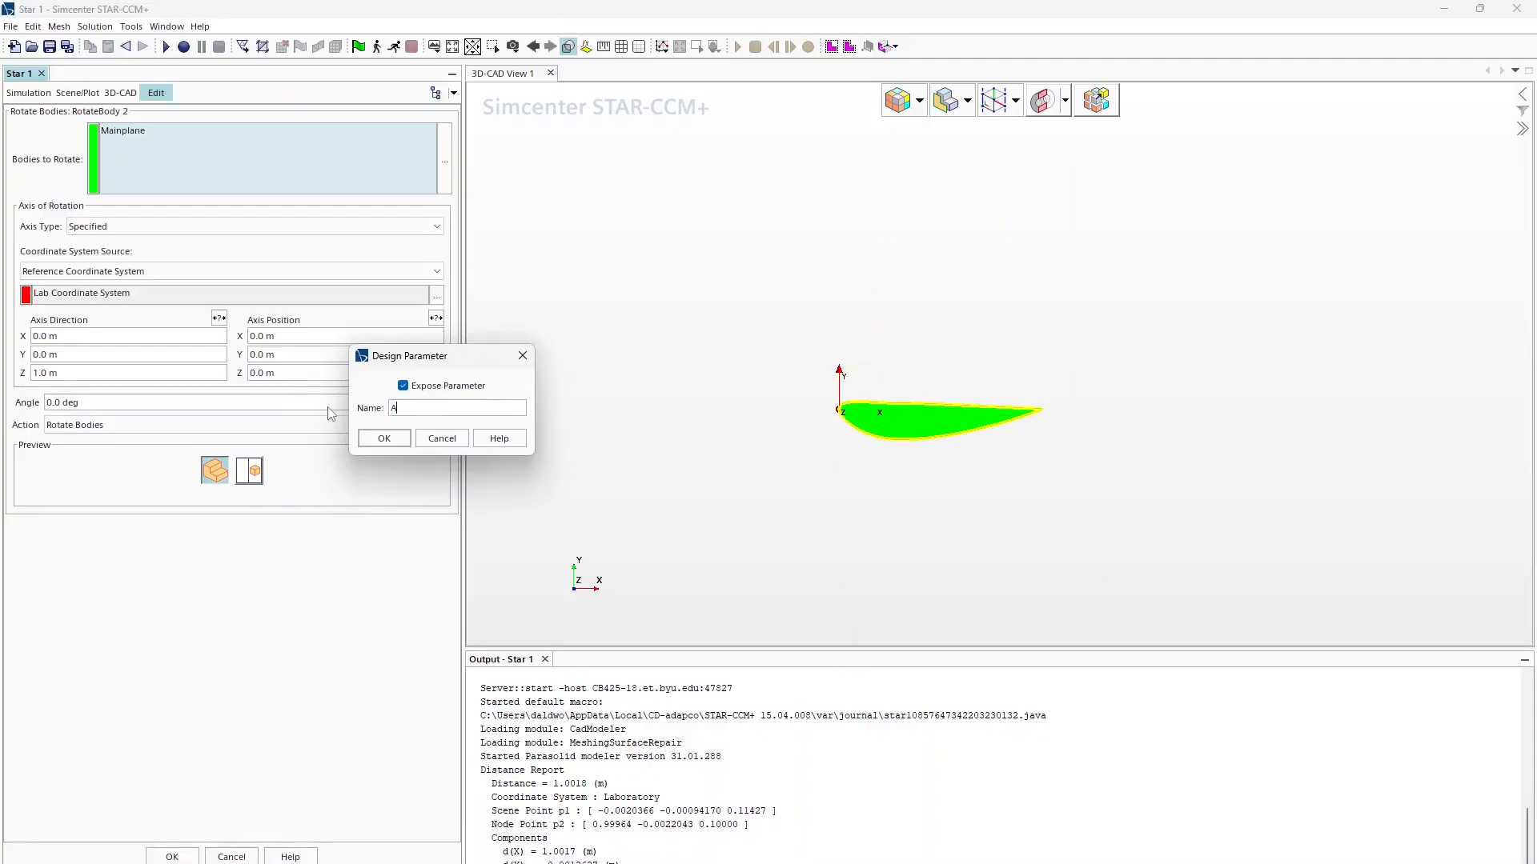
pyautogui.write('oAMain')
pyautogui.click(384, 438)
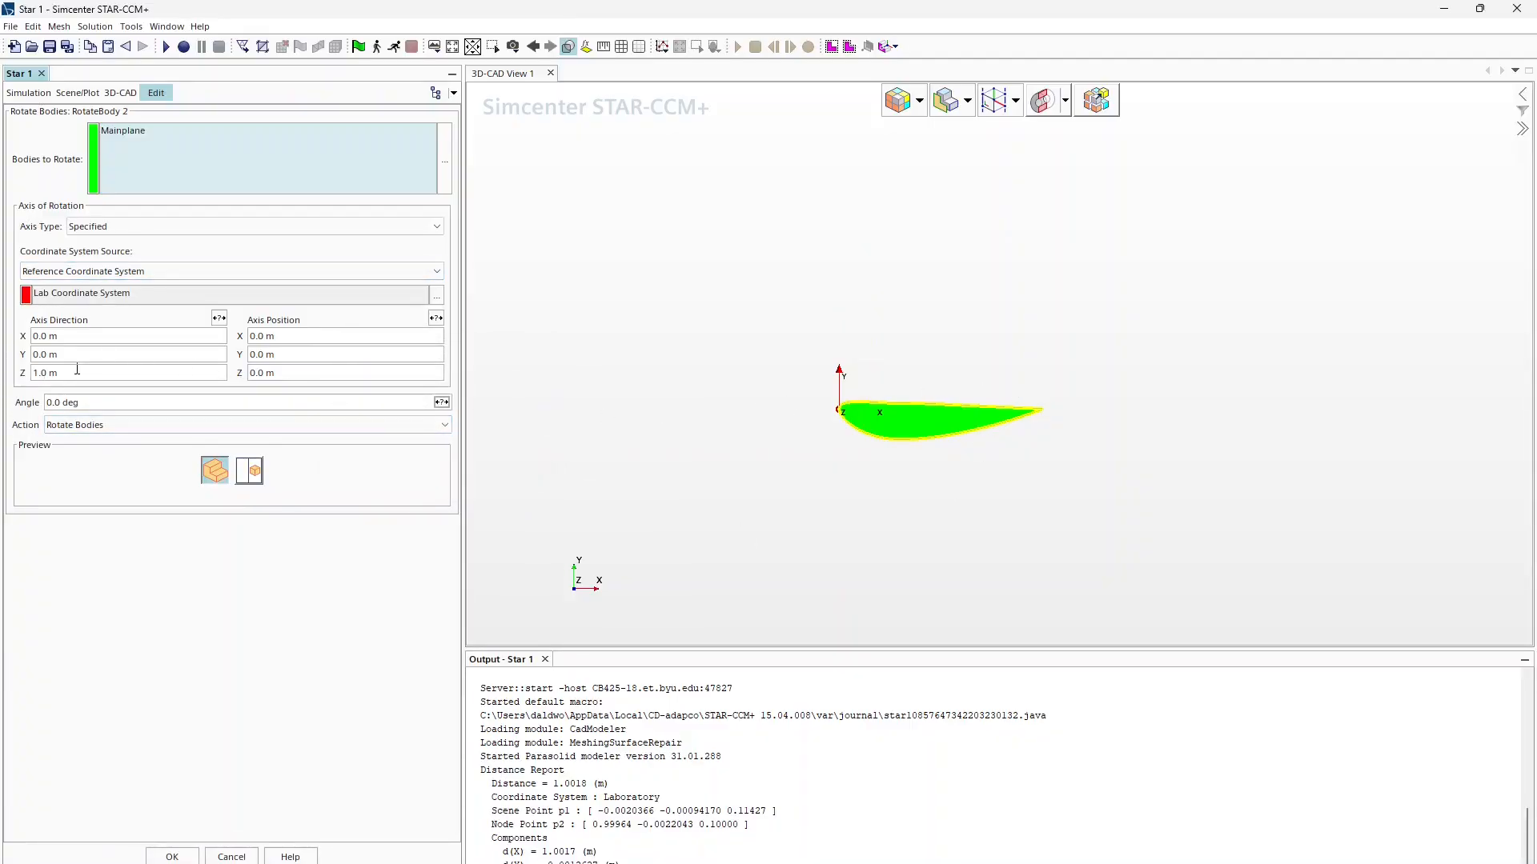
# Step: Try angles of -5 and 5 deg, then reset the rotation to 0.0 deg and confirm
pyautogui.click(72, 402)
pyautogui.tripleClick(192, 403)
pyautogui.write('-5')
pyautogui.press('Return')
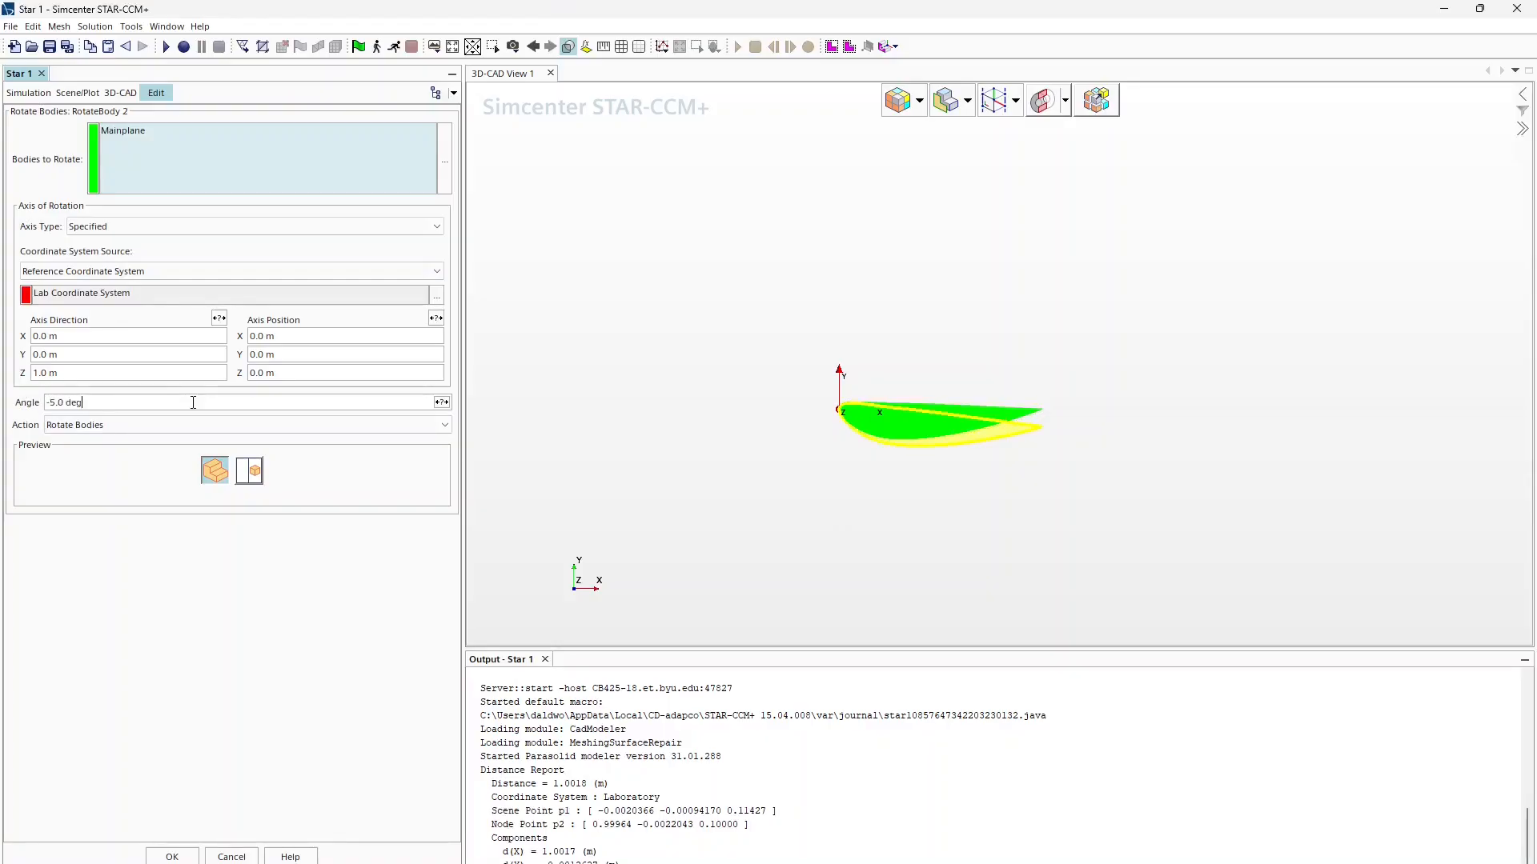
pyautogui.moveTo(193, 403); pyautogui.dragTo(42, 399)
pyautogui.write('5')
pyautogui.press('Return')
pyautogui.write('0')
pyautogui.press('Return')
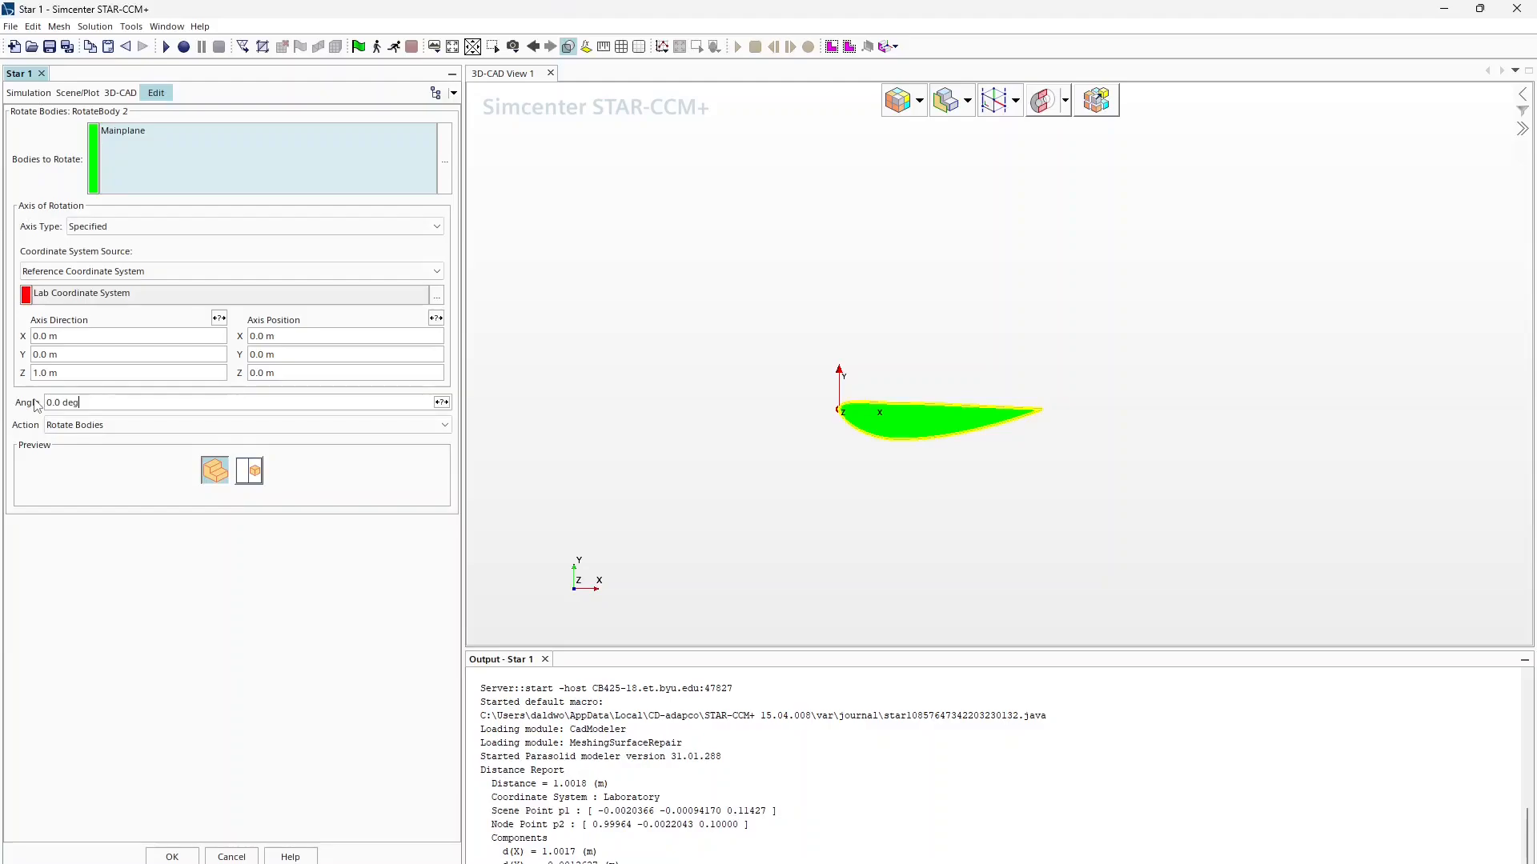
pyautogui.click(160, 853)
# Step: Rename the RotateBody 2 feature to AoAMain
pyautogui.click(82, 300)
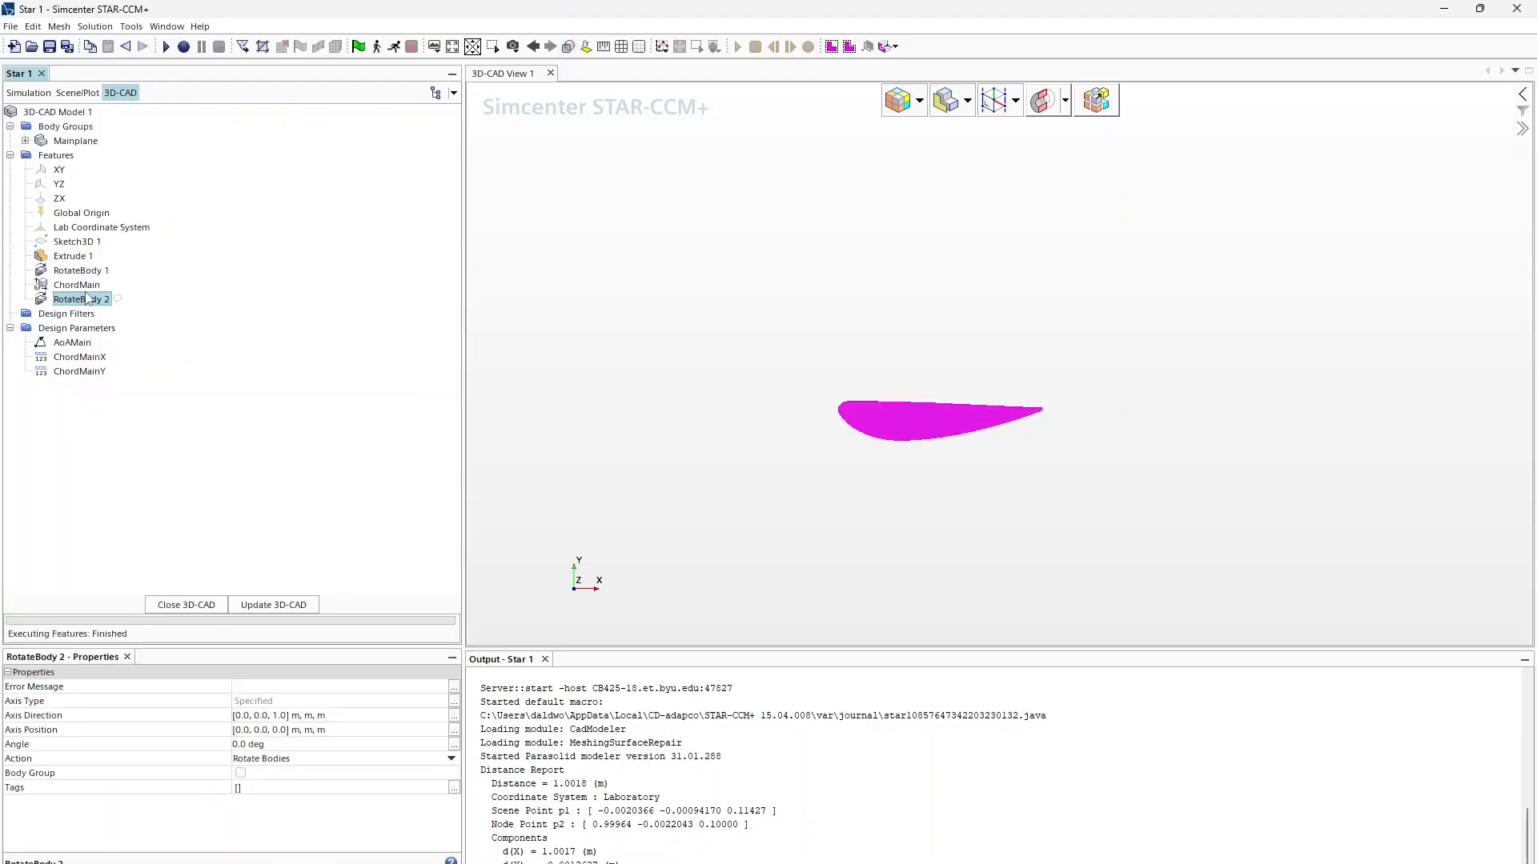
pyautogui.press('F2')
pyautogui.write('AoAMain')
pyautogui.press('Return')
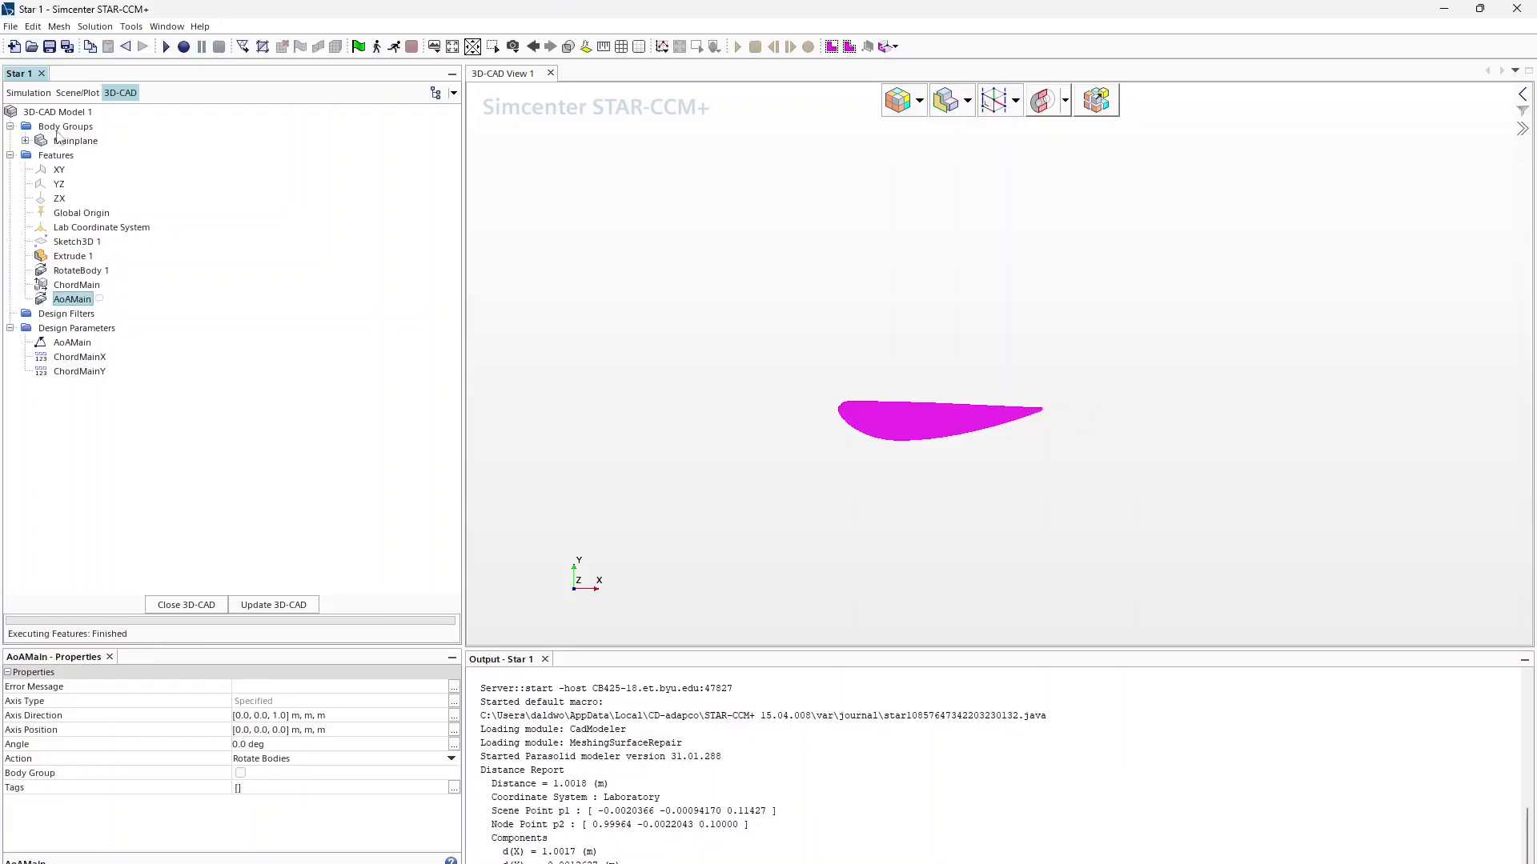
# Step: Import CH10.csv as a closed 2D curve into 3D-CAD Model 1
pyautogui.click(82, 142)
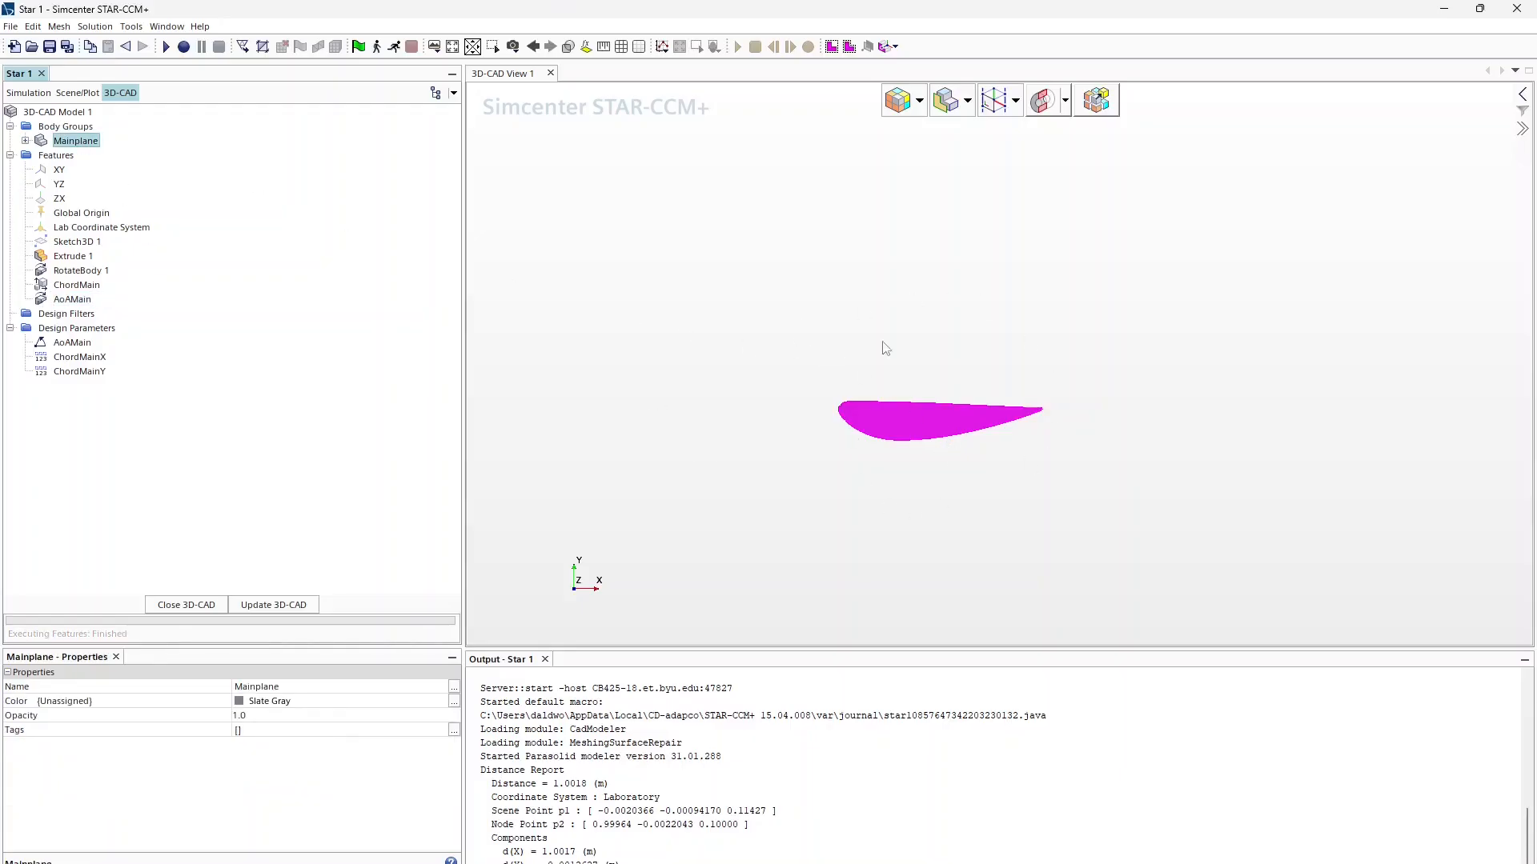
pyautogui.click(74, 128)
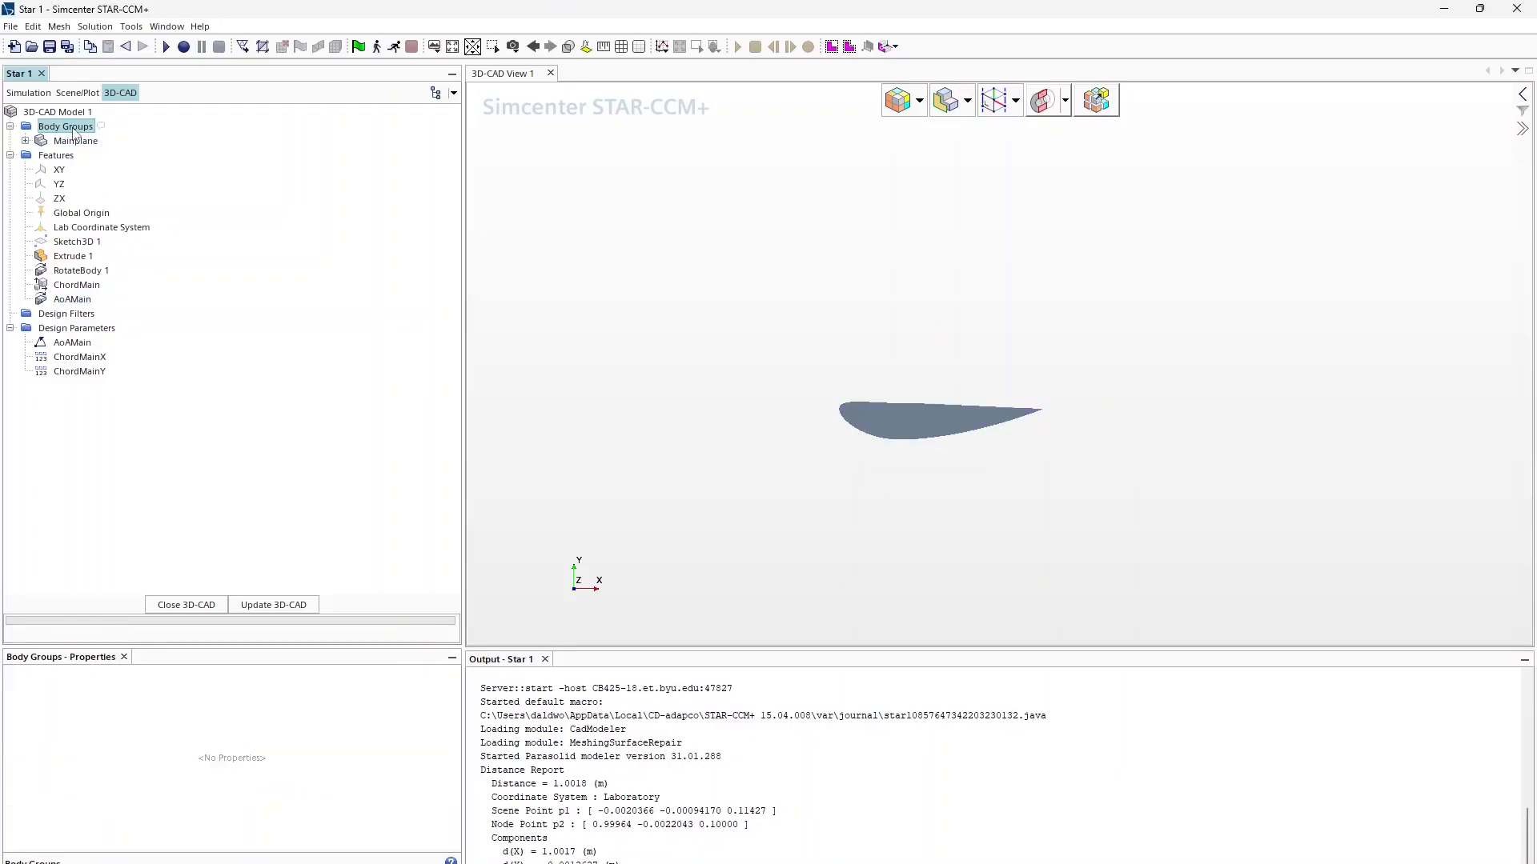
pyautogui.rightClick(74, 132)
pyautogui.rightClick(68, 113)
pyautogui.moveTo(120, 189)
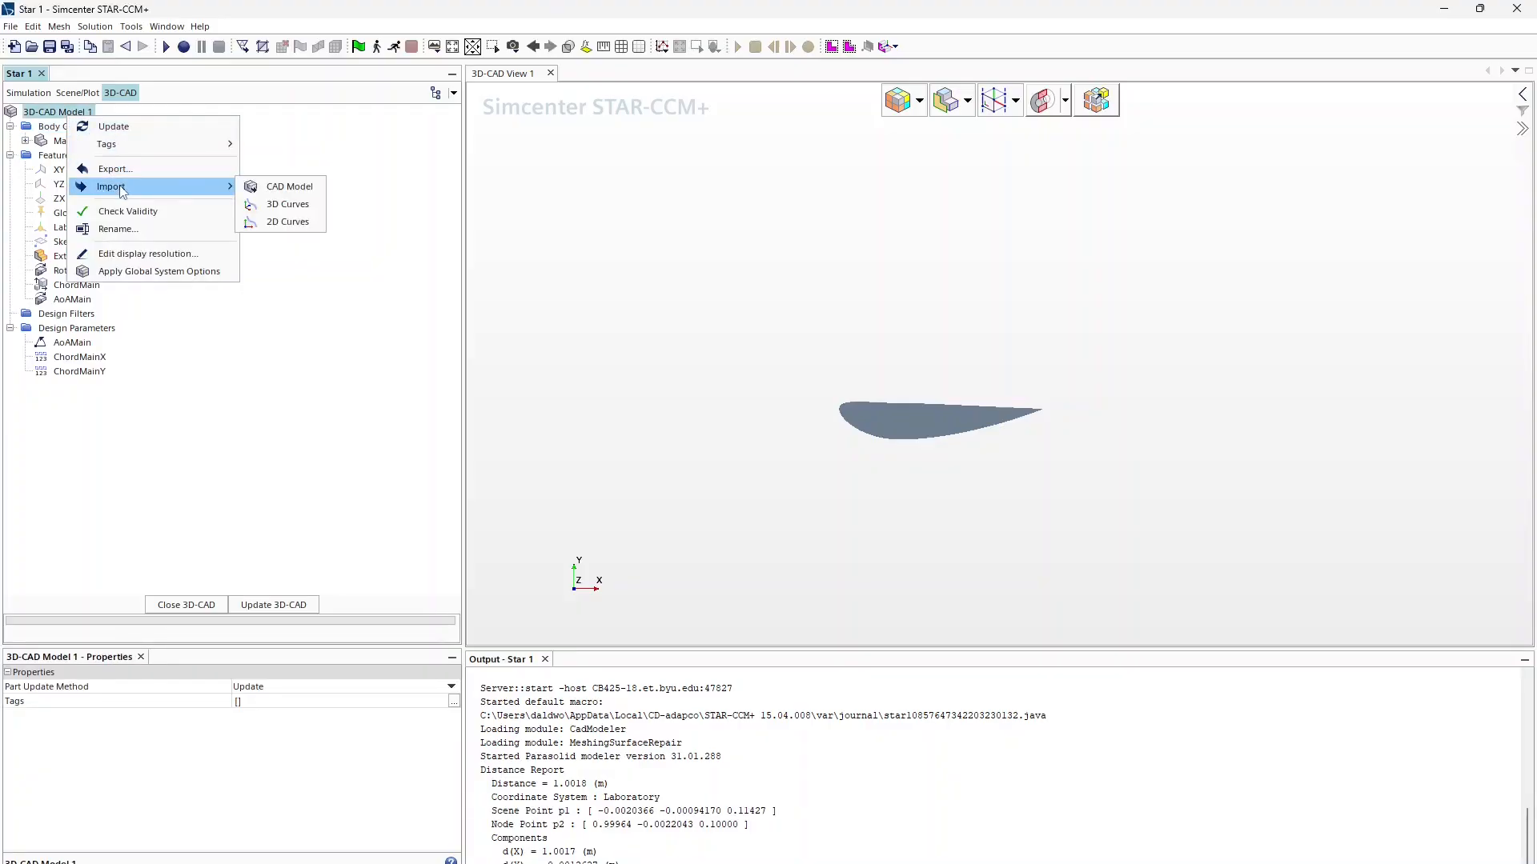
pyautogui.click(288, 219)
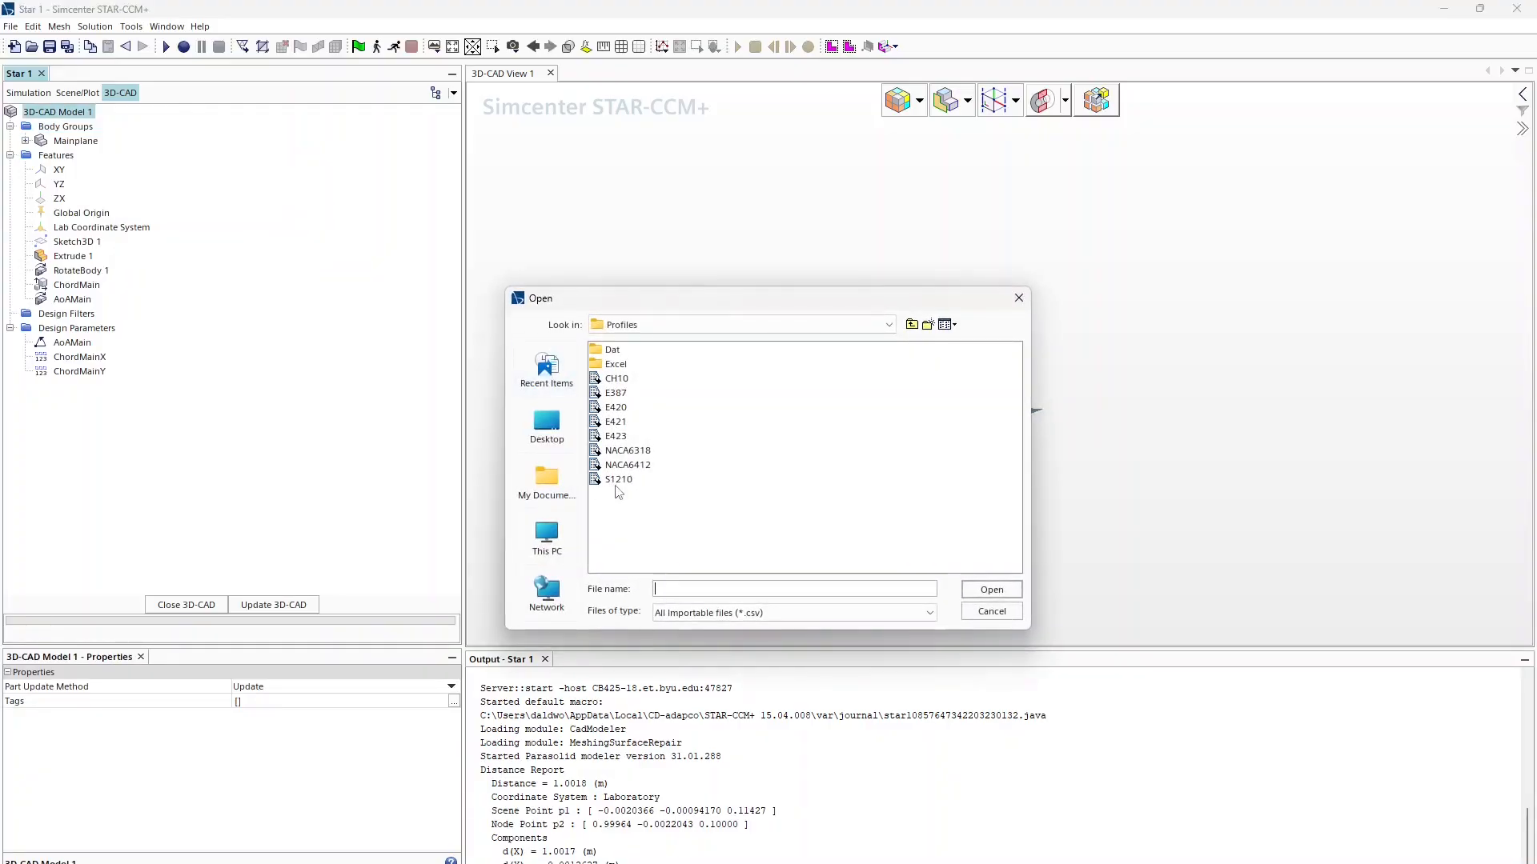
pyautogui.click(615, 379)
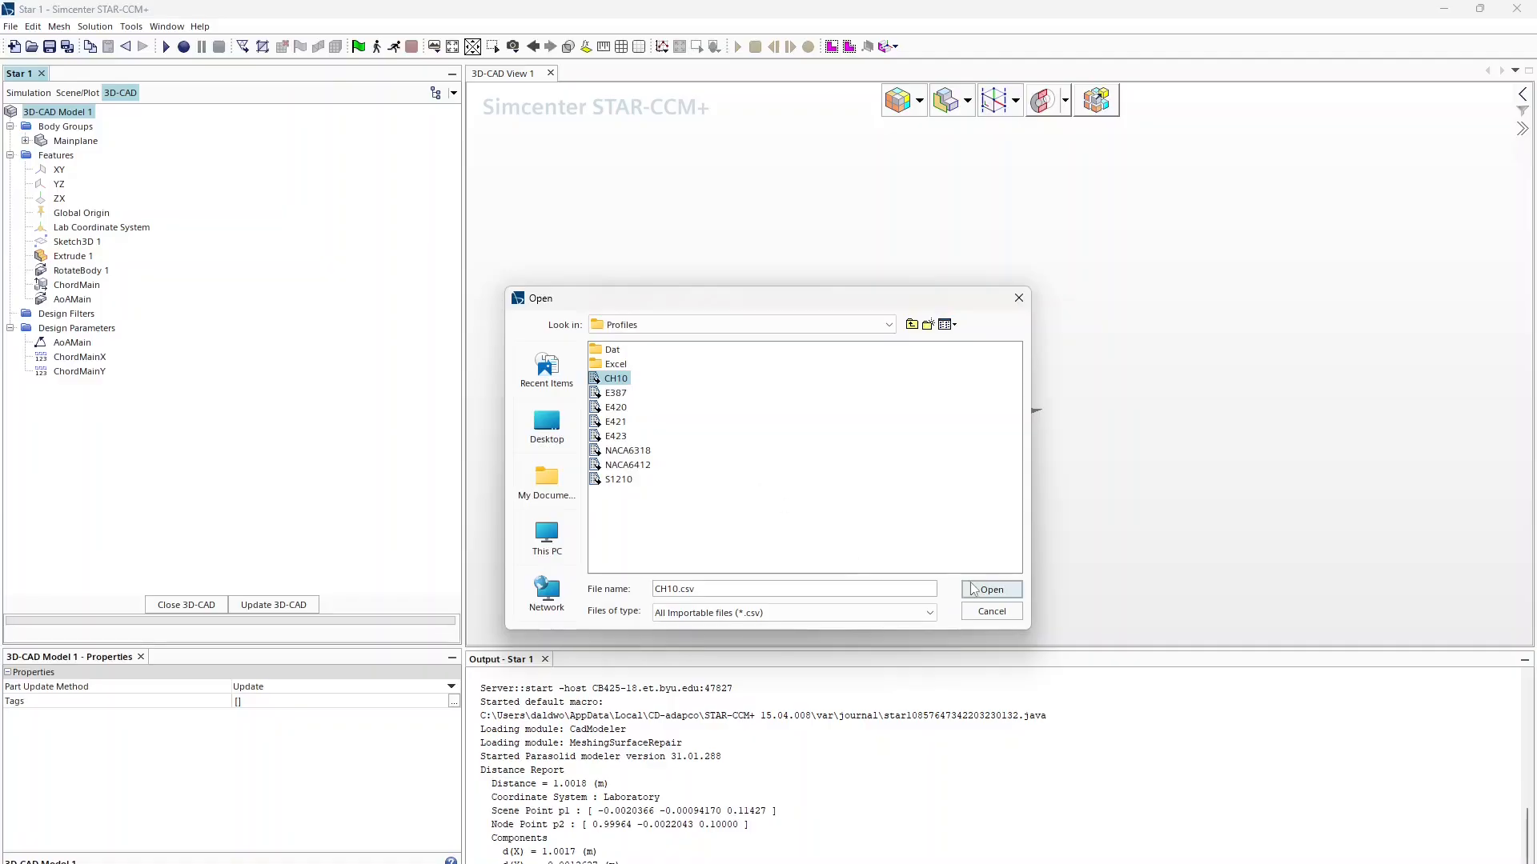
pyautogui.click(981, 590)
pyautogui.click(708, 462)
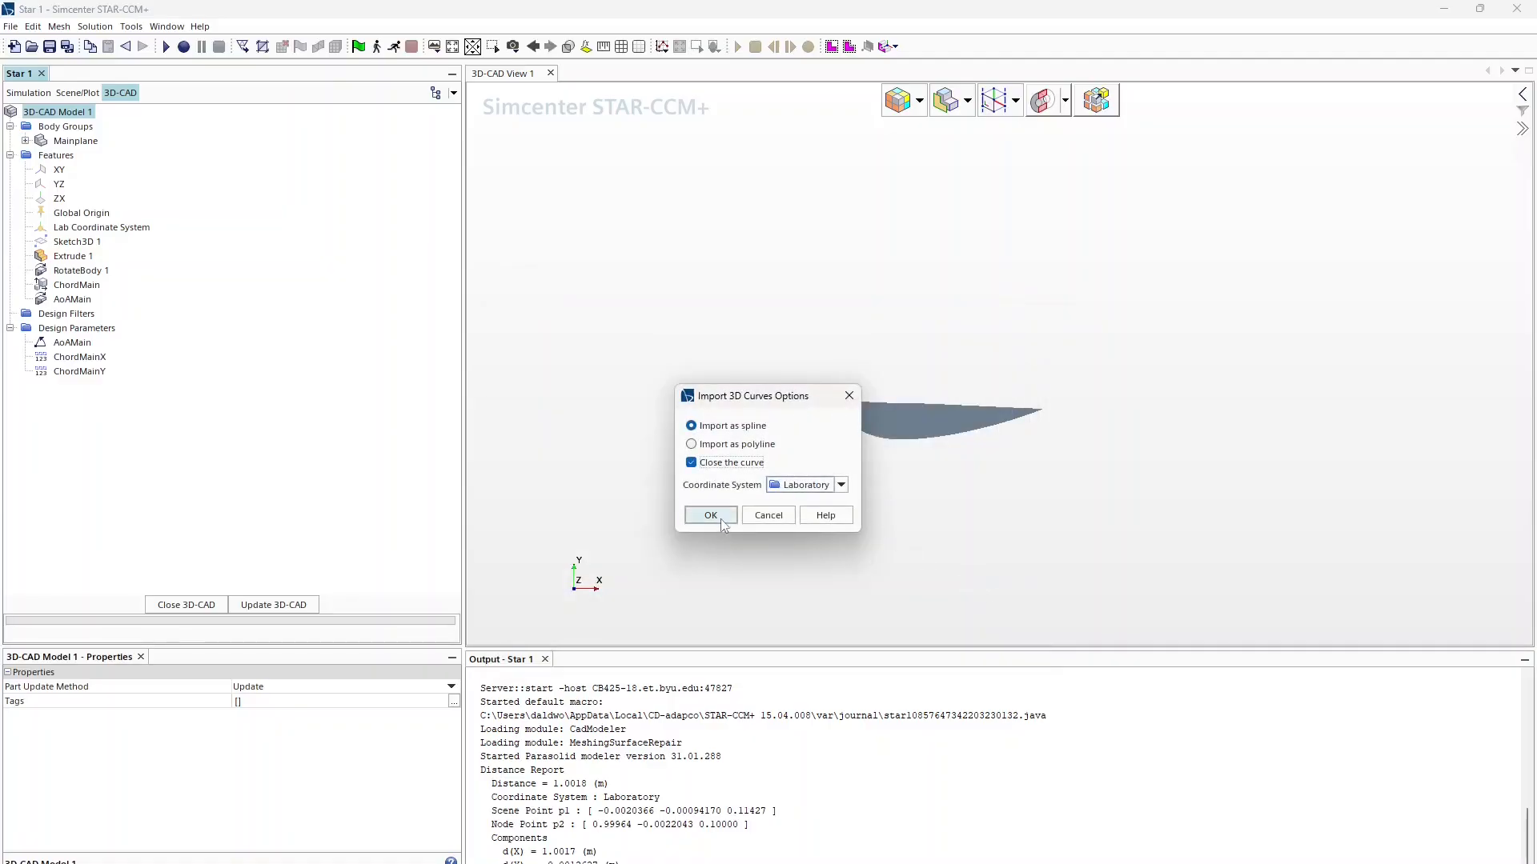
pyautogui.click(720, 514)
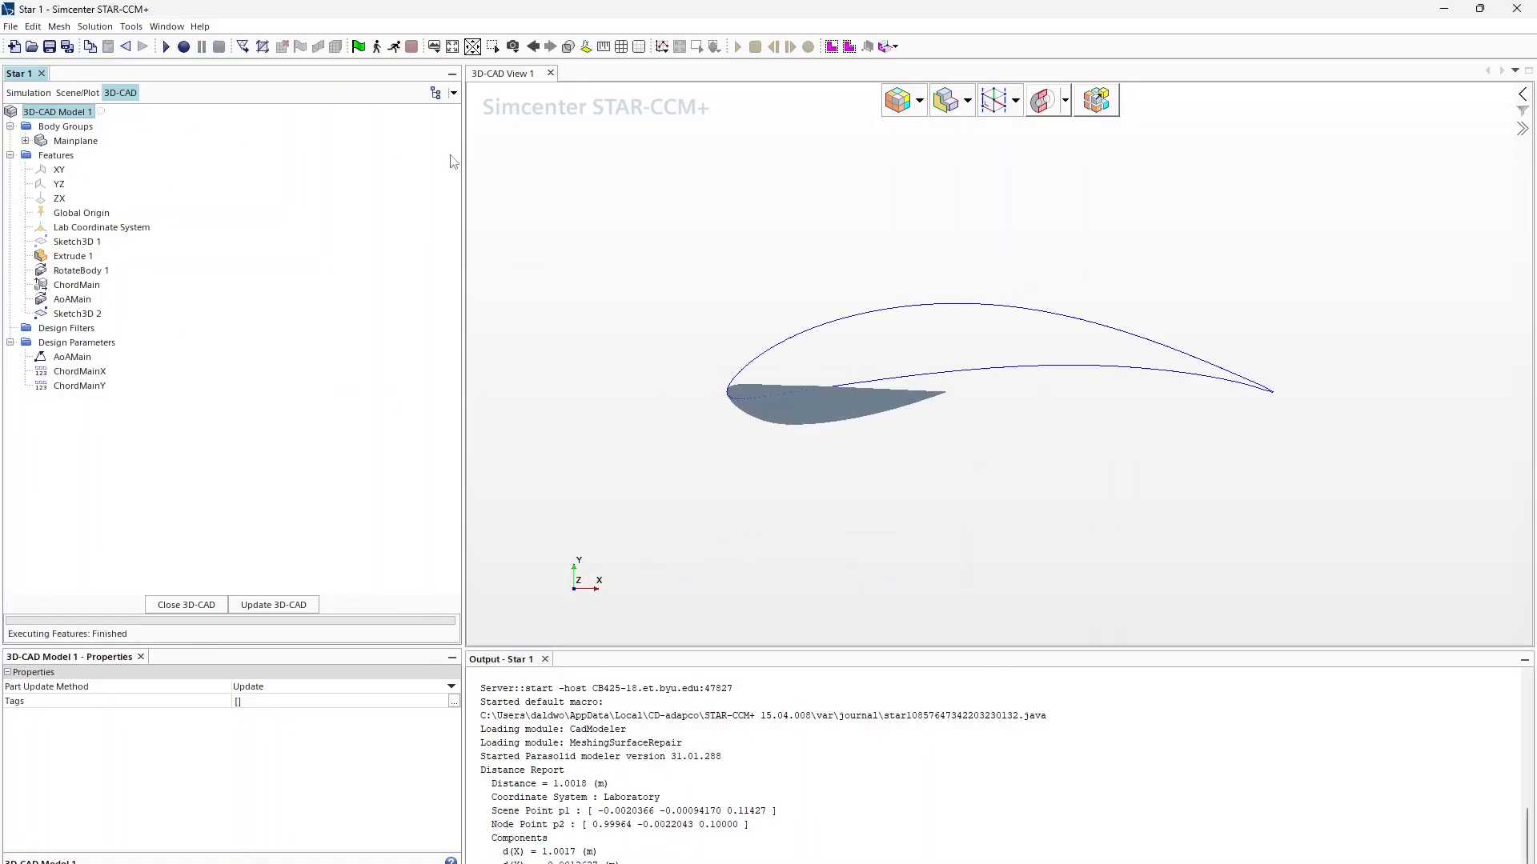
# Step: Extrude the Sketch3D 2 (CH10) sketch 0.1 m along the −Z direction
pyautogui.rightClick(89, 316)
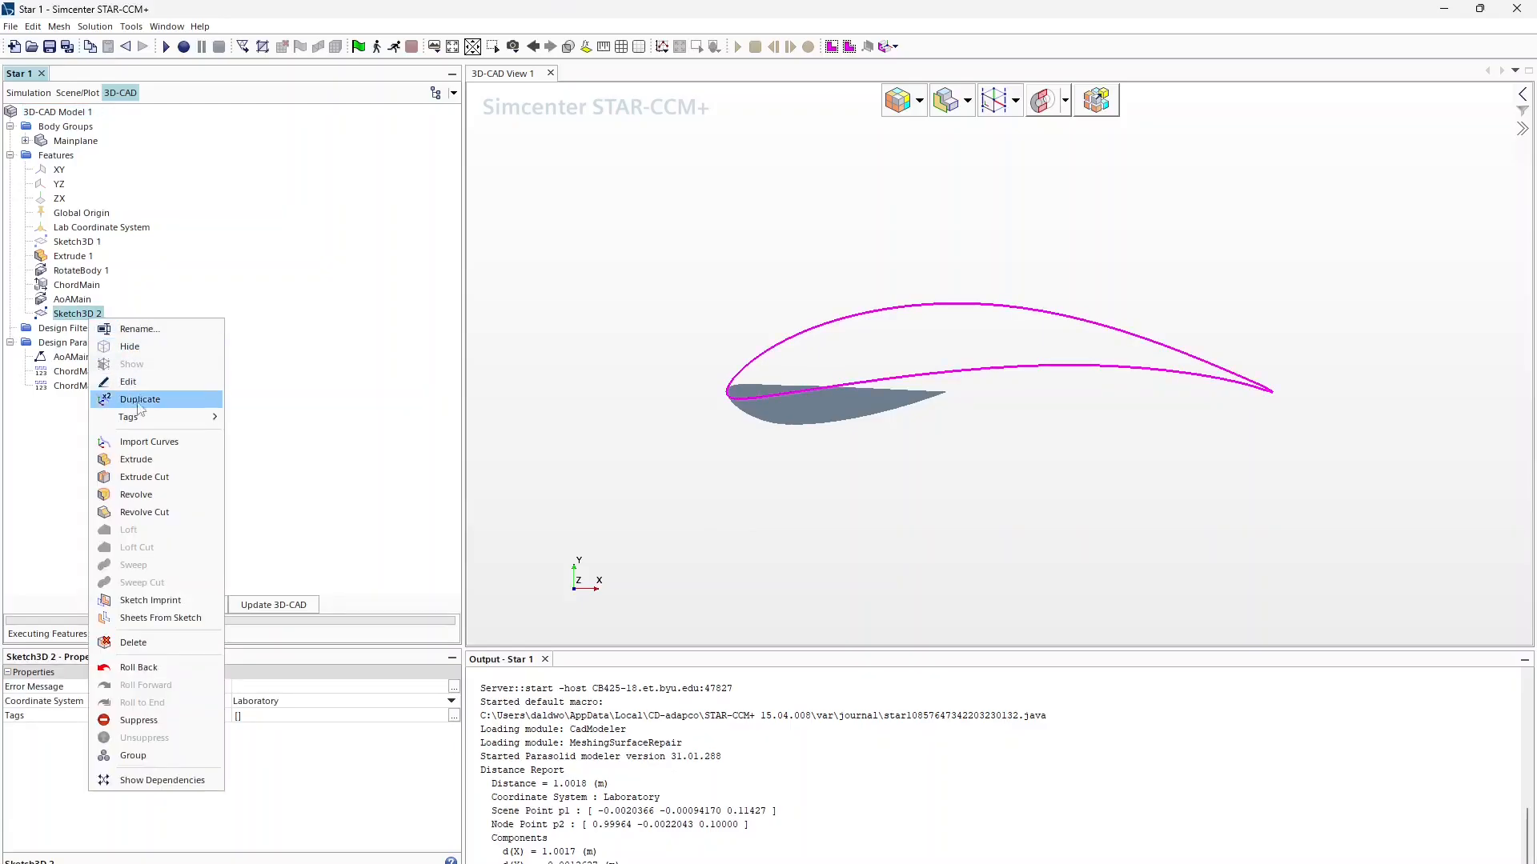
pyautogui.click(144, 460)
pyautogui.tripleClick(136, 372)
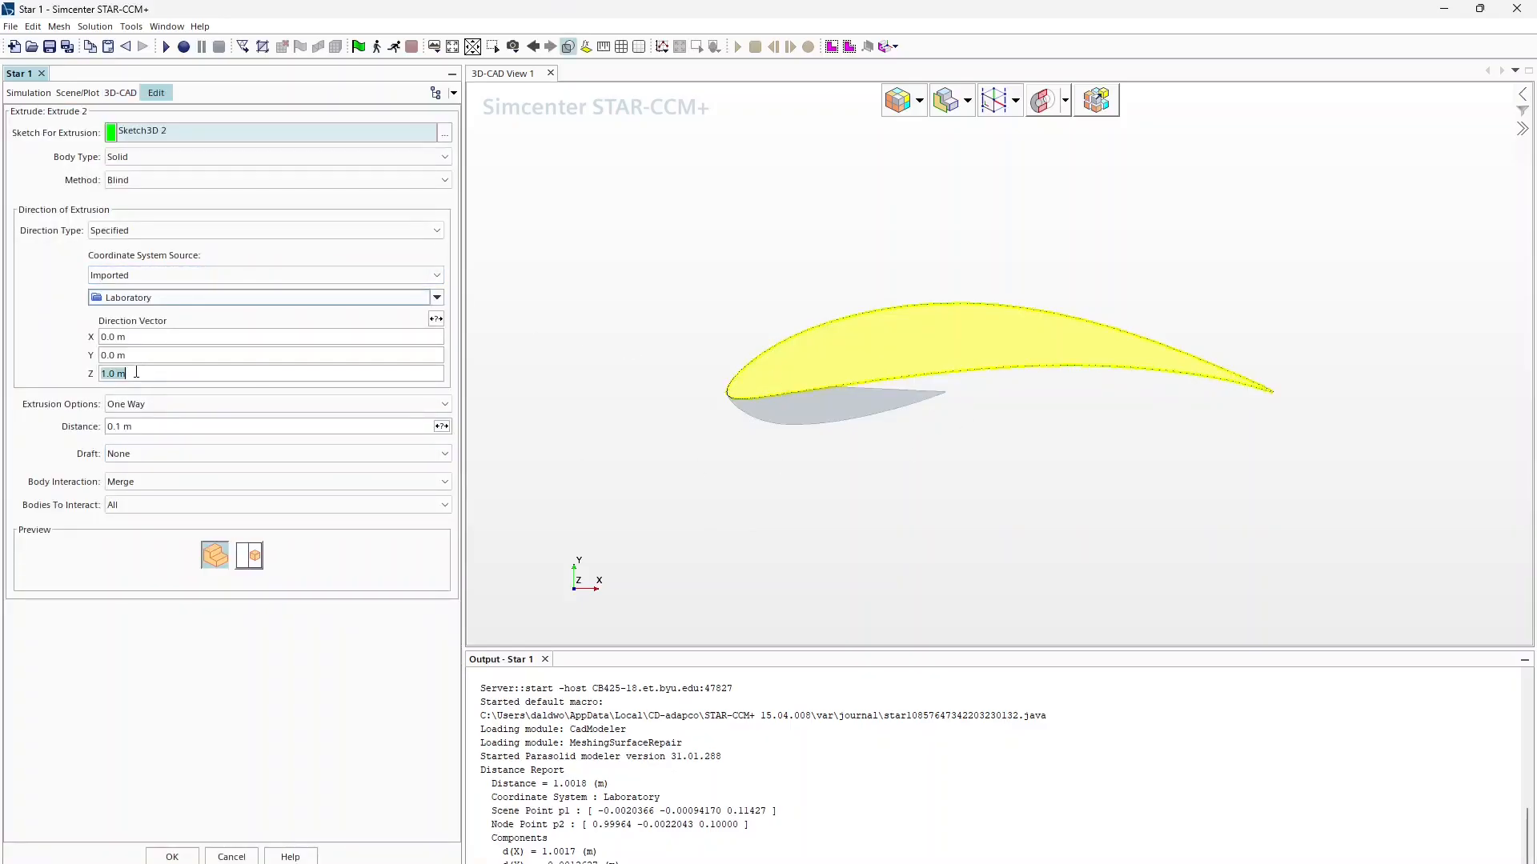
pyautogui.press('BackSpace')
pyautogui.write('1')
pyautogui.click(172, 857)
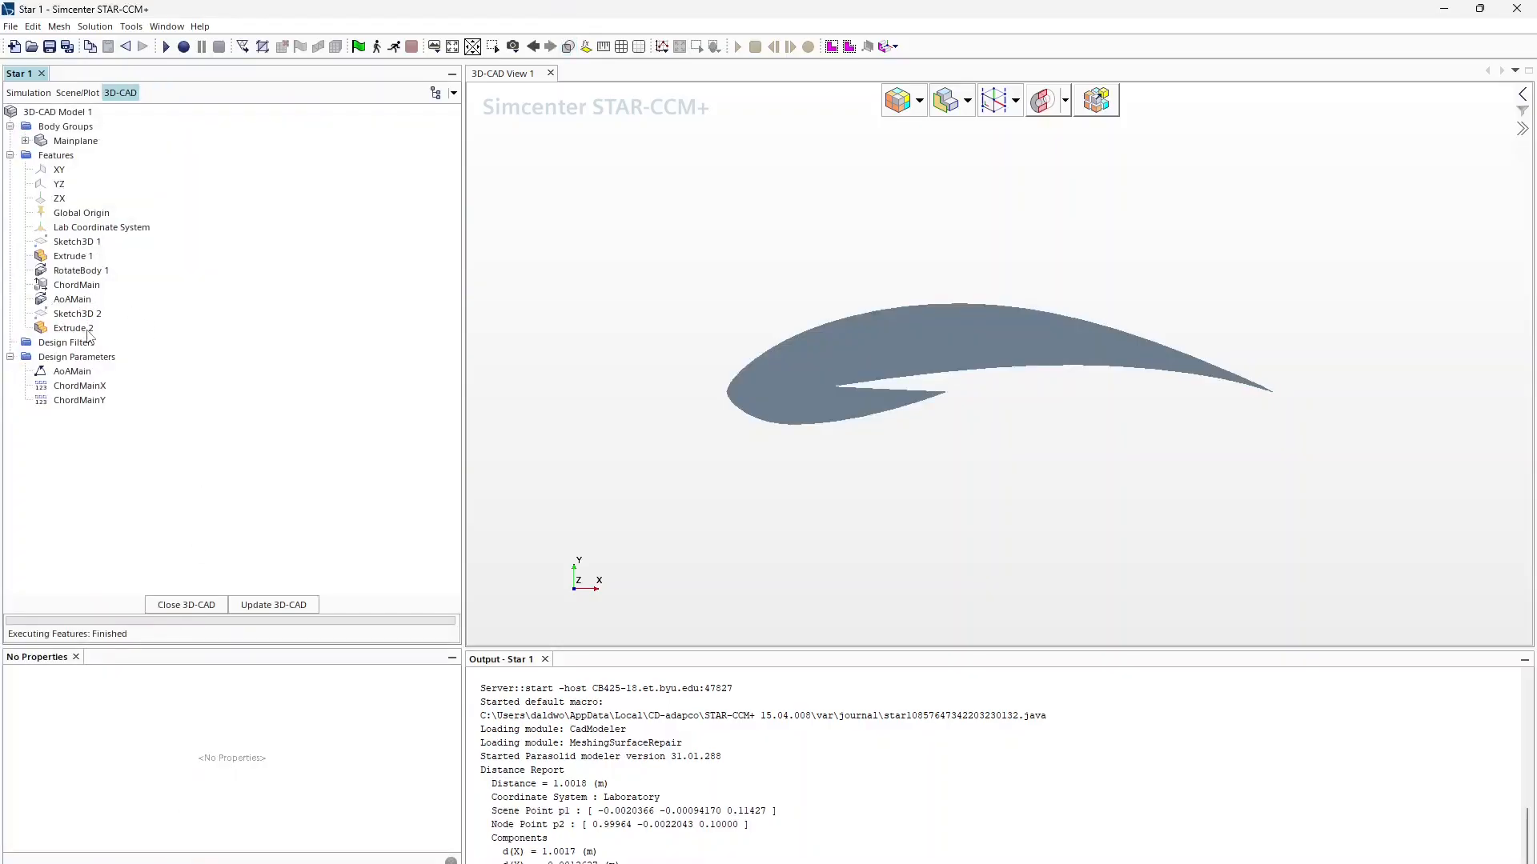
# Step: Start a scale on the Mainplane body, then cancel it
pyautogui.click(66, 127)
pyautogui.click(76, 141)
pyautogui.rightClick(76, 141)
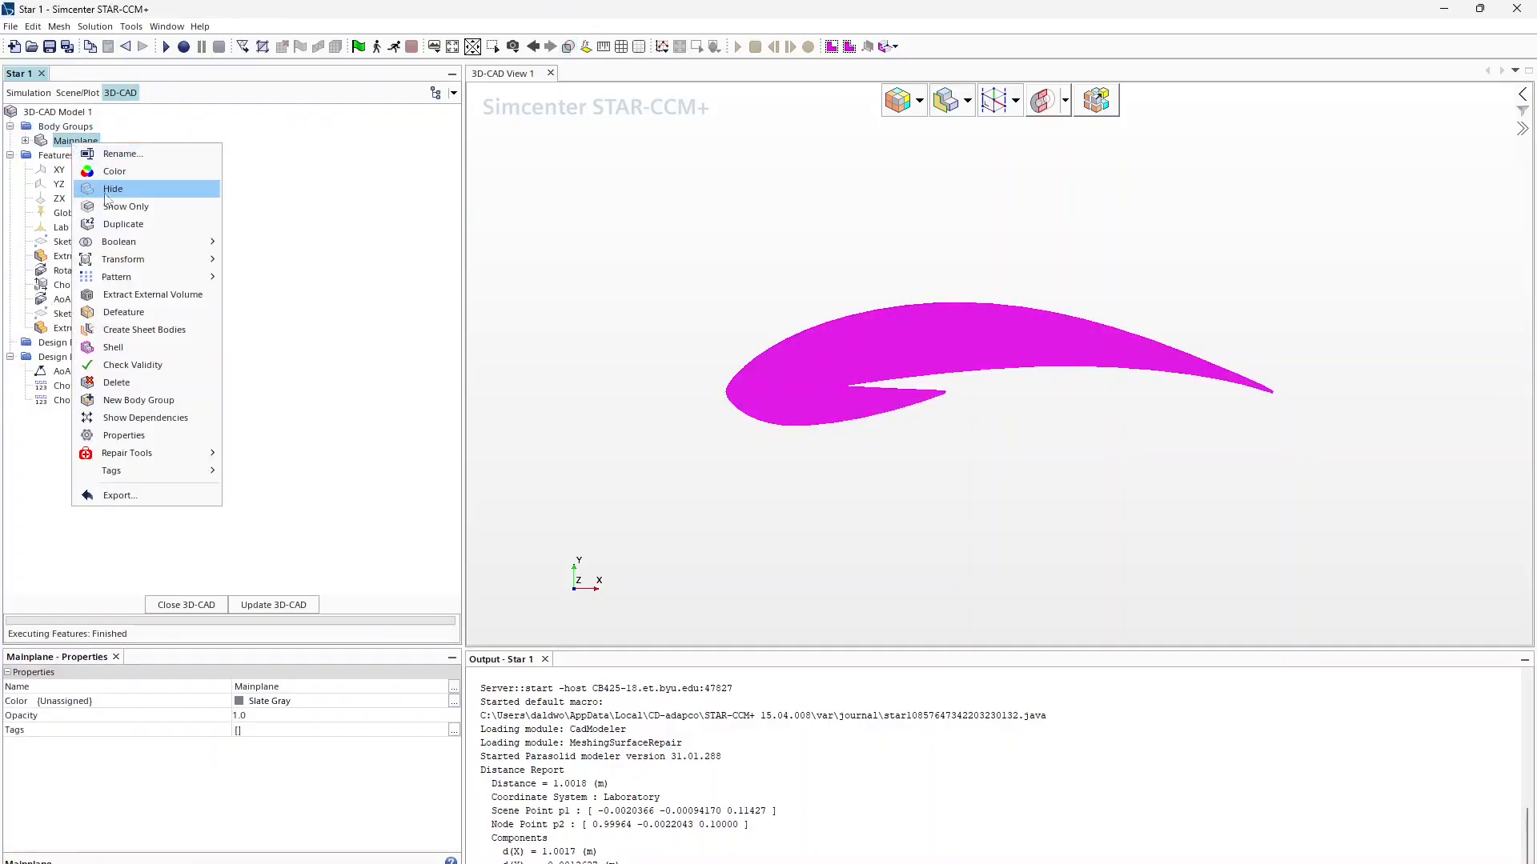
pyautogui.moveTo(113, 243)
pyautogui.click(262, 277)
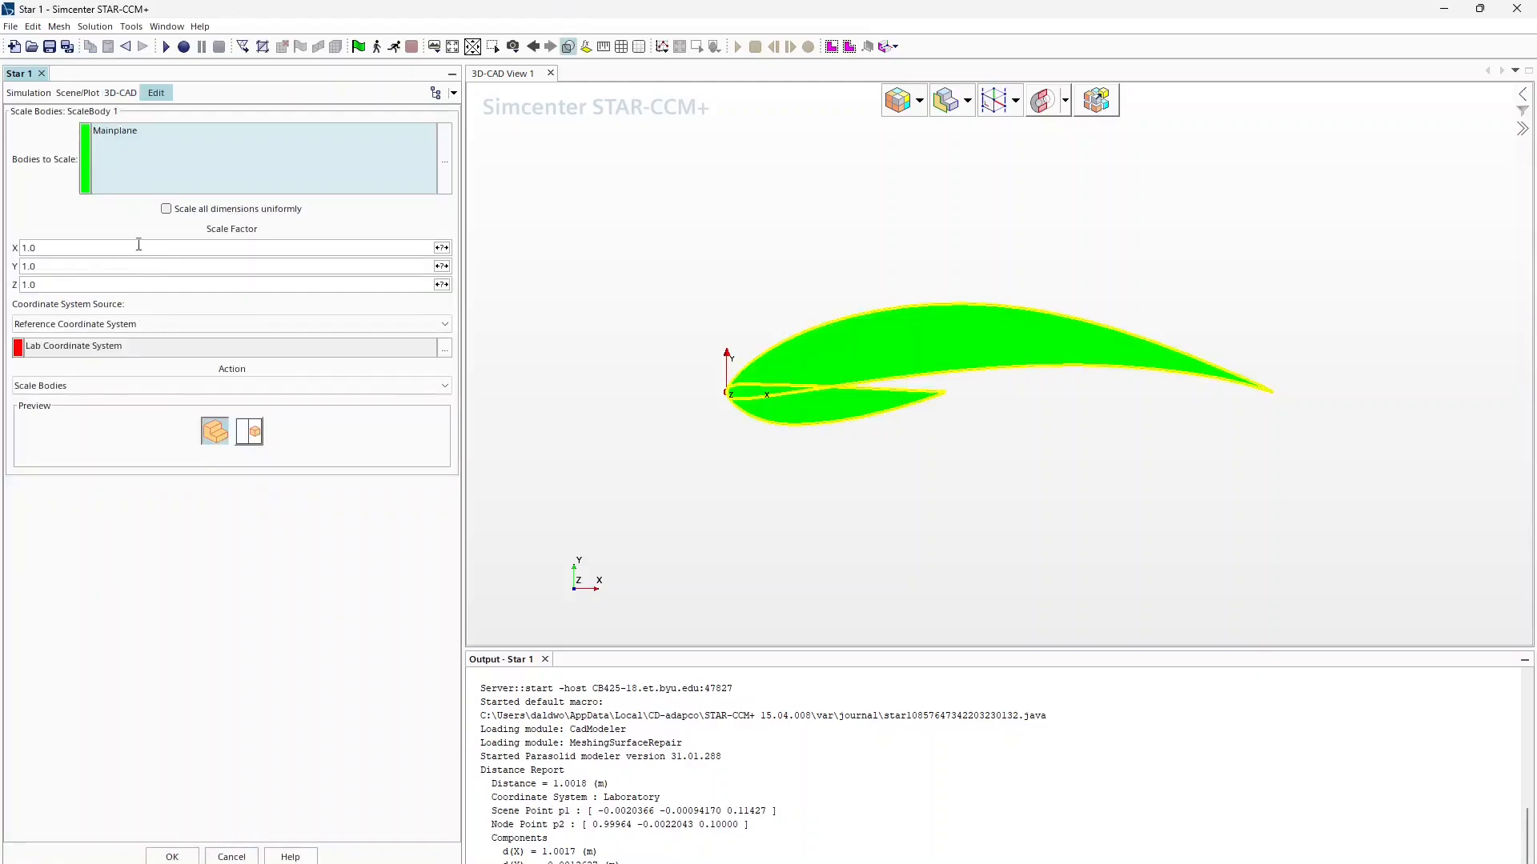
pyautogui.click(231, 856)
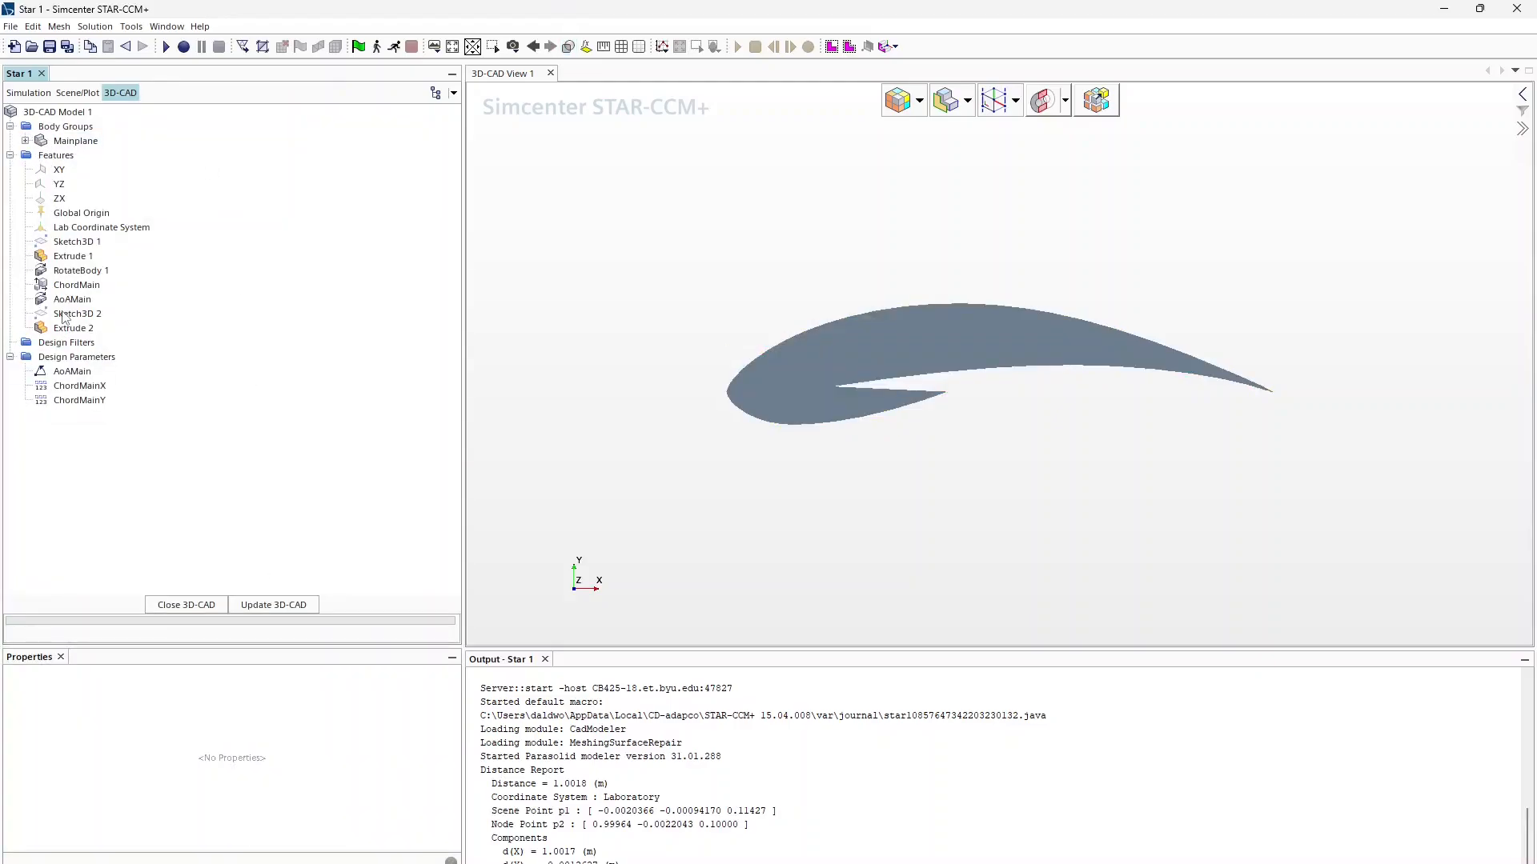
# Step: Edit Extrude 2 so its Body Interaction is None, making a separate body
pyautogui.click(72, 331)
pyautogui.rightClick(73, 332)
pyautogui.click(112, 376)
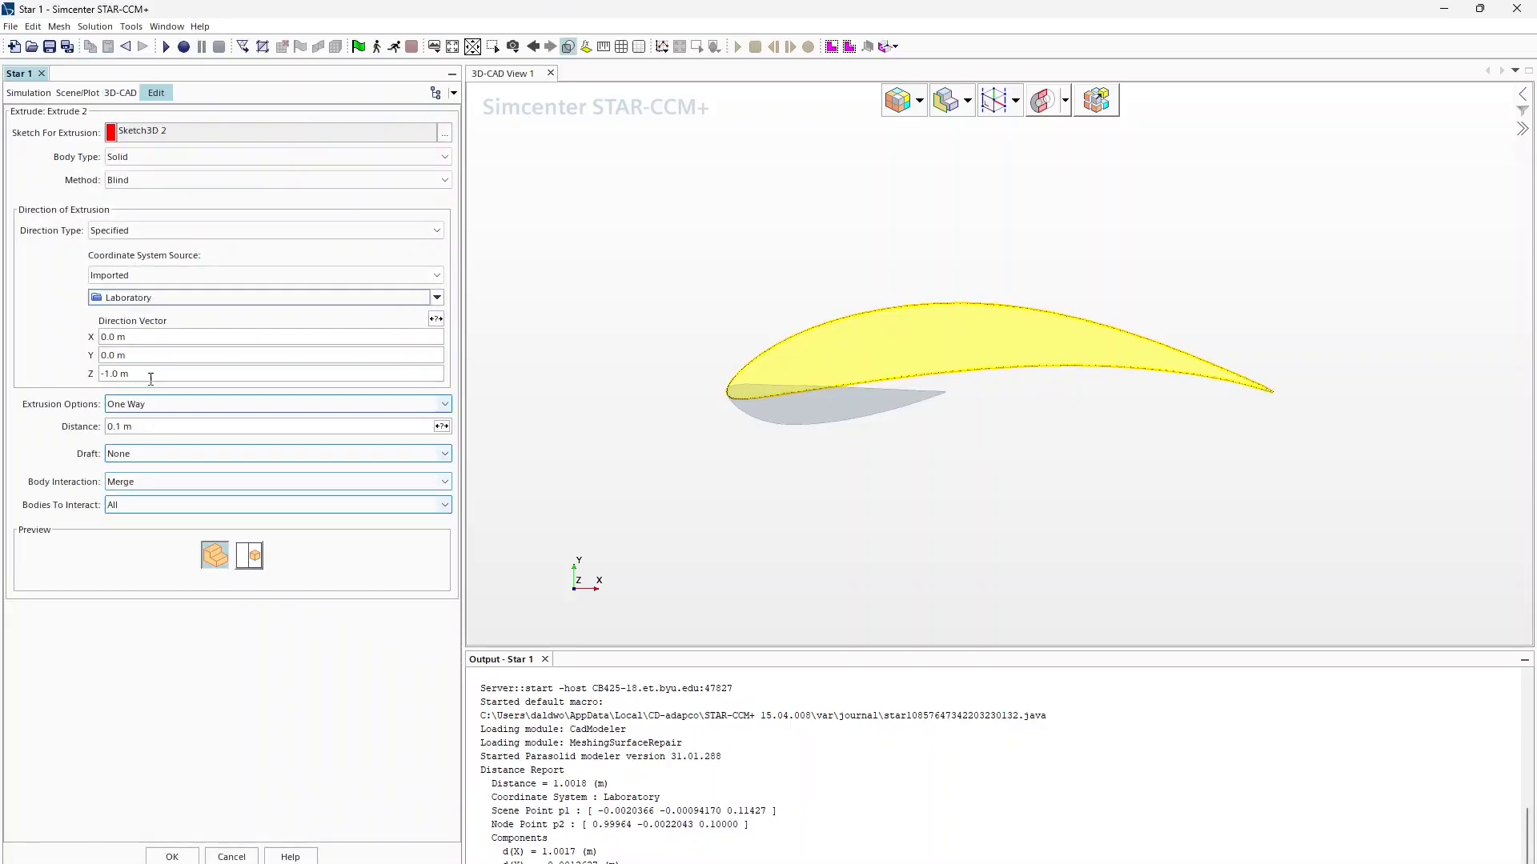
pyautogui.click(128, 481)
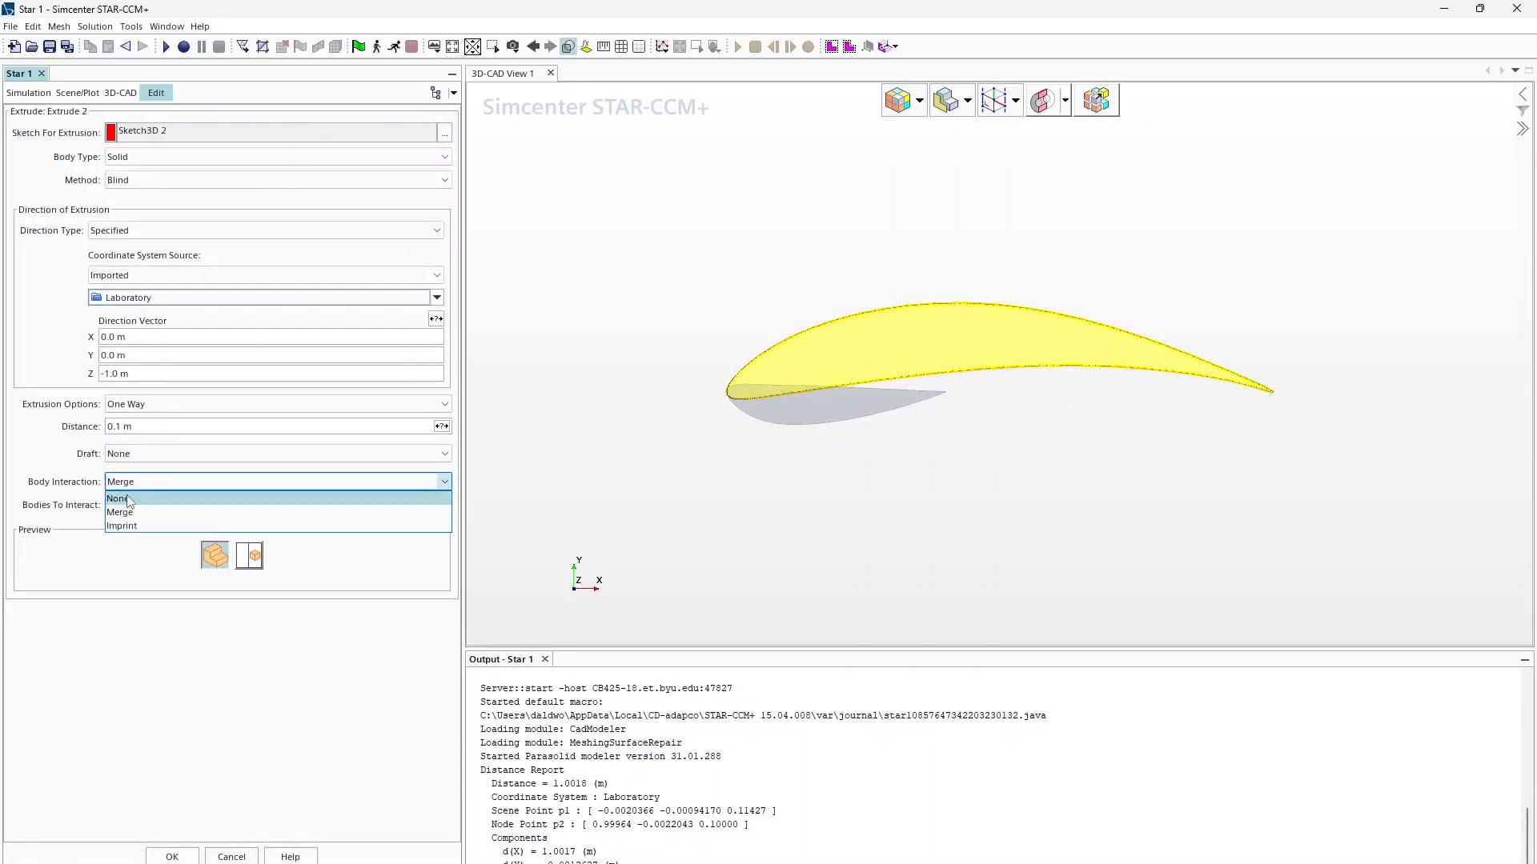
pyautogui.click(130, 500)
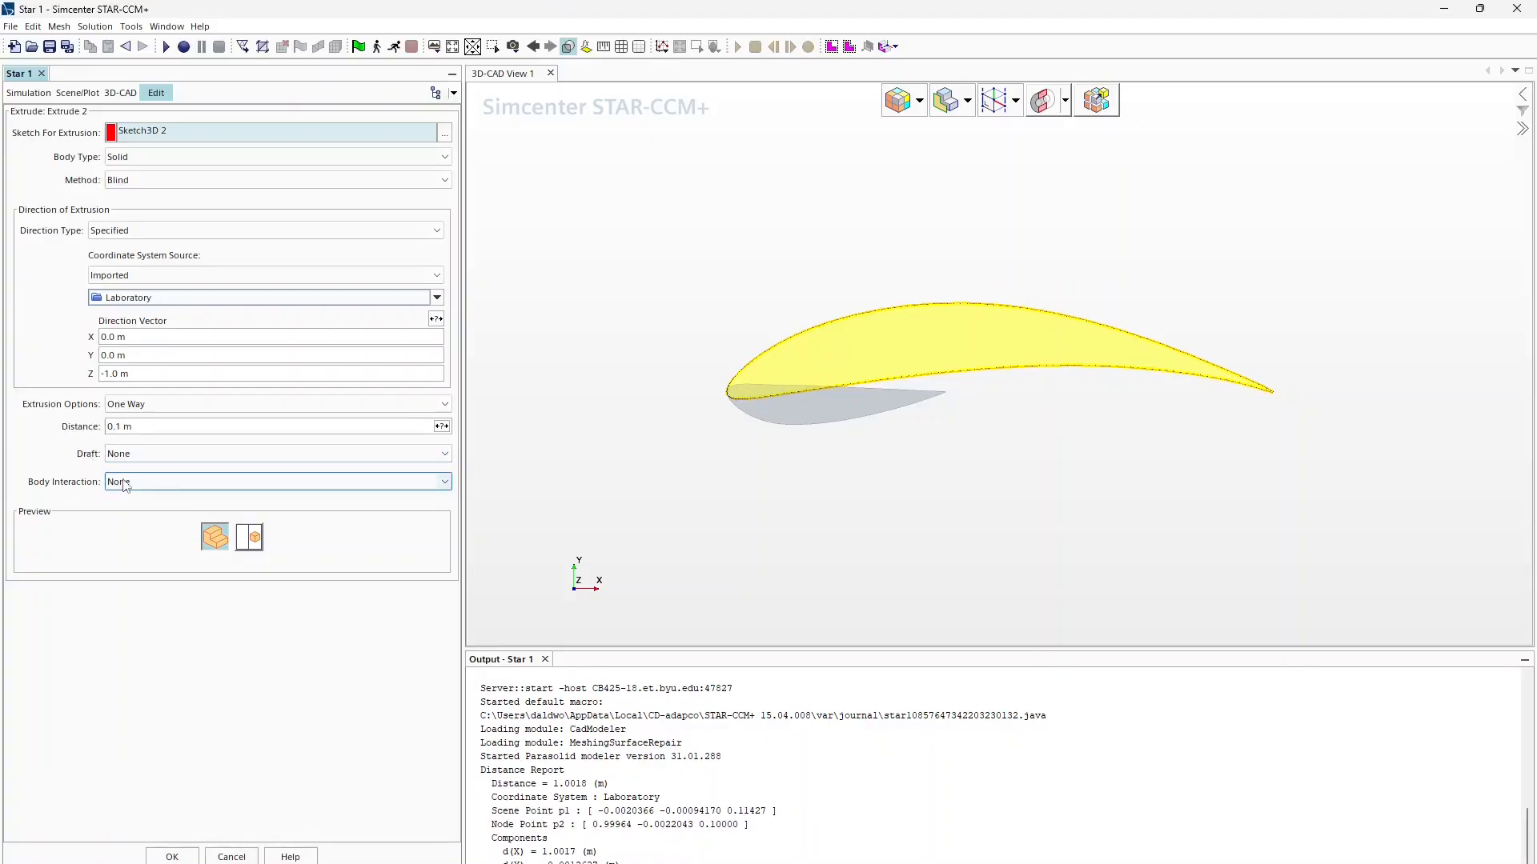
pyautogui.click(184, 855)
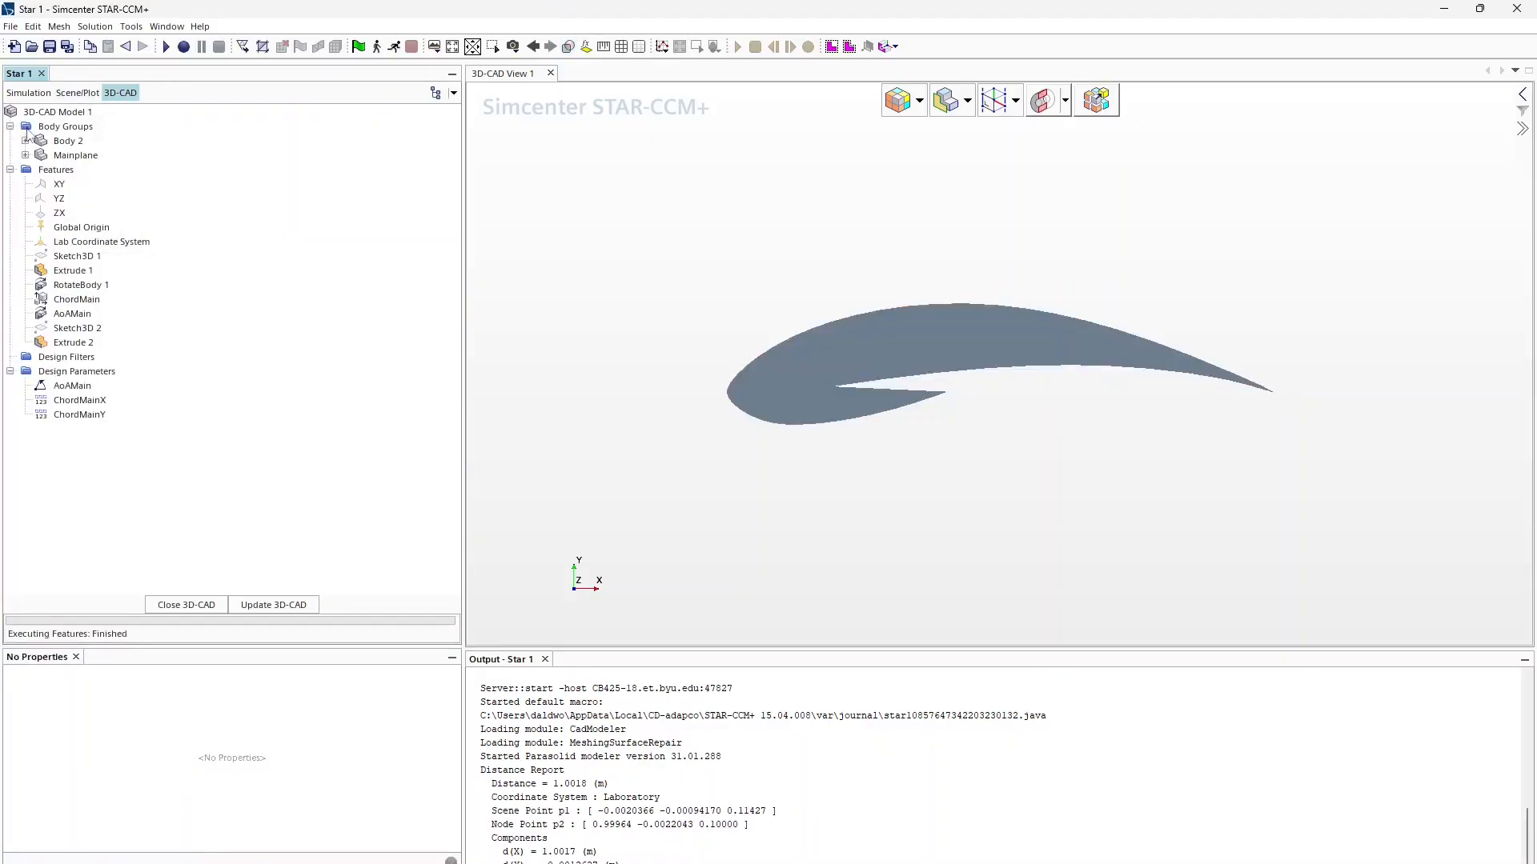
# Step: Rename the new Body 2 to Flap1
pyautogui.click(67, 141)
pyautogui.rightClick(67, 141)
pyautogui.click(103, 150)
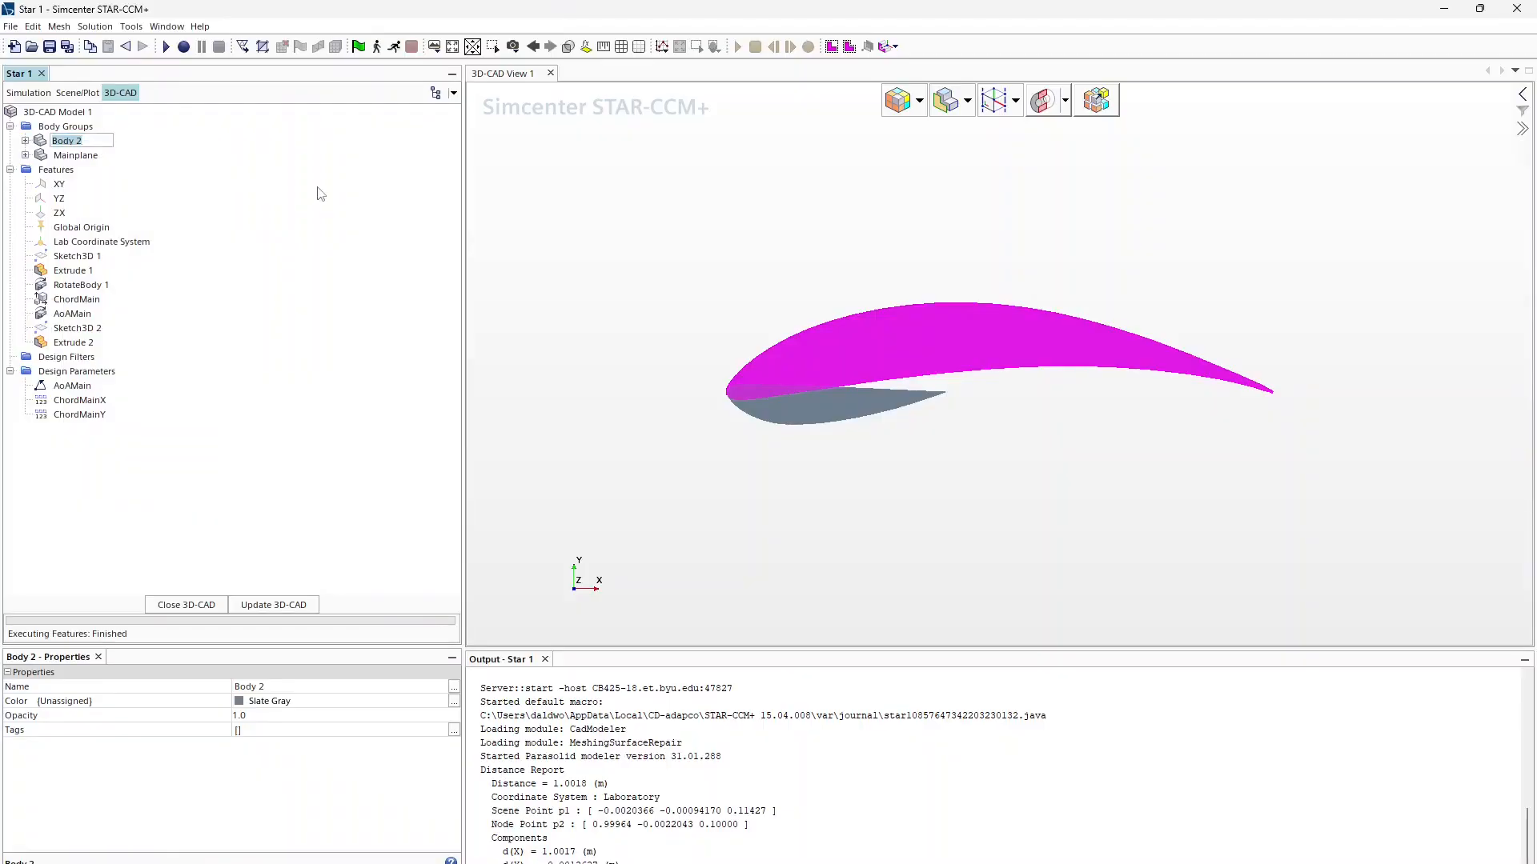
pyautogui.write('Flap1')
pyautogui.press('Return')
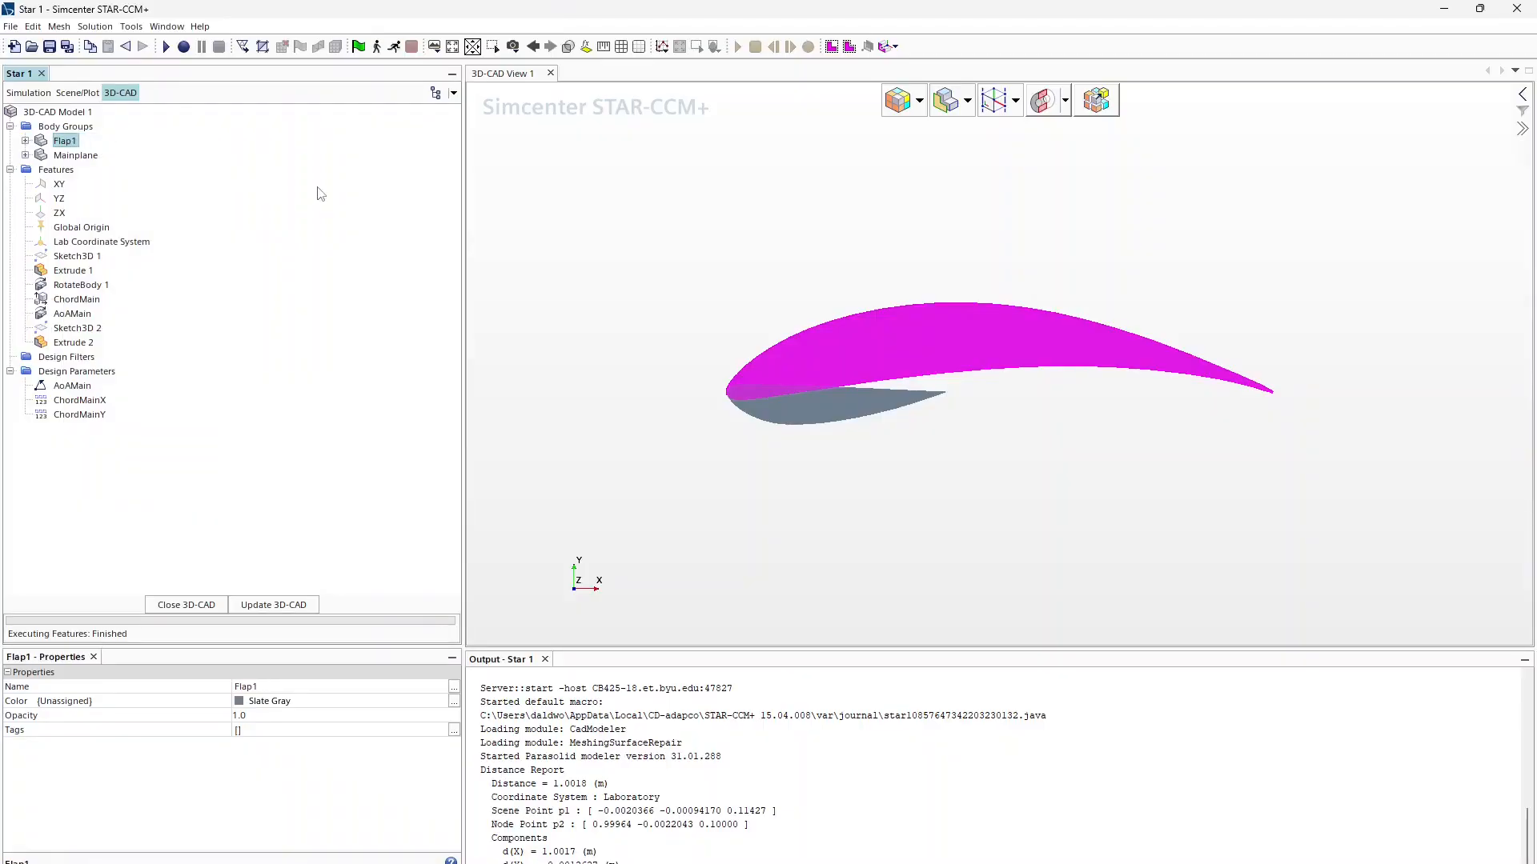
# Step: Start scaling Flap1 with a 0.2 scale factor in X and Y
pyautogui.rightClick(64, 143)
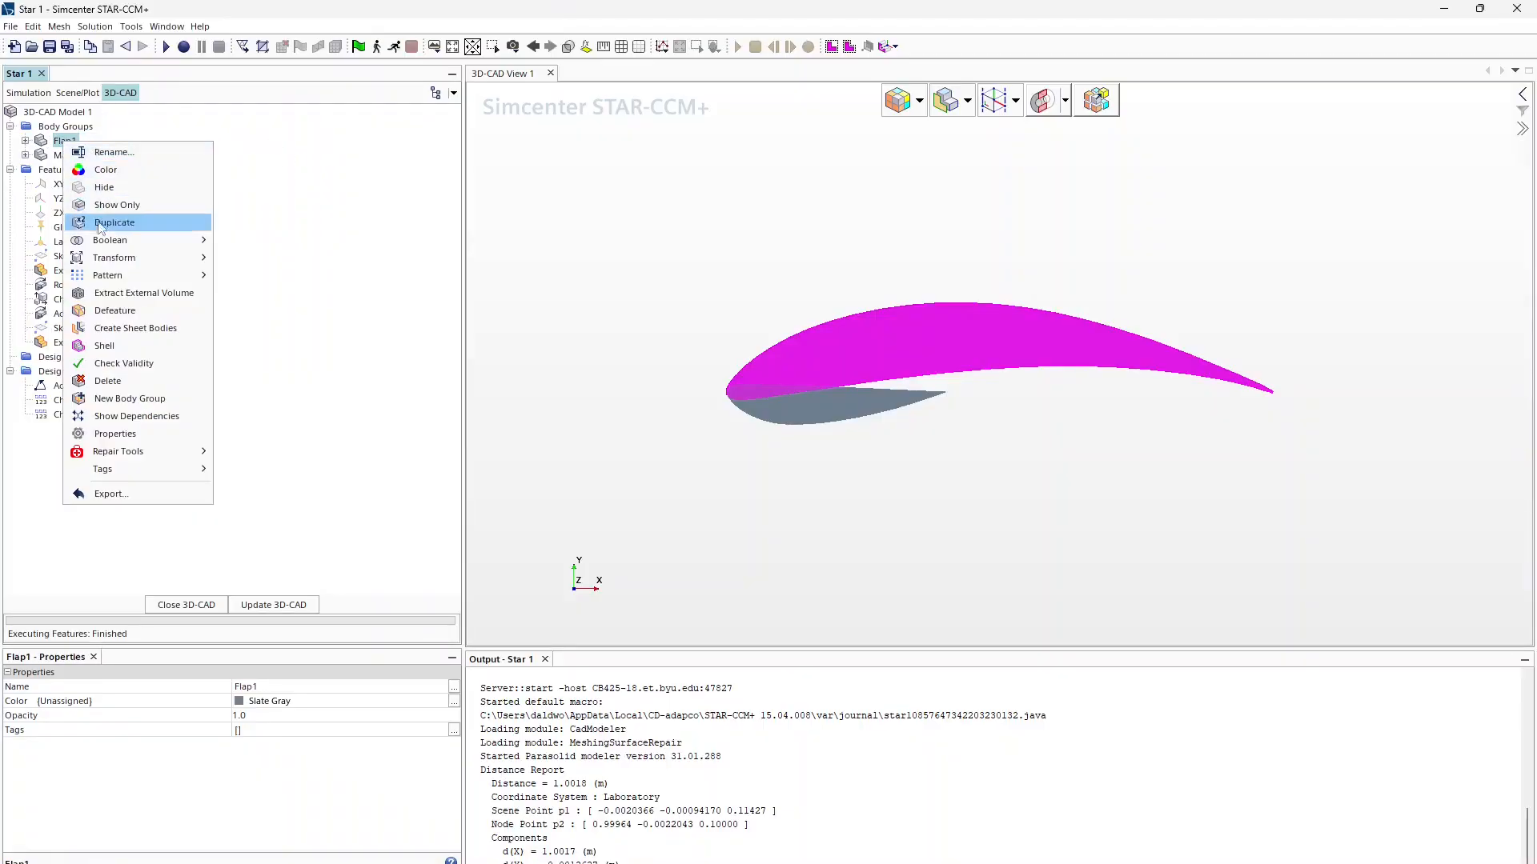
pyautogui.moveTo(139, 257)
pyautogui.click(244, 275)
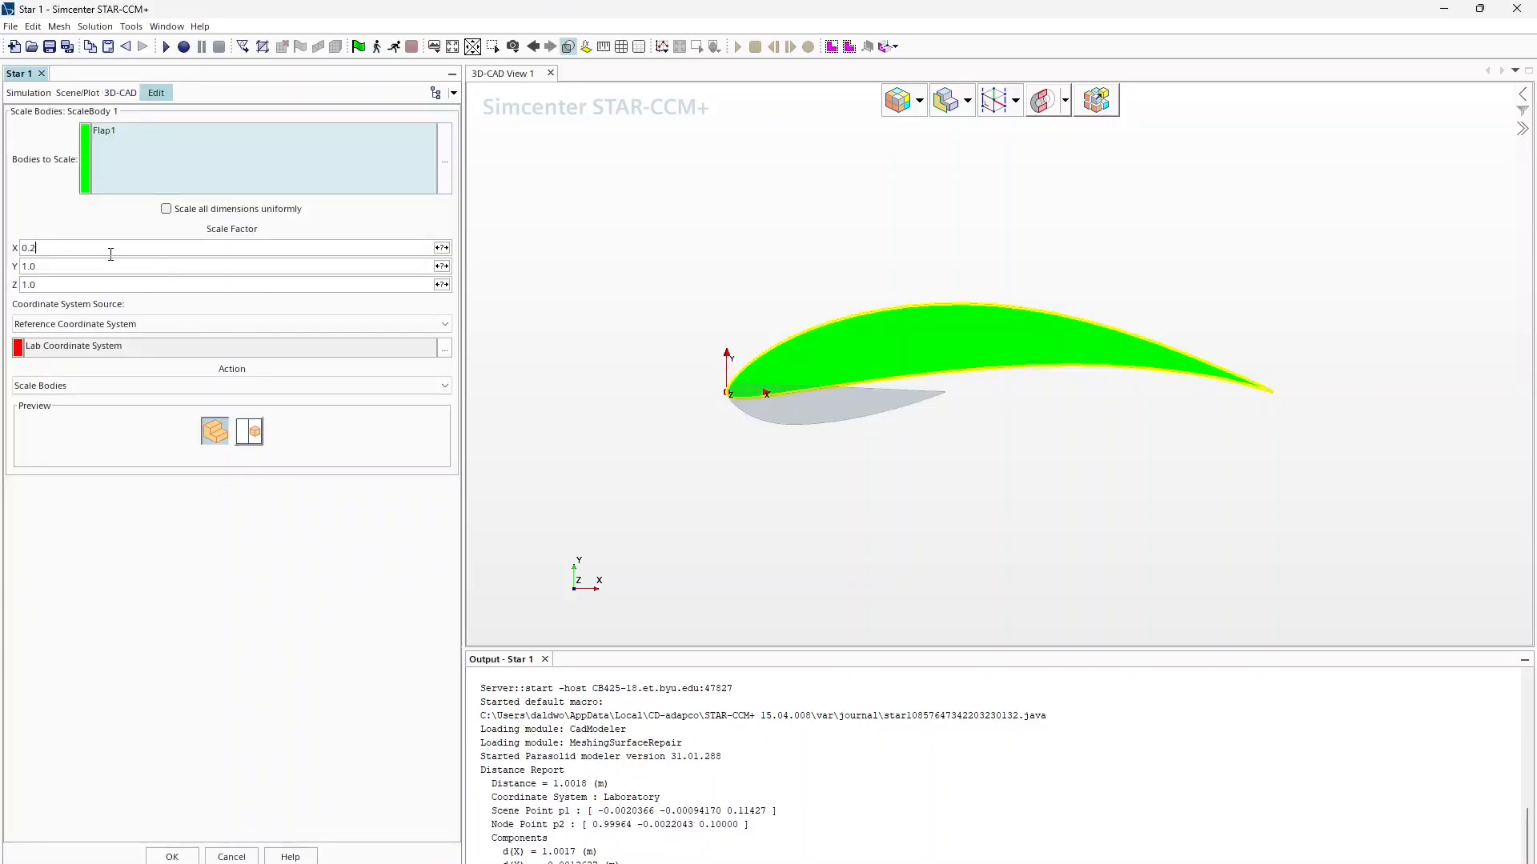
pyautogui.press('Tab')
pyautogui.write('0')
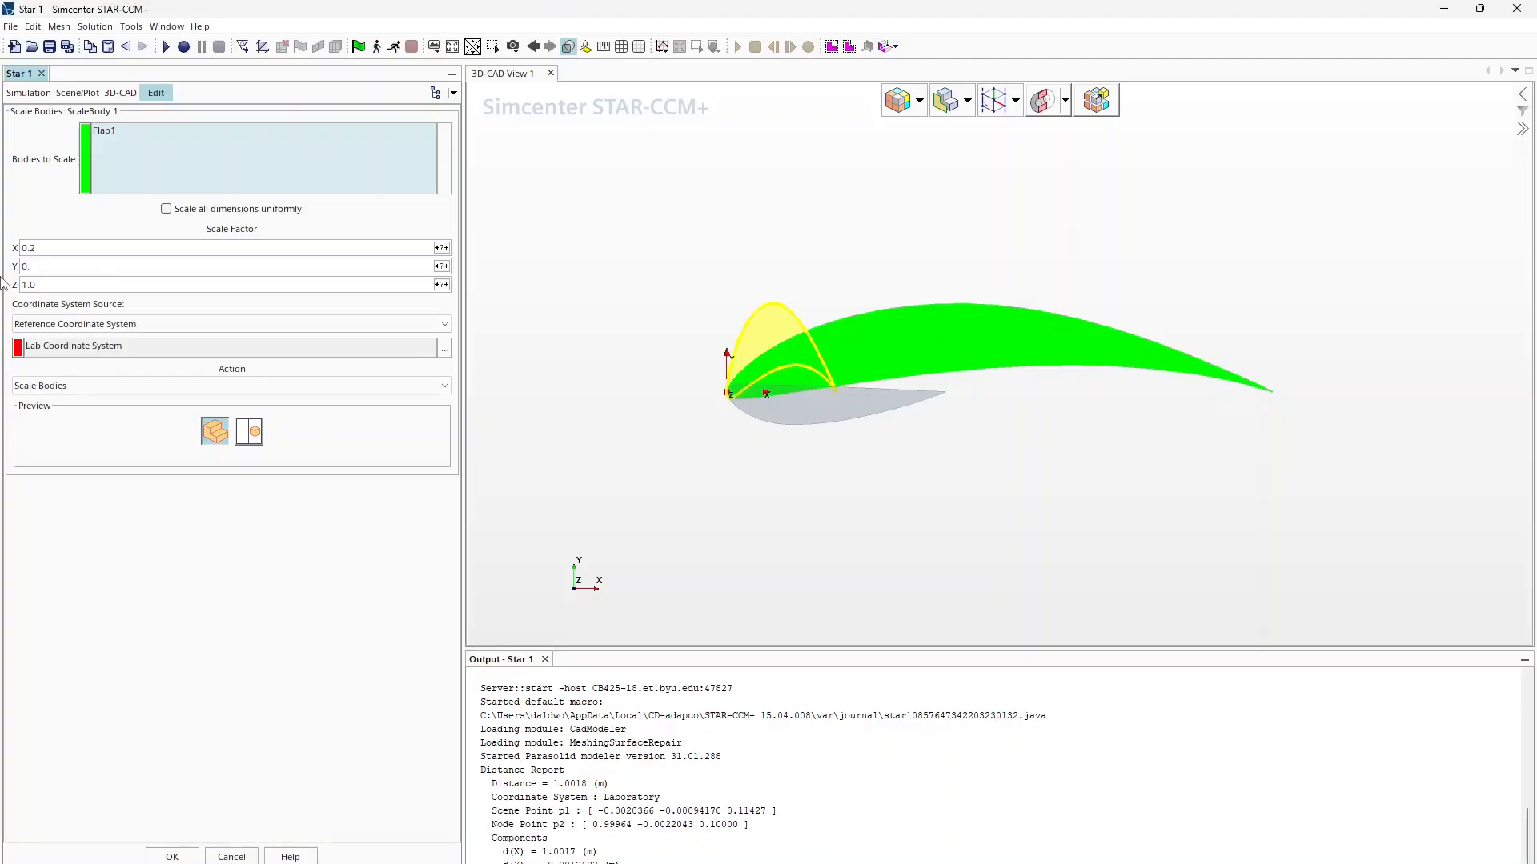
pyautogui.write('.2')
# Step: Expose the X scale factor as the ChordFlap1X parameter
pyautogui.click(441, 248)
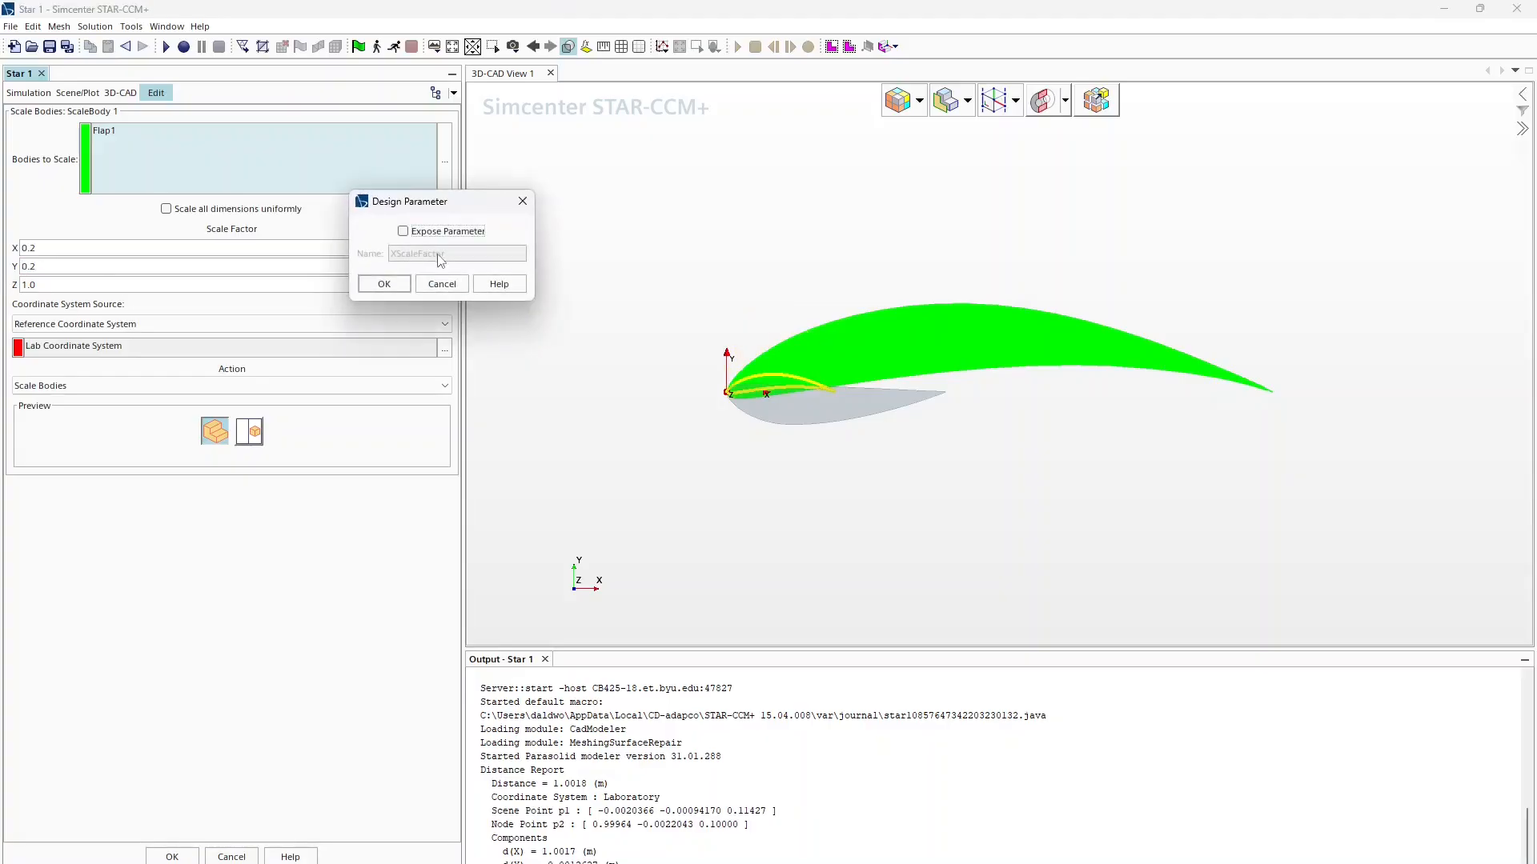
pyautogui.click(402, 231)
pyautogui.write('ChordMainX')
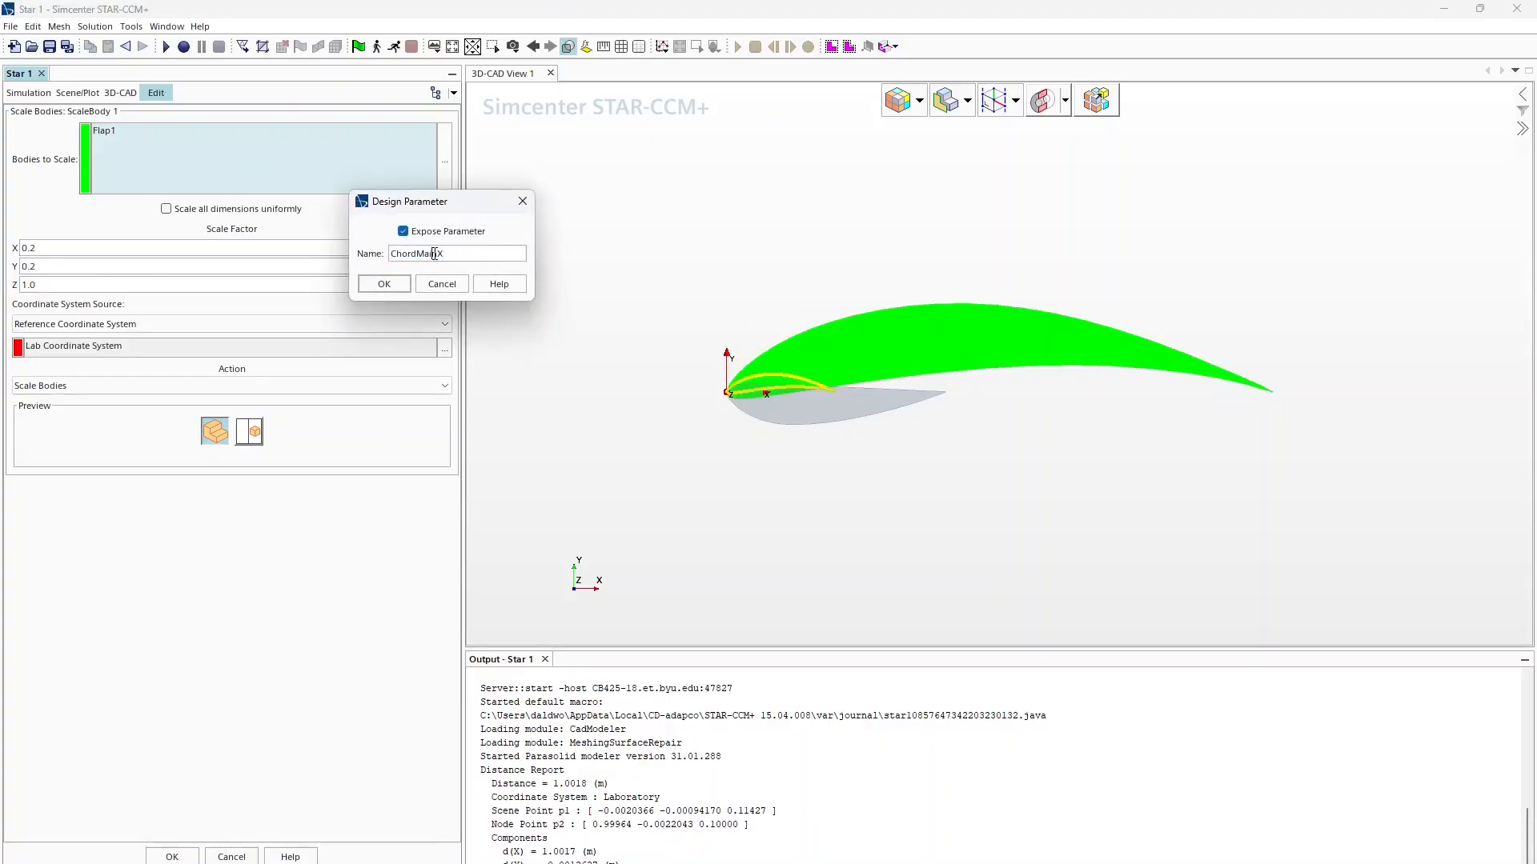
pyautogui.doubleClick(435, 254)
pyautogui.press('Right')
pyautogui.press('Return')
pyautogui.click(441, 248)
pyautogui.hotkey('ctrl', 'c')
pyautogui.click(373, 284)
# Step: Expose the Y scale factor as ChordFlap1Y and apply the ScaleBody 1 scaling
pyautogui.click(442, 267)
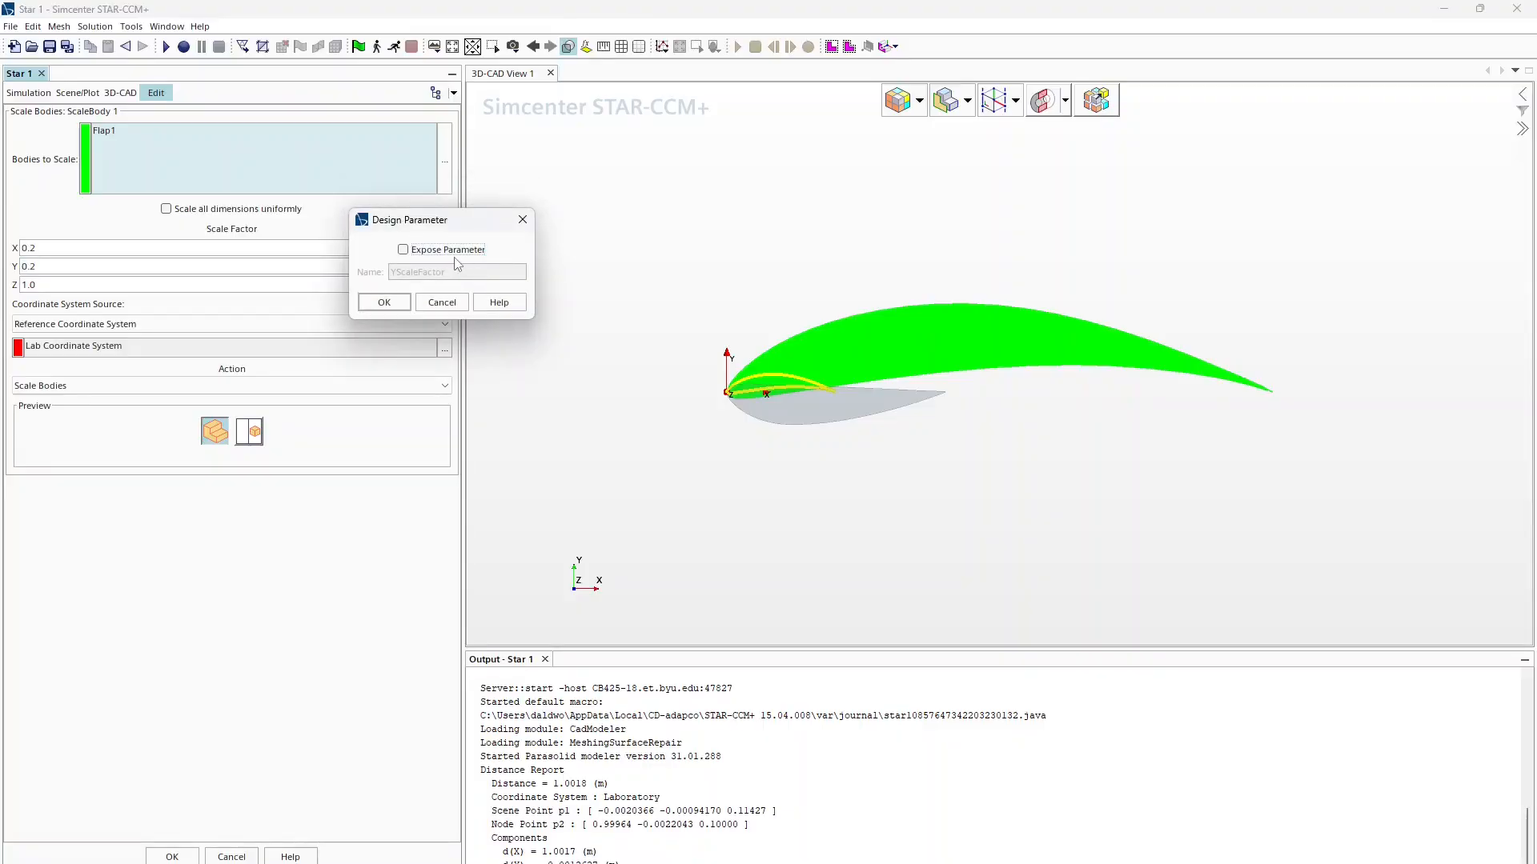
pyautogui.click(447, 250)
pyautogui.hotkey('ctrl', 'v')
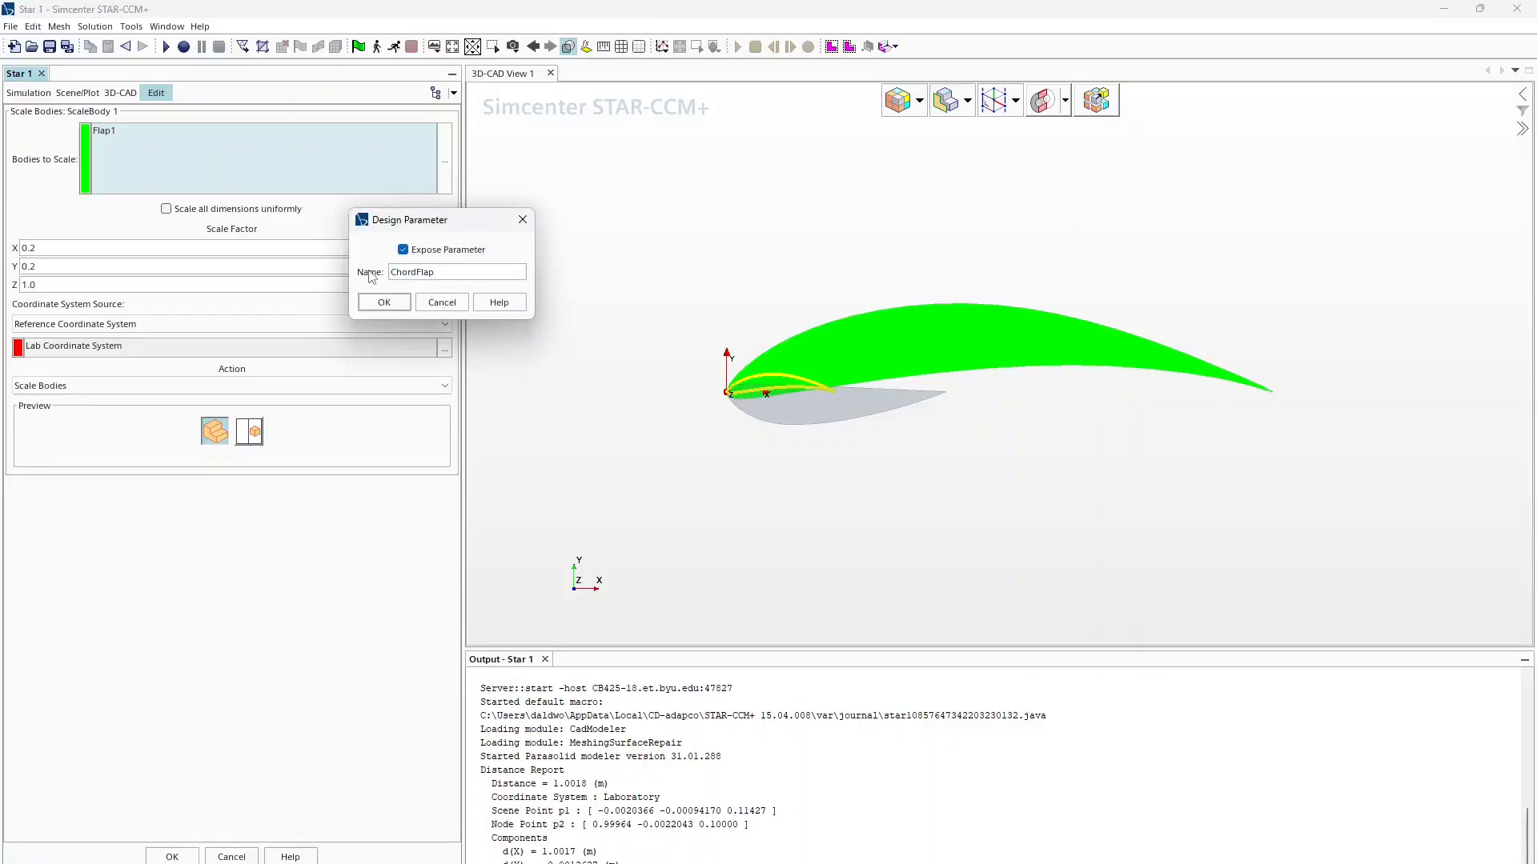
pyautogui.press('Return')
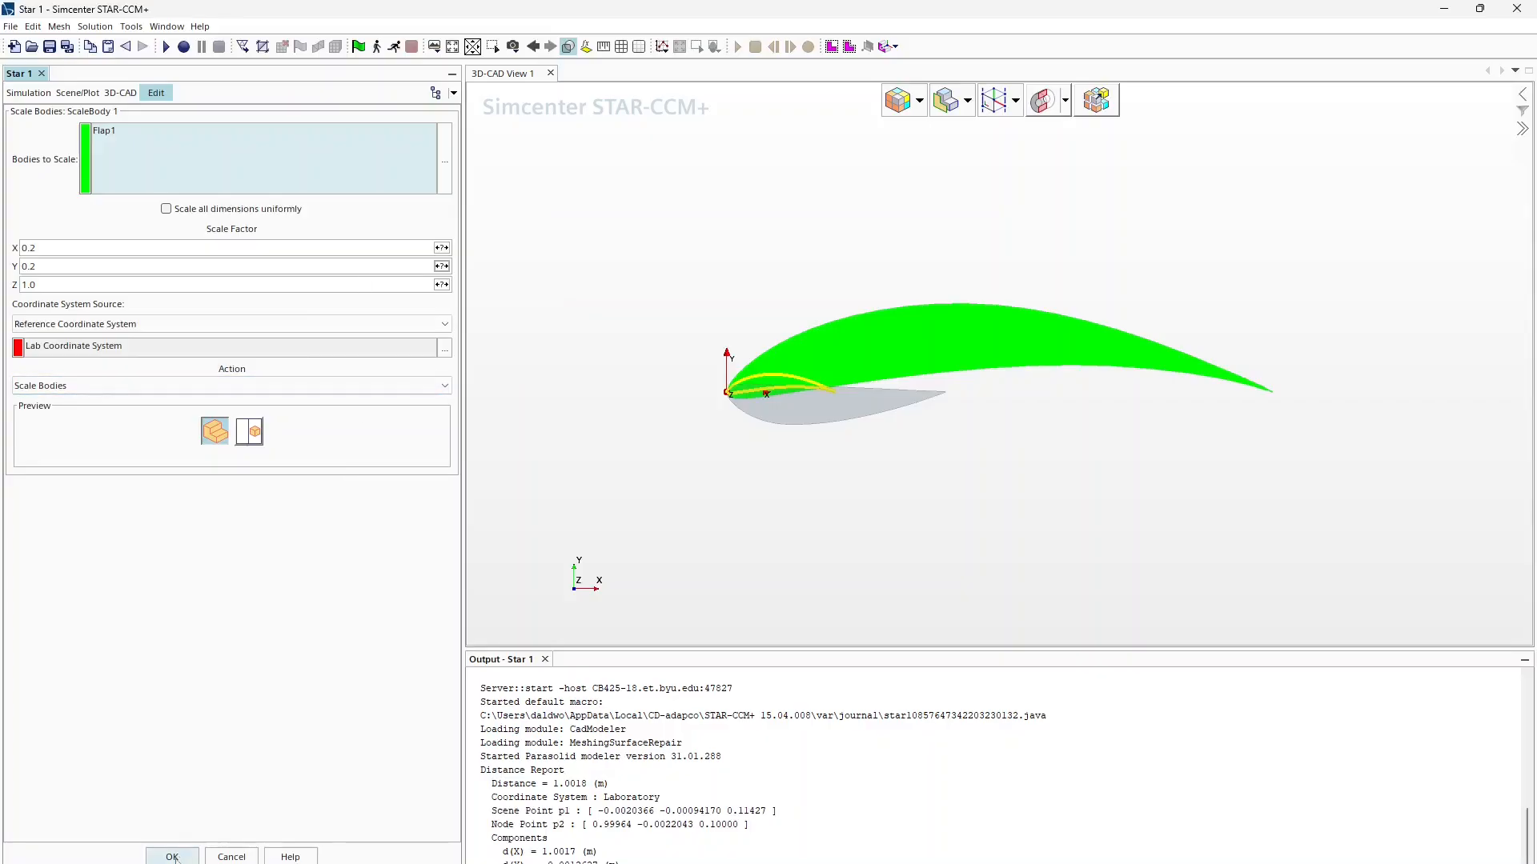
pyautogui.click(171, 856)
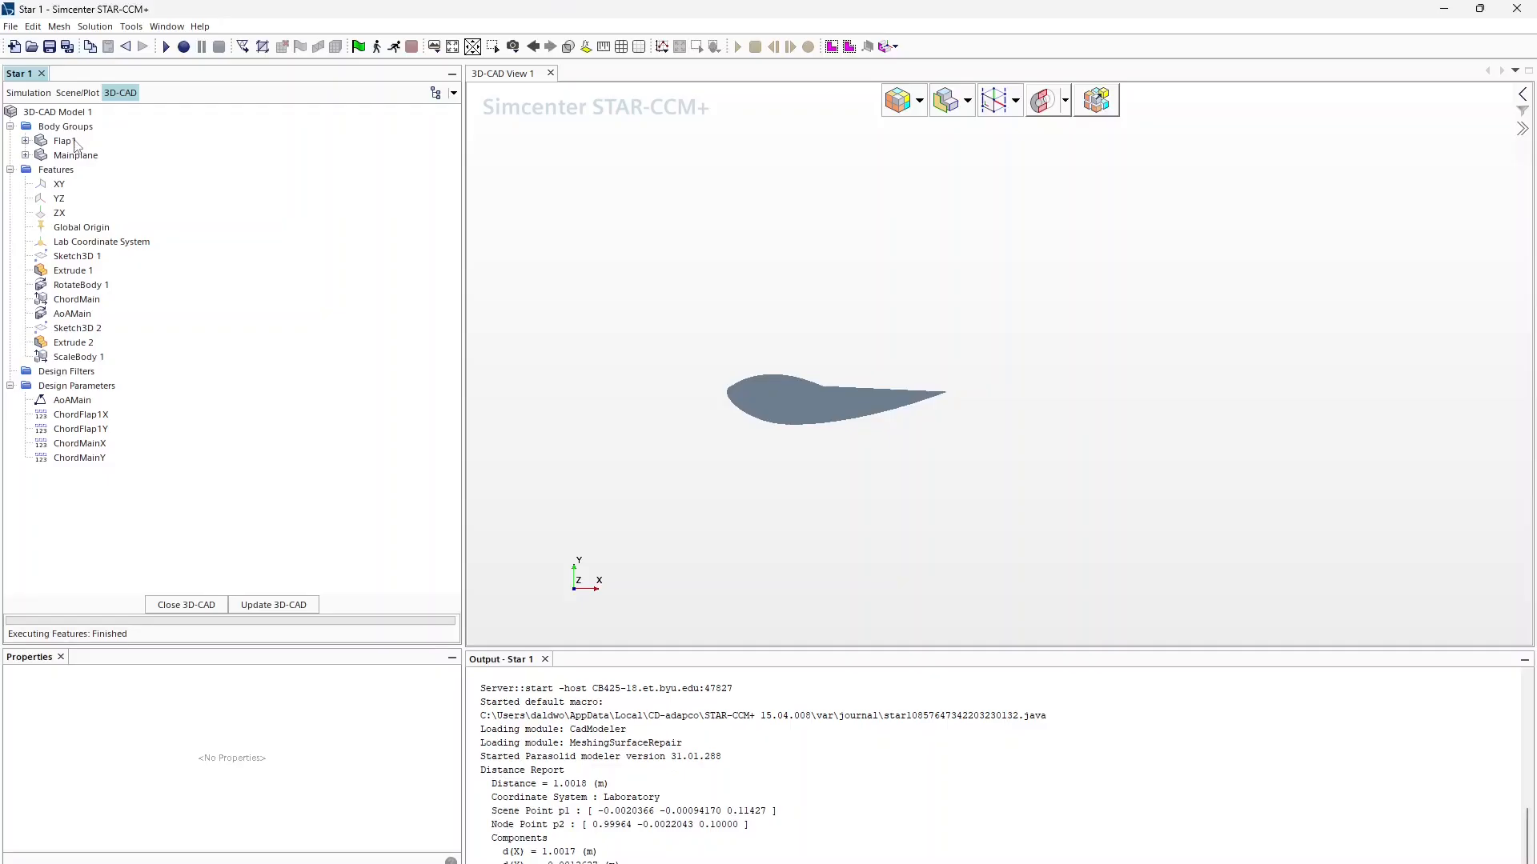
pyautogui.click(77, 357)
# Step: Roll back before ScaleBody 1 and rotate Flap1 180° about the X axis (X=1, Z=0)
pyautogui.rightClick(77, 357)
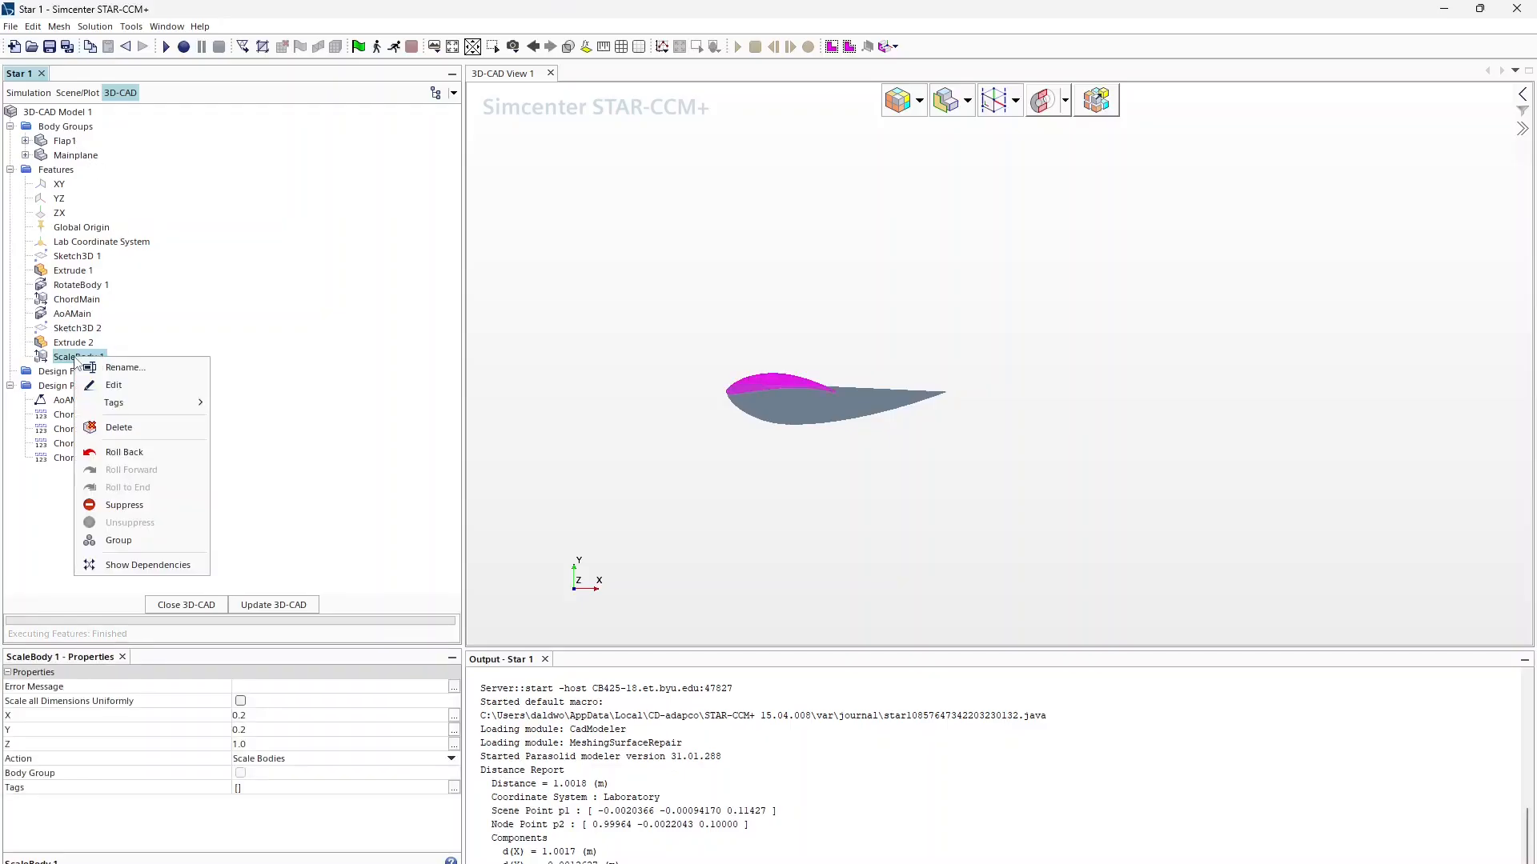
pyautogui.click(104, 449)
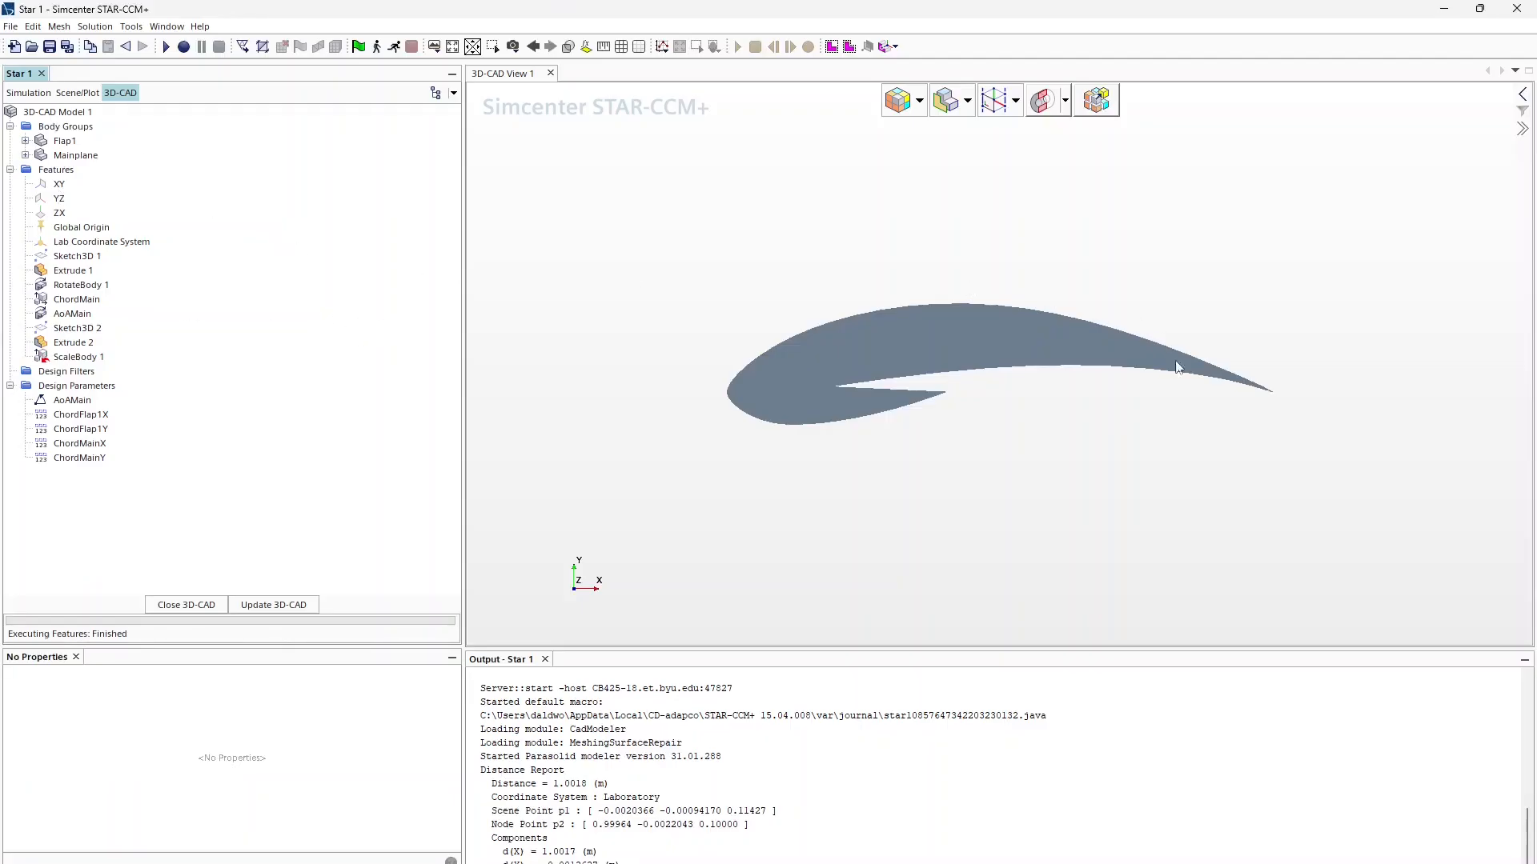
pyautogui.rightClick(64, 141)
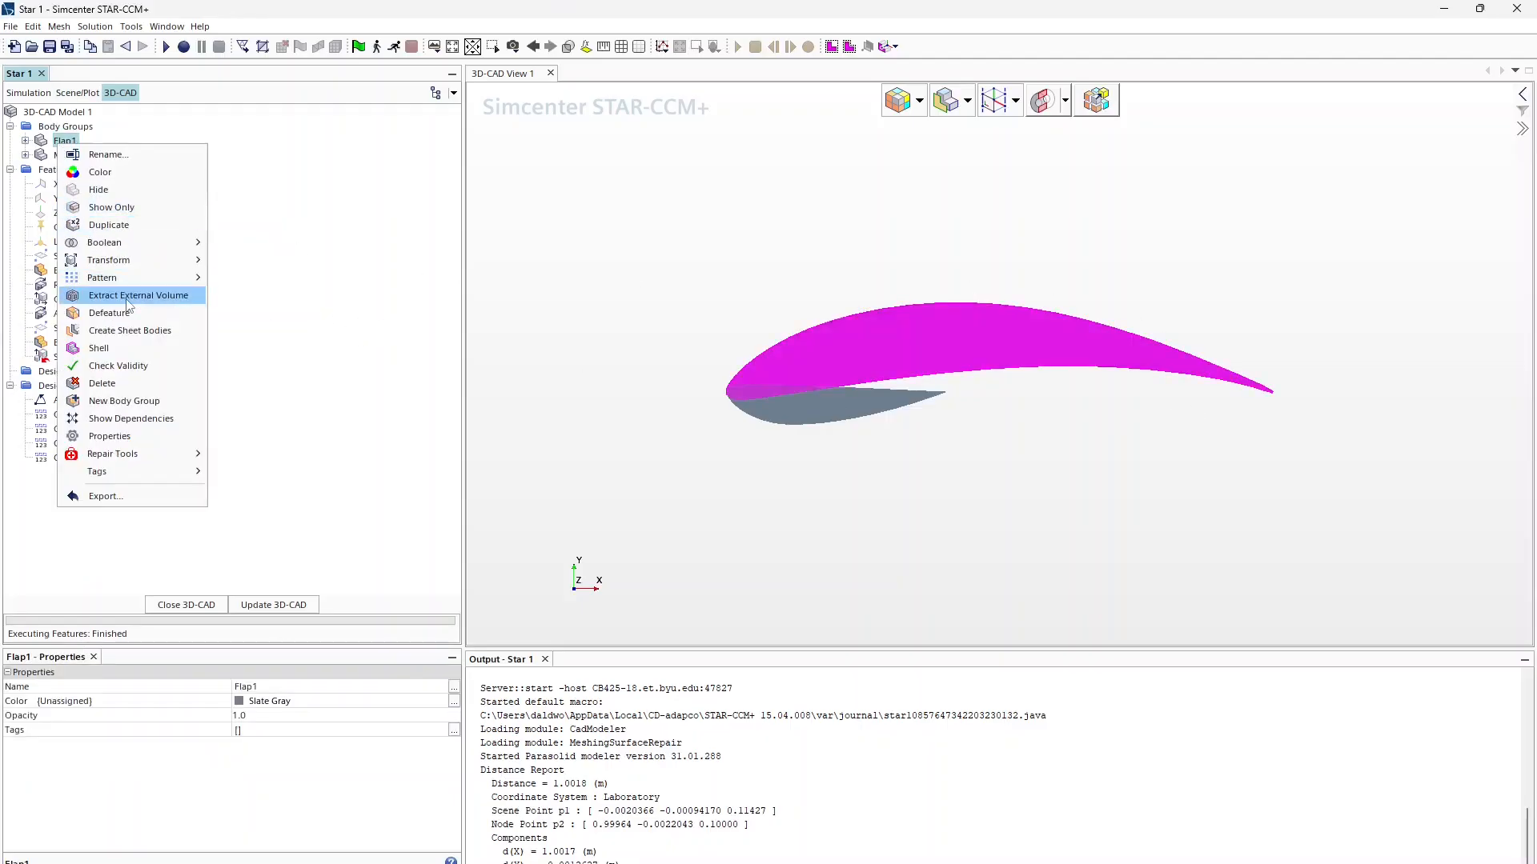
pyautogui.moveTo(152, 265)
pyautogui.click(236, 295)
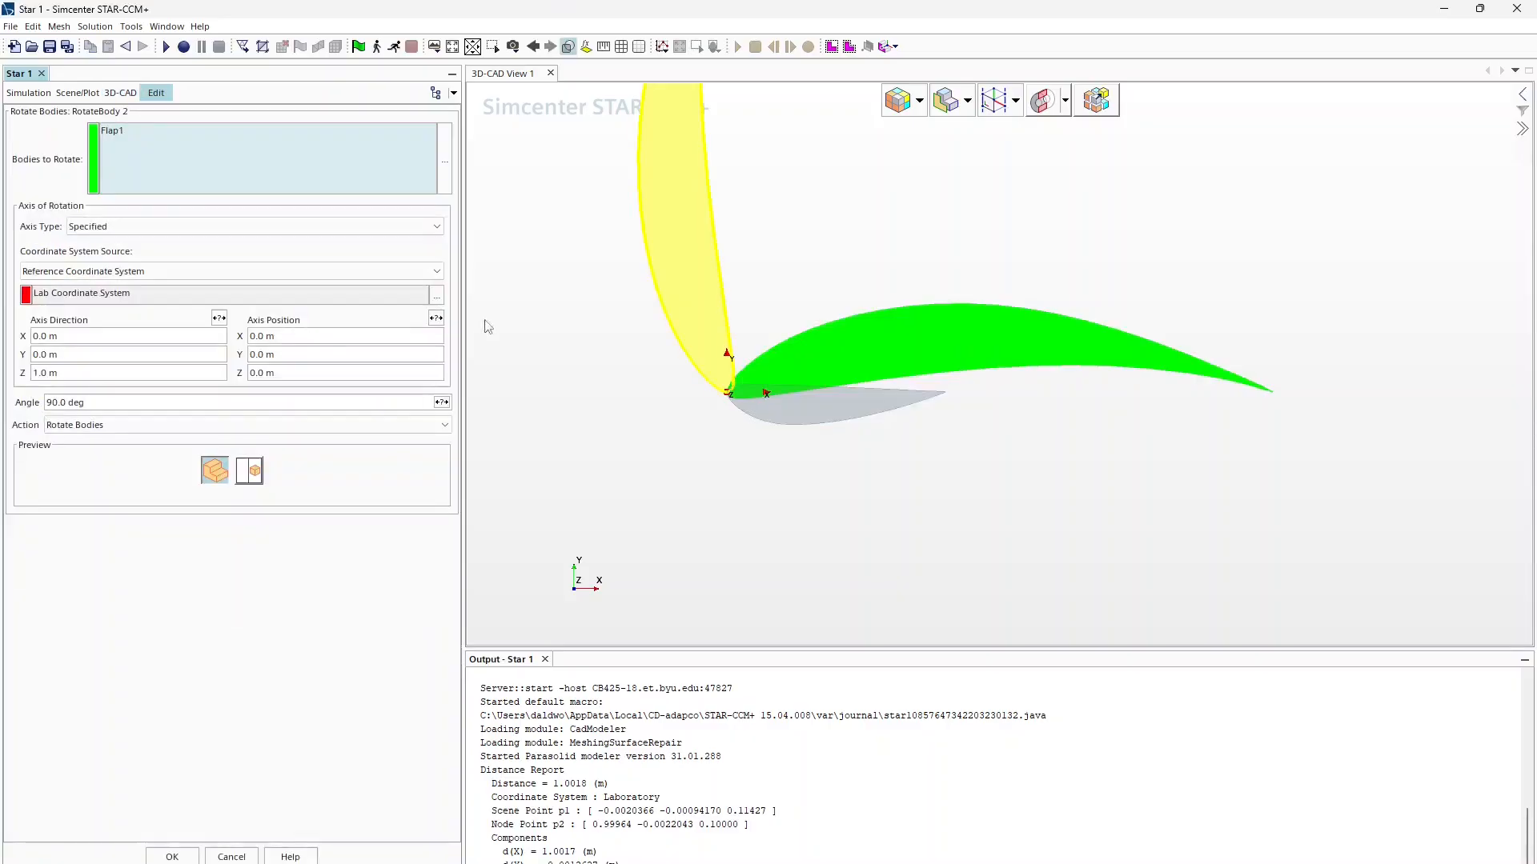
pyautogui.tripleClick(74, 335)
pyautogui.write('1')
pyautogui.tripleClick(90, 373)
pyautogui.write('0')
pyautogui.press('Return')
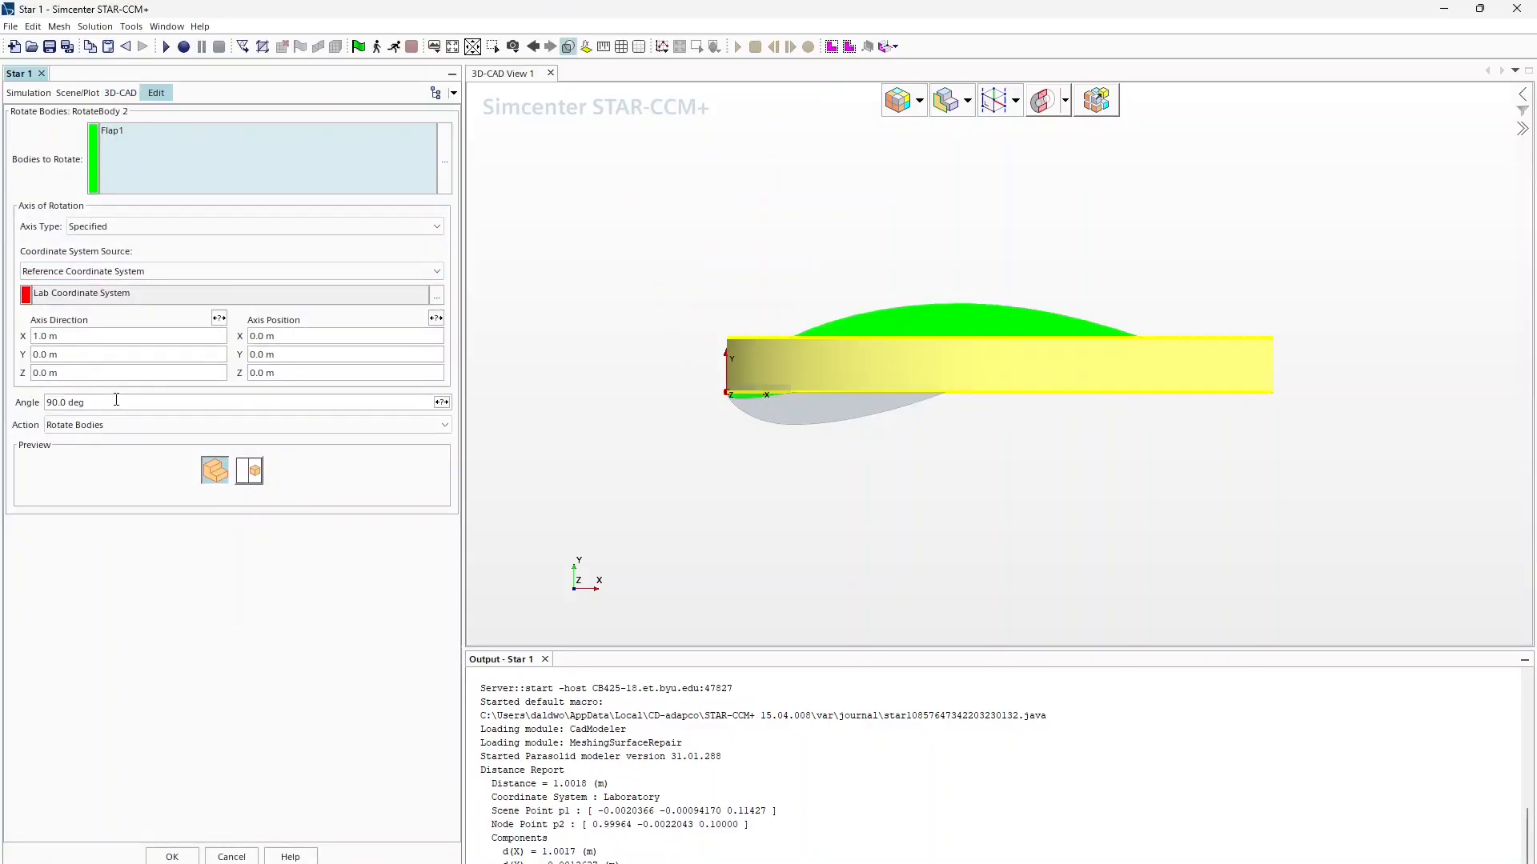
pyautogui.tripleClick(116, 402)
pyautogui.write('180')
pyautogui.press('Return')
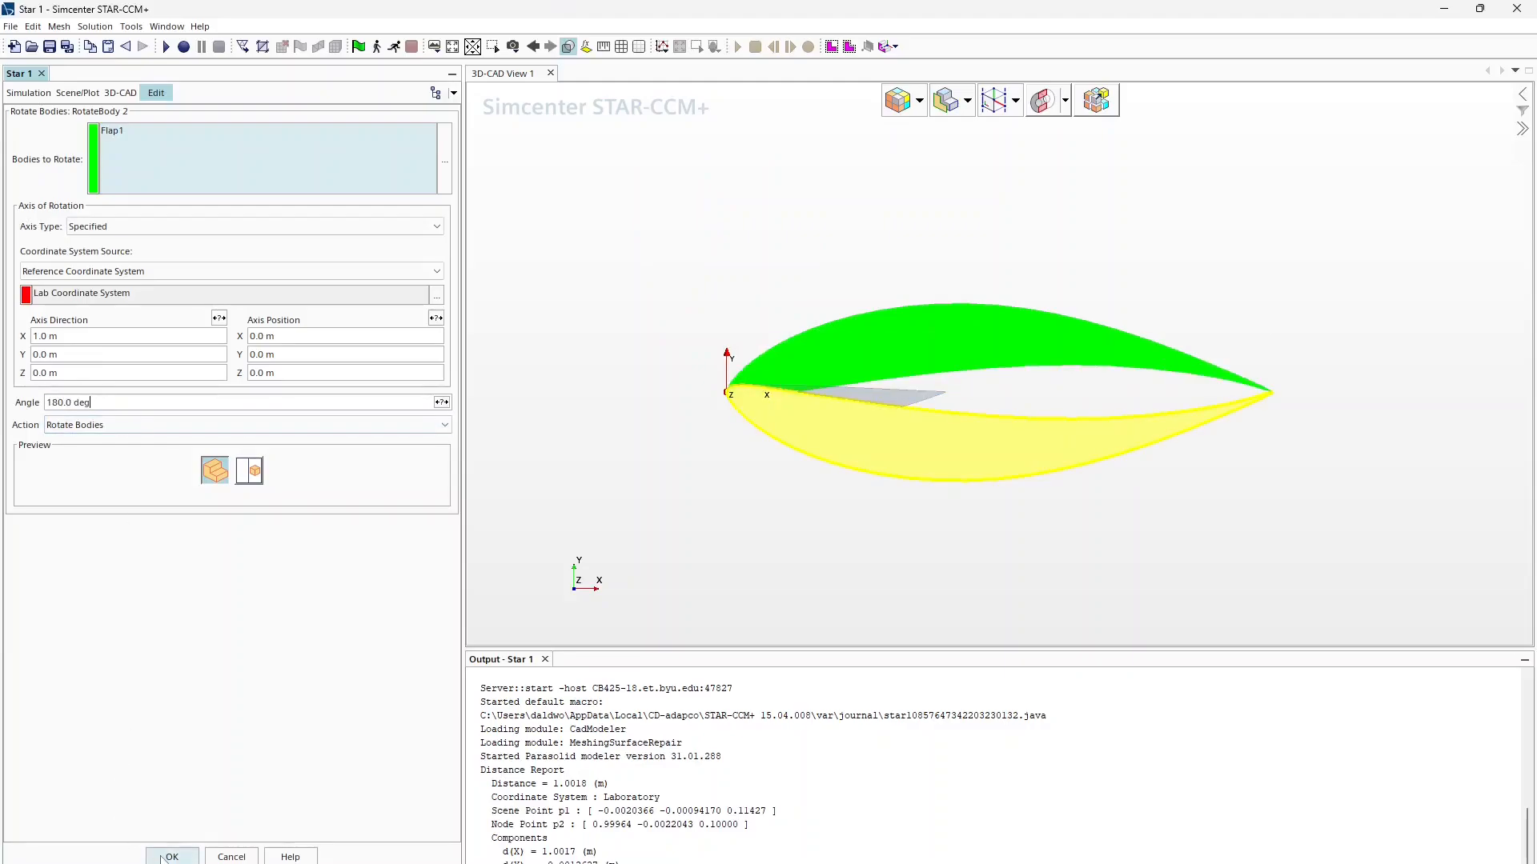
pyautogui.click(172, 856)
# Step: Check the new RotateBody 2 feature in the feature tree
pyautogui.rightClick(73, 371)
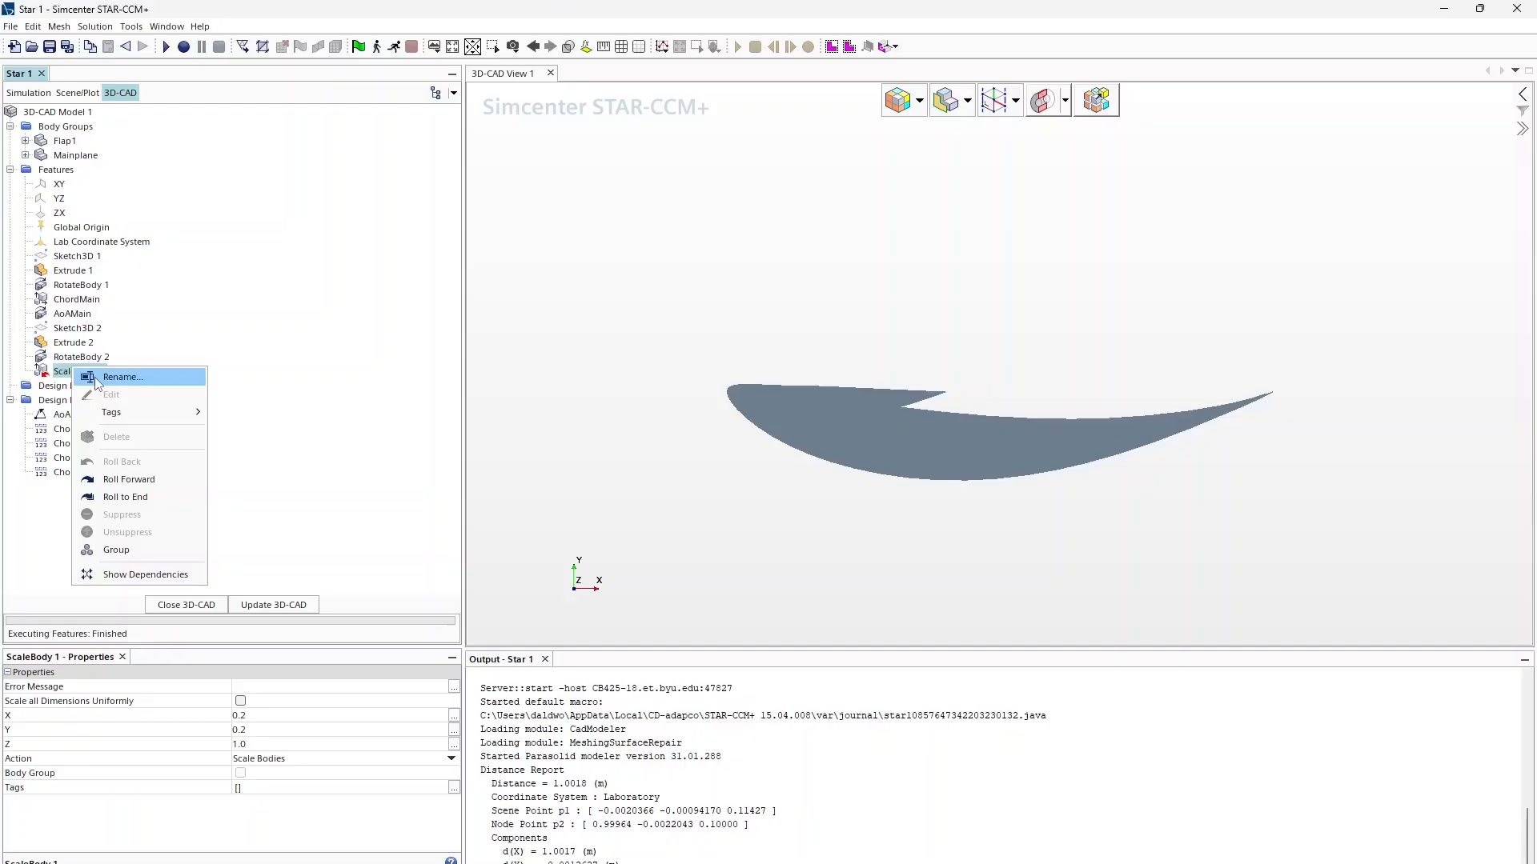
pyautogui.click(76, 373)
pyautogui.click(87, 357)
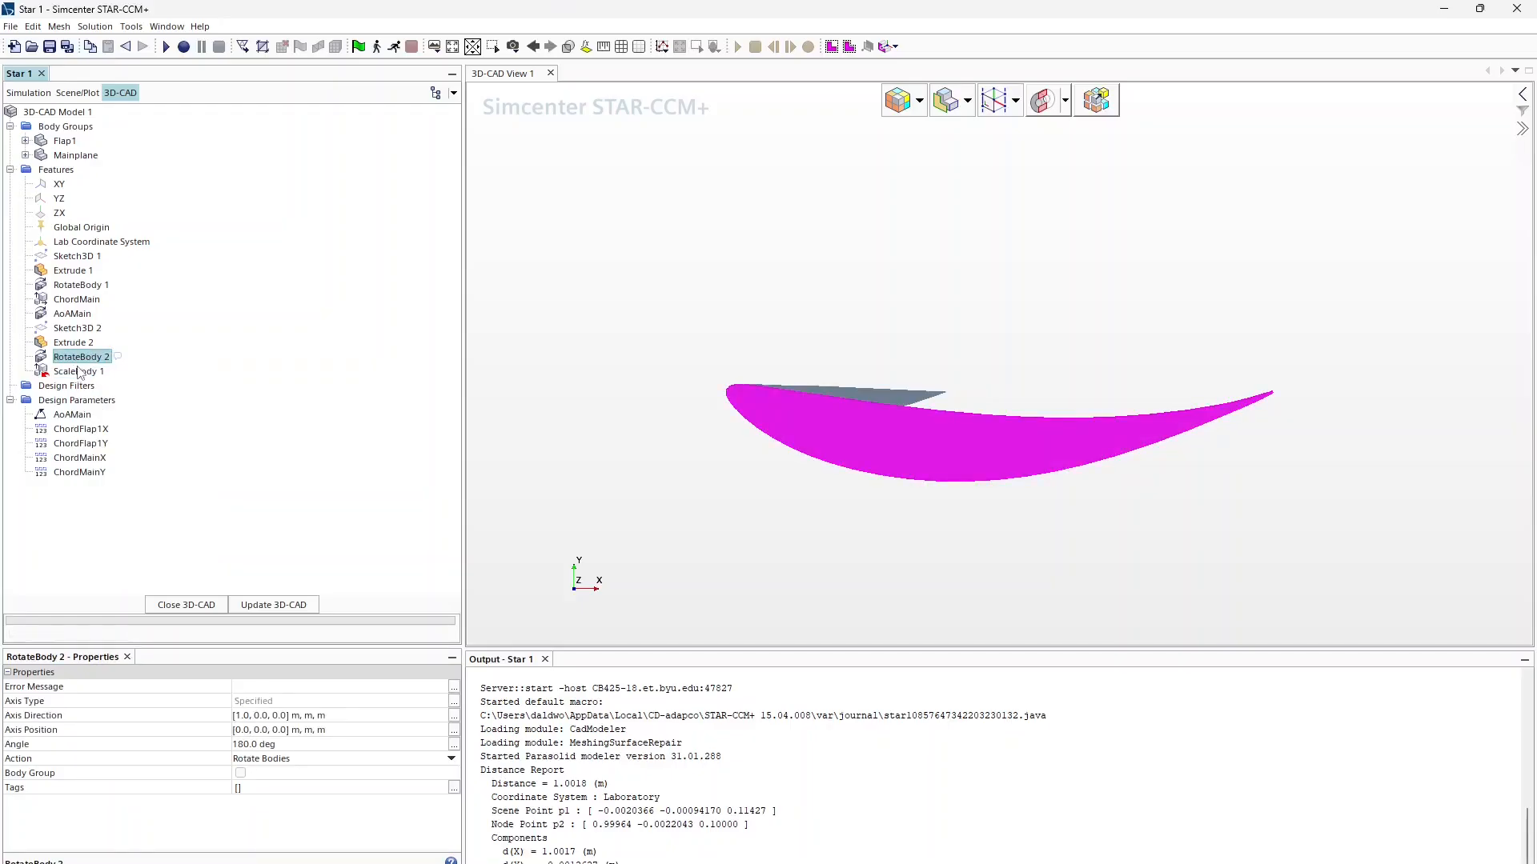
pyautogui.rightClick(71, 362)
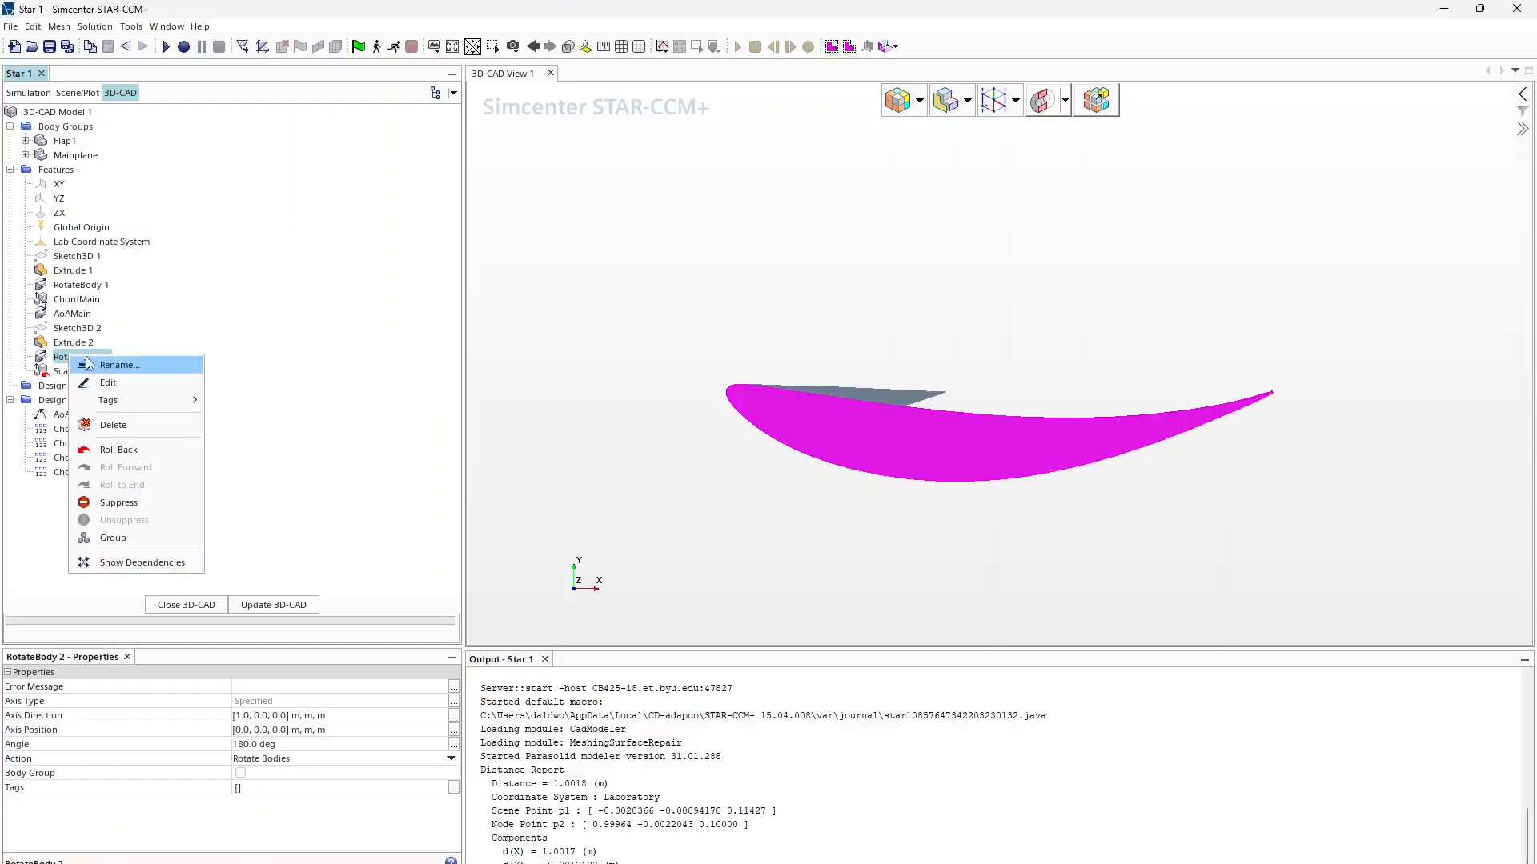
pyautogui.rightClick(75, 143)
# Step: Duplicate Flap1 and rename the copy Flap2
pyautogui.click(126, 220)
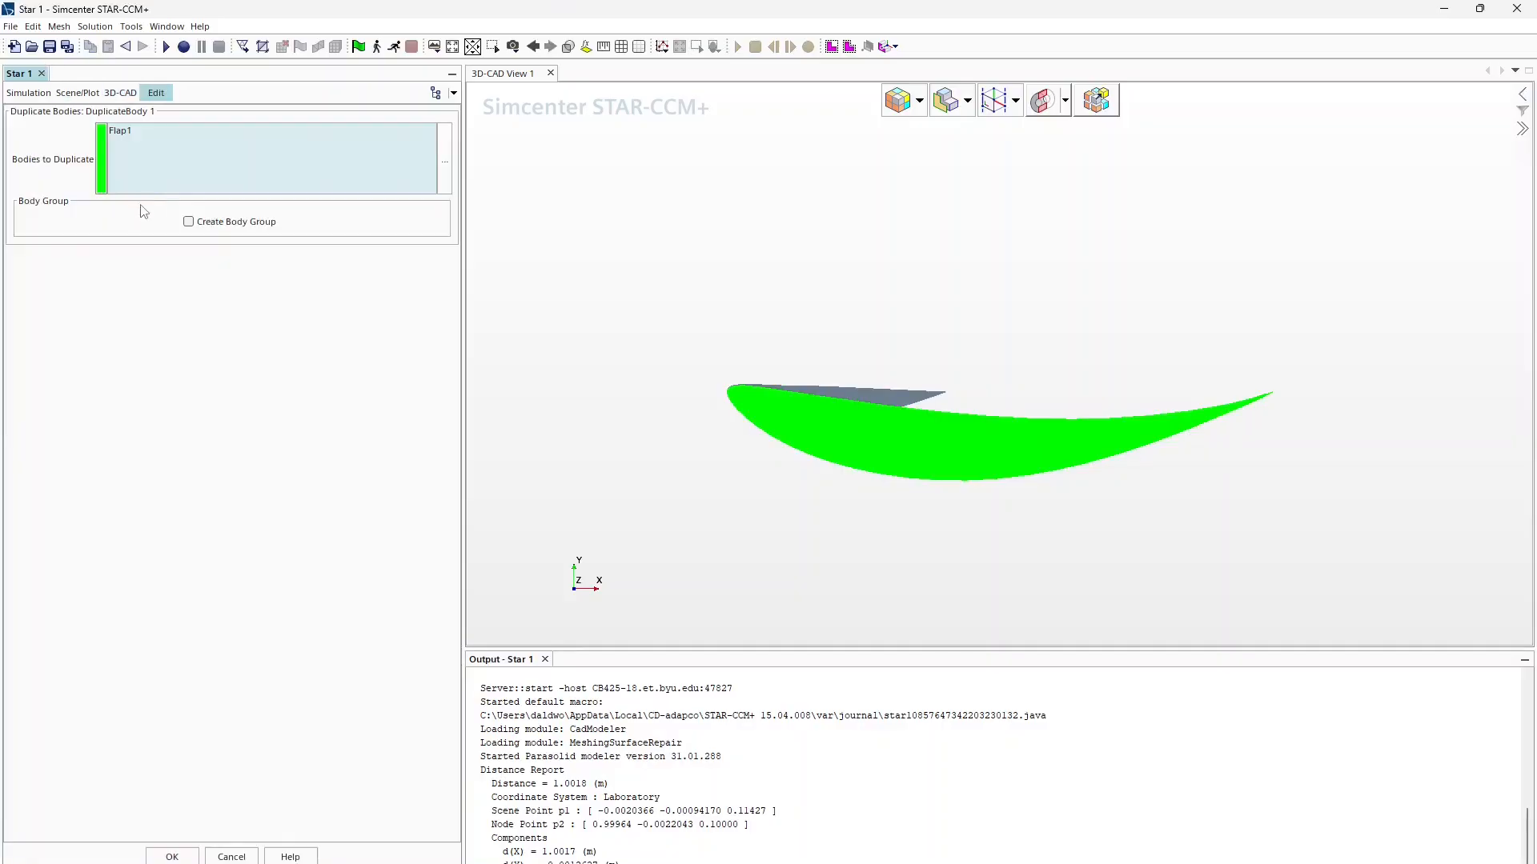
pyautogui.click(177, 857)
pyautogui.click(74, 157)
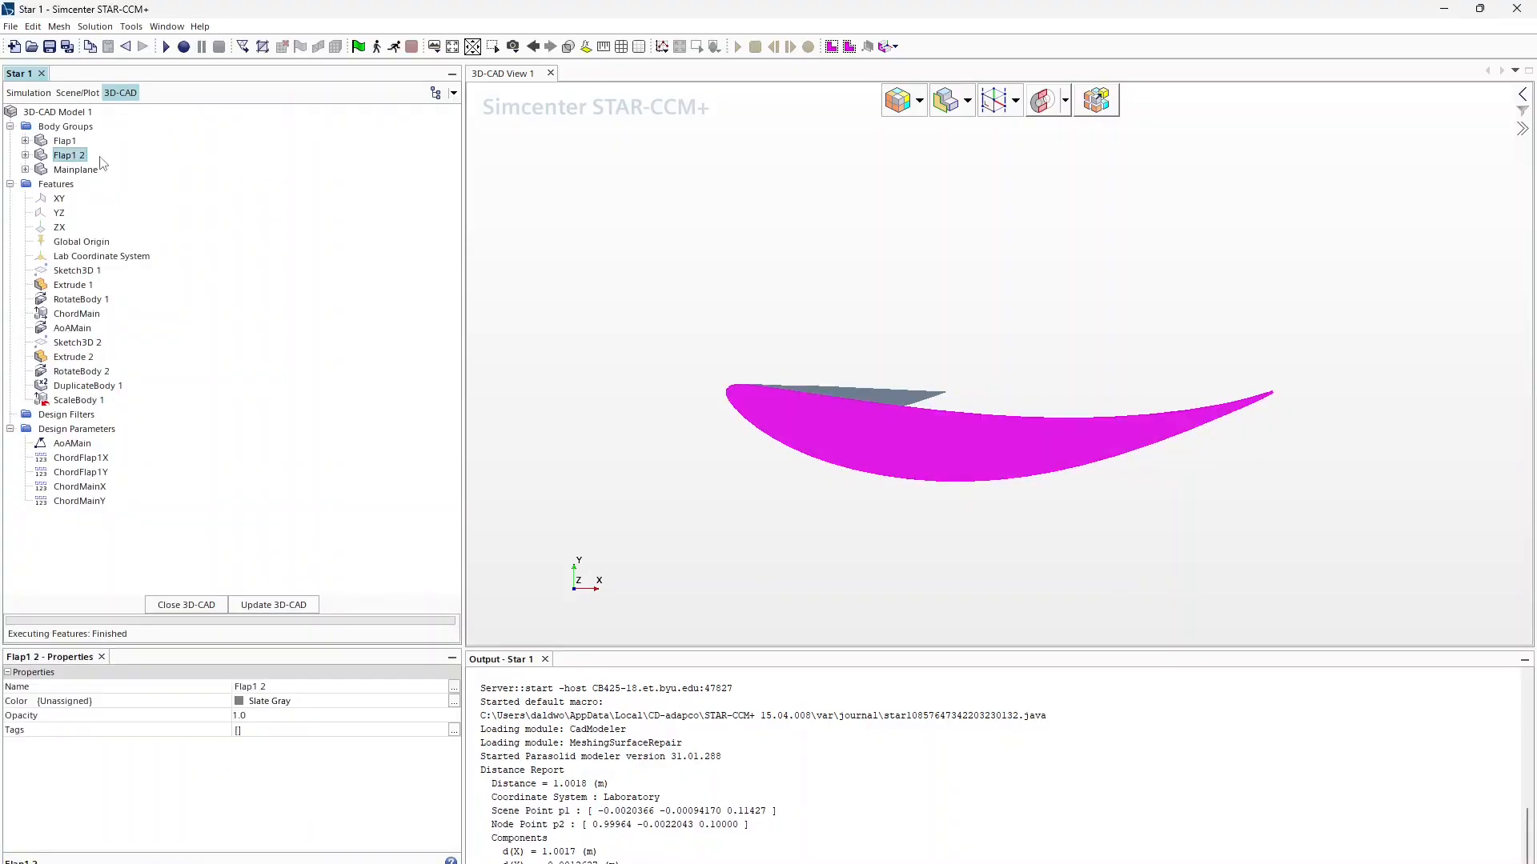
pyautogui.click(101, 157)
pyautogui.write('Flap2')
pyautogui.press('Return')
# Step: Roll the model forward to the end and check the Flap1, Mainplane and Flap2 bodies
pyautogui.rightClick(77, 400)
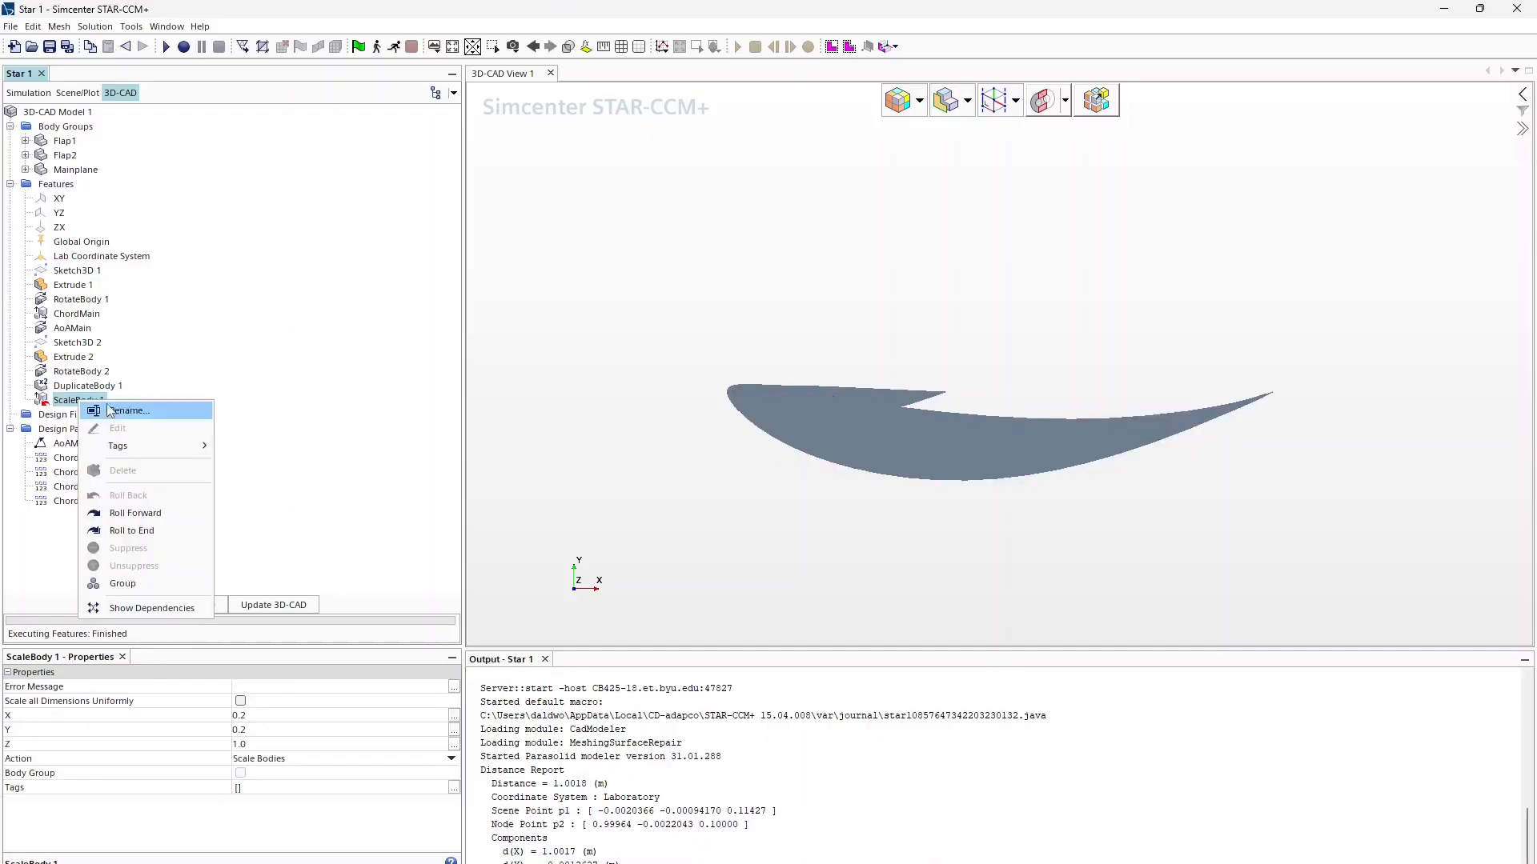
pyautogui.click(117, 532)
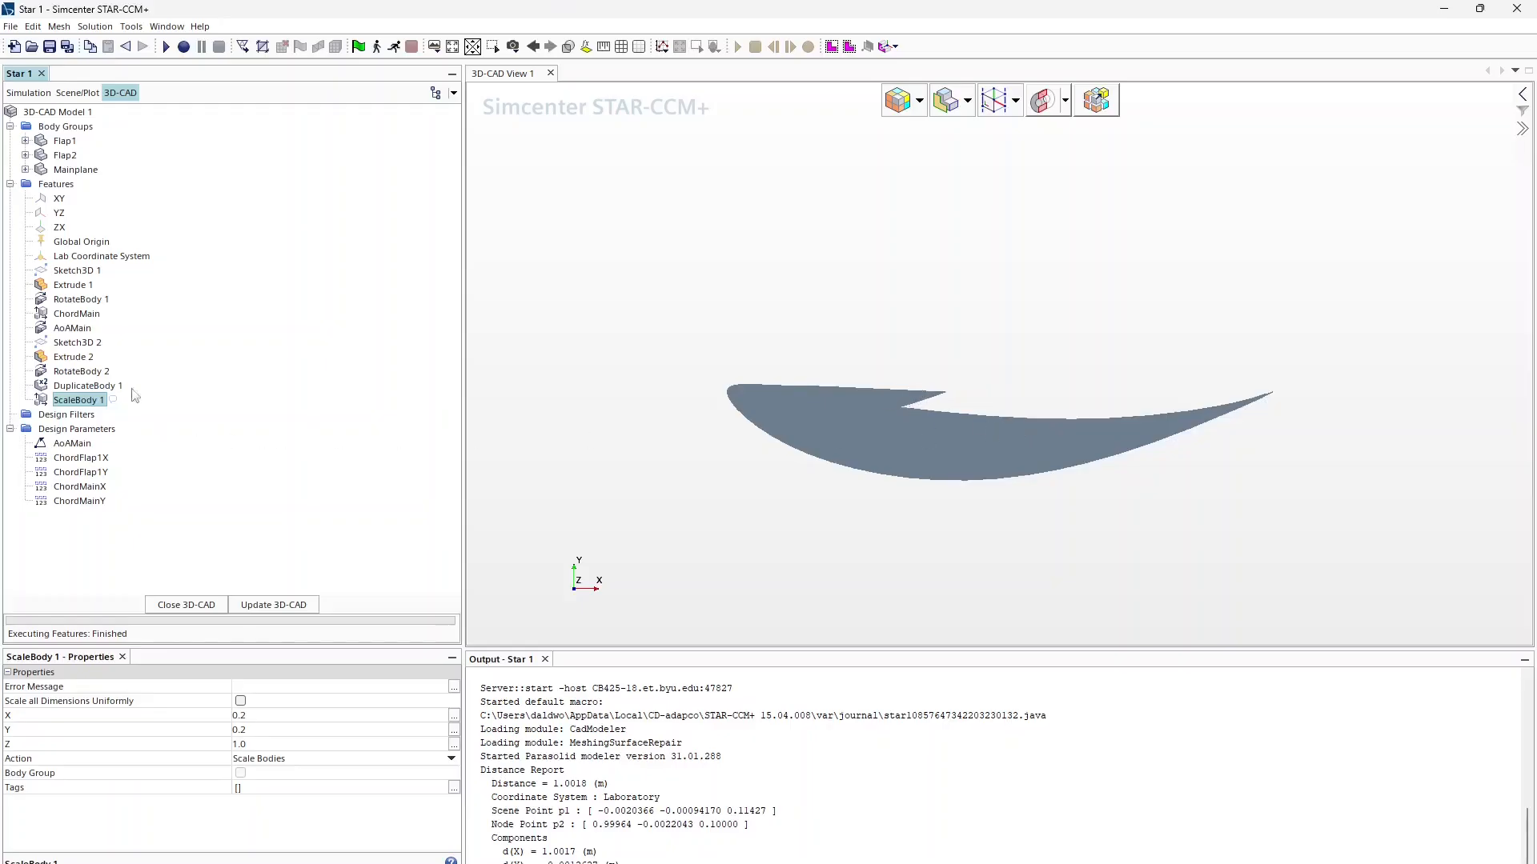
pyautogui.click(67, 141)
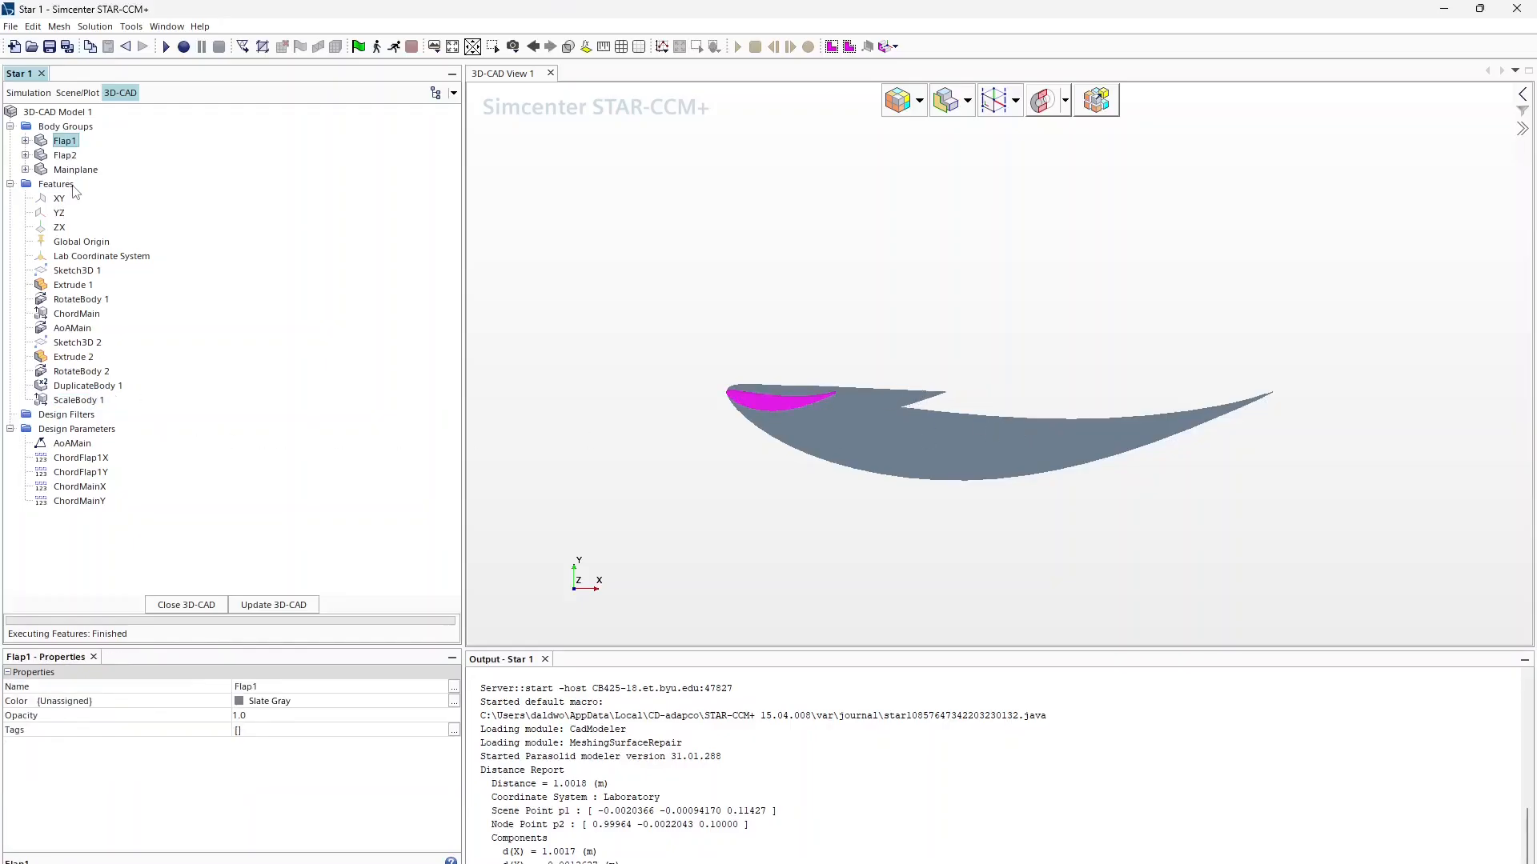
pyautogui.click(71, 169)
pyautogui.click(65, 155)
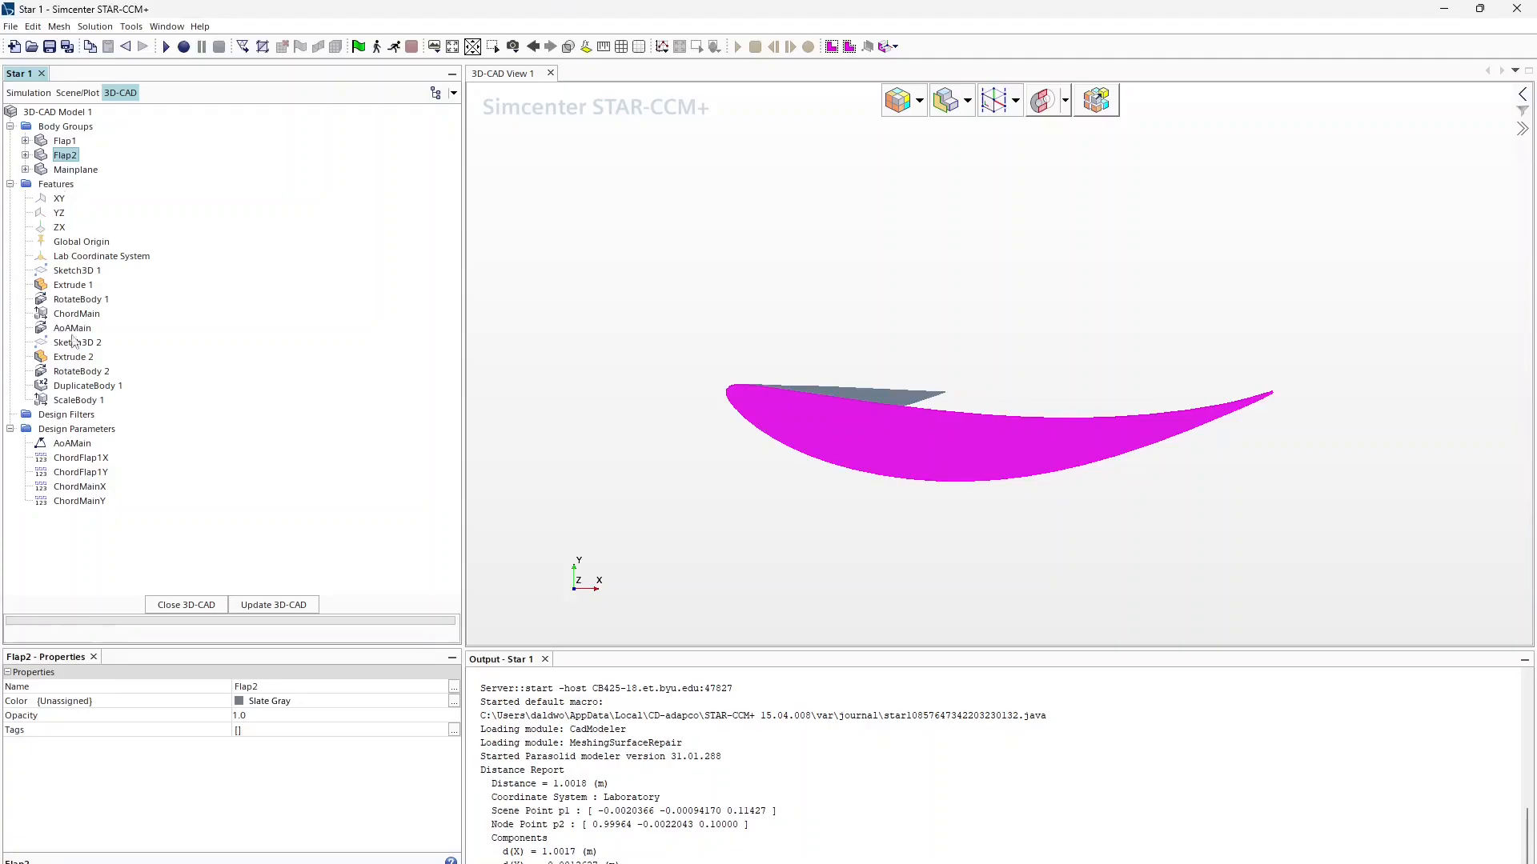
# Step: Rename the ScaleBody 1 feature to ChordFlap1
pyautogui.click(75, 400)
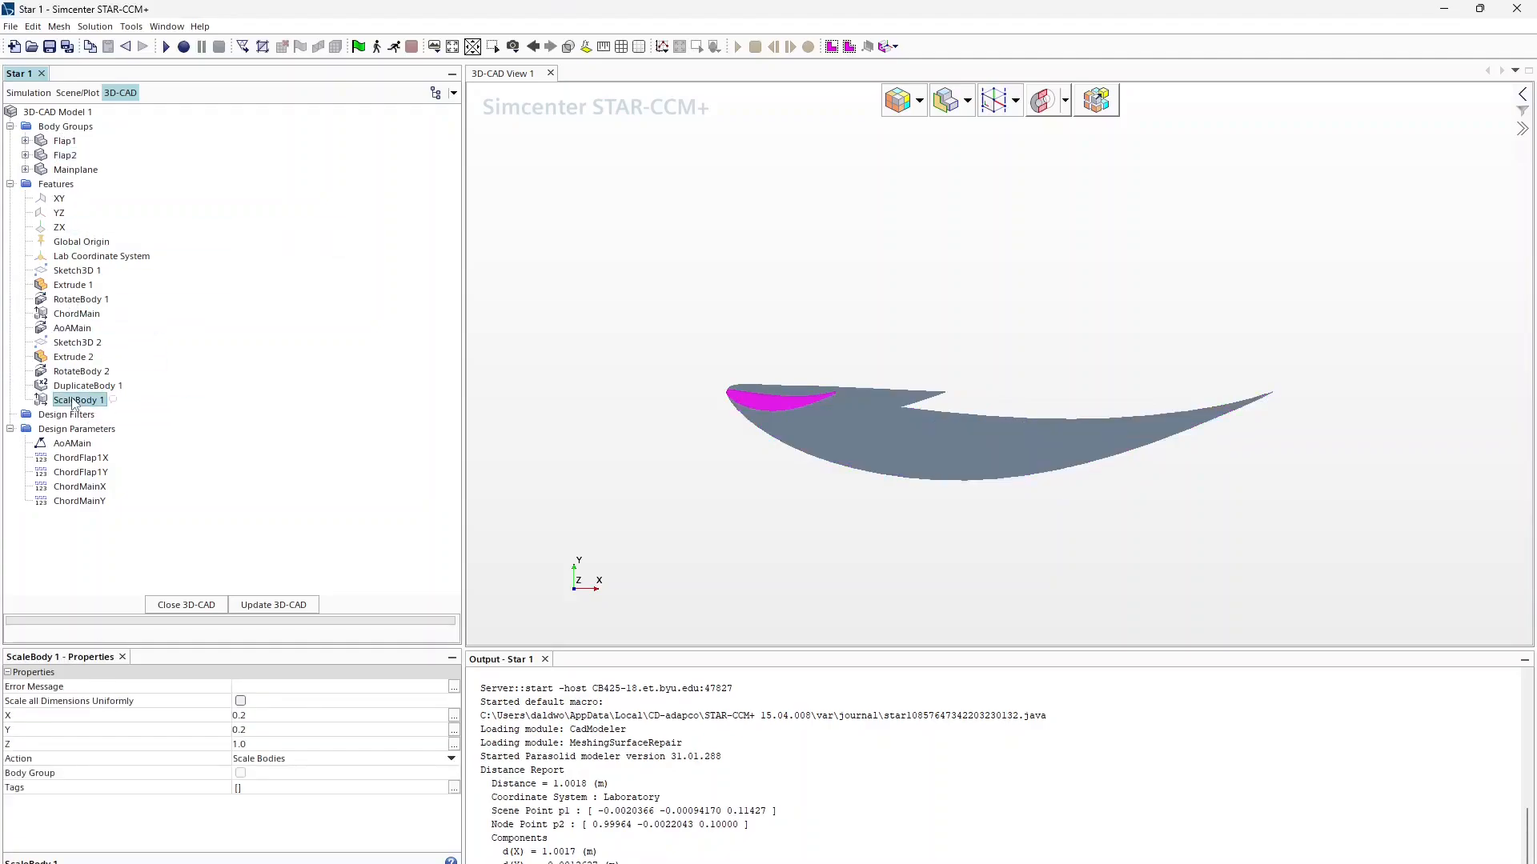
pyautogui.click(75, 400)
pyautogui.write('c')
pyautogui.press('Return')
# Step: Set up a 15° rotation of Flap1 about the Z axis
pyautogui.rightClick(65, 142)
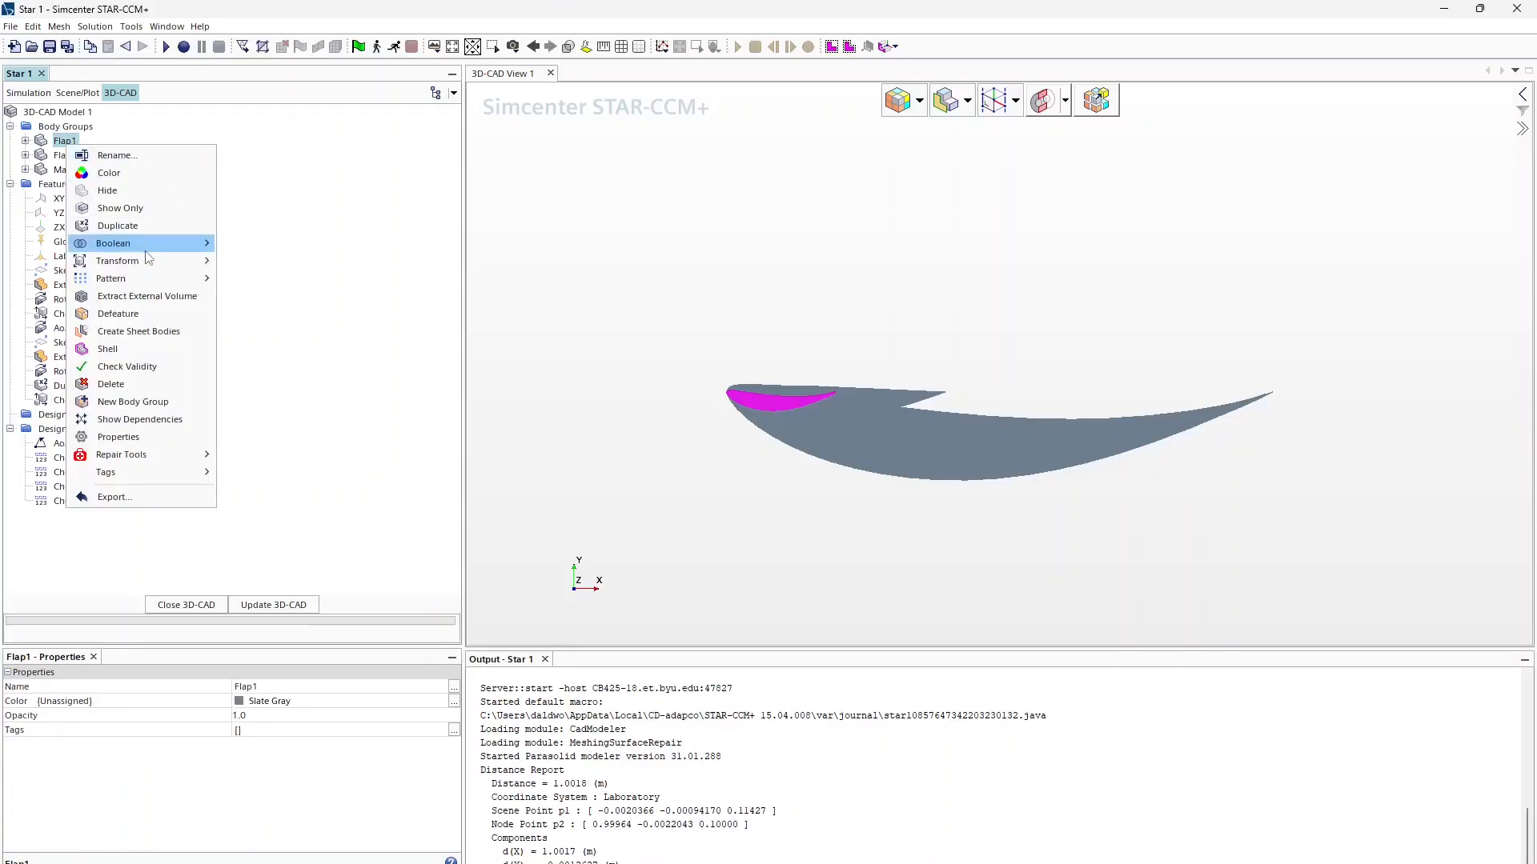
pyautogui.moveTo(160, 261)
pyautogui.click(253, 297)
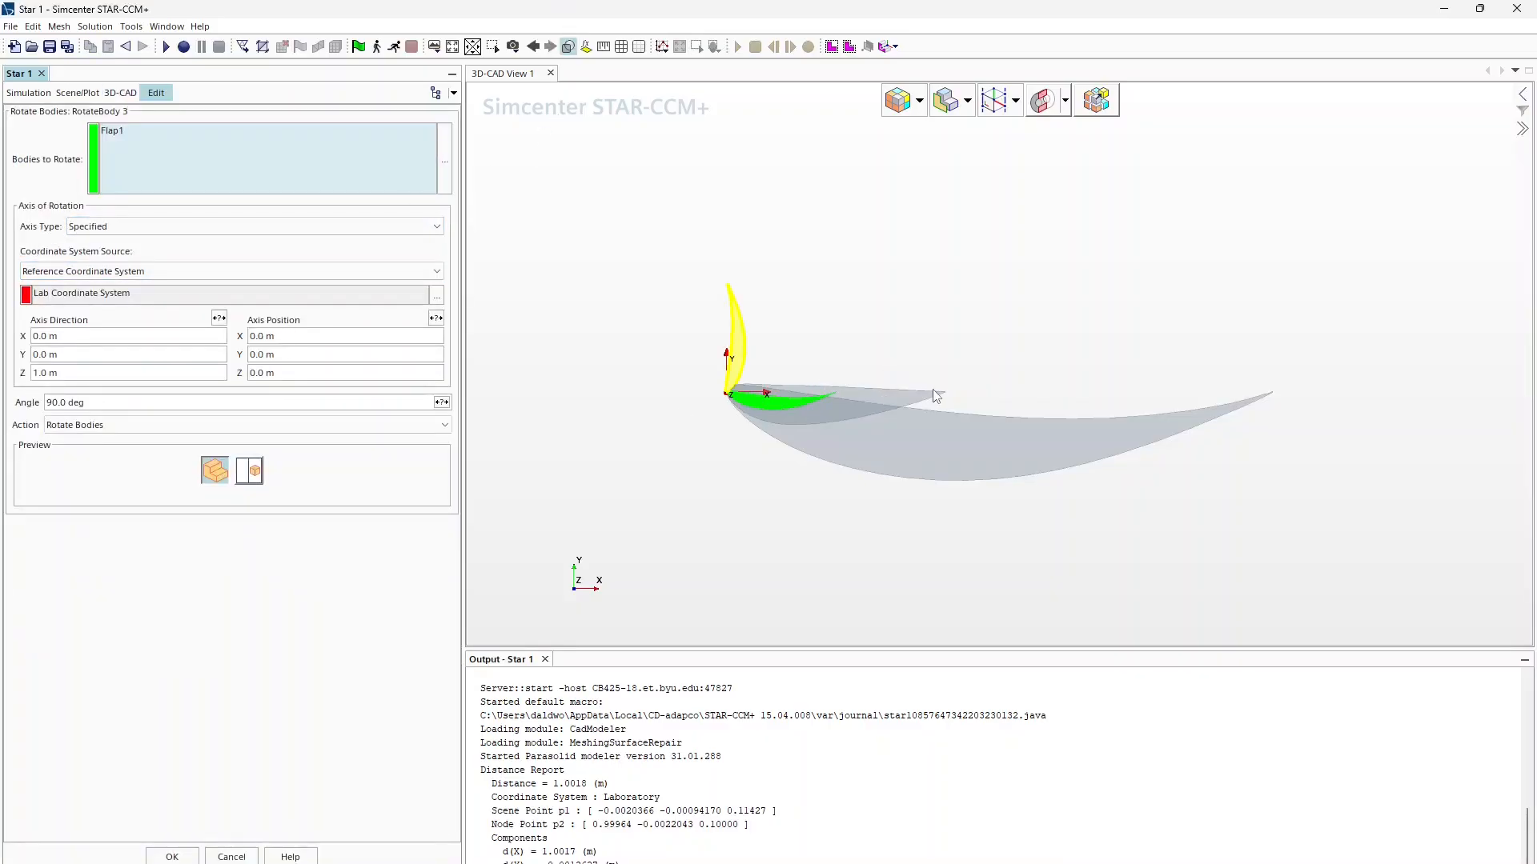
pyautogui.click(157, 401)
pyautogui.write('15')
pyautogui.press('Return')
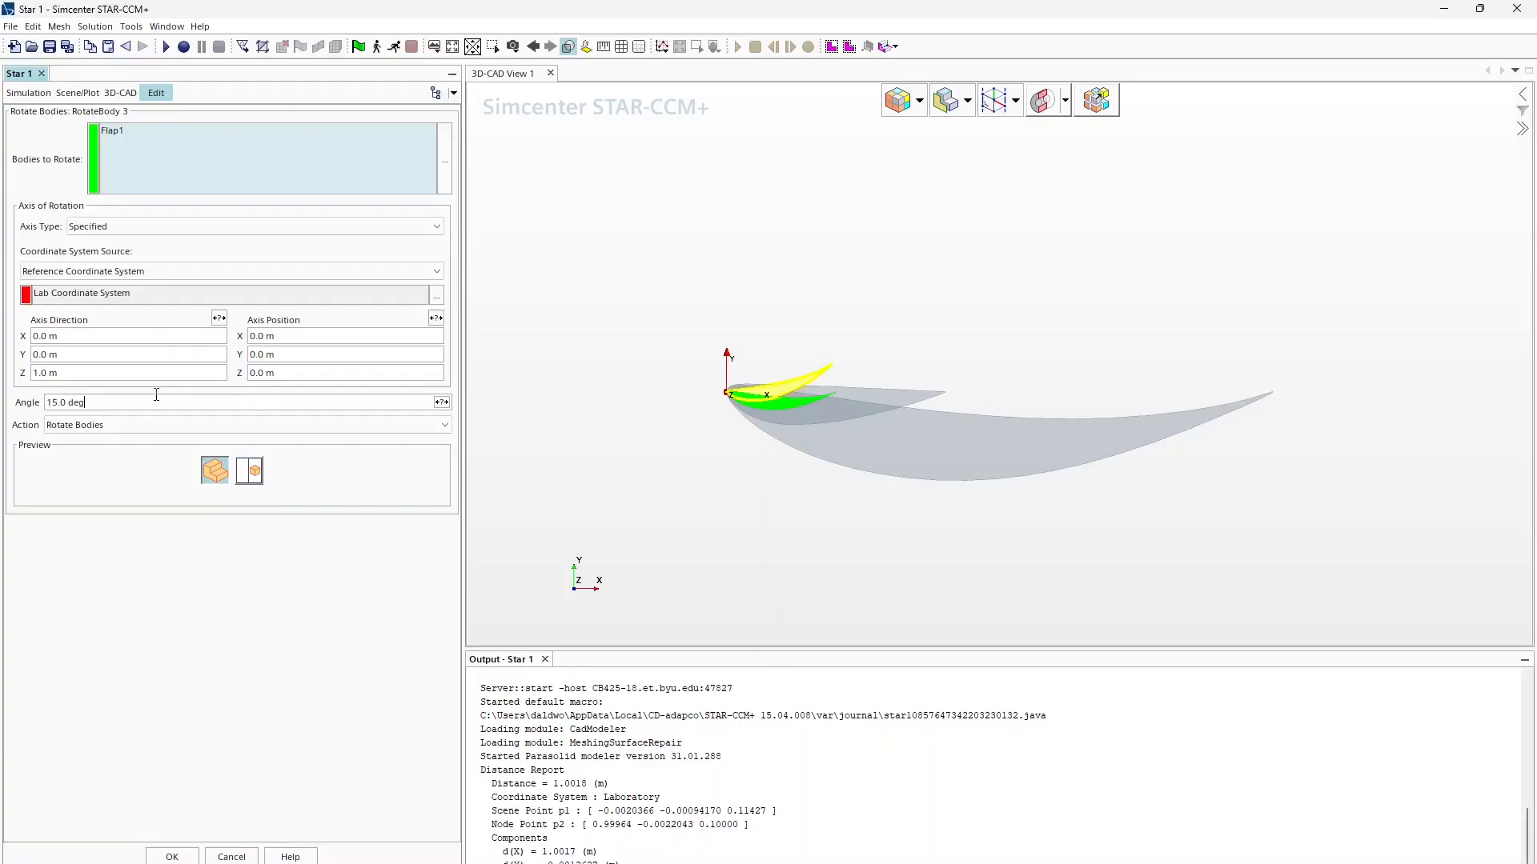
# Step: Expose the rotation angle as the AoAFlap1 design parameter and apply the rotation
pyautogui.click(441, 402)
pyautogui.click(402, 385)
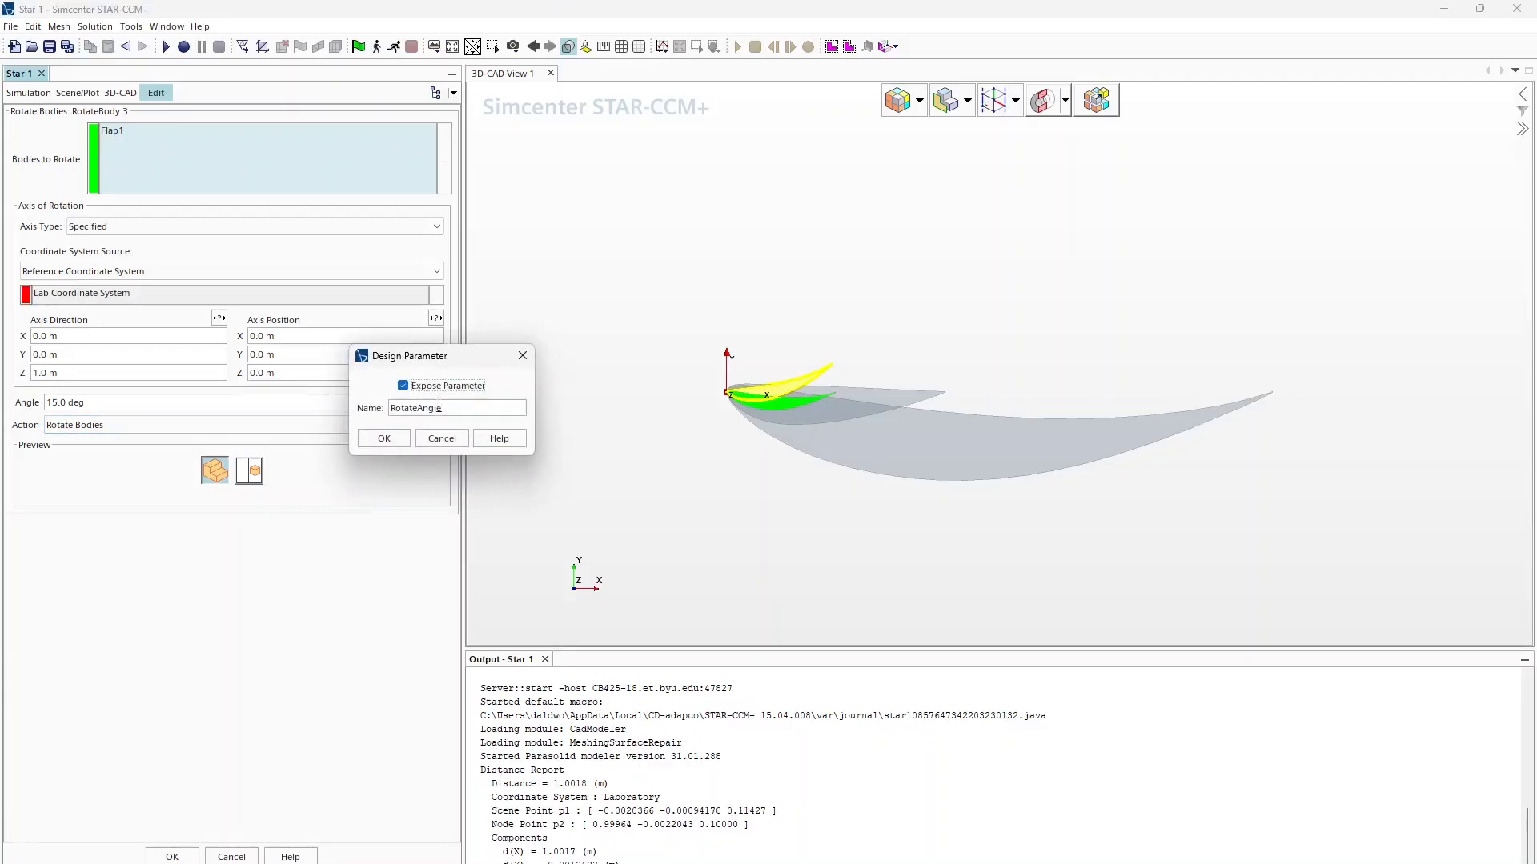
pyautogui.write('AoAFlap1')
pyautogui.click(384, 438)
pyautogui.click(172, 856)
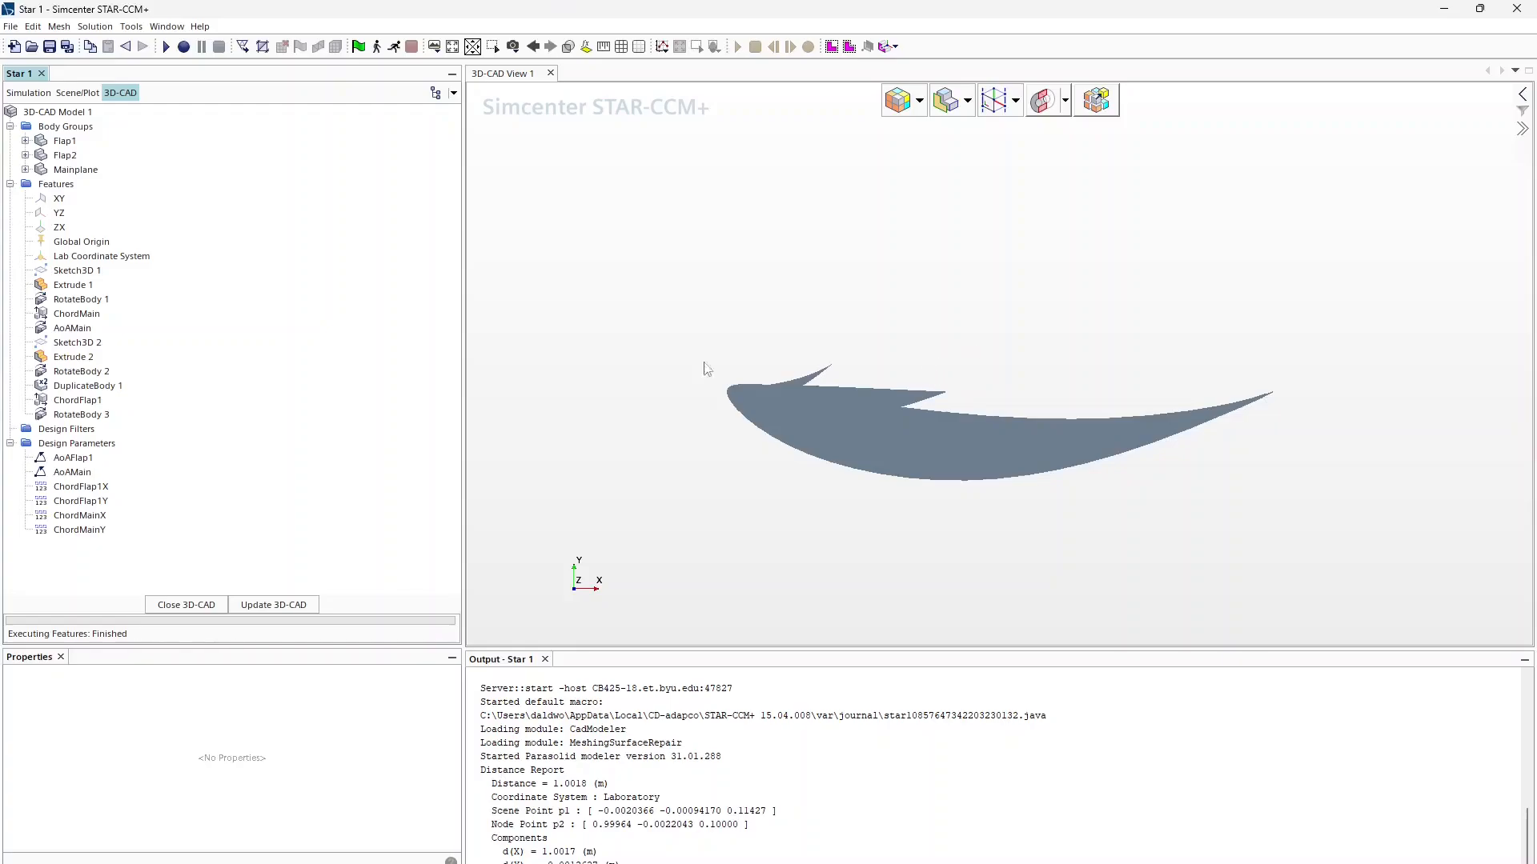
# Step: Start translating Flap1, first entering 0.38 m in X and 0.05 m in Y
pyautogui.click(66, 141)
pyautogui.rightClick(66, 141)
pyautogui.moveTo(177, 250)
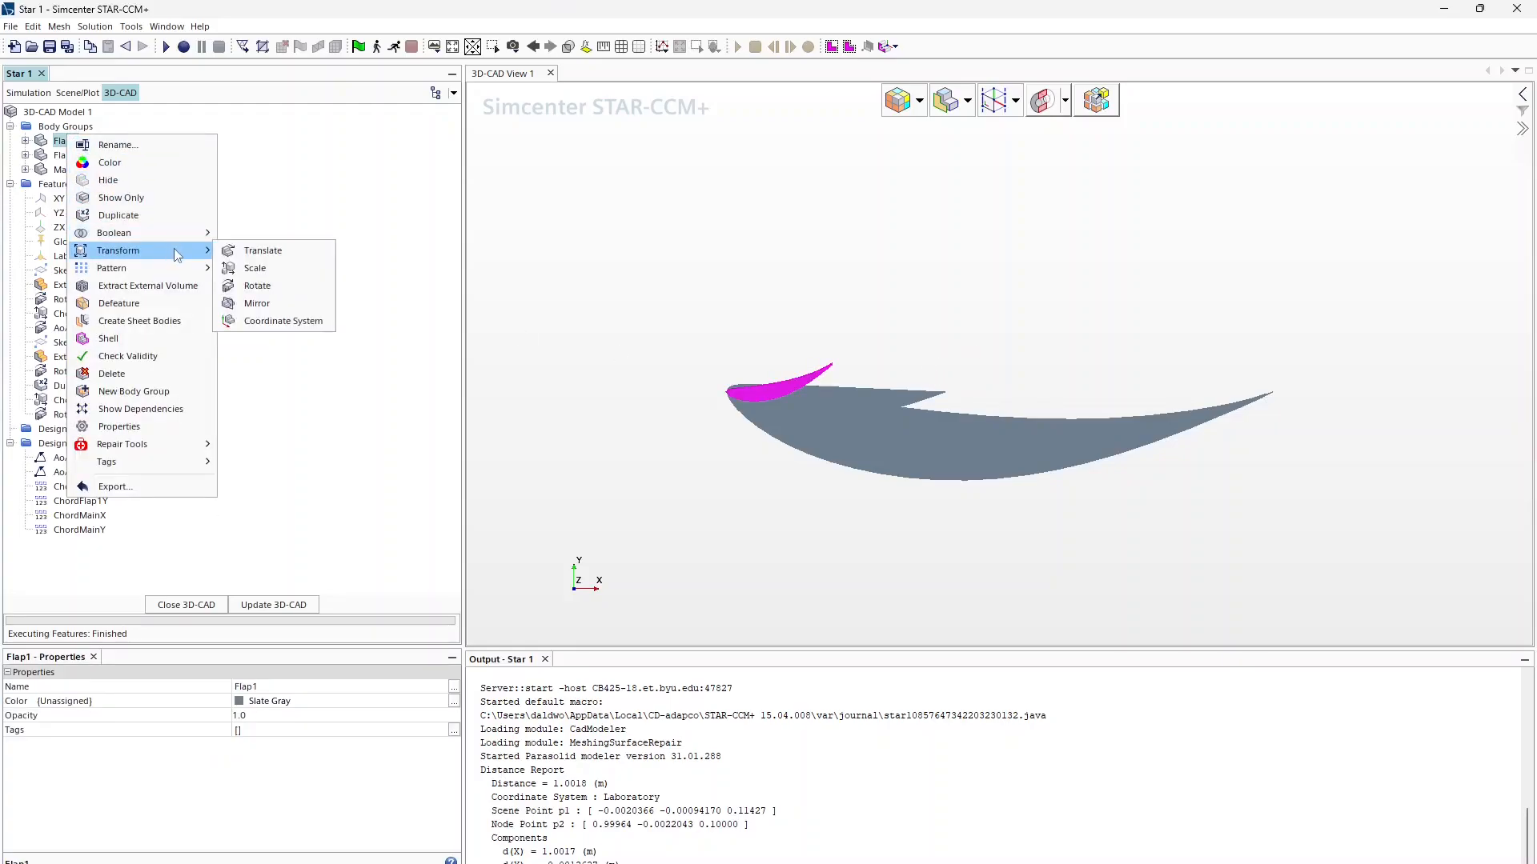
pyautogui.click(284, 253)
pyautogui.click(205, 329)
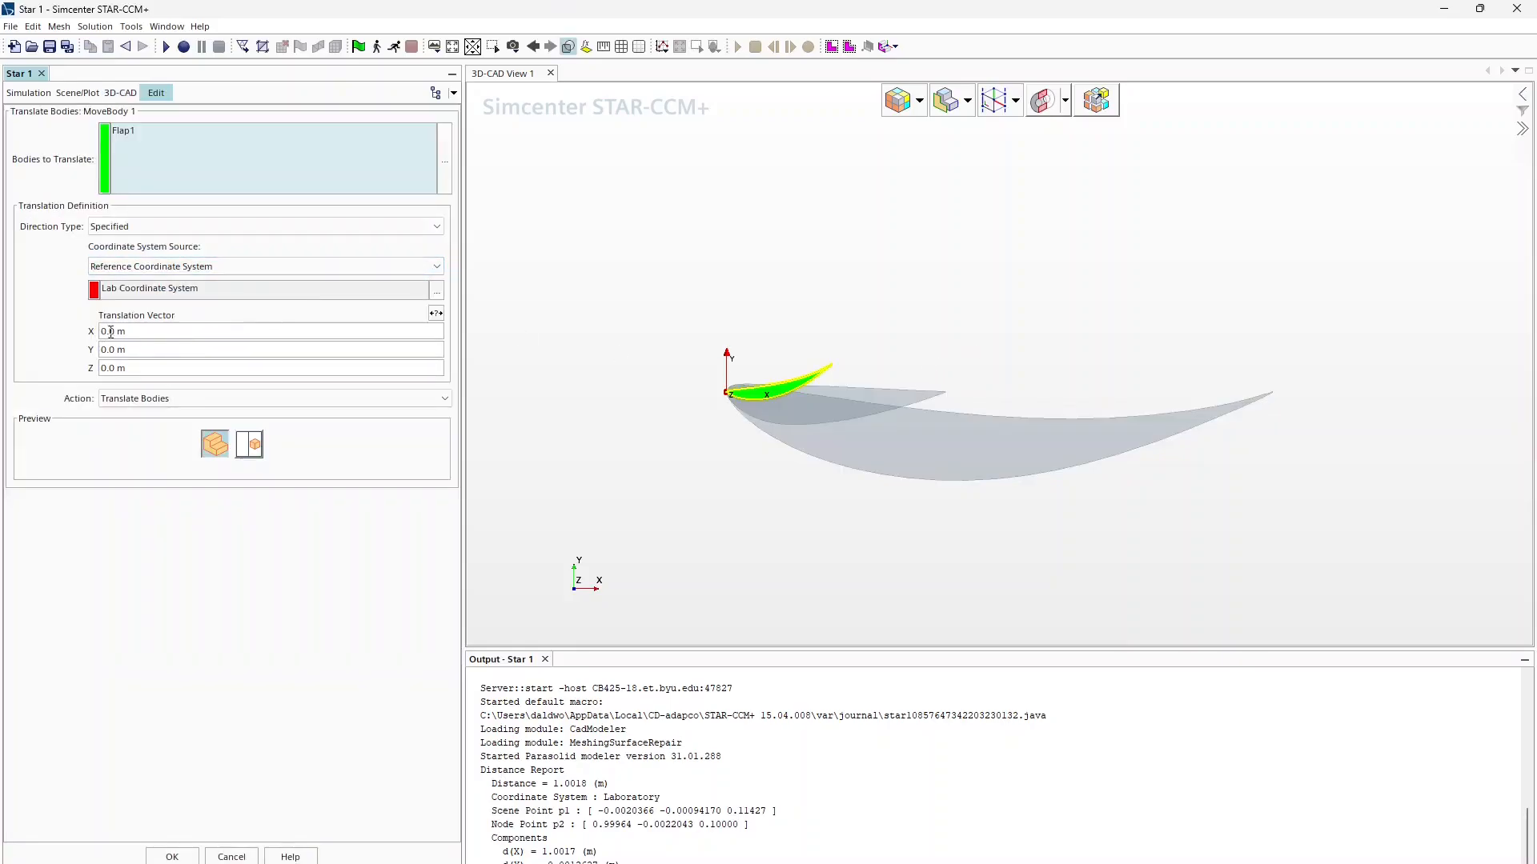
pyautogui.tripleClick(133, 330)
pyautogui.write('380')
pyautogui.press('BackSpace')
pyautogui.press('BackSpace')
pyautogui.press('BackSpace')
pyautogui.write('0.38')
pyautogui.press('Return')
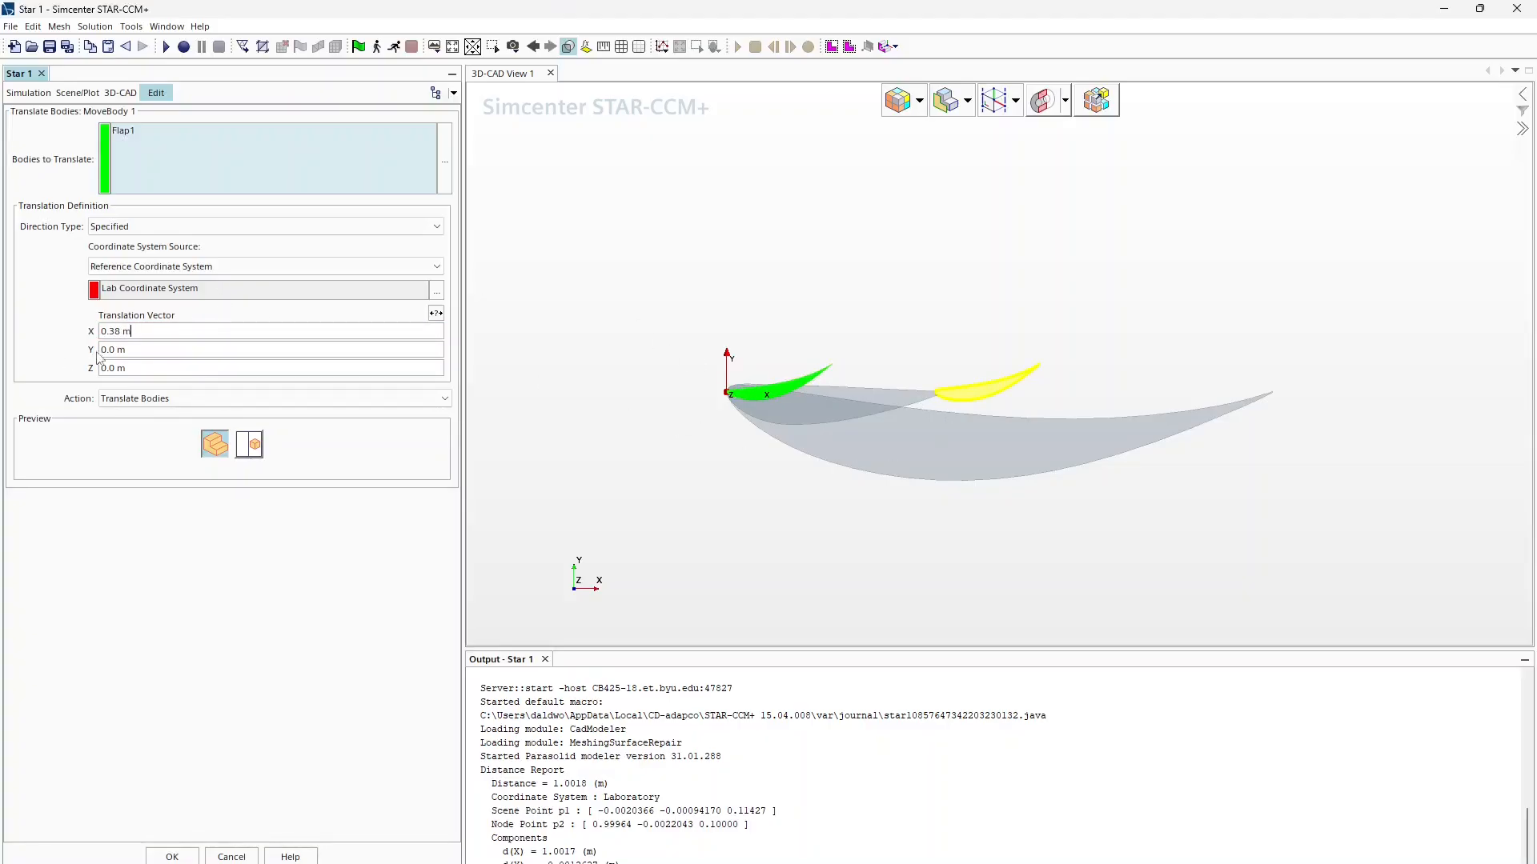
pyautogui.tripleClick(133, 349)
pyautogui.write('0.05')
pyautogui.press('Return')
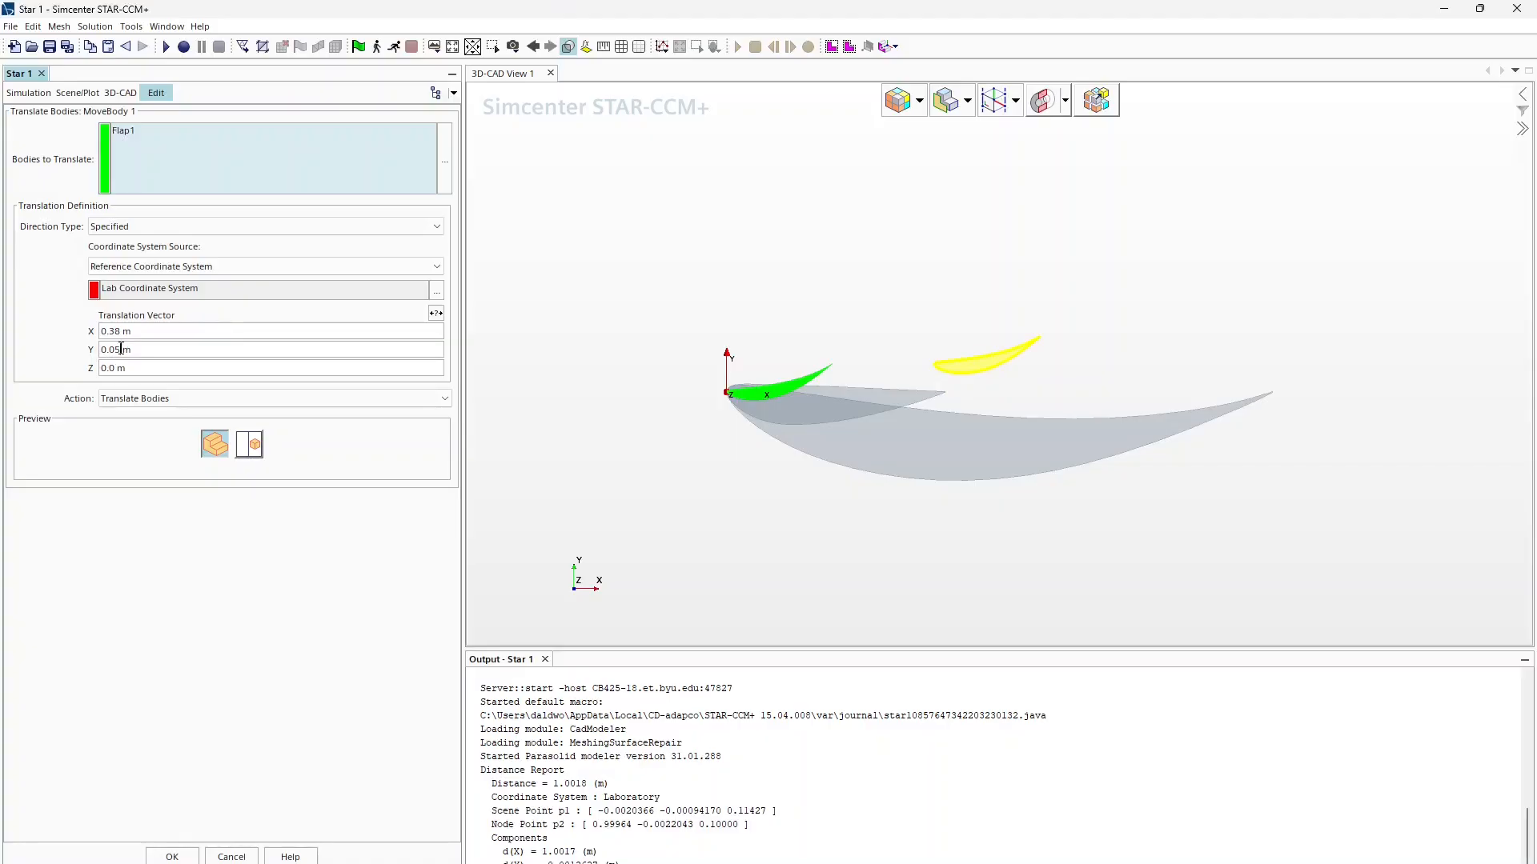
# Step: Correct the translation to 0.36 m in X and 0.04 m in Y
pyautogui.write('4')
pyautogui.write('3')
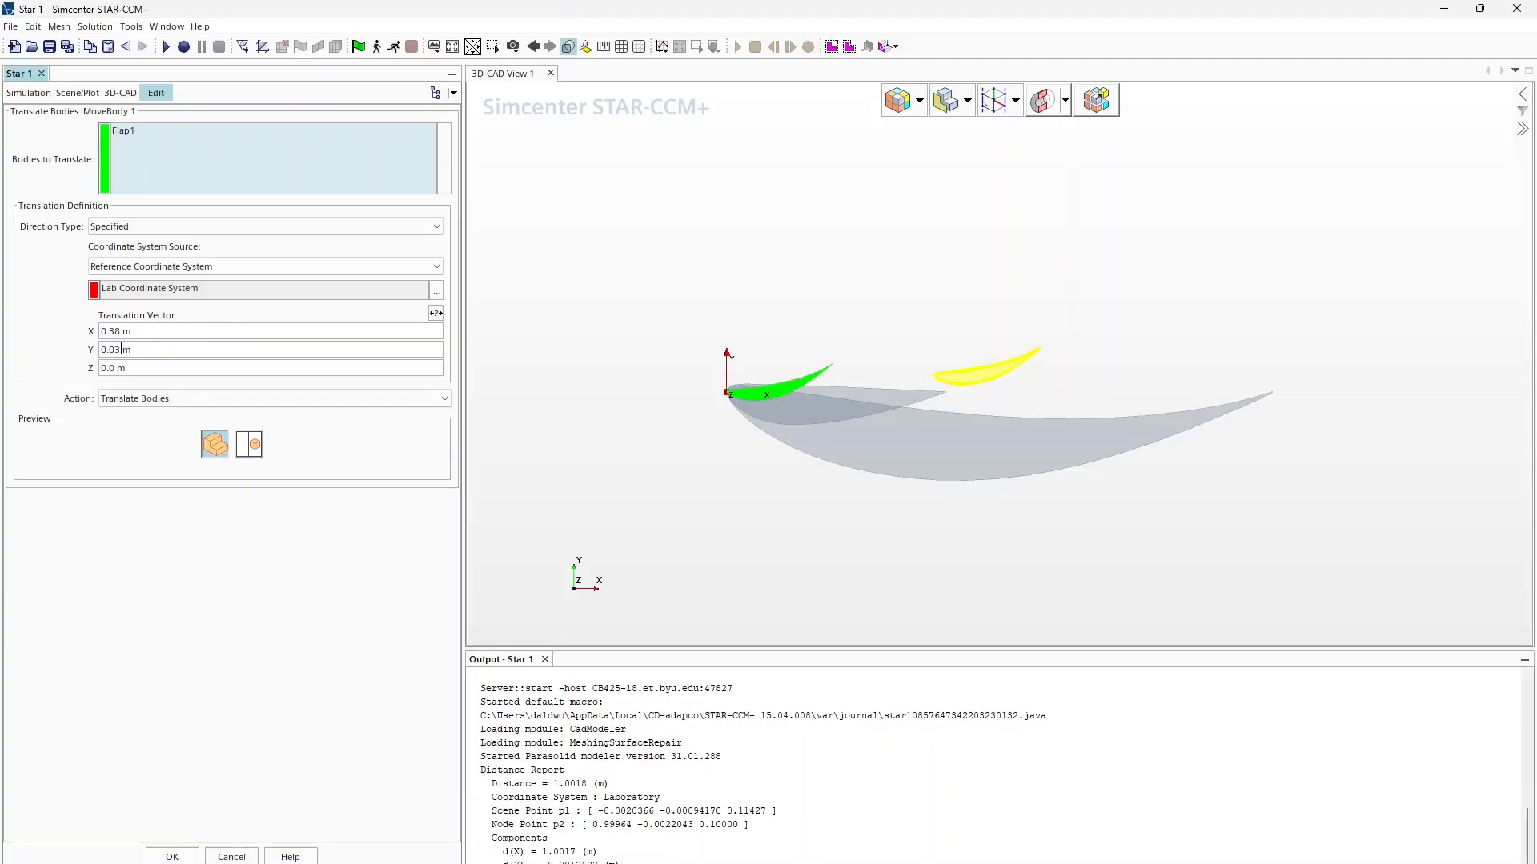
pyautogui.doubleClick(122, 331)
pyautogui.click(120, 349)
pyautogui.click(164, 350)
pyautogui.press('BackSpace')
pyautogui.write('4')
pyautogui.press('Return')
pyautogui.click(124, 331)
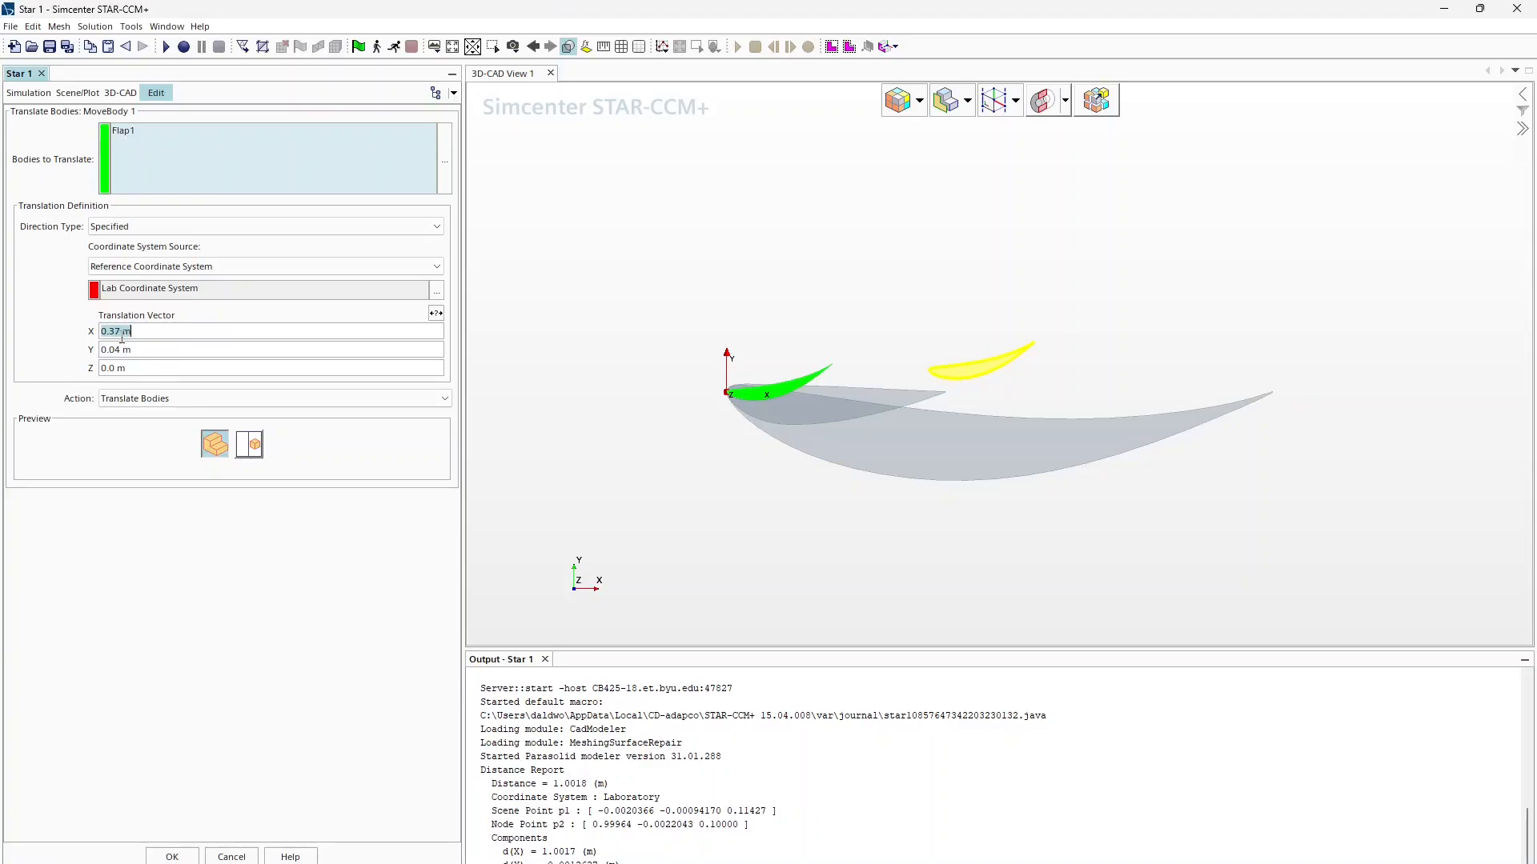
pyautogui.click(125, 330)
pyautogui.press('BackSpace')
pyautogui.write('6')
pyautogui.press('Return')
# Step: Expose the translation vector as TranslationFlap1 and apply the move
pyautogui.click(436, 313)
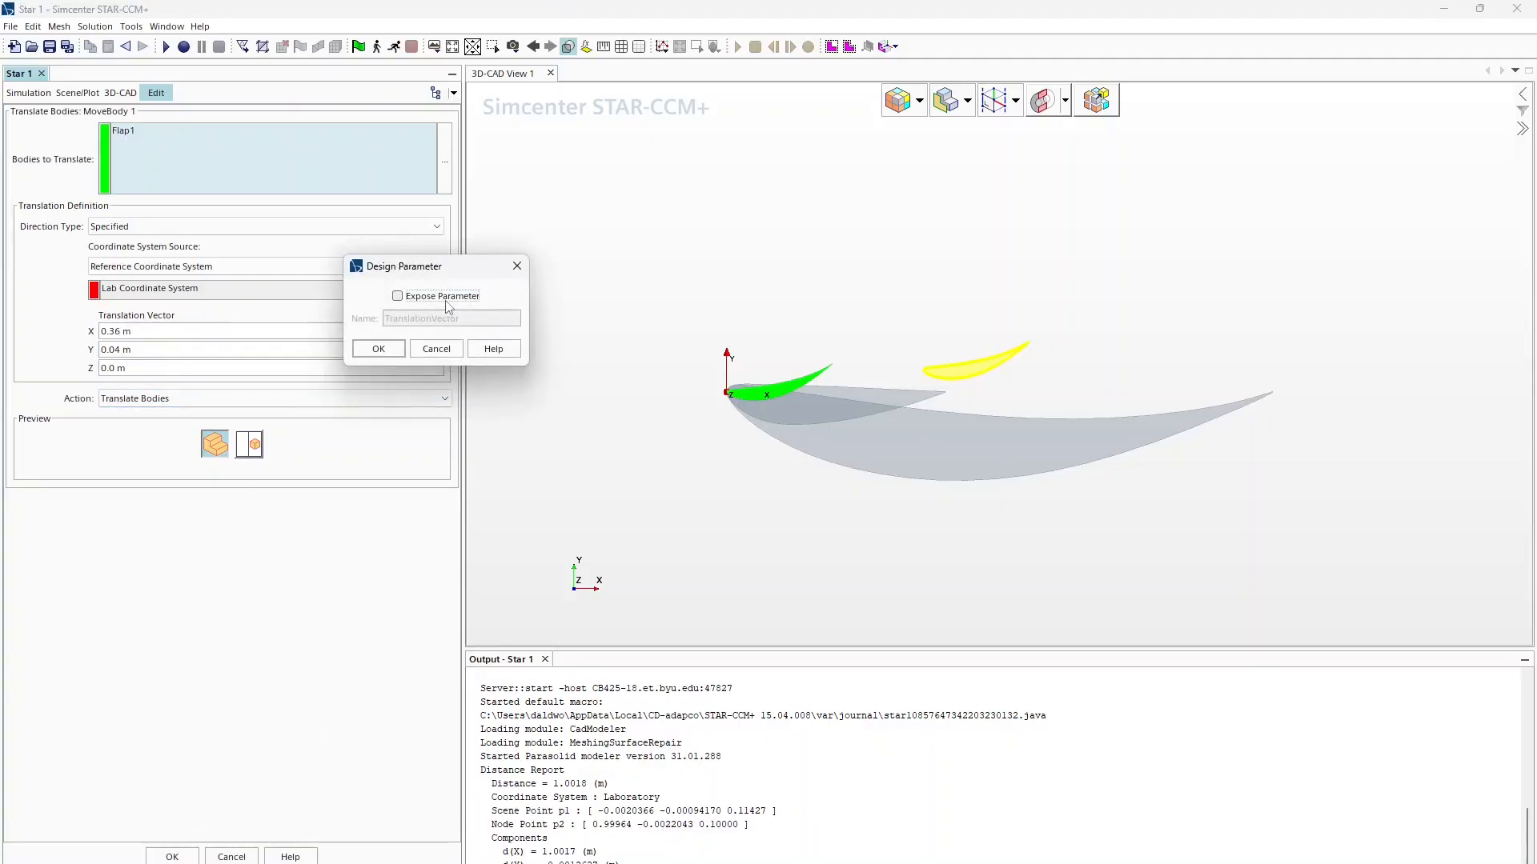
pyautogui.click(442, 297)
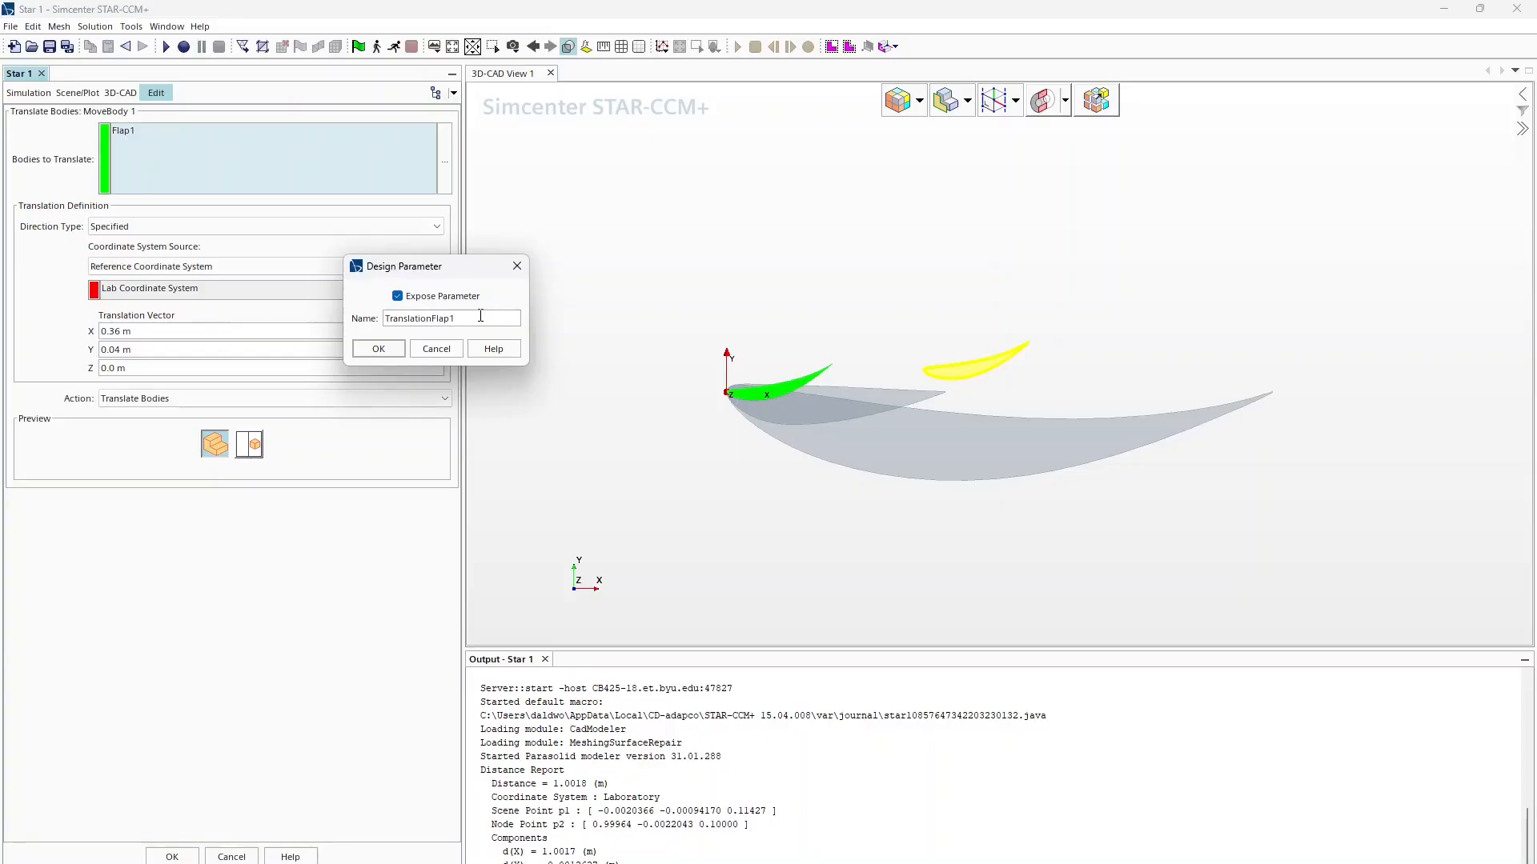
pyautogui.click(379, 348)
pyautogui.click(181, 857)
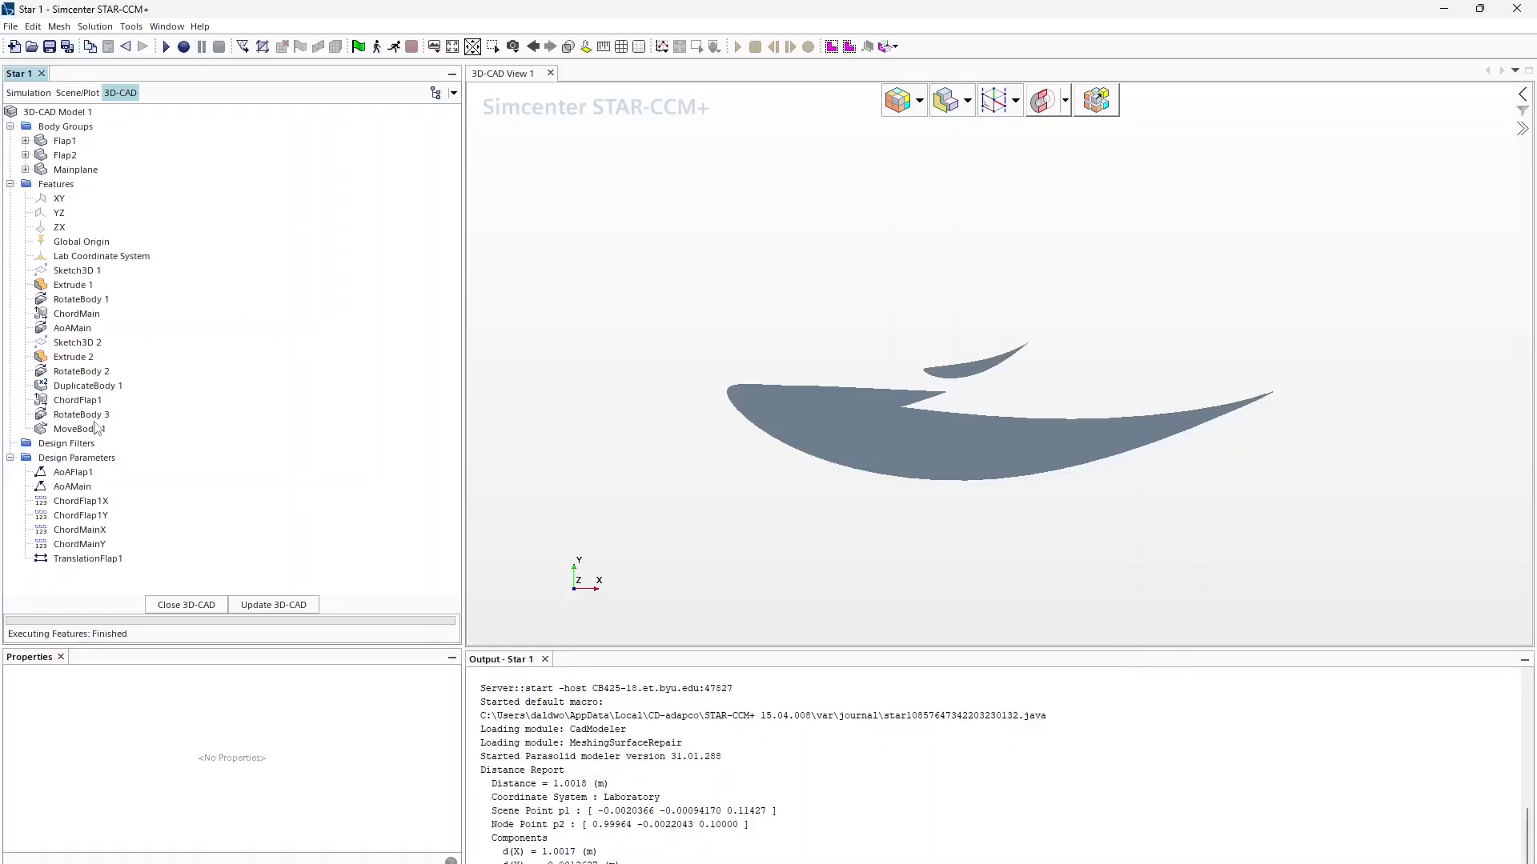
# Step: Start scaling Flap2, entering 0.18 for the X and Y scale factors
pyautogui.click(64, 156)
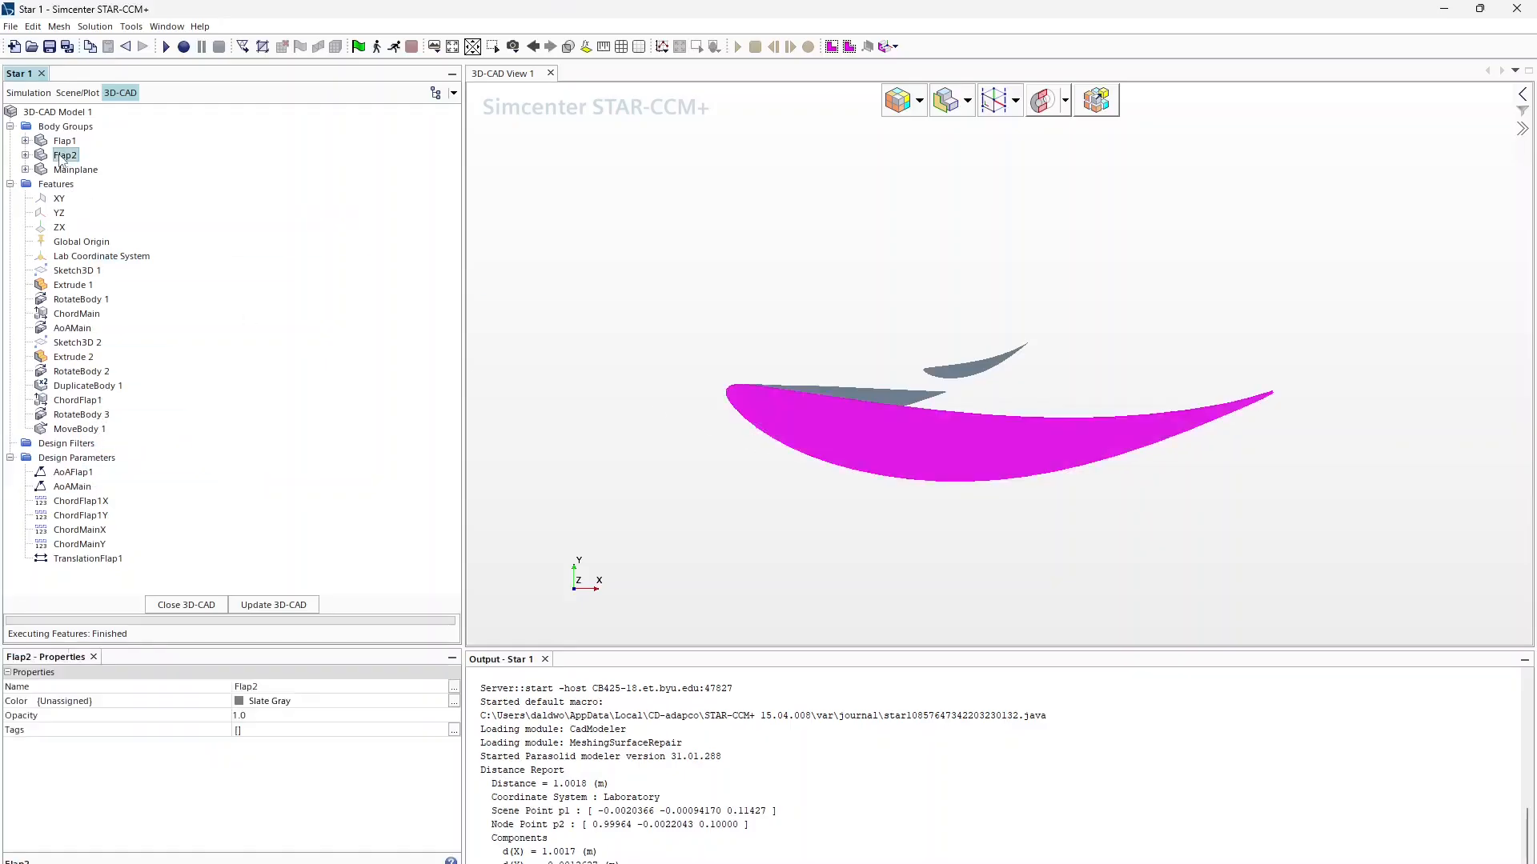
pyautogui.rightClick(63, 157)
pyautogui.moveTo(116, 271)
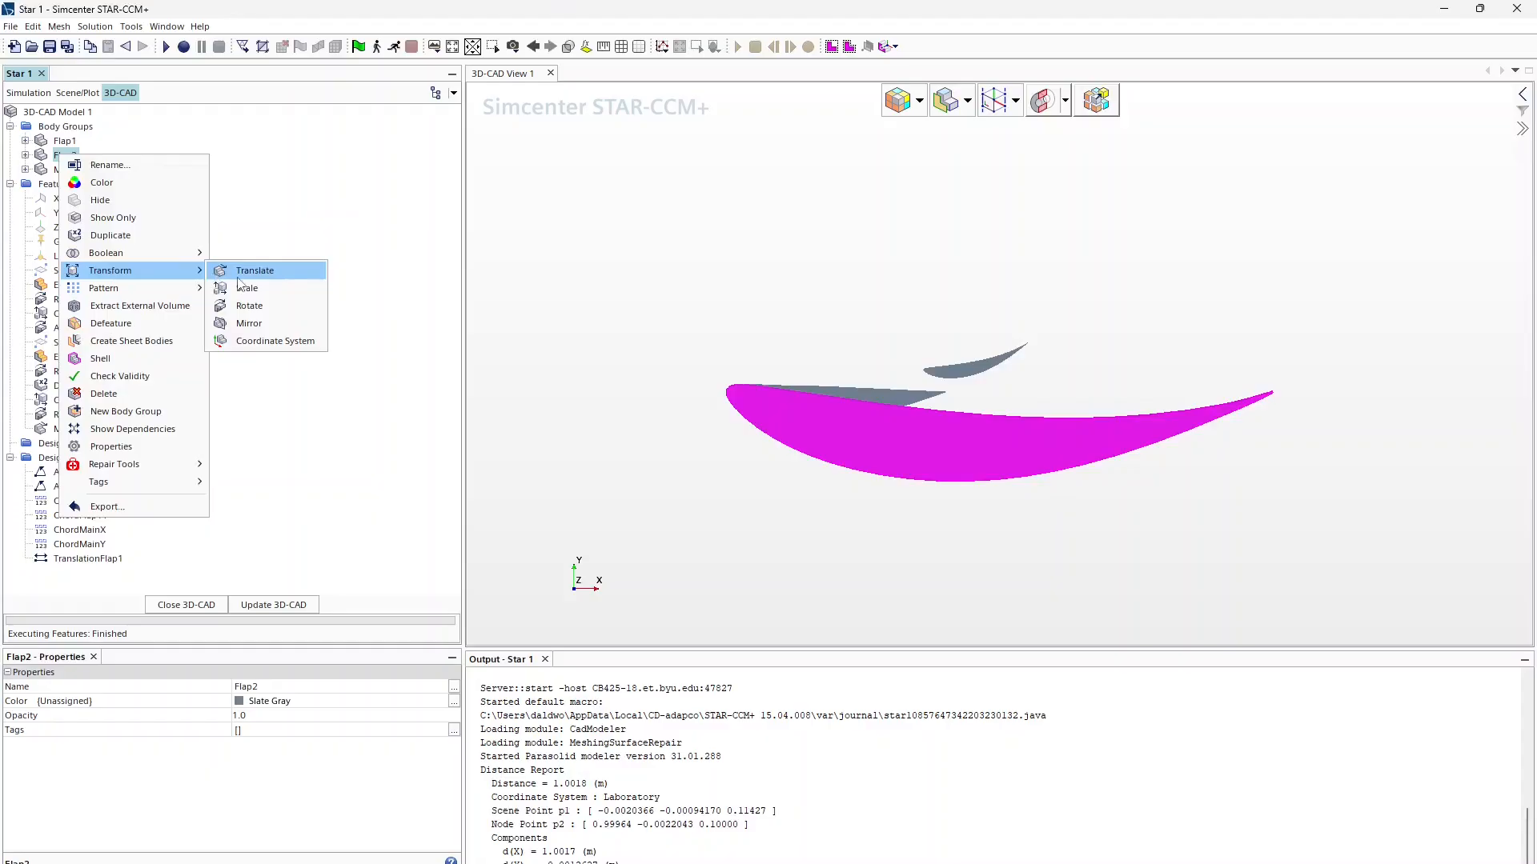
pyautogui.click(241, 287)
pyautogui.doubleClick(126, 248)
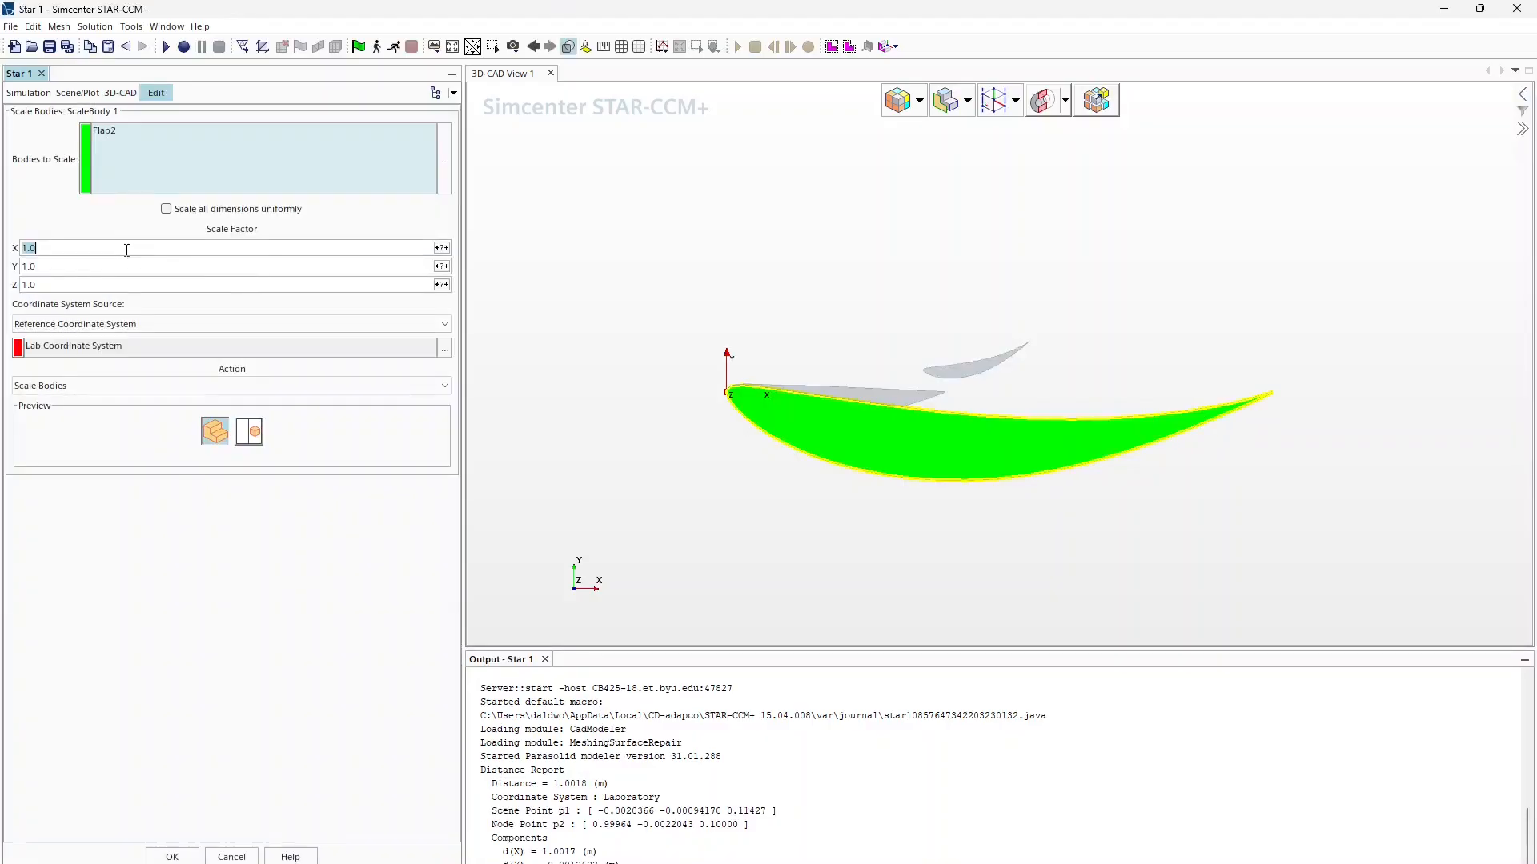
pyautogui.write('0.18')
pyautogui.doubleClick(373, 267)
pyautogui.write('0')
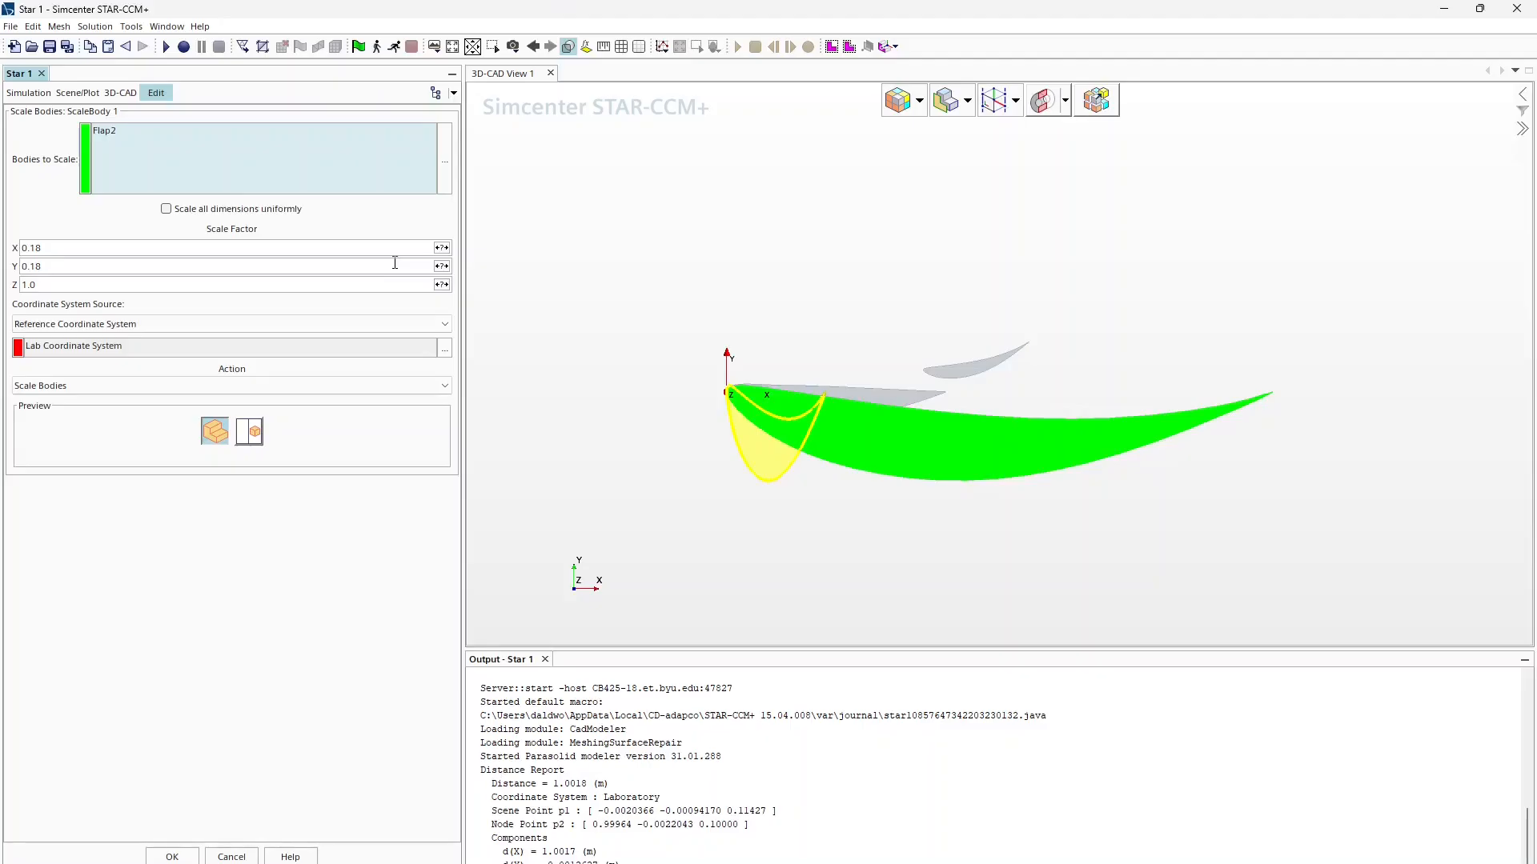
# Step: Expose the X scale factor as the ChordFlap2X parameter
pyautogui.click(441, 247)
pyautogui.click(448, 231)
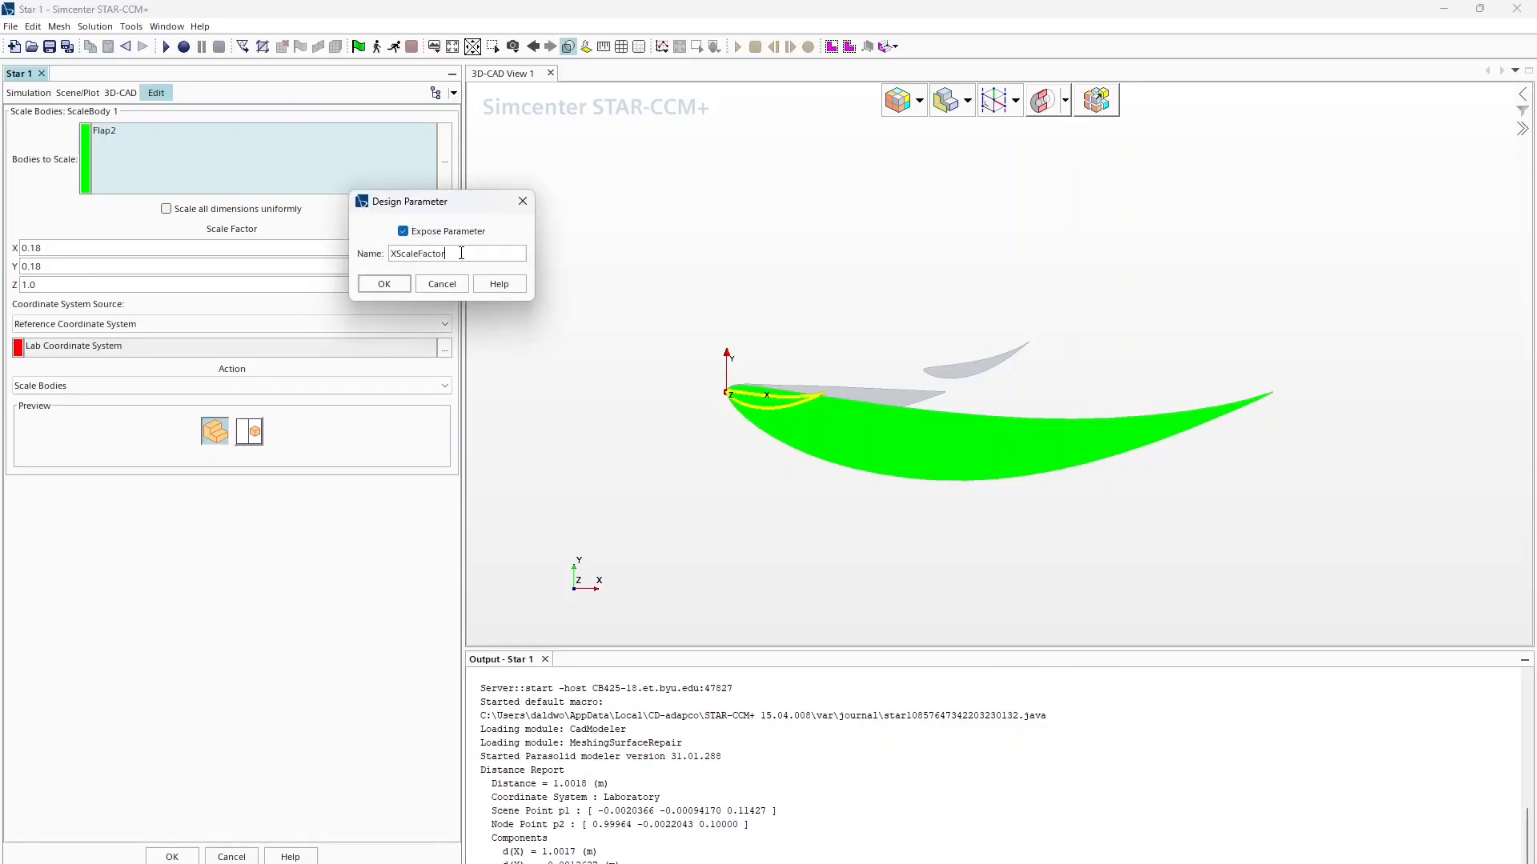
pyautogui.doubleClick(431, 254)
pyautogui.write('ChordFlap1X')
pyautogui.click(384, 284)
# Step: Expose the Y scale factor as ChordFlap2Y and apply the scaling to Flap2
pyautogui.click(441, 266)
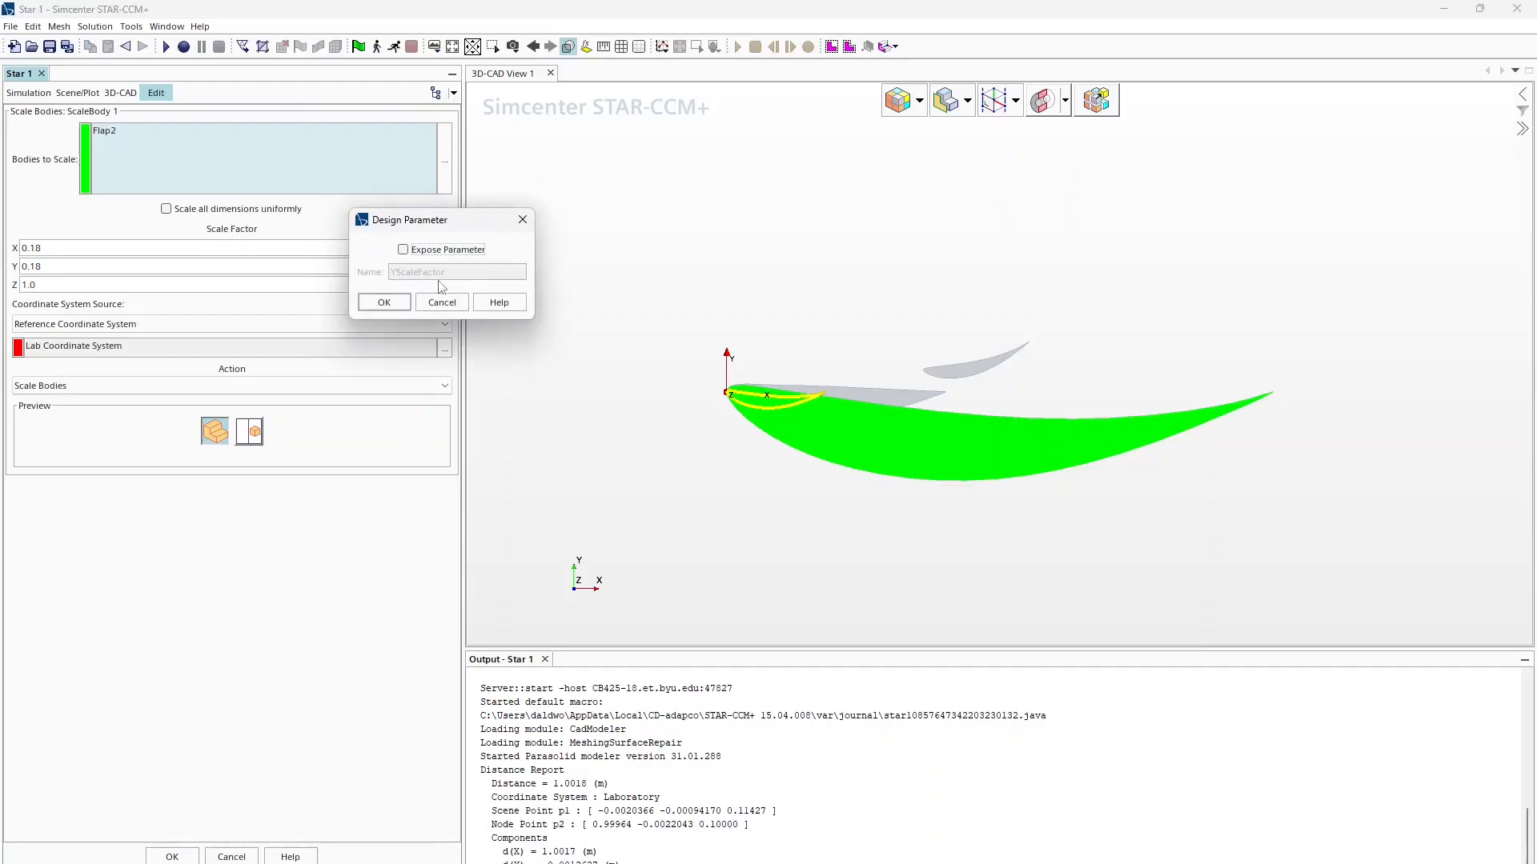
pyautogui.click(426, 249)
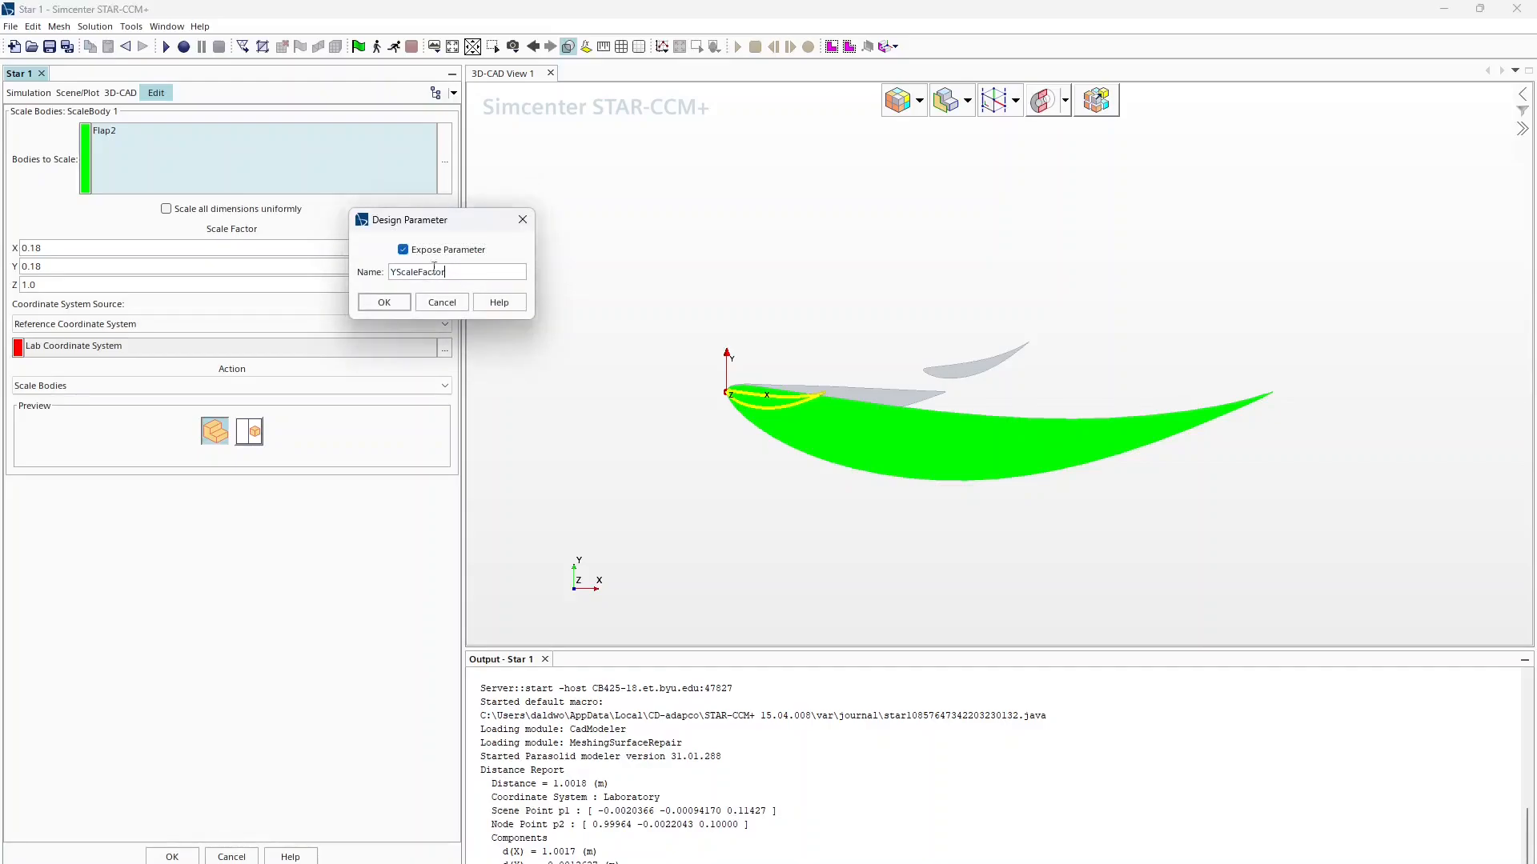
pyautogui.moveTo(450, 272); pyautogui.dragTo(364, 274)
pyautogui.write('ChordFlap1X')
pyautogui.click(384, 303)
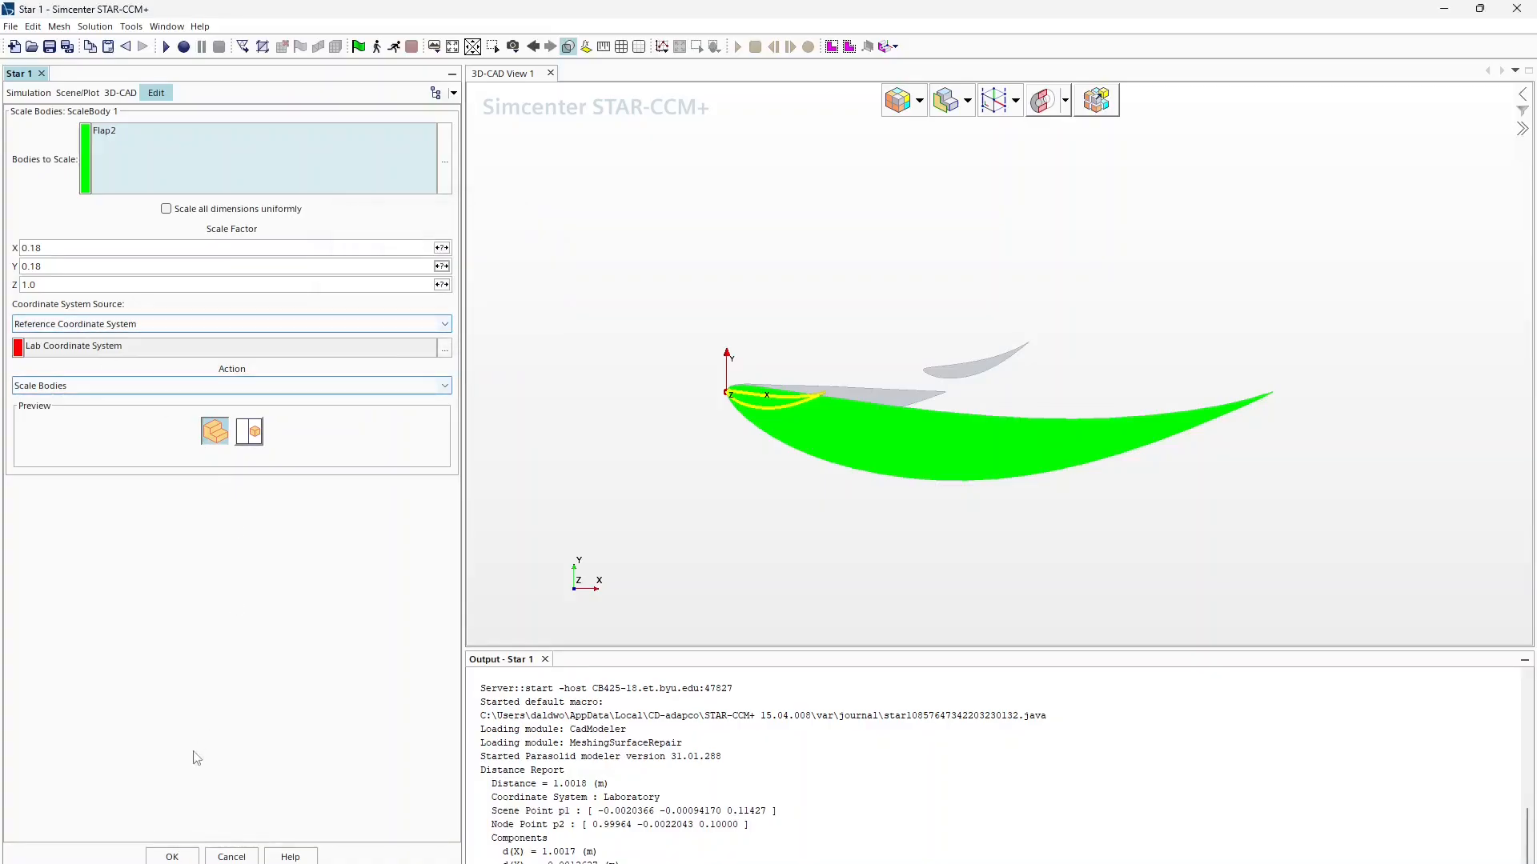
pyautogui.click(171, 855)
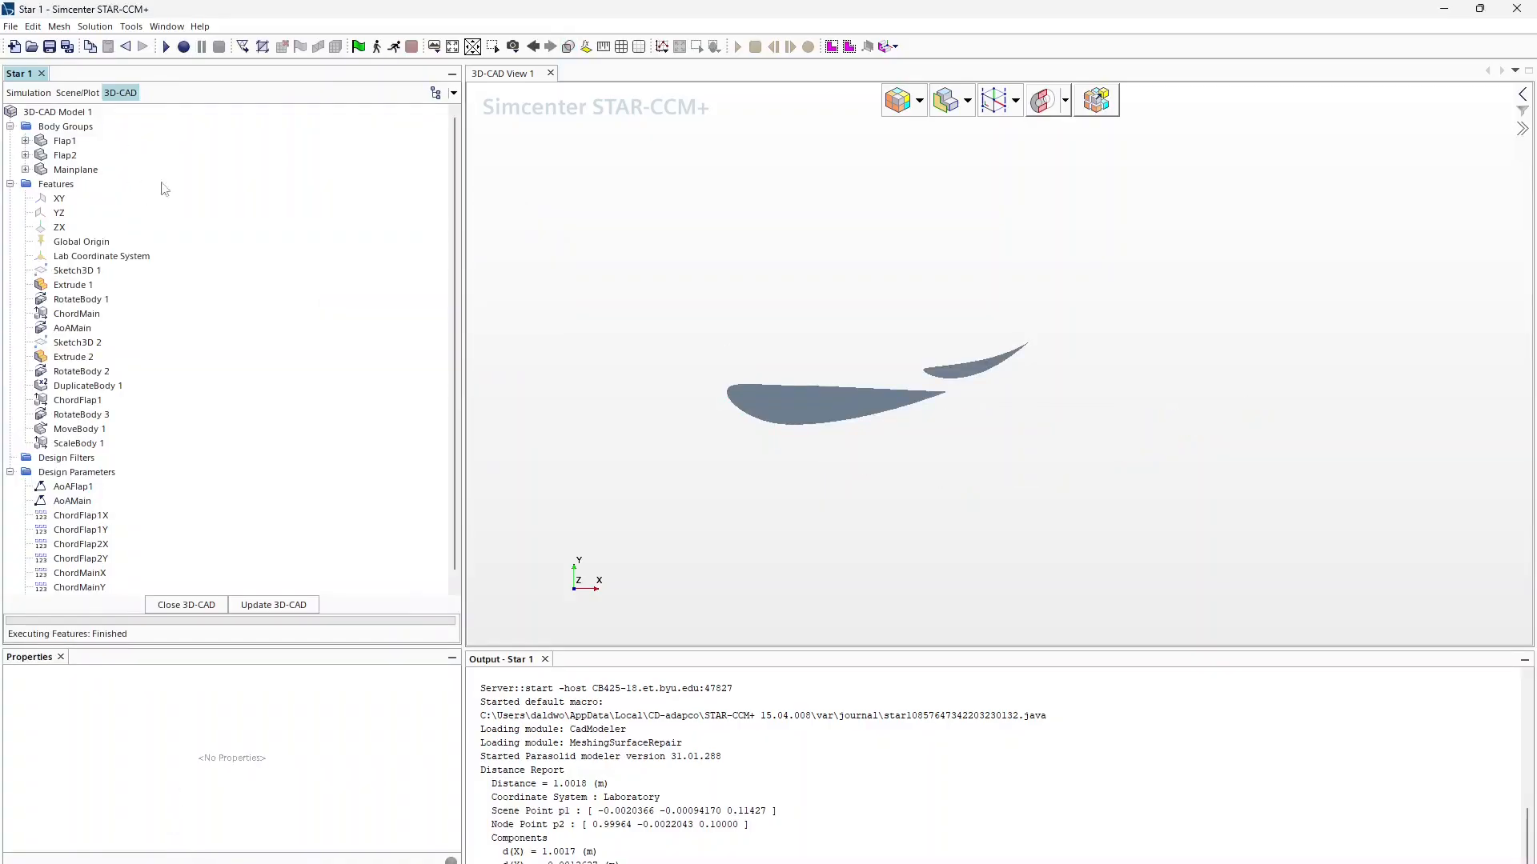
# Step: Start a rotation of the Flap2 body and set its angle to 40 degrees
pyautogui.click(65, 155)
pyautogui.rightClick(65, 155)
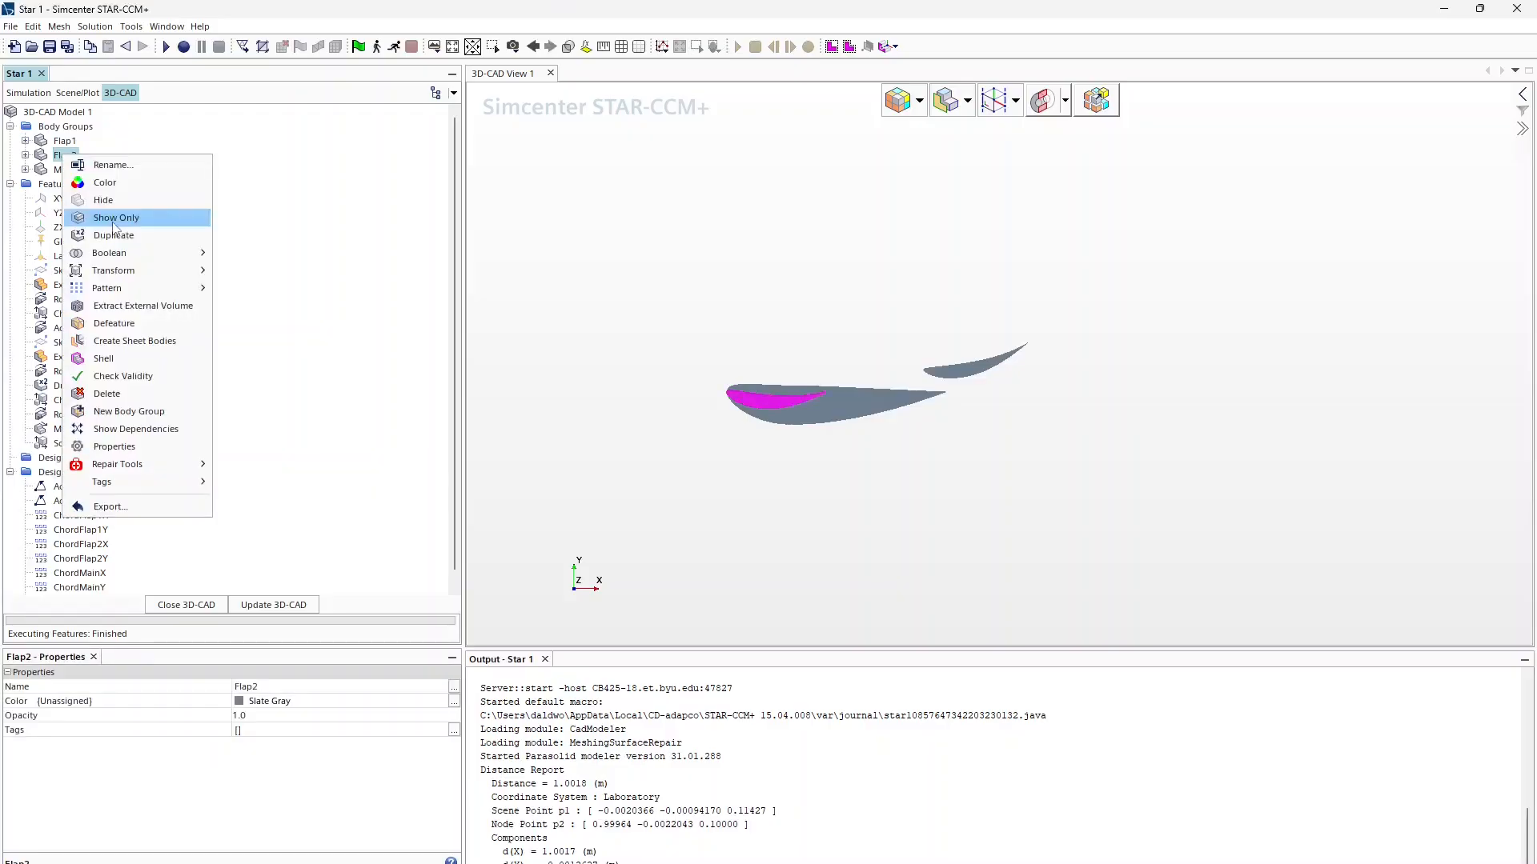
pyautogui.moveTo(160, 270)
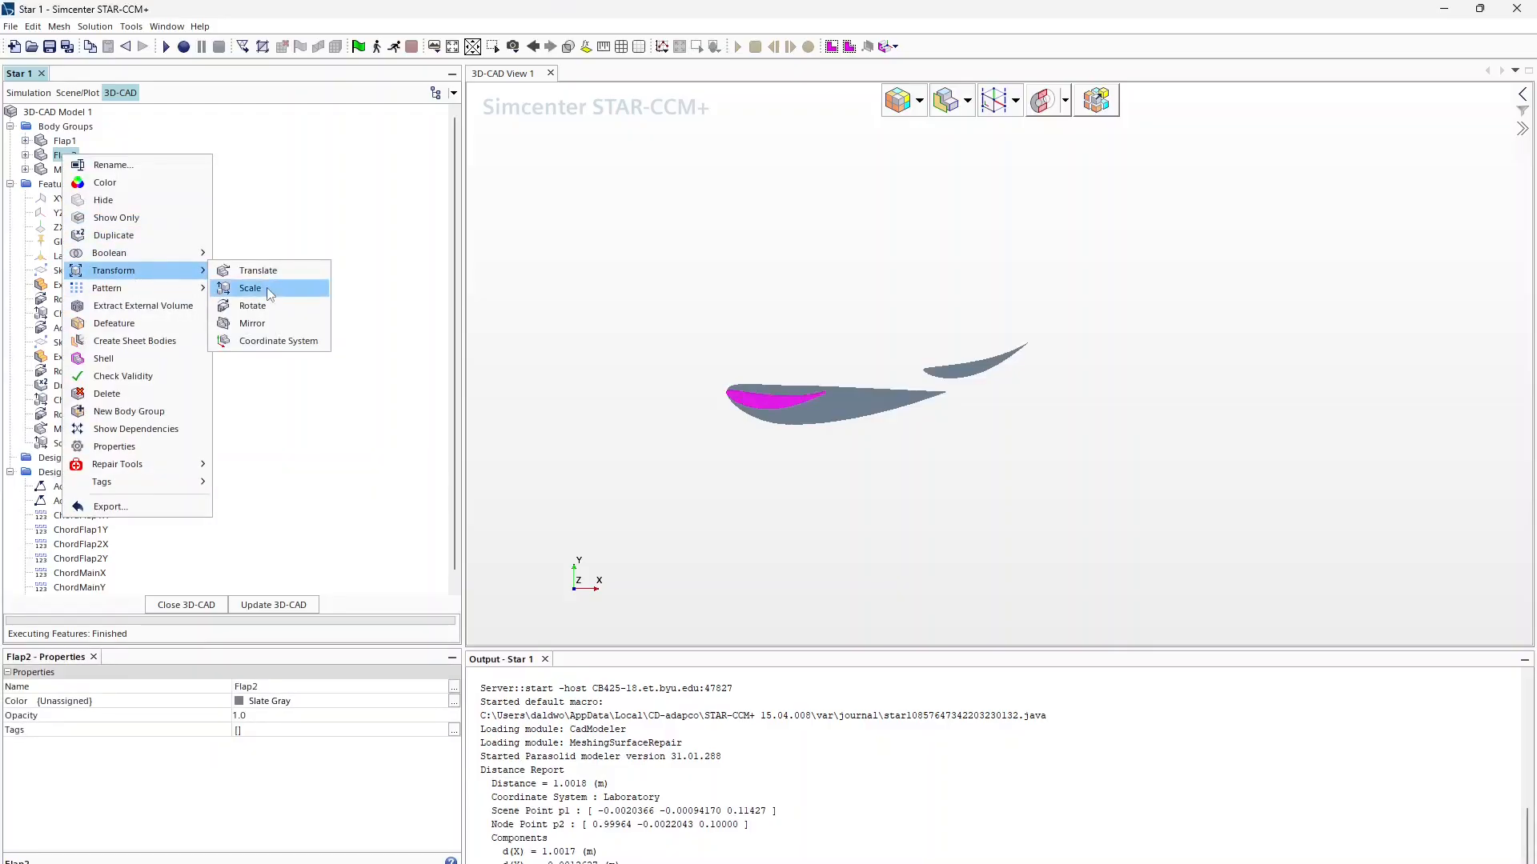
pyautogui.click(253, 306)
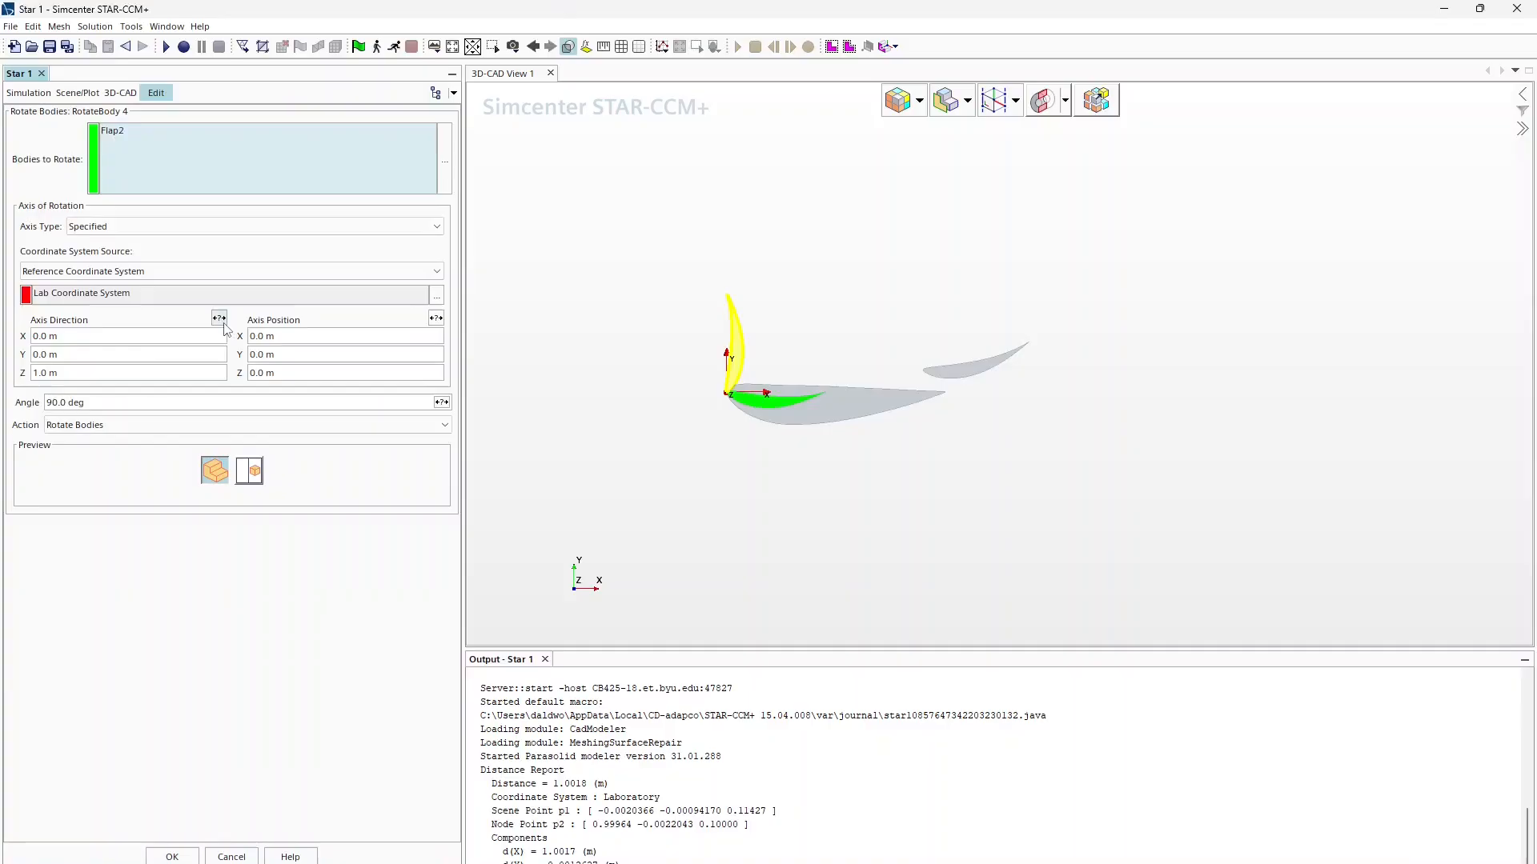
pyautogui.click(237, 401)
pyautogui.write('45')
pyautogui.press('Return')
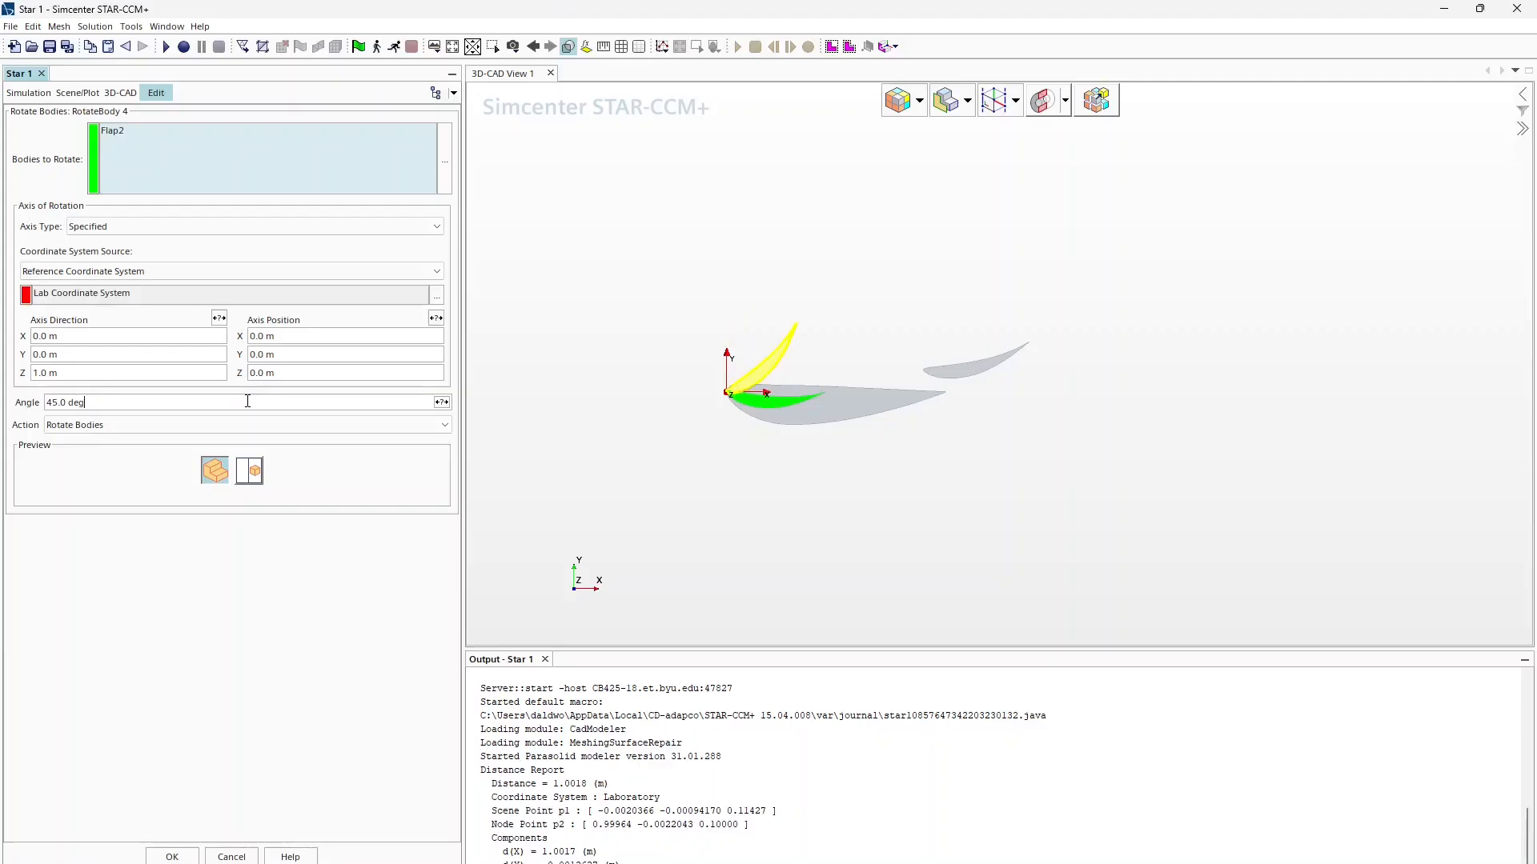
pyautogui.click(247, 401)
pyautogui.write('40')
pyautogui.press('Return')
# Step: Expose the rotation angle as parameter AoAFlap2 and apply the rotation to Flap2
pyautogui.click(441, 403)
pyautogui.click(403, 385)
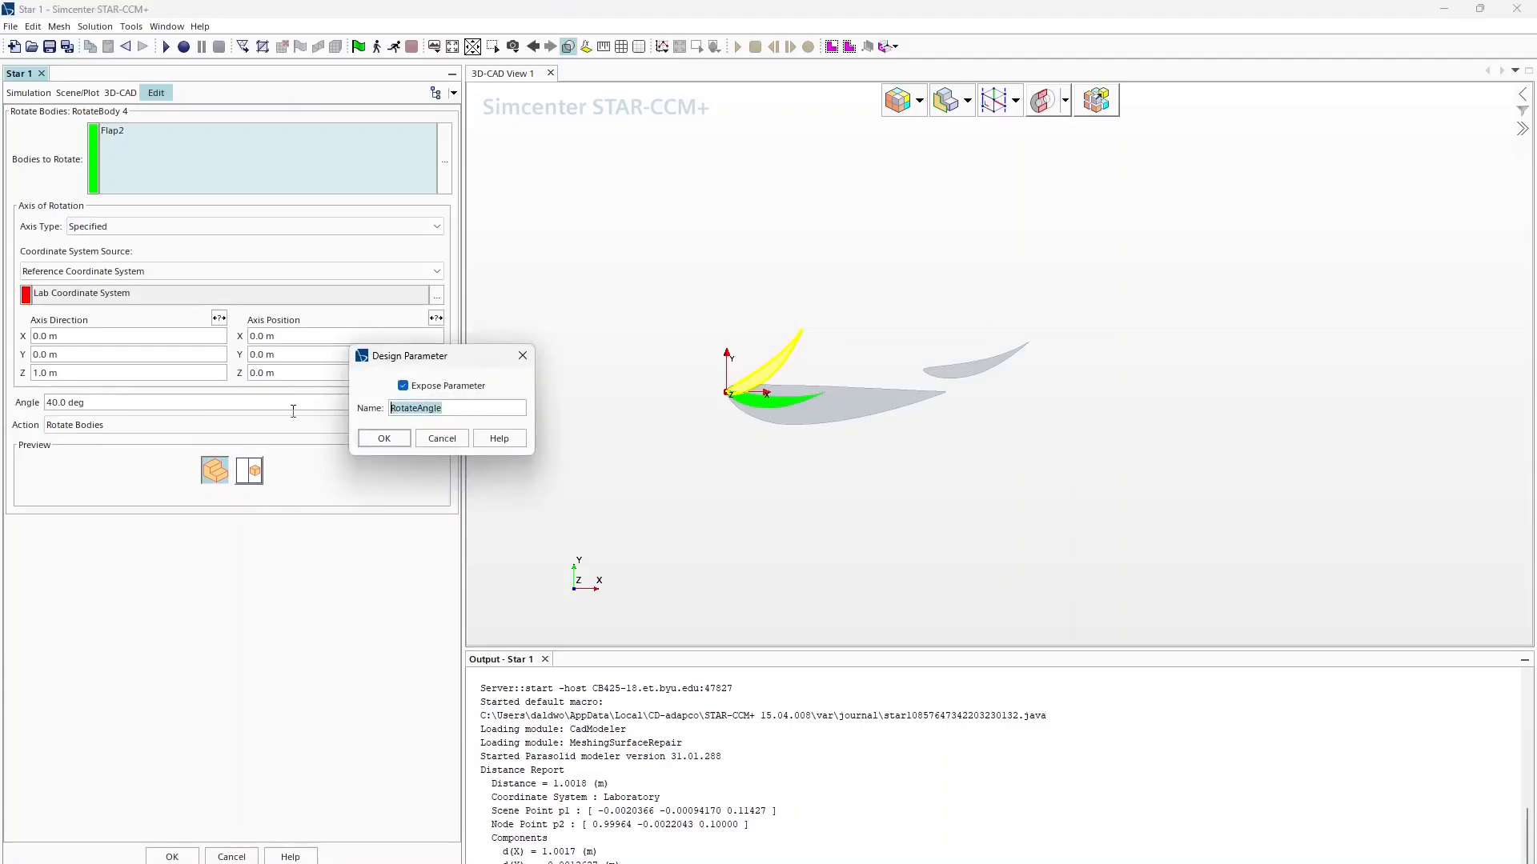
pyautogui.write('AoAFlap2')
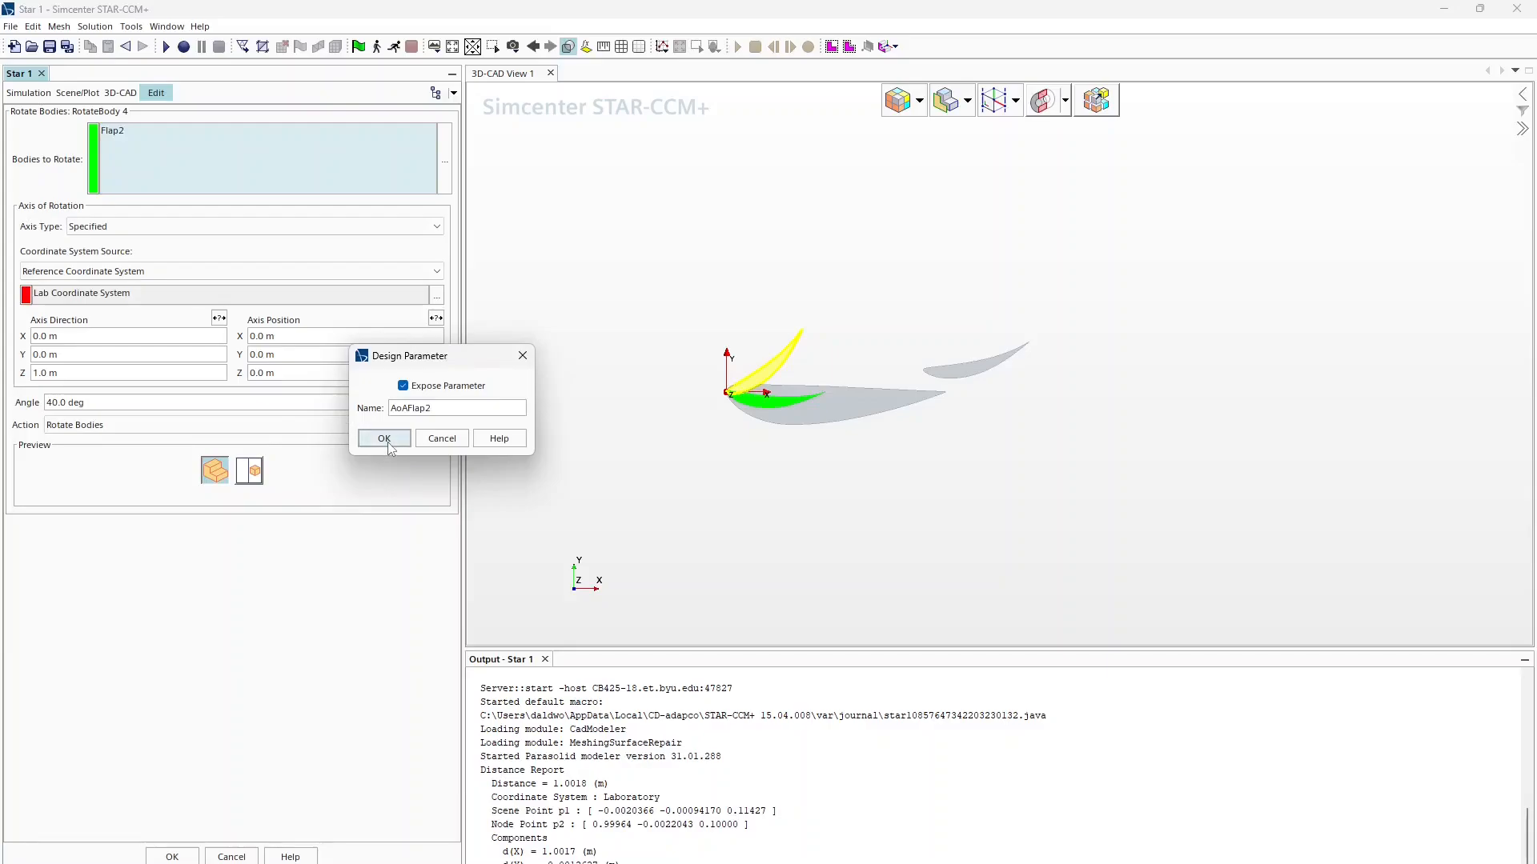
pyautogui.click(384, 438)
pyautogui.click(176, 855)
pyautogui.click(64, 156)
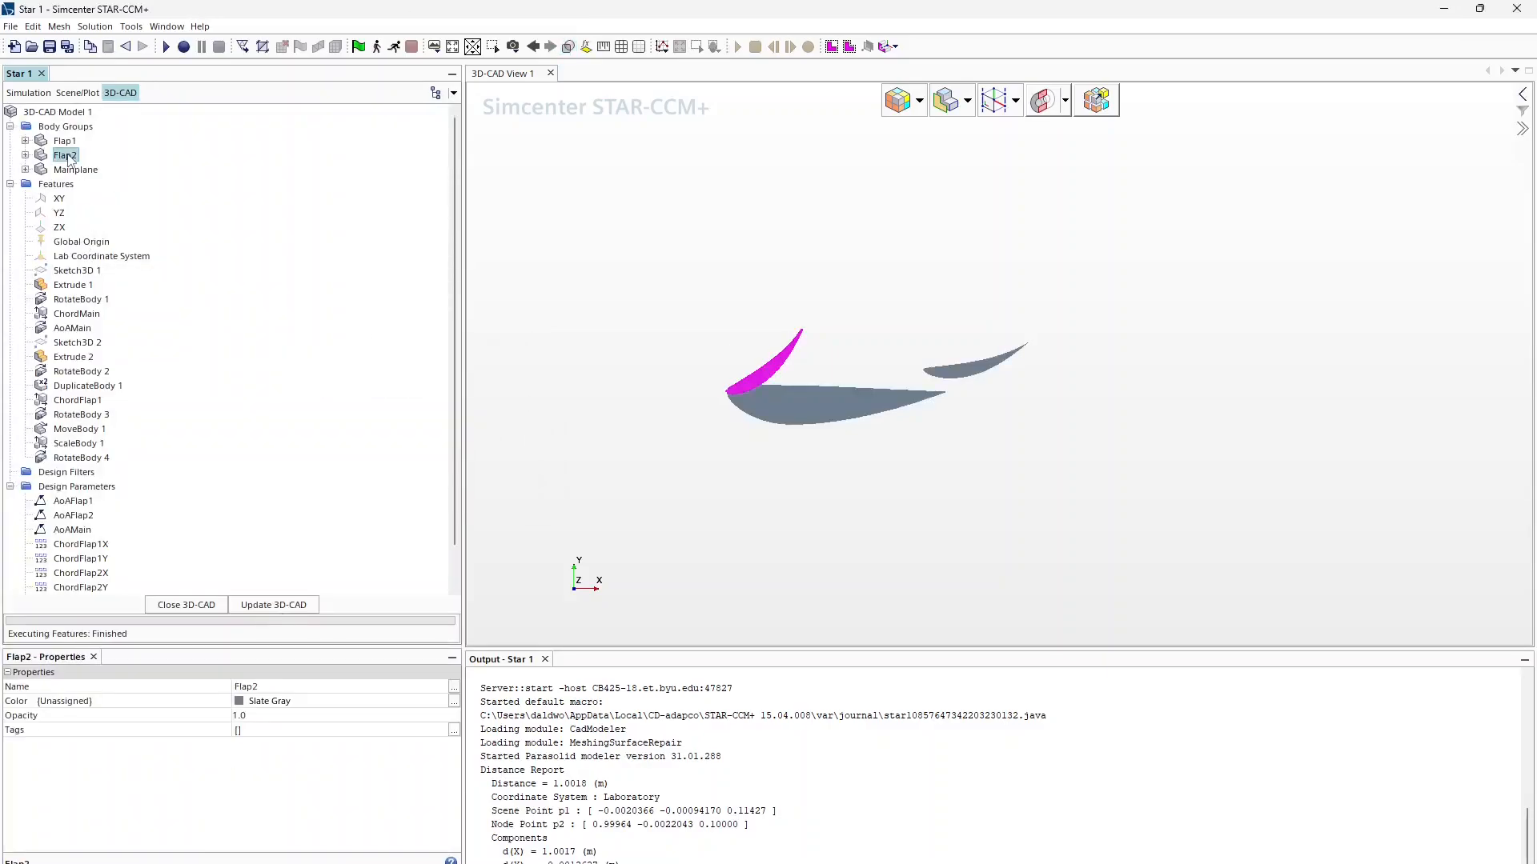
# Step: Start a translation of Flap2 and set its Y offset to 0.11 m
pyautogui.rightClick(64, 155)
pyautogui.moveTo(144, 270)
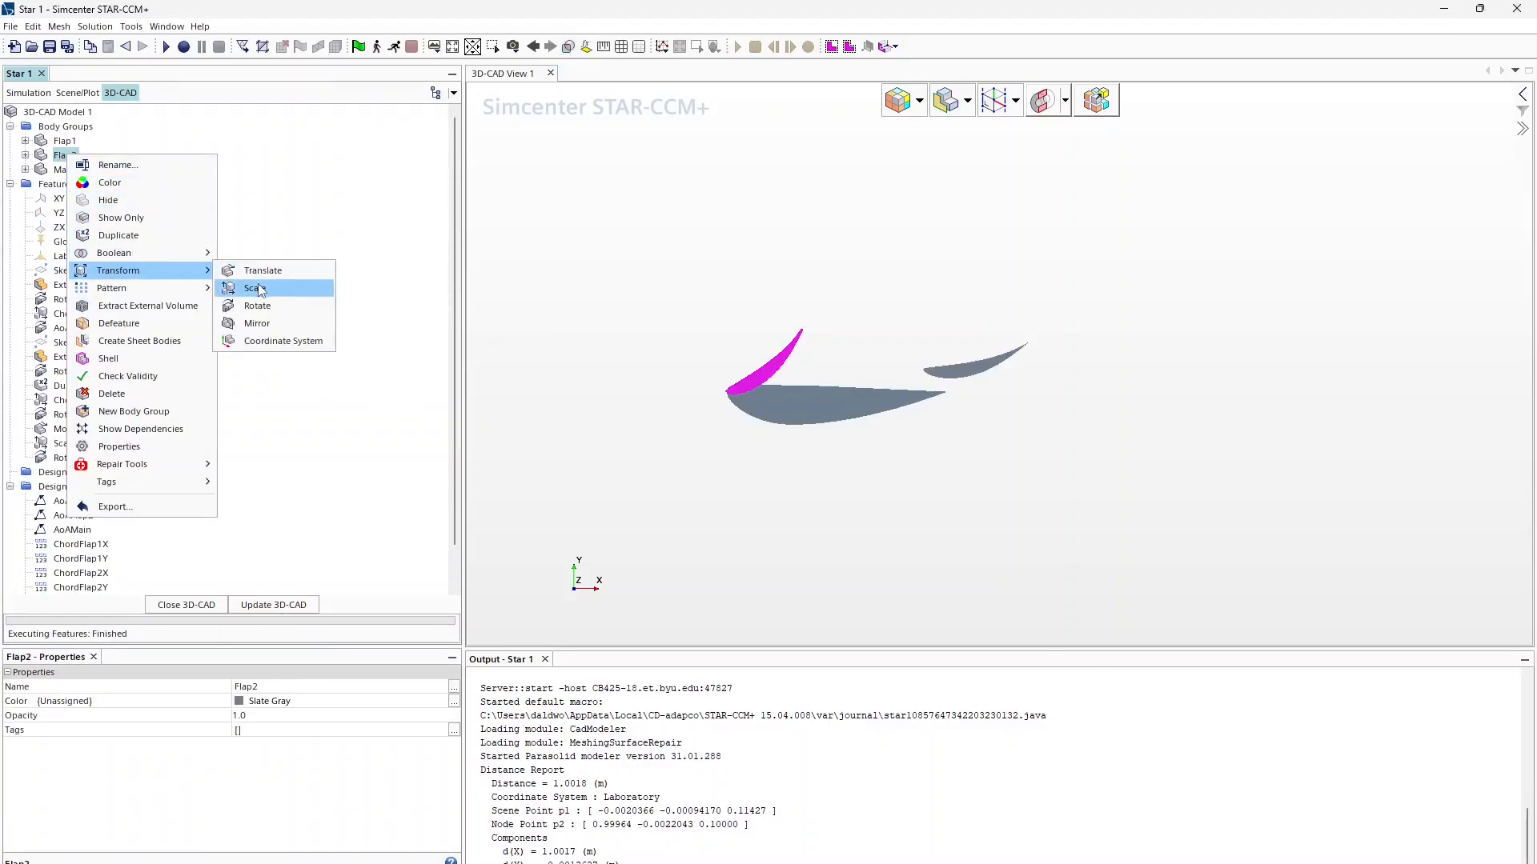
pyautogui.click(263, 271)
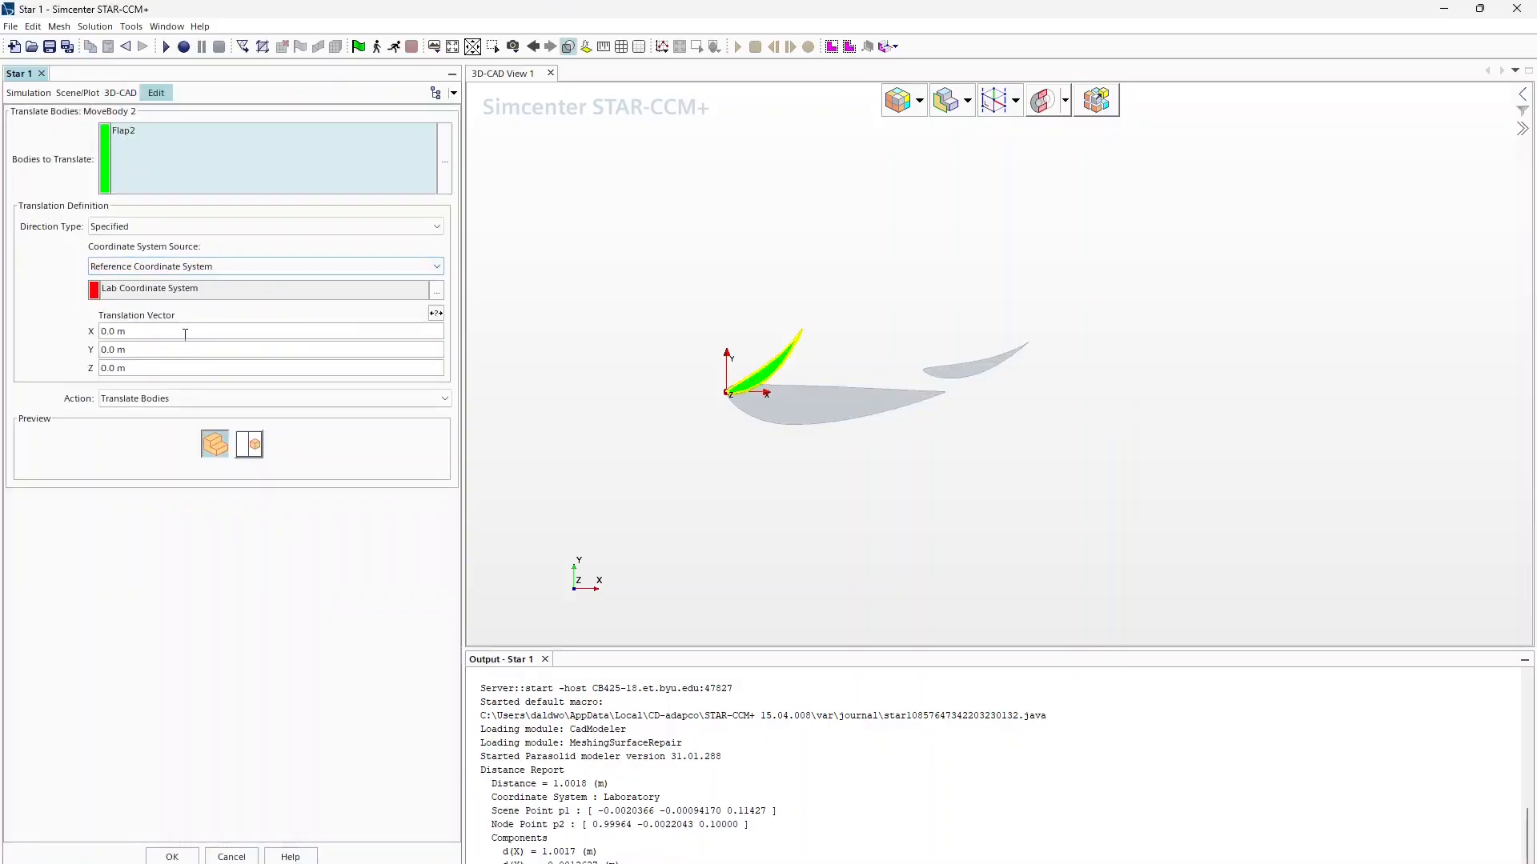
pyautogui.click(377, 335)
pyautogui.write('0.')
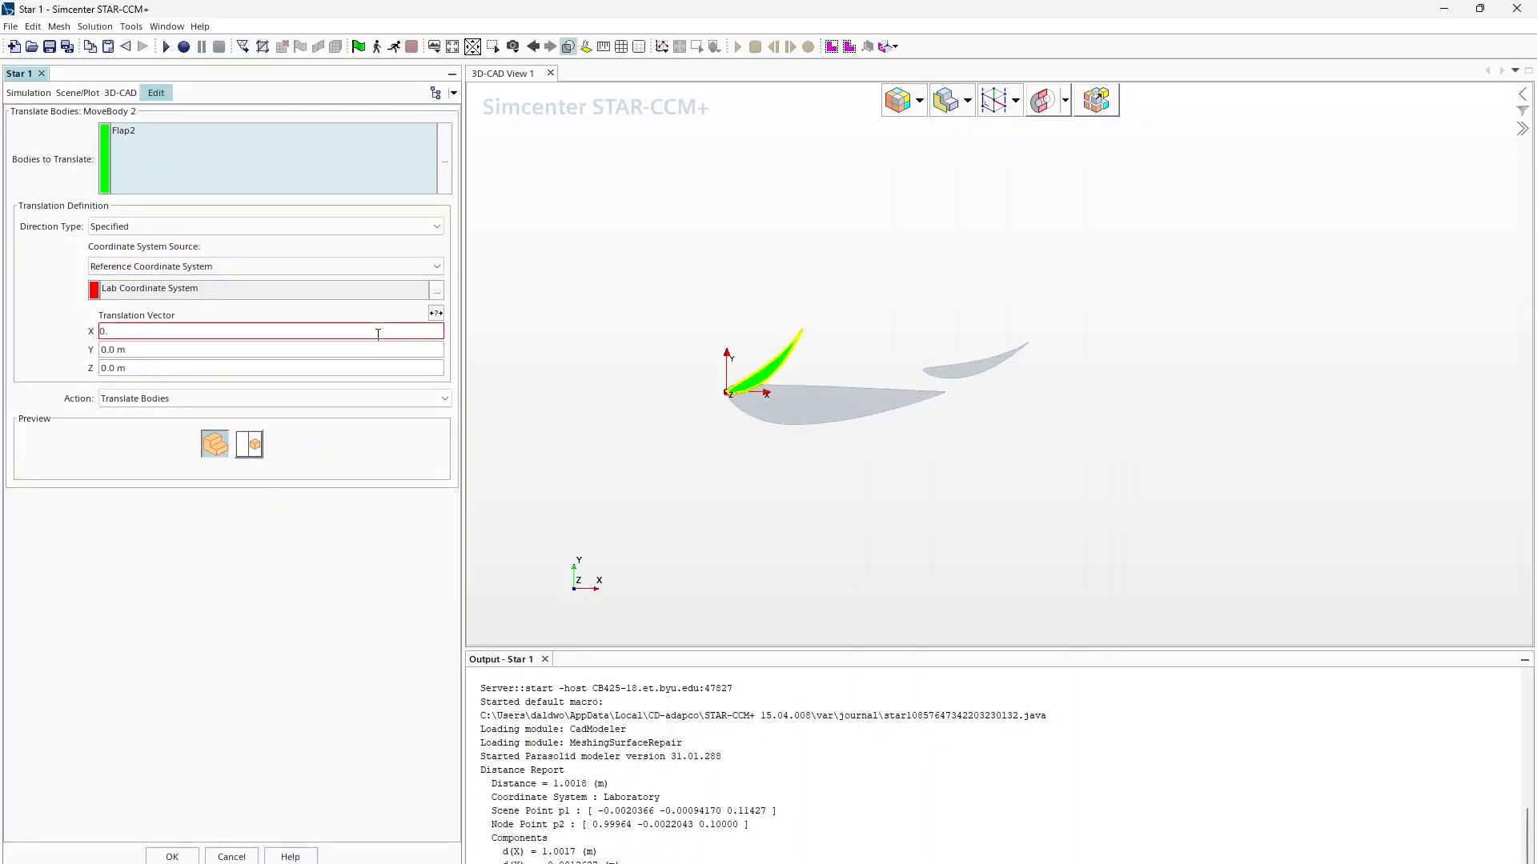
pyautogui.write('6')
pyautogui.press('Return')
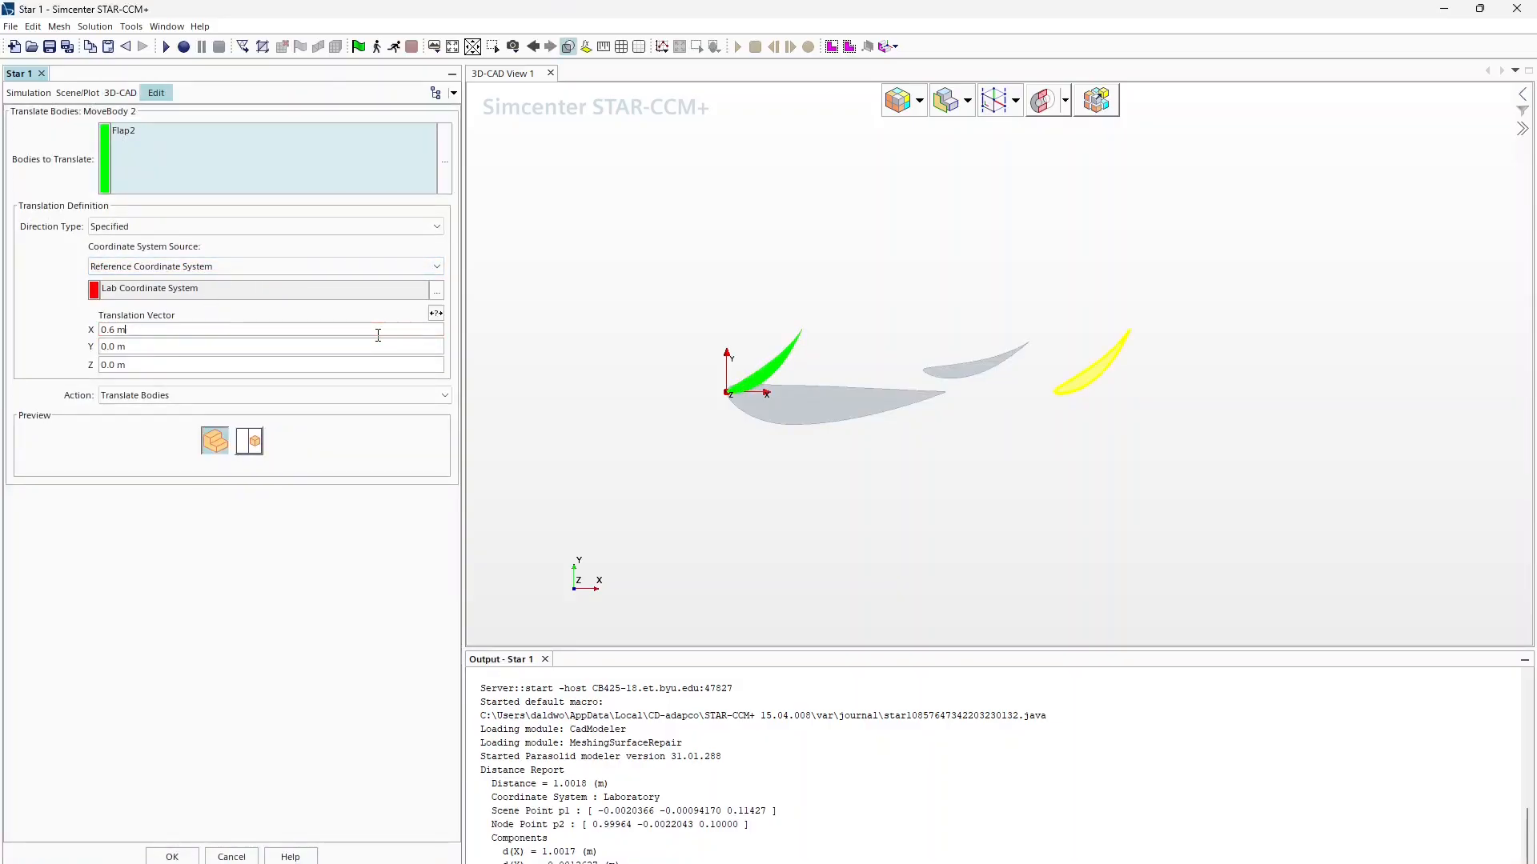
pyautogui.click(184, 346)
pyautogui.write('0.2')
pyautogui.press('Return')
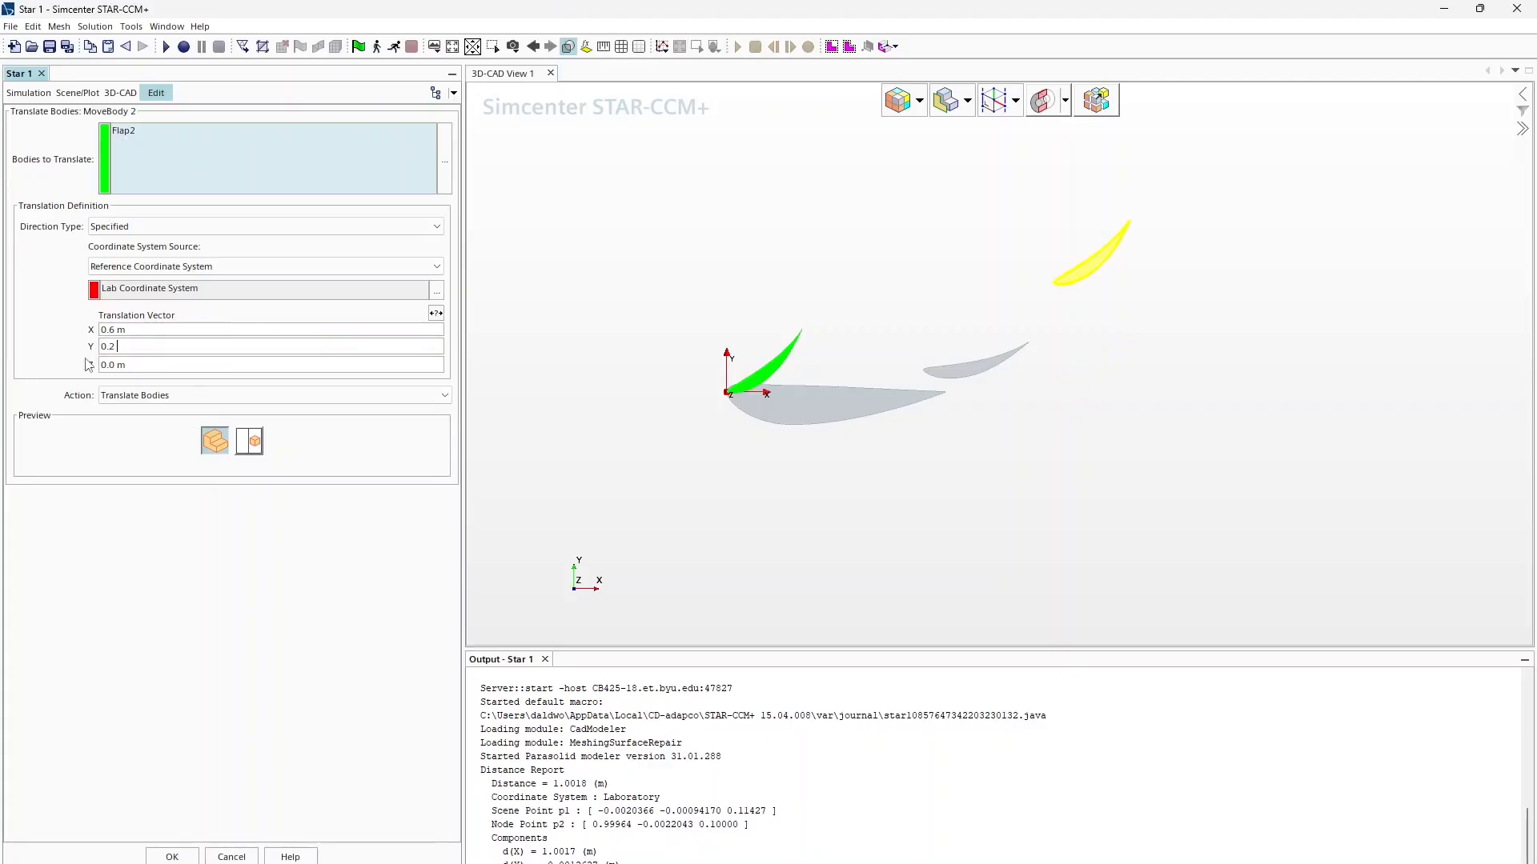
pyautogui.press('BackSpace')
pyautogui.press('BackSpace')
pyautogui.press('BackSpace')
pyautogui.write('.11')
pyautogui.press('Return')
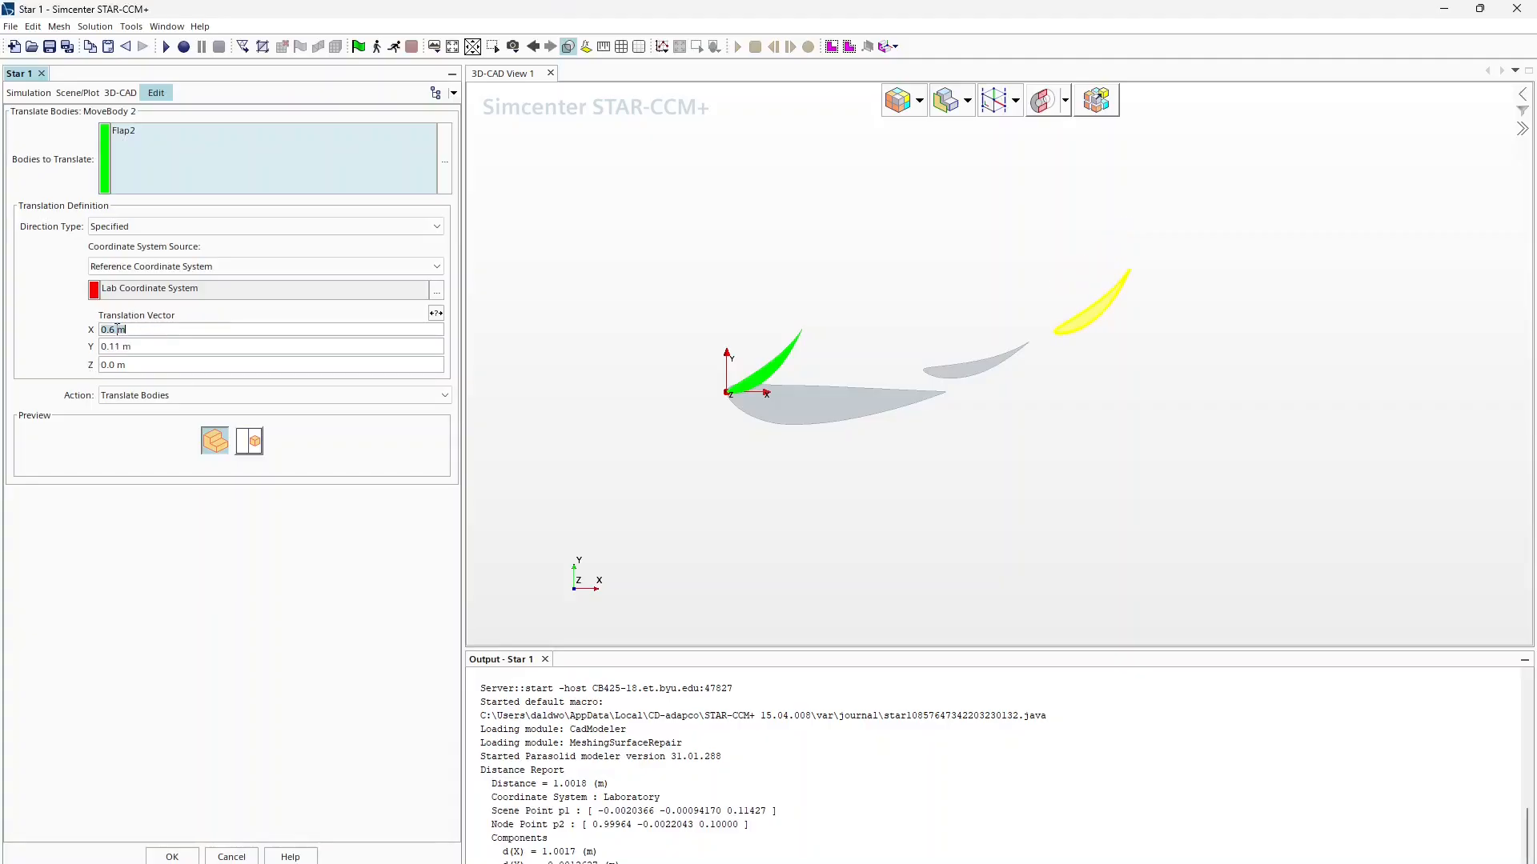
# Step: Adjust the translation's X offset to 0.52 m
pyautogui.write('55')
pyautogui.press('Return')
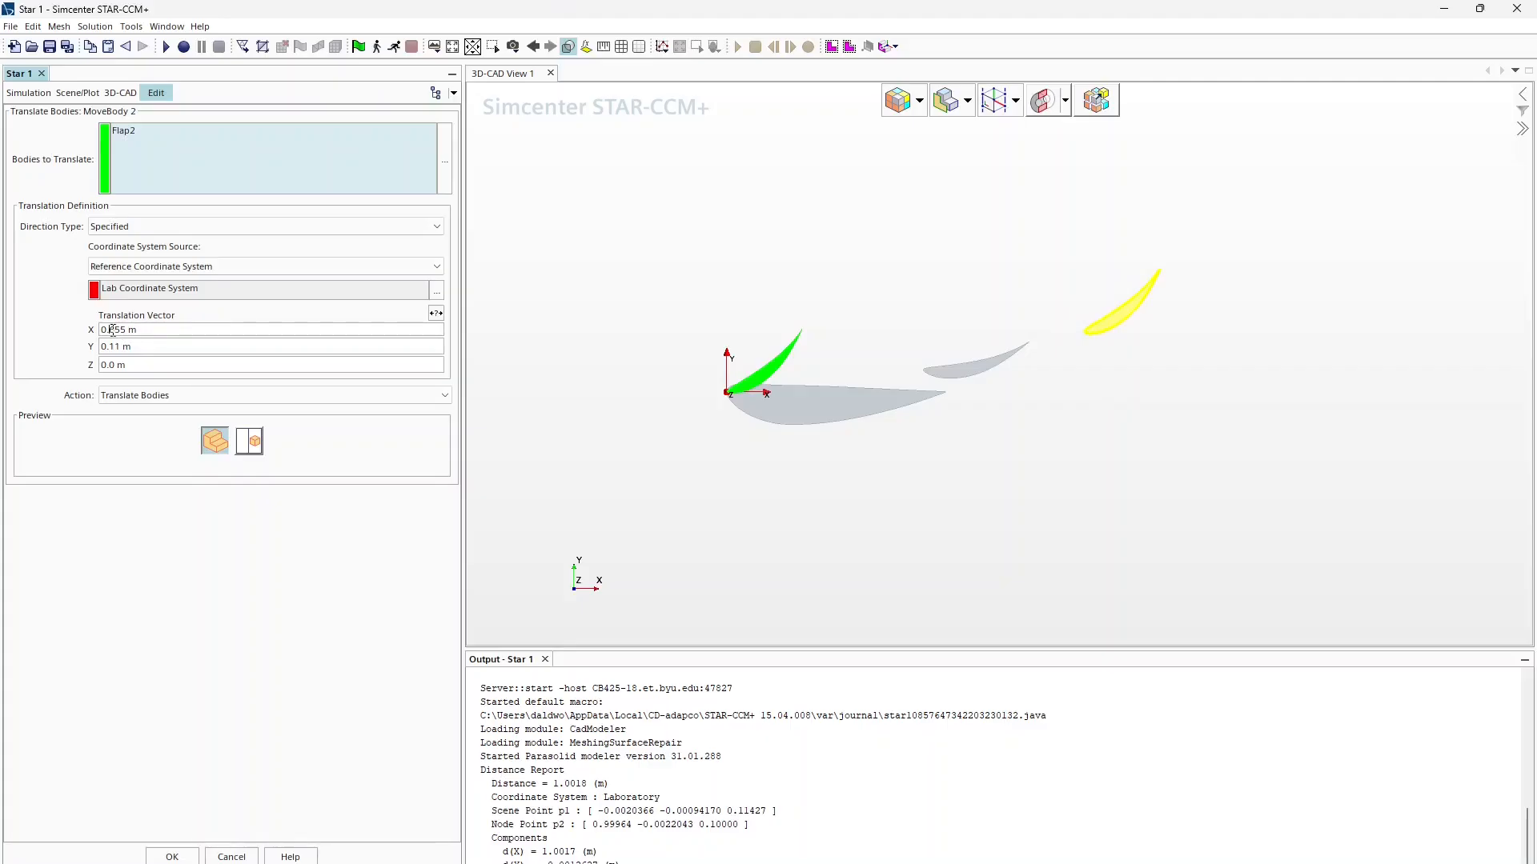
pyautogui.press('Delete')
pyautogui.press('Return')
pyautogui.scroll(3, 1060, 329)
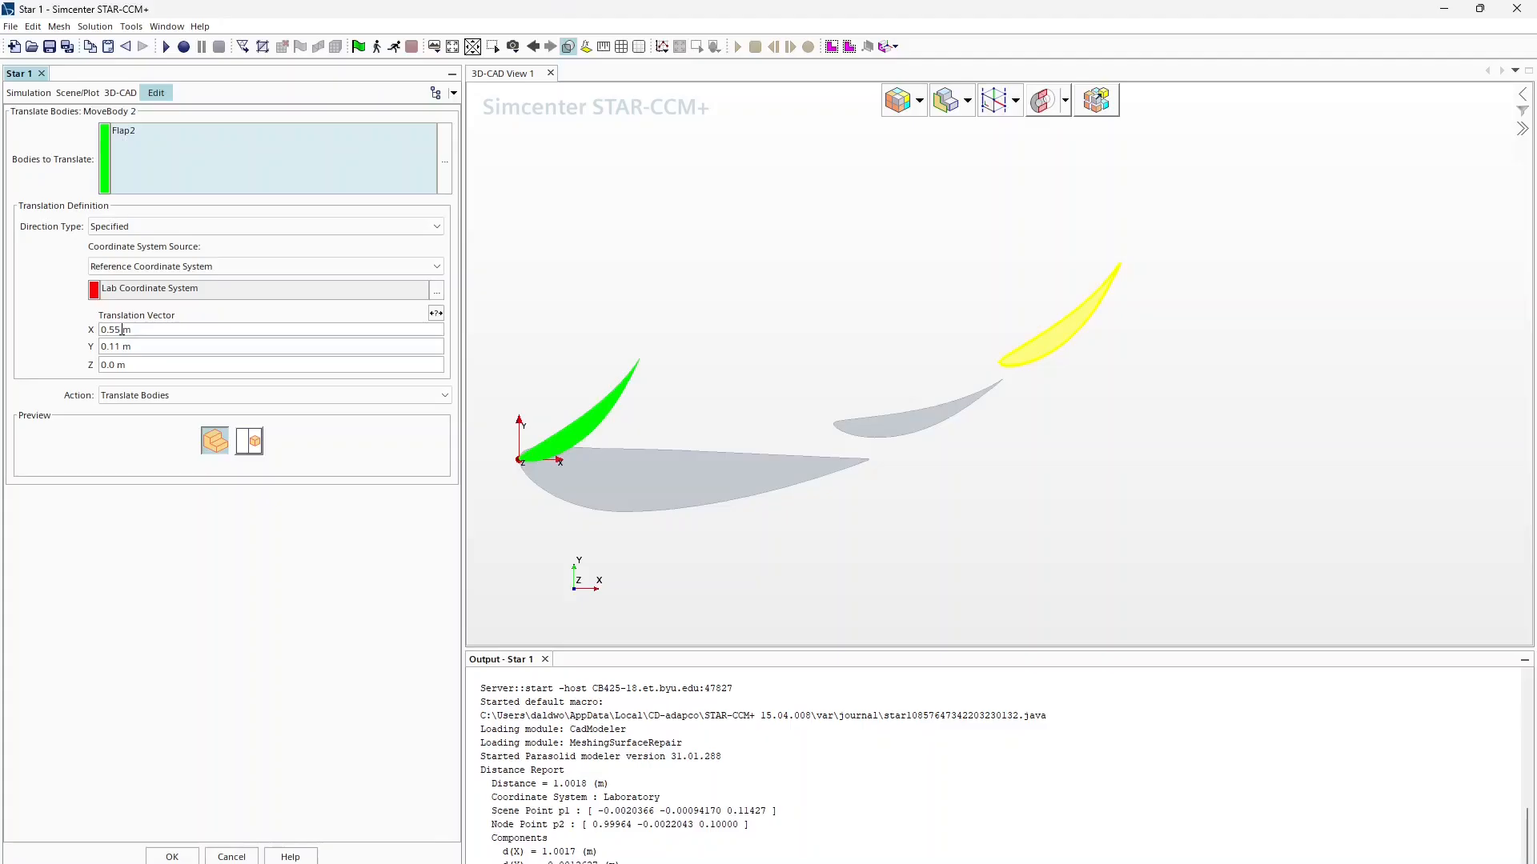
pyautogui.write('2')
pyautogui.press('Return')
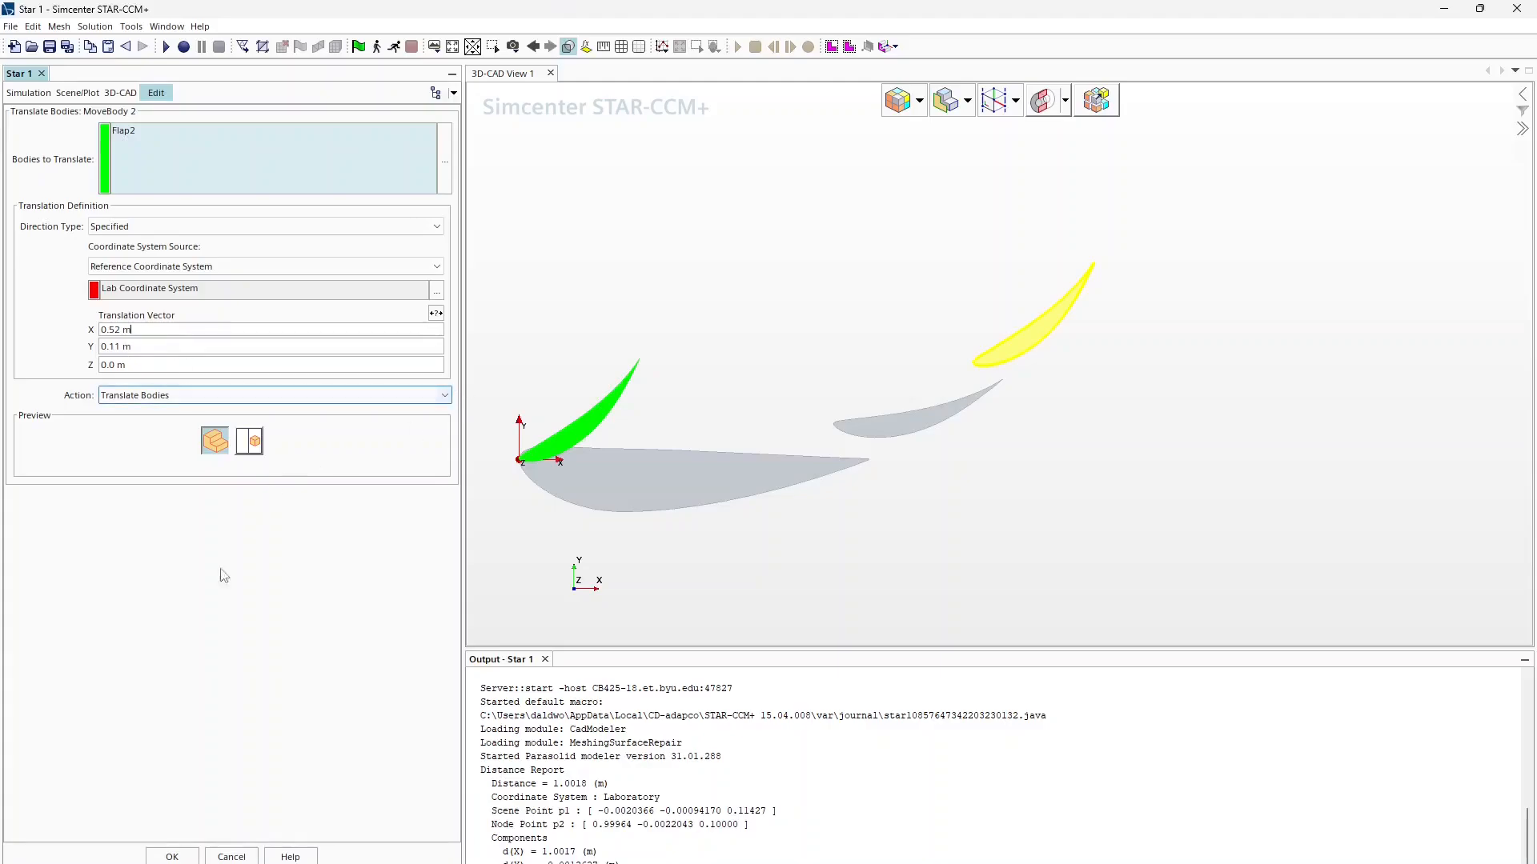
# Step: Apply the Flap2 translation, then expose MoveBody 2's translation vector as parameter TranslationFlap2
pyautogui.click(172, 856)
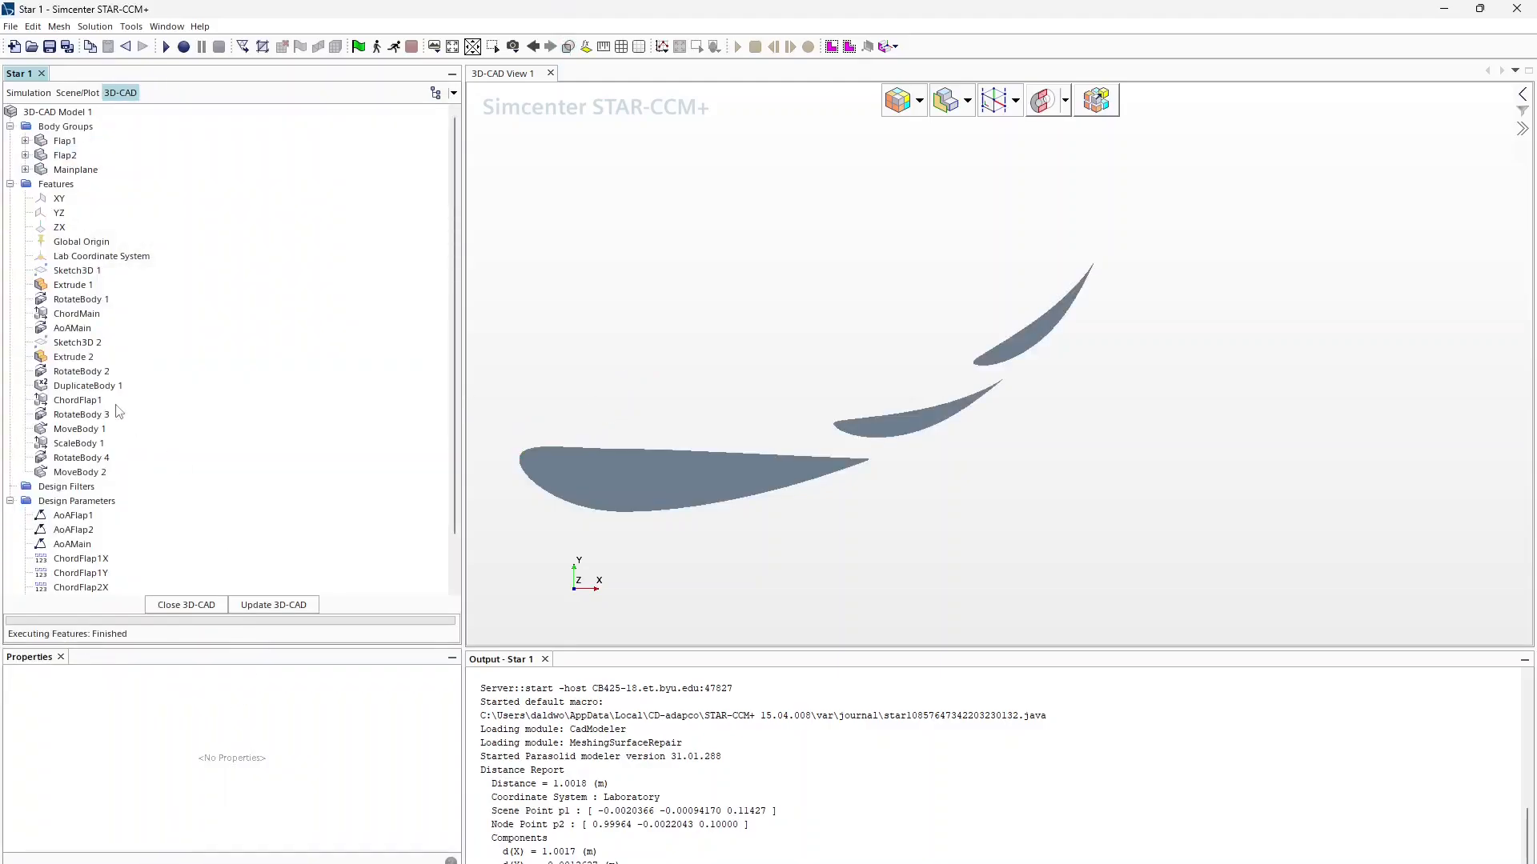
pyautogui.rightClick(84, 472)
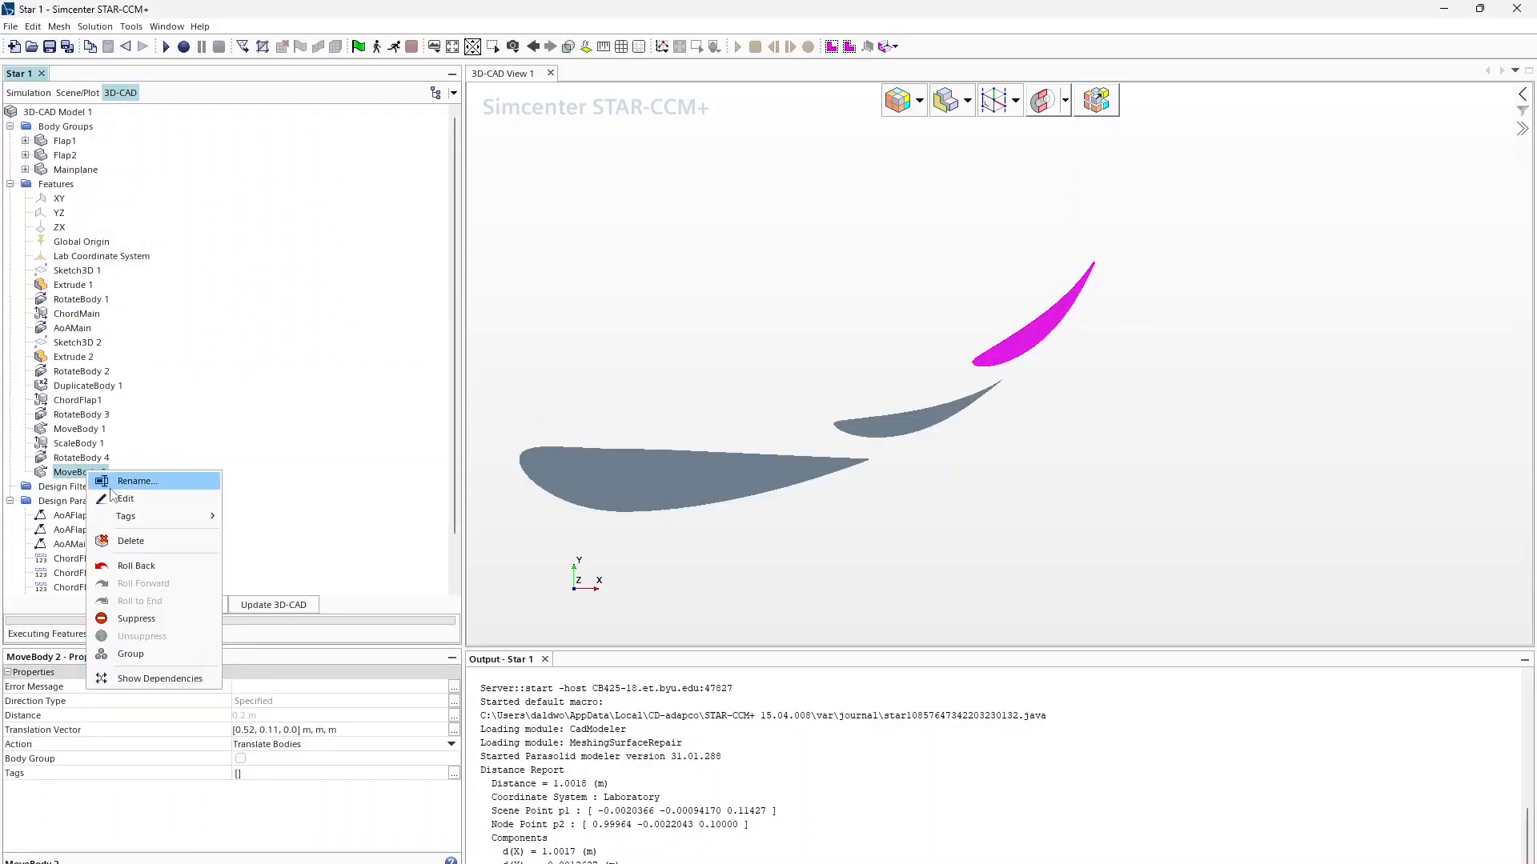
pyautogui.click(125, 499)
pyautogui.click(436, 313)
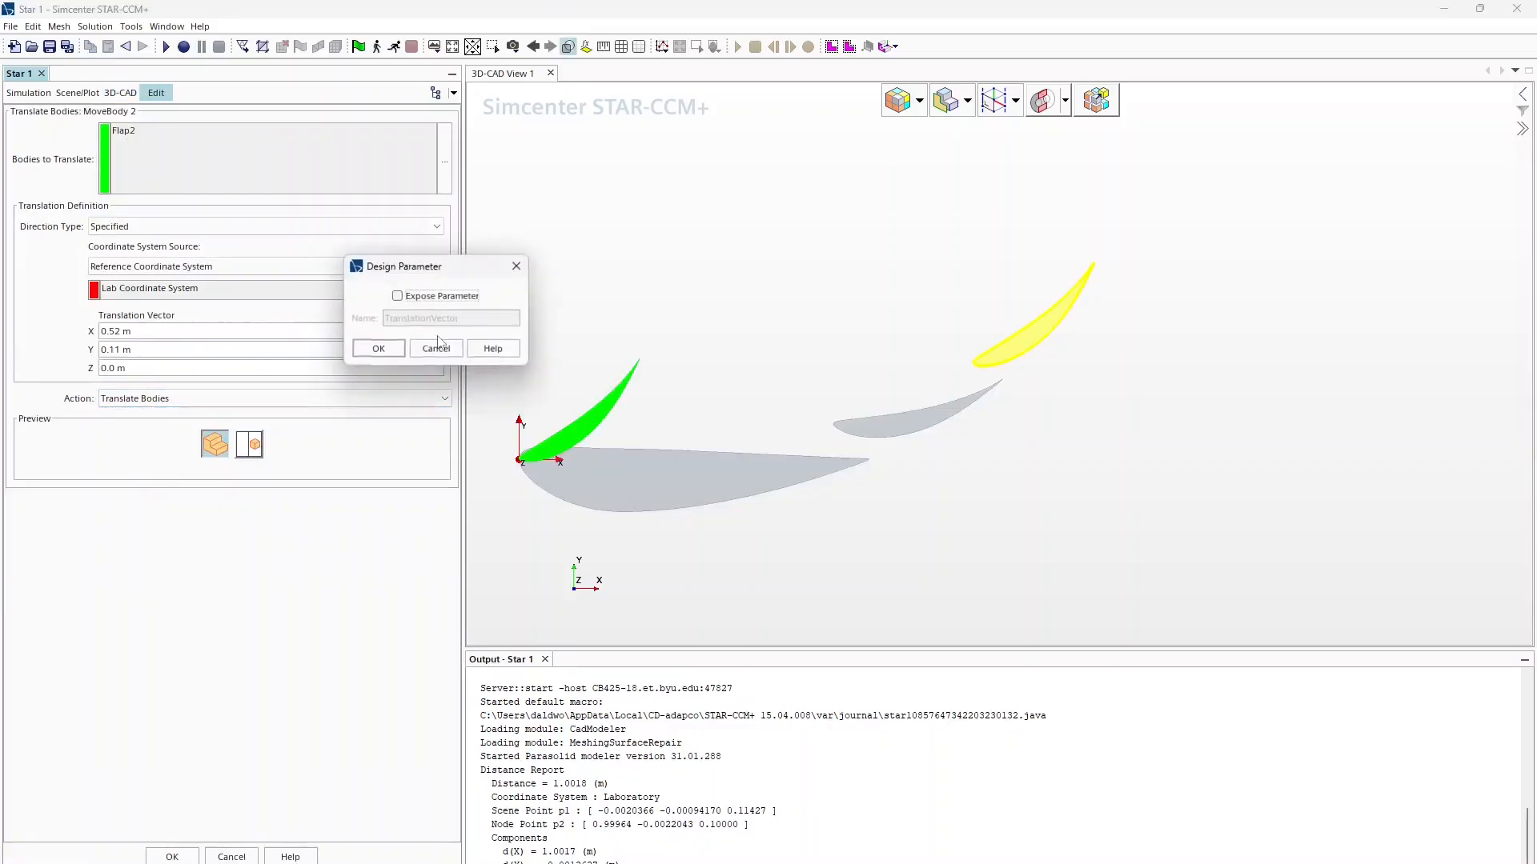
pyautogui.click(397, 295)
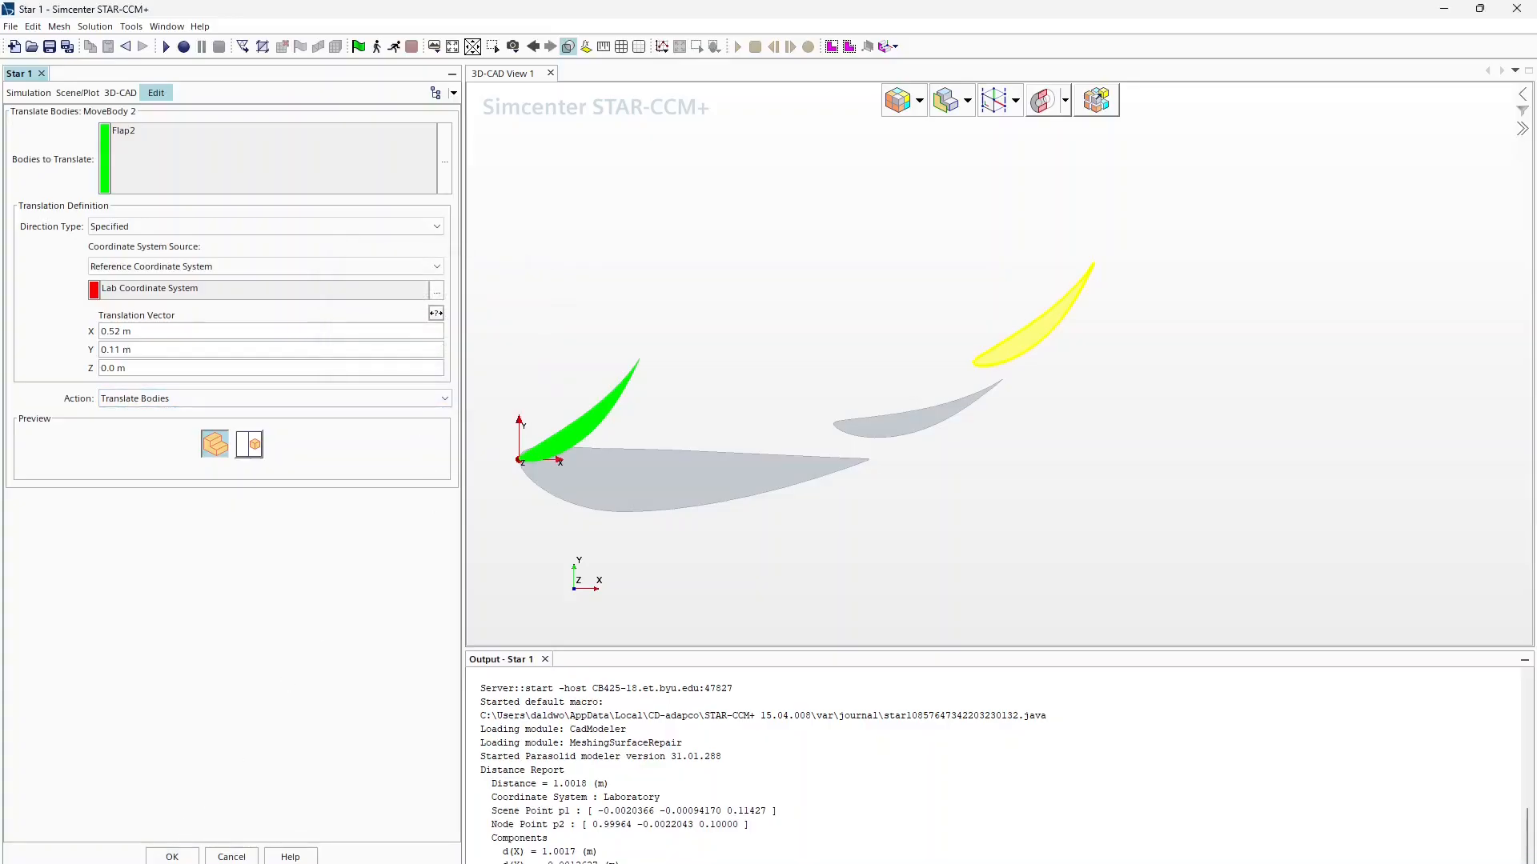
pyautogui.click(173, 857)
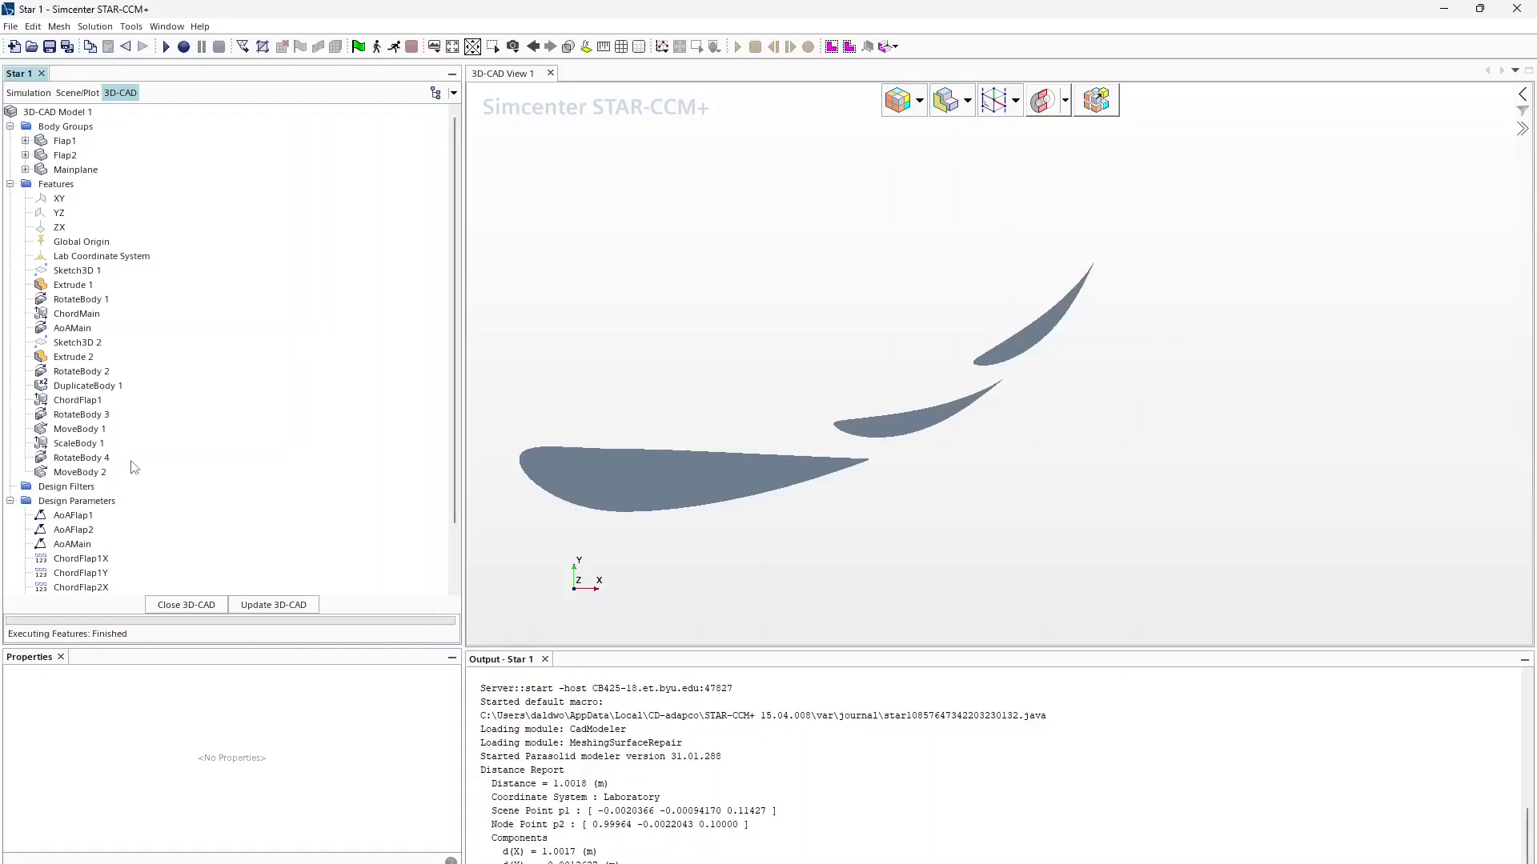
pyautogui.scroll(-2, 84, 512)
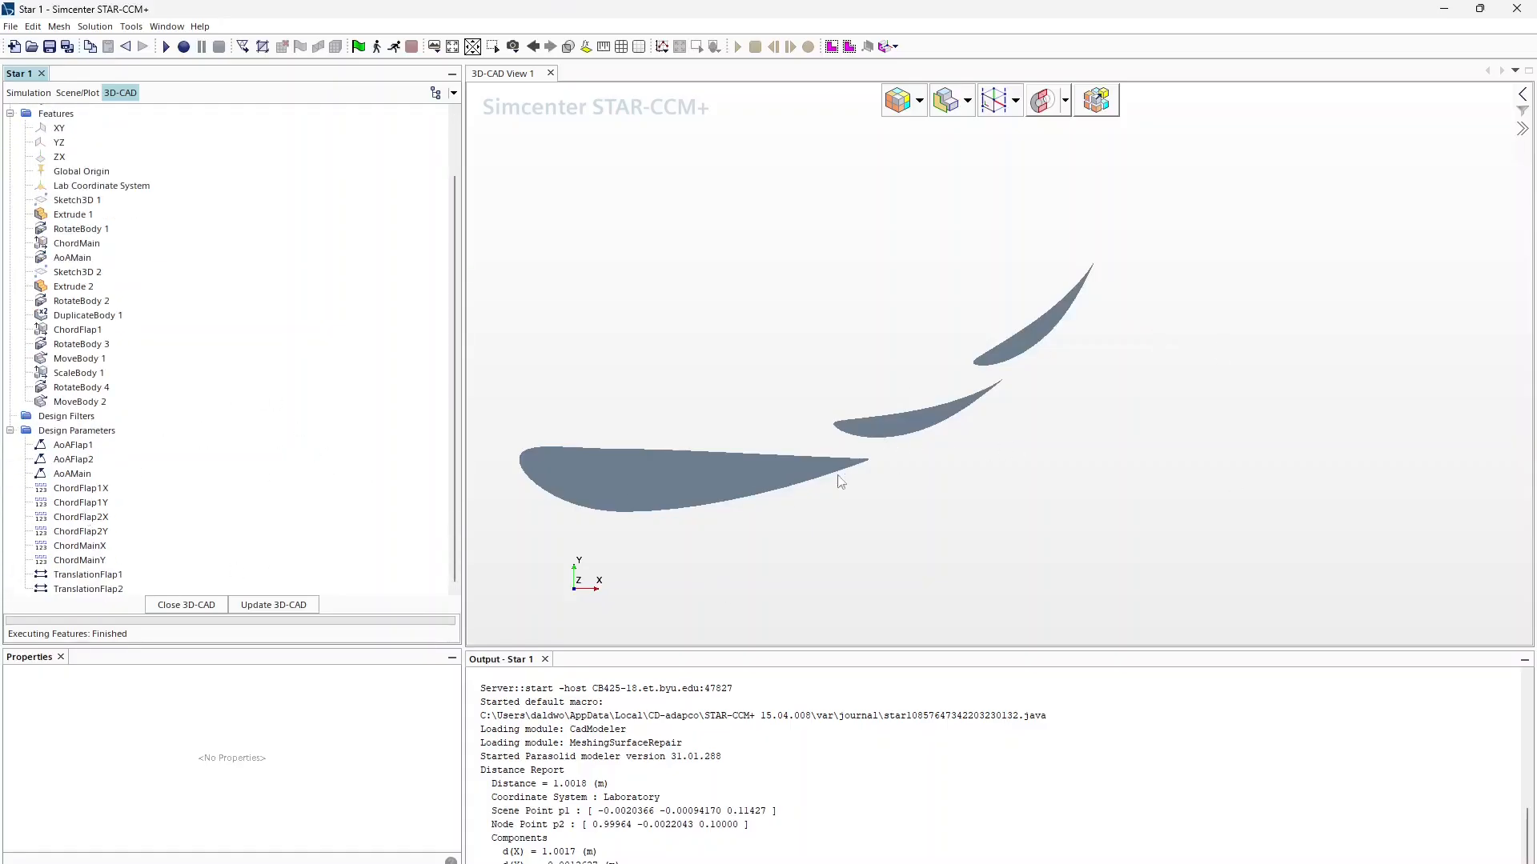
# Step: Leave the 3D-CAD editor and create geometry parts from 3D-CAD Model 1 with default options
pyautogui.click(192, 606)
pyautogui.click(25, 140)
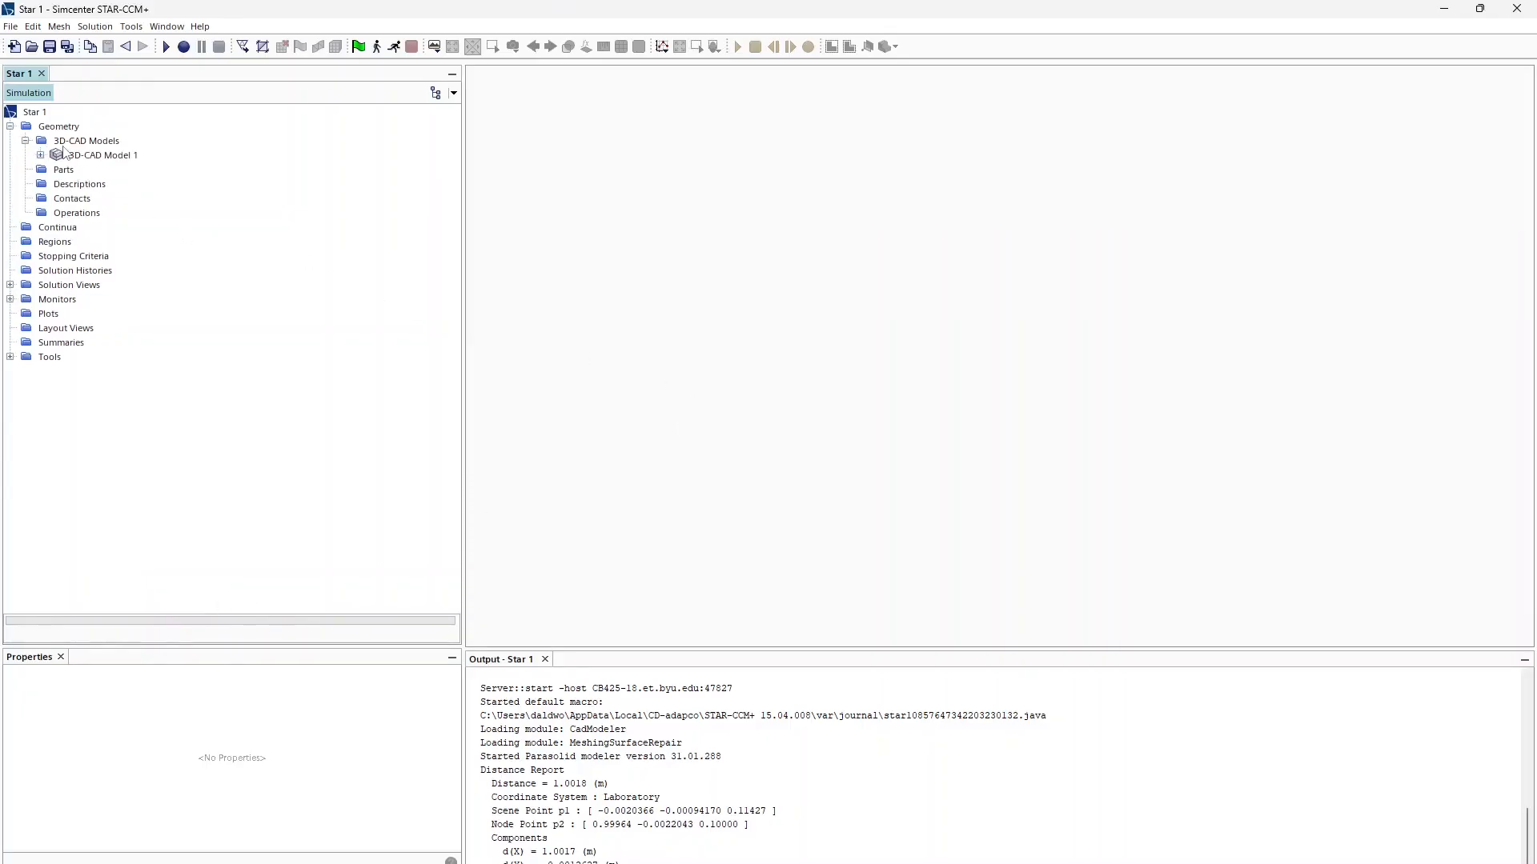
pyautogui.click(68, 155)
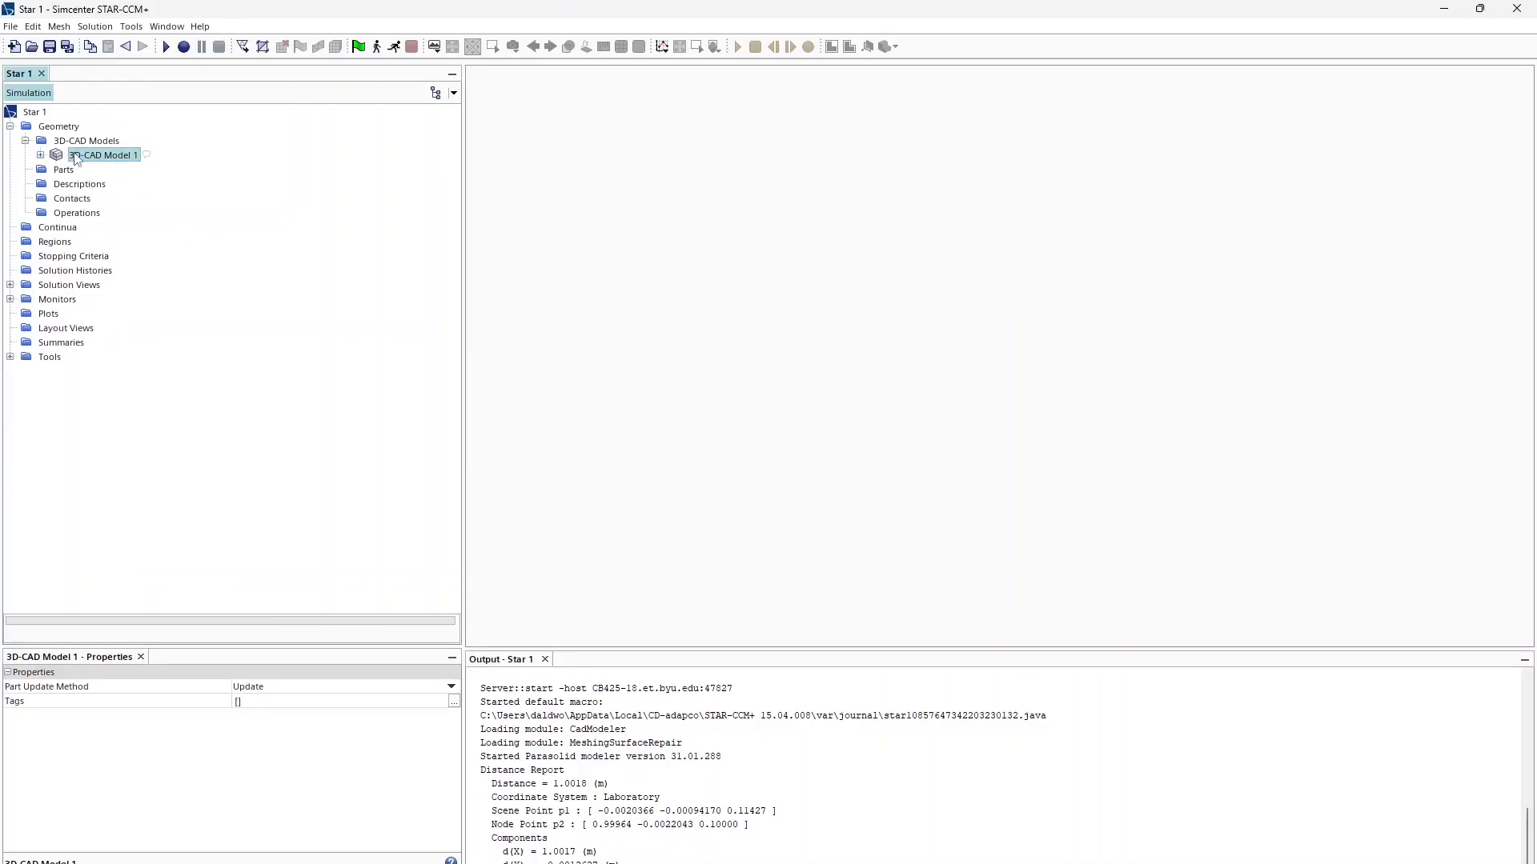
pyautogui.rightClick(76, 158)
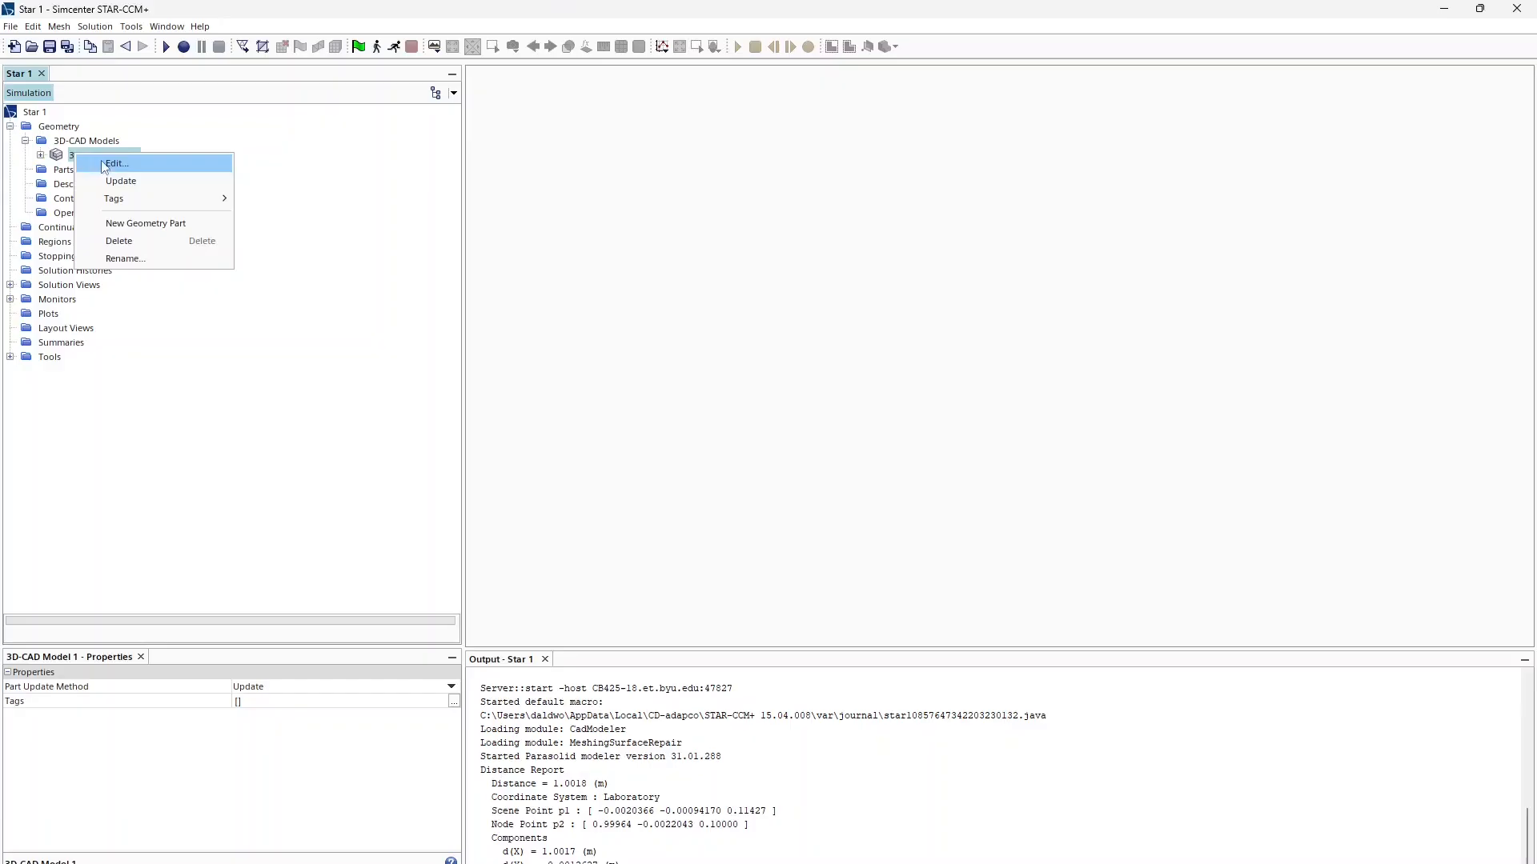
pyautogui.click(120, 219)
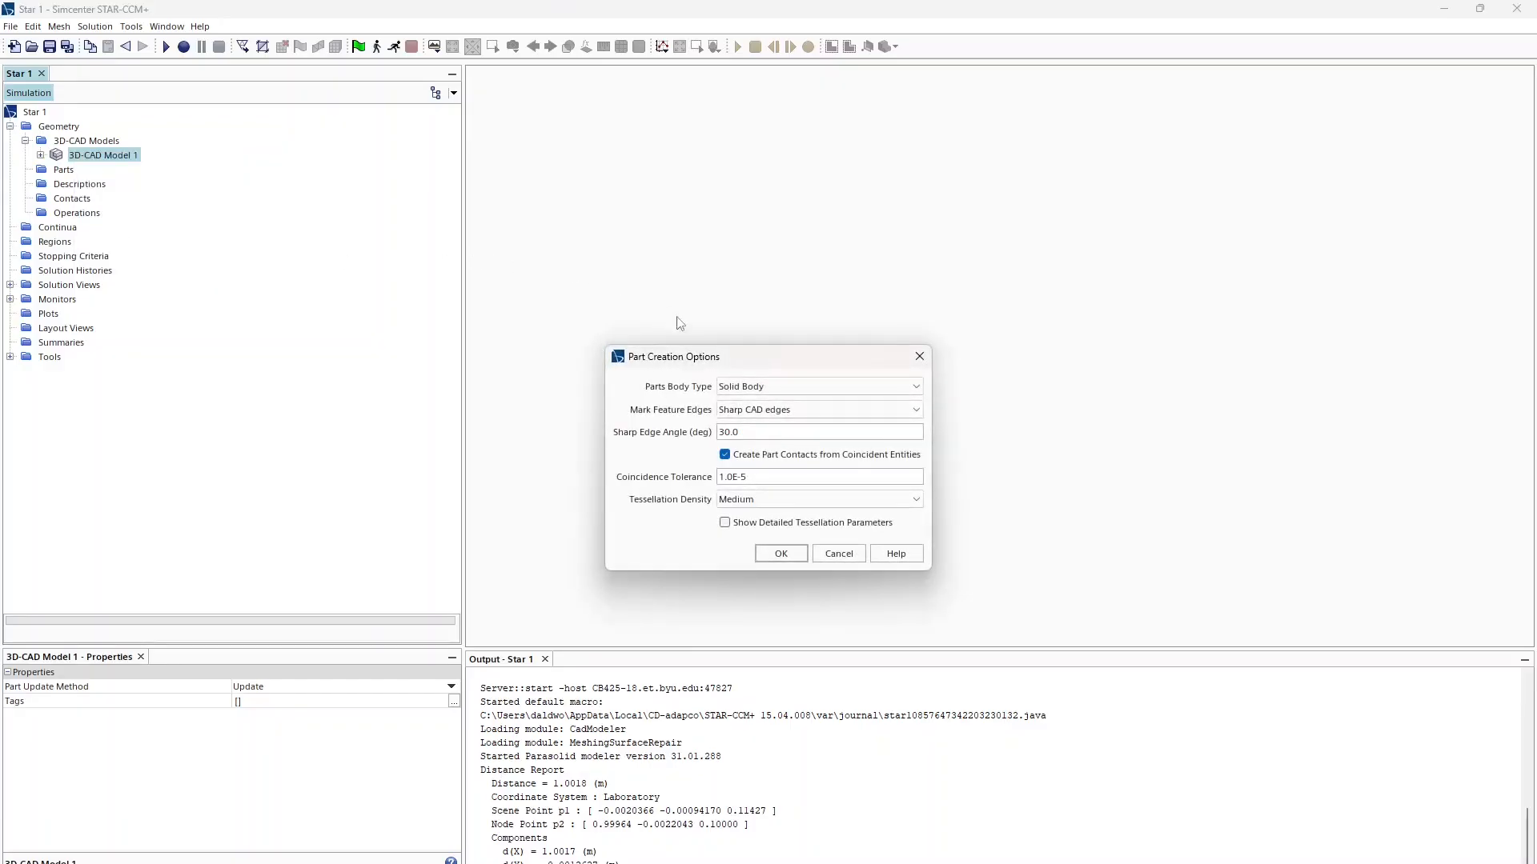
pyautogui.click(803, 556)
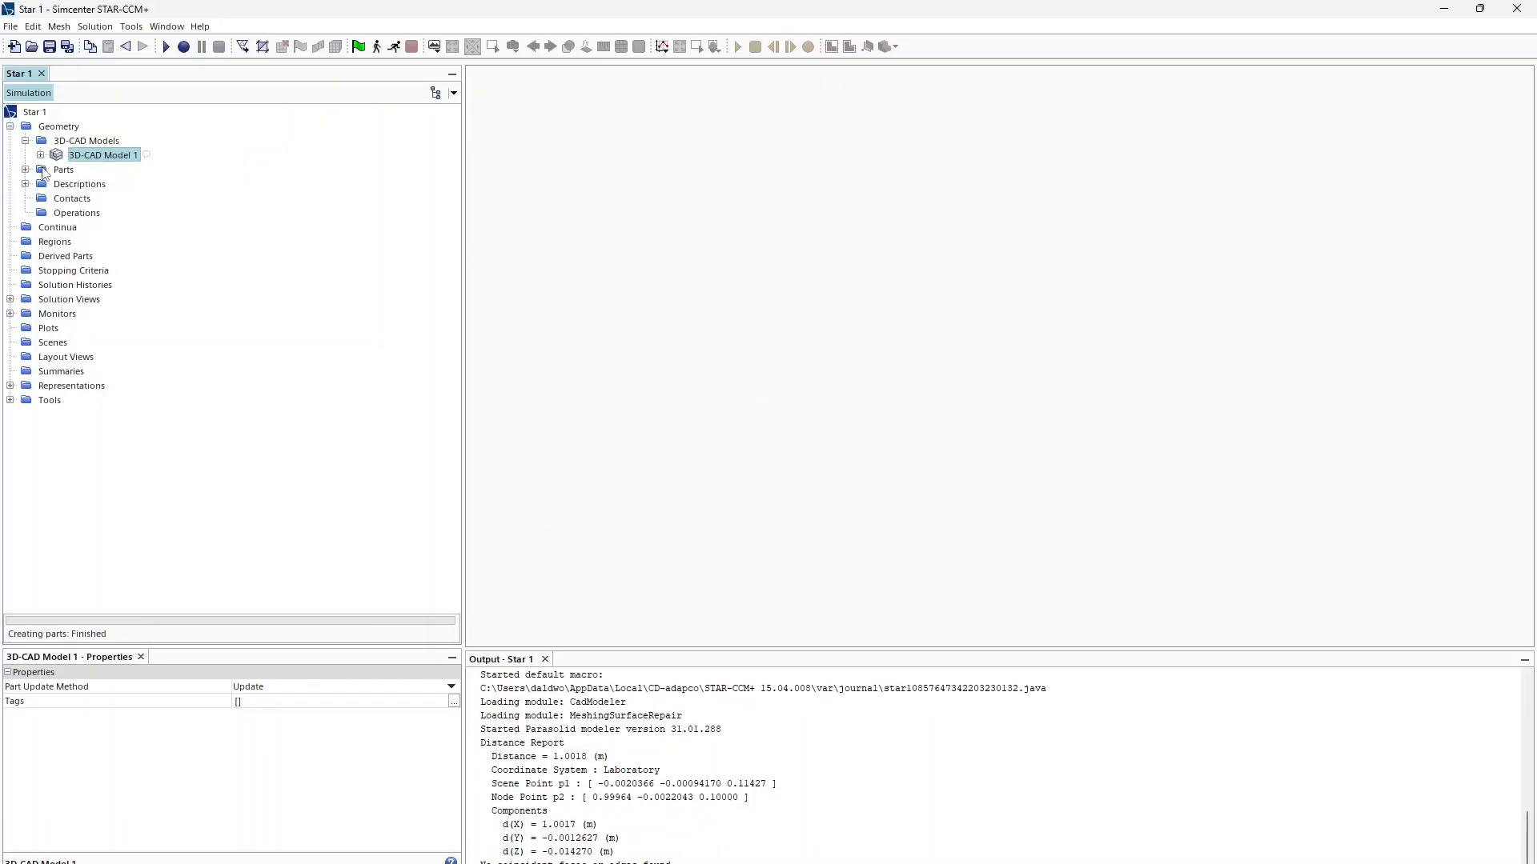
# Step: Check the new Flap1, Flap2 and Mainplane parts and create a new geometry scene
pyautogui.click(25, 169)
pyautogui.click(79, 185)
pyautogui.press('Down')
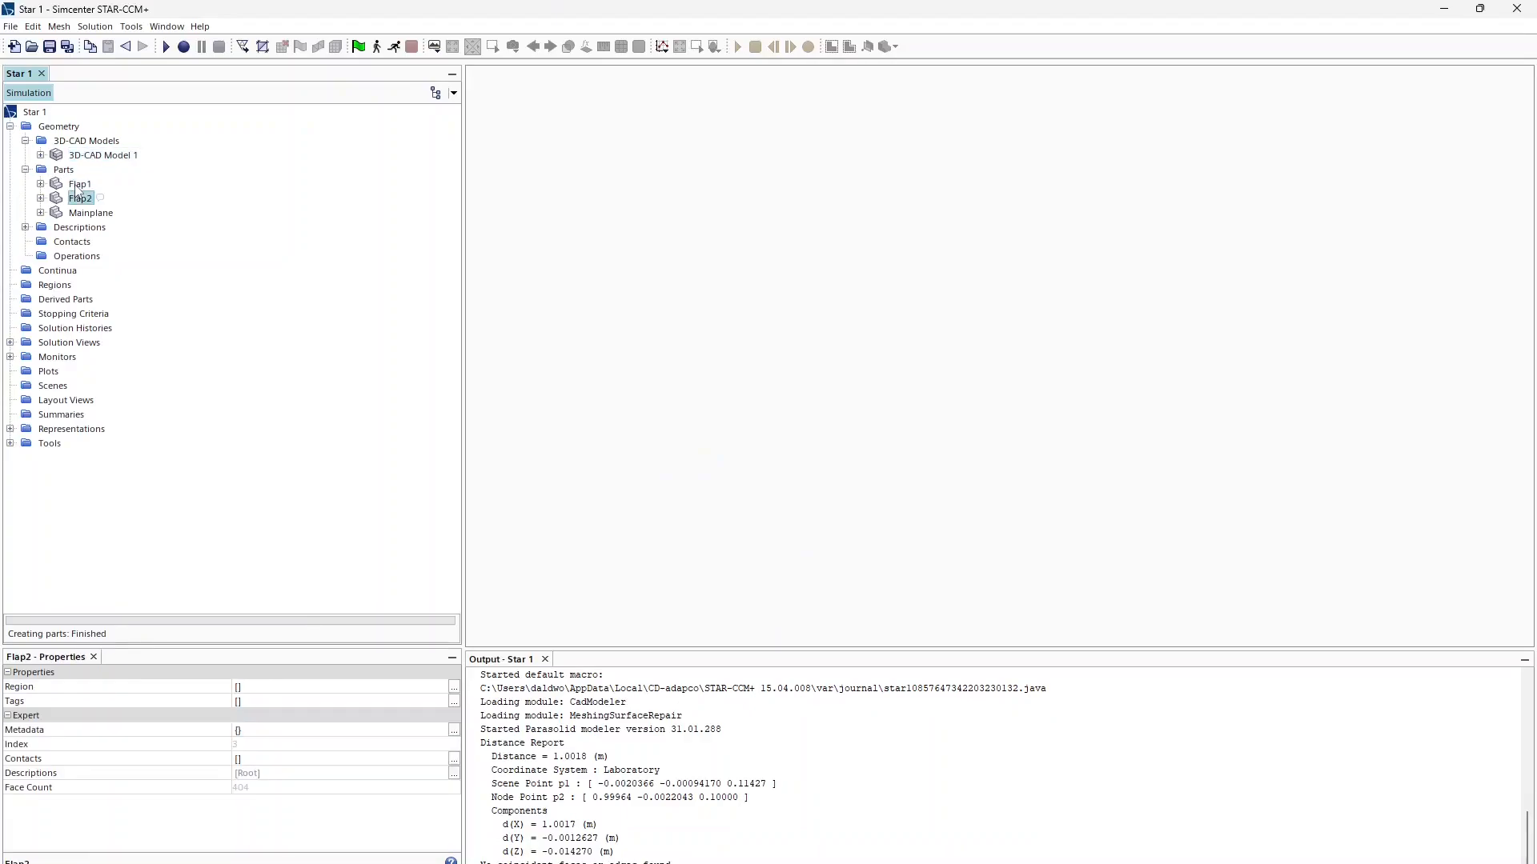
pyautogui.press('Down')
pyautogui.press('Up')
pyautogui.press('Up')
pyautogui.press('Up')
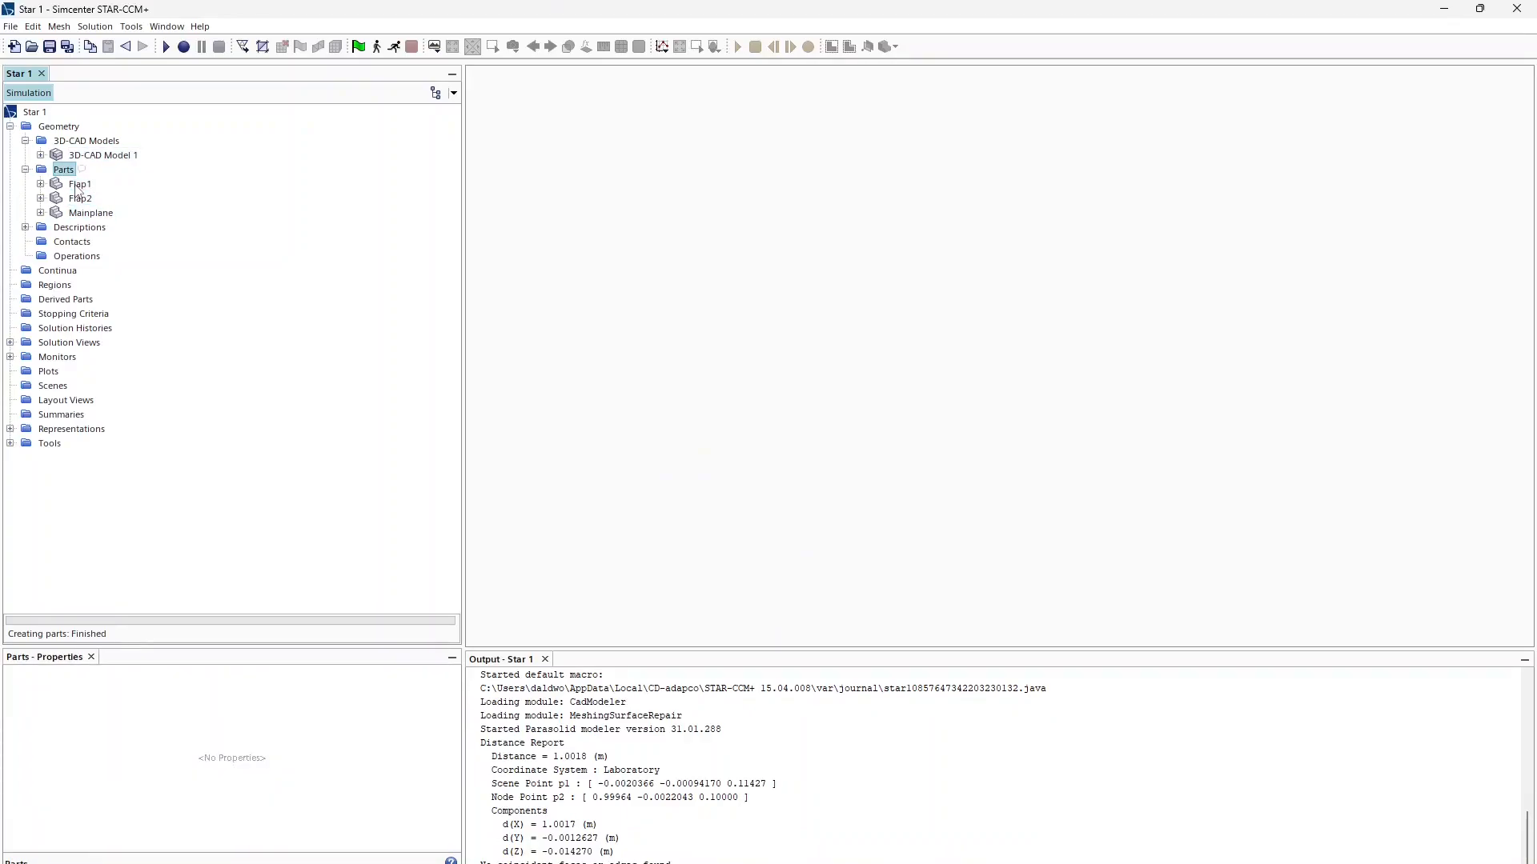
pyautogui.click(52, 386)
pyautogui.rightClick(46, 385)
pyautogui.moveTo(120, 392)
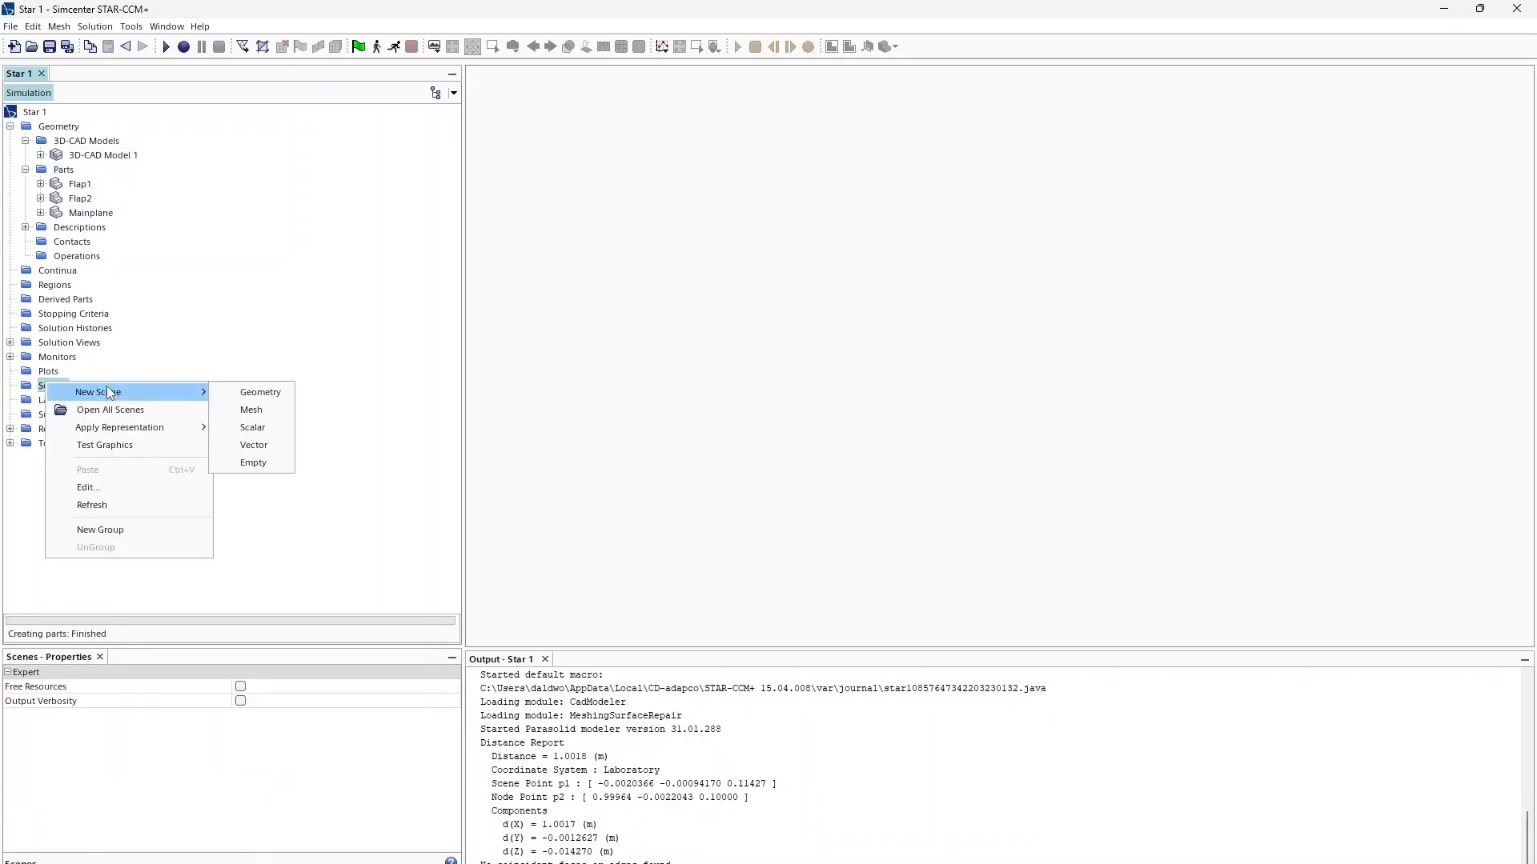
pyautogui.click(257, 393)
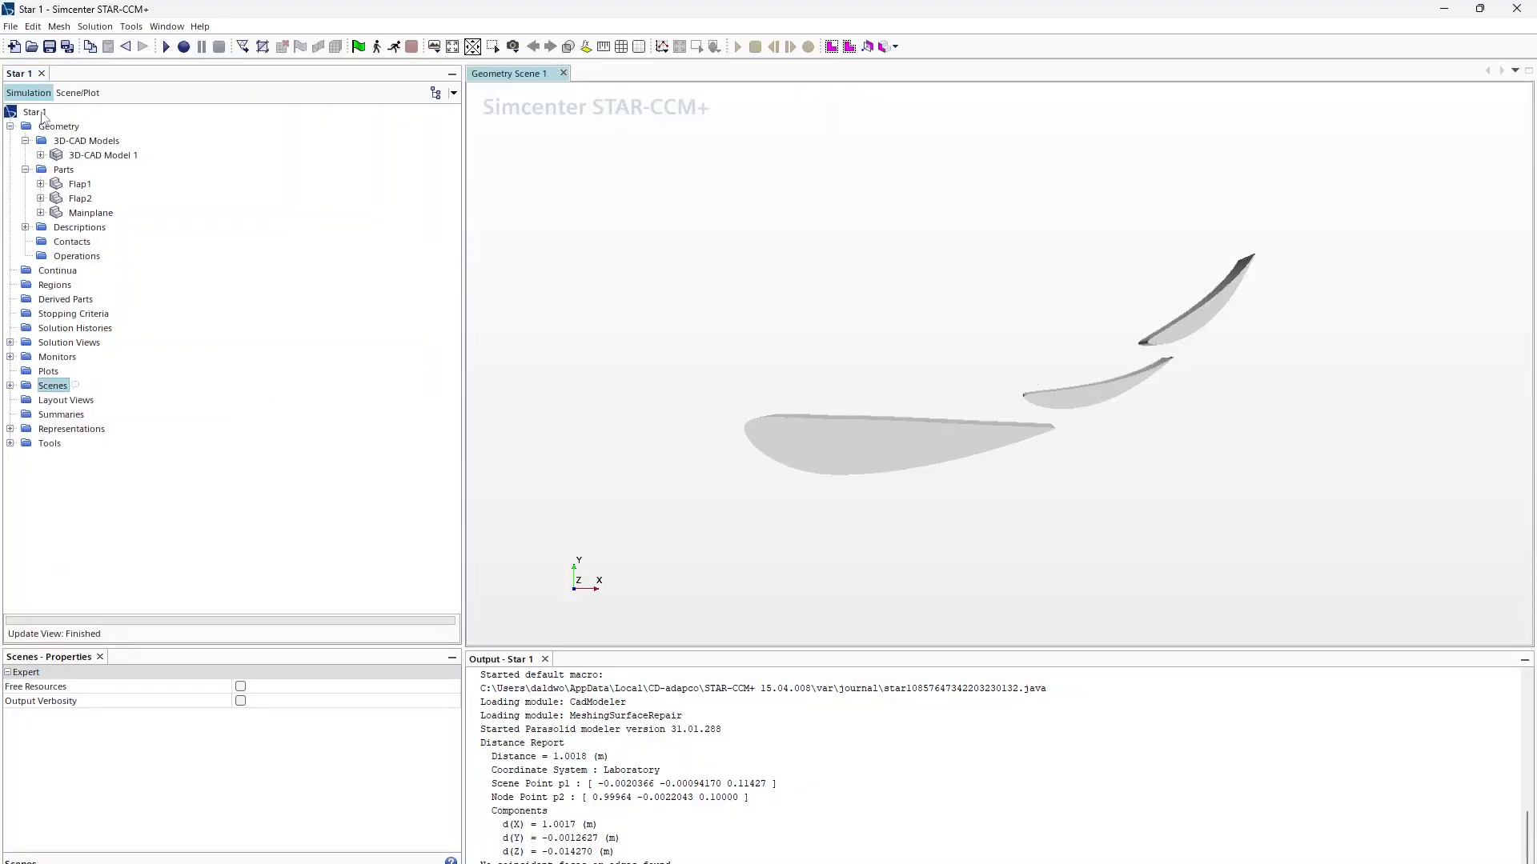
pyautogui.click(90, 158)
# Step: Start a new Block shape part and set Corner 1 X to -0.8 m
pyautogui.rightClick(90, 163)
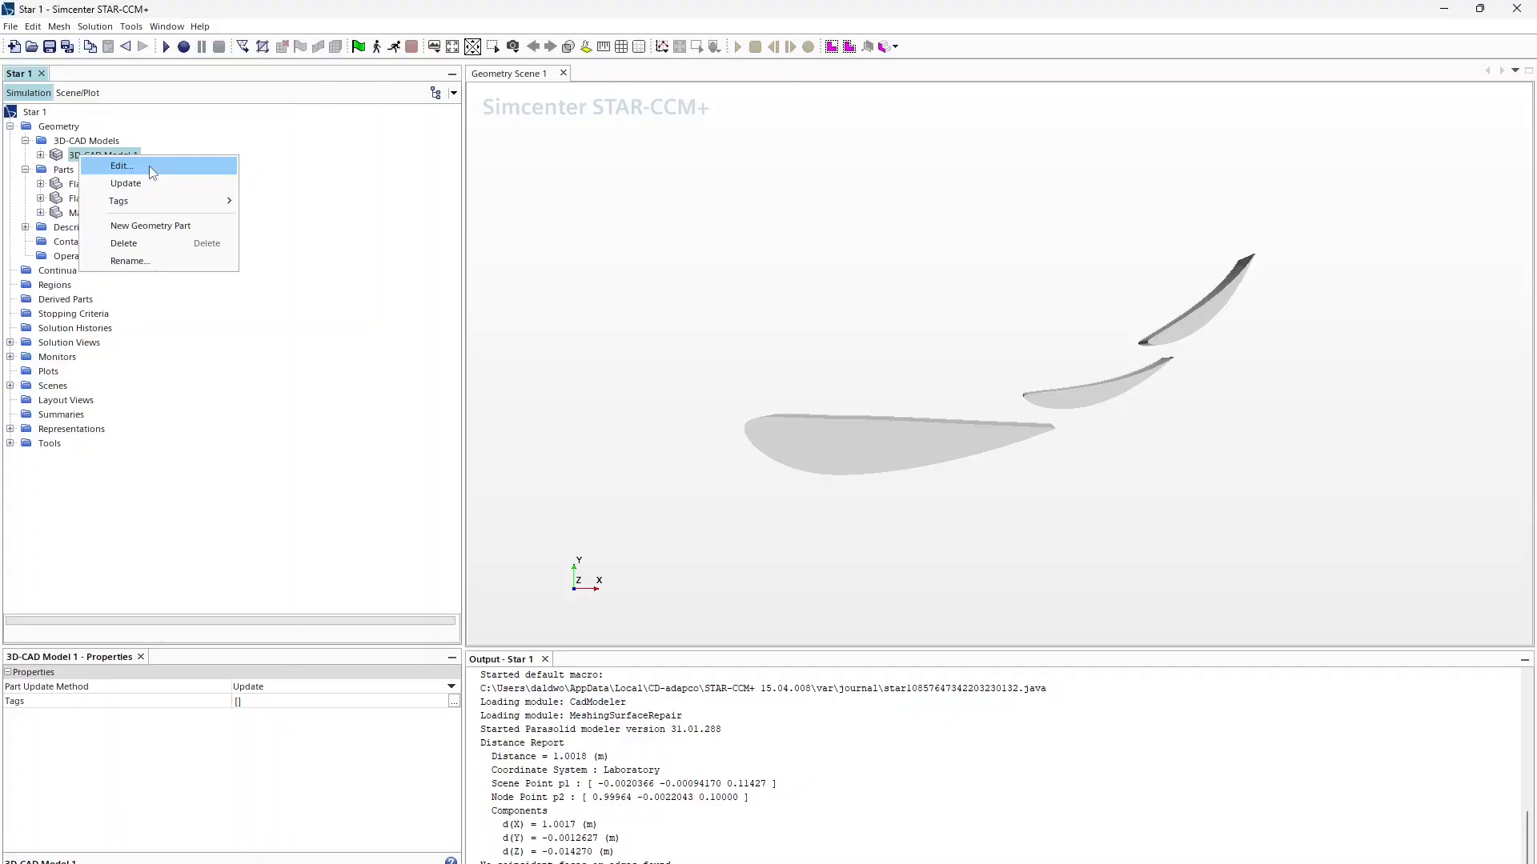
pyautogui.rightClick(64, 168)
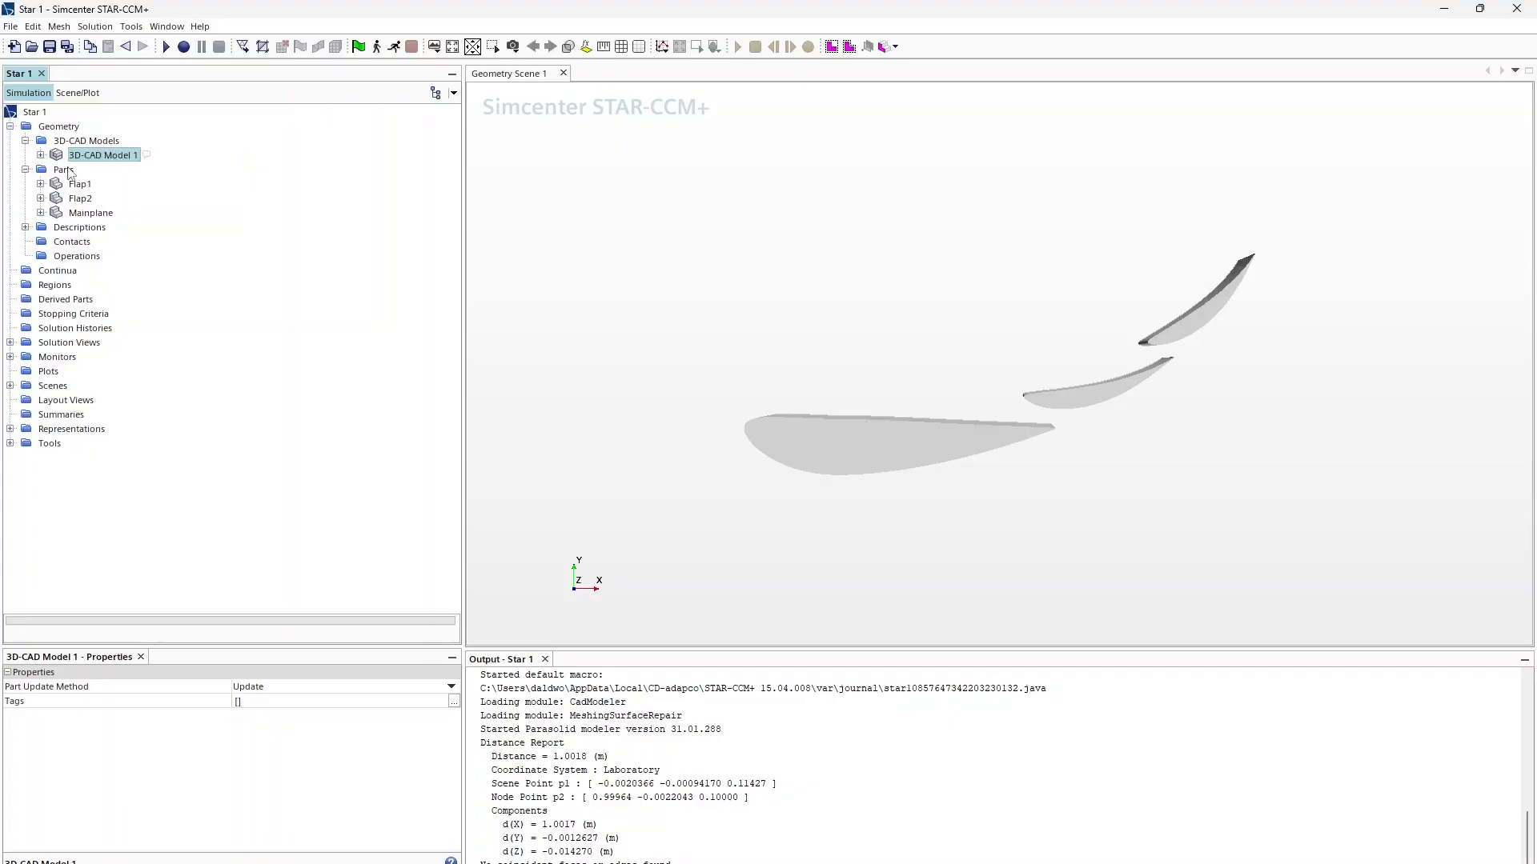
pyautogui.rightClick(64, 169)
pyautogui.moveTo(155, 241)
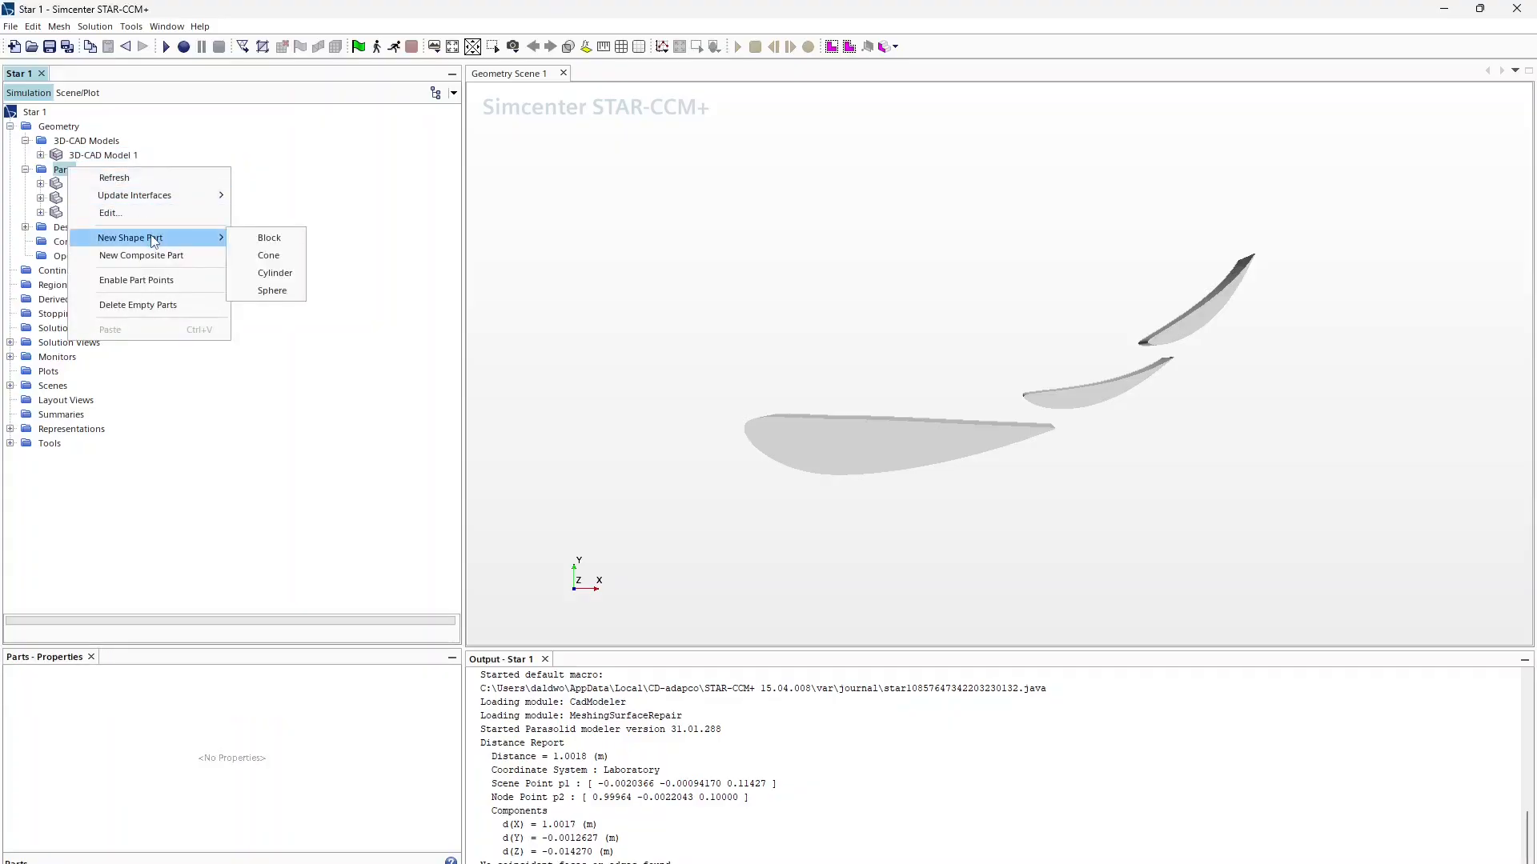
pyautogui.click(251, 239)
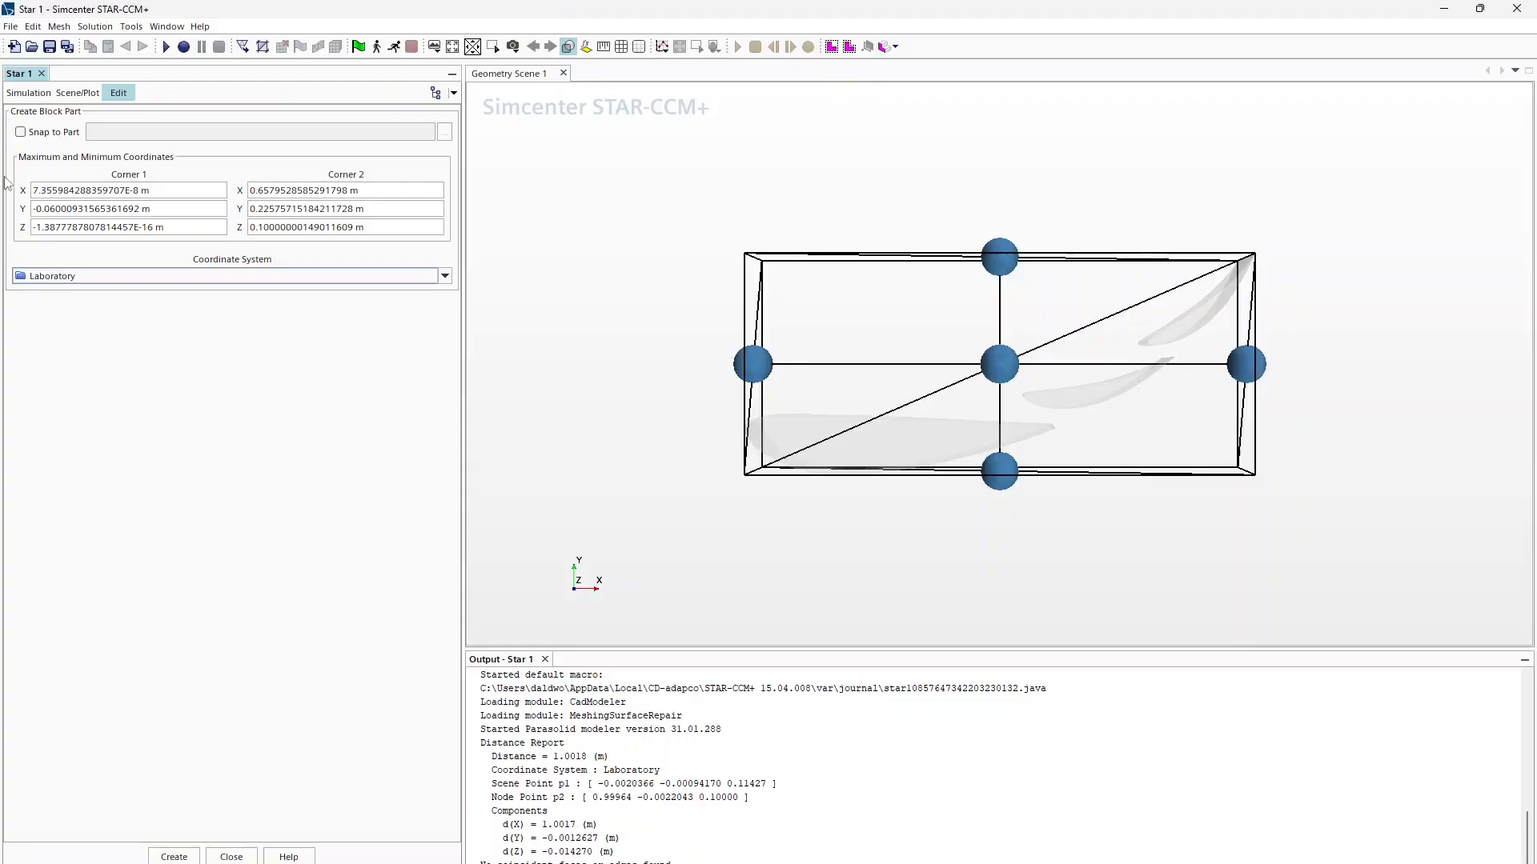
pyautogui.click(206, 193)
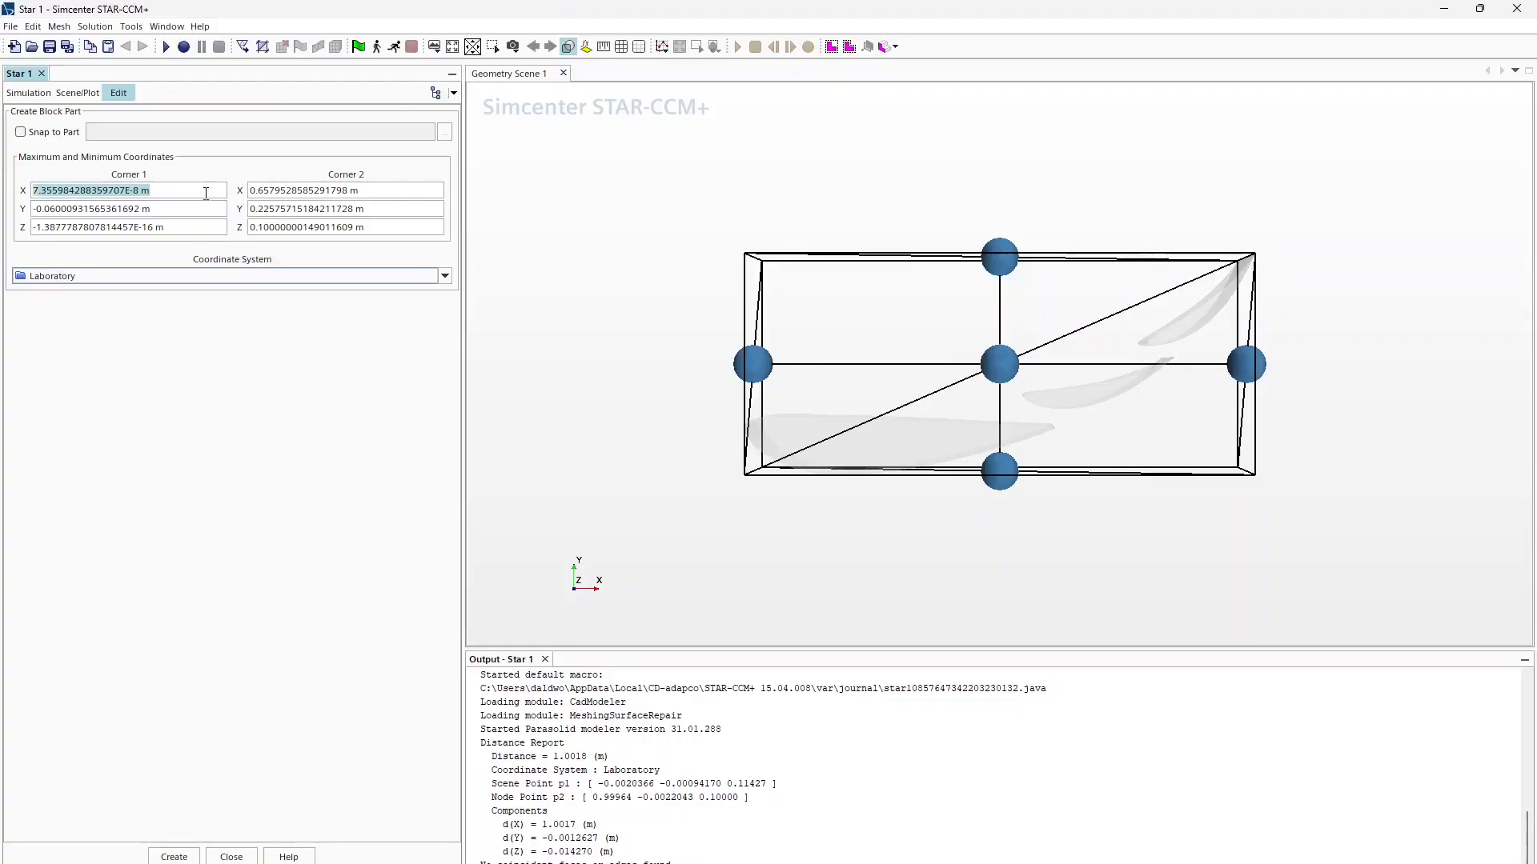
pyautogui.write('-1.0')
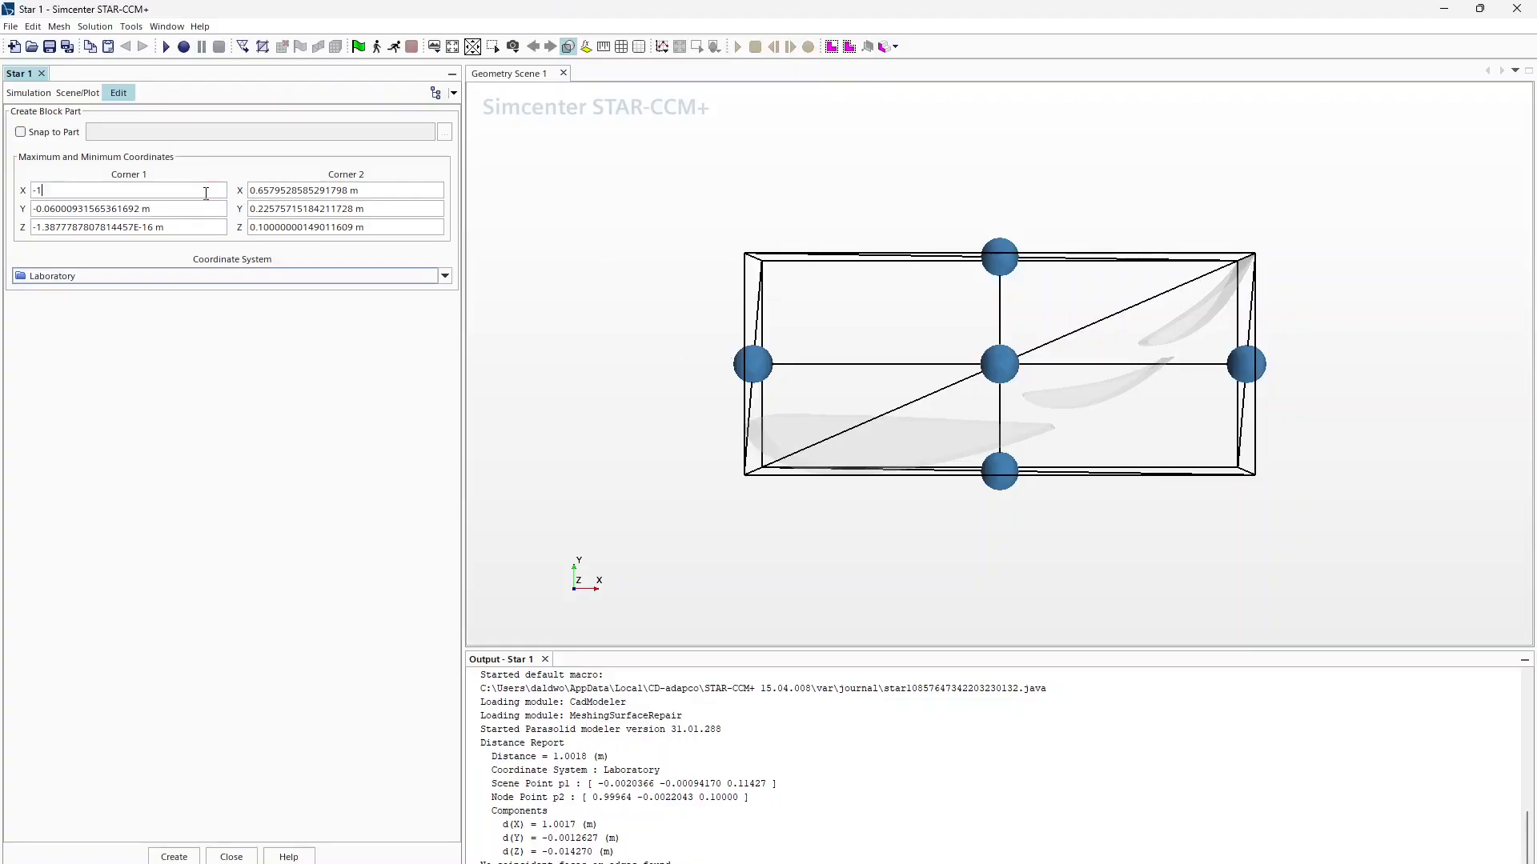
pyautogui.press('Return')
pyautogui.scroll(-5, 1041, 424)
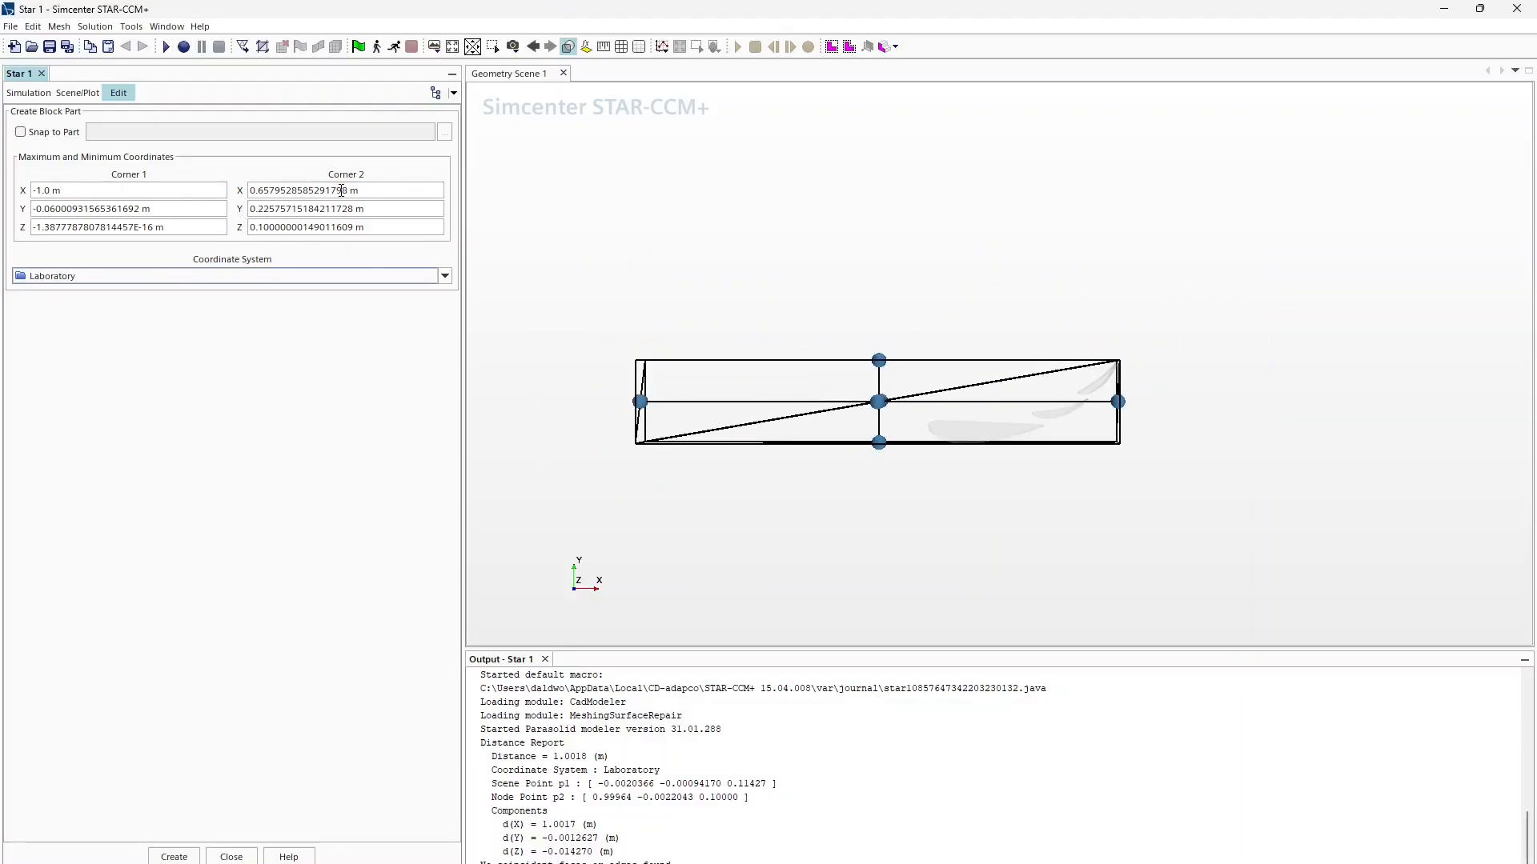
pyautogui.moveTo(138, 190); pyautogui.dragTo(29, 194)
pyautogui.write('0')
pyautogui.press('BackSpace')
pyautogui.write('-0.75')
pyautogui.press('BackSpace')
pyautogui.press('BackSpace')
pyautogui.write('8')
pyautogui.press('Return')
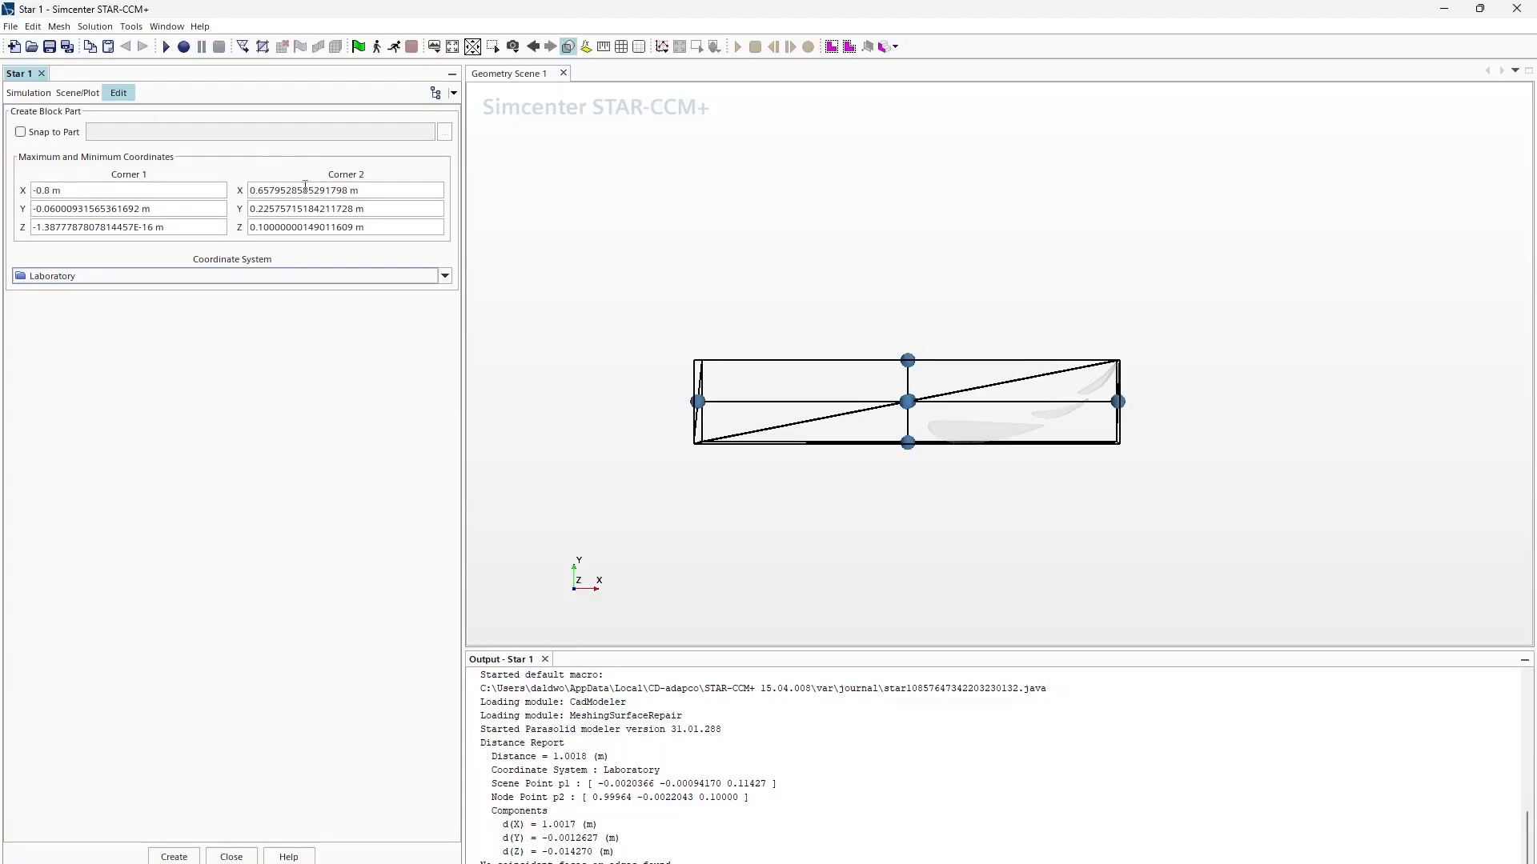
# Step: Set the block's Corner 2 X to 4.0 m
pyautogui.tripleClick(386, 190)
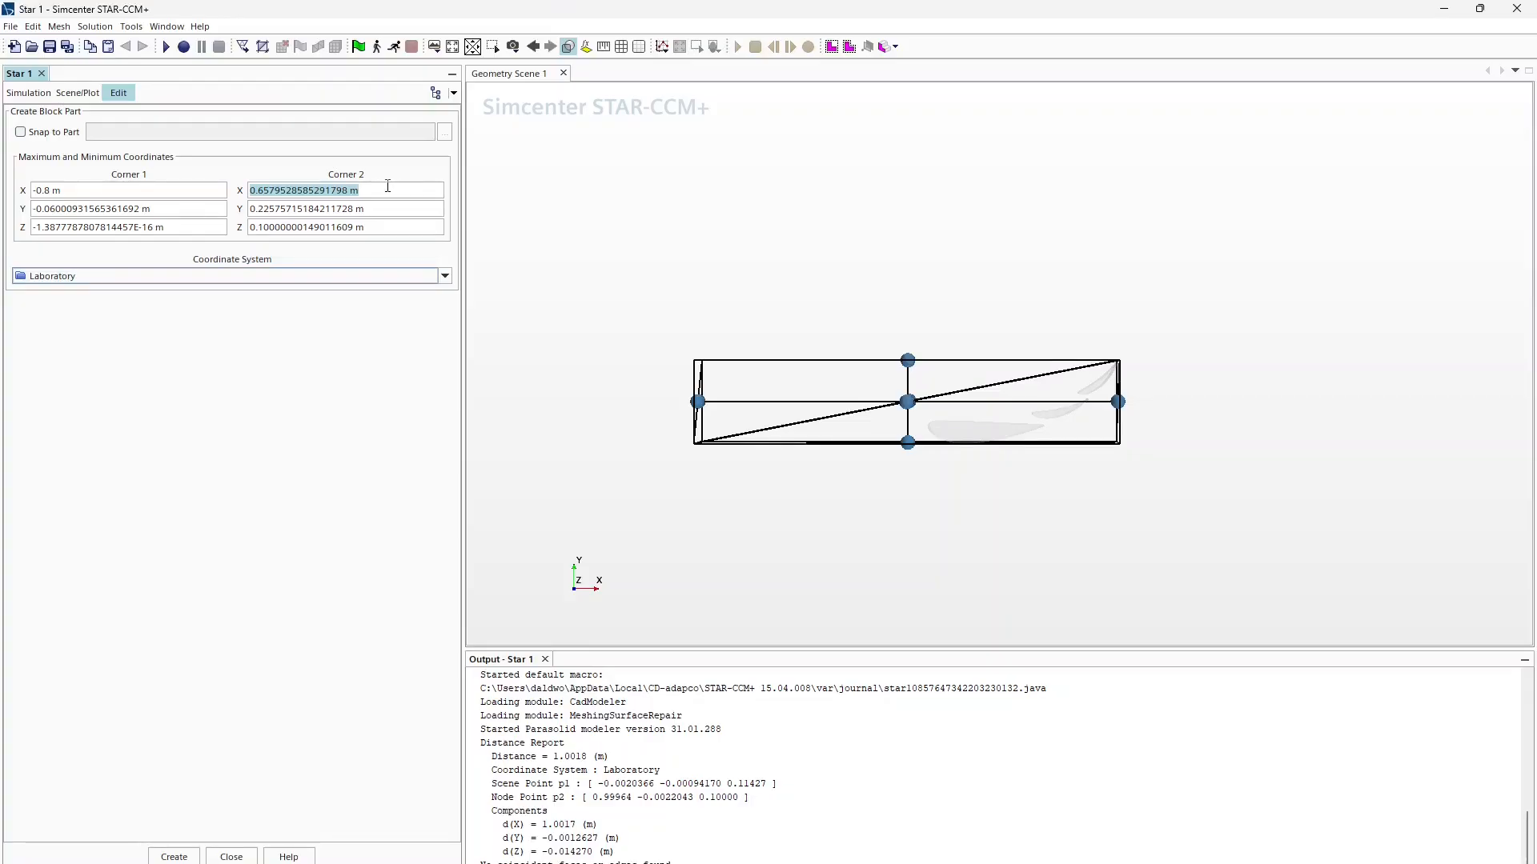
pyautogui.write('5')
pyautogui.press('Return')
pyautogui.scroll(3, 1012, 381)
pyautogui.scroll(-8, 1011, 381)
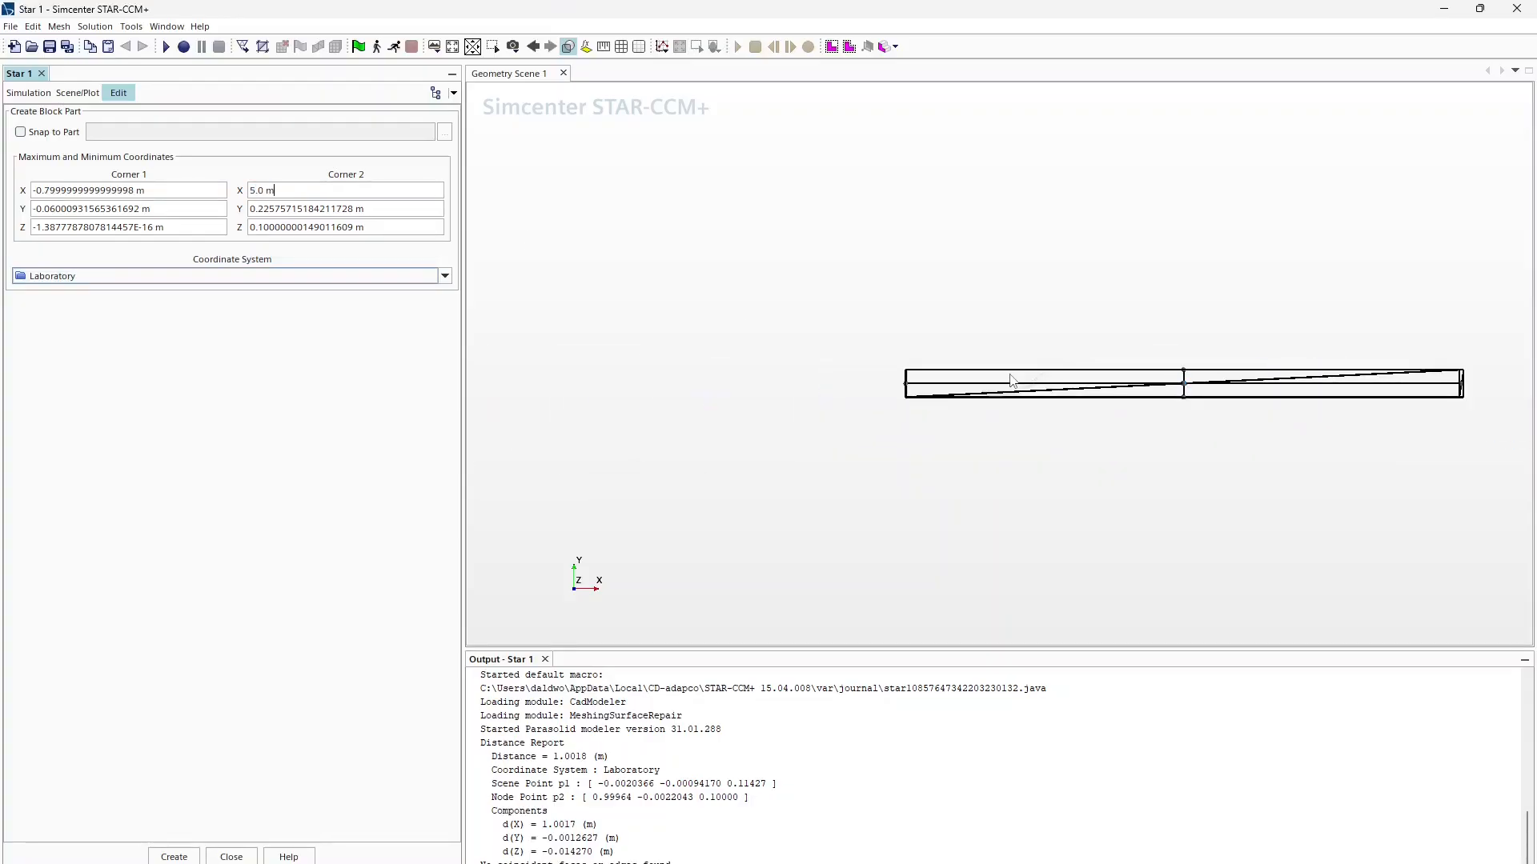
pyautogui.scroll(2, 1012, 381)
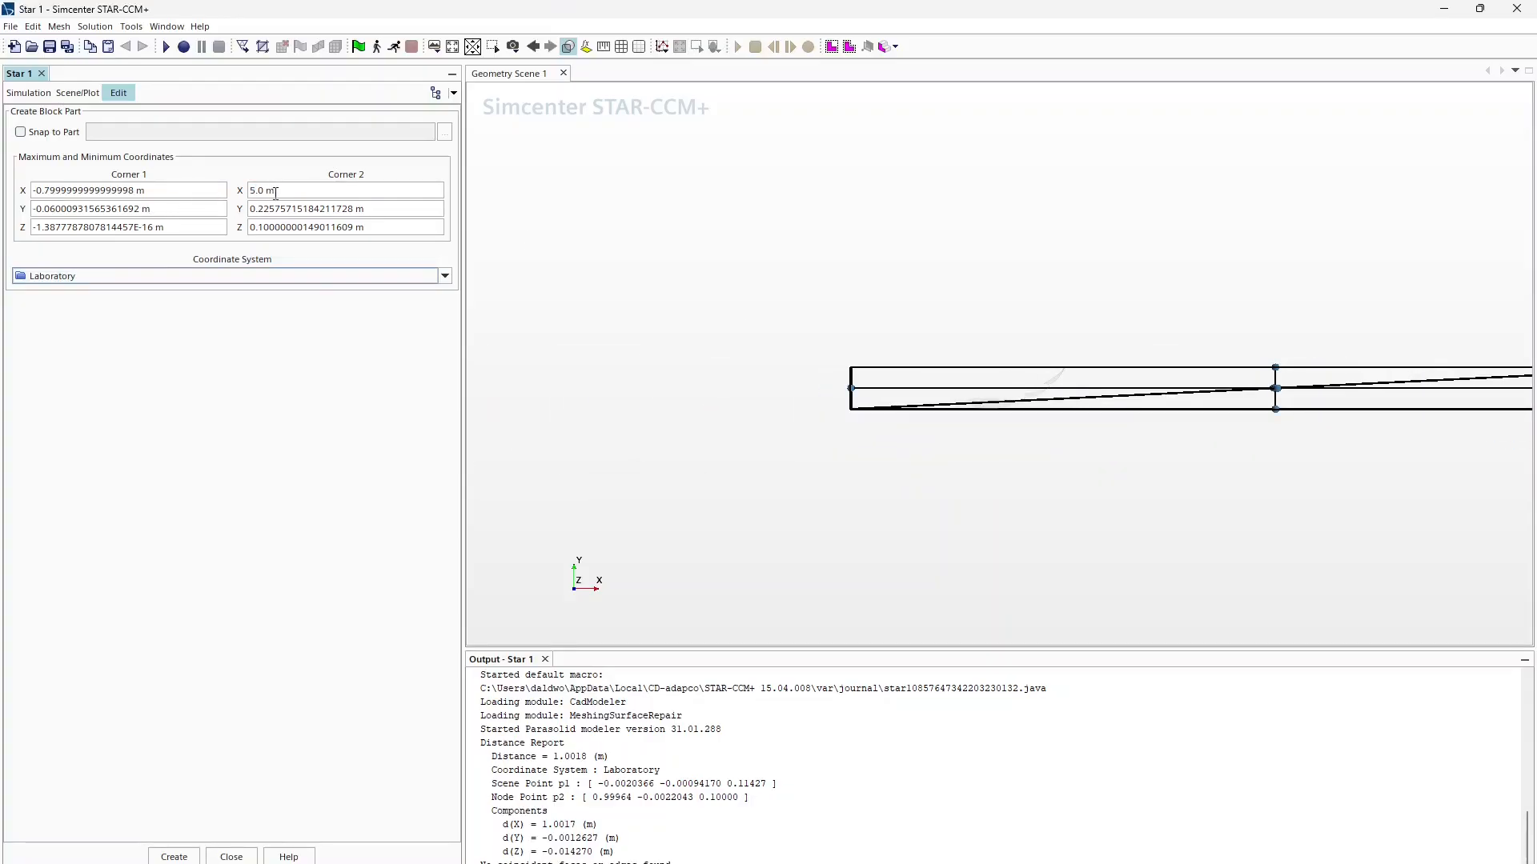
pyautogui.moveTo(278, 191); pyautogui.dragTo(229, 199)
pyautogui.write('3')
pyautogui.press('Return')
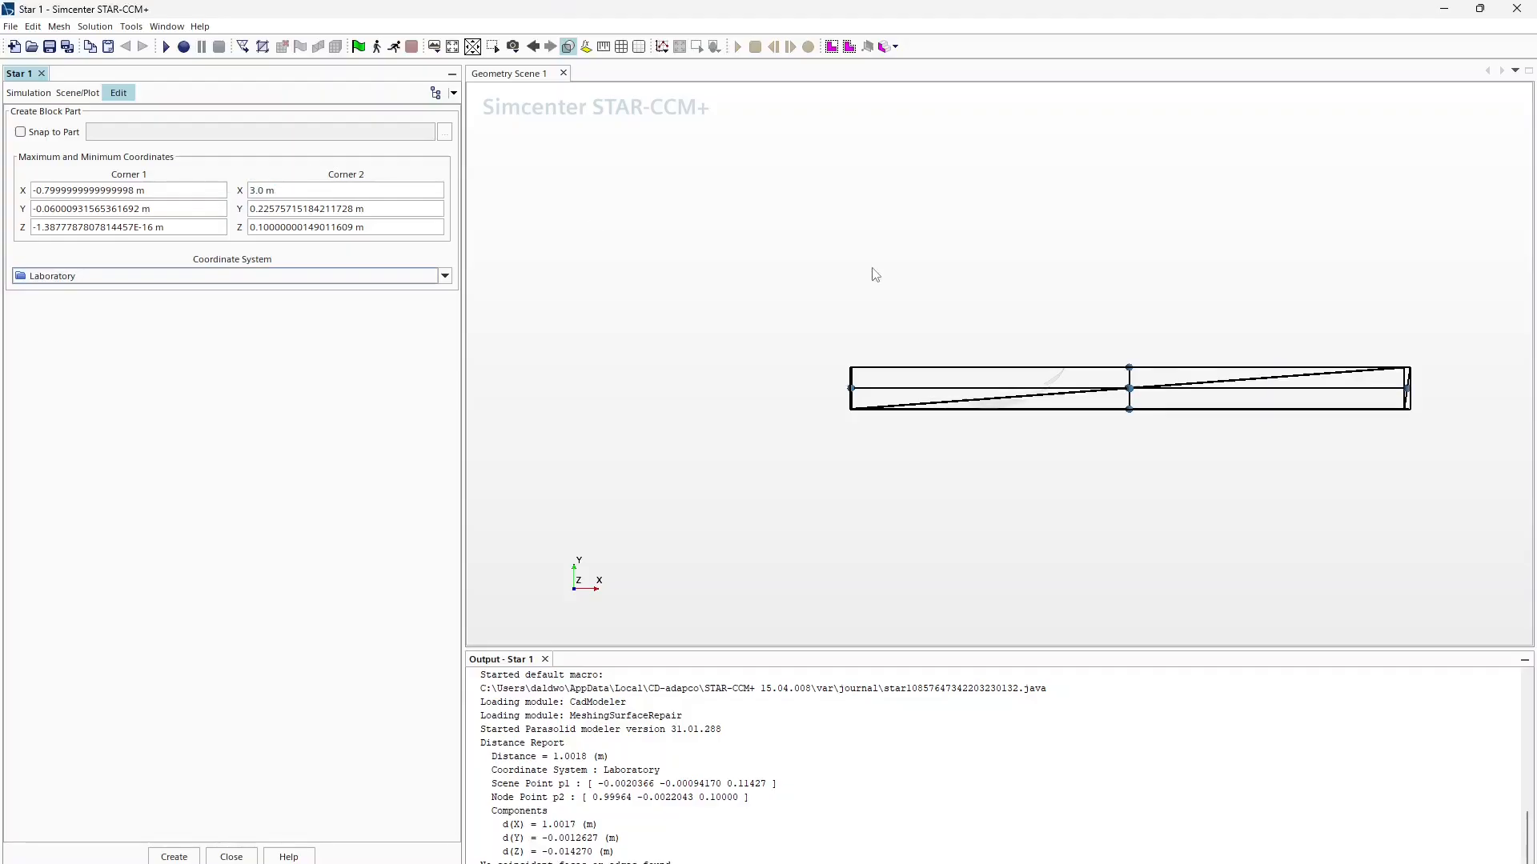
pyautogui.hotkey('ctrl', 'a')
pyautogui.write('4')
pyautogui.press('Return')
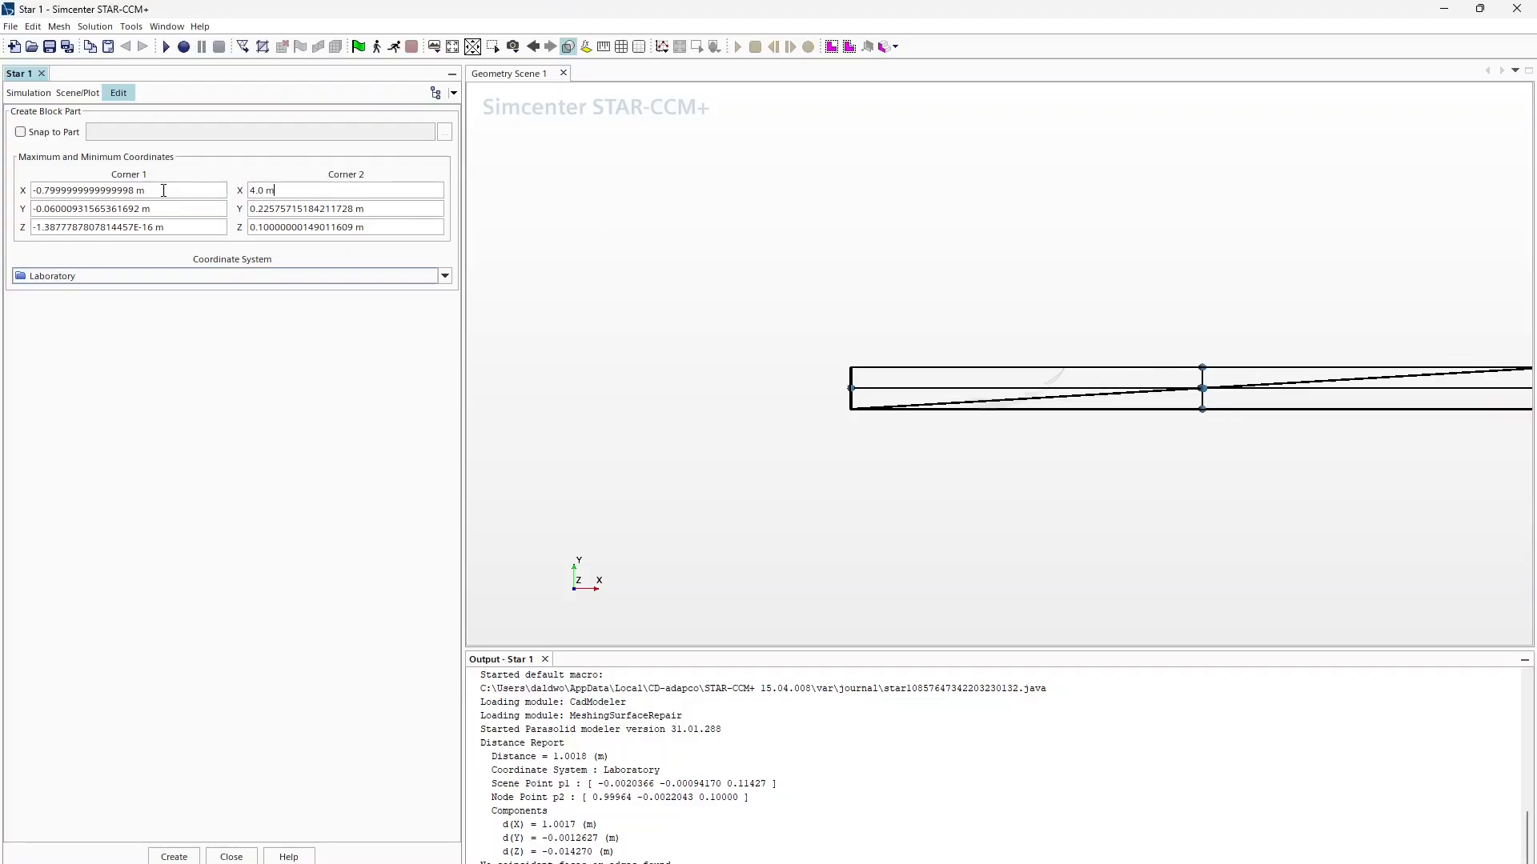
pyautogui.scroll(5, 1104, 376)
pyautogui.scroll(4, 938, 451)
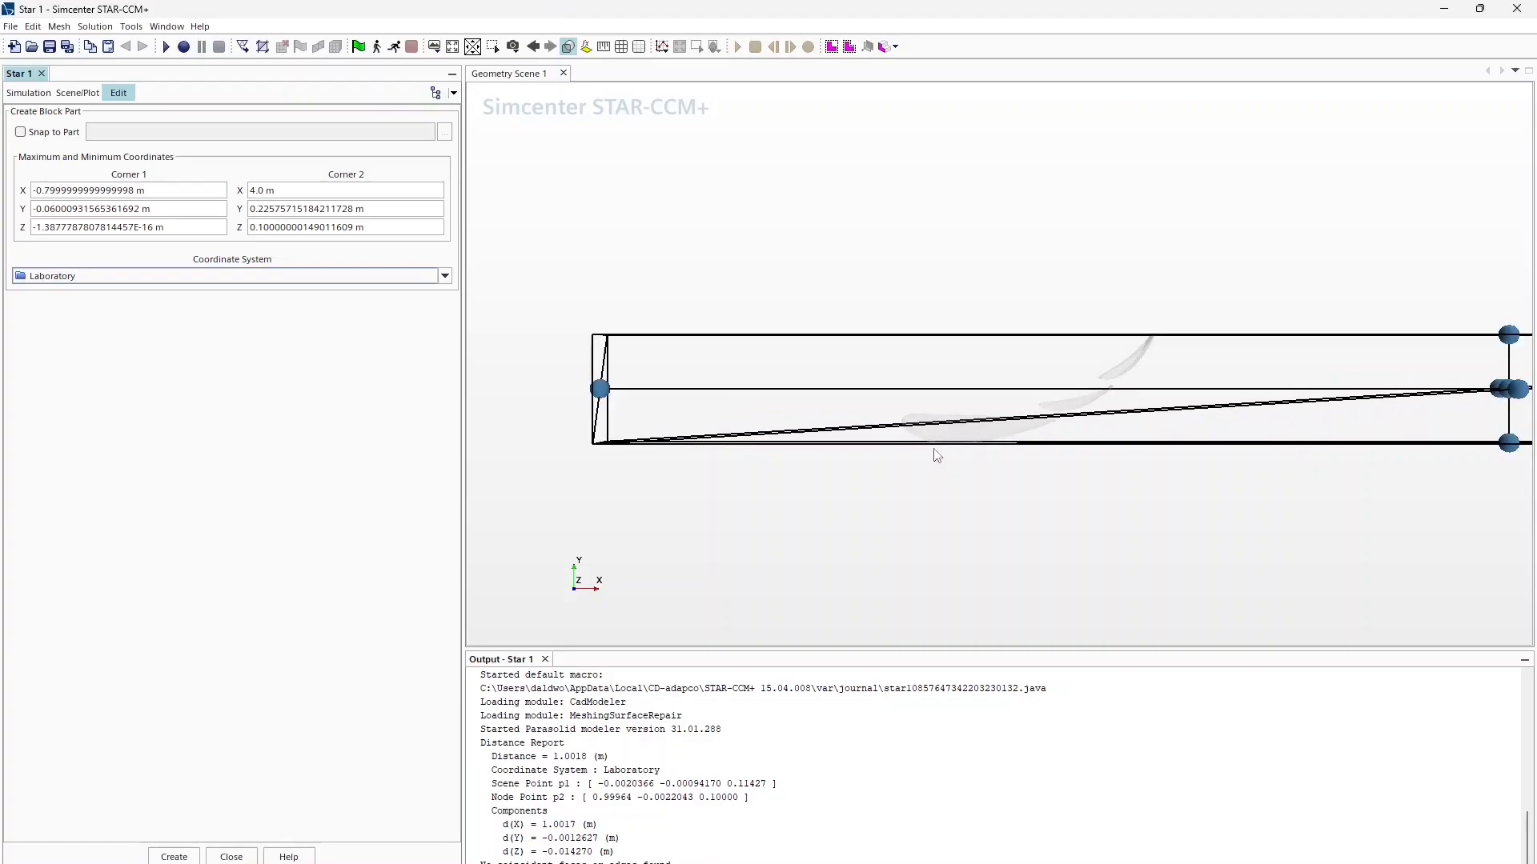
# Step: Set Corner 1 Y to -0.1 m and Corner 2 Y to 1.5 m, then create the block
pyautogui.tripleClick(166, 206)
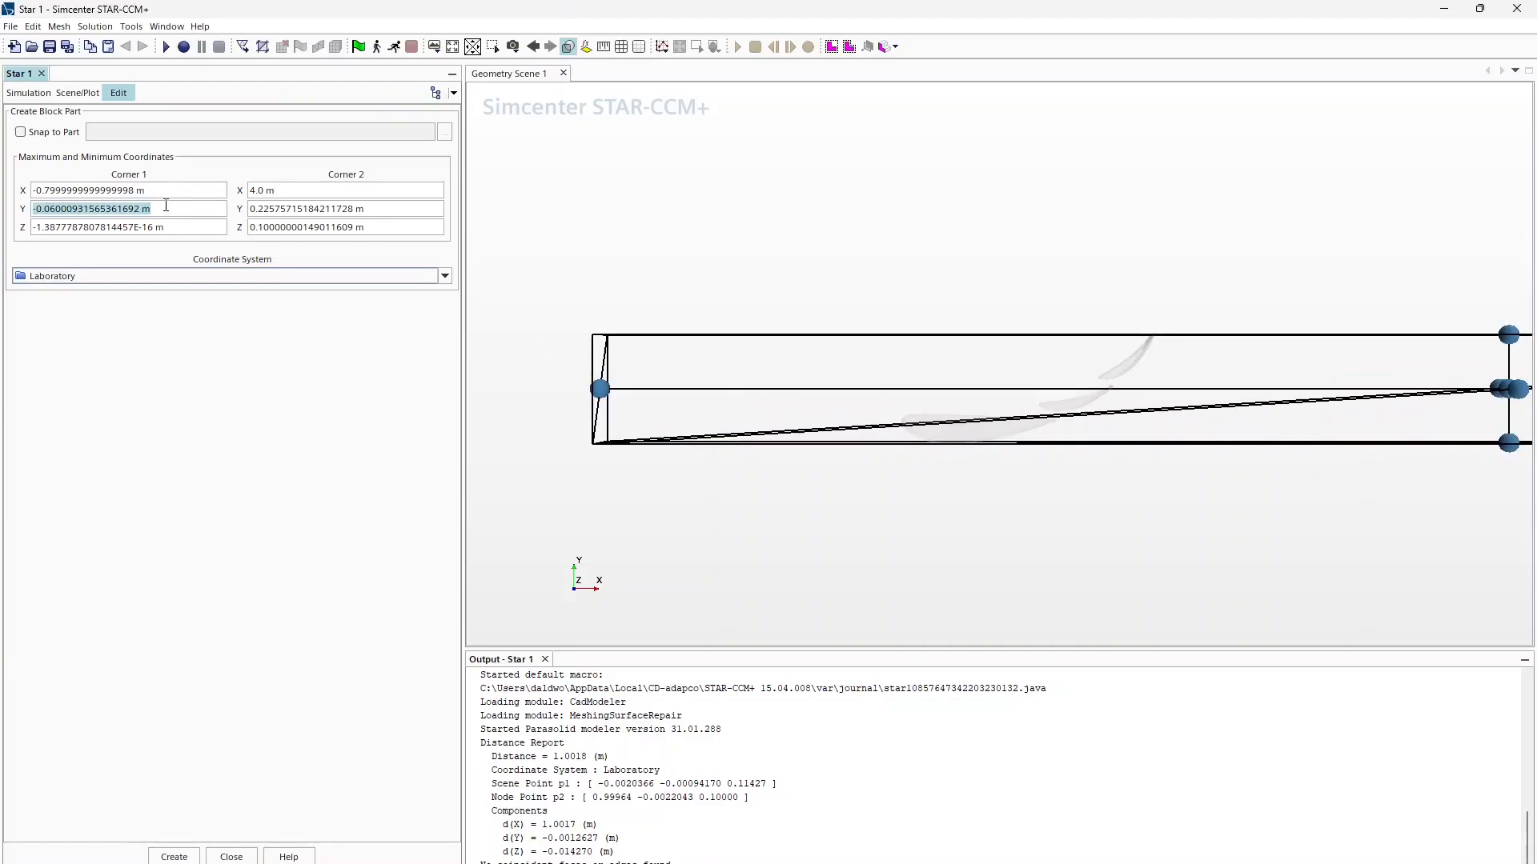
pyautogui.write('-0')
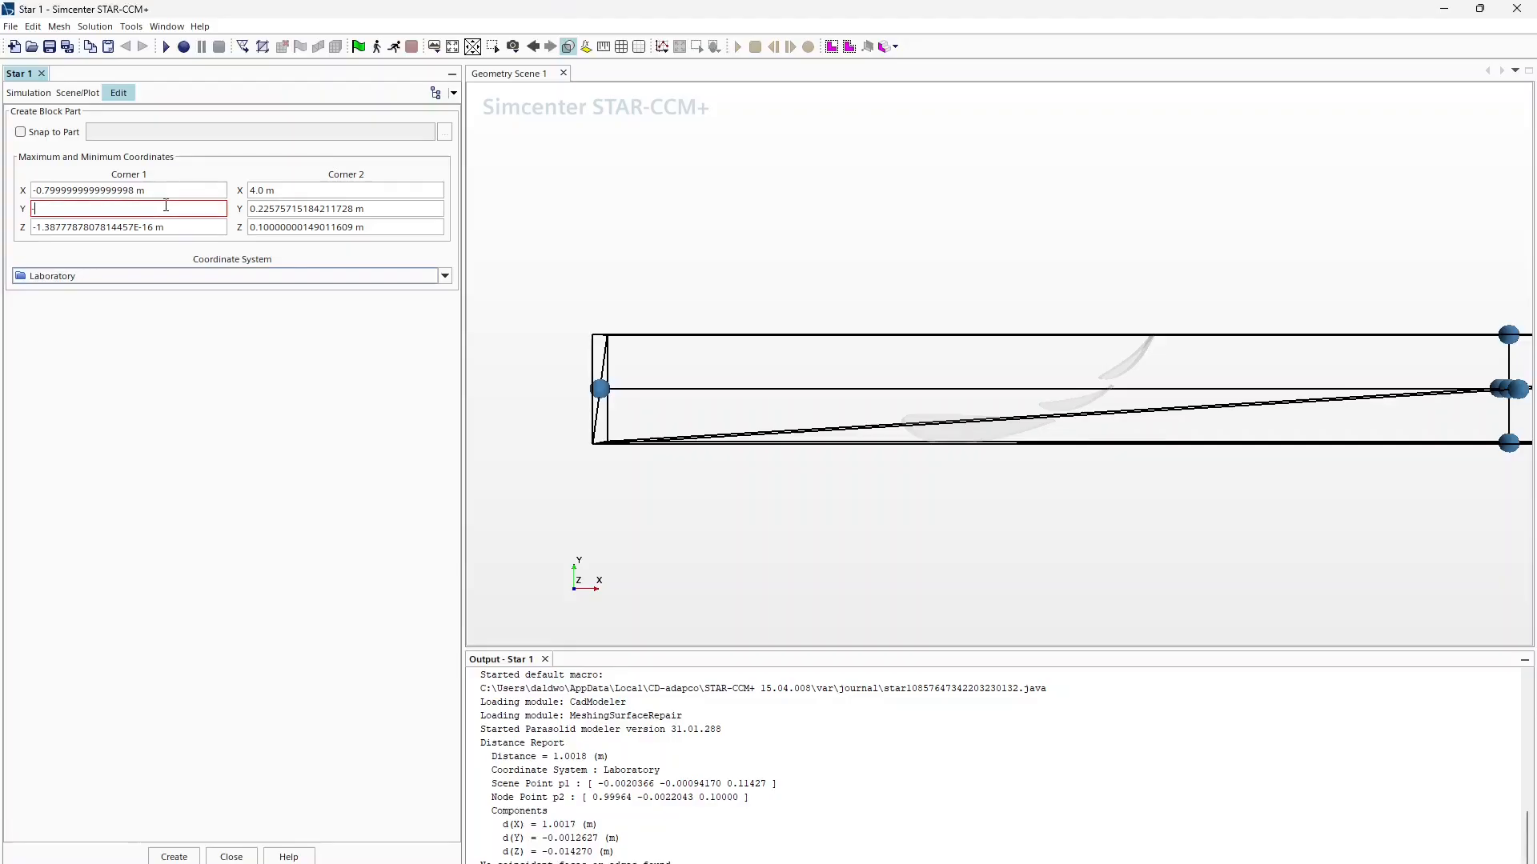
pyautogui.press('BackSpace')
pyautogui.write('1')
pyautogui.press('Return')
pyautogui.click(345, 207)
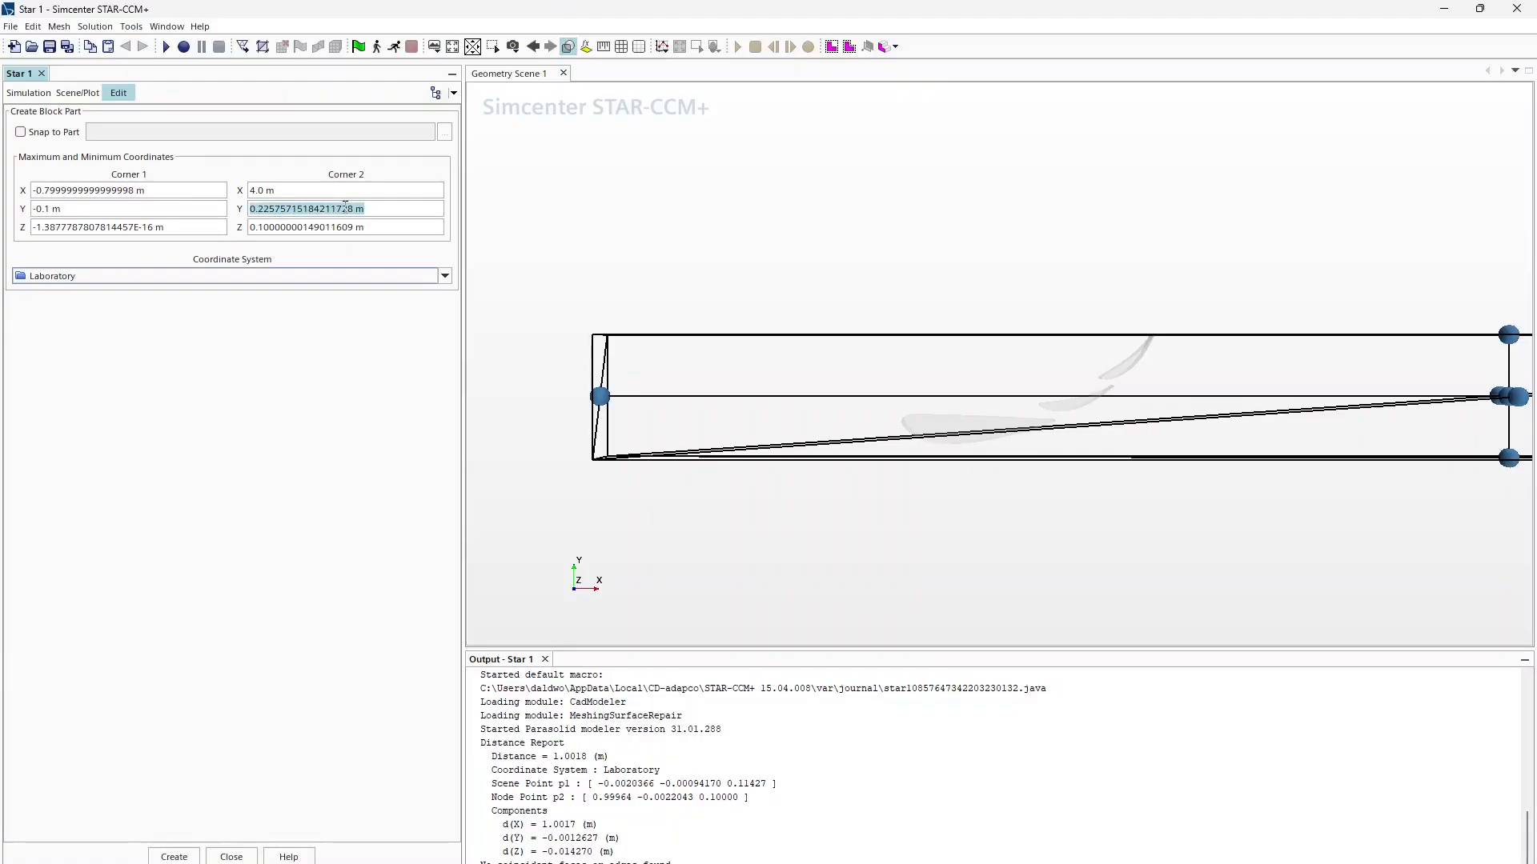
pyautogui.write('2')
pyautogui.press('Return')
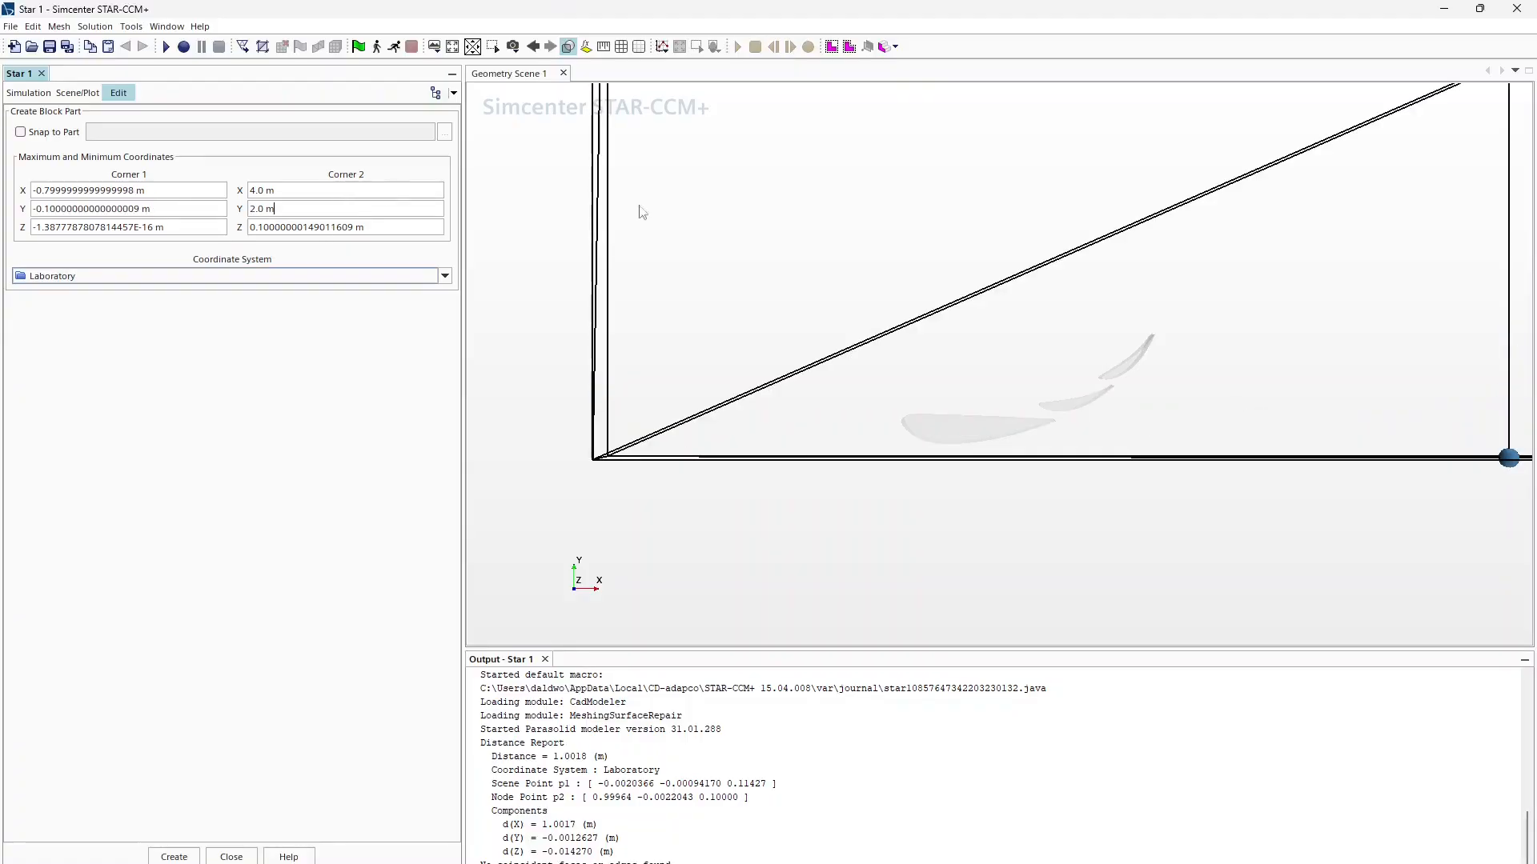
pyautogui.scroll(-5, 957, 333)
pyautogui.scroll(3, 1092, 261)
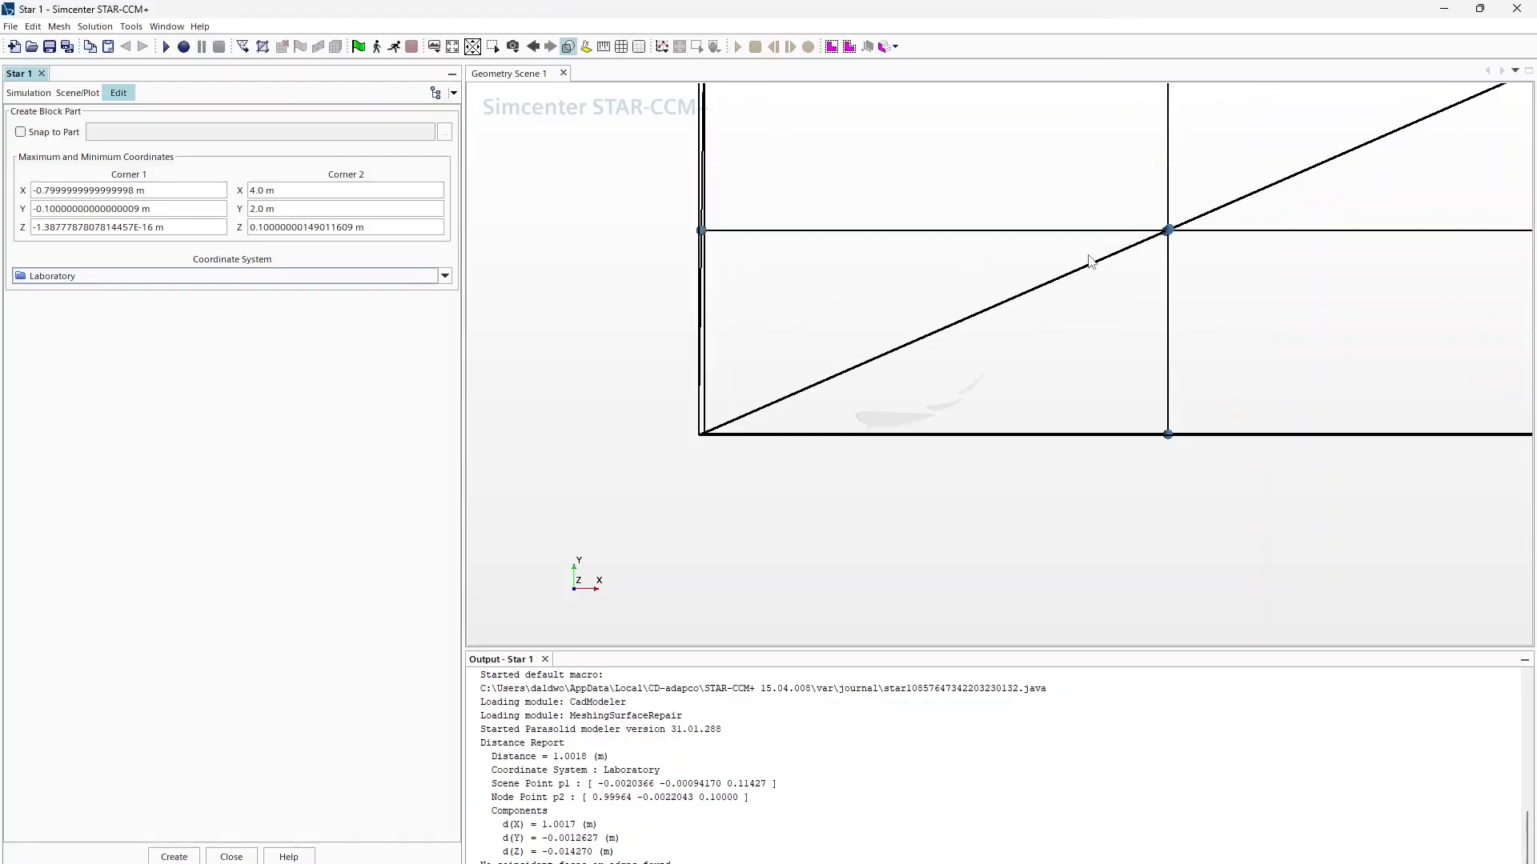
pyautogui.scroll(-4, 1092, 261)
pyautogui.tripleClick(260, 209)
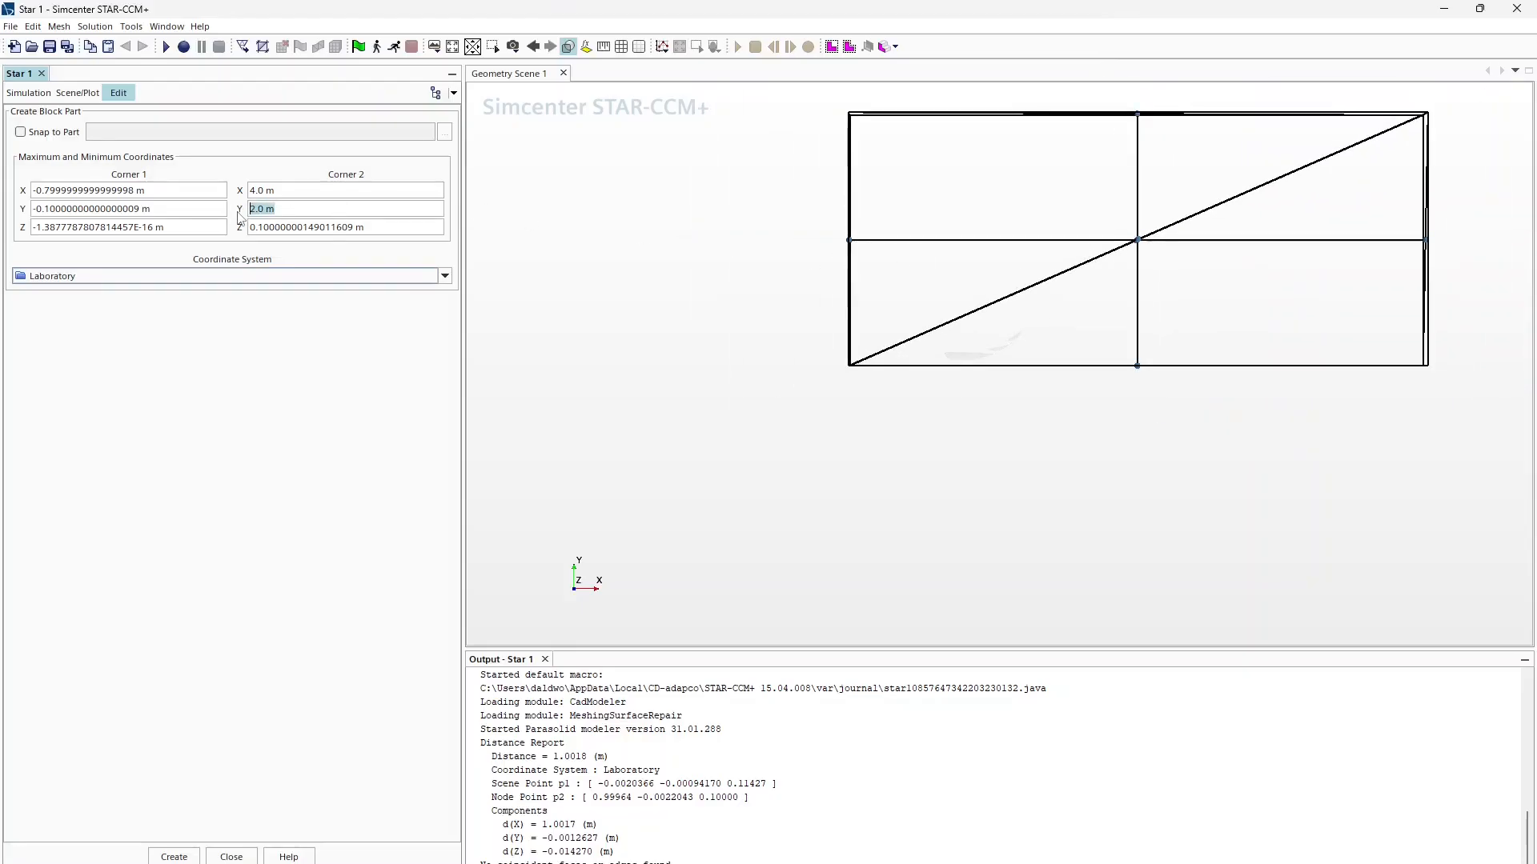
pyautogui.write('1.5')
pyautogui.press('Return')
pyautogui.scroll(2, 1233, 204)
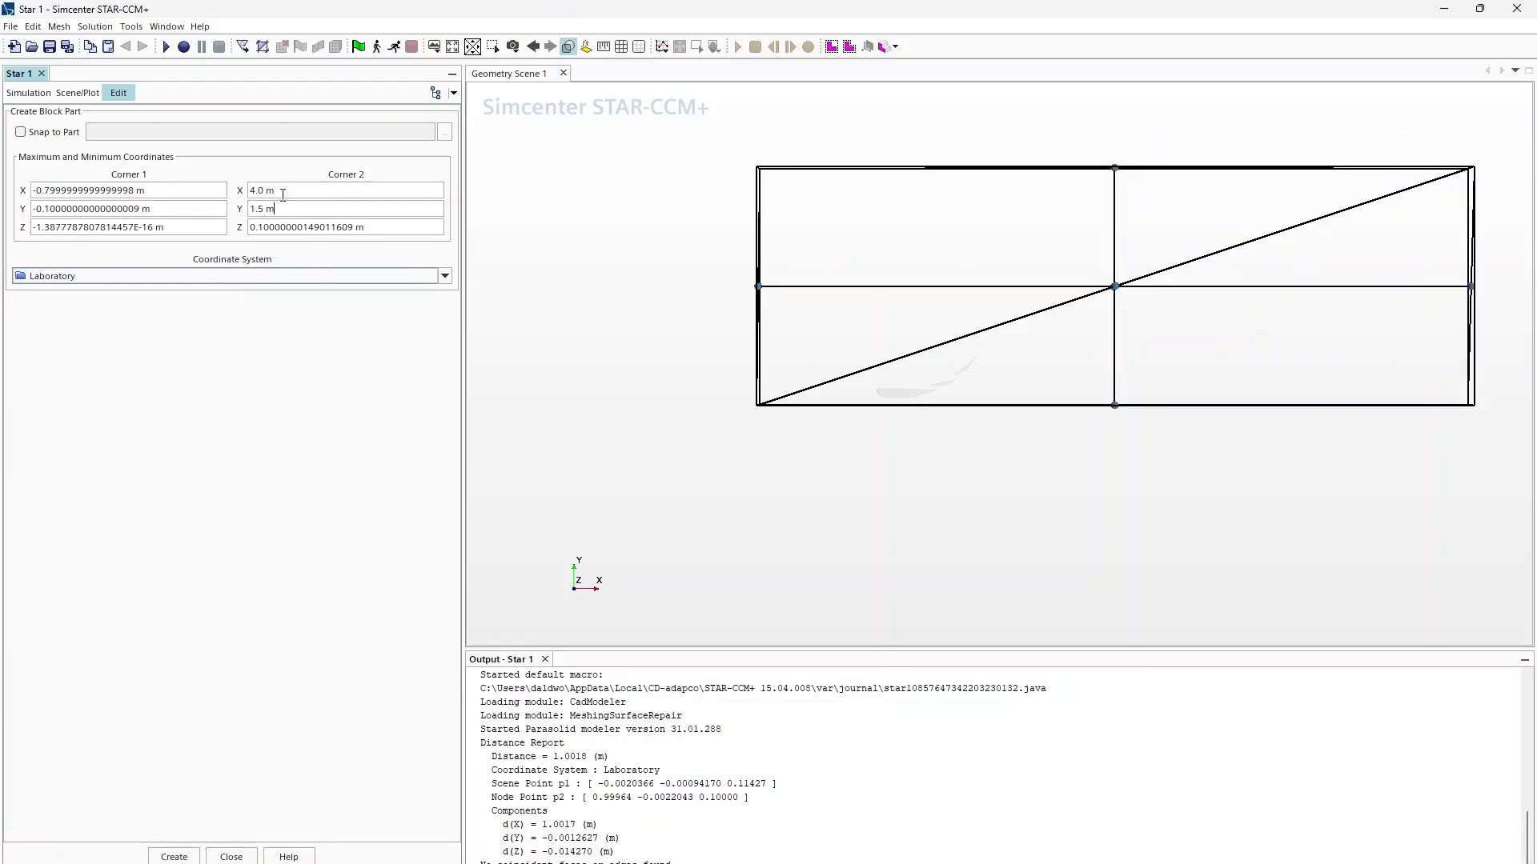
pyautogui.click(292, 191)
pyautogui.click(284, 228)
pyautogui.click(148, 229)
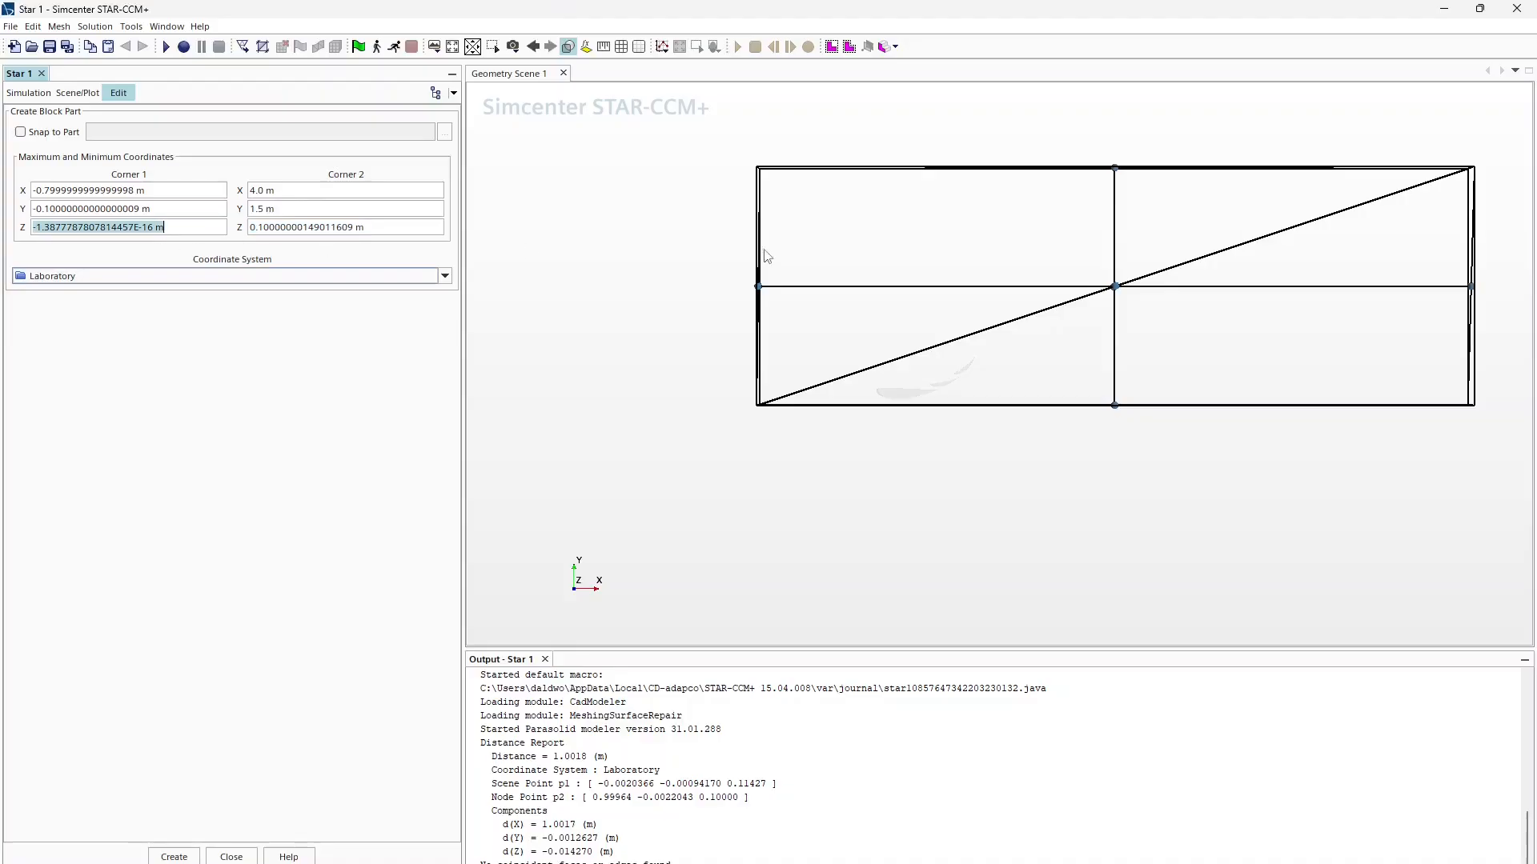
pyautogui.click(175, 857)
# Step: Close the block panel and rename the new Block part to Domain
pyautogui.click(232, 857)
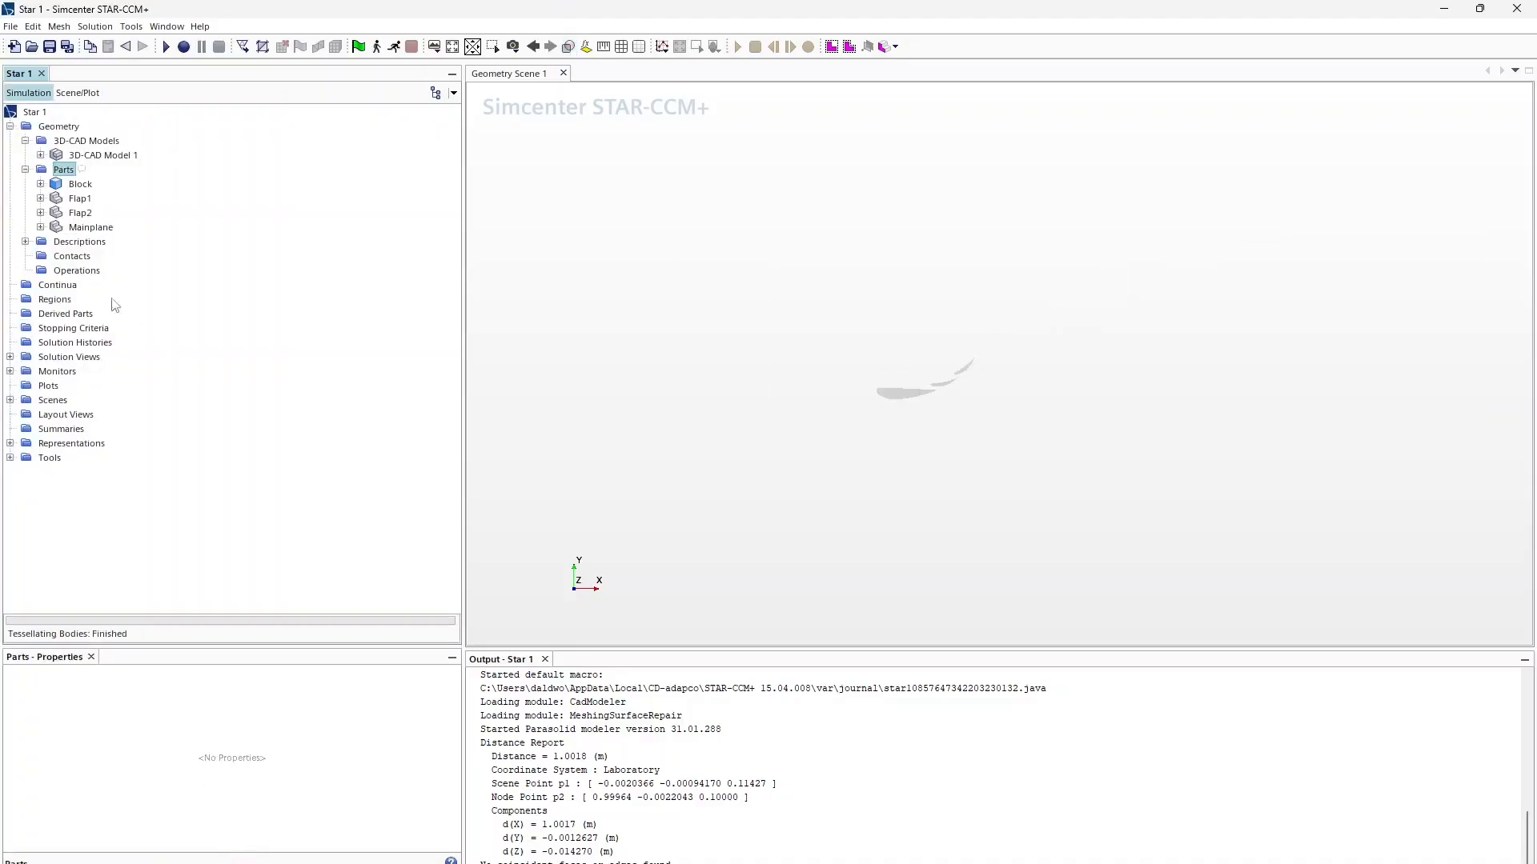
pyautogui.click(89, 186)
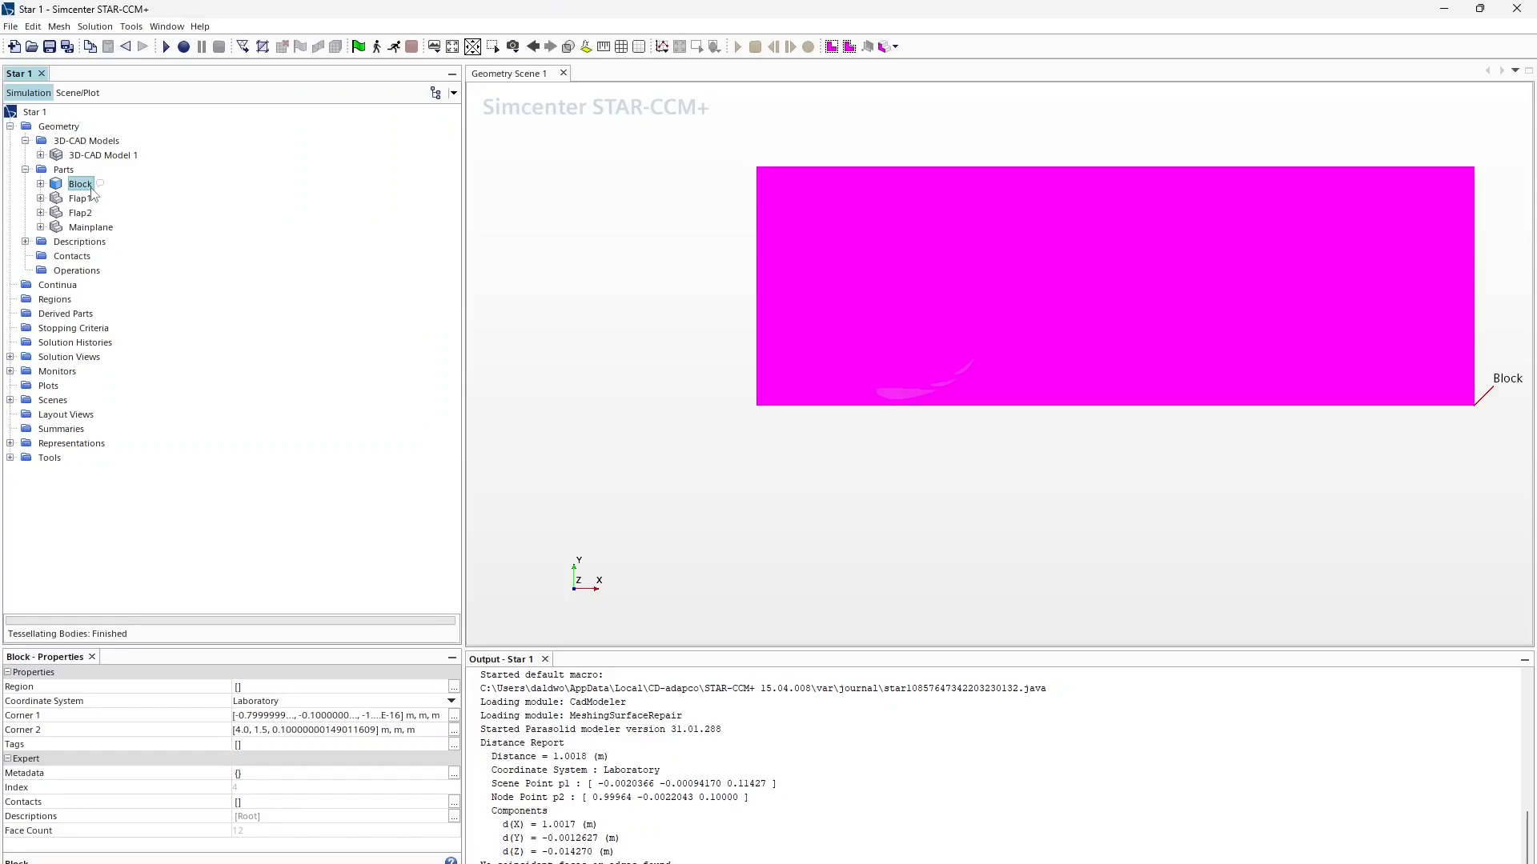
pyautogui.click(88, 186)
pyautogui.write('Doa')
pyautogui.write('ain')
pyautogui.press('Return')
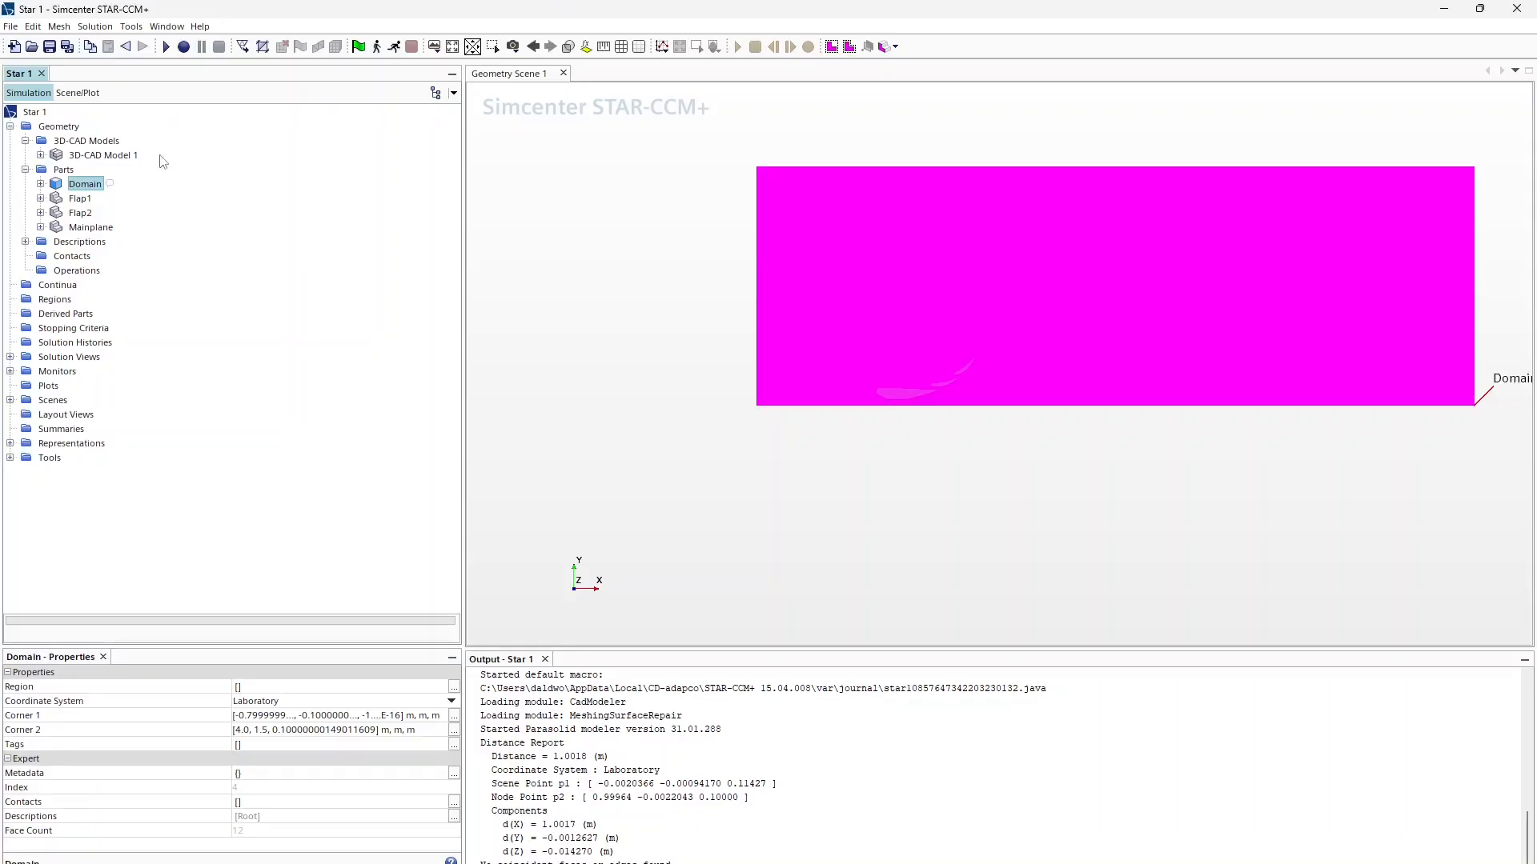
# Step: Expand Domain's surfaces and bring up the context menu for Block Surface
pyautogui.click(38, 183)
pyautogui.click(55, 198)
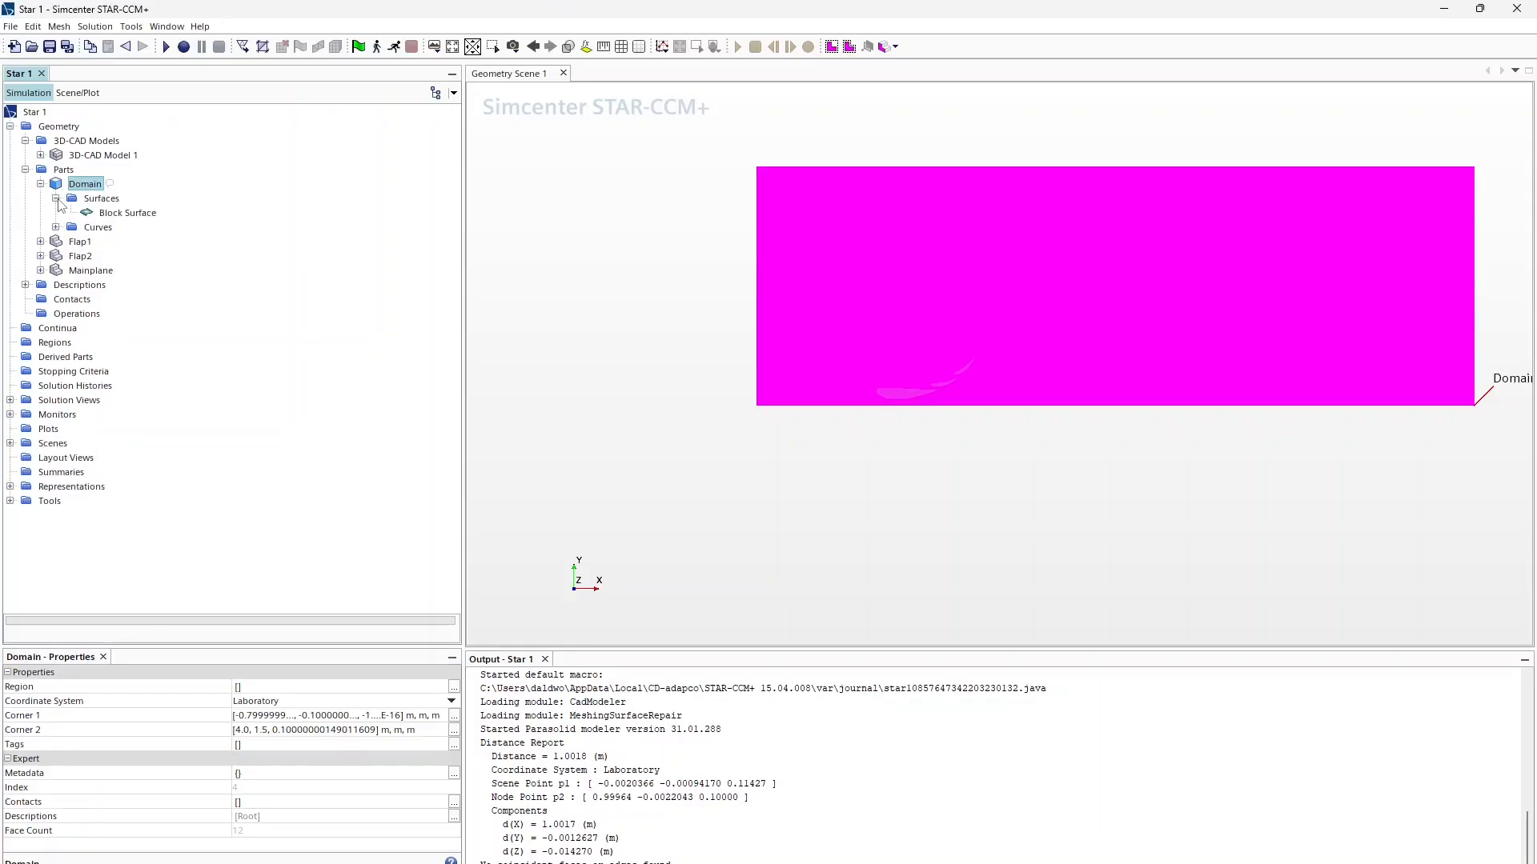
pyautogui.click(112, 213)
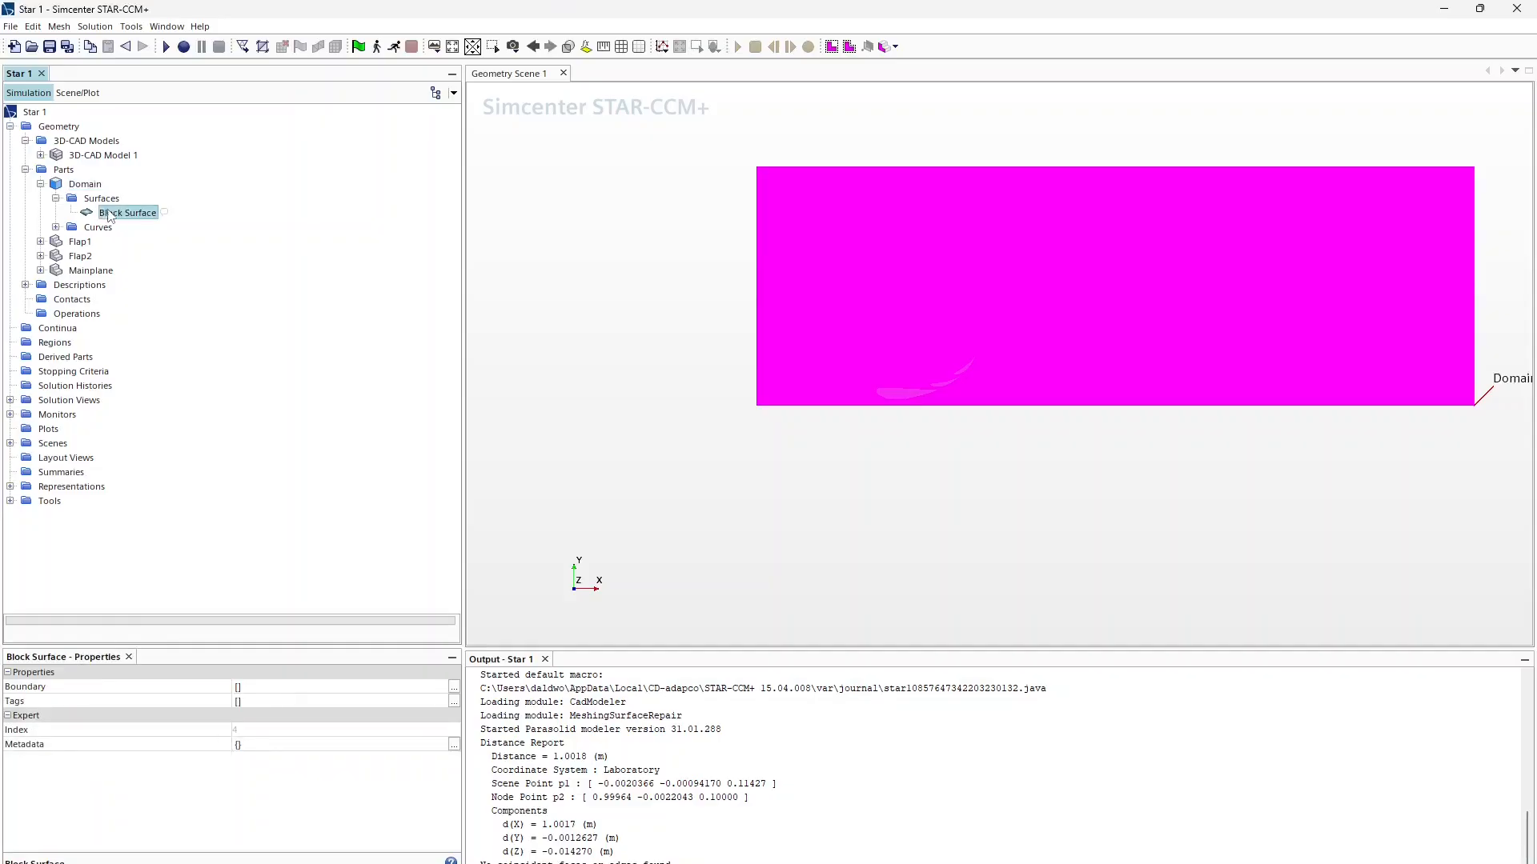
pyautogui.rightClick(117, 214)
# Step: Using Split by Patch, split the block's left face (patch 71) off as surface Inlet
pyautogui.click(172, 285)
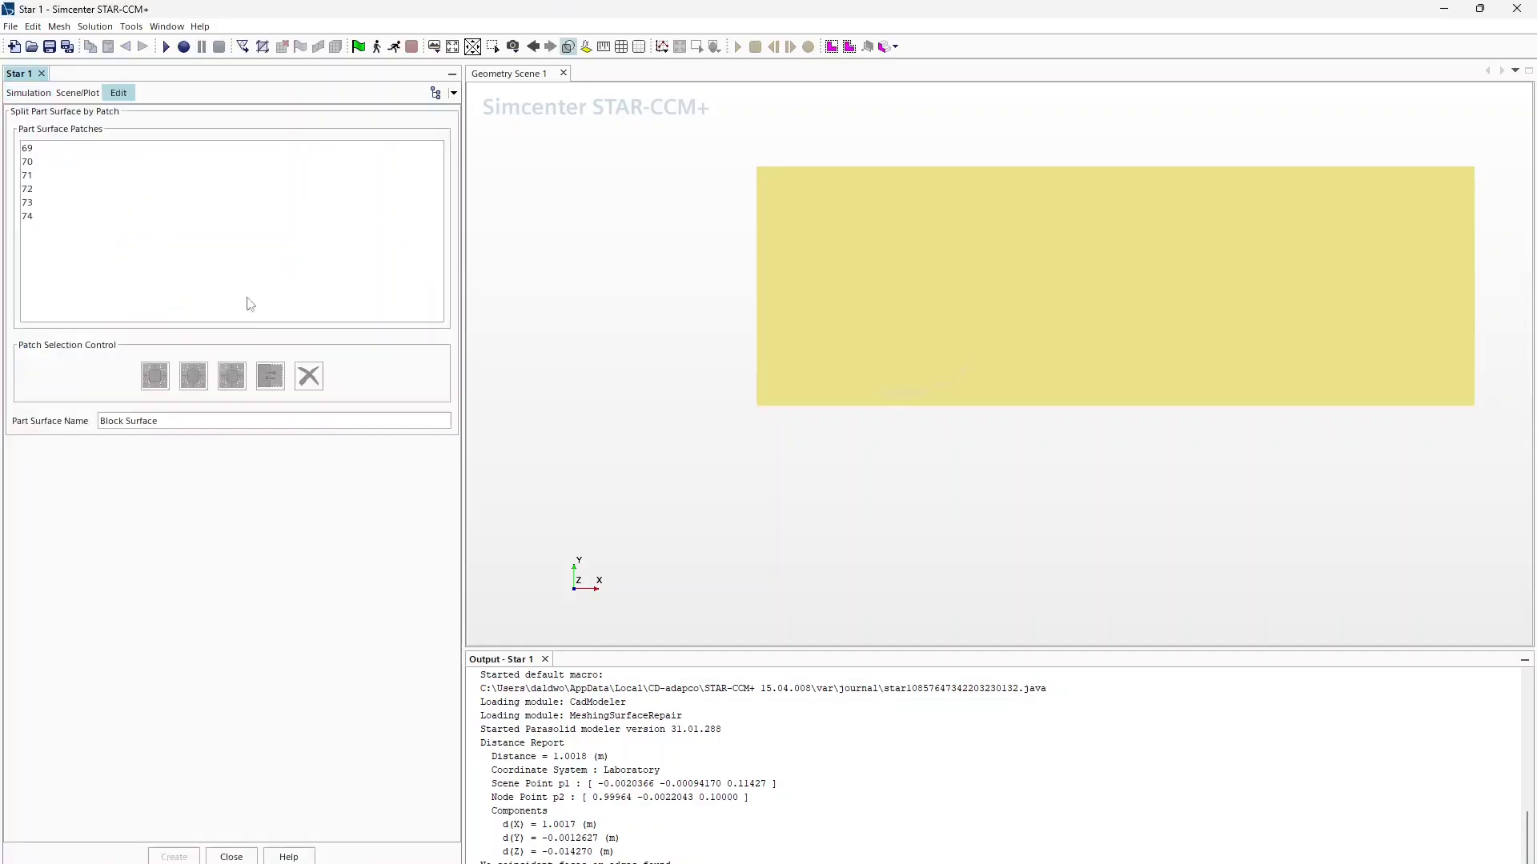
pyautogui.moveTo(671, 296); pyautogui.dragTo(918, 348)
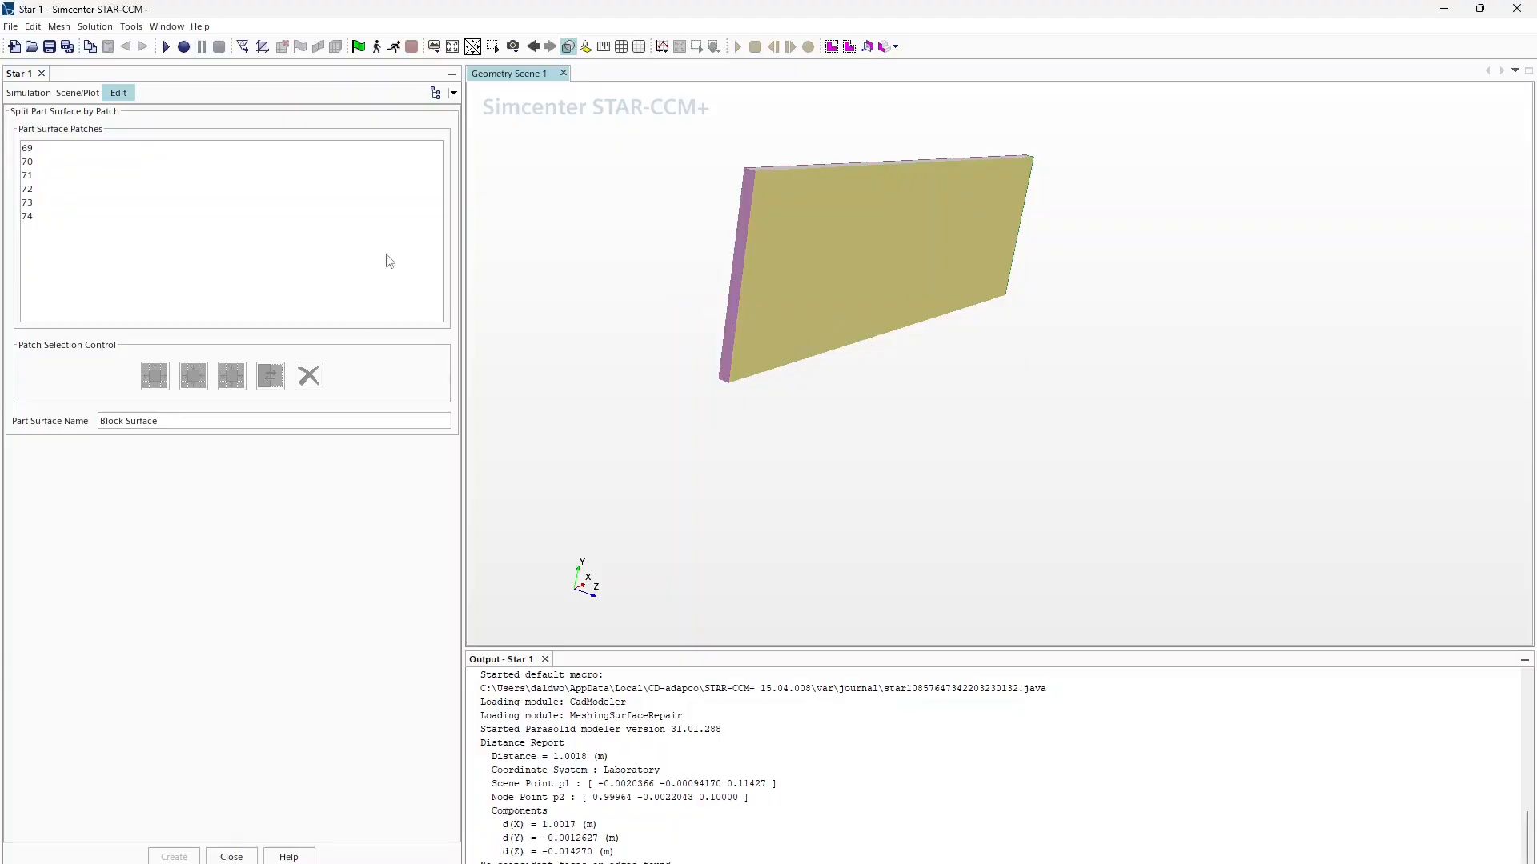
pyautogui.click(746, 195)
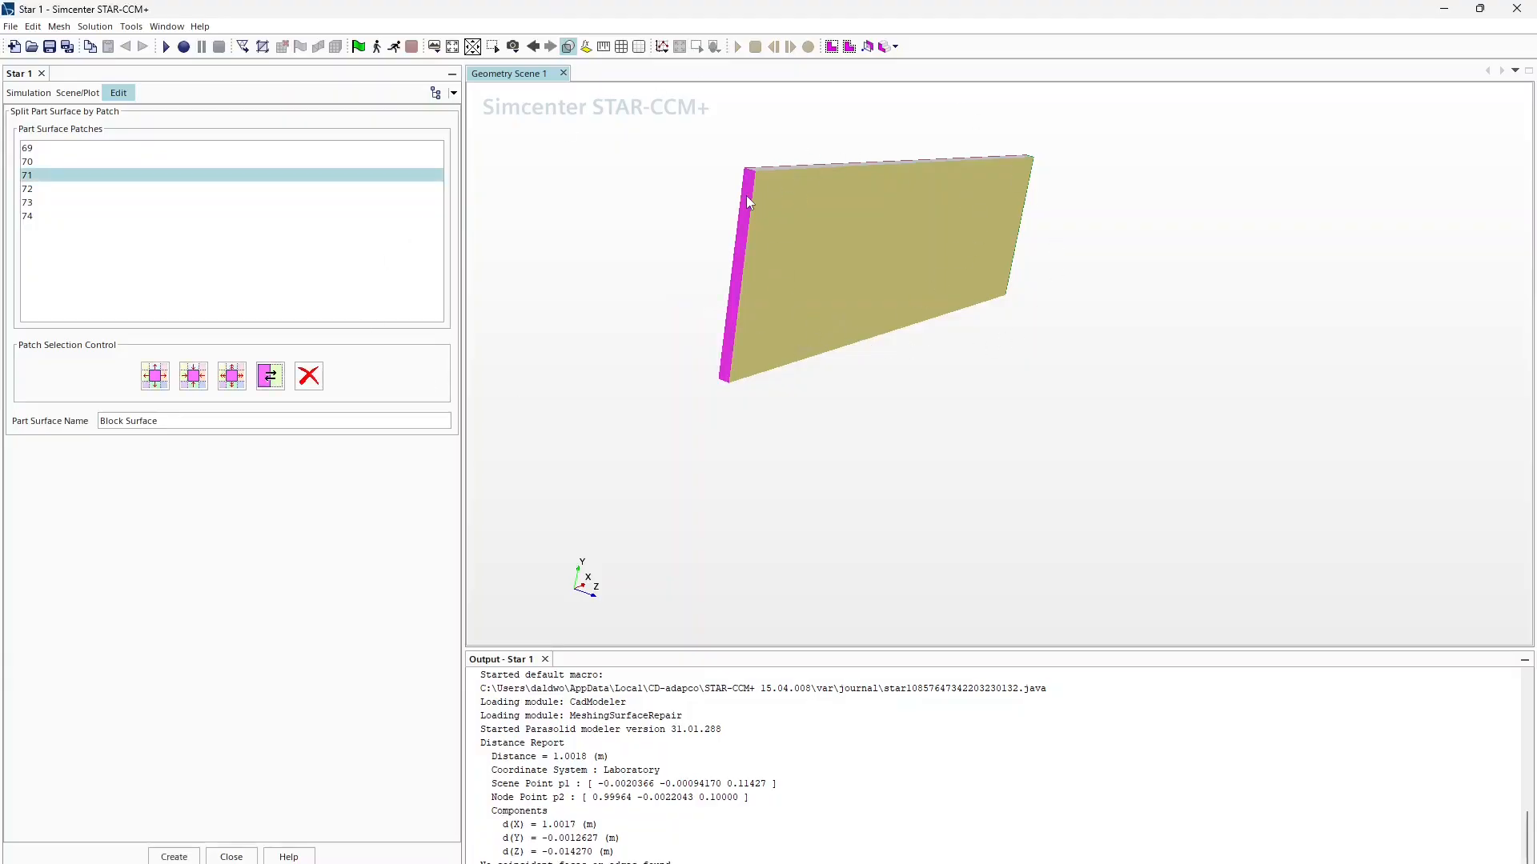
pyautogui.click(188, 419)
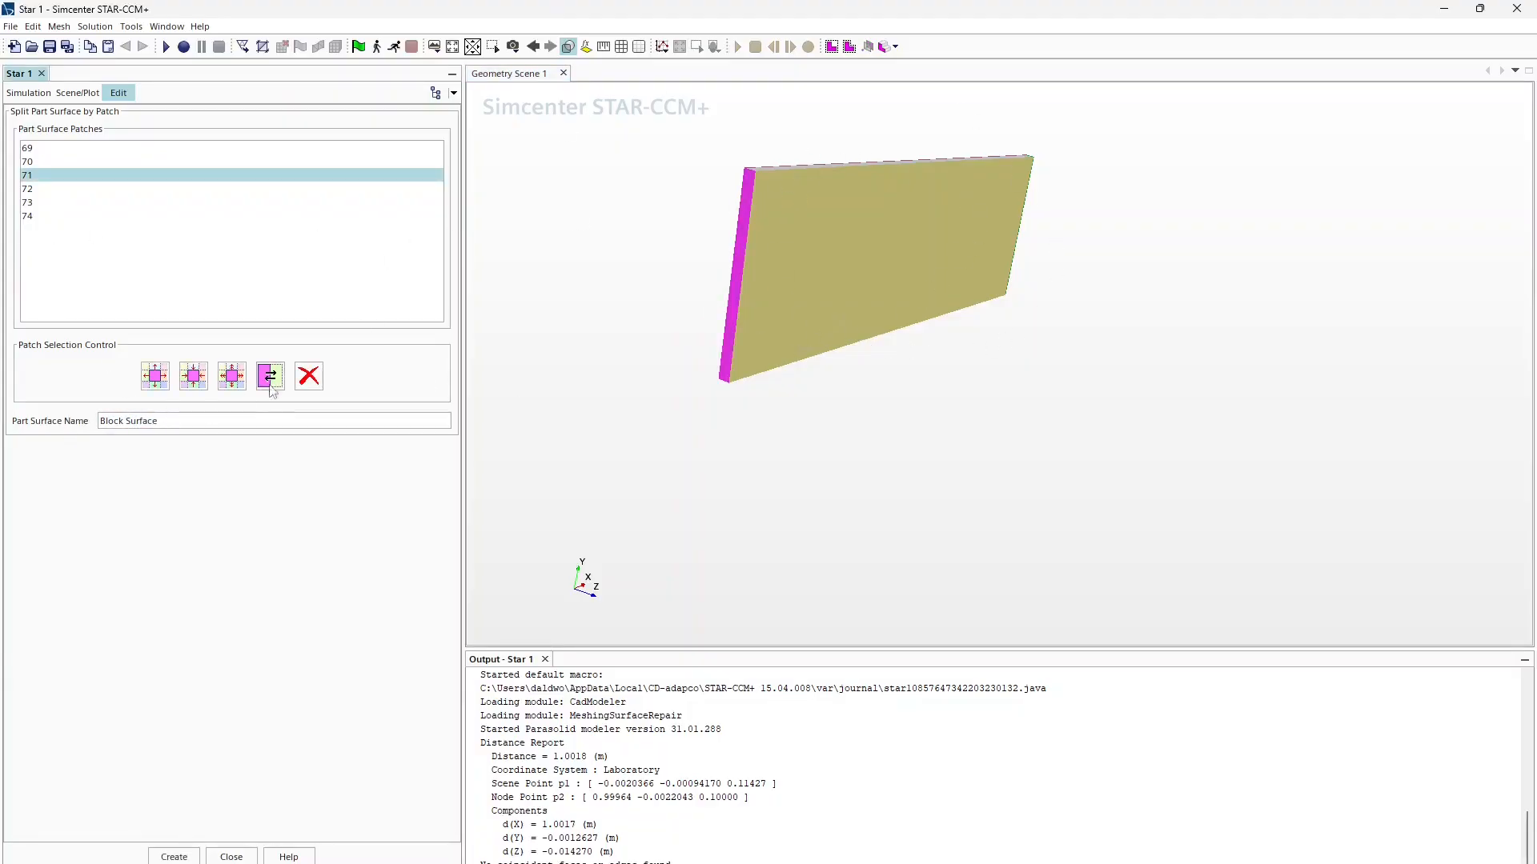
pyautogui.write('In')
pyautogui.hotkey('ctrl', 'BackSpace')
pyautogui.hotkey('ctrl', 'BackSpace')
pyautogui.click(113, 148)
pyautogui.click(110, 175)
pyautogui.click(106, 189)
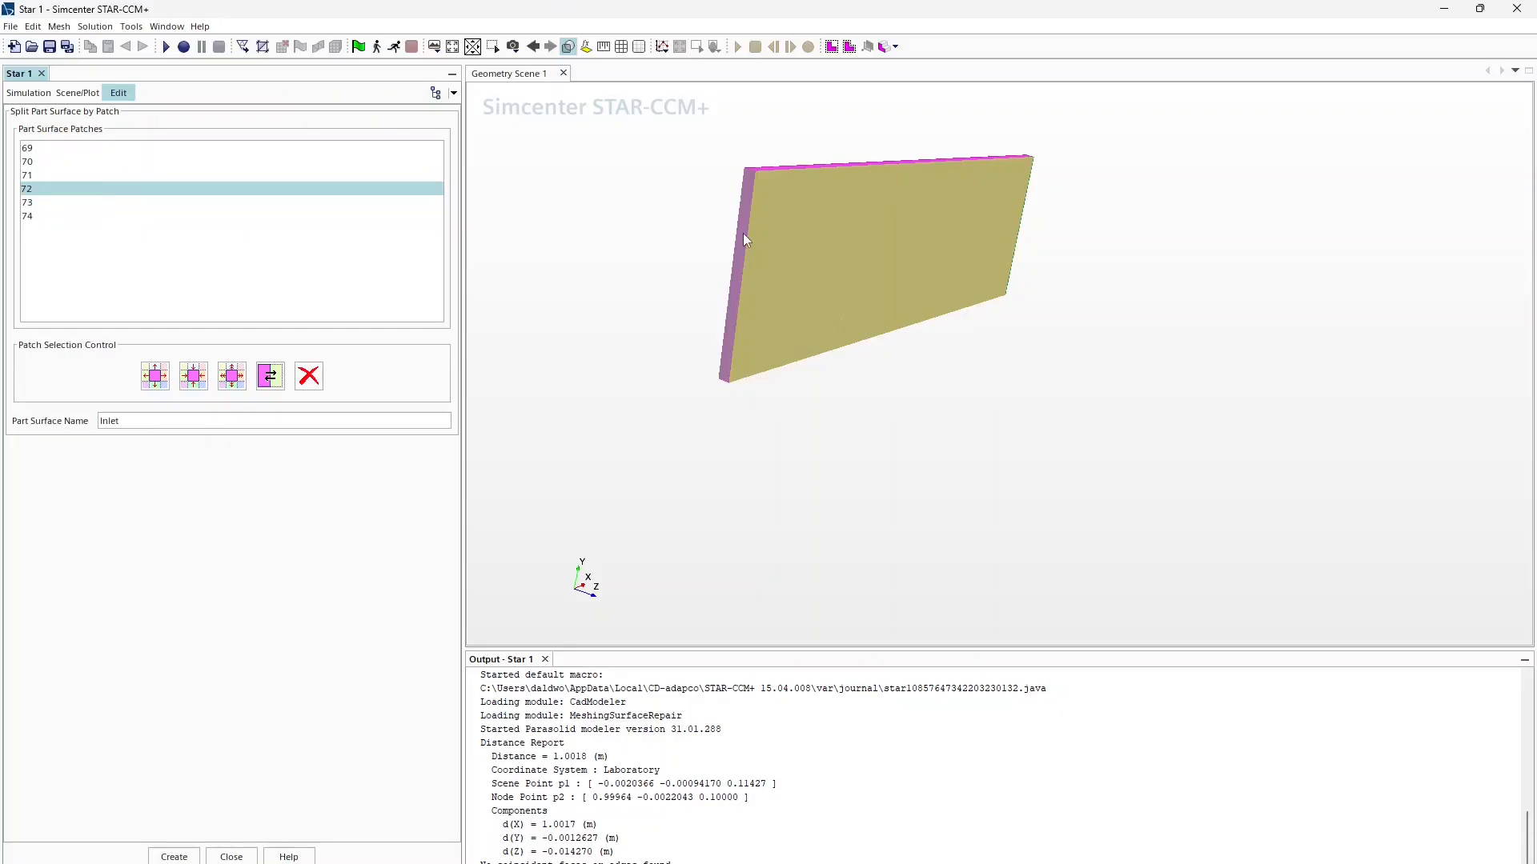
pyautogui.click(742, 233)
pyautogui.click(184, 858)
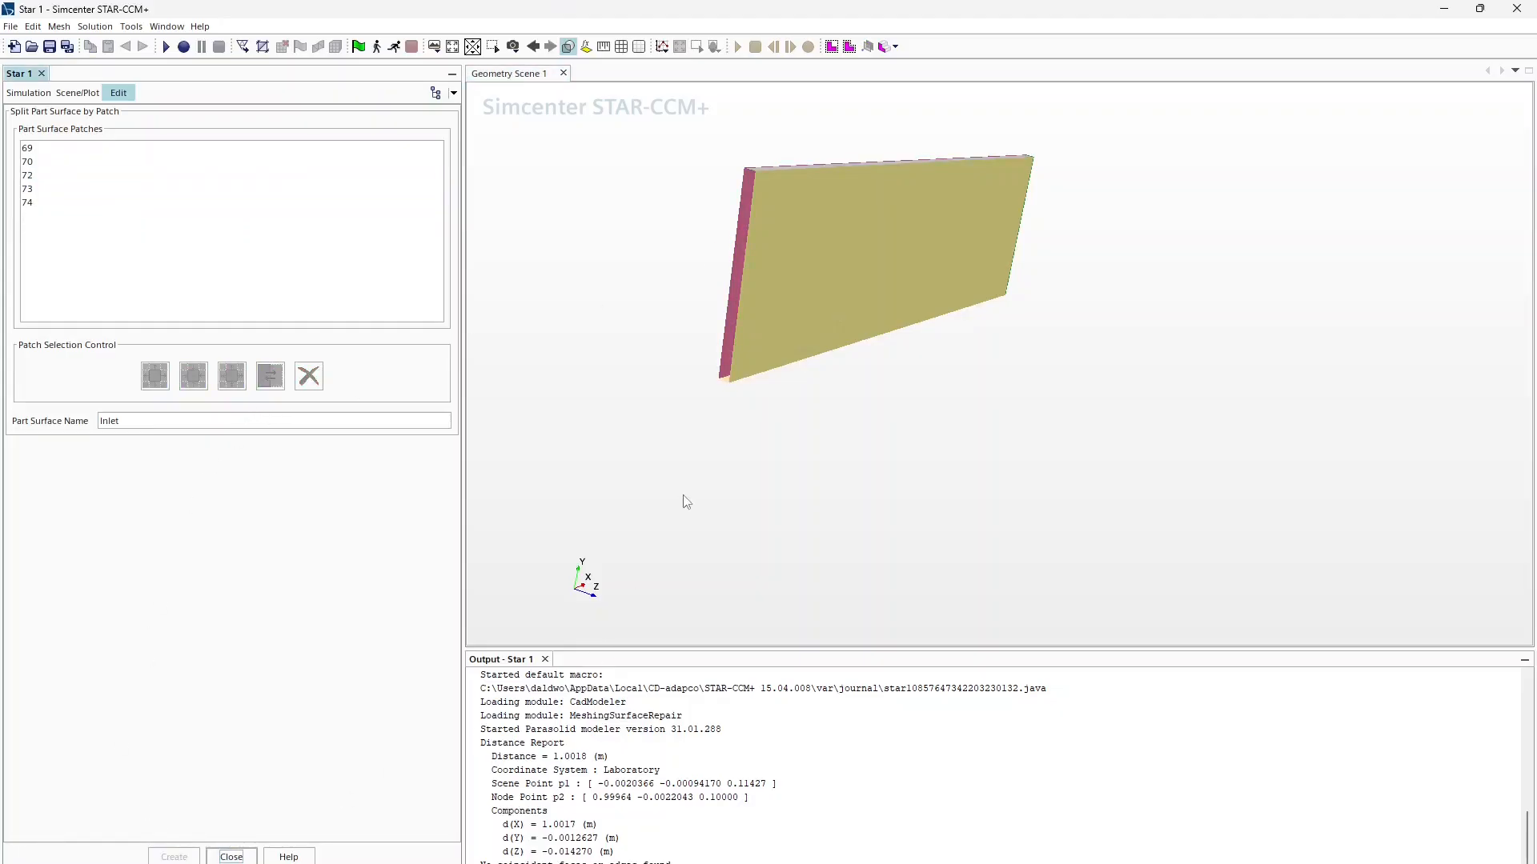
# Step: Split the bottom face (patch 70) off as Road and the right face (patch 74) as Outlet
pyautogui.scroll(3, 723, 377)
pyautogui.click(724, 377)
pyautogui.moveTo(130, 421); pyautogui.dragTo(16, 423)
pyautogui.write('Ropade')
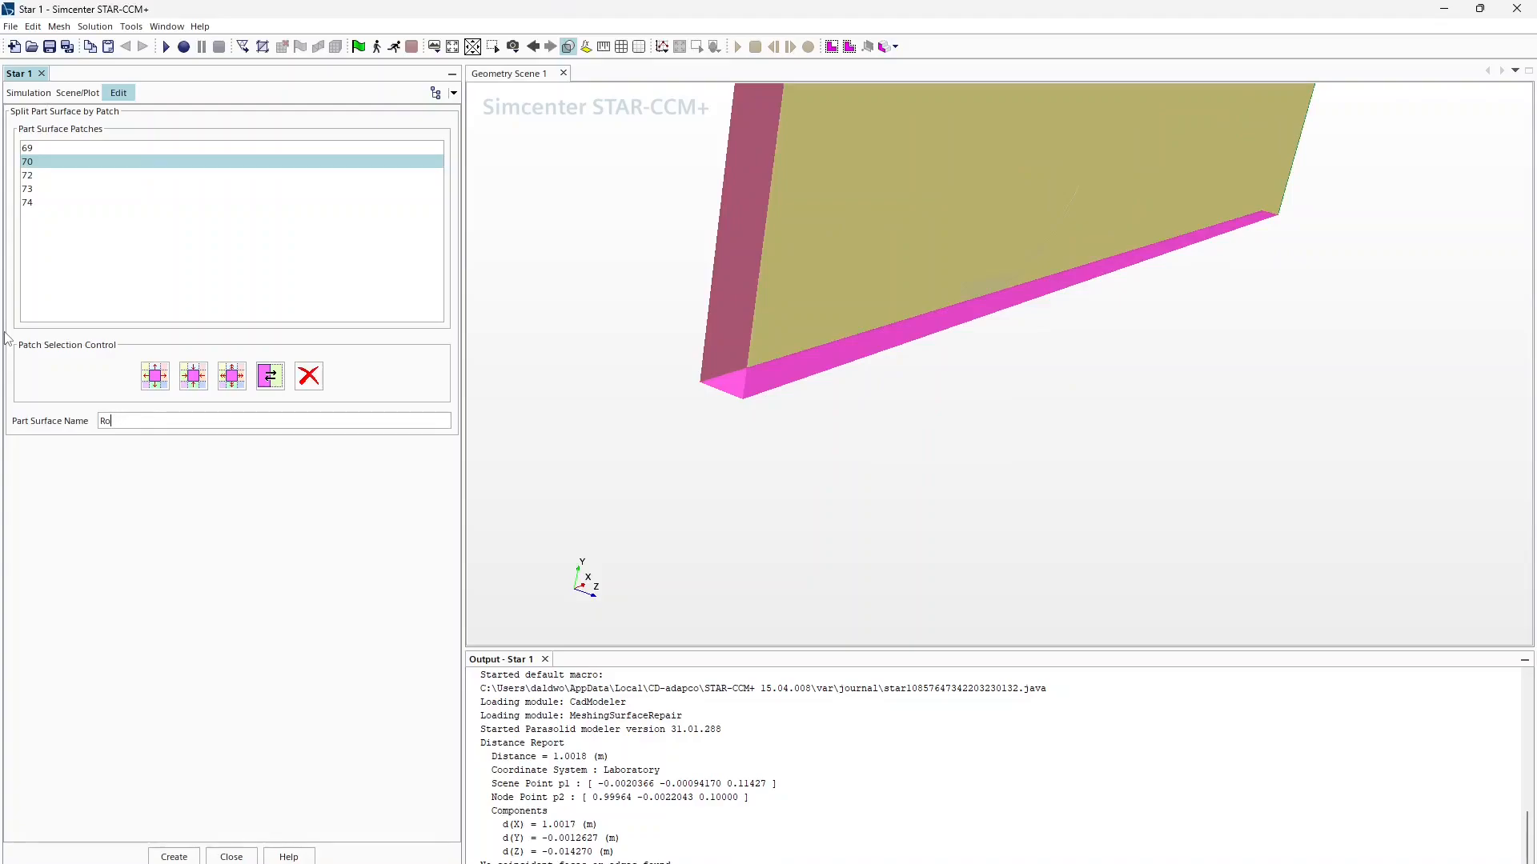
pyautogui.click(174, 857)
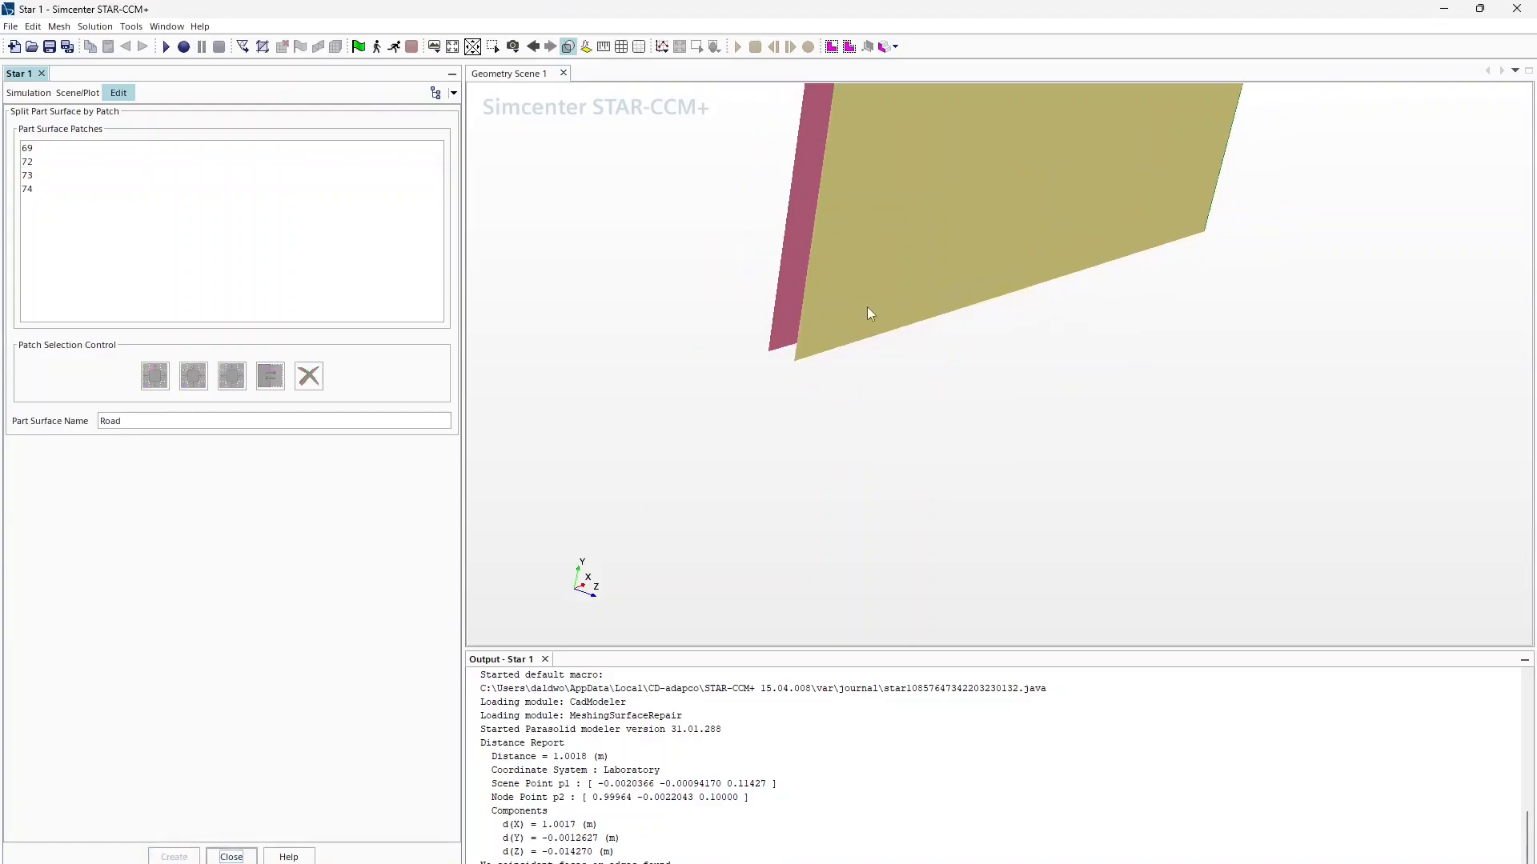
pyautogui.moveTo(895, 303); pyautogui.dragTo(788, 487)
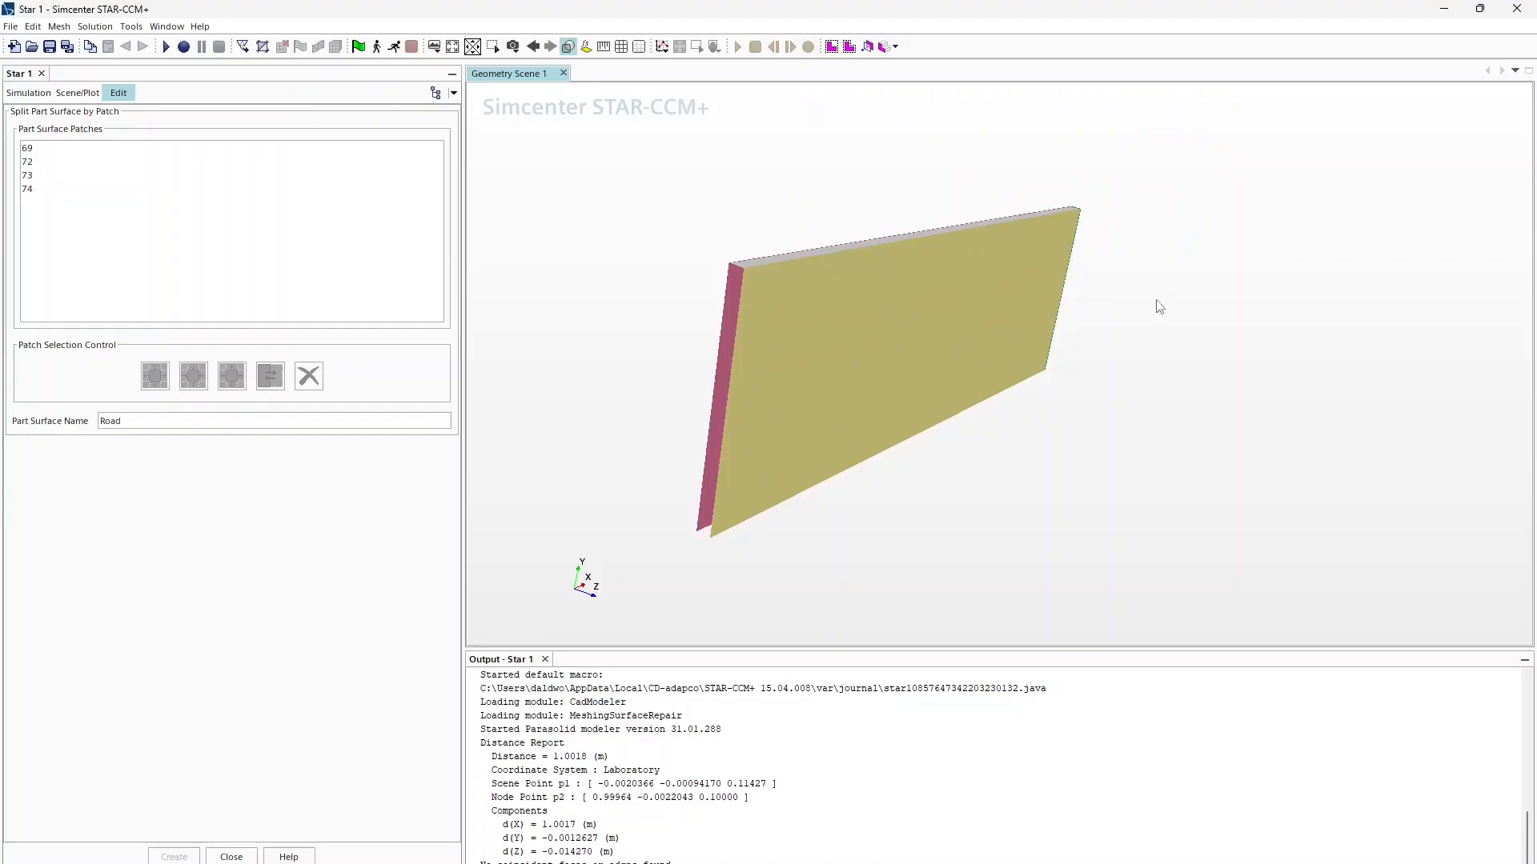
pyautogui.moveTo(1077, 296); pyautogui.dragTo(1038, 320)
pyautogui.click(1049, 324)
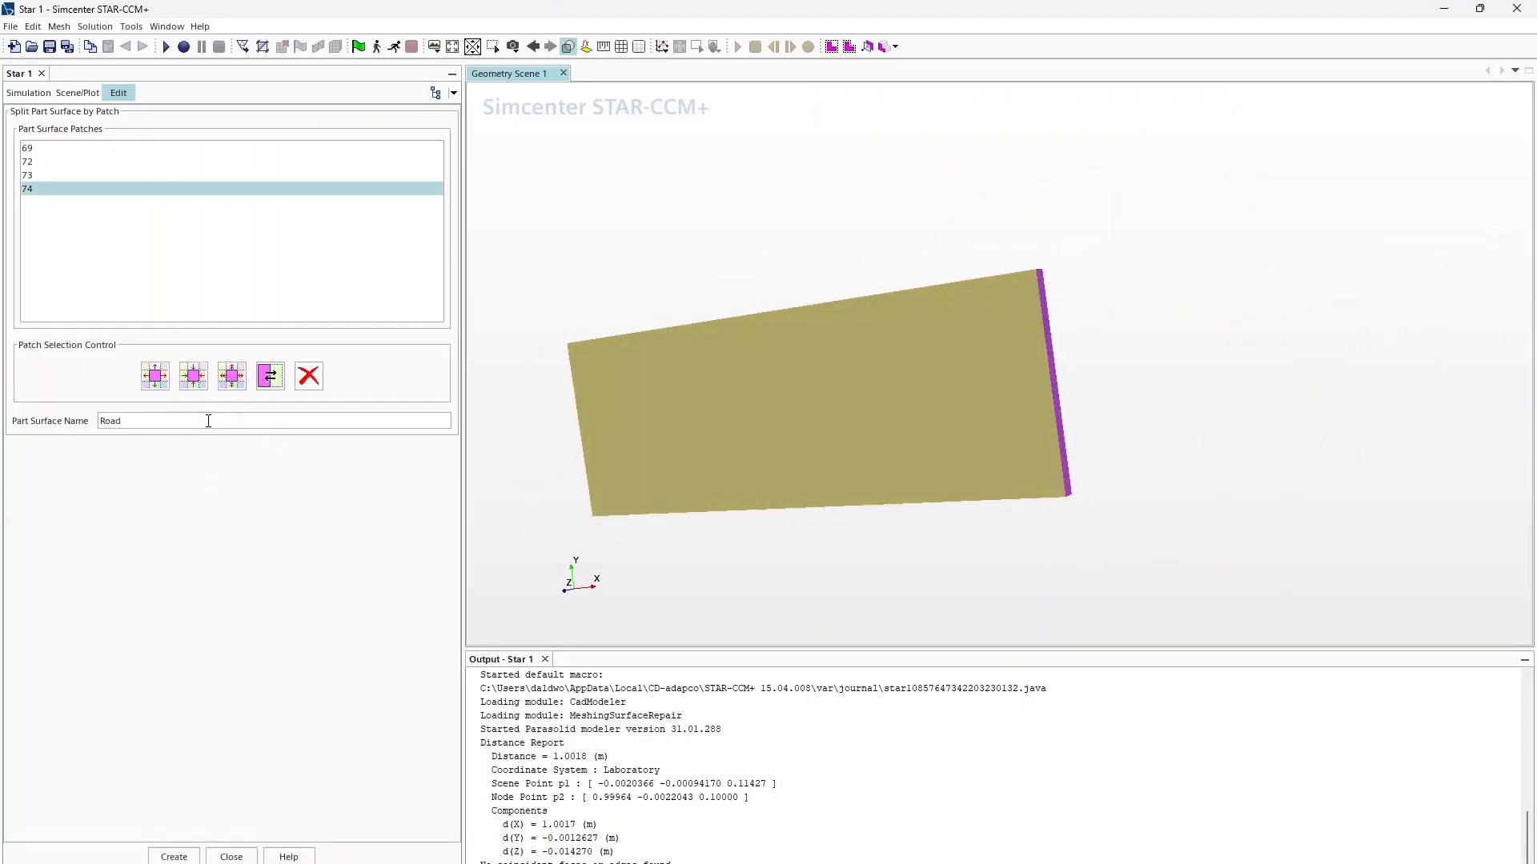
pyautogui.moveTo(209, 420); pyautogui.dragTo(24, 426)
pyautogui.write('Our')
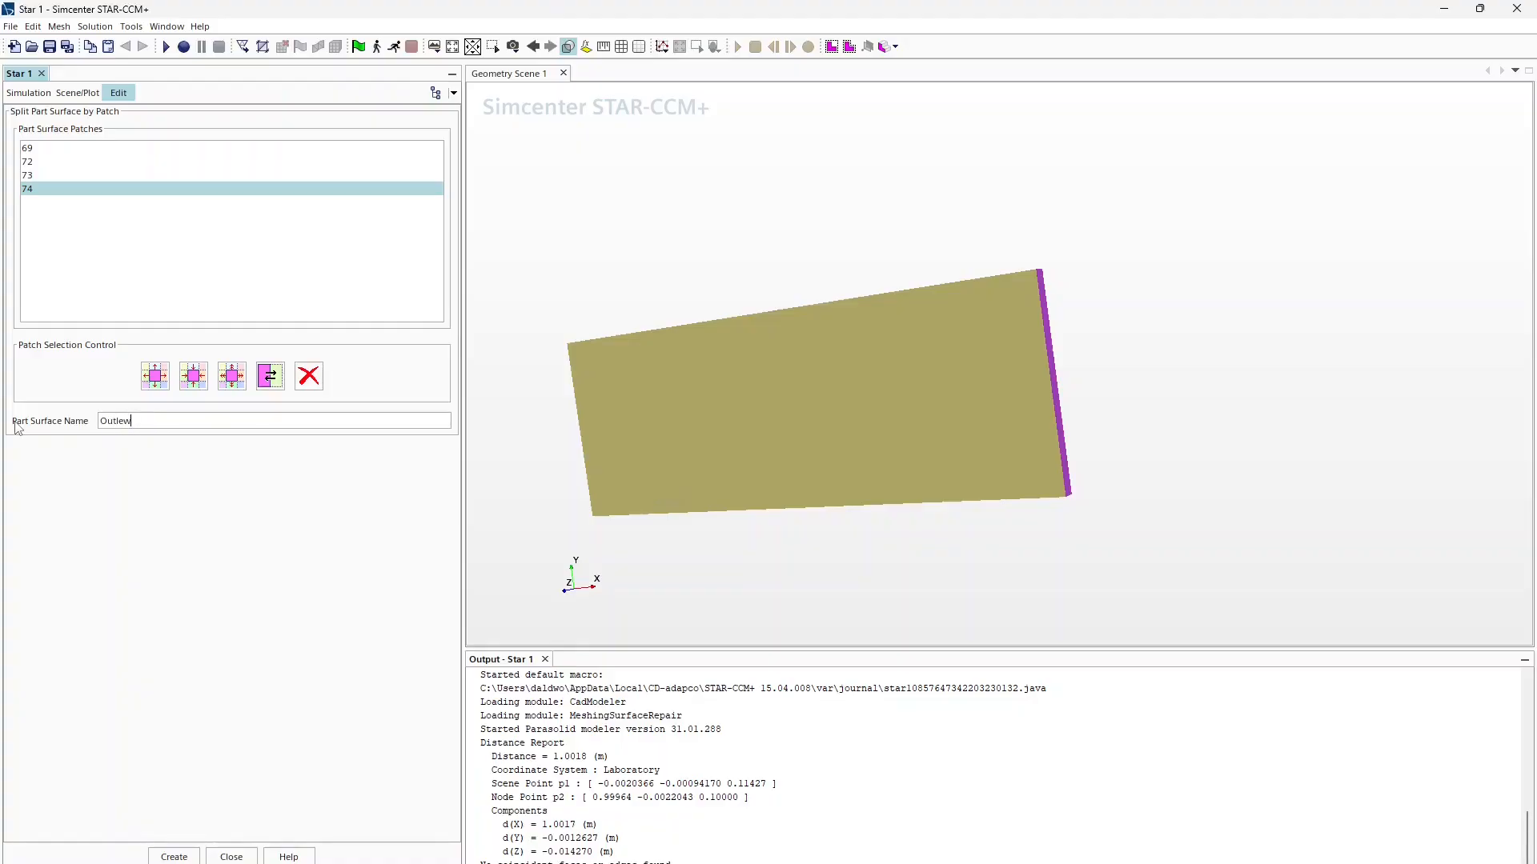
pyautogui.click(178, 856)
# Step: Split patch 73 off as surface 1
pyautogui.moveTo(705, 549); pyautogui.dragTo(923, 556)
pyautogui.moveTo(703, 491); pyautogui.dragTo(932, 402)
pyautogui.click(932, 401)
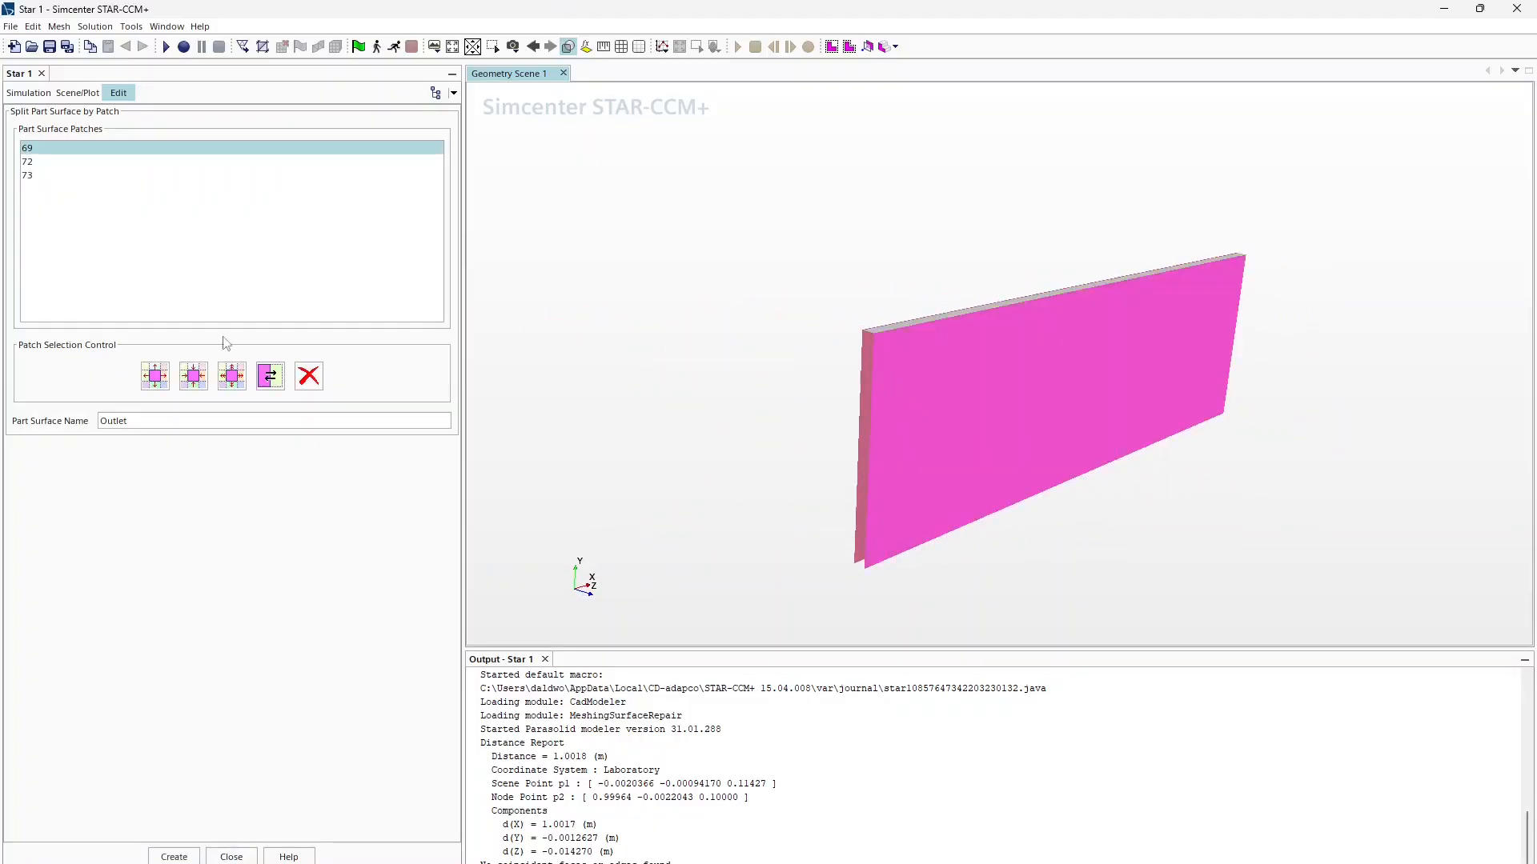
pyautogui.doubleClick(159, 429)
pyautogui.write('1')
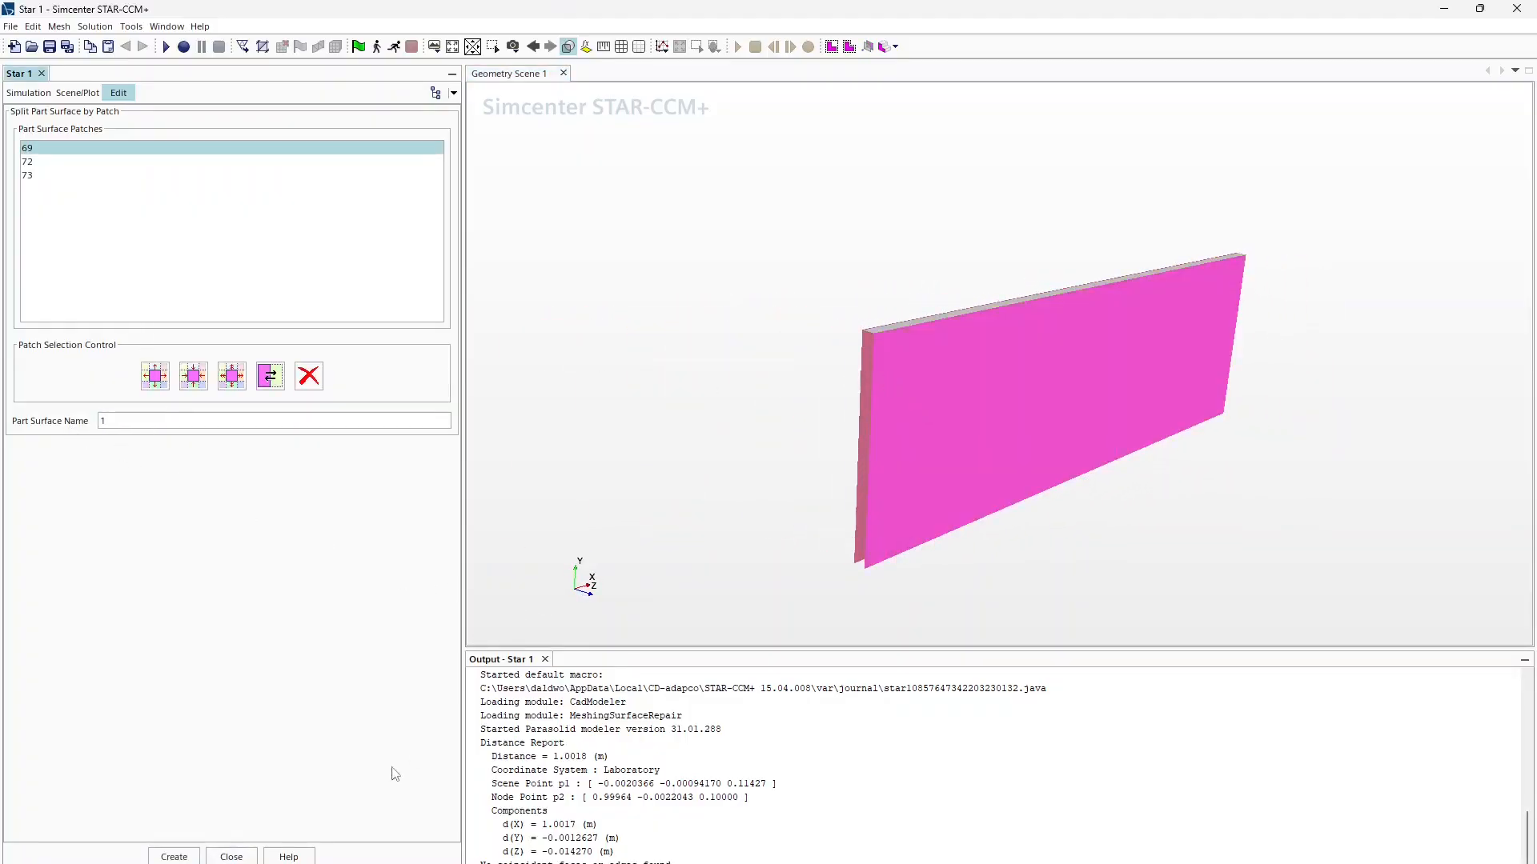
pyautogui.moveTo(854, 451); pyautogui.dragTo(991, 458)
pyautogui.click(983, 436)
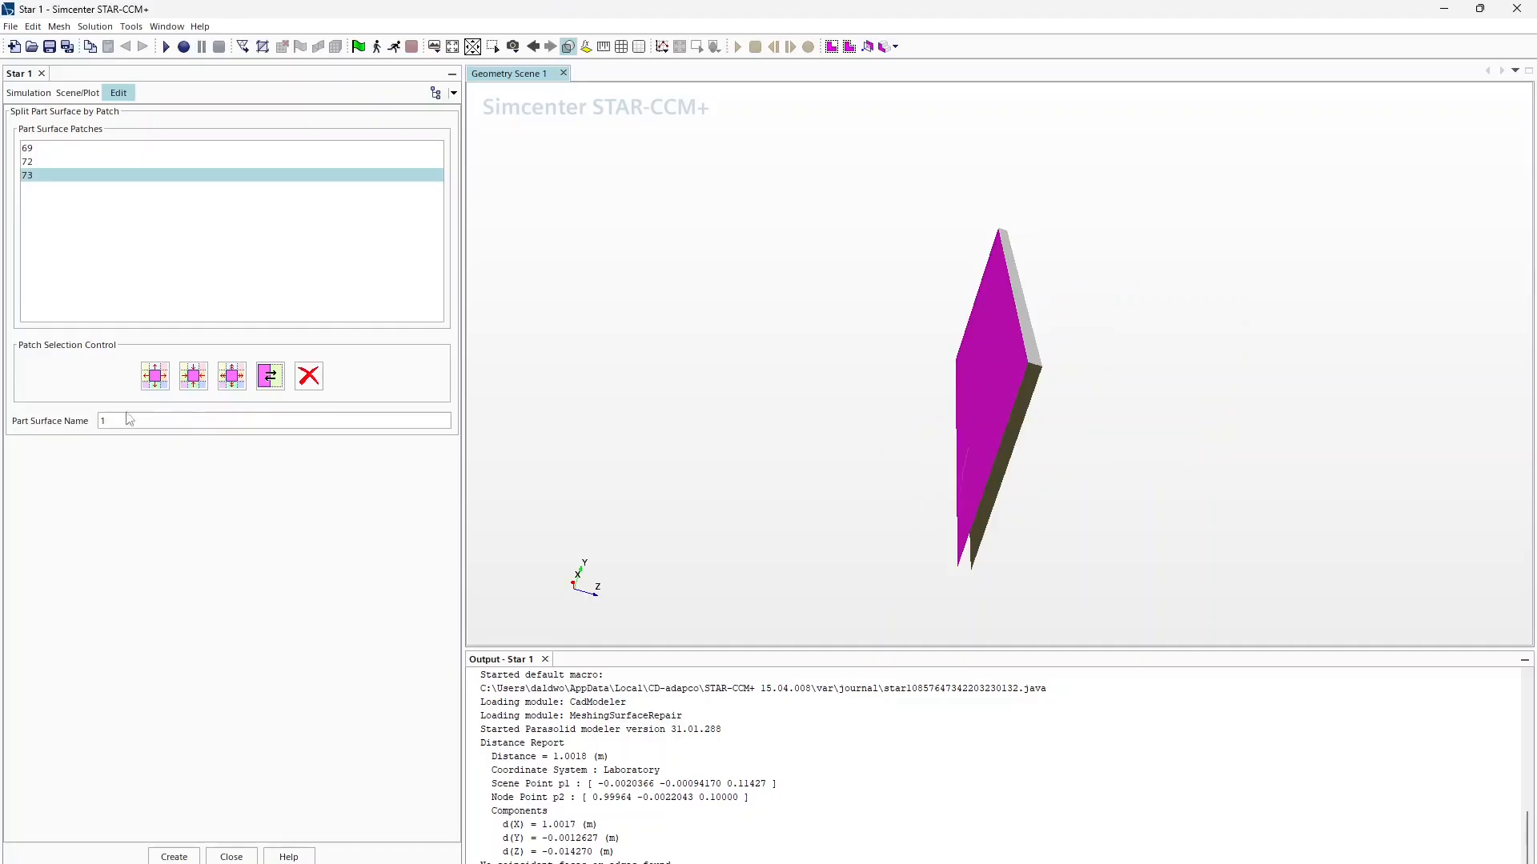
pyautogui.click(171, 854)
# Step: Split patch 72 off as surface 2, then select the remaining patch 69 and its name field
pyautogui.moveTo(878, 302); pyautogui.dragTo(978, 321)
pyautogui.click(978, 332)
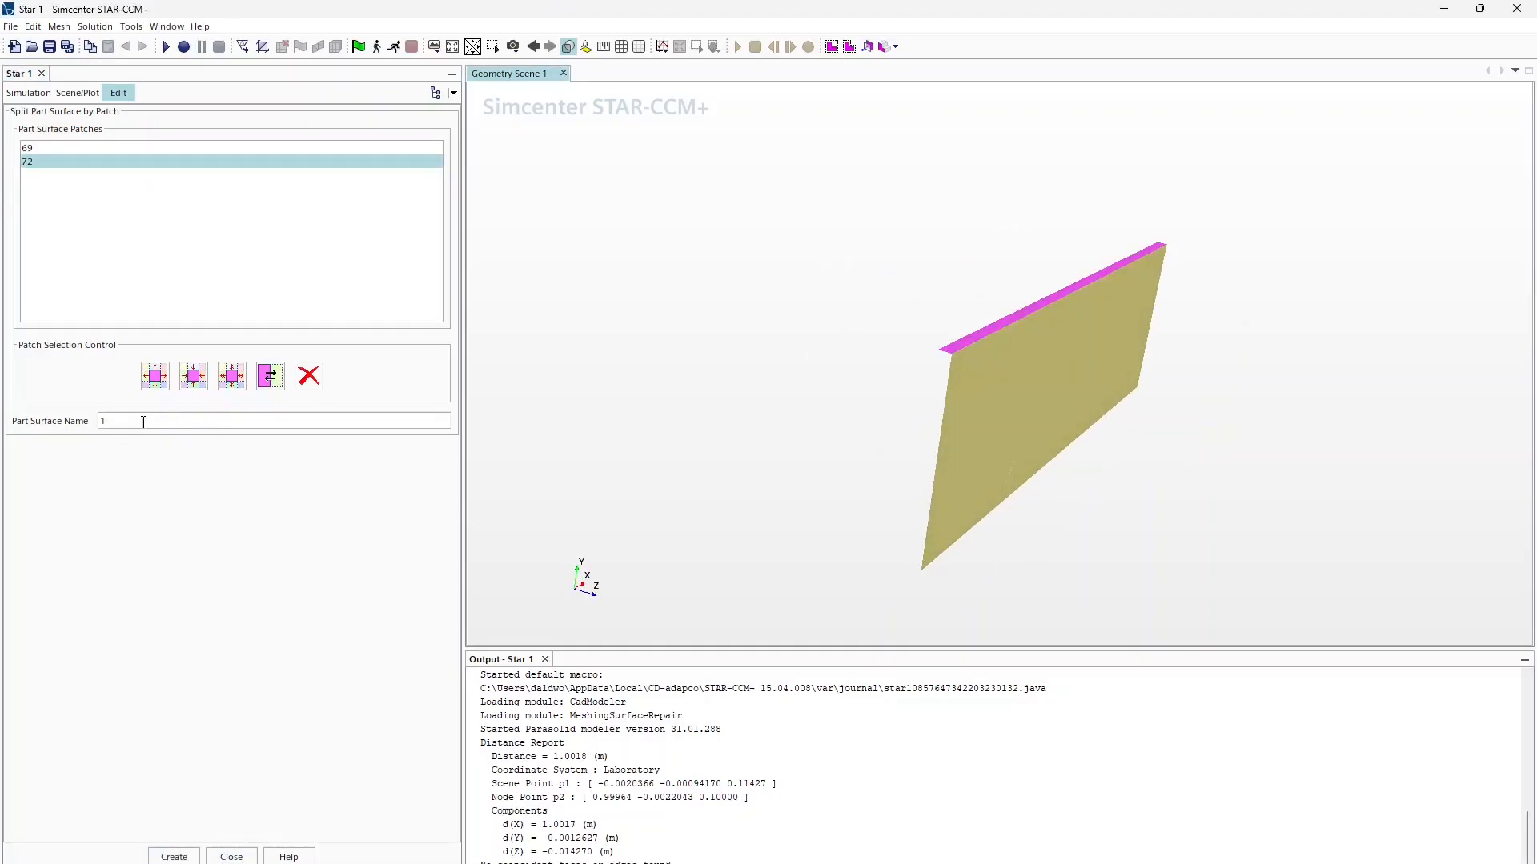
pyautogui.doubleClick(112, 421)
pyautogui.write('2')
pyautogui.click(174, 857)
pyautogui.click(975, 448)
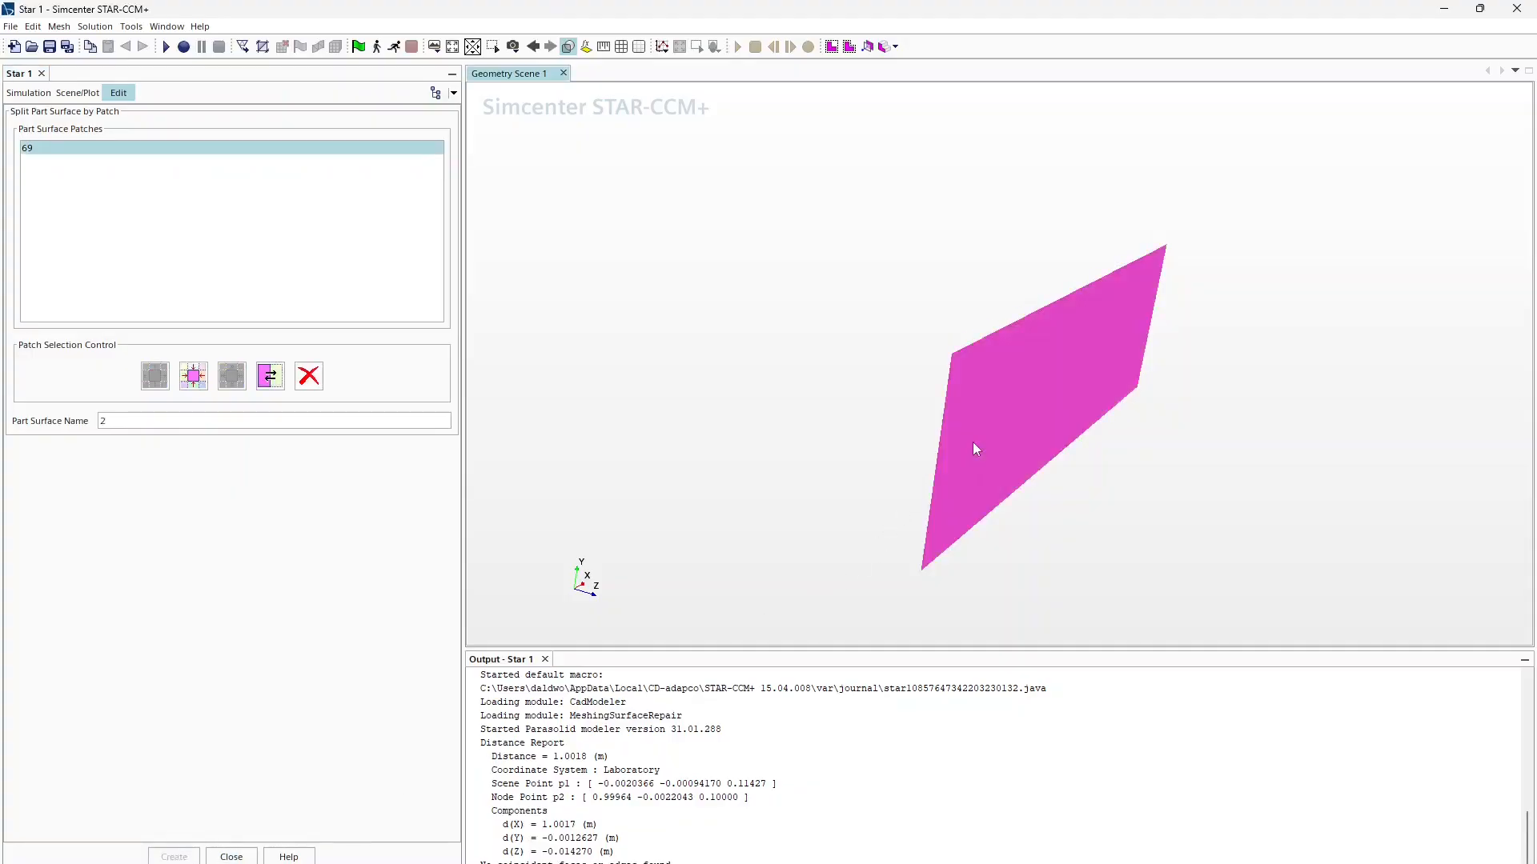
pyautogui.moveTo(165, 427); pyautogui.dragTo(84, 421)
# Step: Close the split dialog and rename the leftover Block Surface to 3
pyautogui.click(231, 857)
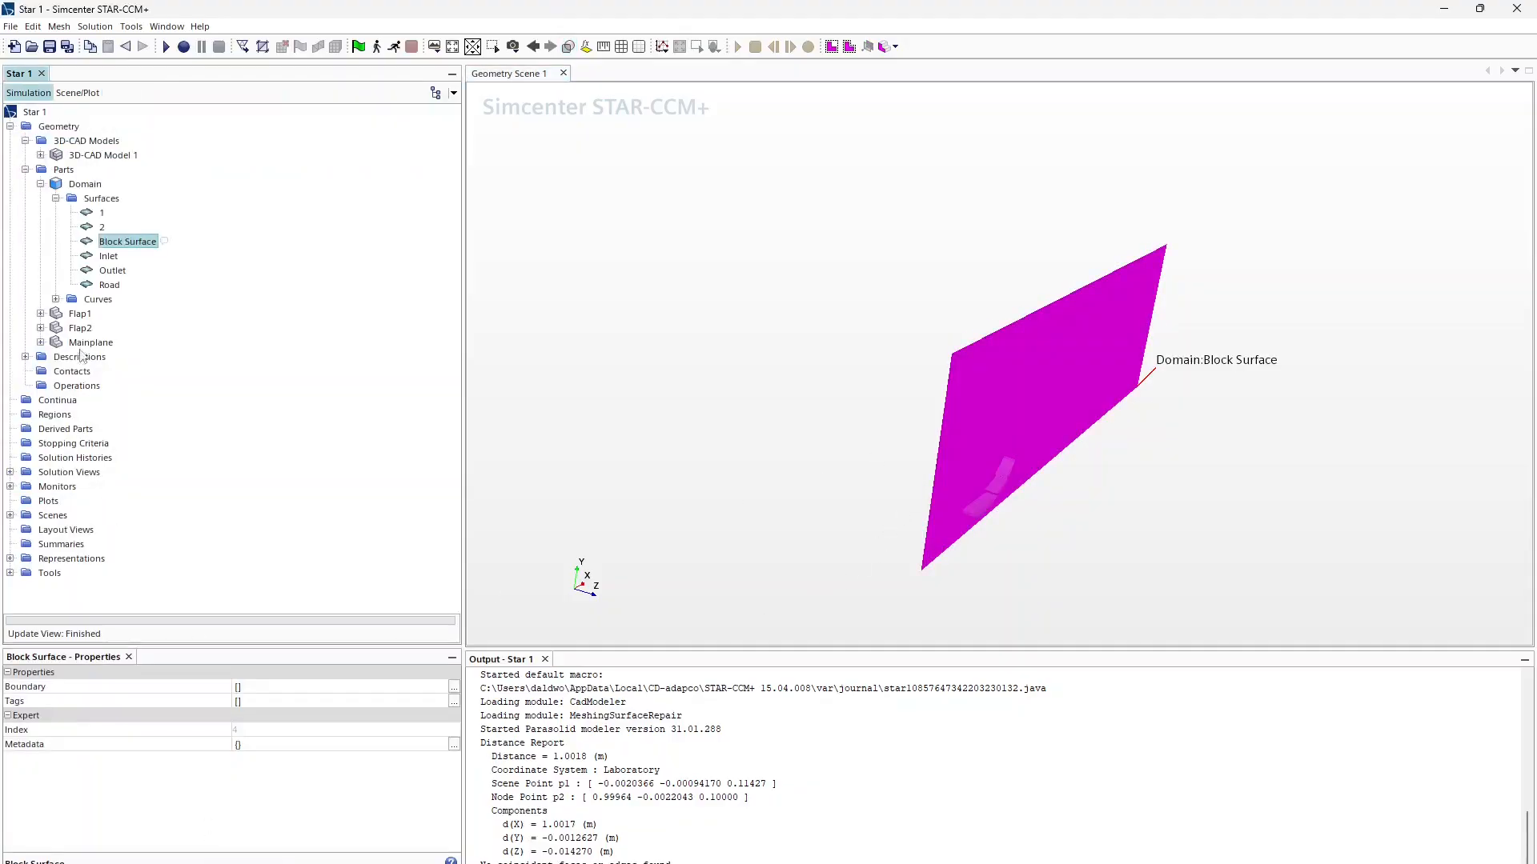
pyautogui.click(118, 242)
pyautogui.write('3')
pyautogui.press('Return')
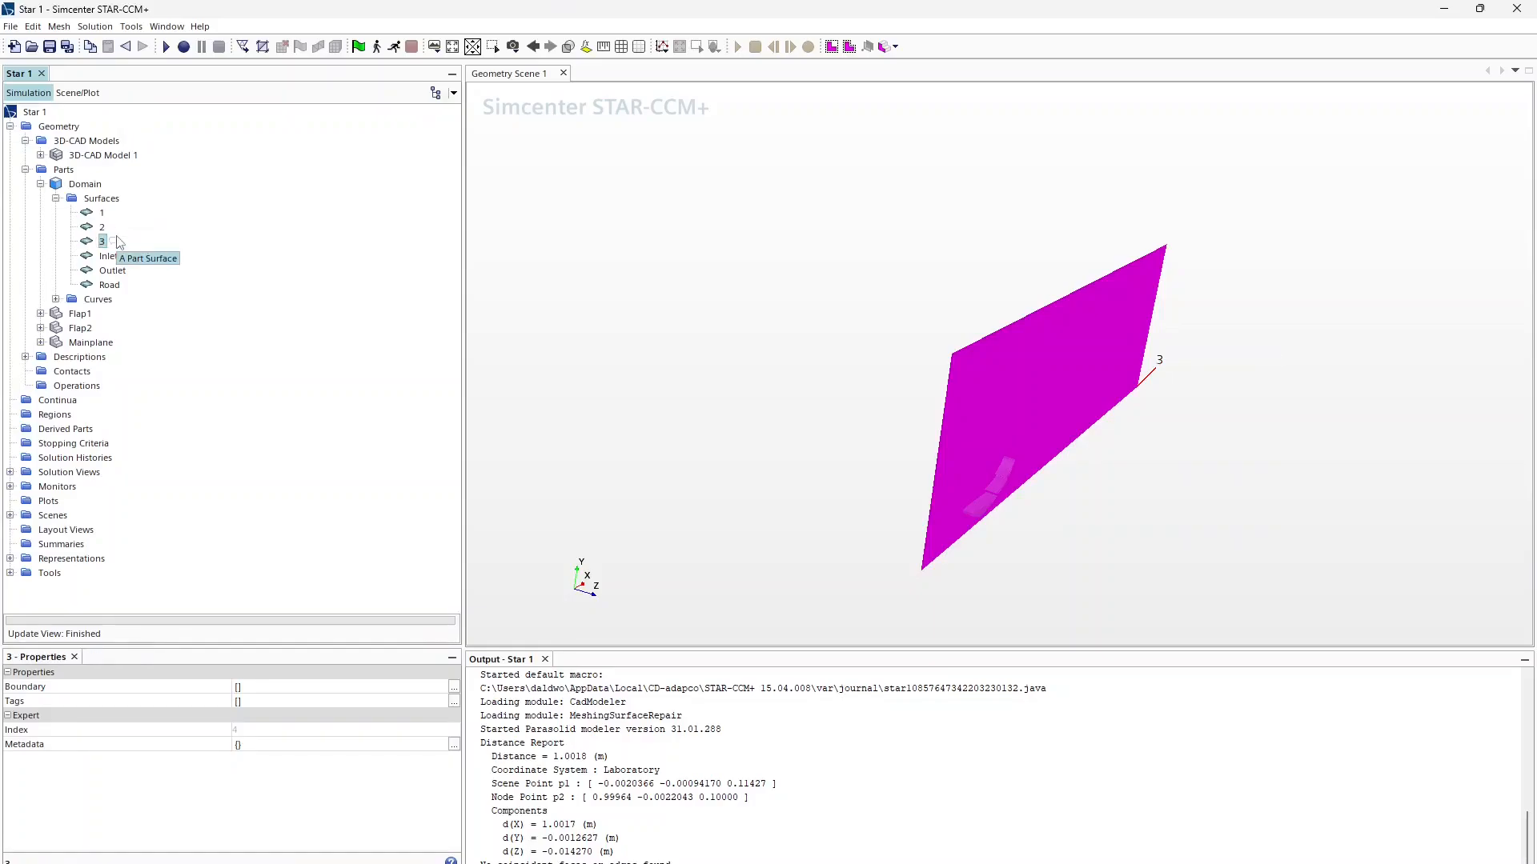
pyautogui.doubleClick(119, 242)
pyautogui.click(874, 690)
# Step: Preview the Domain part's surfaces 2, Inlet and Road one by one
pyautogui.click(658, 342)
pyautogui.scroll(2, 1040, 504)
pyautogui.click(84, 183)
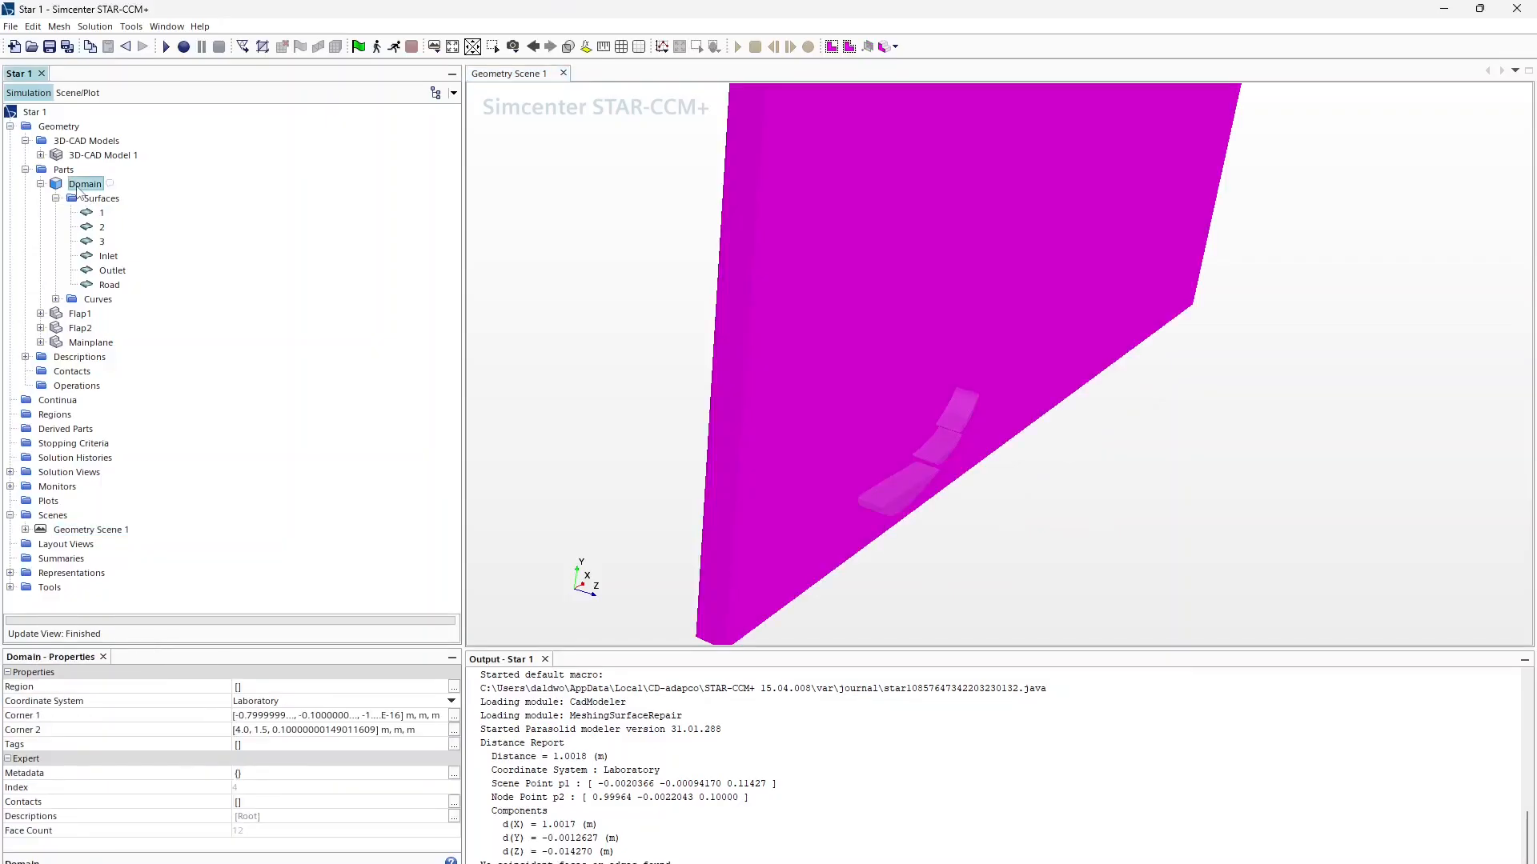
pyautogui.click(103, 227)
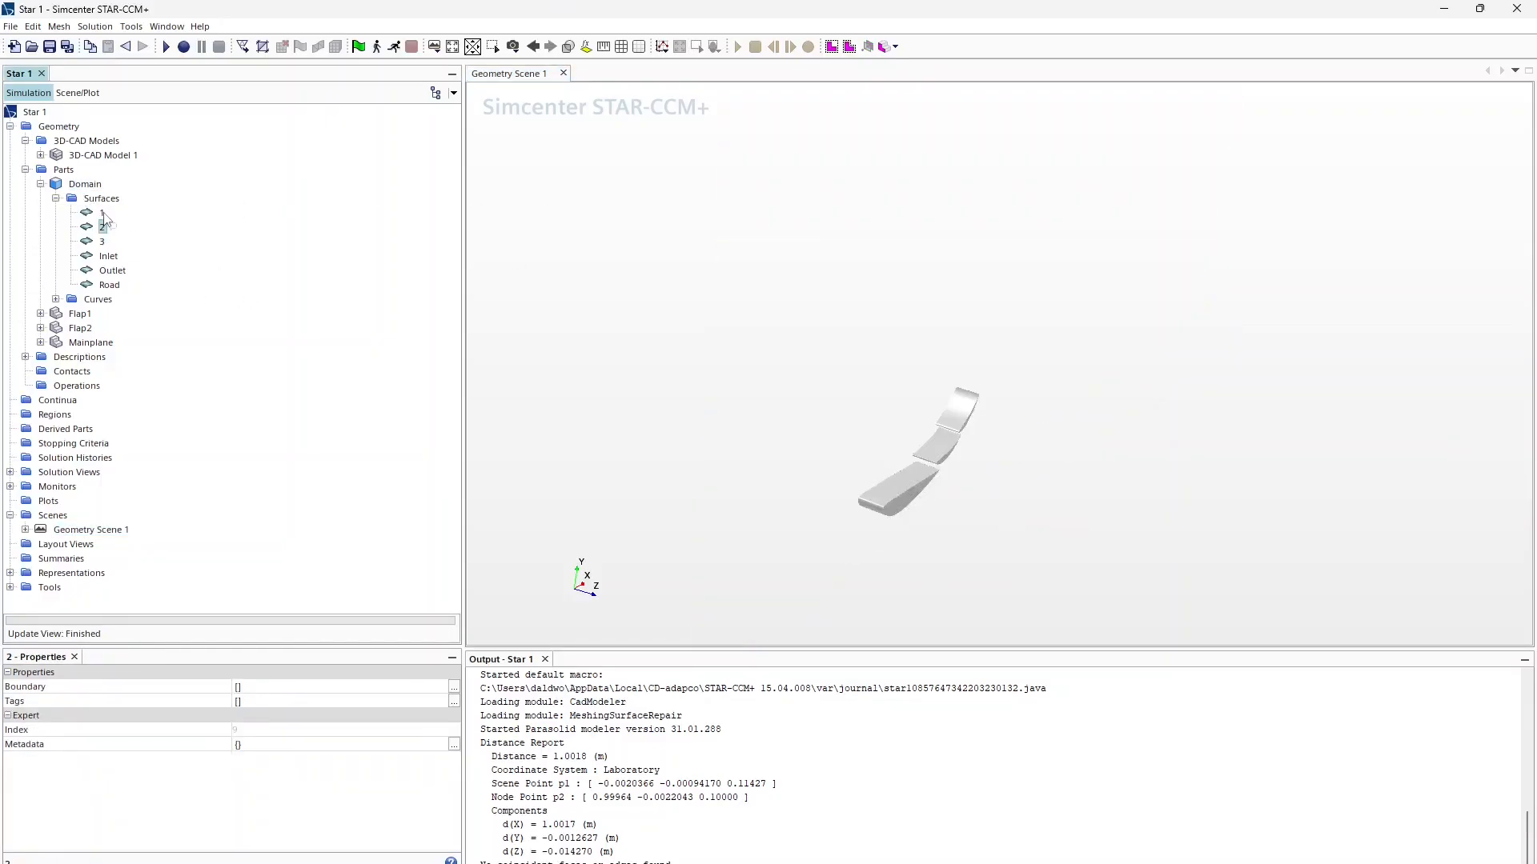
pyautogui.press('Down')
pyautogui.press('Down')
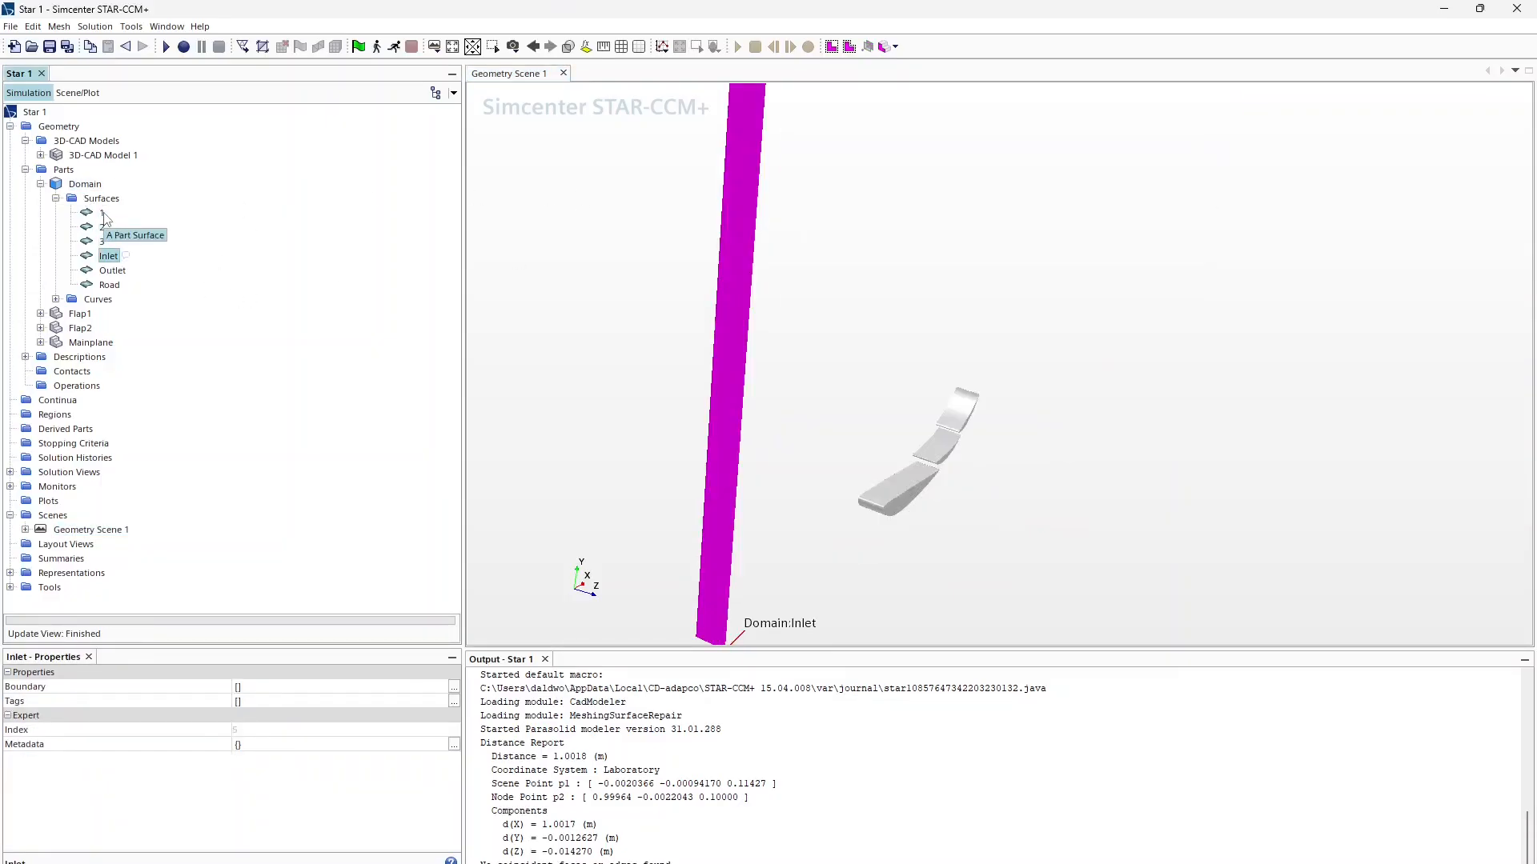
pyautogui.press('Down')
pyautogui.press('Down')
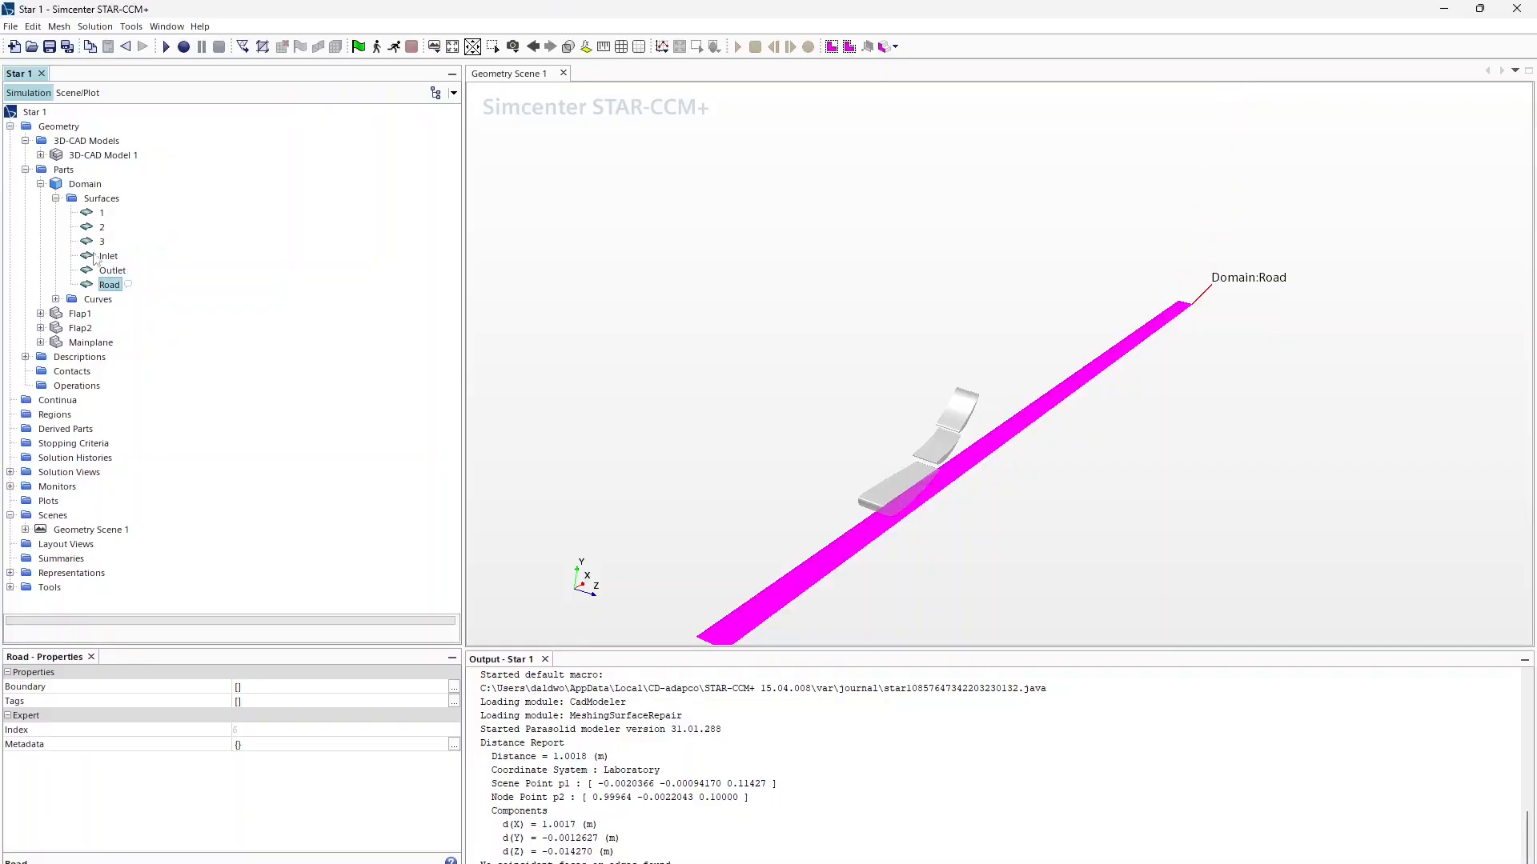
# Step: Create a new Boolean Subtract operation from the Operations folder
pyautogui.click(78, 385)
pyautogui.rightClick(80, 386)
pyautogui.moveTo(125, 397)
pyautogui.moveTo(228, 417)
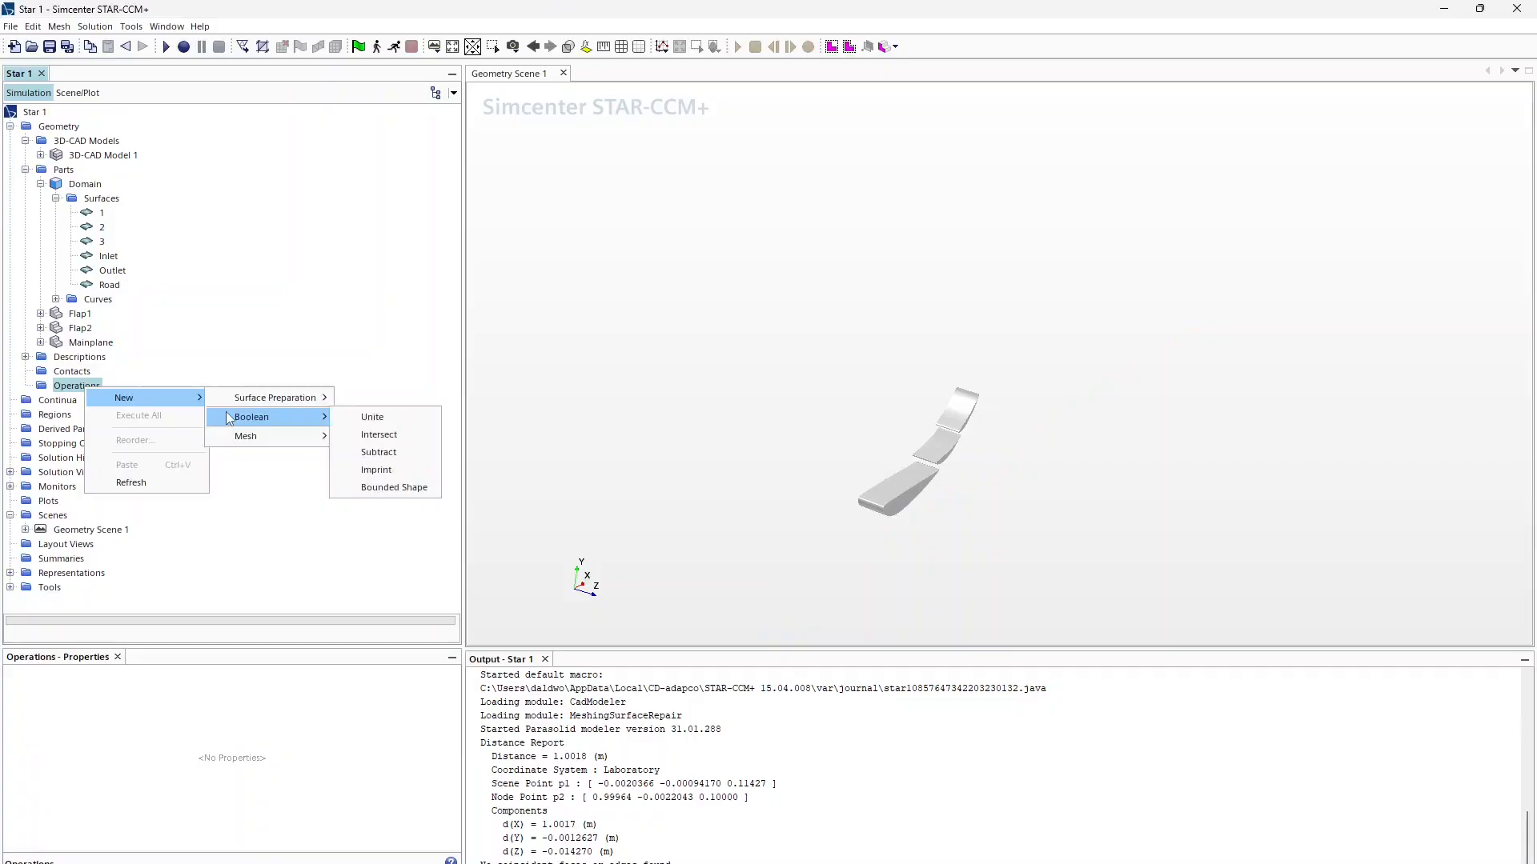
pyautogui.click(370, 452)
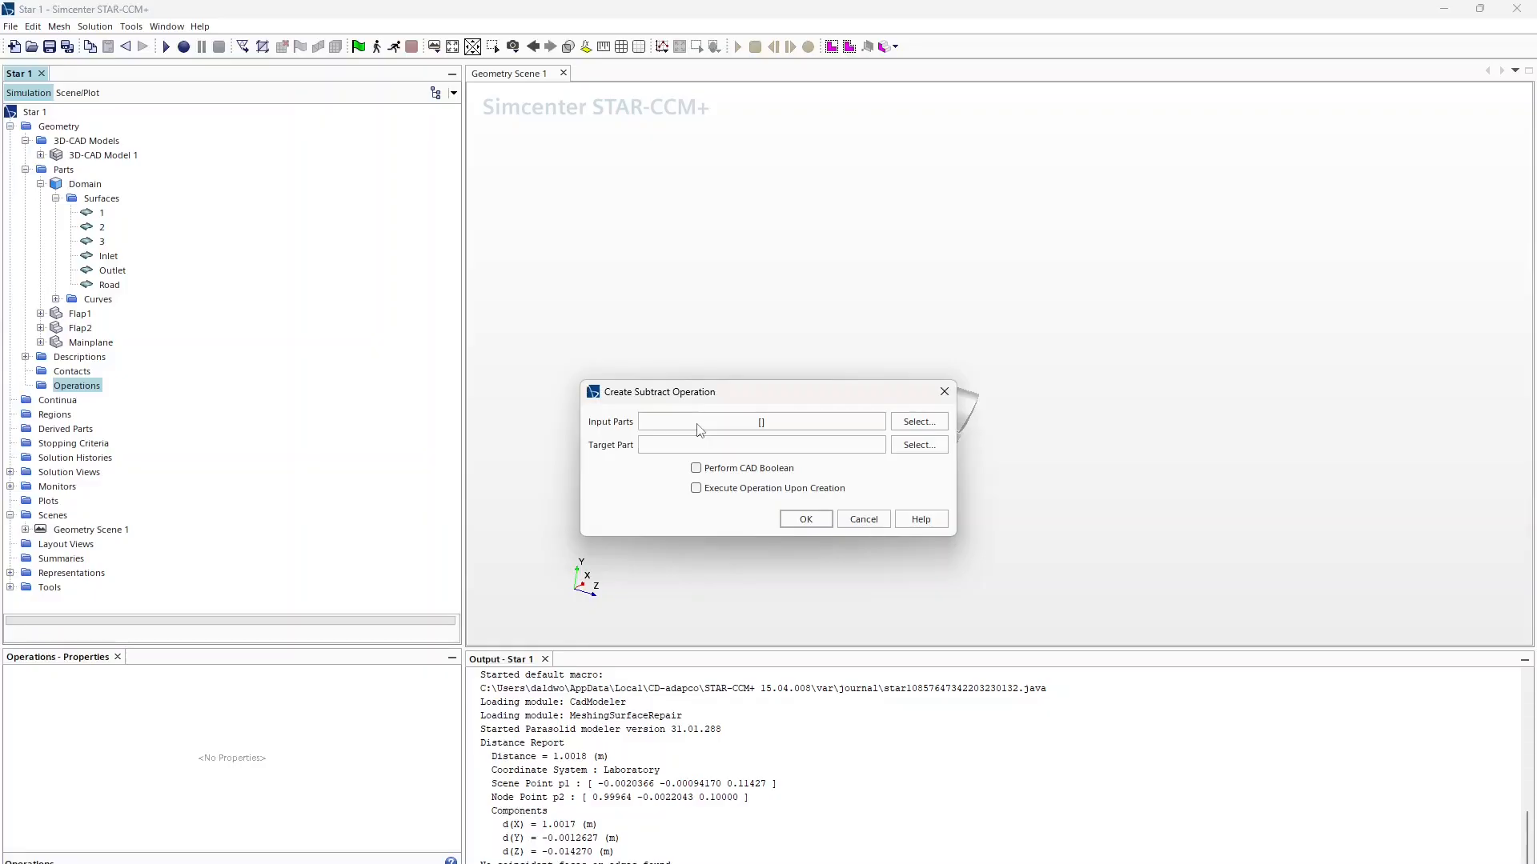
# Step: Subtract Flap1, Flap2 and Mainplane from target part Domain, executing the operation on creation
pyautogui.click(697, 424)
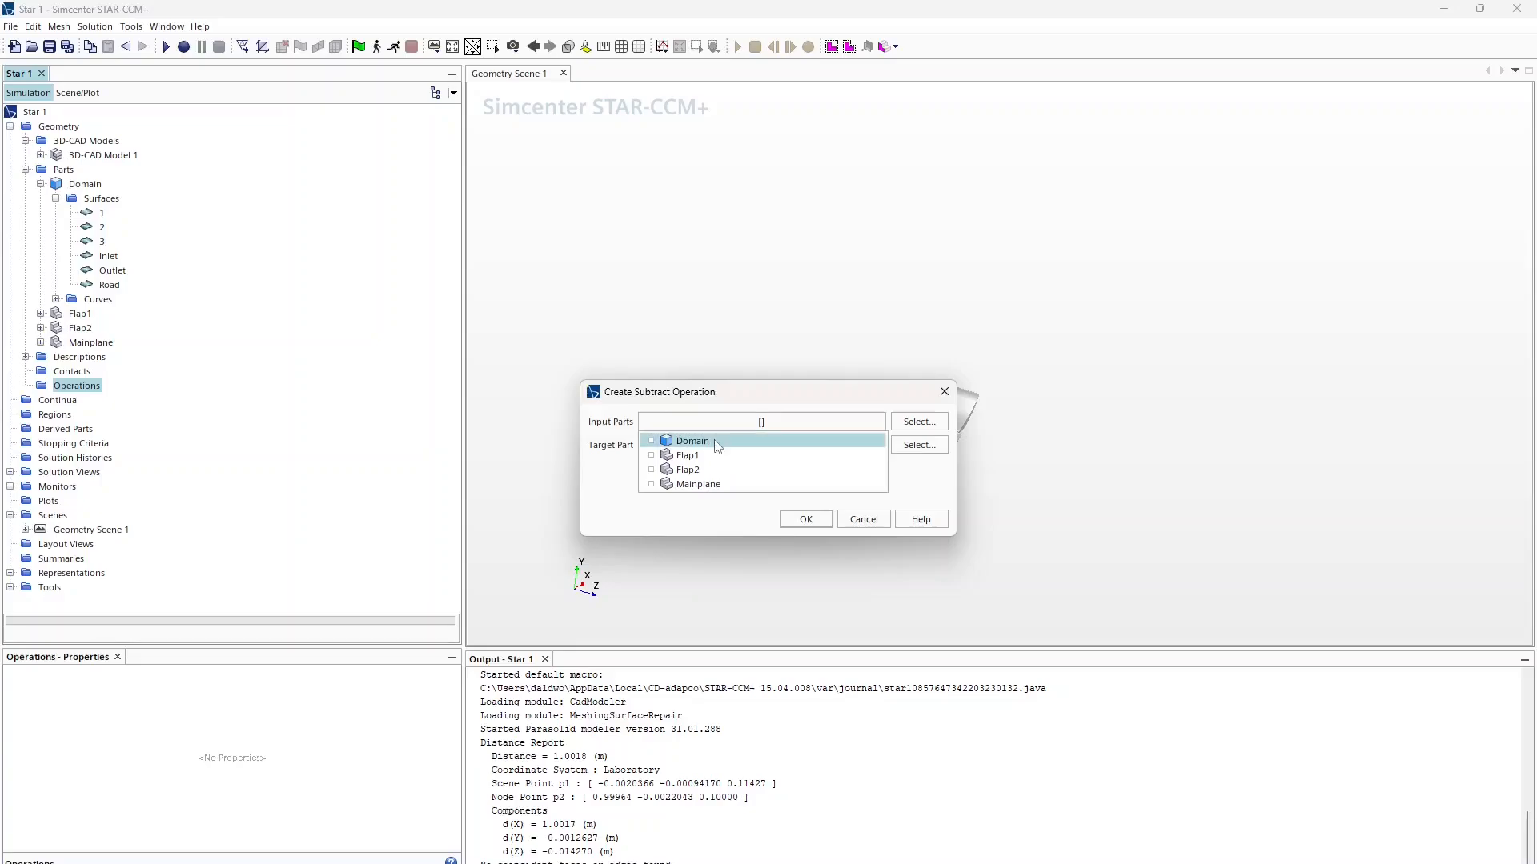
pyautogui.click(699, 485)
pyautogui.click(744, 445)
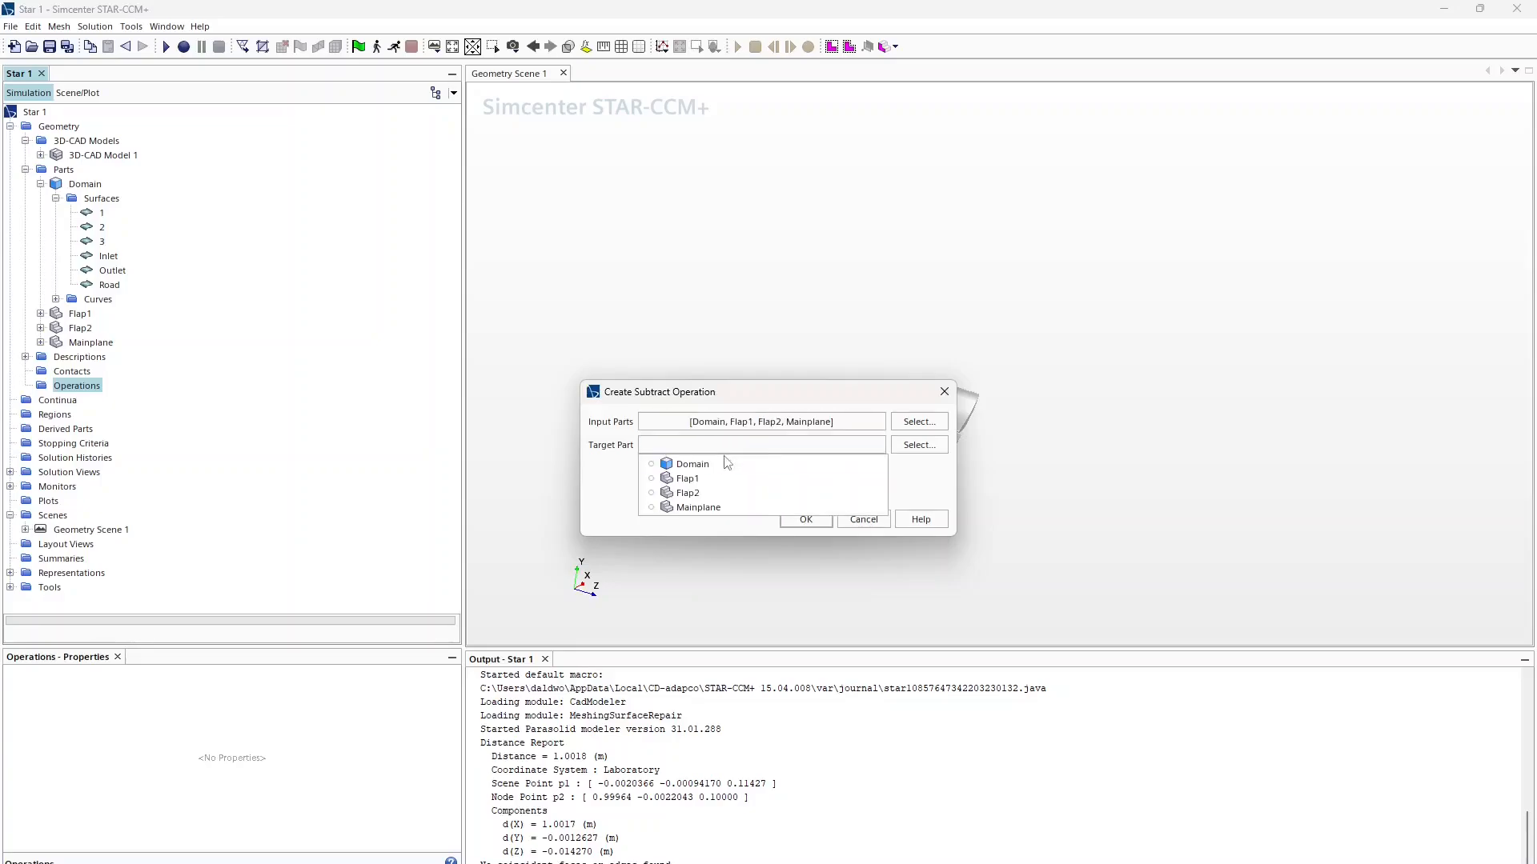
pyautogui.click(725, 458)
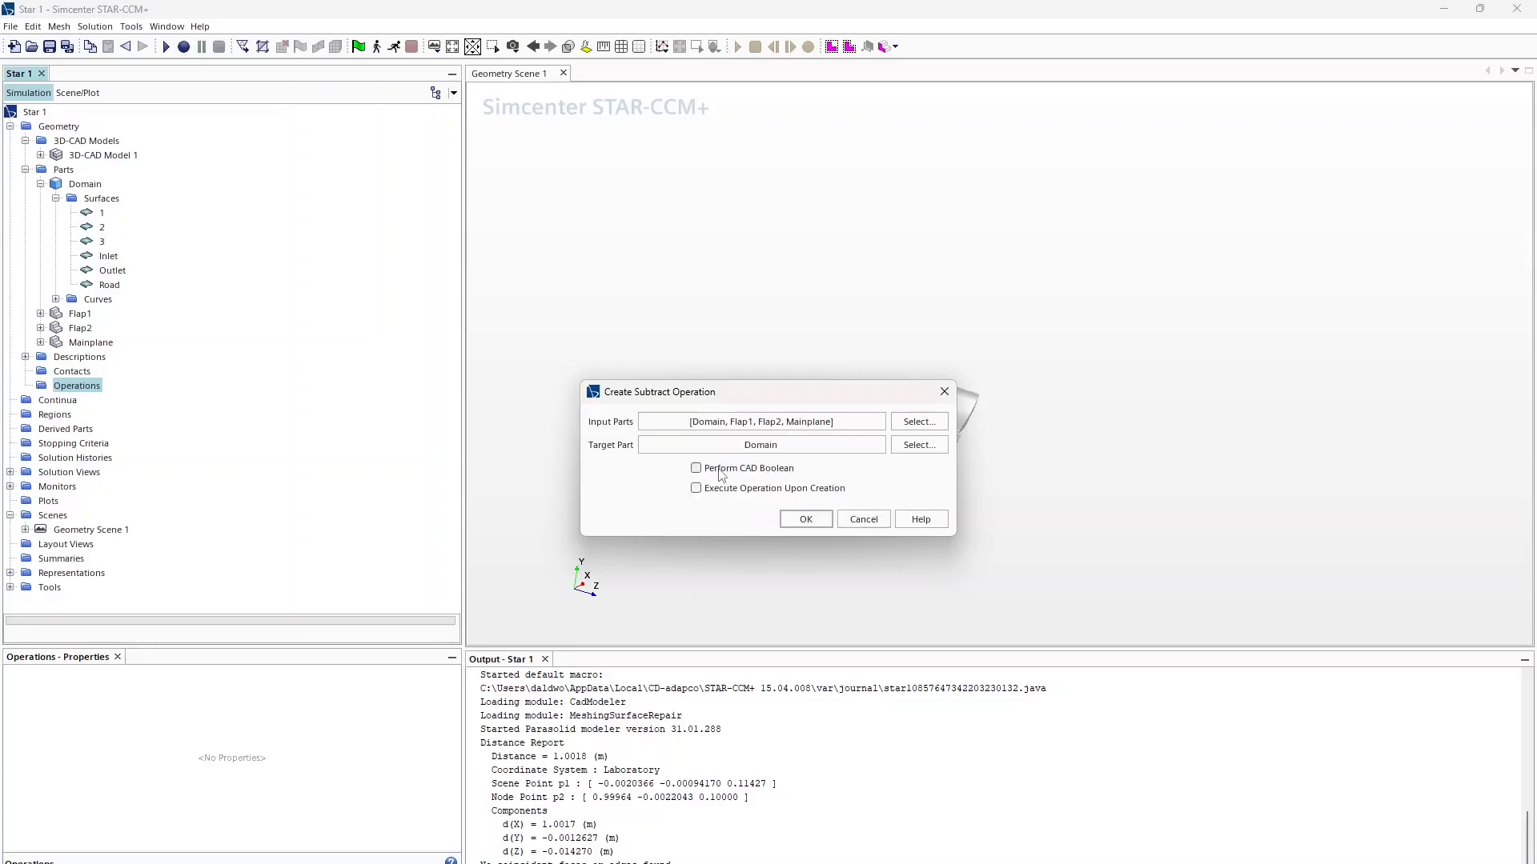
pyautogui.click(750, 488)
pyautogui.click(805, 520)
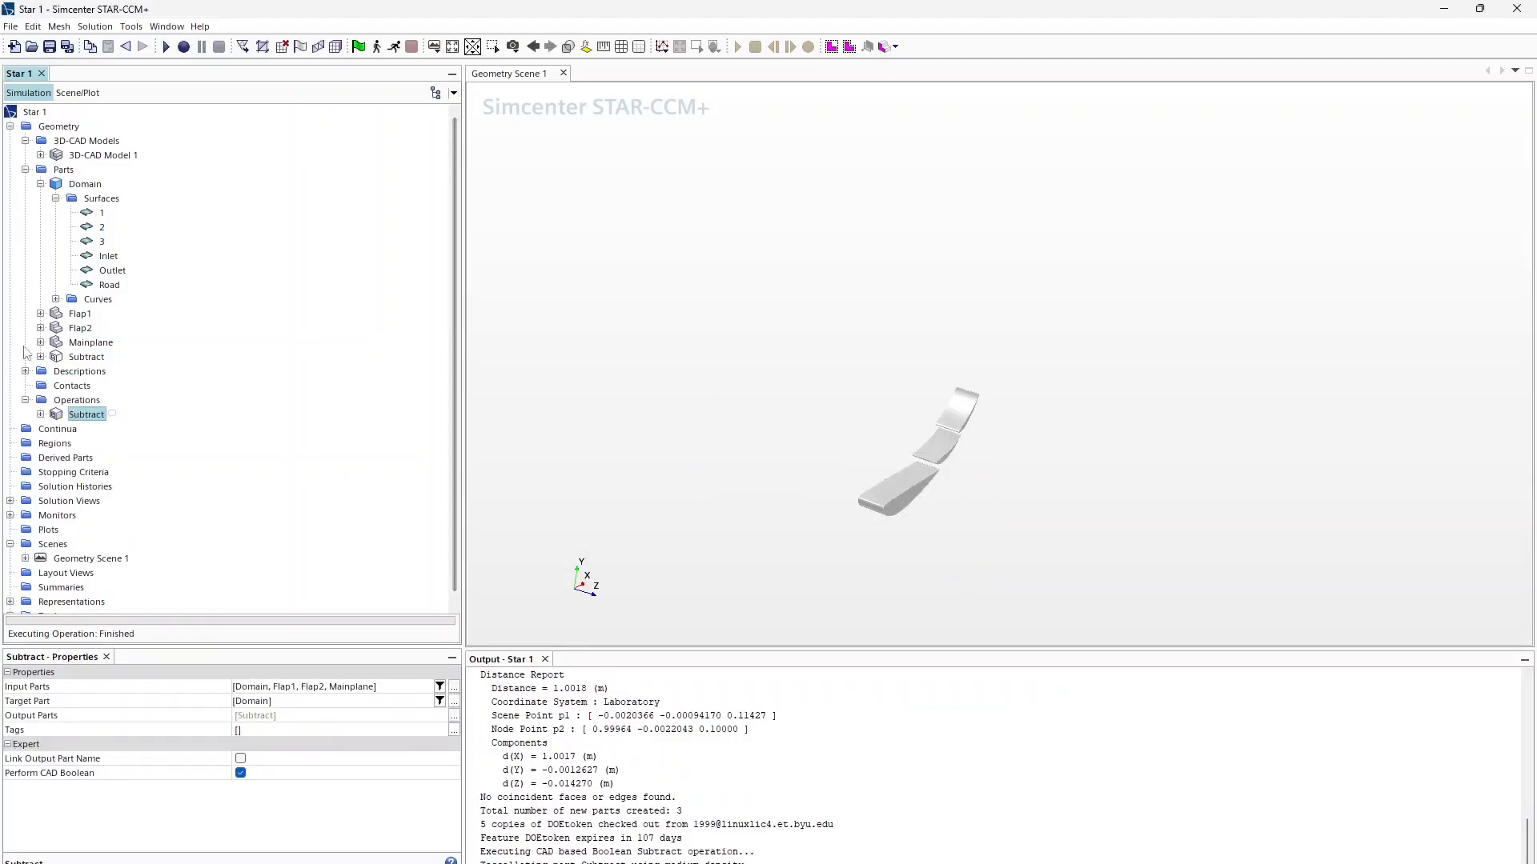
# Step: Assign the Subtract part to regions with Create a Region for Each Part and one boundary per part surface
pyautogui.rightClick(89, 418)
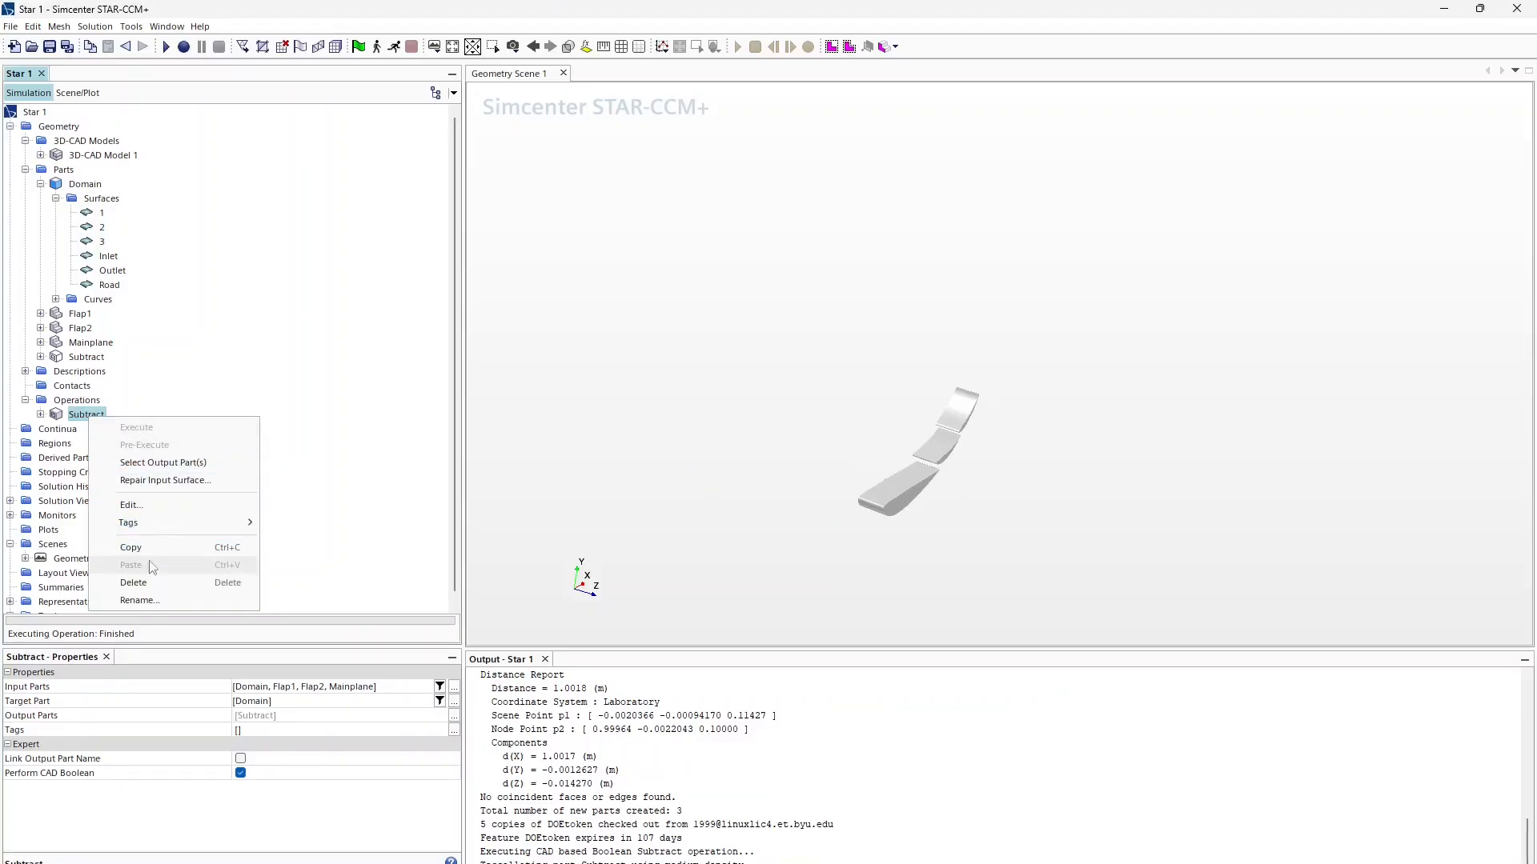
pyautogui.click(82, 355)
pyautogui.rightClick(82, 358)
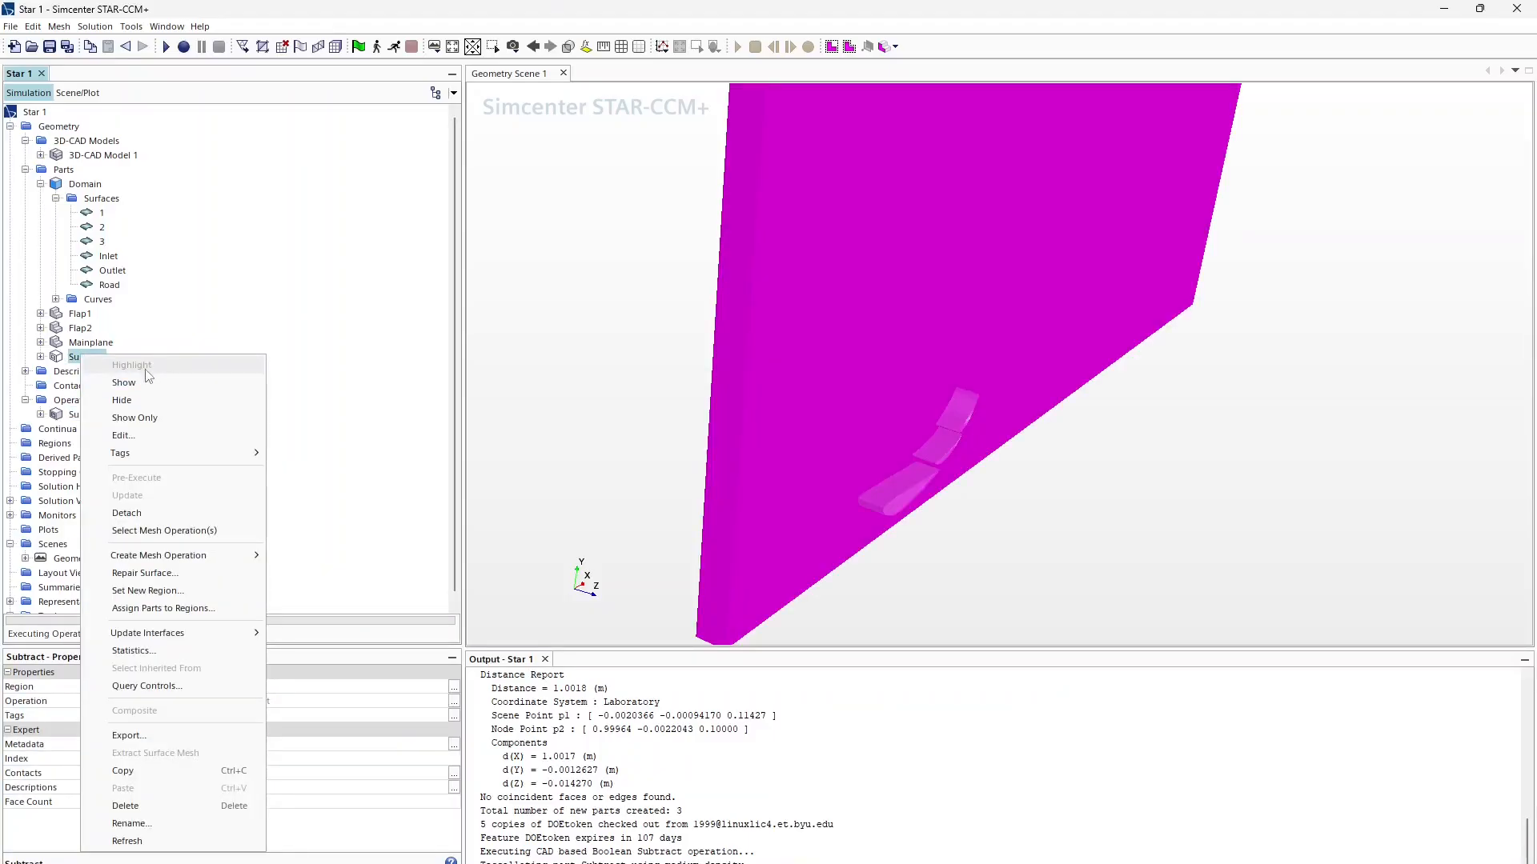
pyautogui.click(160, 608)
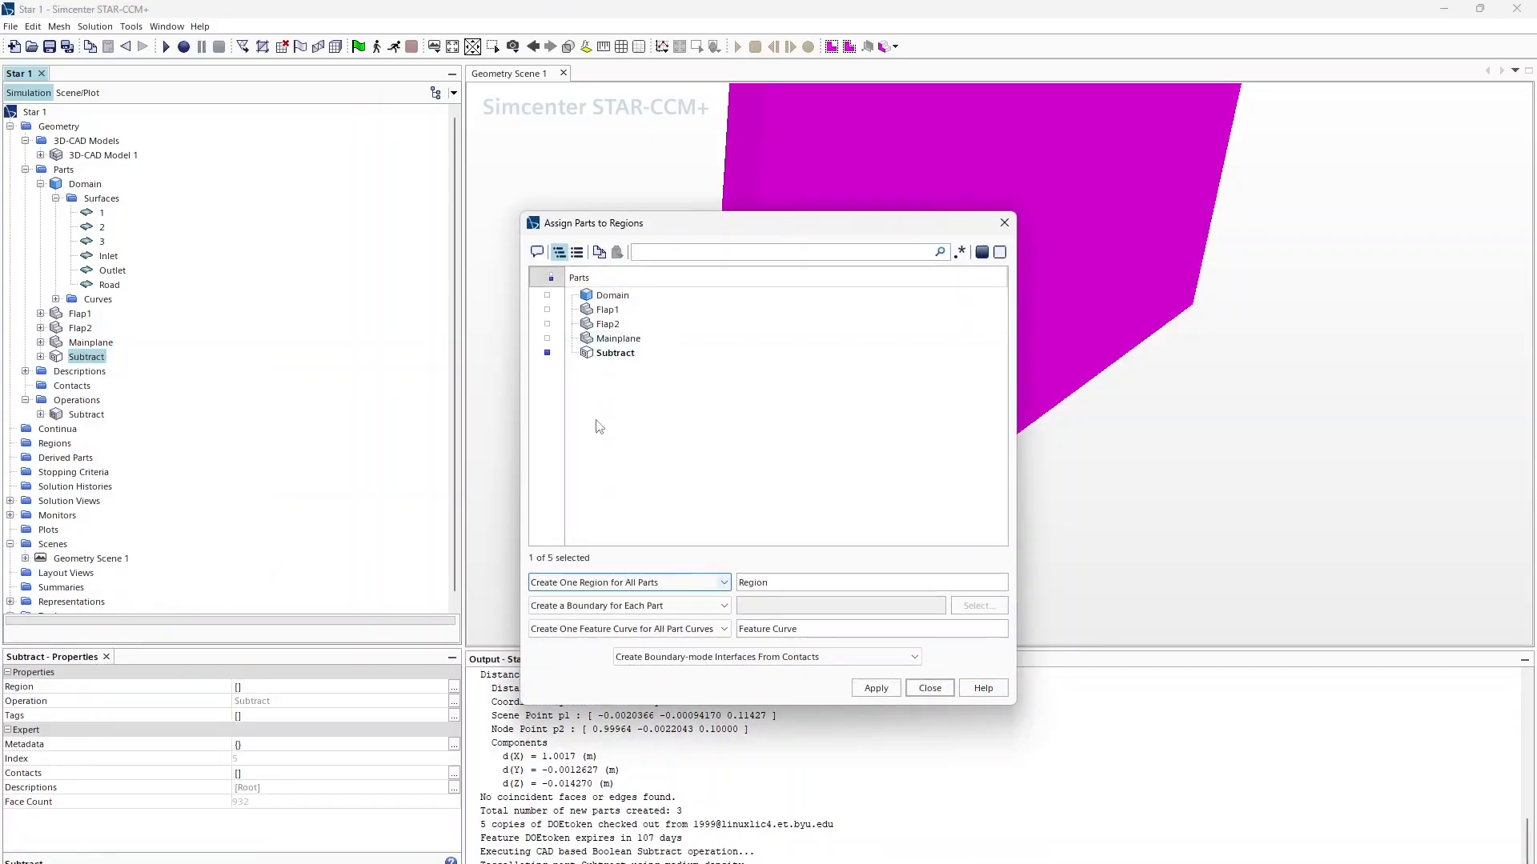
pyautogui.click(589, 583)
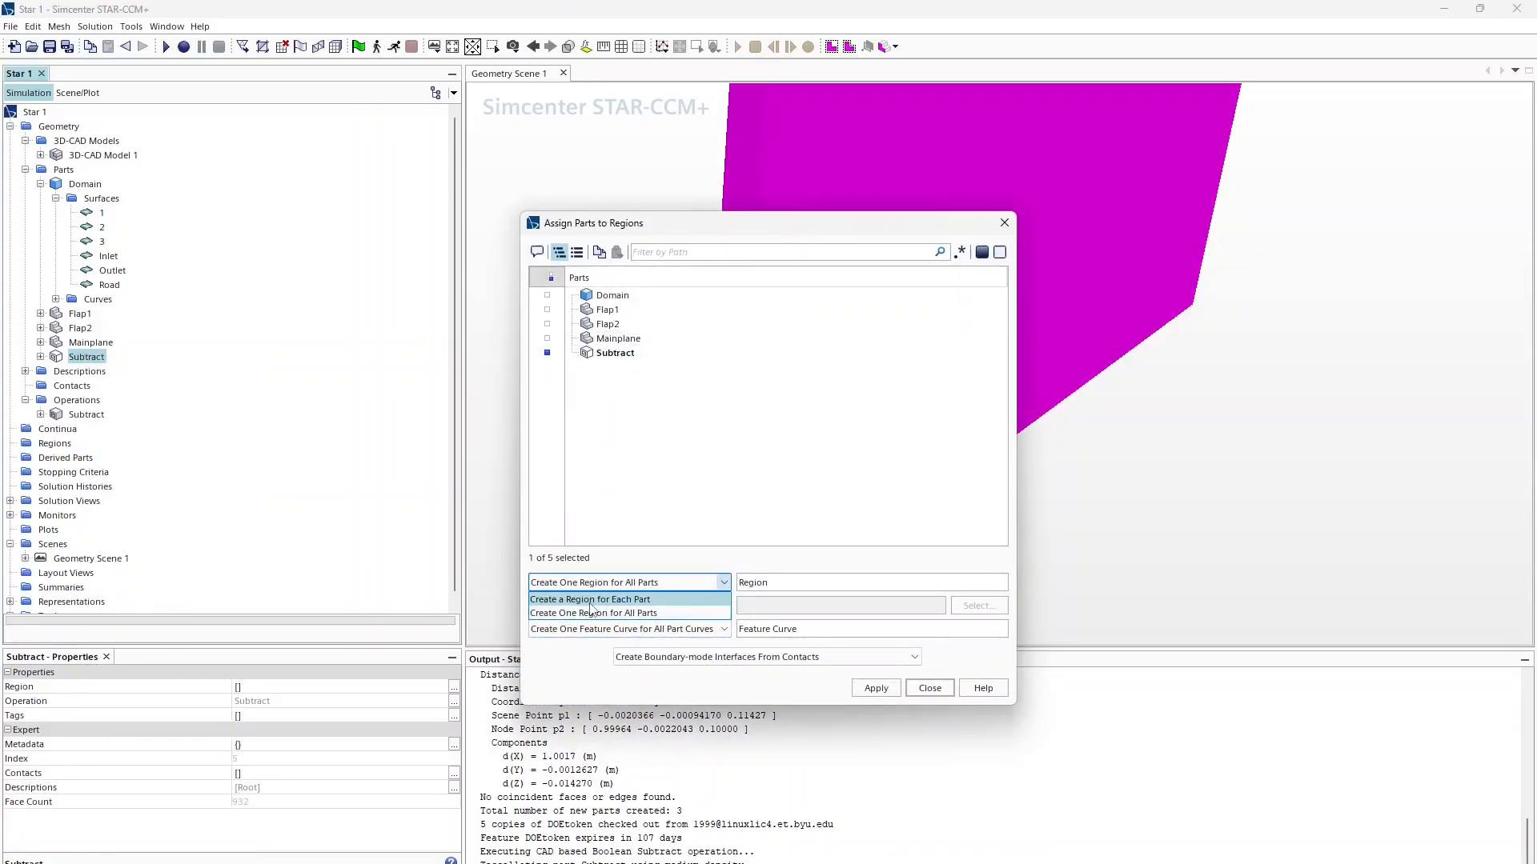
pyautogui.click(590, 596)
pyautogui.click(592, 606)
pyautogui.click(595, 637)
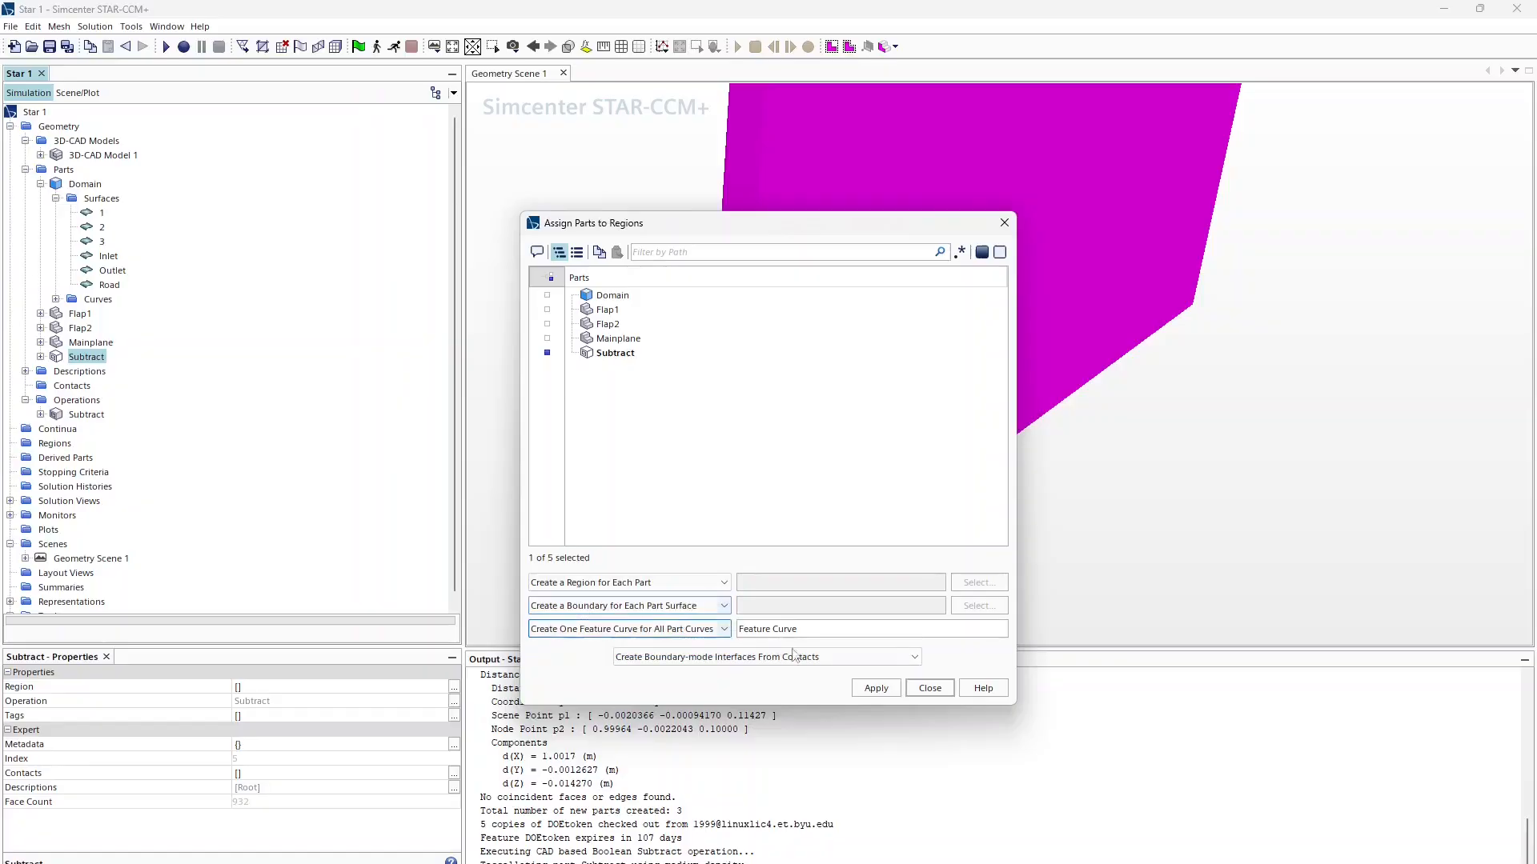
pyautogui.click(876, 689)
pyautogui.click(930, 688)
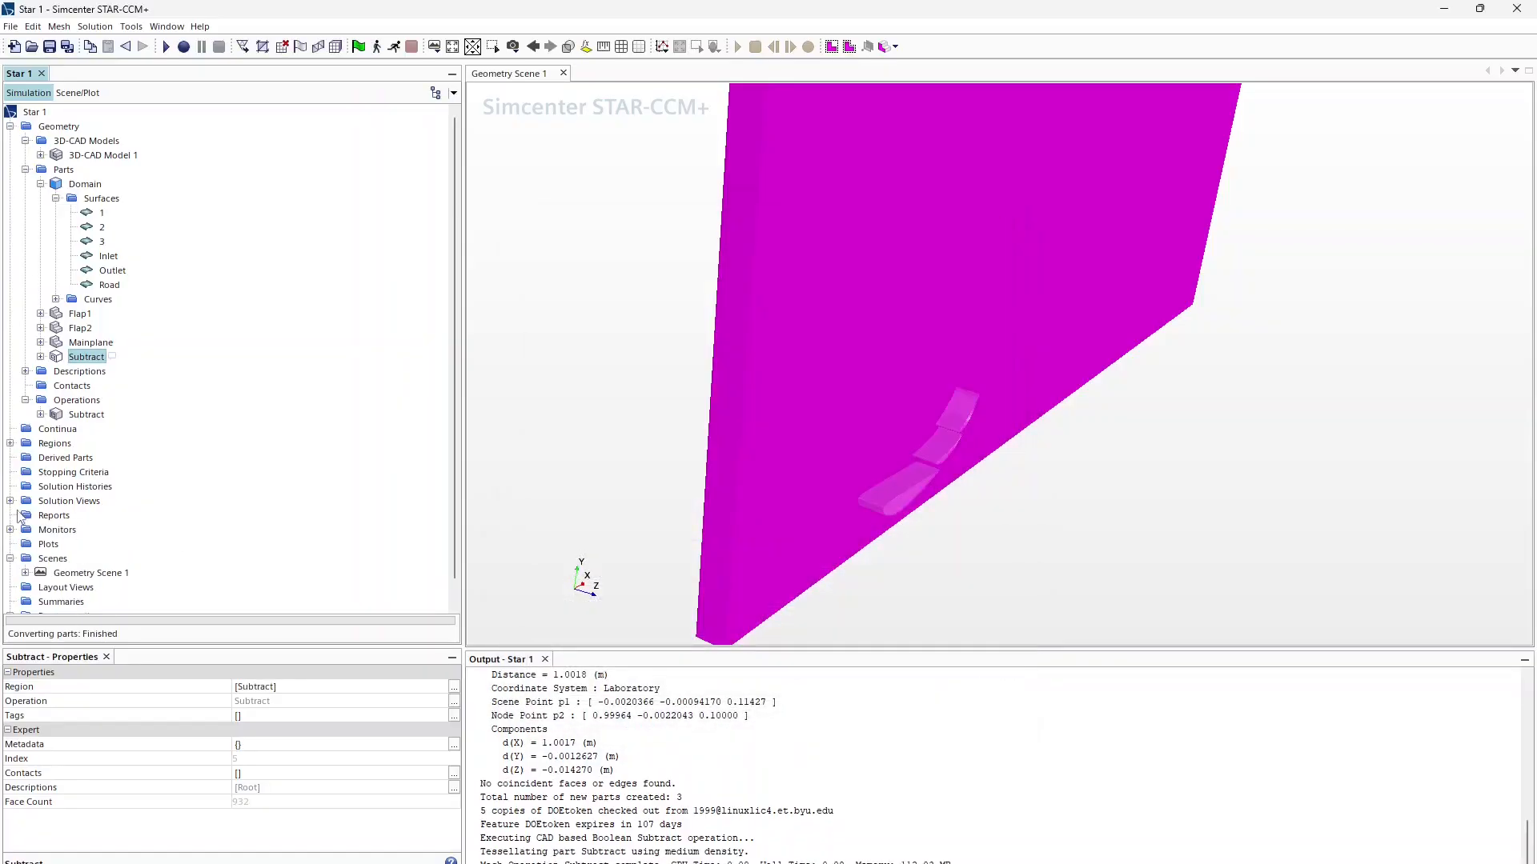
# Step: Expand the Subtract region's boundaries and step through Domain.1, Domain.2, Domain.Road and the flap boundaries
pyautogui.click(9, 443)
pyautogui.click(24, 458)
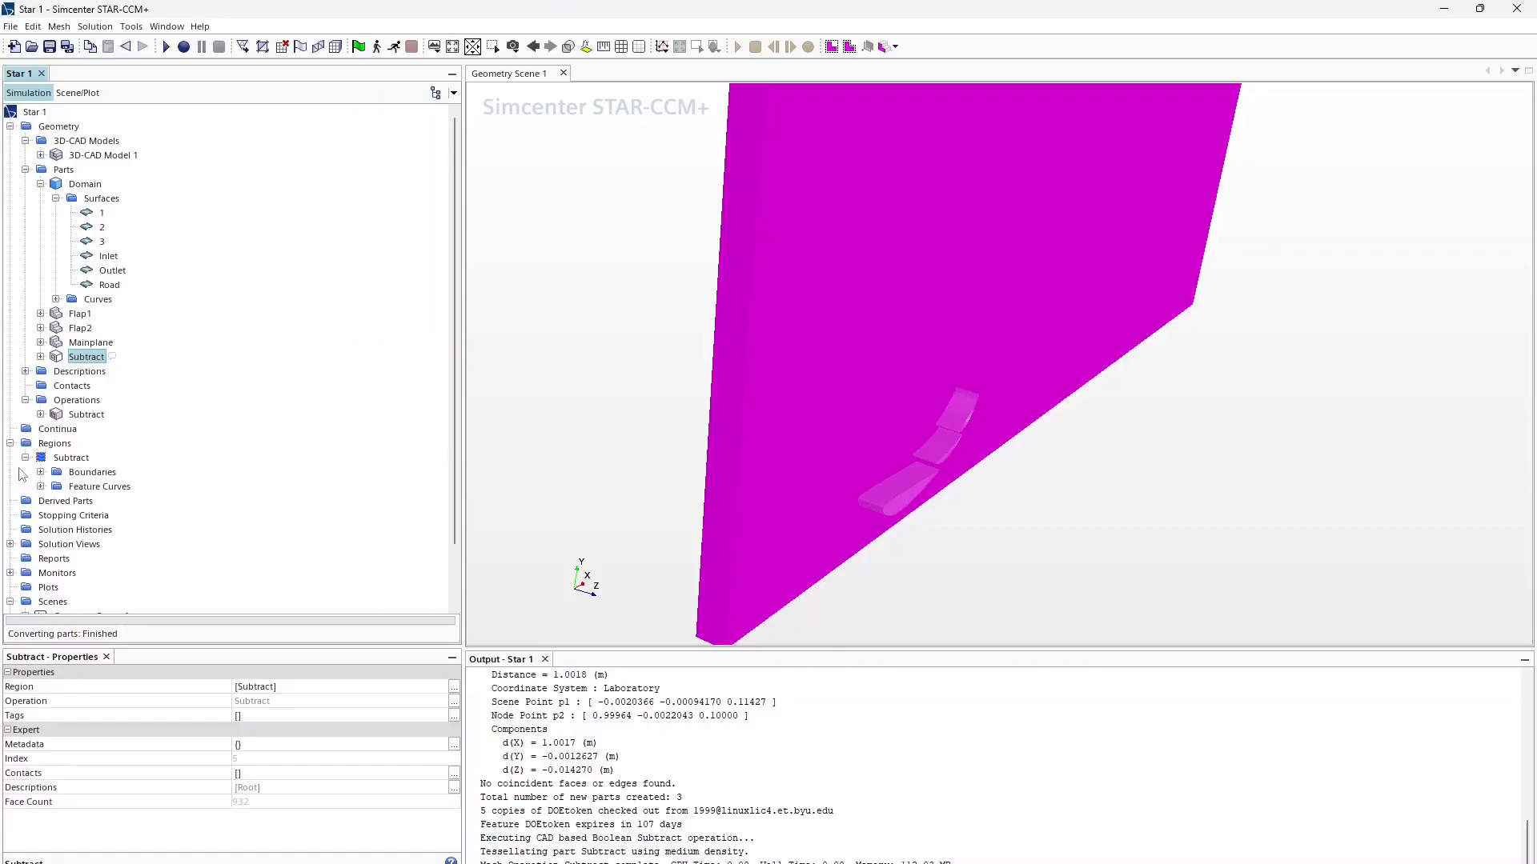
pyautogui.click(40, 472)
pyautogui.click(103, 486)
pyautogui.click(104, 501)
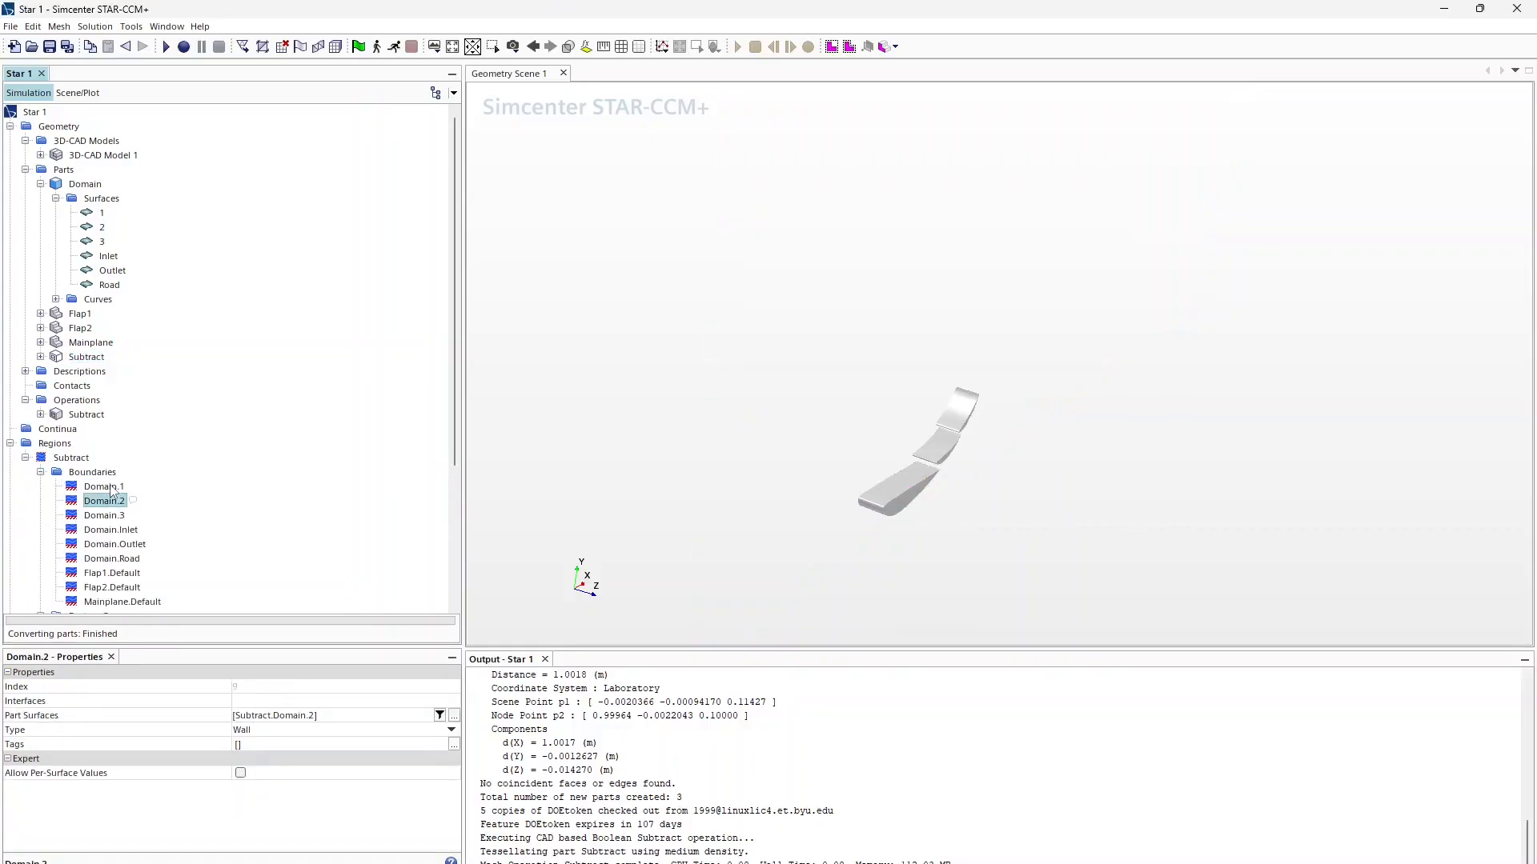
pyautogui.press('Down')
pyautogui.press('Down')
pyautogui.press('Down')
pyautogui.press('Down')
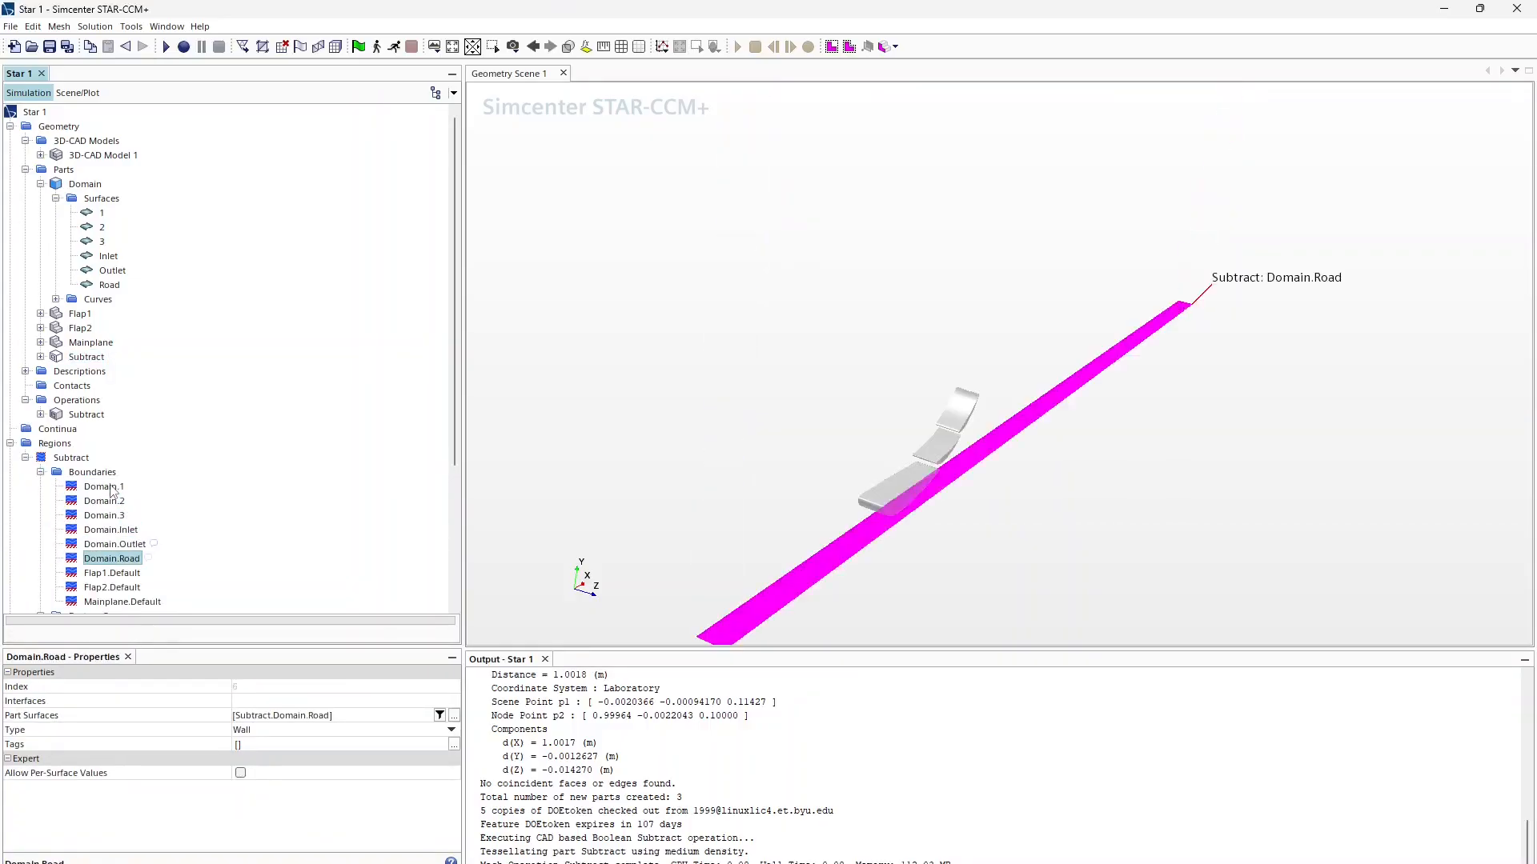
pyautogui.press('Down')
pyautogui.press('Down')
pyautogui.press('Up')
pyautogui.press('Up')
pyautogui.press('Up')
pyautogui.press('Up')
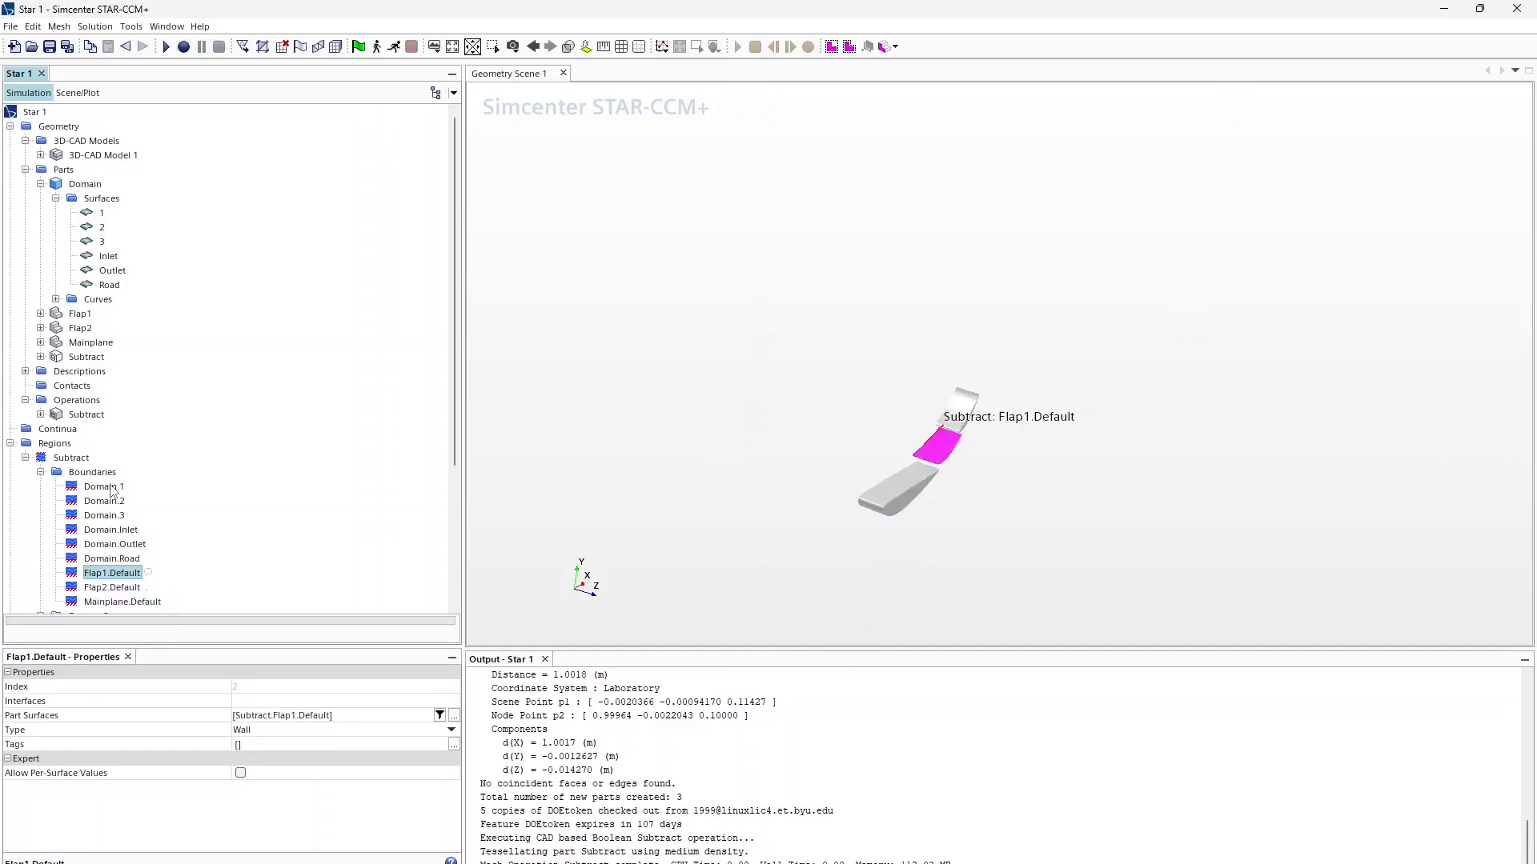
# Step: Set Domain.Inlet to Velocity Inlet and Domain.Outlet to Pressure Outlet
pyautogui.click(258, 726)
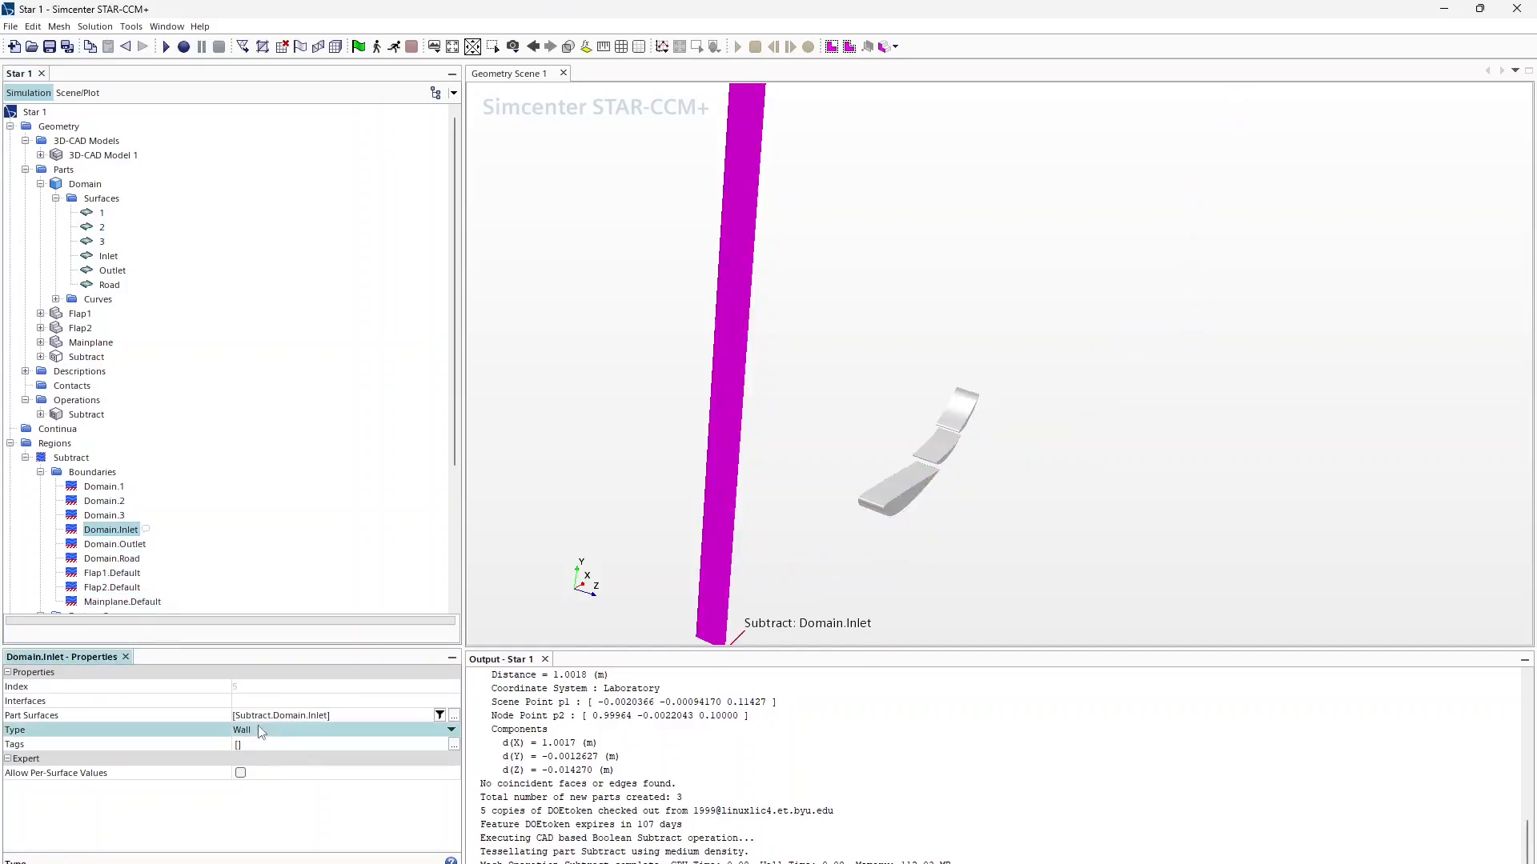
pyautogui.click(271, 853)
pyautogui.click(104, 543)
pyautogui.click(266, 730)
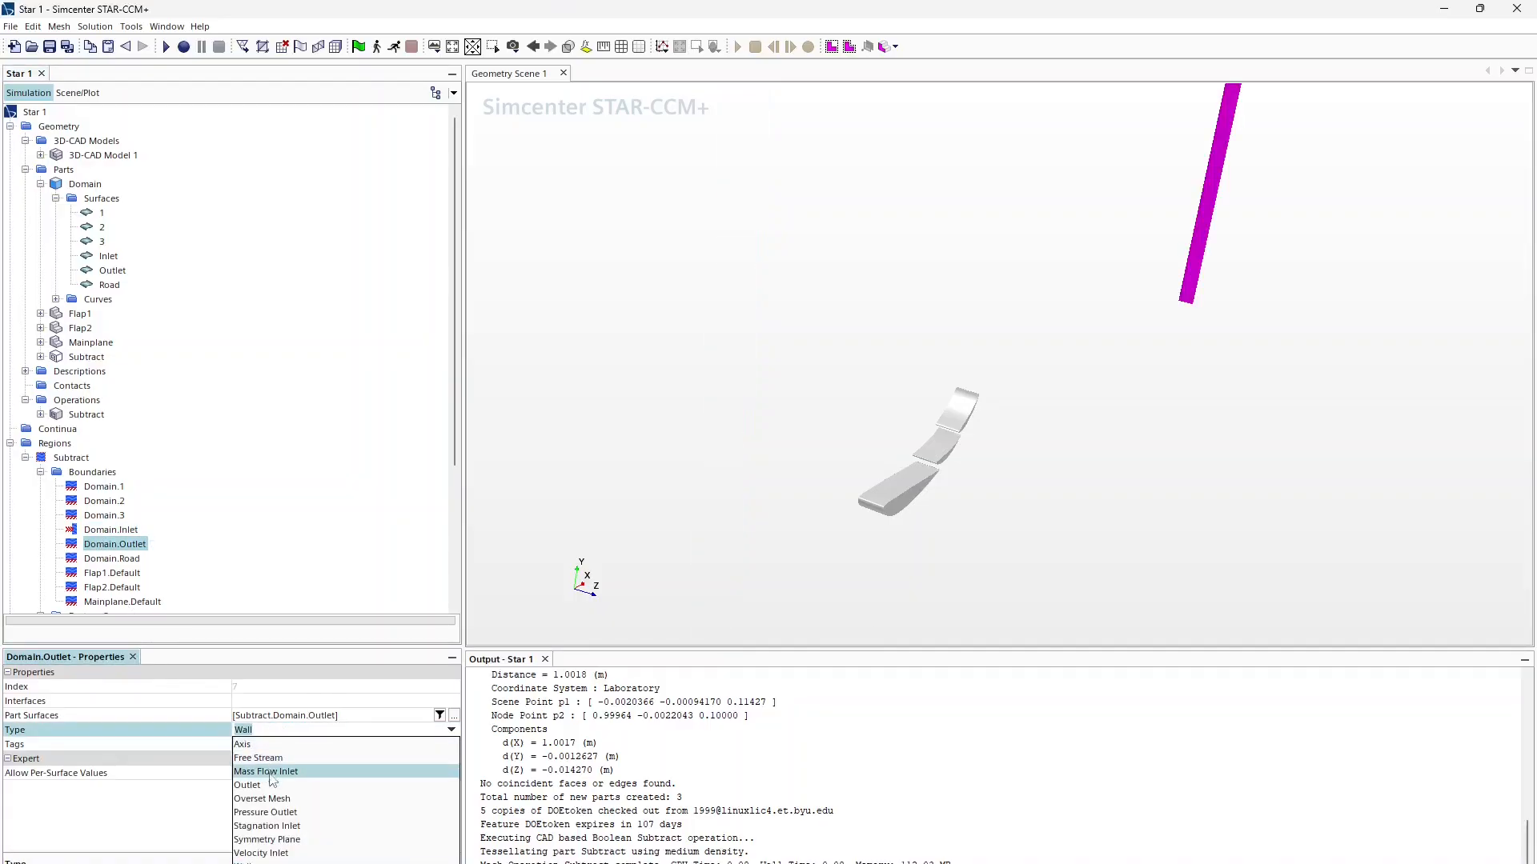
pyautogui.click(271, 813)
pyautogui.click(94, 531)
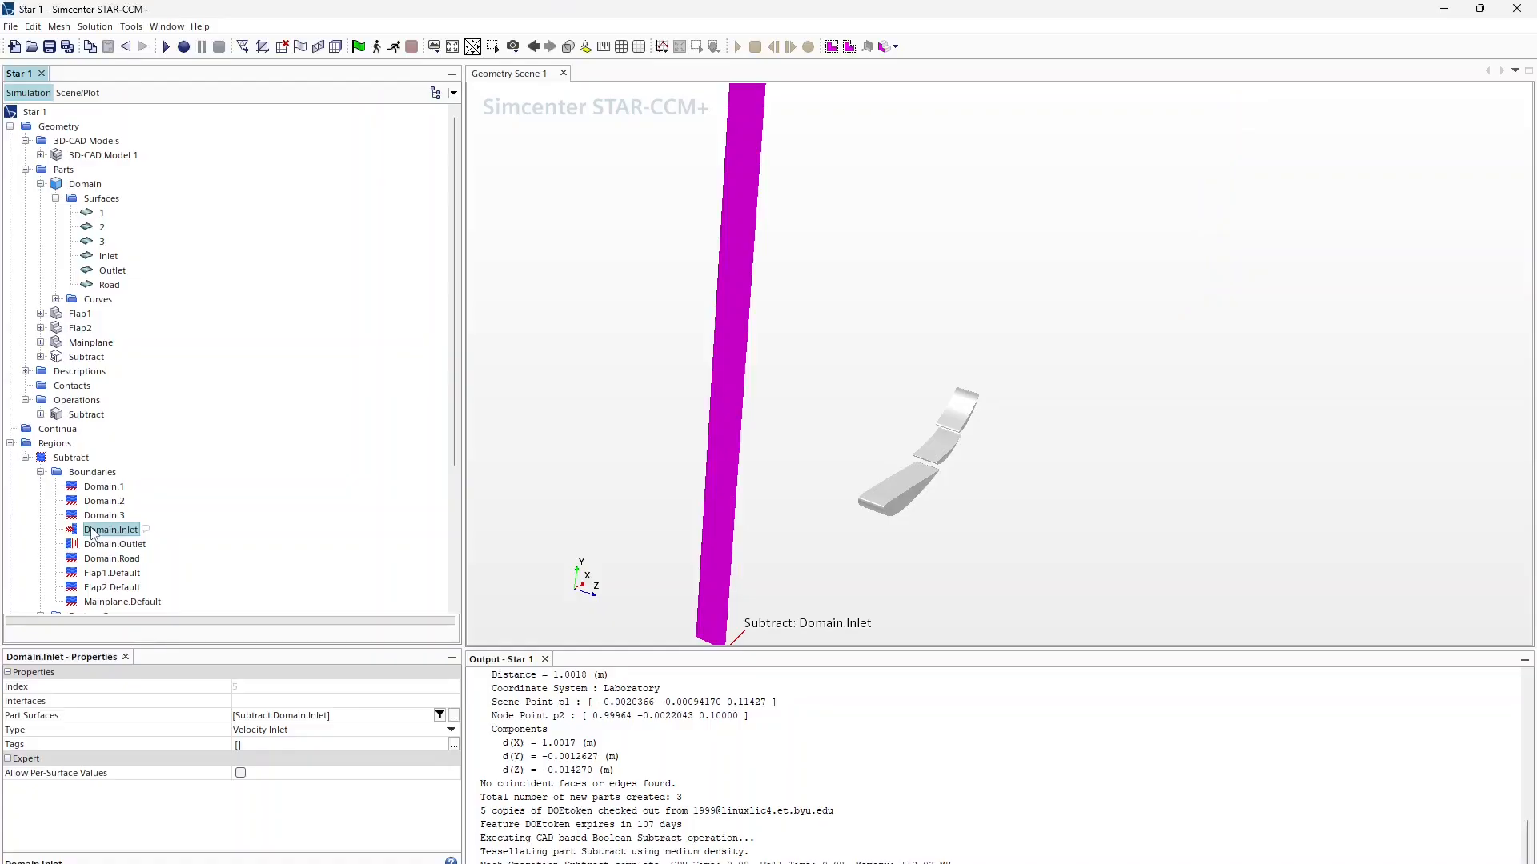
# Step: Badge the Subtract part for 2D meshing, executing the operation upon creation
pyautogui.rightClick(79, 403)
pyautogui.moveTo(146, 408)
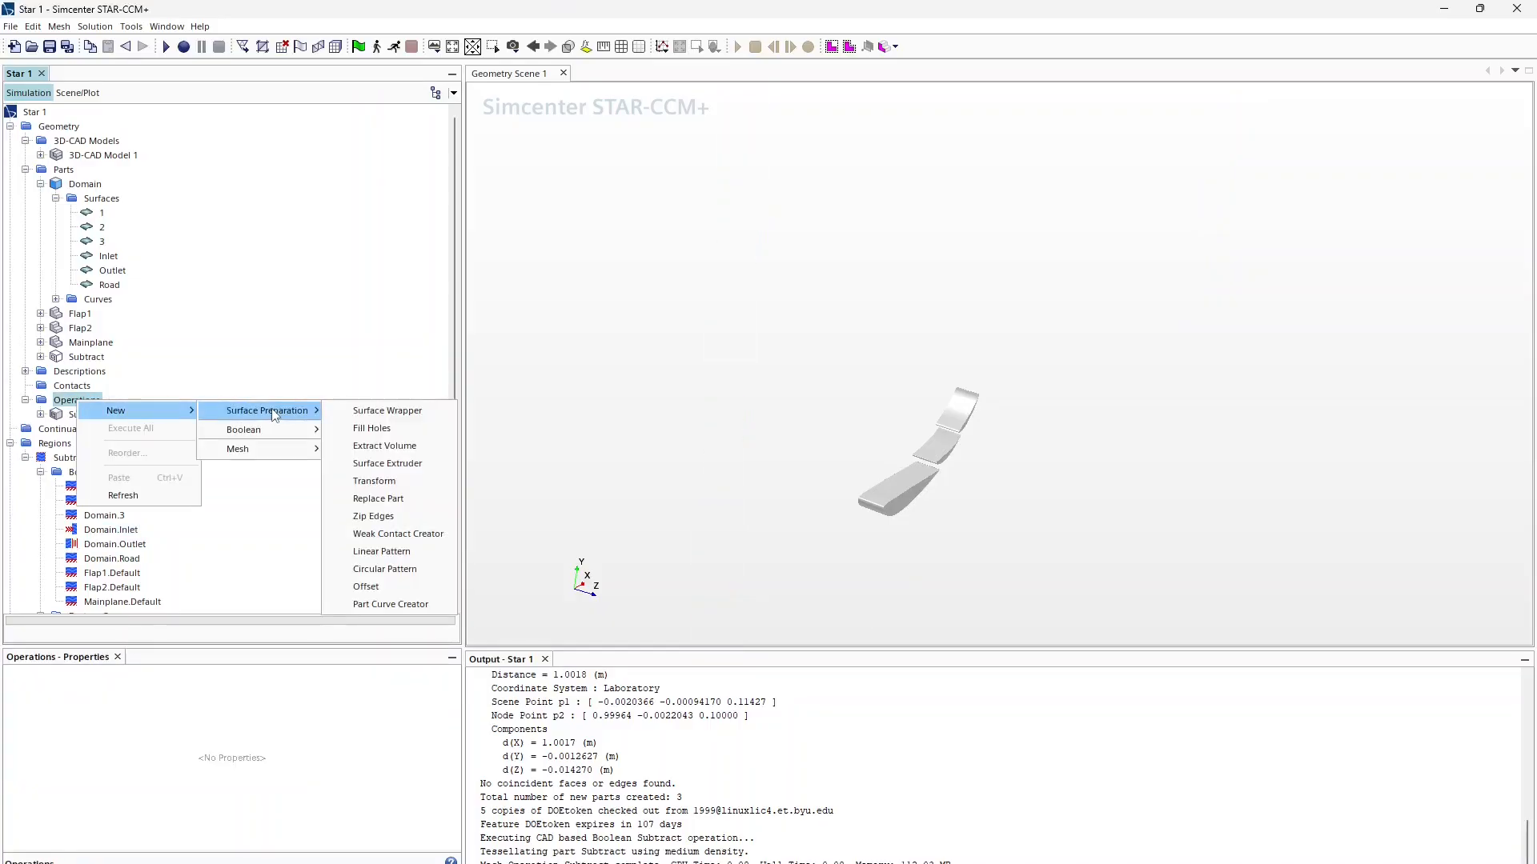
pyautogui.moveTo(274, 449)
pyautogui.click(352, 466)
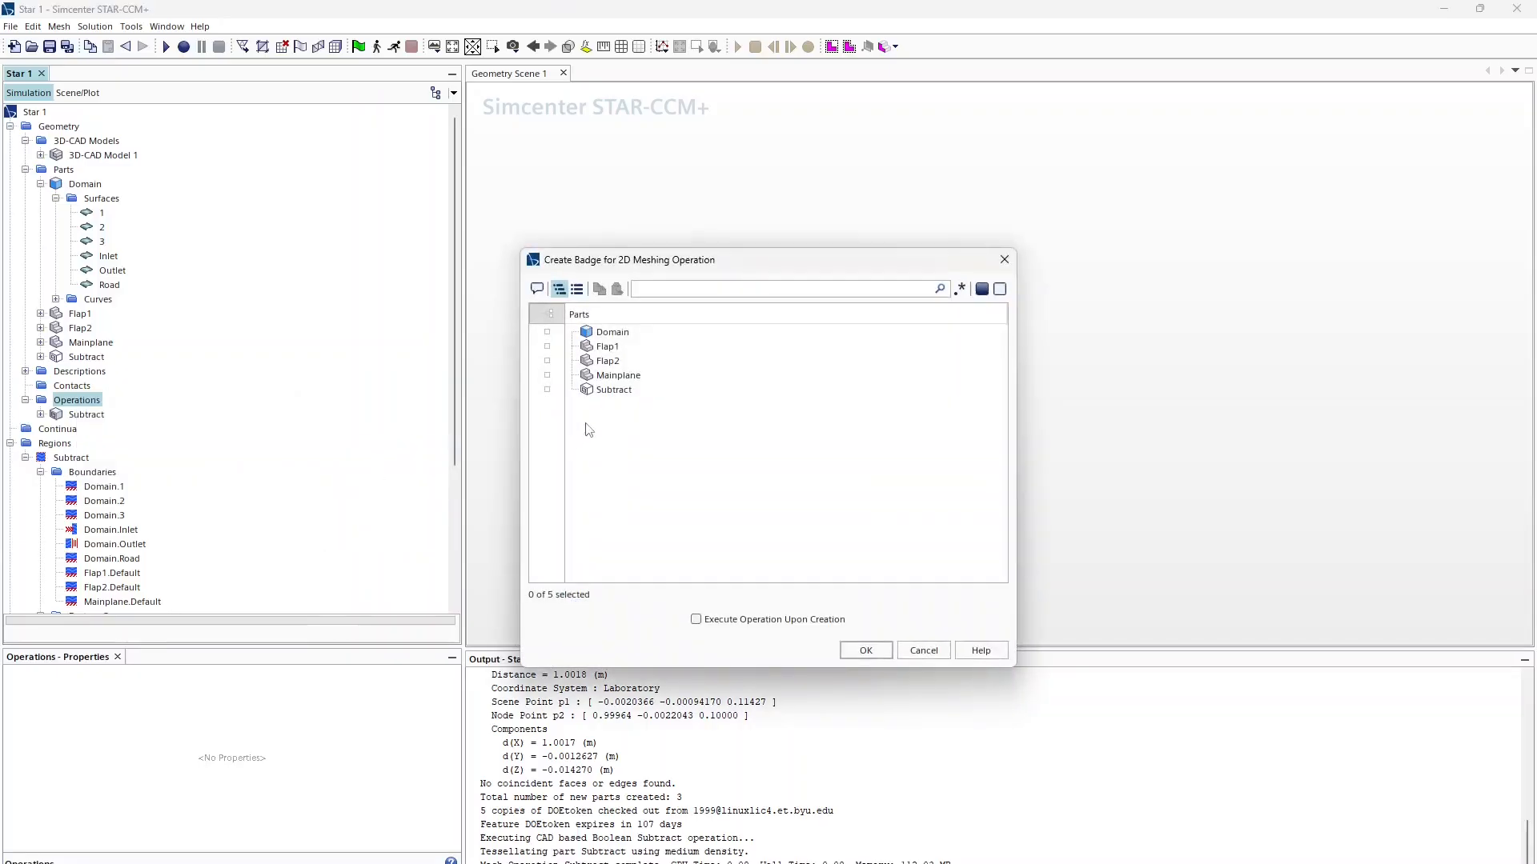
pyautogui.click(586, 392)
pyautogui.click(776, 620)
pyautogui.click(857, 650)
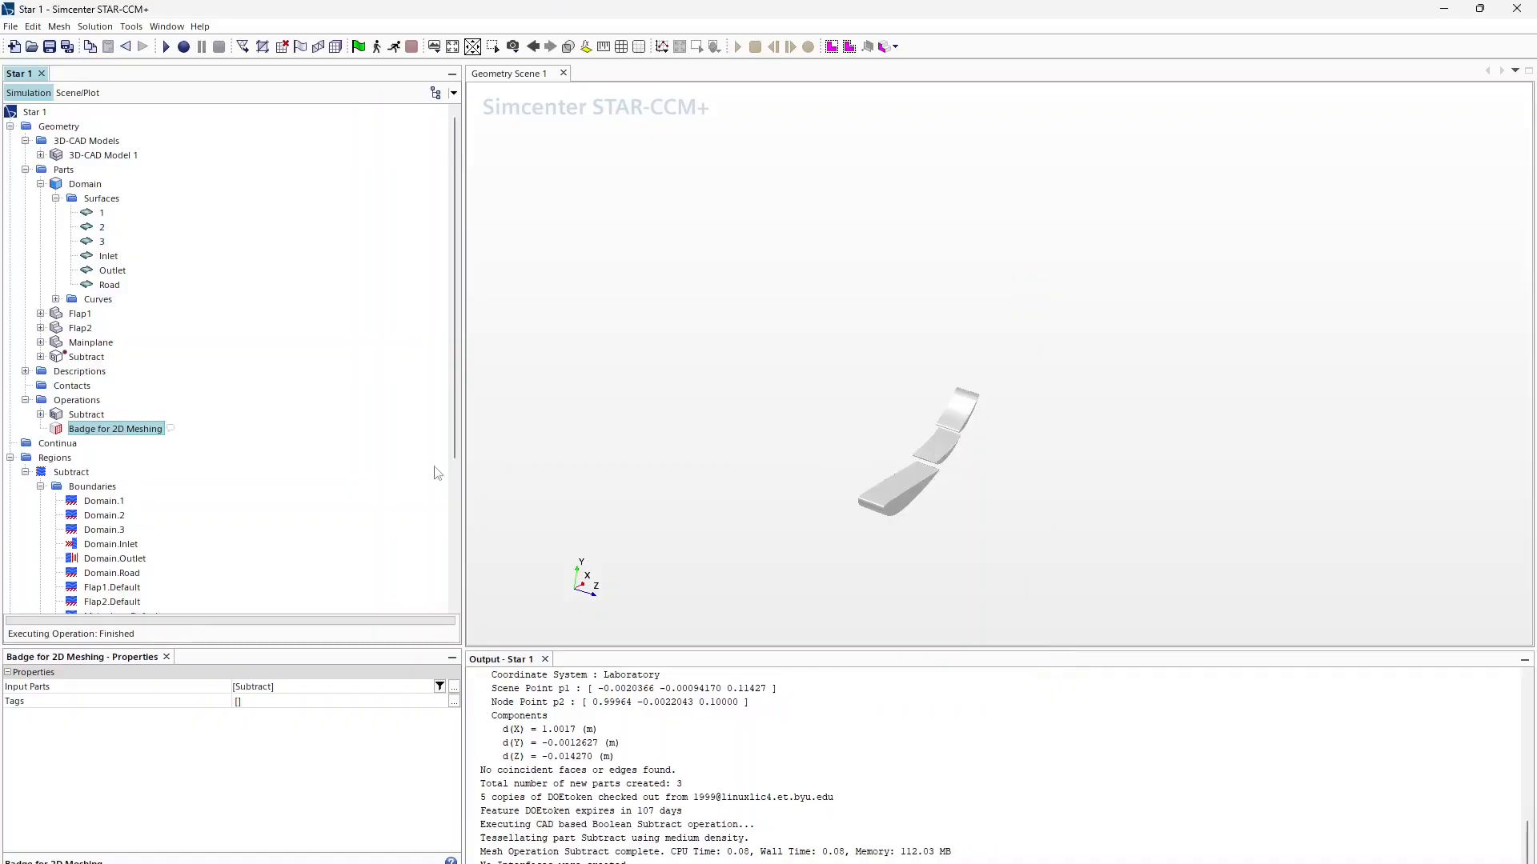
# Step: Create an Automated Mesh (2D) operation on Subtract with Polygonal and Prism Layer meshers
pyautogui.rightClick(60, 405)
pyautogui.moveTo(128, 415)
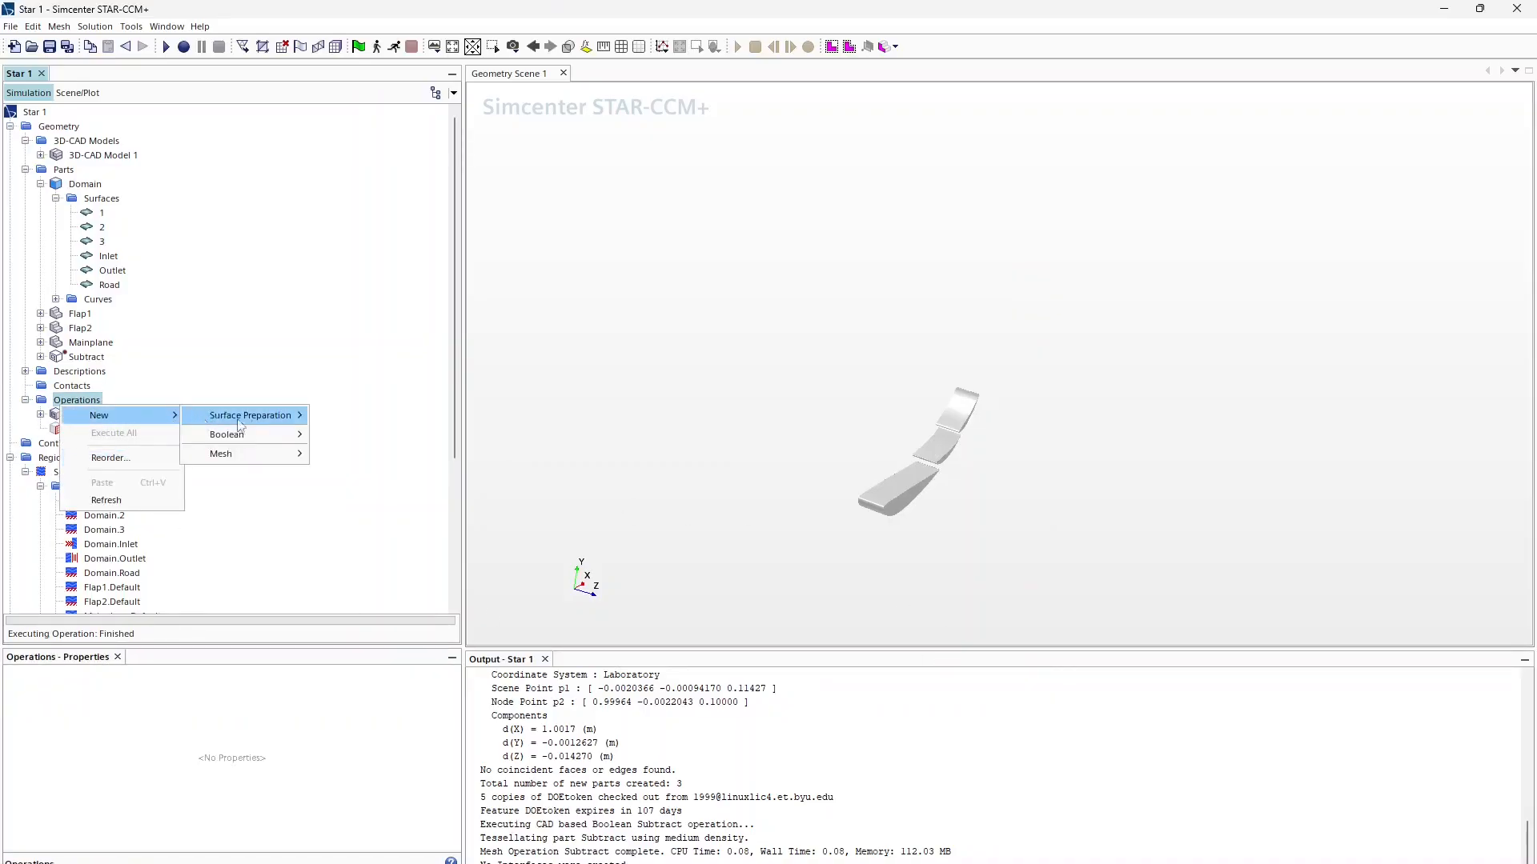
pyautogui.moveTo(256, 453)
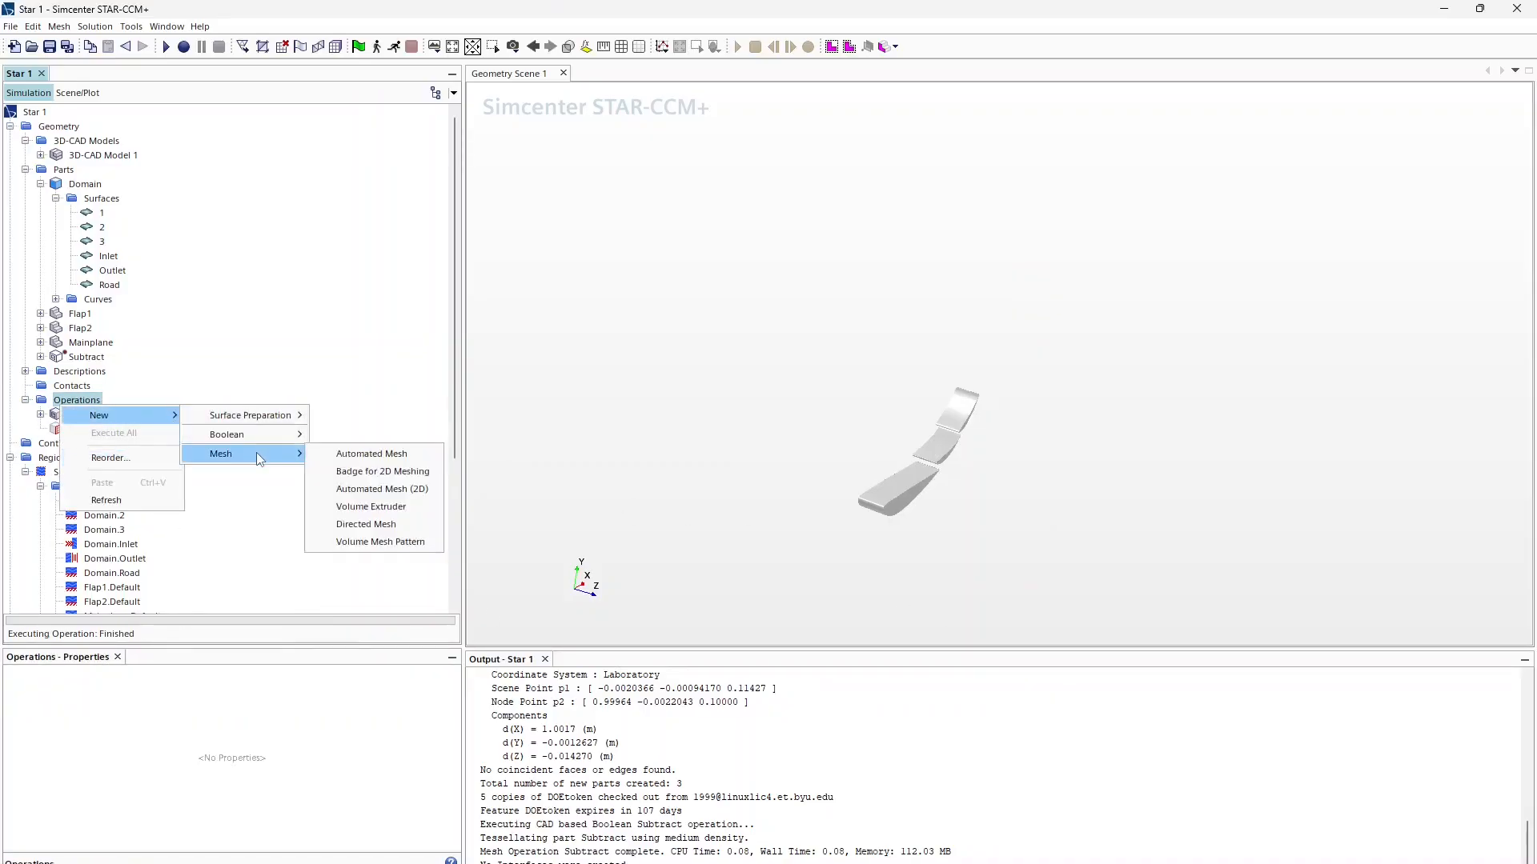
pyautogui.click(376, 489)
pyautogui.click(547, 289)
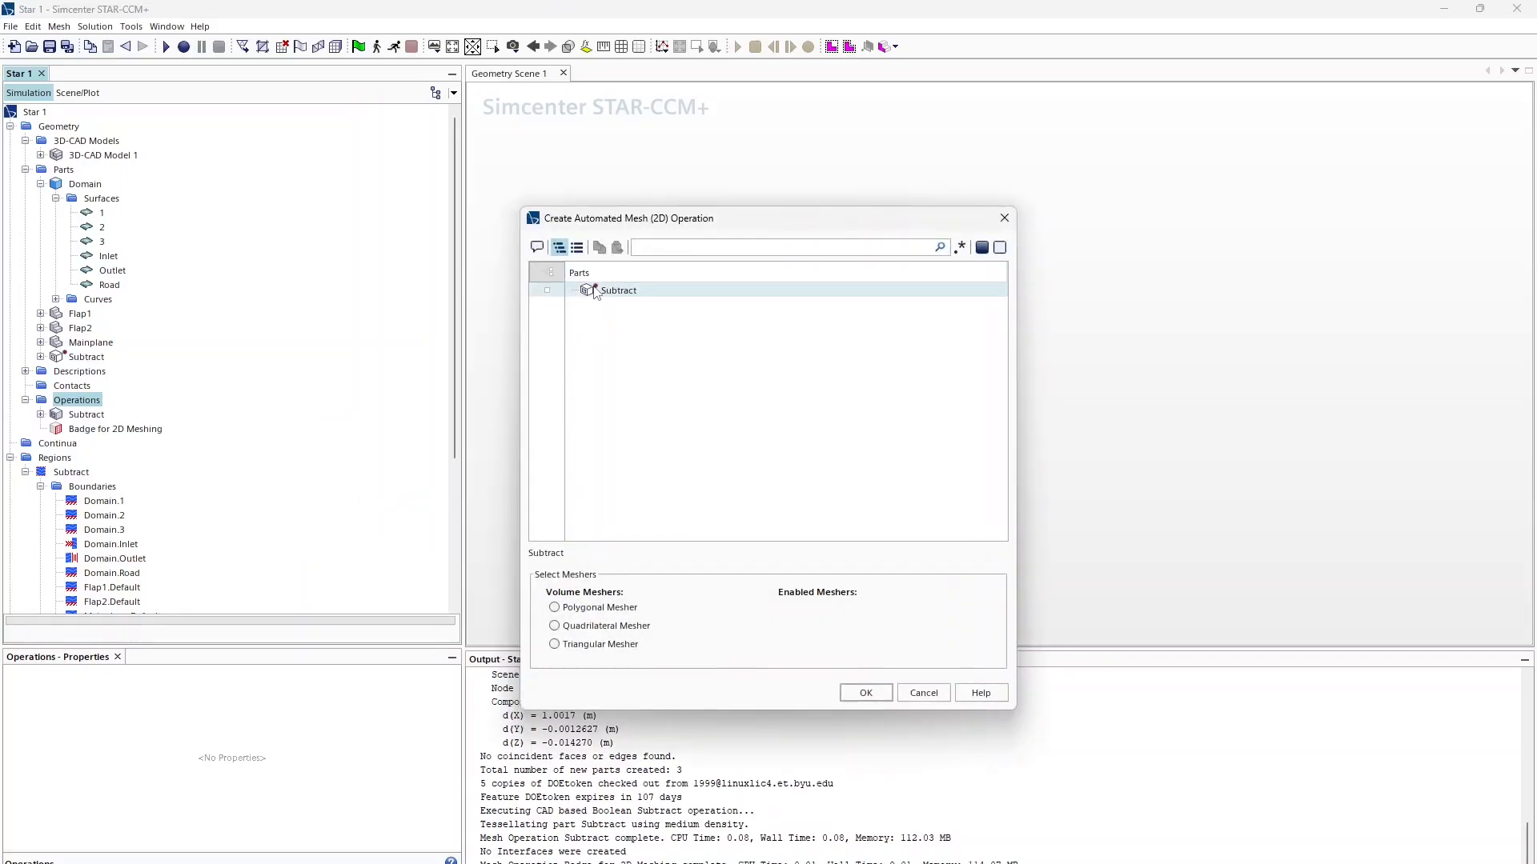
pyautogui.click(623, 610)
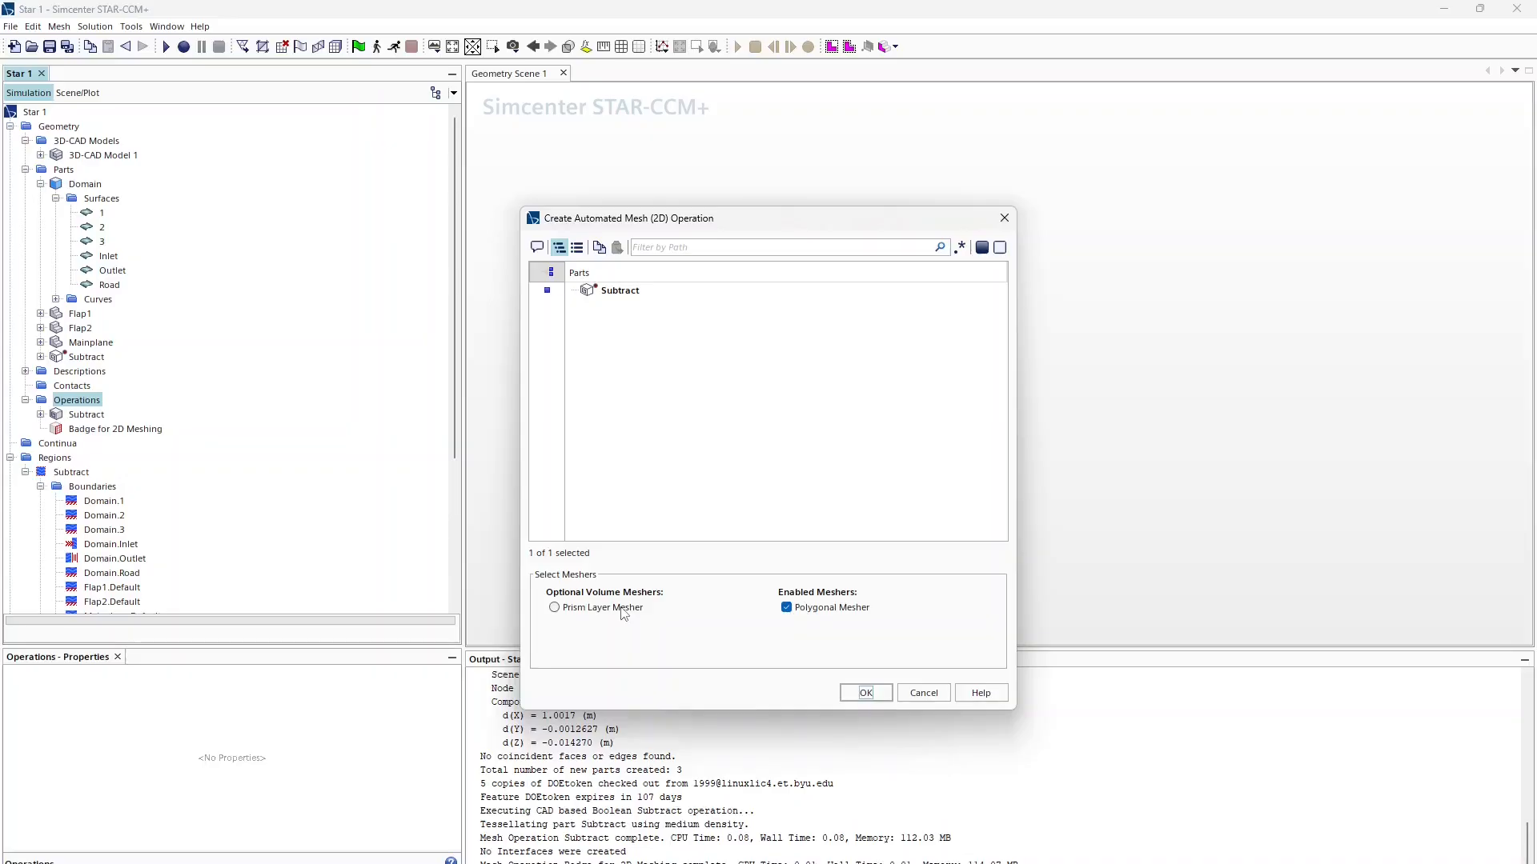
pyautogui.click(604, 607)
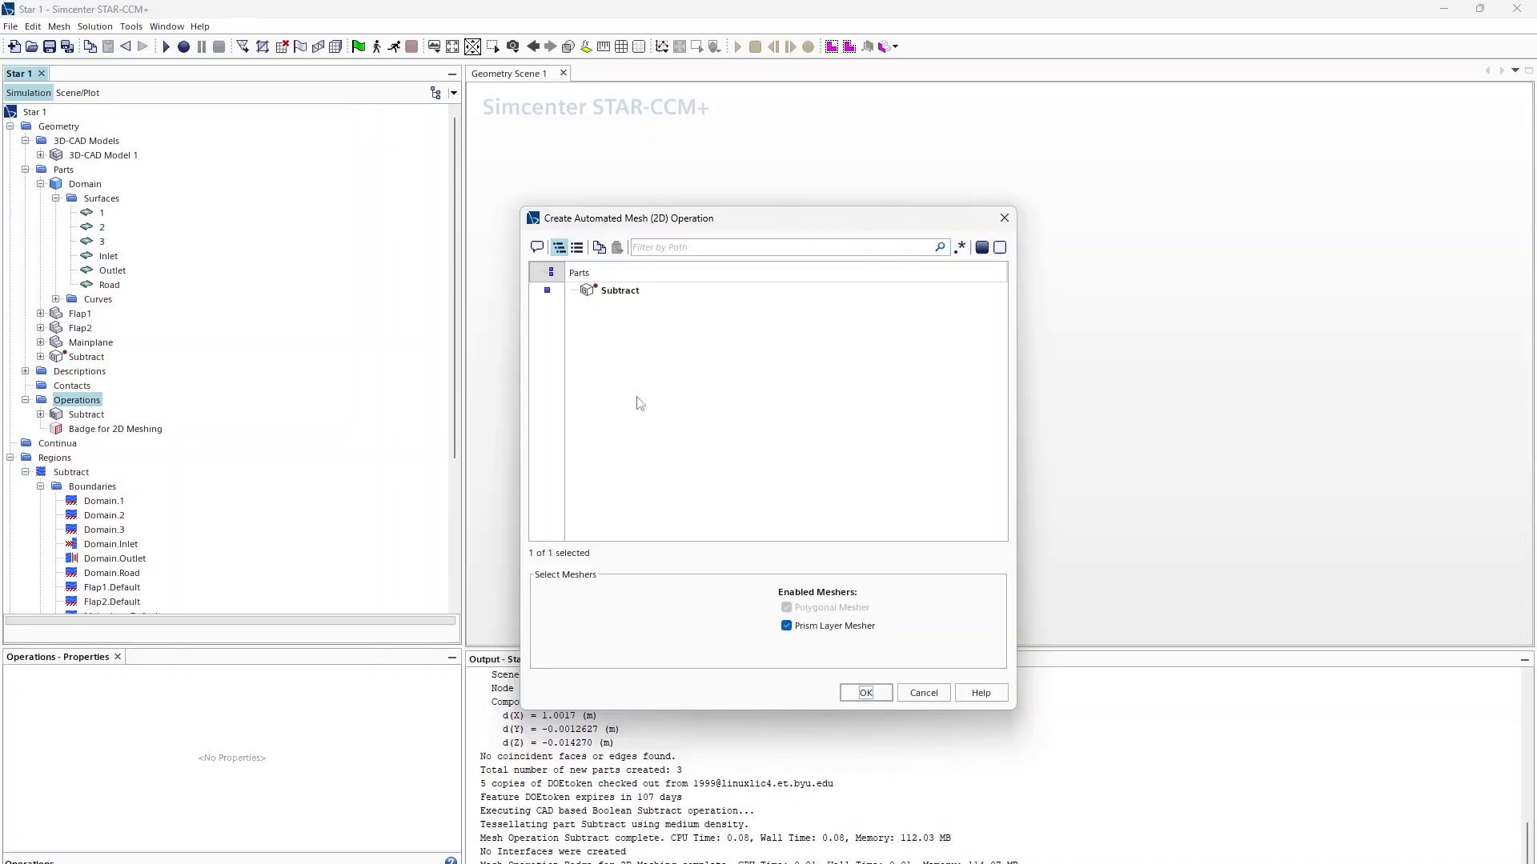
pyautogui.click(877, 696)
# Step: Copy and paste the Automated Mesh (2D) operation, then delete the unwanted duplicate
pyautogui.click(85, 447)
pyautogui.hotkey('ctrl', 'c')
pyautogui.hotkey('ctrl', 'v')
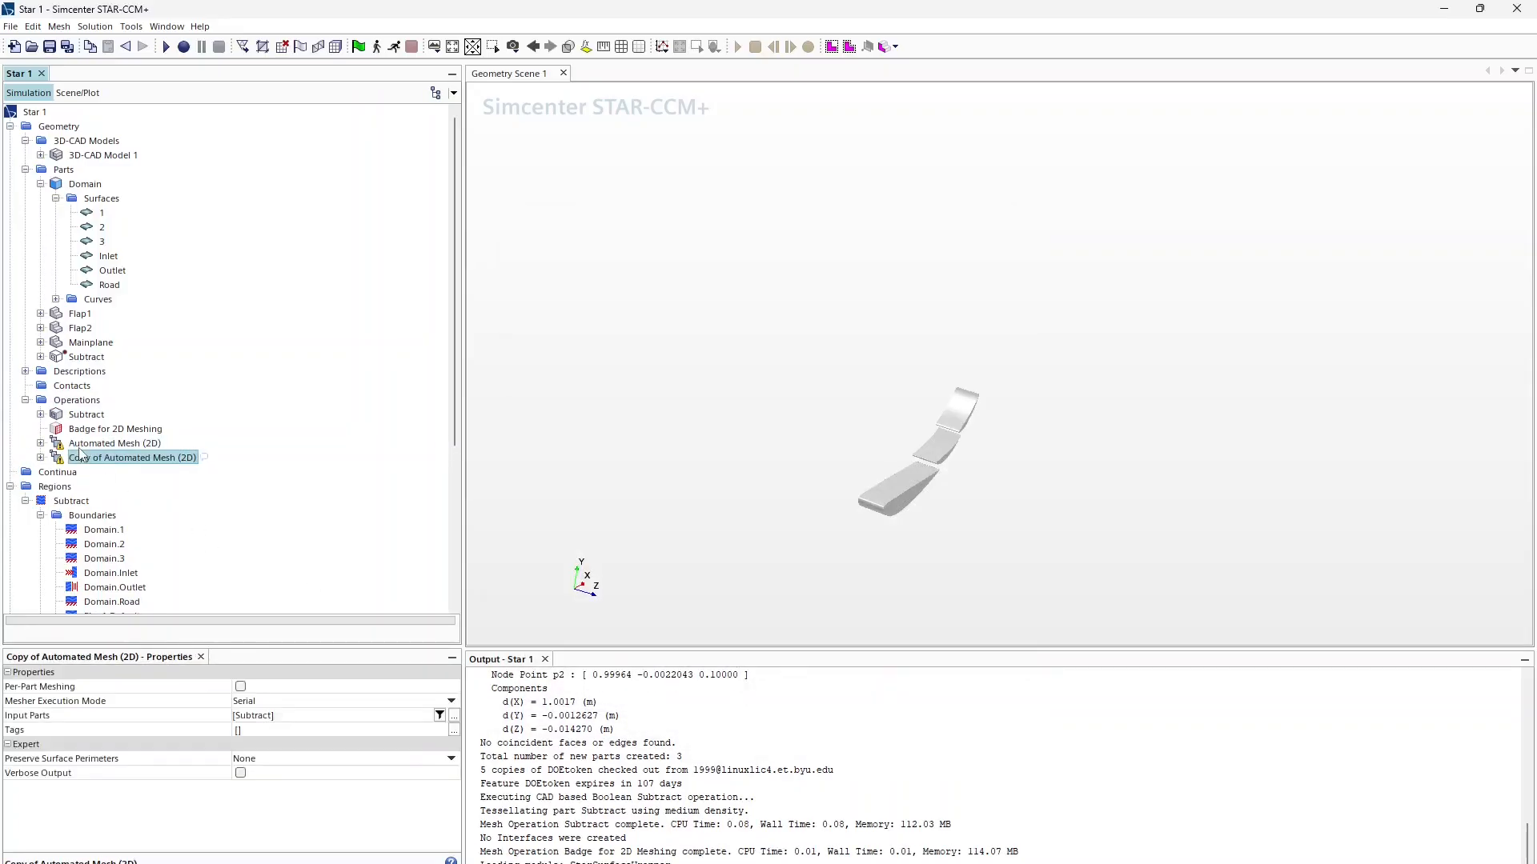
pyautogui.press('Delete')
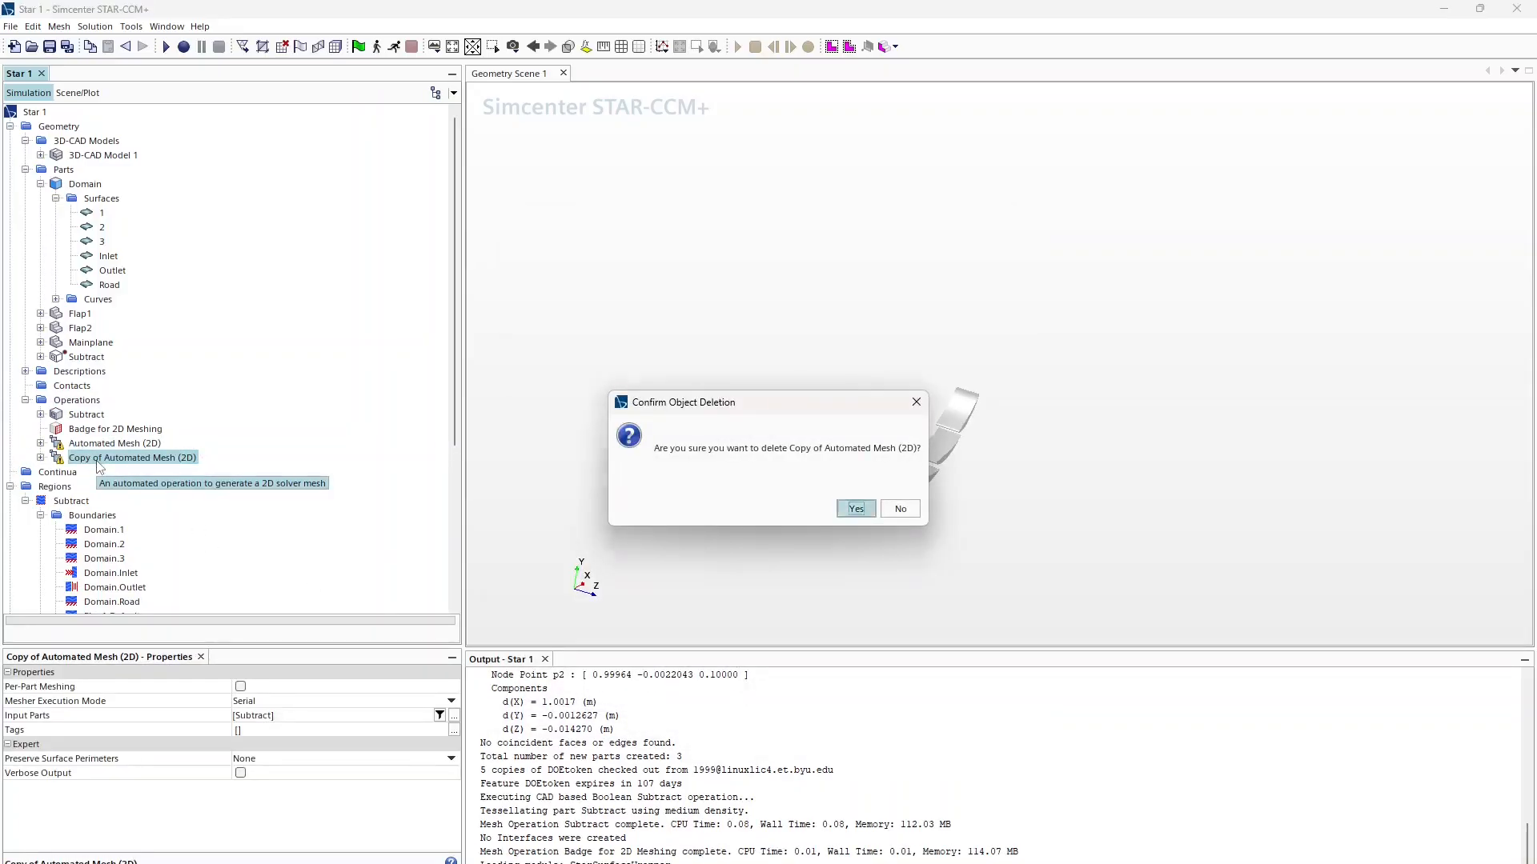
# Step: Confirm the duplicate's deletion, enable per-part meshing, and set Mesher Execution Mode to Concurrent
pyautogui.click(855, 508)
pyautogui.rightClick(105, 445)
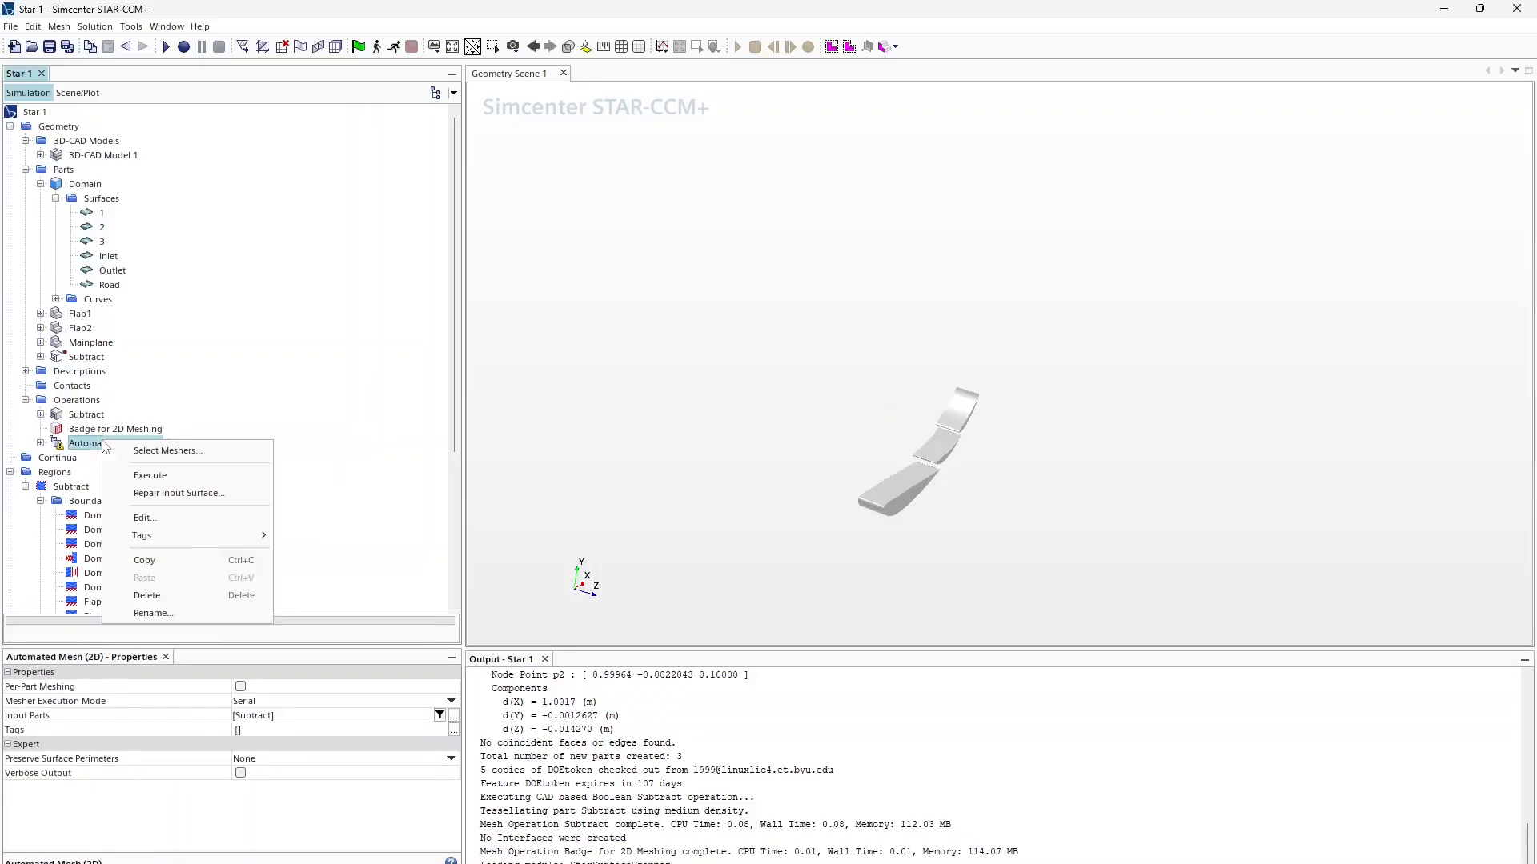
pyautogui.click(173, 481)
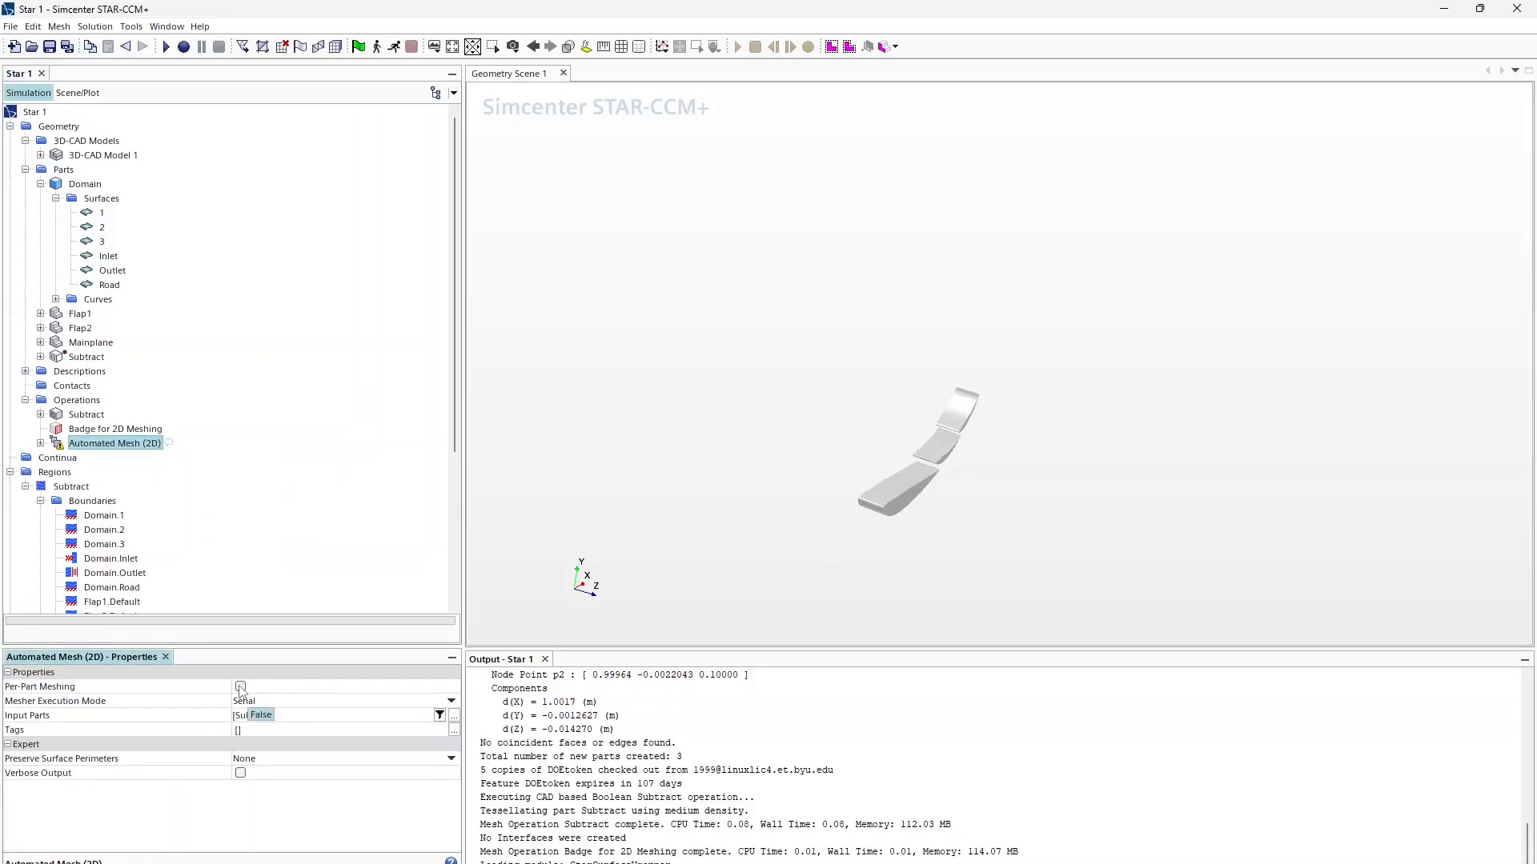
pyautogui.click(241, 687)
pyautogui.click(298, 702)
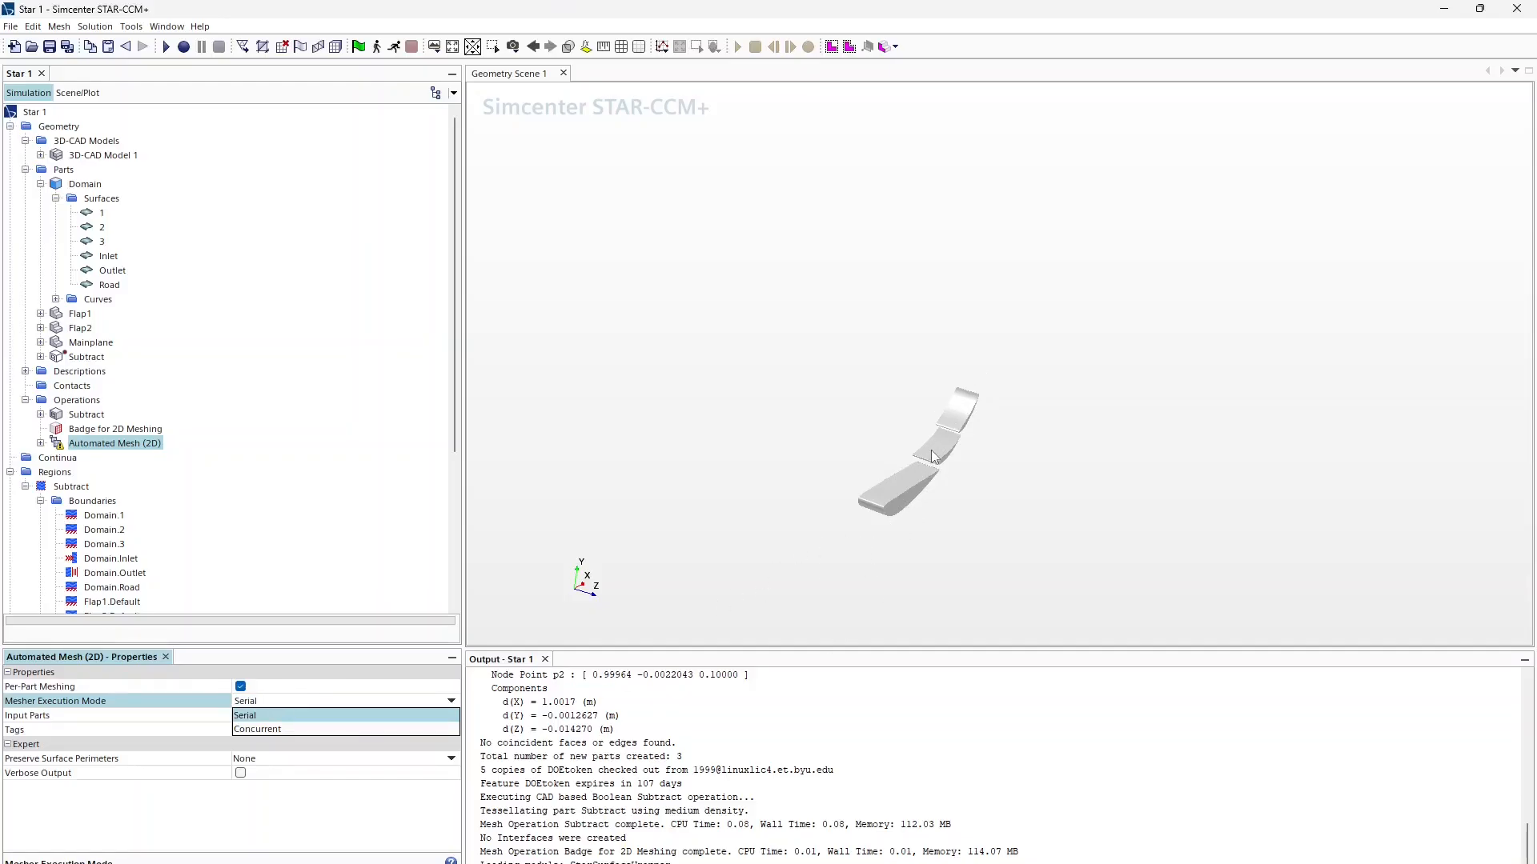
pyautogui.click(257, 729)
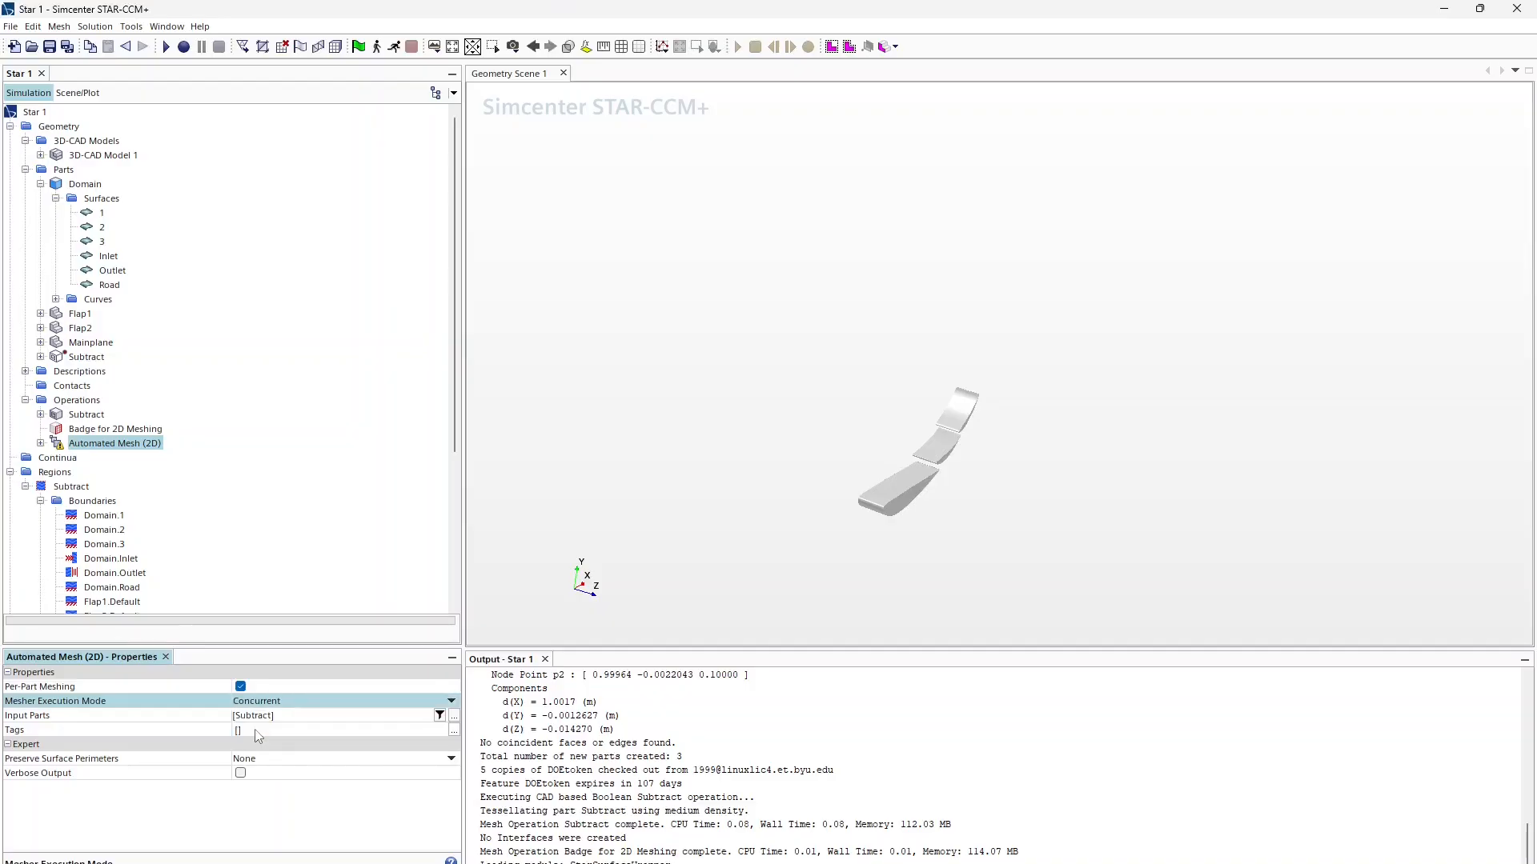
pyautogui.click(257, 701)
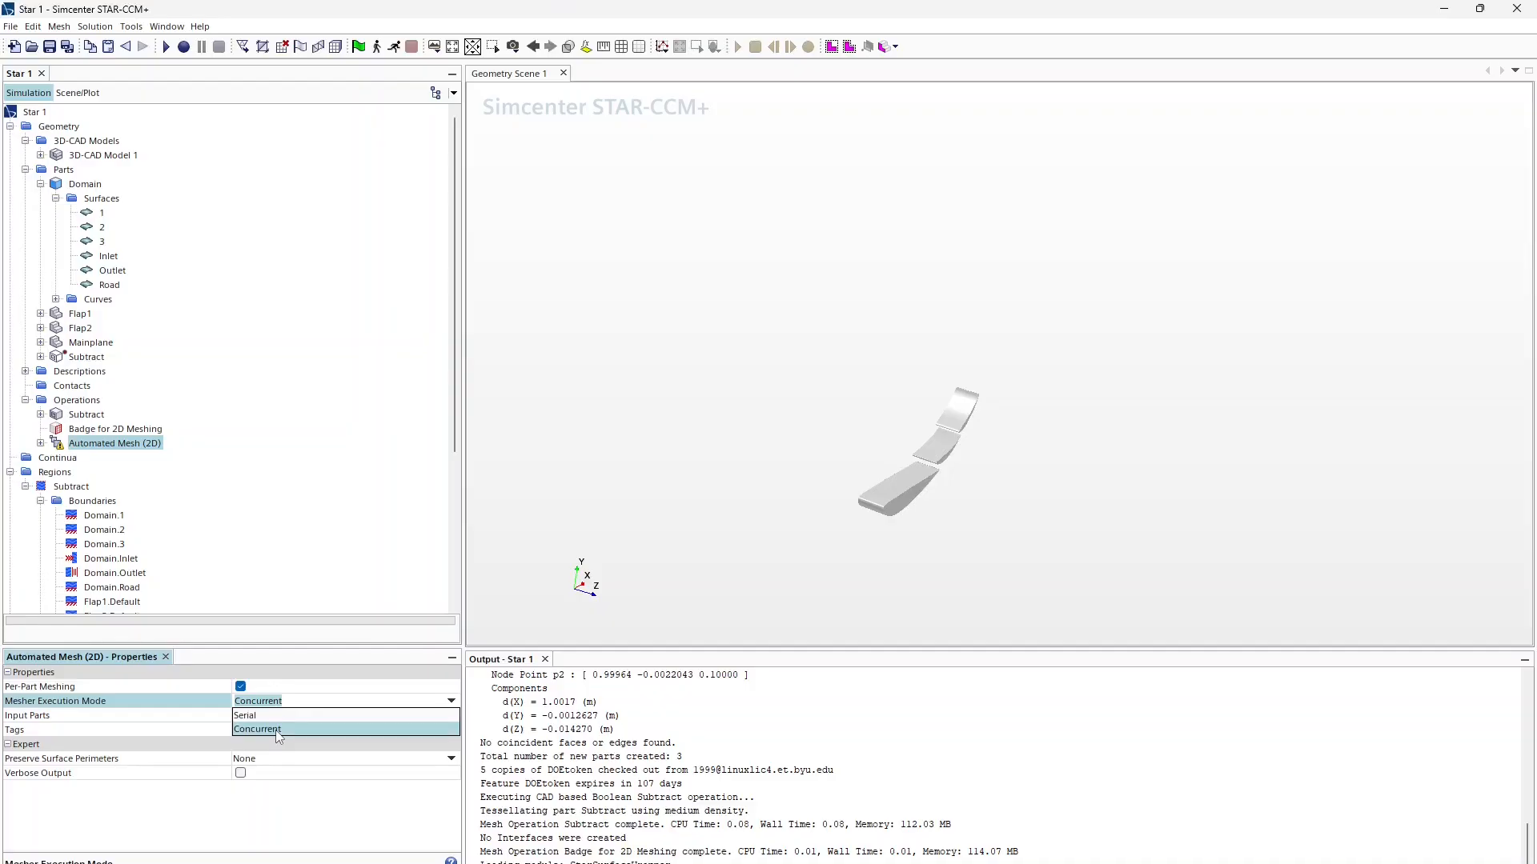
pyautogui.click(277, 730)
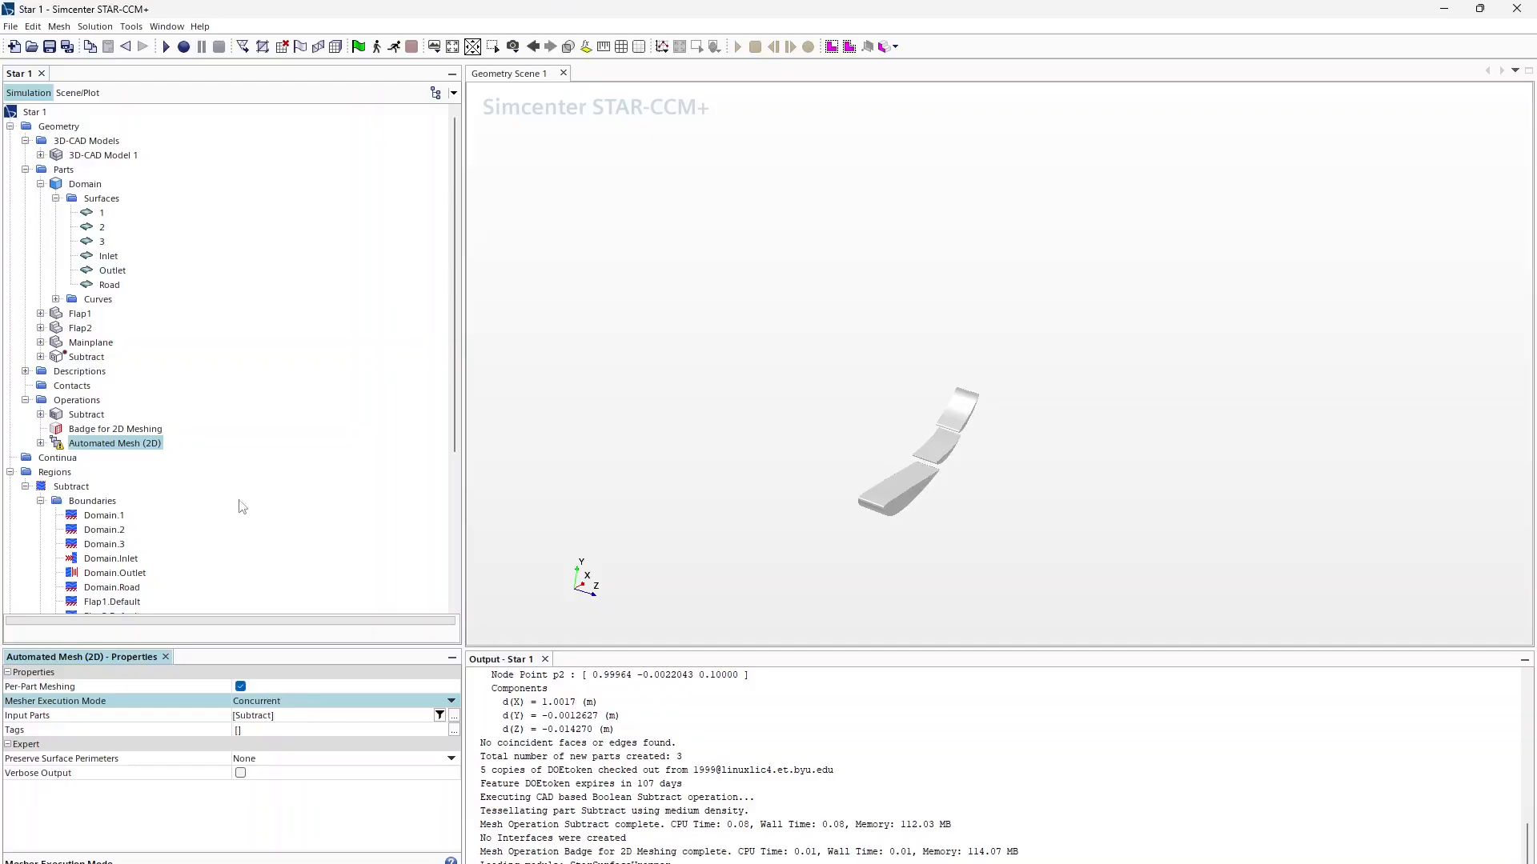
pyautogui.click(40, 443)
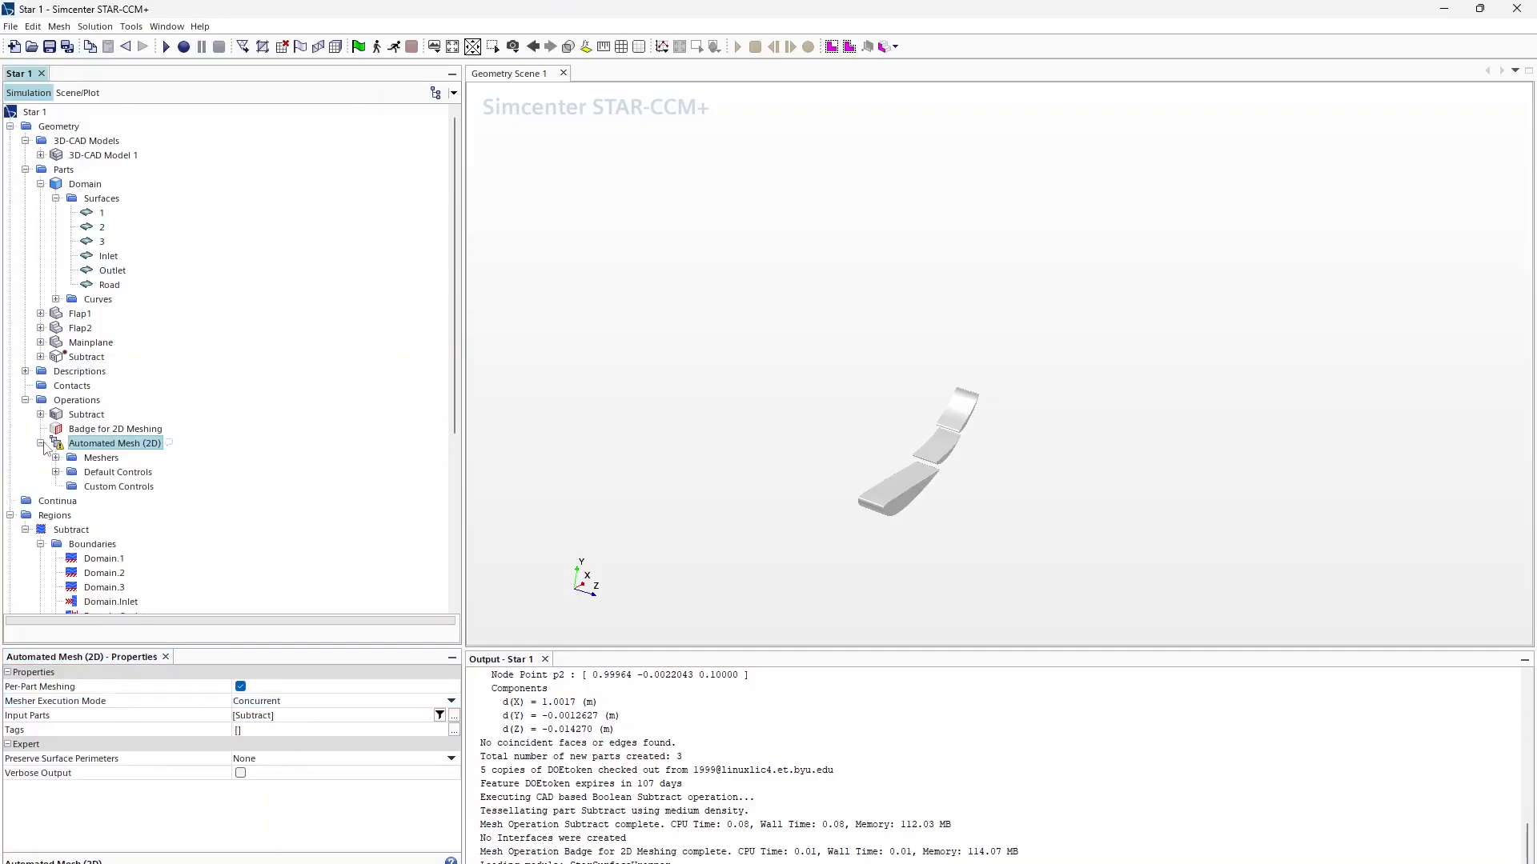
# Step: Execute Automated Mesh (2D) and create a new Mesh Scene
pyautogui.rightClick(92, 453)
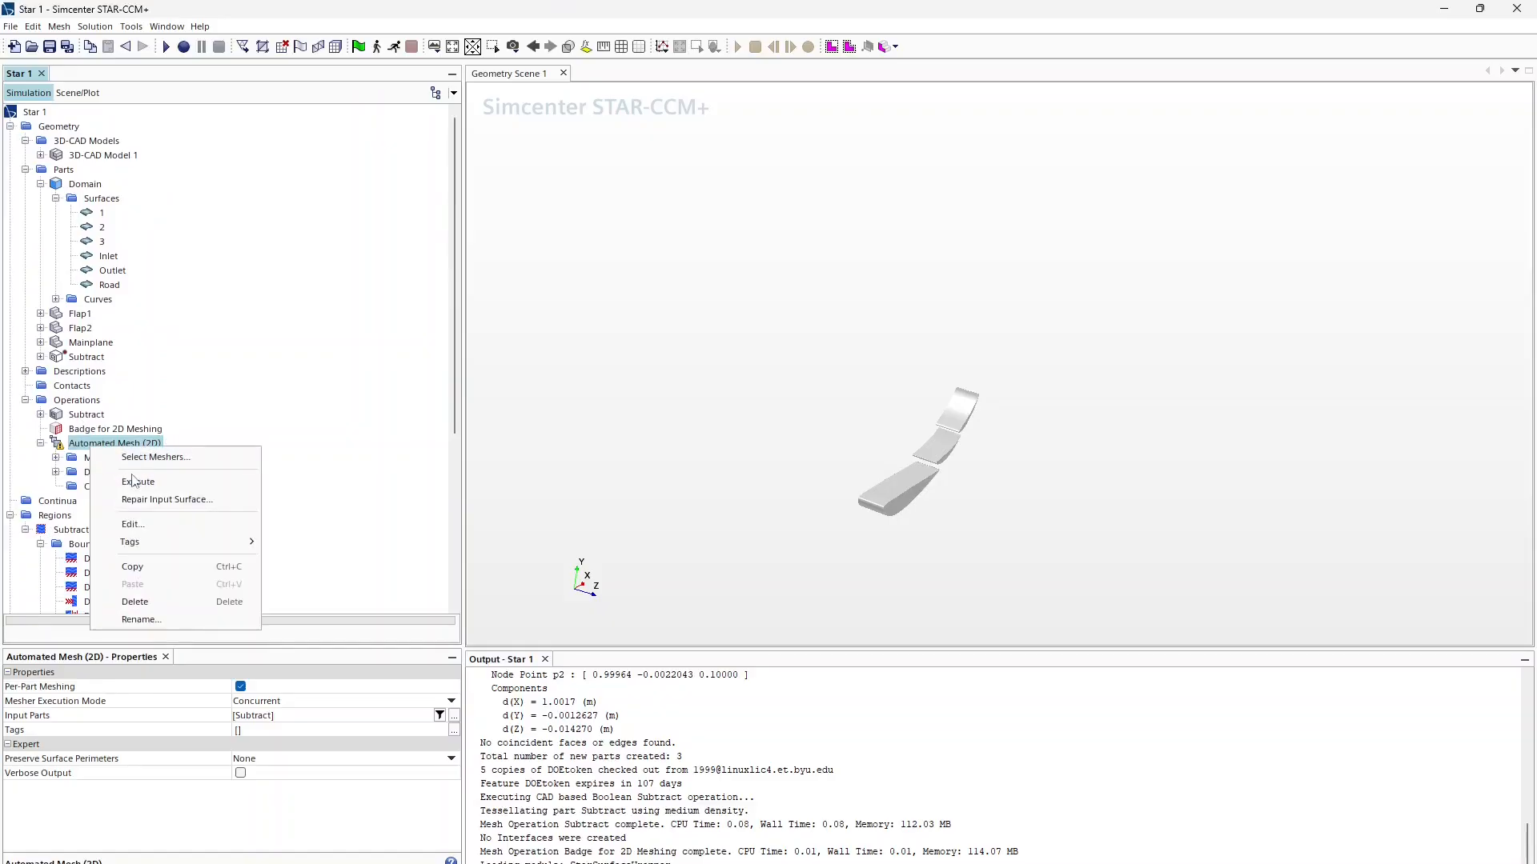
pyautogui.click(120, 483)
pyautogui.scroll(-7, 38, 575)
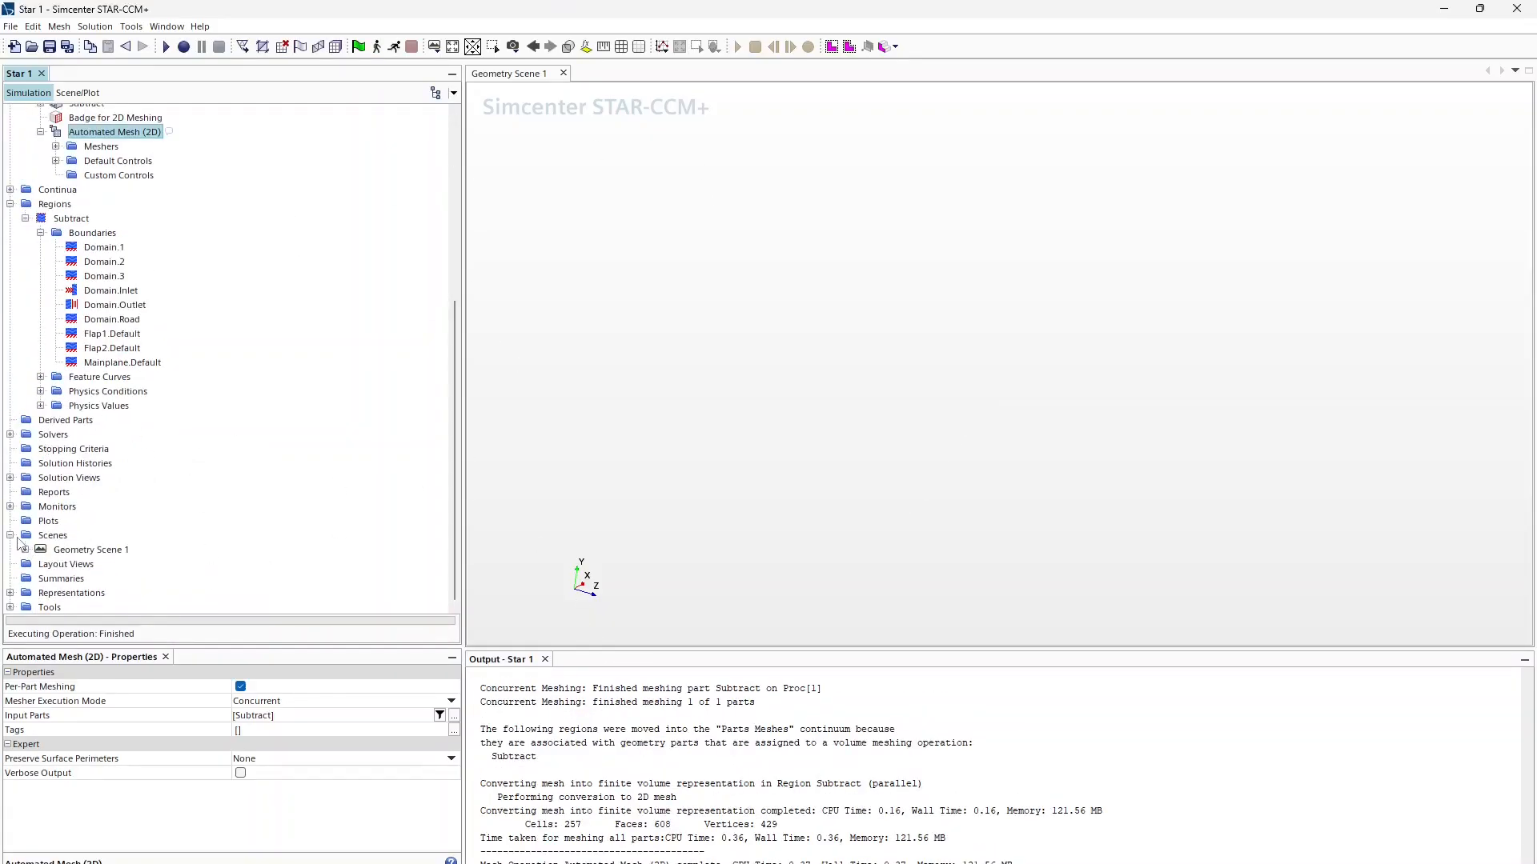
pyautogui.rightClick(49, 535)
pyautogui.moveTo(106, 549)
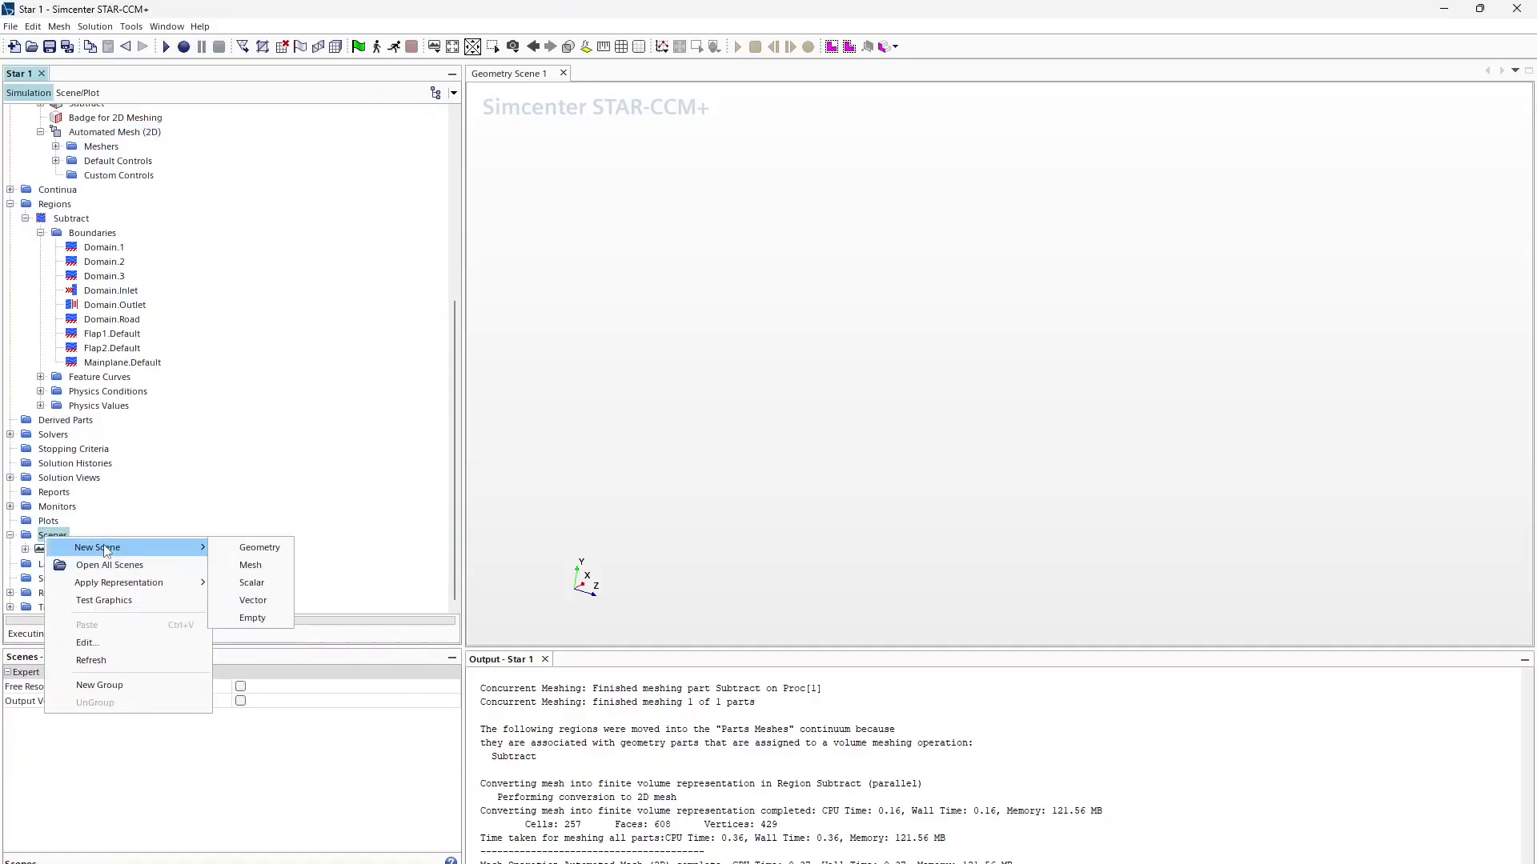
pyautogui.click(251, 565)
# Step: Highlight Flap1, Flap2 and Mainplane in Mesh Scene 1
pyautogui.scroll(3, 851, 463)
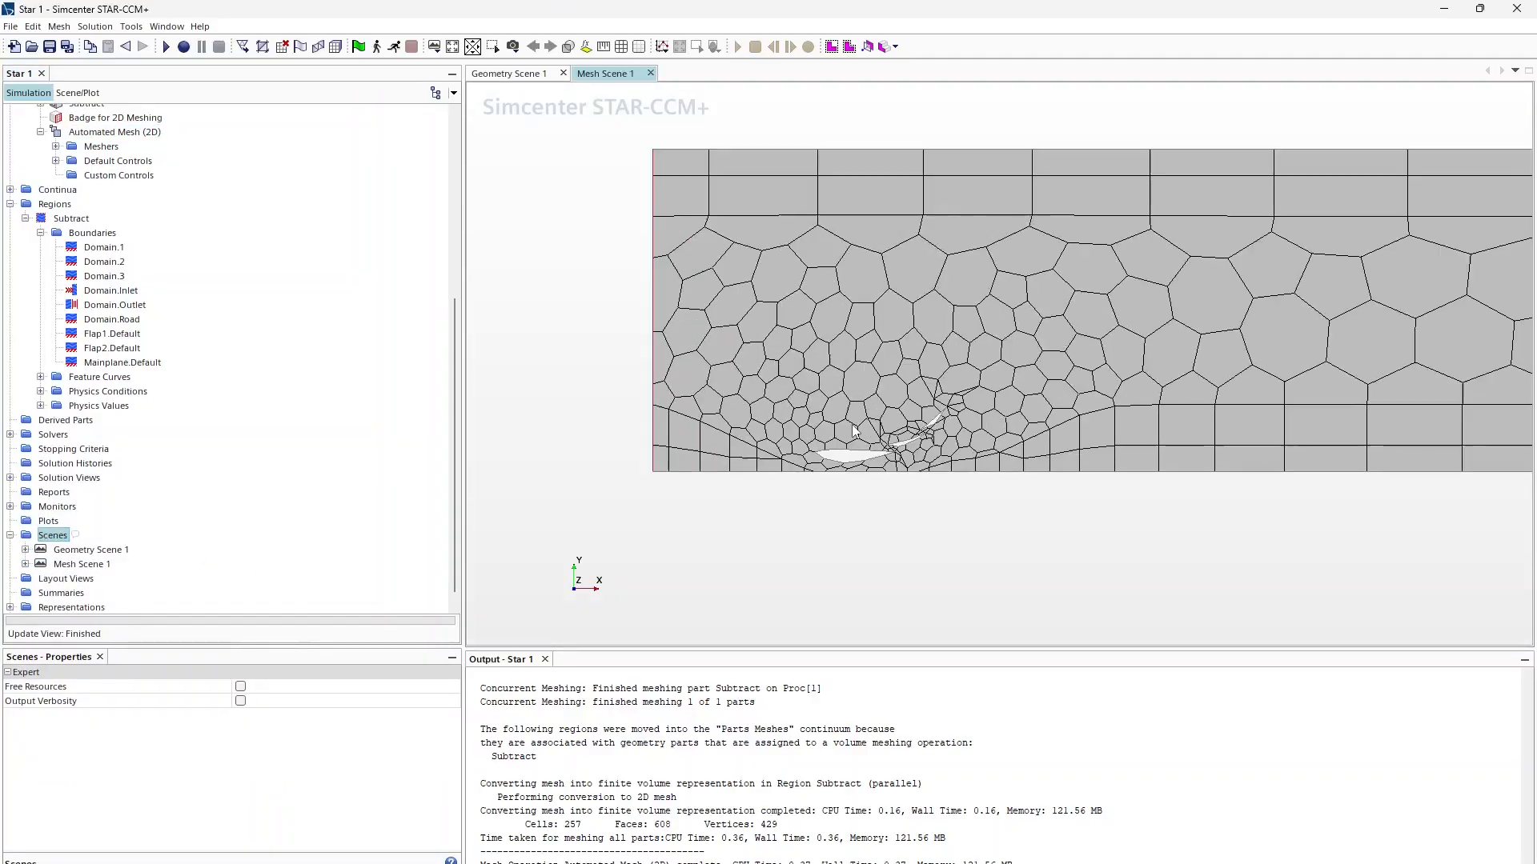
pyautogui.scroll(2, 990, 451)
pyautogui.scroll(-4, 990, 450)
pyautogui.scroll(7, 978, 452)
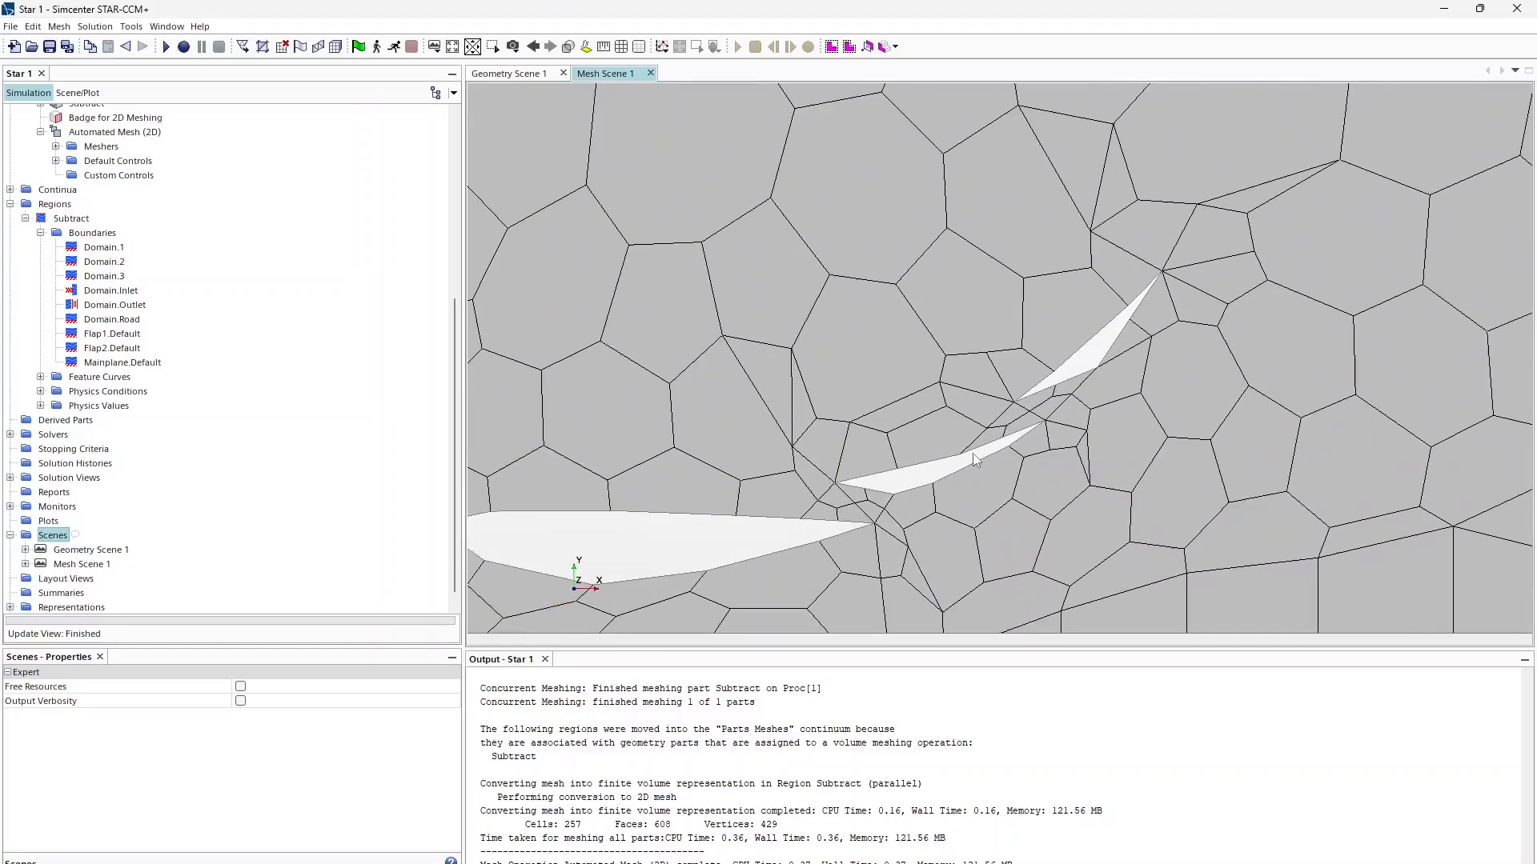
pyautogui.scroll(-2, 953, 457)
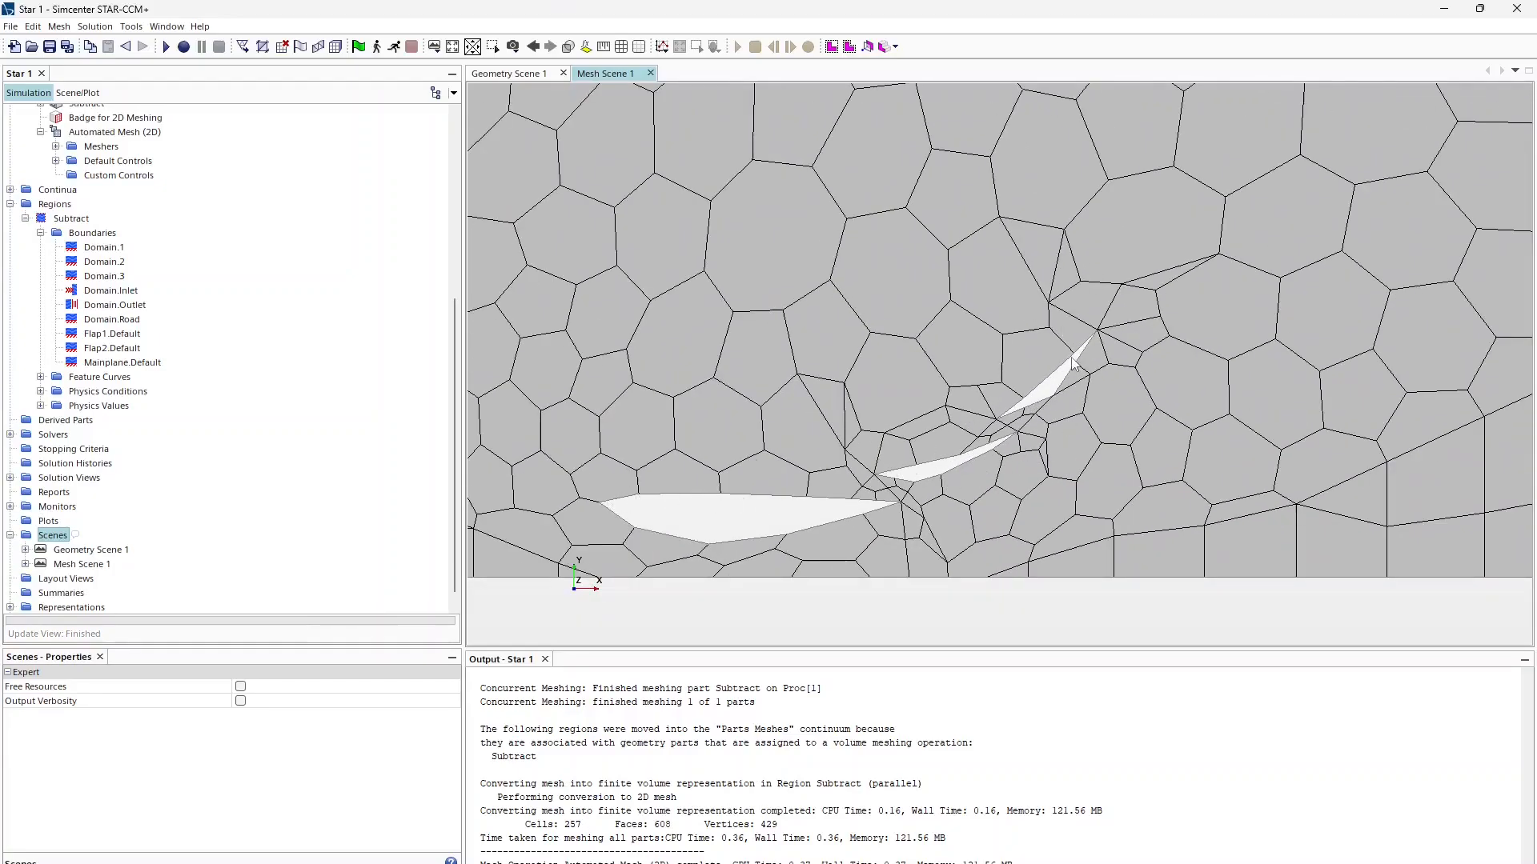
pyautogui.scroll(7, 236, 320)
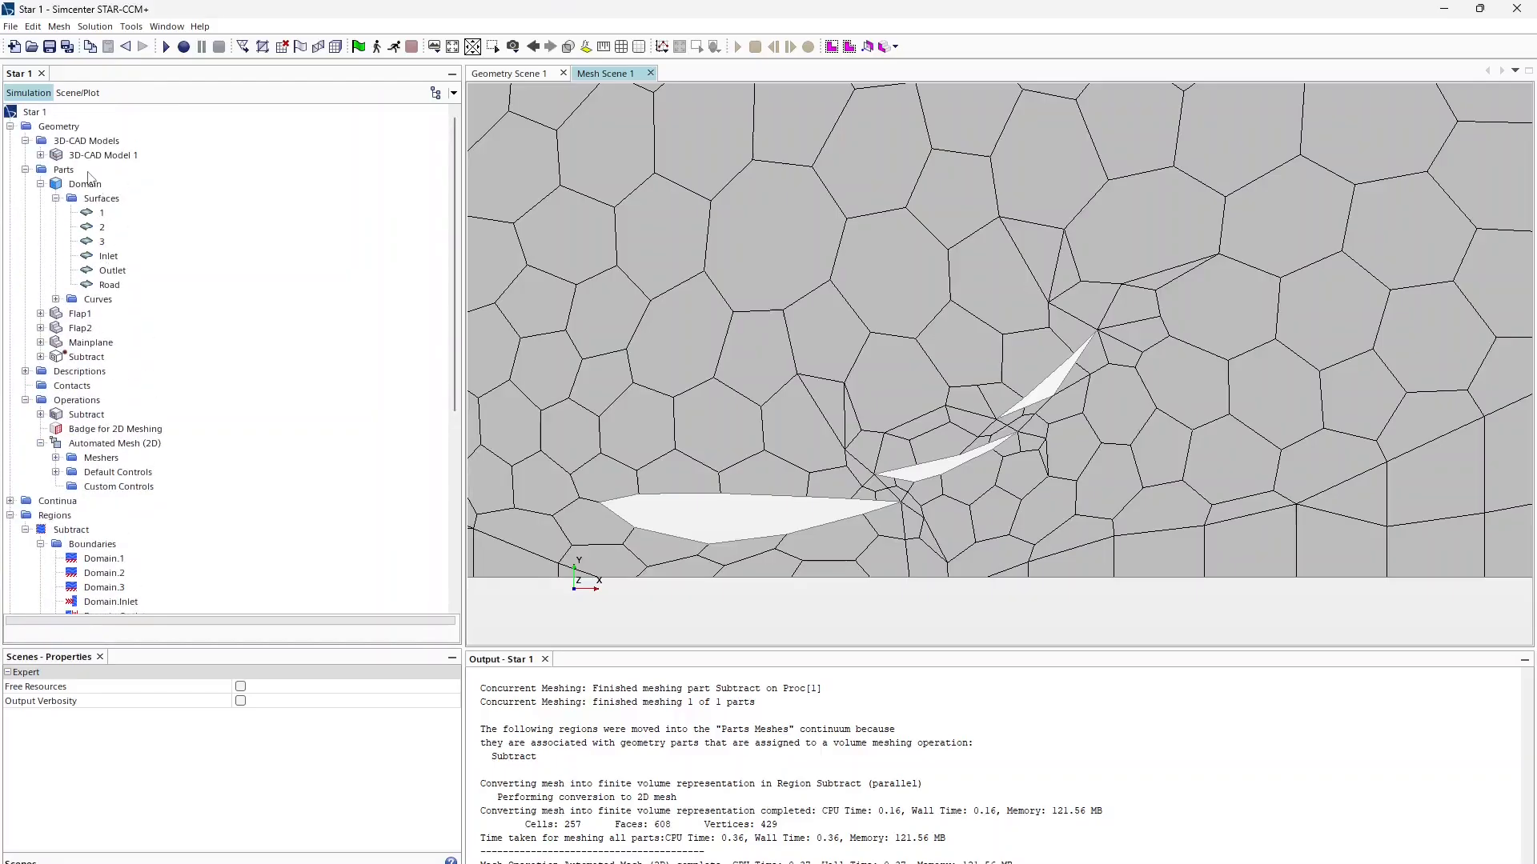
pyautogui.click(79, 315)
pyautogui.click(81, 329)
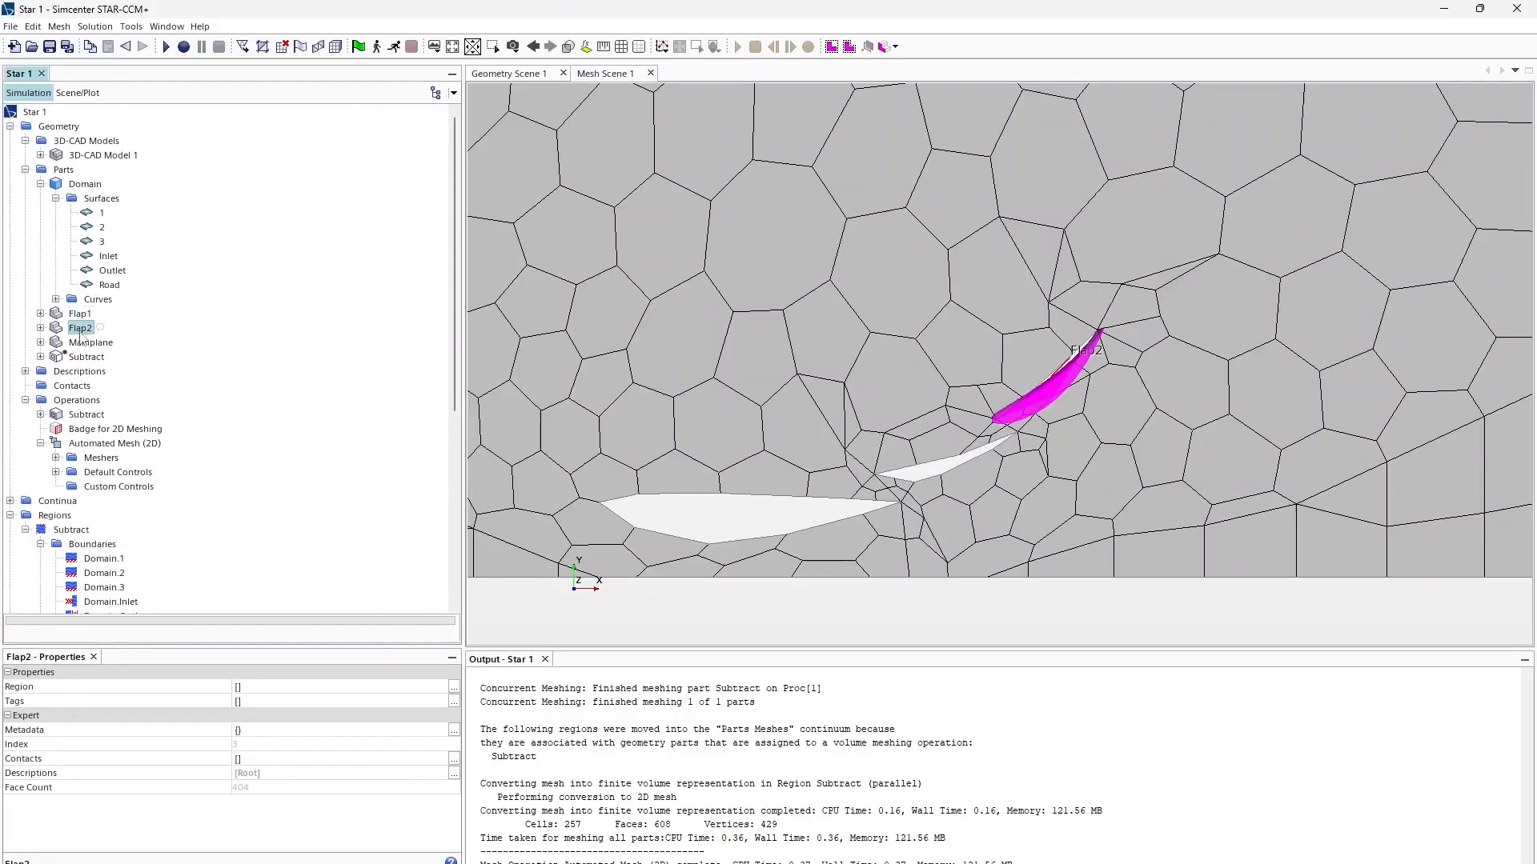
pyautogui.click(88, 344)
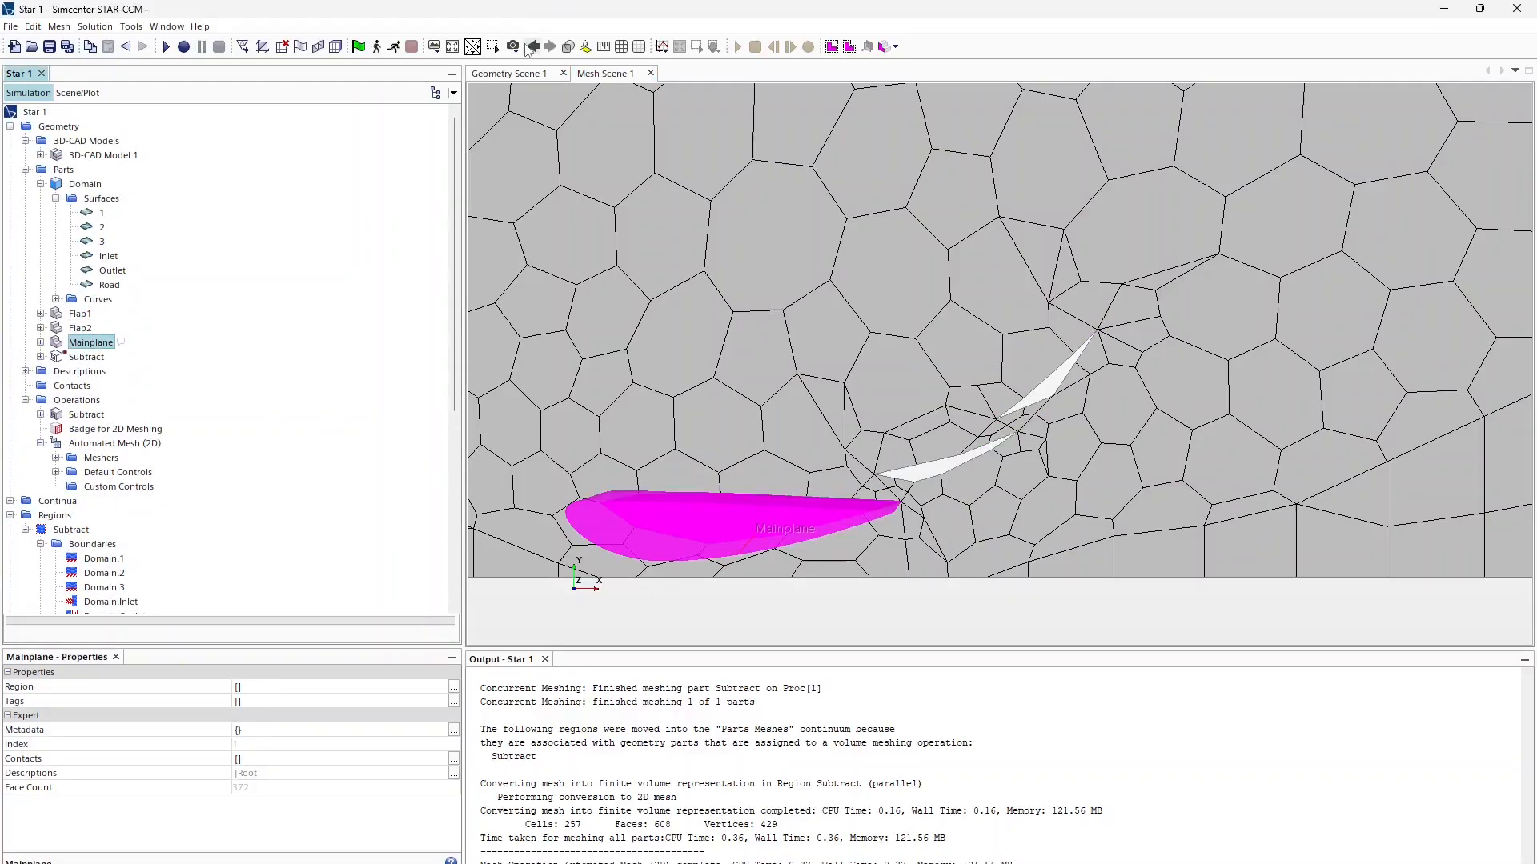
# Step: Switch Mesh Scene 1 to parallel projection and re-highlight Flap2 and Flap1
pyautogui.click(513, 46)
pyautogui.moveTo(543, 124)
pyautogui.click(689, 137)
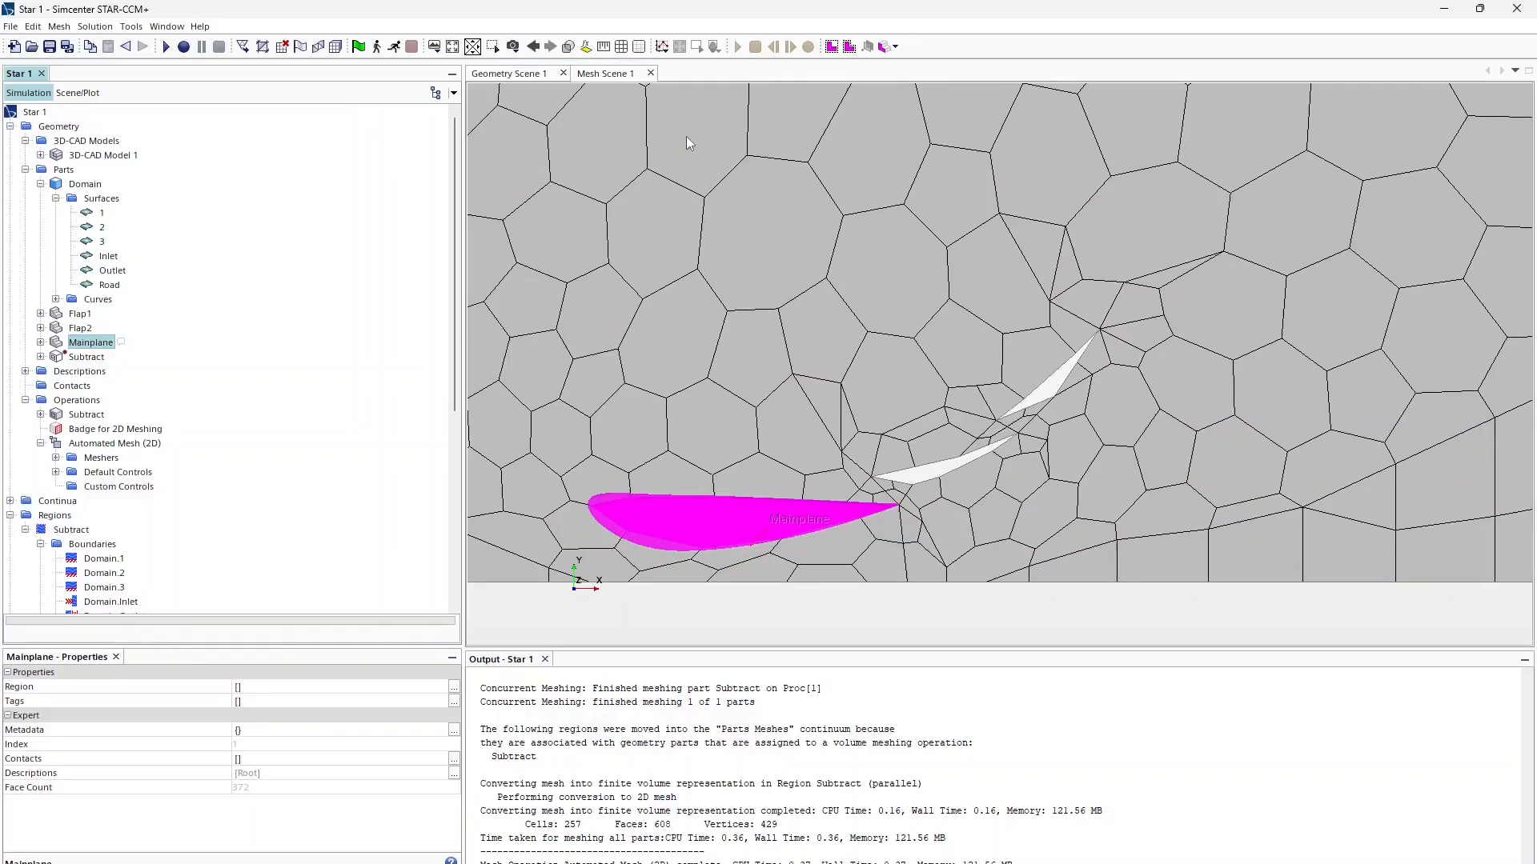
pyautogui.click(79, 329)
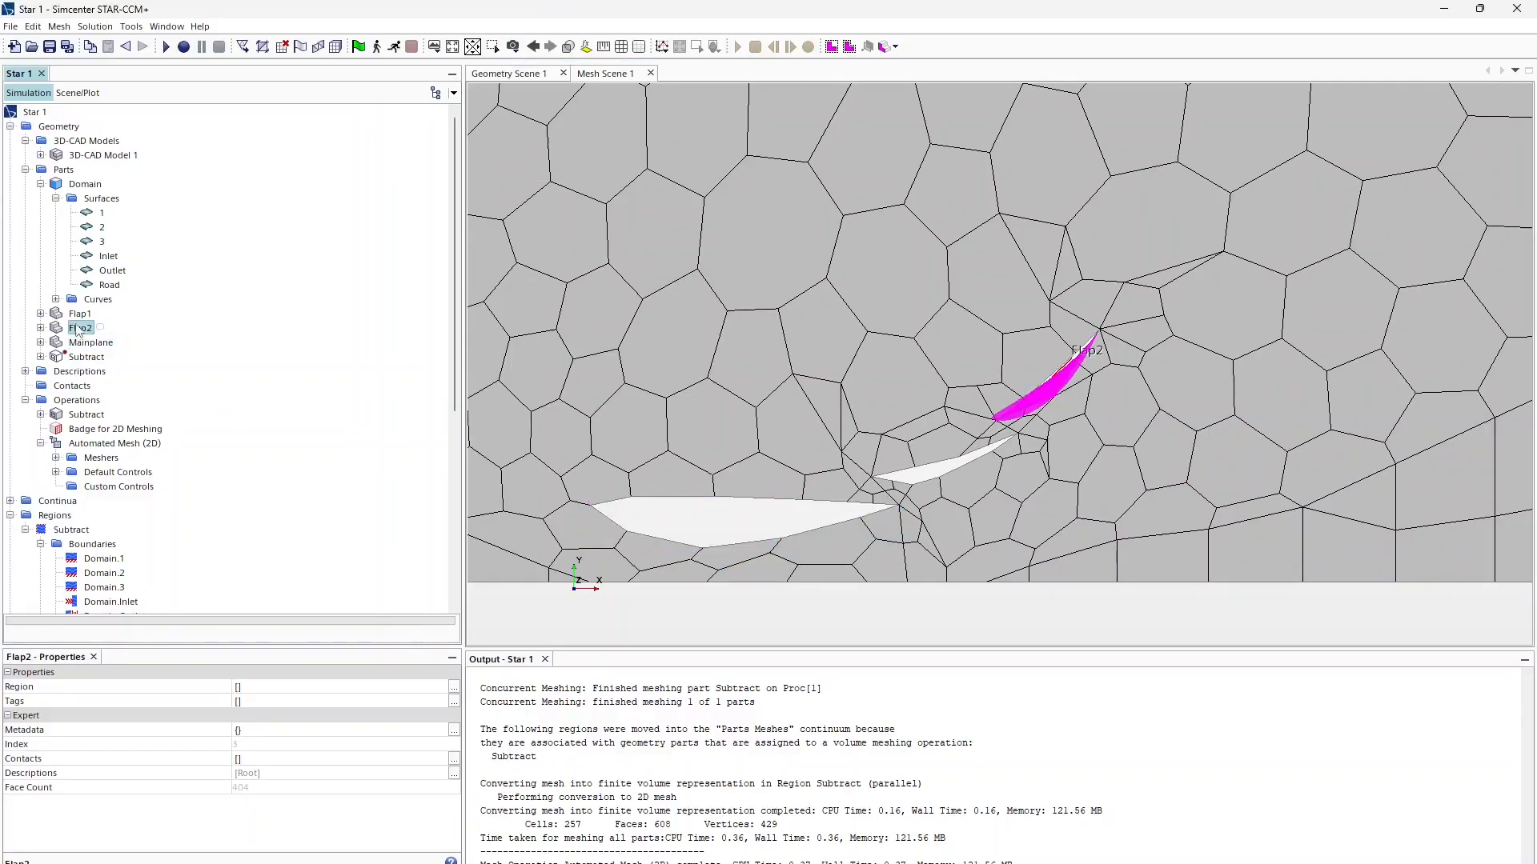
pyautogui.click(80, 314)
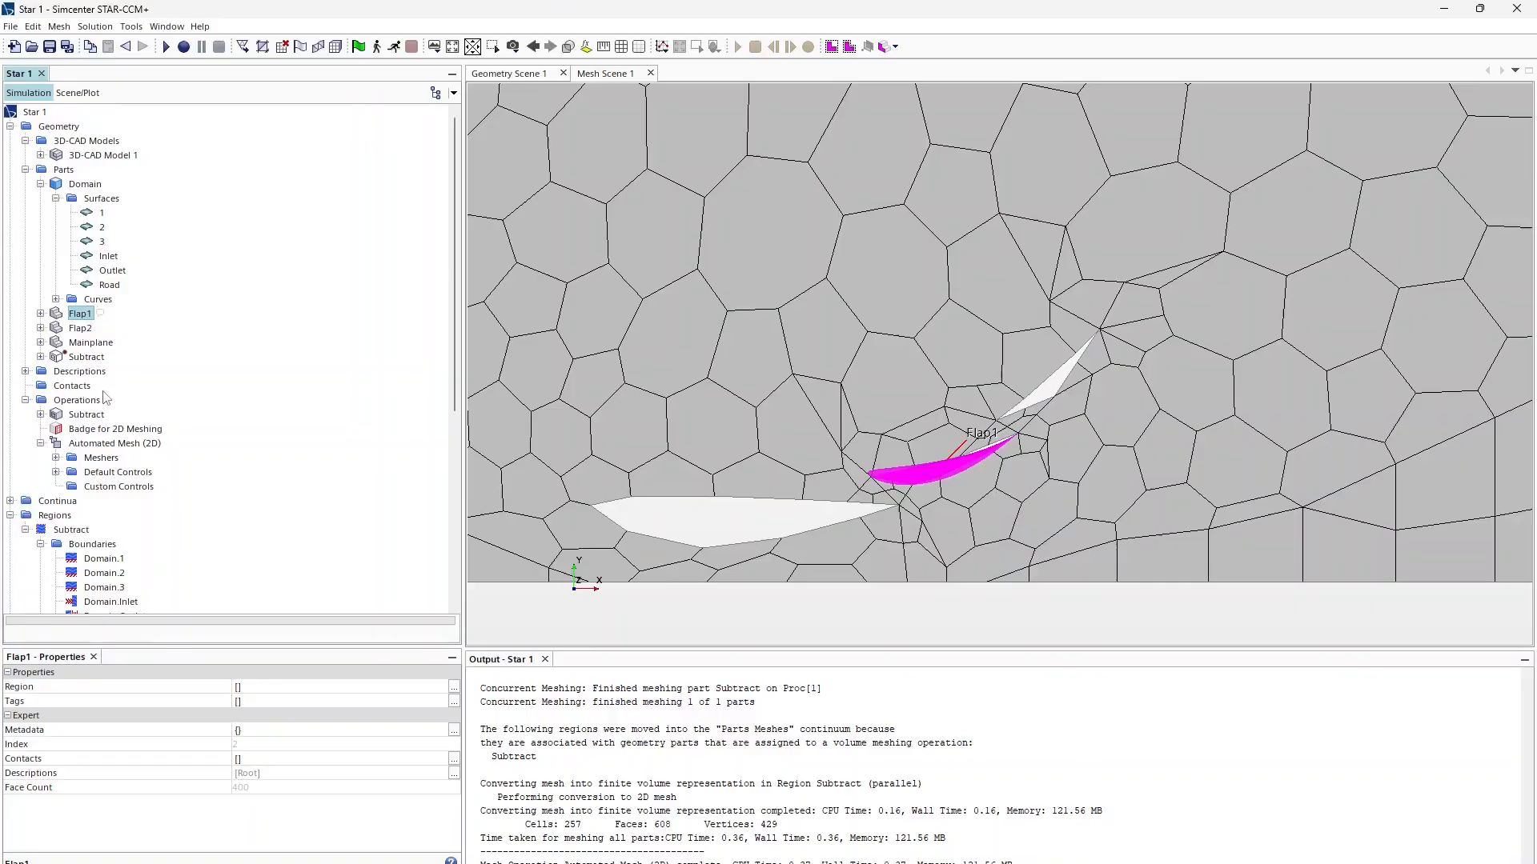
pyautogui.scroll(-4, 105, 398)
# Step: Set the Default Controls Base Size to 0.1 m and regenerate the mesh
pyautogui.click(56, 300)
pyautogui.click(112, 314)
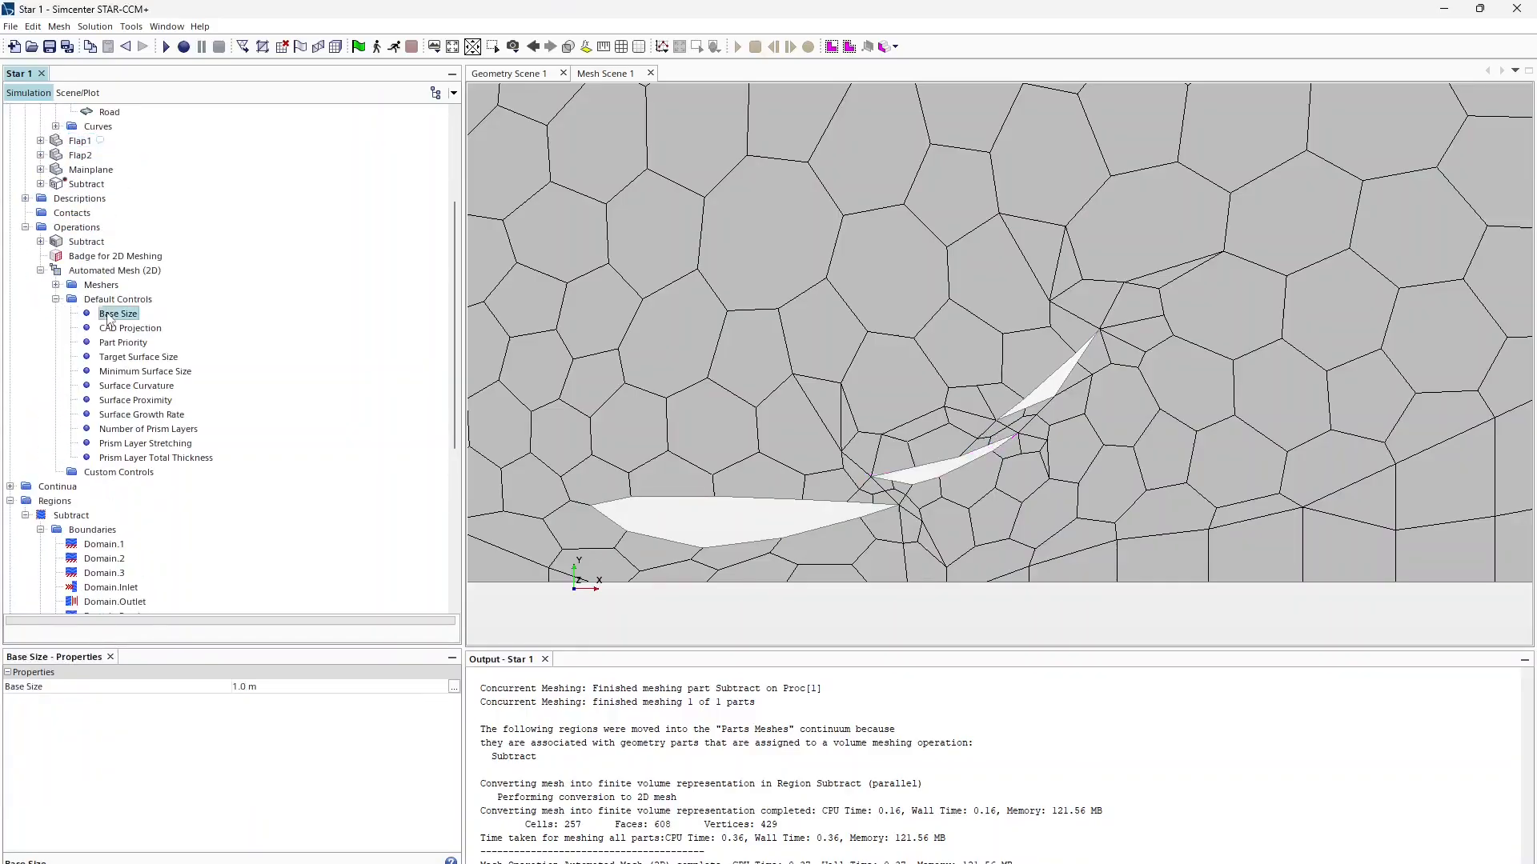
pyautogui.click(276, 693)
pyautogui.write('0.1')
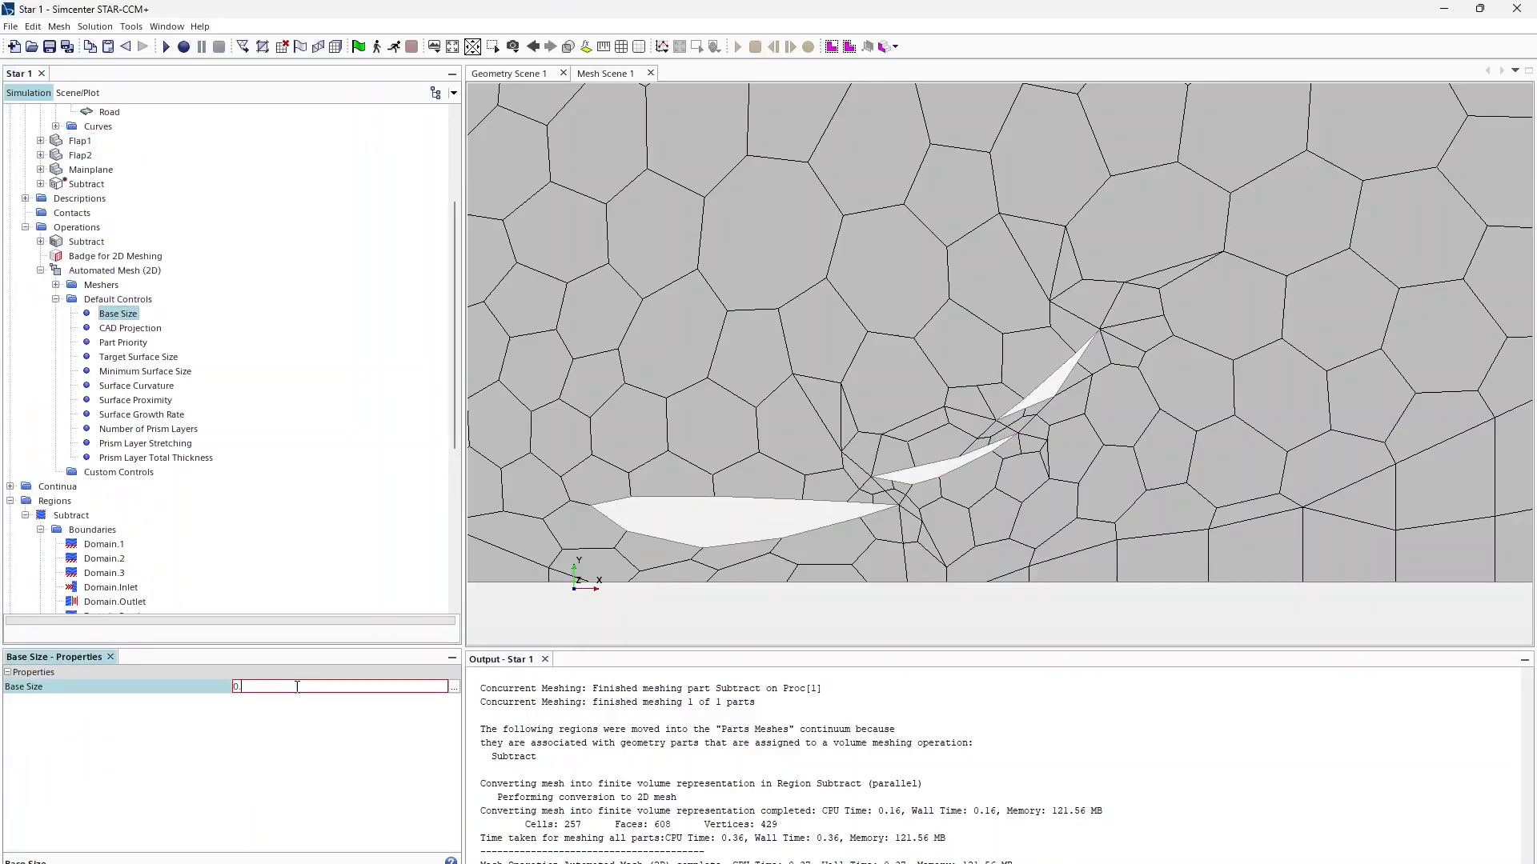
pyautogui.press('Return')
pyautogui.rightClick(108, 271)
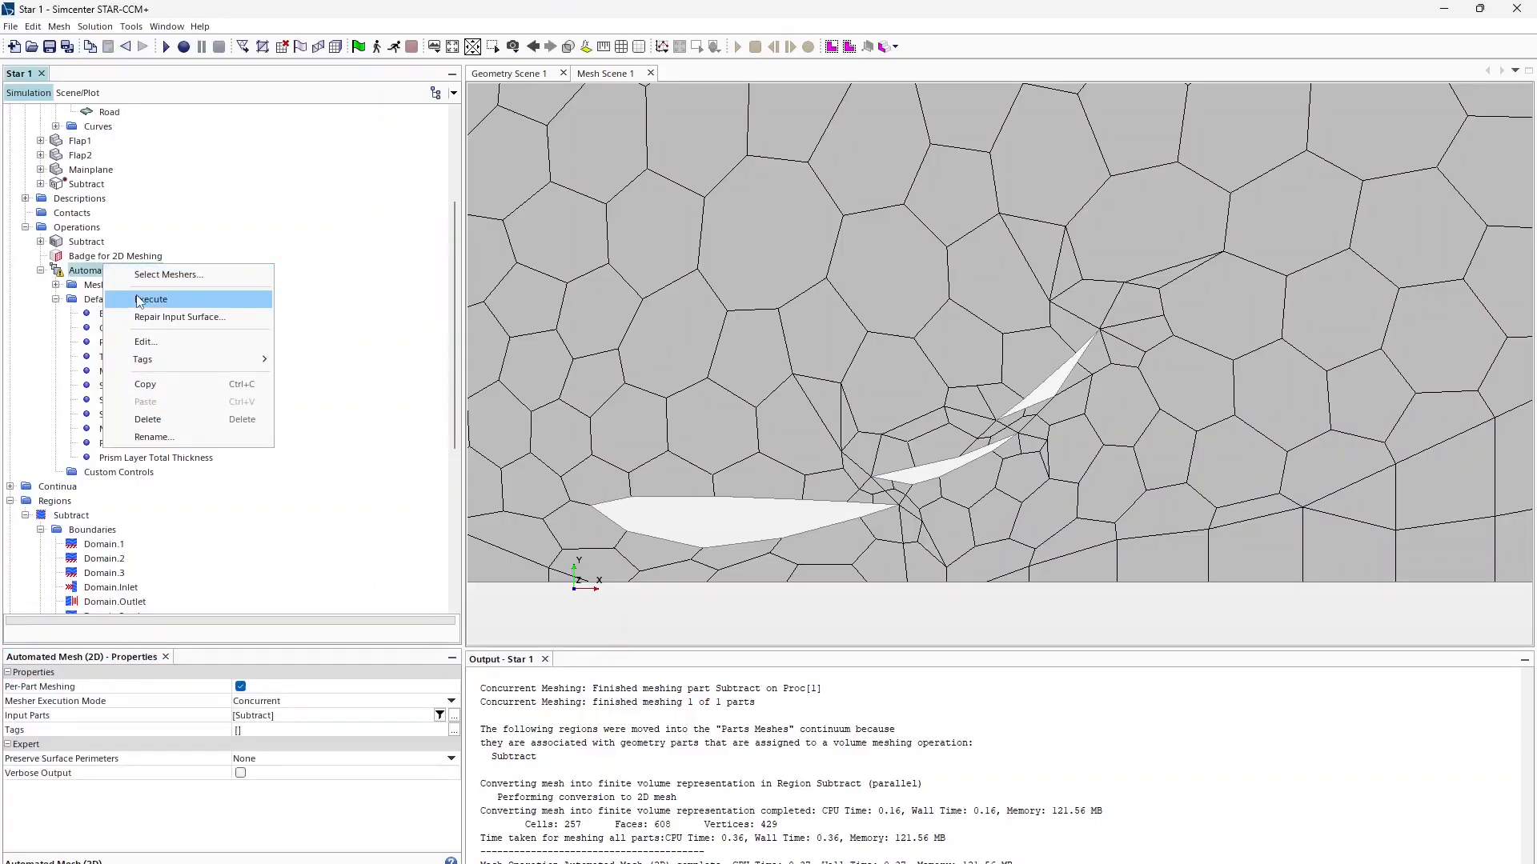
pyautogui.click(155, 303)
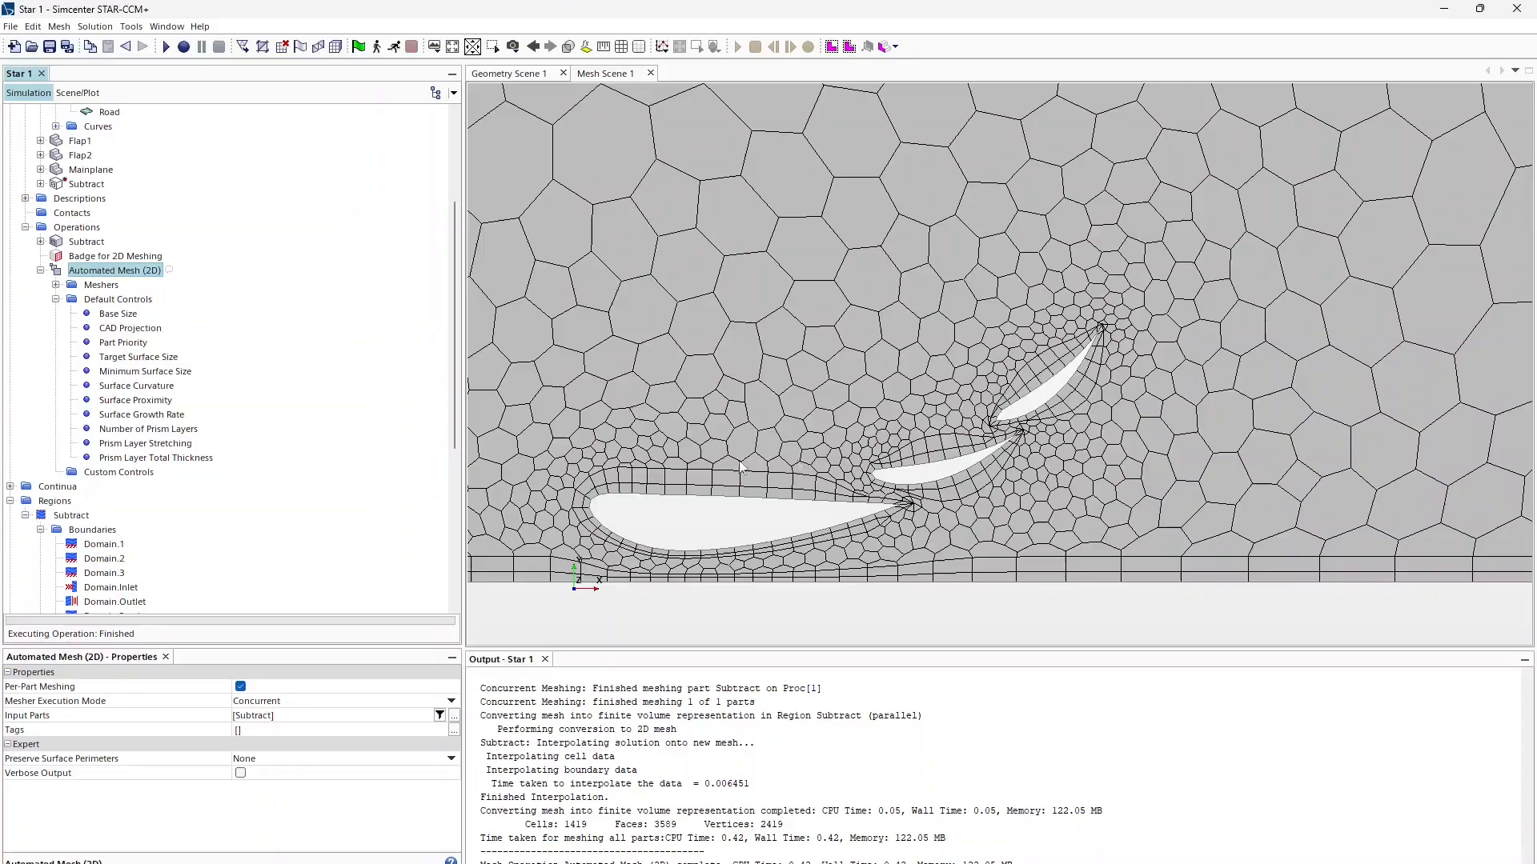
# Step: Recentre the mesh view and review Base Size, CAD Projection, Part Priority and Target Surface Size
pyautogui.scroll(2, 768, 514)
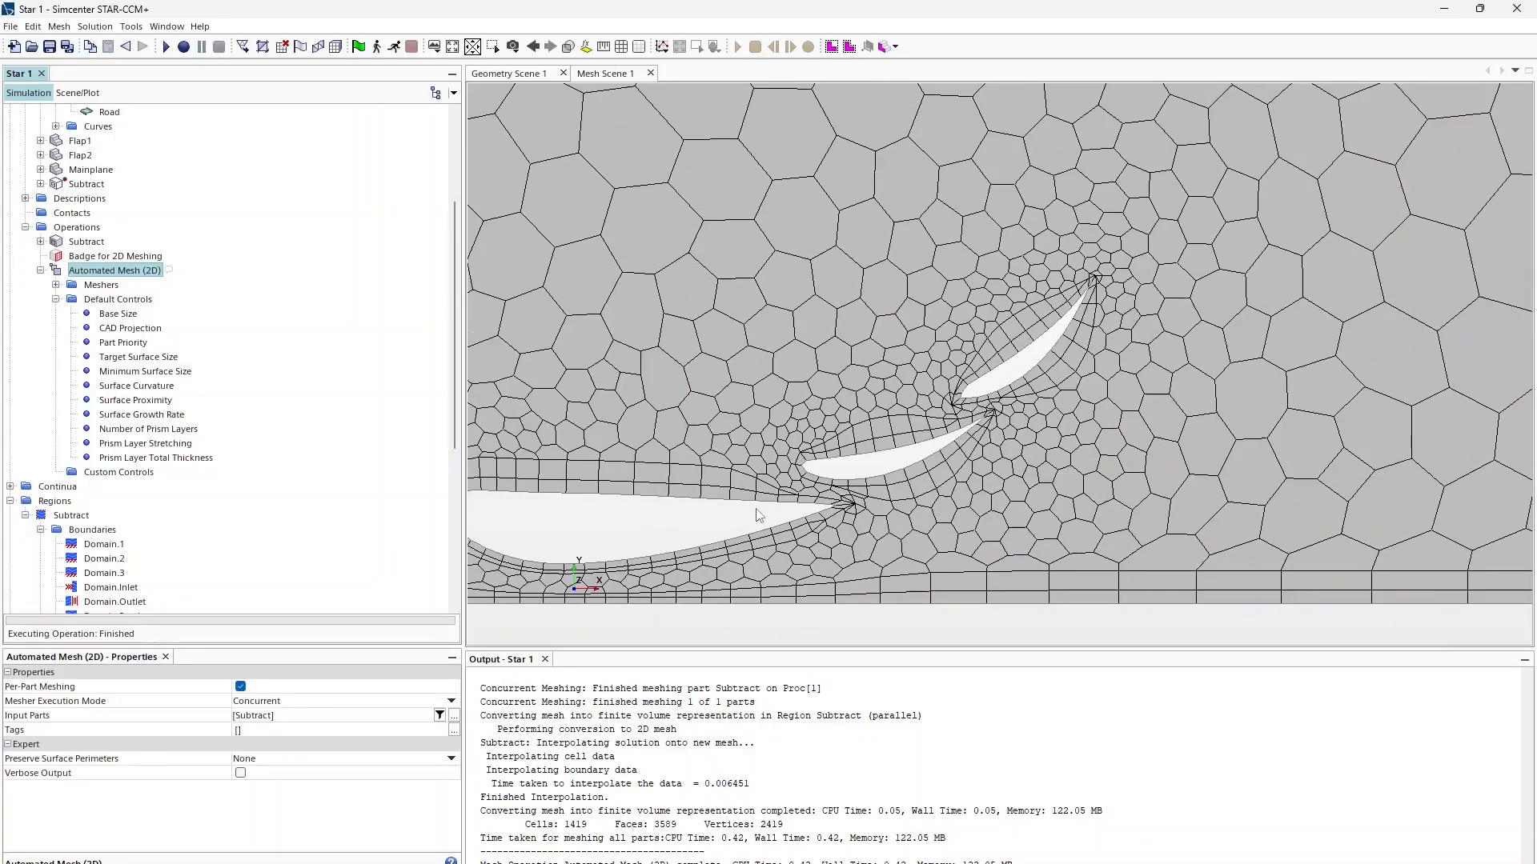
pyautogui.scroll(-3, 756, 509)
pyautogui.moveTo(756, 509); pyautogui.dragTo(859, 558, button='right')
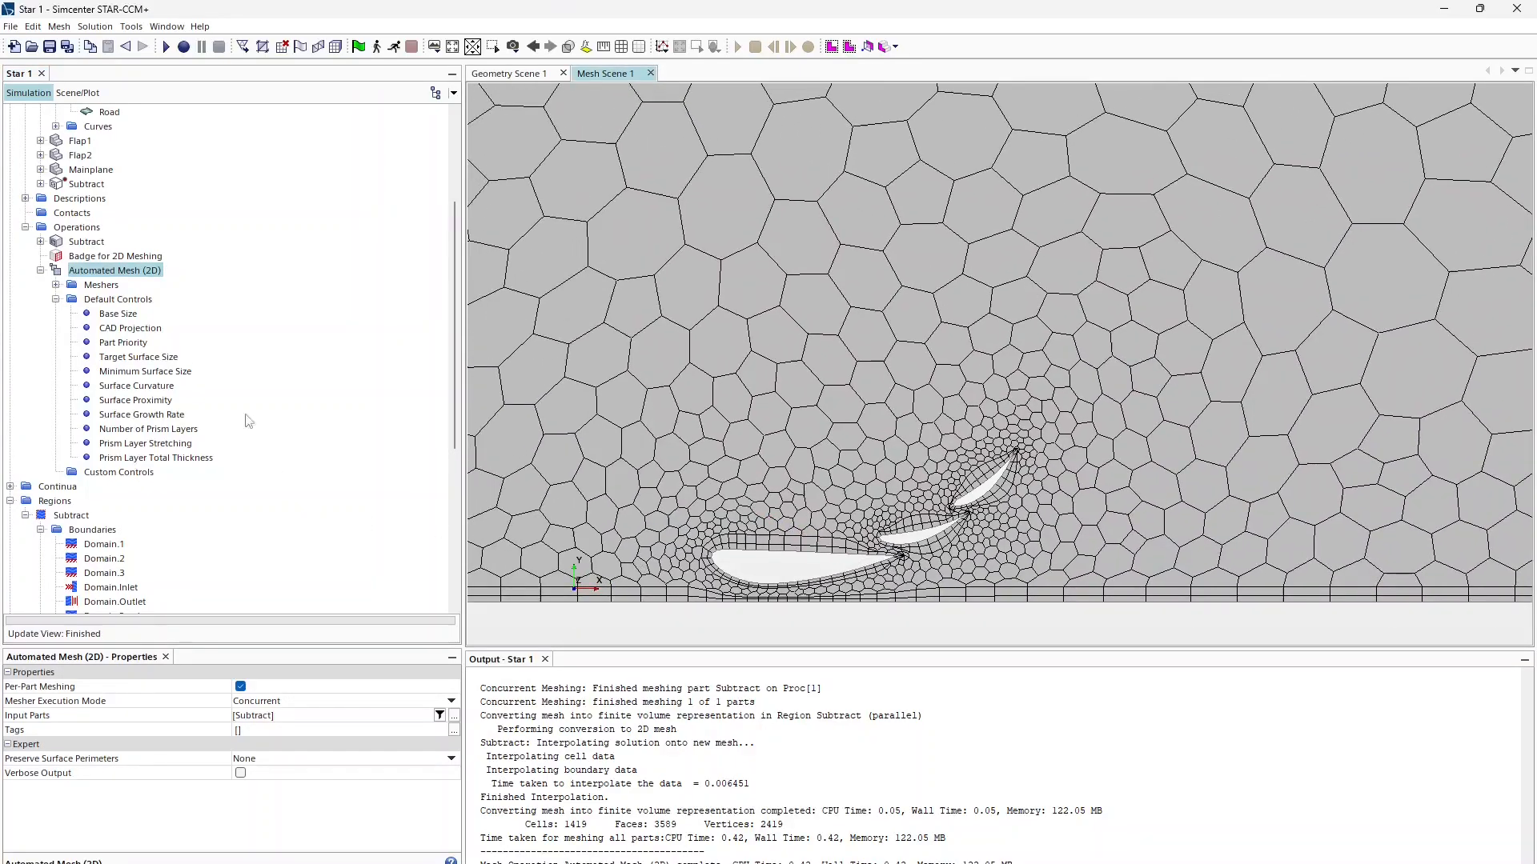
pyautogui.click(117, 318)
pyautogui.click(256, 686)
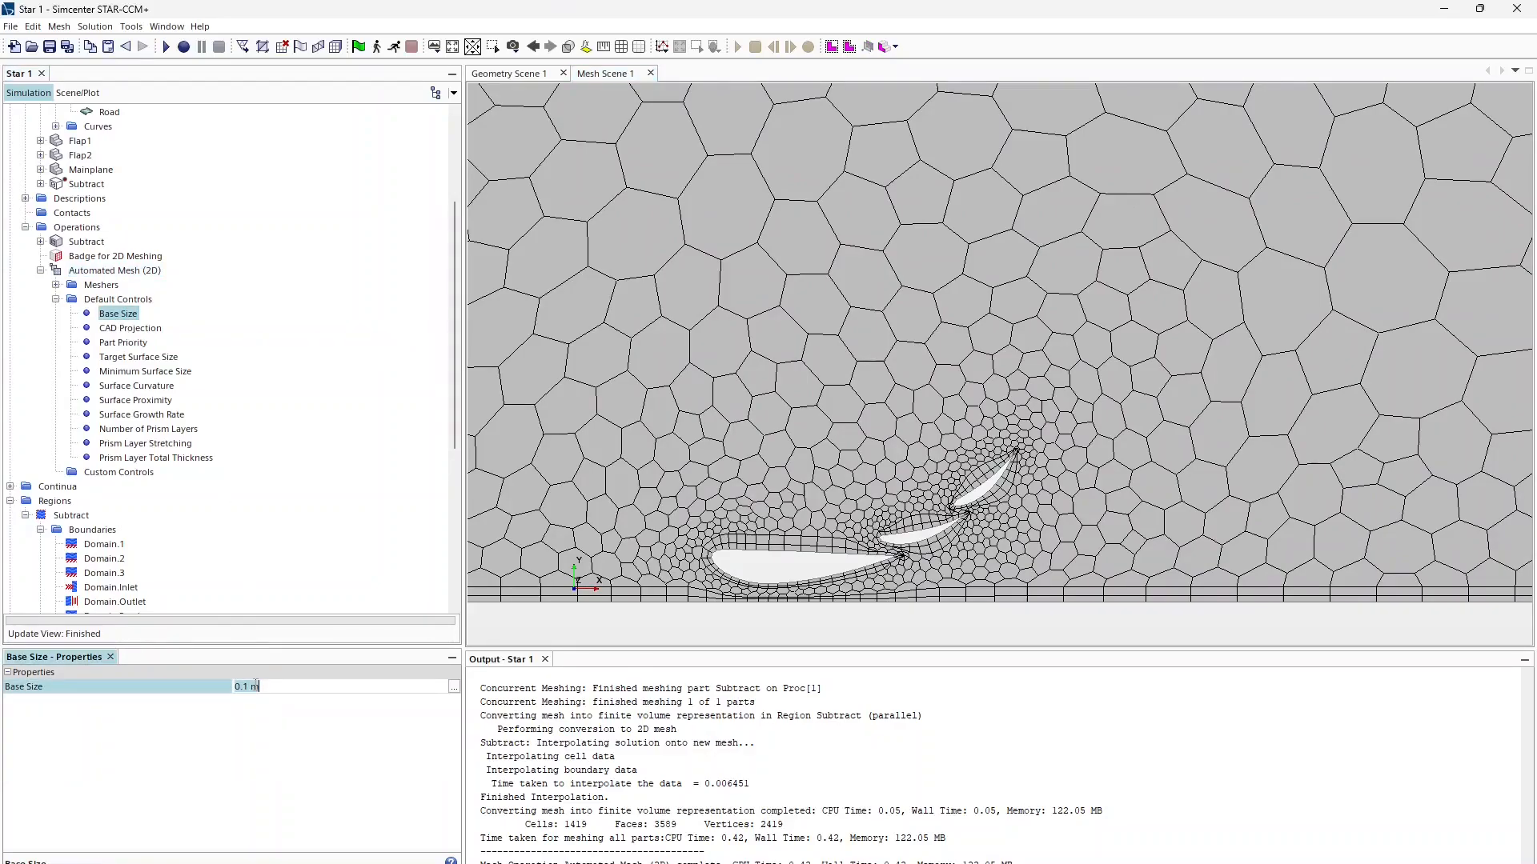
pyautogui.click(127, 328)
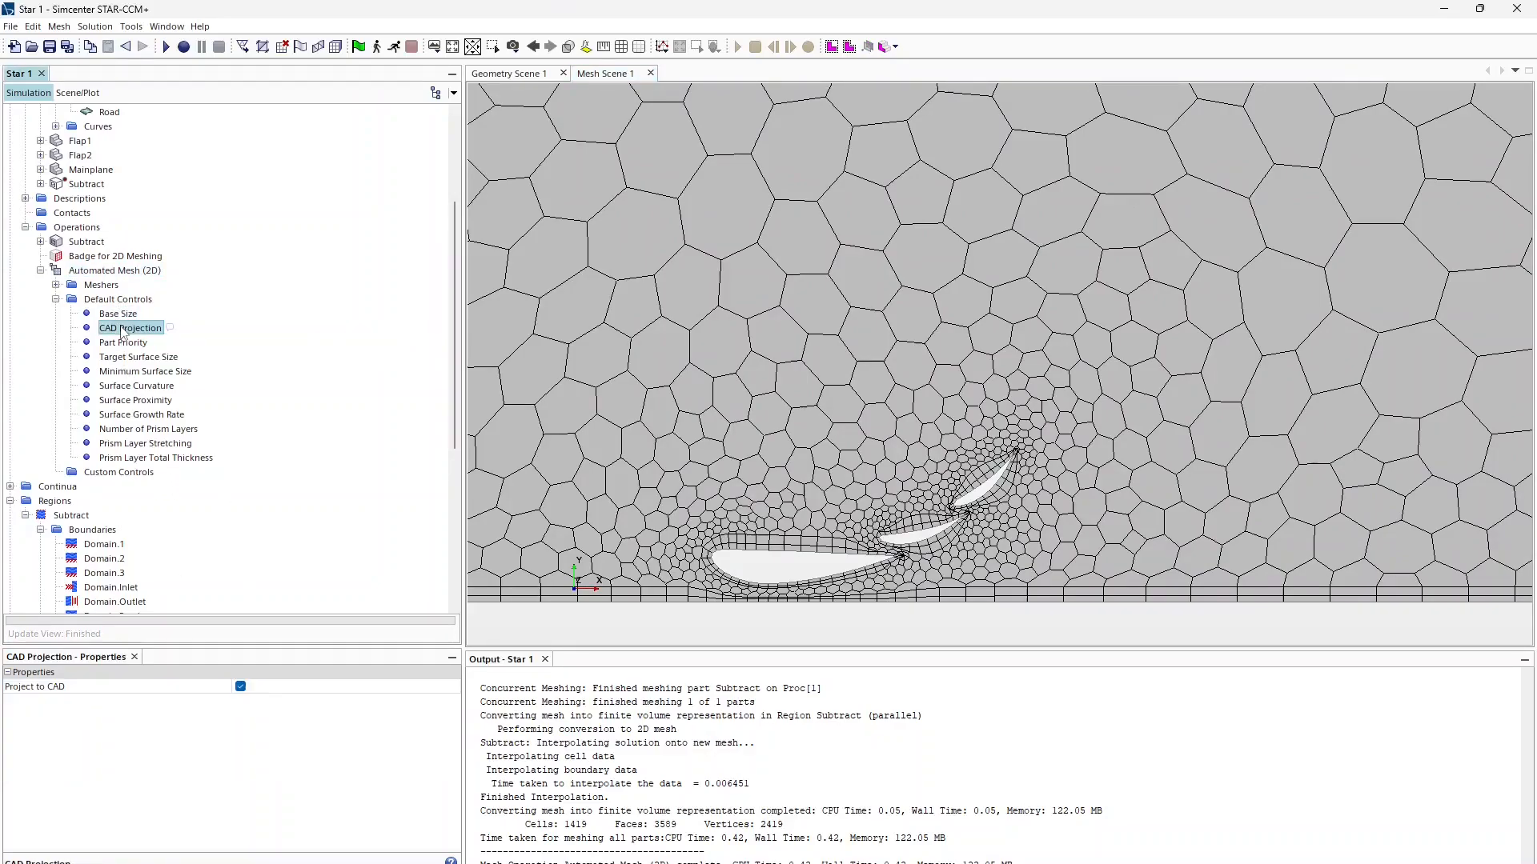
pyautogui.click(126, 343)
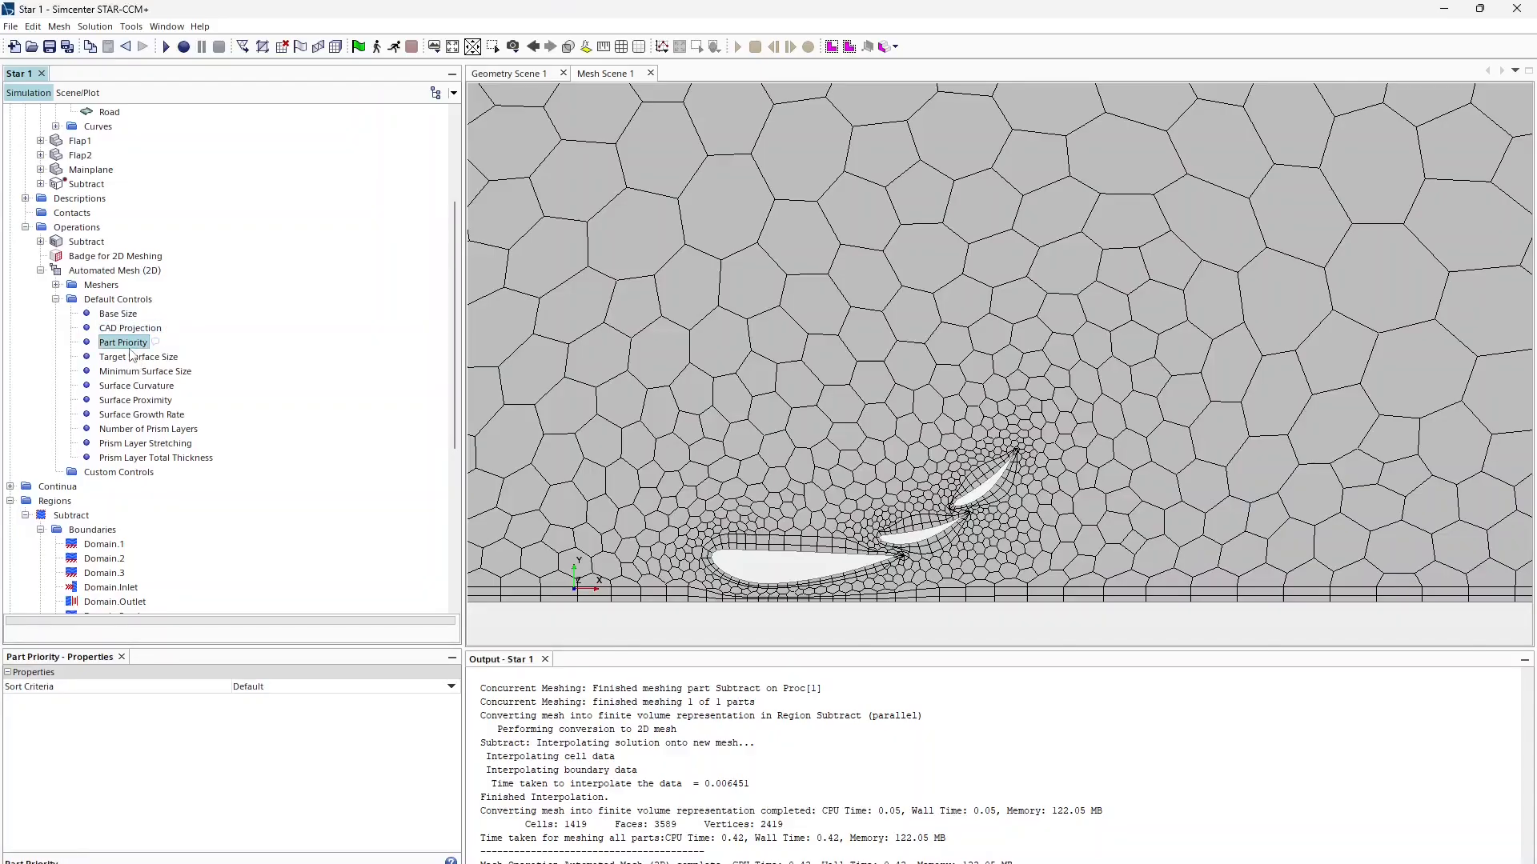
pyautogui.click(133, 356)
# Step: Set Minimum Surface Size to 5 percent of base
pyautogui.click(145, 373)
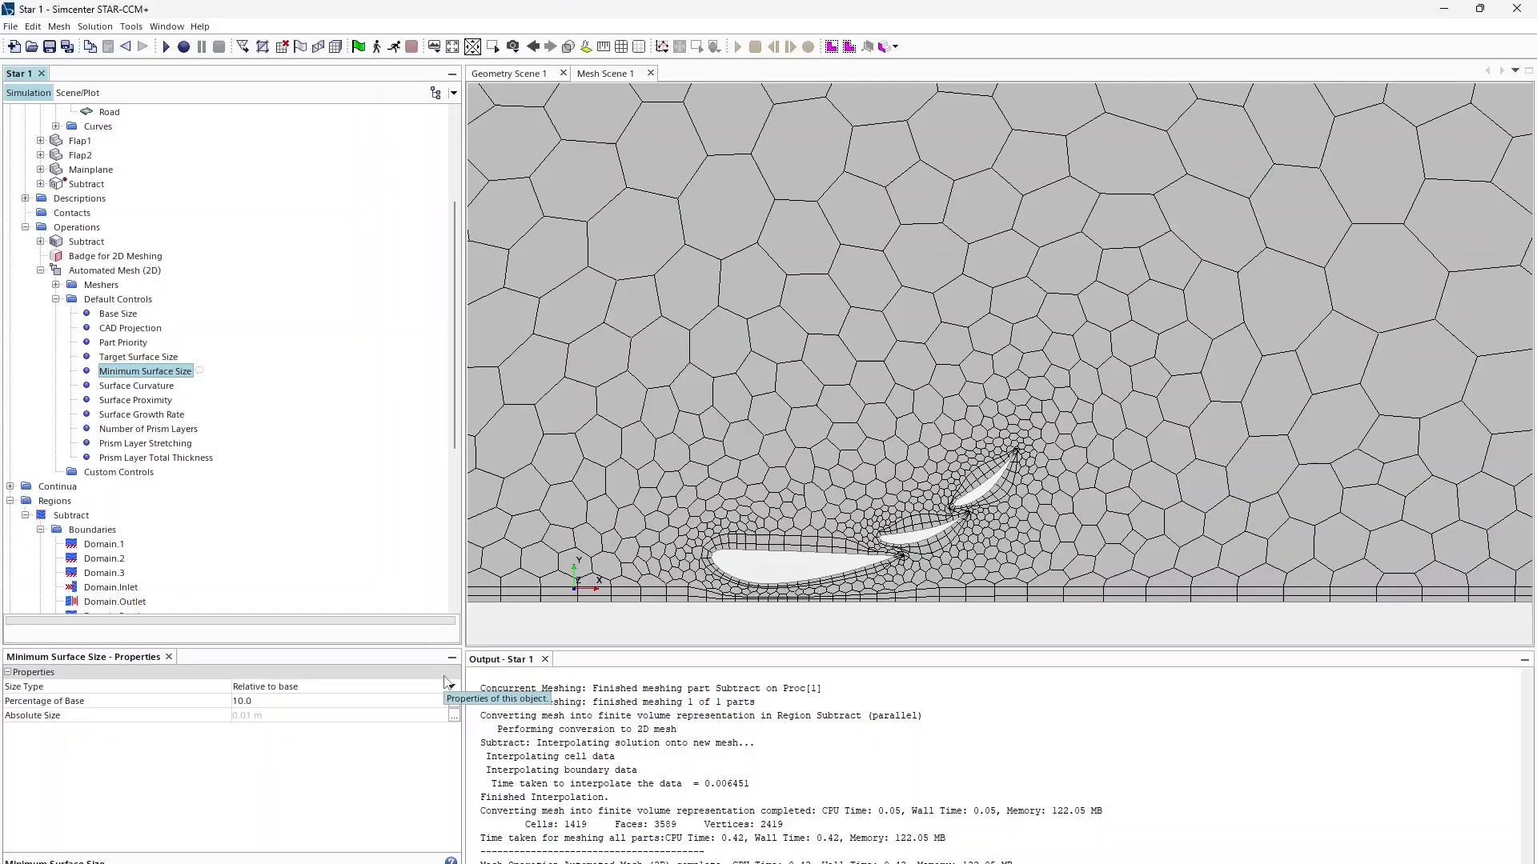
pyautogui.click(329, 701)
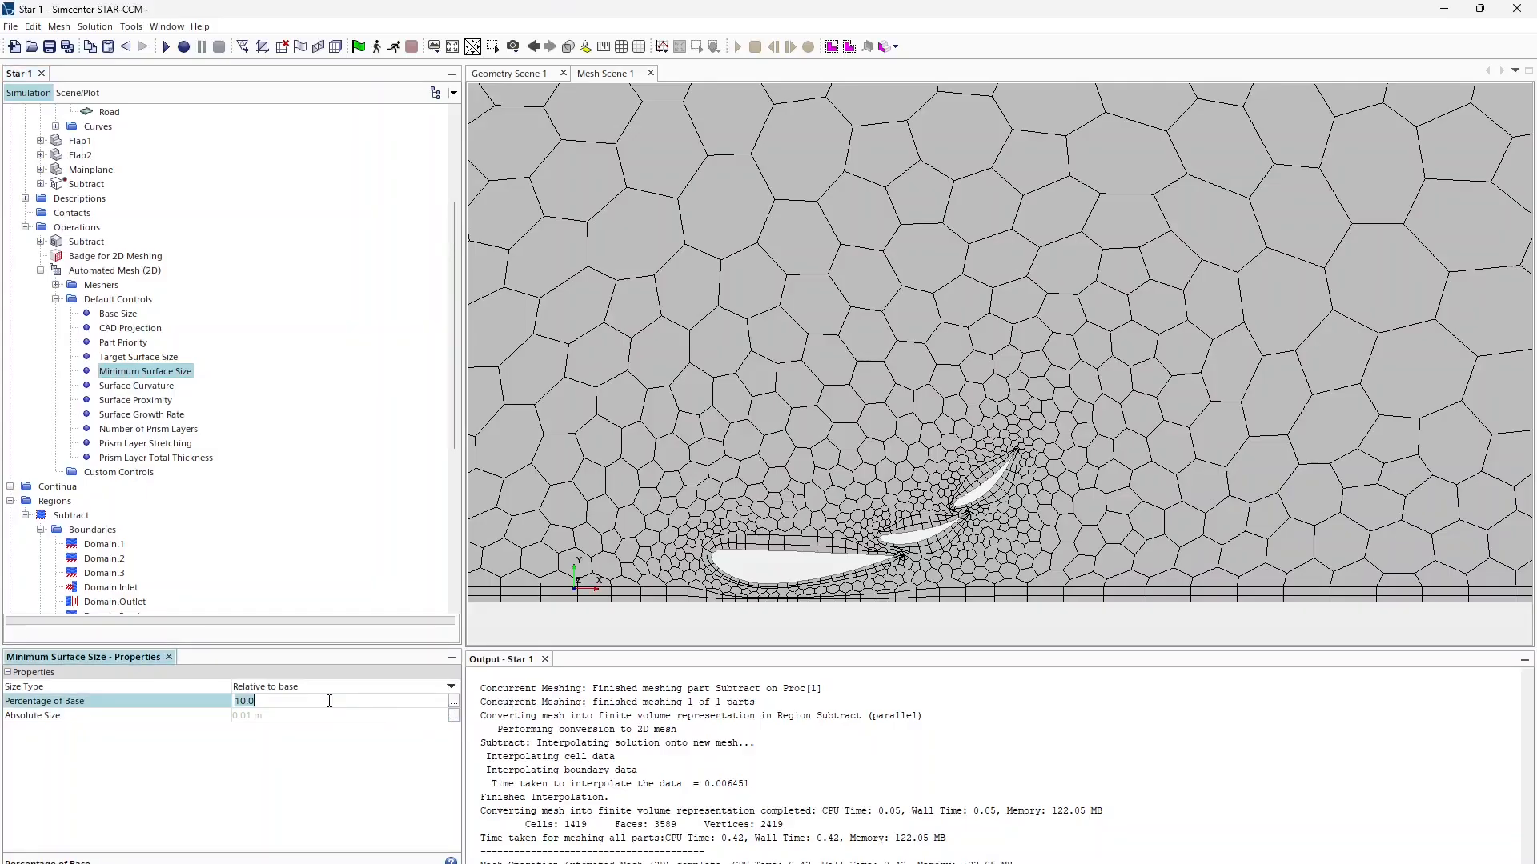
pyautogui.write('5')
pyautogui.press('Return')
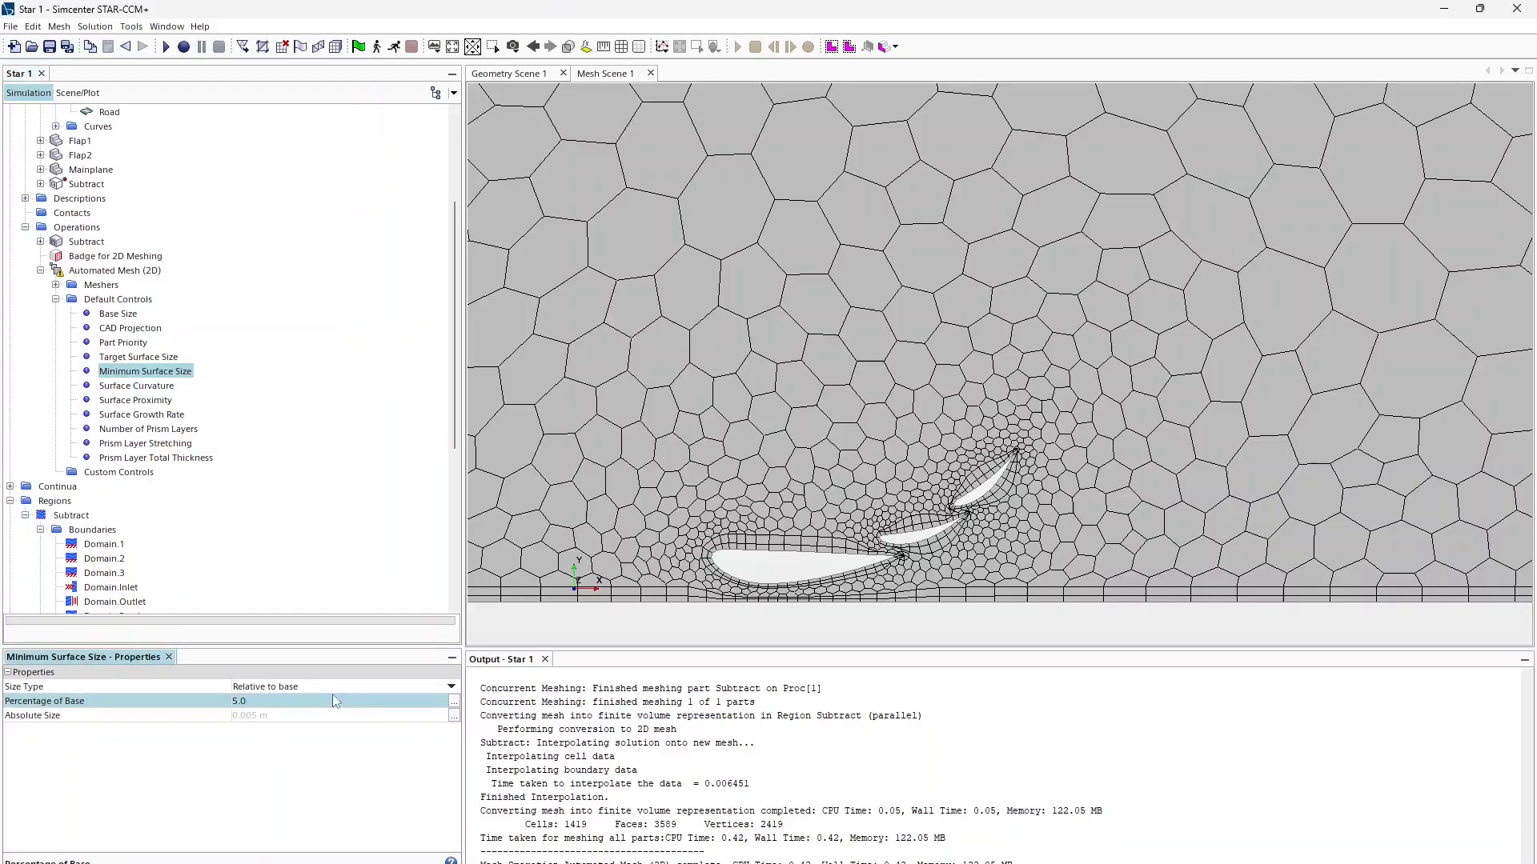
pyautogui.rightClick(97, 272)
pyautogui.scroll(9, 711, 565)
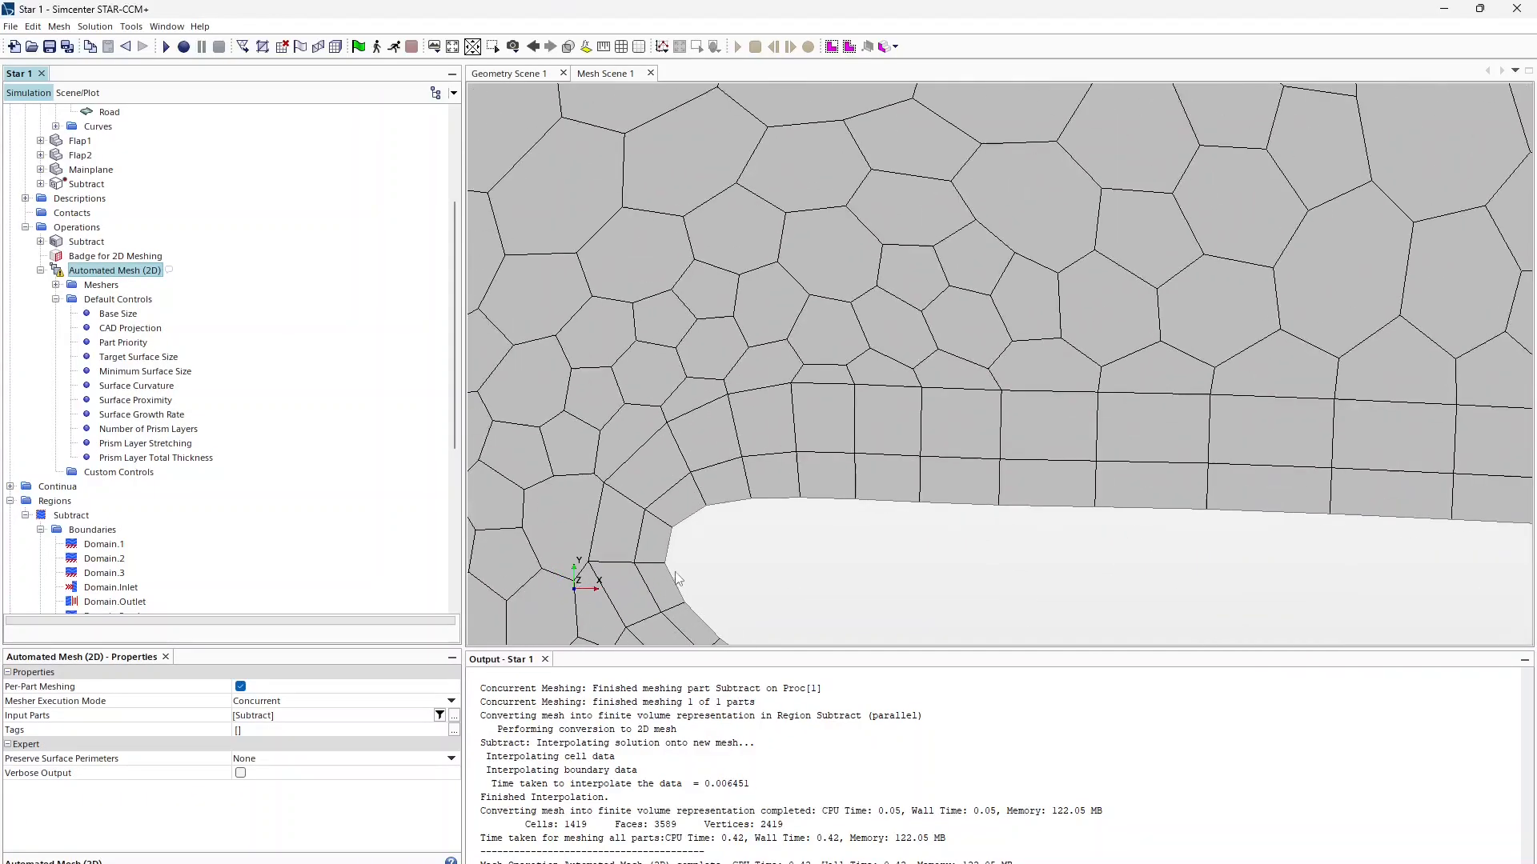
# Step: Regenerate the mesh with the 5% minimum surface size
pyautogui.rightClick(112, 271)
pyautogui.click(152, 302)
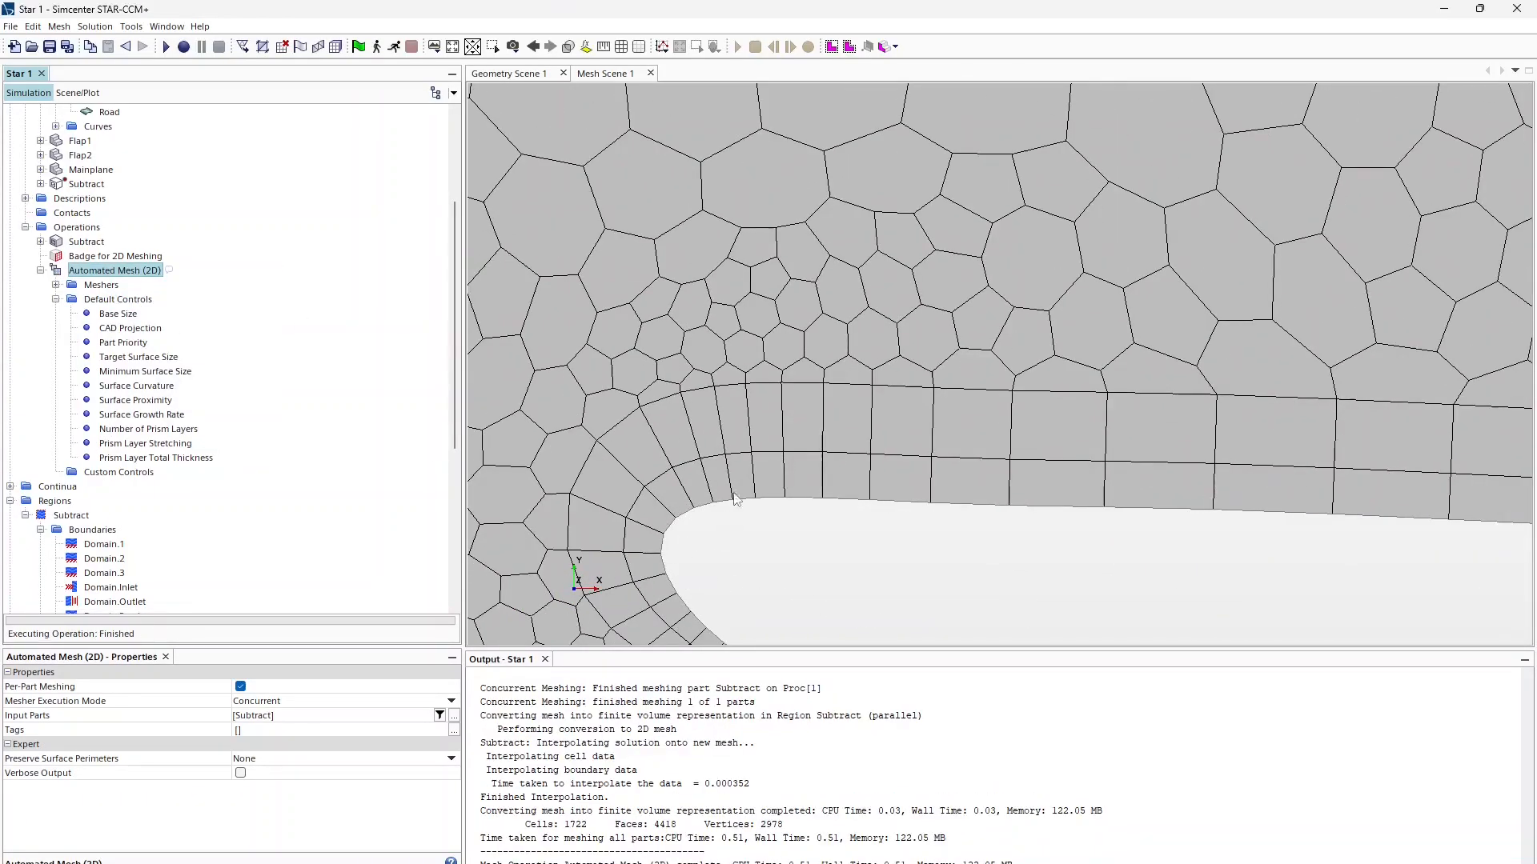
pyautogui.scroll(-5, 672, 552)
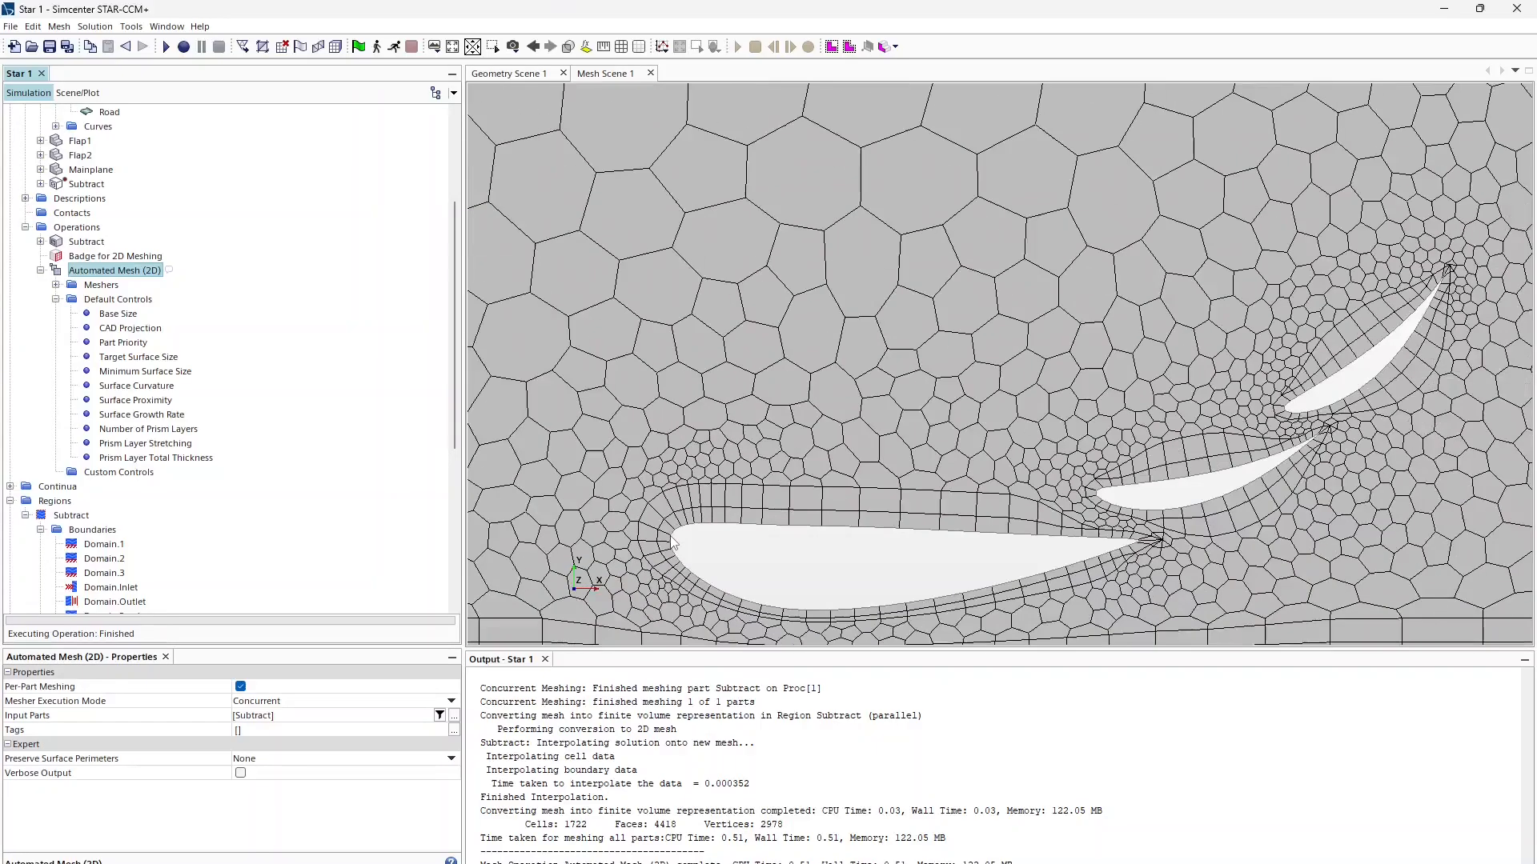
# Step: Set Surface Curvature to 72 points per circle and show the Surface Proximity settings
pyautogui.click(126, 372)
pyautogui.click(132, 385)
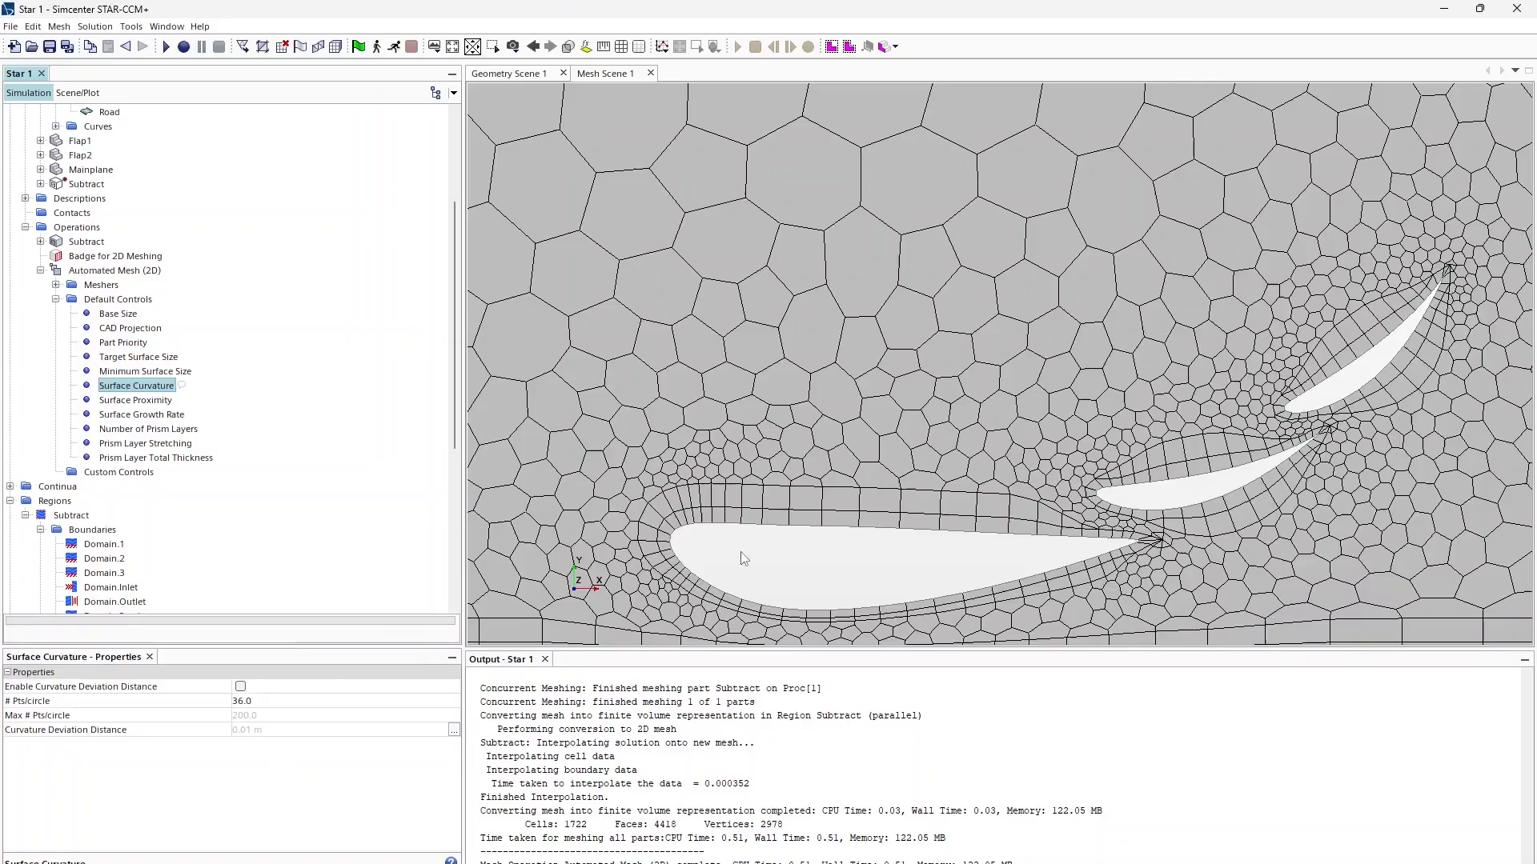
pyautogui.scroll(3, 741, 552)
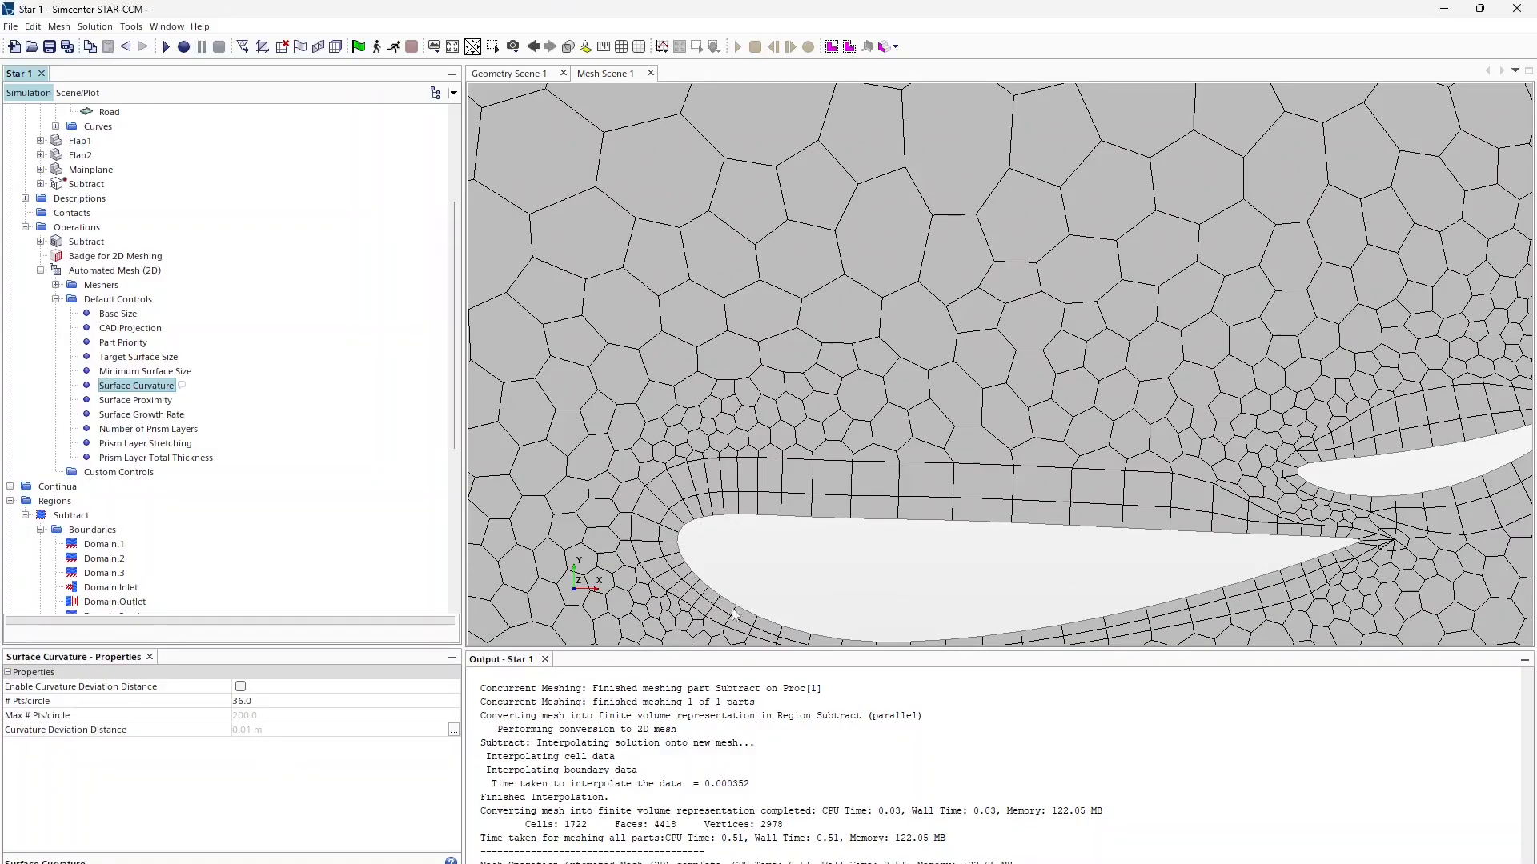
pyautogui.click(304, 701)
pyautogui.write('72')
pyautogui.press('Return')
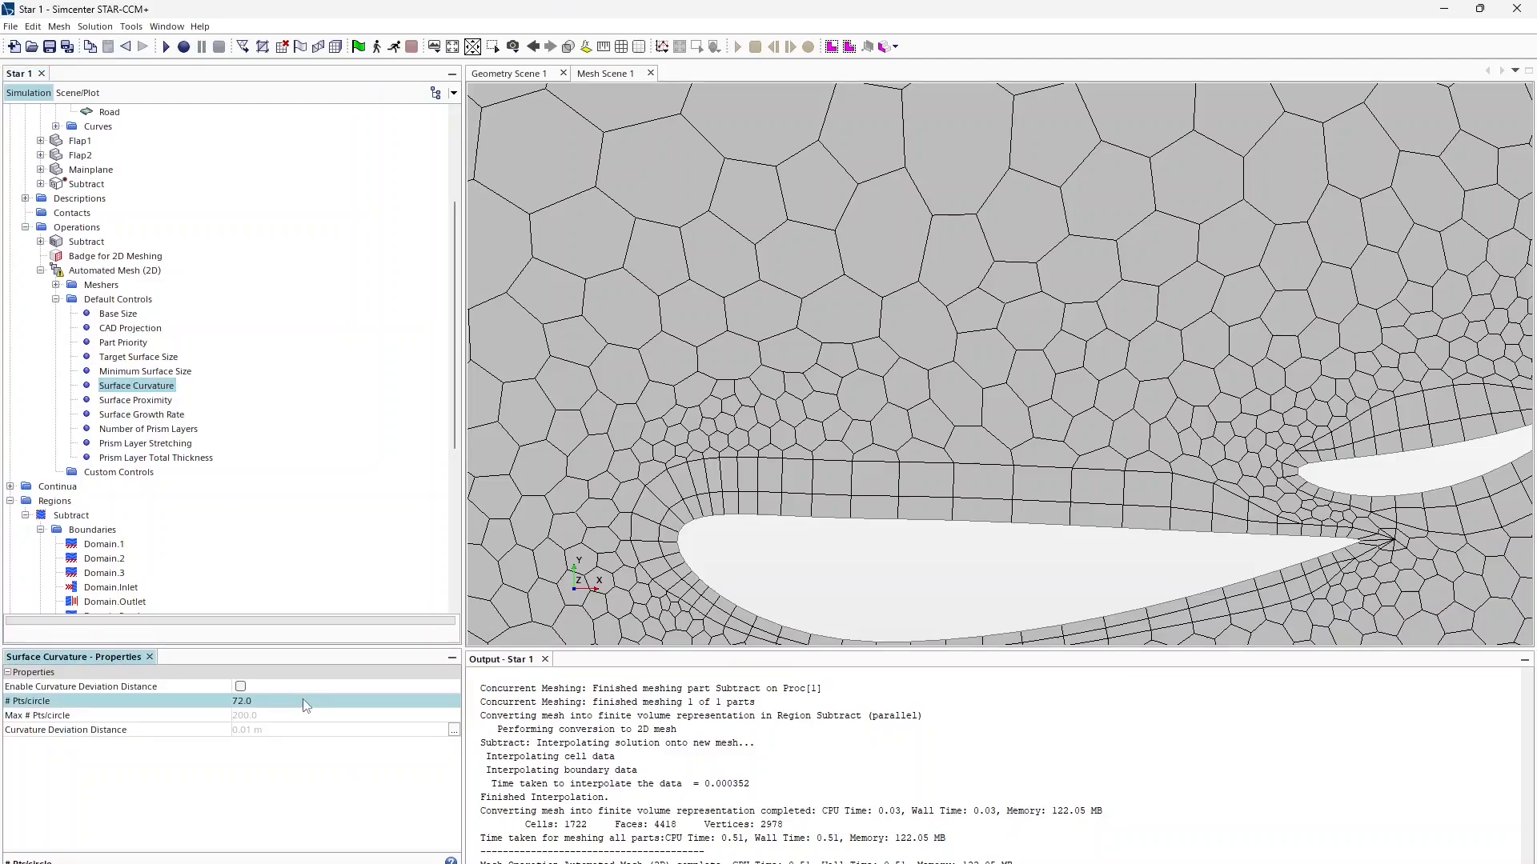
pyautogui.click(124, 401)
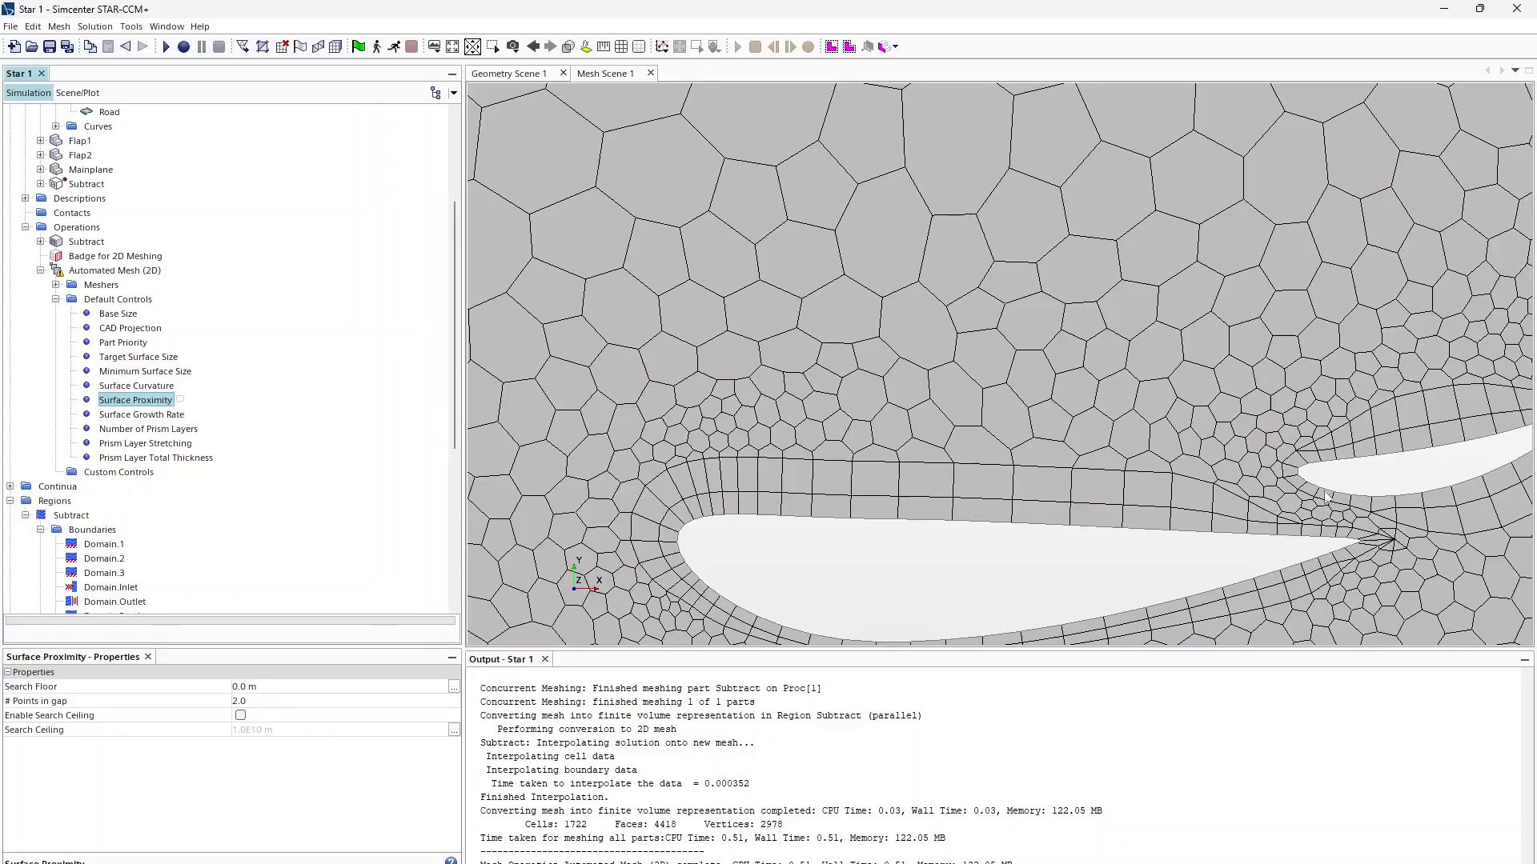
pyautogui.scroll(4, 1376, 520)
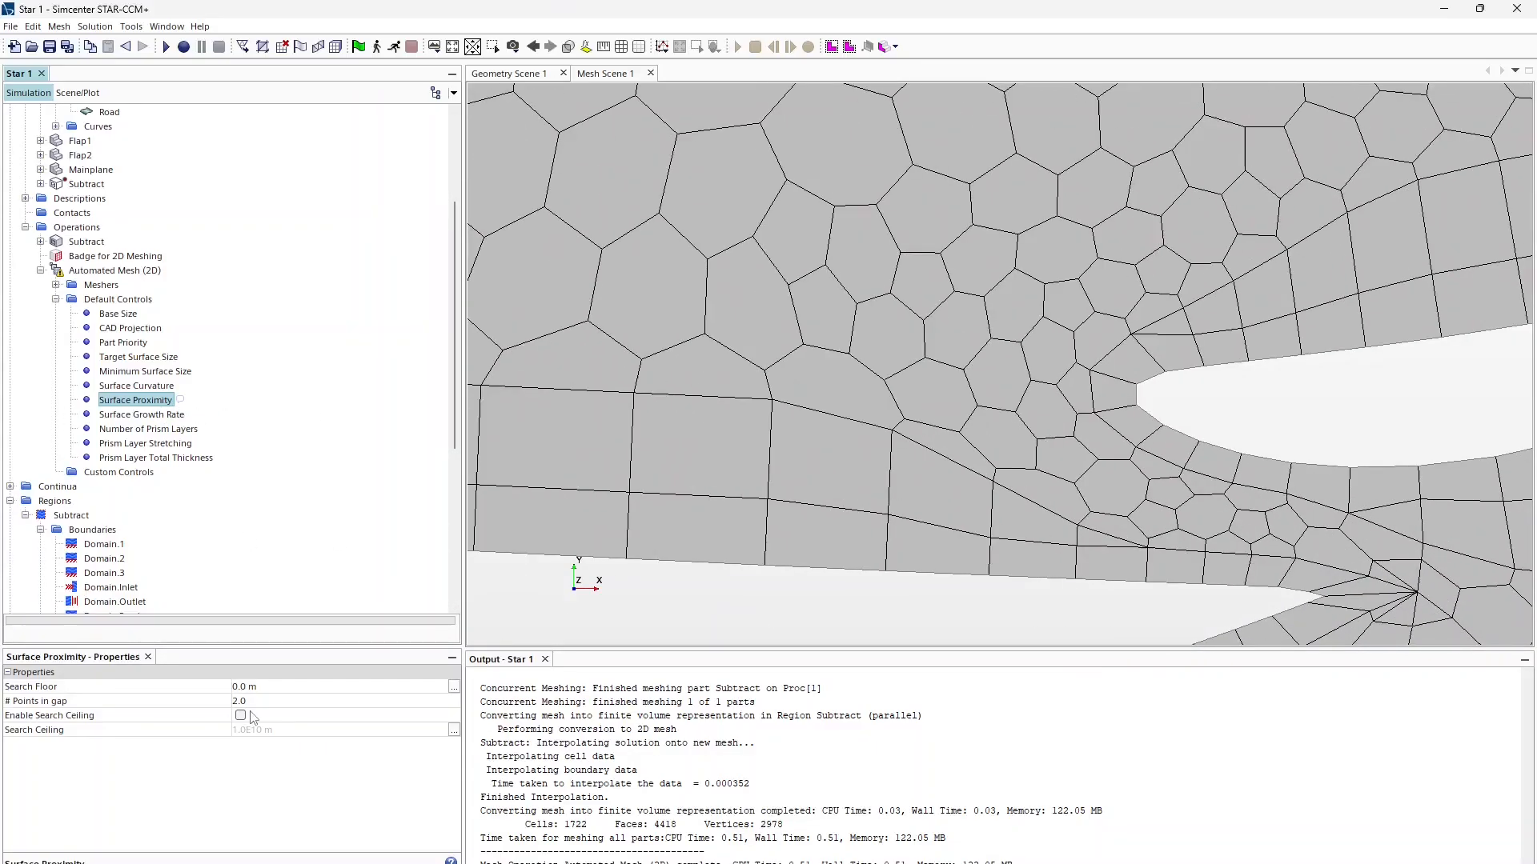
# Step: Enable the proximity search ceiling, regenerate the mesh and measure the gap below the flap
pyautogui.click(240, 715)
pyautogui.scroll(-4, 674, 567)
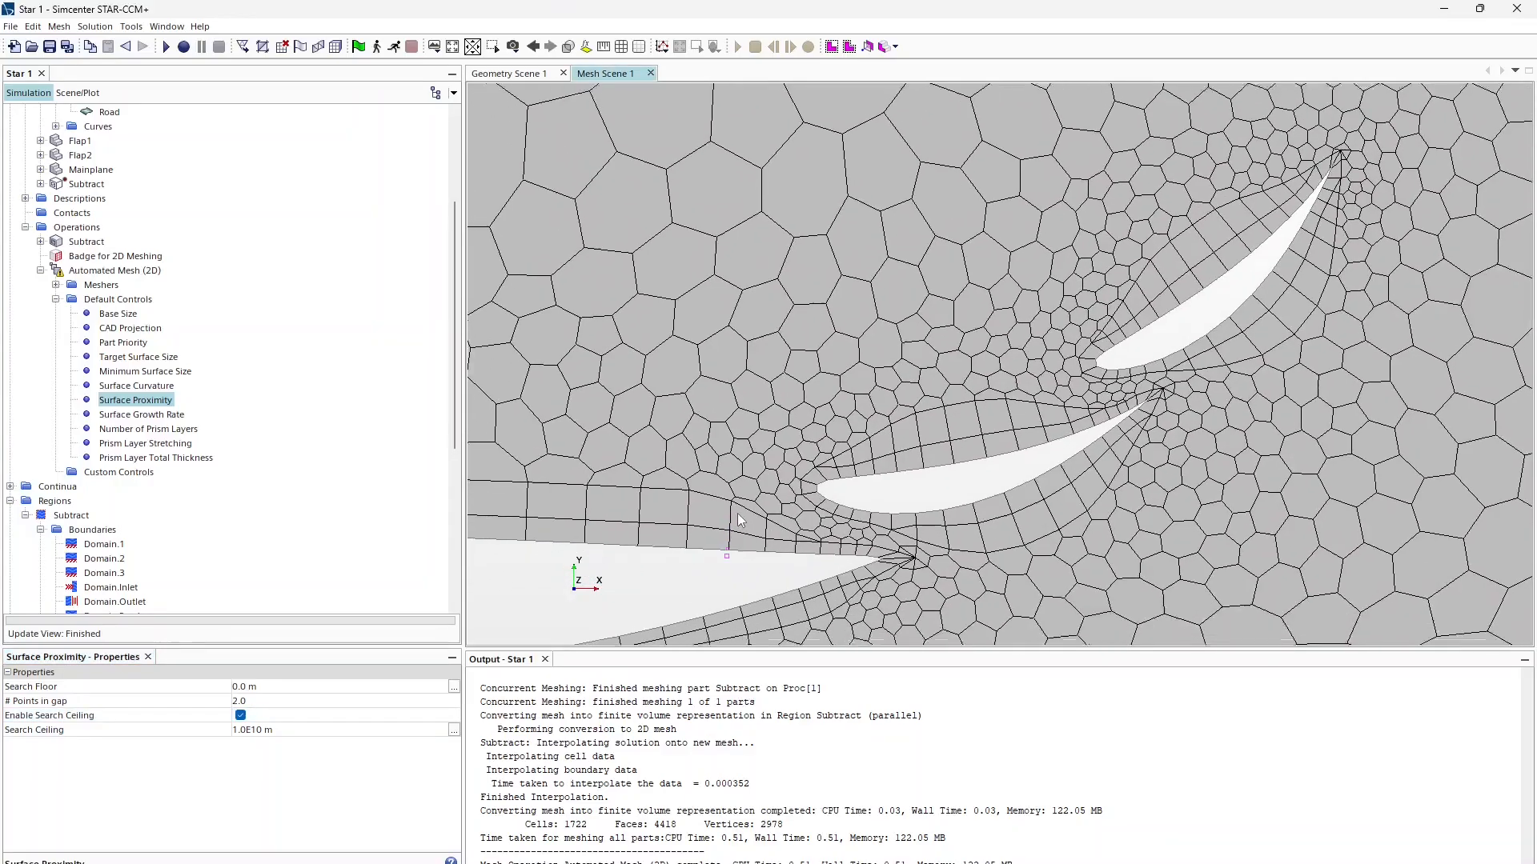
pyautogui.moveTo(737, 512); pyautogui.dragTo(765, 375, button='middle')
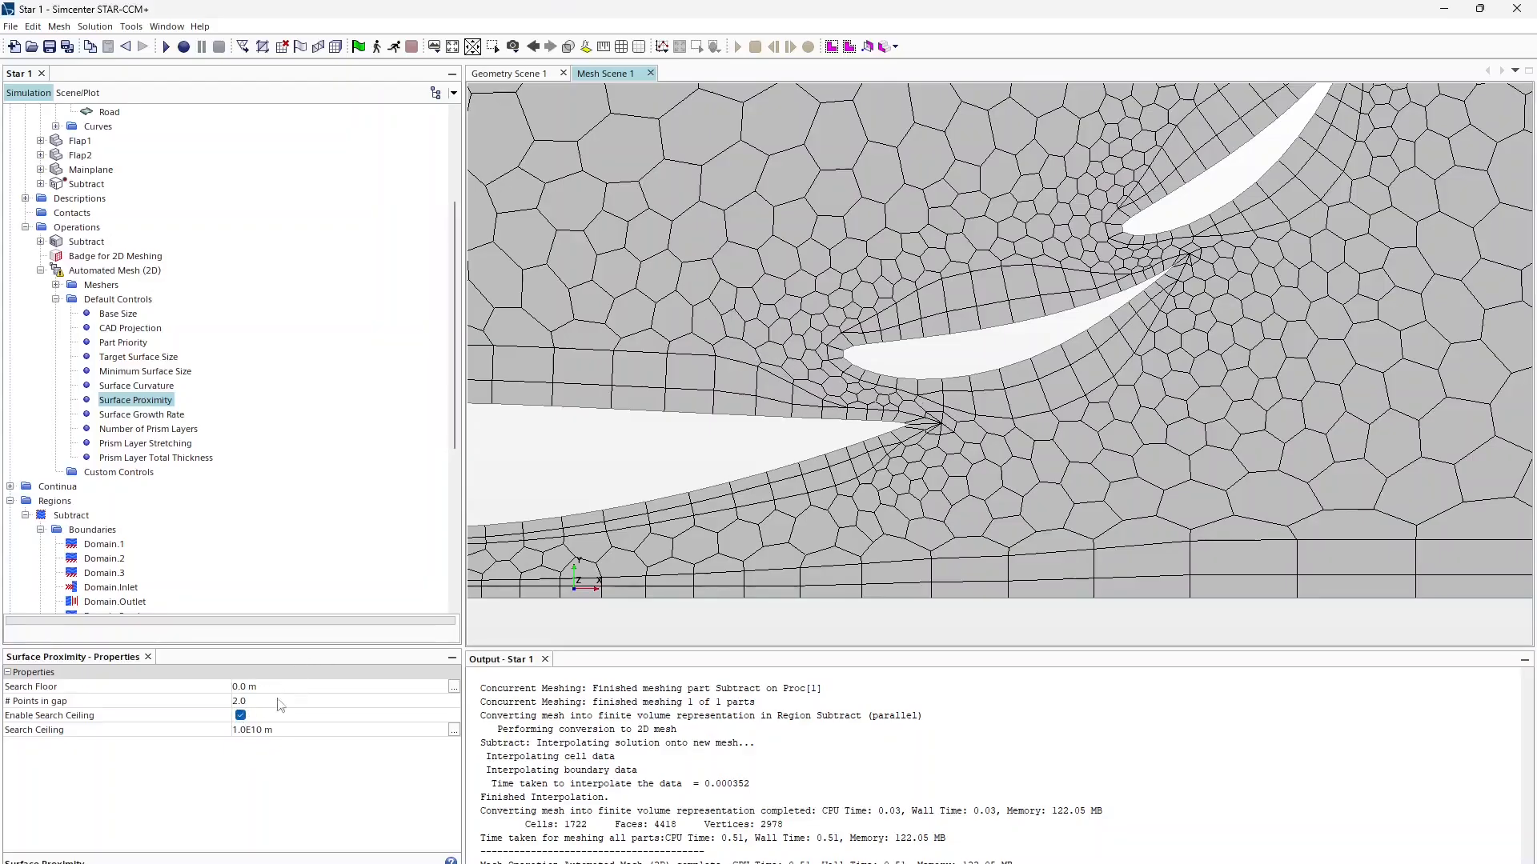
pyautogui.click(251, 729)
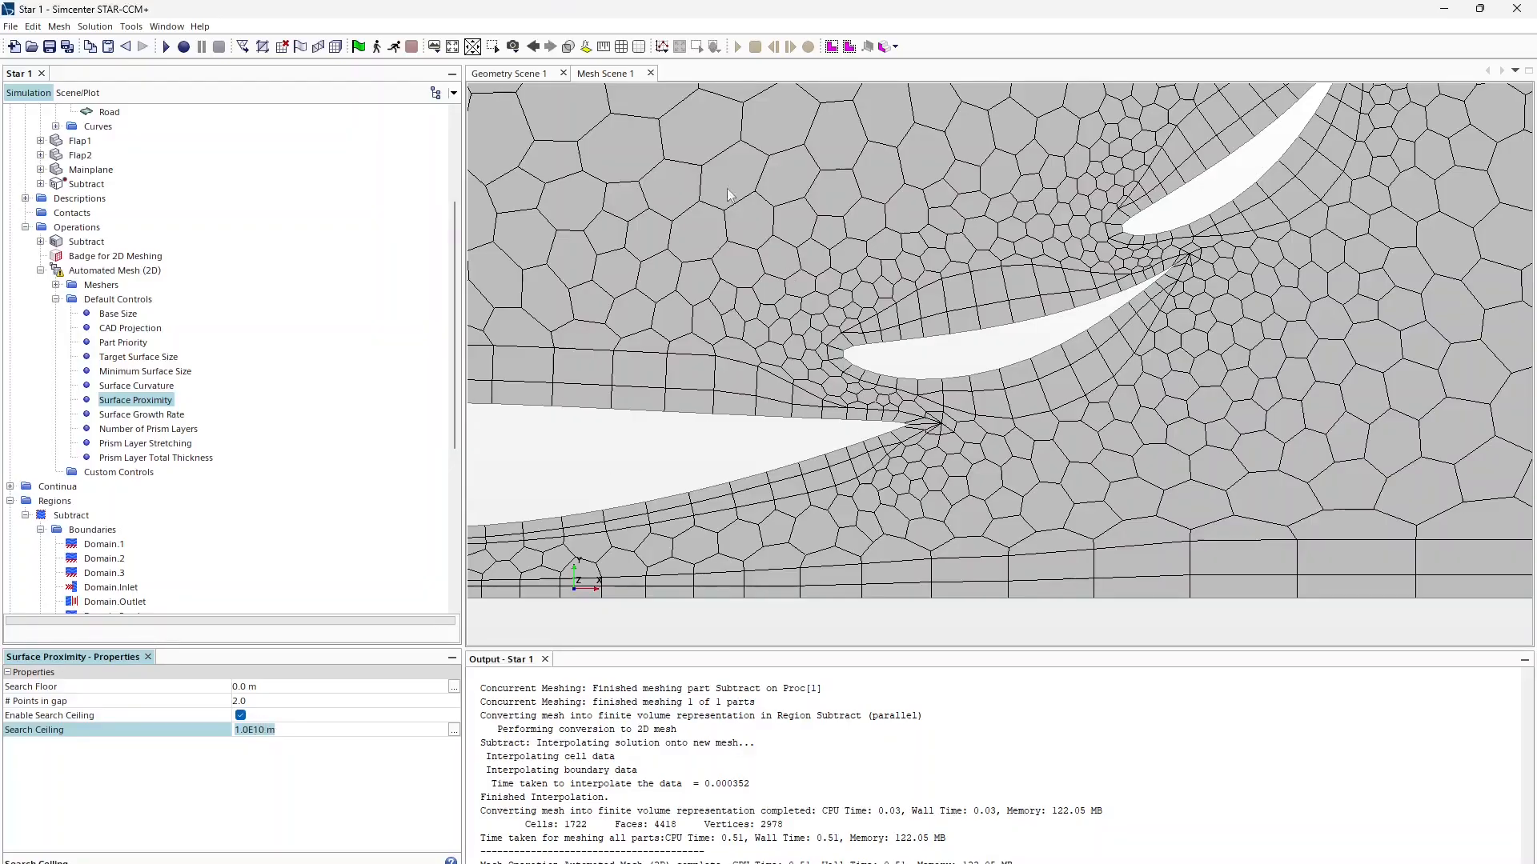
pyautogui.click(605, 46)
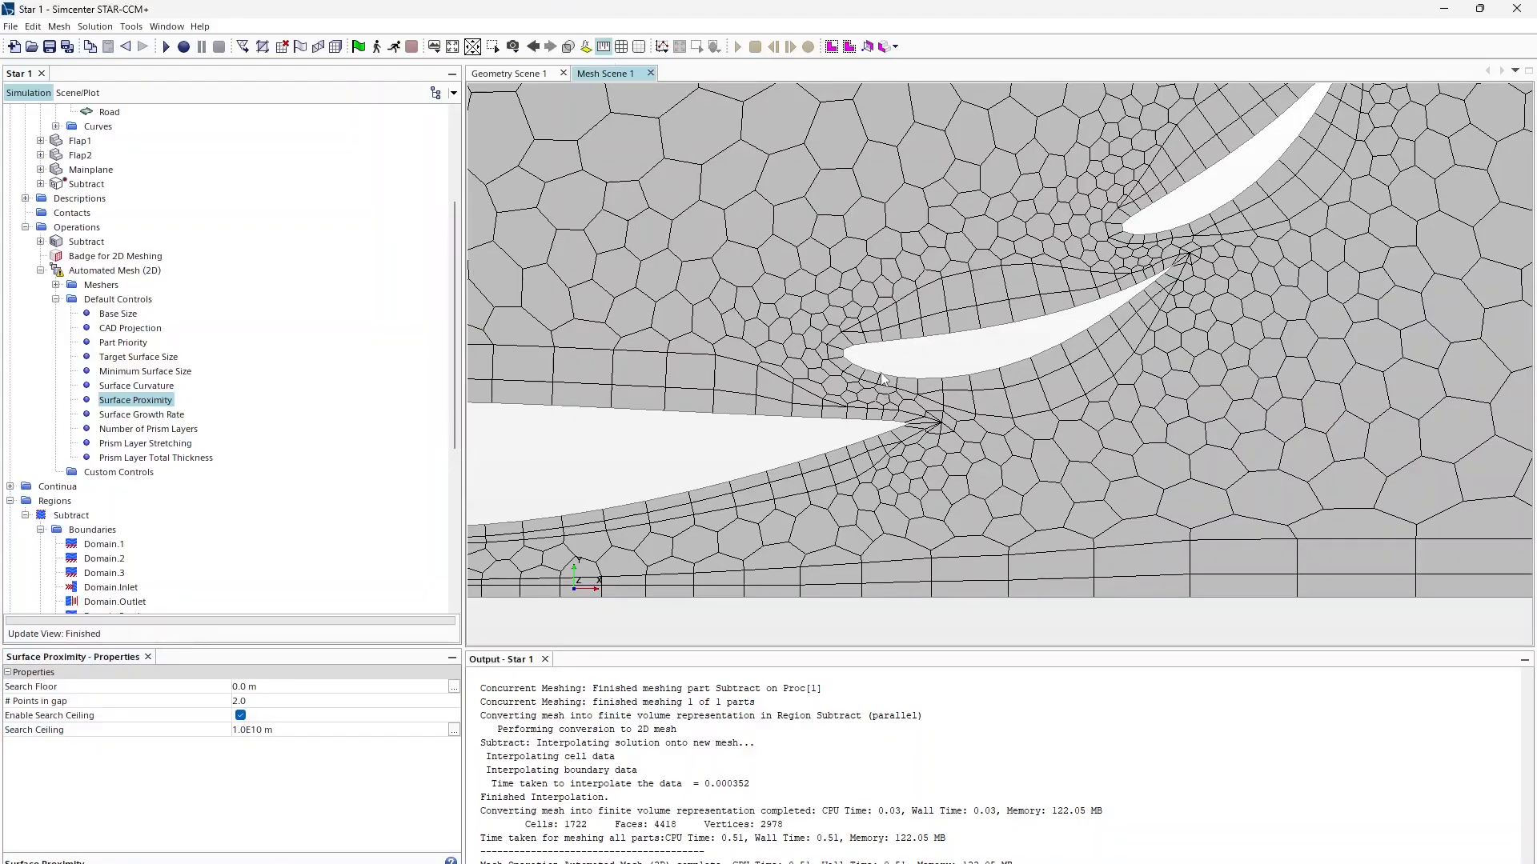
pyautogui.moveTo(882, 369); pyautogui.dragTo(881, 420)
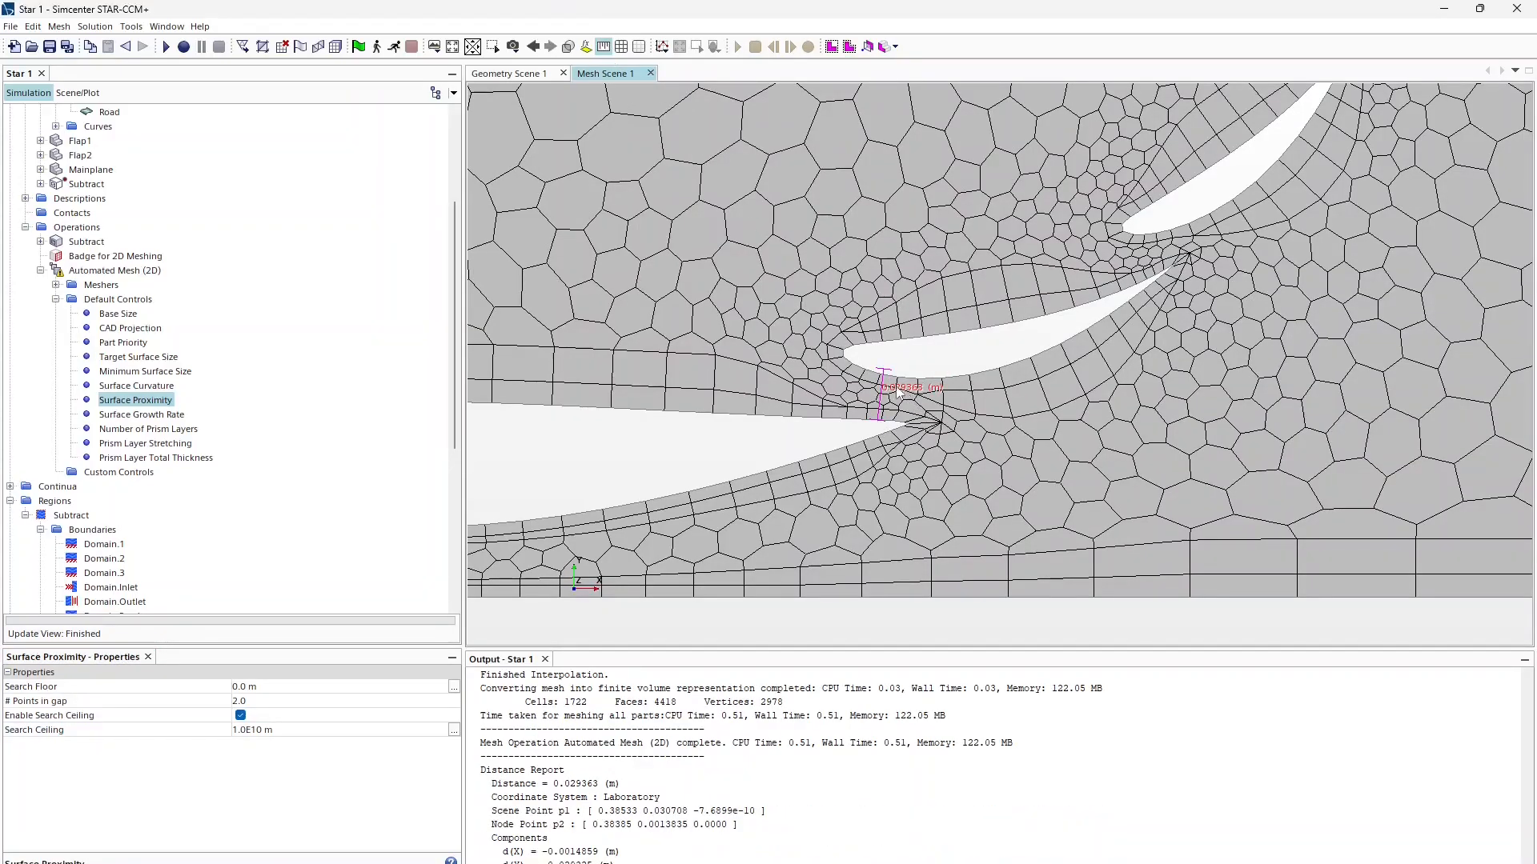
# Step: Set Search Ceiling 0.05 m, Search Floor 1.0E-5 m and 10 points in gap
pyautogui.click(256, 729)
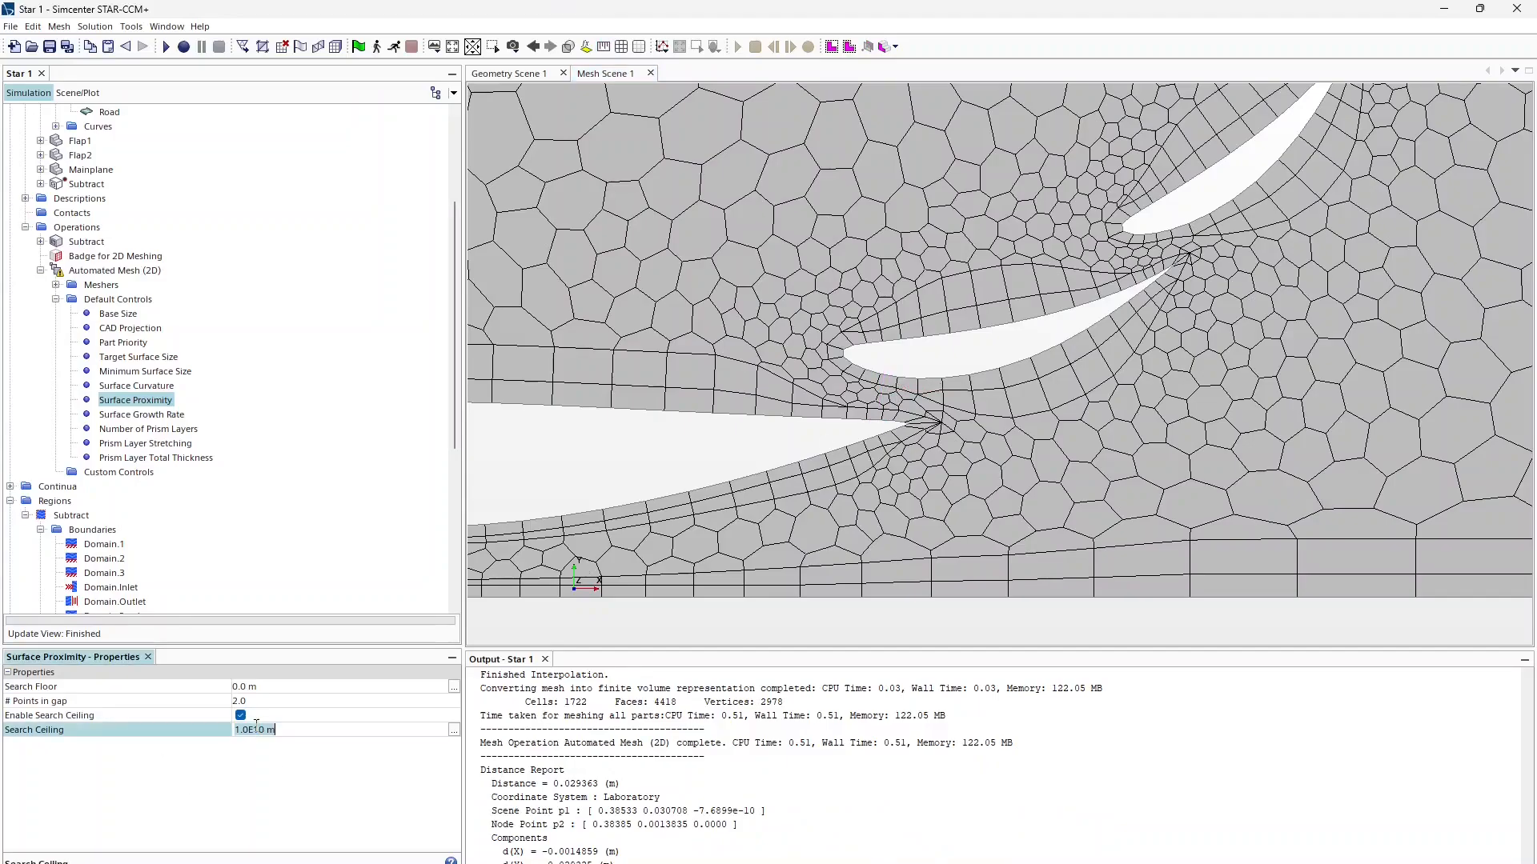
pyautogui.write('0.05')
pyautogui.press('Return')
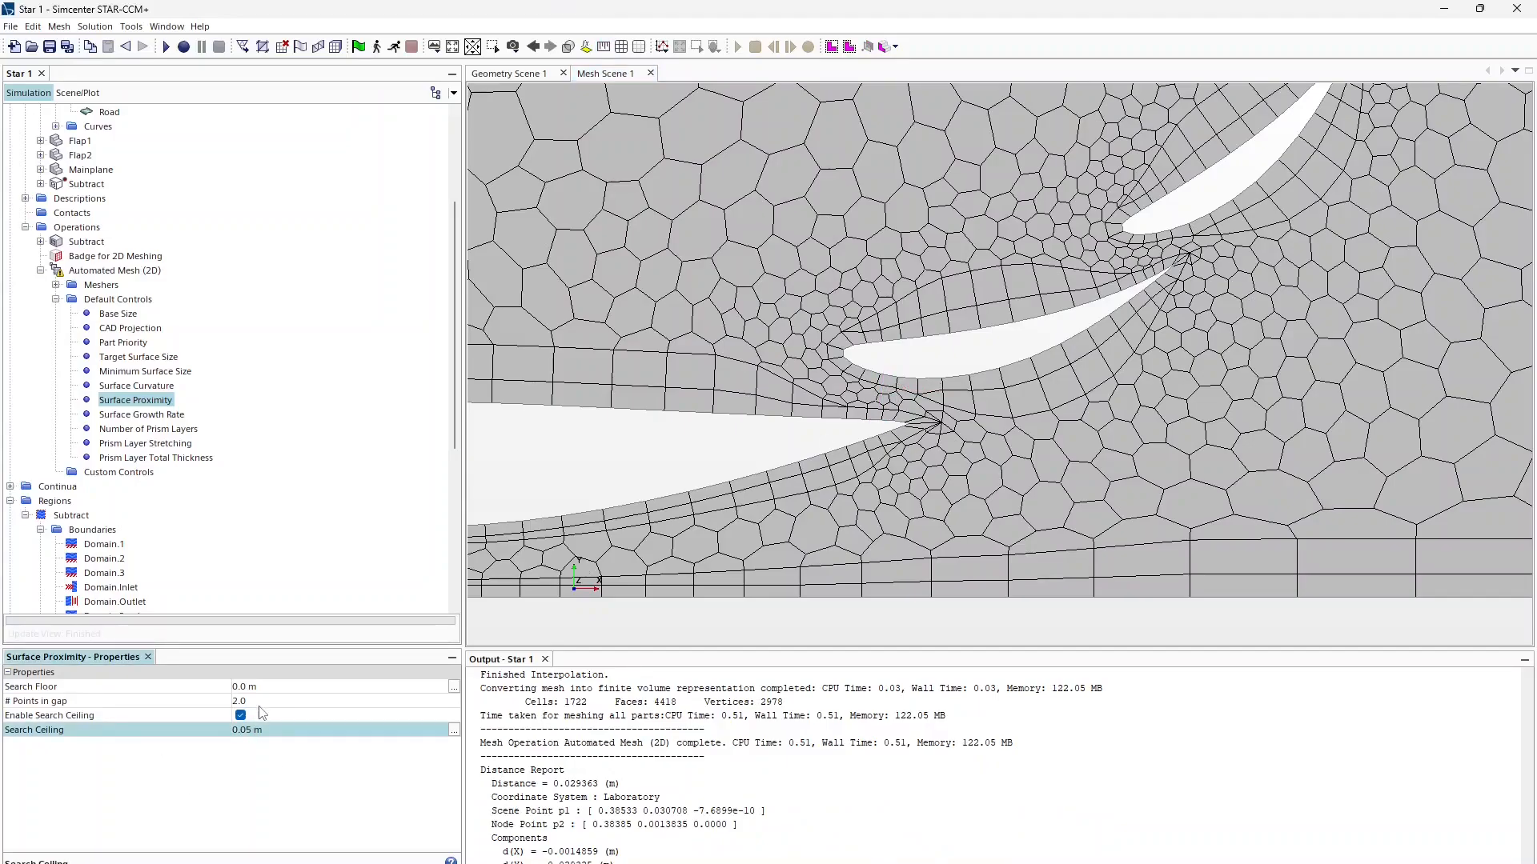
pyautogui.click(297, 686)
pyautogui.write('0001')
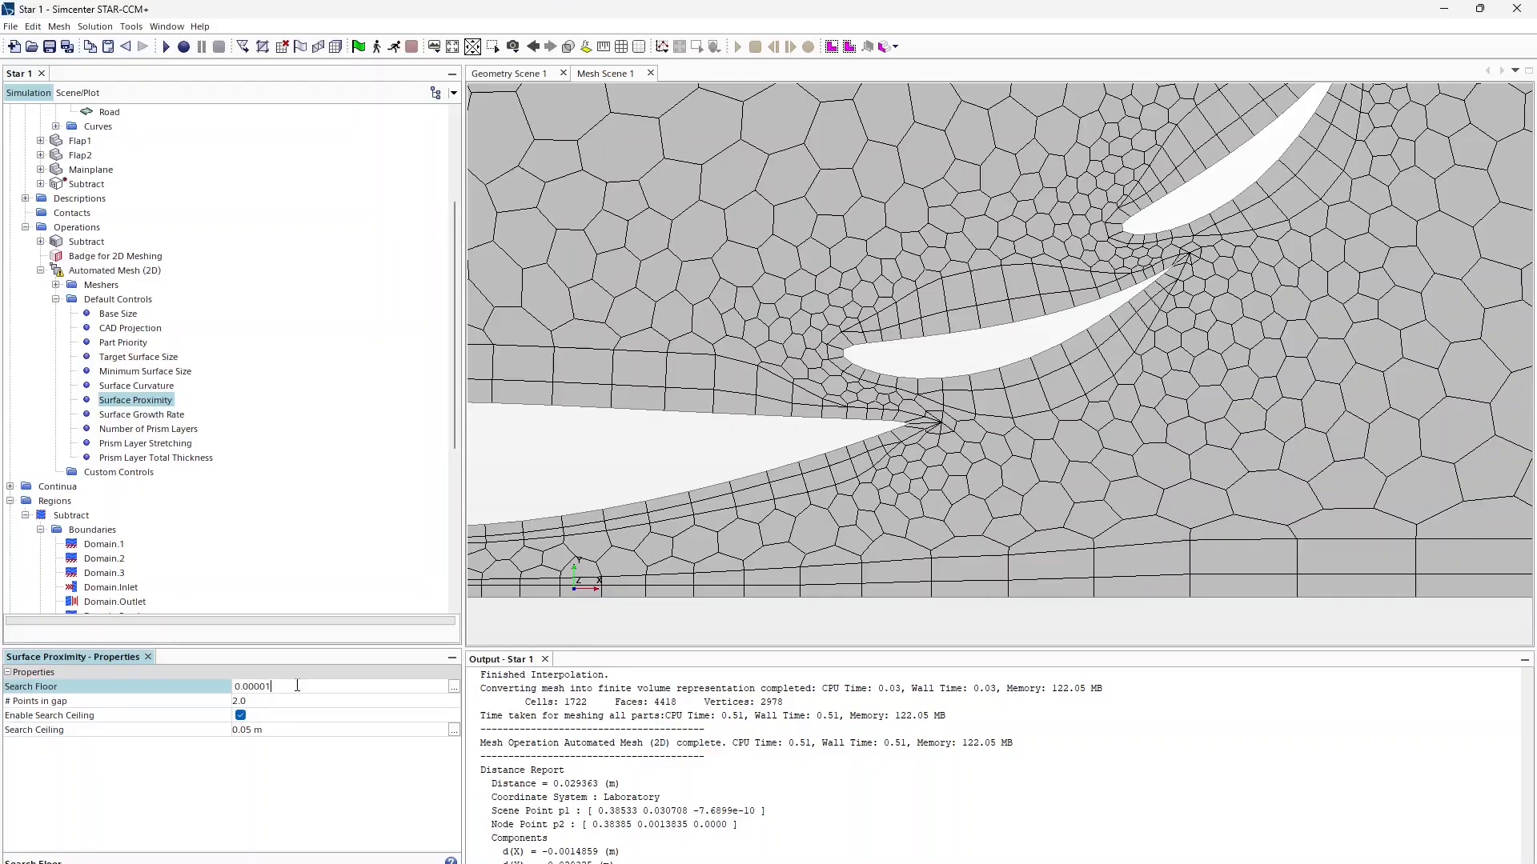
pyautogui.press('Return')
pyautogui.click(247, 702)
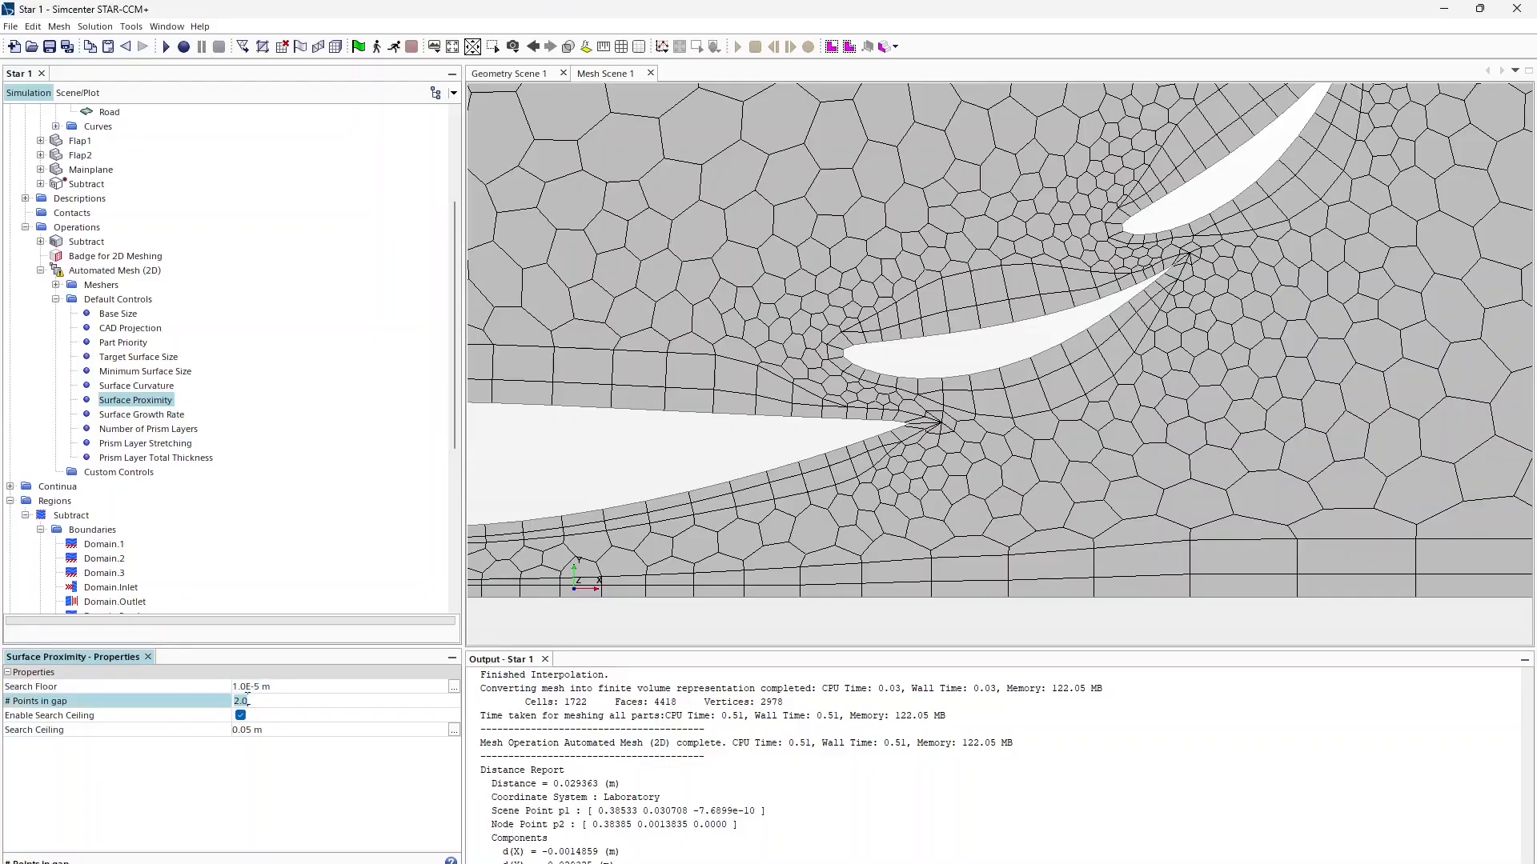
pyautogui.write('10')
pyautogui.press('Return')
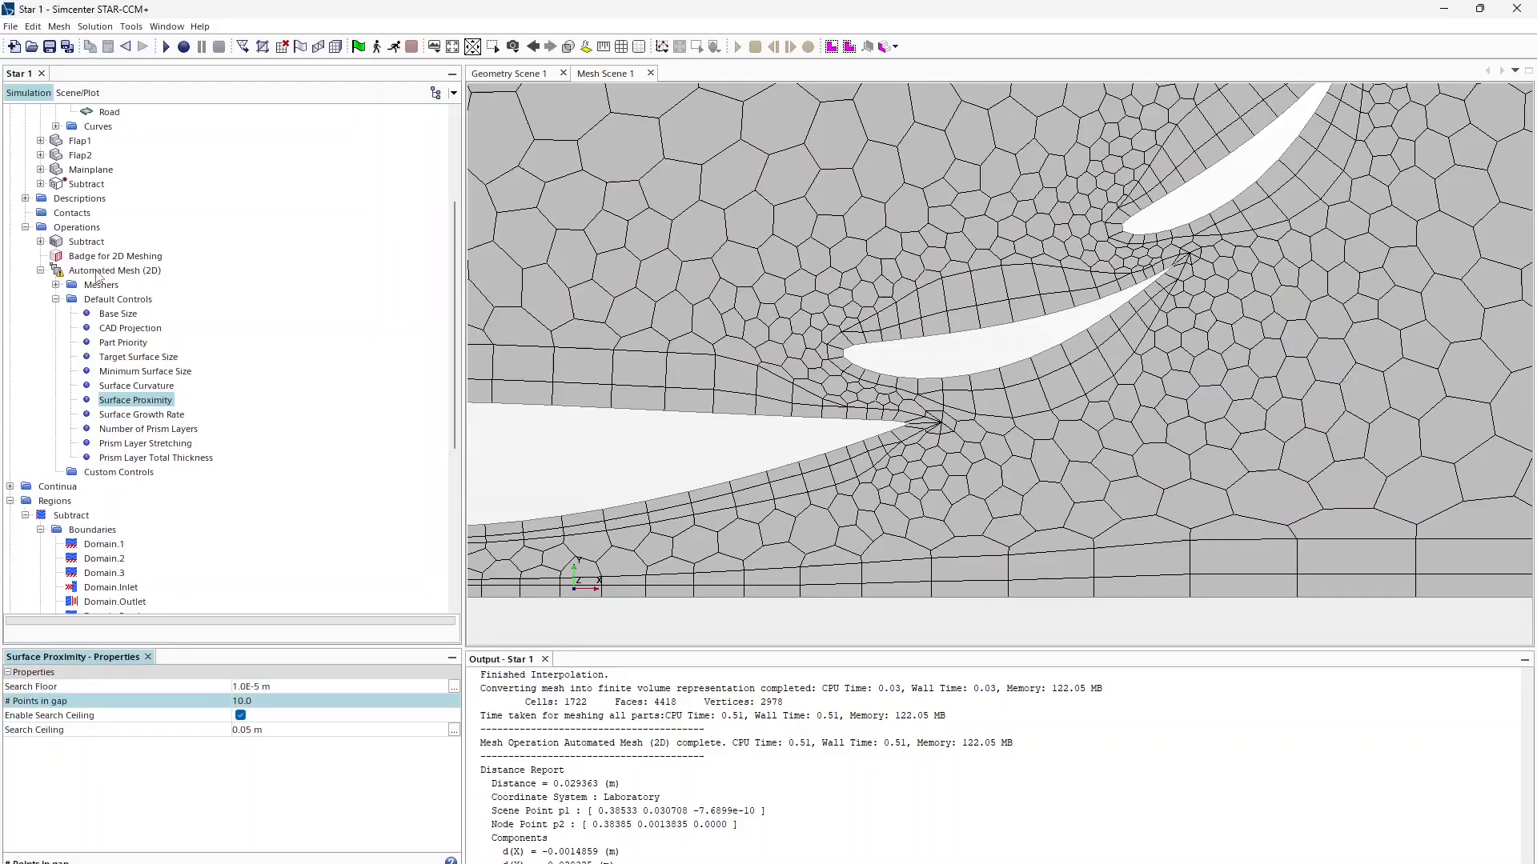
# Step: Regenerate the Automated Mesh (2D) and set Surface Proximity points in gap to 20
pyautogui.rightClick(97, 272)
pyautogui.click(136, 315)
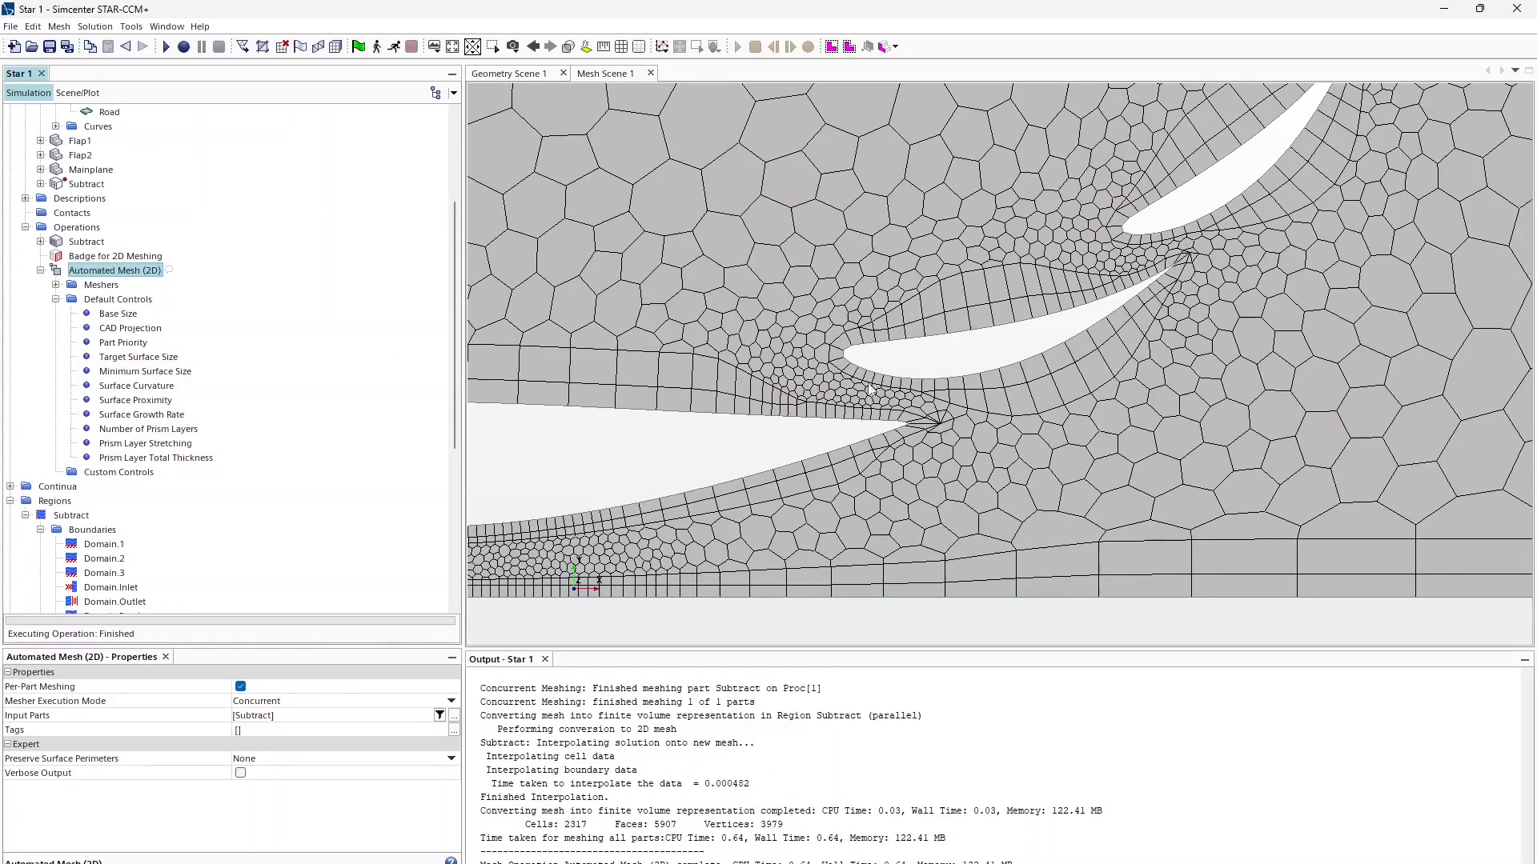
pyautogui.click(128, 372)
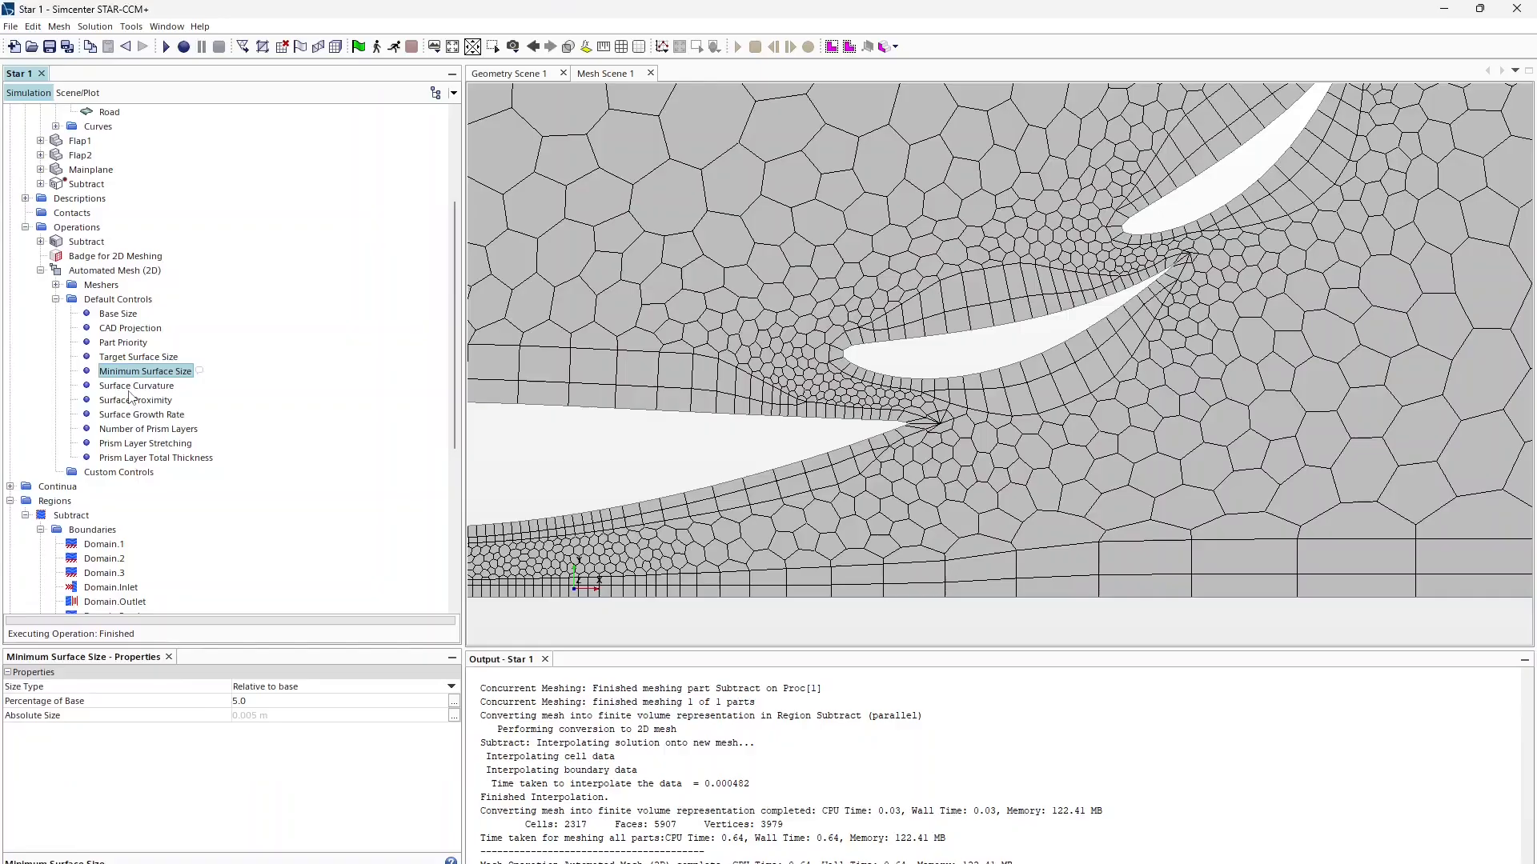
pyautogui.click(129, 389)
pyautogui.click(133, 400)
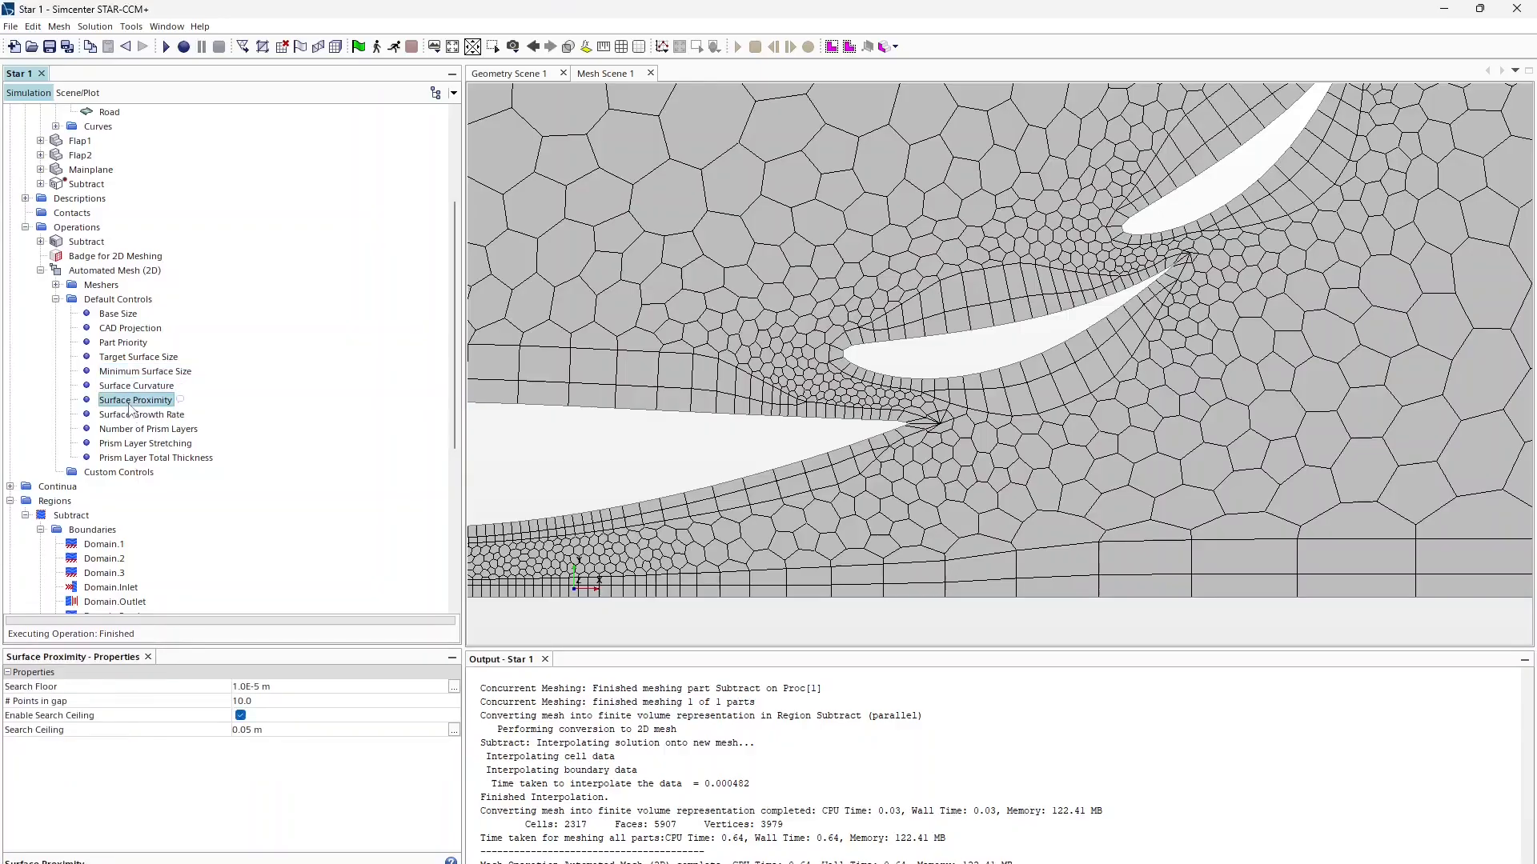
pyautogui.click(268, 701)
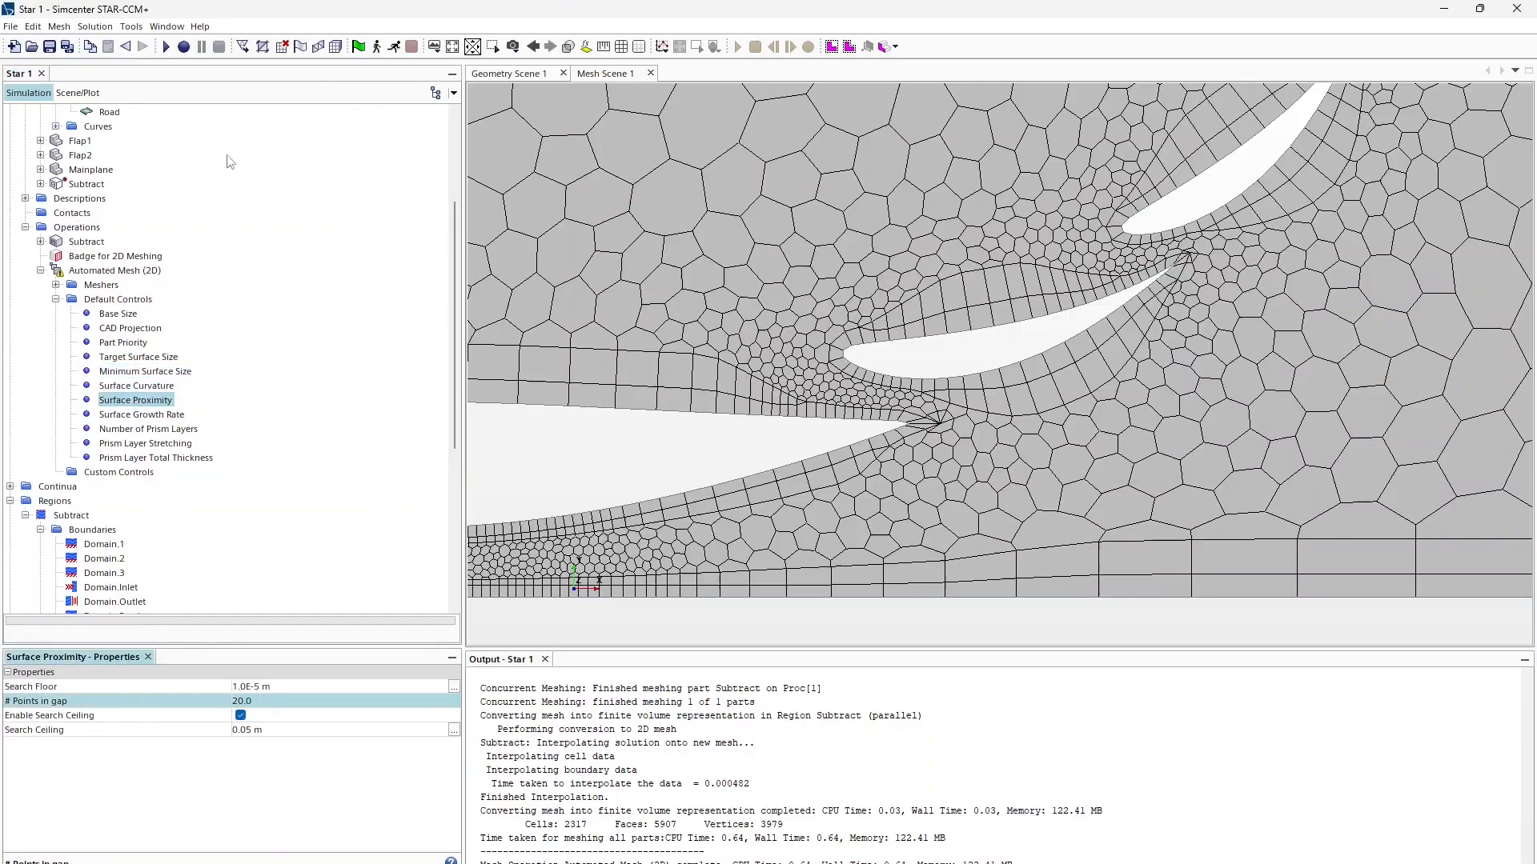
# Step: Re-execute the mesh with 20 points in gap and recheck the Surface Proximity value
pyautogui.click(157, 272)
pyautogui.rightClick(158, 271)
pyautogui.click(204, 311)
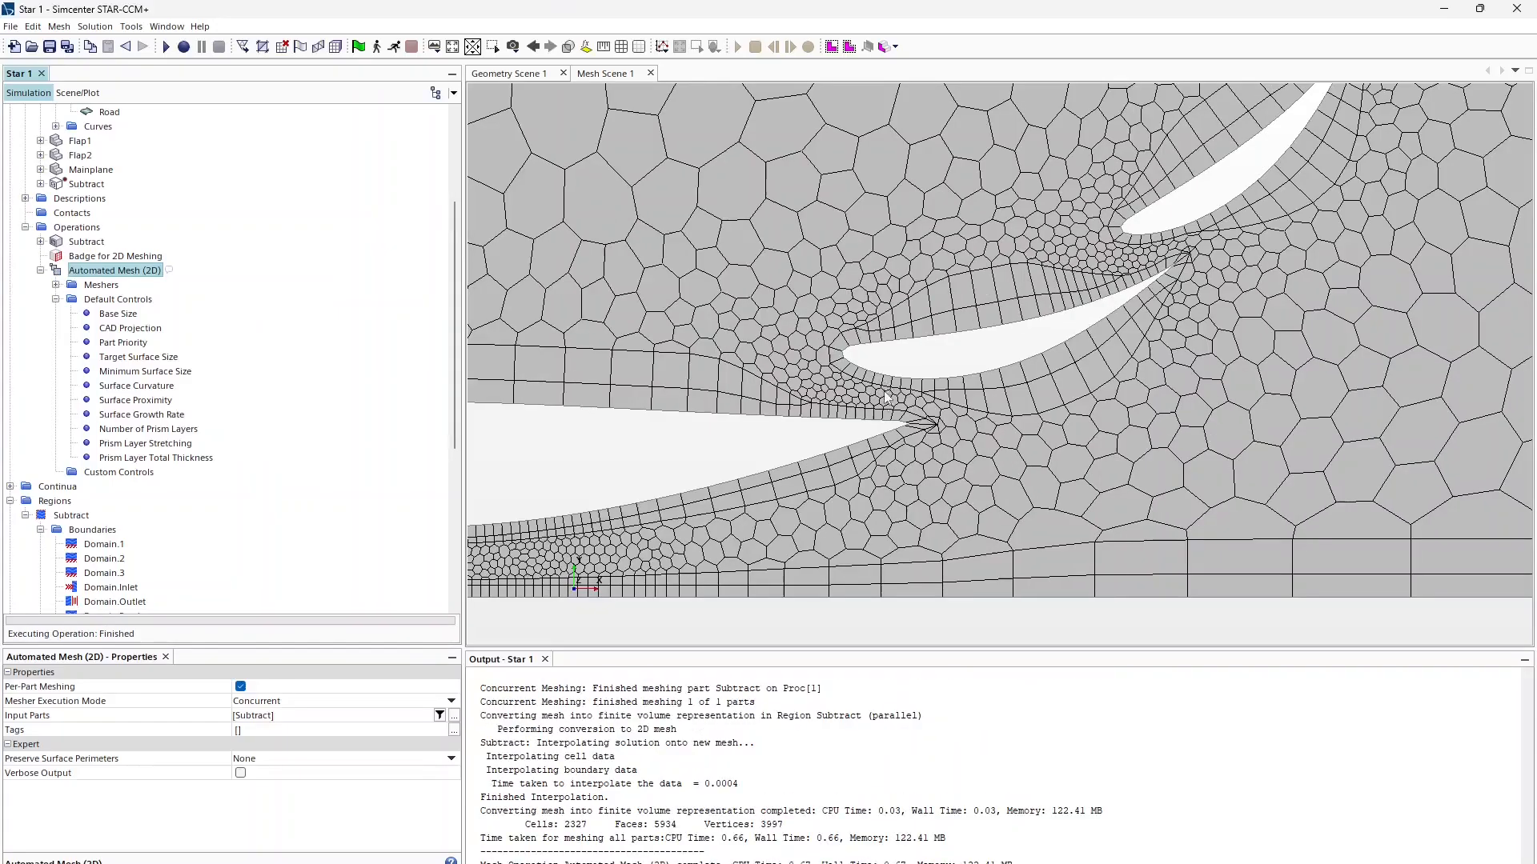
pyautogui.scroll(5, 873, 399)
pyautogui.scroll(-6, 873, 399)
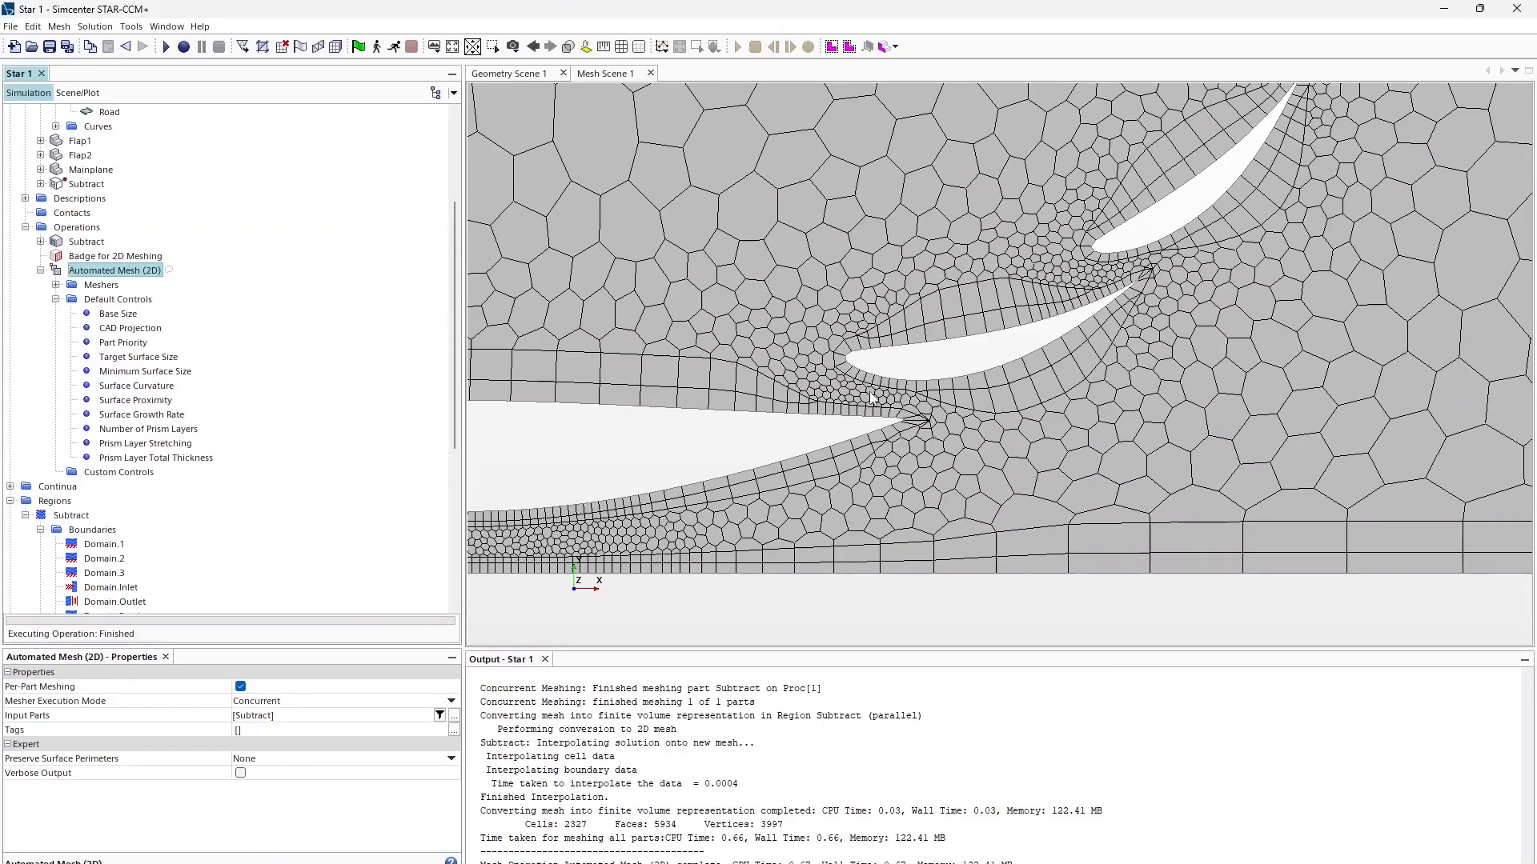
pyautogui.scroll(5, 721, 572)
pyautogui.scroll(-7, 740, 572)
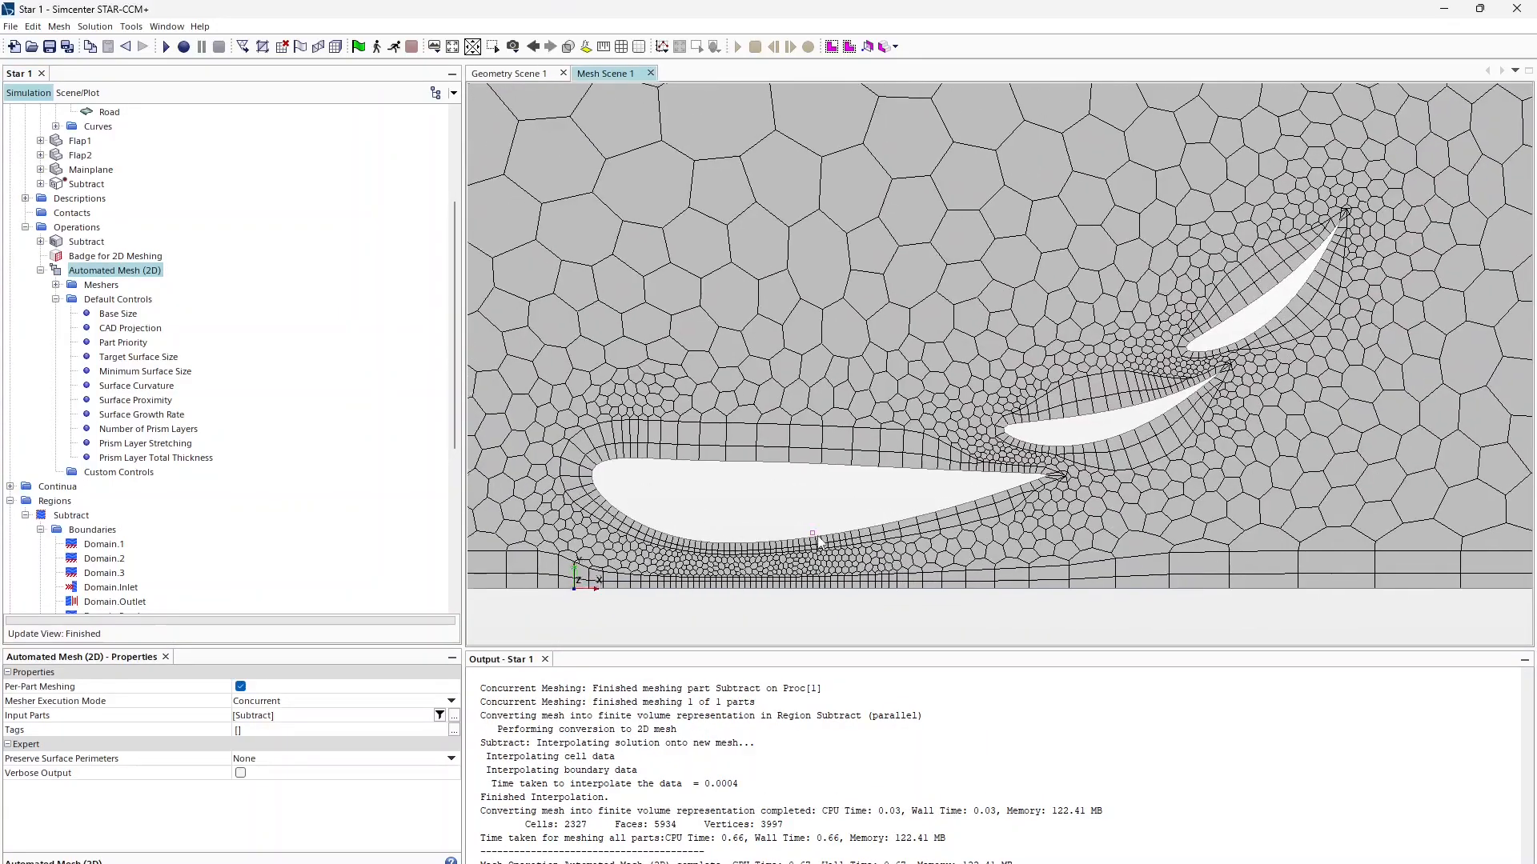
pyautogui.moveTo(817, 538); pyautogui.dragTo(782, 543, button='right')
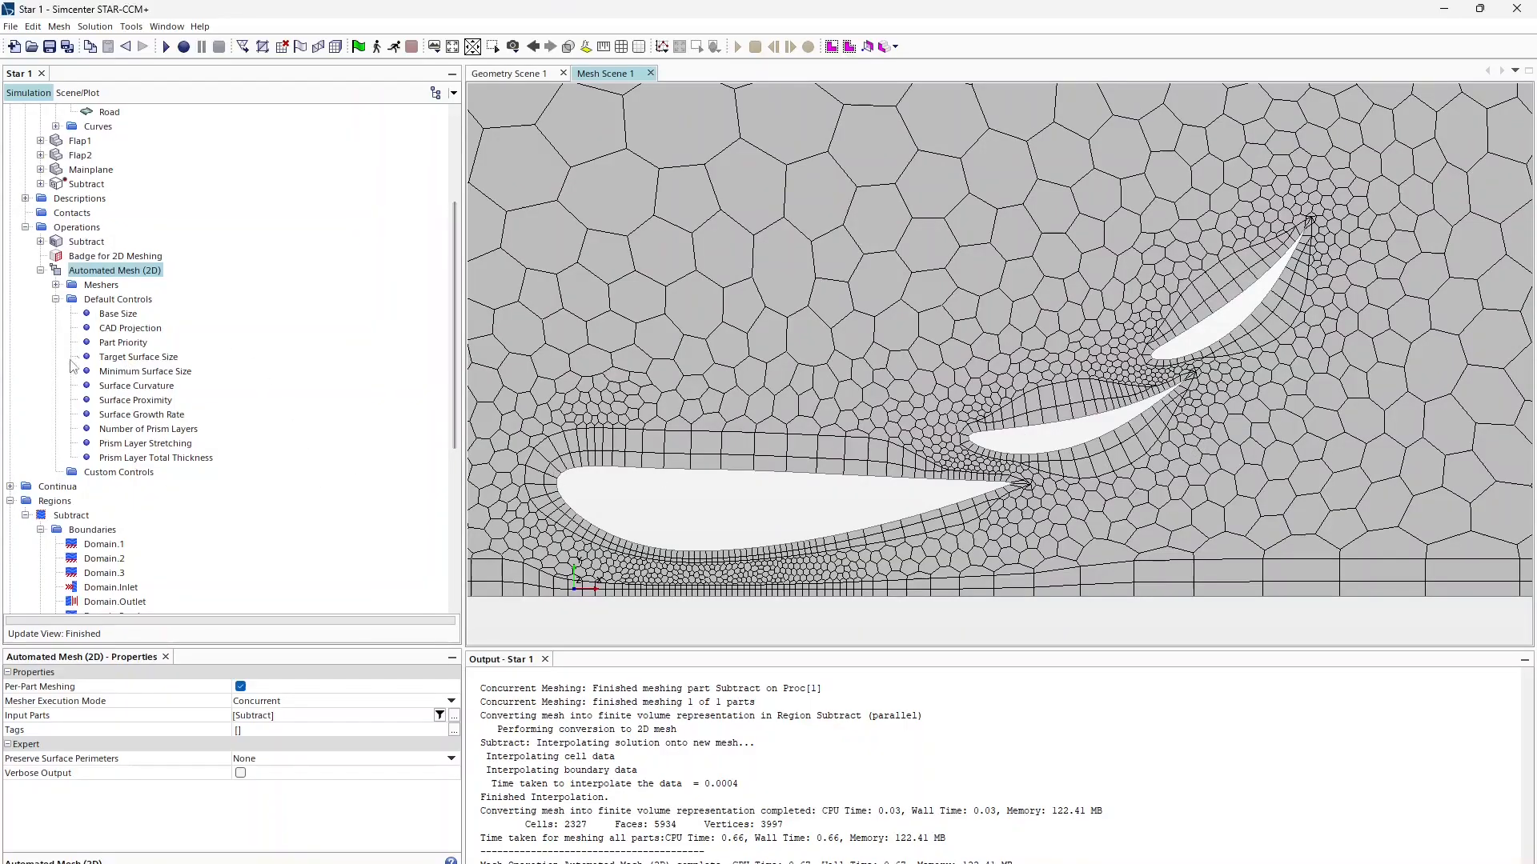
pyautogui.click(137, 373)
pyautogui.click(132, 400)
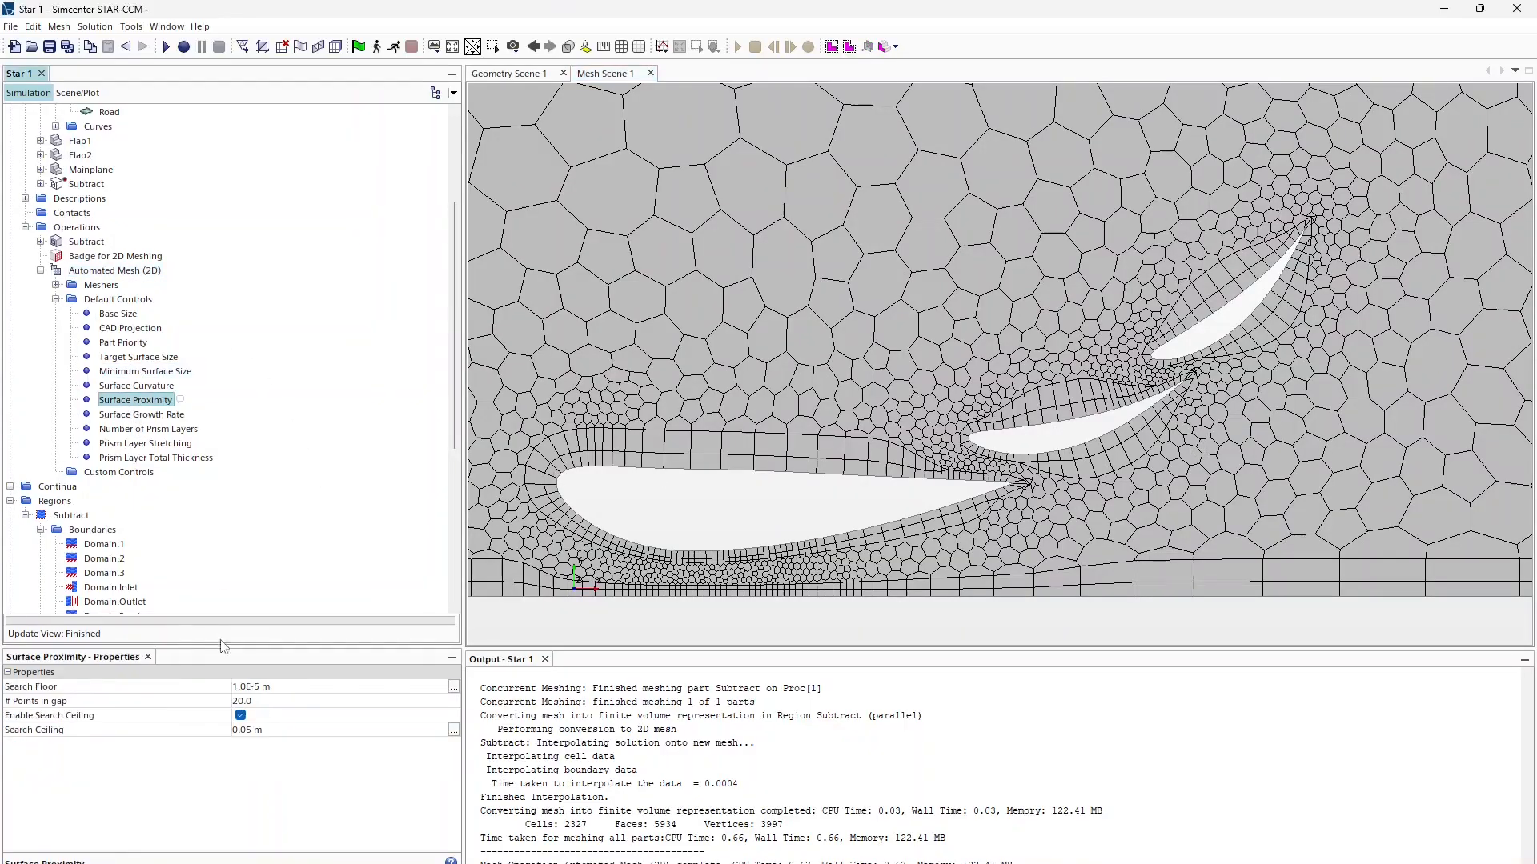
pyautogui.click(257, 702)
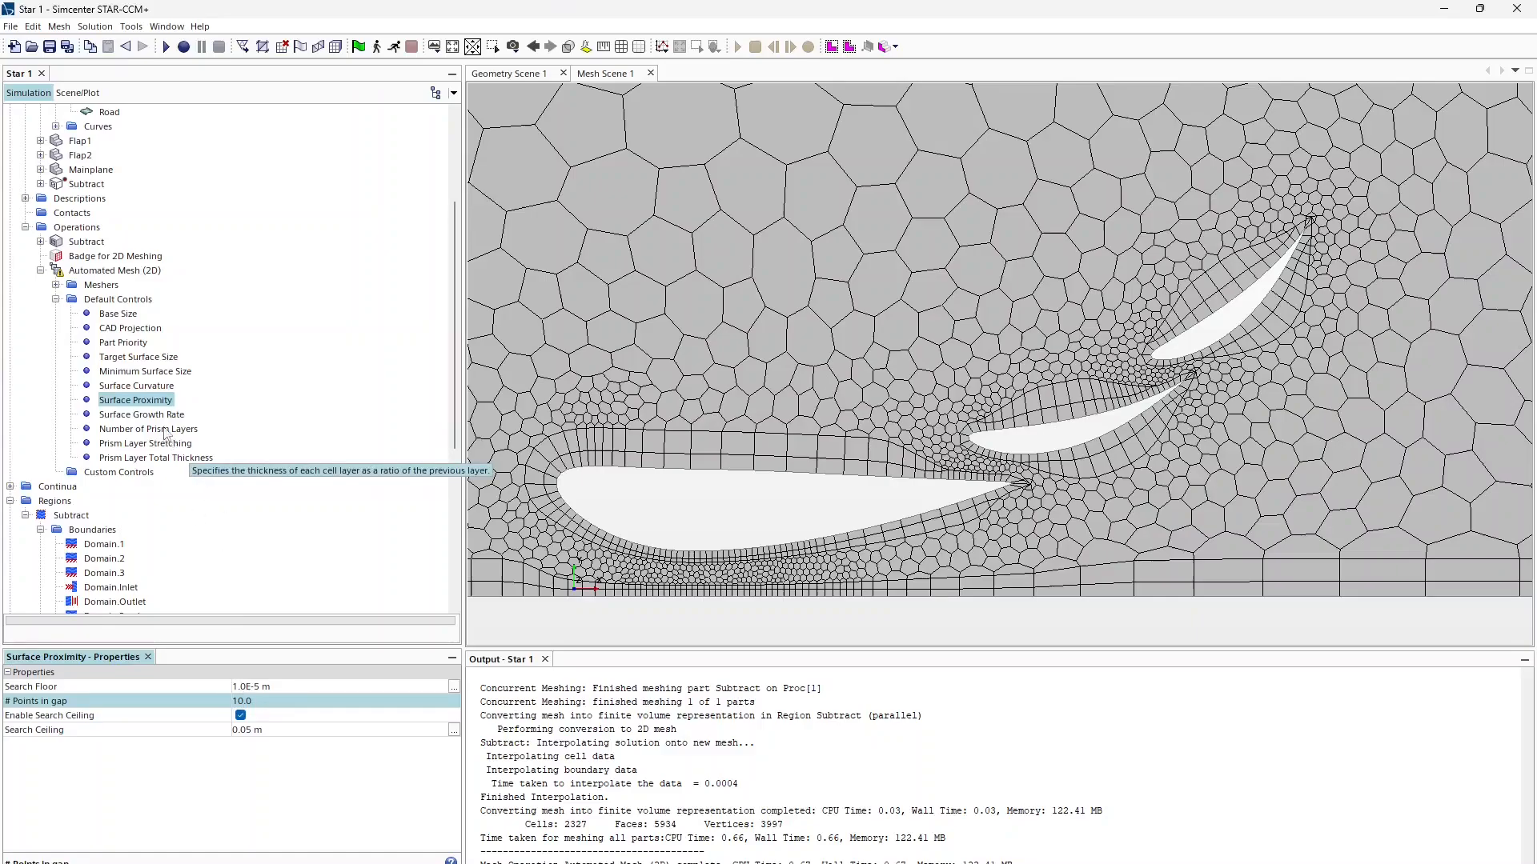
# Step: Make the surface growth rate User Specified with a value of 1.2
pyautogui.click(142, 414)
pyautogui.click(280, 687)
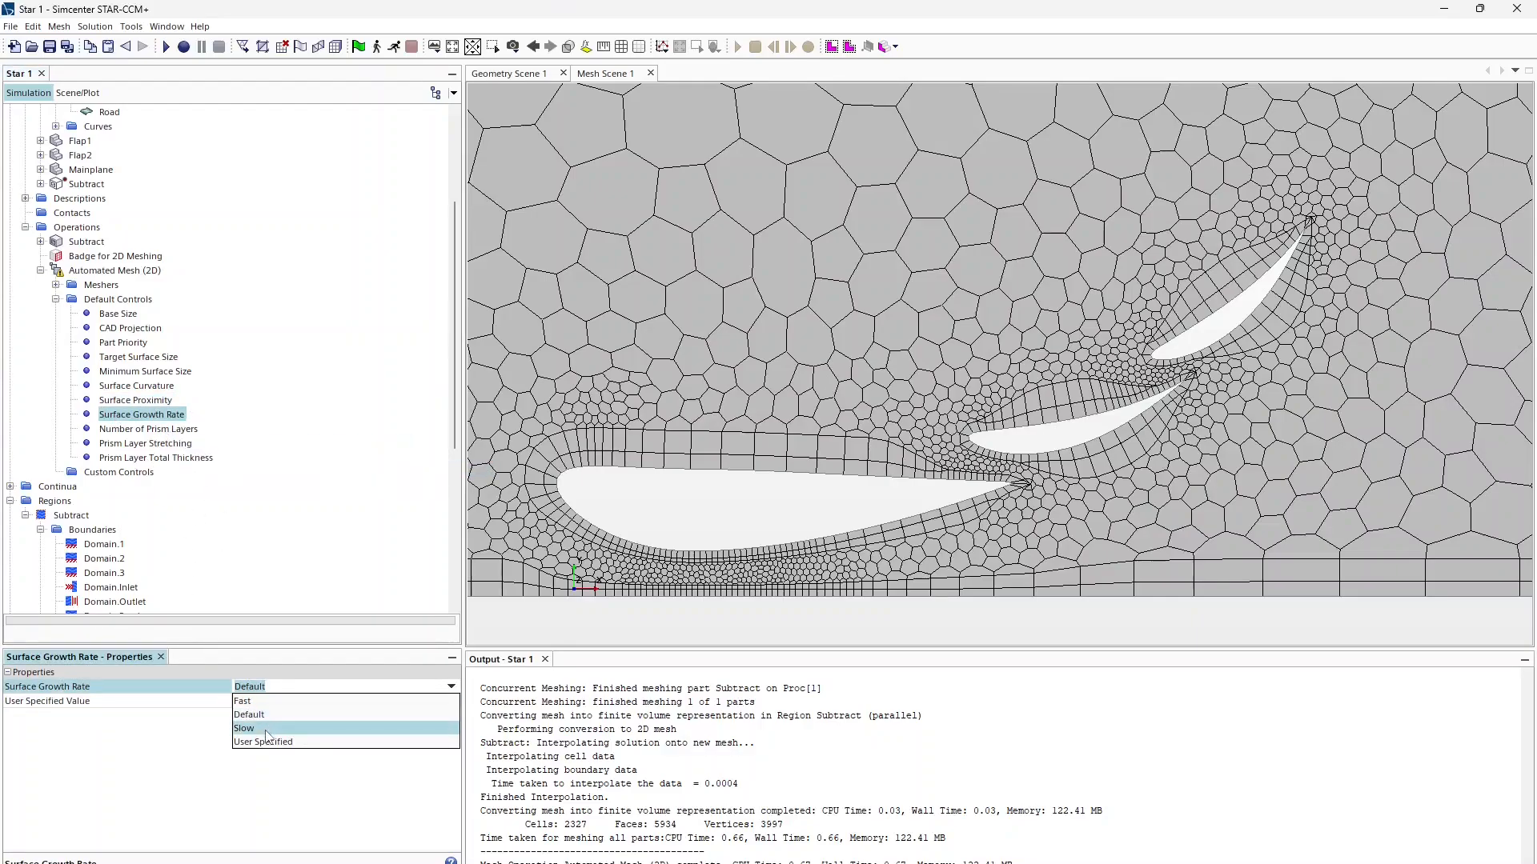
pyautogui.click(272, 741)
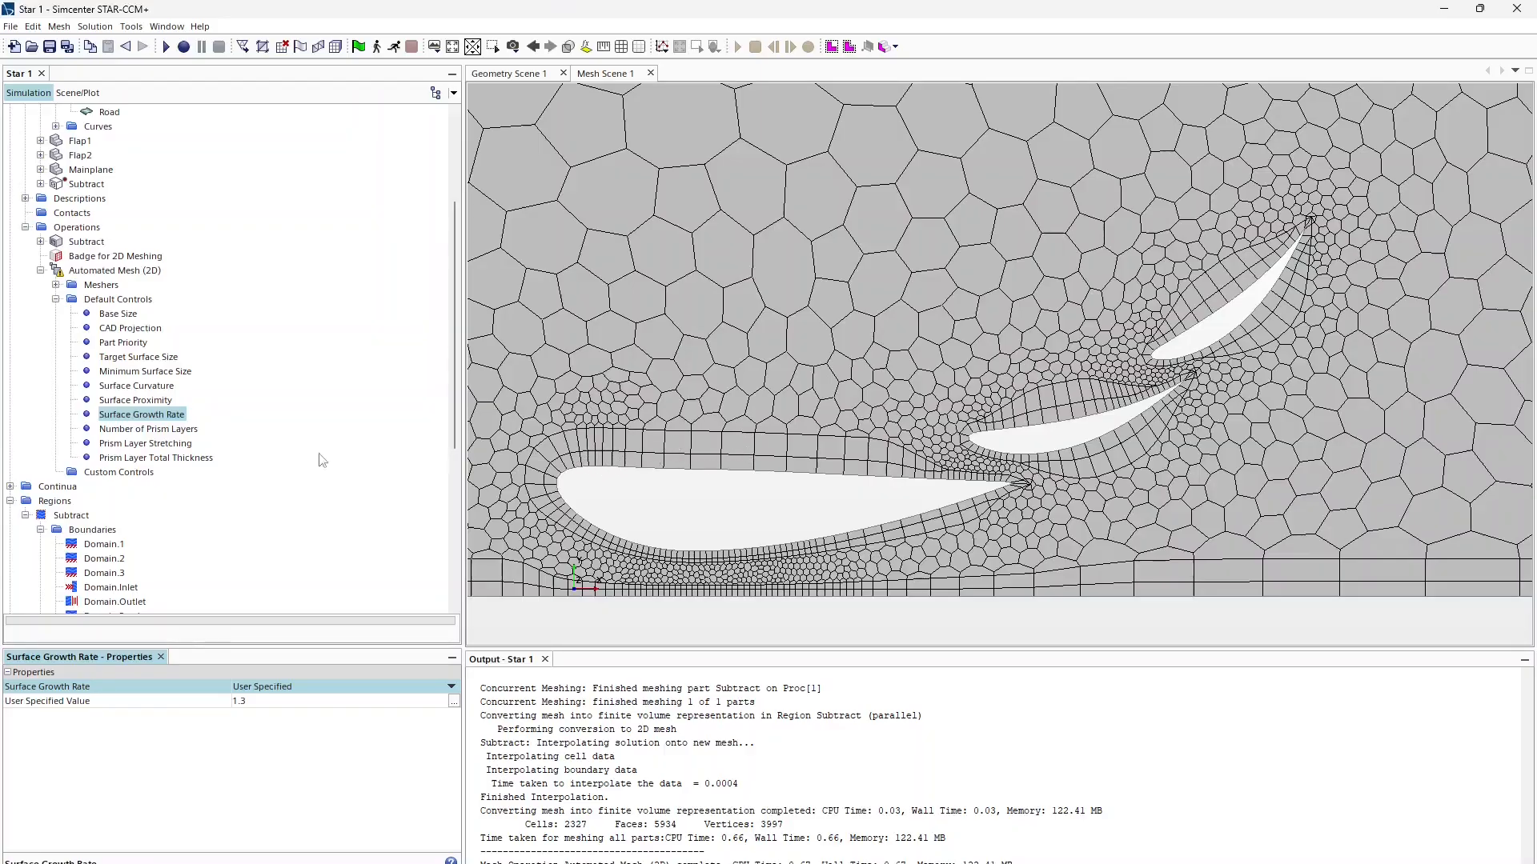
pyautogui.click(267, 701)
pyautogui.write('1.2')
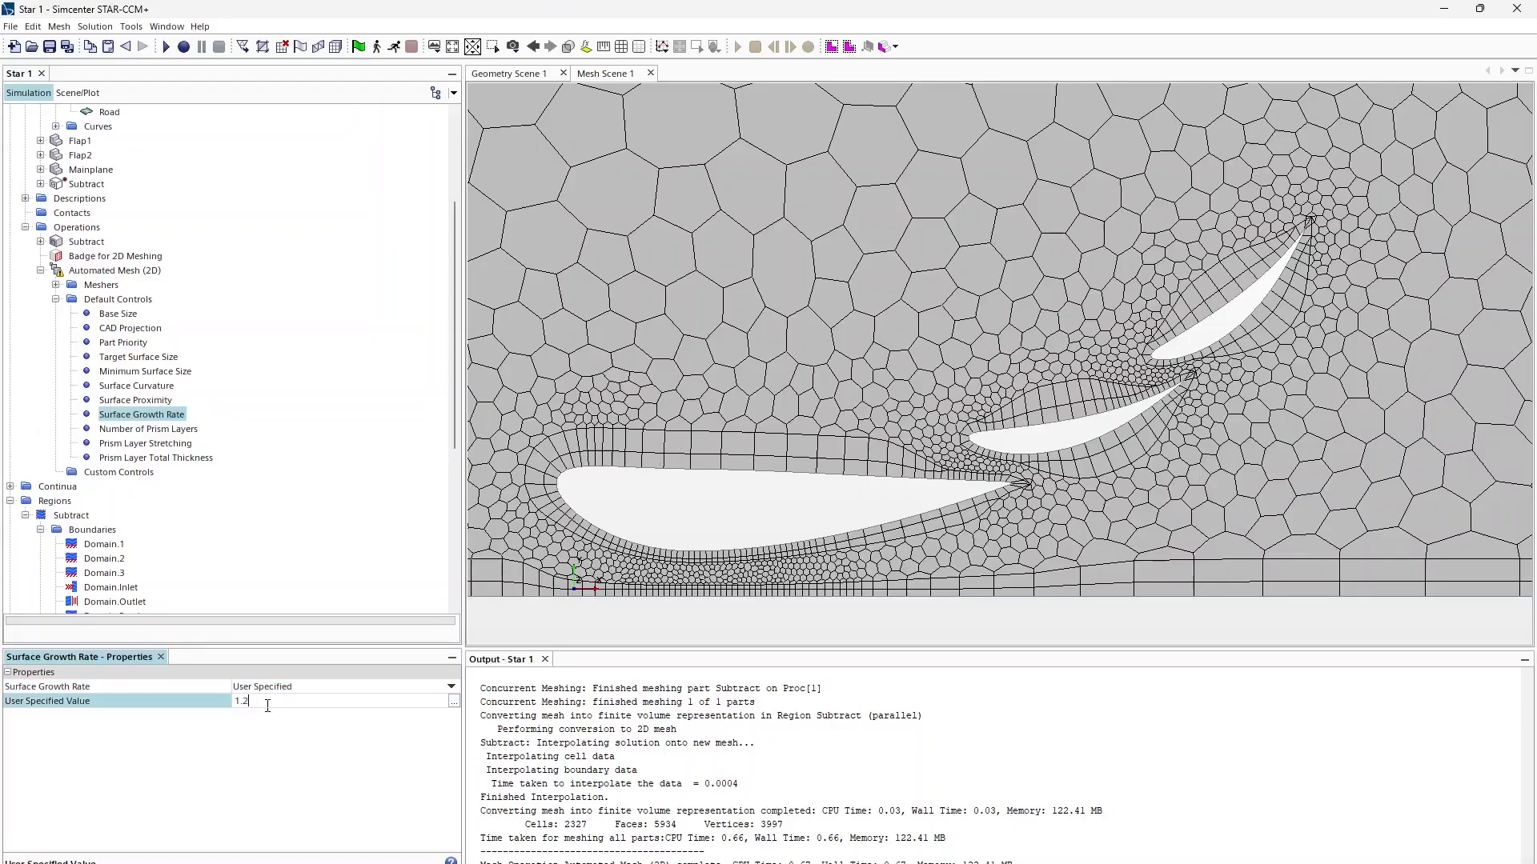
pyautogui.press('Return')
# Step: Review the prism layer defaults: 2 layers, stretching 1.5, total thickness 33.33% of base
pyautogui.click(168, 429)
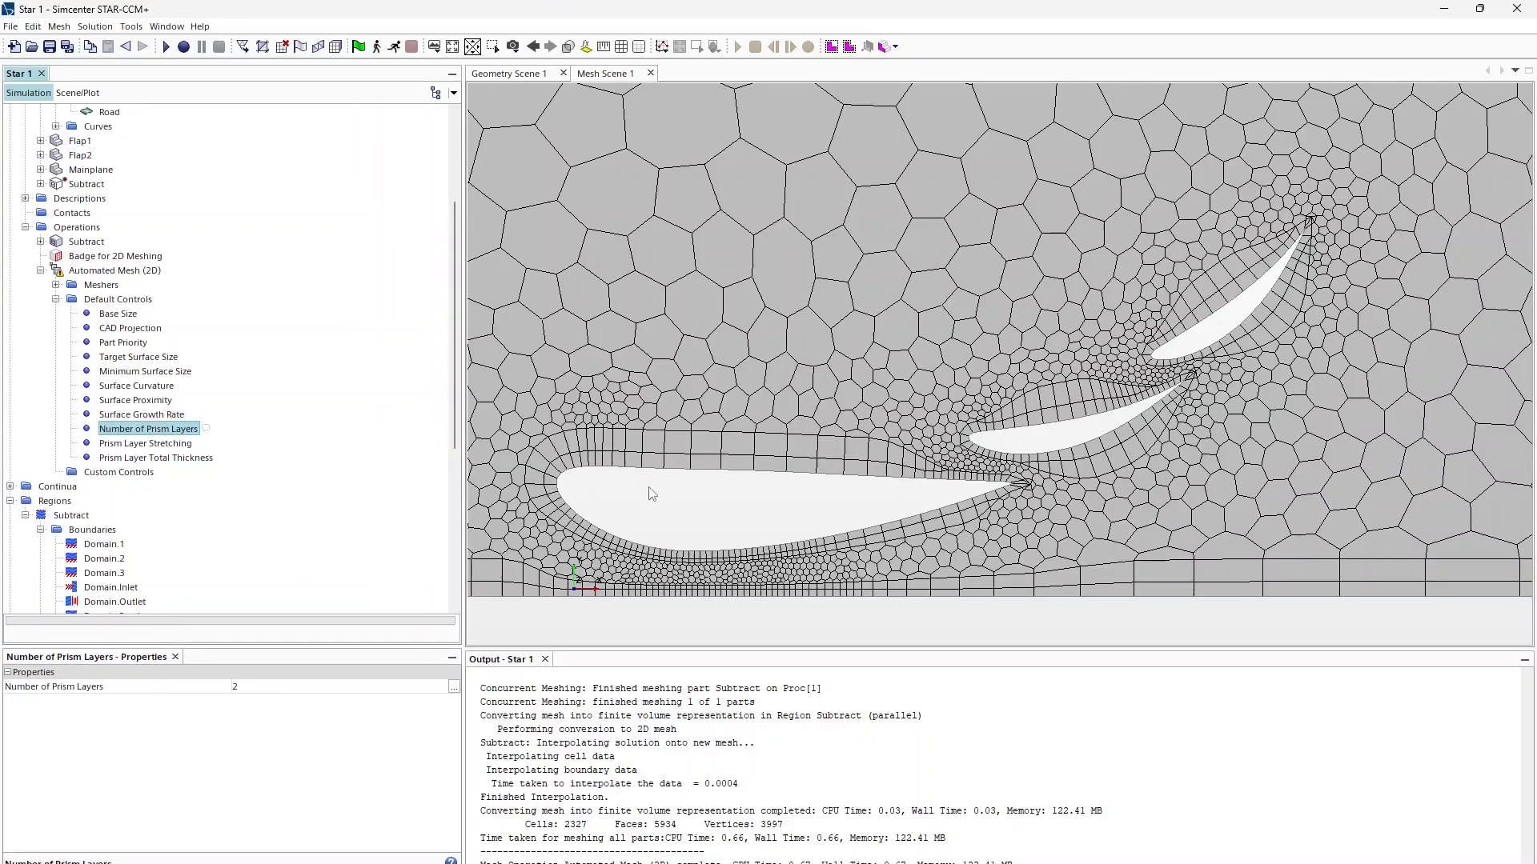
pyautogui.scroll(3, 649, 460)
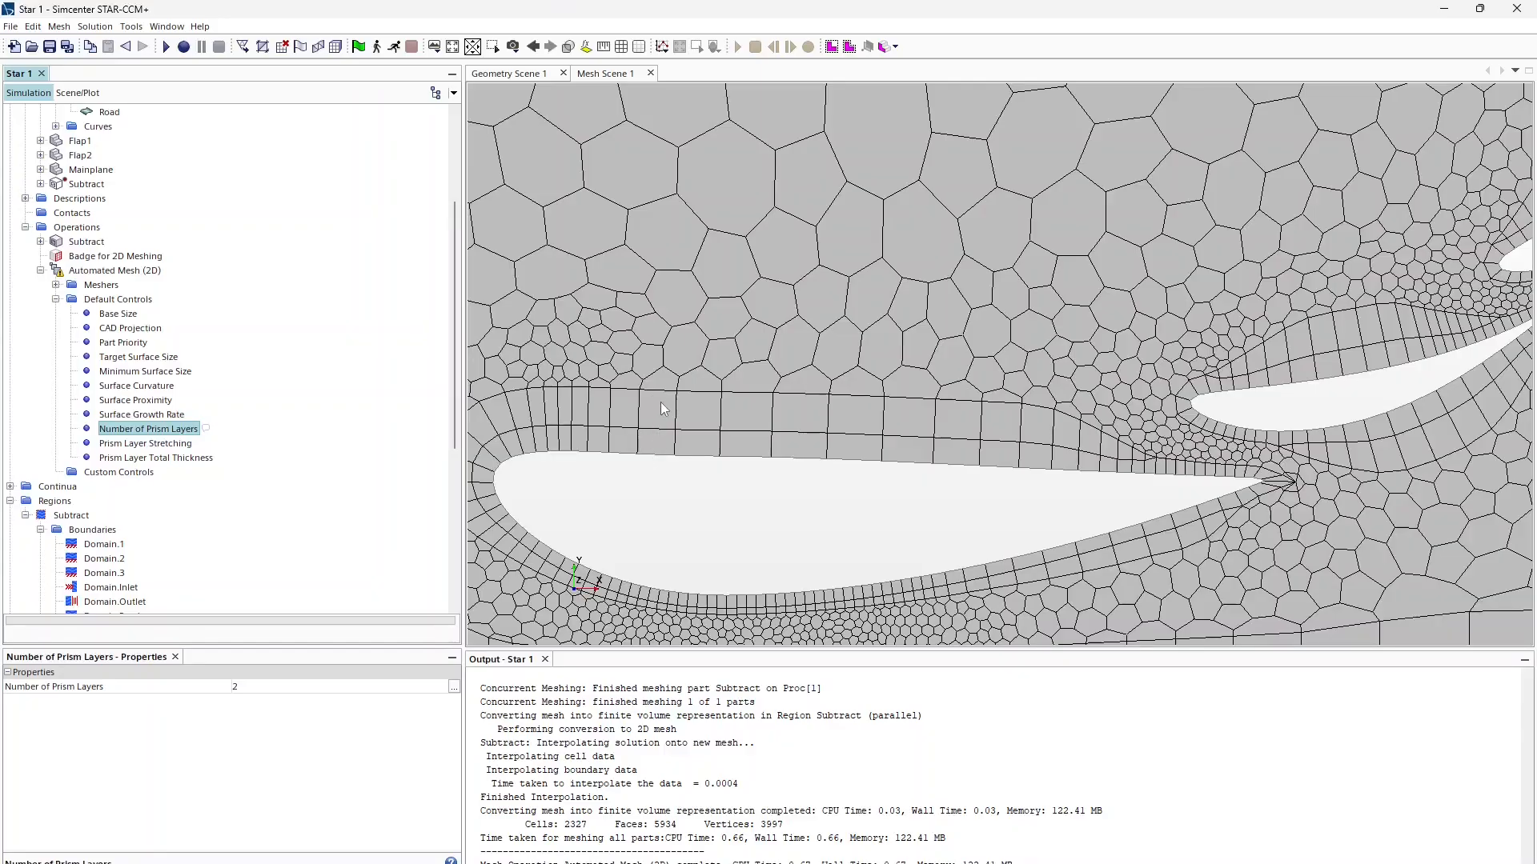
pyautogui.click(160, 445)
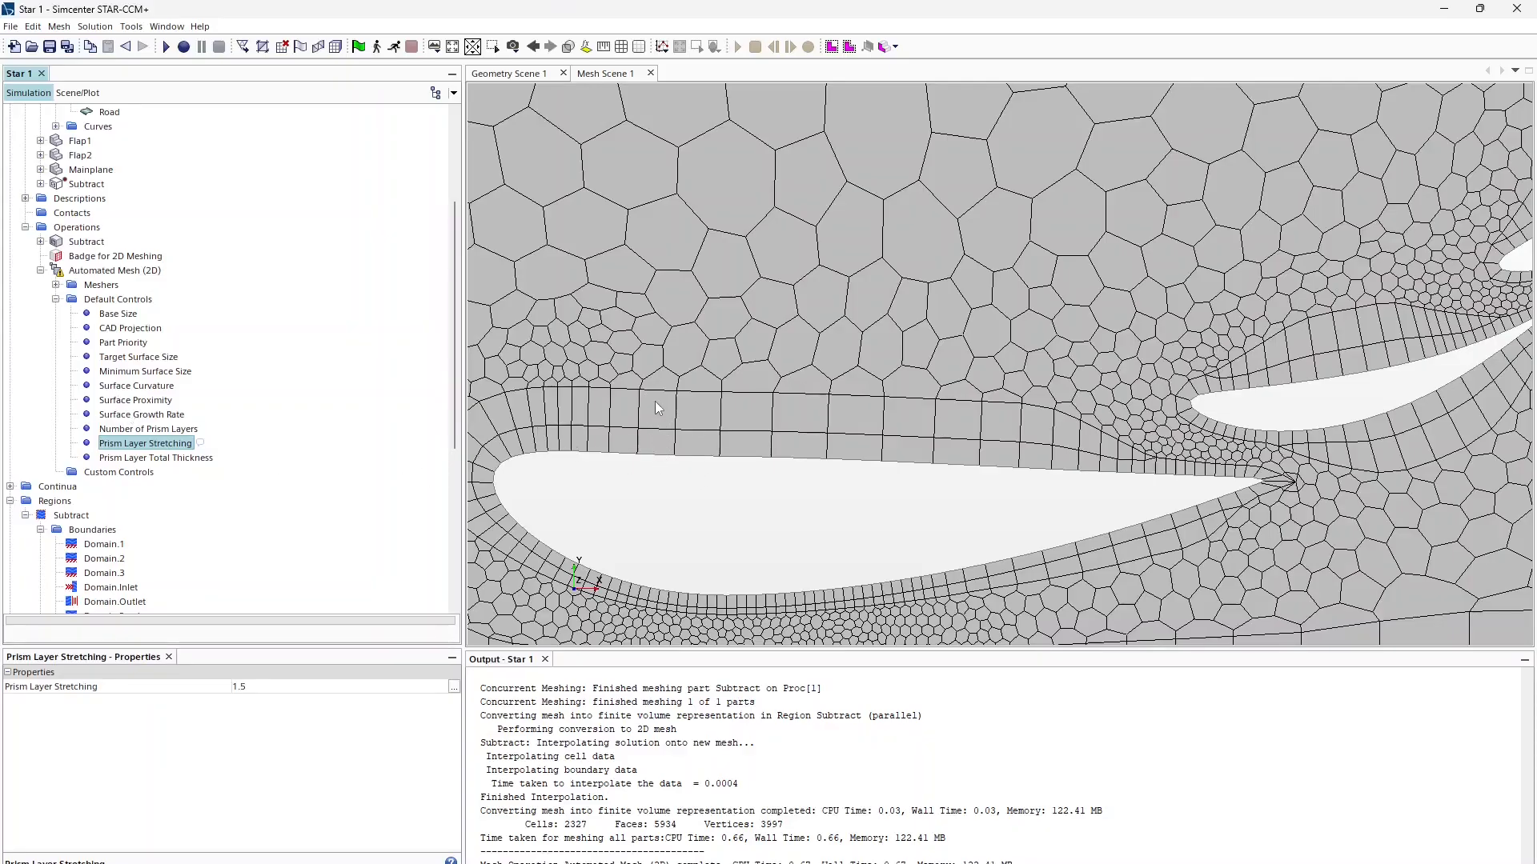
pyautogui.click(145, 457)
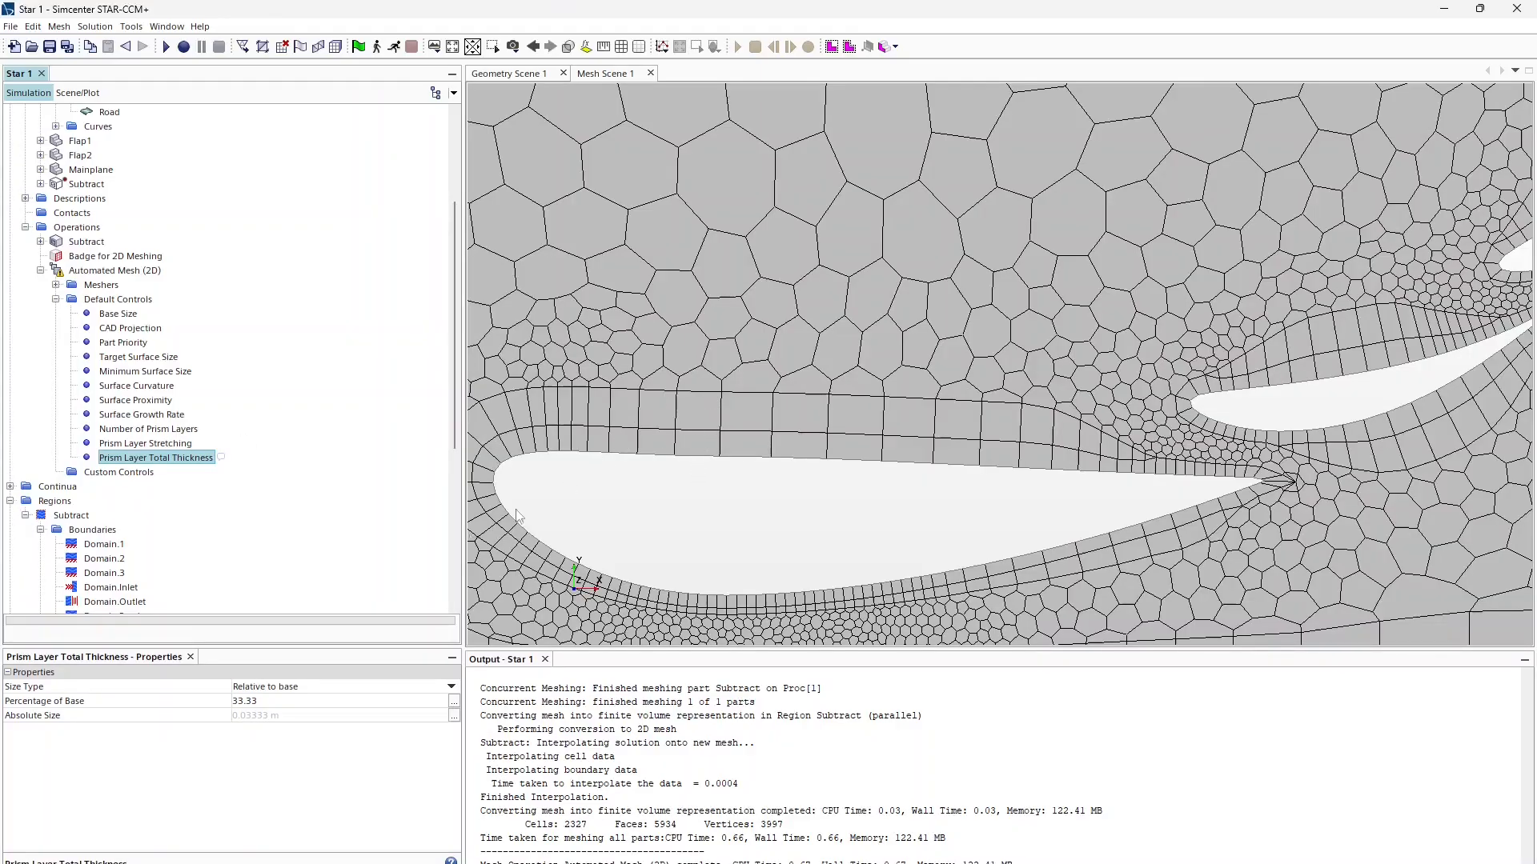
pyautogui.click(149, 430)
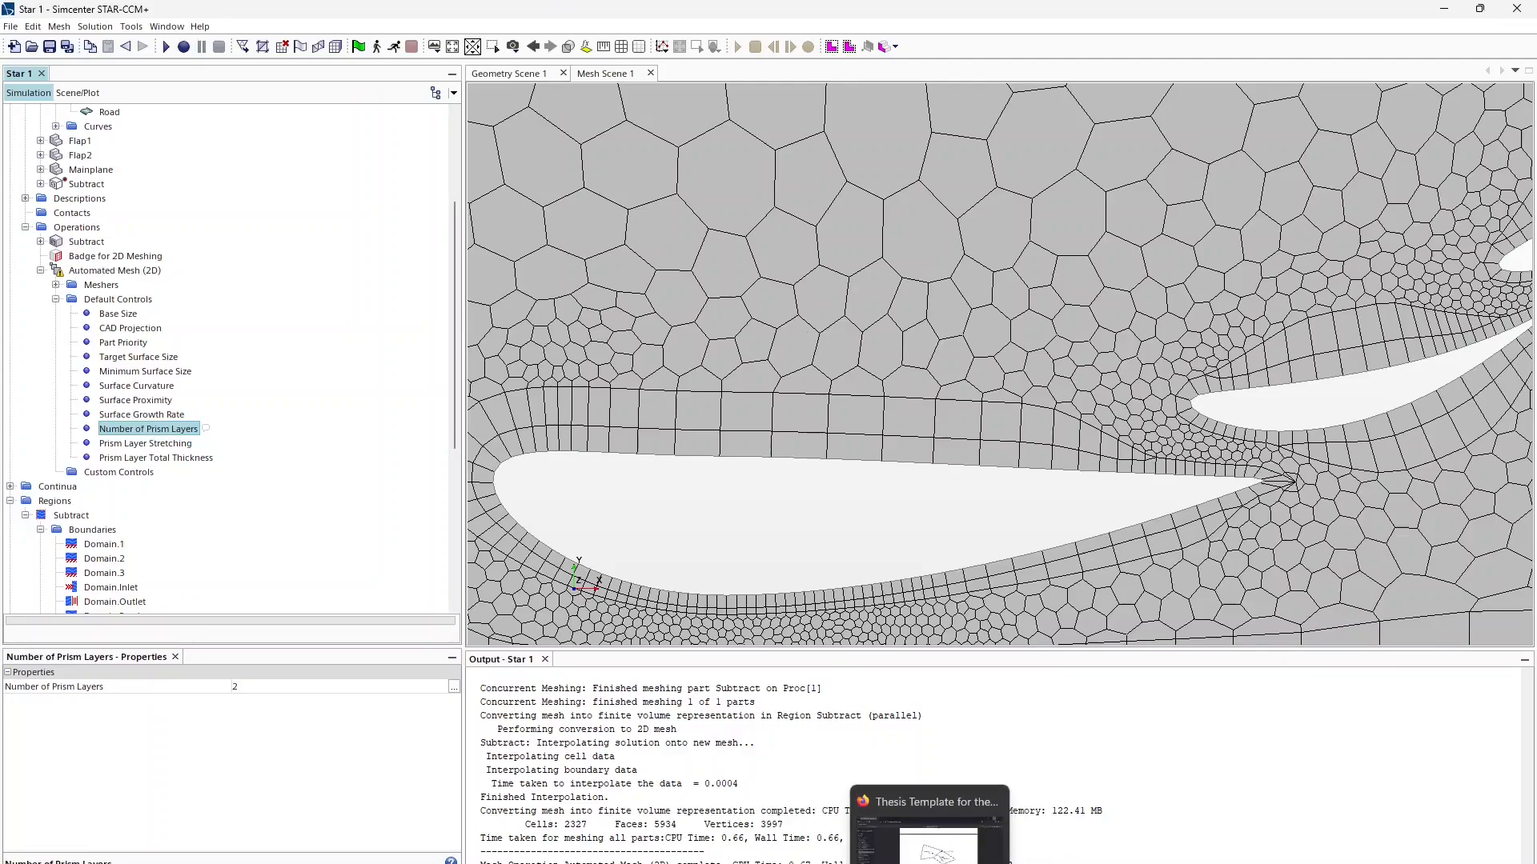
# Step: Load fluidmechanics101.com in a new Firefox tab
pyautogui.click(930, 841)
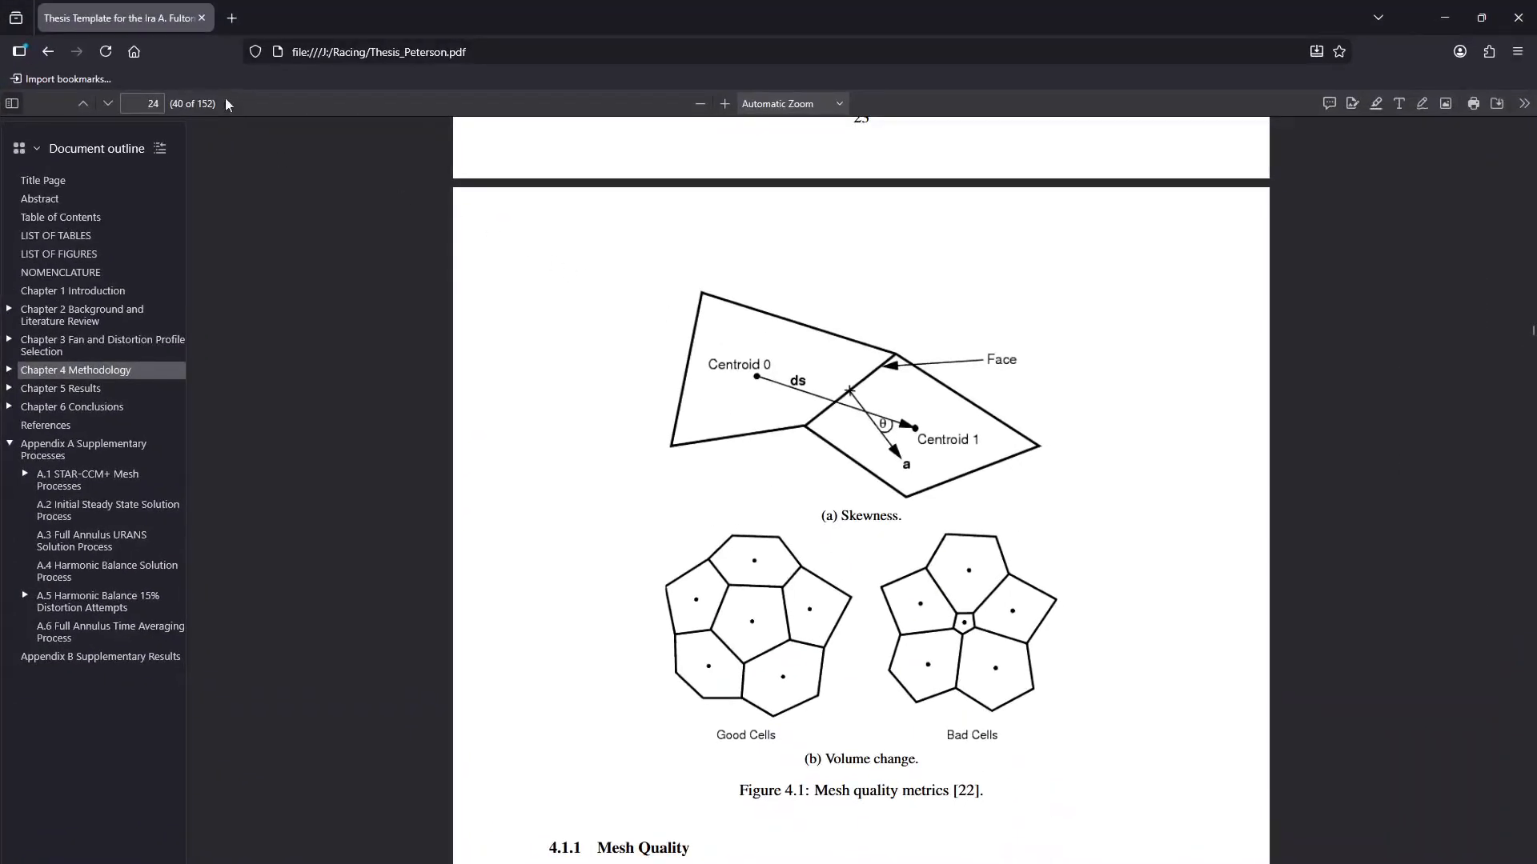
pyautogui.click(242, 10)
pyautogui.click(230, 52)
pyautogui.write('fluid')
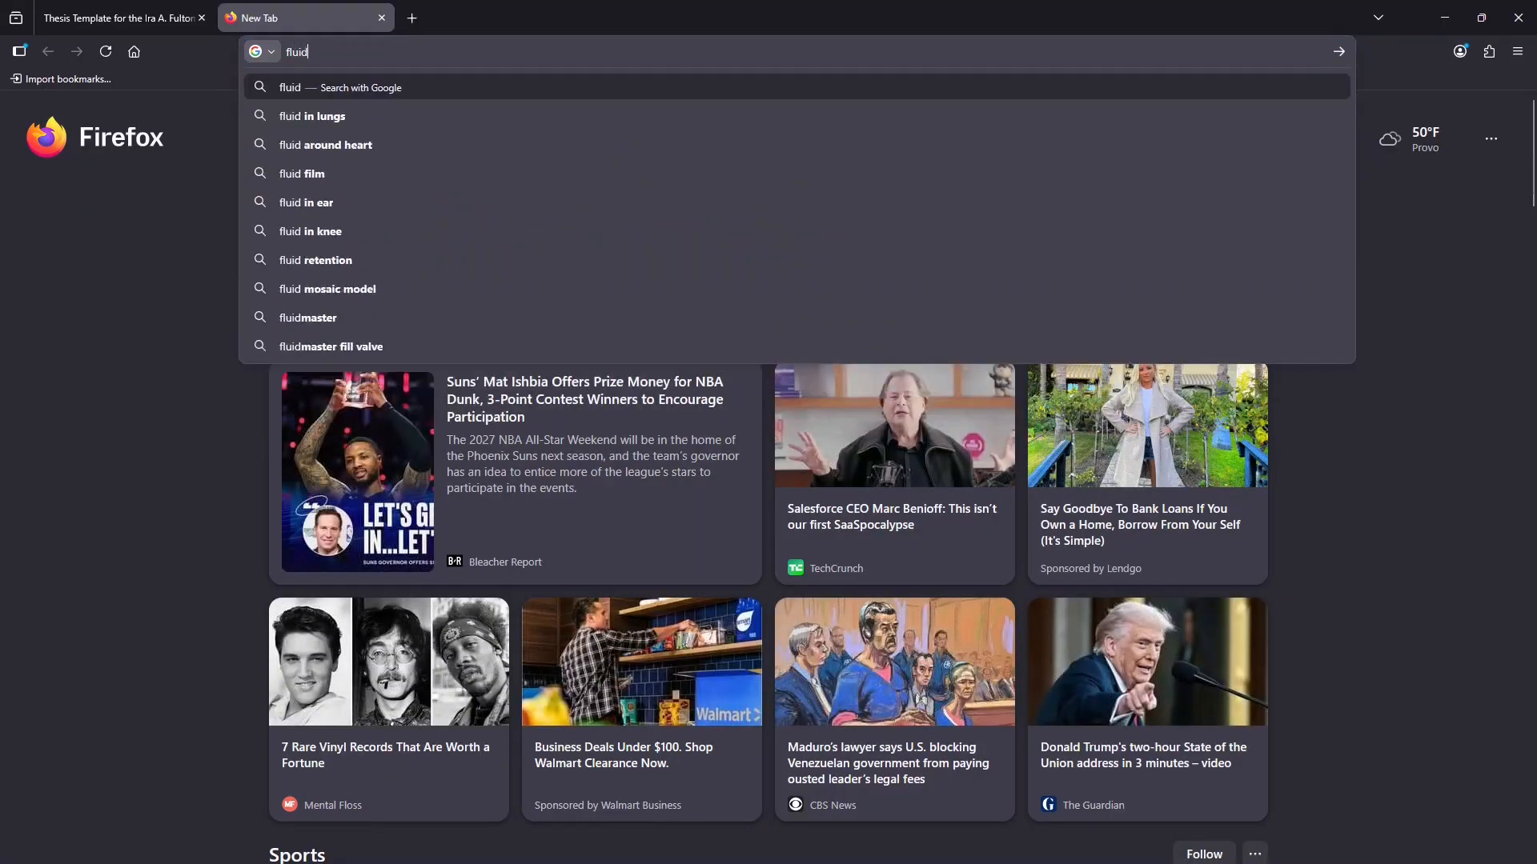
pyautogui.write('mechanics101.')
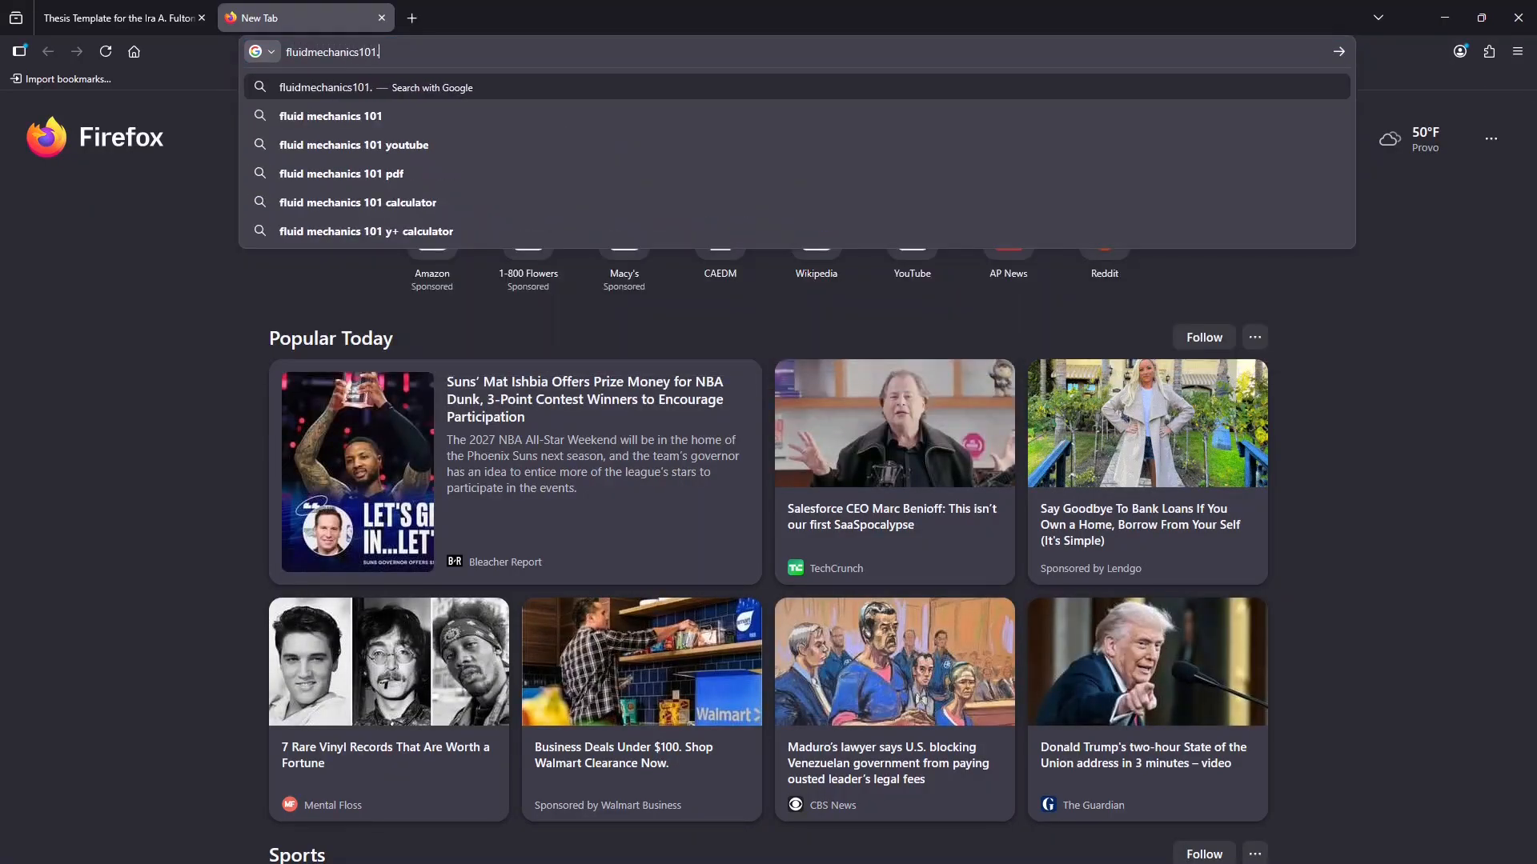
pyautogui.write('com')
pyautogui.press('Return')
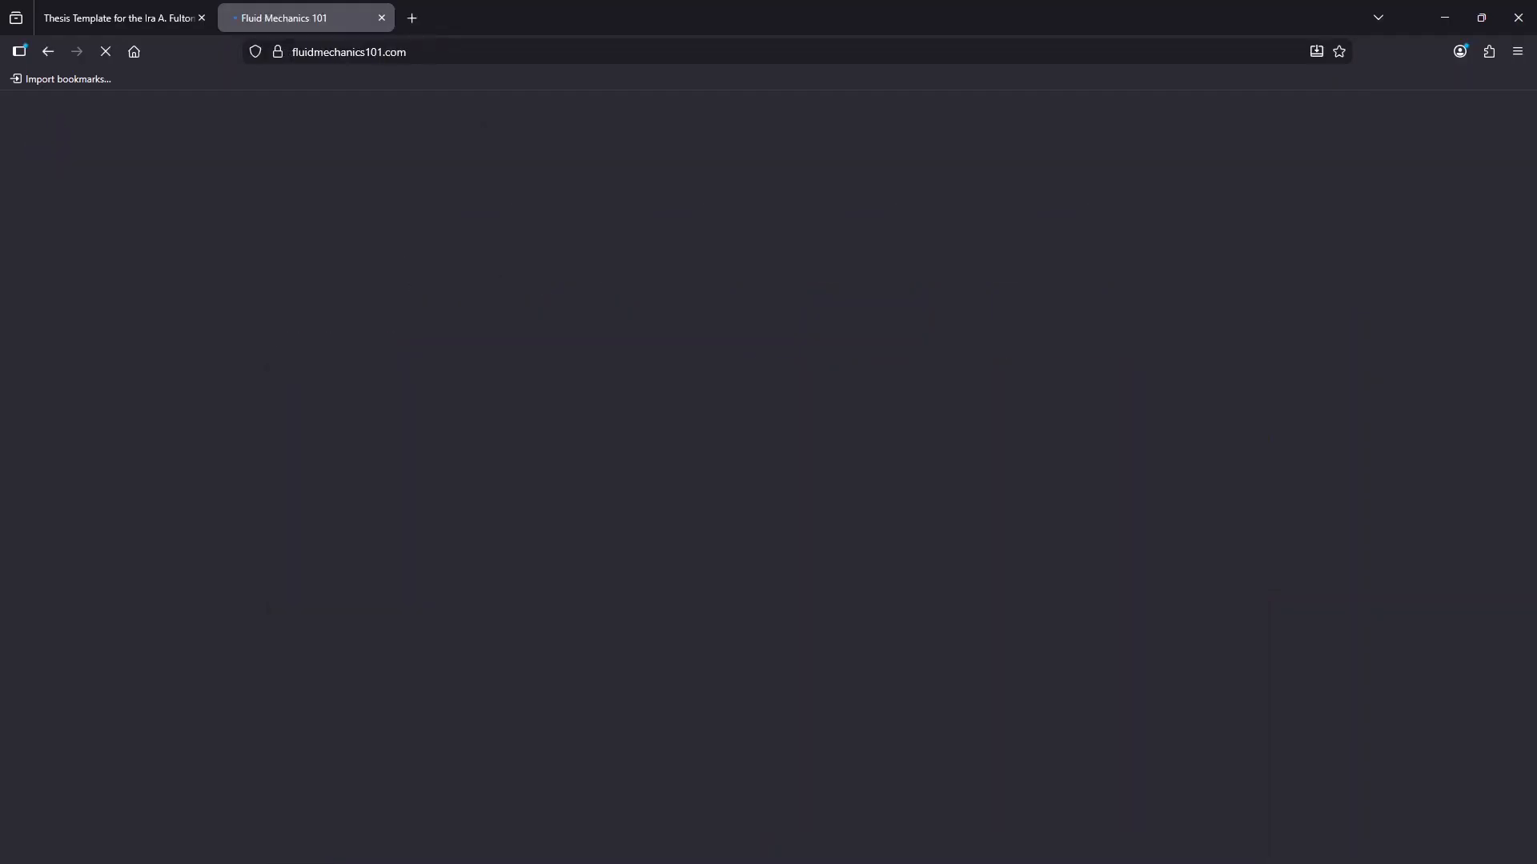
# Step: Browse the site's calculators to the Inflation Layer Calculator, then open a blank tab
pyautogui.click(1461, 119)
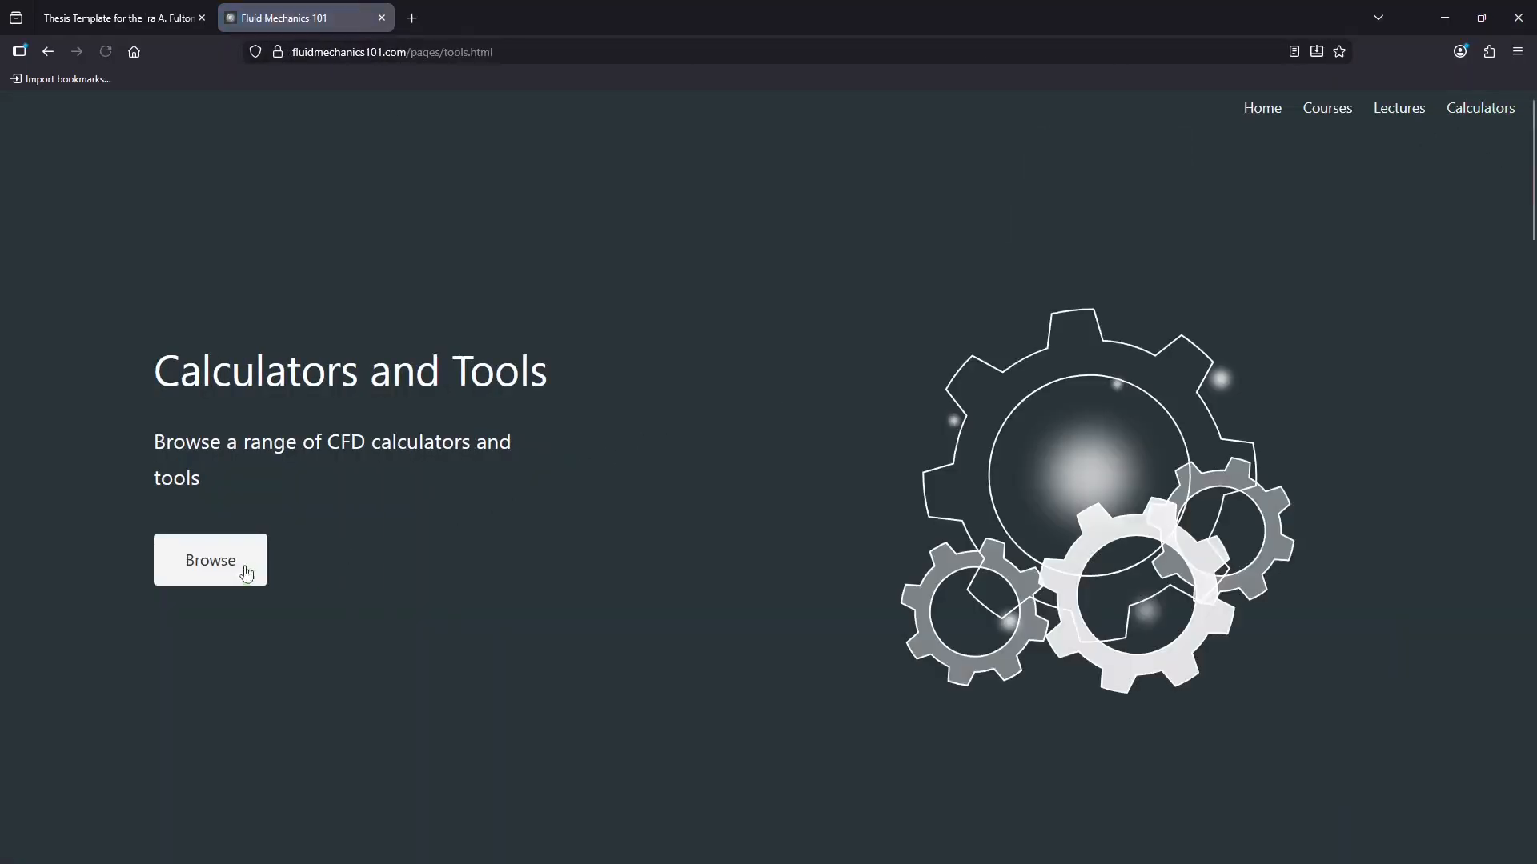
pyautogui.click(247, 573)
pyautogui.scroll(-6, 507, 280)
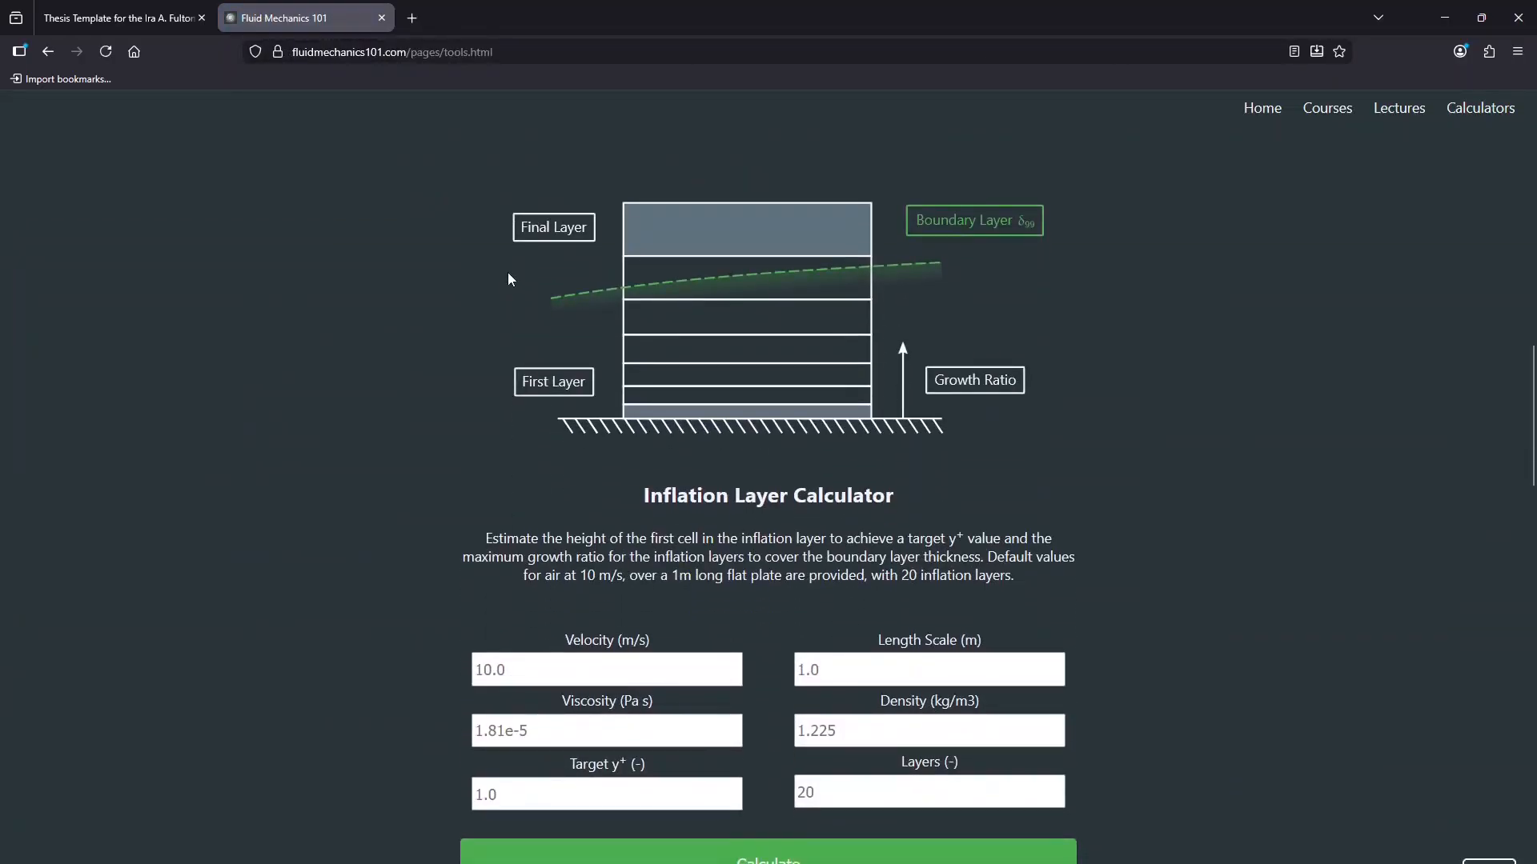
pyautogui.scroll(-4, 872, 600)
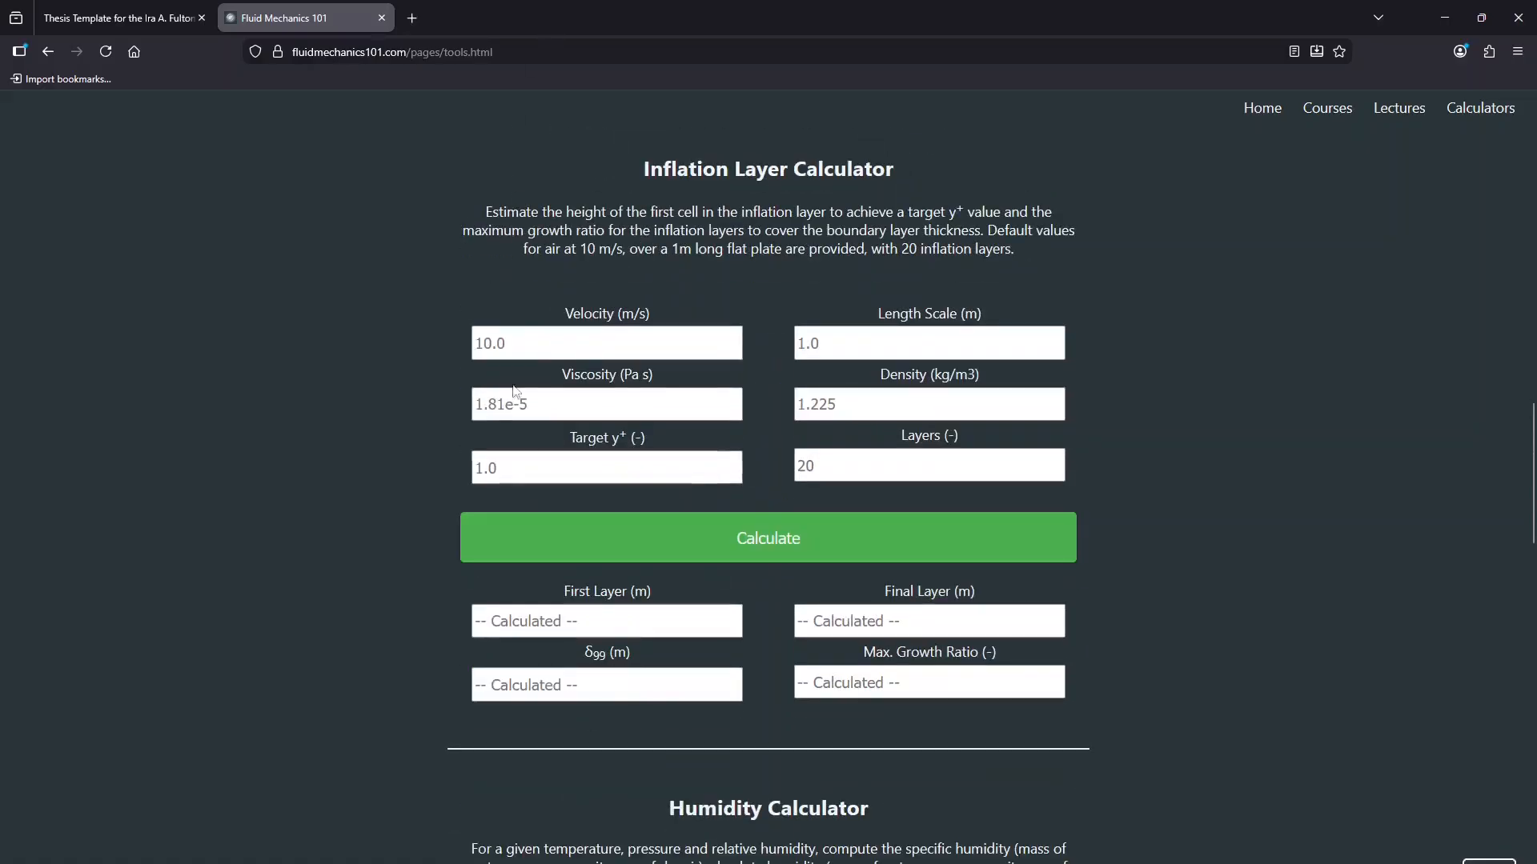
pyautogui.scroll(2, 633, 434)
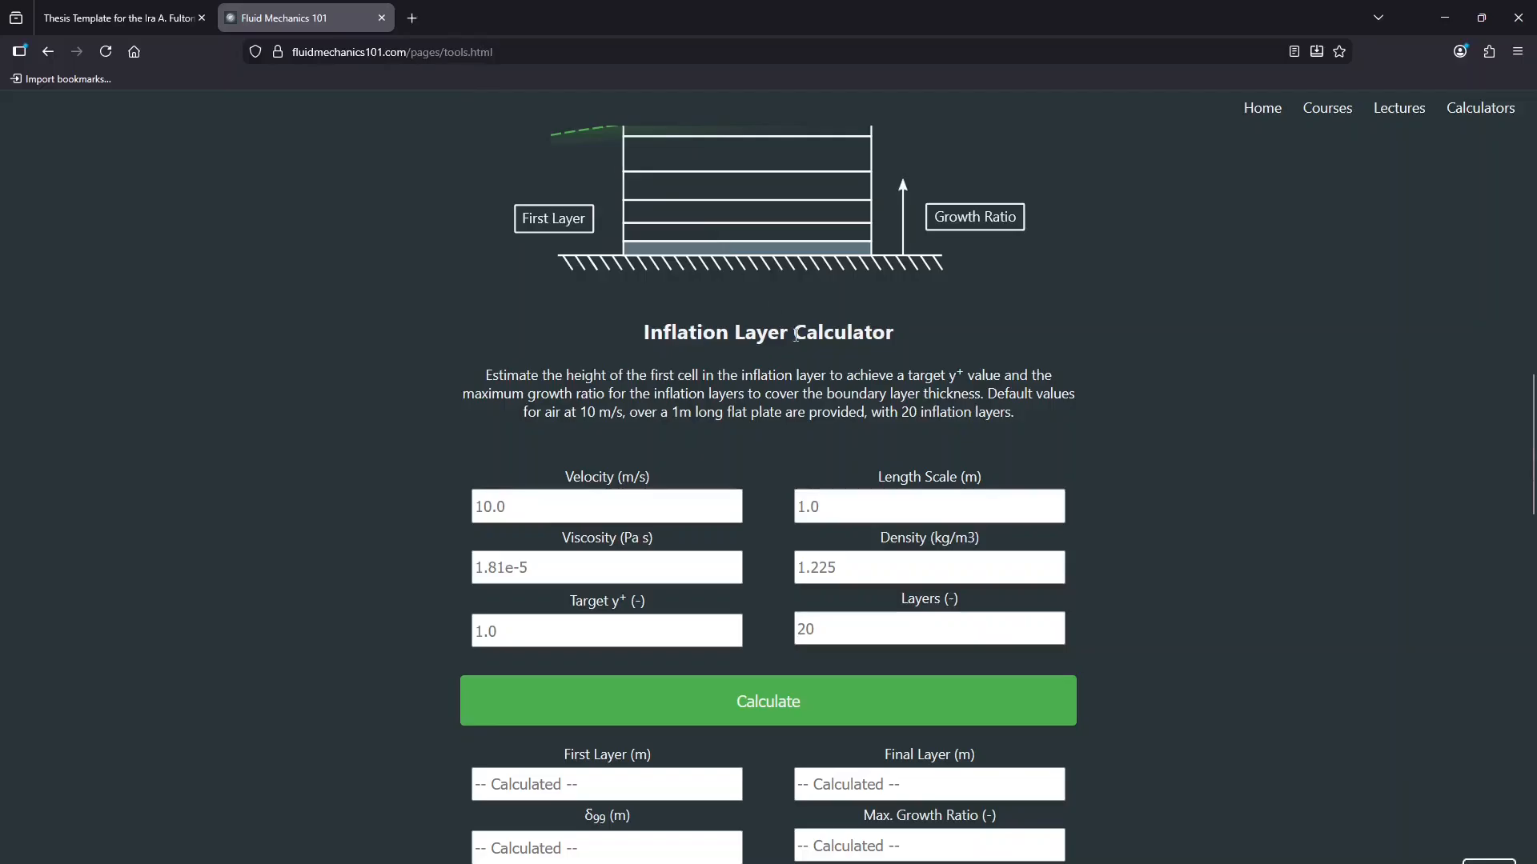
pyautogui.scroll(2, 795, 335)
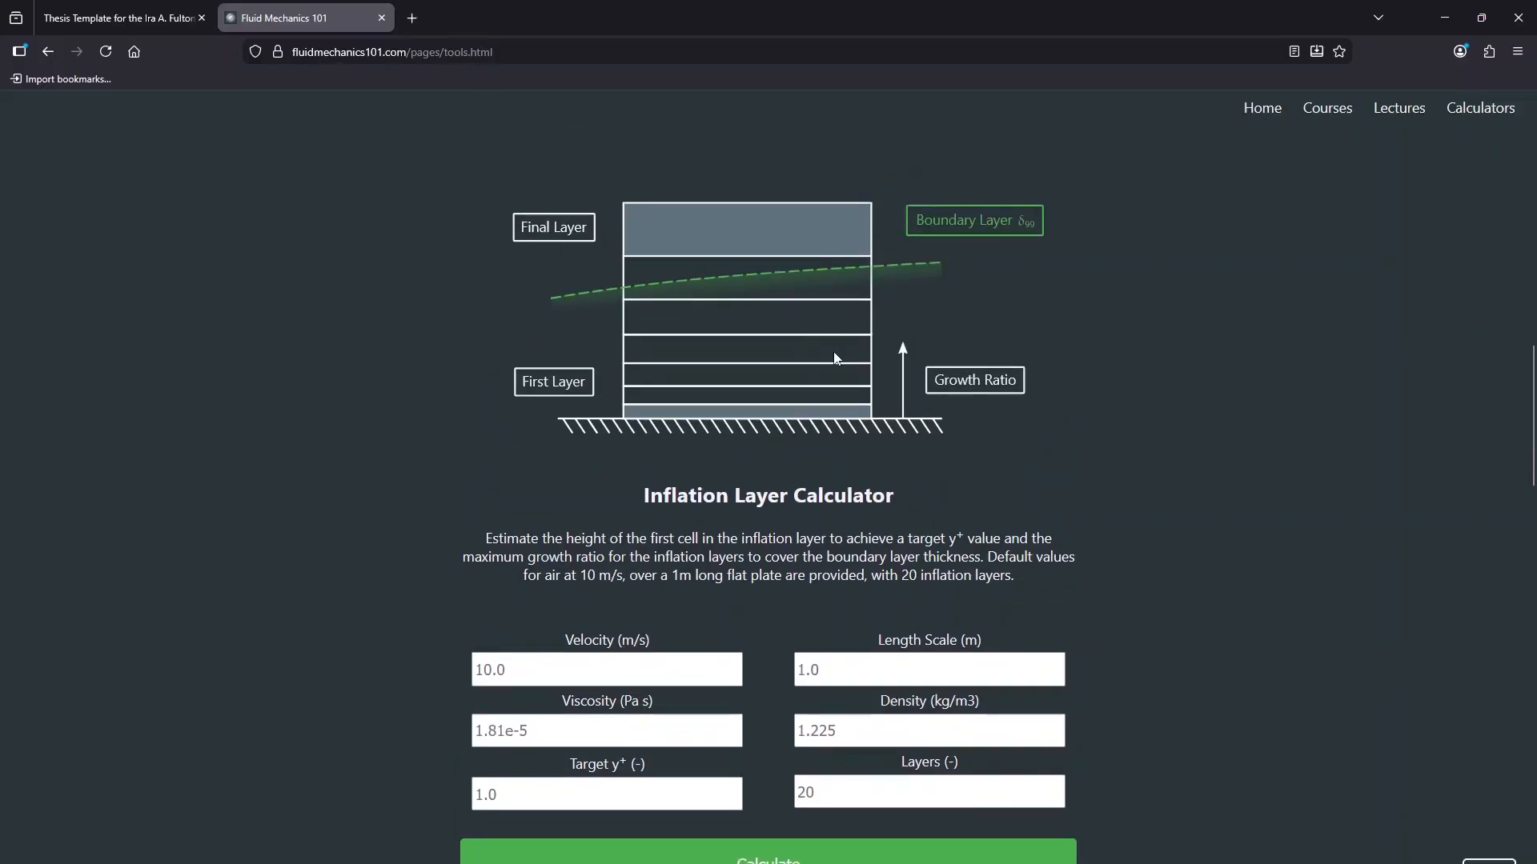
pyautogui.hotkey('ctrl', 't')
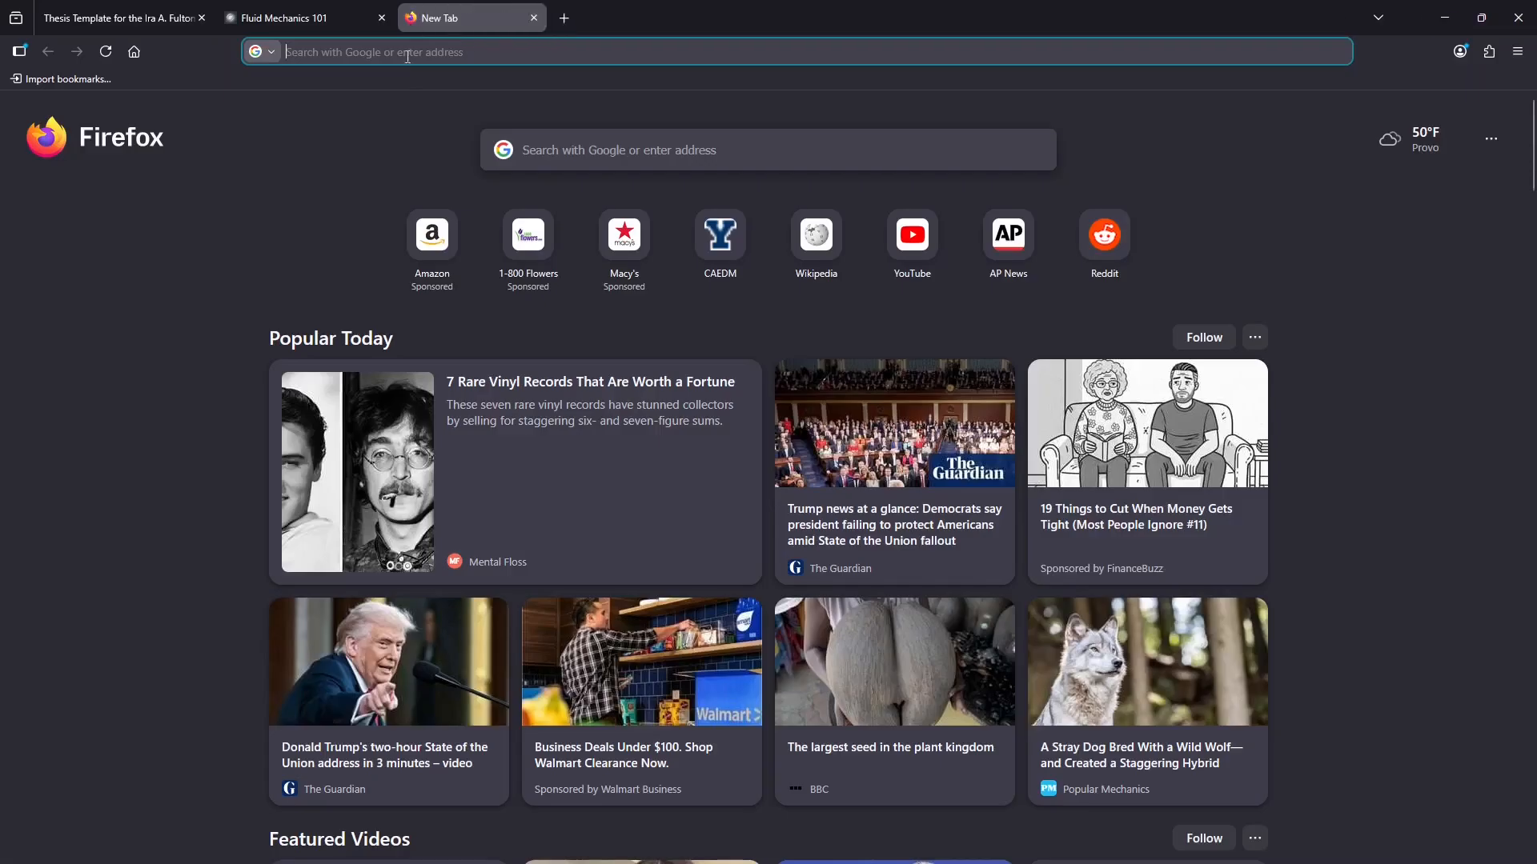
# Step: Search Google for the '60mph to m/s' conversion
pyautogui.write('60mph')
pyautogui.press('Return')
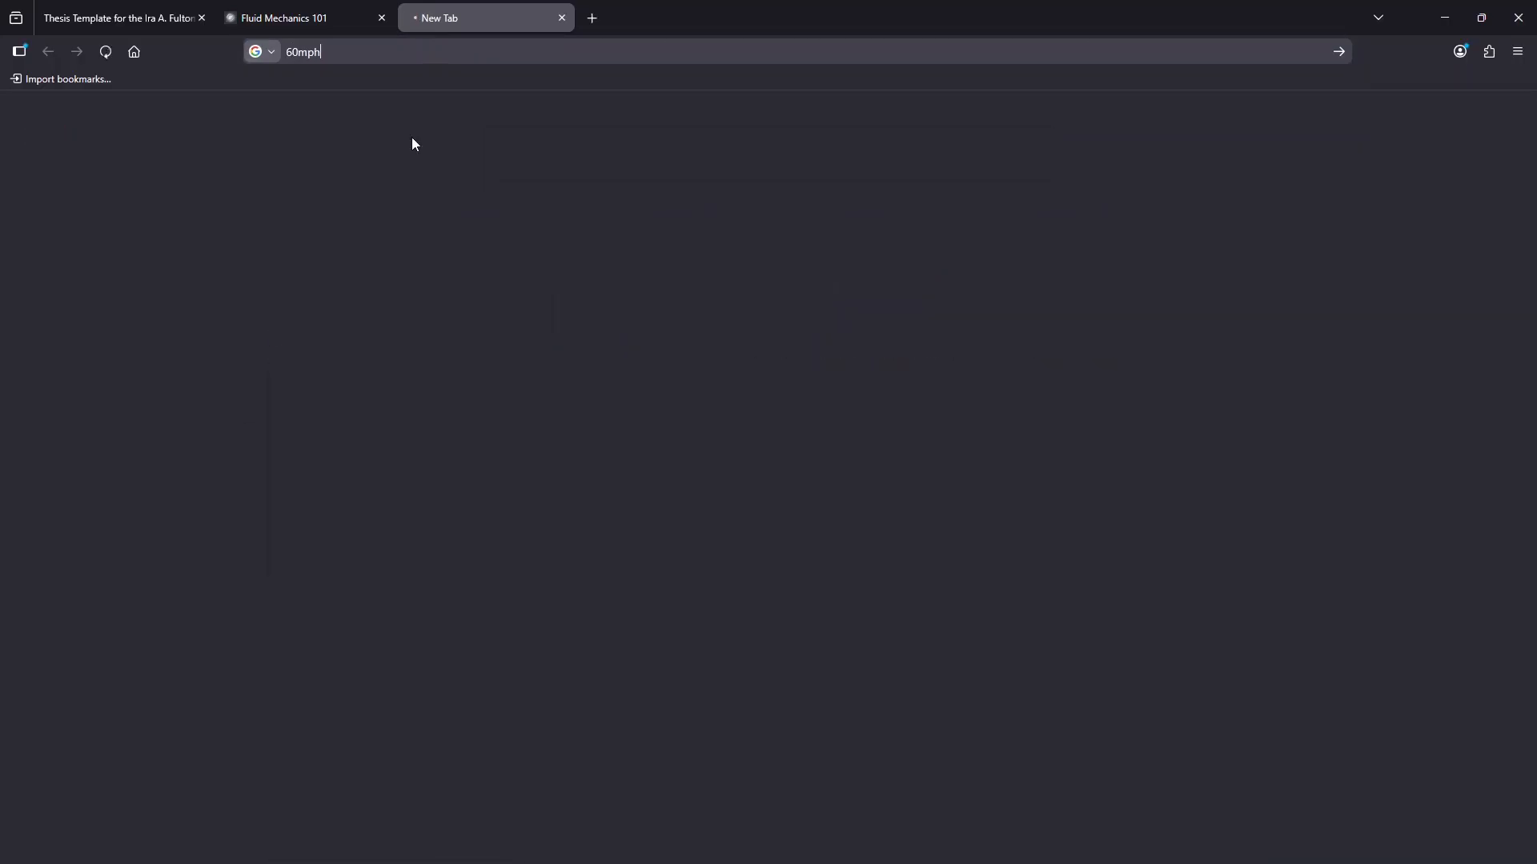
pyautogui.click(250, 128)
pyautogui.write('t')
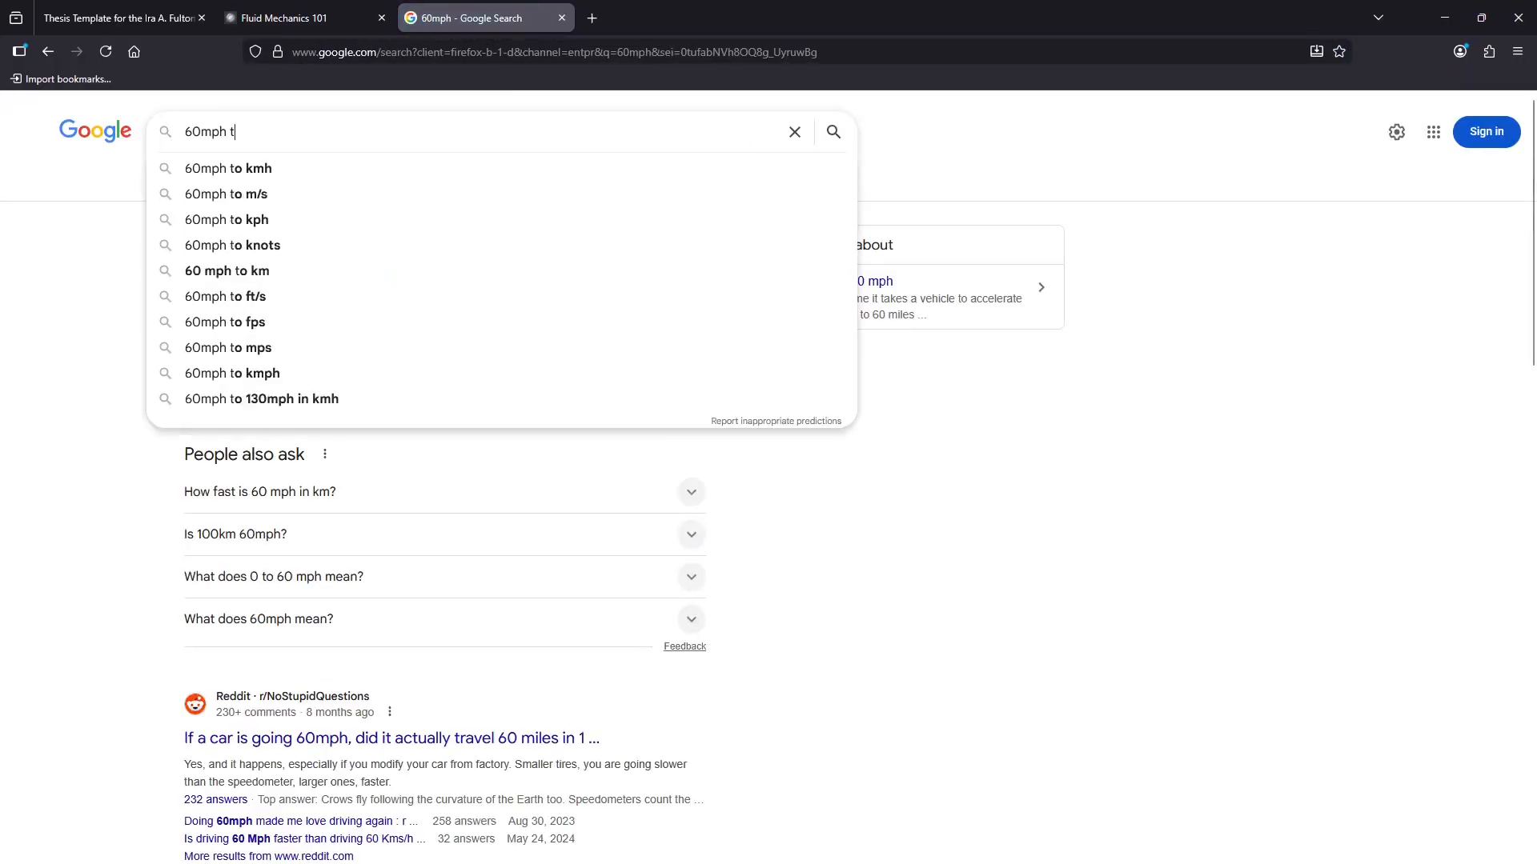
pyautogui.write('o m/s')
pyautogui.press('Return')
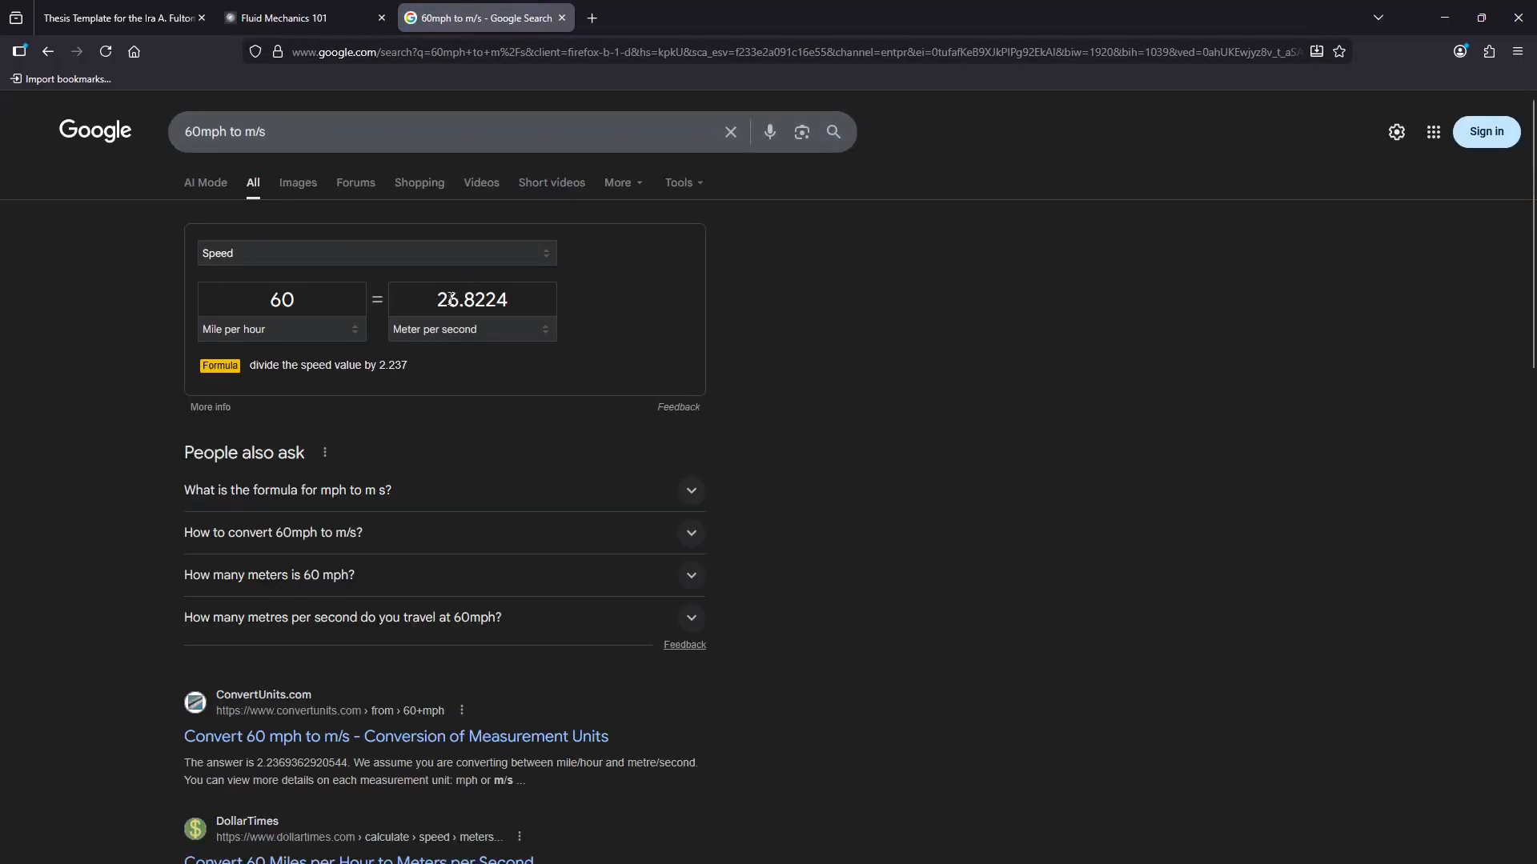
# Step: Copy the 26.8224 m/s result into the calculator's Velocity field
pyautogui.moveTo(446, 299); pyautogui.dragTo(535, 297)
pyautogui.hotkey('ctrl', 'a')
pyautogui.hotkey('ctrl', 'c')
pyautogui.click(296, 17)
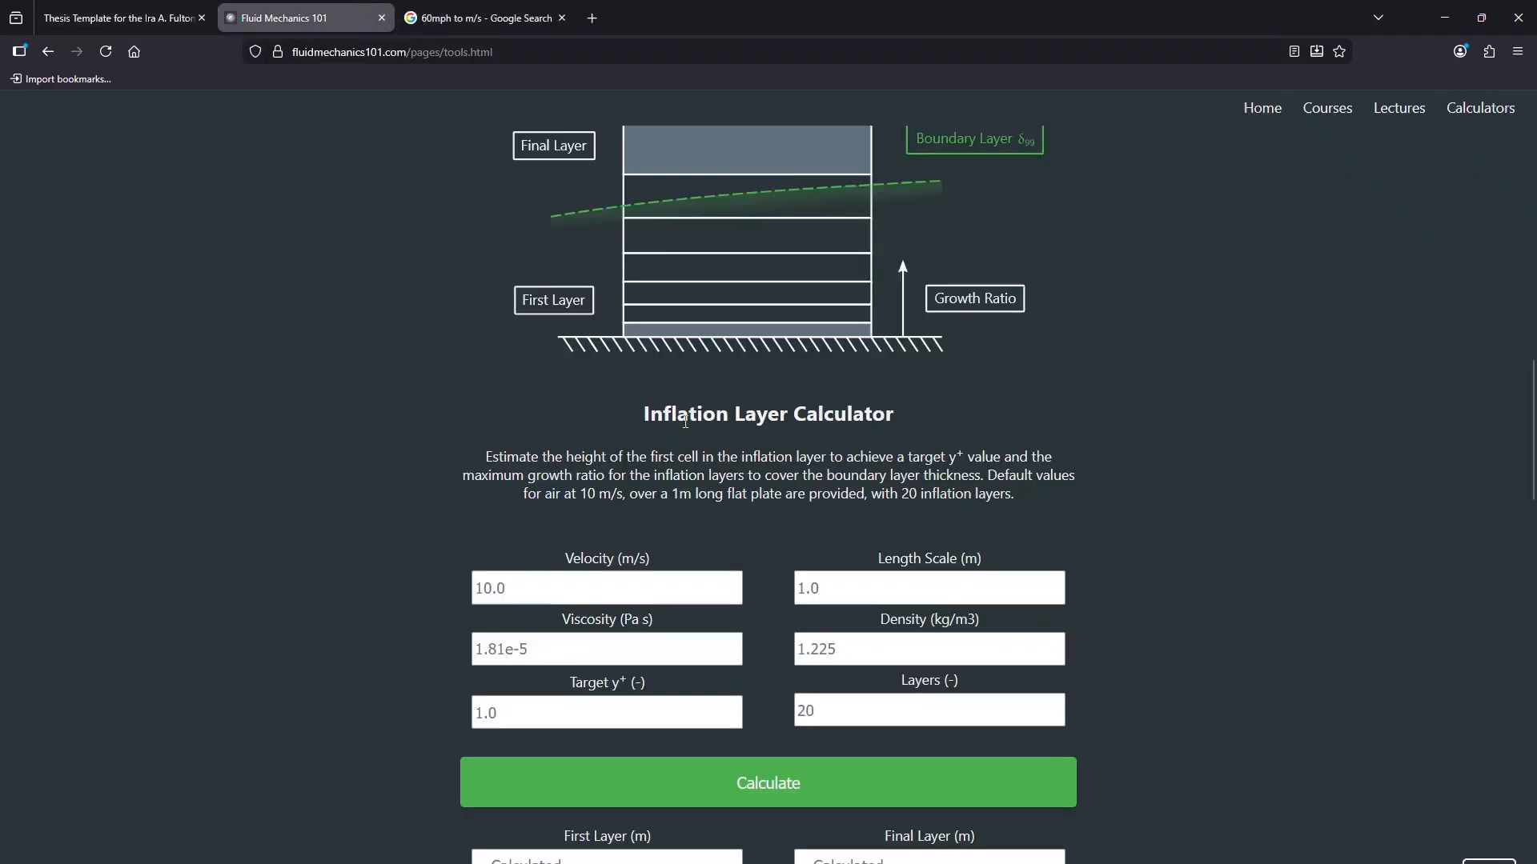
pyautogui.click(609, 578)
pyautogui.hotkey('ctrl', 'v')
# Step: Measure the mainplane chord from leading to trailing edge with the ruler: 0.39628 m
pyautogui.press('Tab')
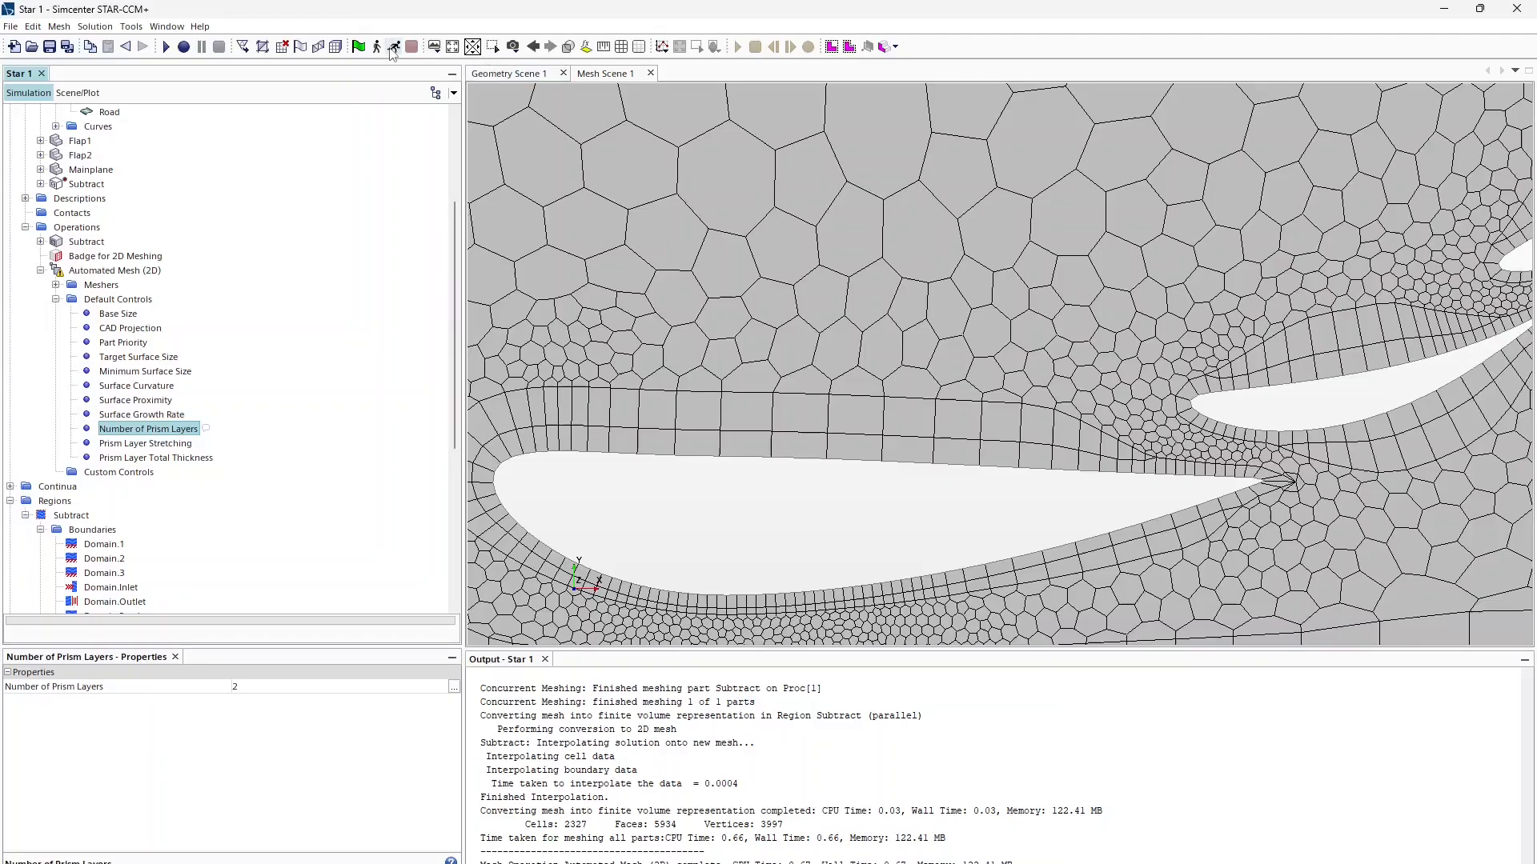
pyautogui.click(604, 47)
pyautogui.click(494, 480)
pyautogui.click(1259, 483)
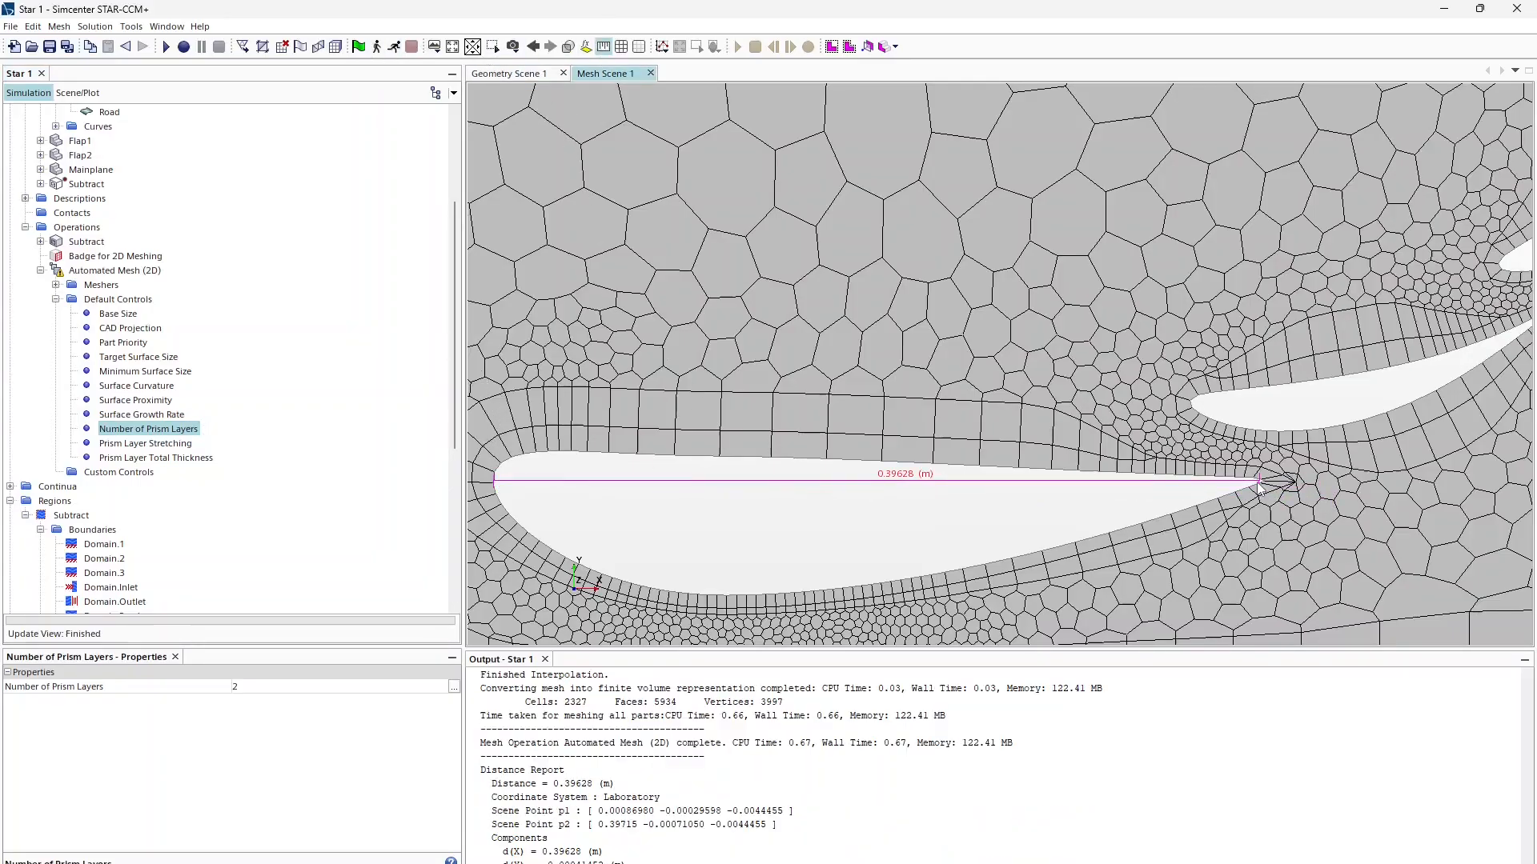
# Step: Enter Length Scale 0.4, Viscosity 1.85E-5, Density 1.1163 and Target y+ 1
pyautogui.hotkey('alt', 'Tab')
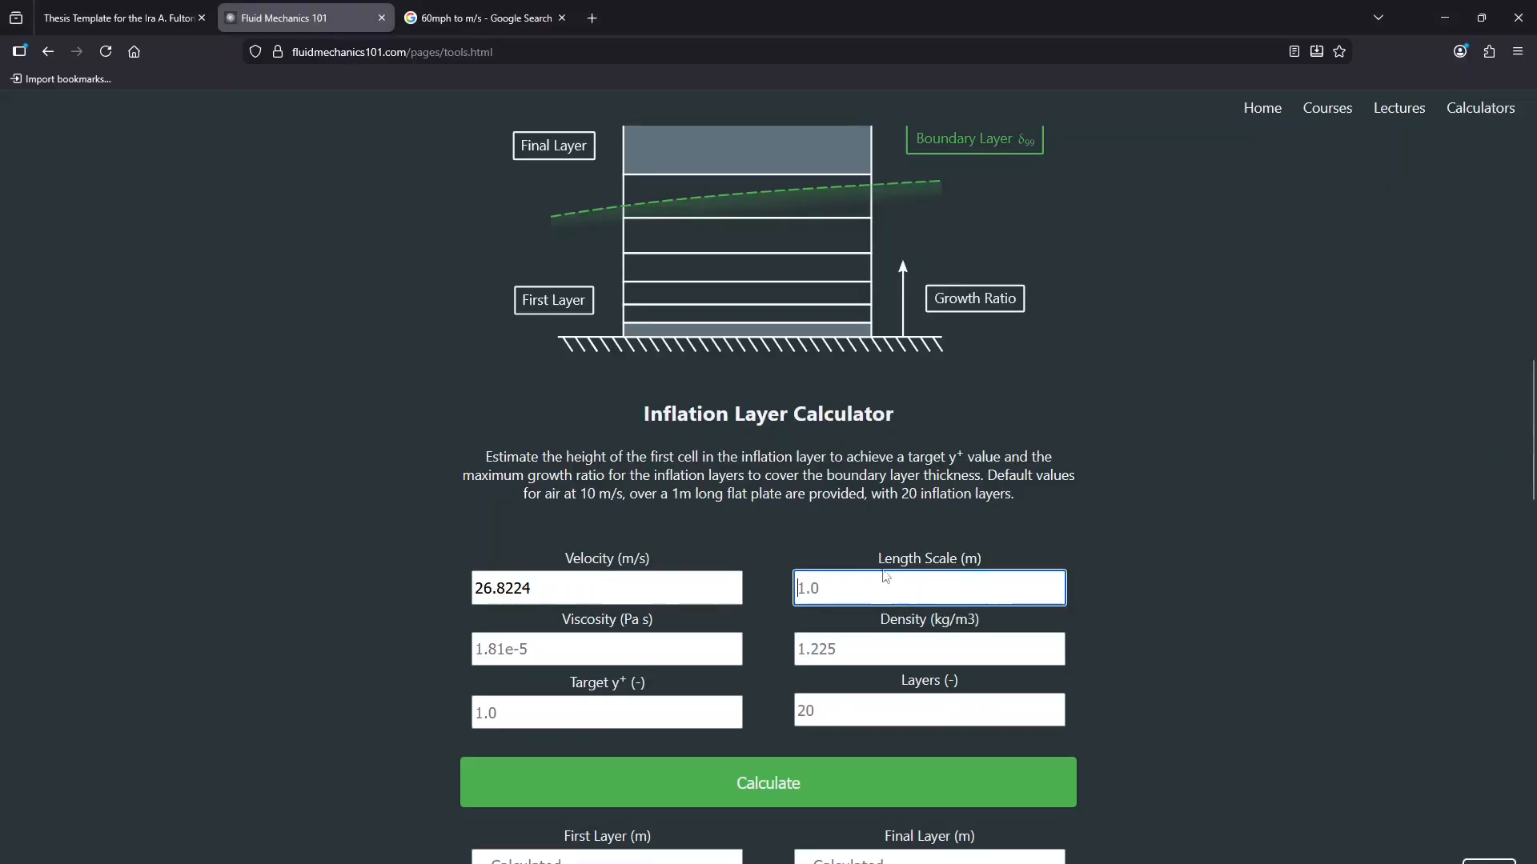
pyautogui.write('0.4')
pyautogui.click(658, 644)
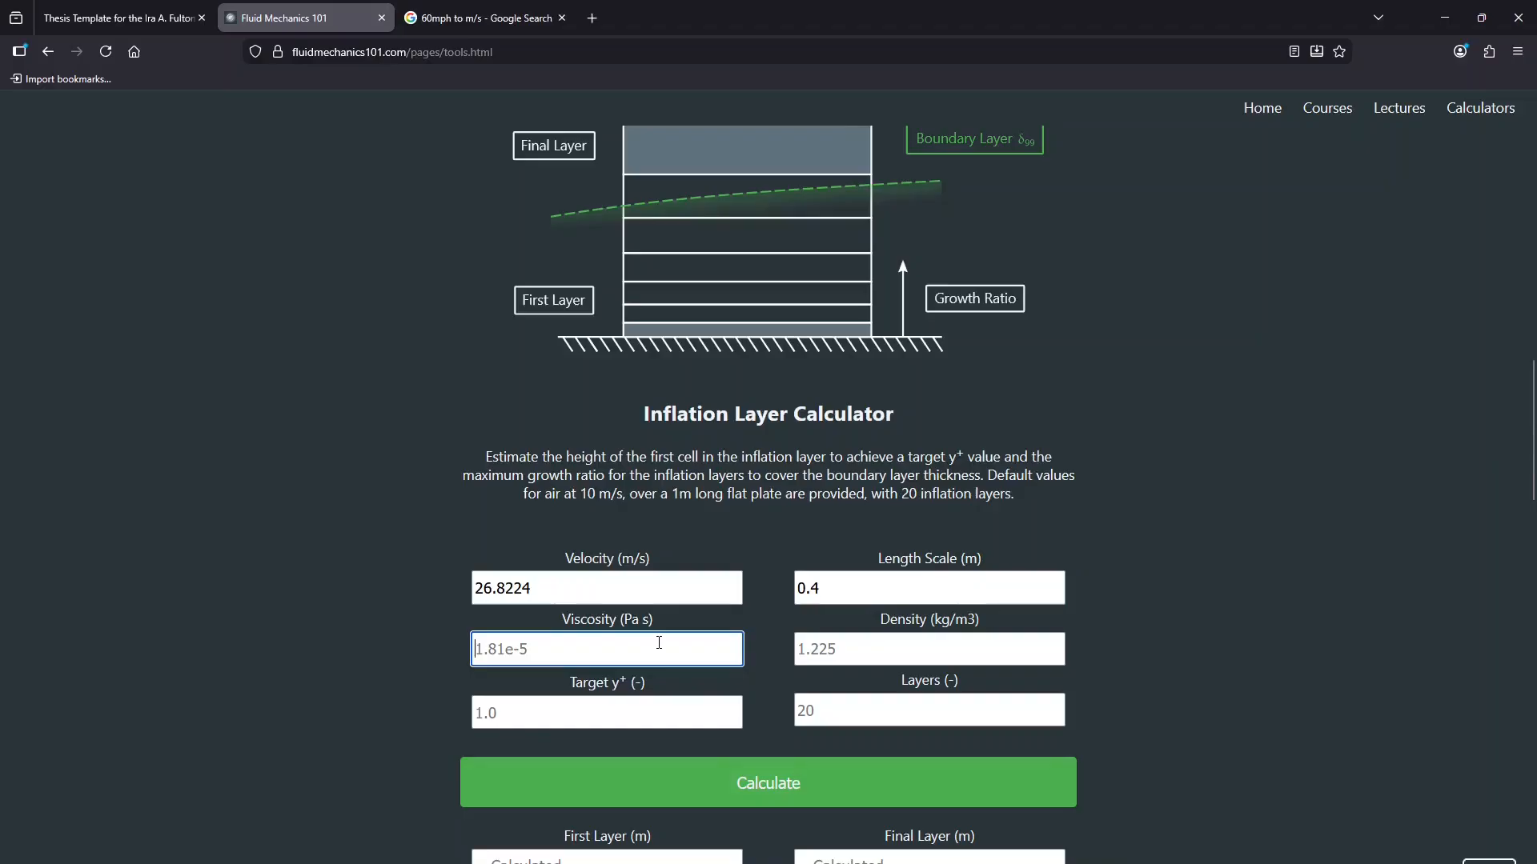
pyautogui.write('1.85E-5')
pyautogui.press('Tab')
pyautogui.write('1')
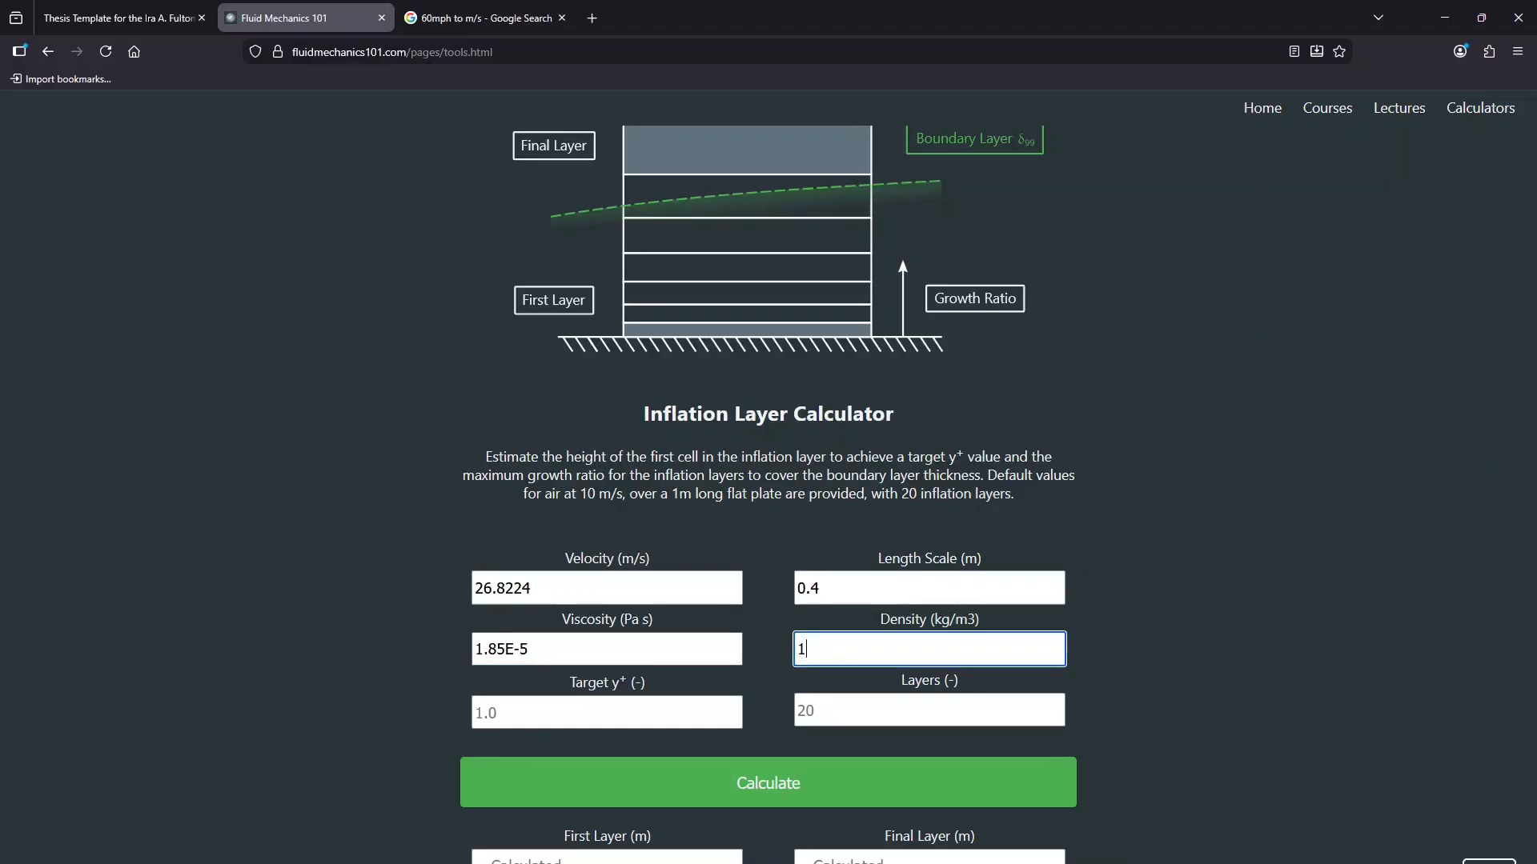
pyautogui.write('.1163')
pyautogui.press('Tab')
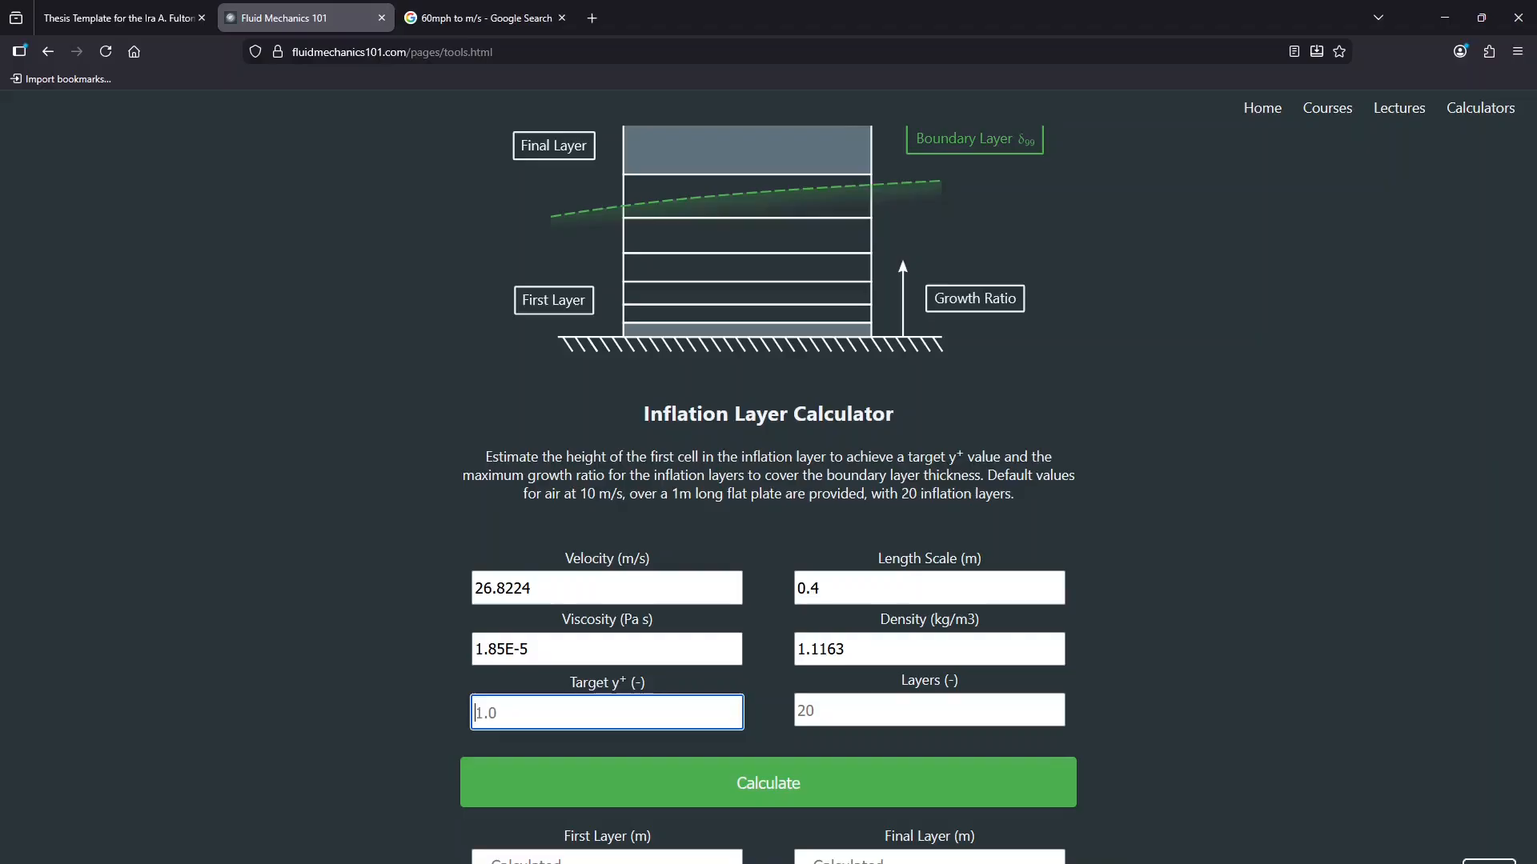
pyautogui.write('1')
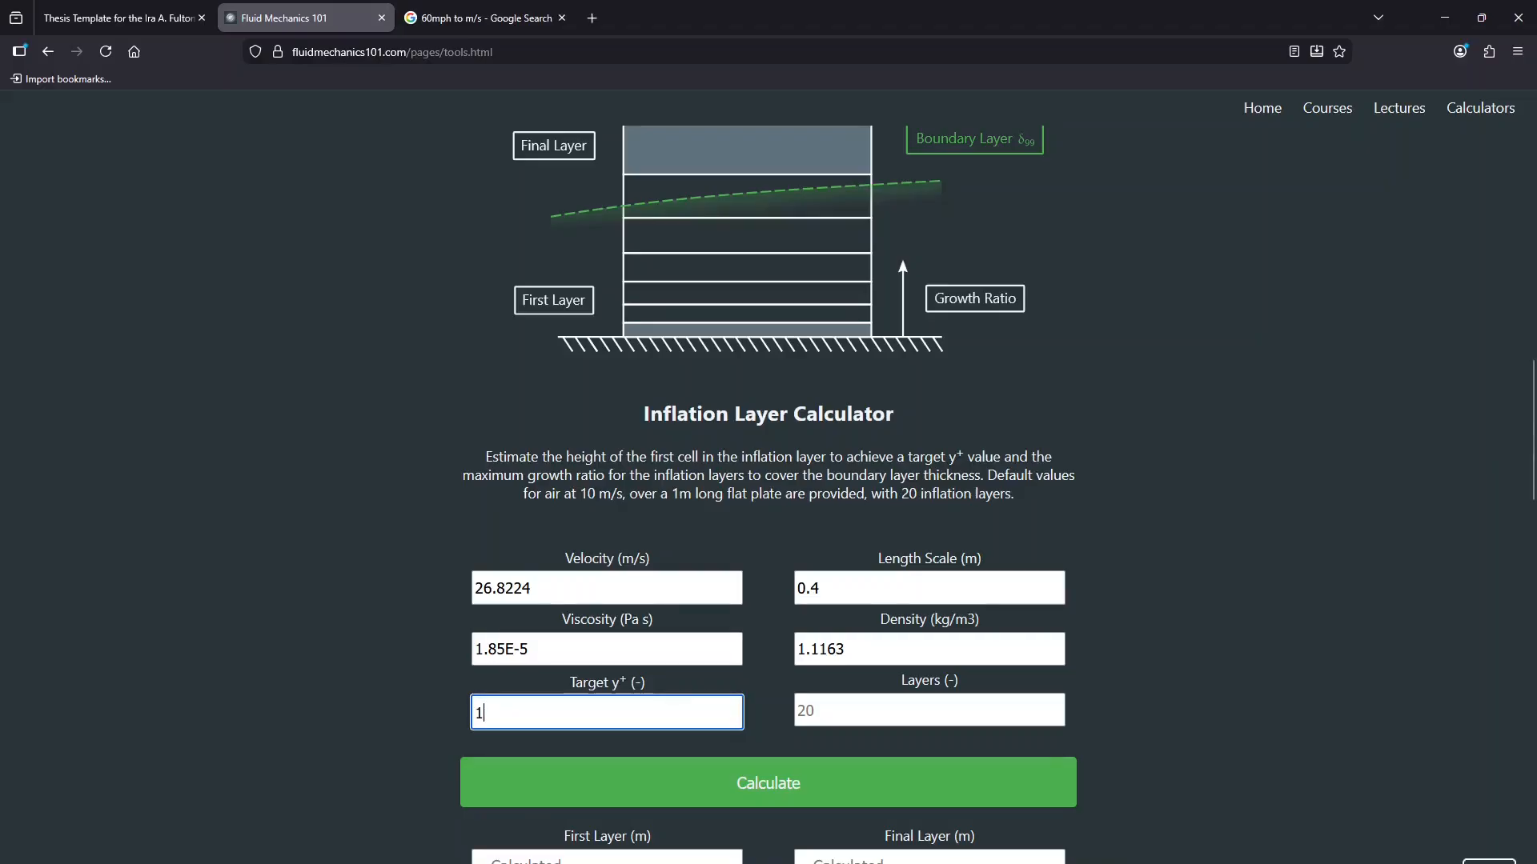
# Step: Calculate for 20 layers, giving a 2.75e-5 m first layer and 1.26 growth ratio
pyautogui.click(854, 705)
pyautogui.write('10')
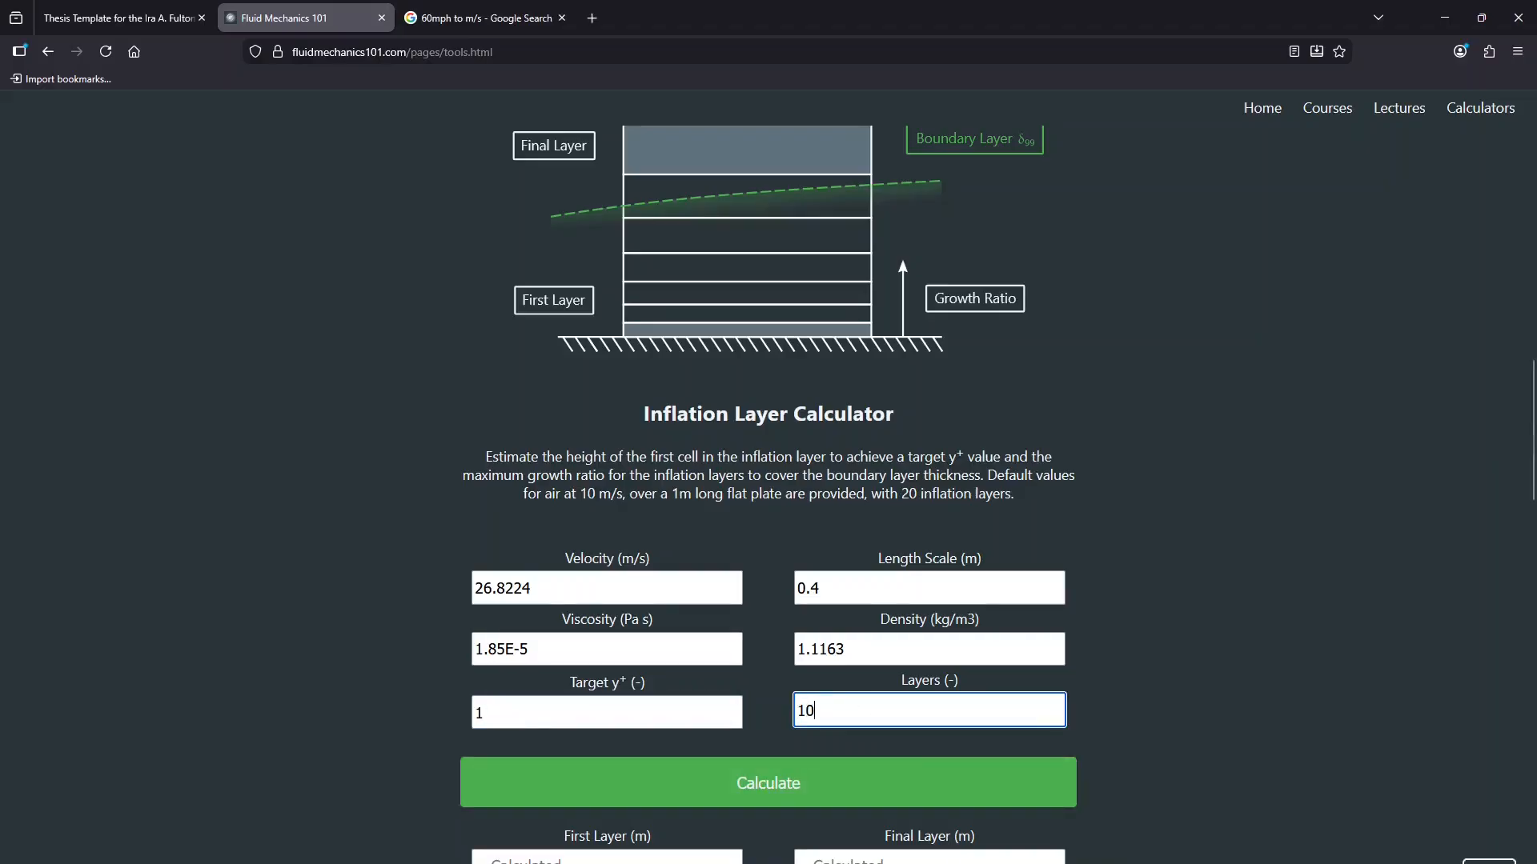
pyautogui.click(936, 779)
pyautogui.scroll(-2, 935, 779)
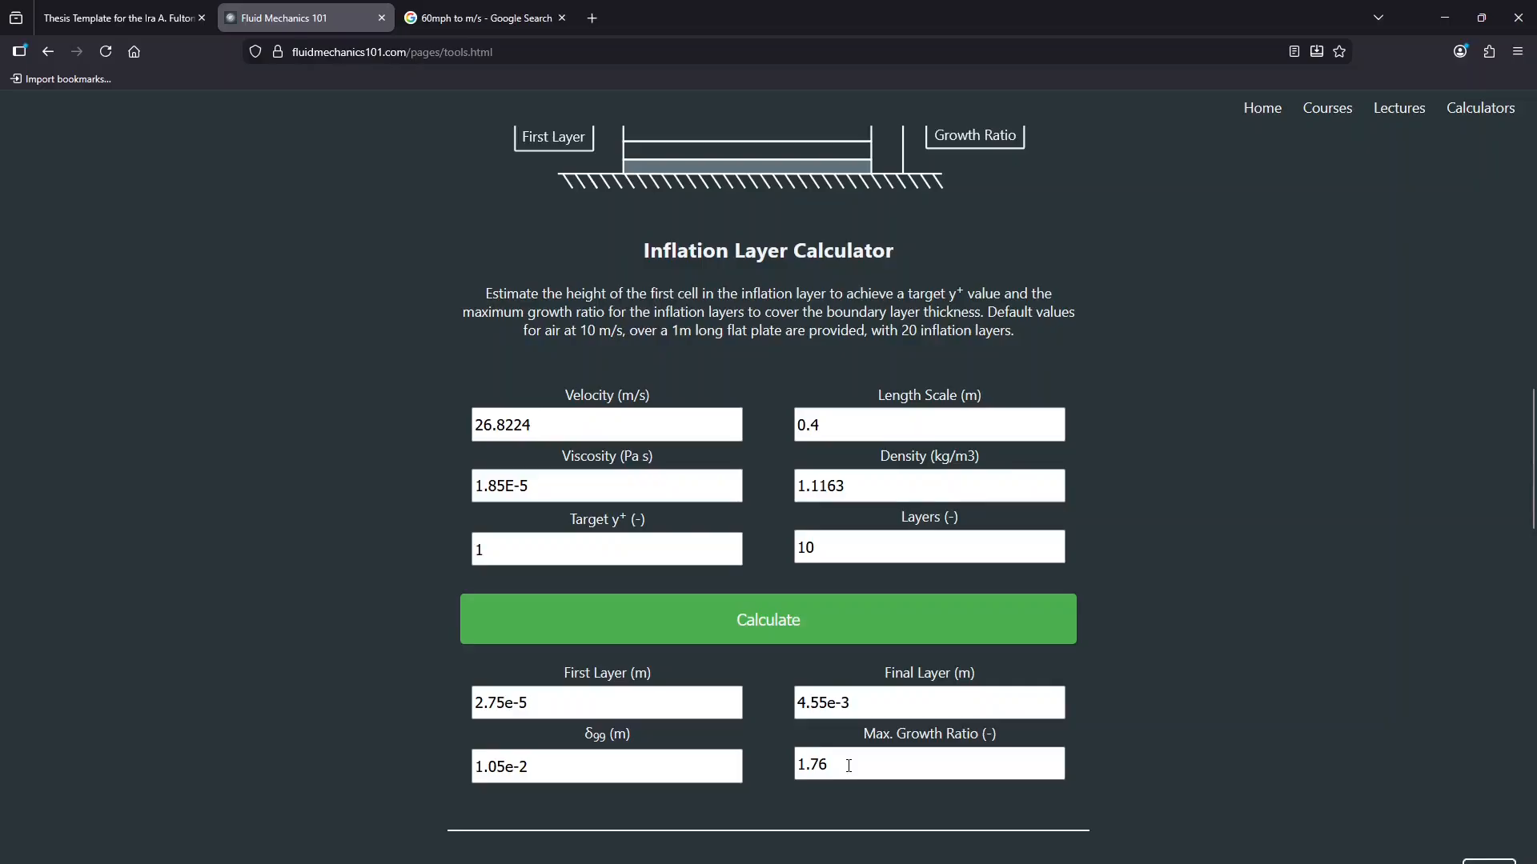
pyautogui.click(811, 548)
pyautogui.doubleClick(811, 547)
pyautogui.write('2')
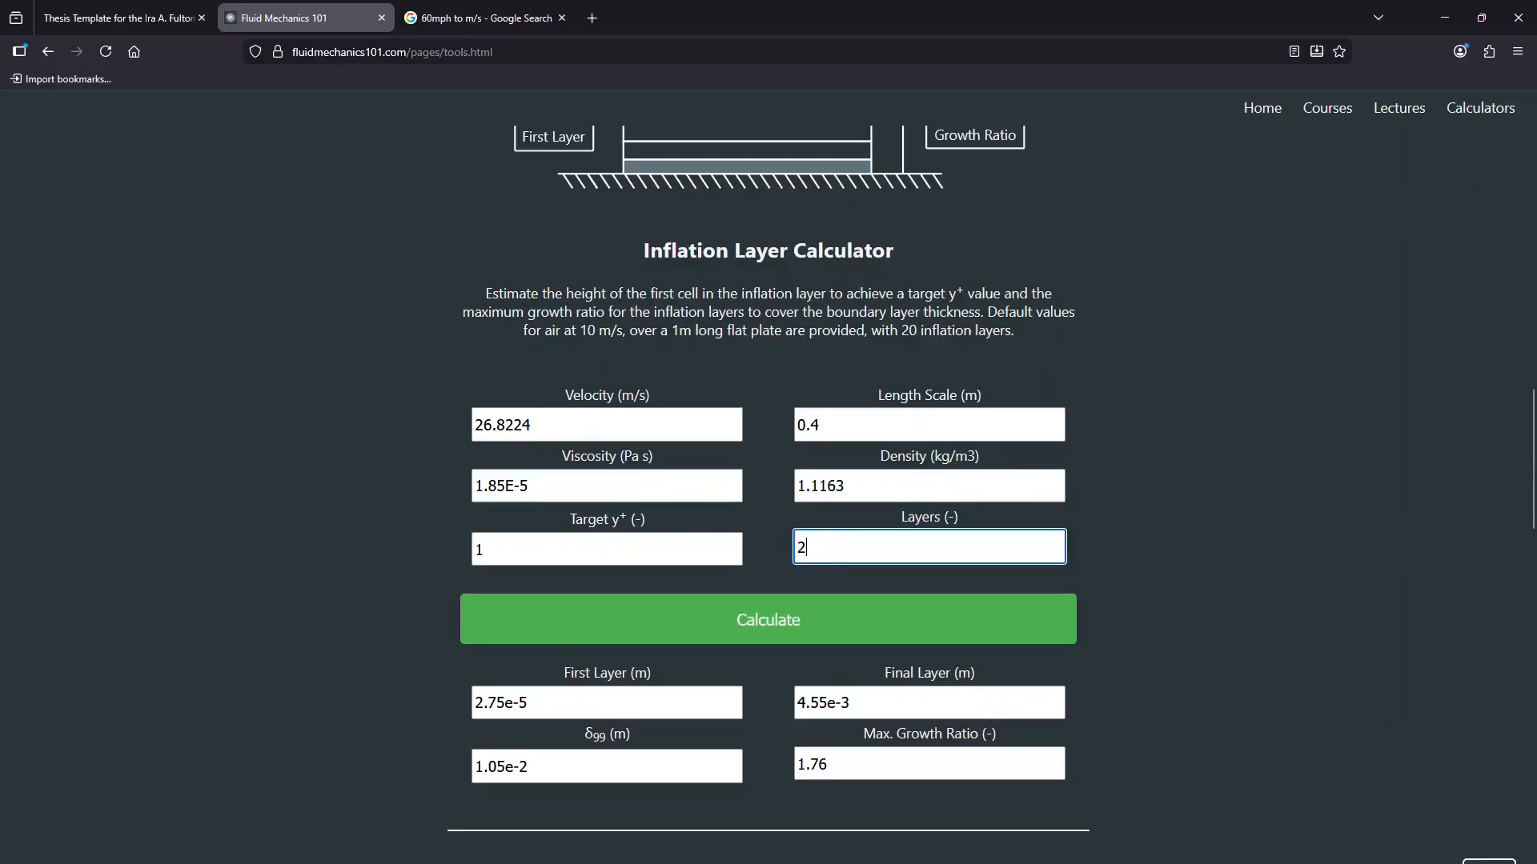
pyautogui.write('0')
pyautogui.click(767, 632)
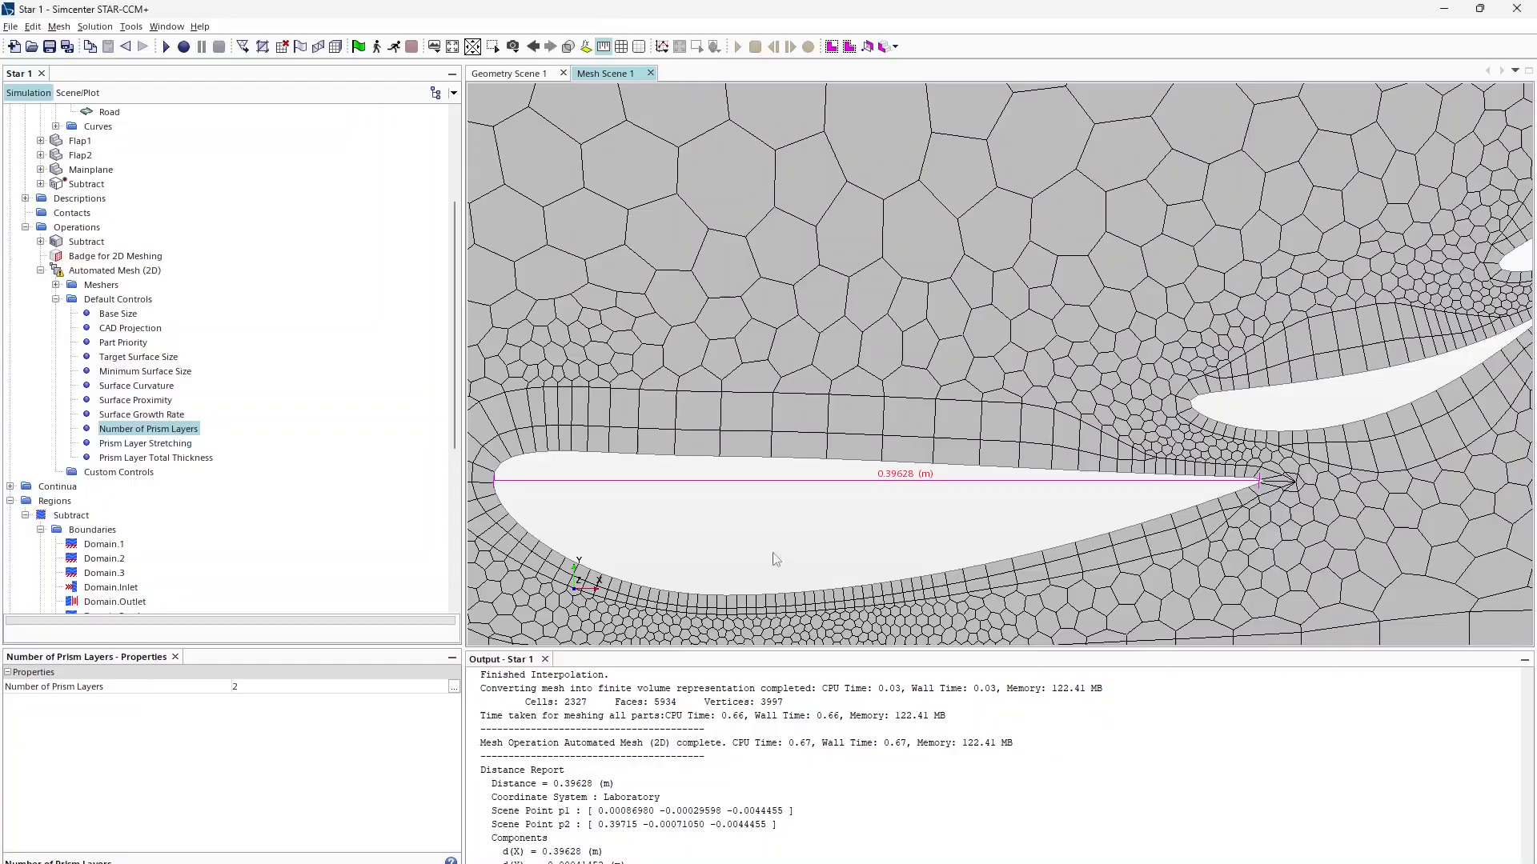
# Step: Set Prism Layer Stretching to 1.26 copied from the calculator's Max. Growth Ratio
pyautogui.click(237, 686)
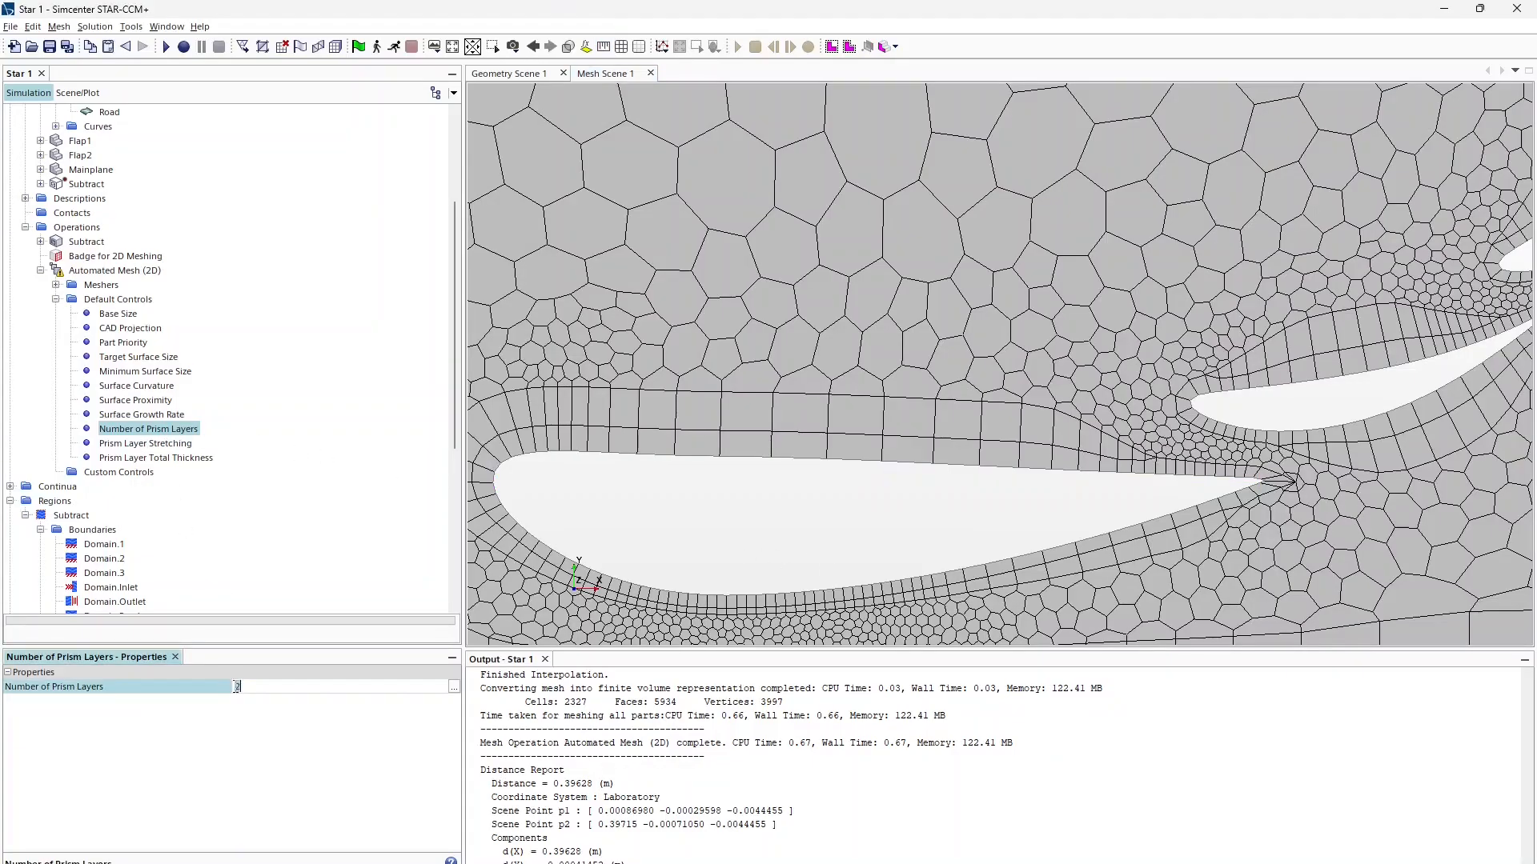
pyautogui.hotkey('alt', 'Tab')
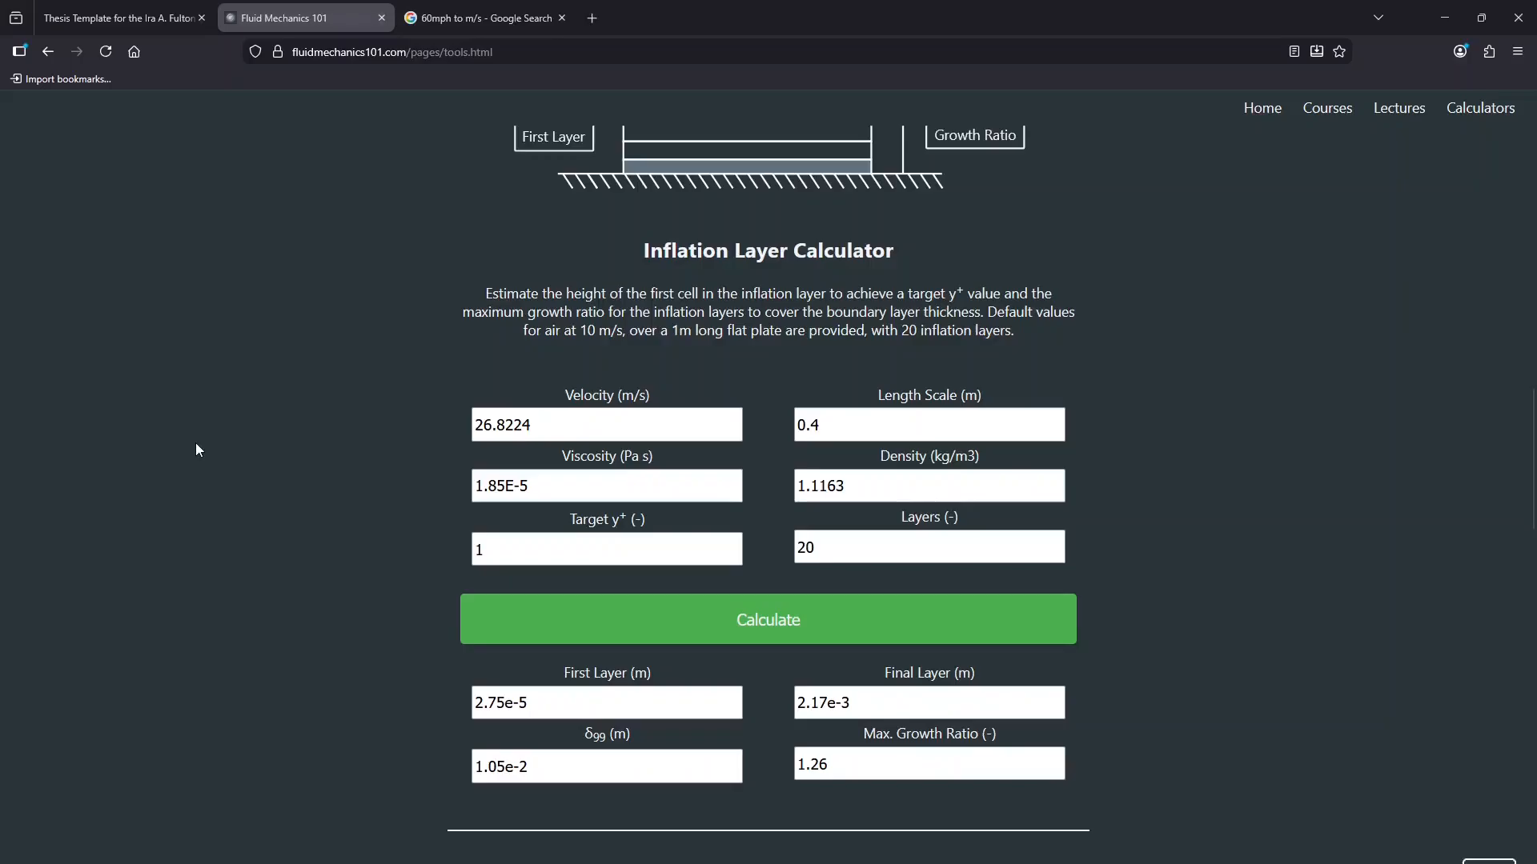
pyautogui.doubleClick(888, 761)
pyautogui.hotkey('ctrl', 'c')
pyautogui.hotkey('alt', 'Tab')
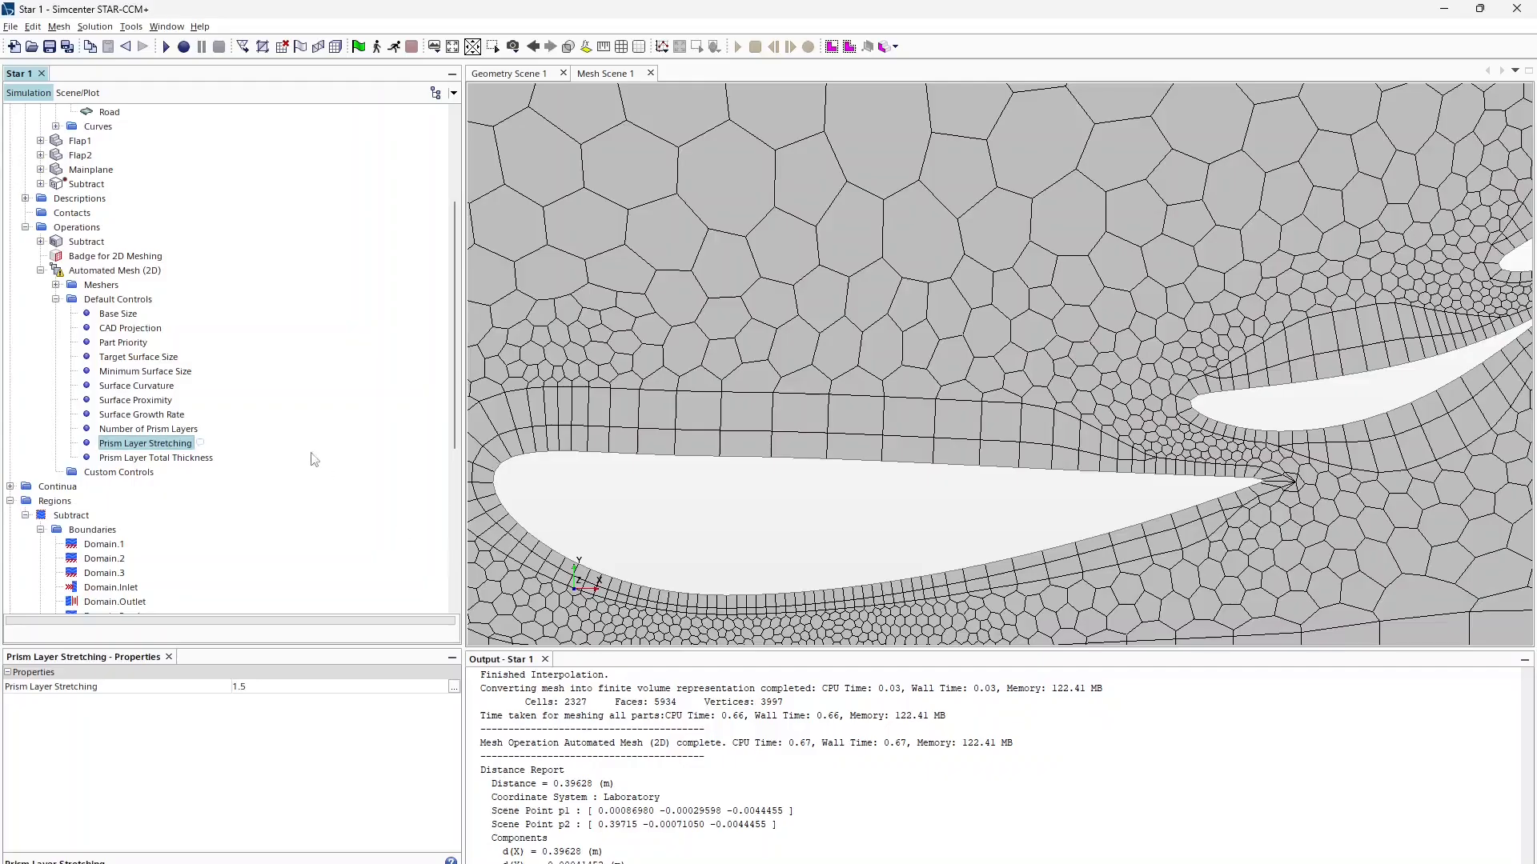
pyautogui.click(268, 685)
pyautogui.hotkey('ctrl', 'v')
pyautogui.press('Return')
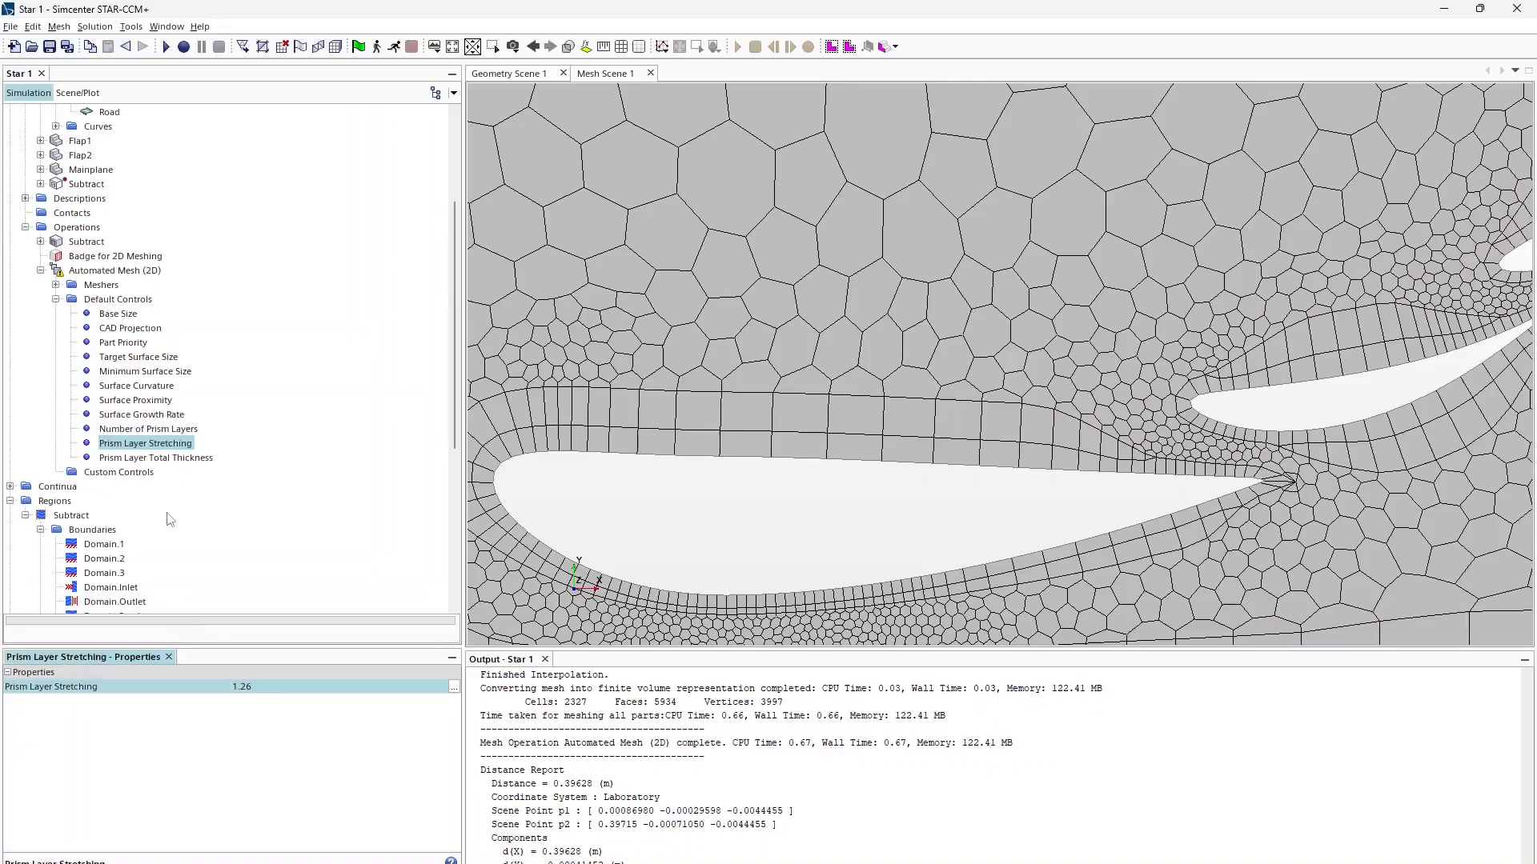
# Step: Make Prism Layer Total Thickness an absolute size of 1.05e-2 m from the calculator's δ99
pyautogui.click(152, 459)
pyautogui.hotkey('alt', 'Tab')
pyautogui.moveTo(532, 767); pyautogui.dragTo(421, 772)
pyautogui.hotkey('ctrl', 'c')
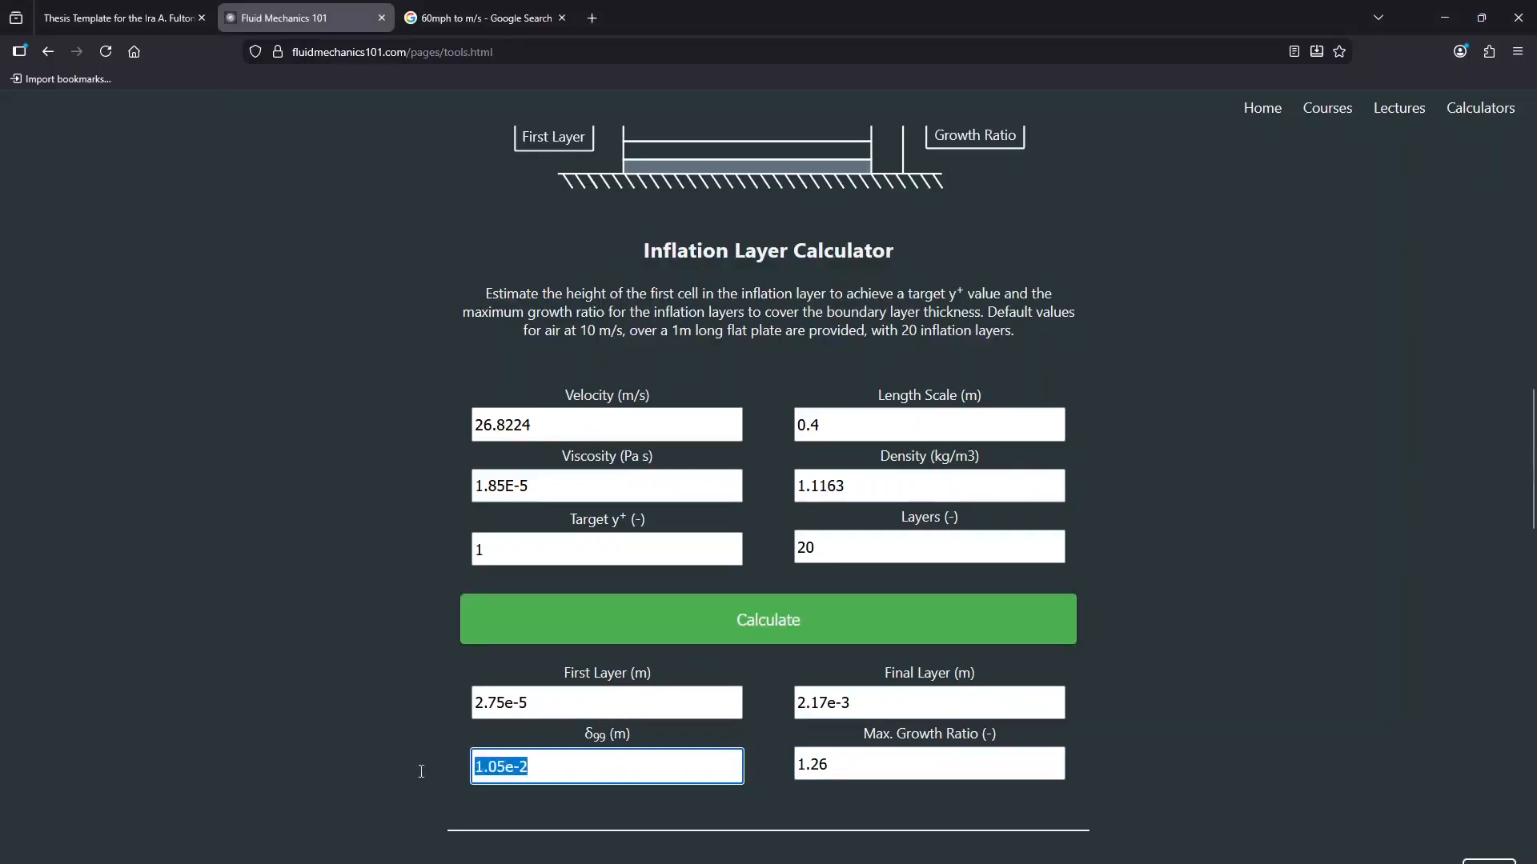
pyautogui.hotkey('alt', 'Tab')
pyautogui.click(284, 690)
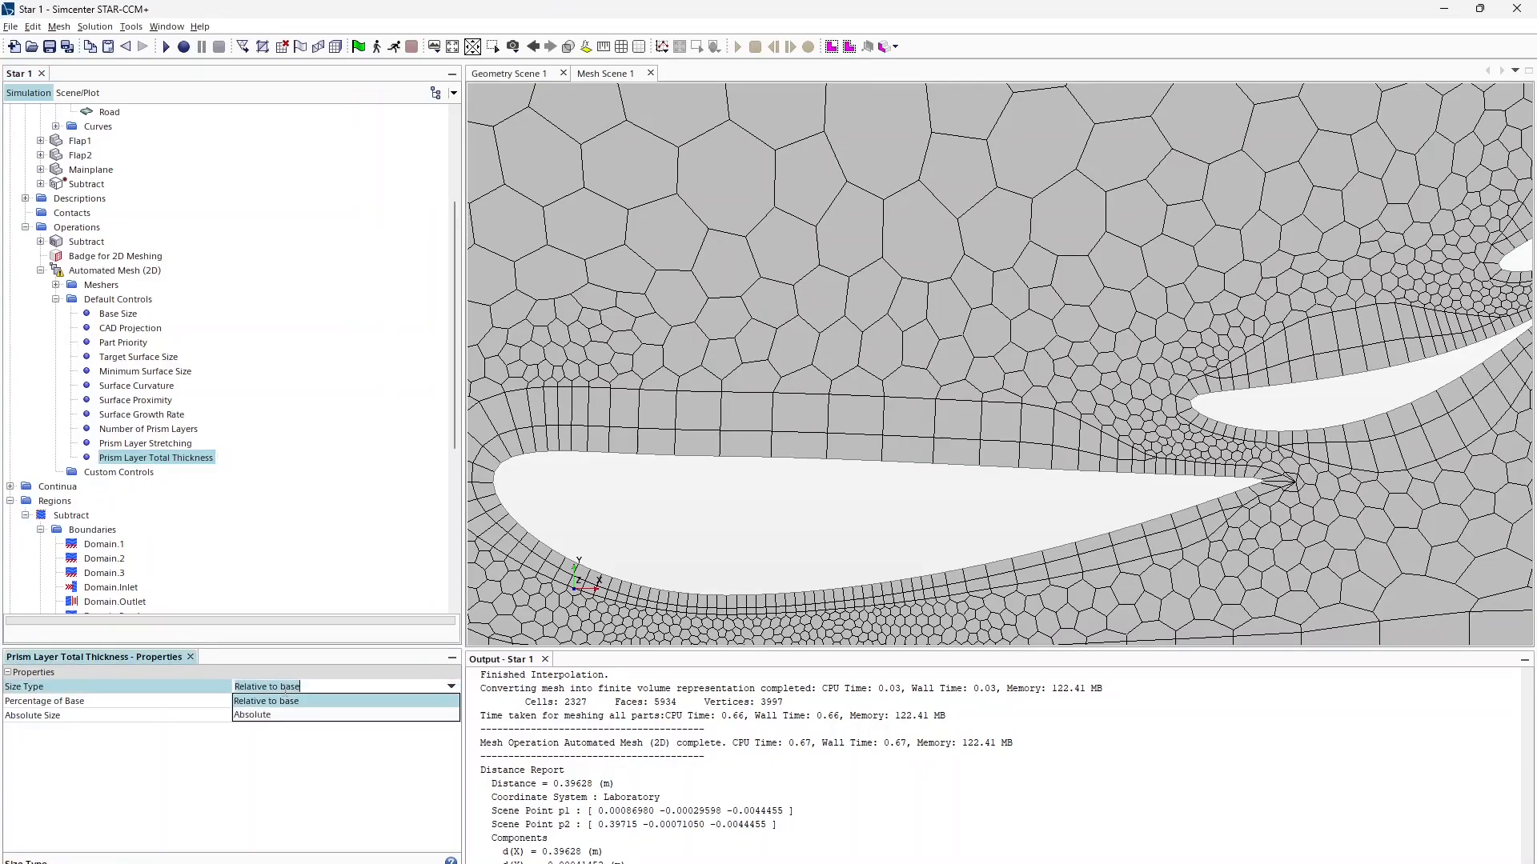
pyautogui.click(283, 713)
pyautogui.click(287, 714)
pyautogui.hotkey('ctrl', 'v')
pyautogui.press('Return')
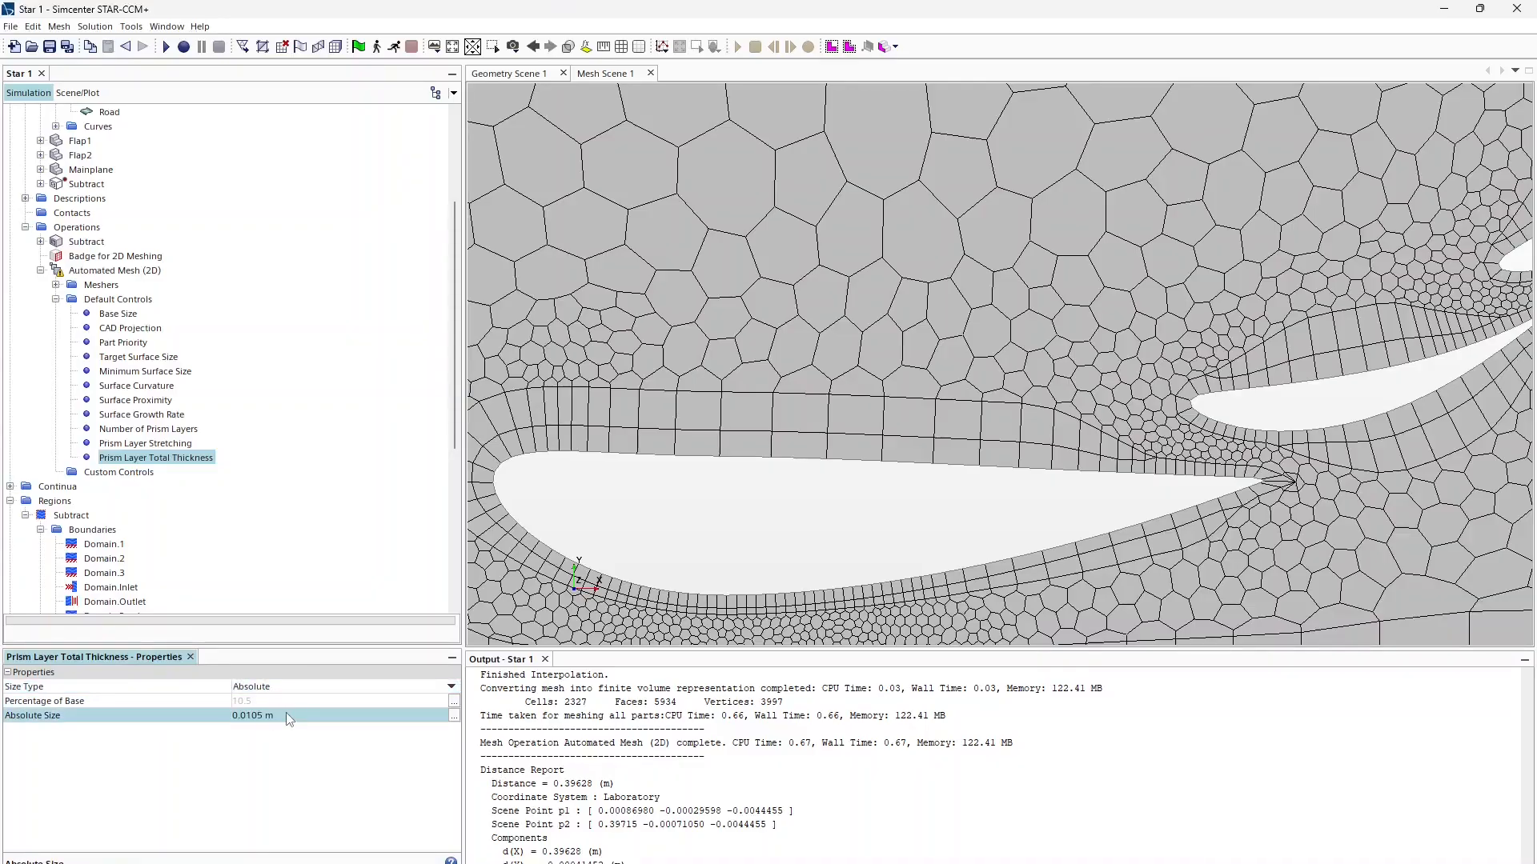
pyautogui.click(262, 716)
# Step: Adjust the absolute prism layer total thickness to 0.0106 m
pyautogui.hotkey('alt', 'Tab')
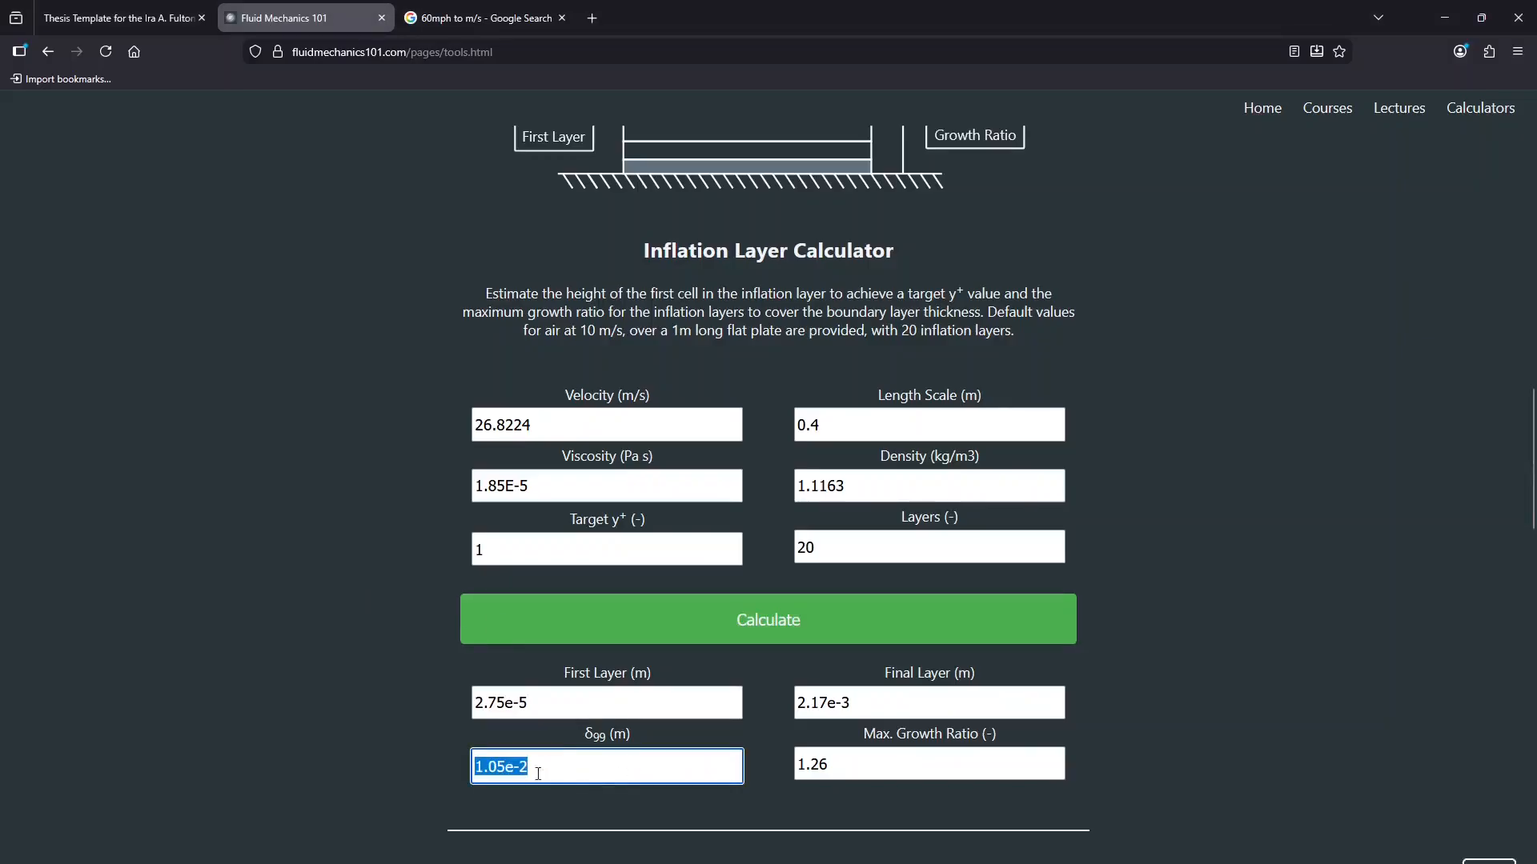
pyautogui.scroll(5, 538, 463)
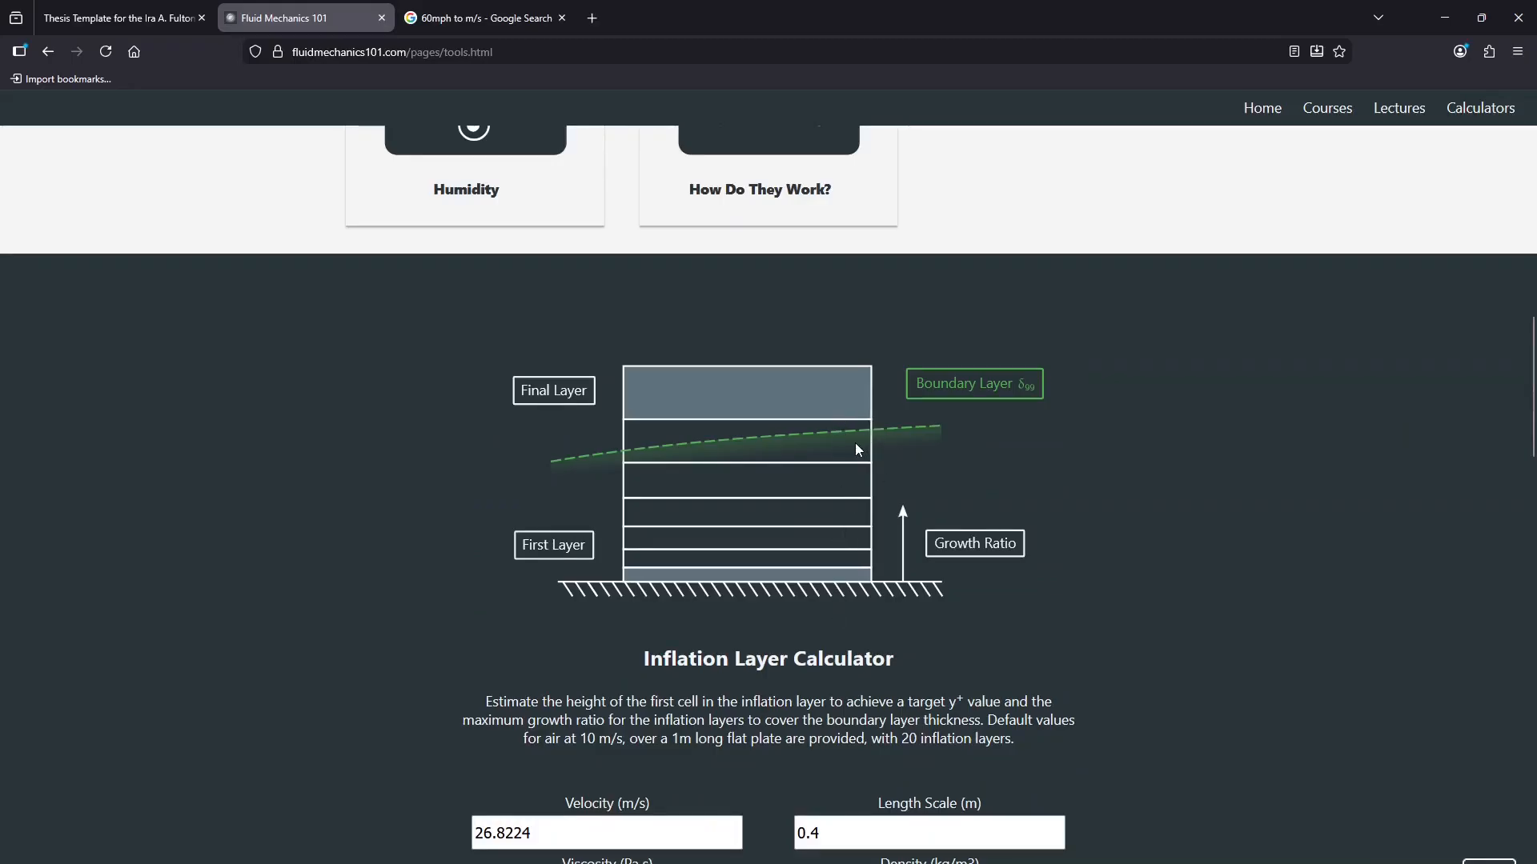
pyautogui.scroll(-4, 720, 562)
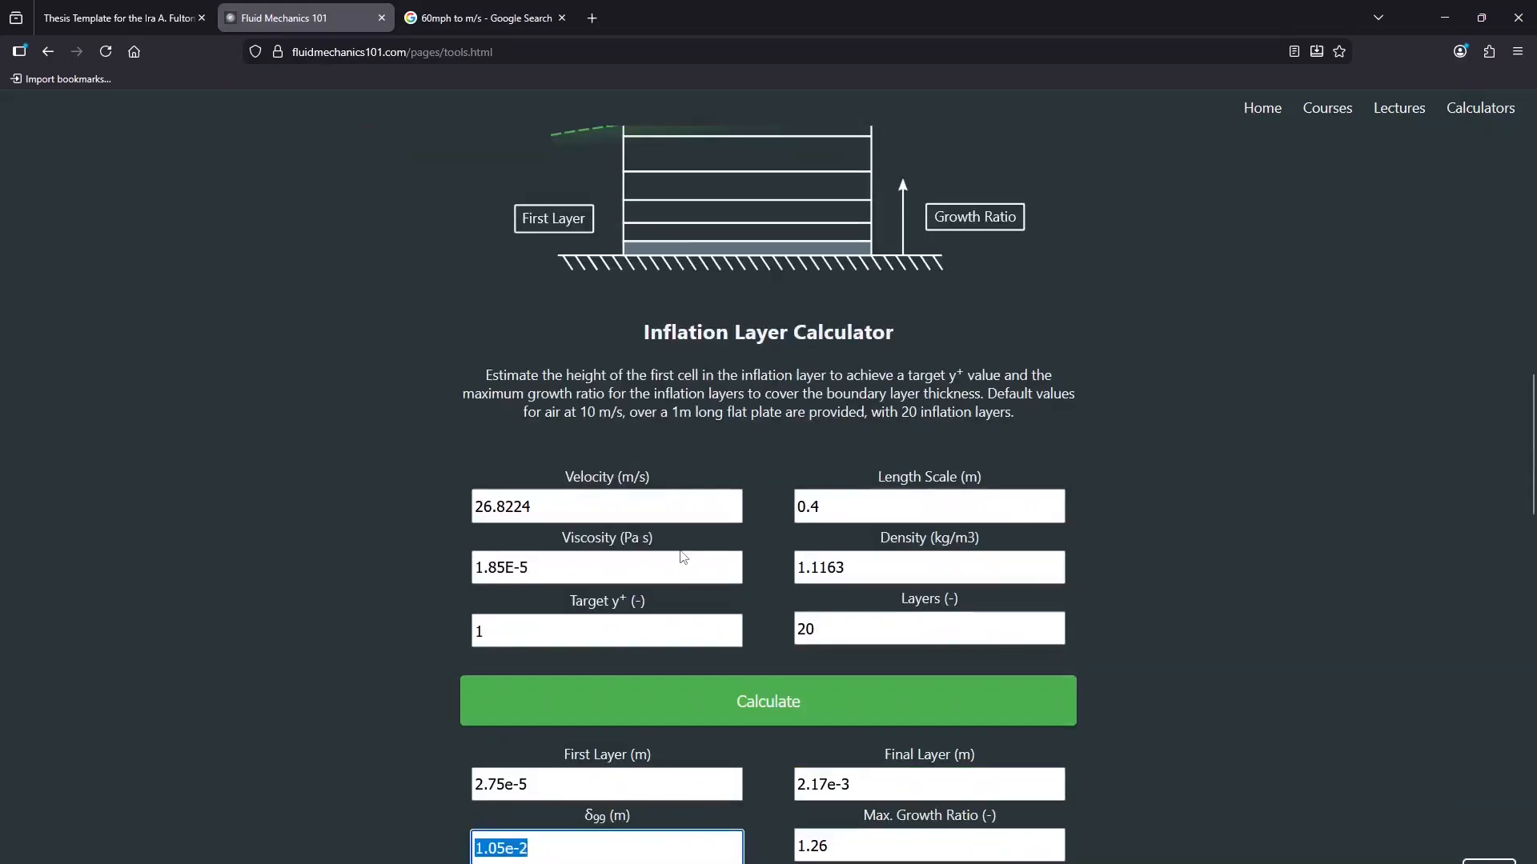
pyautogui.hotkey('alt', 'Tab')
pyautogui.click(260, 715)
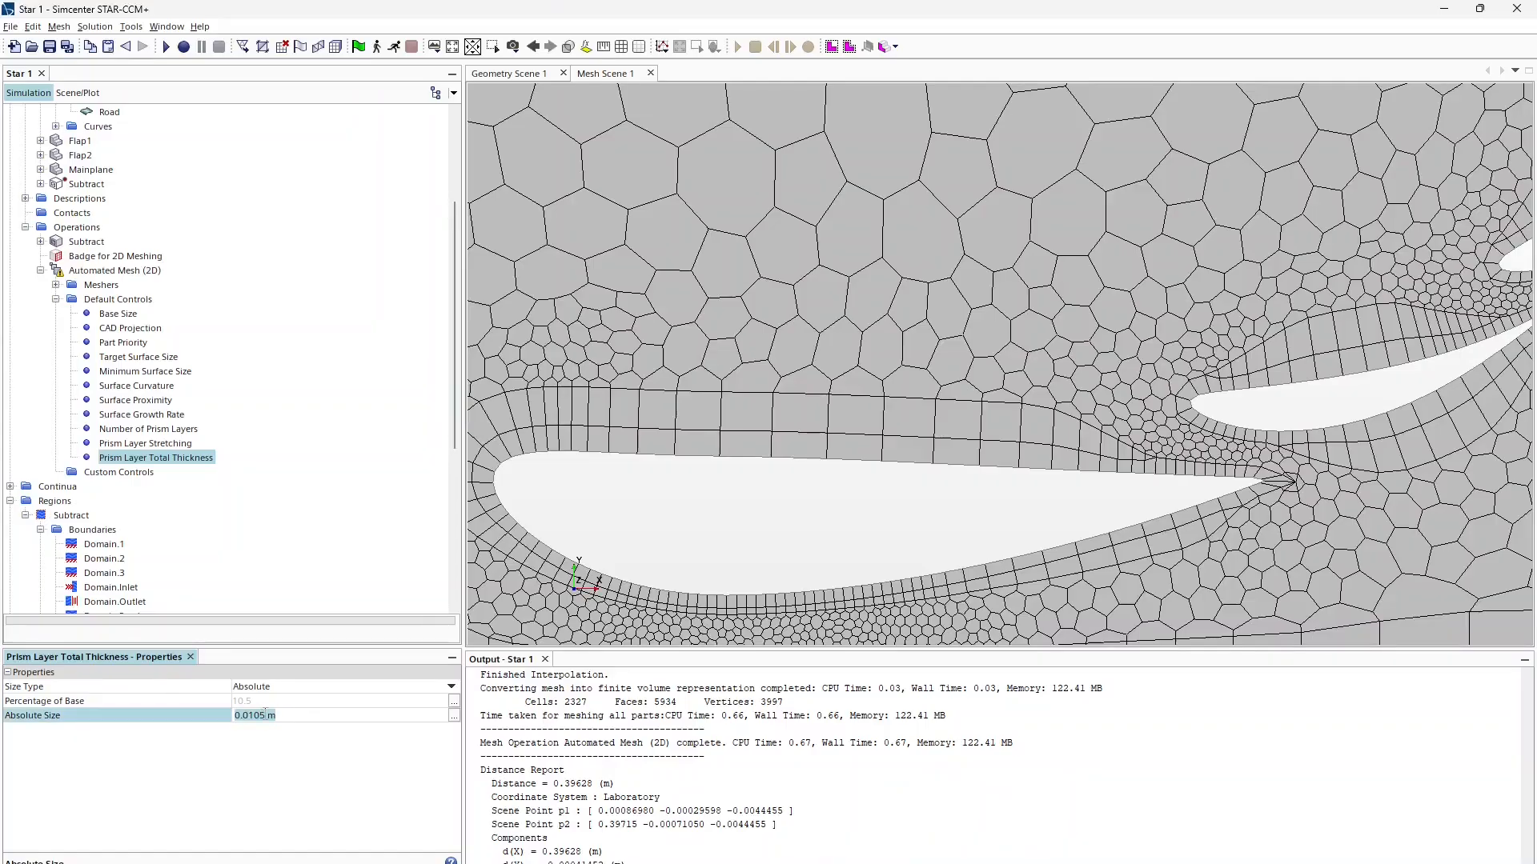
pyautogui.click(267, 716)
pyautogui.press('BackSpace')
pyautogui.write('6')
pyautogui.press('Return')
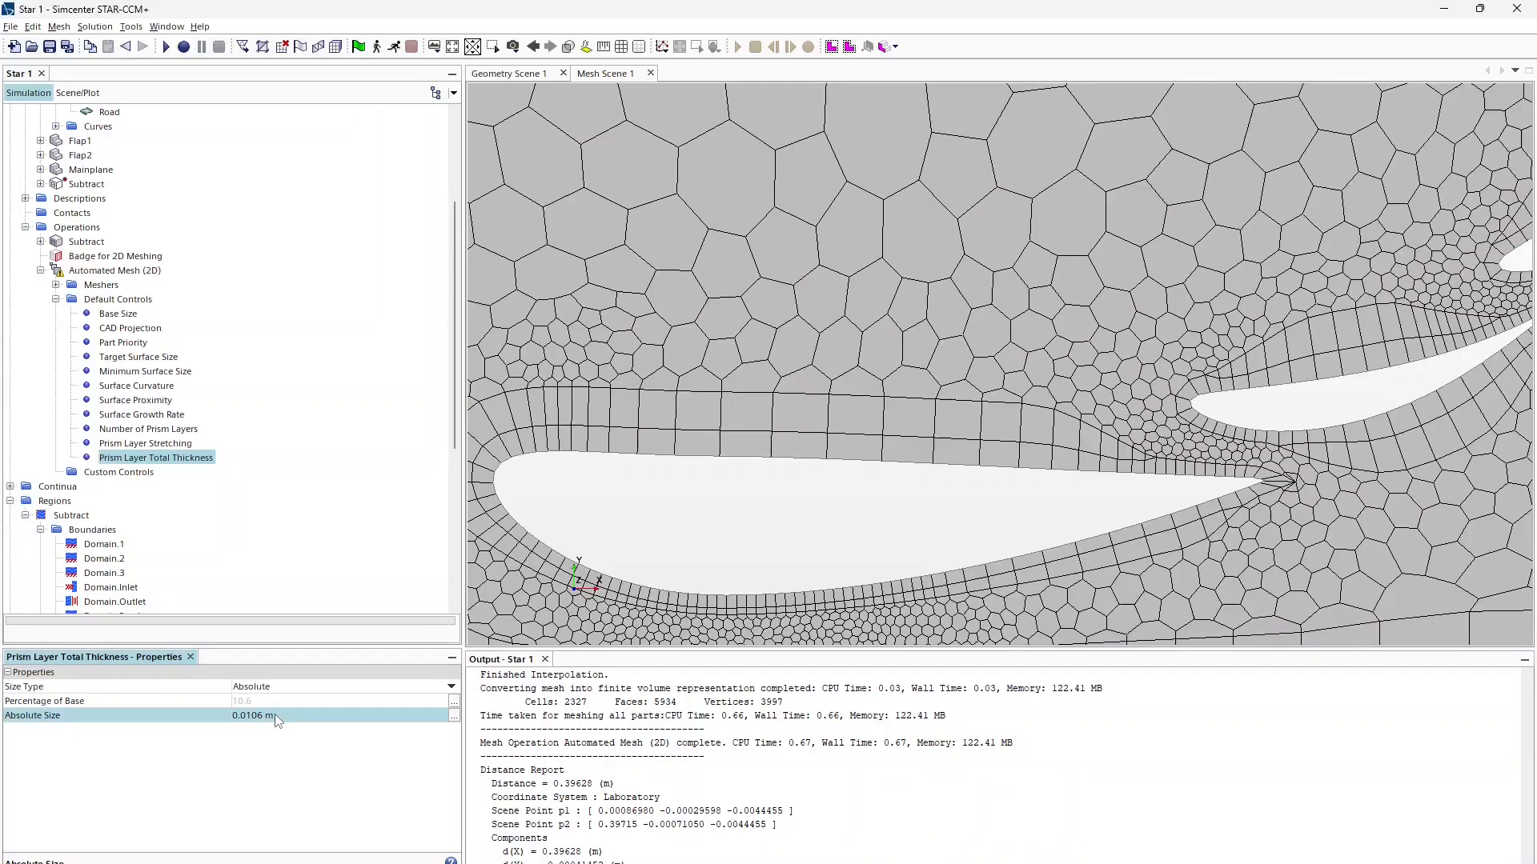
pyautogui.click(112, 270)
pyautogui.rightClick(112, 271)
# Step: Execute the mesh with 0.0106 m thickness and zoom in on the prism layers
pyautogui.click(152, 301)
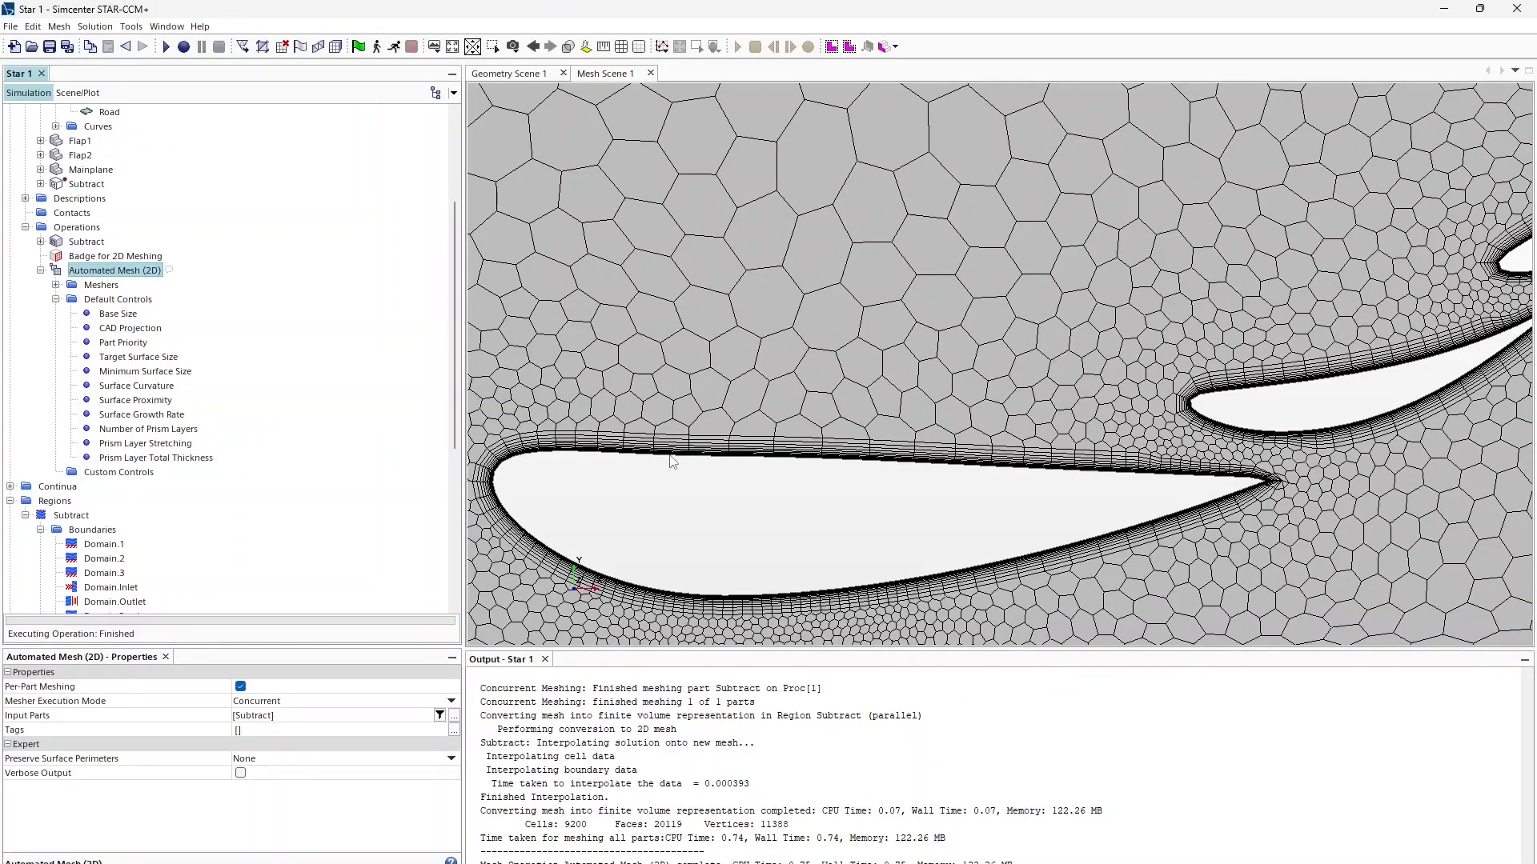
pyautogui.scroll(10, 633, 462)
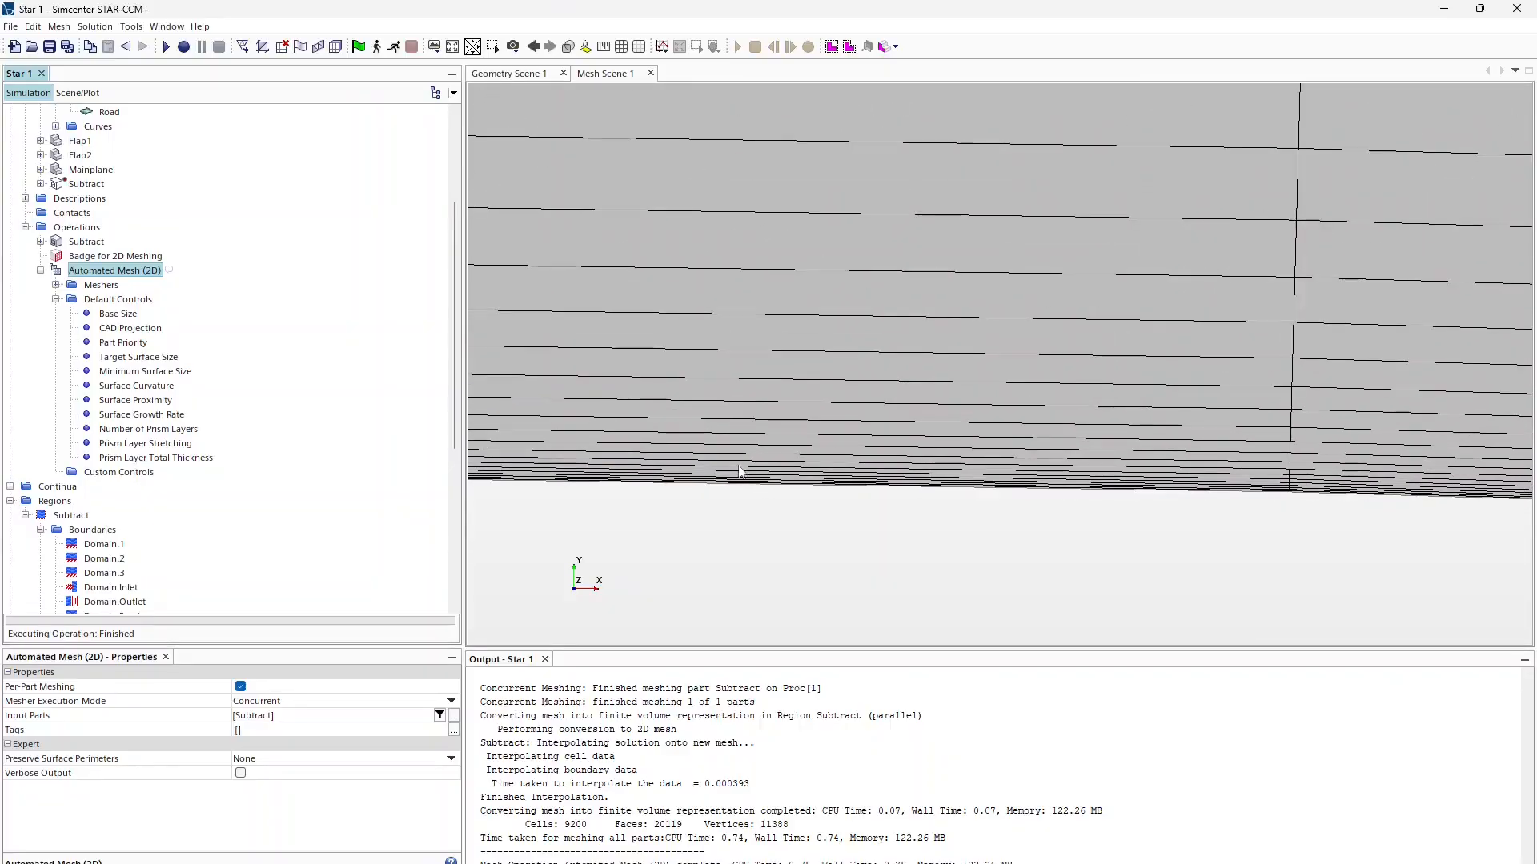
pyautogui.scroll(-6, 821, 364)
pyautogui.scroll(-3, 820, 354)
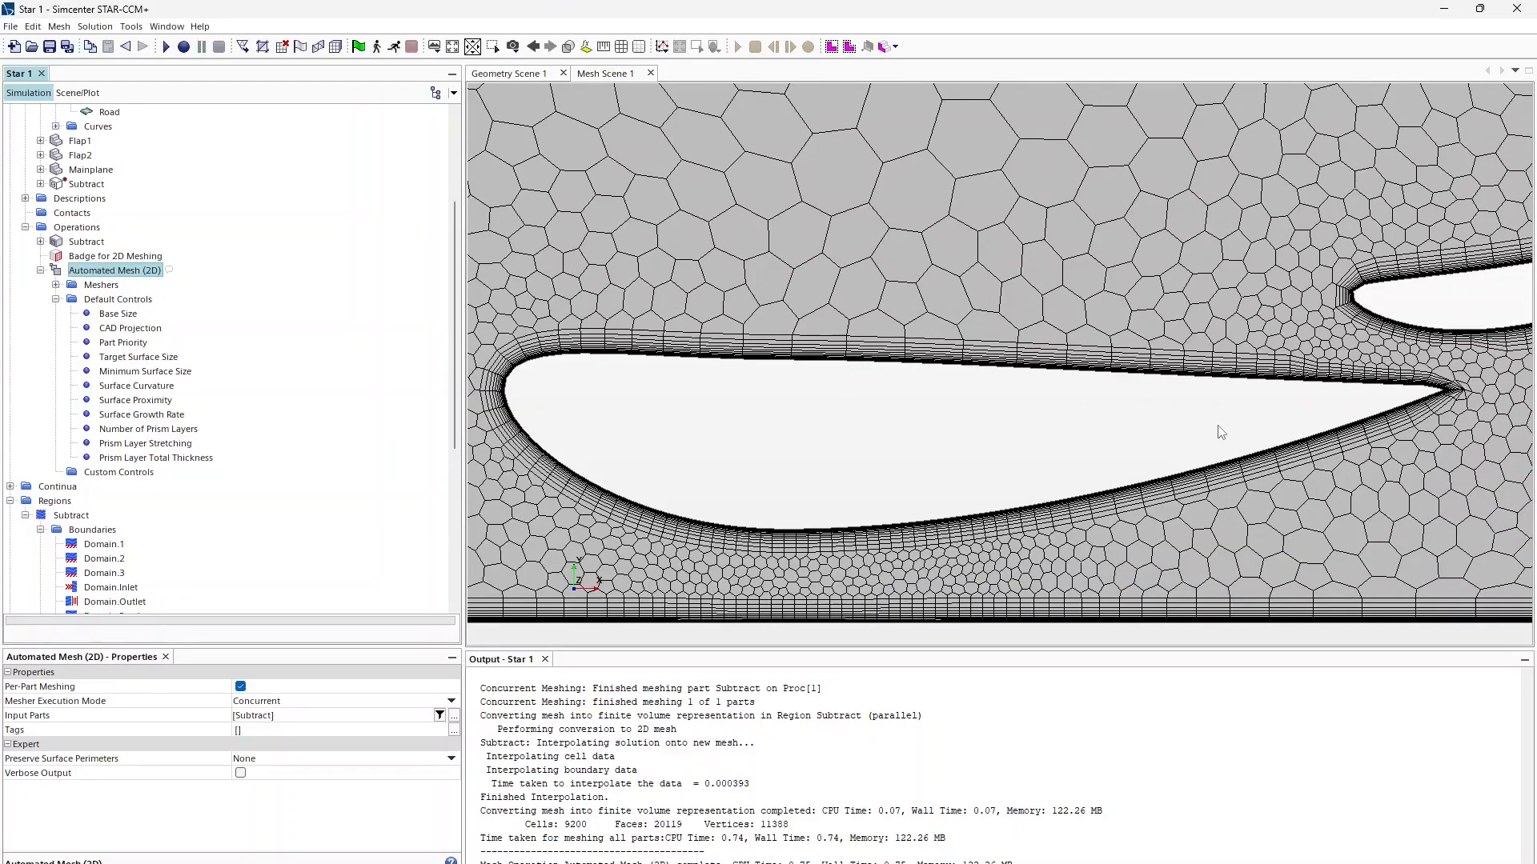
pyautogui.moveTo(1221, 432); pyautogui.dragTo(1309, 461, button='middle')
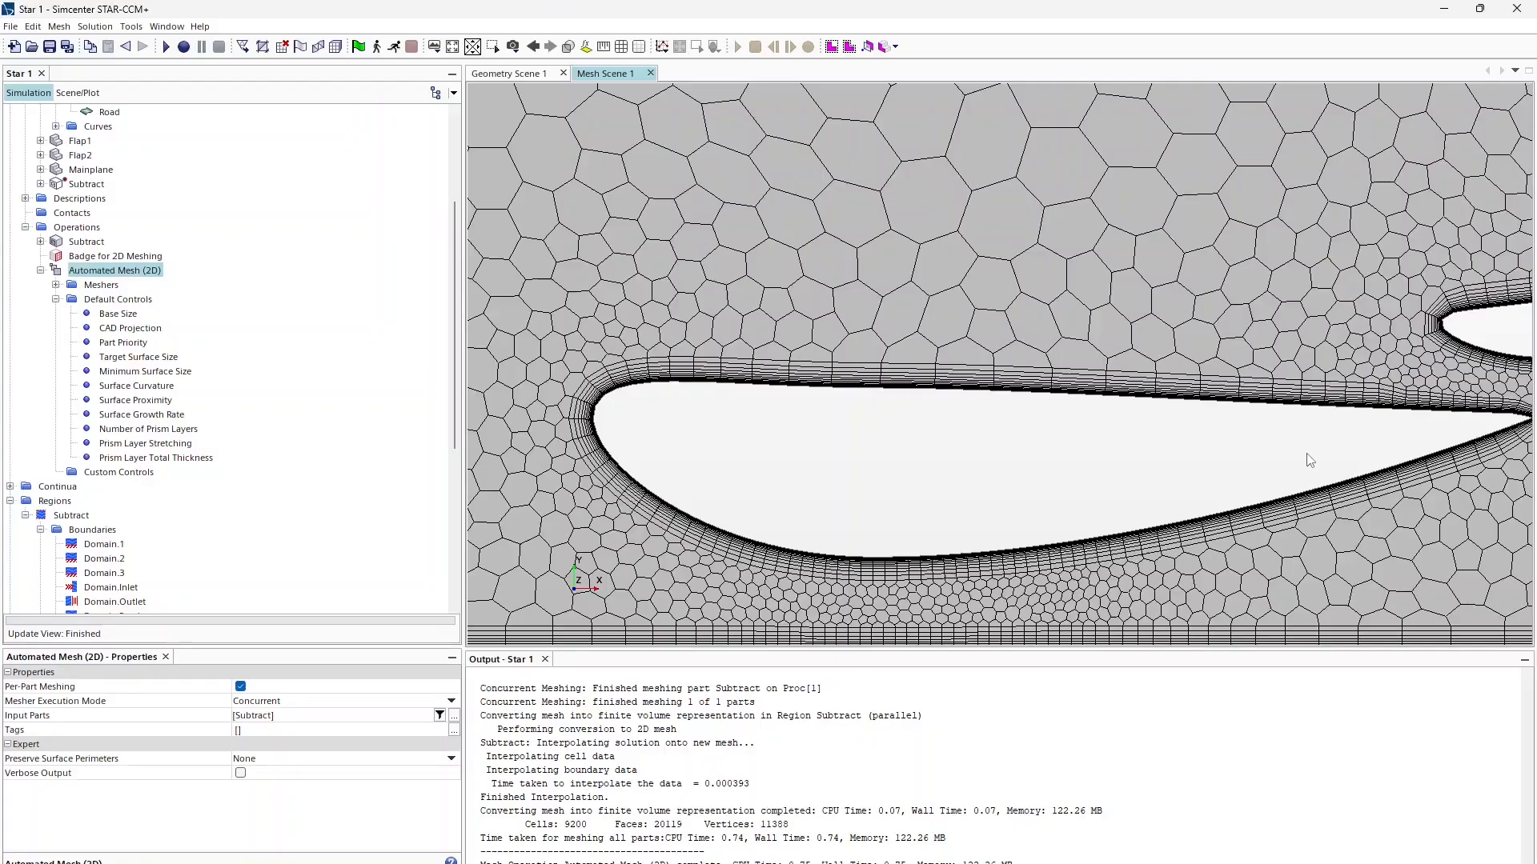
pyautogui.scroll(-5, 1108, 470)
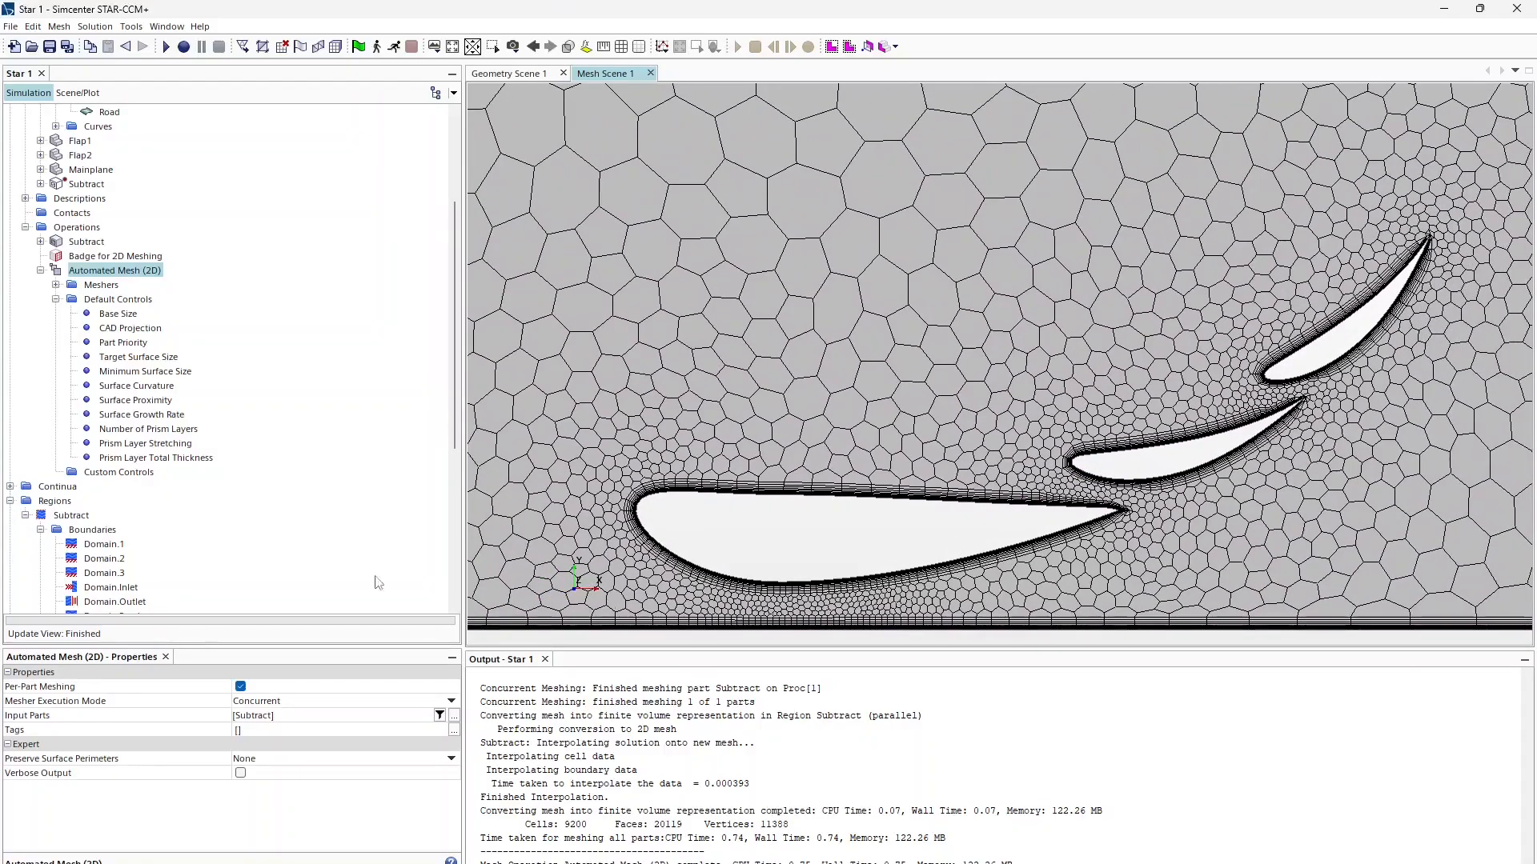
# Step: Continue inspecting the prism layers around the flaps, then zoom out to the whole domain
pyautogui.click(118, 473)
pyautogui.scroll(-3, 824, 445)
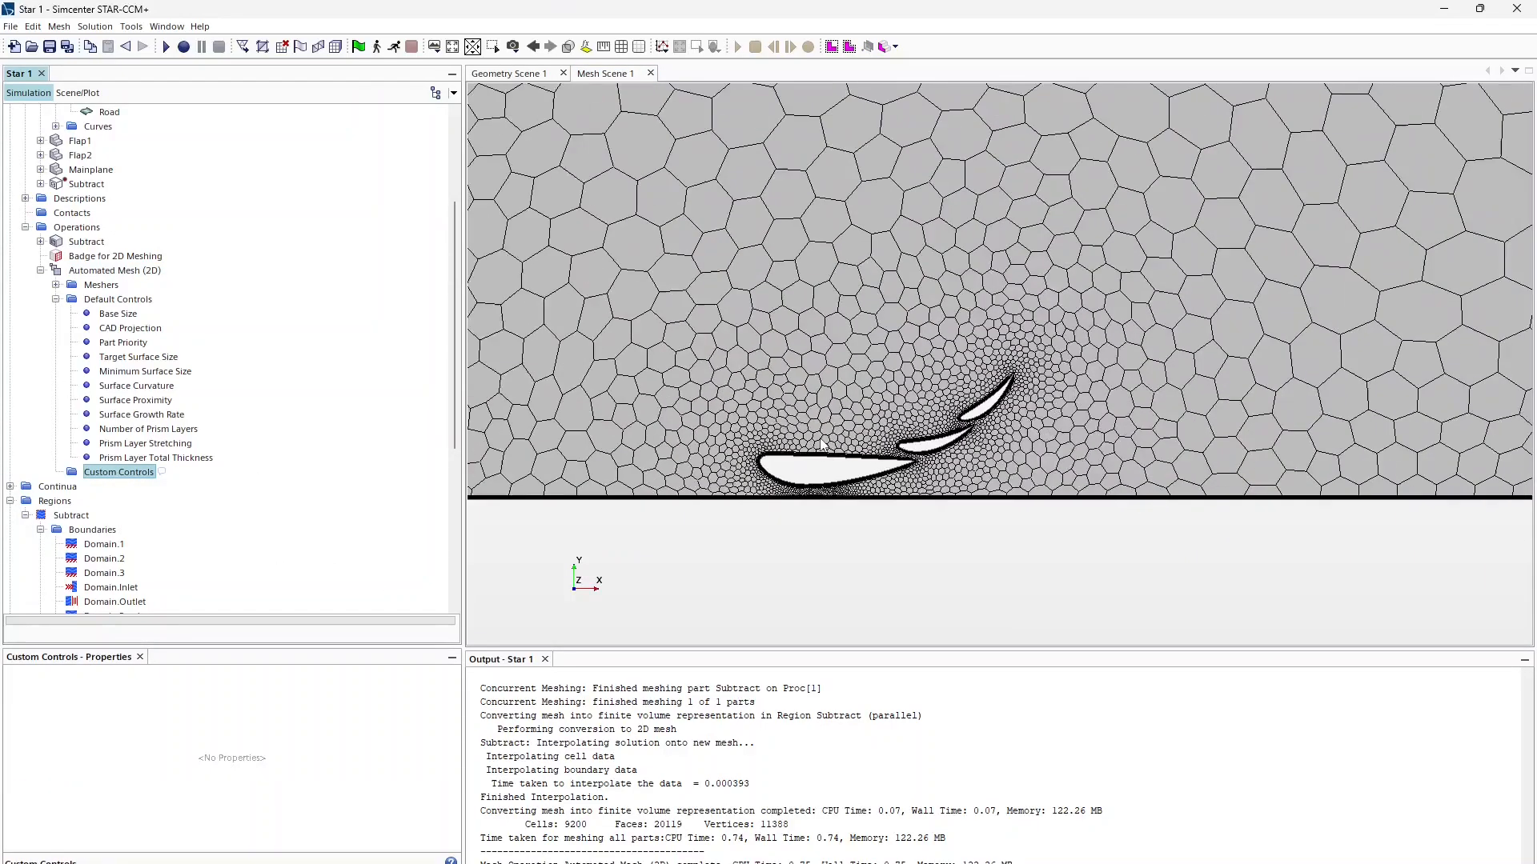
pyautogui.scroll(-3, 823, 444)
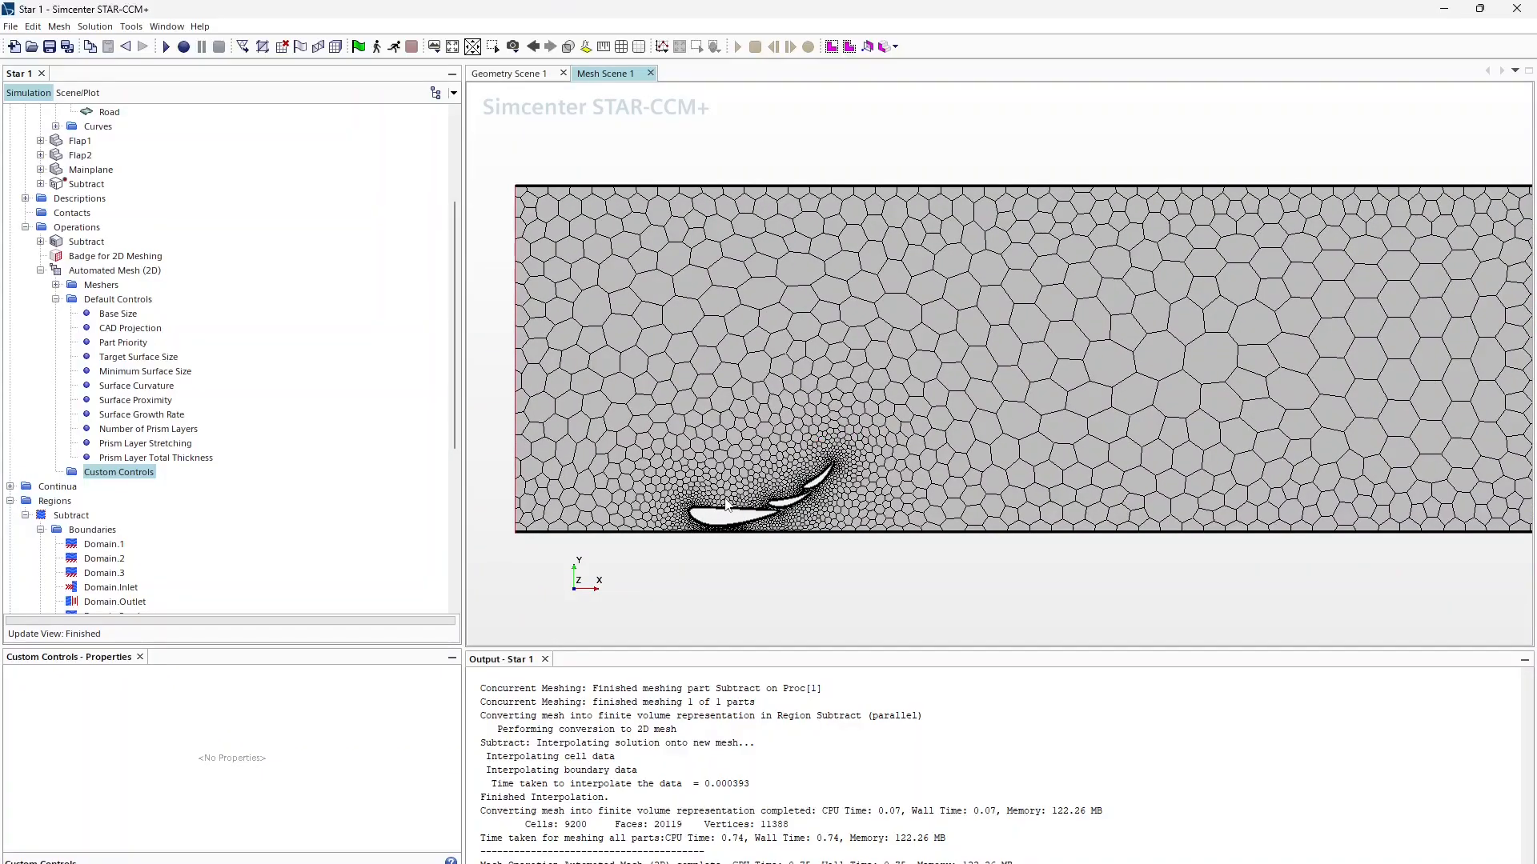
pyautogui.rightClick(725, 500)
pyautogui.click(647, 535)
pyautogui.scroll(-3, 757, 545)
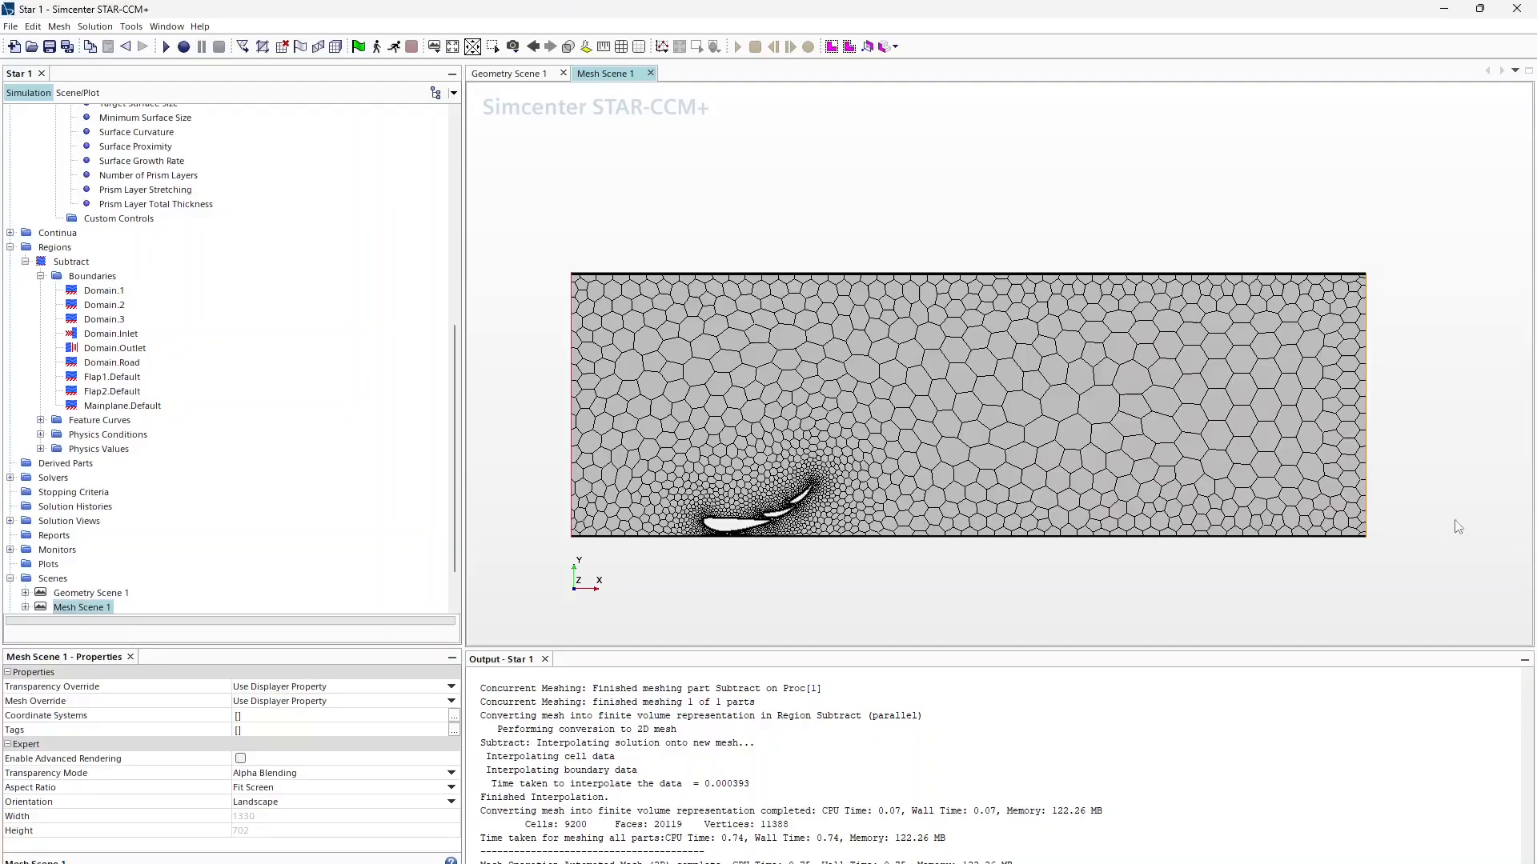
pyautogui.scroll(-2, 226, 472)
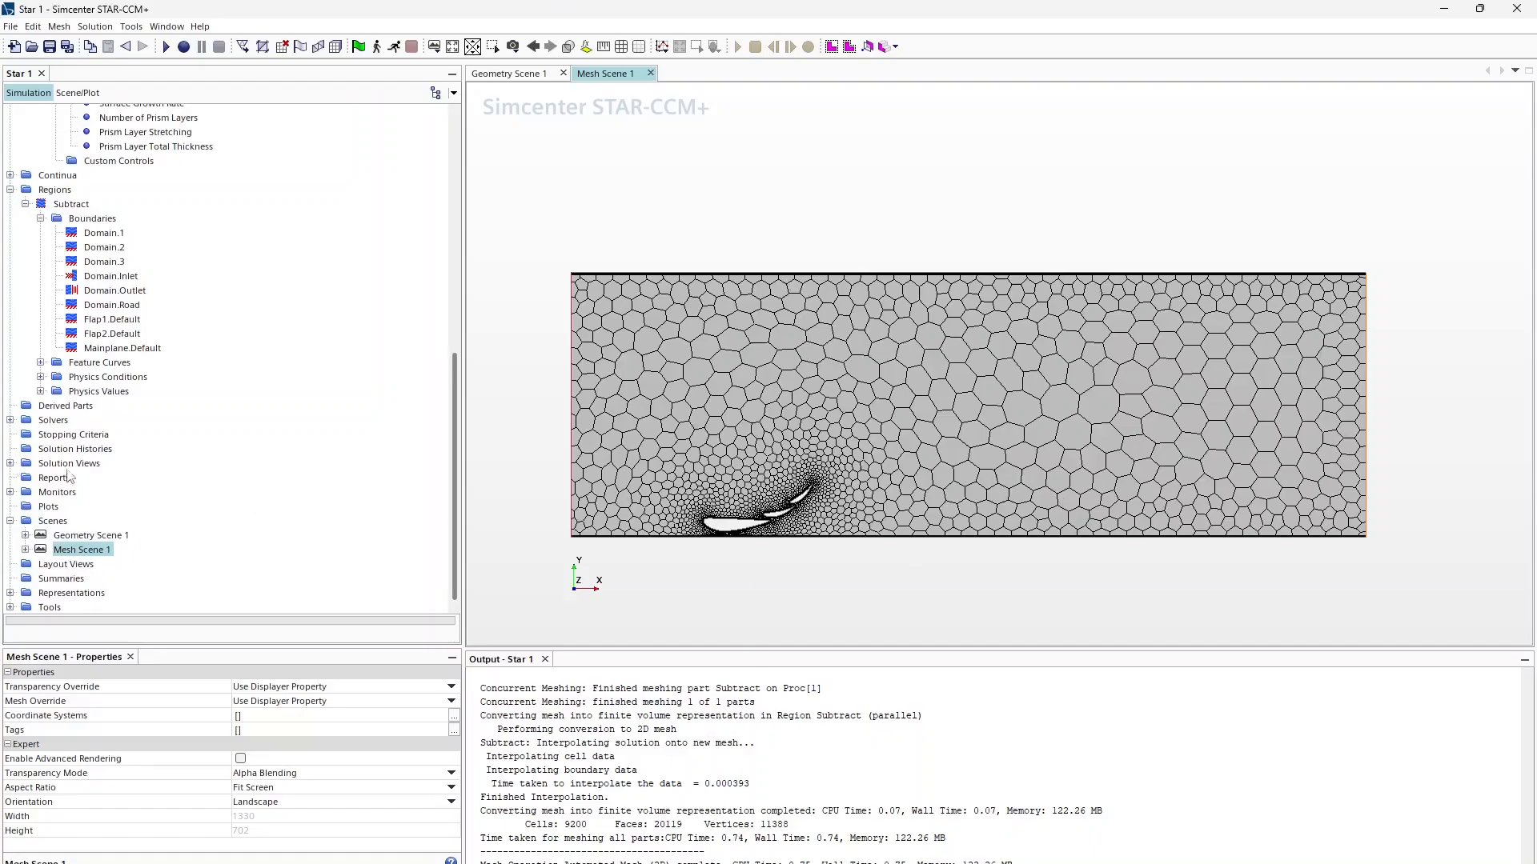
pyautogui.scroll(6, 77, 432)
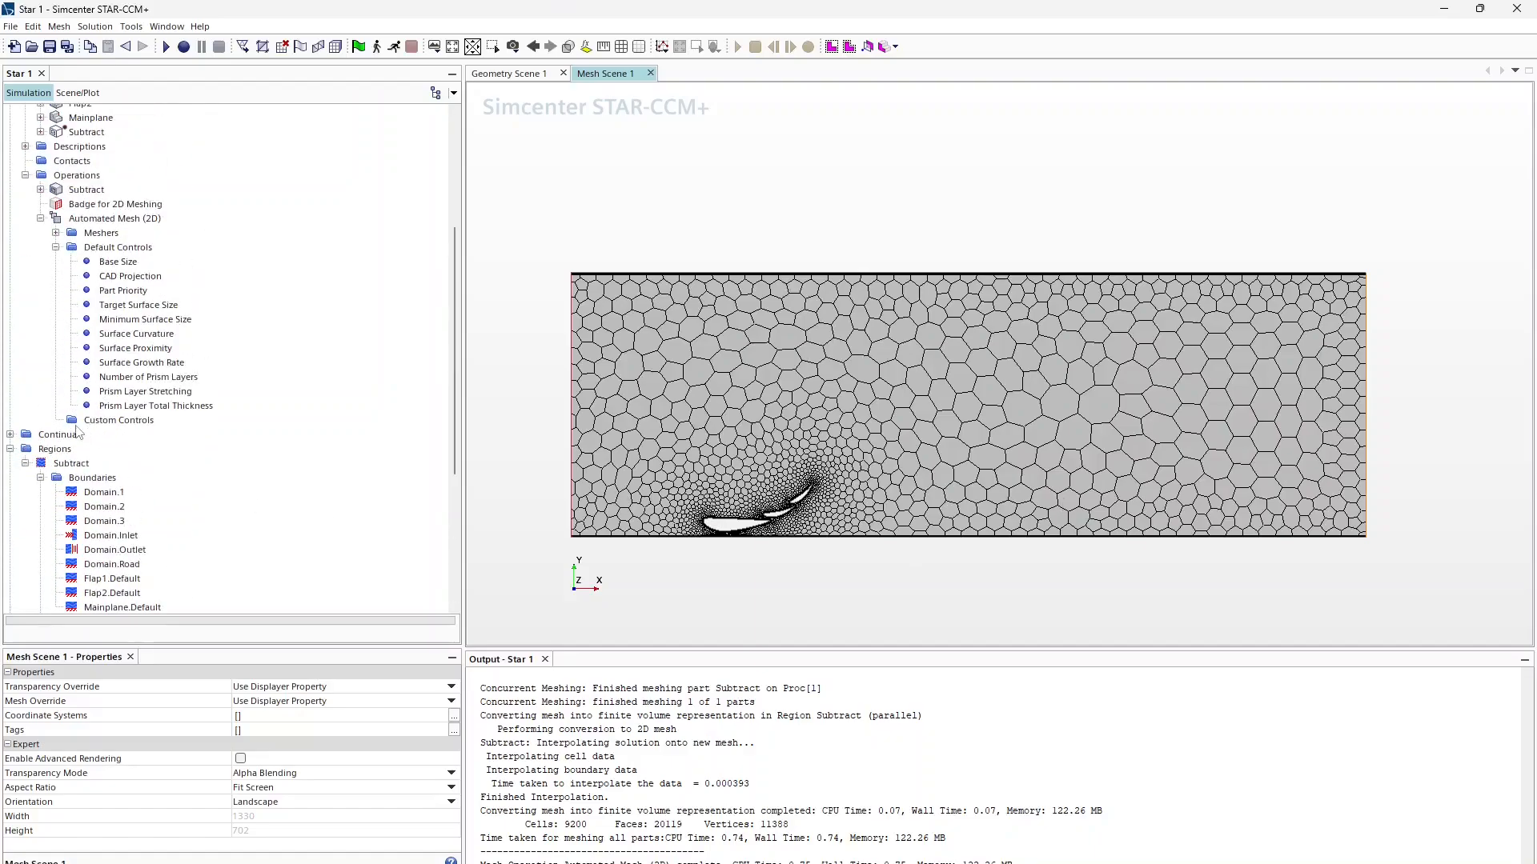
# Step: Create a surface control named Wake applied to the Flap1 and Flap2 part surfaces
pyautogui.rightClick(93, 421)
pyautogui.moveTo(193, 437)
pyautogui.click(236, 450)
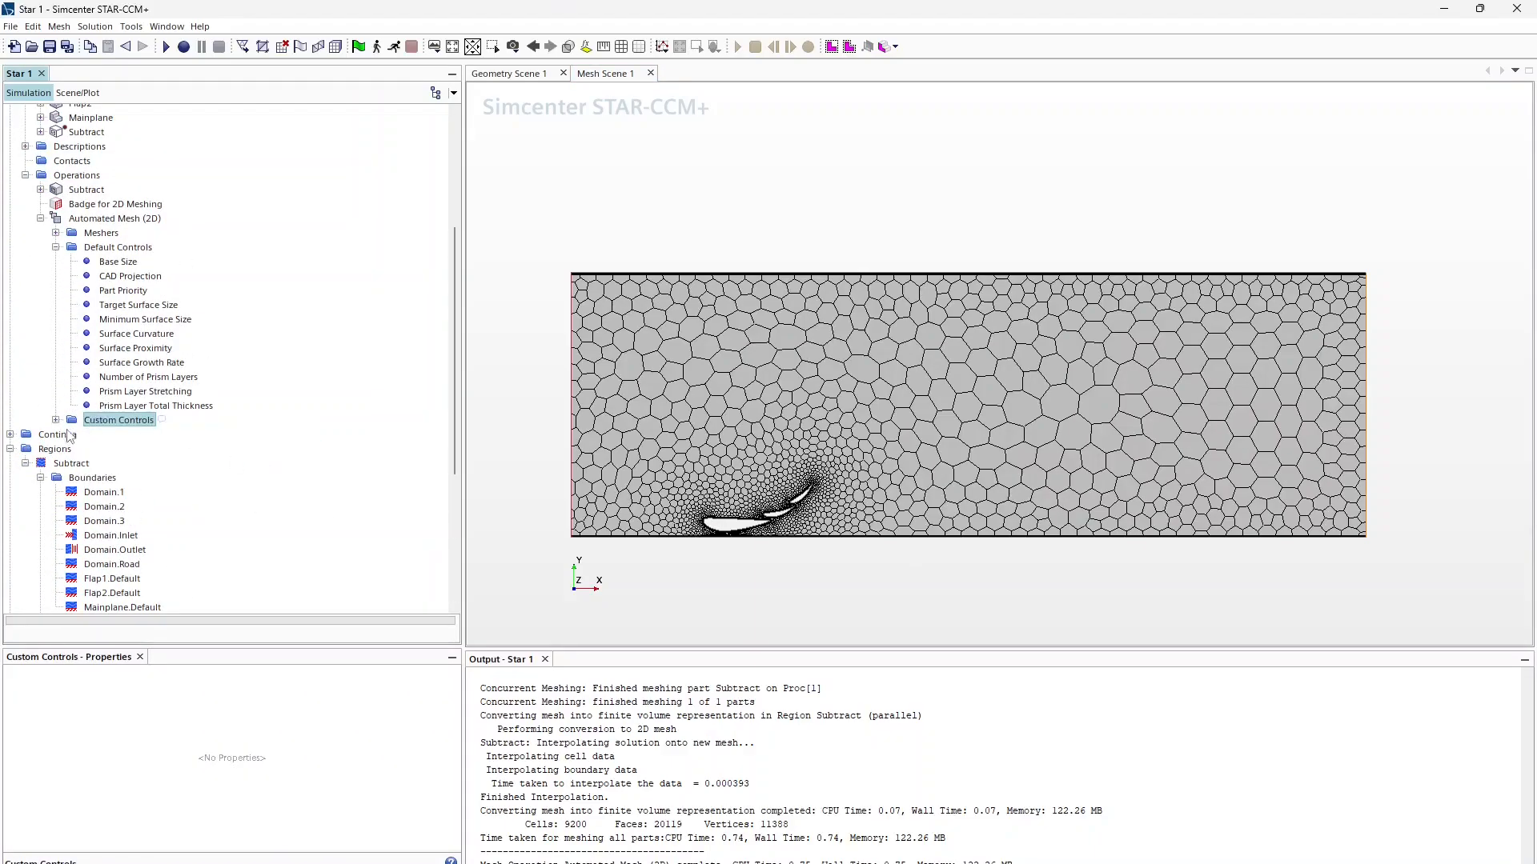
pyautogui.write('Wake')
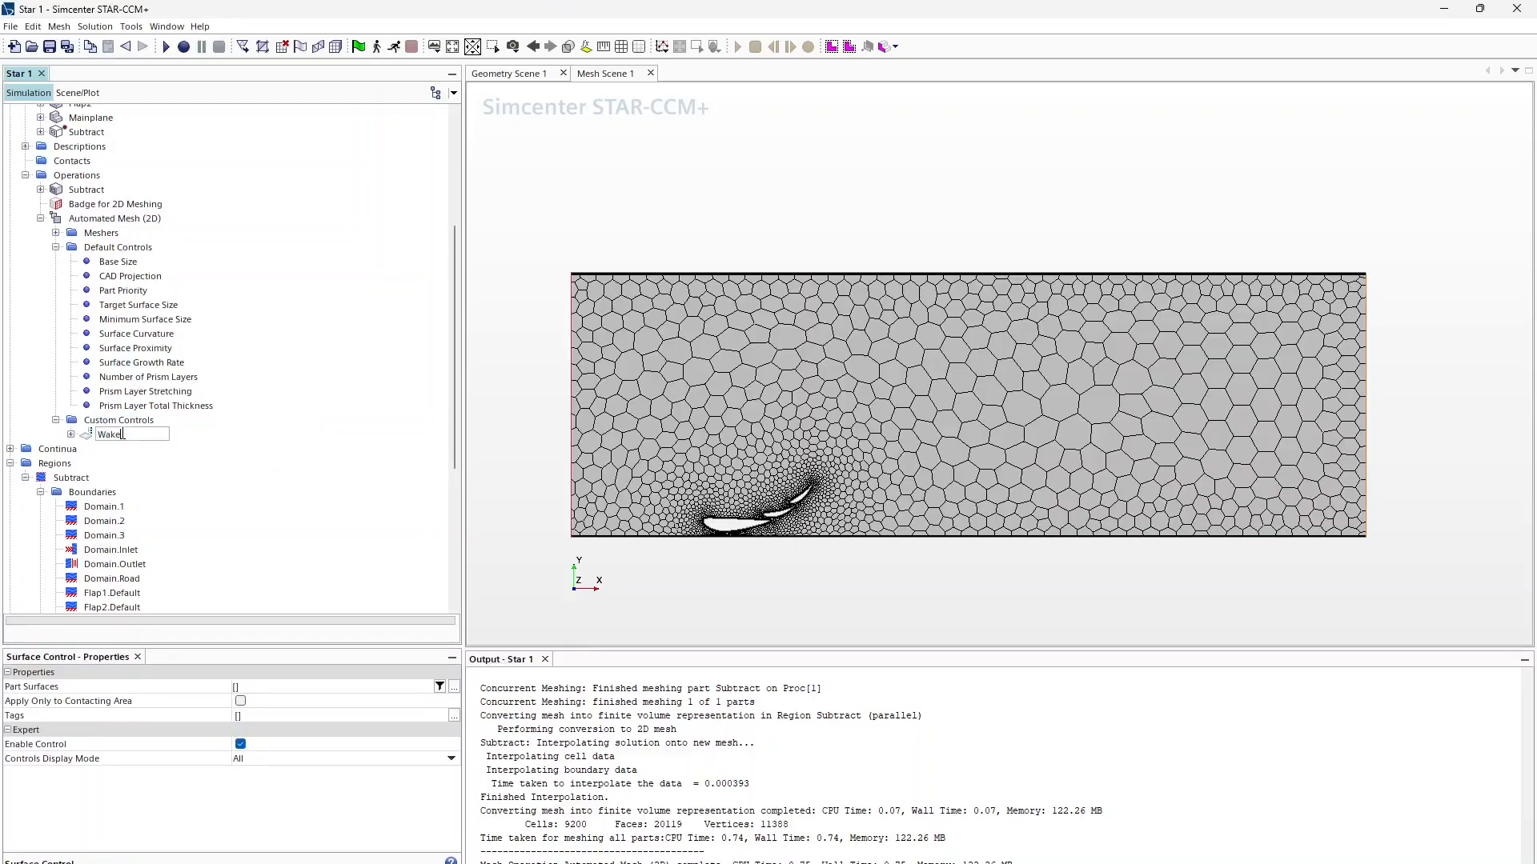
pyautogui.press('Return')
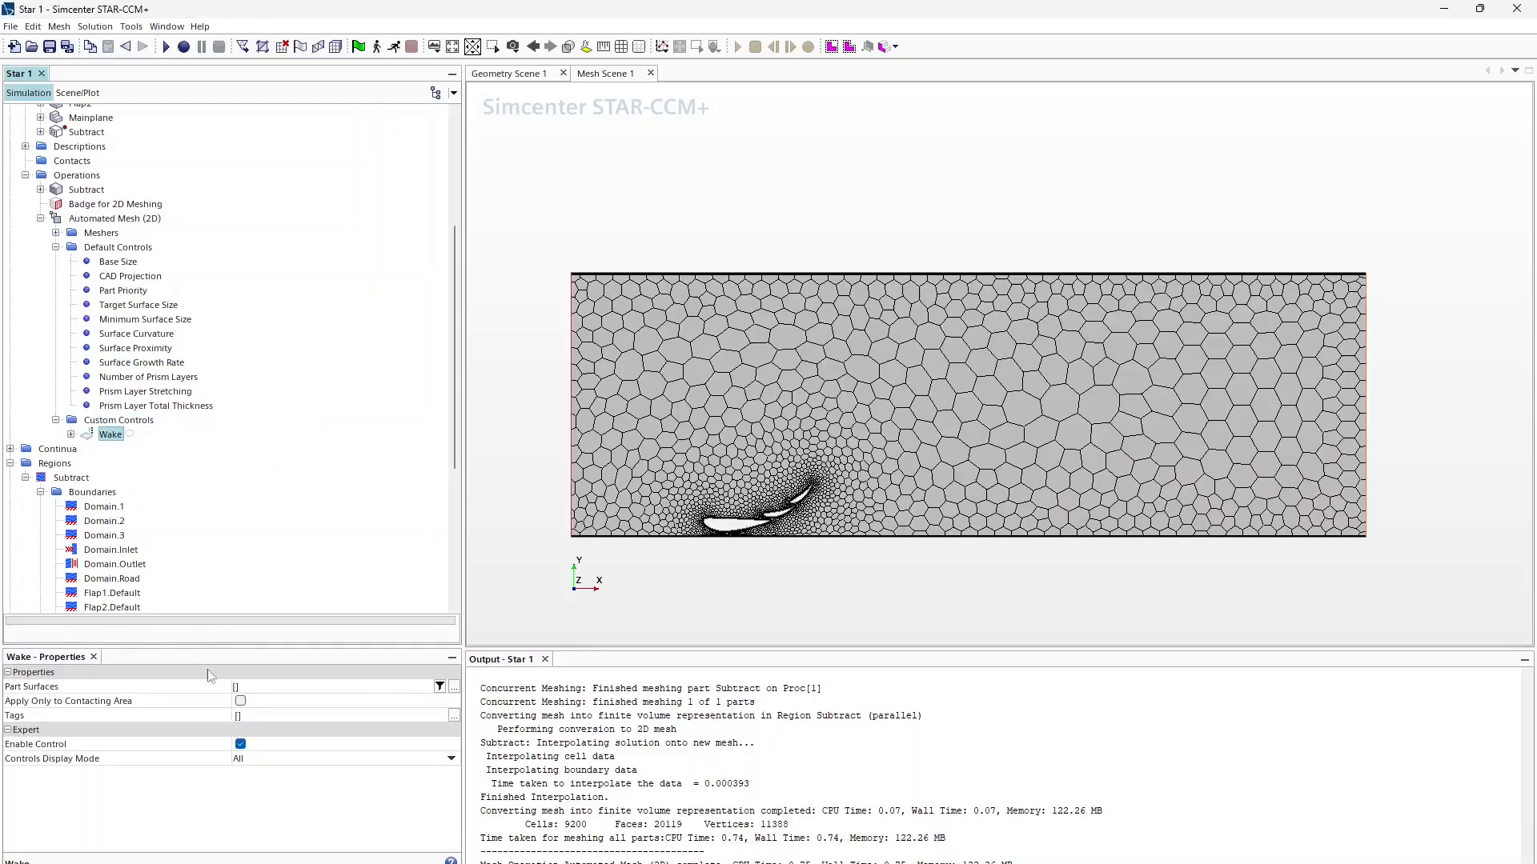
pyautogui.click(240, 688)
pyautogui.click(284, 804)
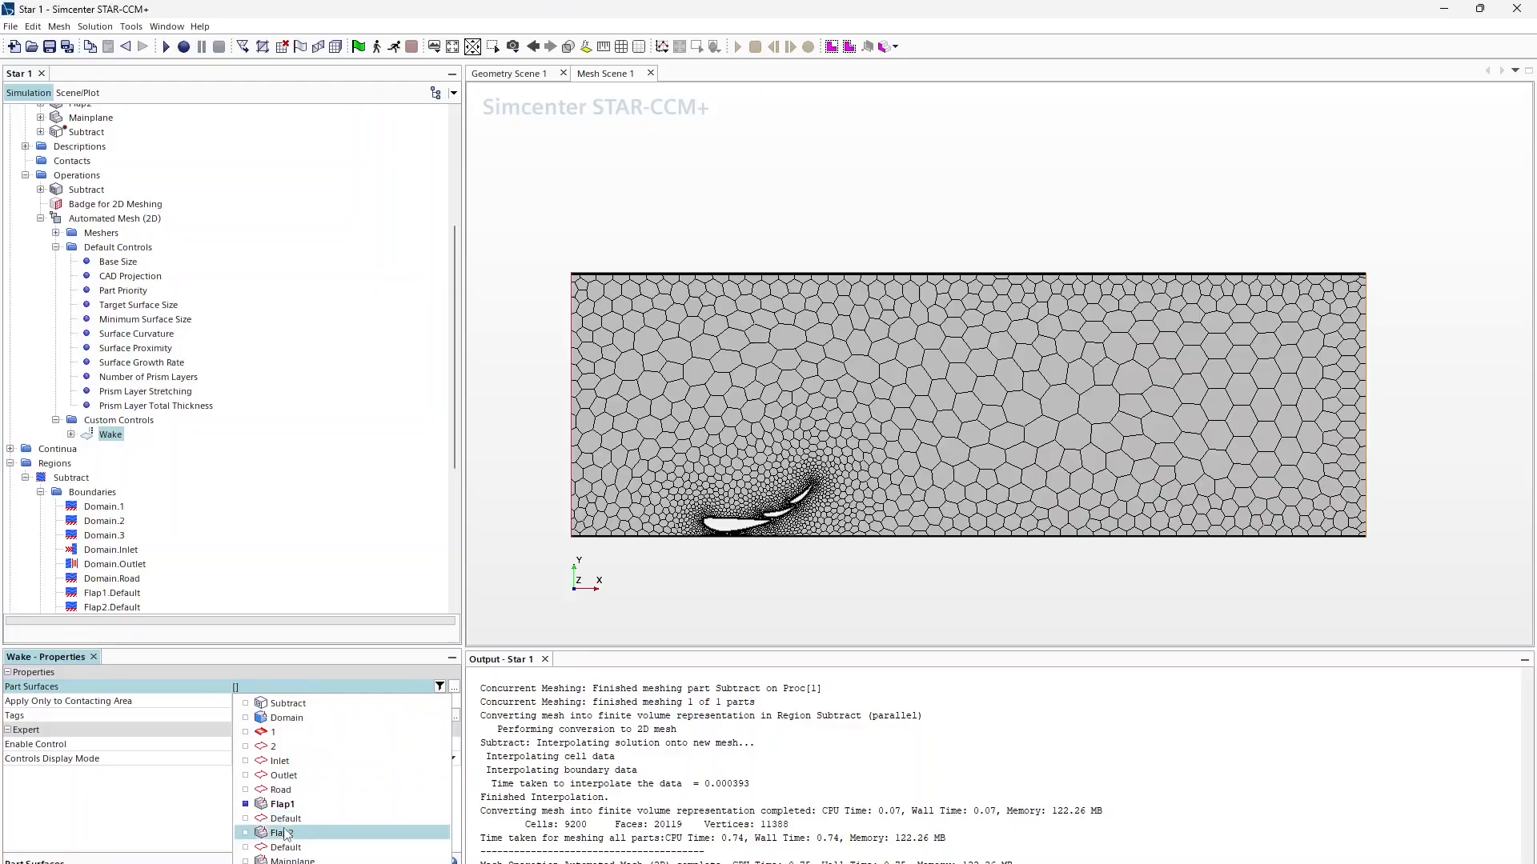
pyautogui.click(284, 833)
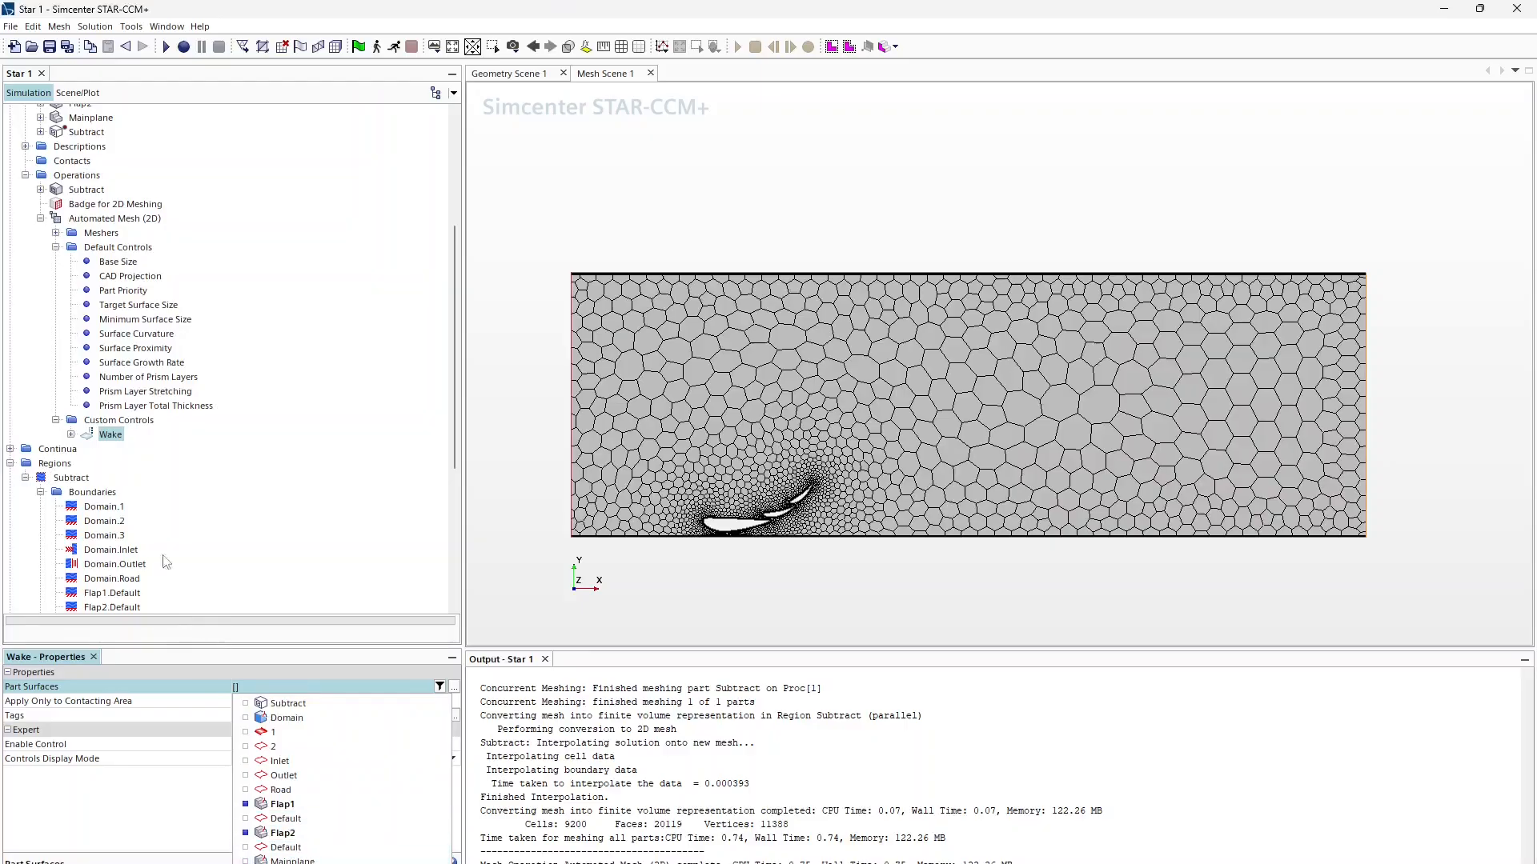
pyautogui.click(155, 848)
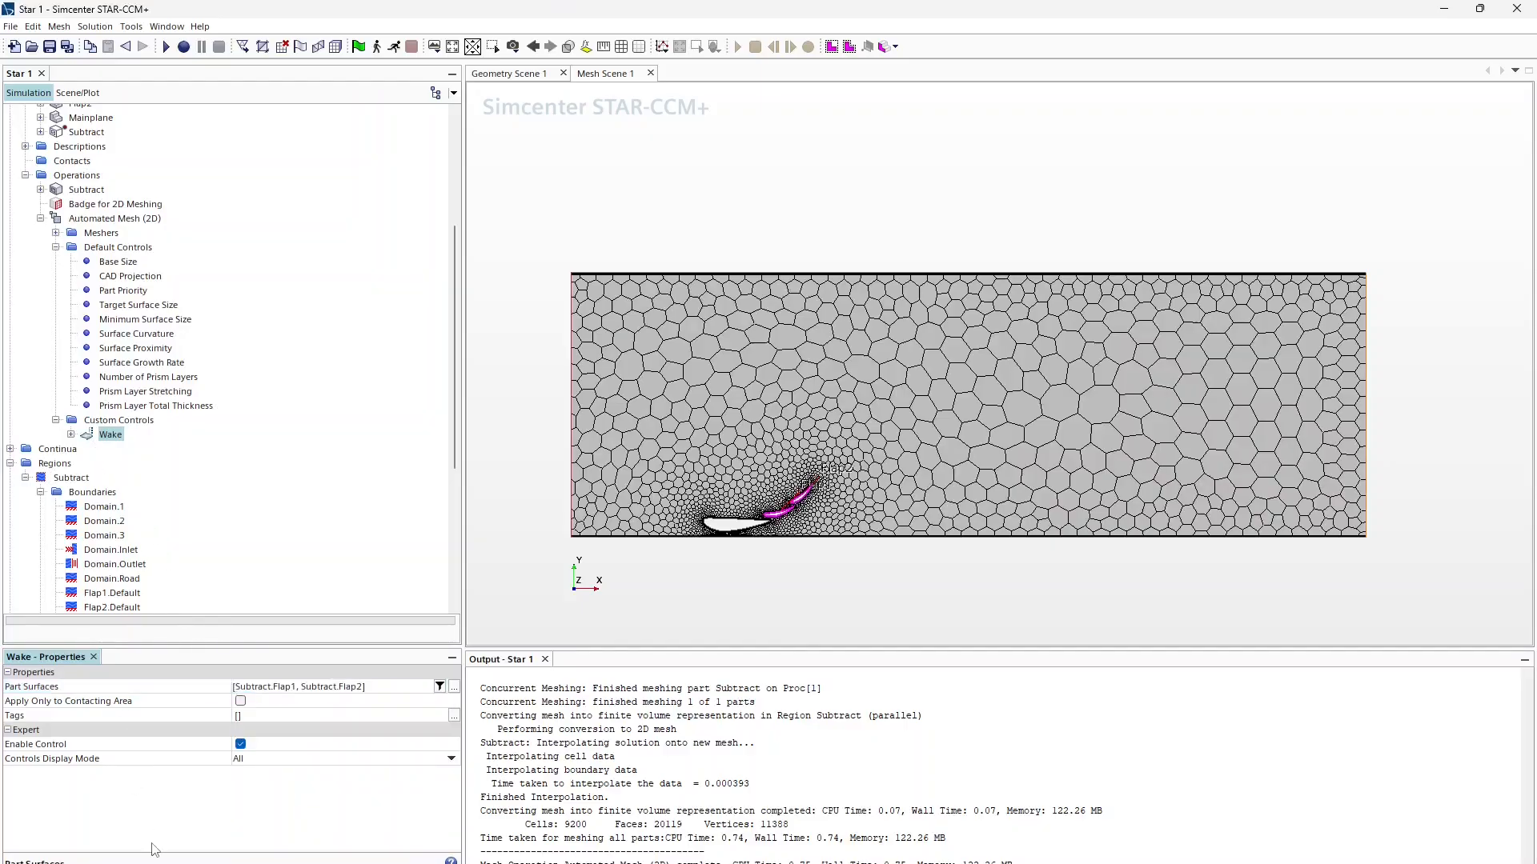
# Step: Turn on Specify wake refinement options in the Wake control
pyautogui.click(72, 435)
pyautogui.click(86, 449)
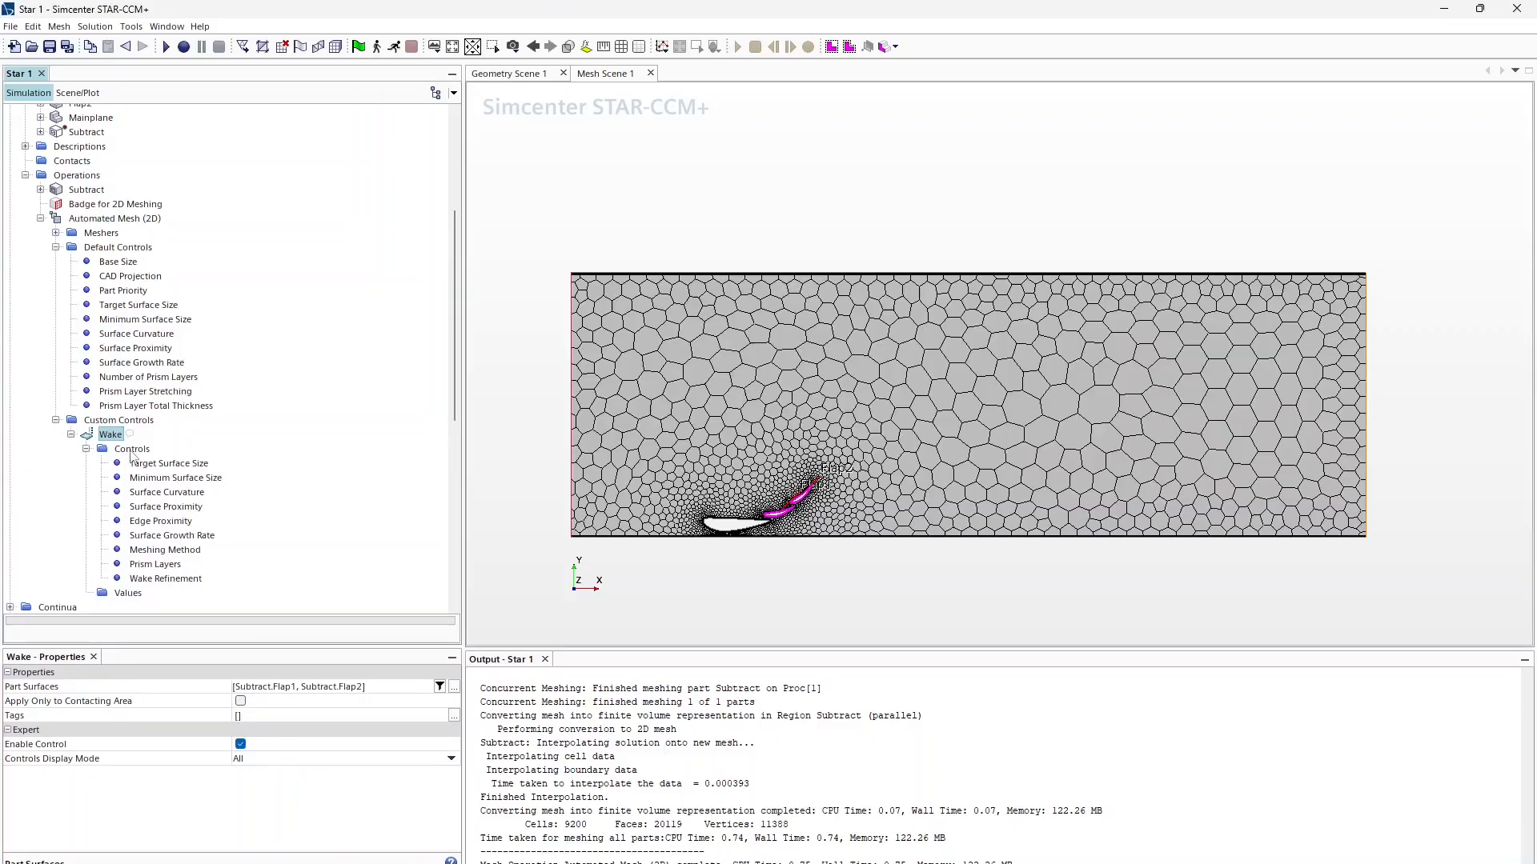
pyautogui.click(152, 578)
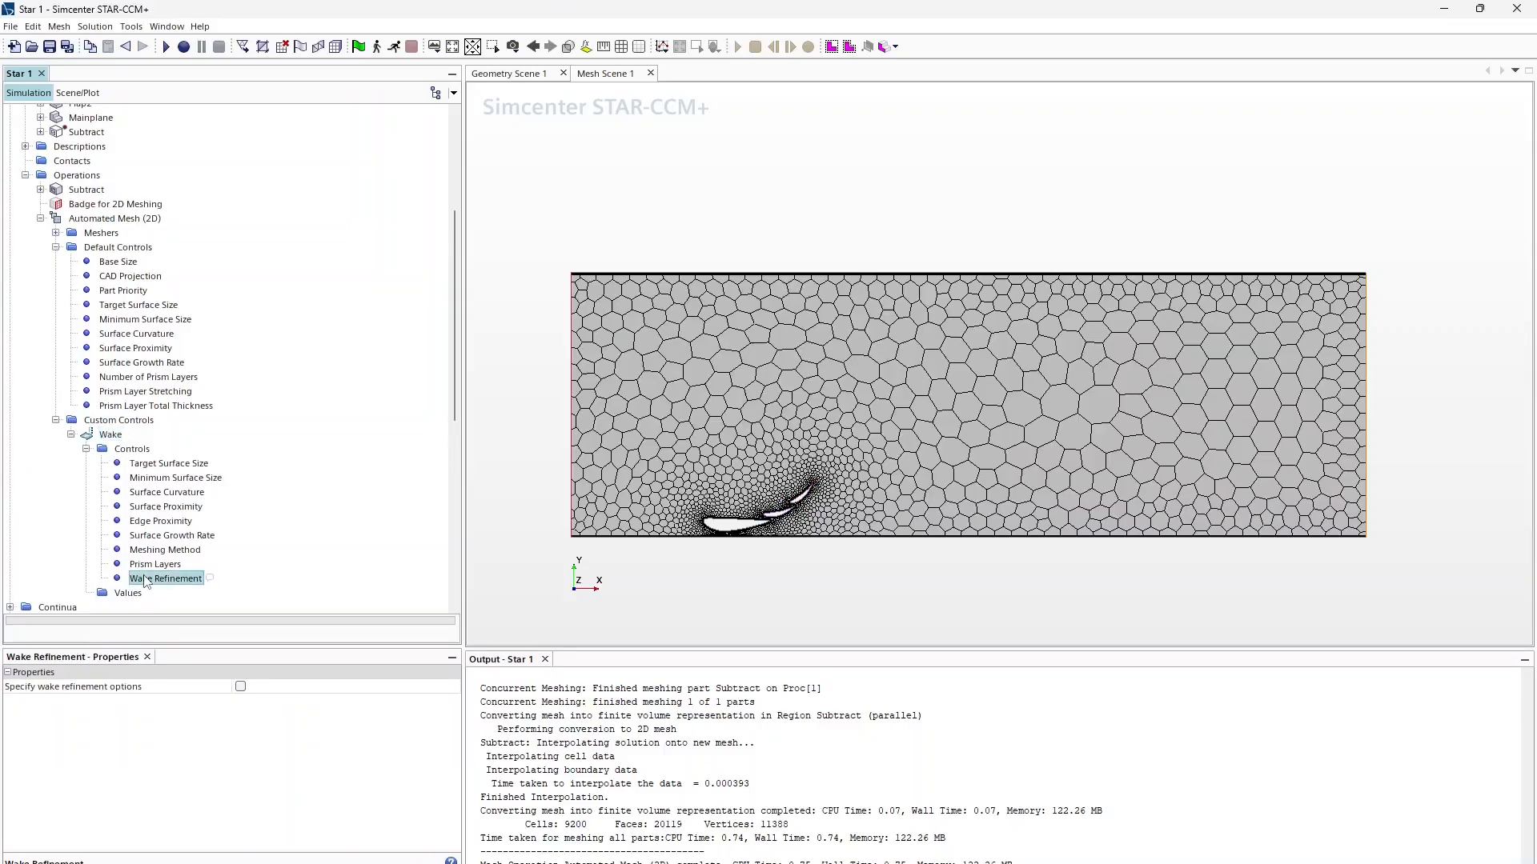
pyautogui.click(240, 686)
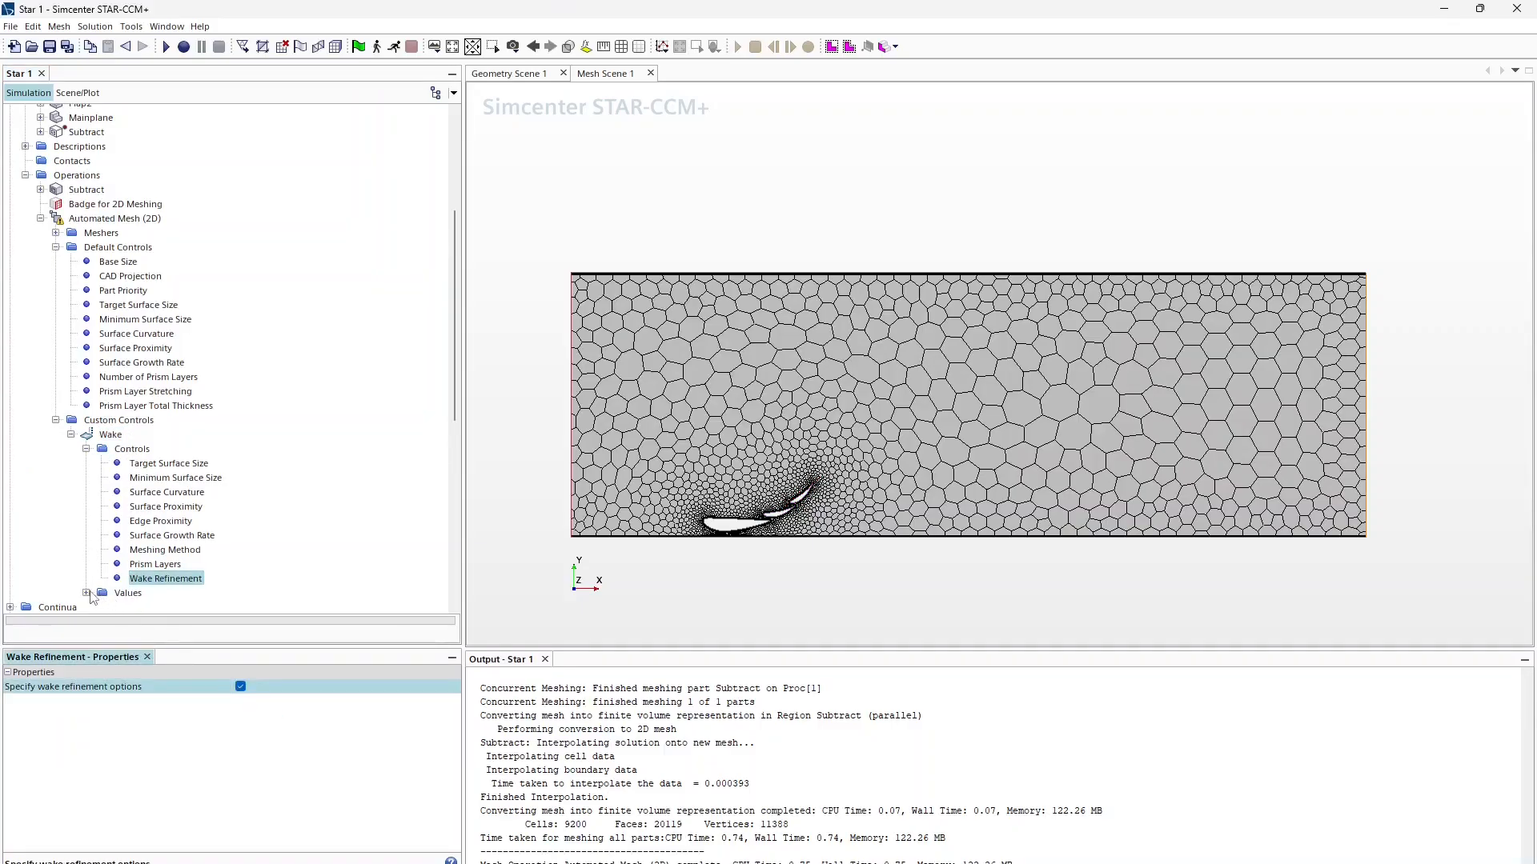
pyautogui.click(86, 593)
pyautogui.scroll(-3, 112, 593)
# Step: Set the wake refinement distance to 3.0 m and spread angle to 5.0 deg
pyautogui.click(125, 479)
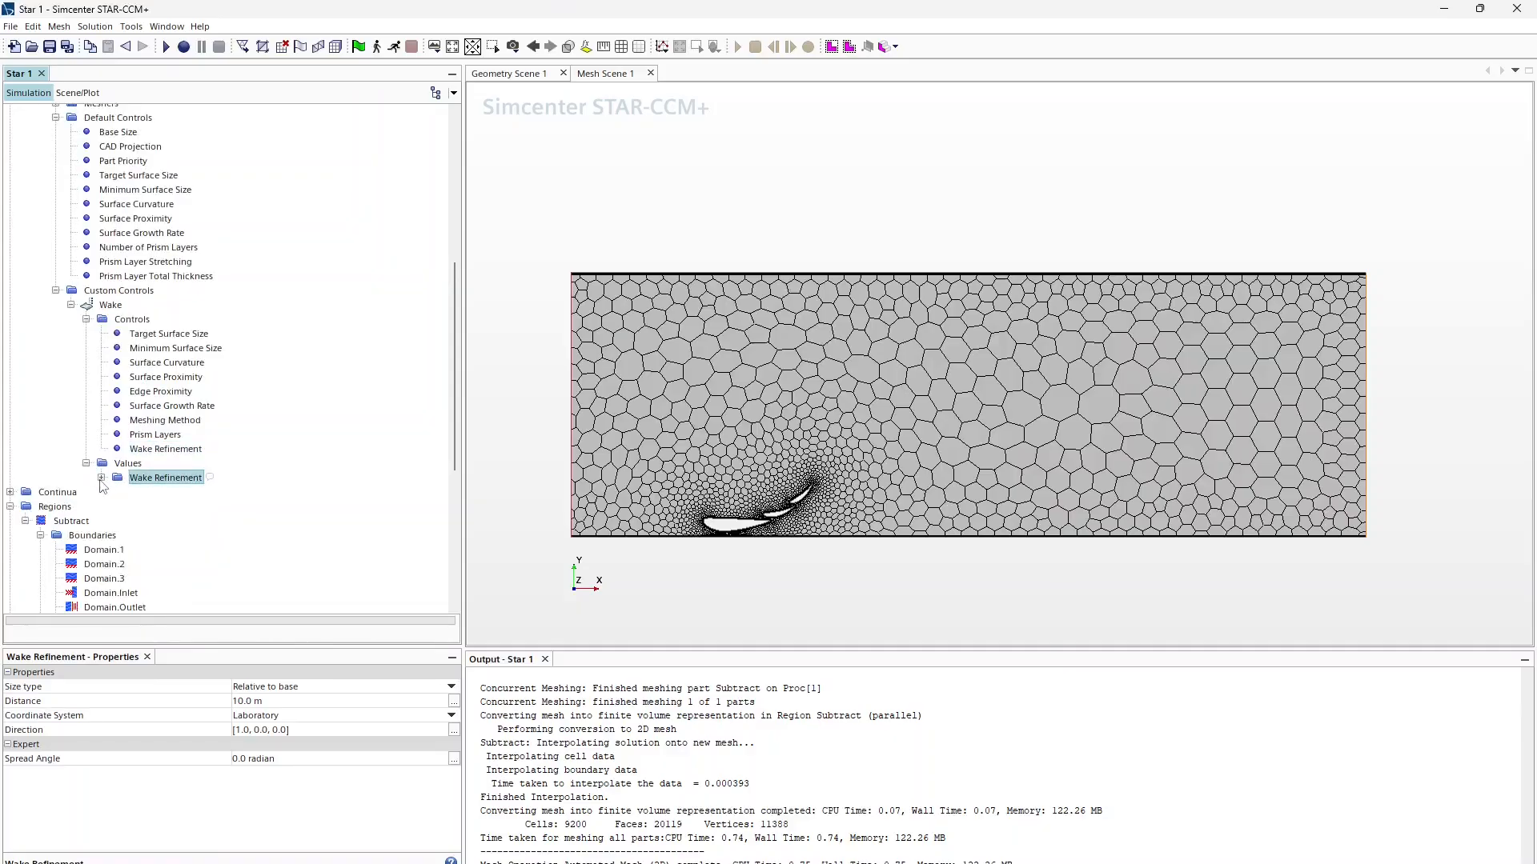
pyautogui.click(249, 702)
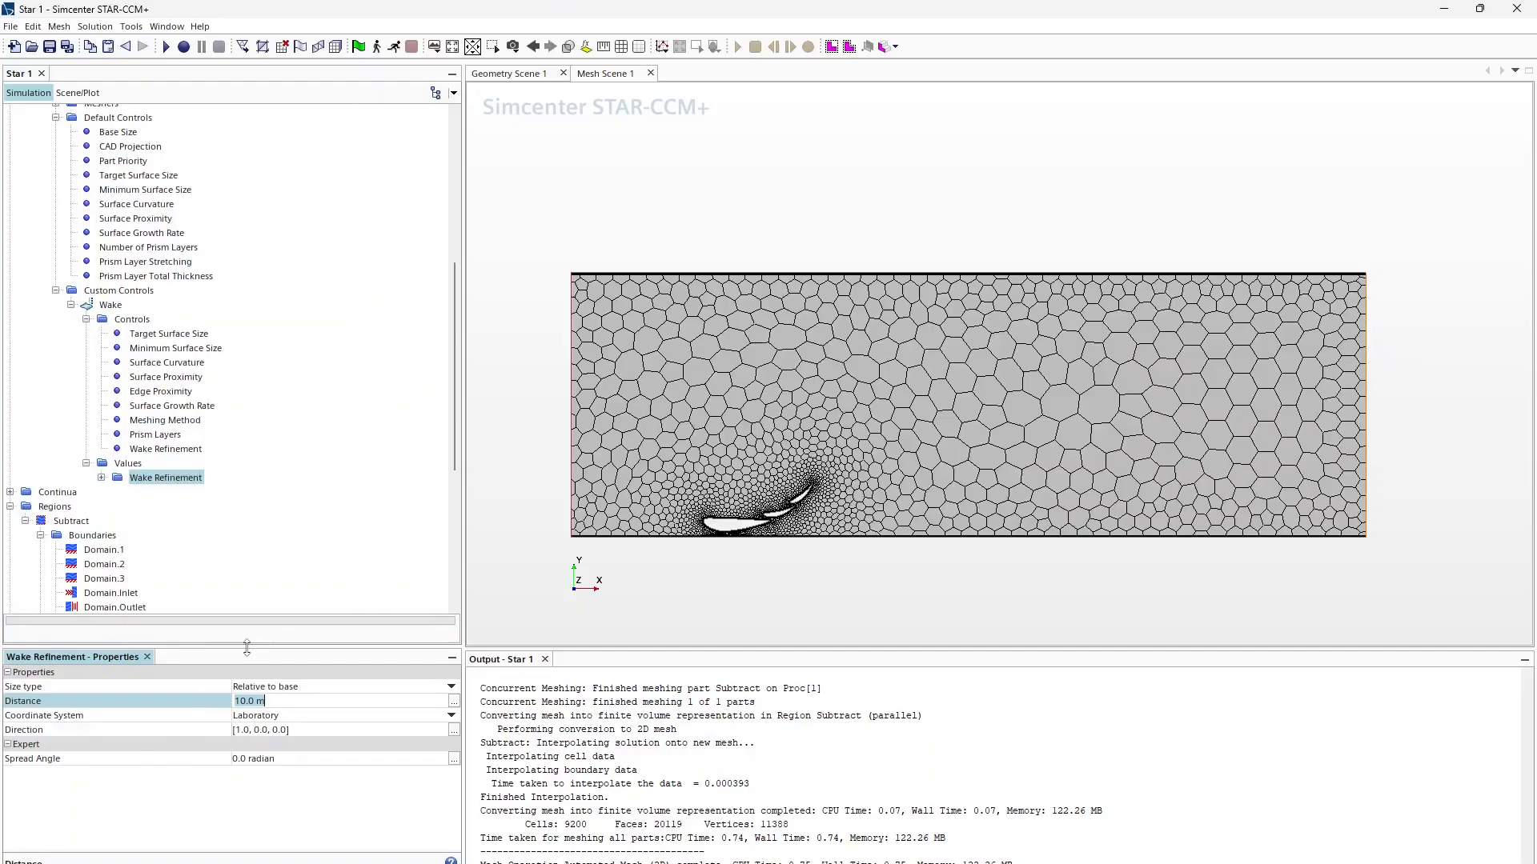
pyautogui.write('3')
pyautogui.press('Return')
pyautogui.click(253, 731)
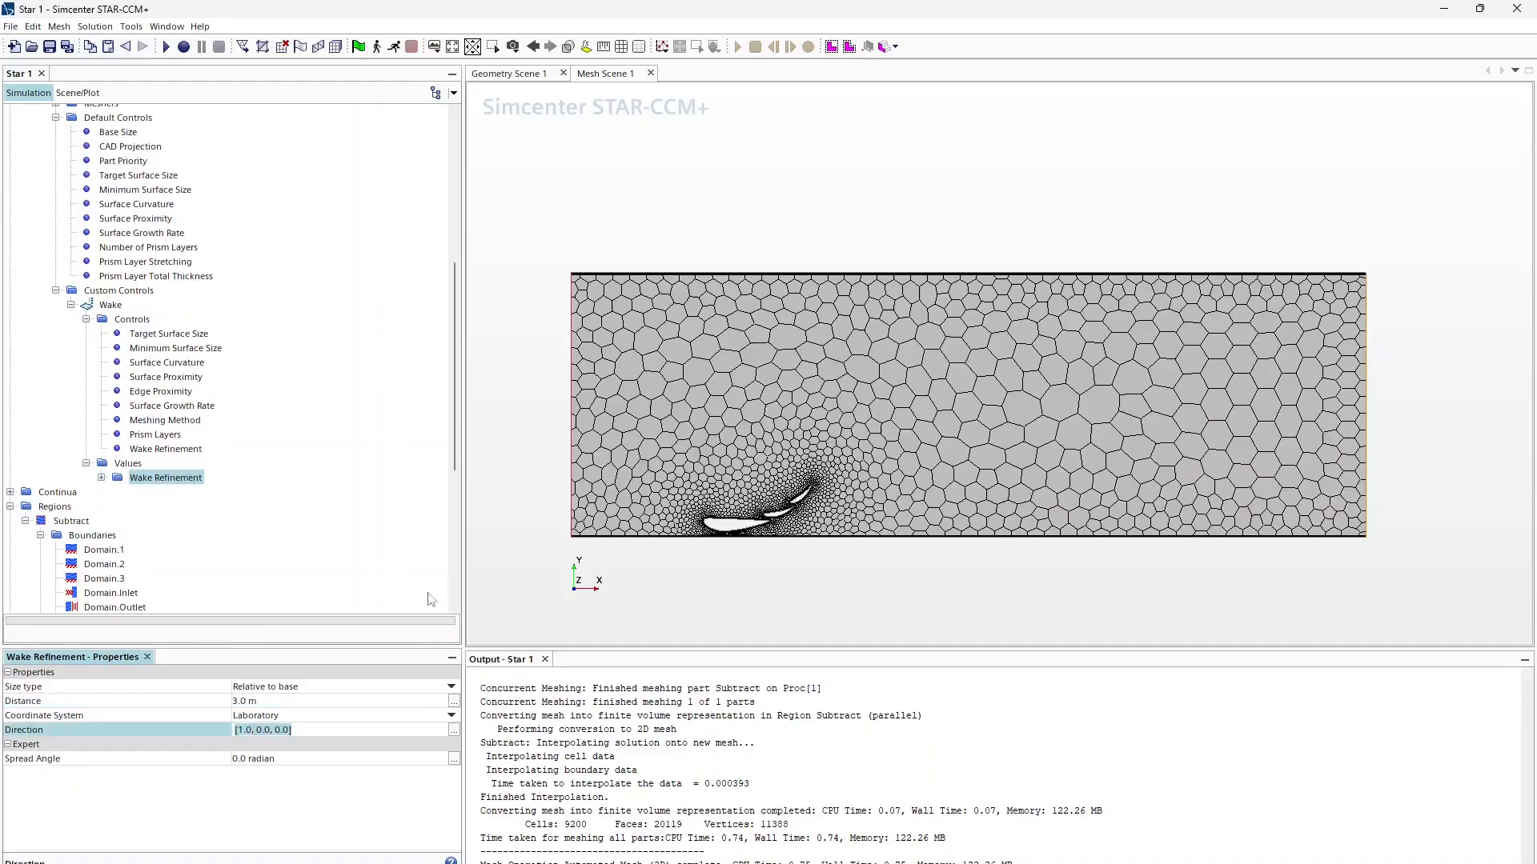
pyautogui.click(255, 760)
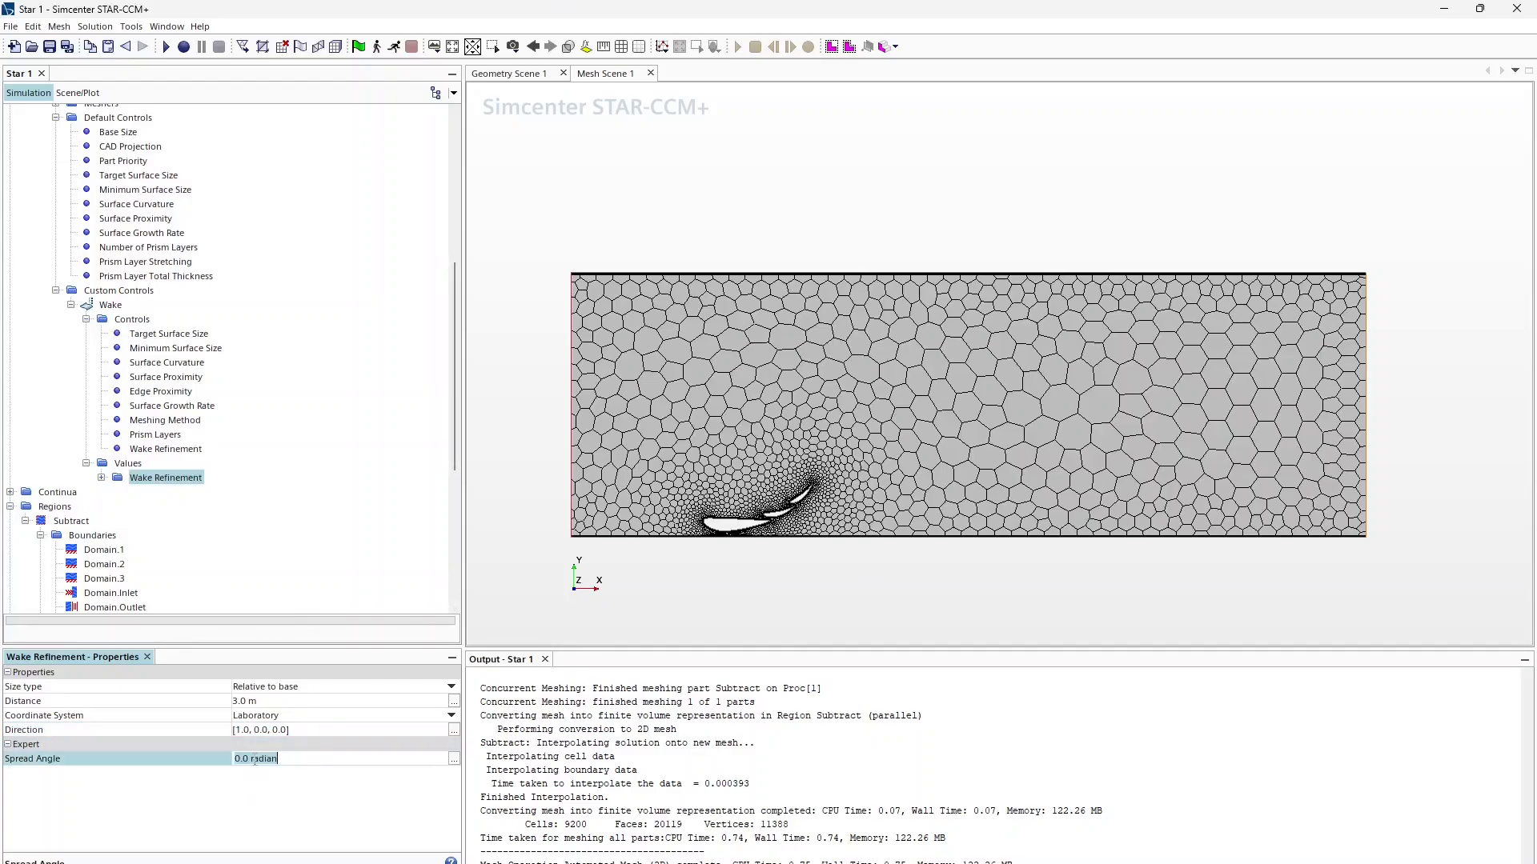
pyautogui.write('5')
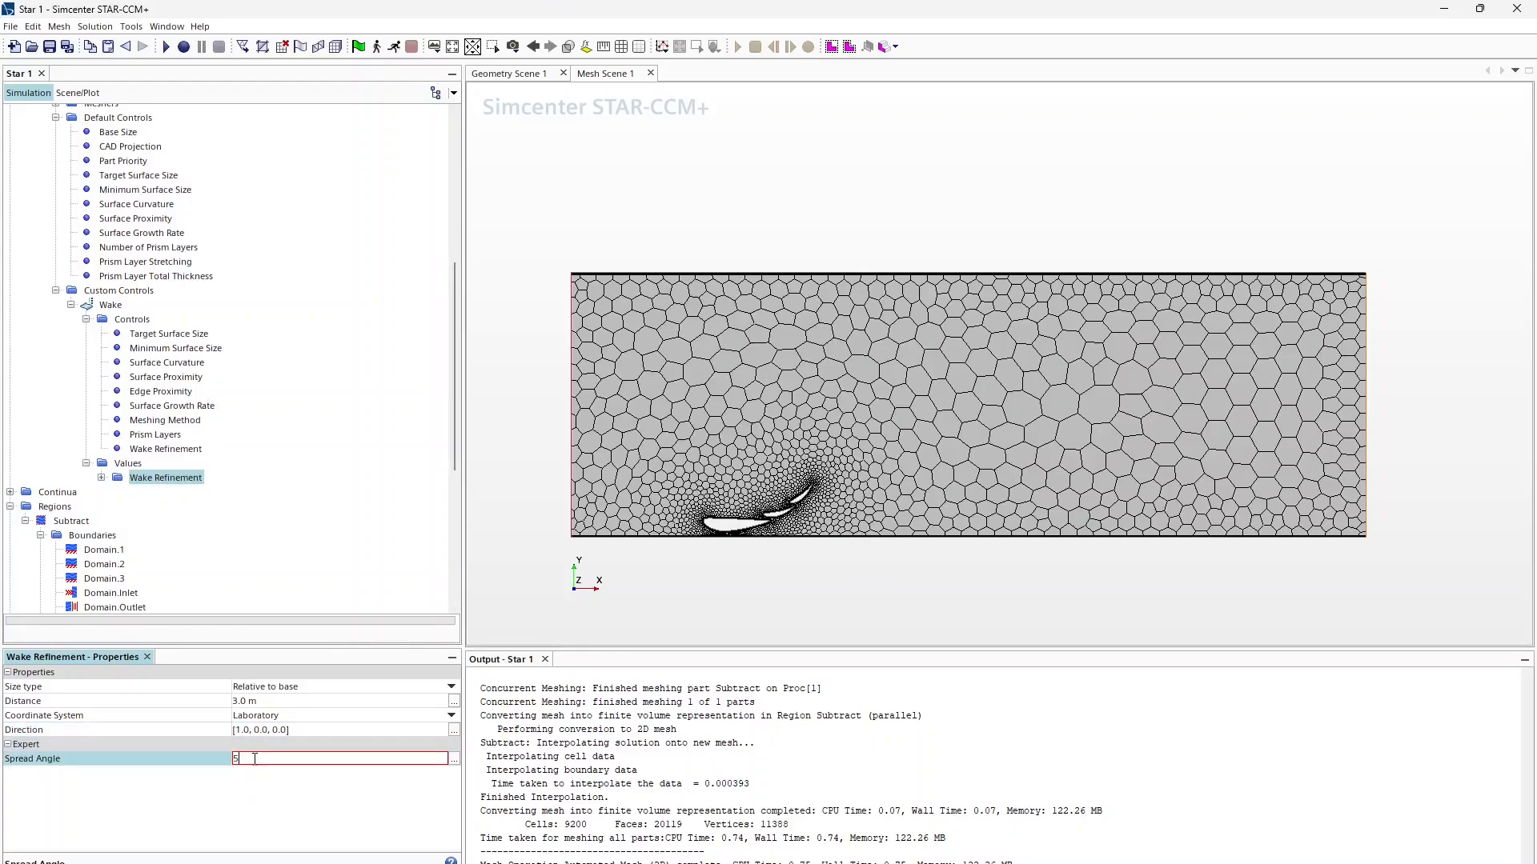
pyautogui.write('.0 deg')
pyautogui.press('Return')
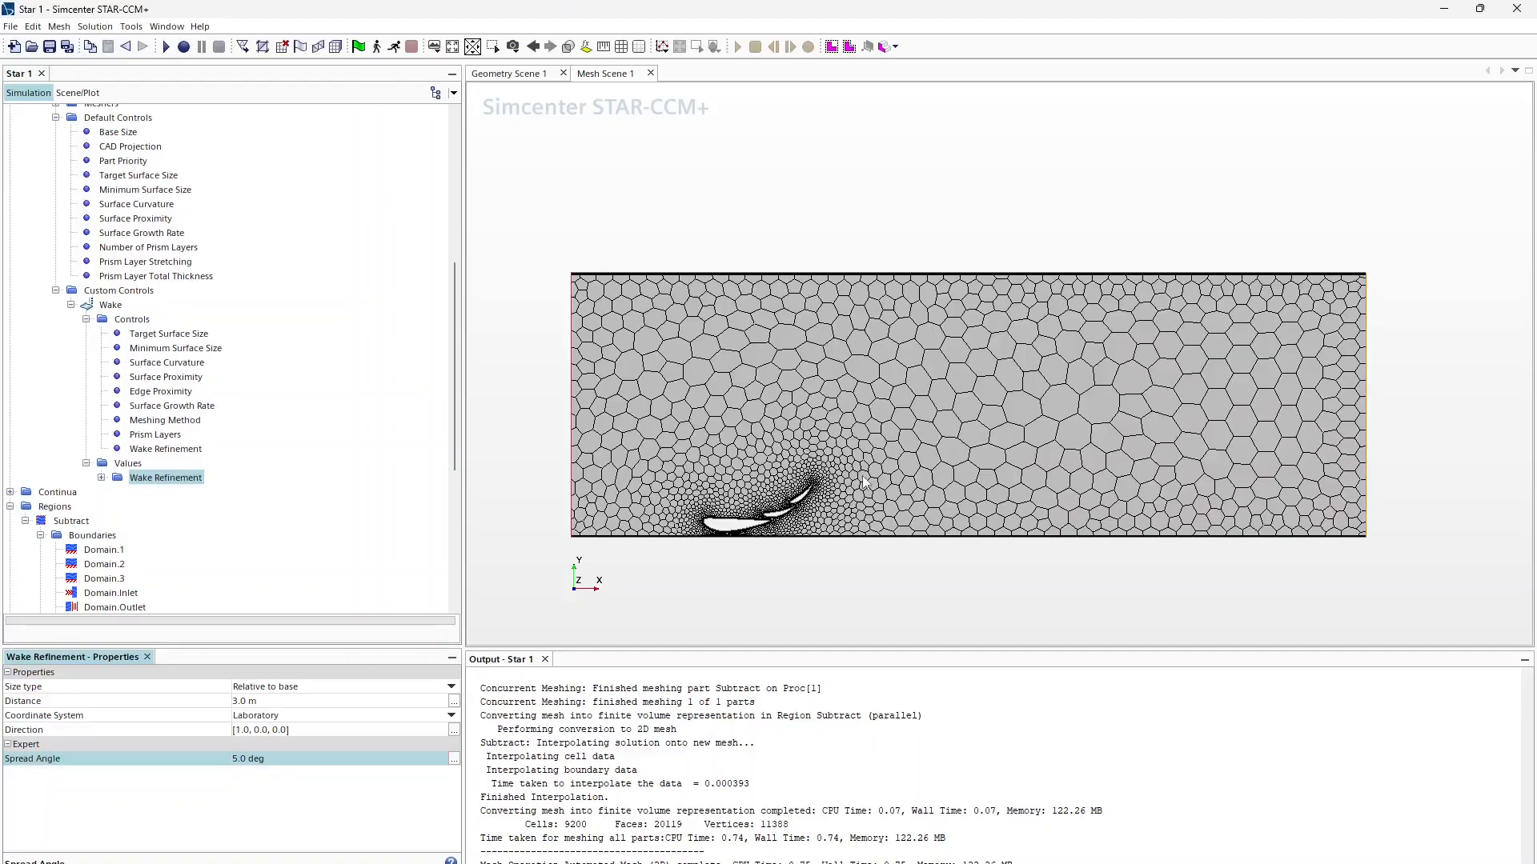
# Step: Set the wake isotropic size to 40% of base
pyautogui.click(102, 477)
pyautogui.click(173, 492)
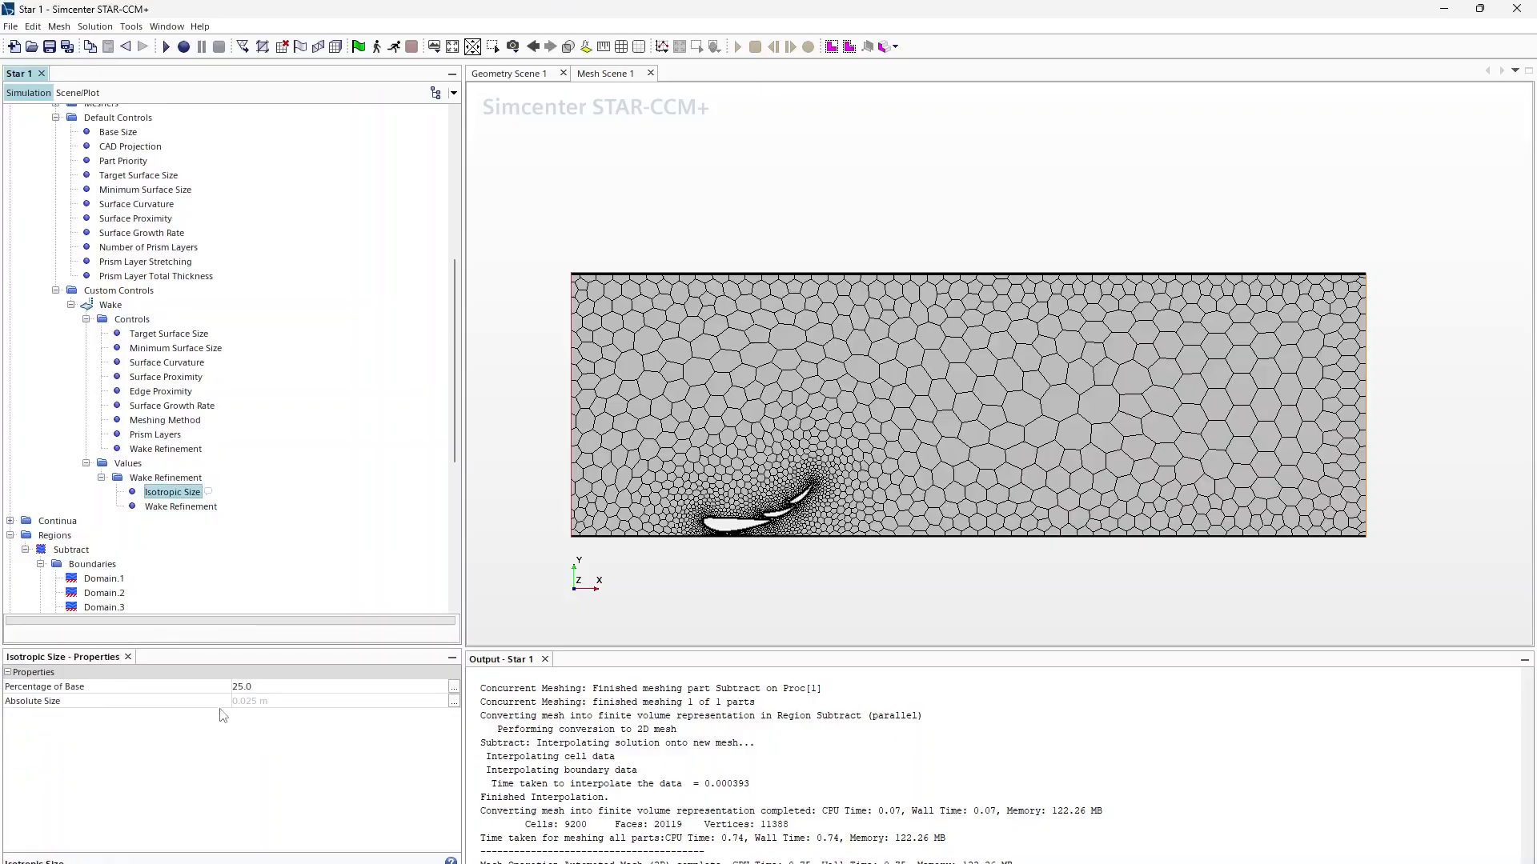
pyautogui.click(253, 687)
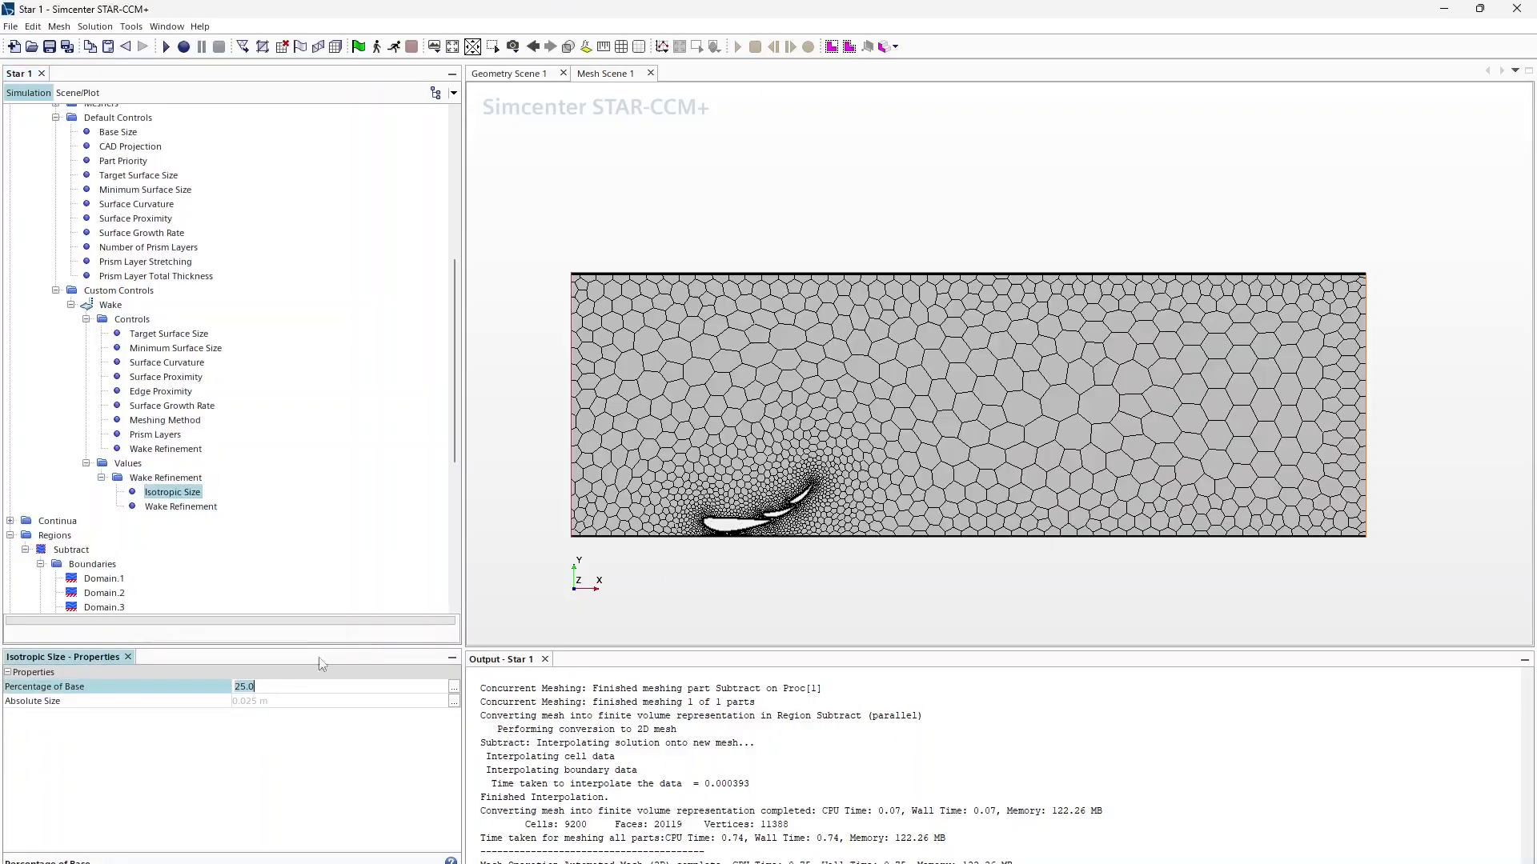
pyautogui.write('40')
pyautogui.press('Return')
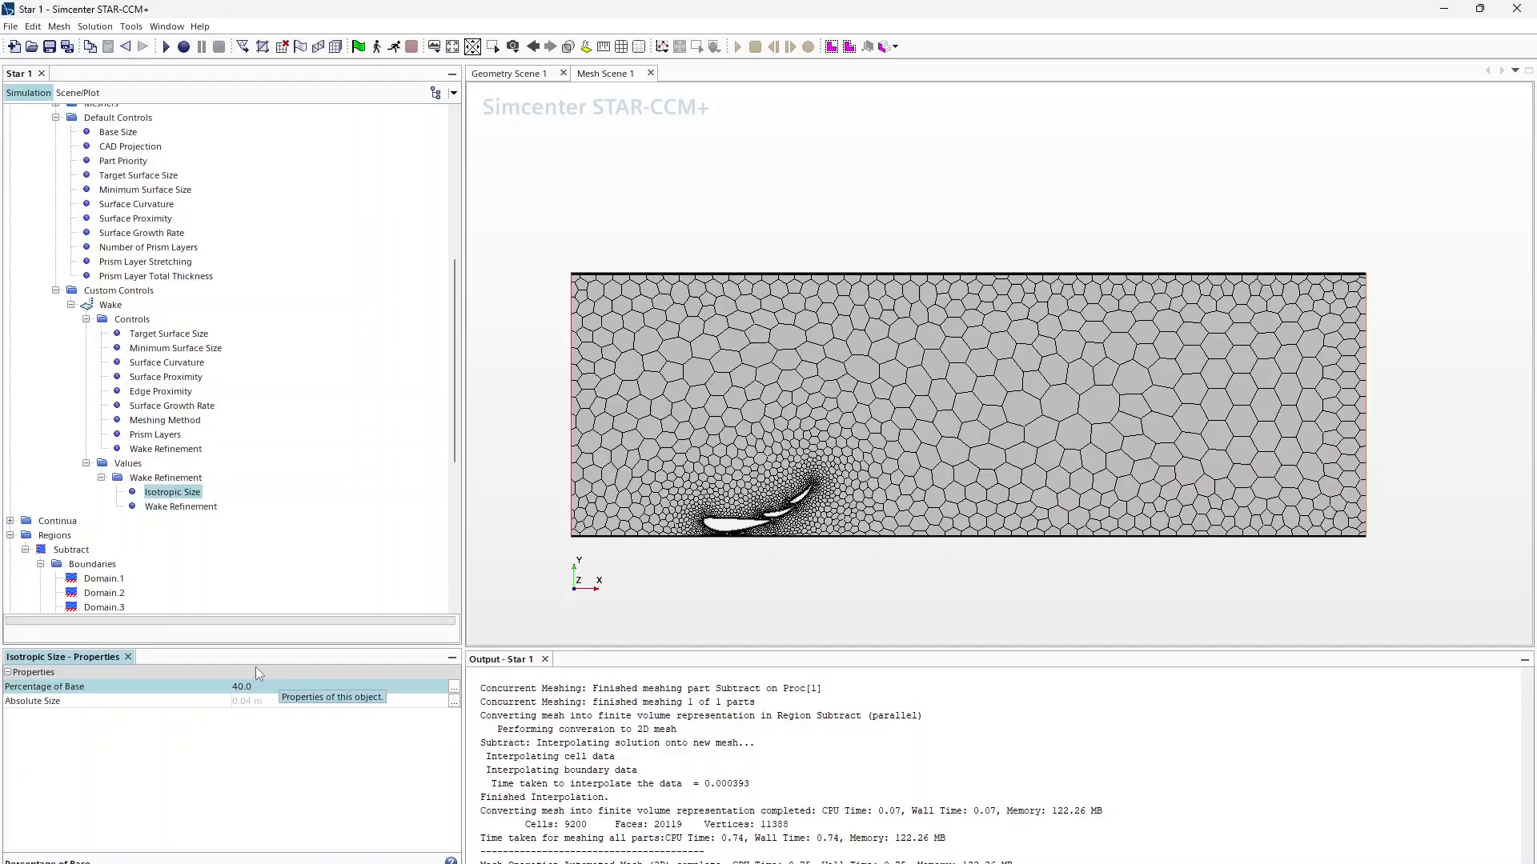
# Step: Lower the wake refinement growth rate from 1.3 to 1.2
pyautogui.click(200, 512)
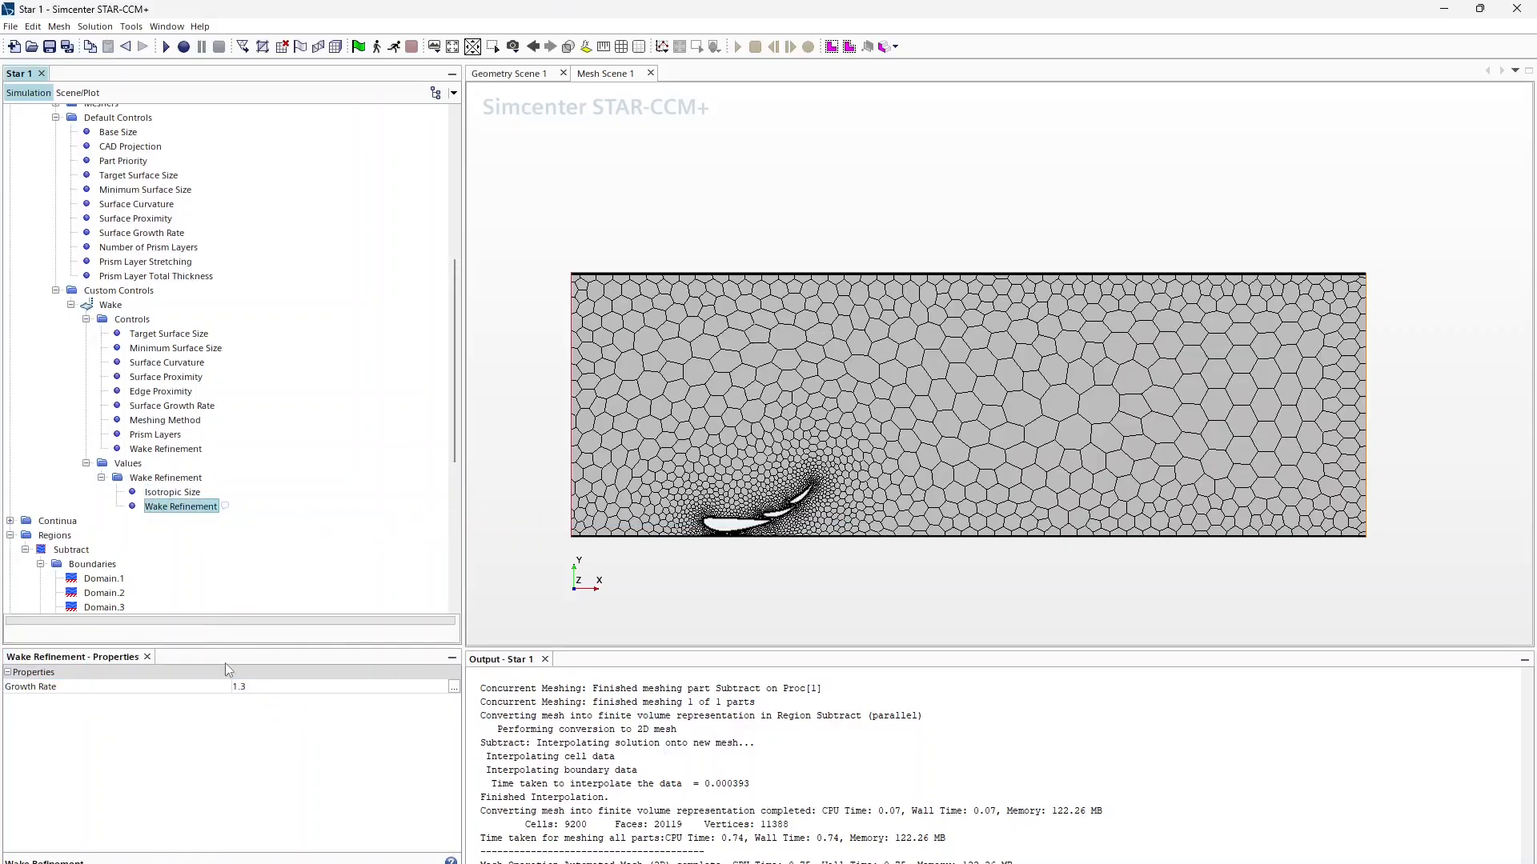
pyautogui.click(248, 687)
pyautogui.click(263, 693)
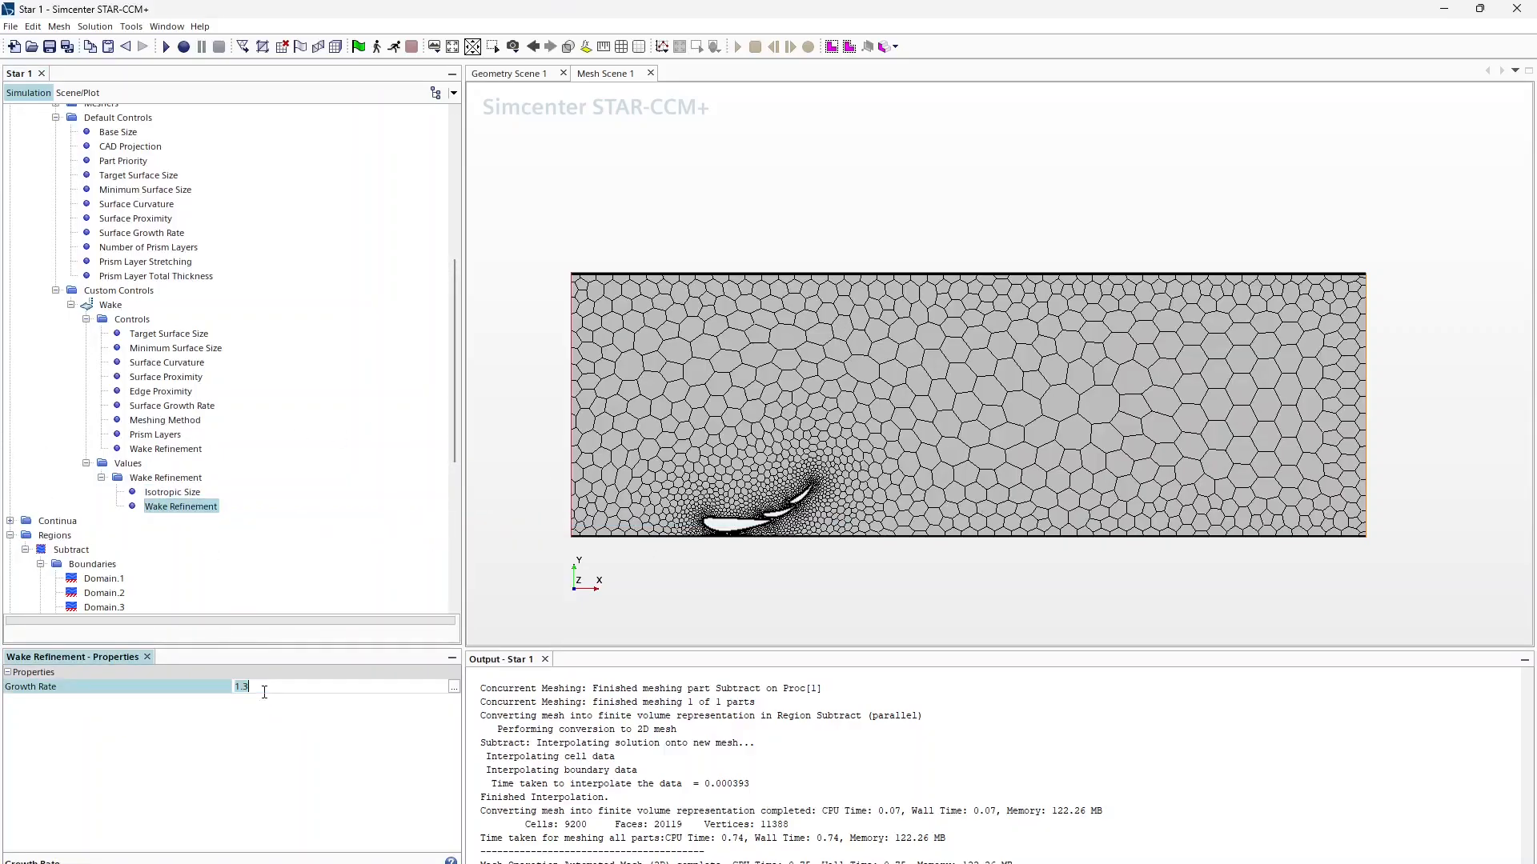
pyautogui.write('1.2')
pyautogui.press('Return')
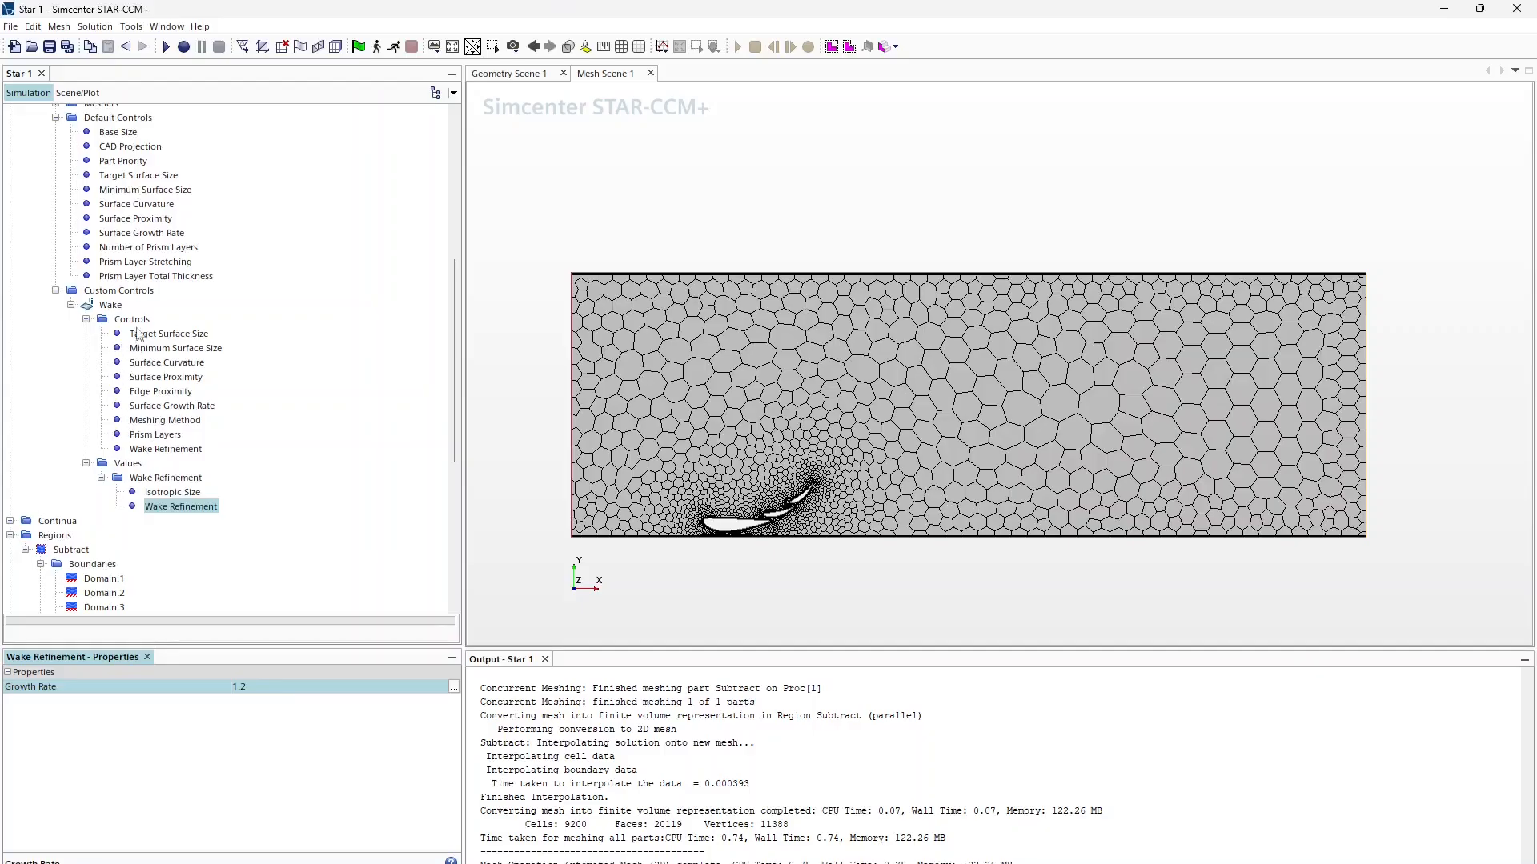
pyautogui.scroll(5, 109, 286)
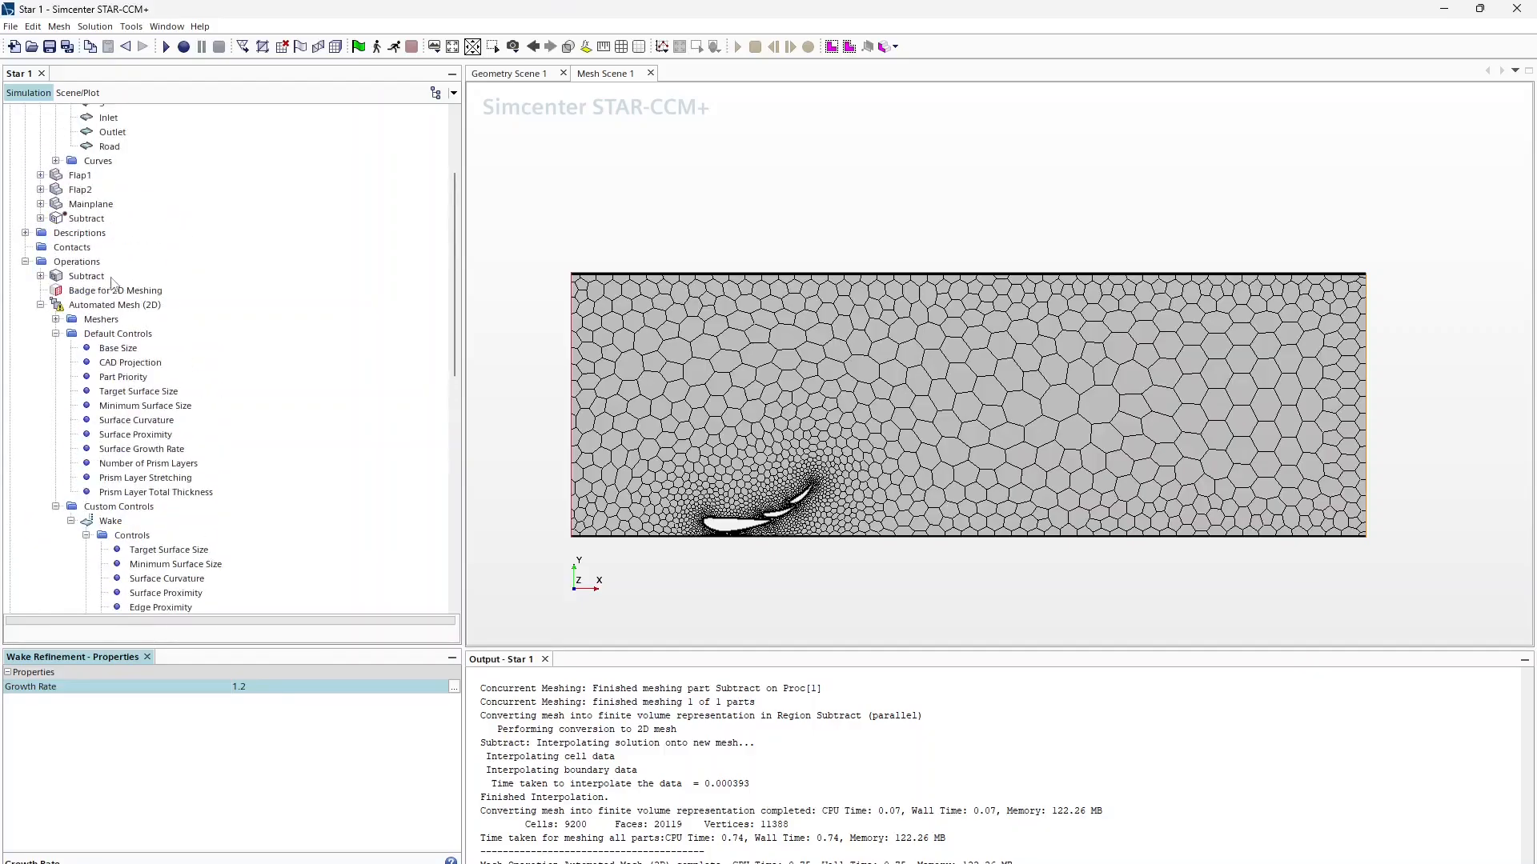
# Step: Execute Automated Mesh (2D) to remesh with the wake refinement, giving 12070 cells
pyautogui.rightClick(94, 307)
pyautogui.click(120, 317)
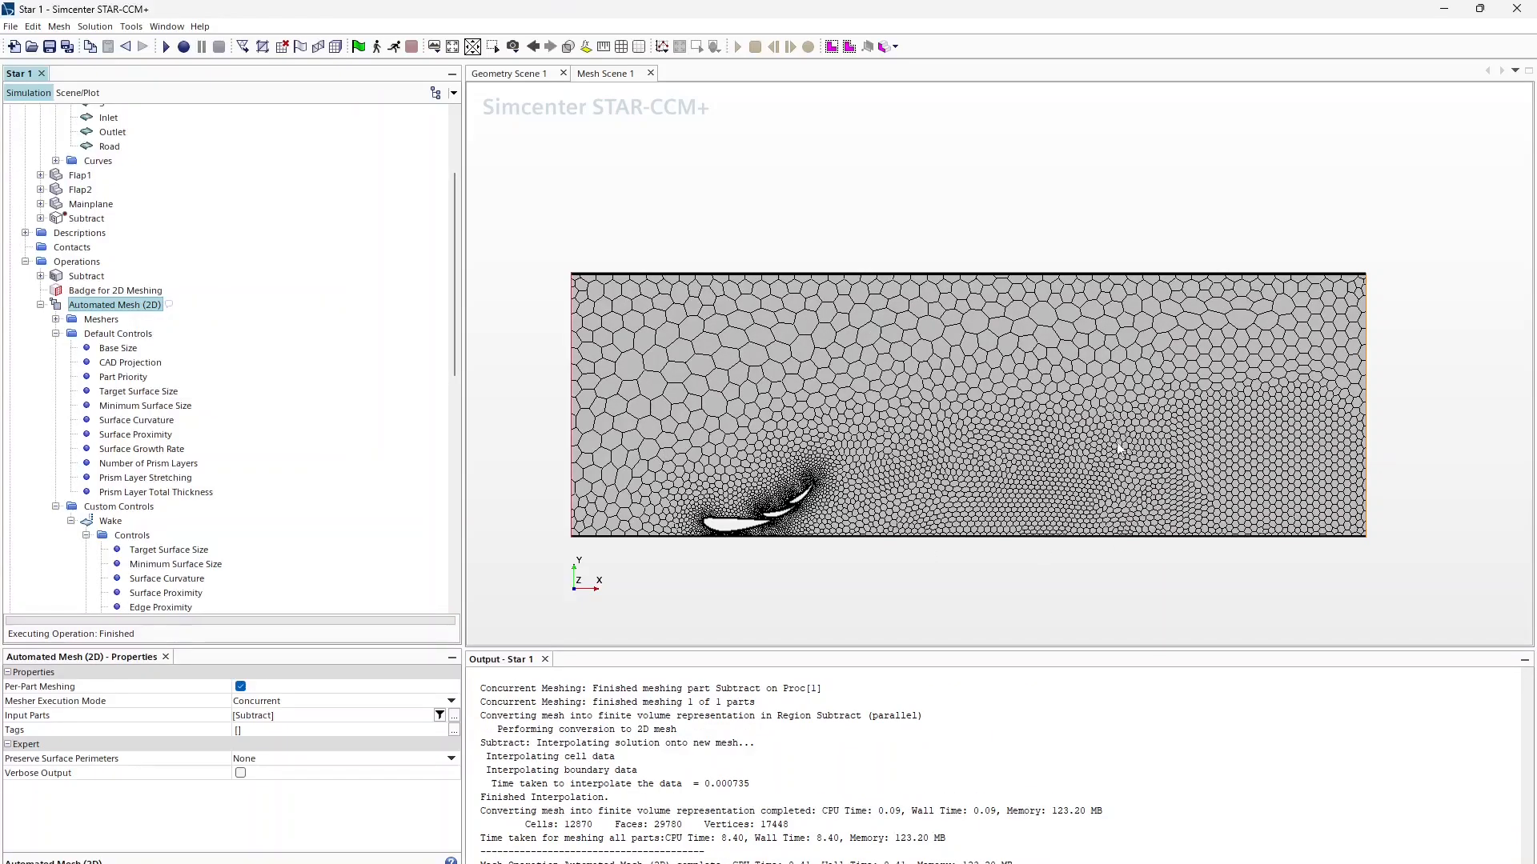
pyautogui.scroll(5, 771, 519)
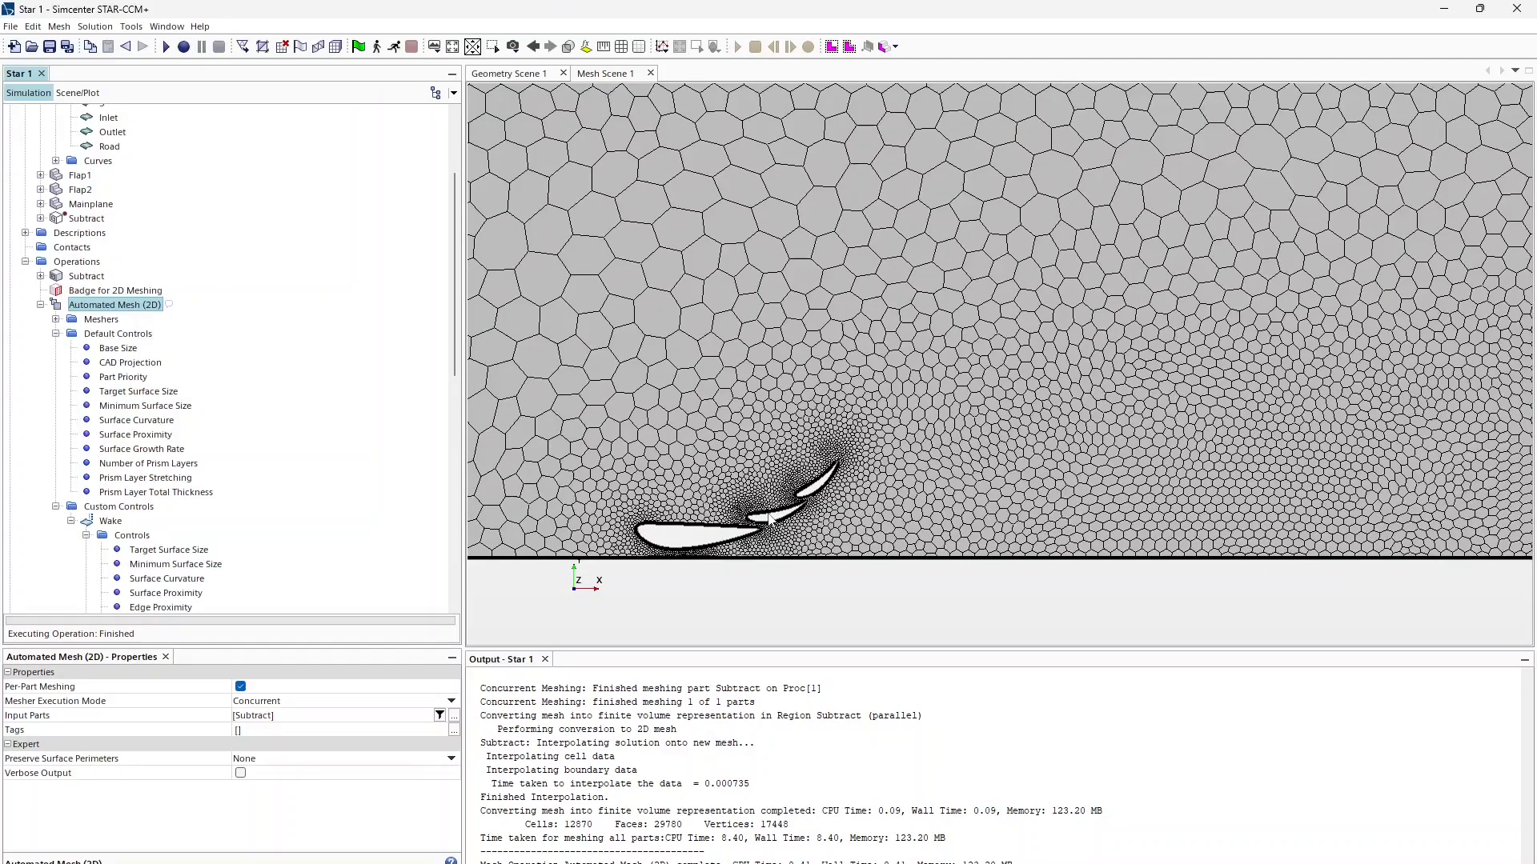
pyautogui.scroll(6, 742, 530)
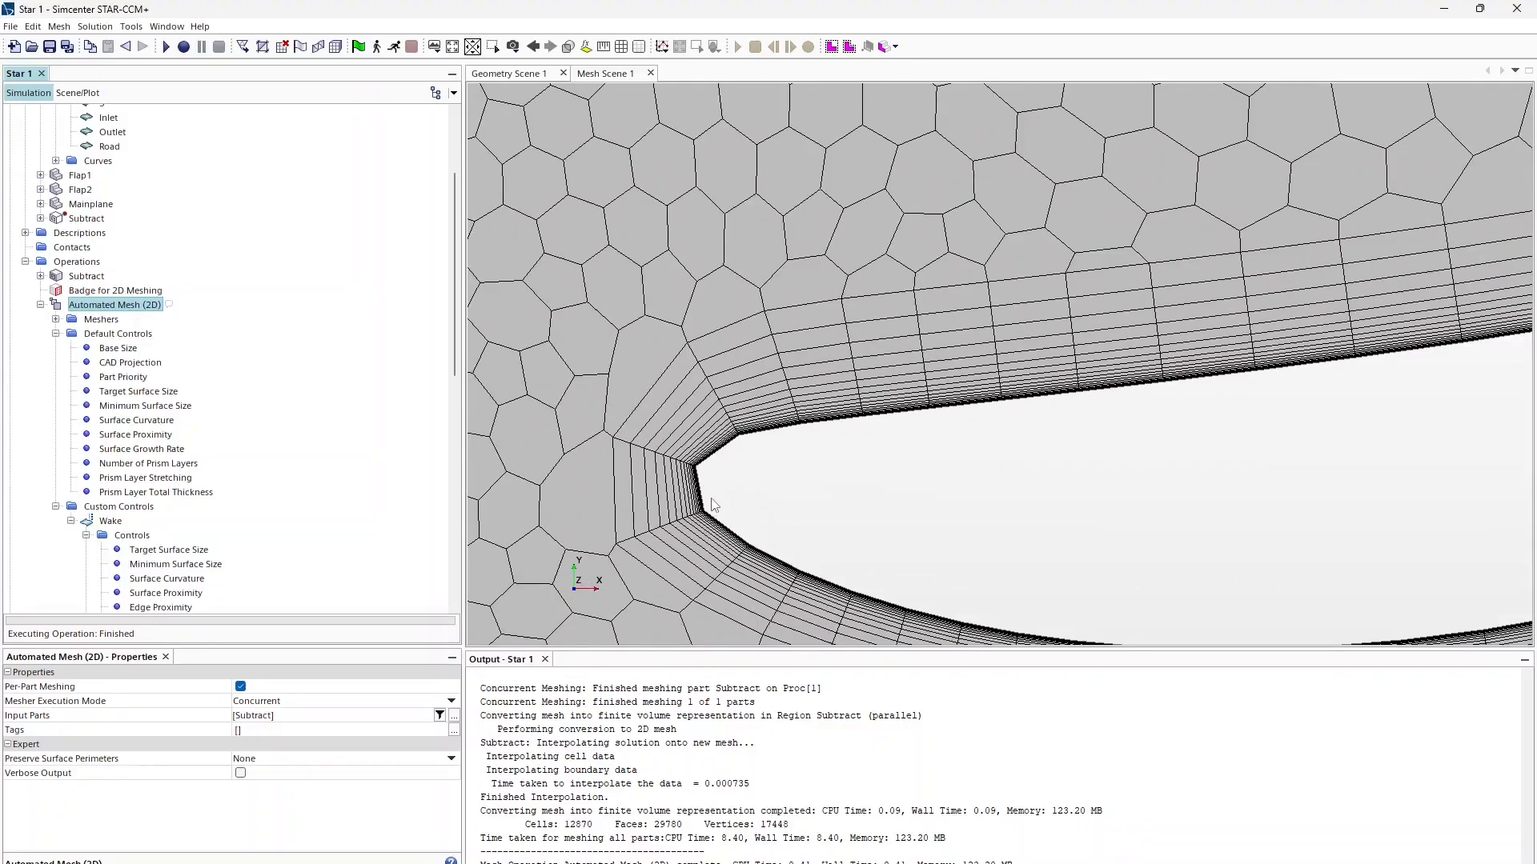
pyautogui.scroll(-5, 715, 506)
pyautogui.scroll(3, 712, 492)
pyautogui.scroll(-3, 709, 486)
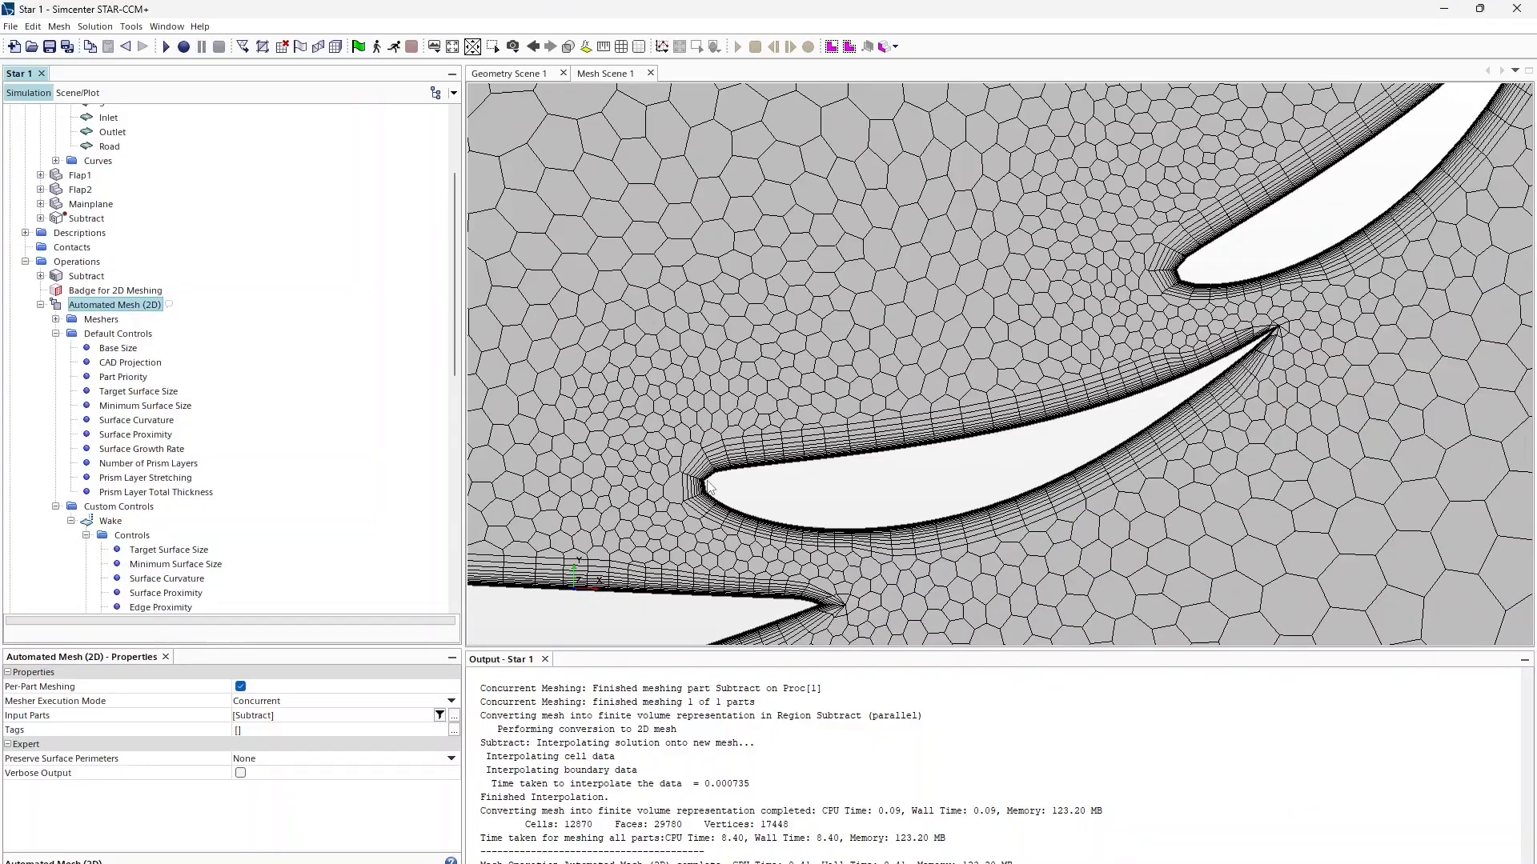
pyautogui.scroll(-3, 709, 486)
pyautogui.scroll(7, 1008, 357)
pyautogui.scroll(-5, 1015, 375)
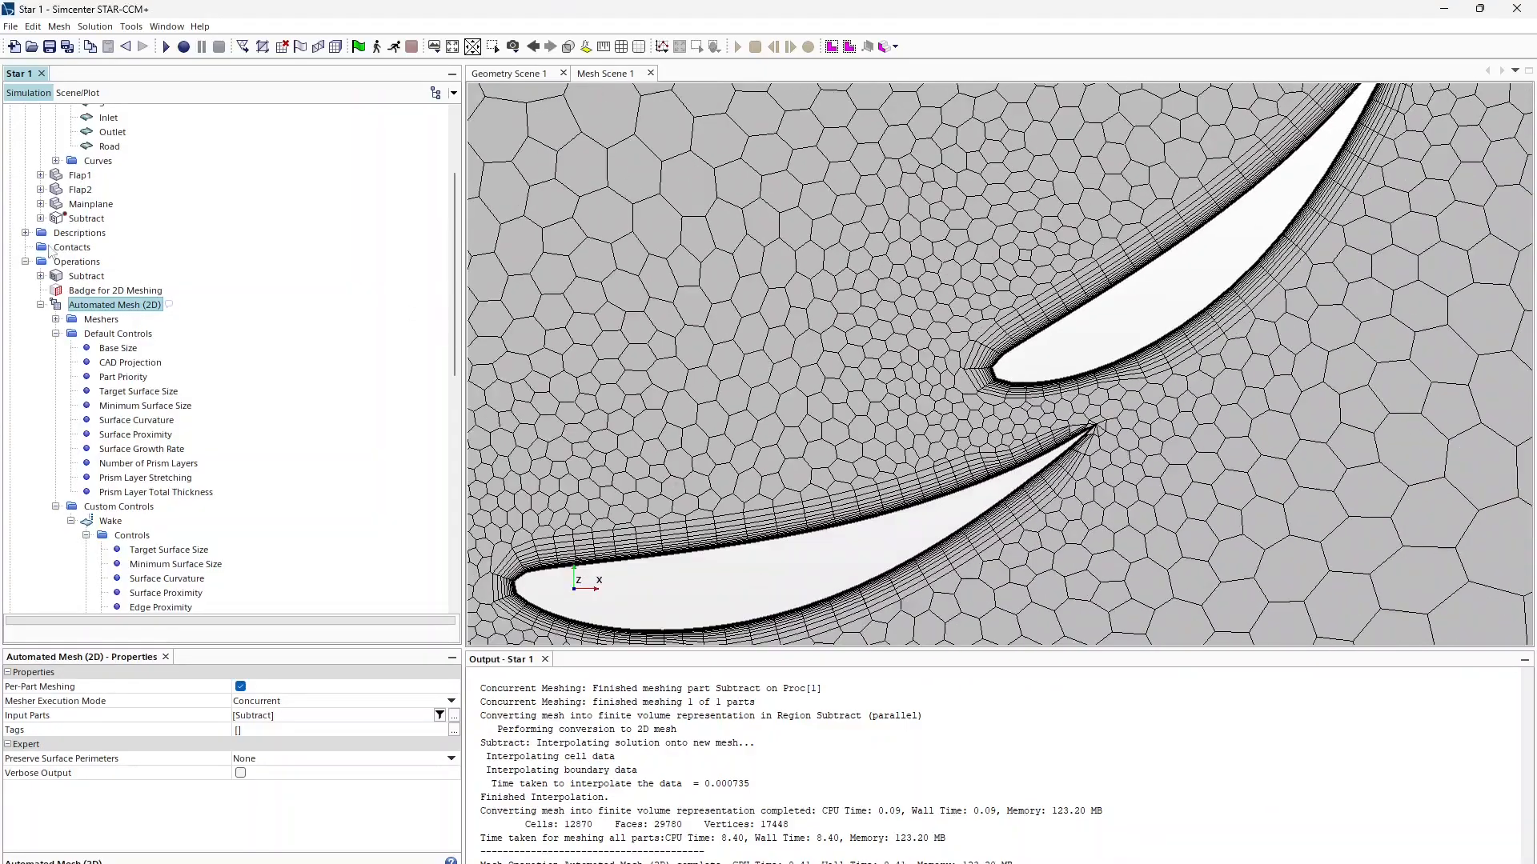
pyautogui.scroll(2, 88, 320)
pyautogui.scroll(-2, 75, 385)
# Step: Halve the default Base Size to 0.05 m
pyautogui.click(121, 358)
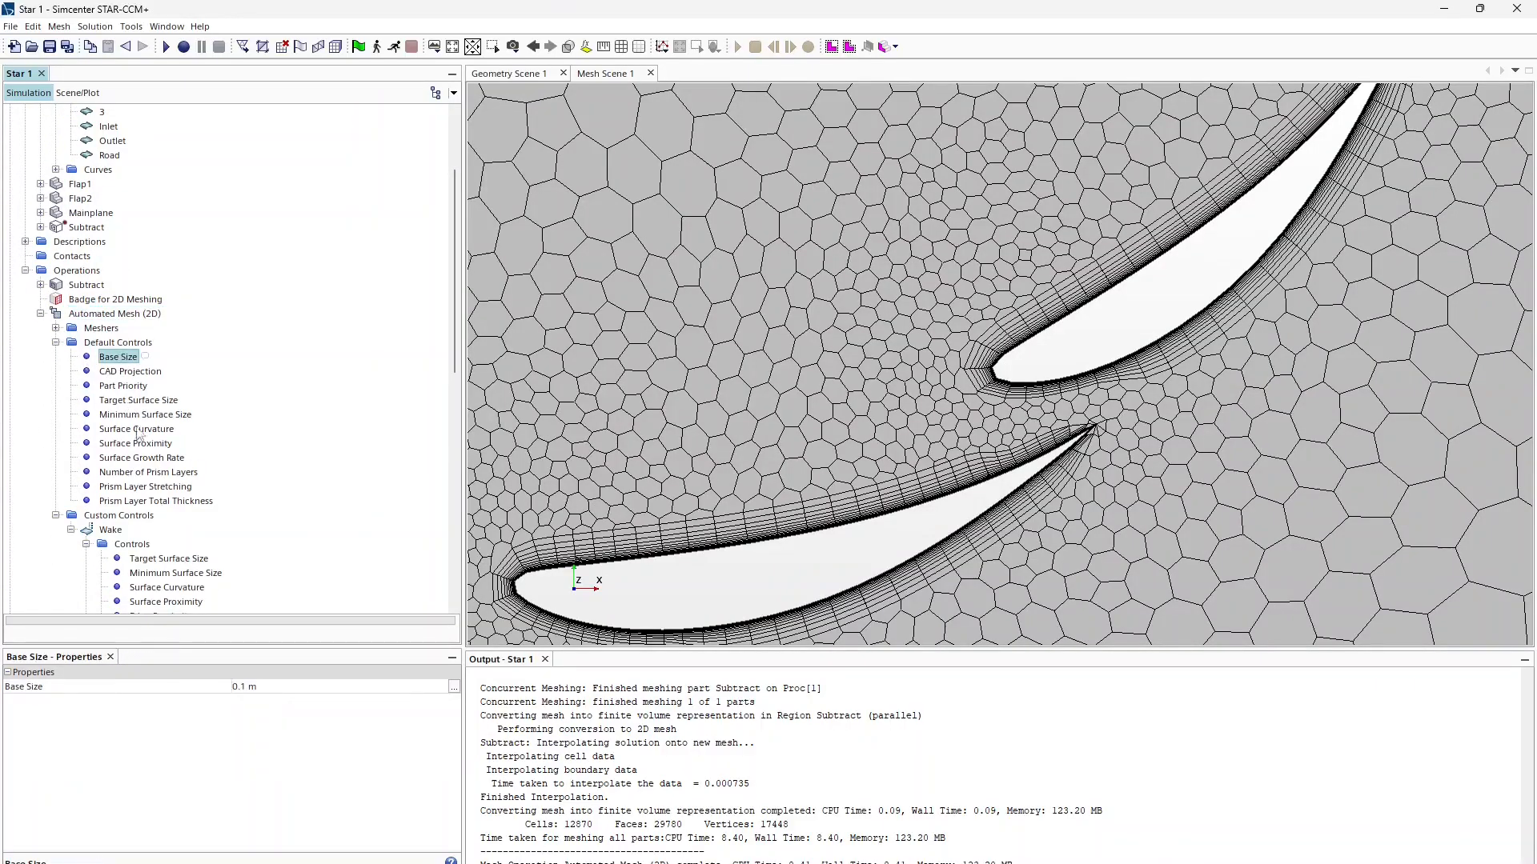
pyautogui.click(238, 687)
pyautogui.write('0.05')
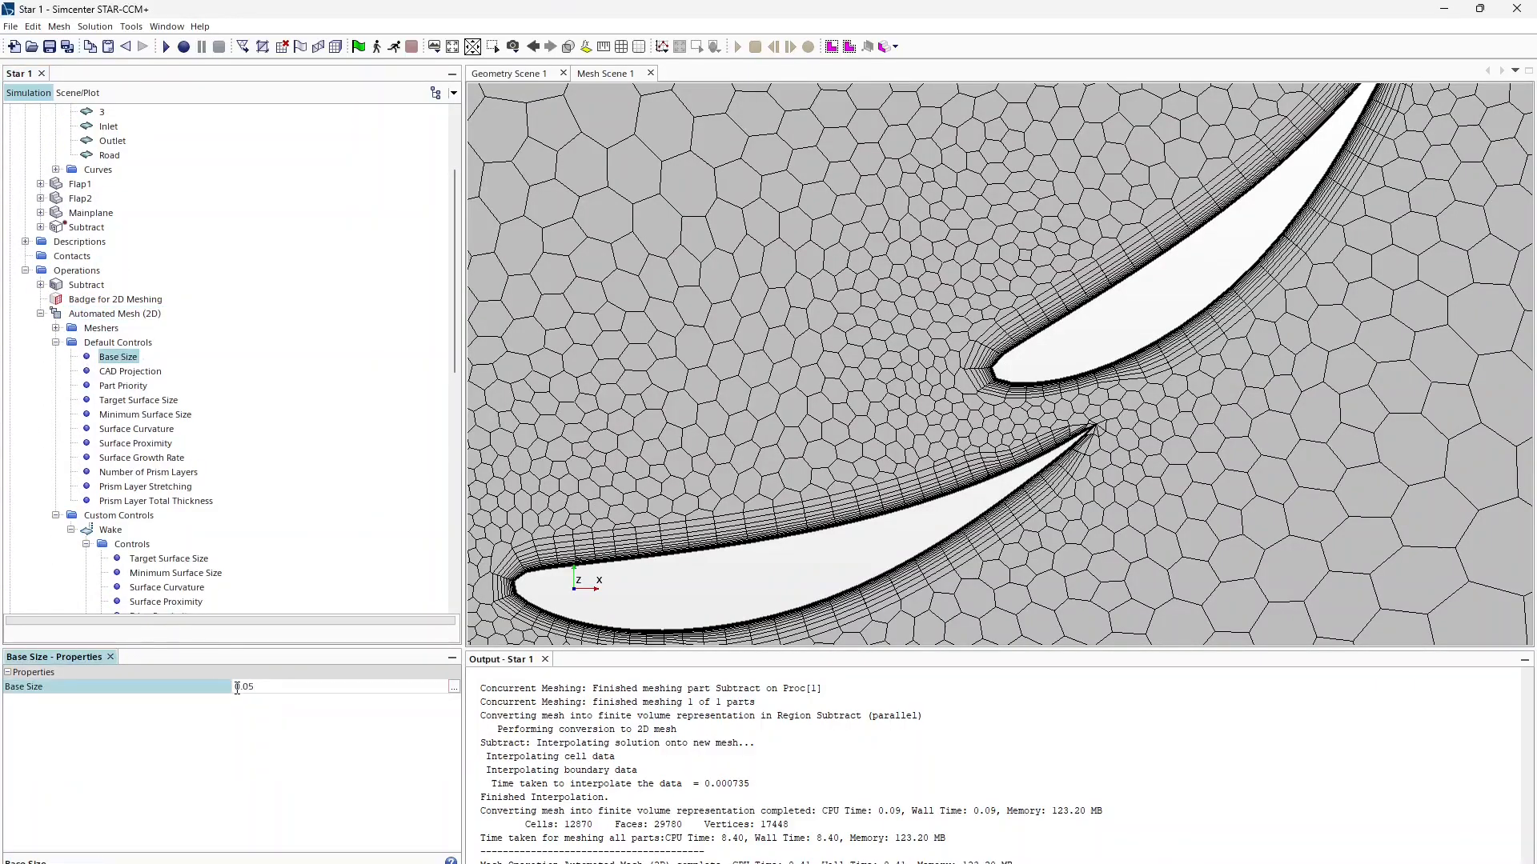
pyautogui.press('Return')
pyautogui.scroll(-7, 263, 377)
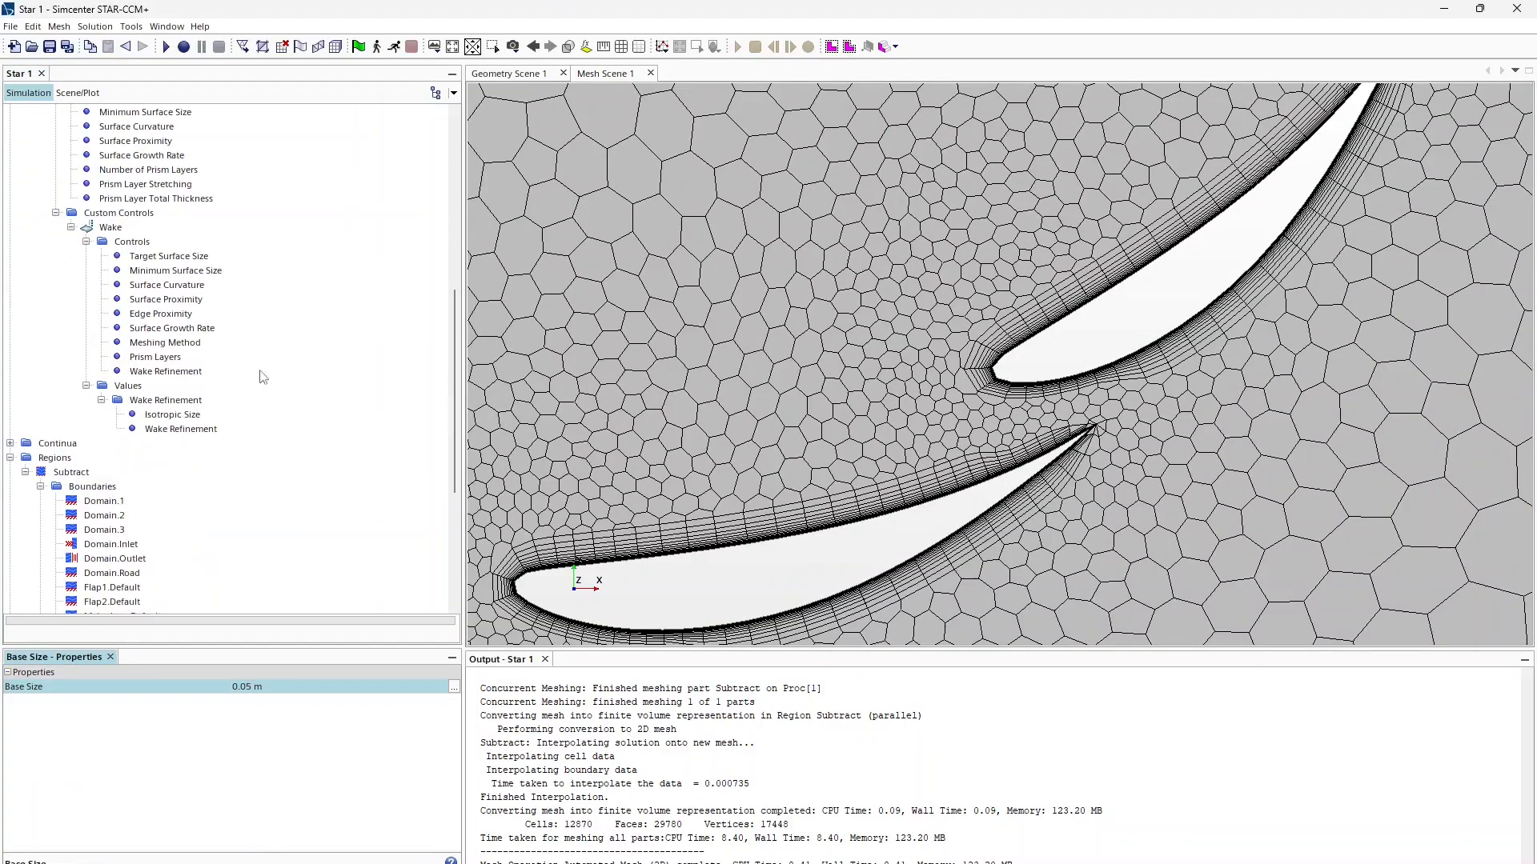
pyautogui.rightClick(120, 213)
pyautogui.moveTo(184, 225)
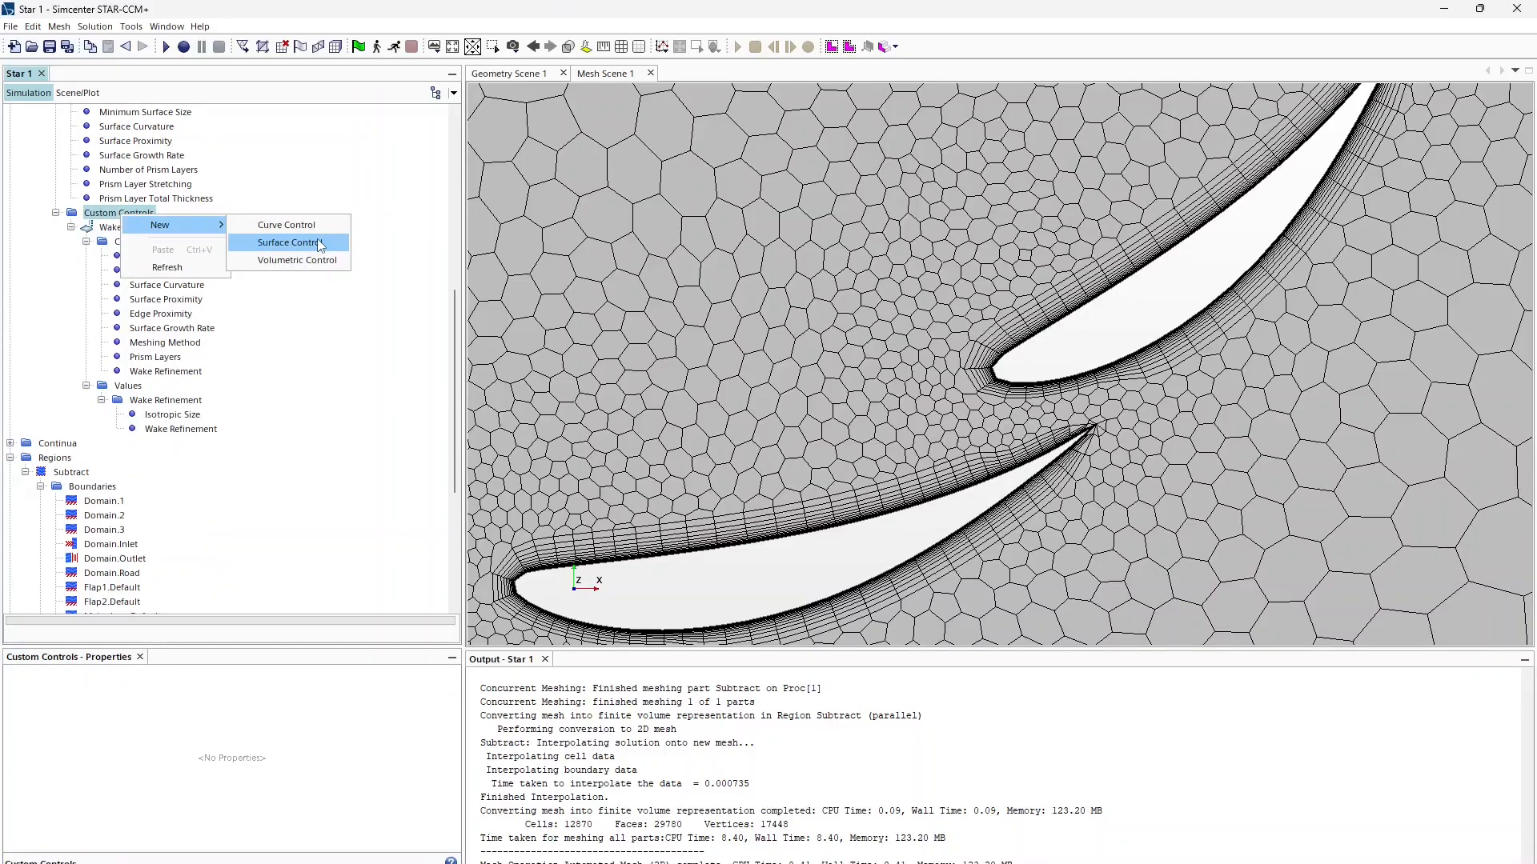
# Step: Create a new surface control under Custom Controls and rename it Farfield
pyautogui.click(320, 243)
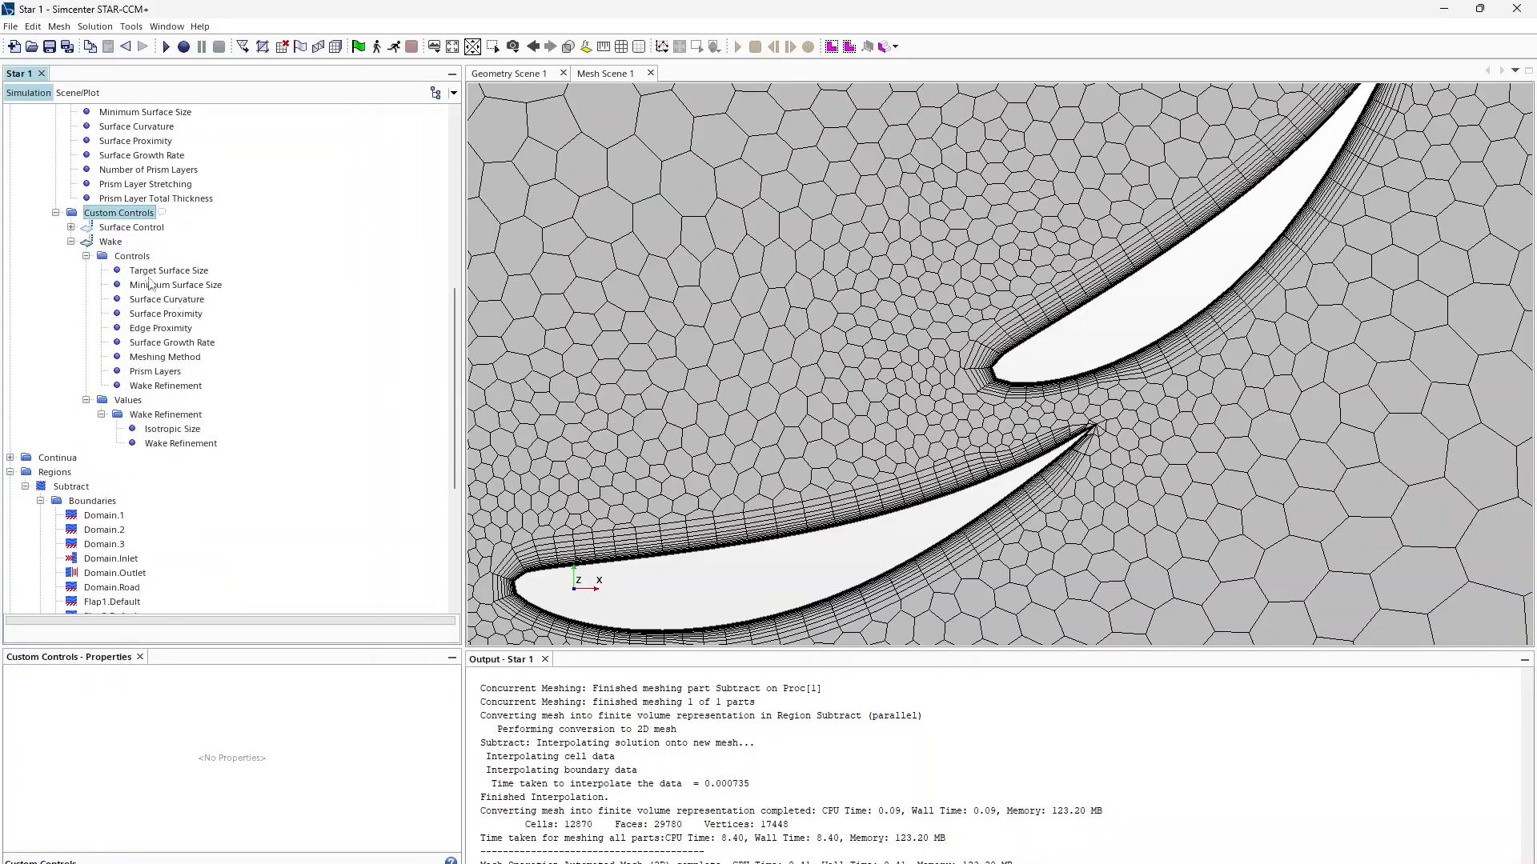
pyautogui.click(148, 228)
pyautogui.click(148, 228)
pyautogui.write('Fa')
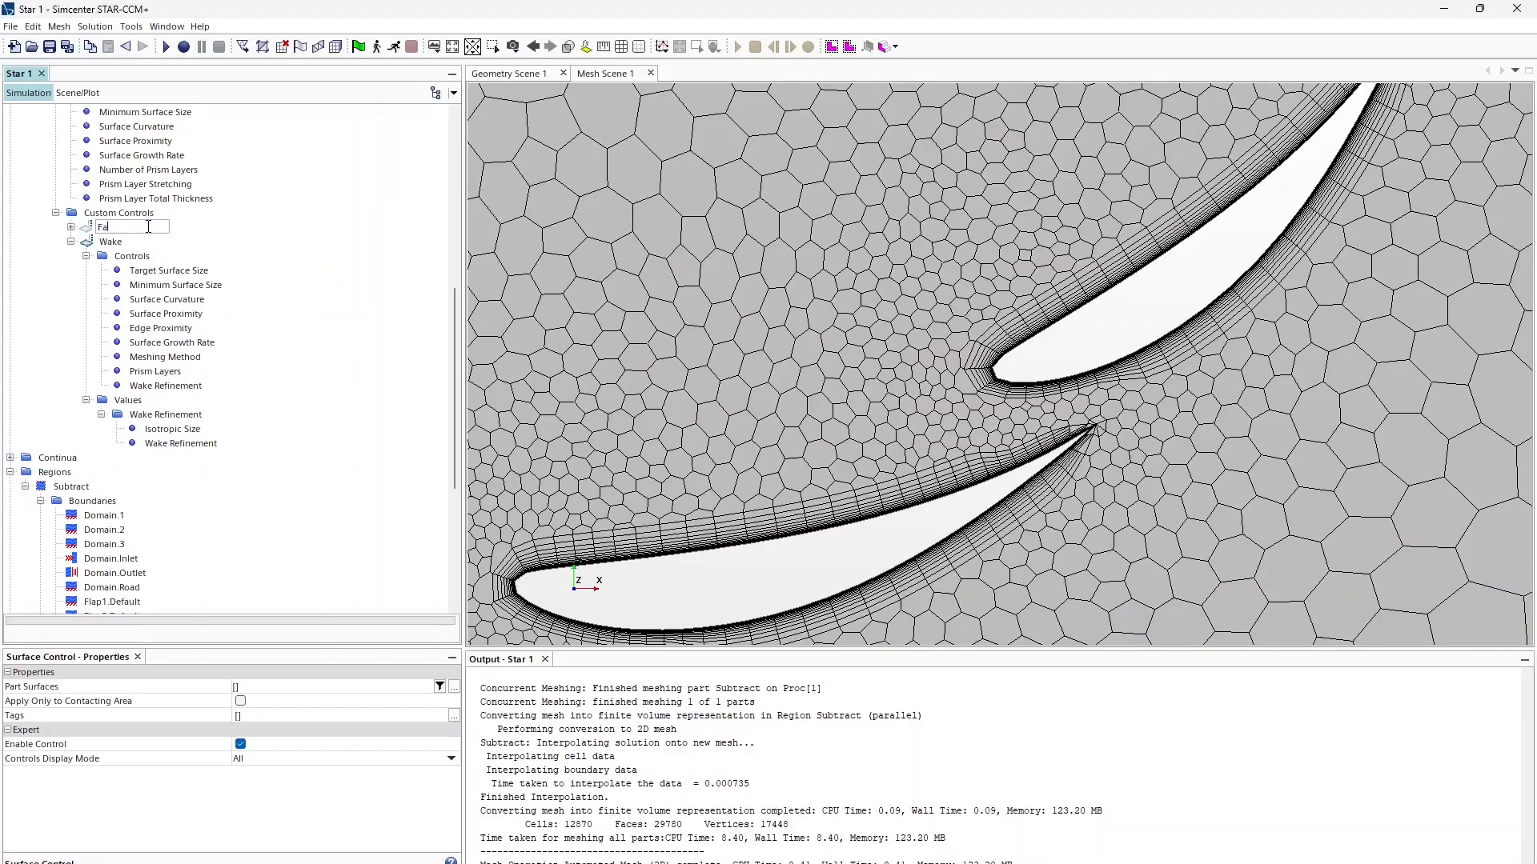
pyautogui.write('rfield')
pyautogui.press('Return')
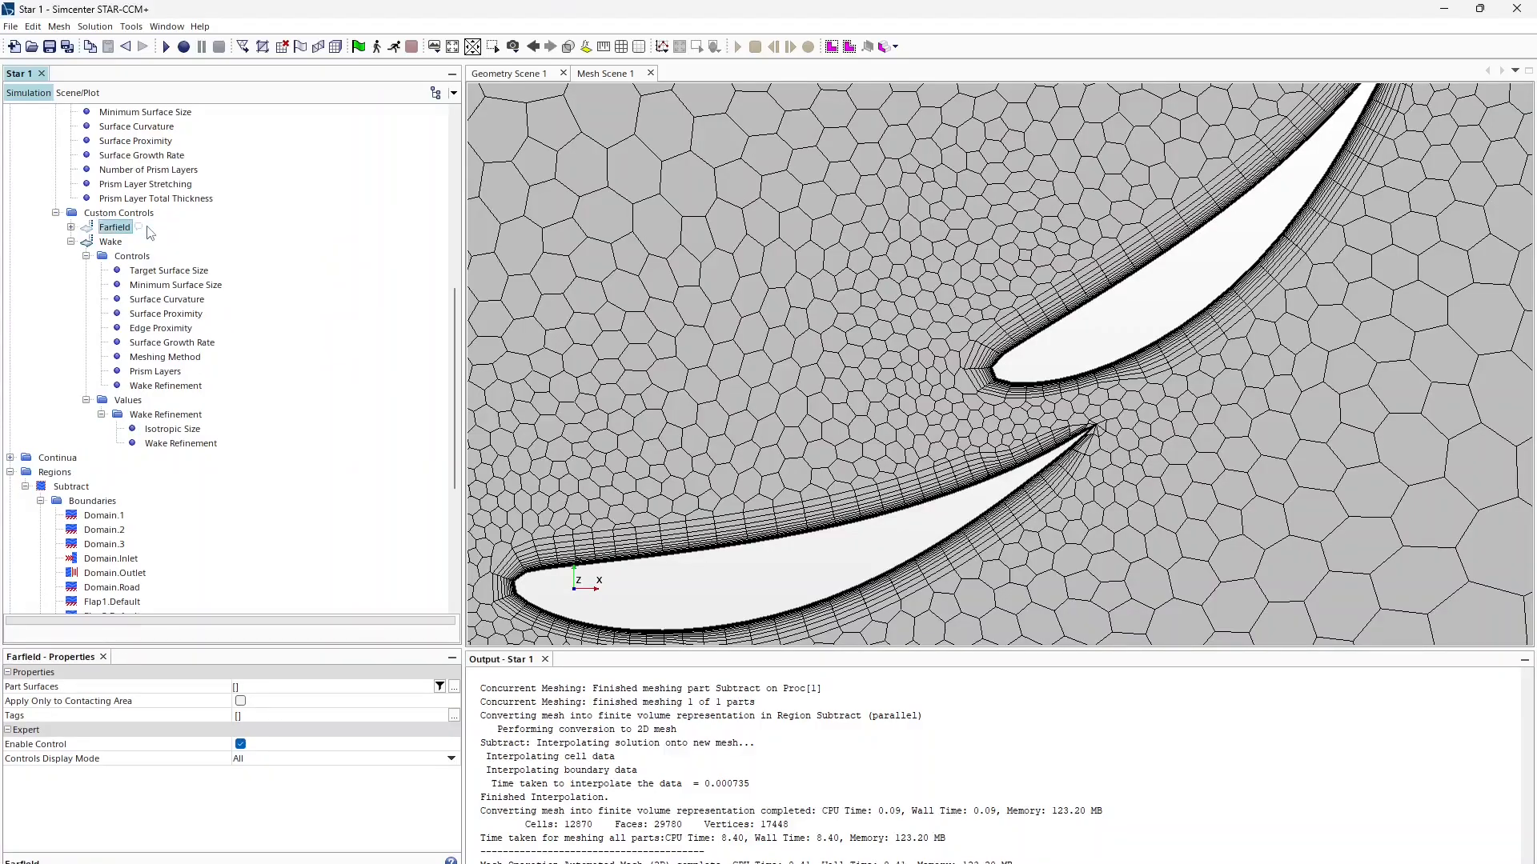
pyautogui.scroll(-10, 560, 215)
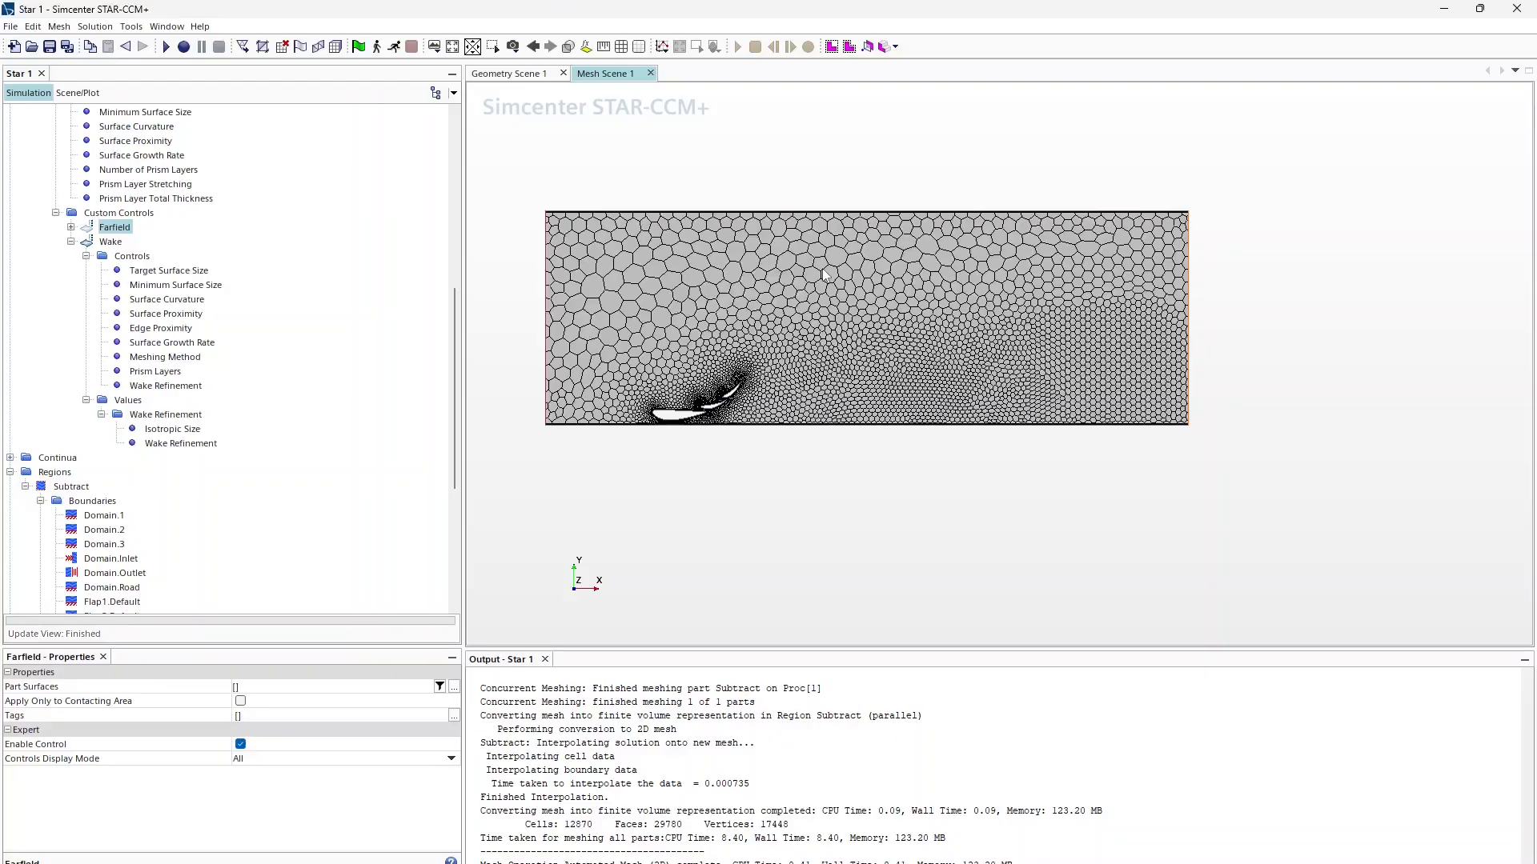
pyautogui.scroll(8, 757, 248)
pyautogui.scroll(3, 753, 249)
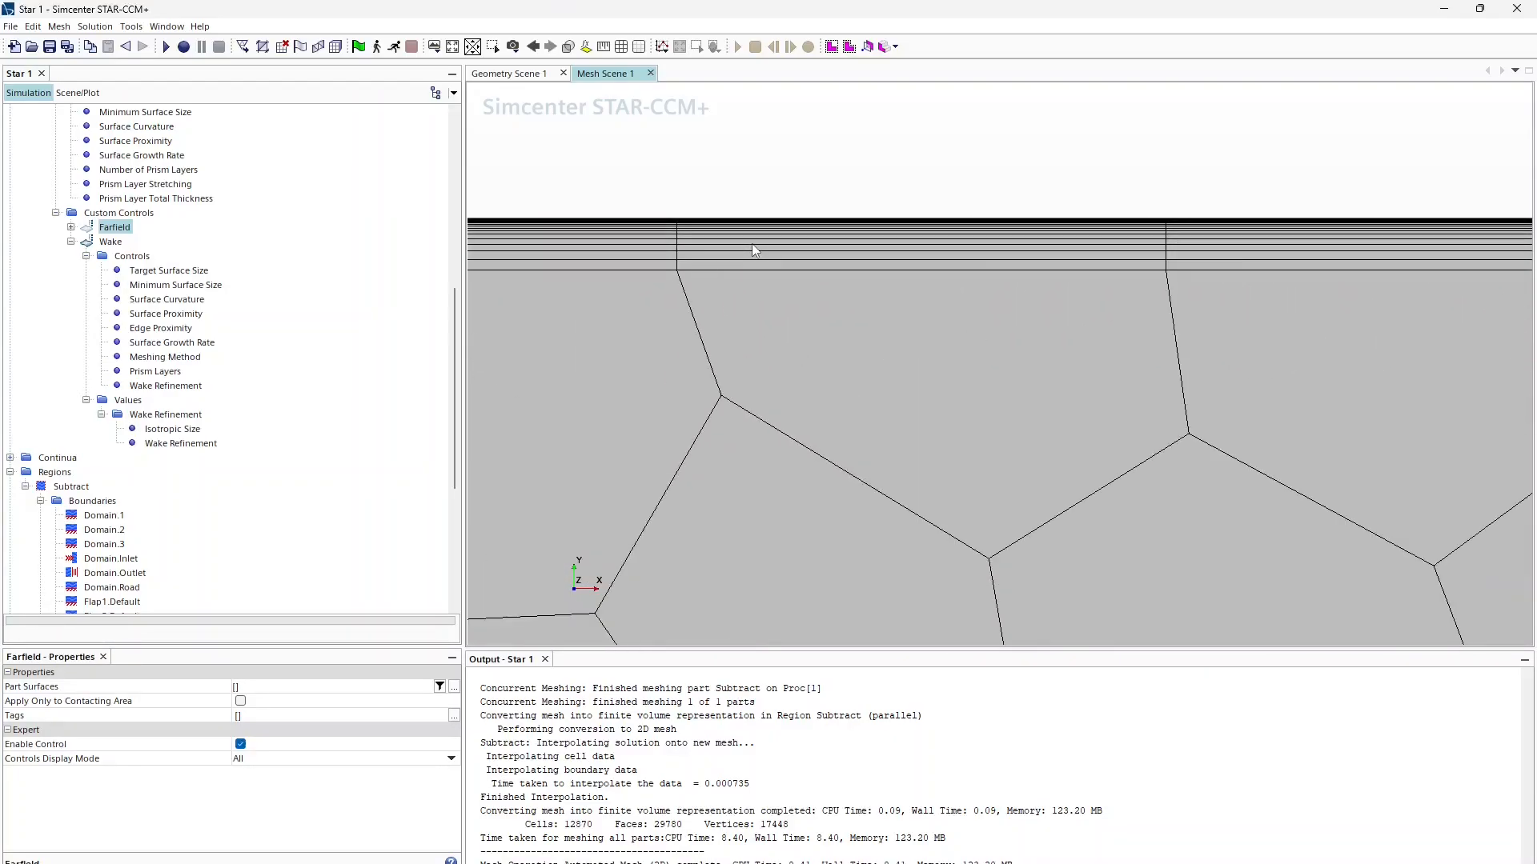
pyautogui.scroll(-4, 689, 278)
pyautogui.scroll(-6, 693, 286)
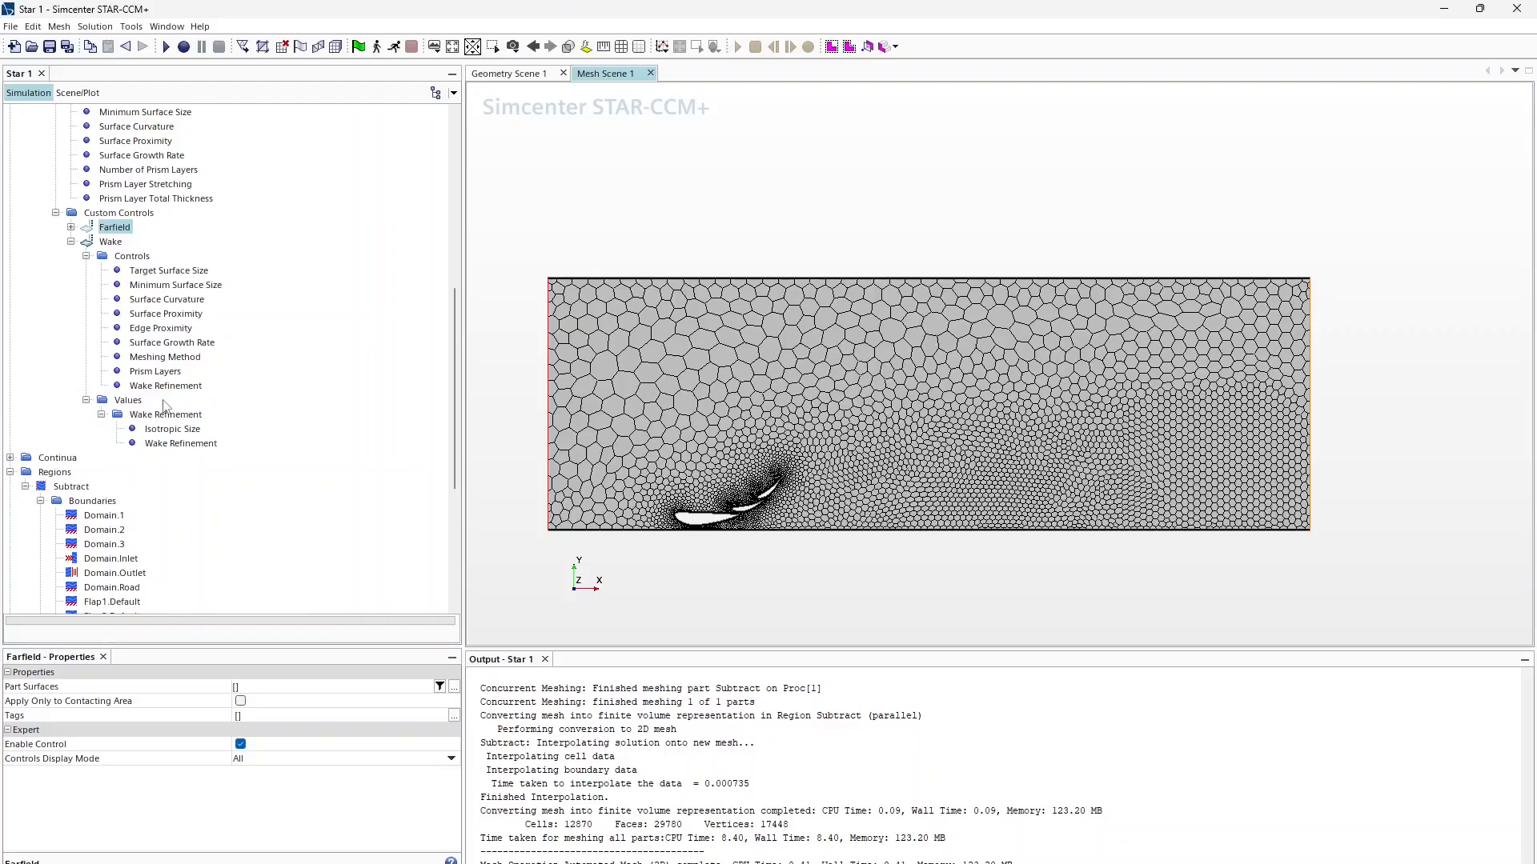
# Step: Assign Subtract's Domain surfaces 2, Inlet and Outlet to the Farfield control
pyautogui.click(248, 687)
pyautogui.click(571, 296)
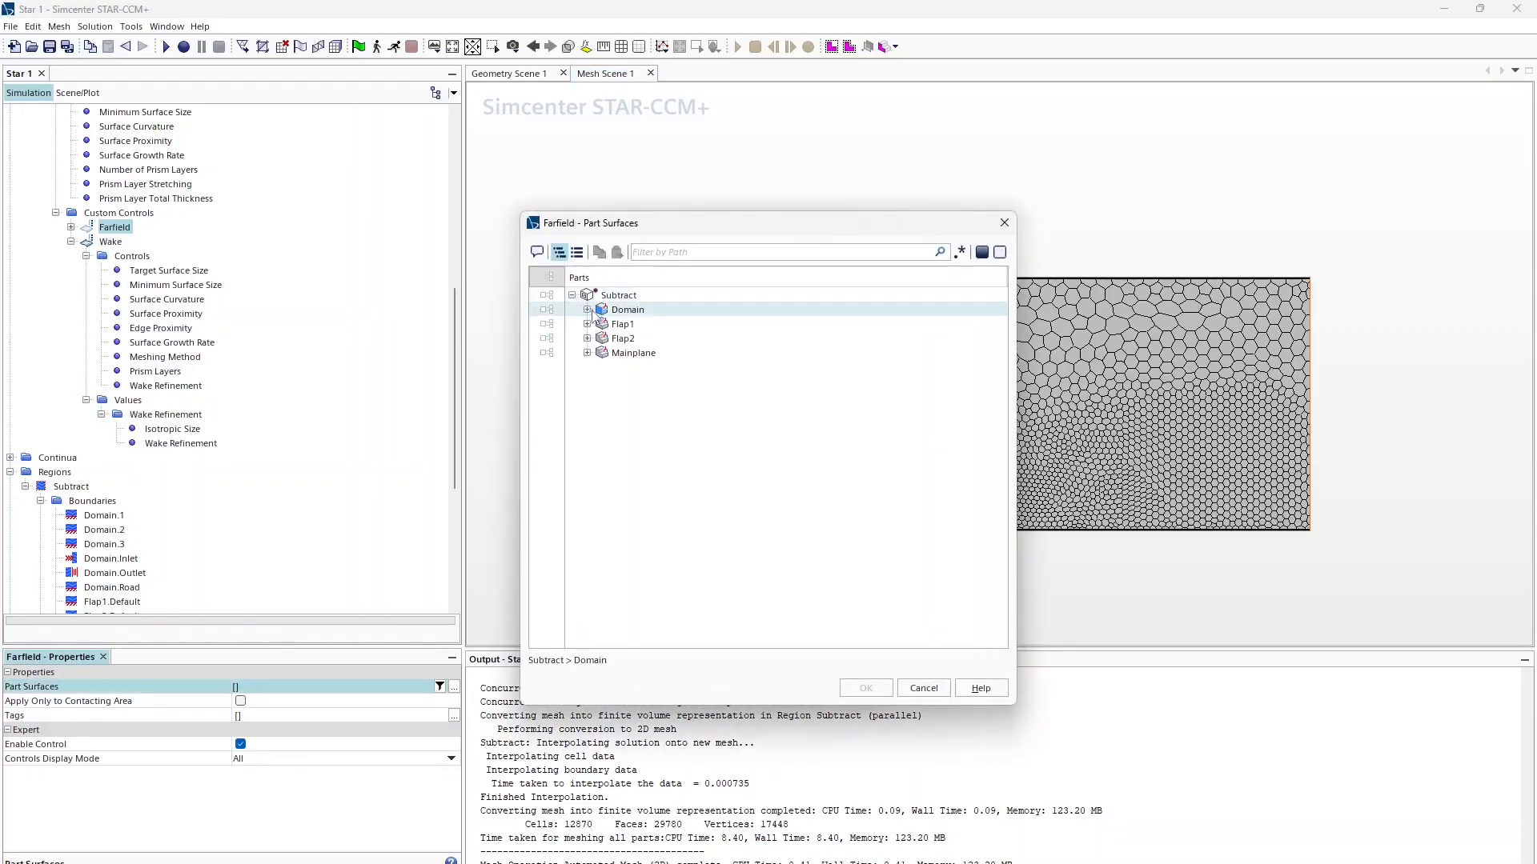
pyautogui.click(587, 310)
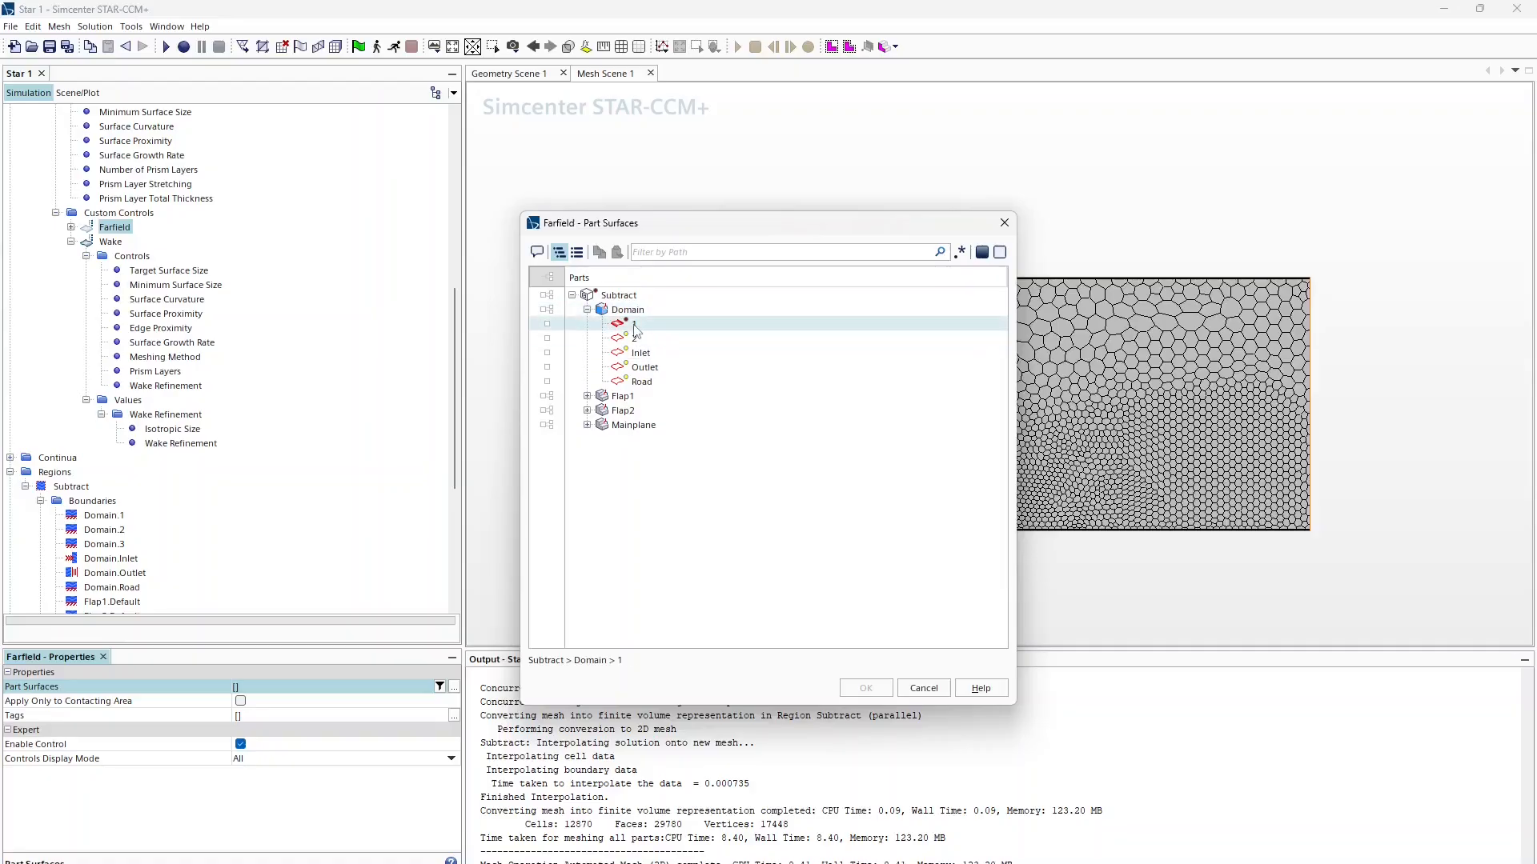
pyautogui.click(640, 353)
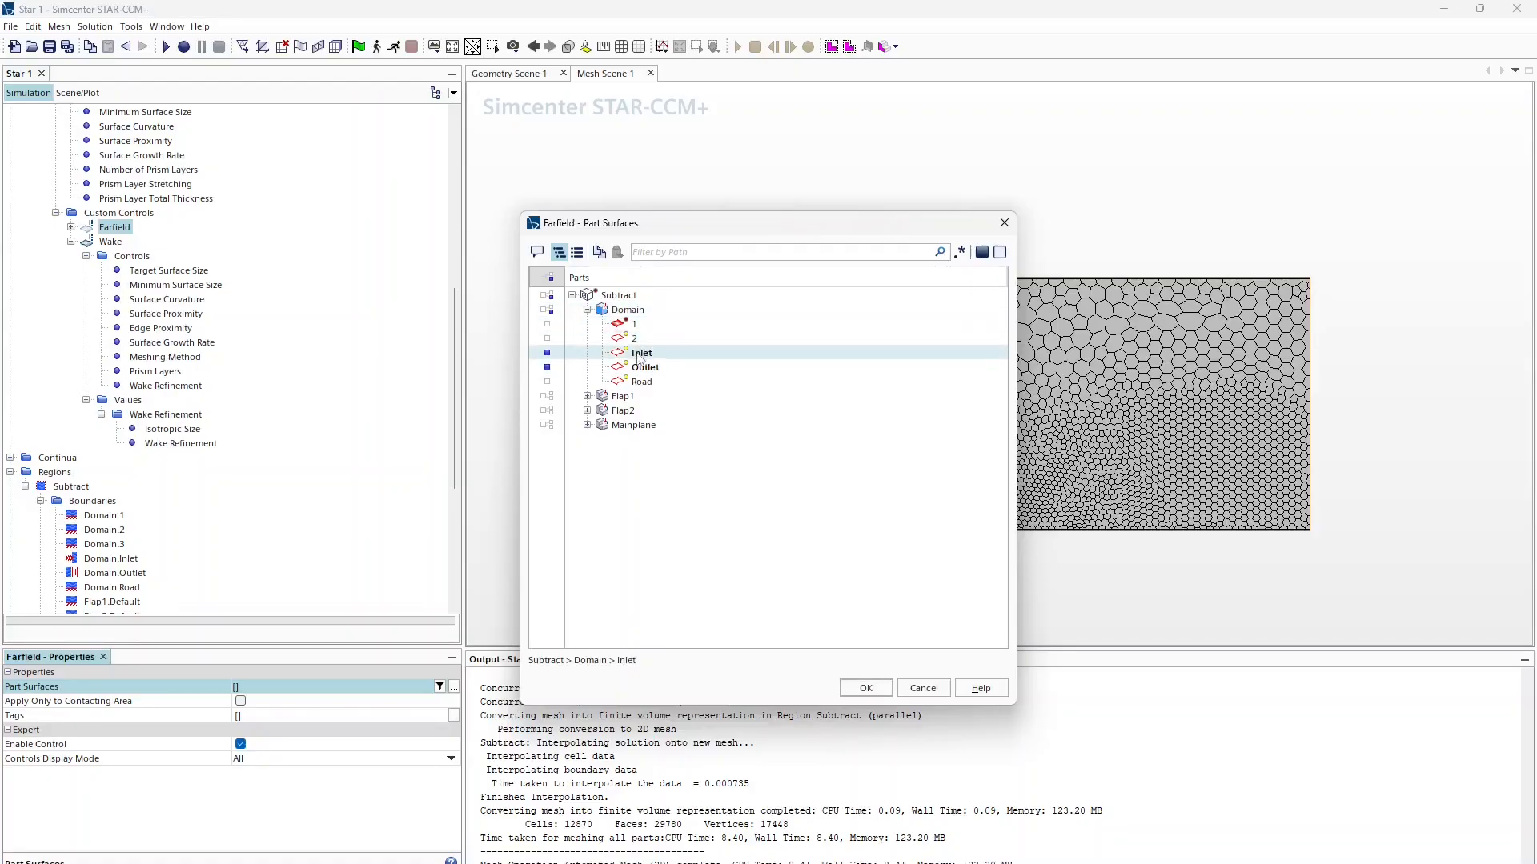
pyautogui.moveTo(671, 224); pyautogui.dragTo(433, 200)
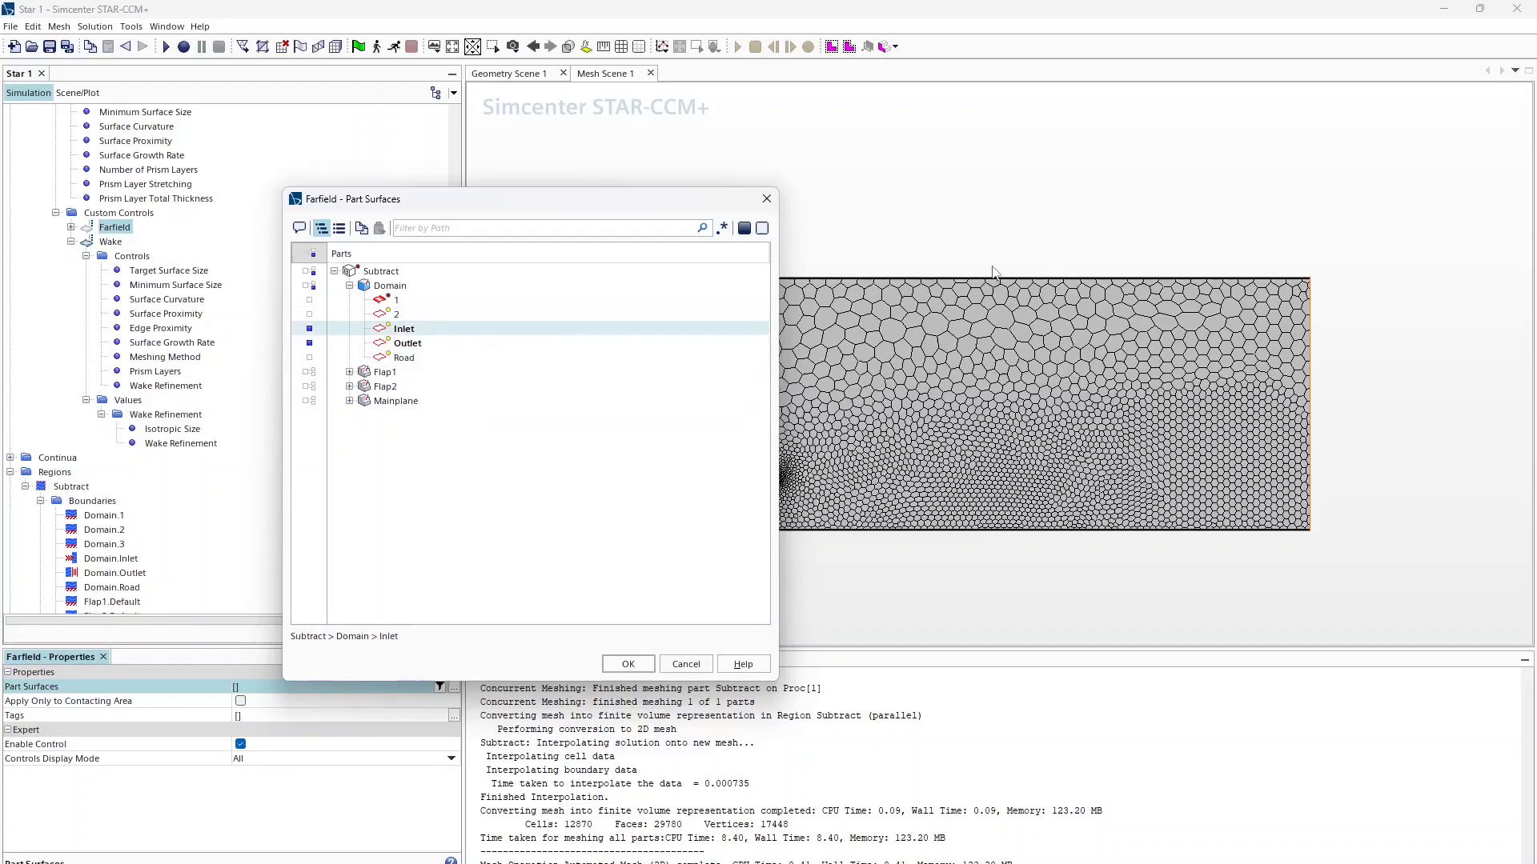
pyautogui.click(384, 314)
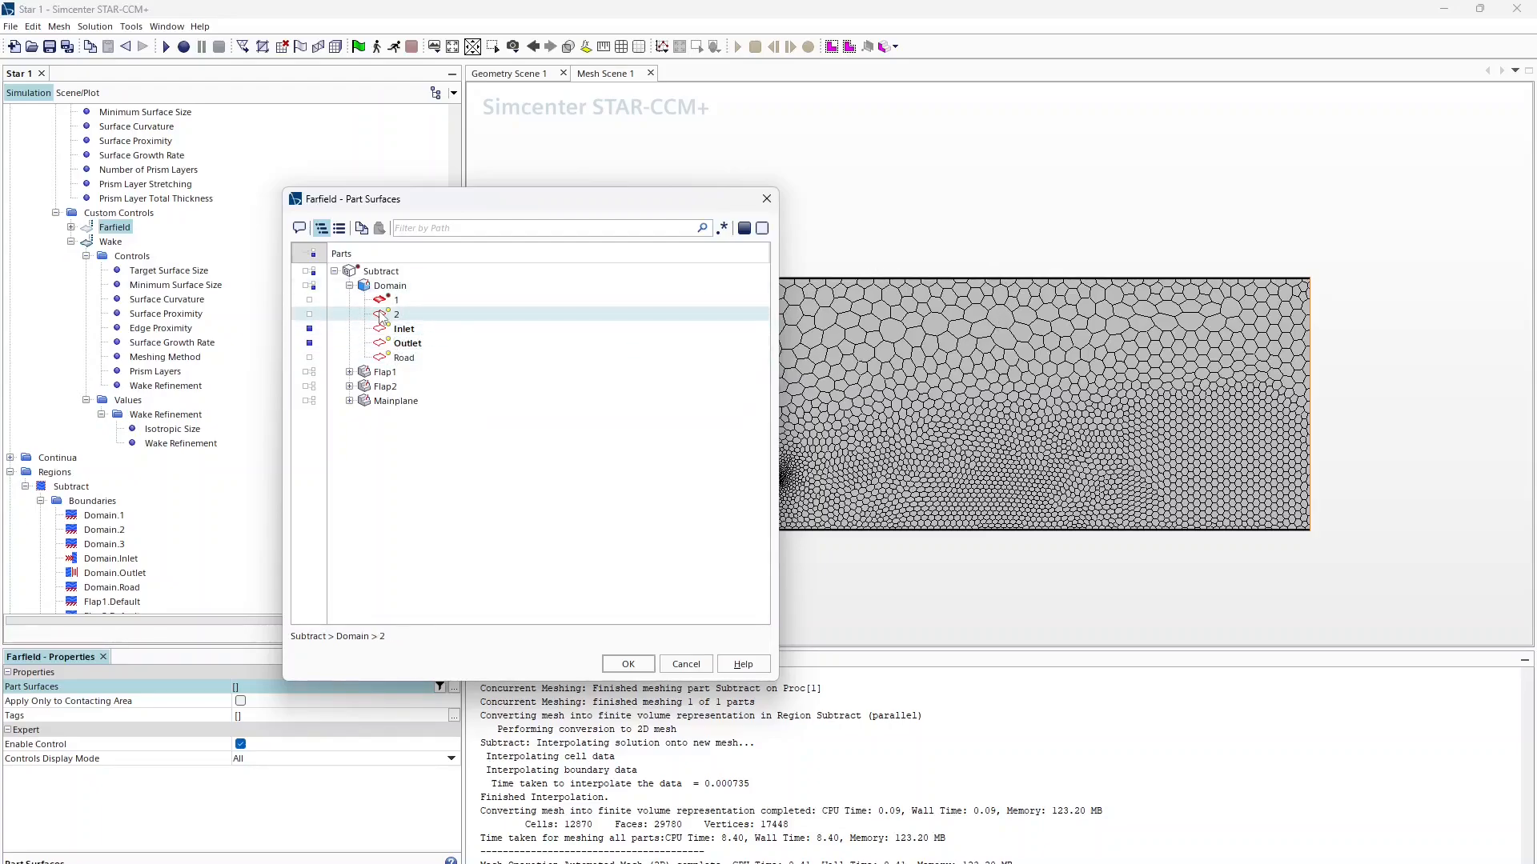
pyautogui.click(628, 663)
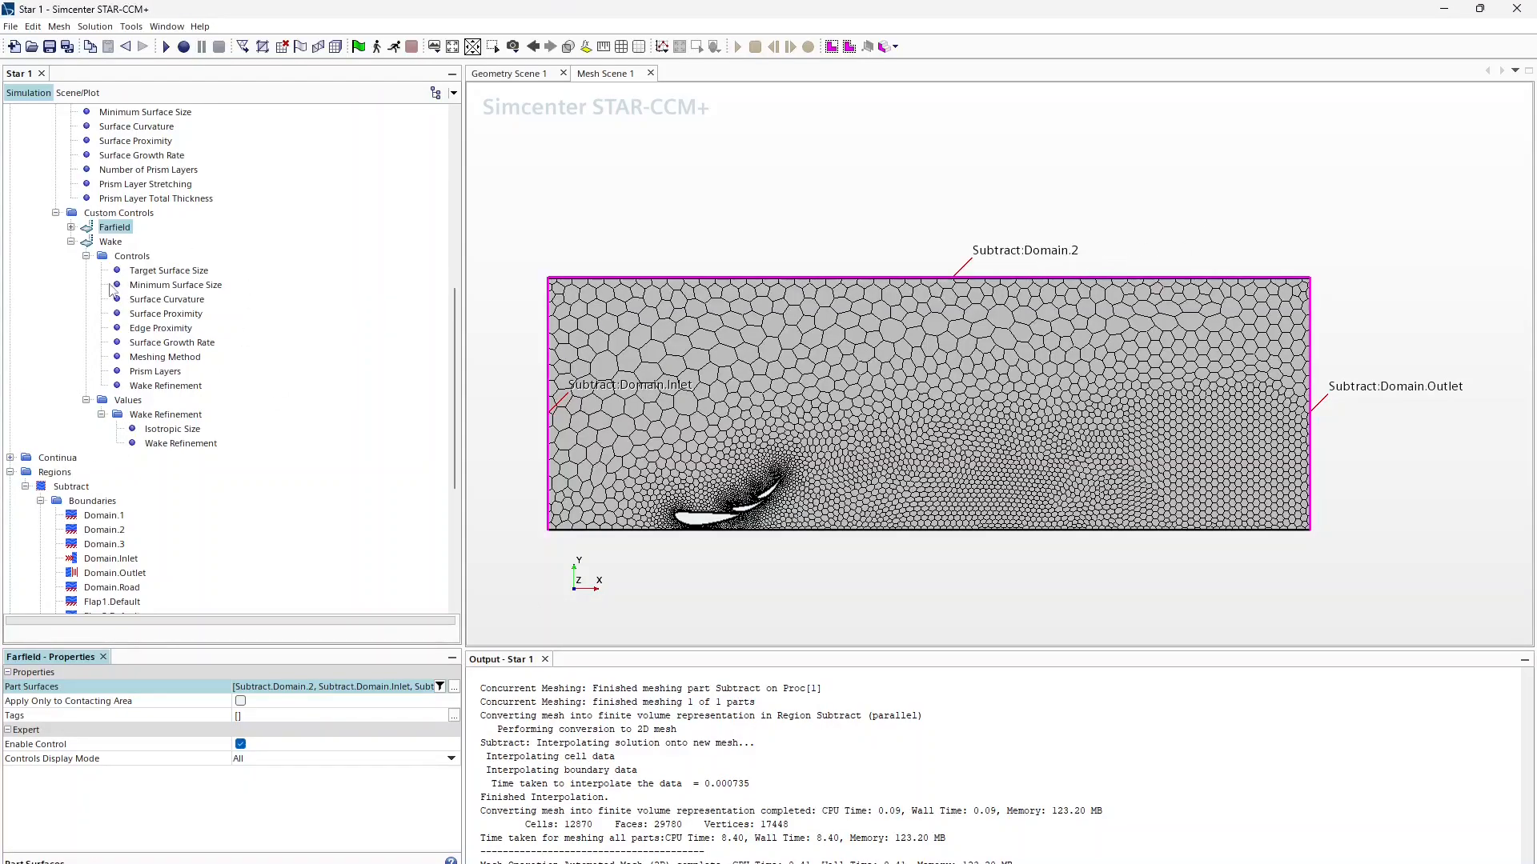
# Step: Disable prism layers for the Farfield control
pyautogui.click(72, 228)
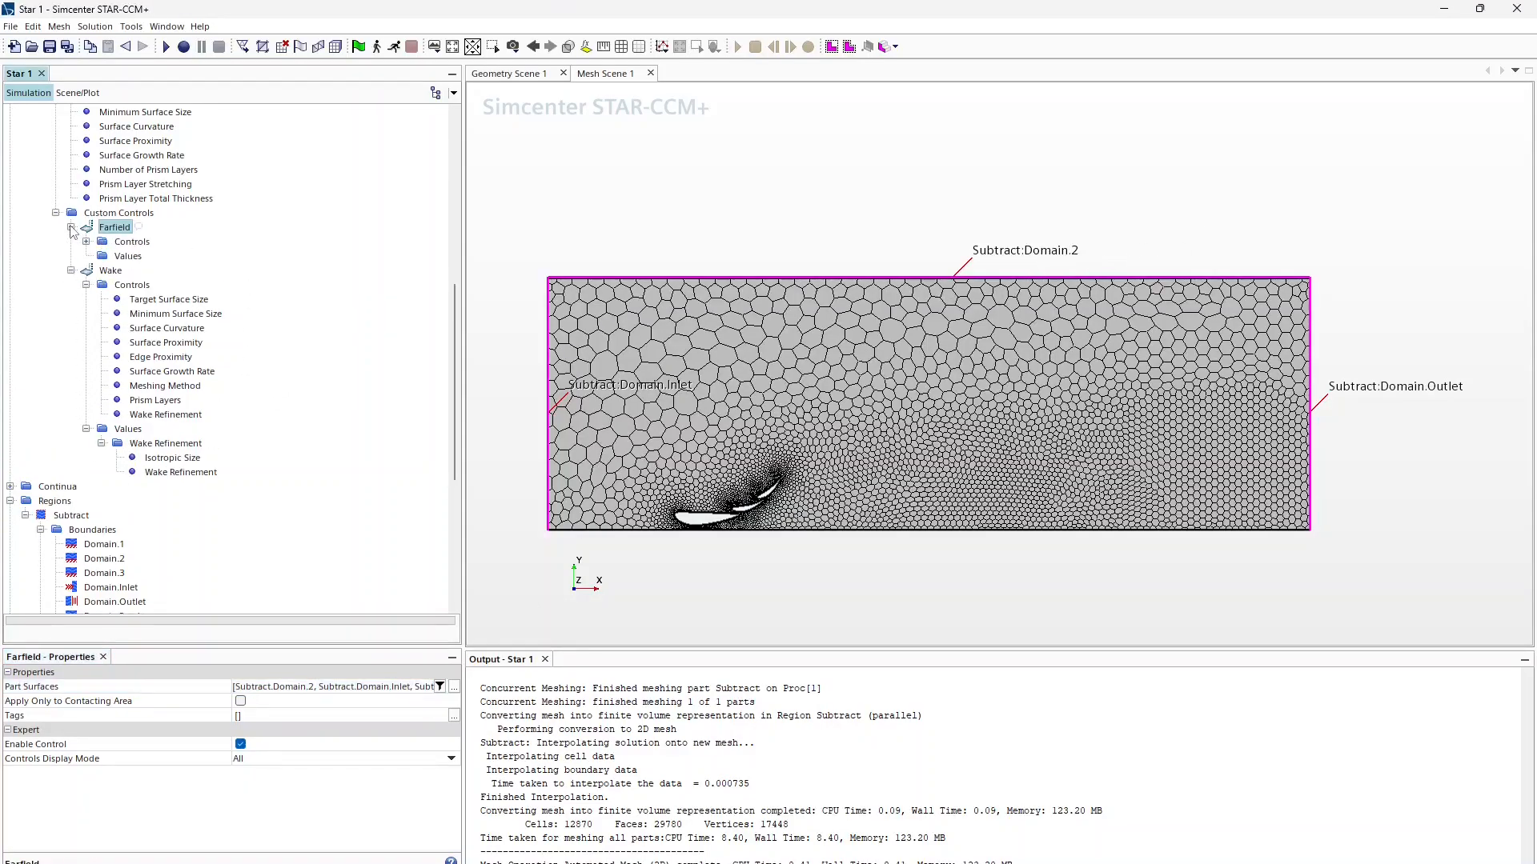
pyautogui.click(85, 241)
pyautogui.click(155, 357)
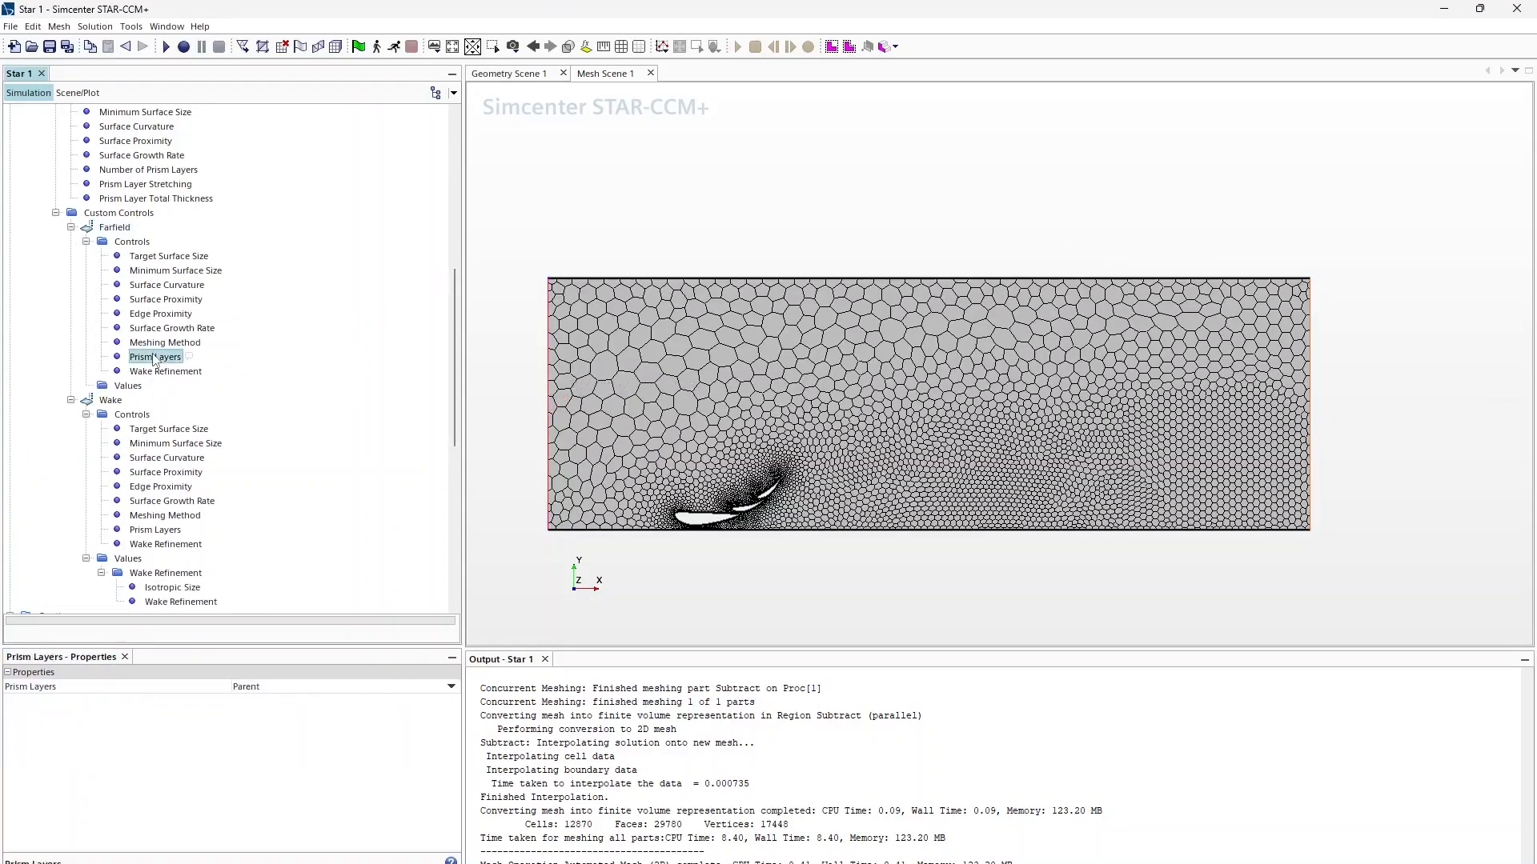
pyautogui.click(288, 686)
pyautogui.click(277, 729)
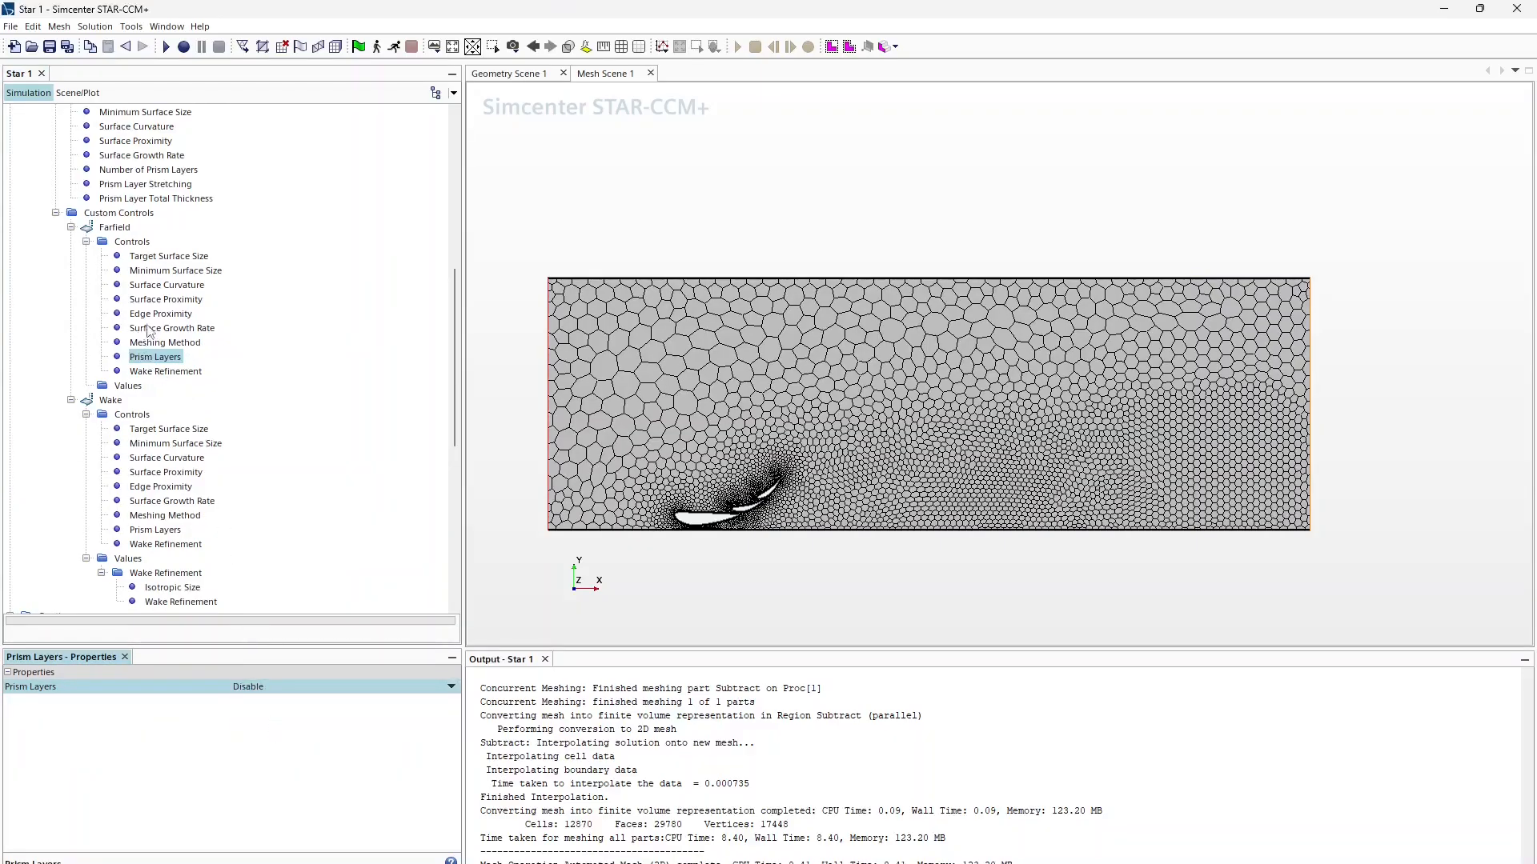
# Step: Give Farfield a custom target surface size of 400% of base (0.2 m)
pyautogui.click(168, 256)
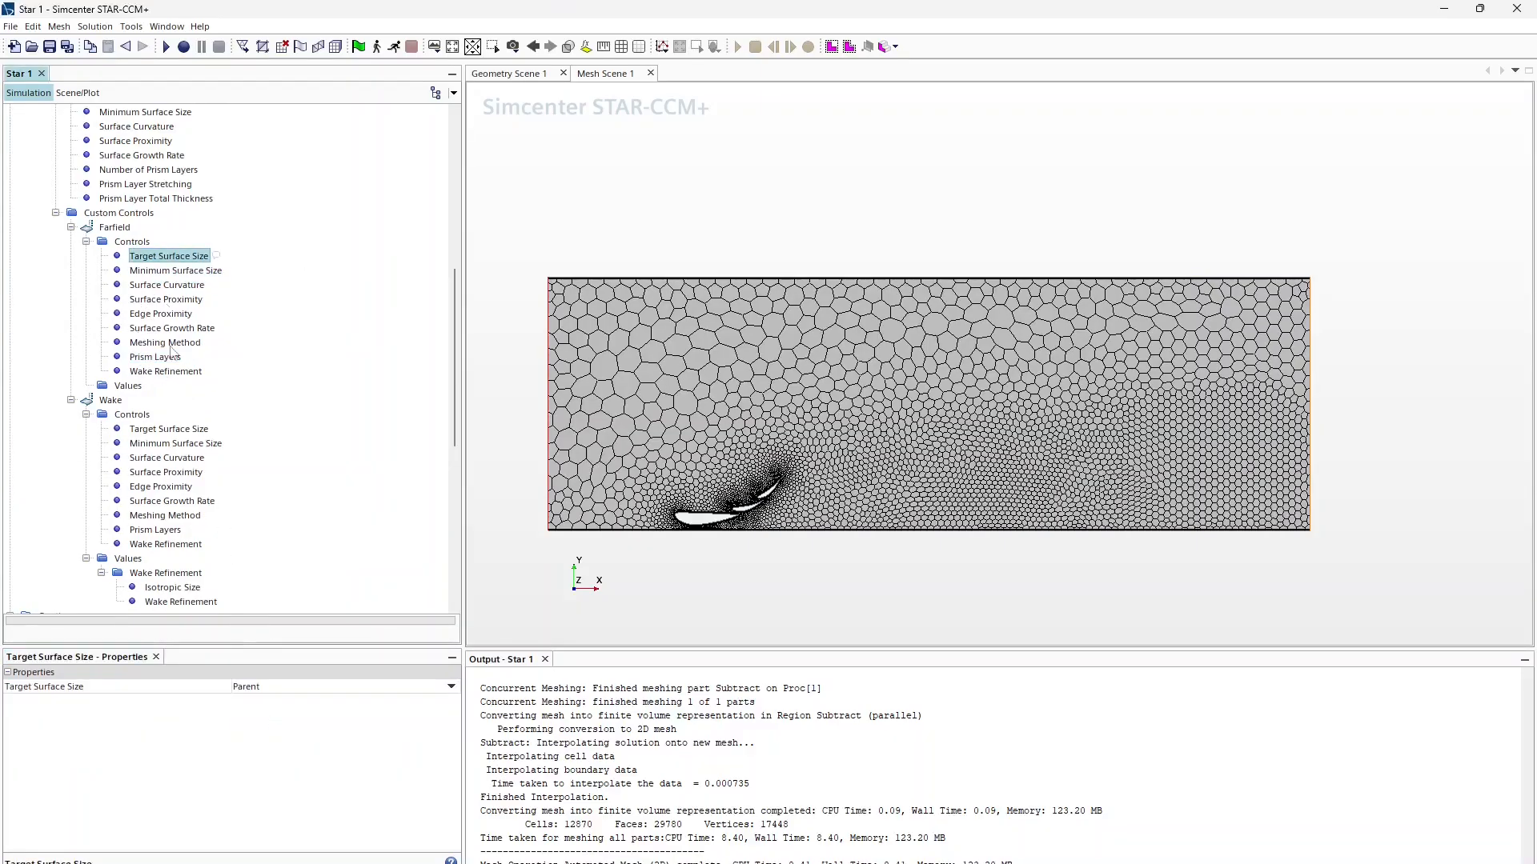
pyautogui.click(288, 689)
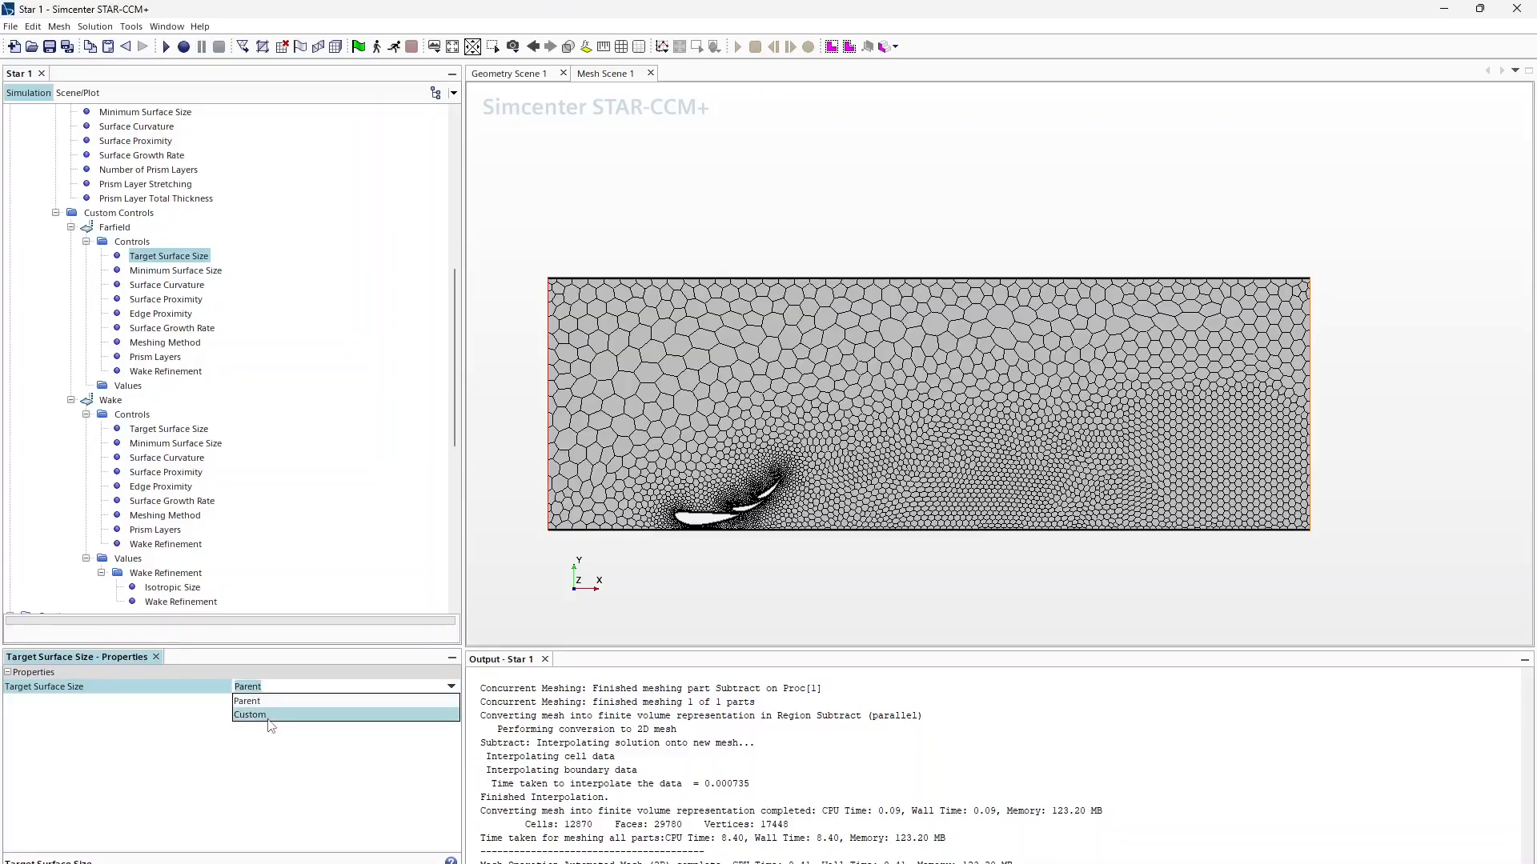
pyautogui.click(250, 715)
pyautogui.click(260, 701)
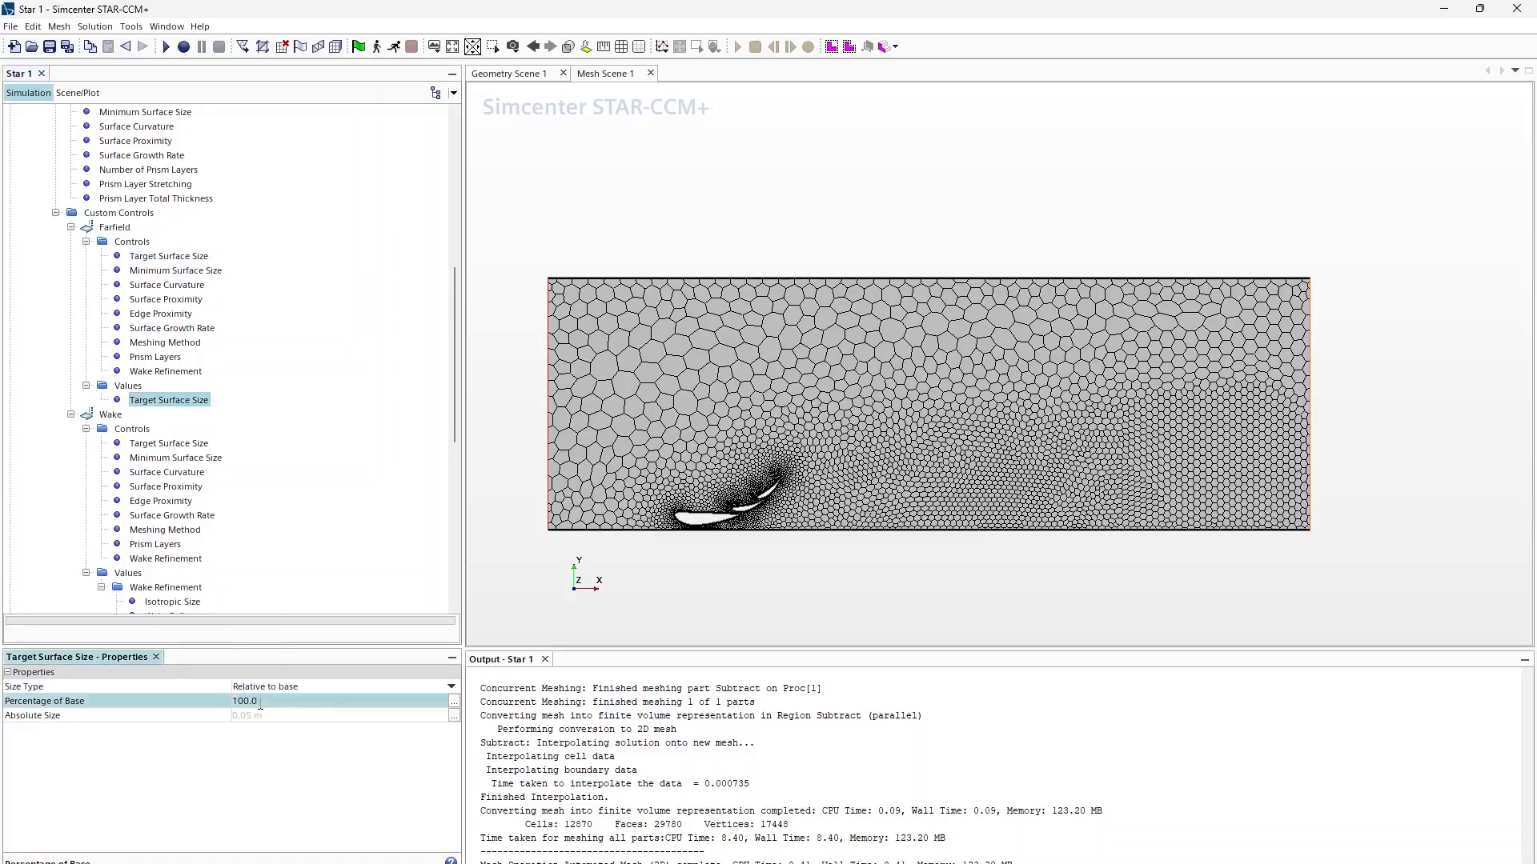
pyautogui.write('400')
pyautogui.press('Return')
pyautogui.scroll(5, 89, 316)
# Step: Execute Automated Mesh (2D) with the Farfield control, producing 19993 cells
pyautogui.rightClick(107, 227)
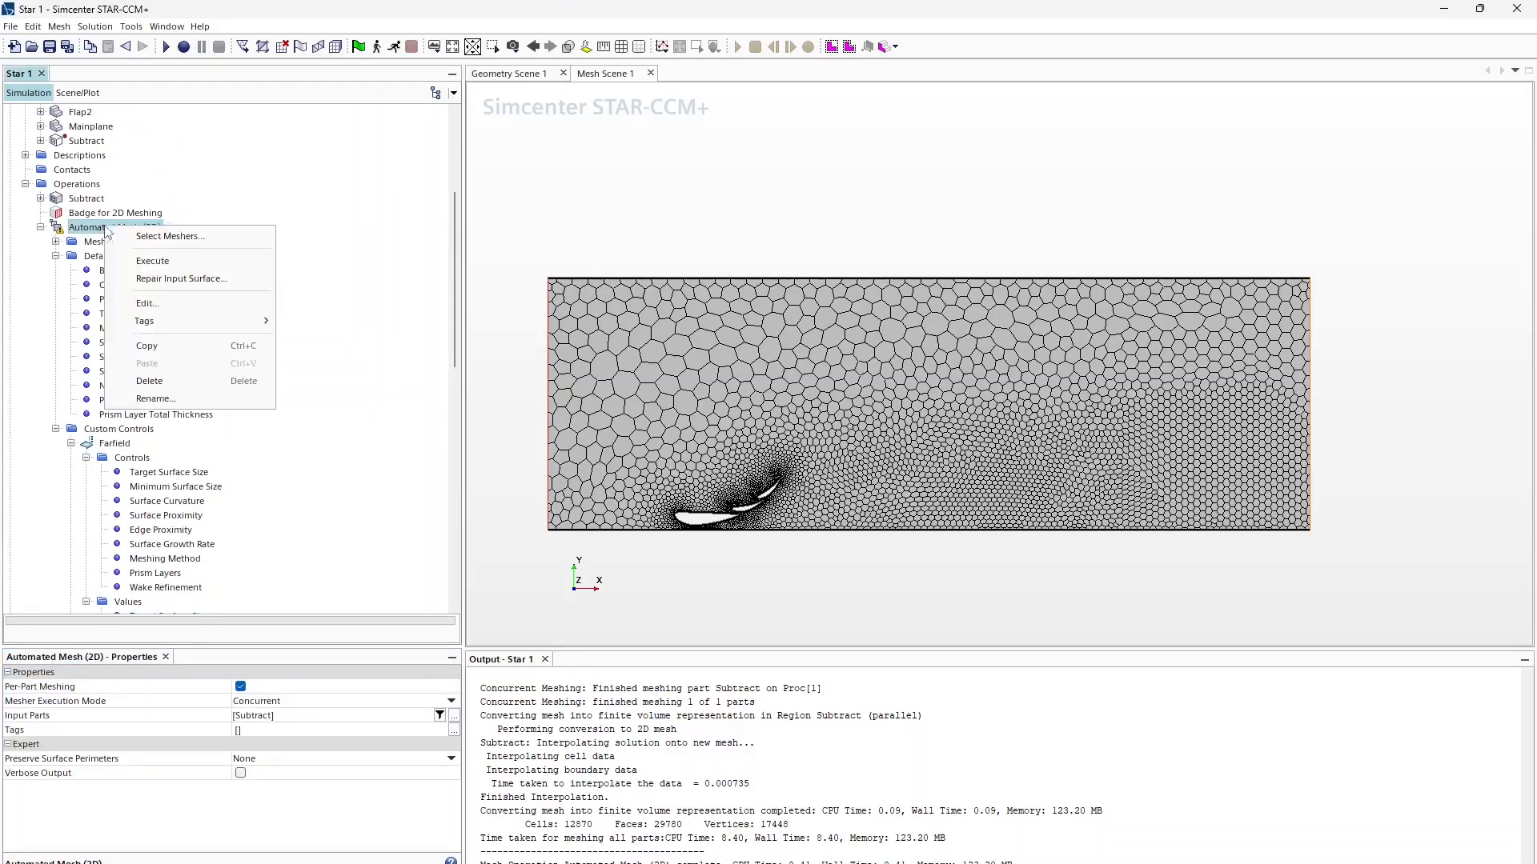
pyautogui.click(159, 263)
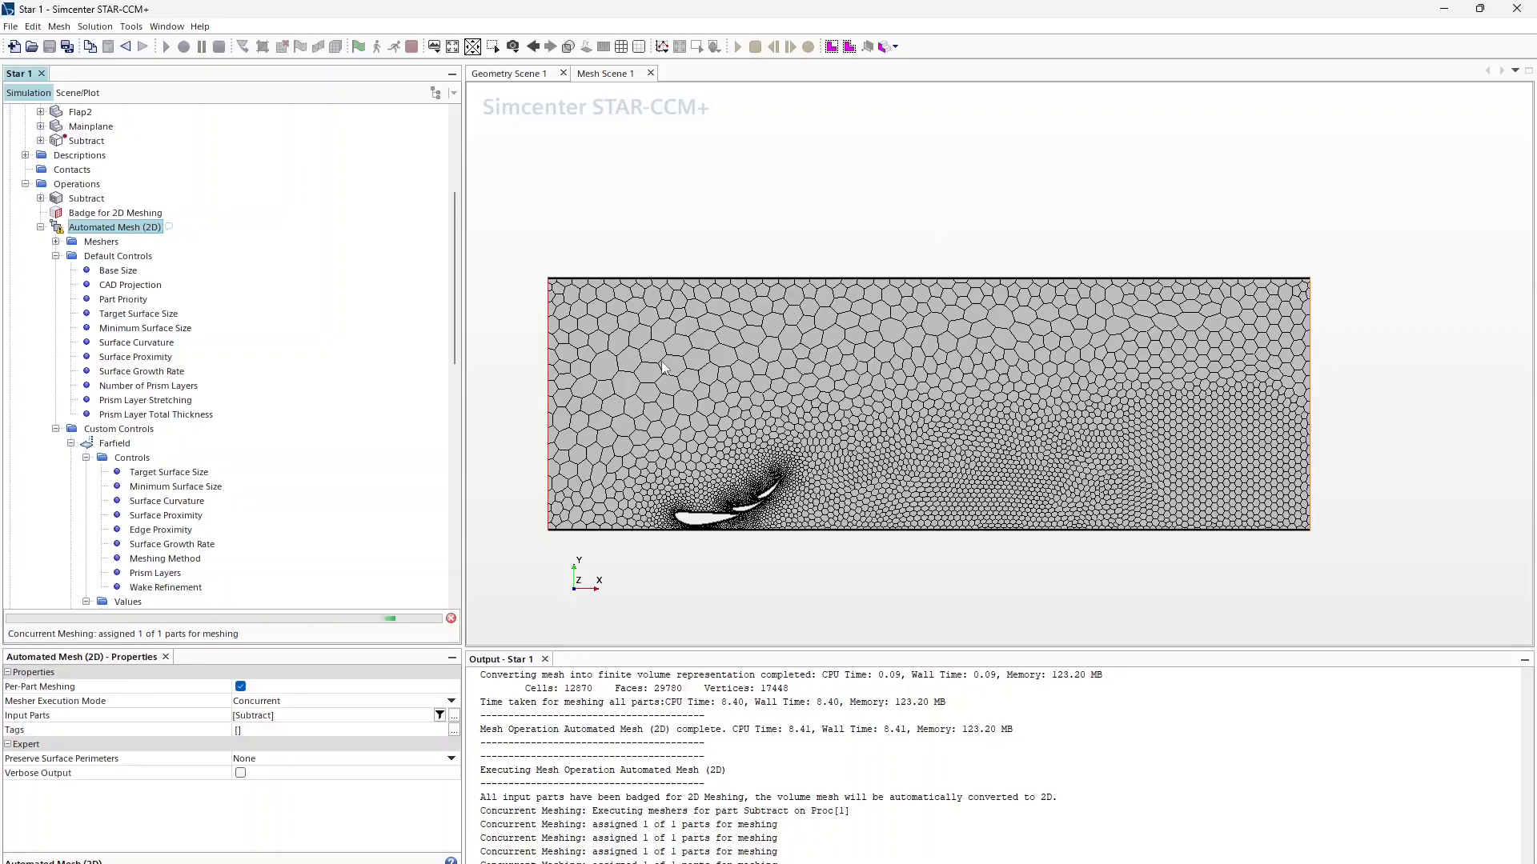
pyautogui.scroll(1, 748, 460)
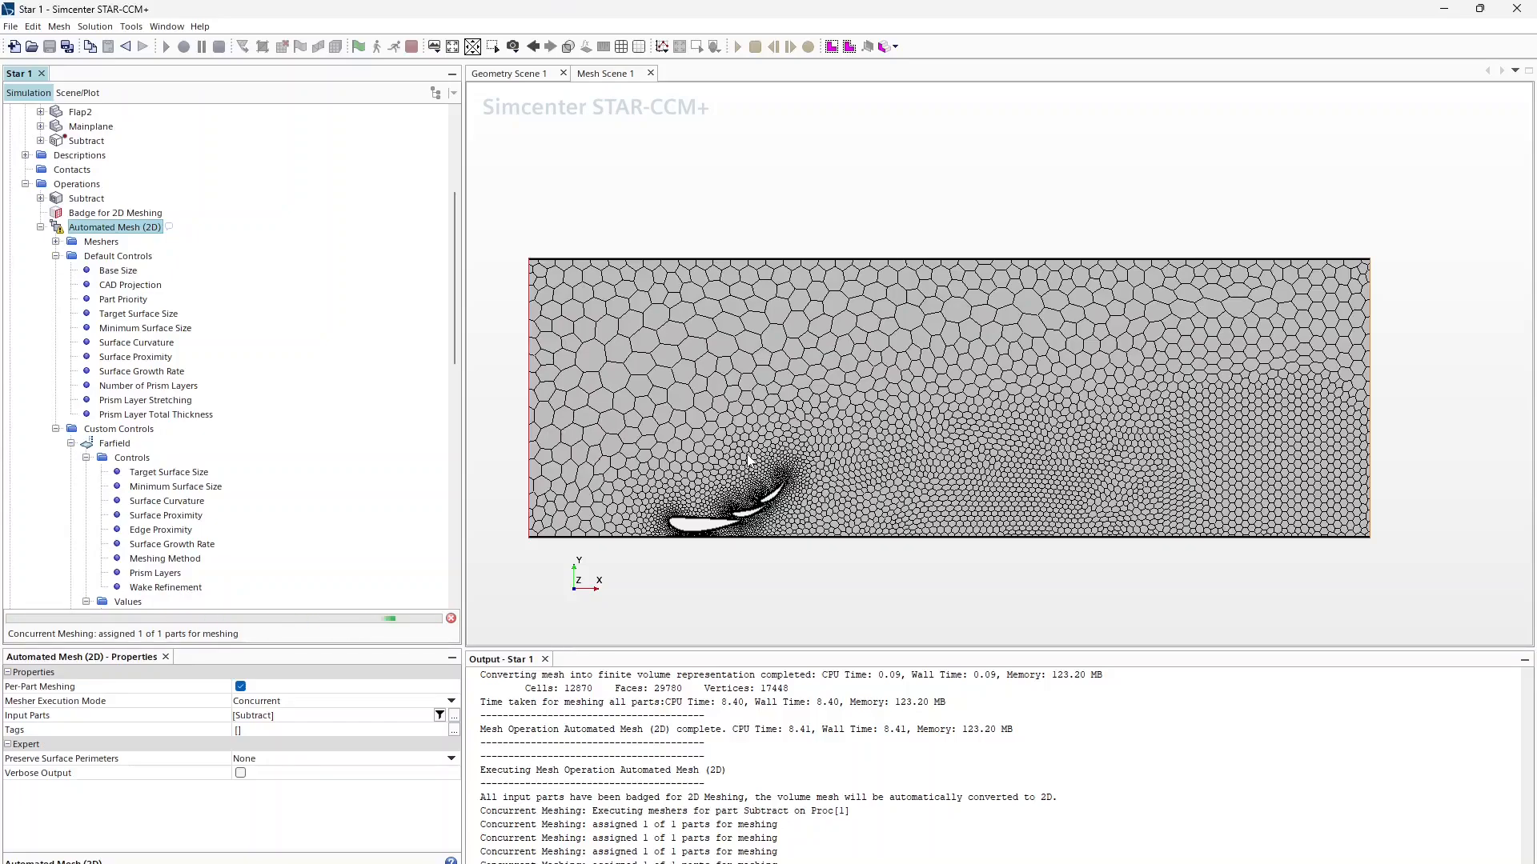
pyautogui.scroll(2, 753, 488)
pyautogui.scroll(-1, 739, 528)
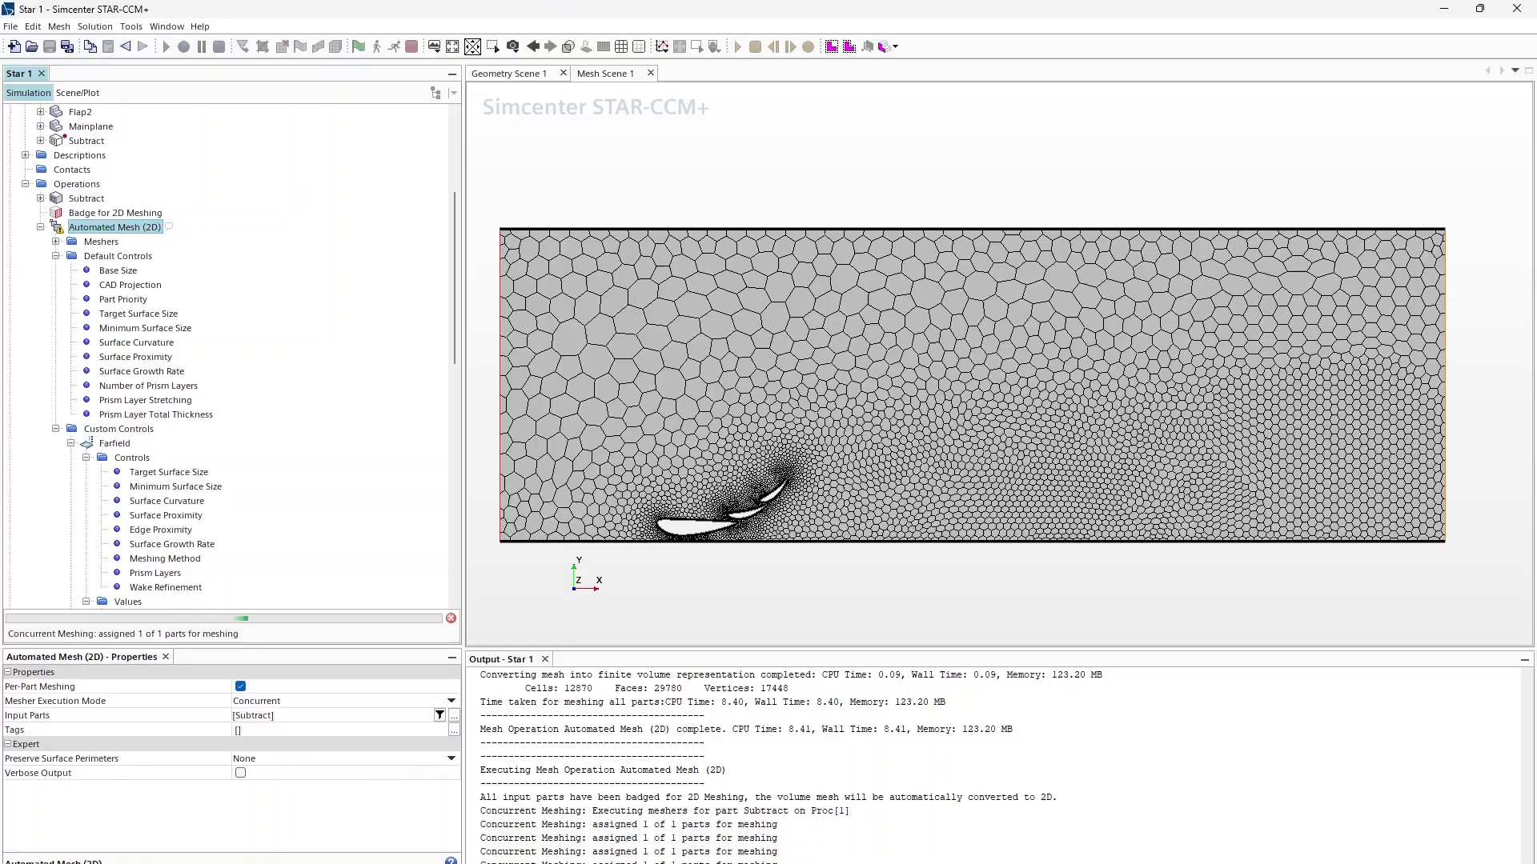
pyautogui.moveTo(930, 863)
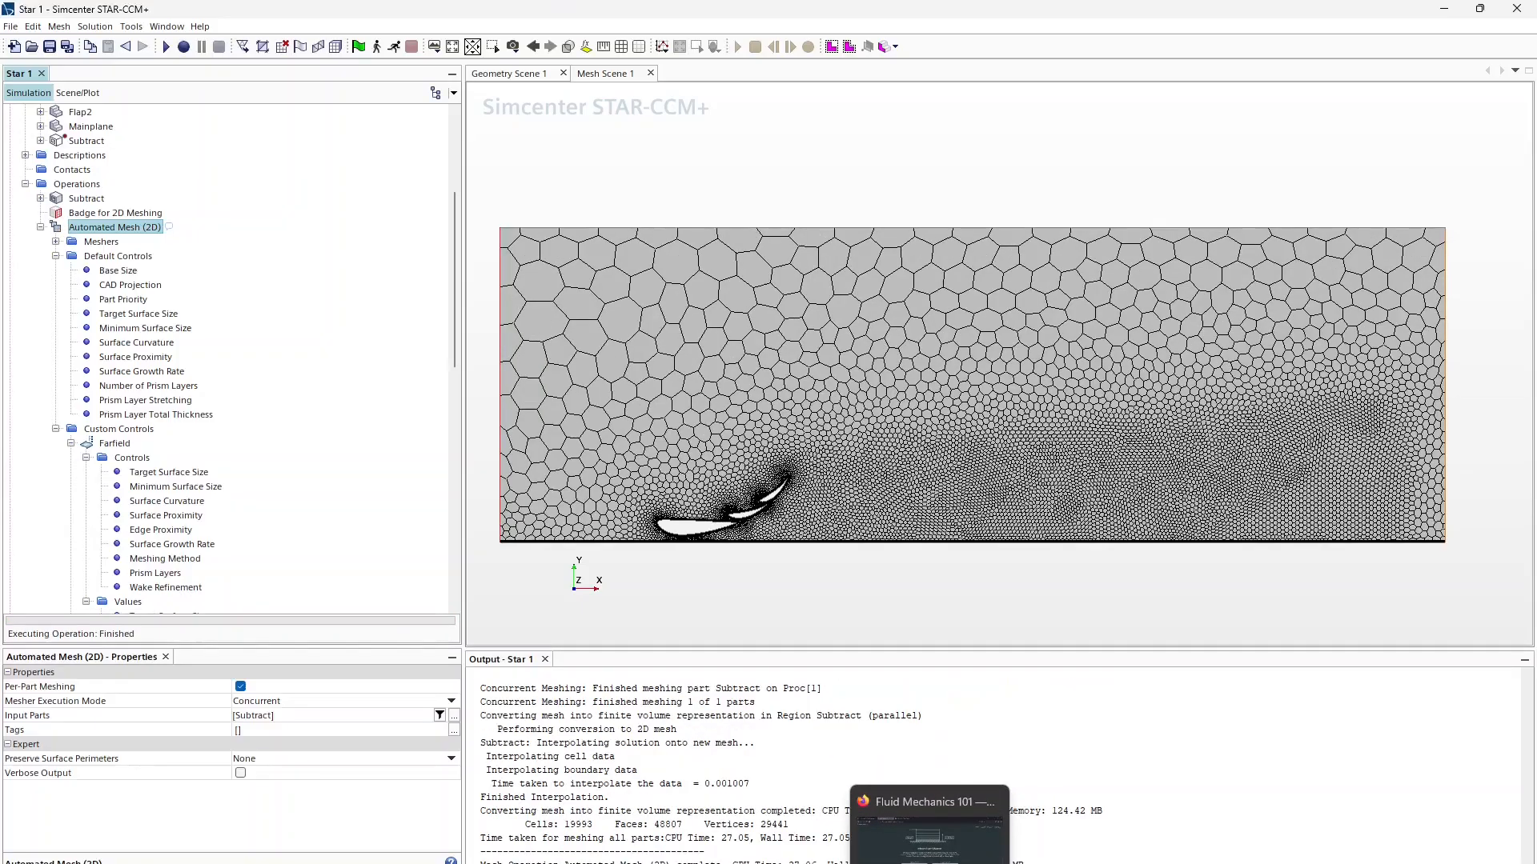
# Step: Pan and zoom Mesh Scene 1 to inspect the mesh around all airfoil elements
pyautogui.scroll(10, 676, 504)
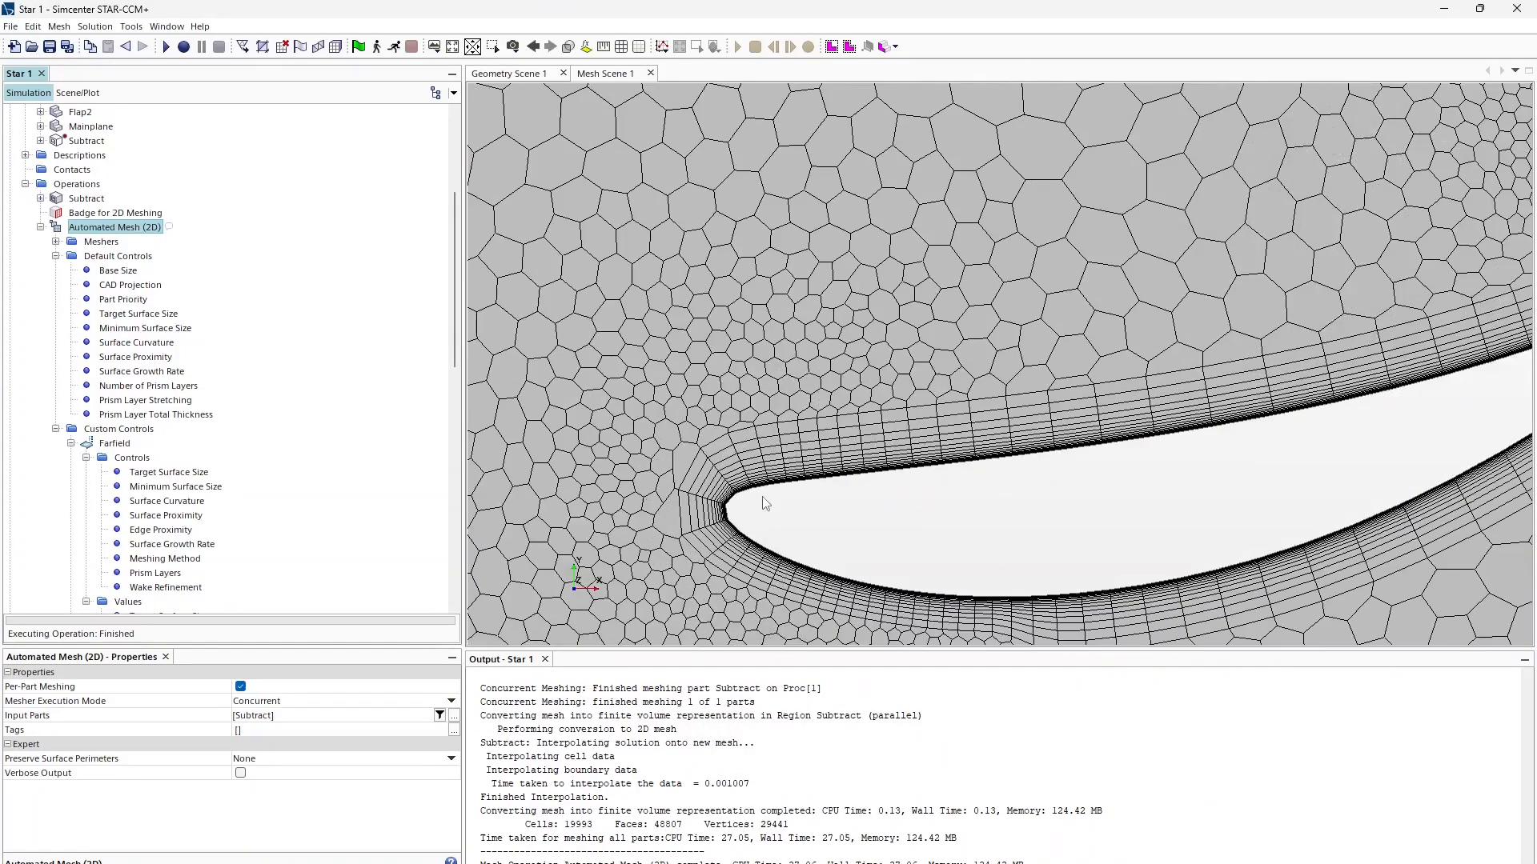
pyautogui.scroll(-10, 730, 531)
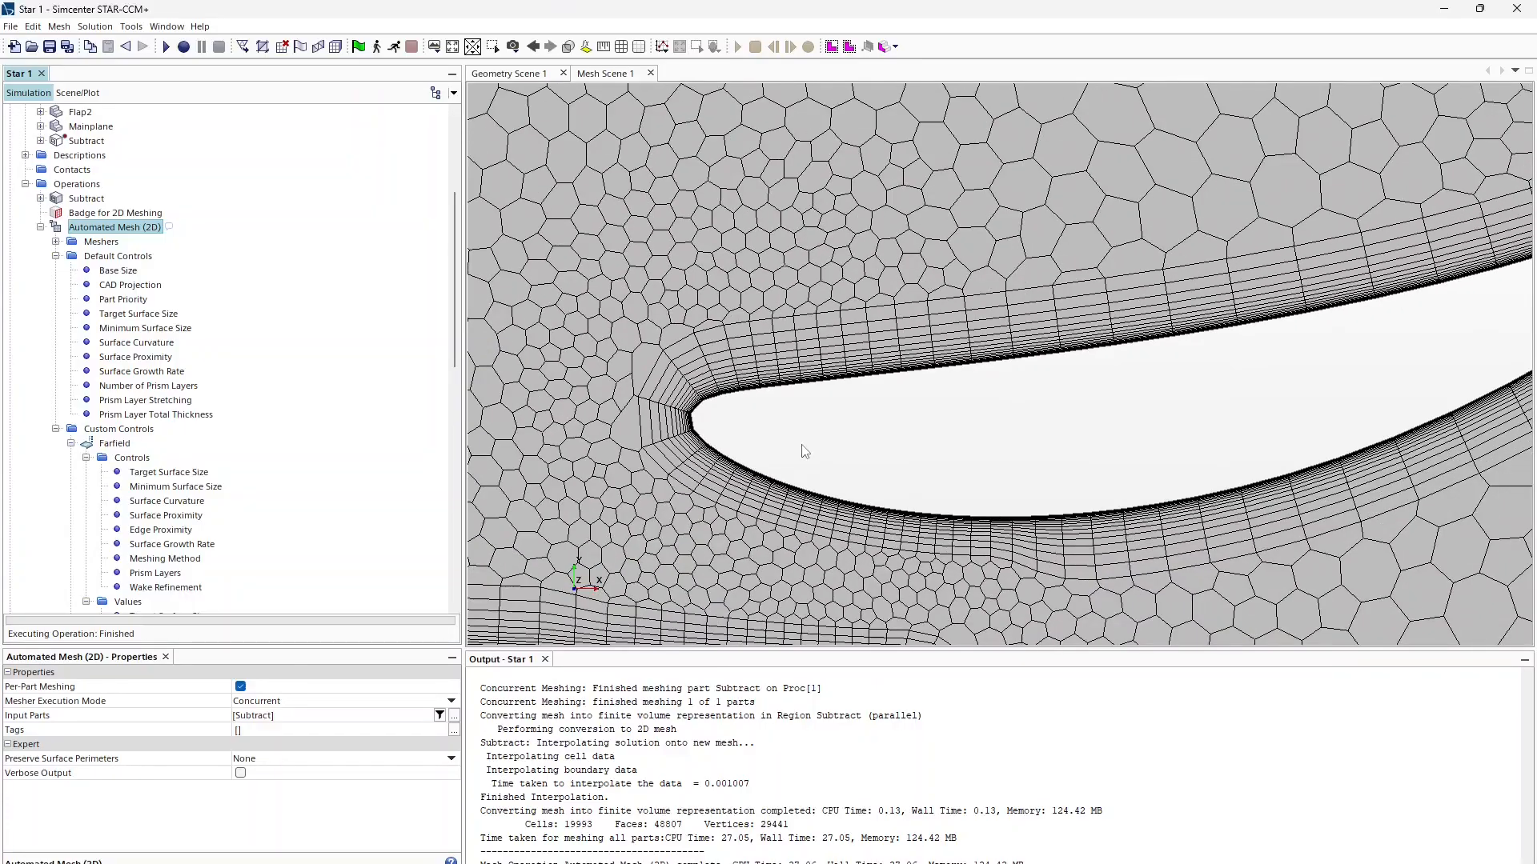
pyautogui.moveTo(757, 456); pyautogui.dragTo(600, 553, button='right')
pyautogui.scroll(6, 1032, 331)
pyautogui.scroll(-9, 1103, 337)
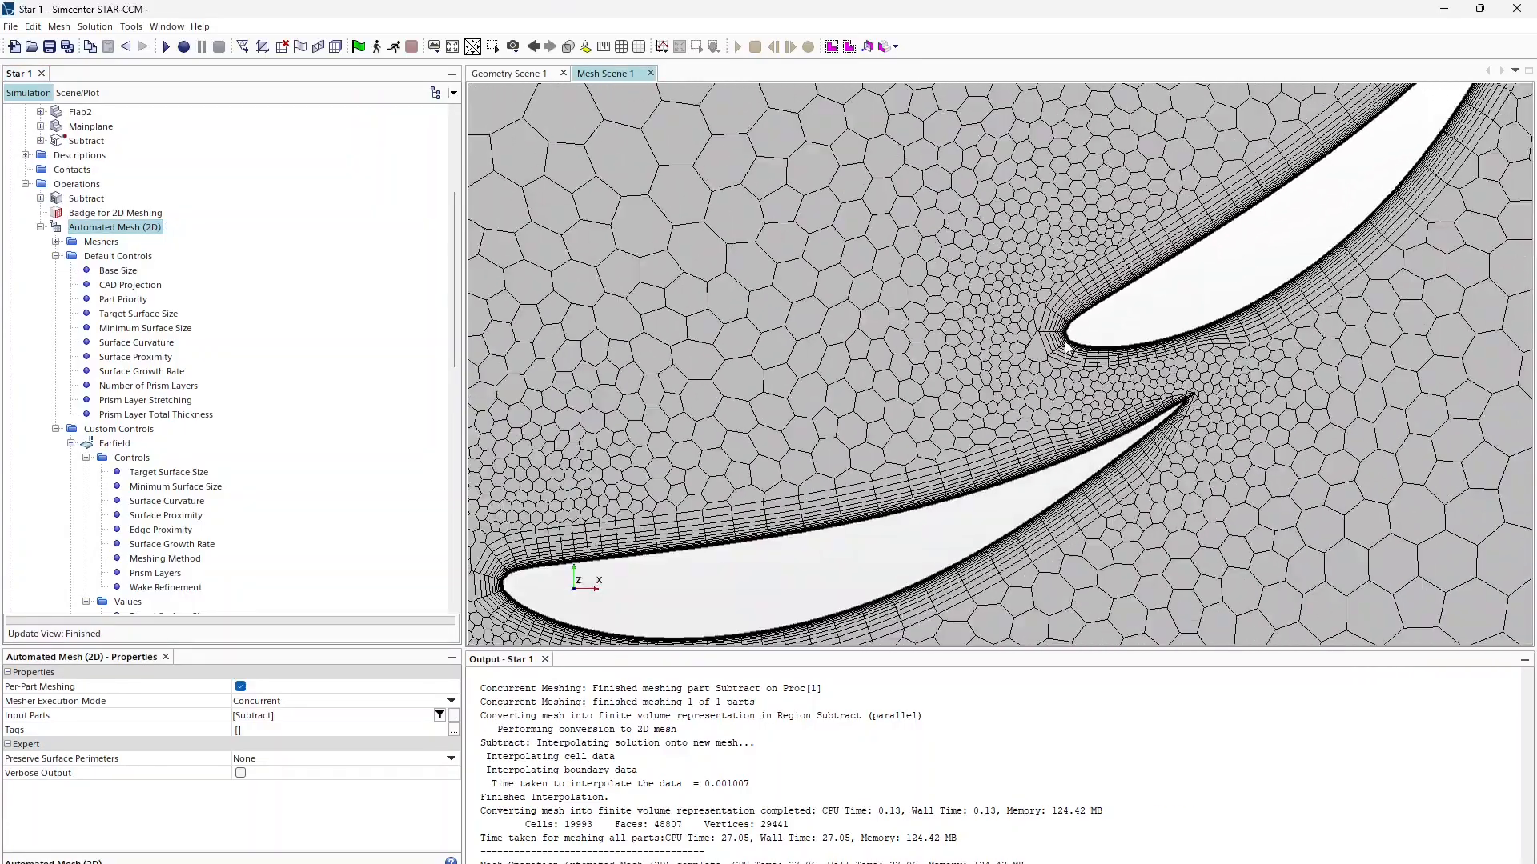
pyautogui.moveTo(1089, 378); pyautogui.dragTo(1373, 360, button='right')
pyautogui.scroll(6, 576, 512)
pyautogui.scroll(-6, 570, 495)
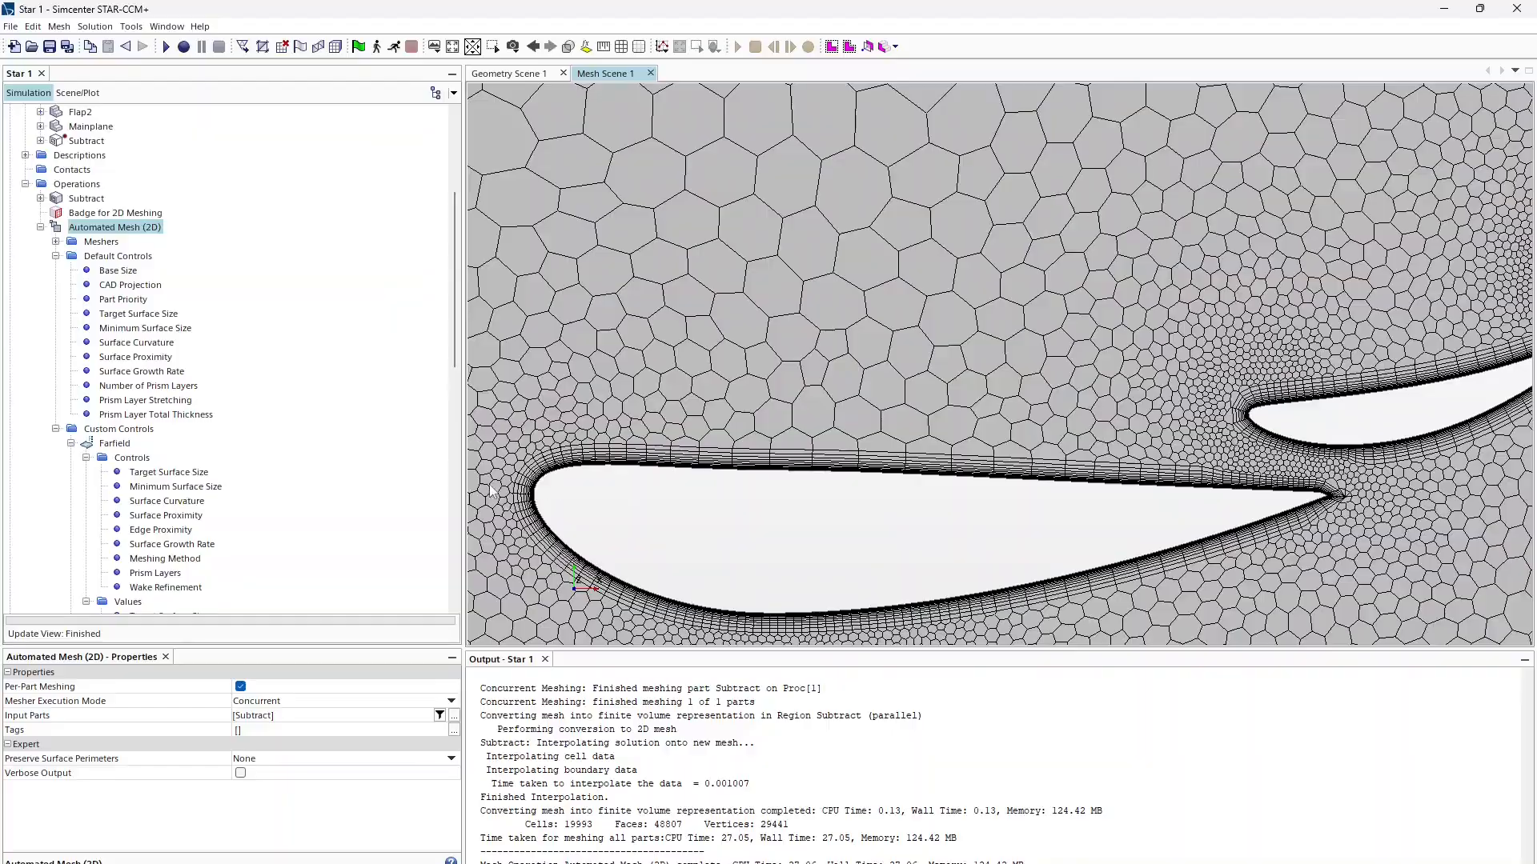
pyautogui.scroll(6, 536, 492)
pyautogui.scroll(-5, 535, 492)
pyautogui.scroll(6, 1163, 416)
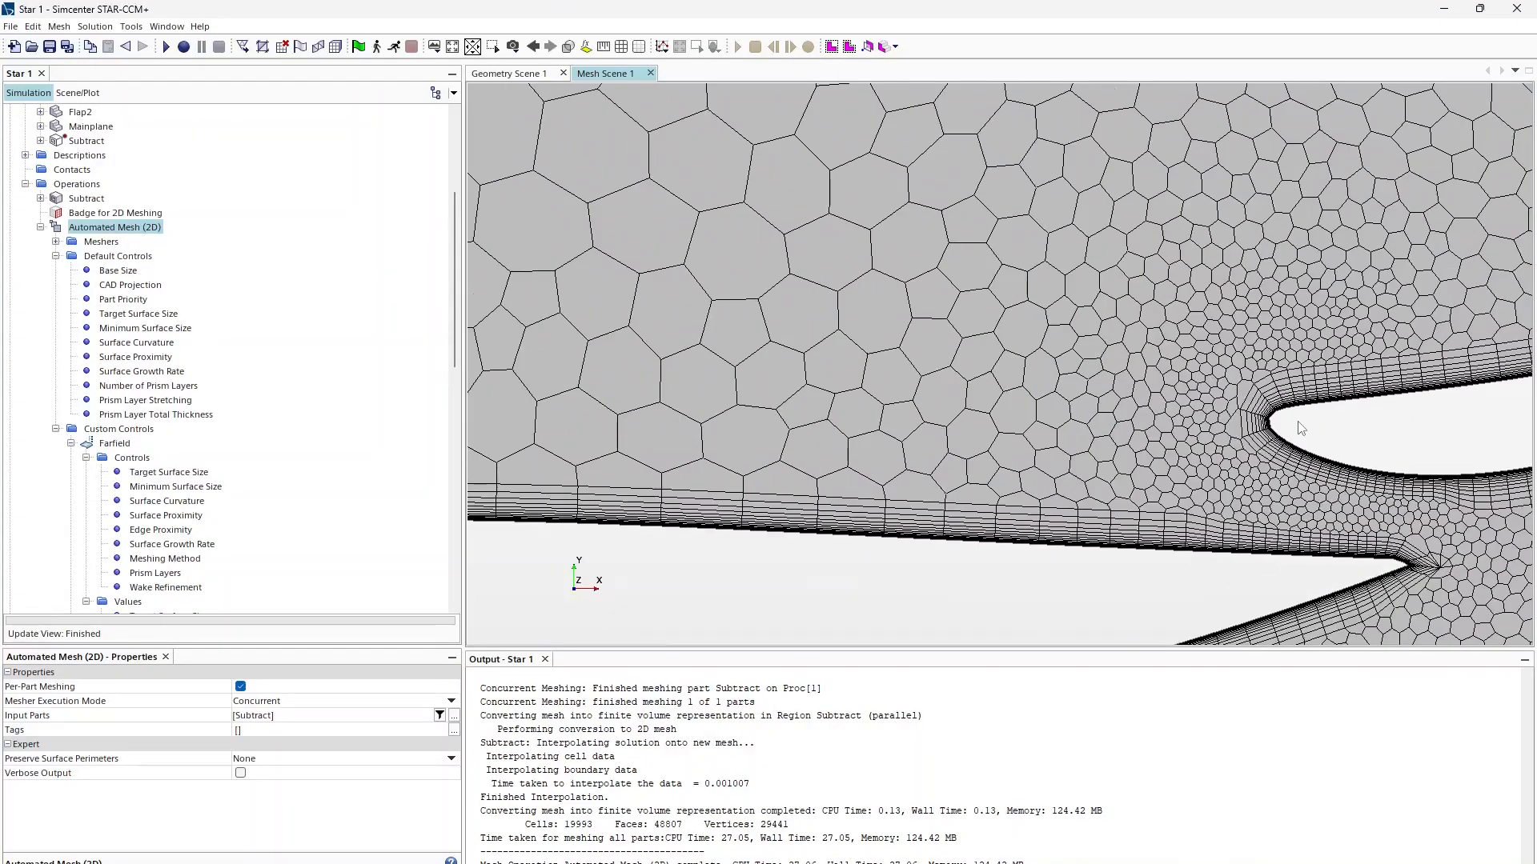
pyautogui.scroll(-5, 1163, 416)
pyautogui.scroll(4, 805, 453)
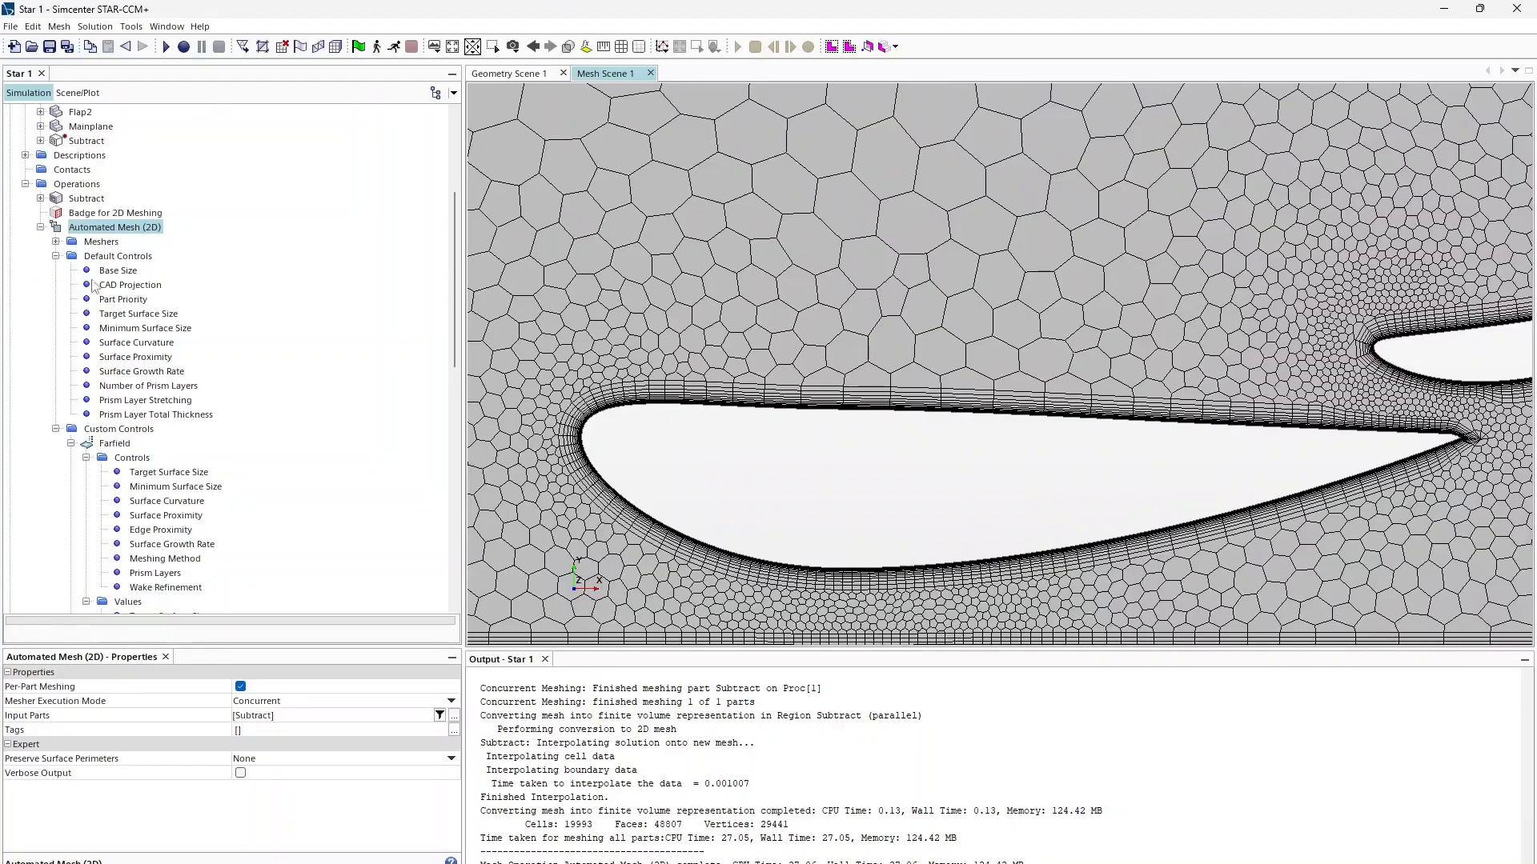
# Step: Set the default minimum surface size to 2.0% of base and rerun the 2D mesh
pyautogui.click(144, 328)
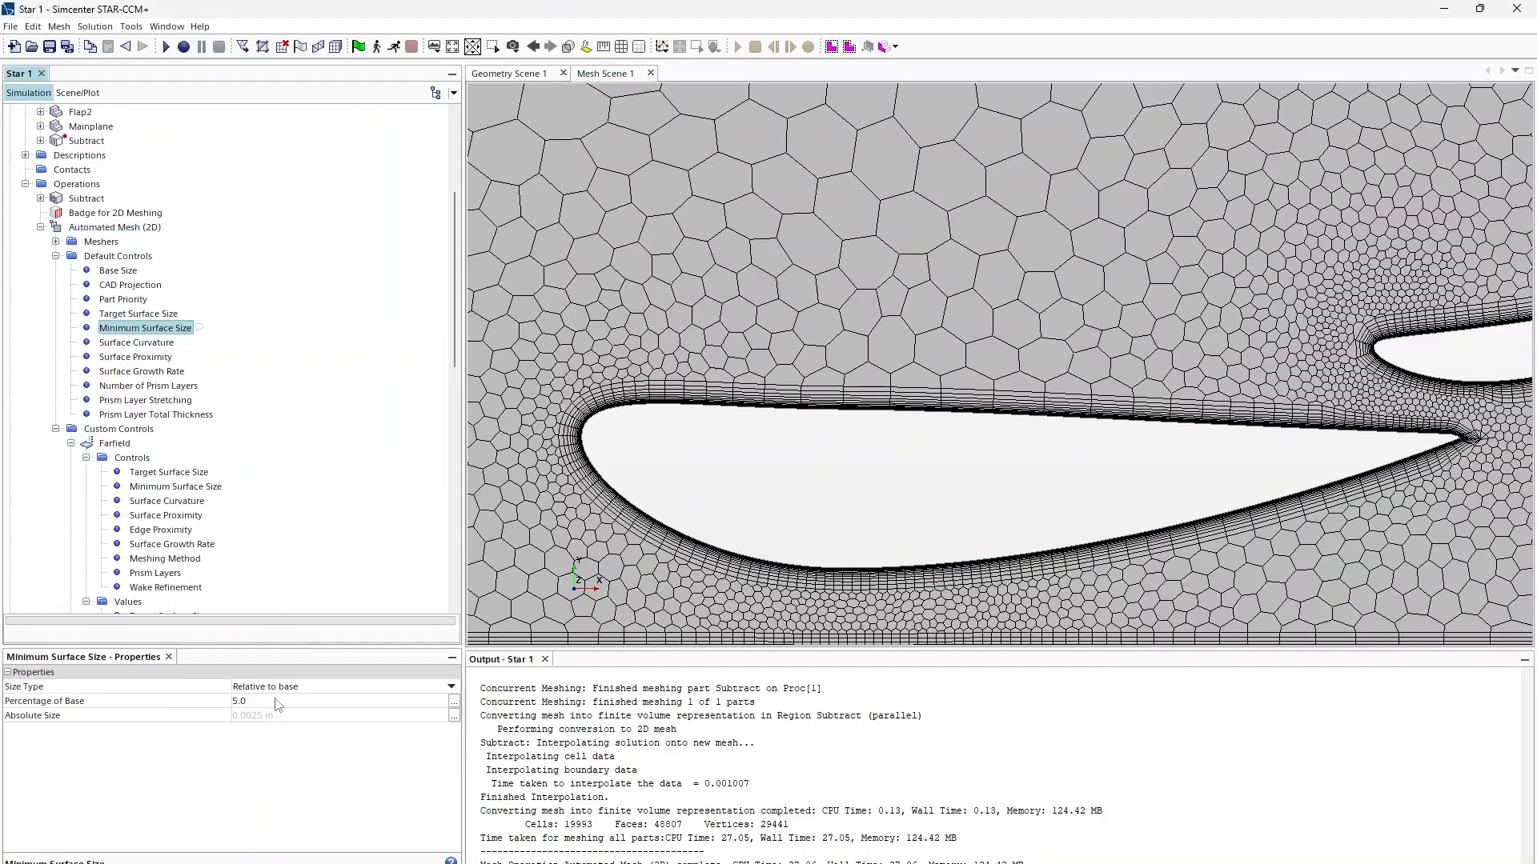
pyautogui.click(276, 700)
pyautogui.write('2.0')
pyautogui.press('Return')
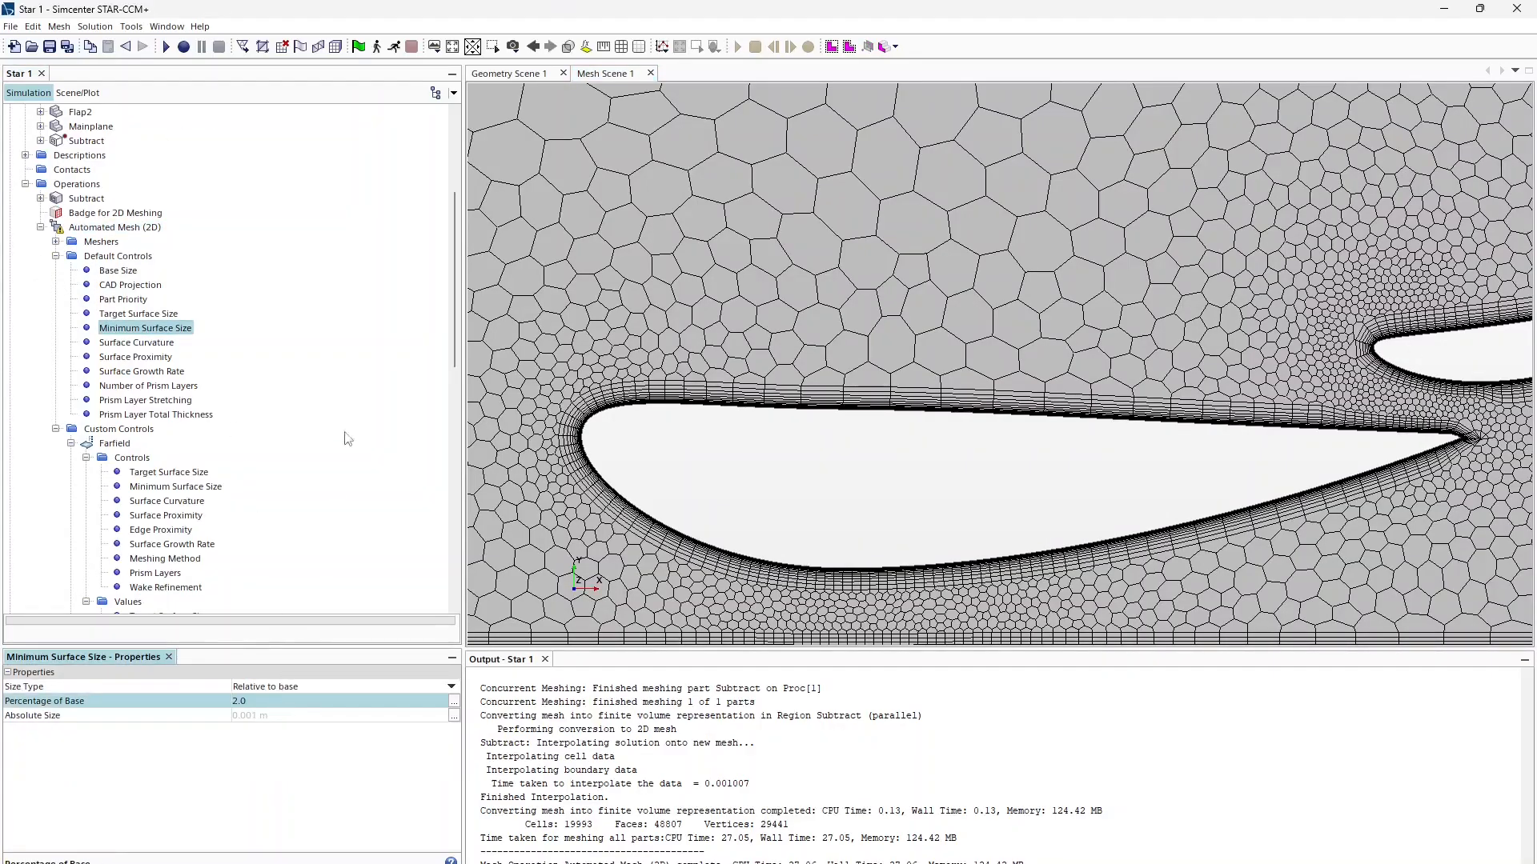
pyautogui.rightClick(89, 229)
pyautogui.click(121, 253)
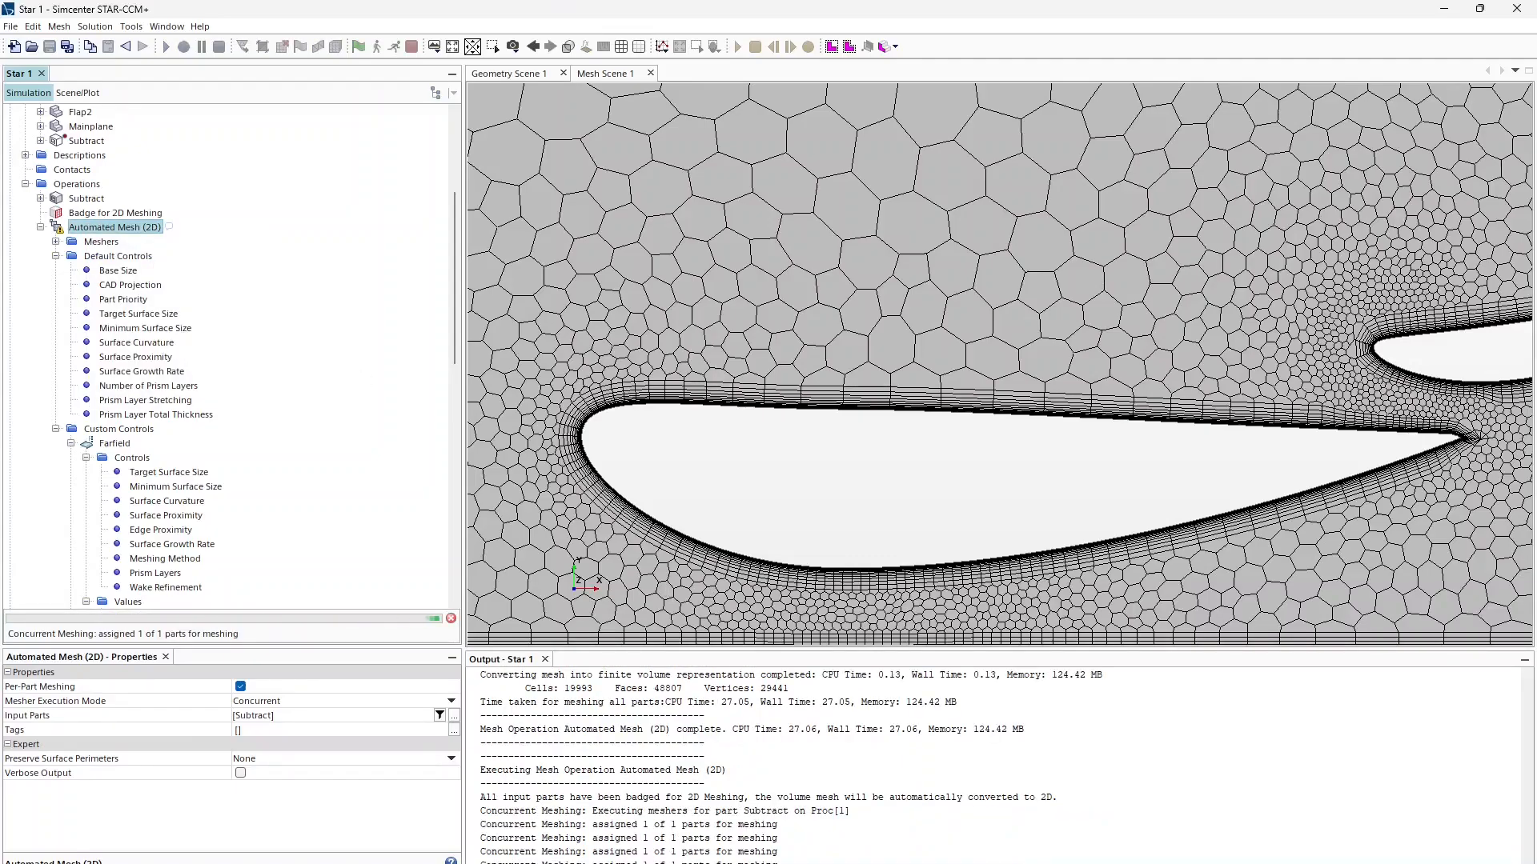
pyautogui.click(930, 861)
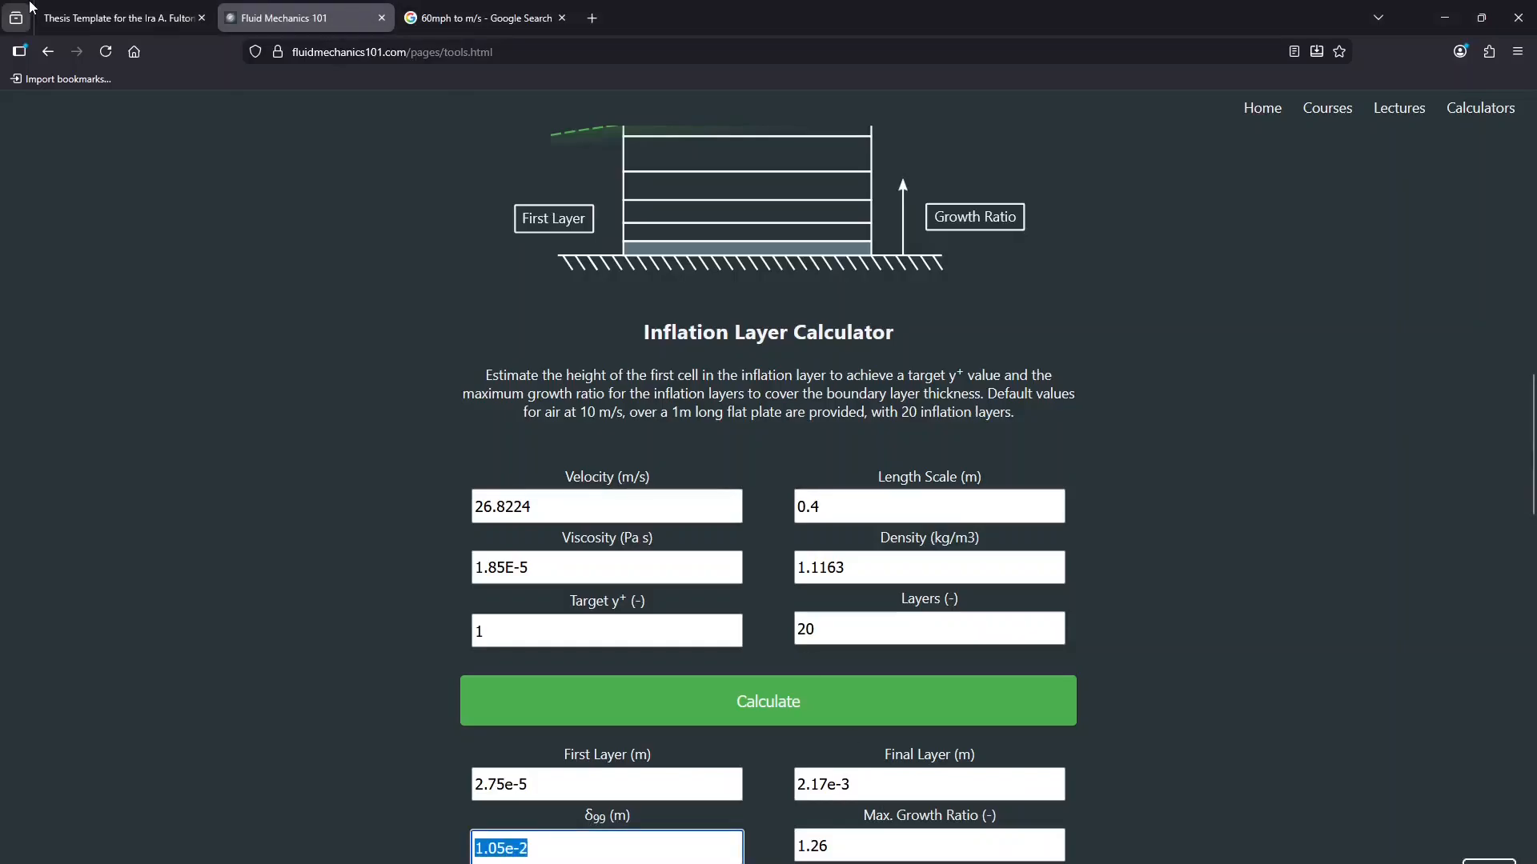
# Step: Open the thesis PDF at Figure 4.1 on skewness and volume change mesh metrics
pyautogui.click(88, 10)
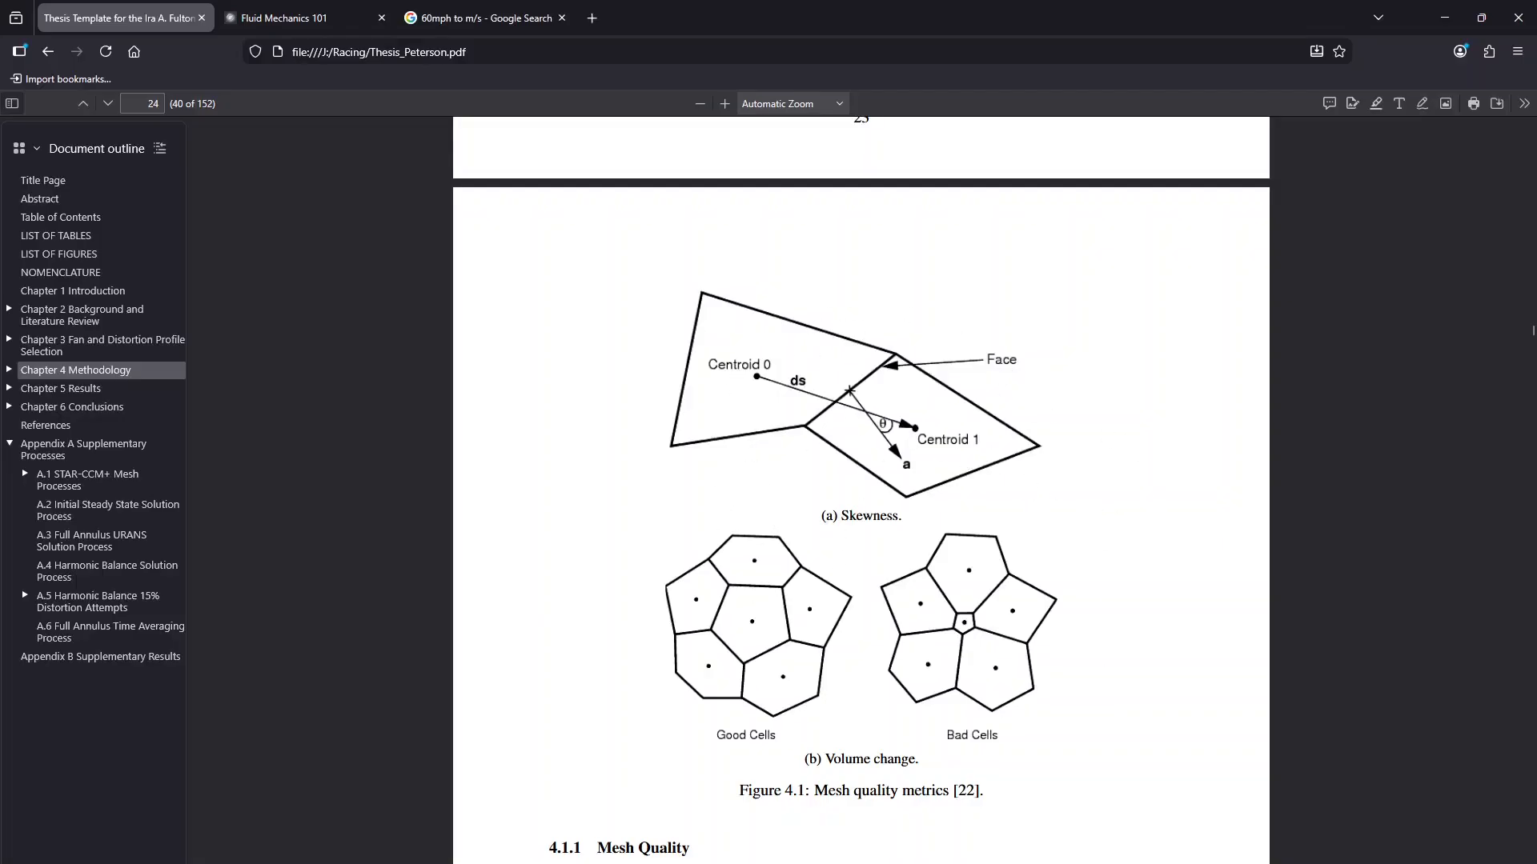
# Step: Return to STAR-CCM+ and zoom around the remeshed 21997-cell airfoil domain
pyautogui.click(1002, 863)
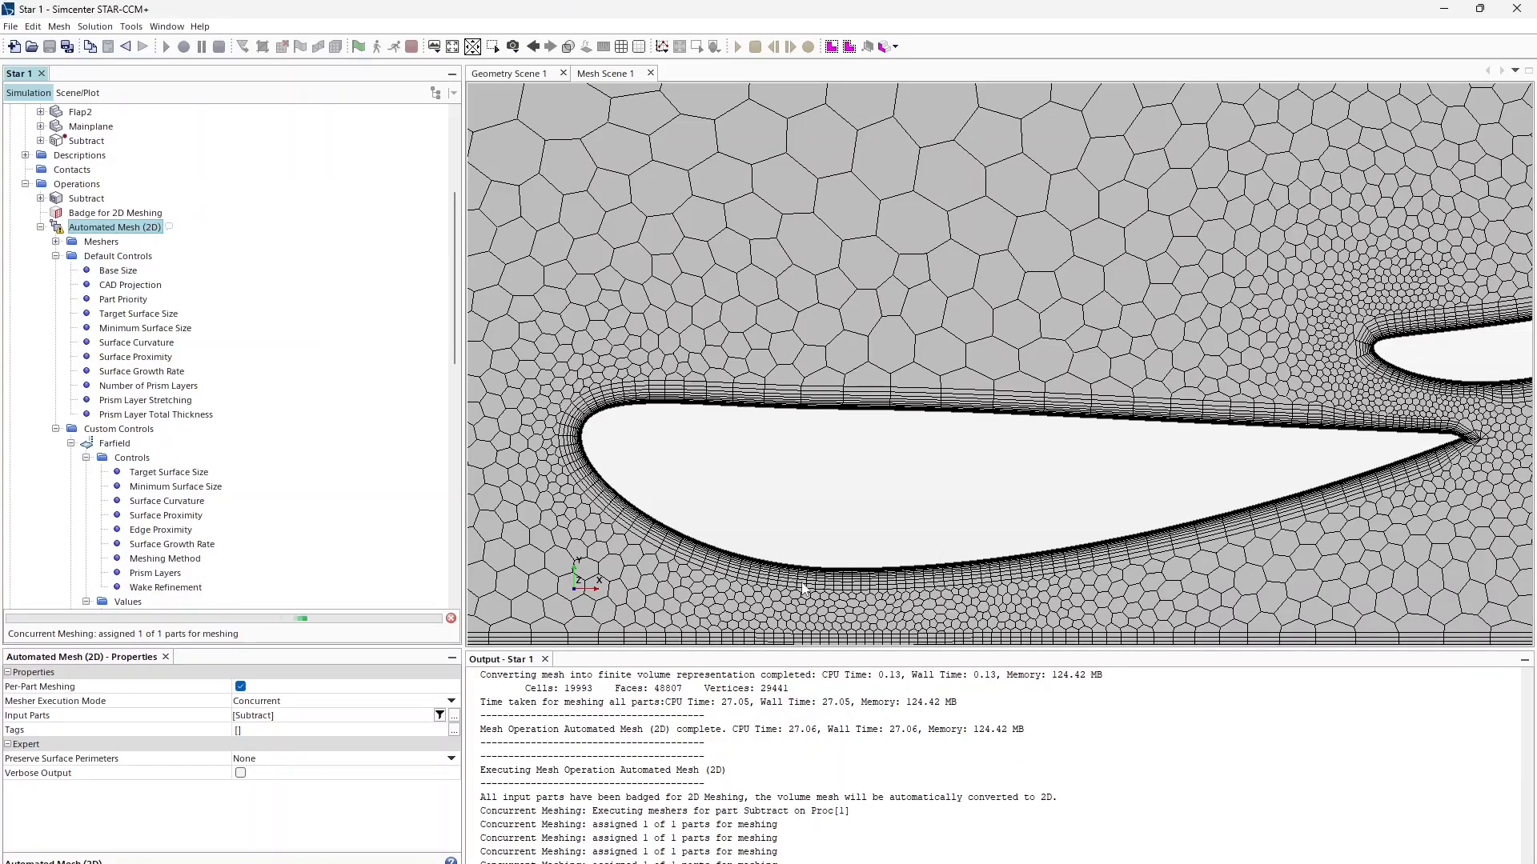
pyautogui.scroll(-10, 803, 587)
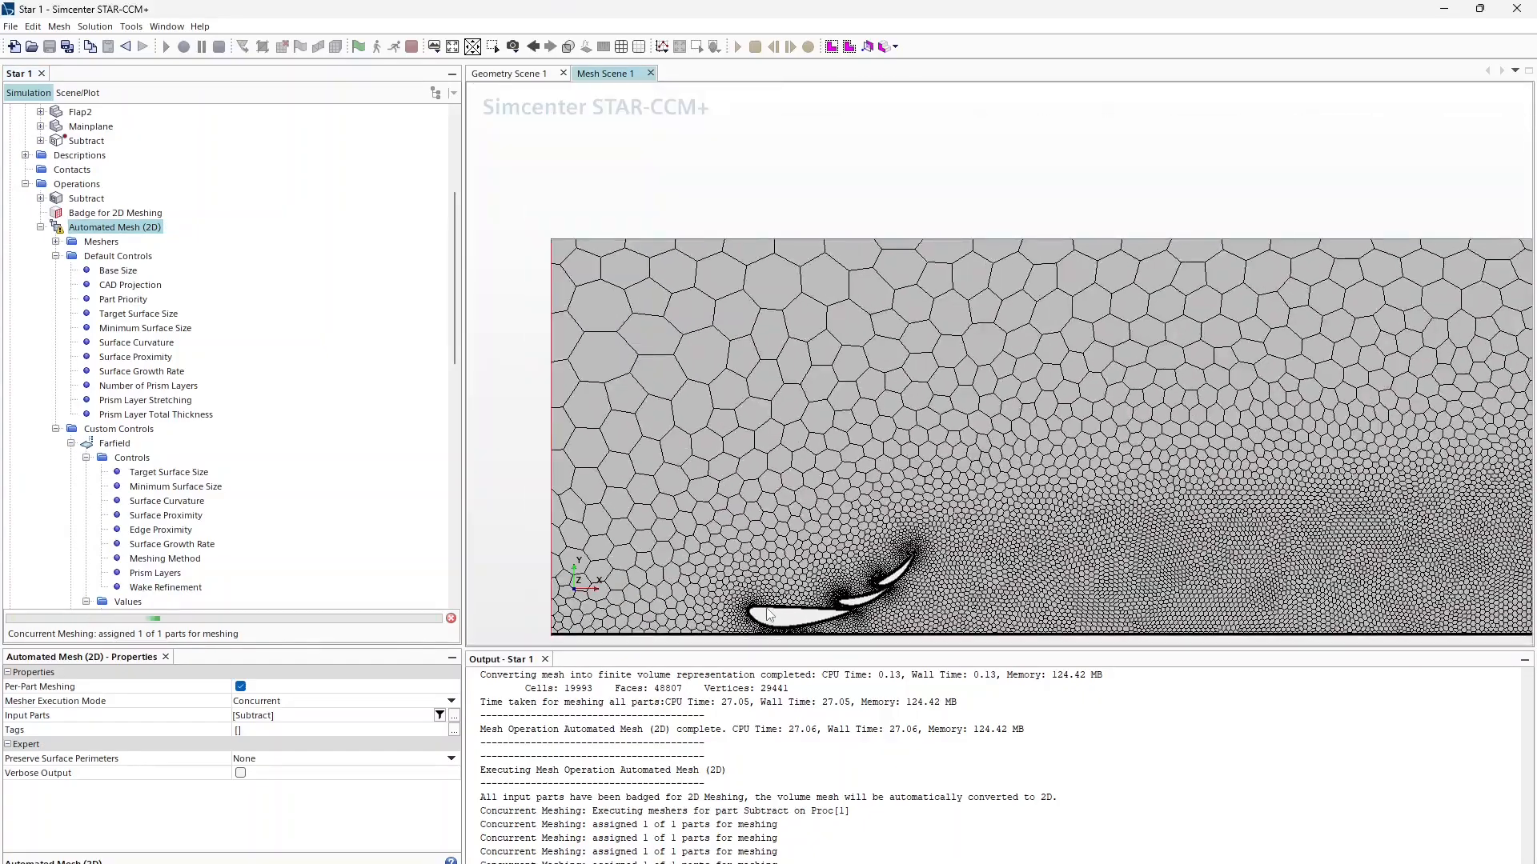
pyautogui.scroll(-6, 770, 615)
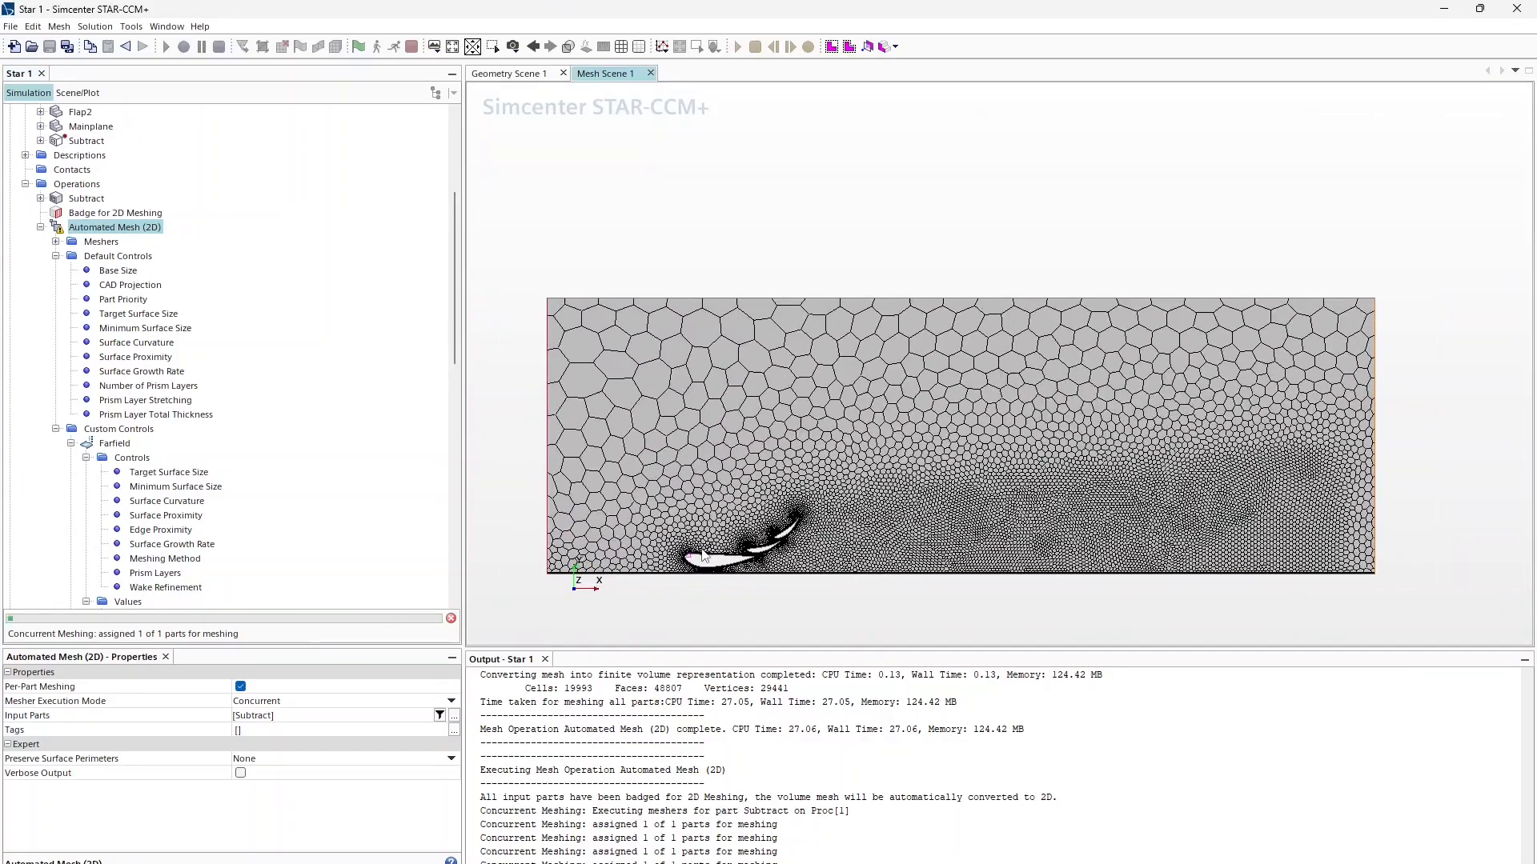
pyautogui.scroll(5, 703, 555)
pyautogui.scroll(-4, 710, 573)
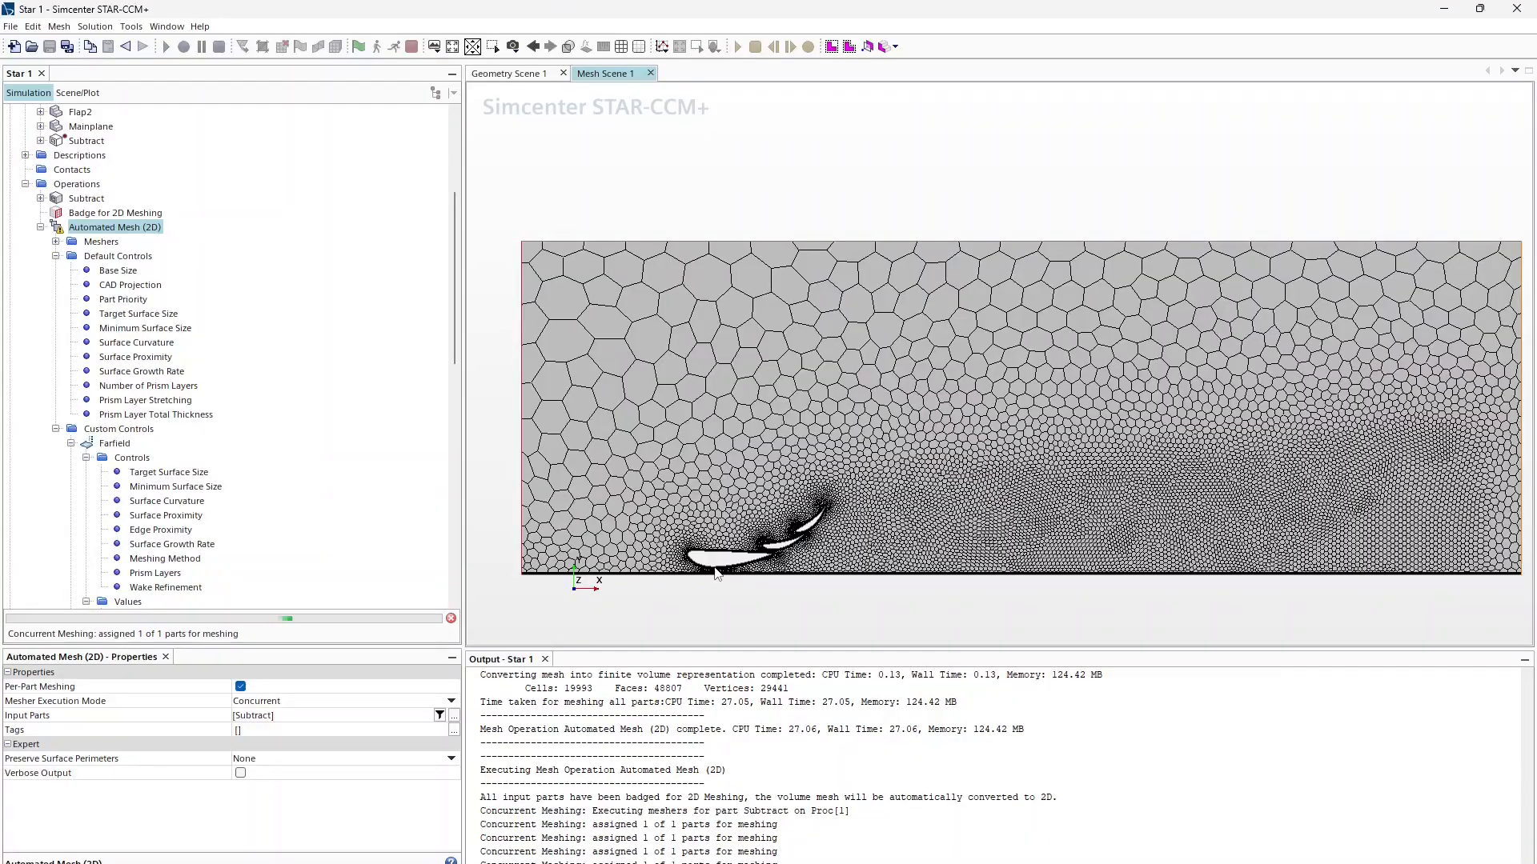
pyautogui.moveTo(716, 572); pyautogui.dragTo(694, 578, button='middle')
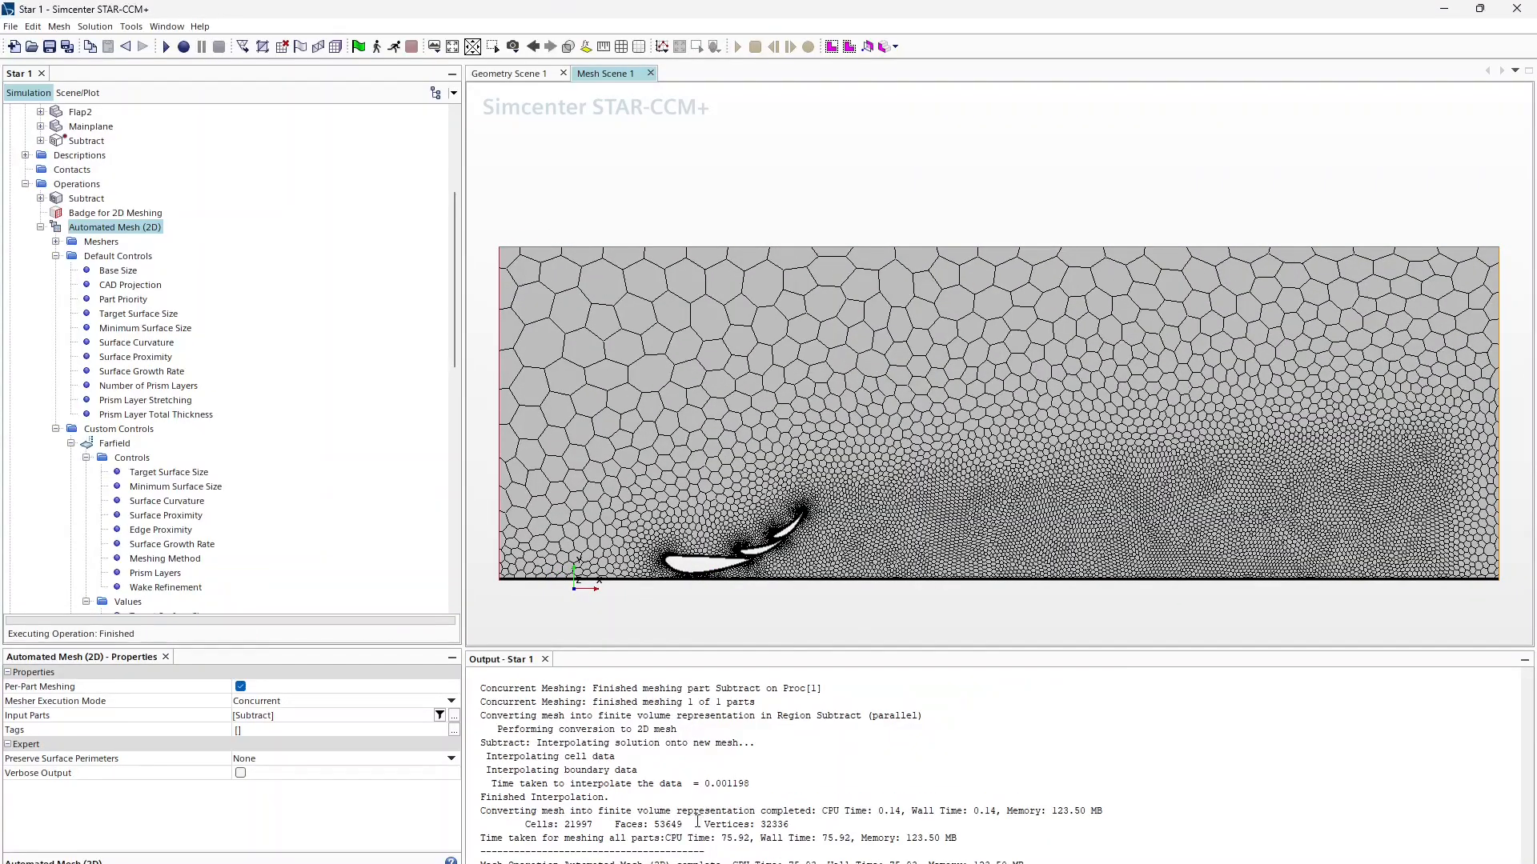
pyautogui.scroll(12, 689, 769)
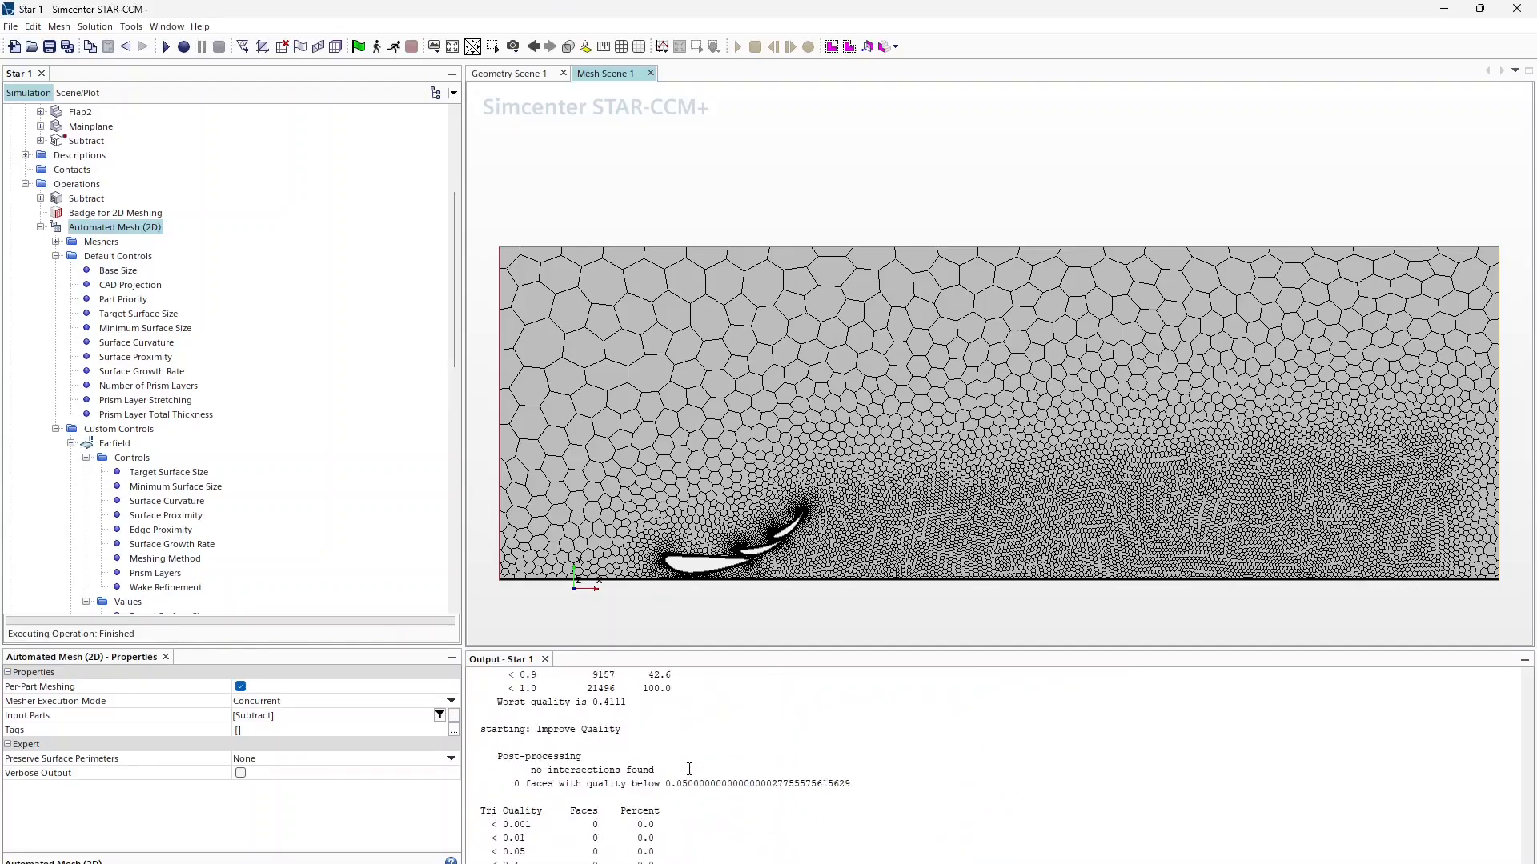
pyautogui.scroll(-12, 689, 770)
pyautogui.scroll(-8, 689, 769)
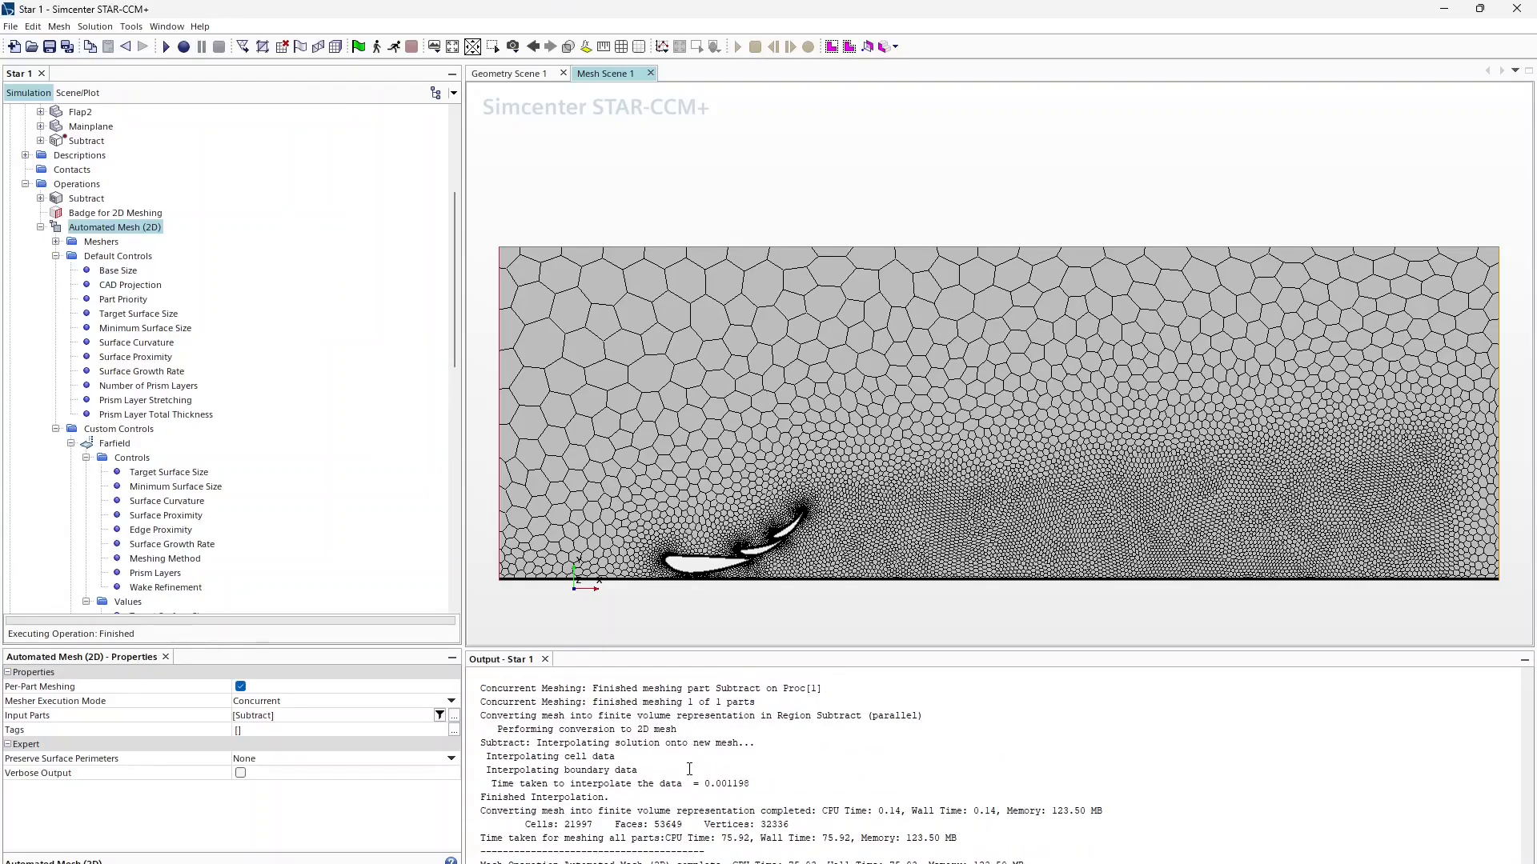
pyautogui.scroll(15, 703, 560)
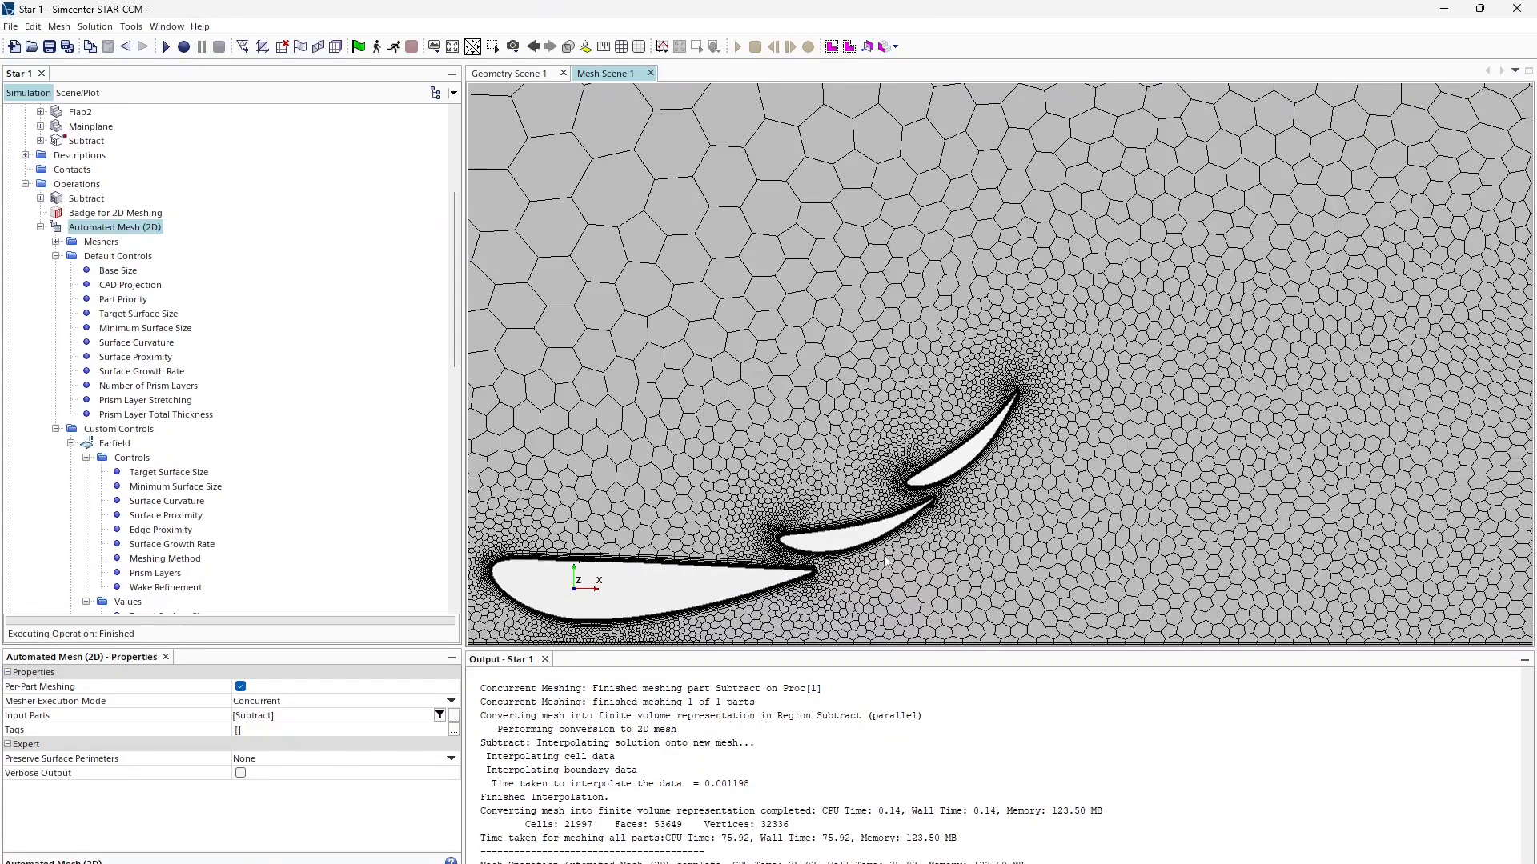
pyautogui.scroll(-6, 679, 476)
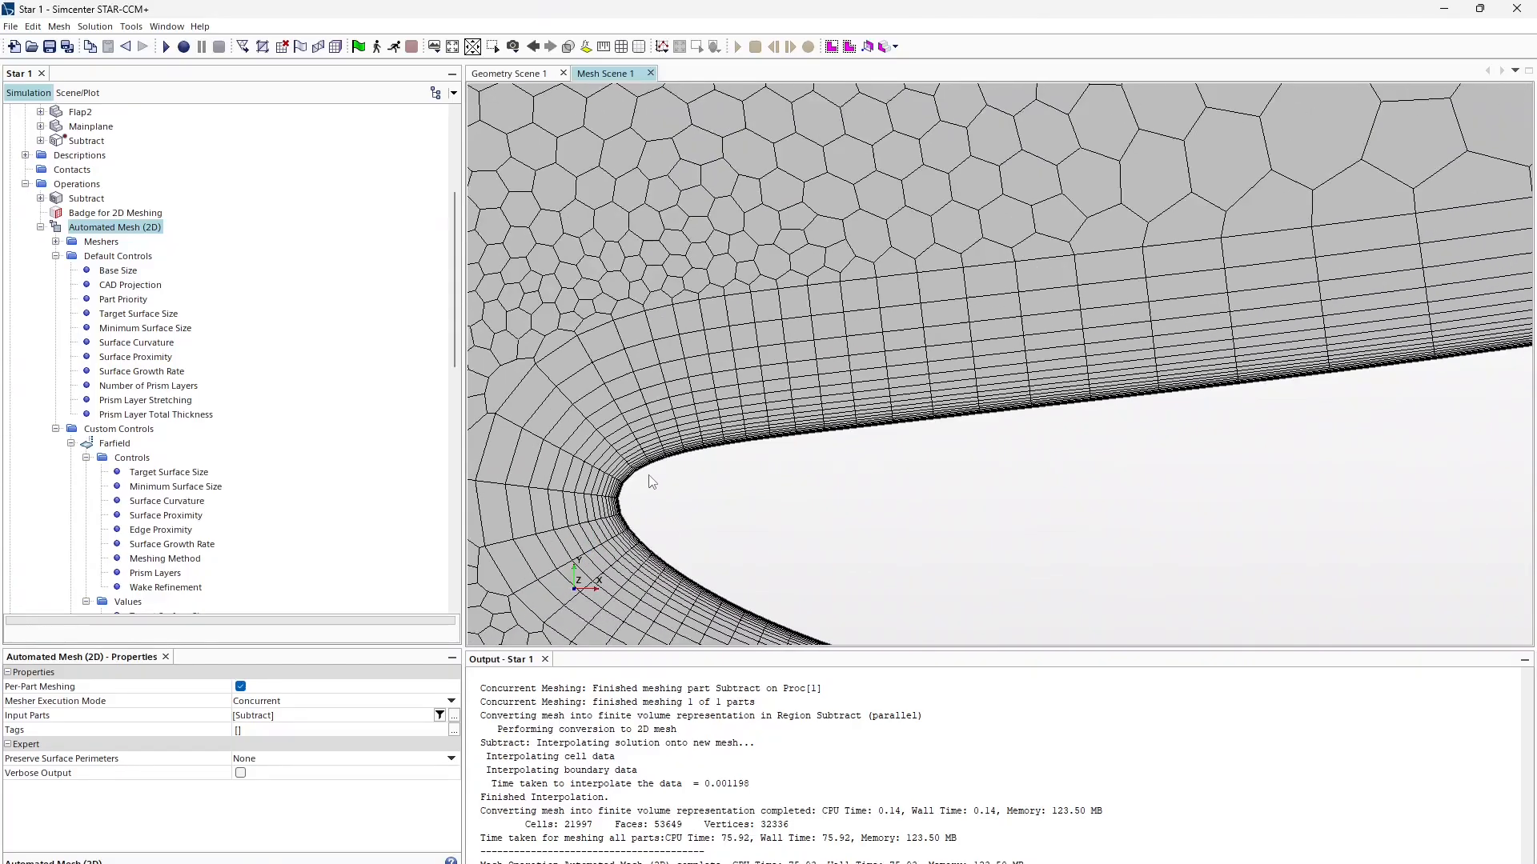
pyautogui.scroll(8, 671, 516)
pyautogui.scroll(-8, 584, 449)
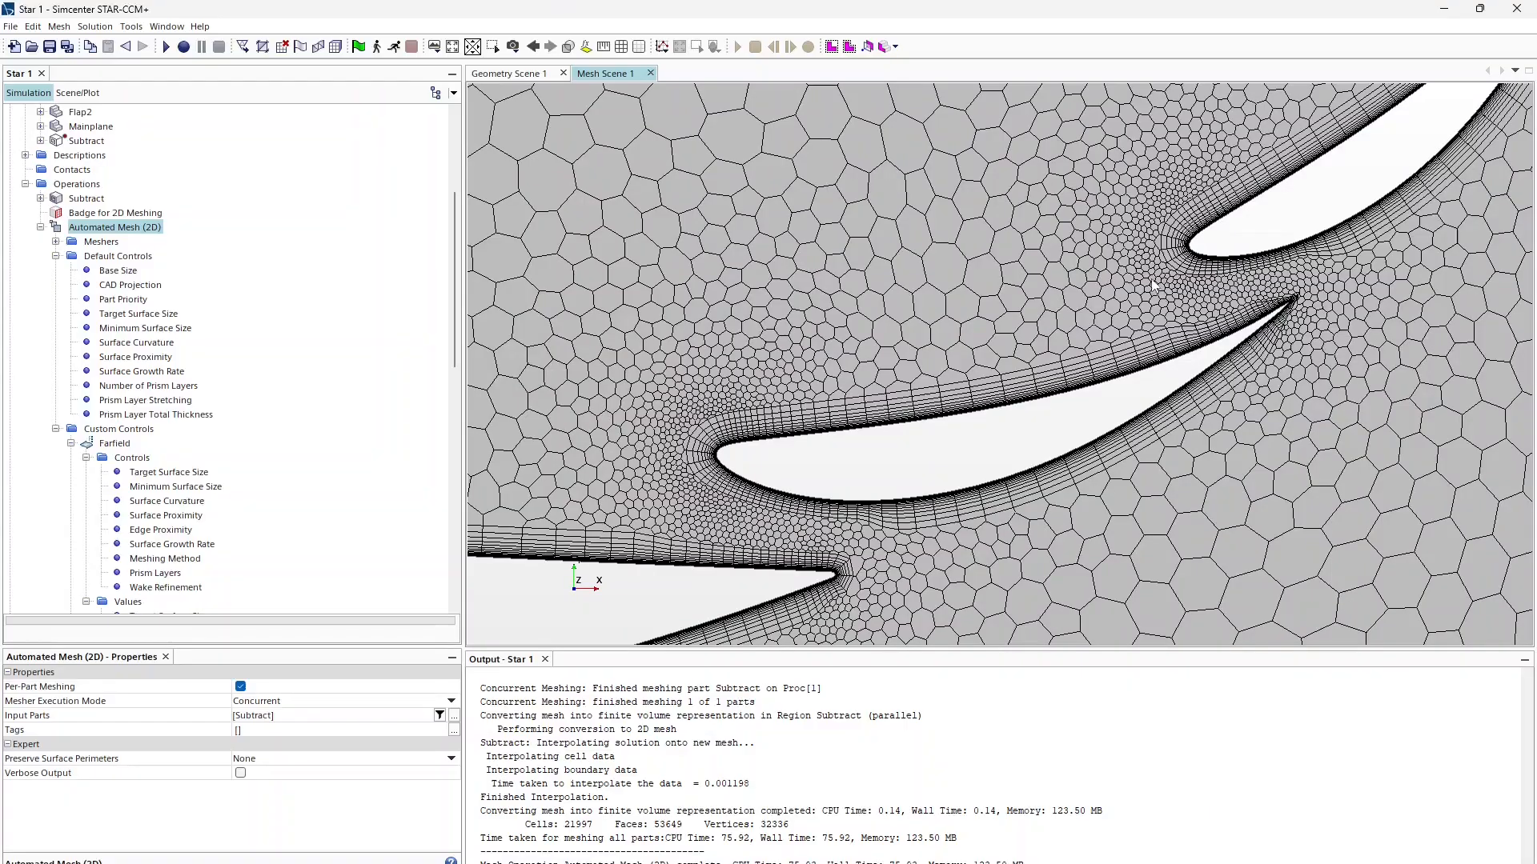
# Step: Expand Continua to reveal Parts Meshes and Physics 1
pyautogui.scroll(-5, 1160, 298)
pyautogui.scroll(-10, 765, 515)
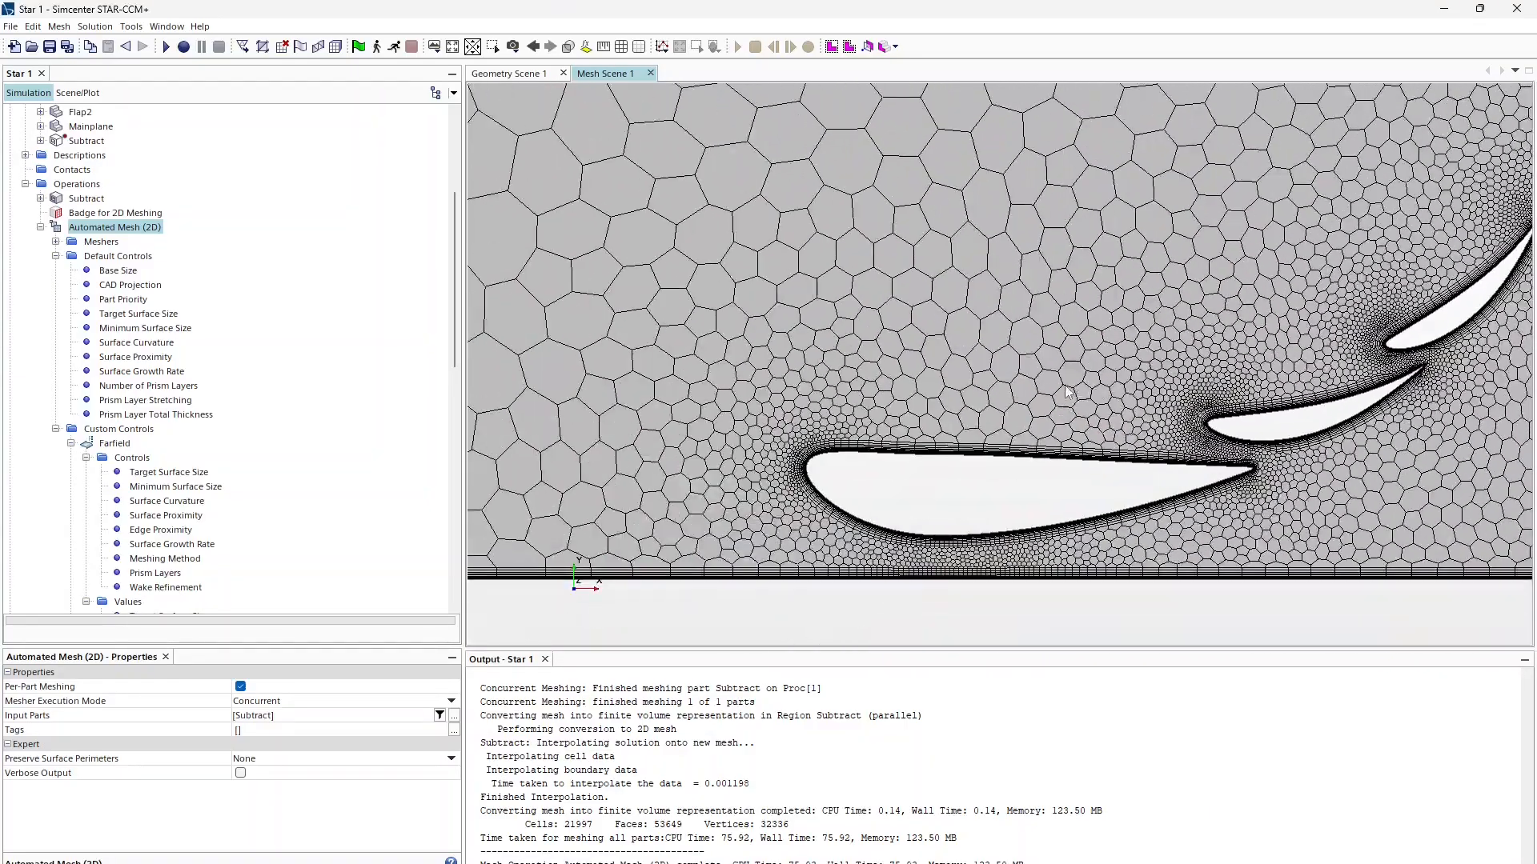
pyautogui.moveTo(763, 514); pyautogui.dragTo(757, 514, button='right')
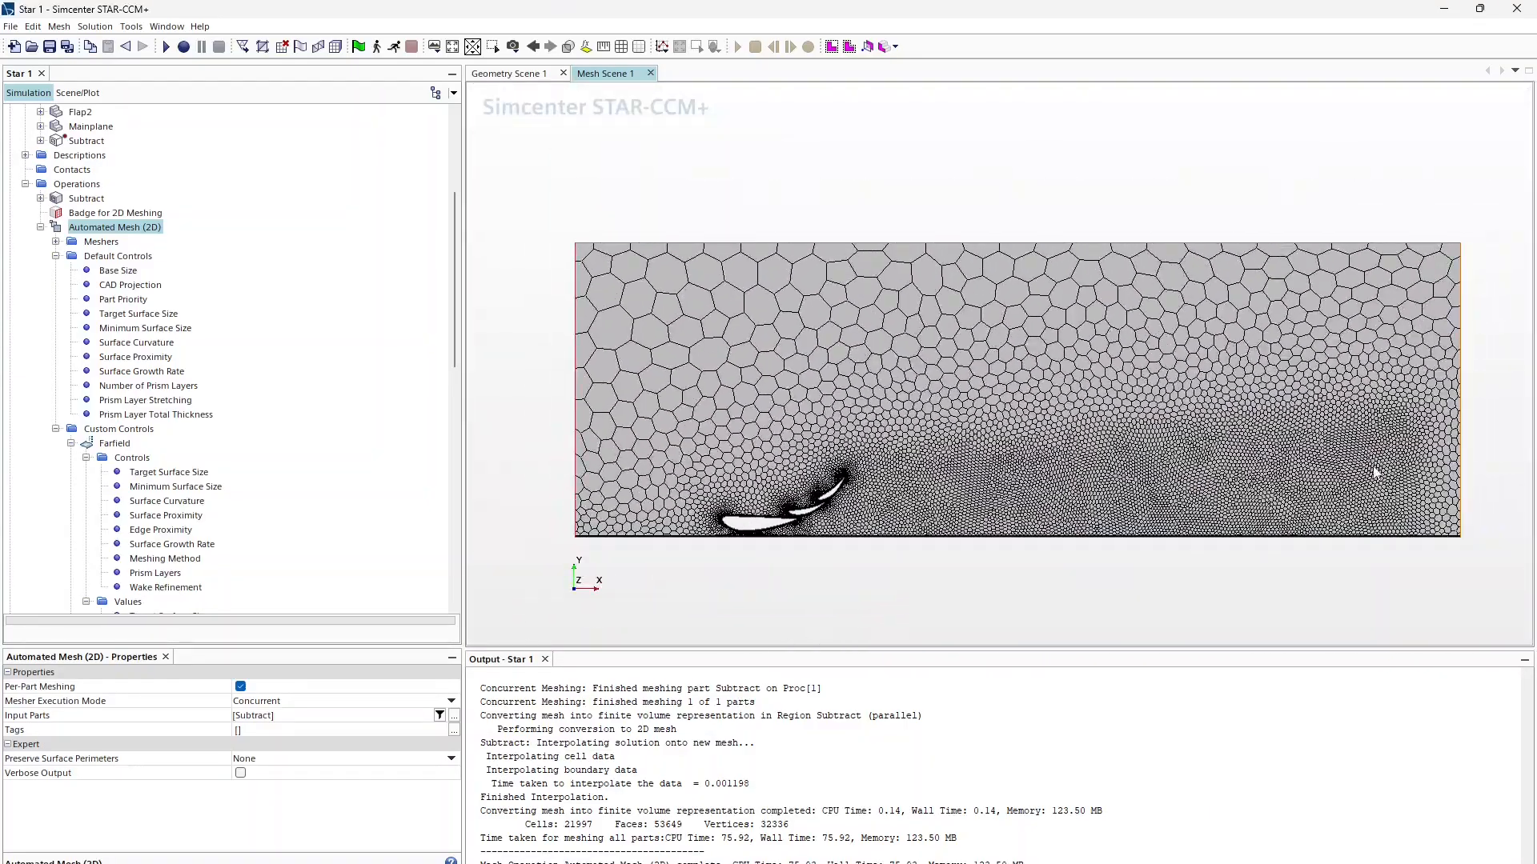
pyautogui.scroll(-11, 91, 346)
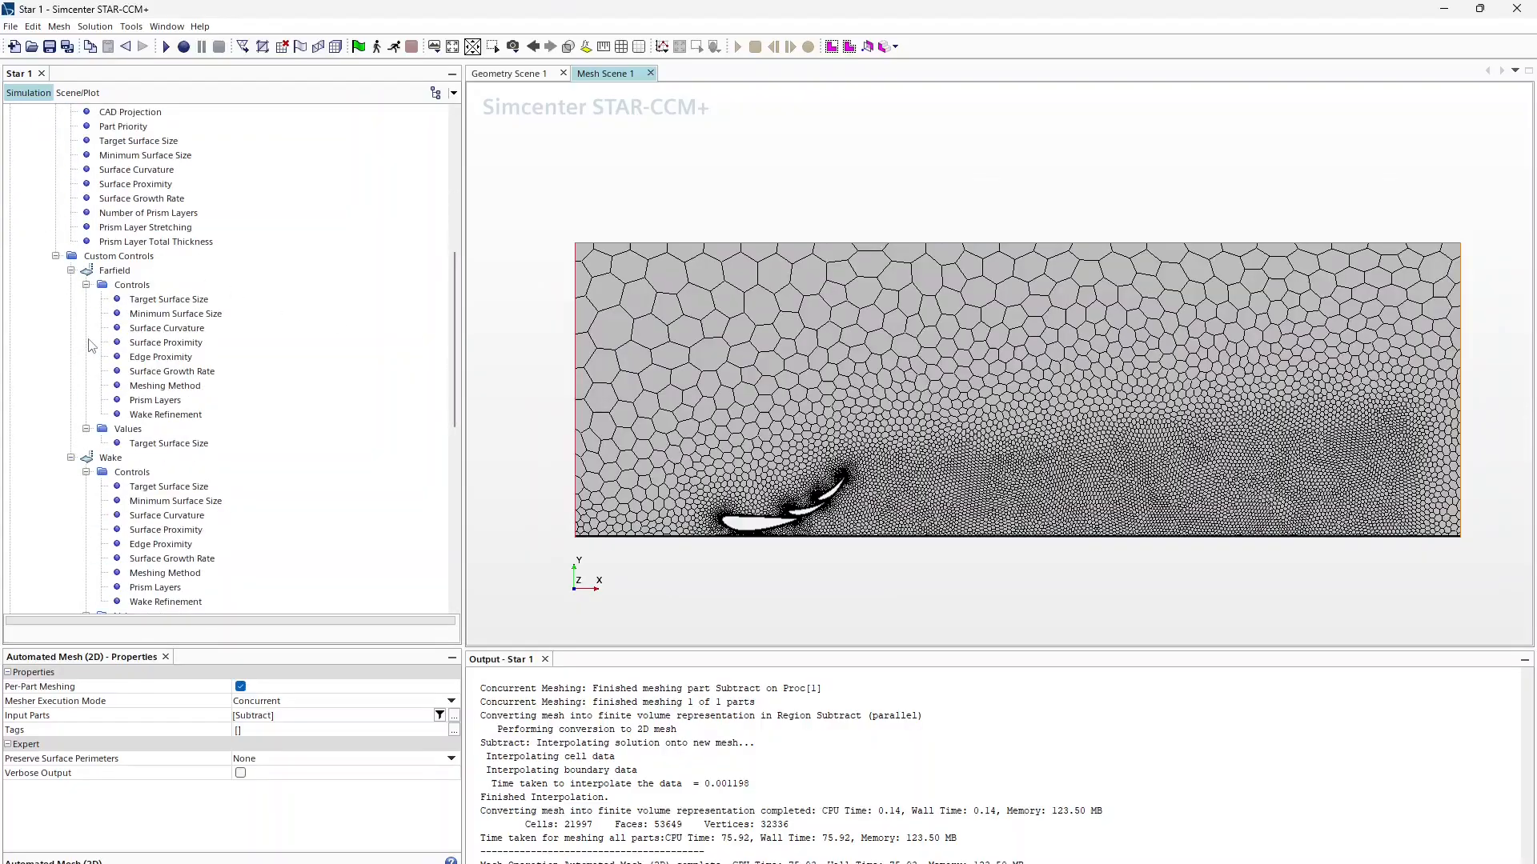
pyautogui.scroll(-4, 91, 346)
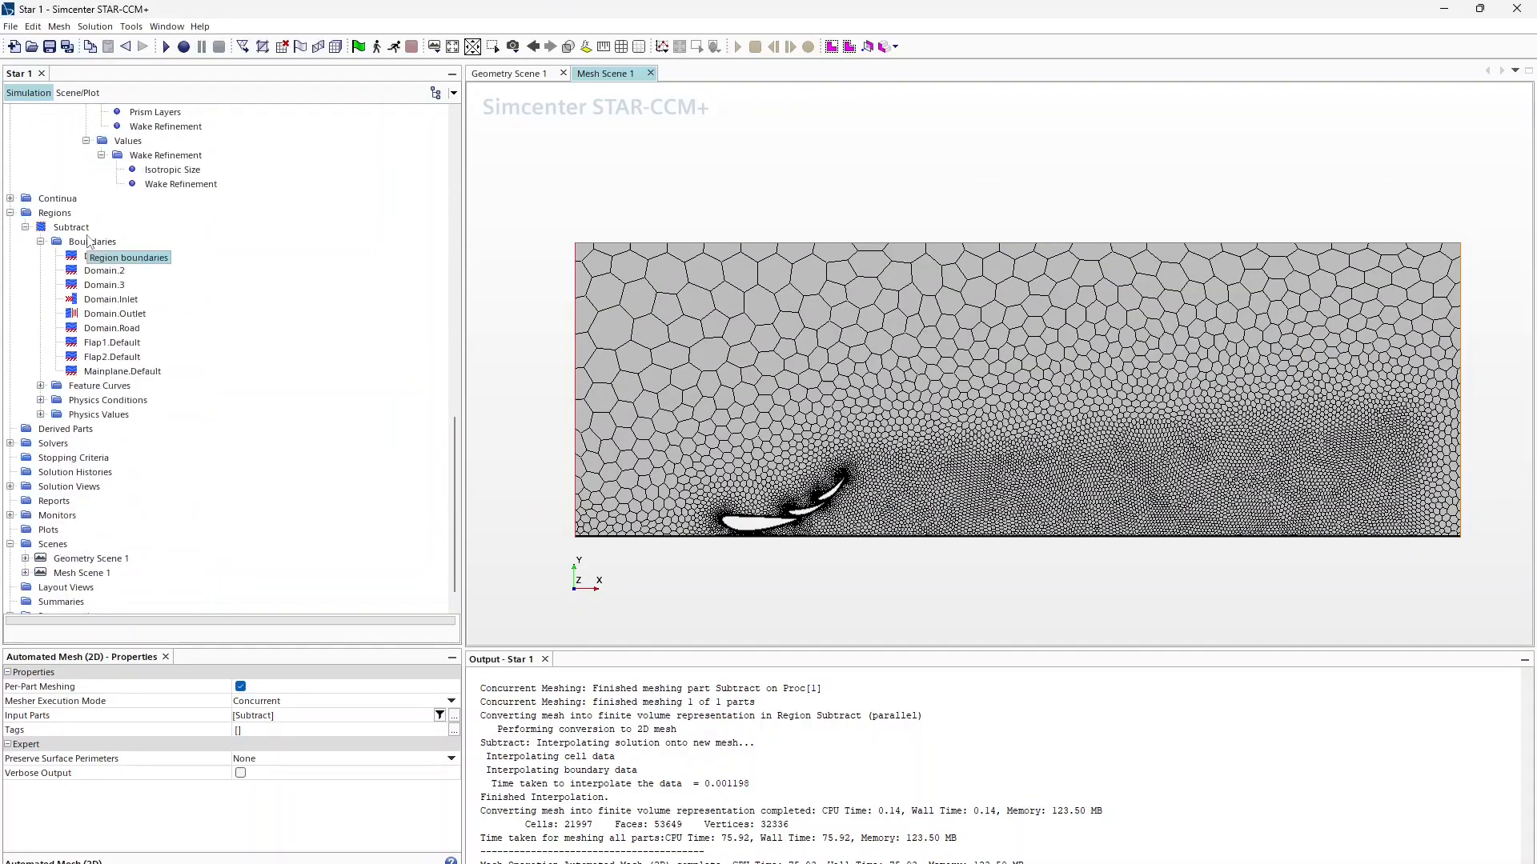
pyautogui.click(11, 198)
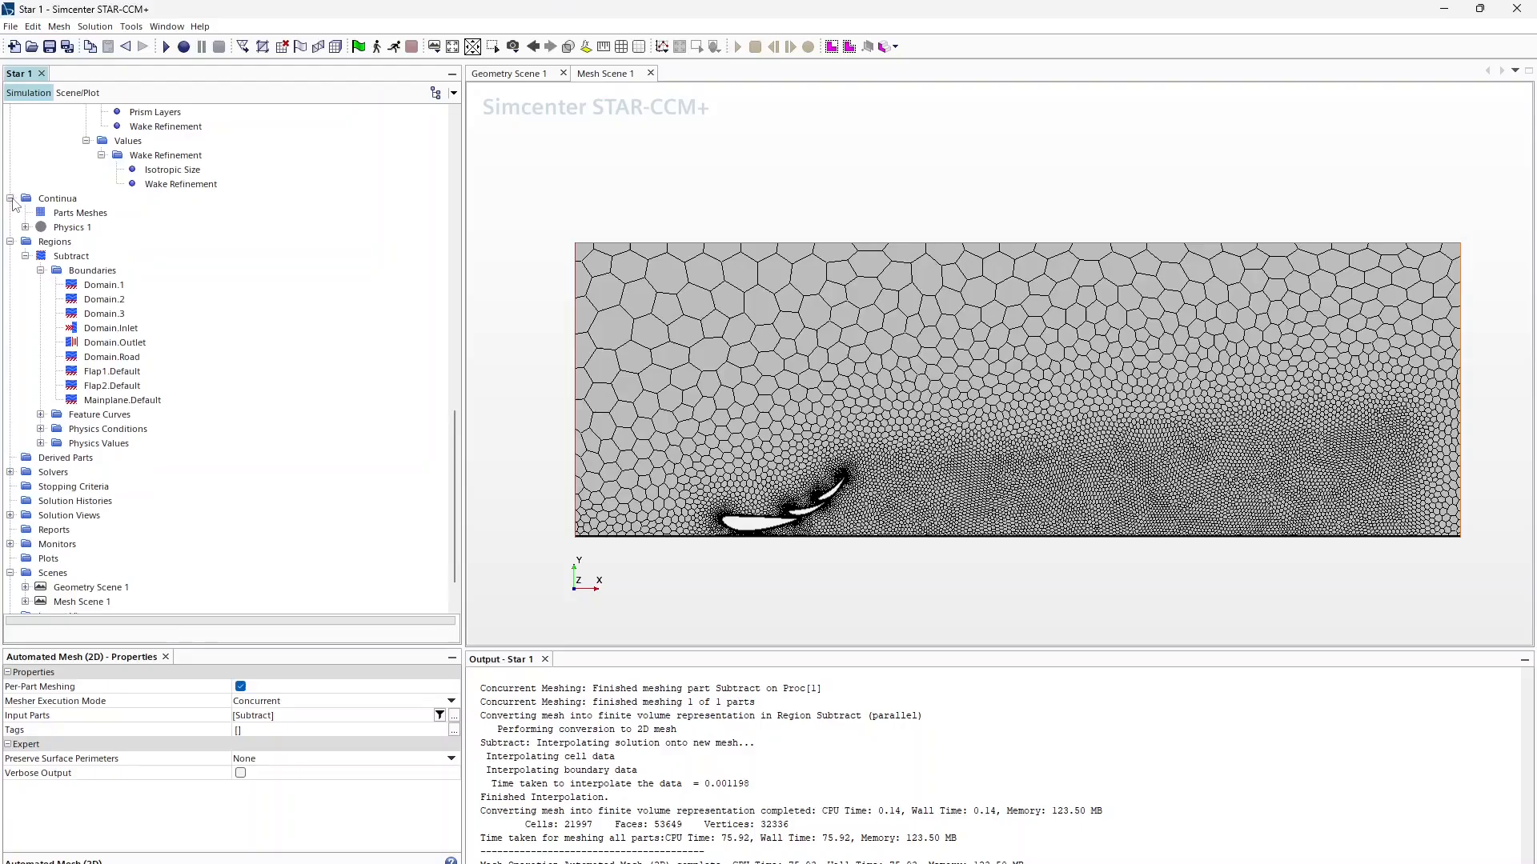
pyautogui.scroll(-2, 54, 272)
# Step: Create a new scalar scene, Scalar Scene 1, of the airfoil domain
pyautogui.rightClick(54, 521)
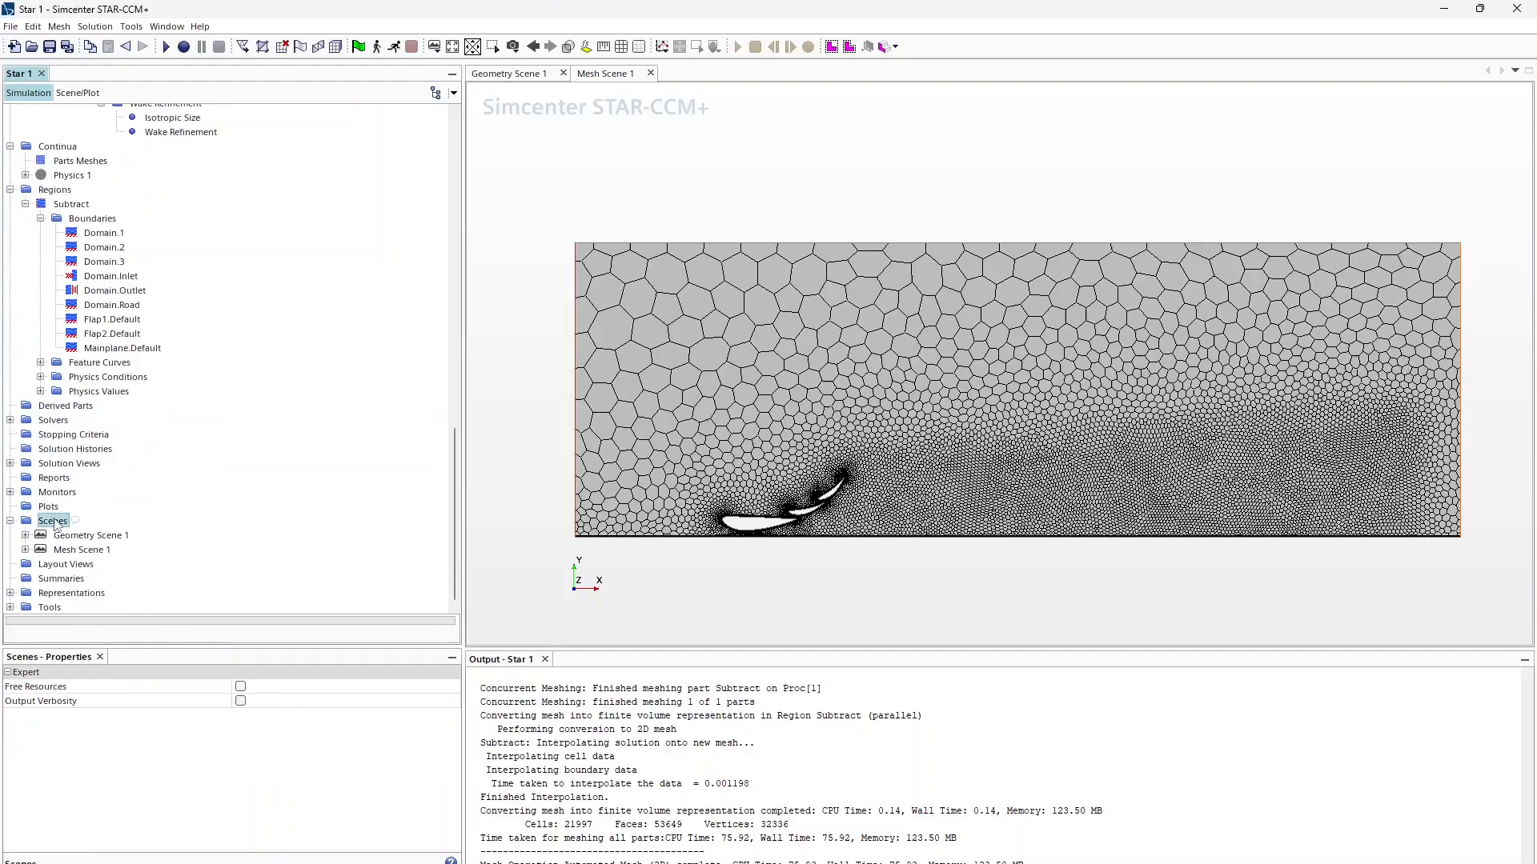
pyautogui.moveTo(90, 536)
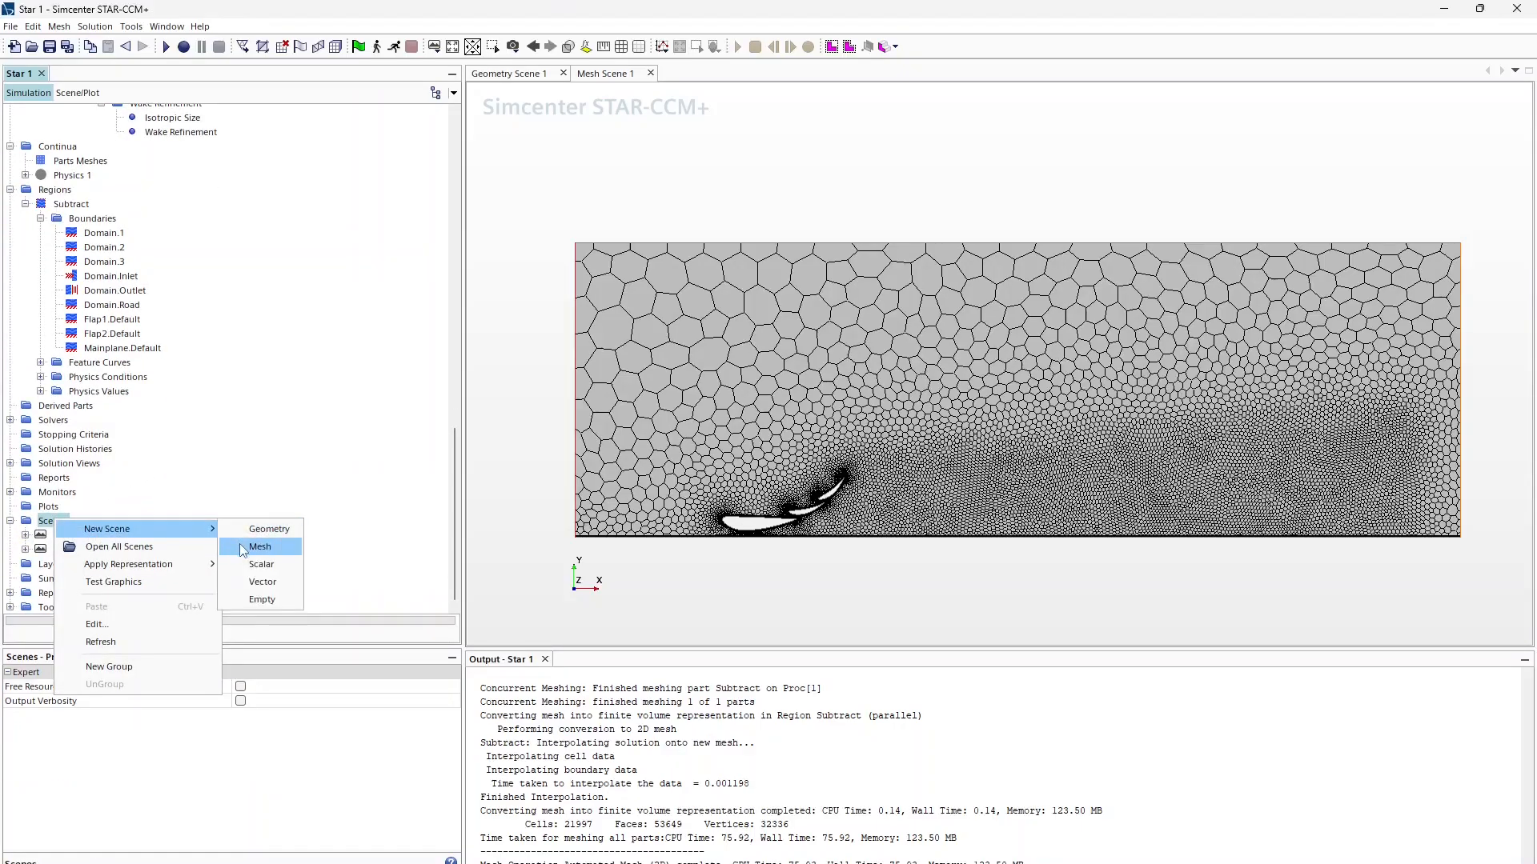
pyautogui.click(260, 564)
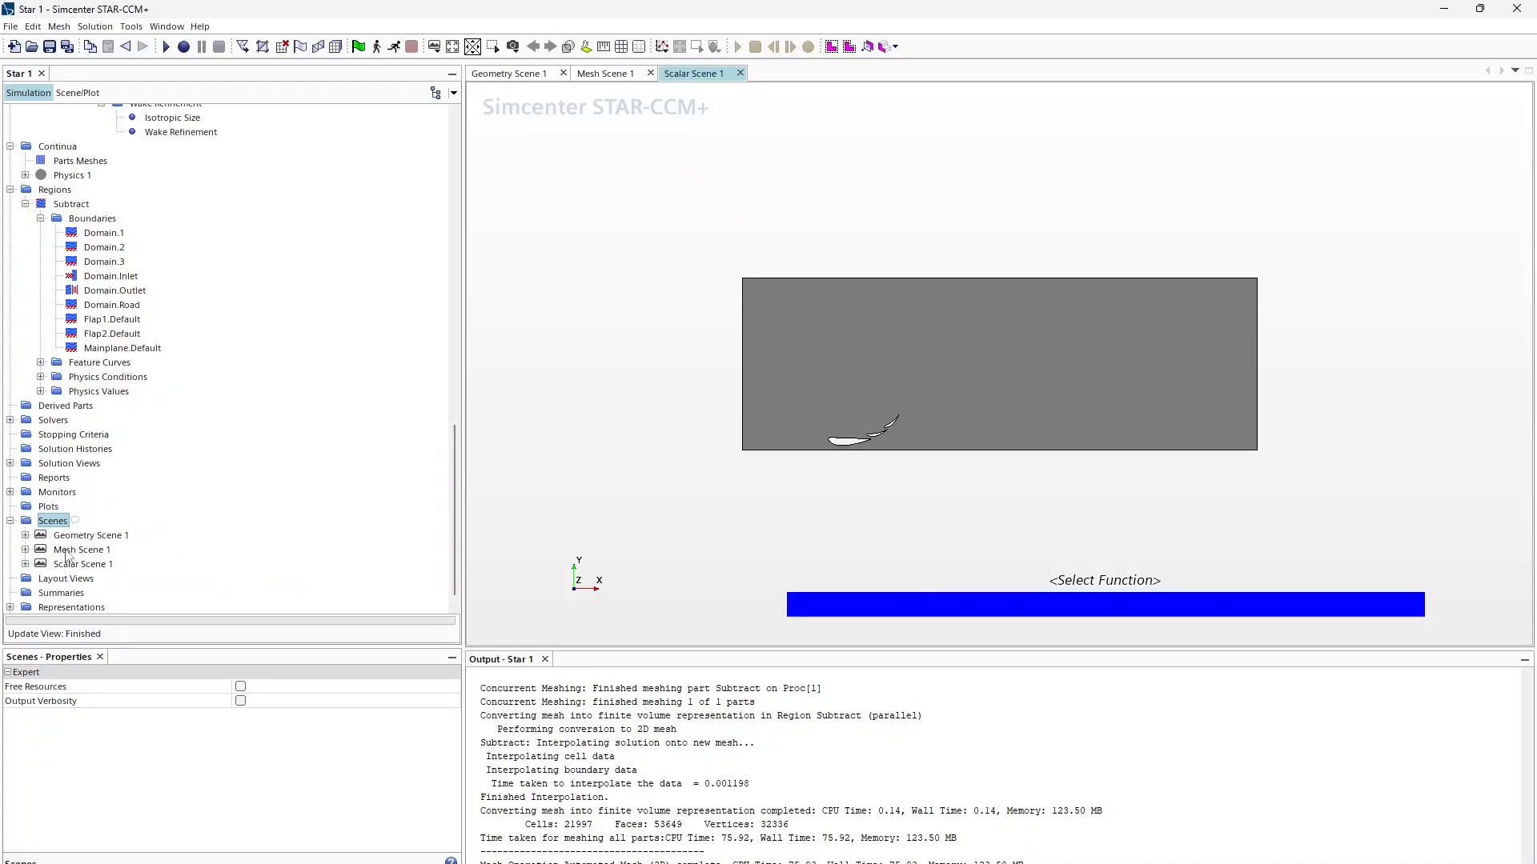
pyautogui.click(931, 612)
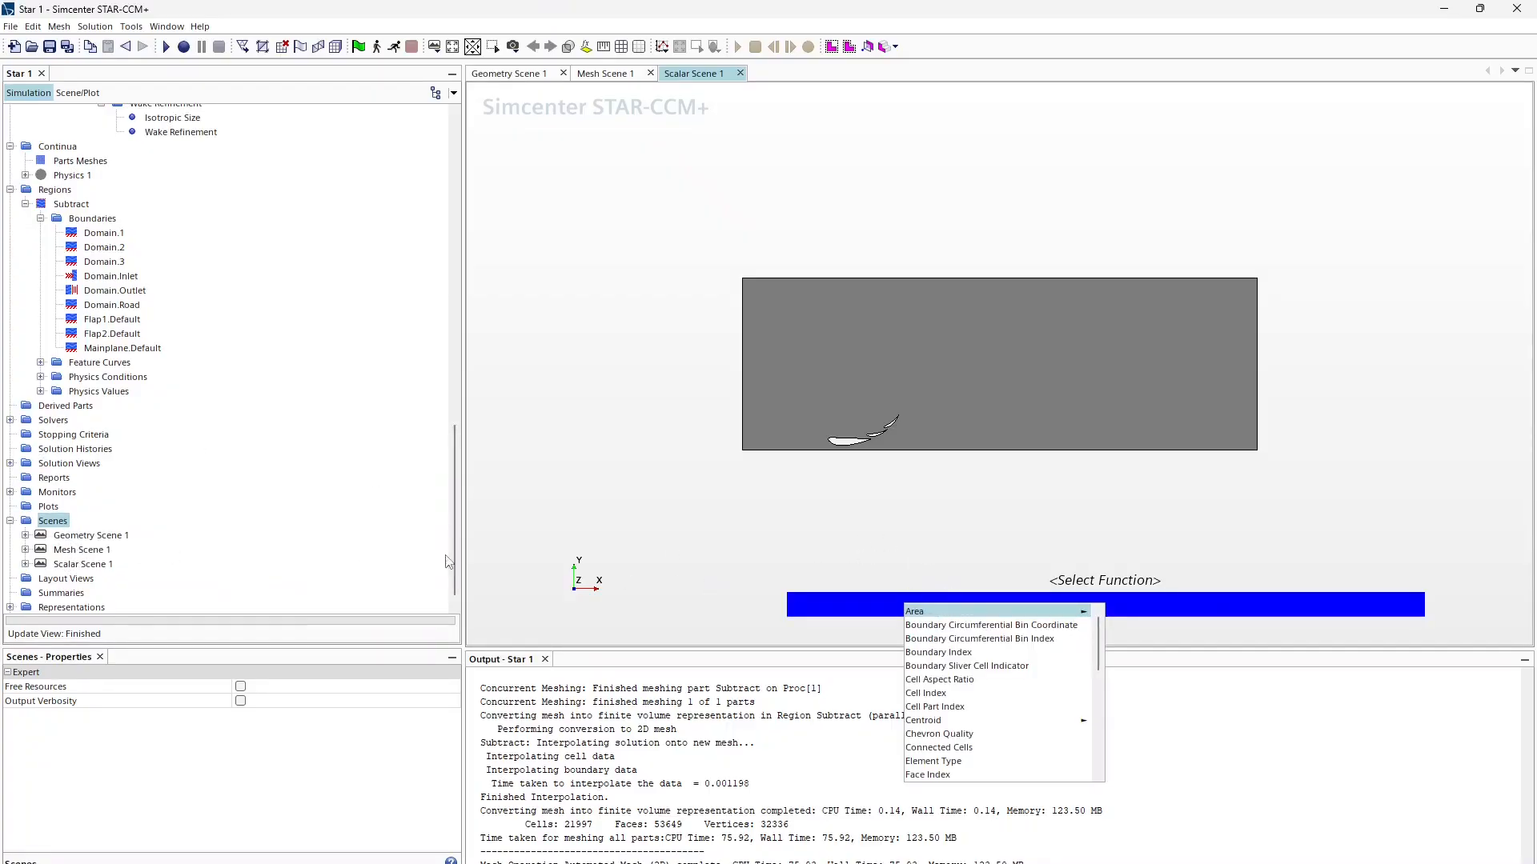
pyautogui.click(39, 562)
# Step: Expand Scalar Scene 1 > Scalar 1 and select its Scalar Field node
pyautogui.click(23, 566)
pyautogui.click(25, 564)
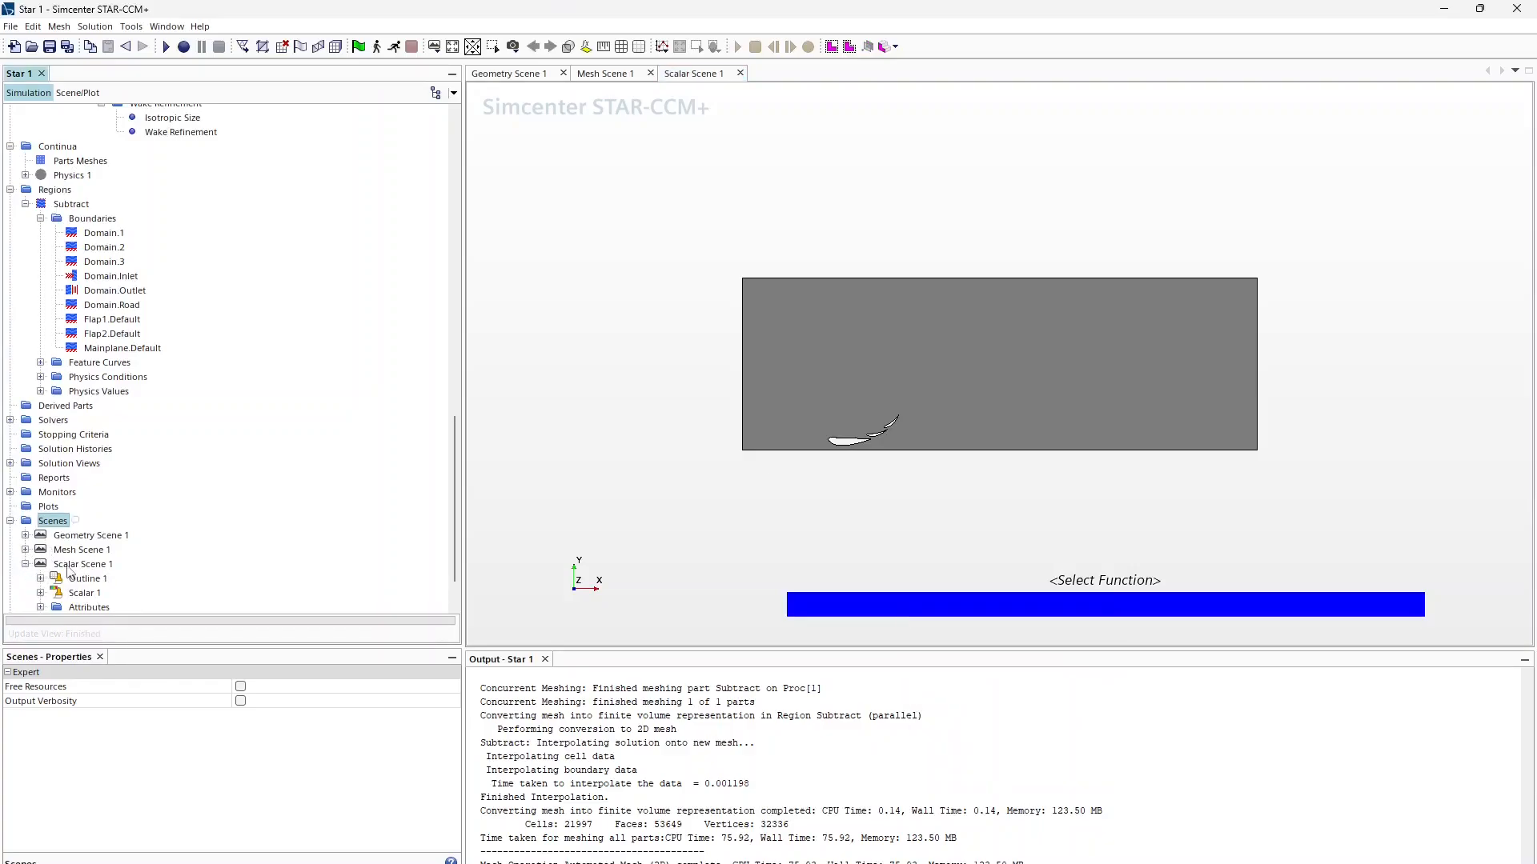
pyautogui.click(40, 592)
pyautogui.click(102, 551)
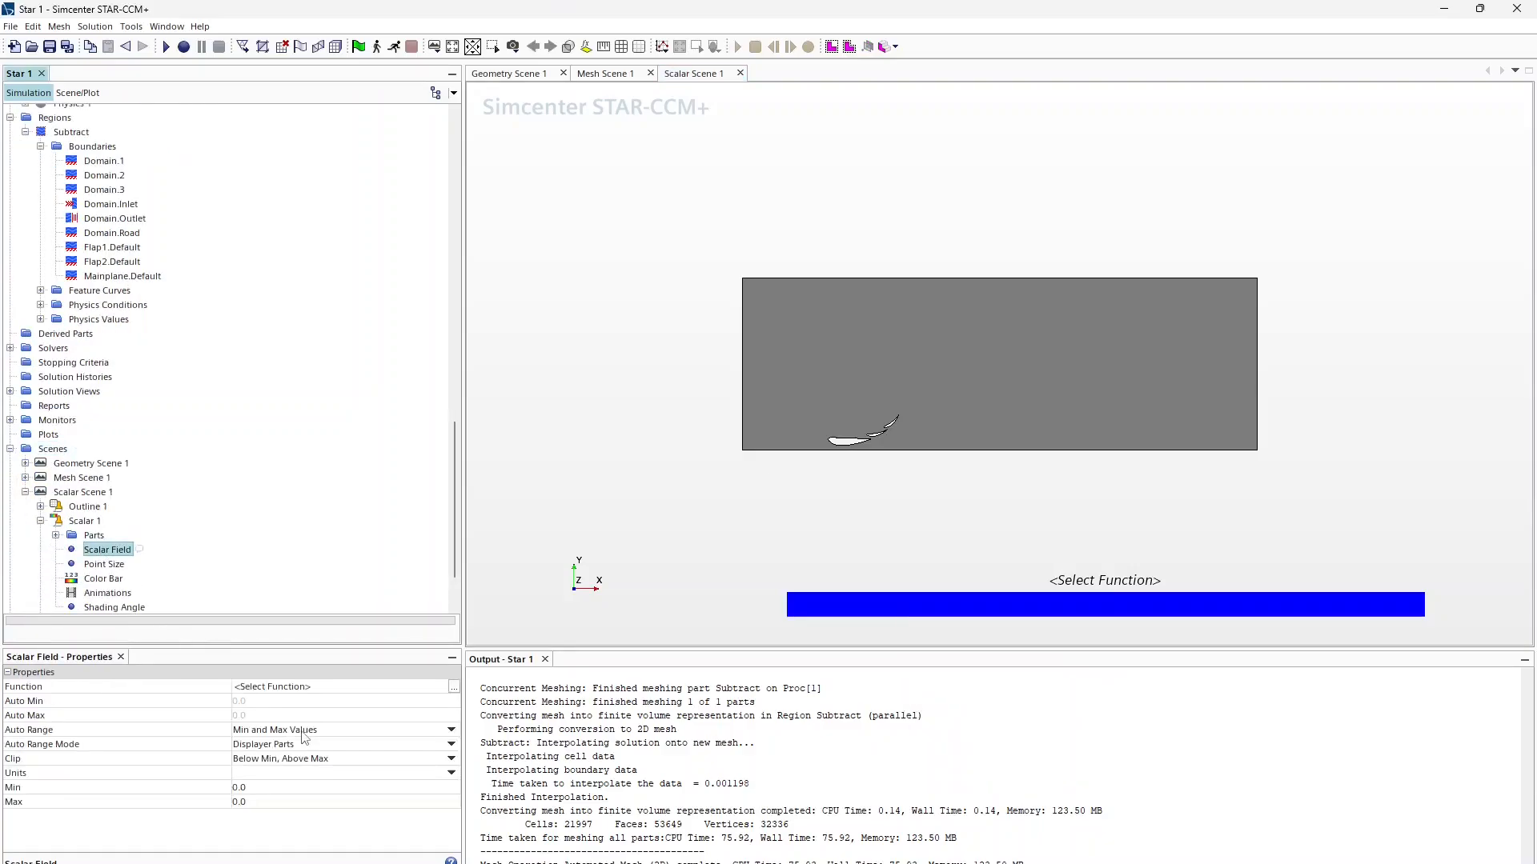
# Step: Colour Scalar Scene 1 by Volume and turn on the mesh lines over the cells
pyautogui.doubleClick(302, 688)
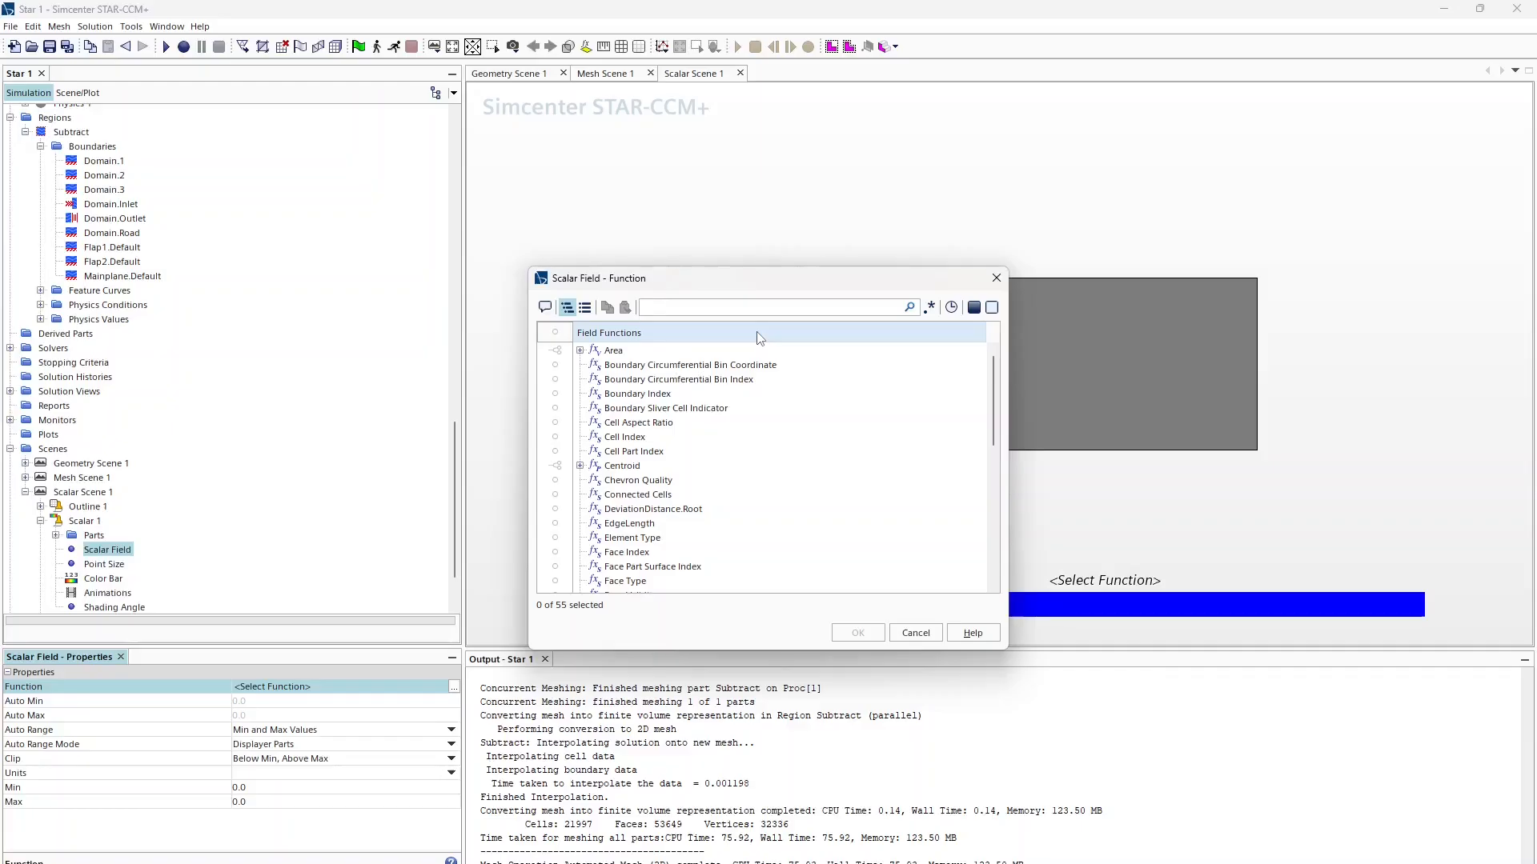
pyautogui.write('vol')
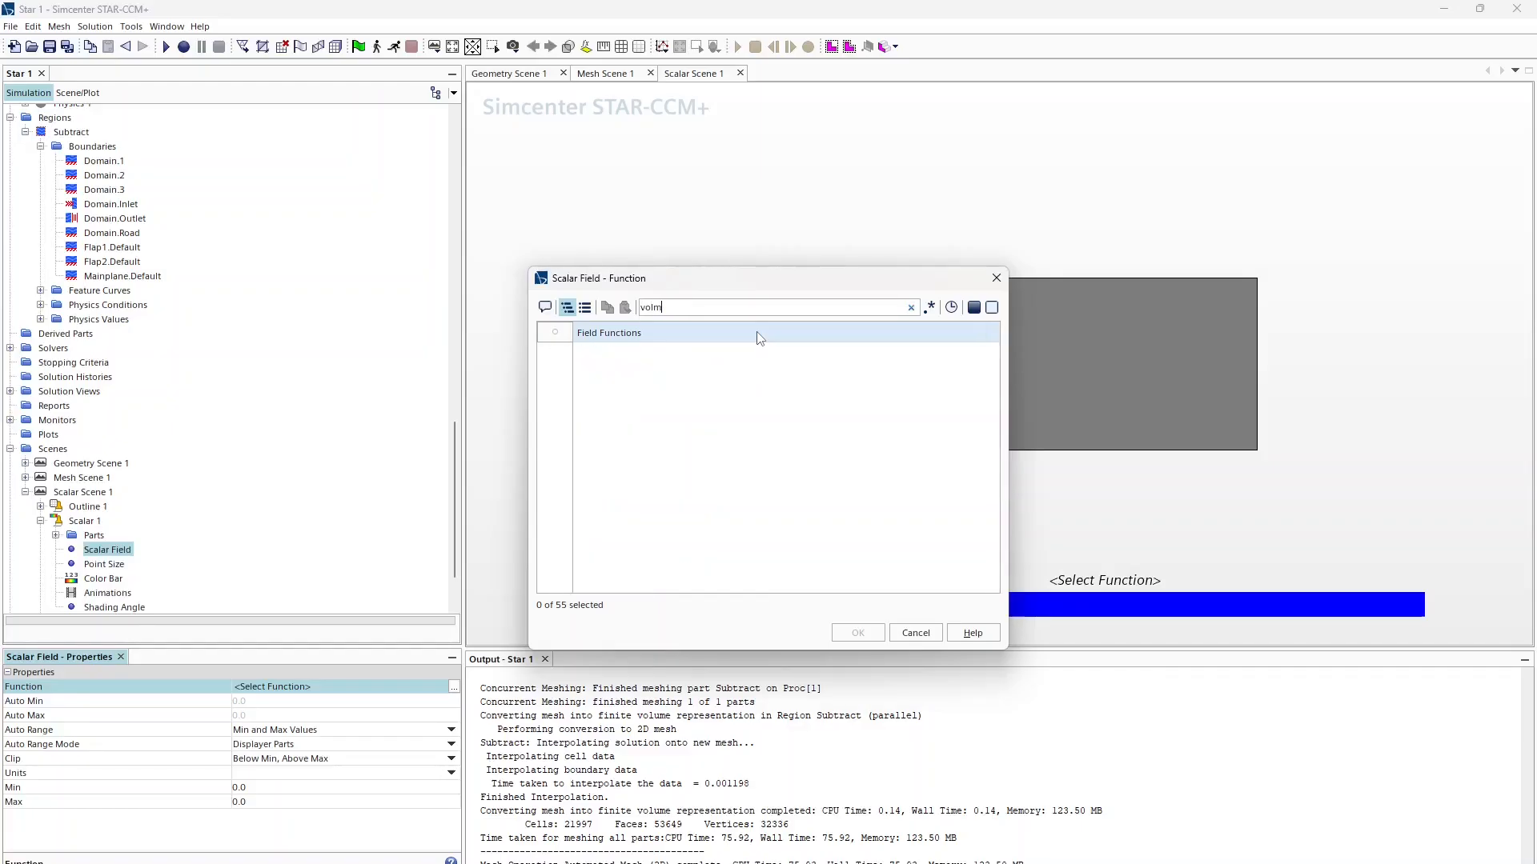
pyautogui.click(624, 351)
pyautogui.click(857, 634)
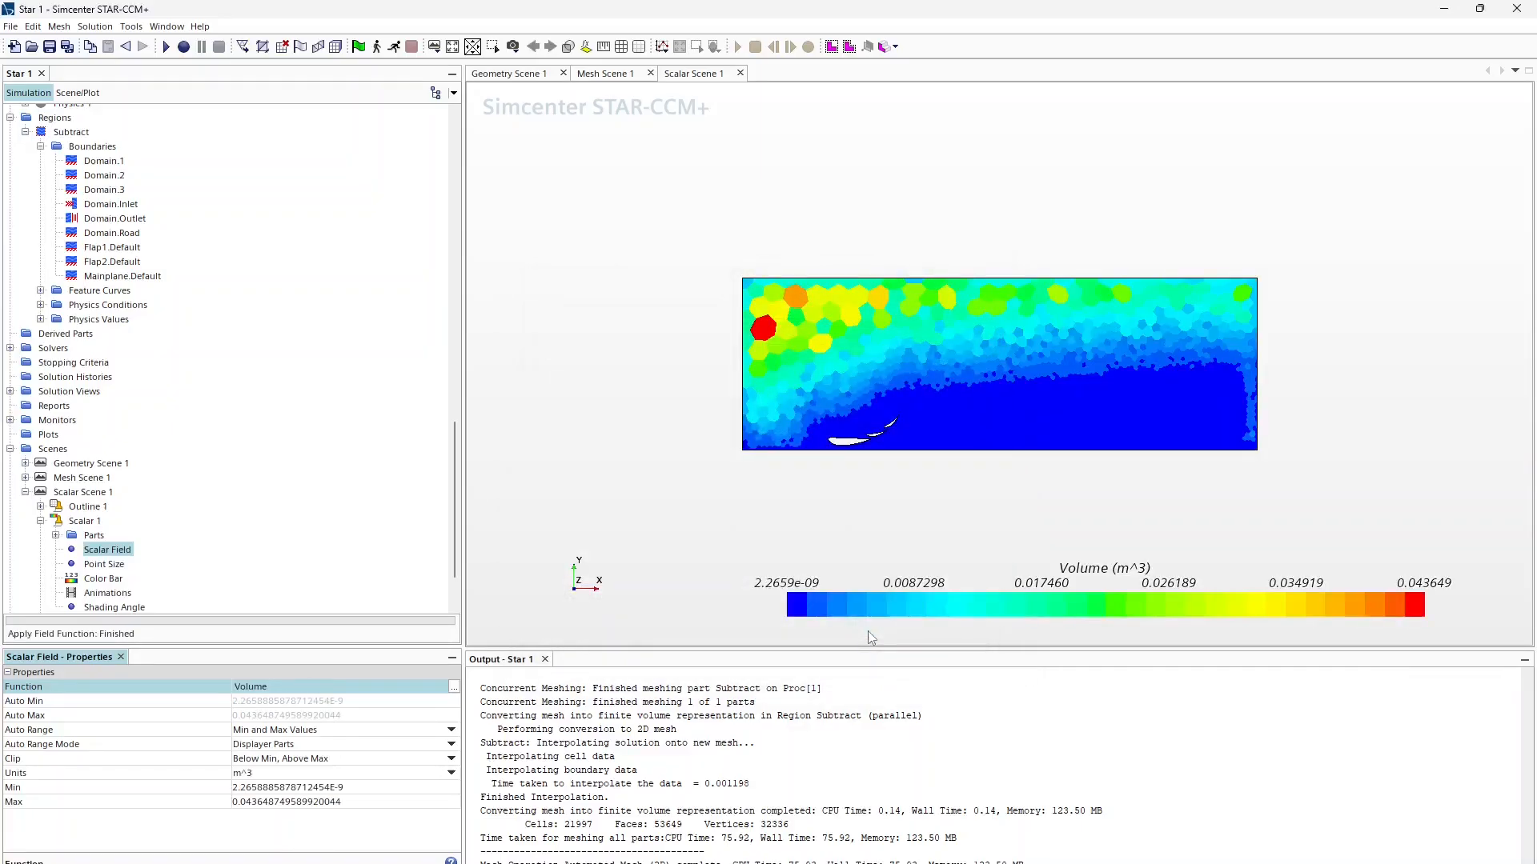
pyautogui.click(621, 46)
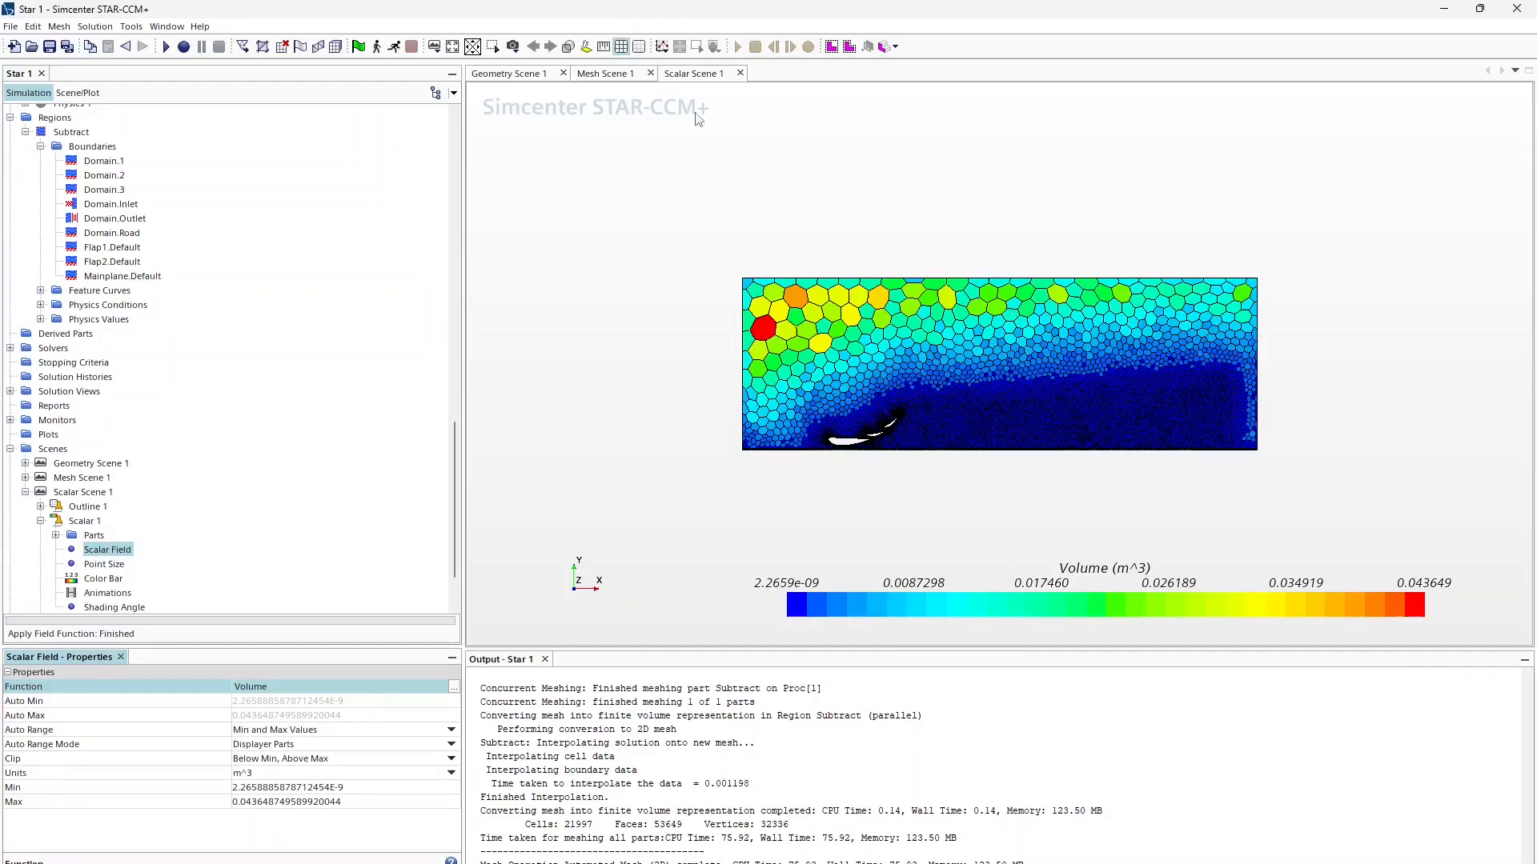
pyautogui.click(639, 49)
pyautogui.click(621, 45)
pyautogui.scroll(4, 1070, 360)
pyautogui.moveTo(978, 370); pyautogui.dragTo(1019, 385, button='right')
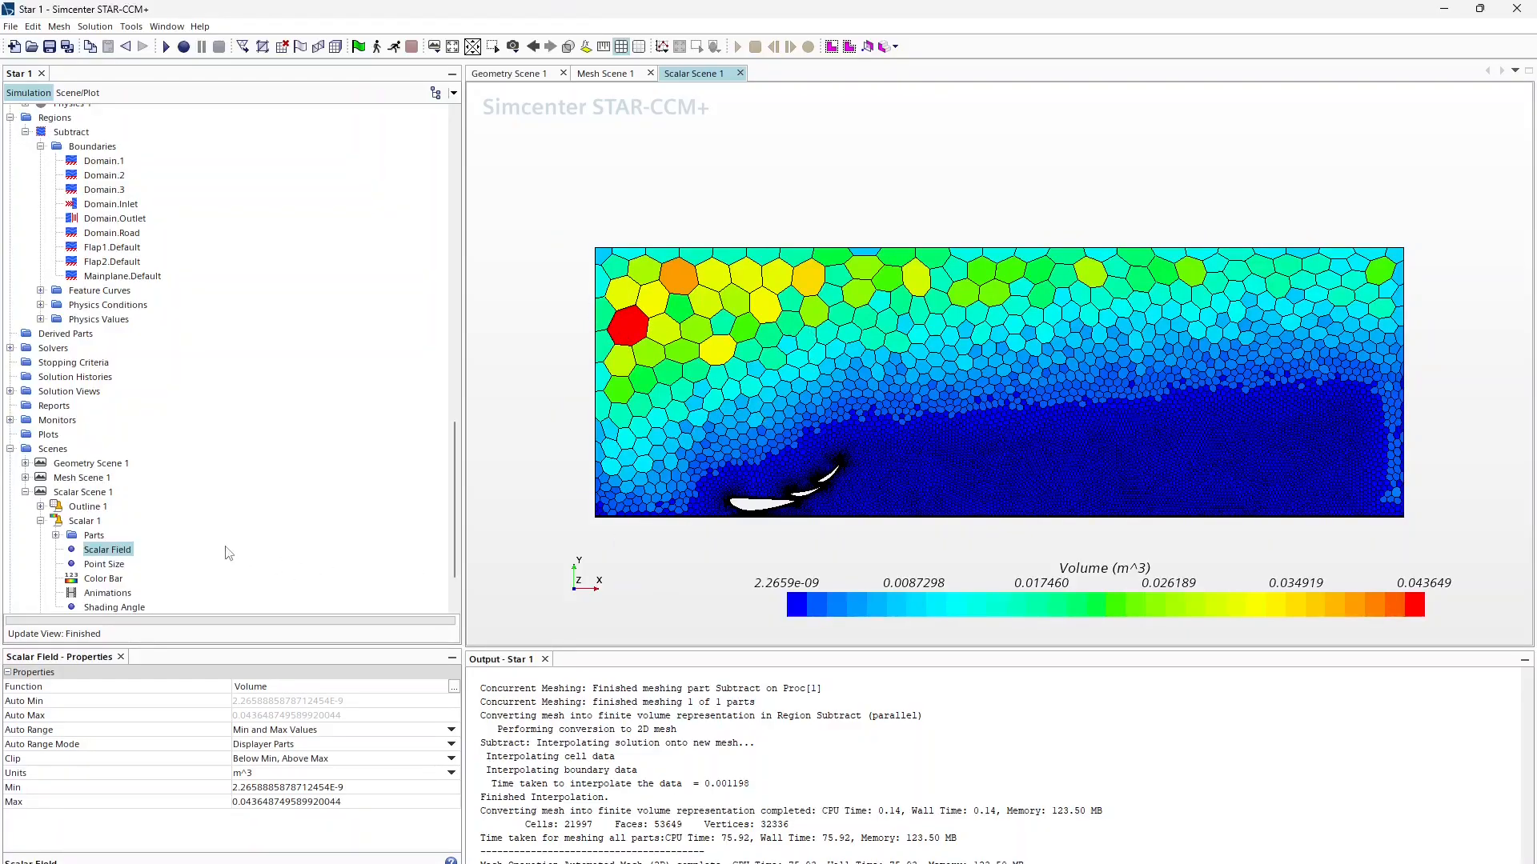
# Step: Switch the scalar field function to Volume Change, ranging from 0.062601 to 1.0
pyautogui.doubleClick(274, 690)
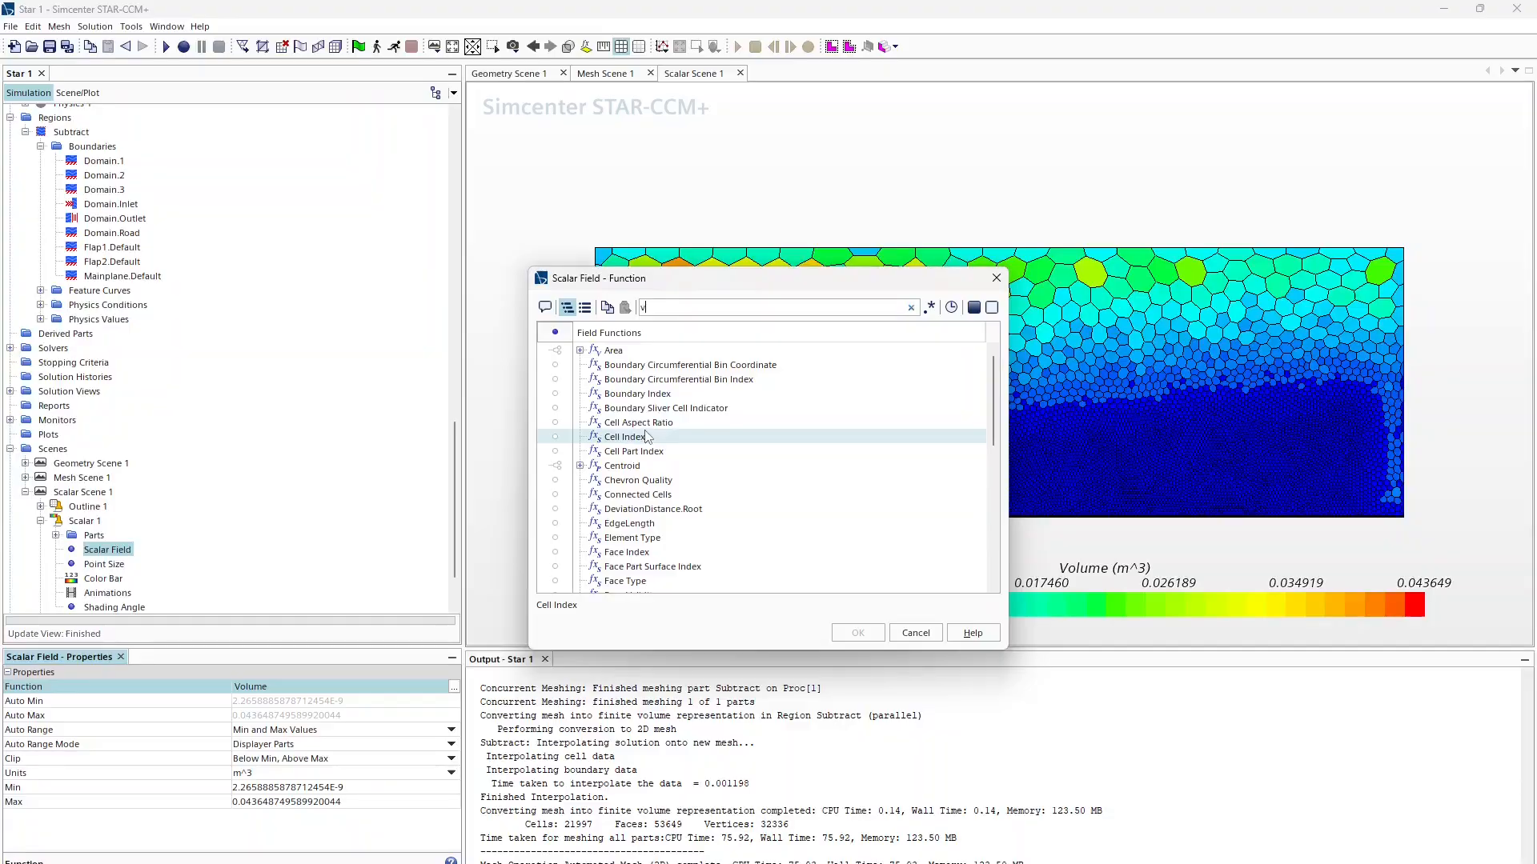
pyautogui.write('vou')
pyautogui.press('BackSpace')
pyautogui.write('lu')
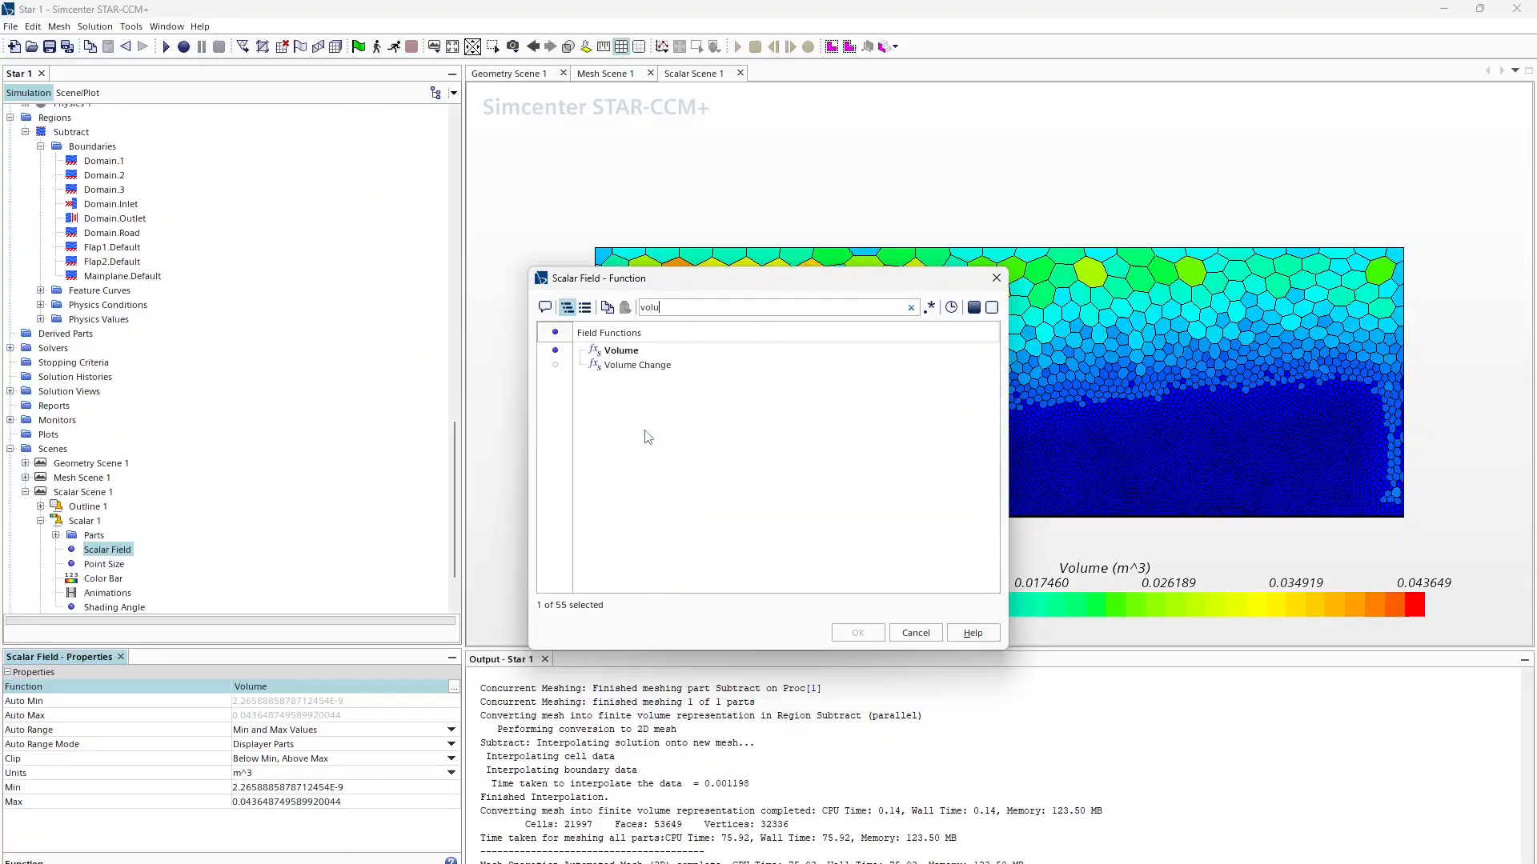
pyautogui.click(629, 366)
pyautogui.click(872, 638)
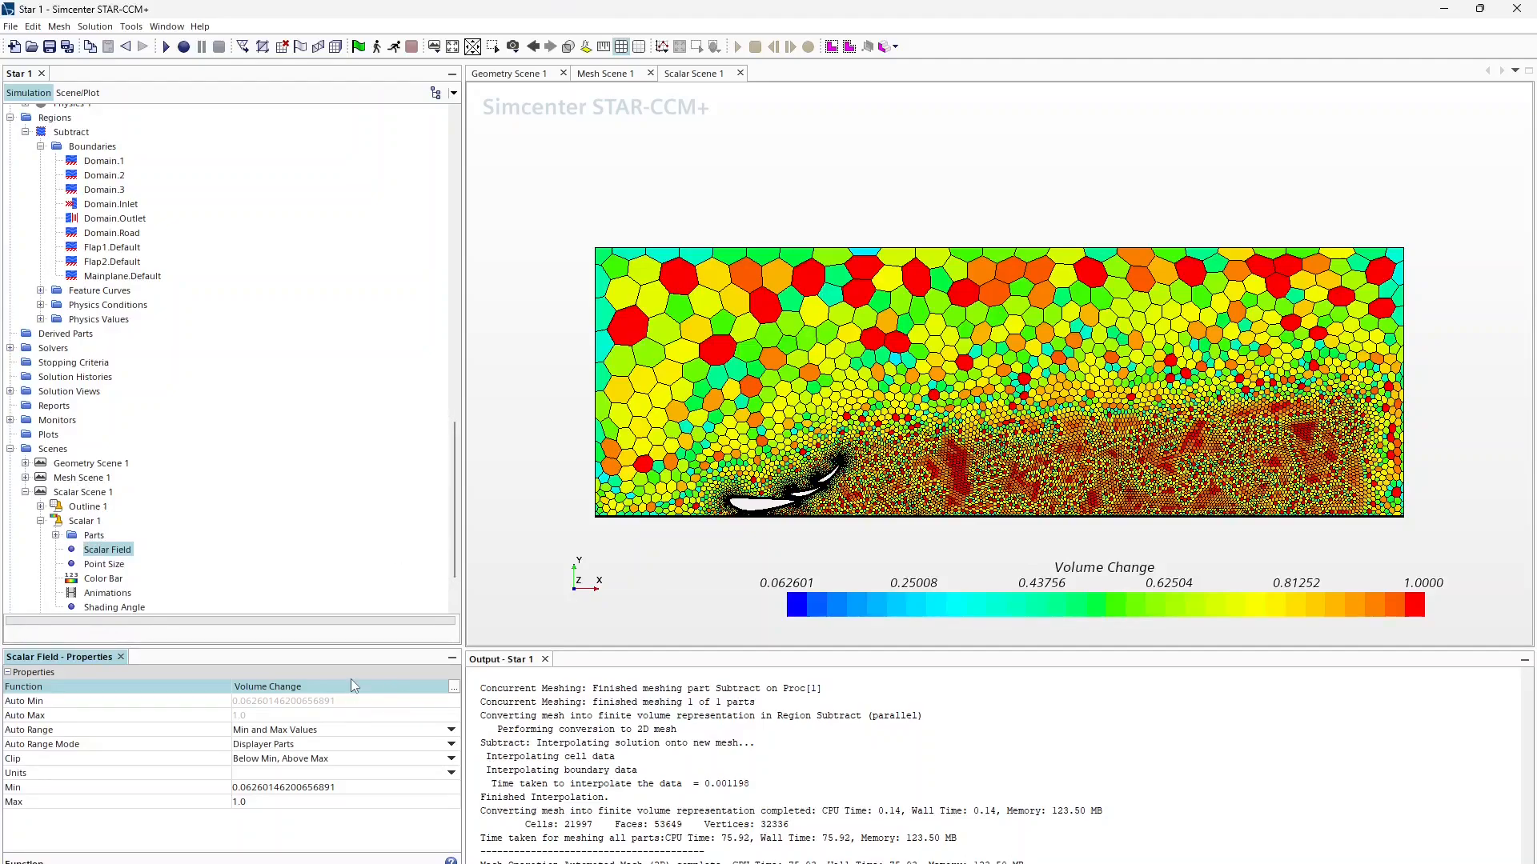
pyautogui.click(454, 687)
# Step: Set the scalar field function to Skewness Angle, ranging from 0 to 74.397 degrees
pyautogui.click(690, 308)
pyautogui.write('s')
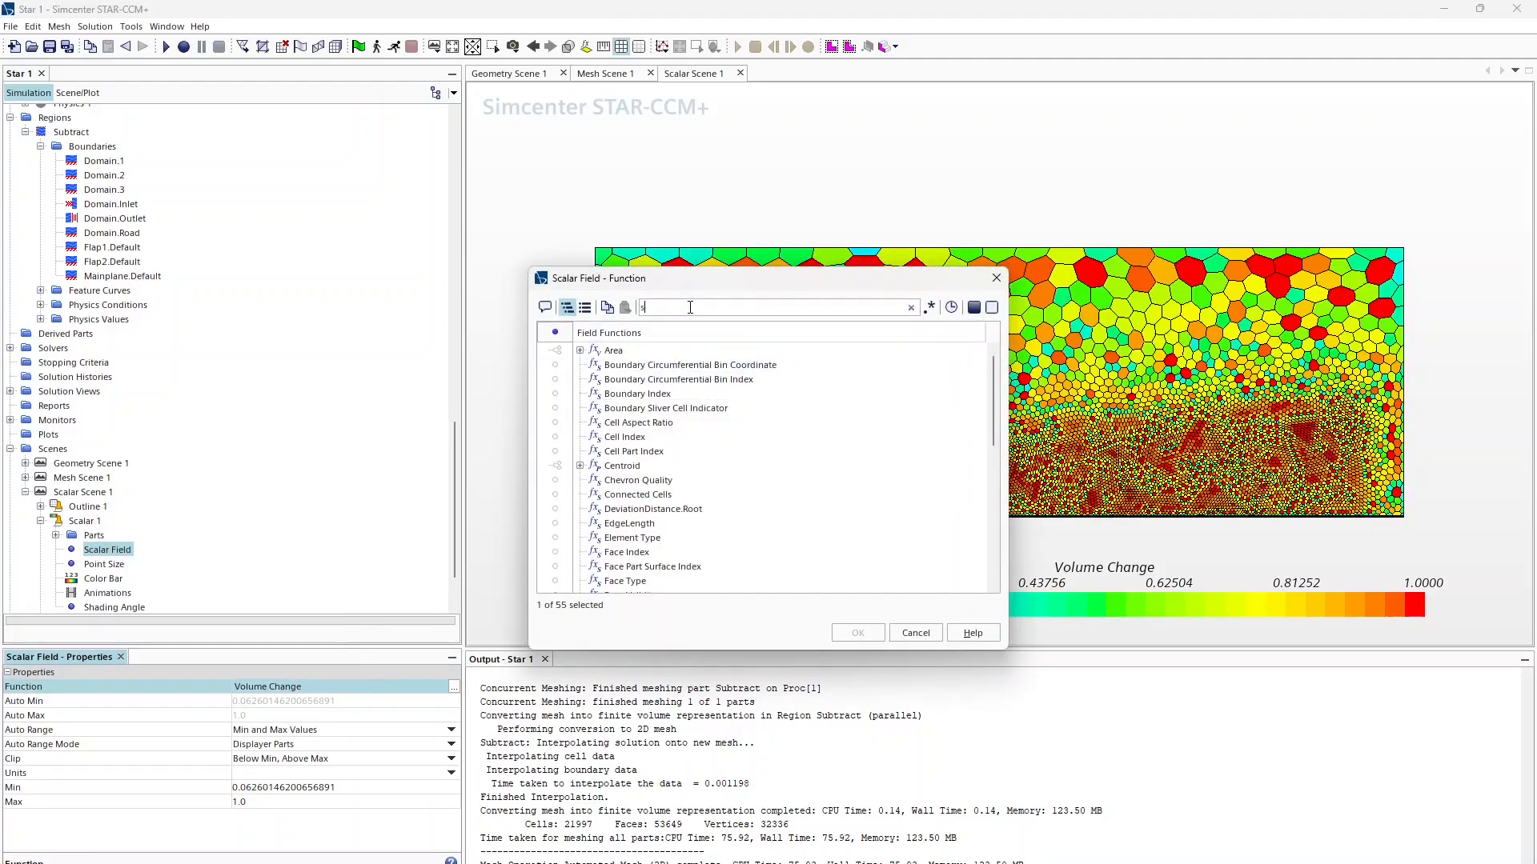
pyautogui.write('kew')
pyautogui.click(555, 351)
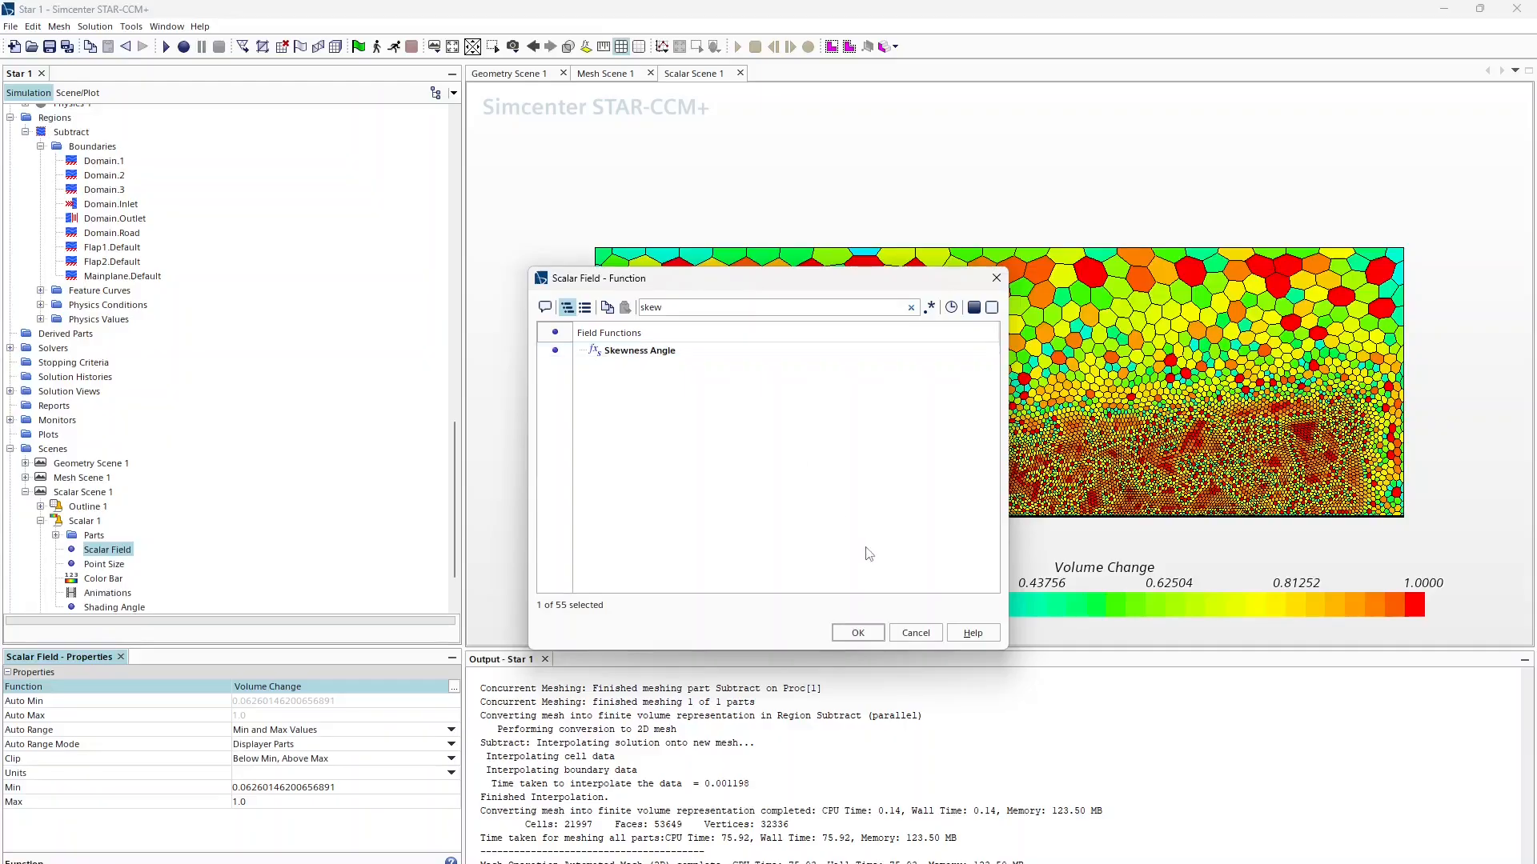
pyautogui.click(857, 632)
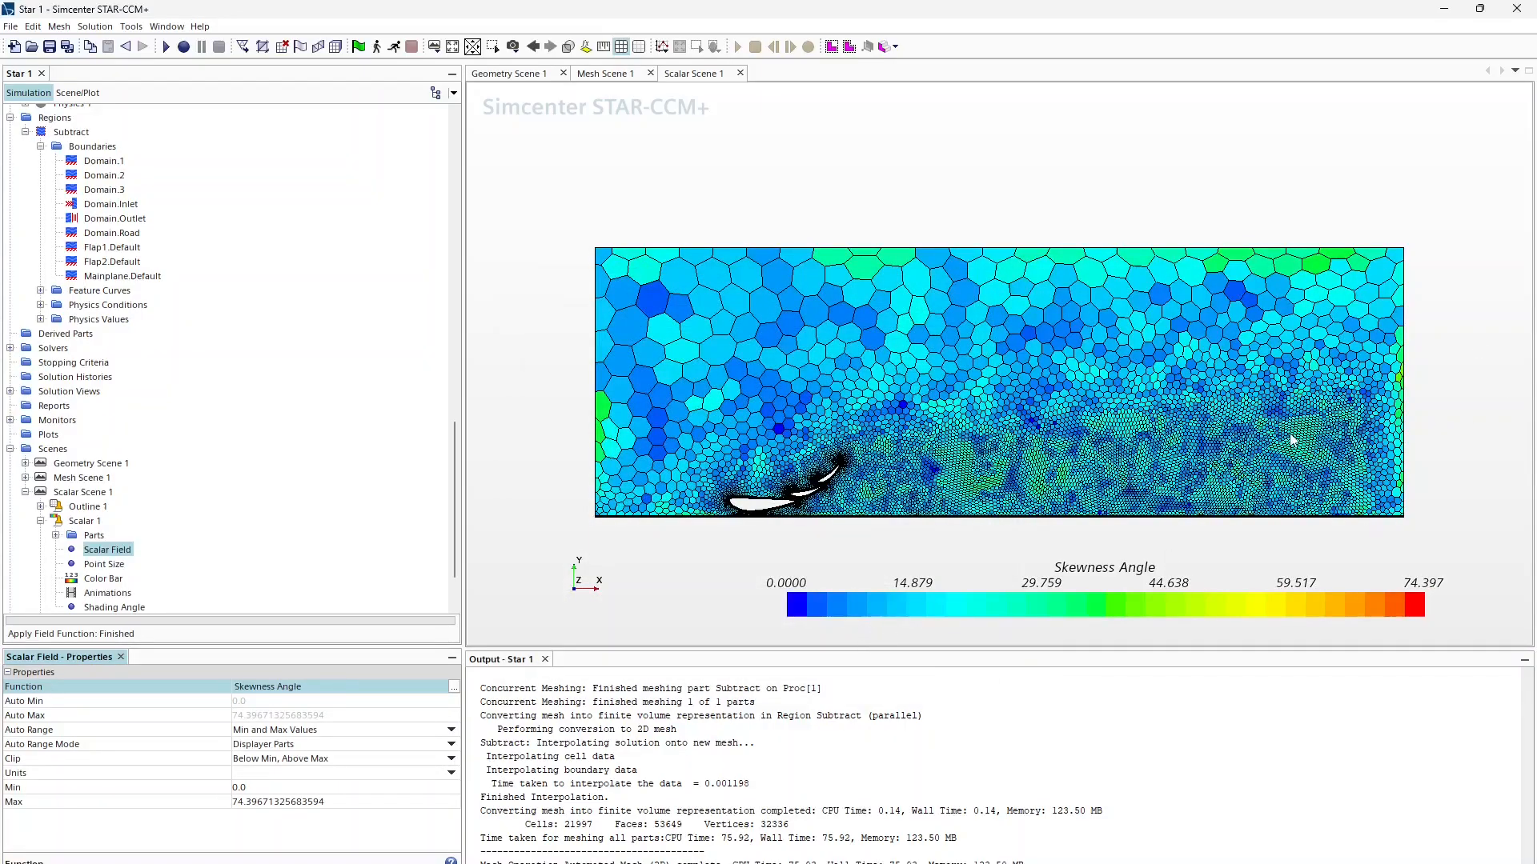
# Step: Zoom into the flap trailing edges to inspect the most skewed cells, then zoom back out
pyautogui.scroll(10, 902, 492)
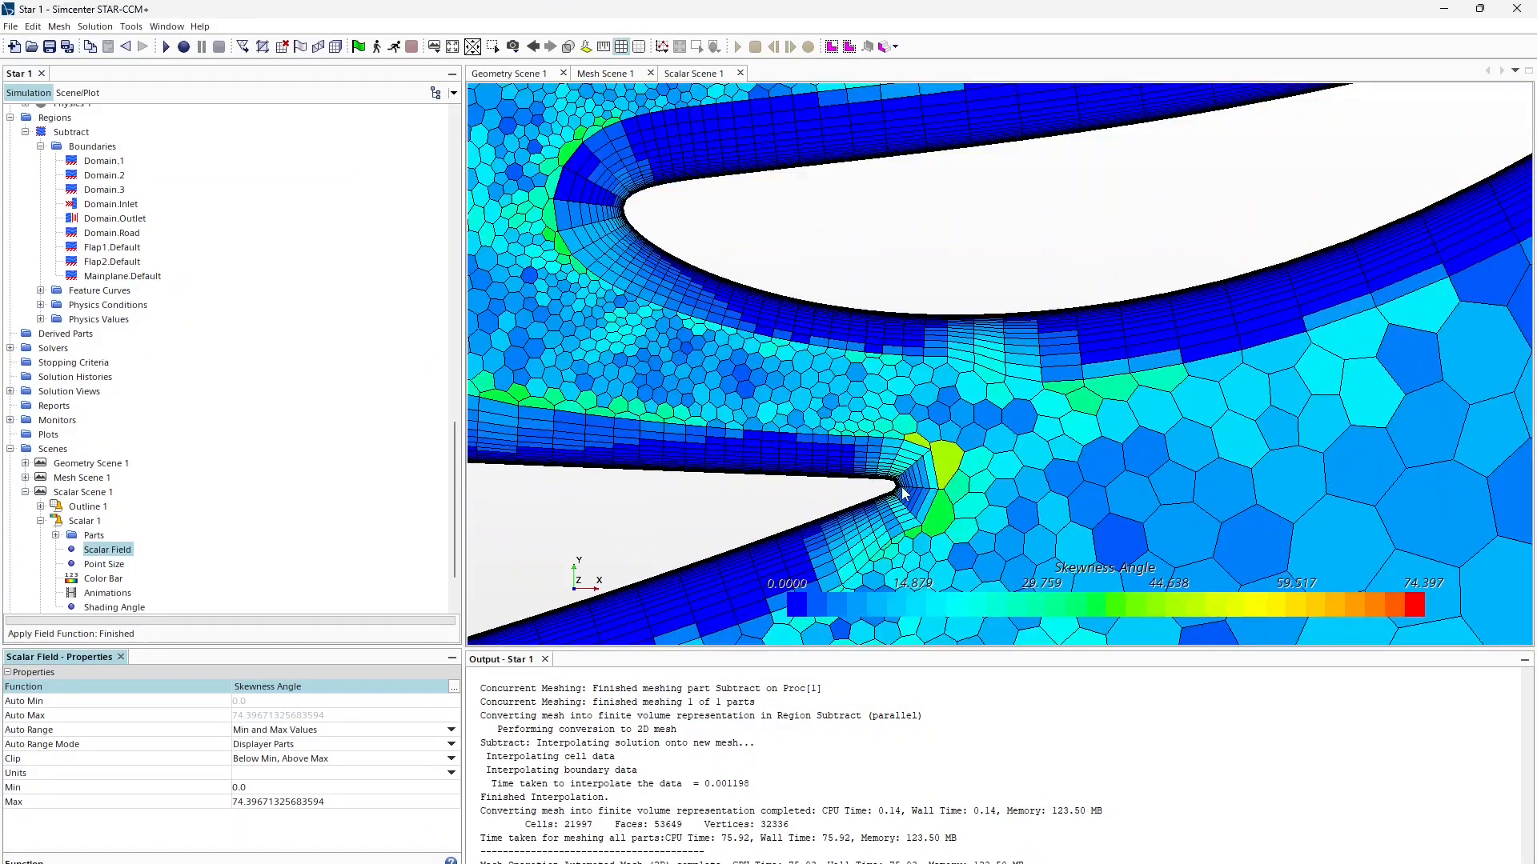
pyautogui.scroll(3, 902, 492)
pyautogui.scroll(-6, 902, 492)
pyautogui.scroll(4, 1243, 275)
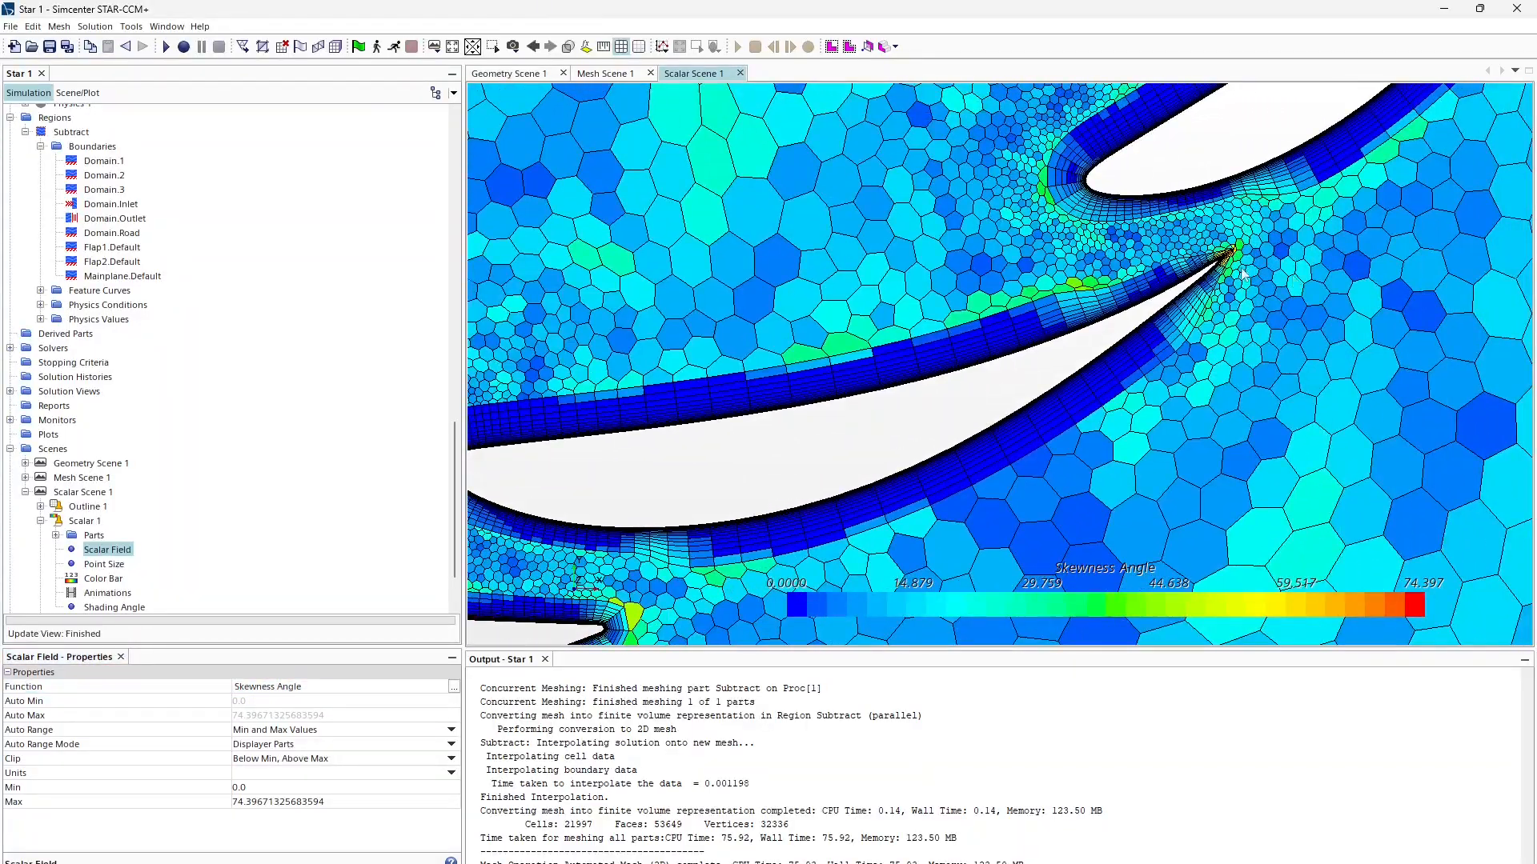
pyautogui.scroll(5, 1243, 275)
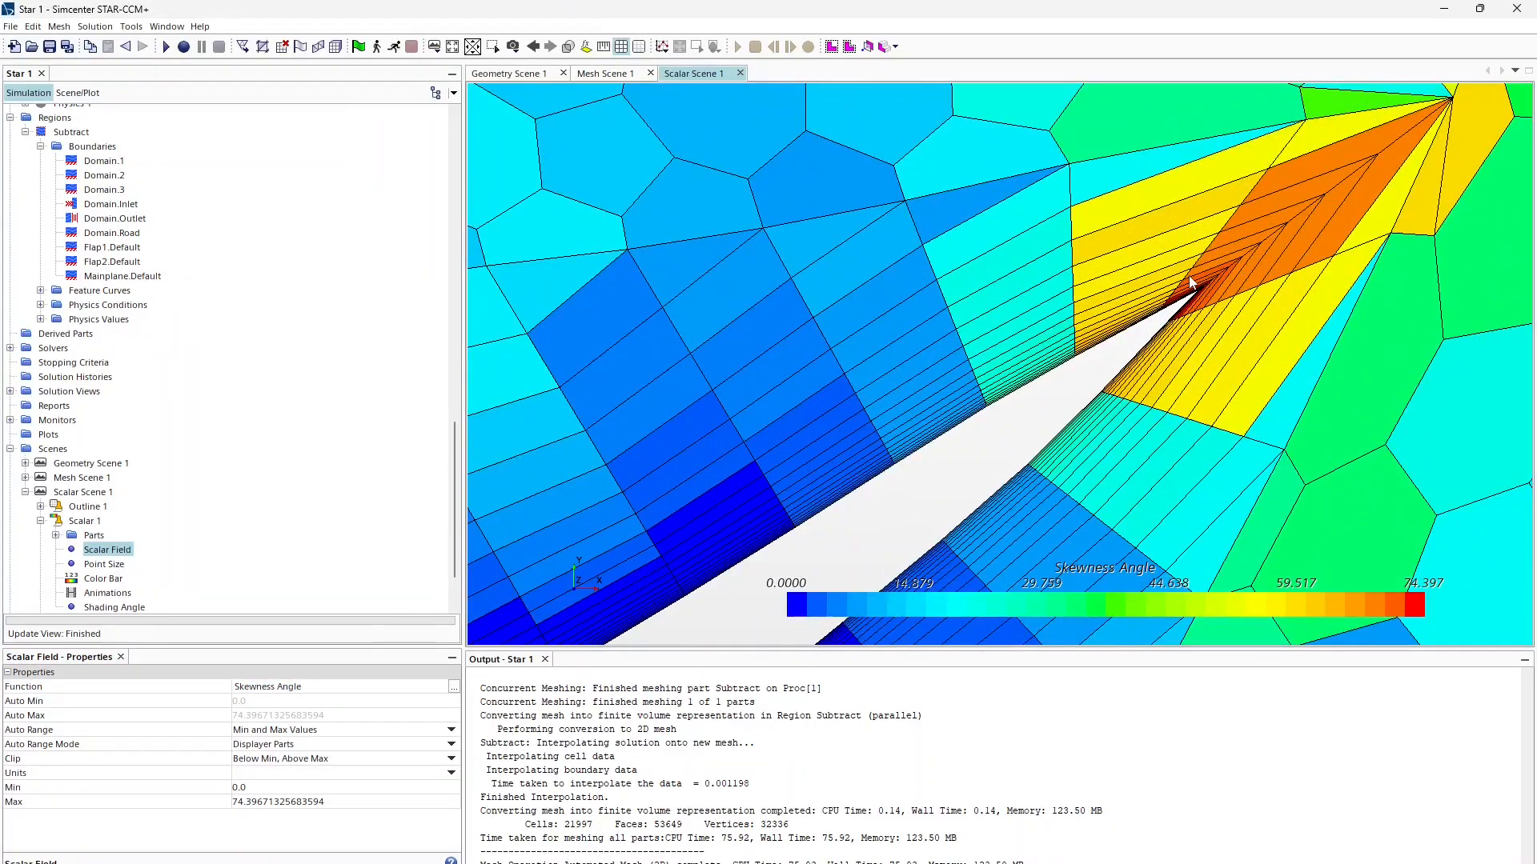
pyautogui.scroll(-5, 1182, 304)
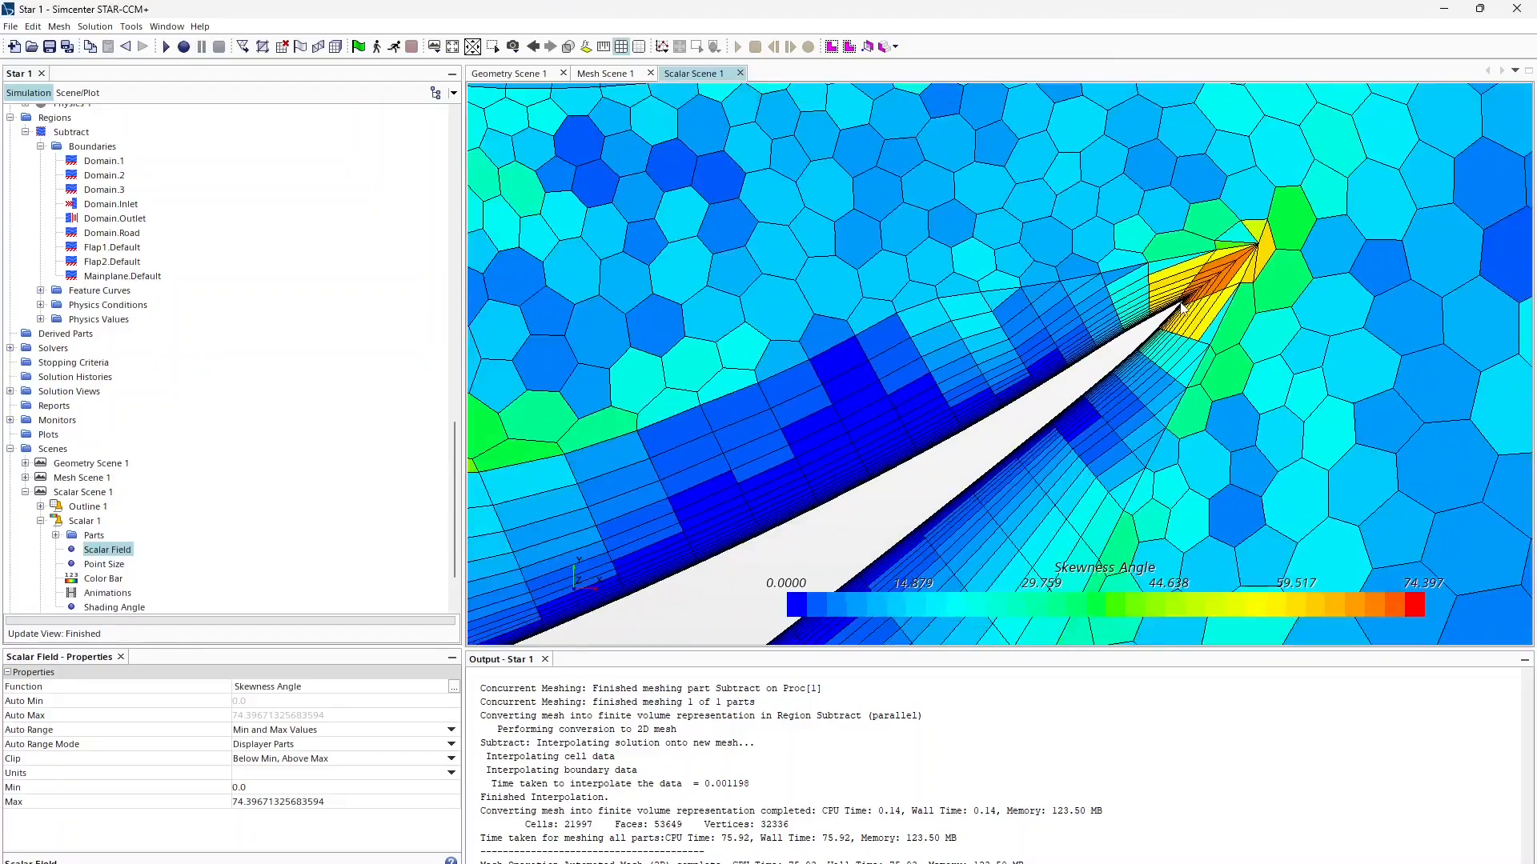
pyautogui.scroll(-6, 1182, 304)
pyautogui.scroll(6, 977, 173)
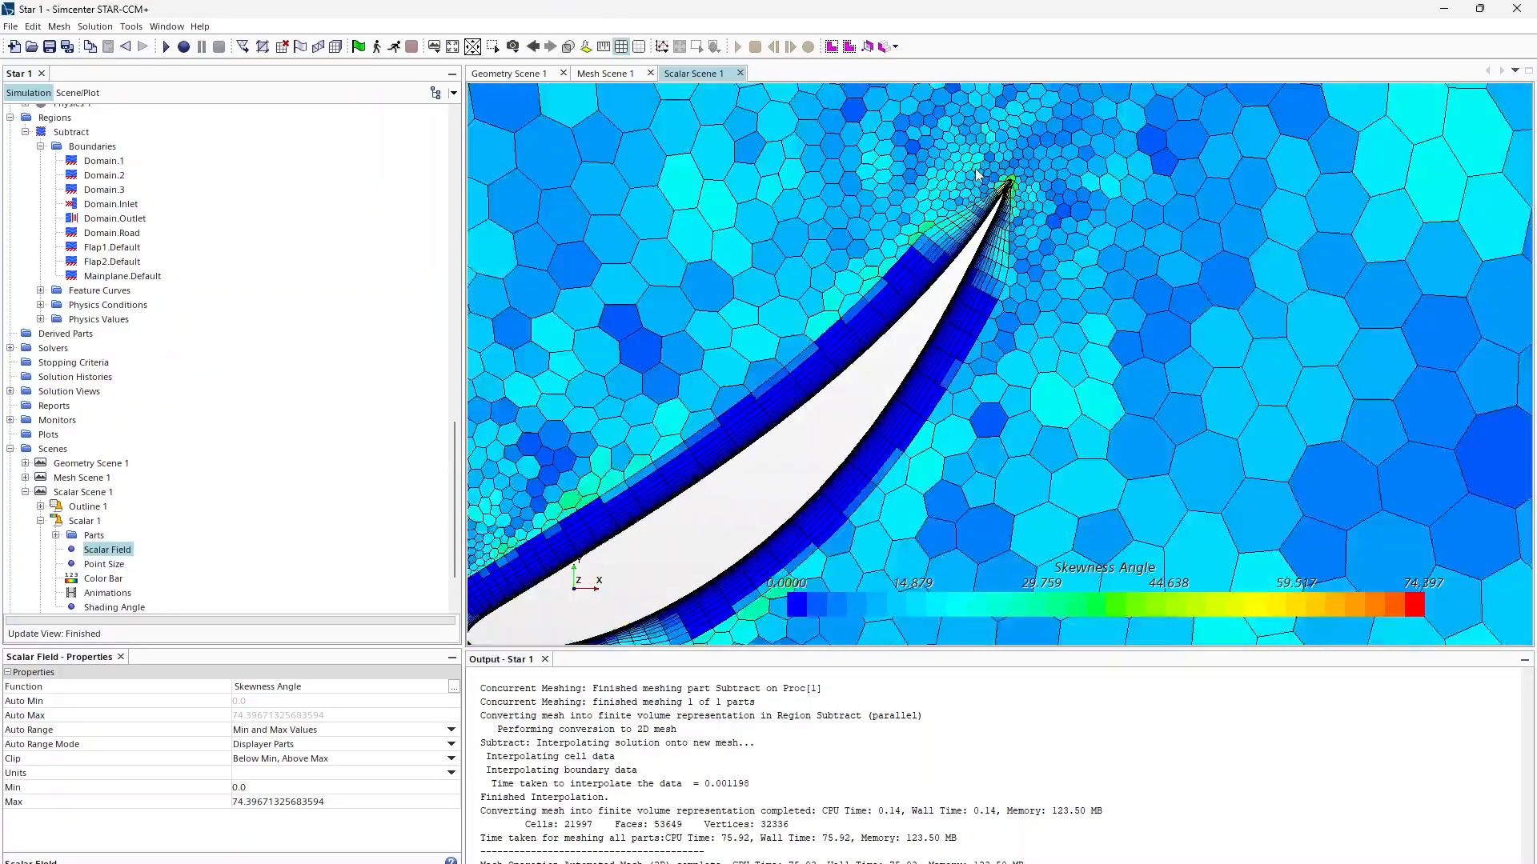
pyautogui.scroll(5, 977, 172)
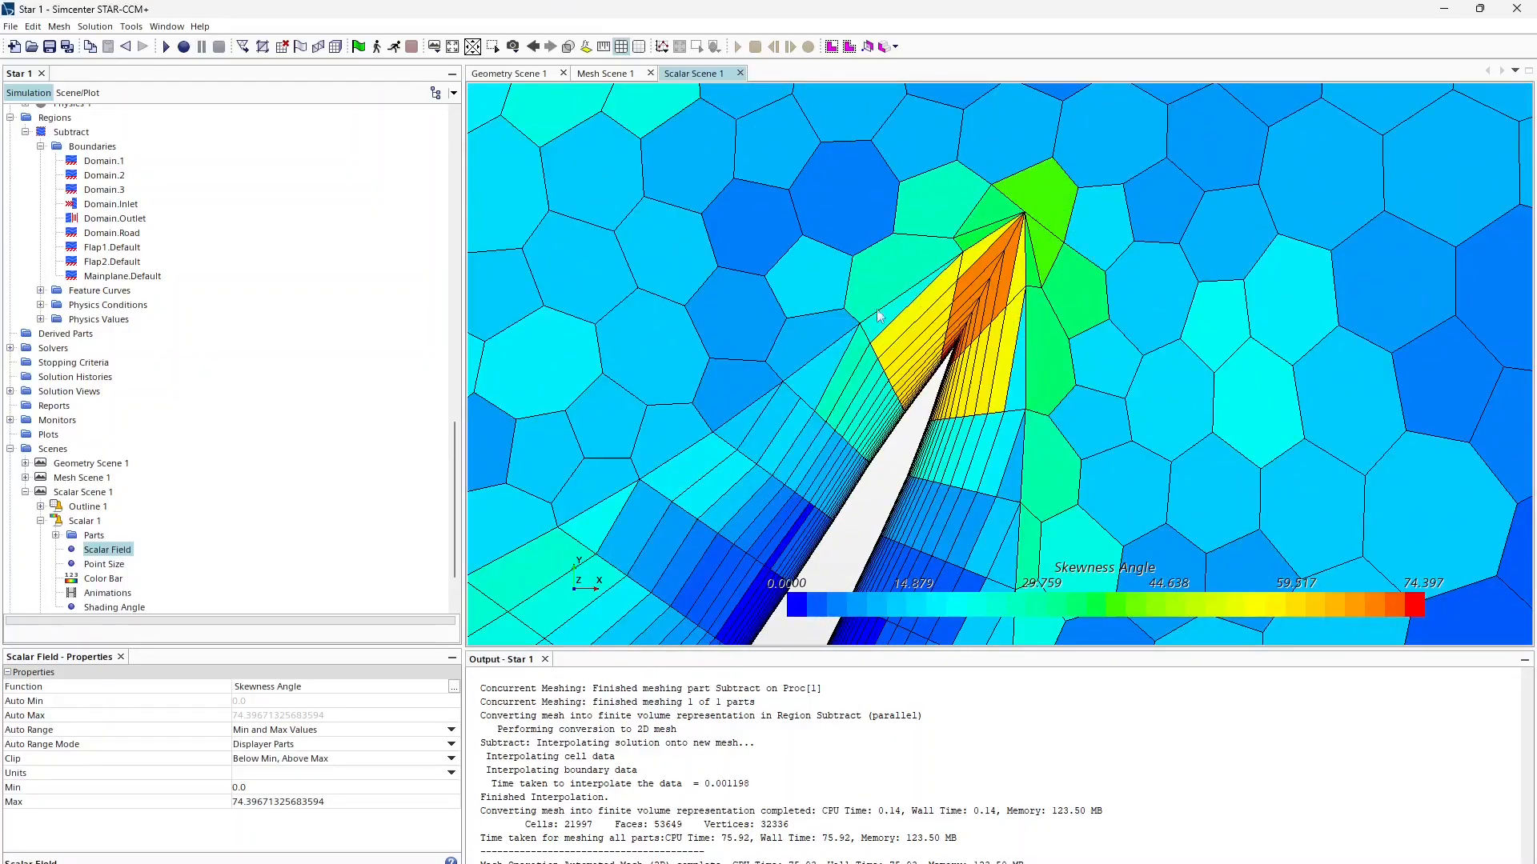
pyautogui.scroll(-8, 1086, 336)
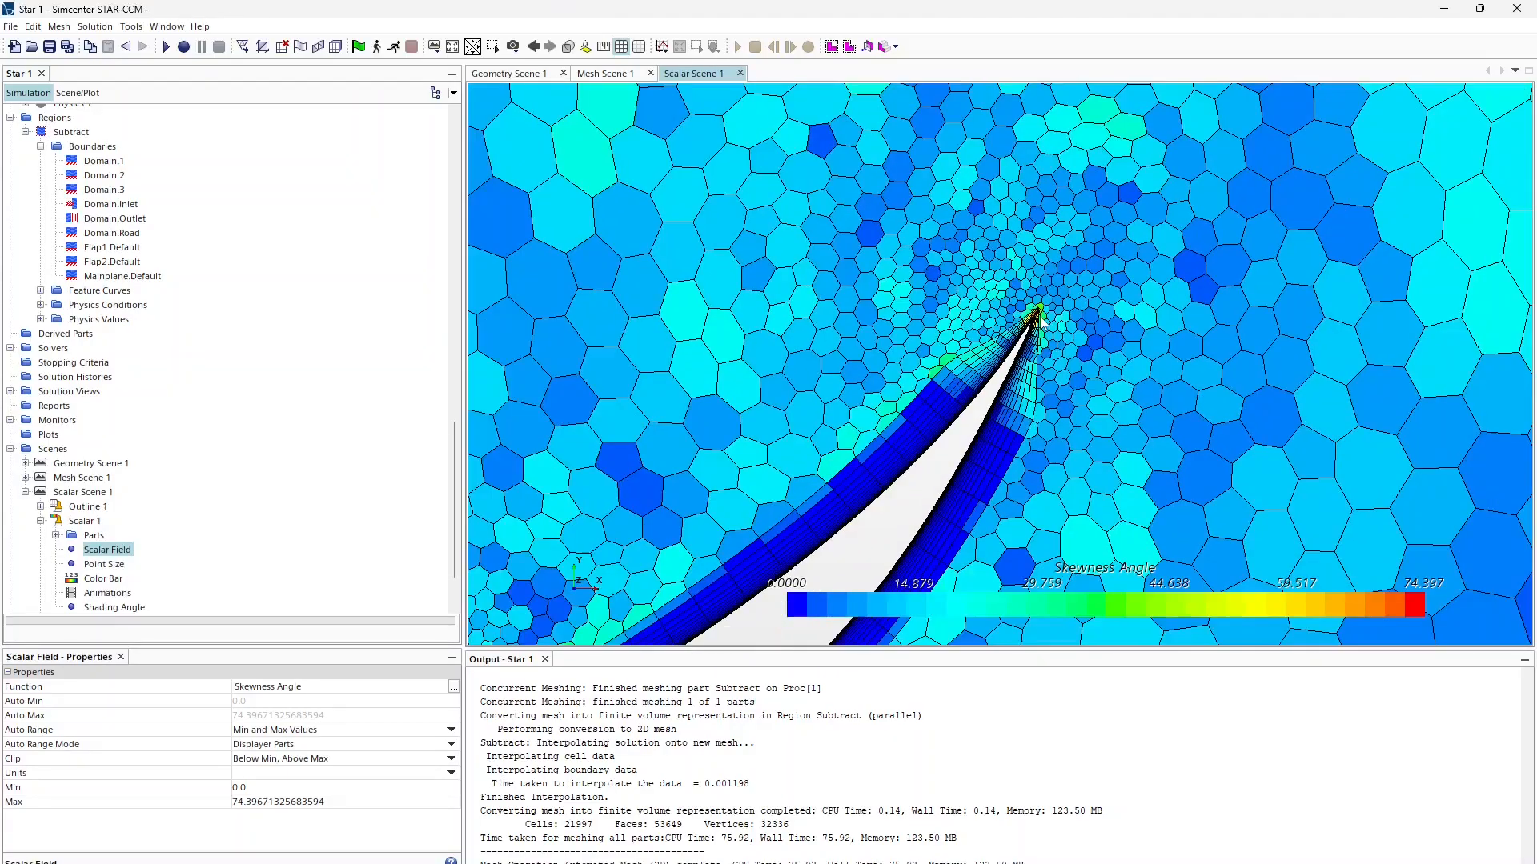
pyautogui.scroll(-8, 1041, 321)
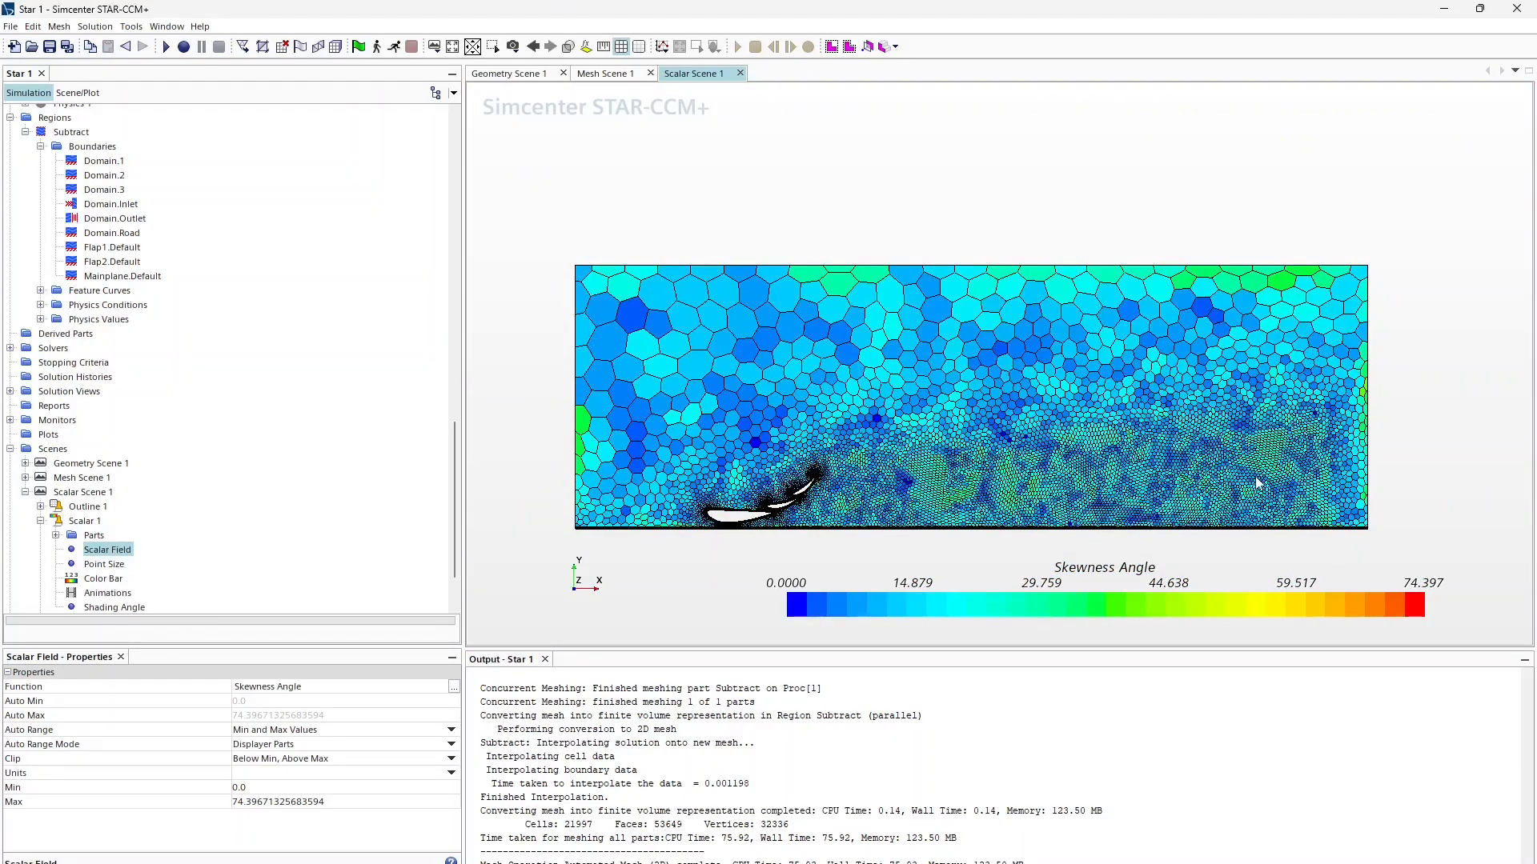
# Step: Collapse the Scalar 1, Operations and Parts branches of the simulation tree
pyautogui.click(40, 521)
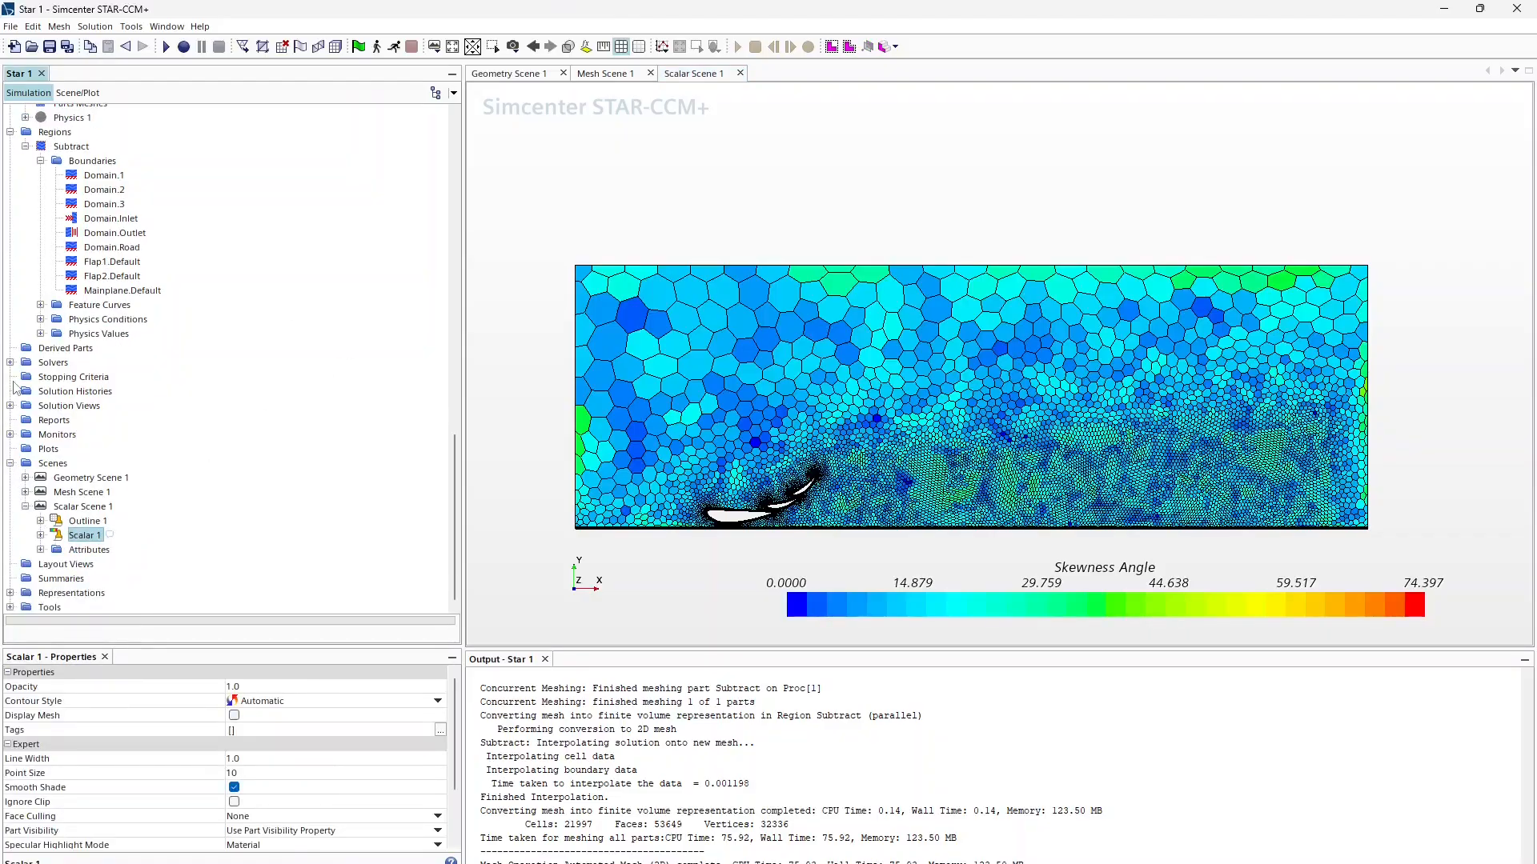
pyautogui.scroll(7, 13, 389)
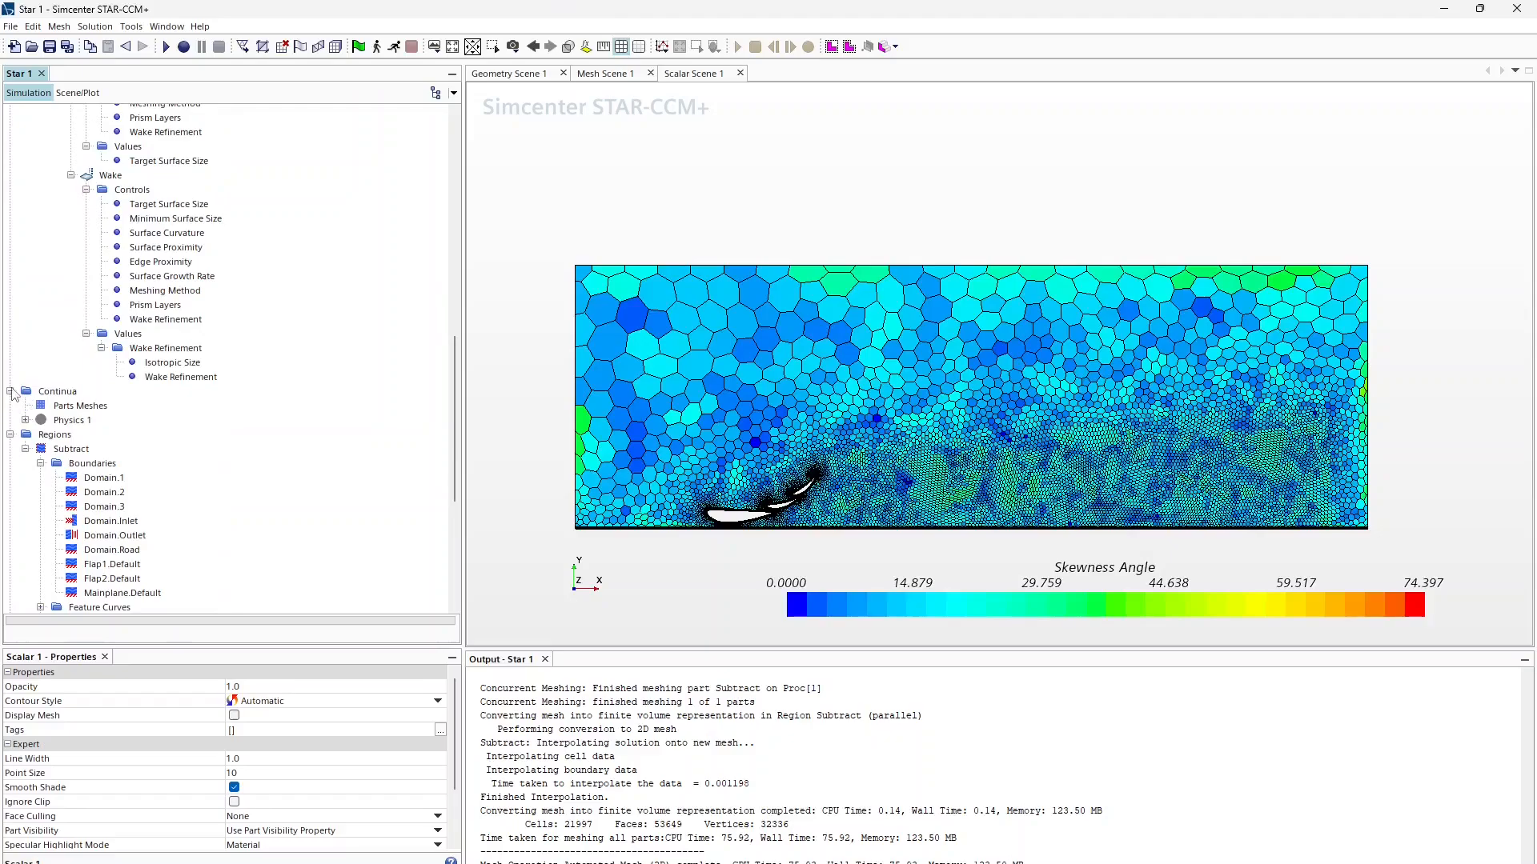
pyautogui.scroll(14, 20, 449)
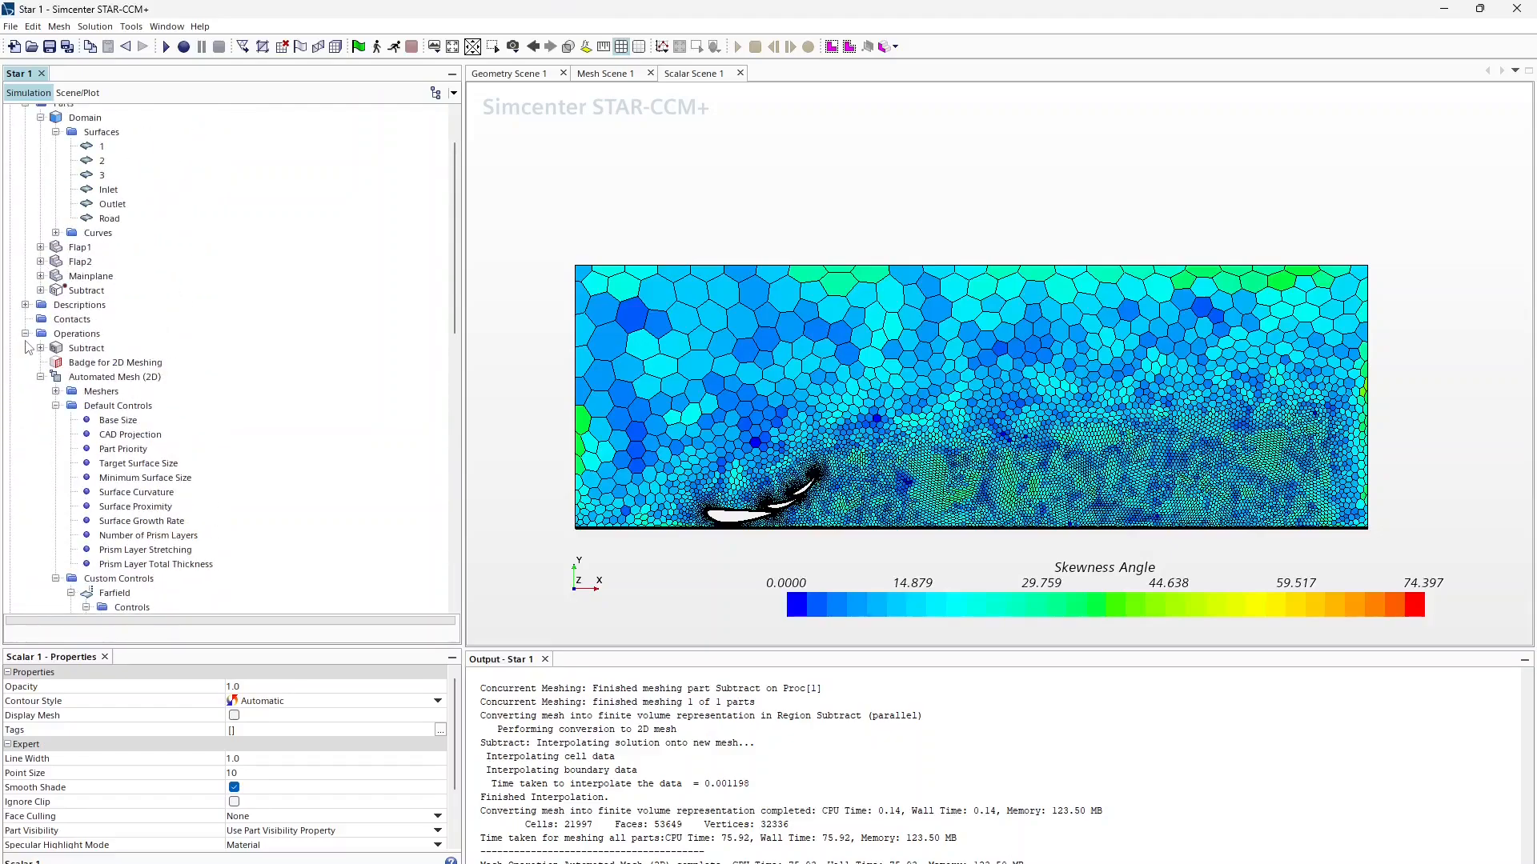
pyautogui.click(26, 335)
pyautogui.click(25, 171)
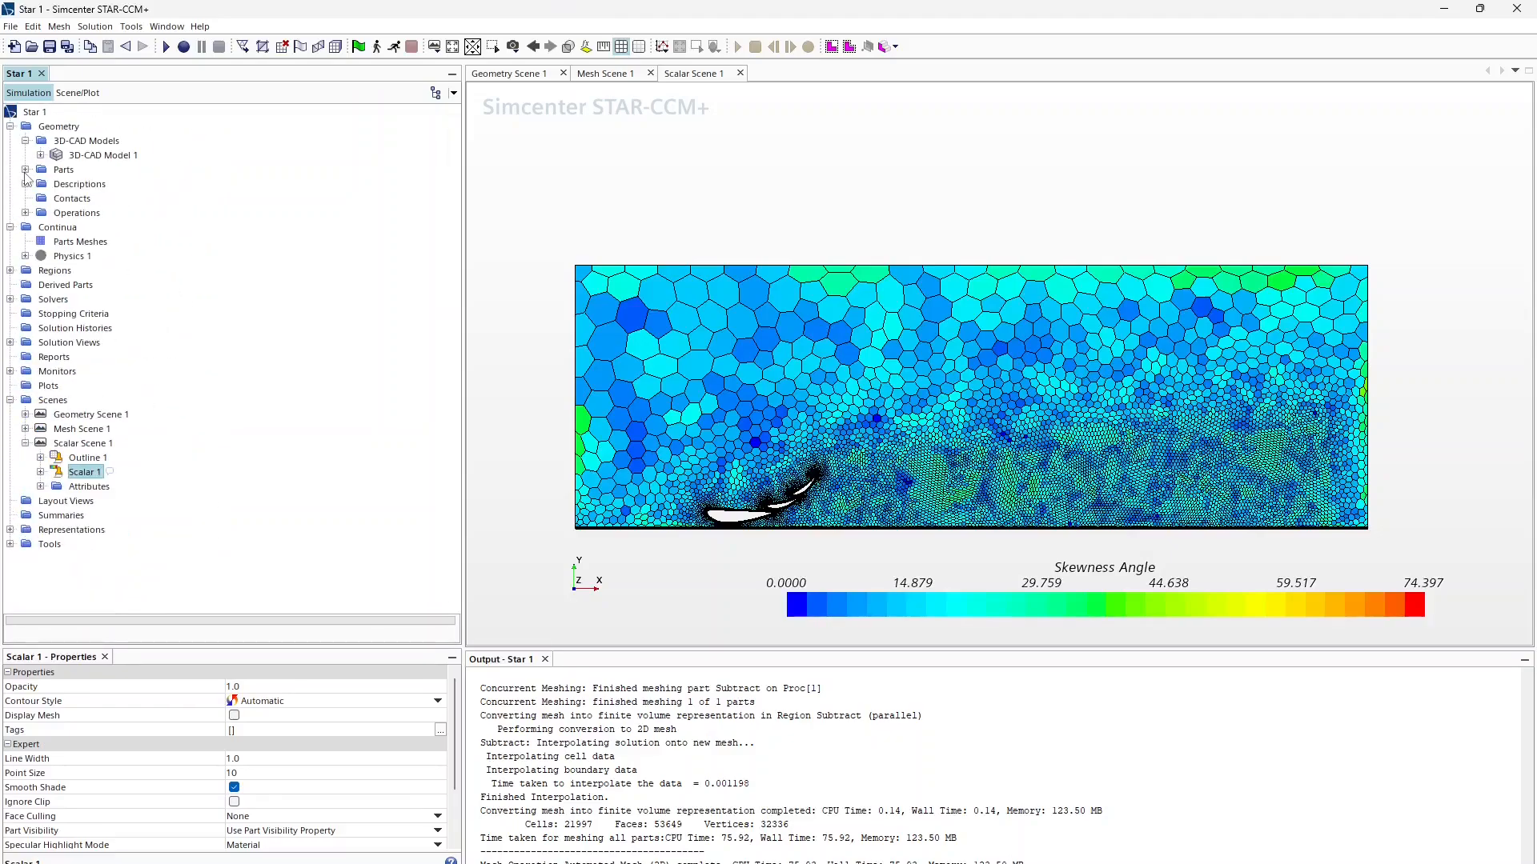
# Step: Enable the Steady, Gas and Segregated Flow models for Physics 1
pyautogui.click(57, 257)
pyautogui.rightClick(56, 261)
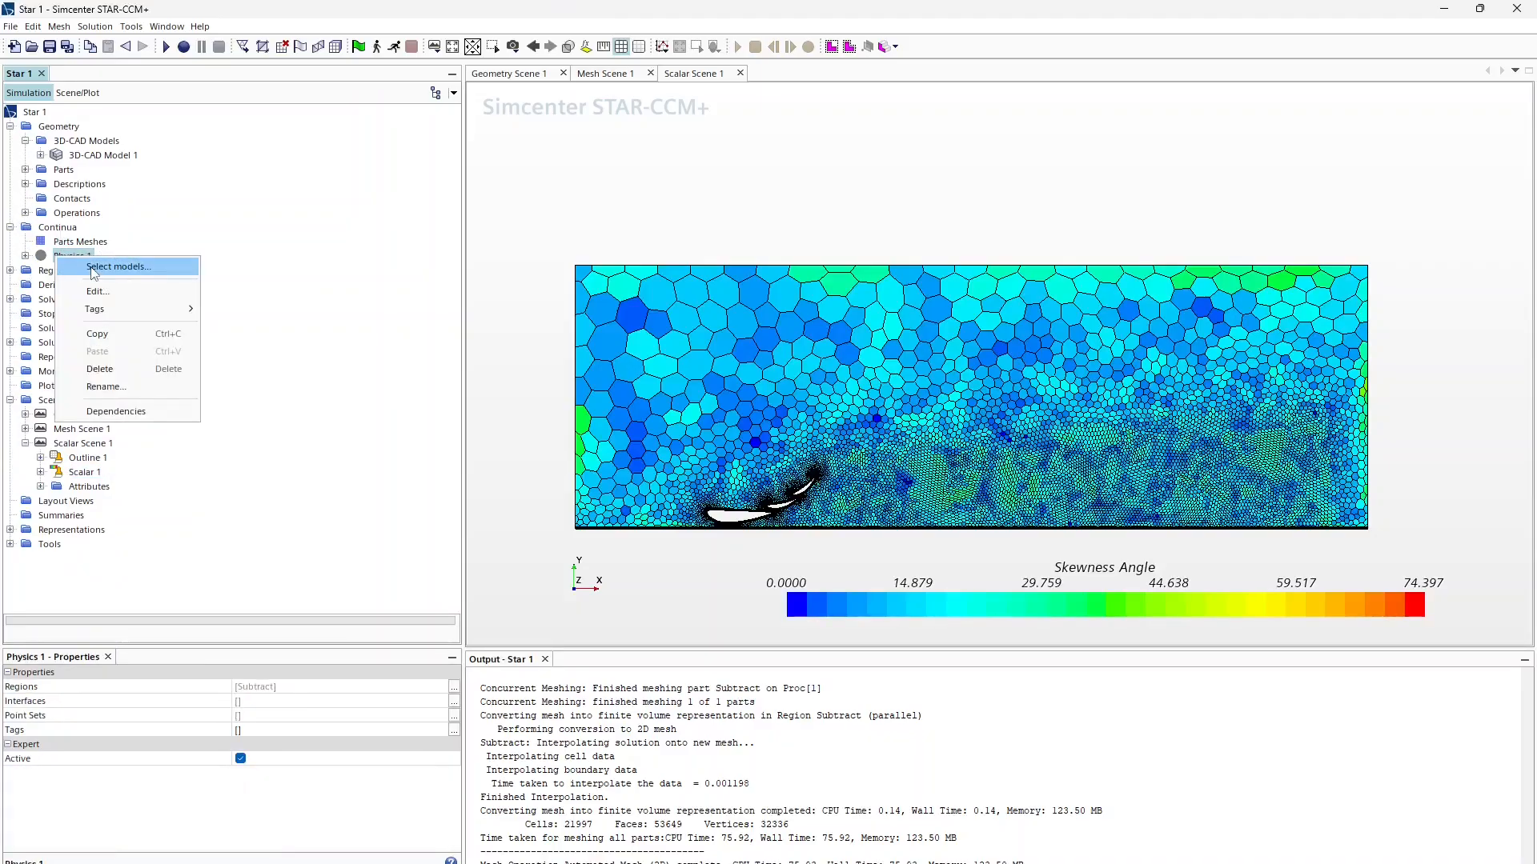
pyautogui.click(104, 266)
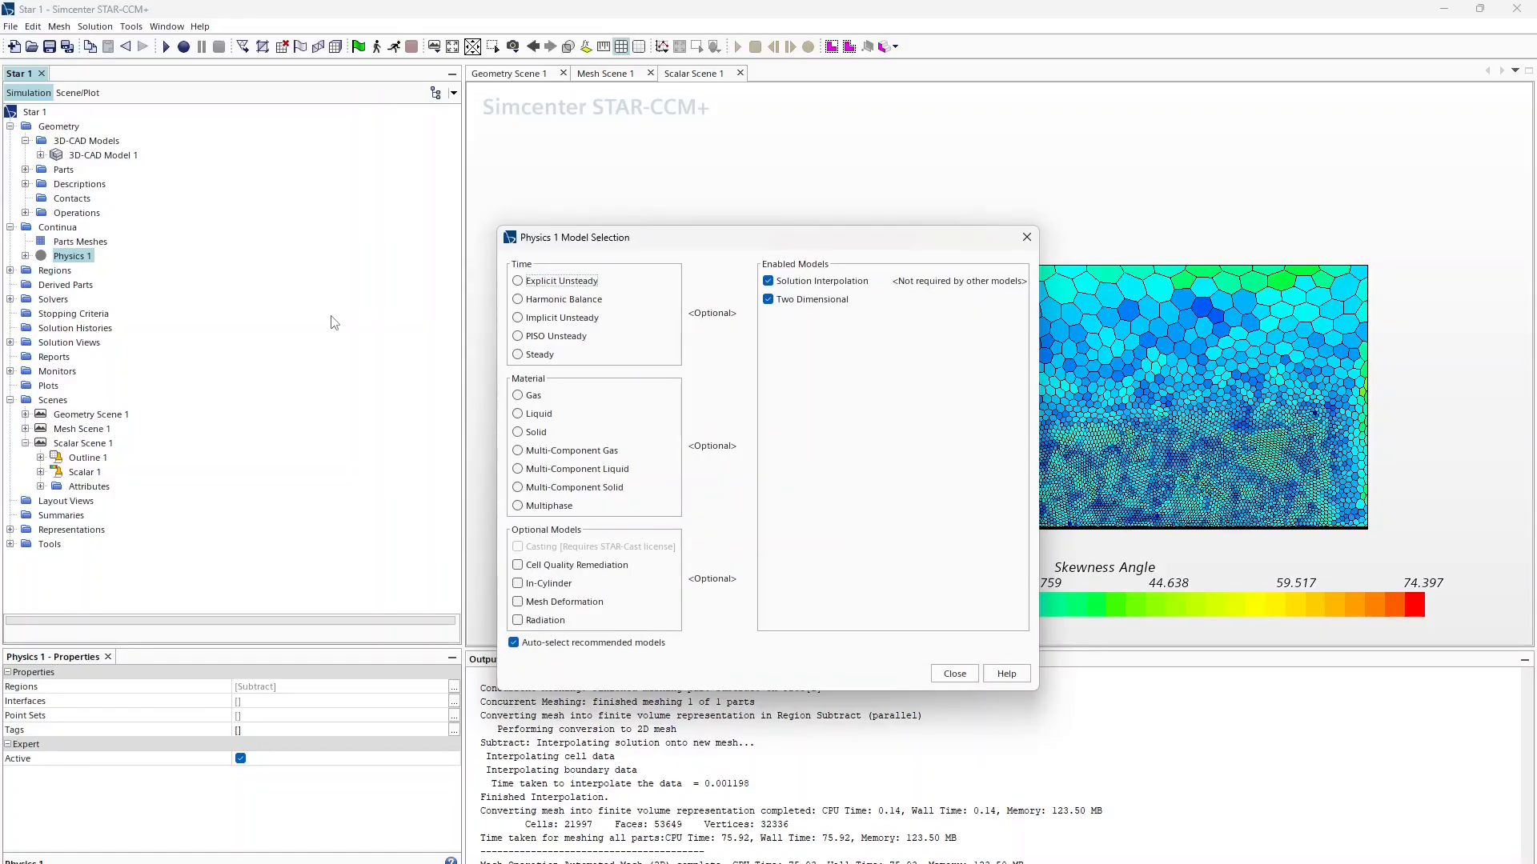
pyautogui.click(537, 355)
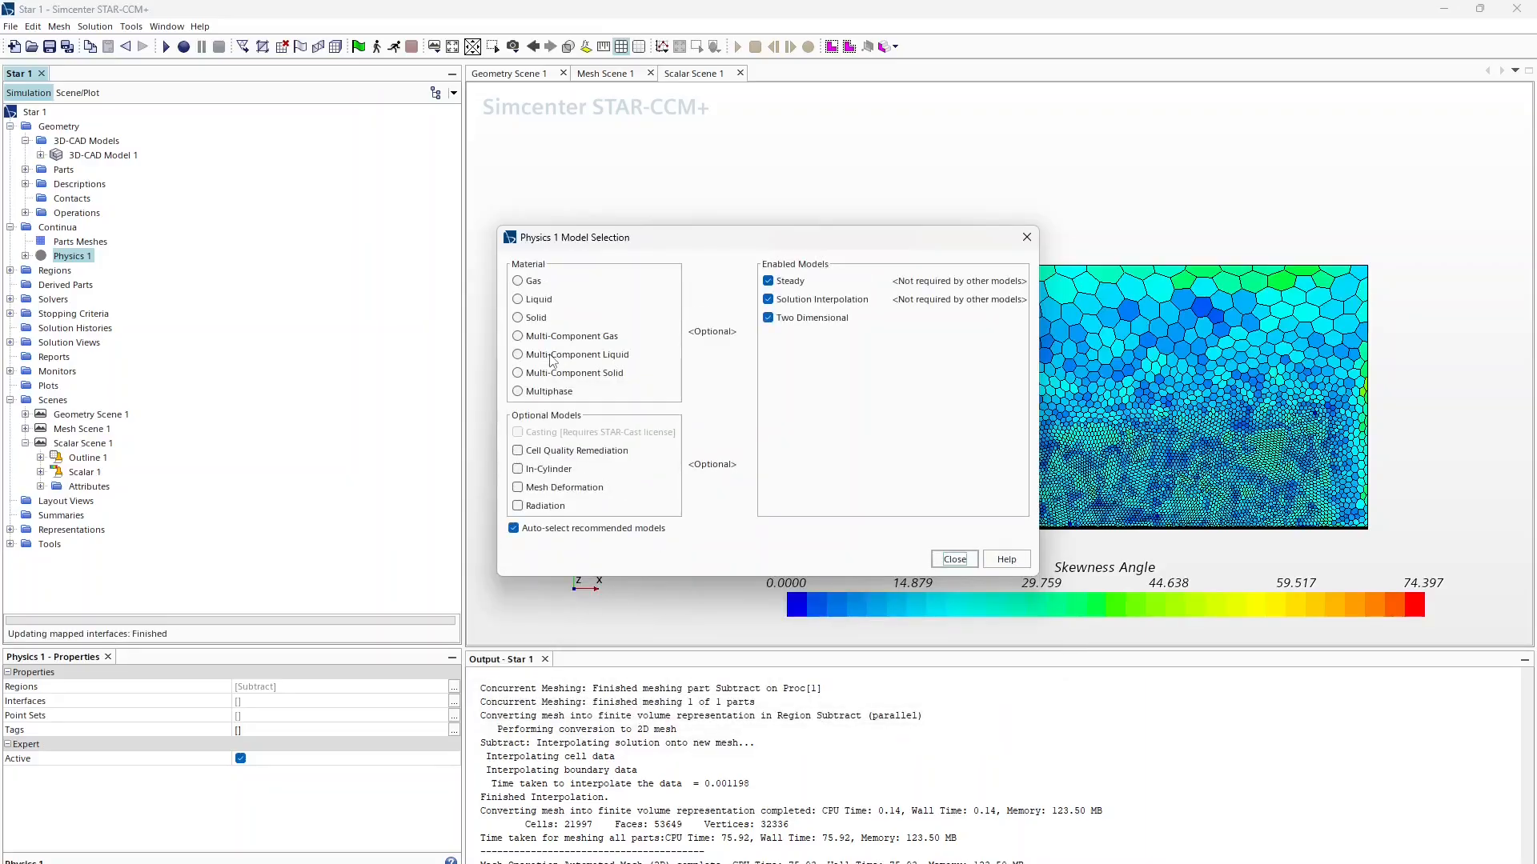
pyautogui.click(518, 281)
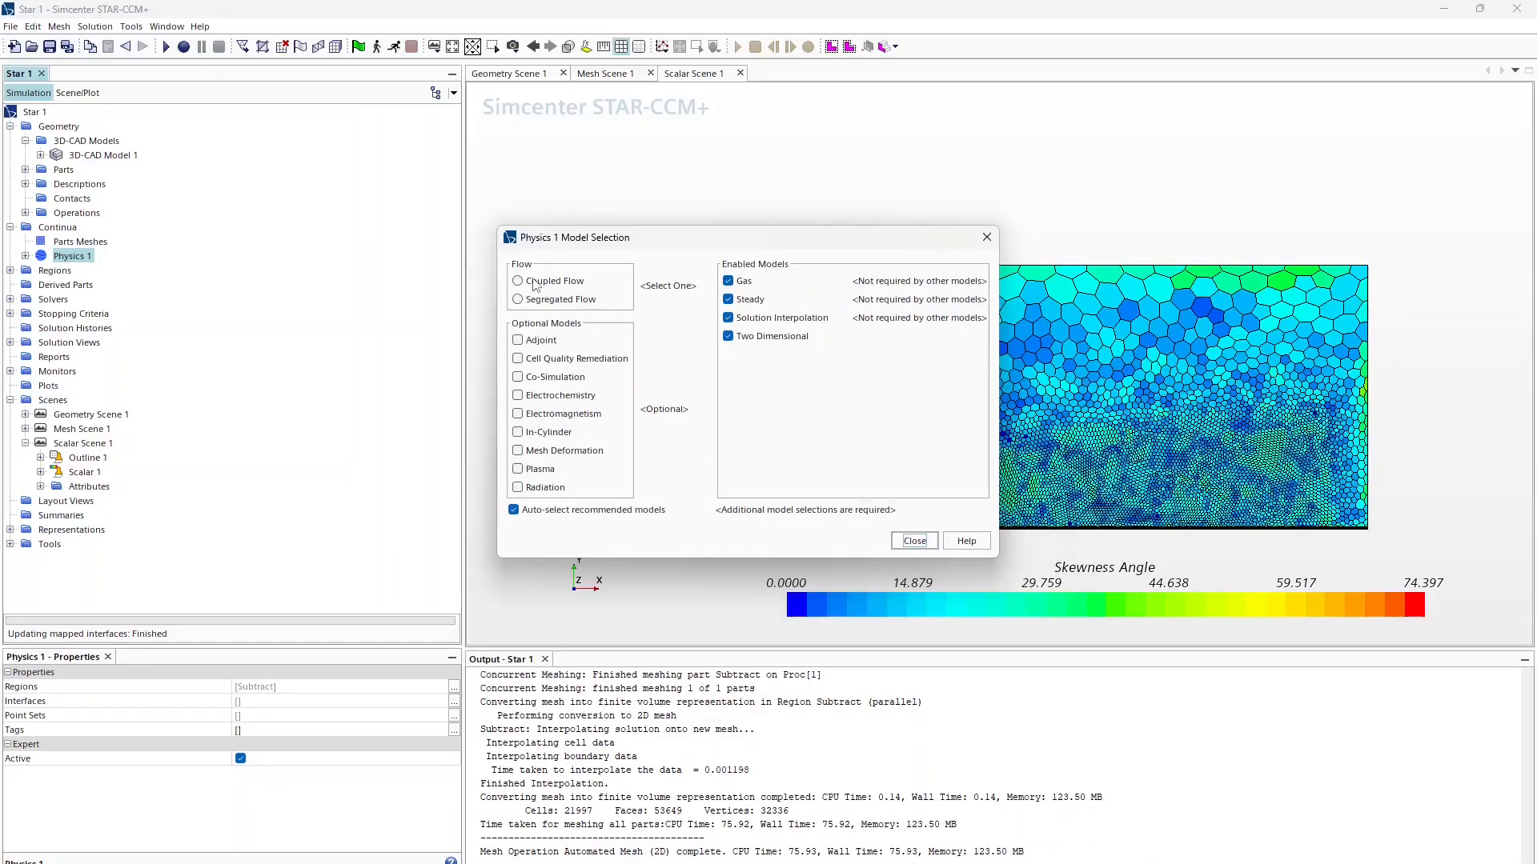
pyautogui.click(539, 300)
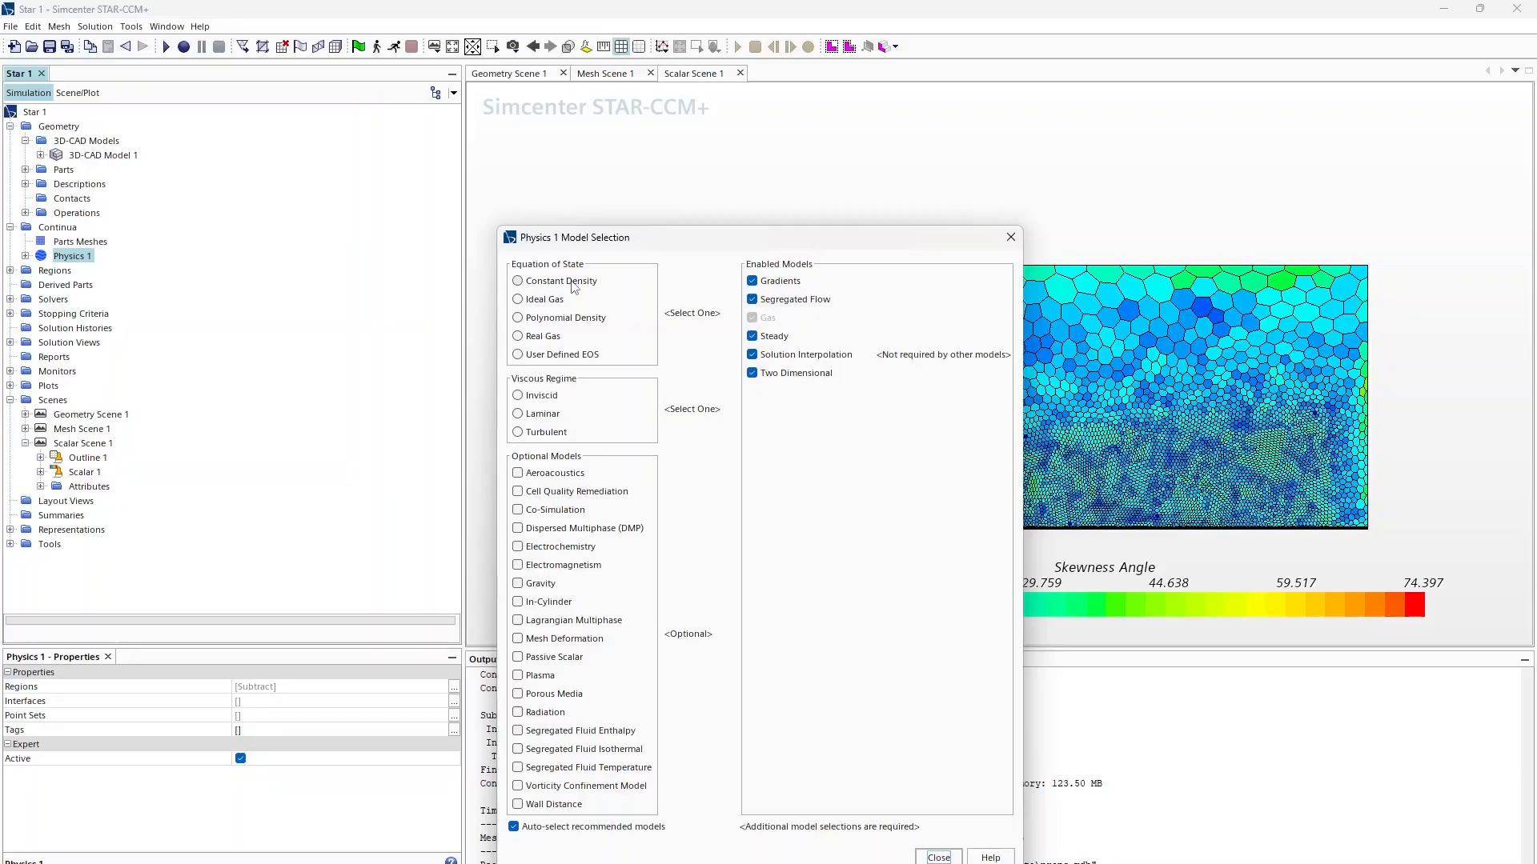
# Step: Choose Constant Density, Turbulent, RANS, K-Omega Turbulence and Gamma Transition for Physics 1
pyautogui.click(517, 281)
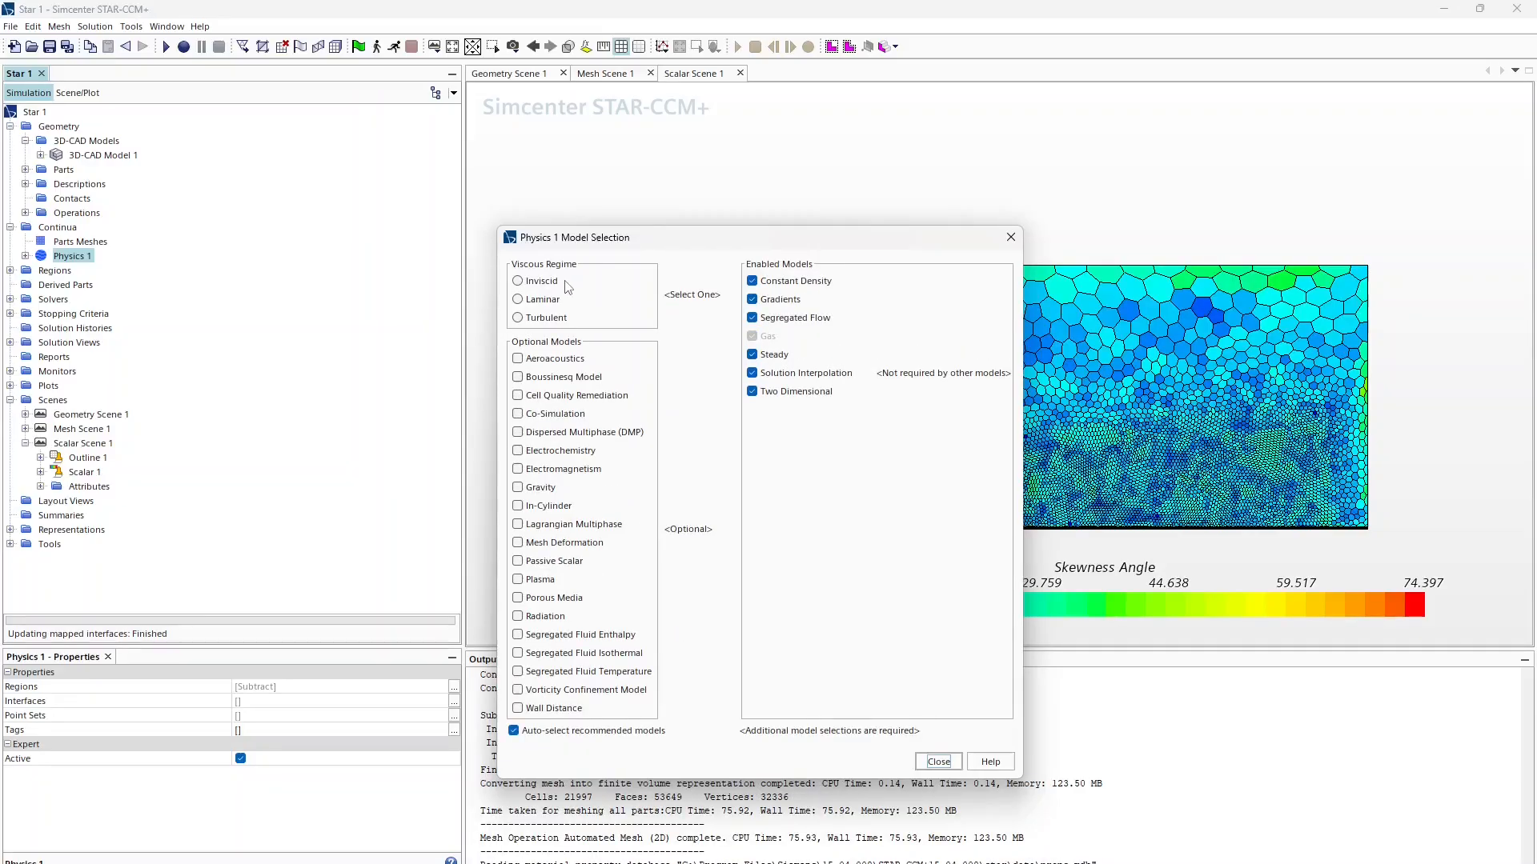
pyautogui.click(547, 318)
pyautogui.click(548, 317)
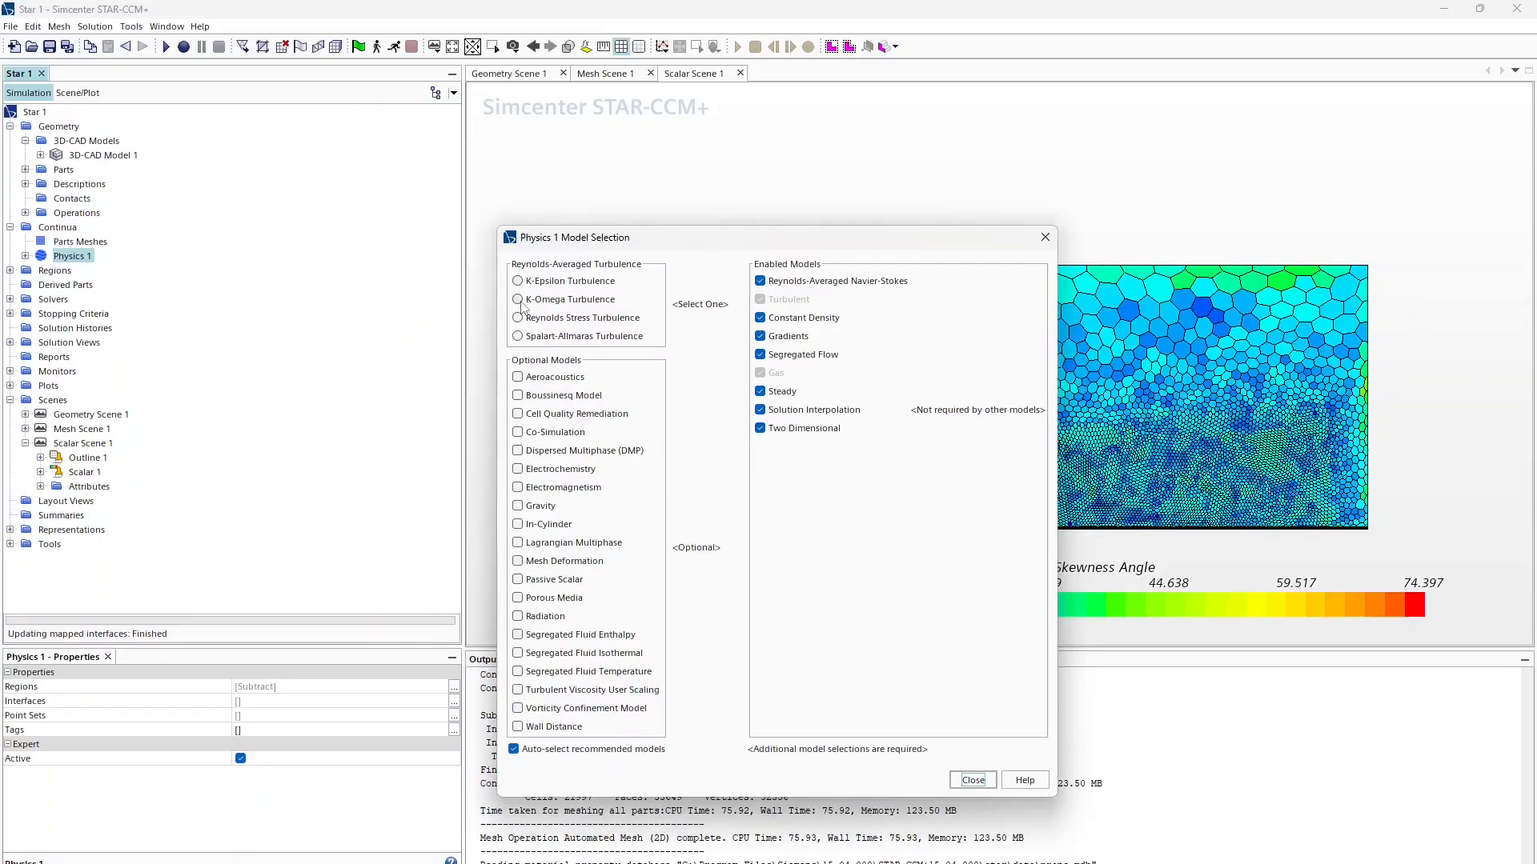
pyautogui.click(535, 299)
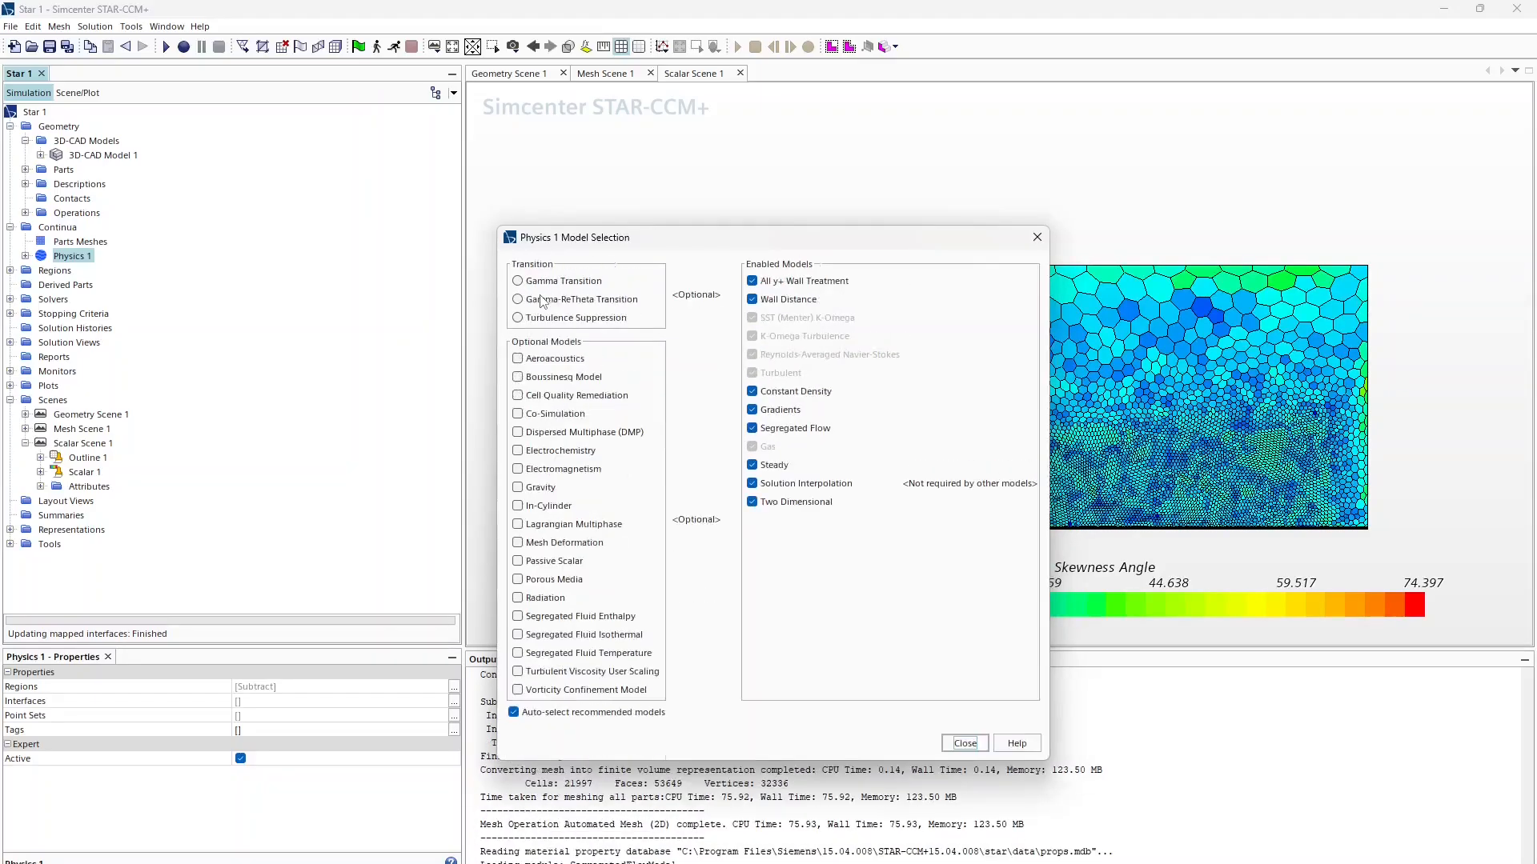
pyautogui.click(554, 281)
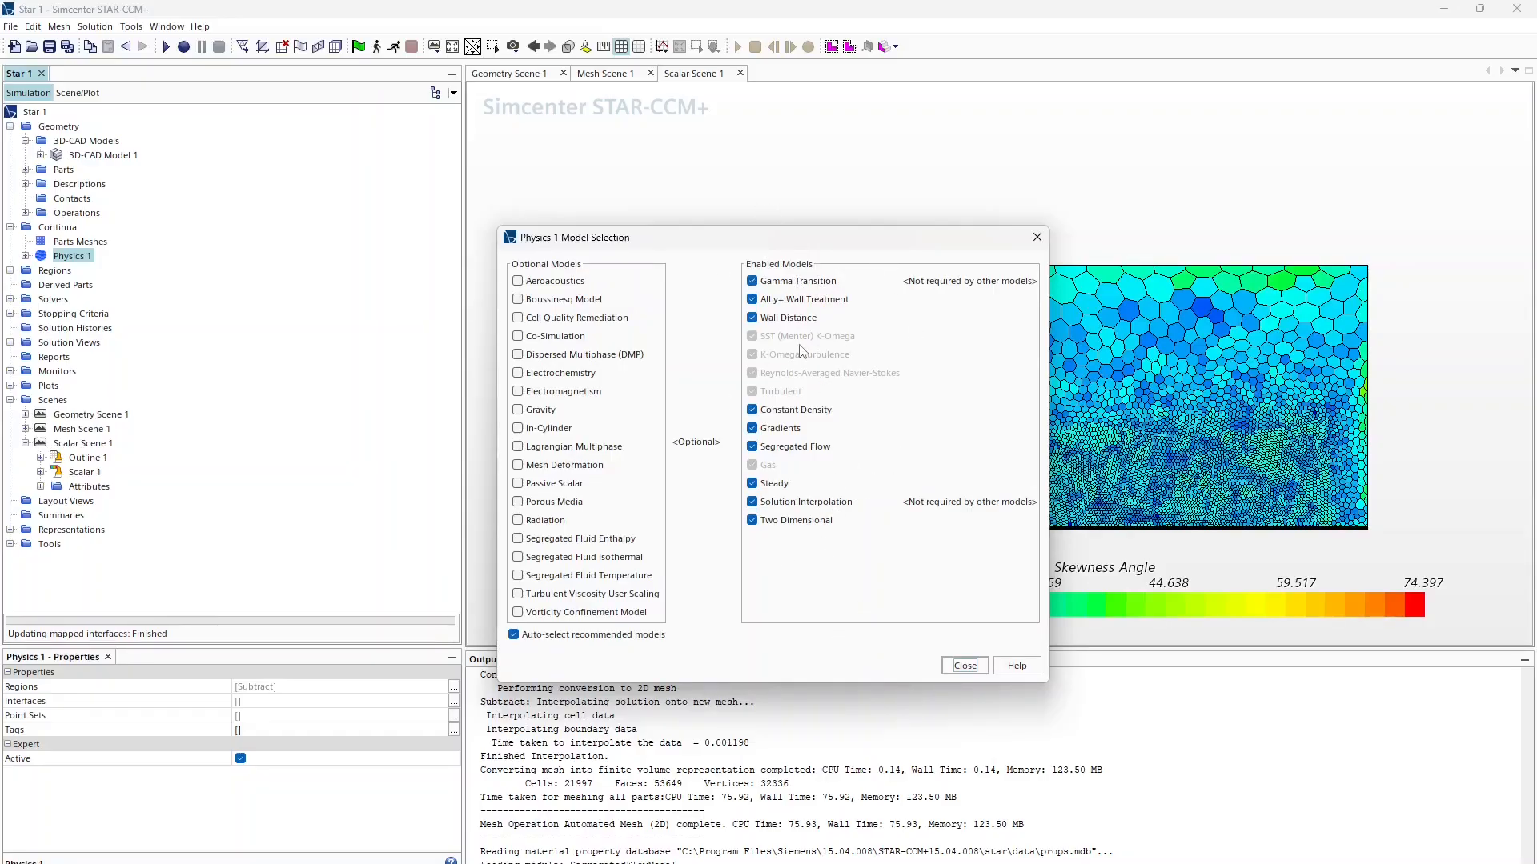
pyautogui.click(965, 666)
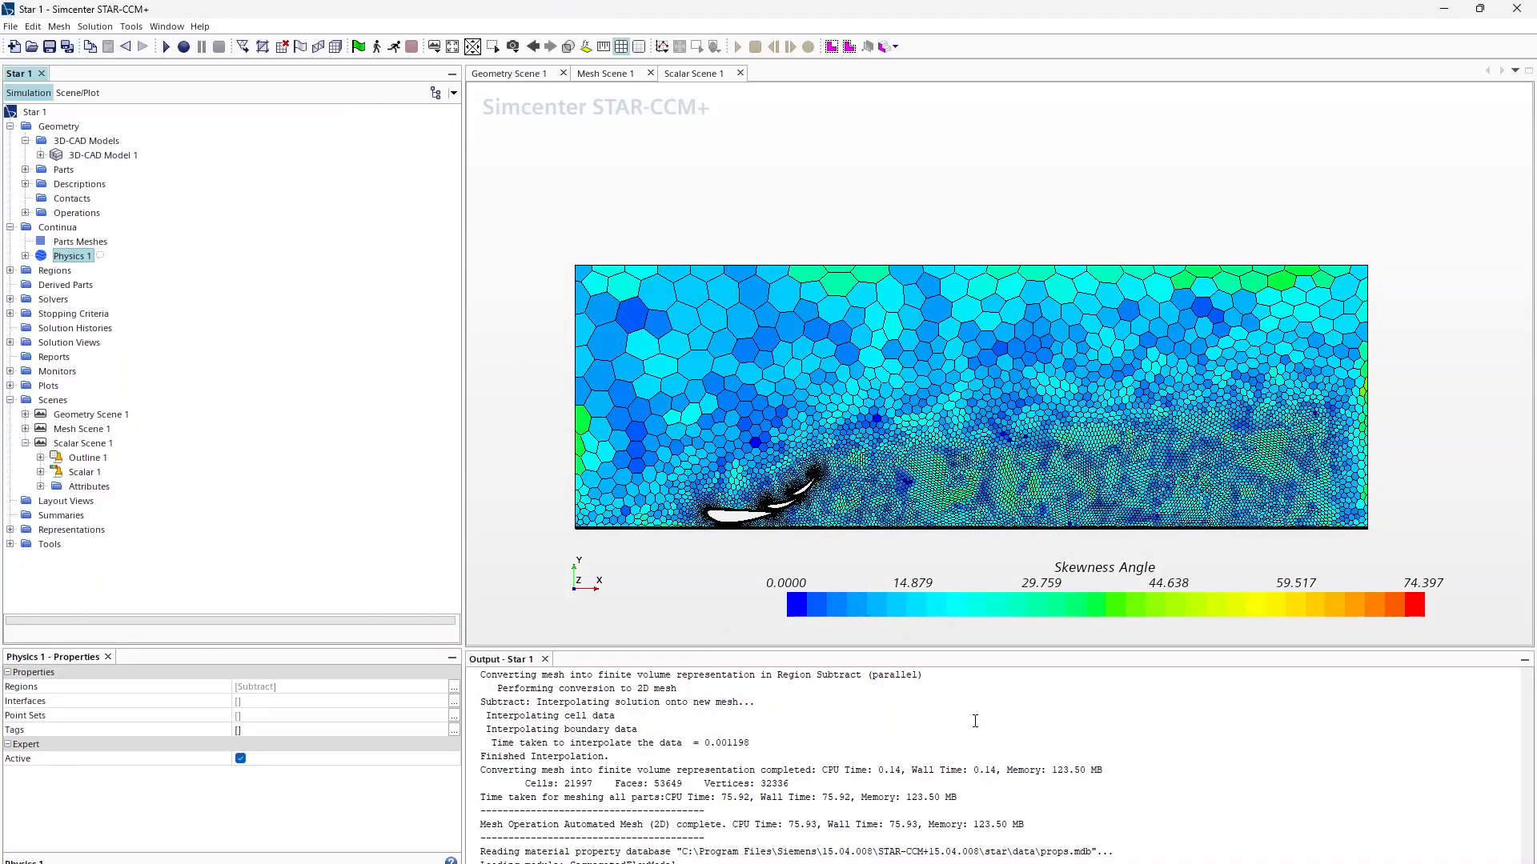
# Step: Expand Physics 1 down to Air's Density and Dynamic Viscosity constant values
pyautogui.click(25, 256)
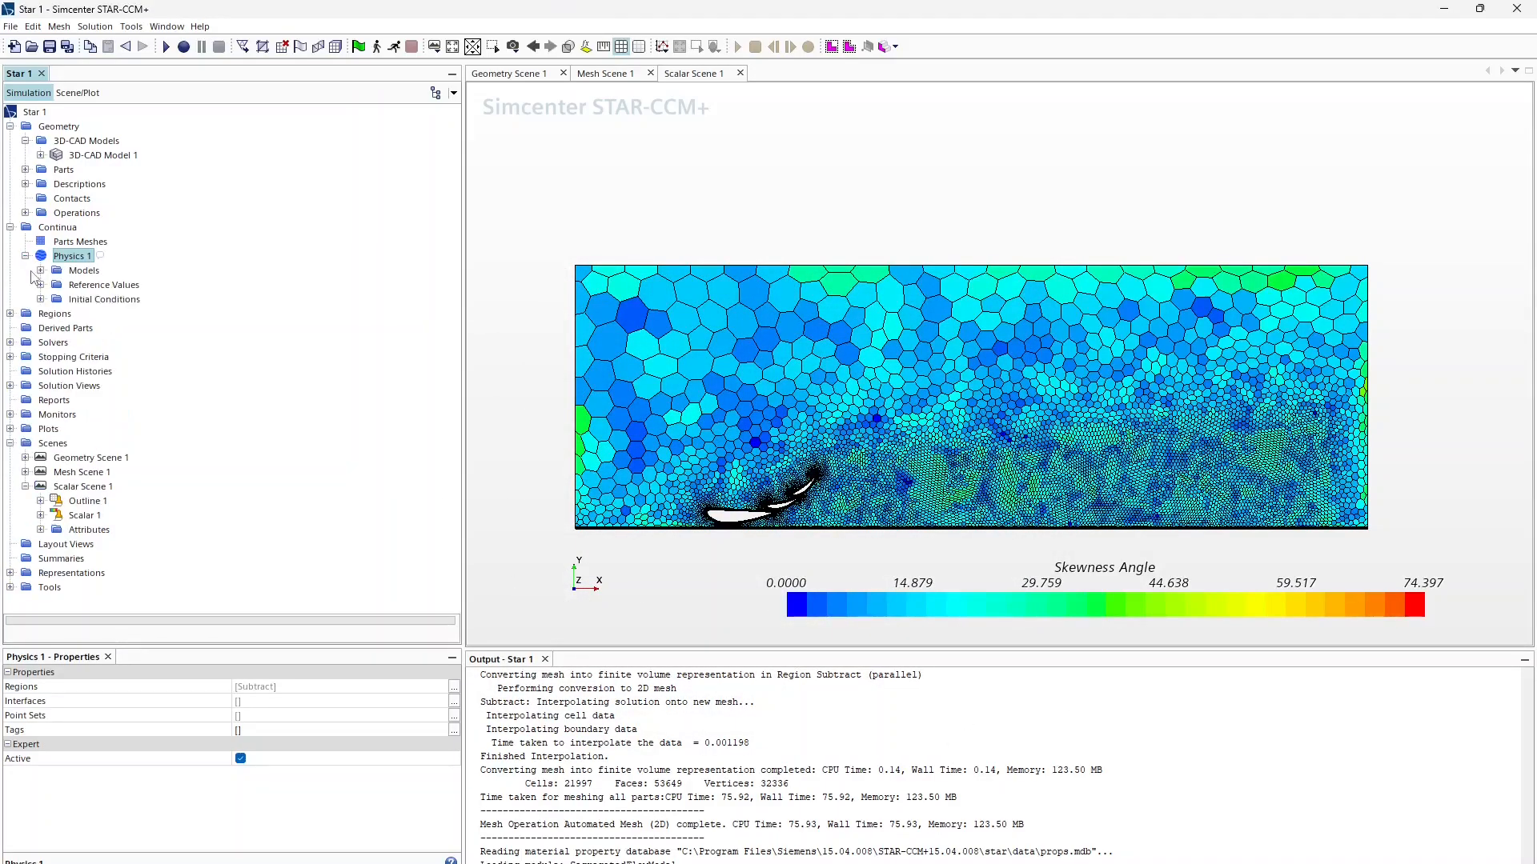
pyautogui.click(41, 271)
pyautogui.click(55, 328)
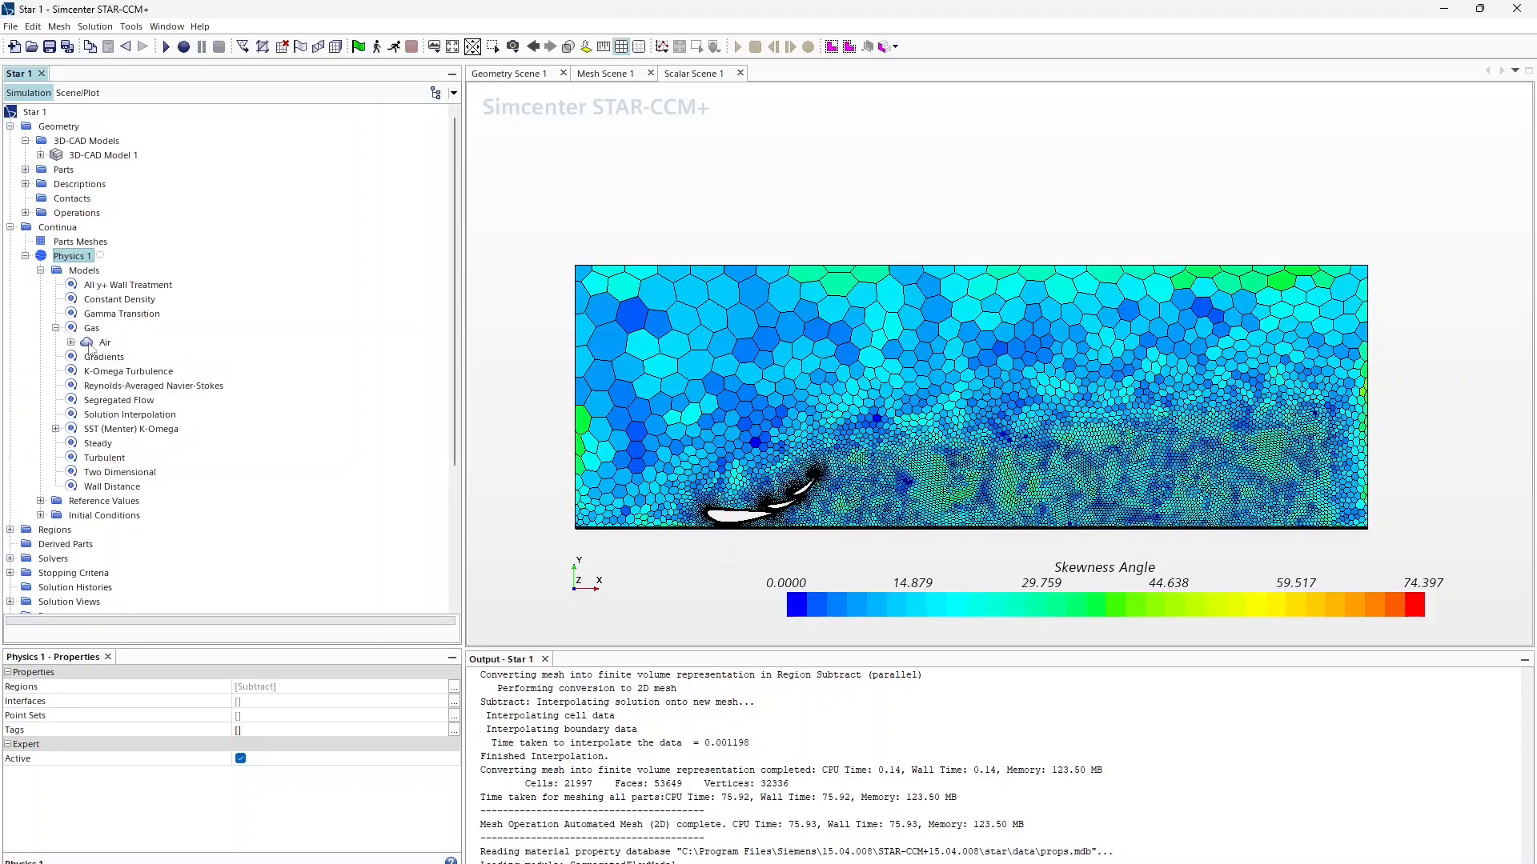
pyautogui.click(70, 342)
pyautogui.click(86, 357)
pyautogui.click(134, 372)
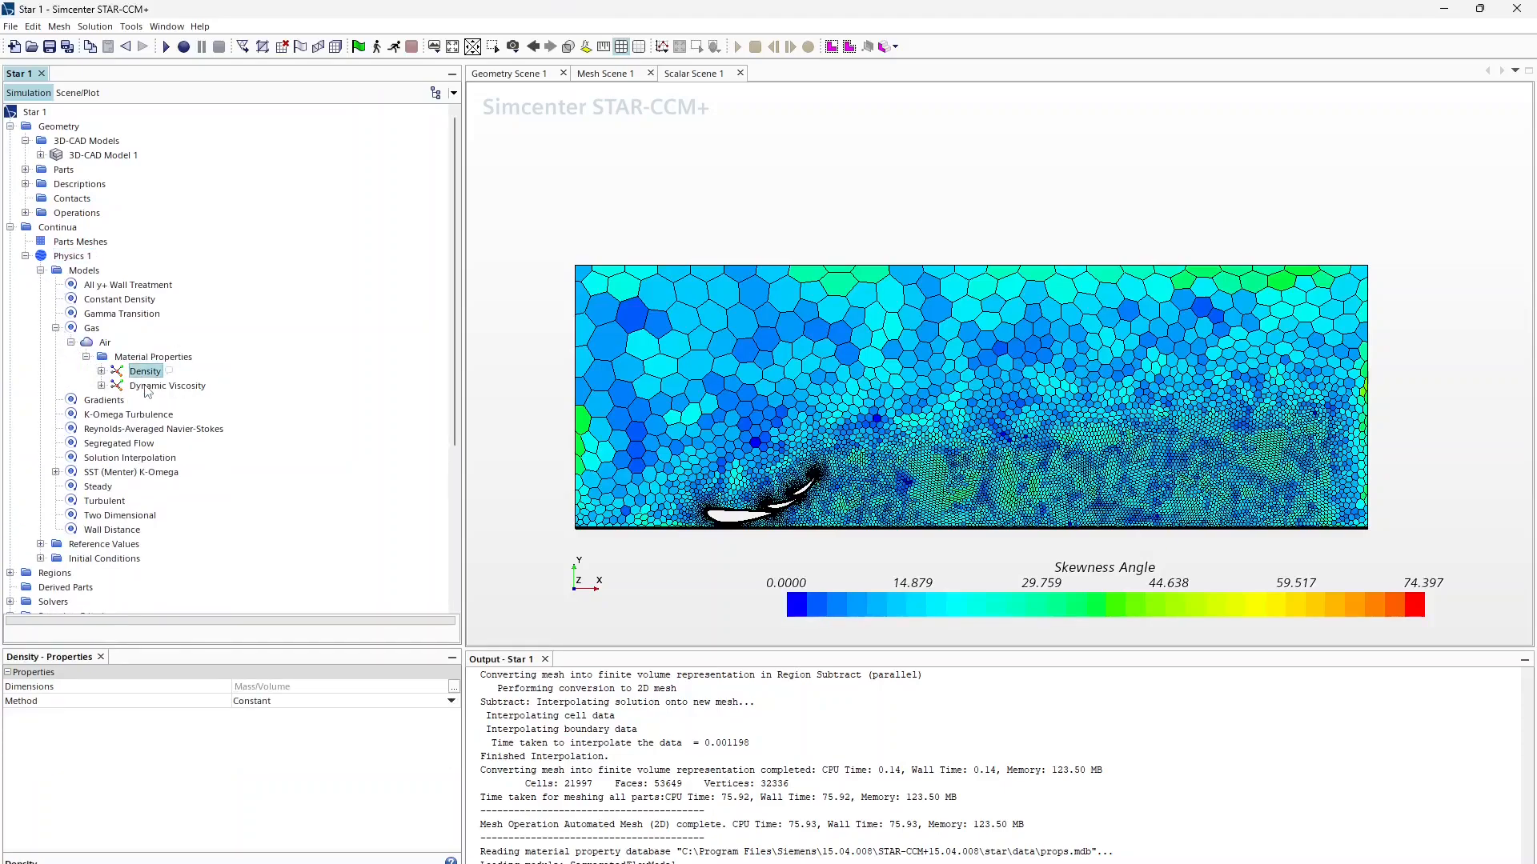
pyautogui.click(101, 371)
pyautogui.click(101, 401)
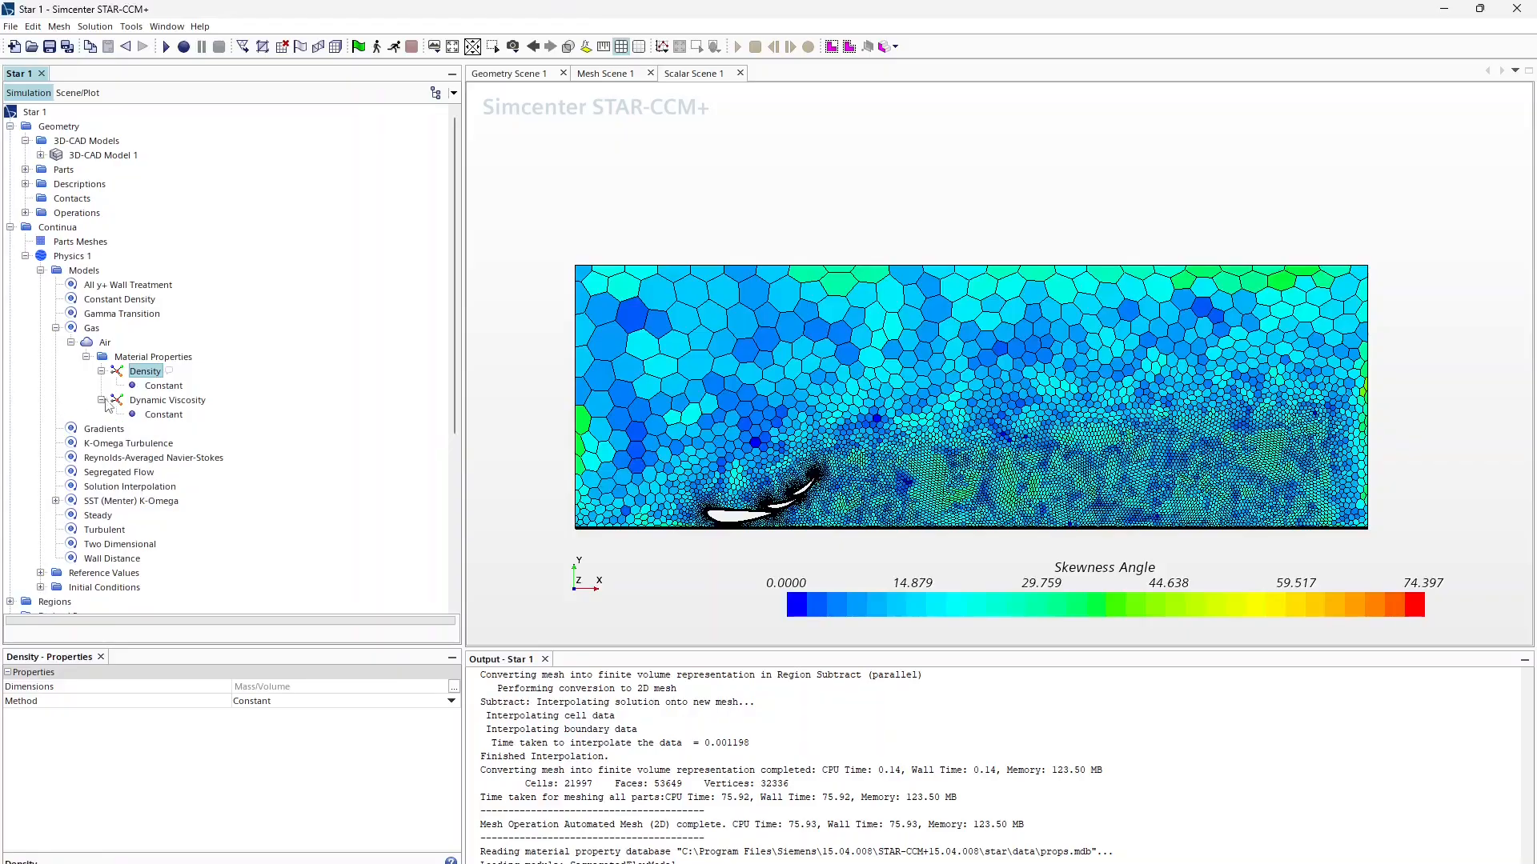
# Step: Copy the 1.85E-5 Pa-s viscosity from the calculator into Air's Dynamic Viscosity
pyautogui.hotkey('alt', 'Tab')
pyautogui.click(327, 6)
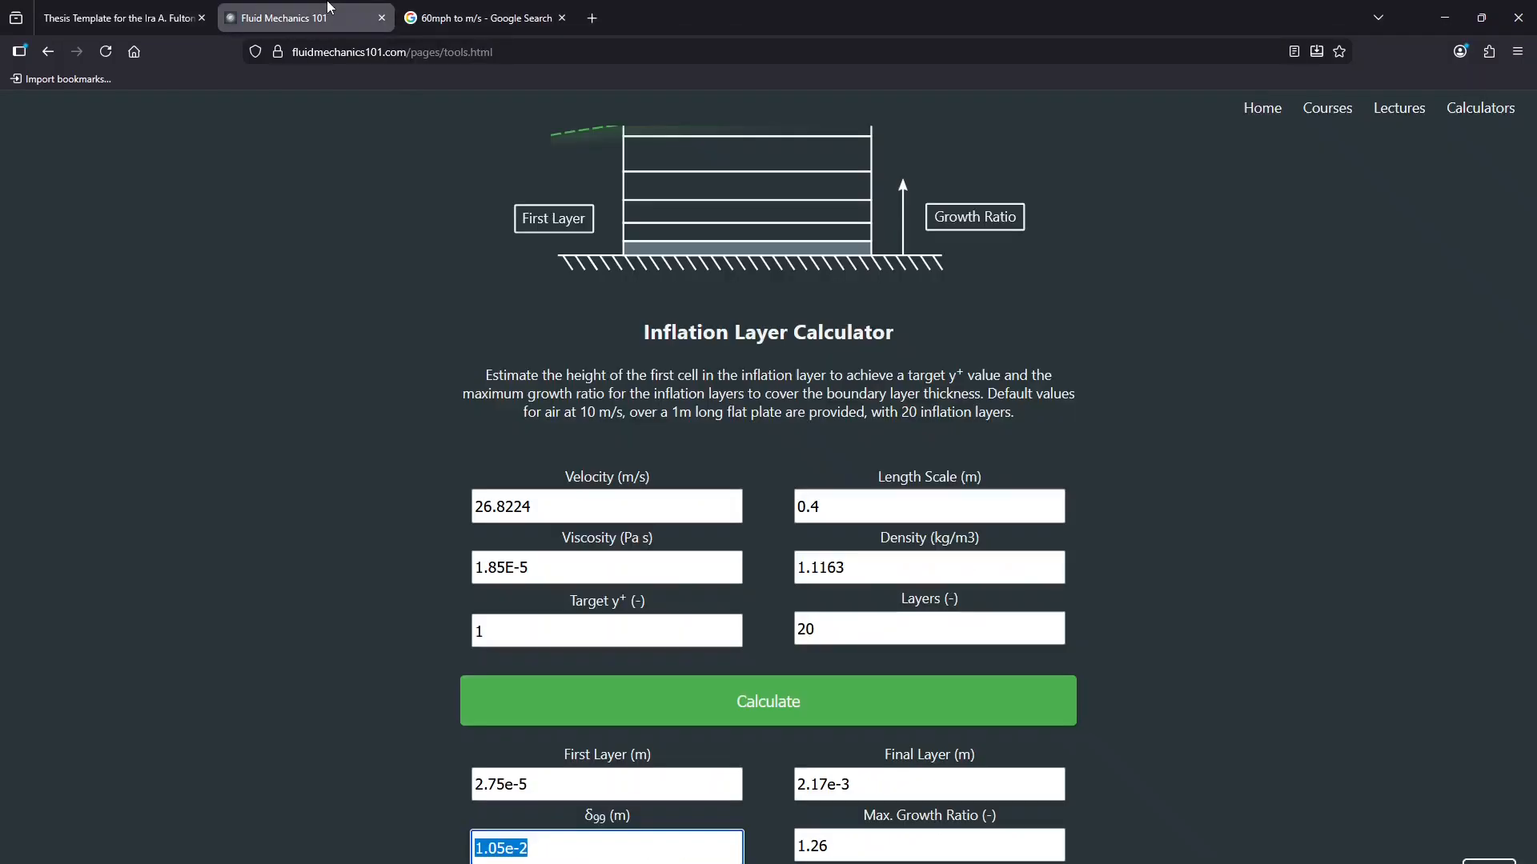
pyautogui.click(551, 570)
pyautogui.moveTo(549, 570); pyautogui.dragTo(437, 559)
pyautogui.hotkey('ctrl', 'c')
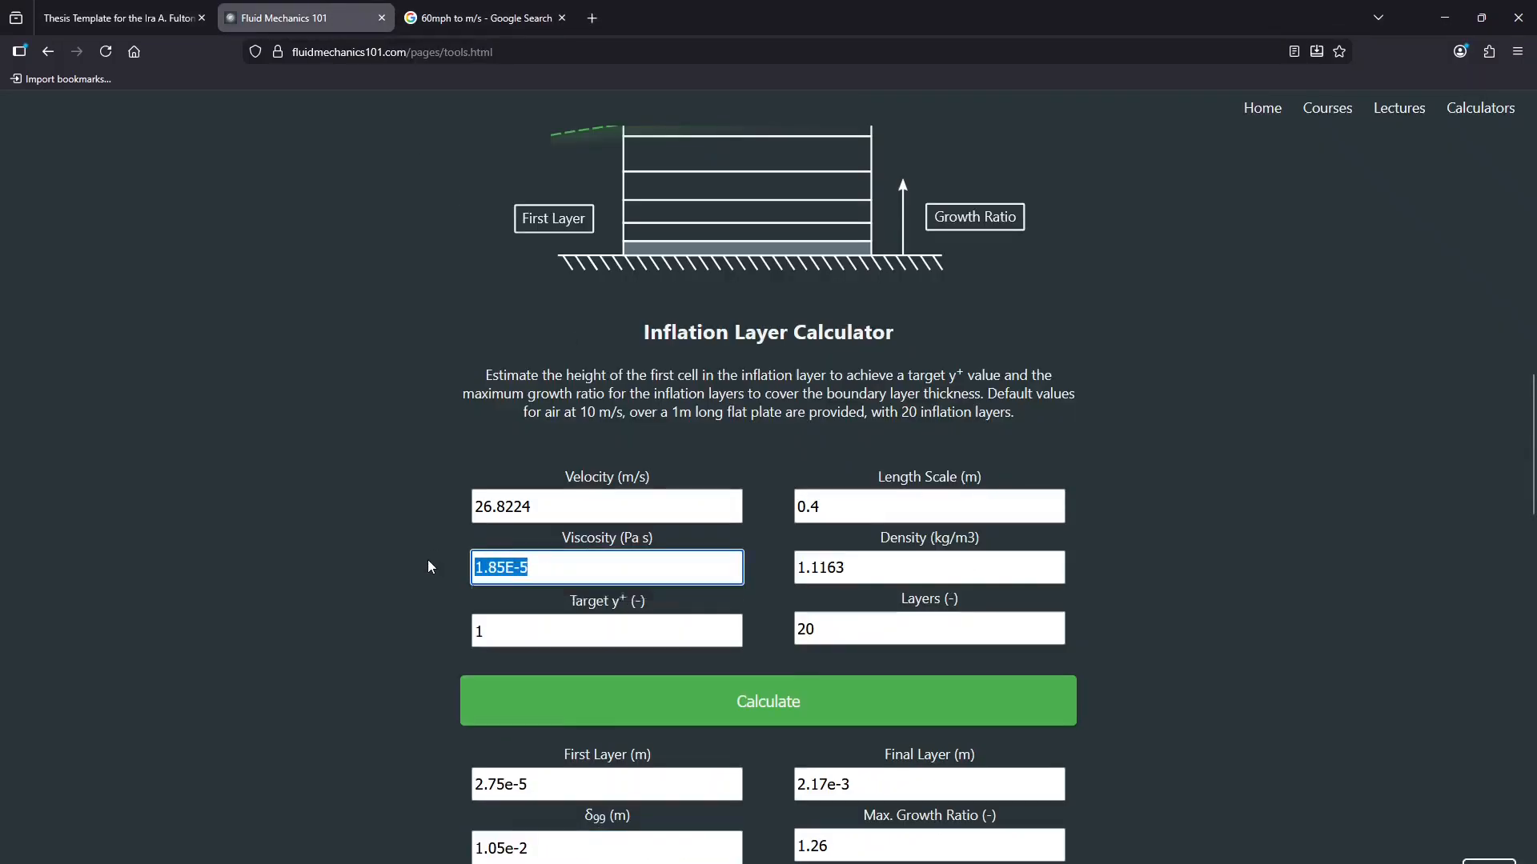
pyautogui.hotkey('alt', 'Tab')
pyautogui.click(162, 415)
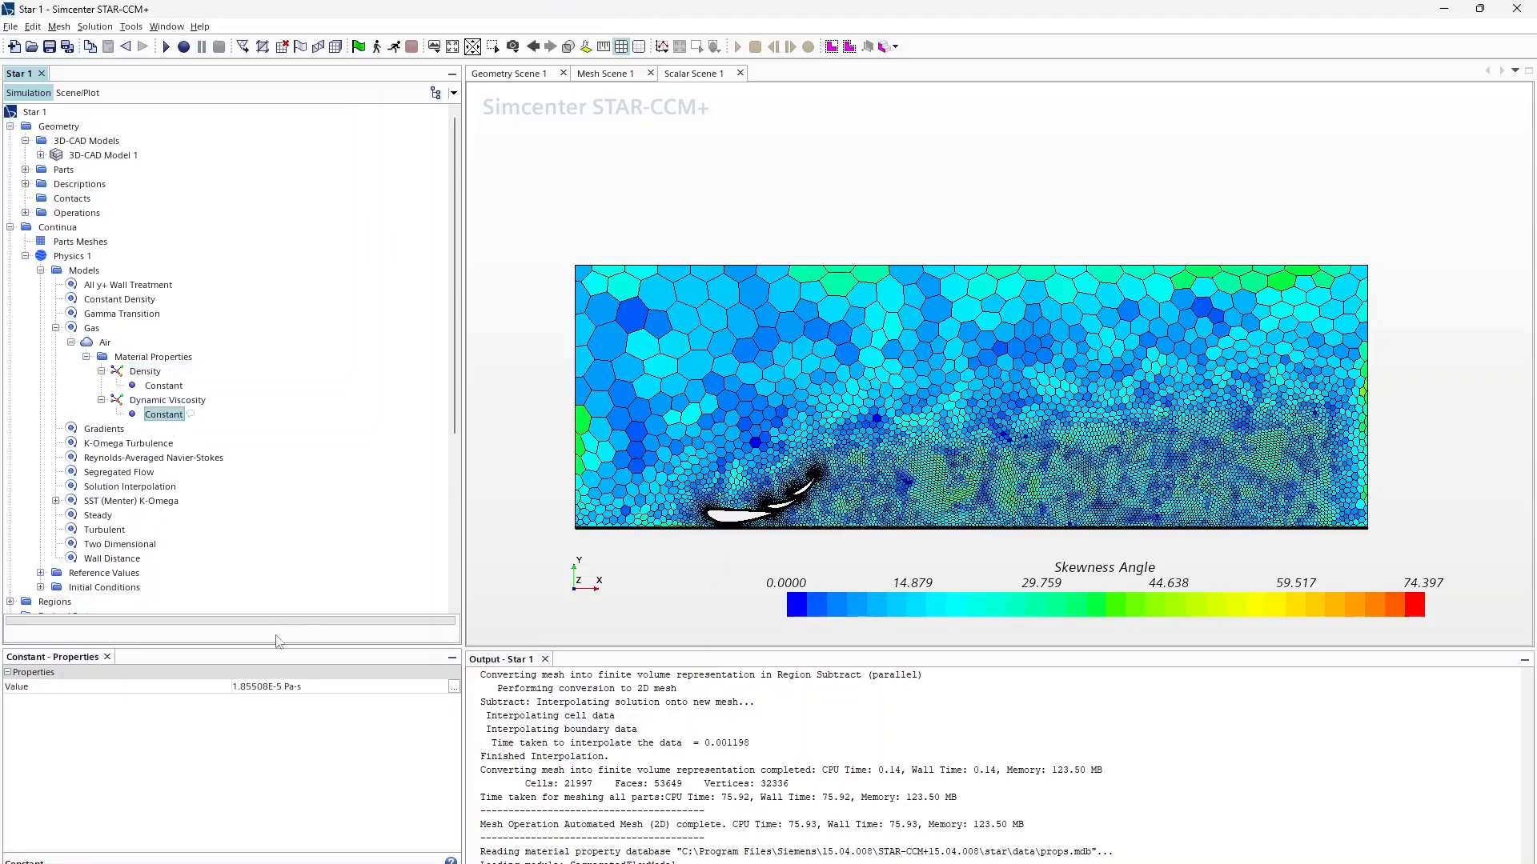
pyautogui.click(276, 686)
pyautogui.hotkey('ctrl', 'v')
pyautogui.press('Return')
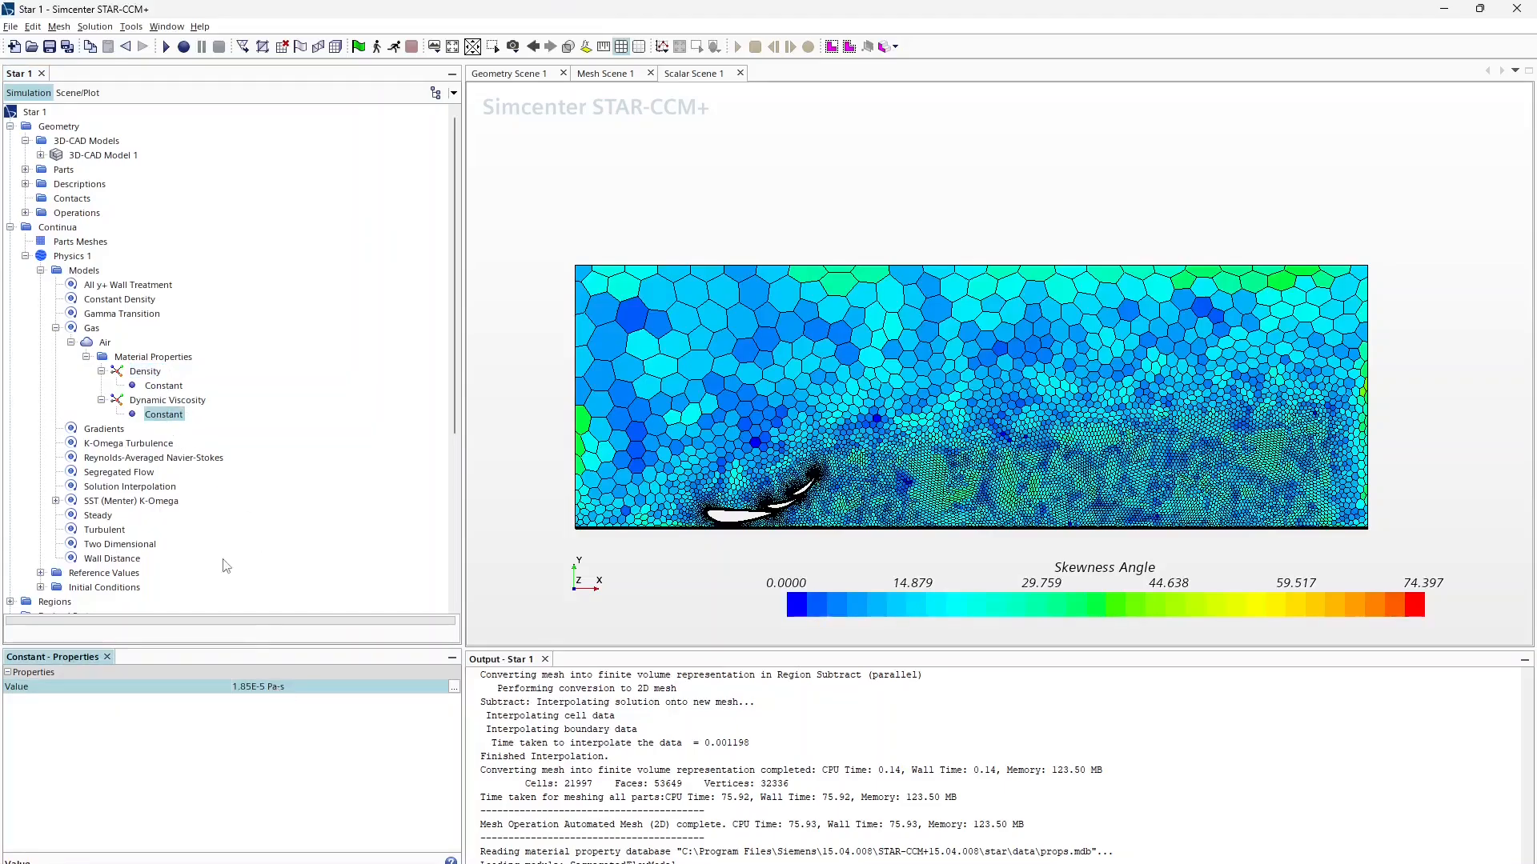
# Step: Copy the 1.1163 kg/m^3 density from the calculator into Air's Density
pyautogui.click(168, 386)
pyautogui.hotkey('alt', 'Tab')
pyautogui.tripleClick(1005, 562)
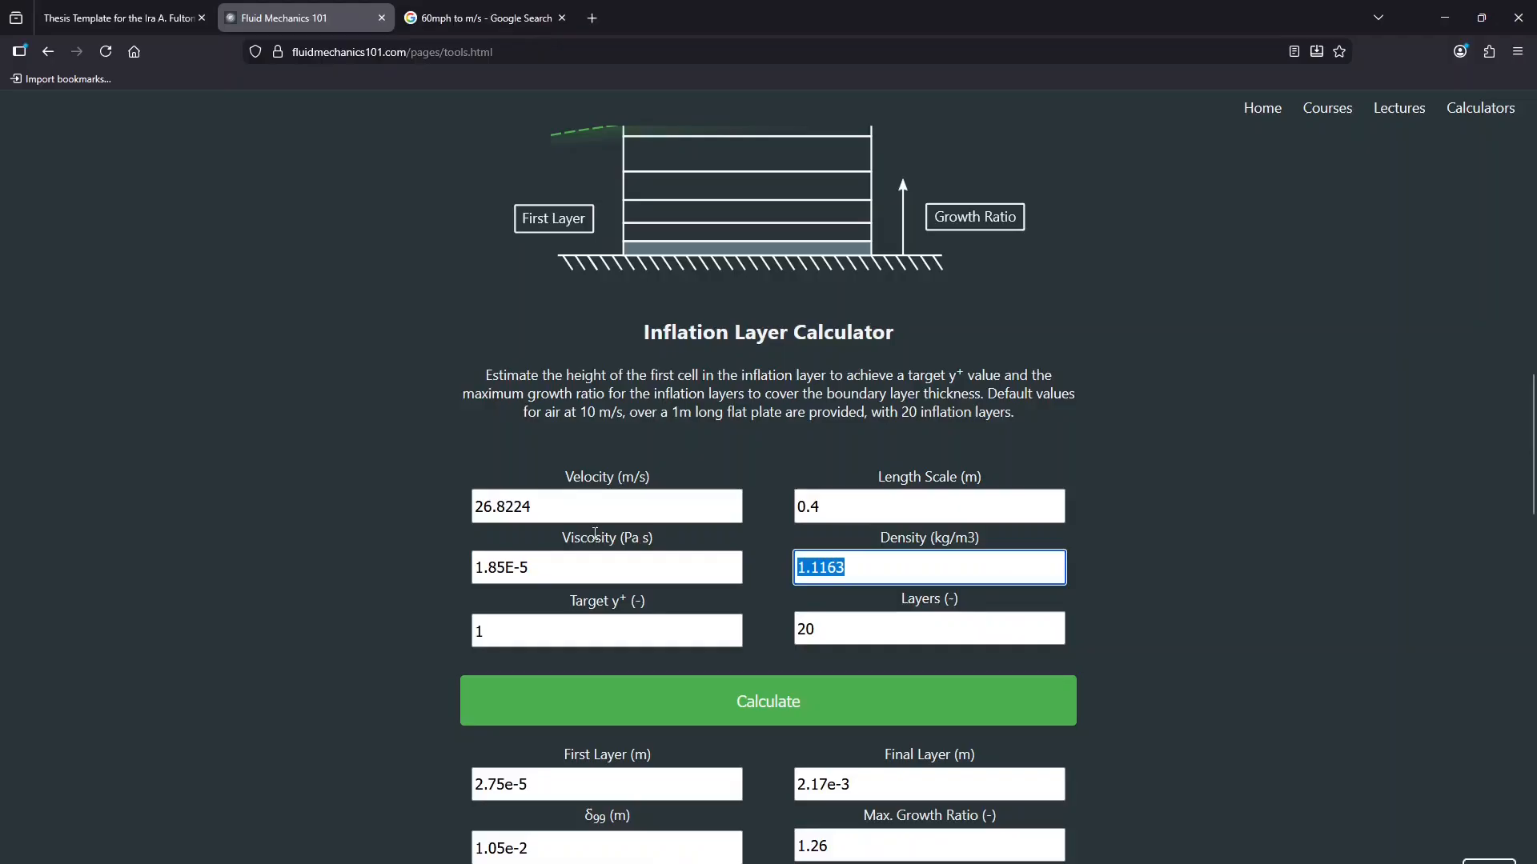
pyautogui.hotkey('ctrl', 'c')
pyautogui.hotkey('alt', 'Tab')
pyautogui.click(269, 687)
pyautogui.hotkey('ctrl', 'v')
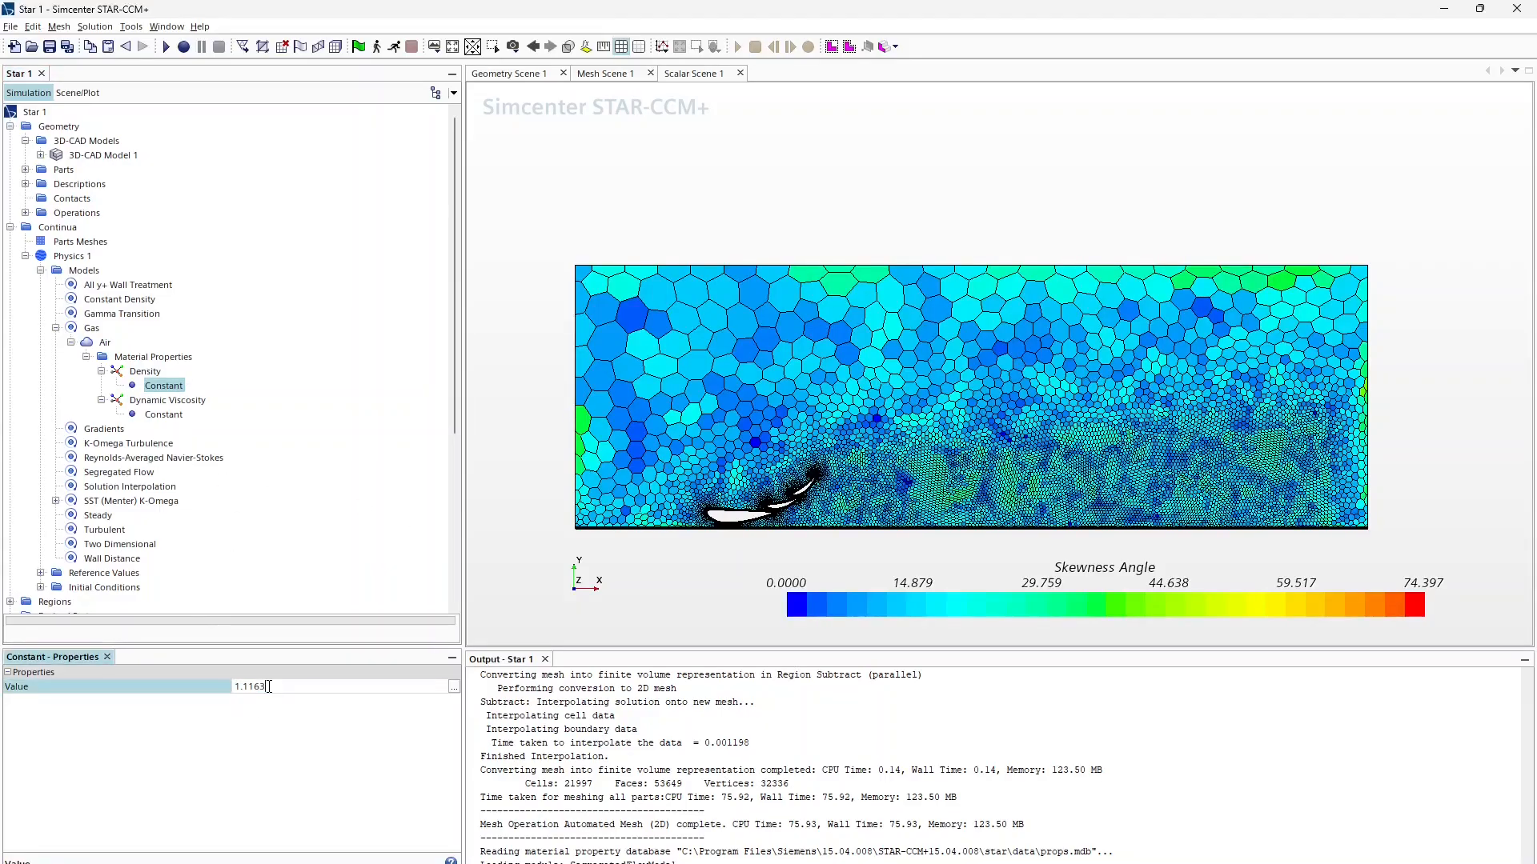
pyautogui.press('Return')
pyautogui.scroll(-2, 41, 517)
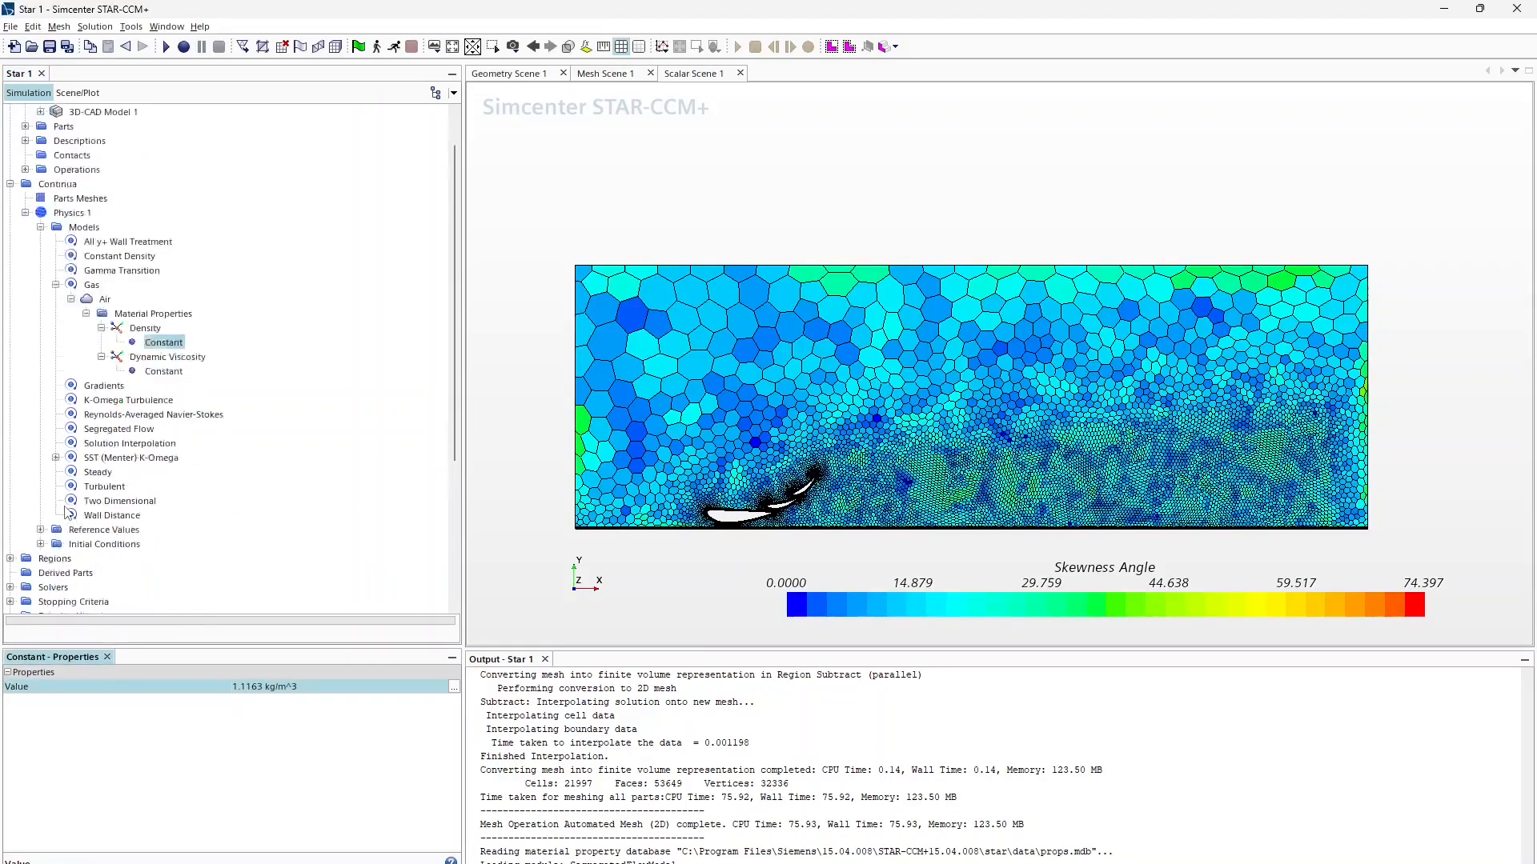
pyautogui.click(40, 501)
# Step: Edit the Initial Conditions velocity to [58.0, 0.0] mph
pyautogui.click(100, 472)
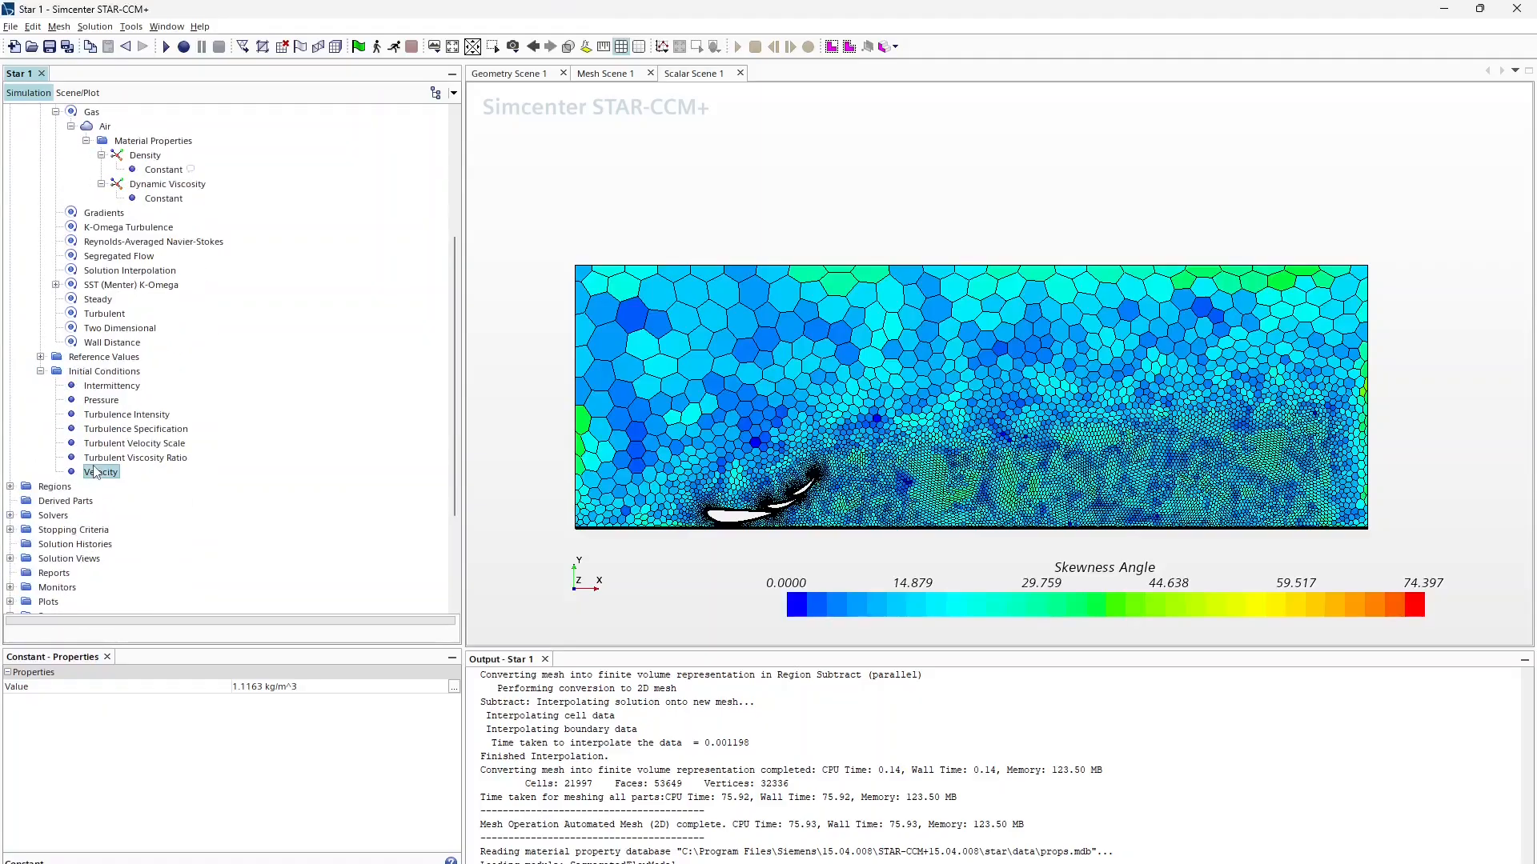
pyautogui.click(276, 702)
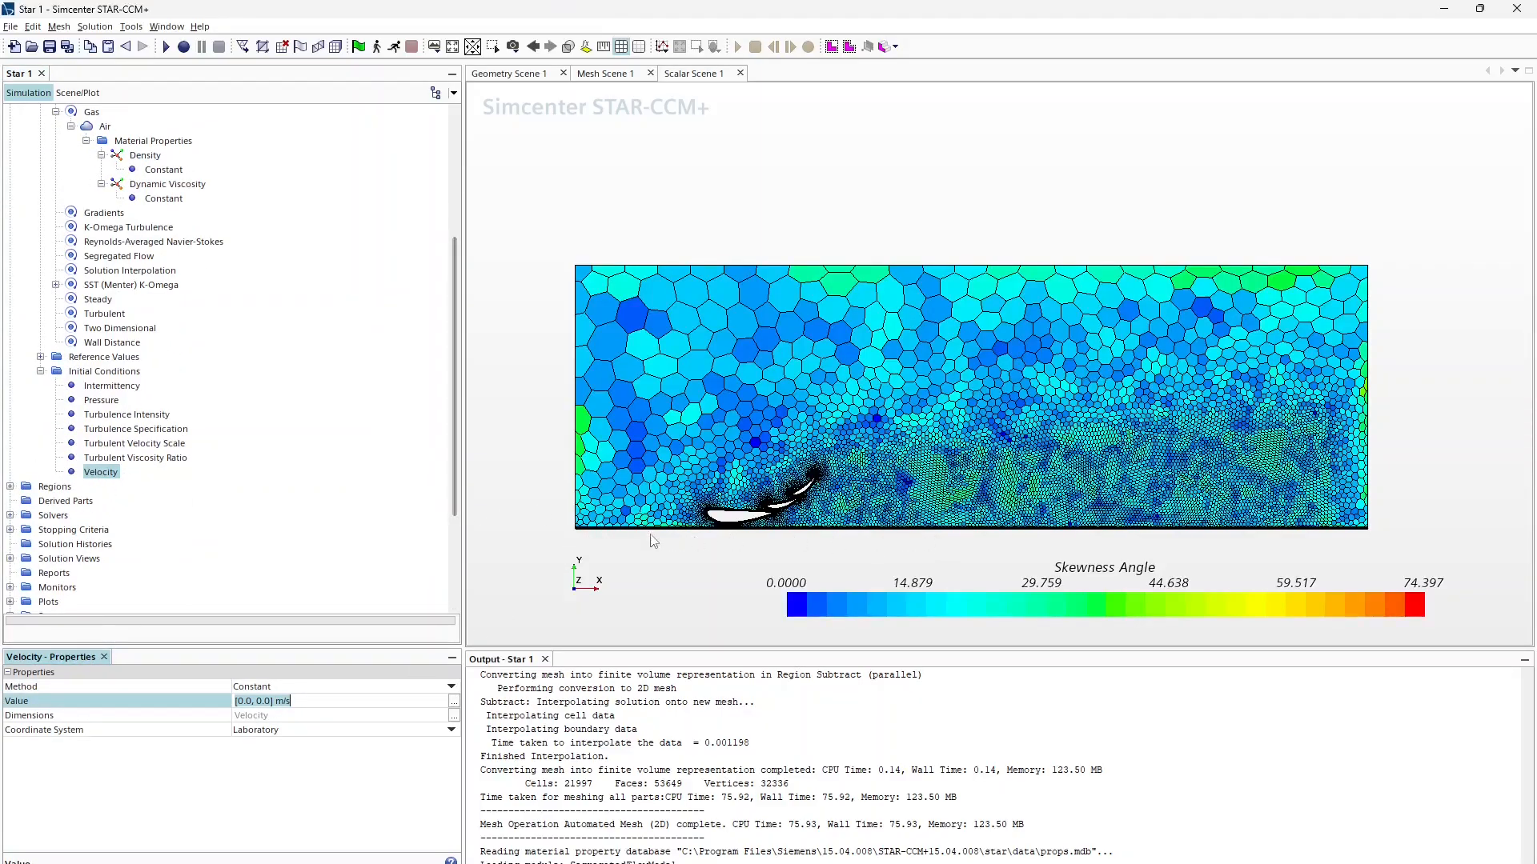
pyautogui.write('60')
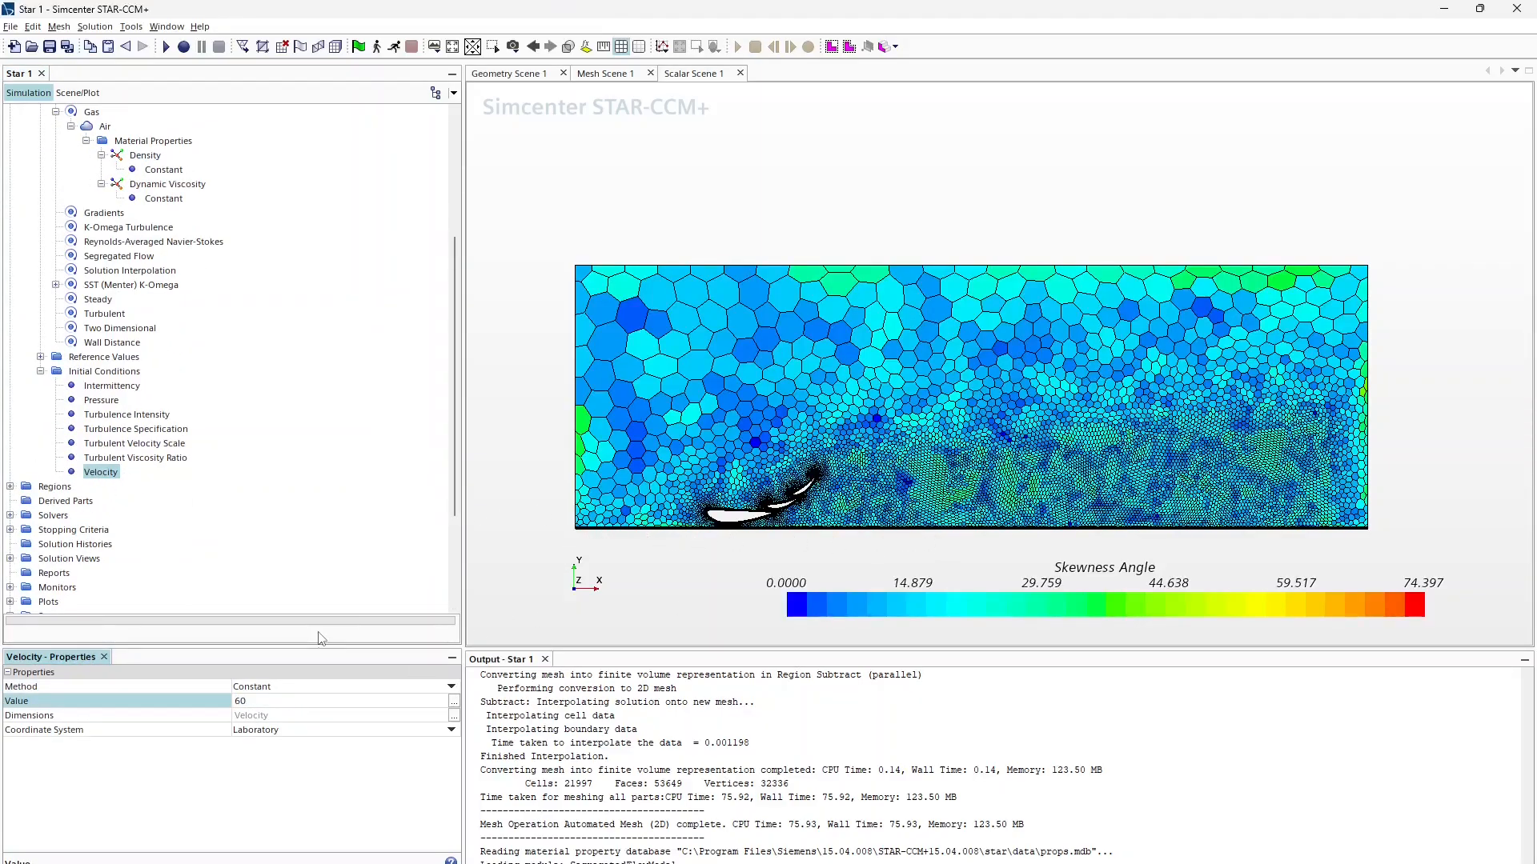
pyautogui.press('Return')
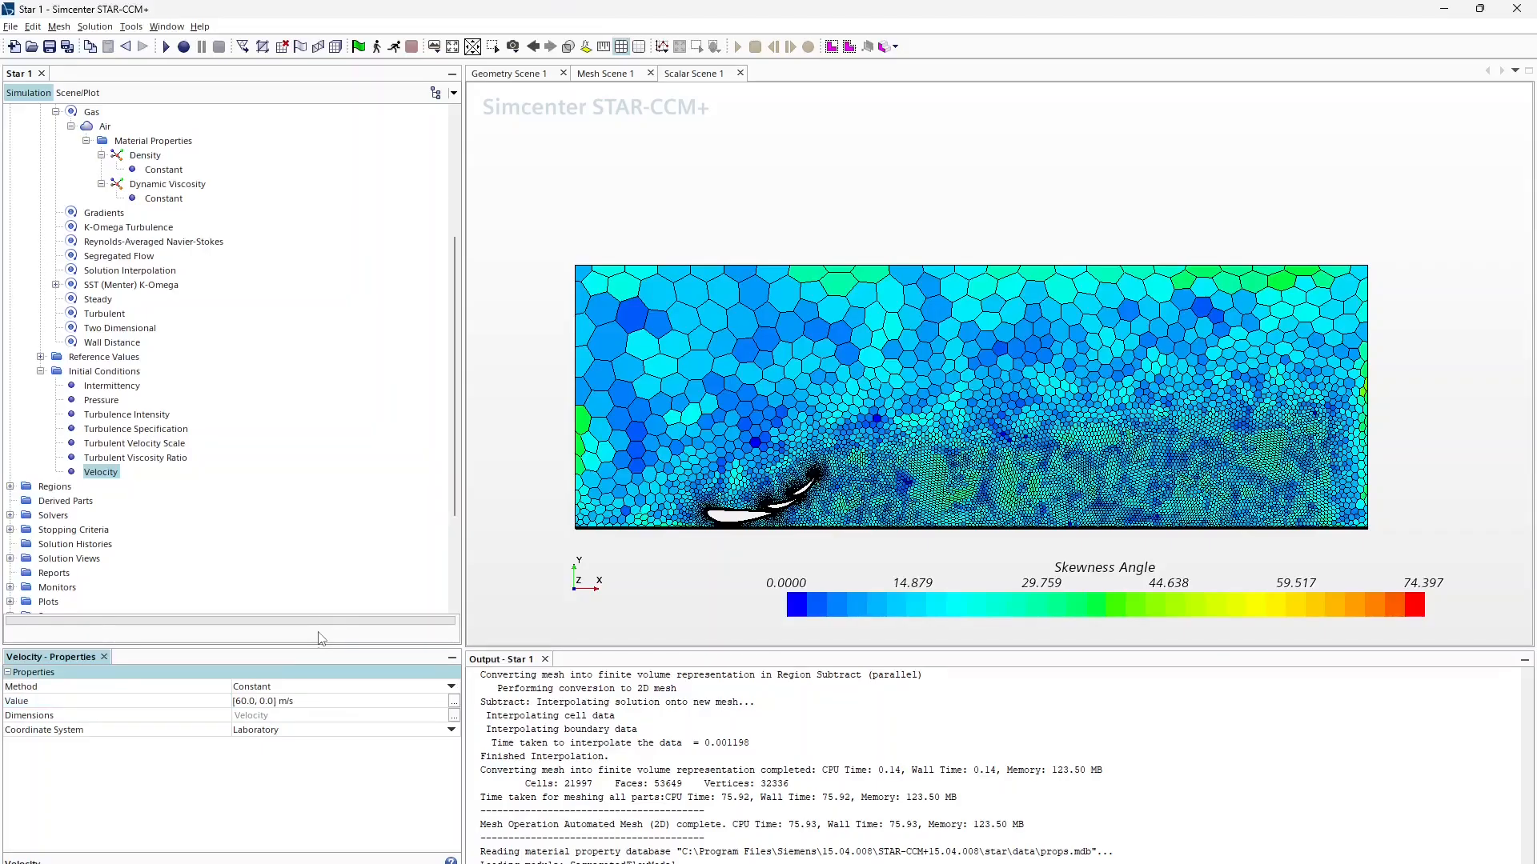
pyautogui.click(305, 699)
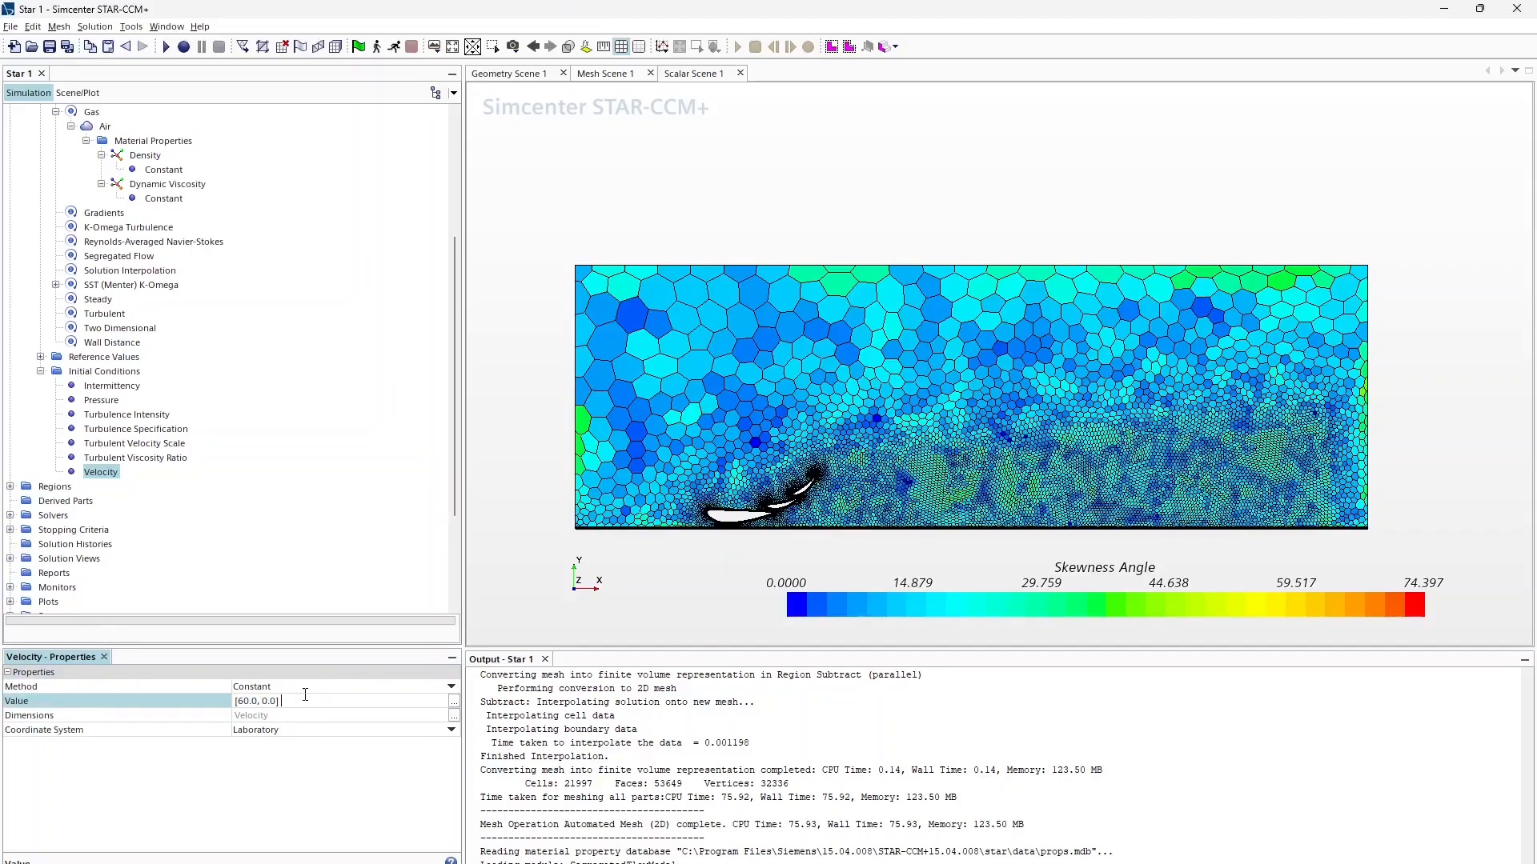
pyautogui.press('Return')
pyautogui.doubleClick(249, 701)
pyautogui.click(249, 702)
pyautogui.press('BackSpace')
pyautogui.press('BackSpace')
pyautogui.write('58')
pyautogui.press('Return')
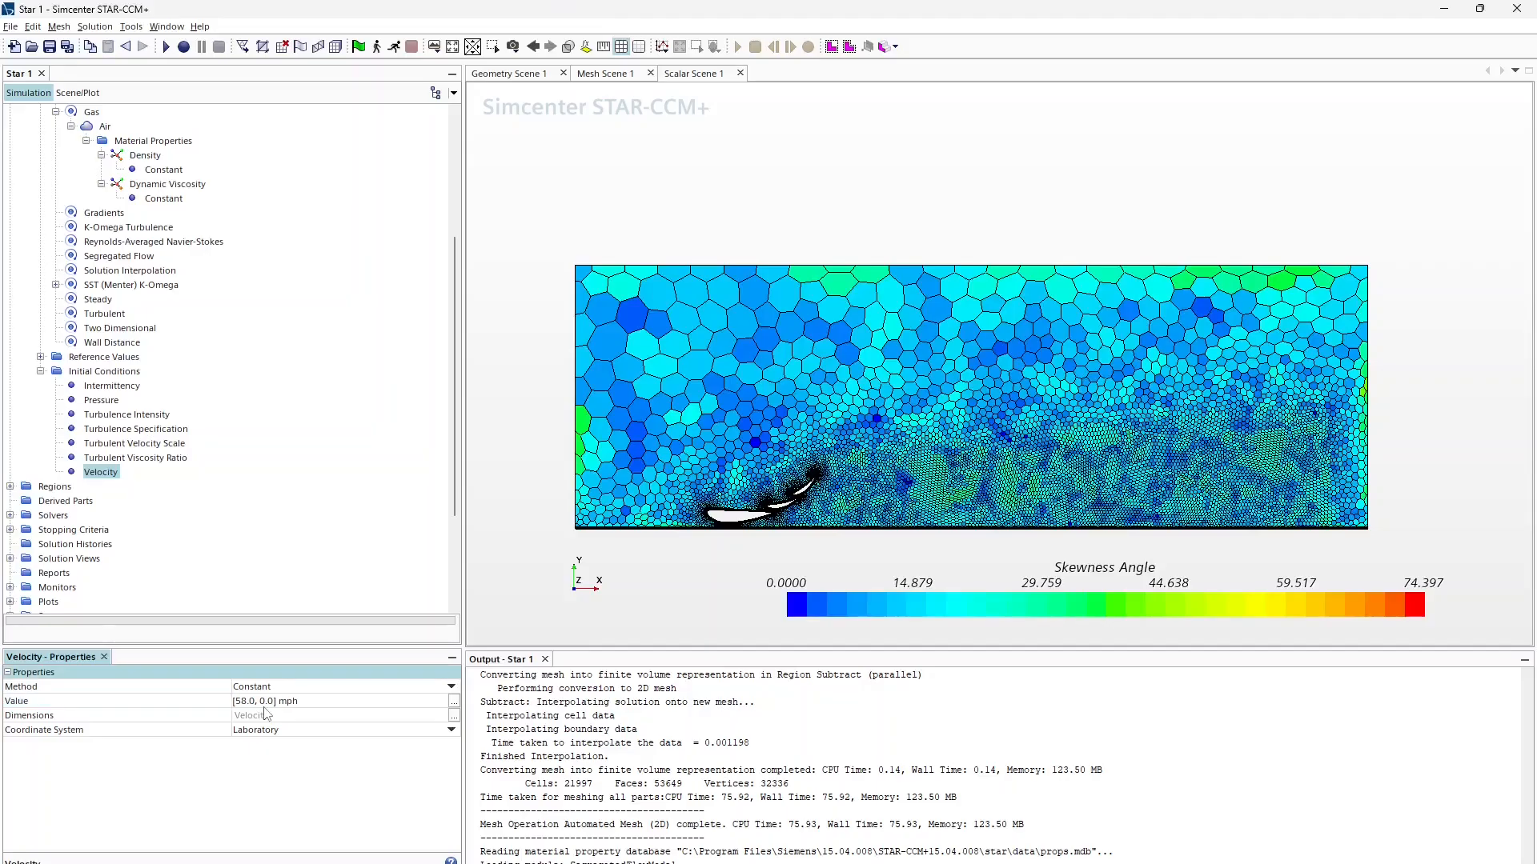
pyautogui.scroll(-4, 91, 446)
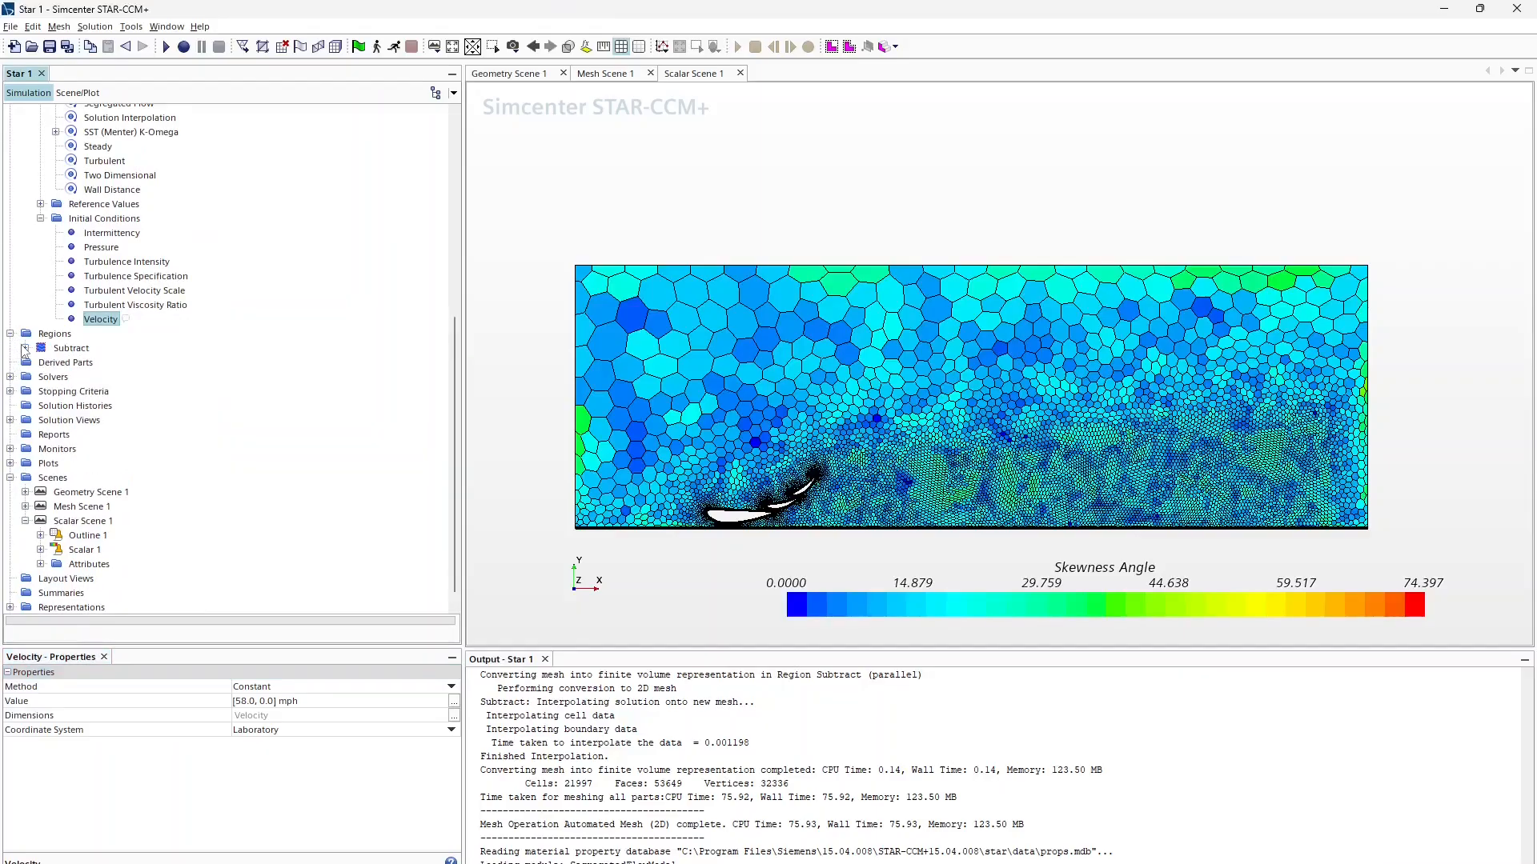
# Step: Locate the Domain.Inlet boundary in the Subtract region and show its physics values
pyautogui.click(10, 333)
pyautogui.click(40, 363)
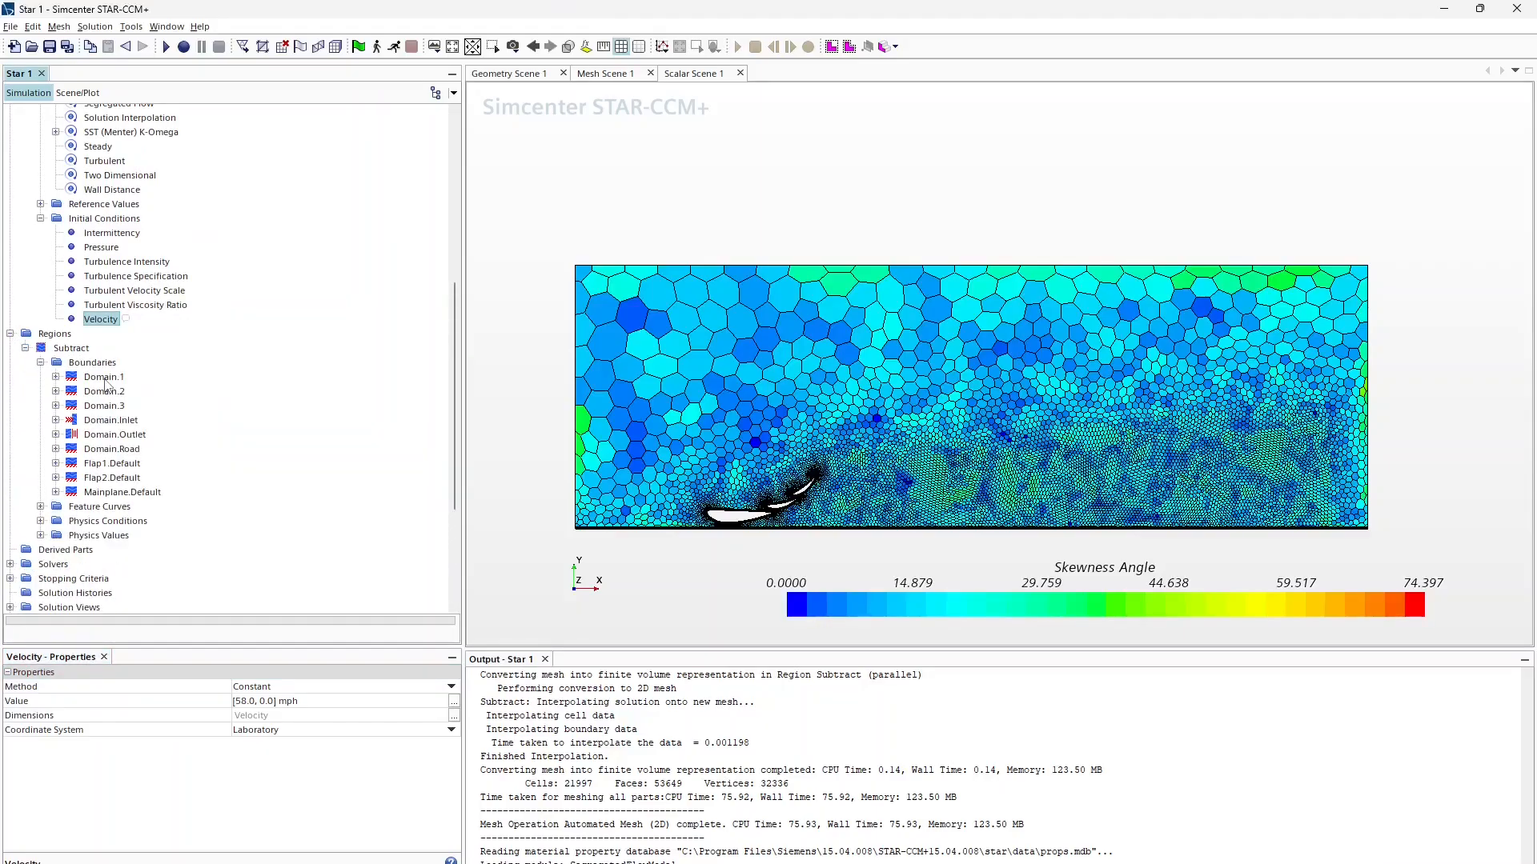
pyautogui.click(105, 378)
pyautogui.press('Down')
pyautogui.press('Down')
pyautogui.press('Down')
pyautogui.press('Down')
pyautogui.press('Down')
pyautogui.press('Down')
pyautogui.press('Down')
pyautogui.press('Down')
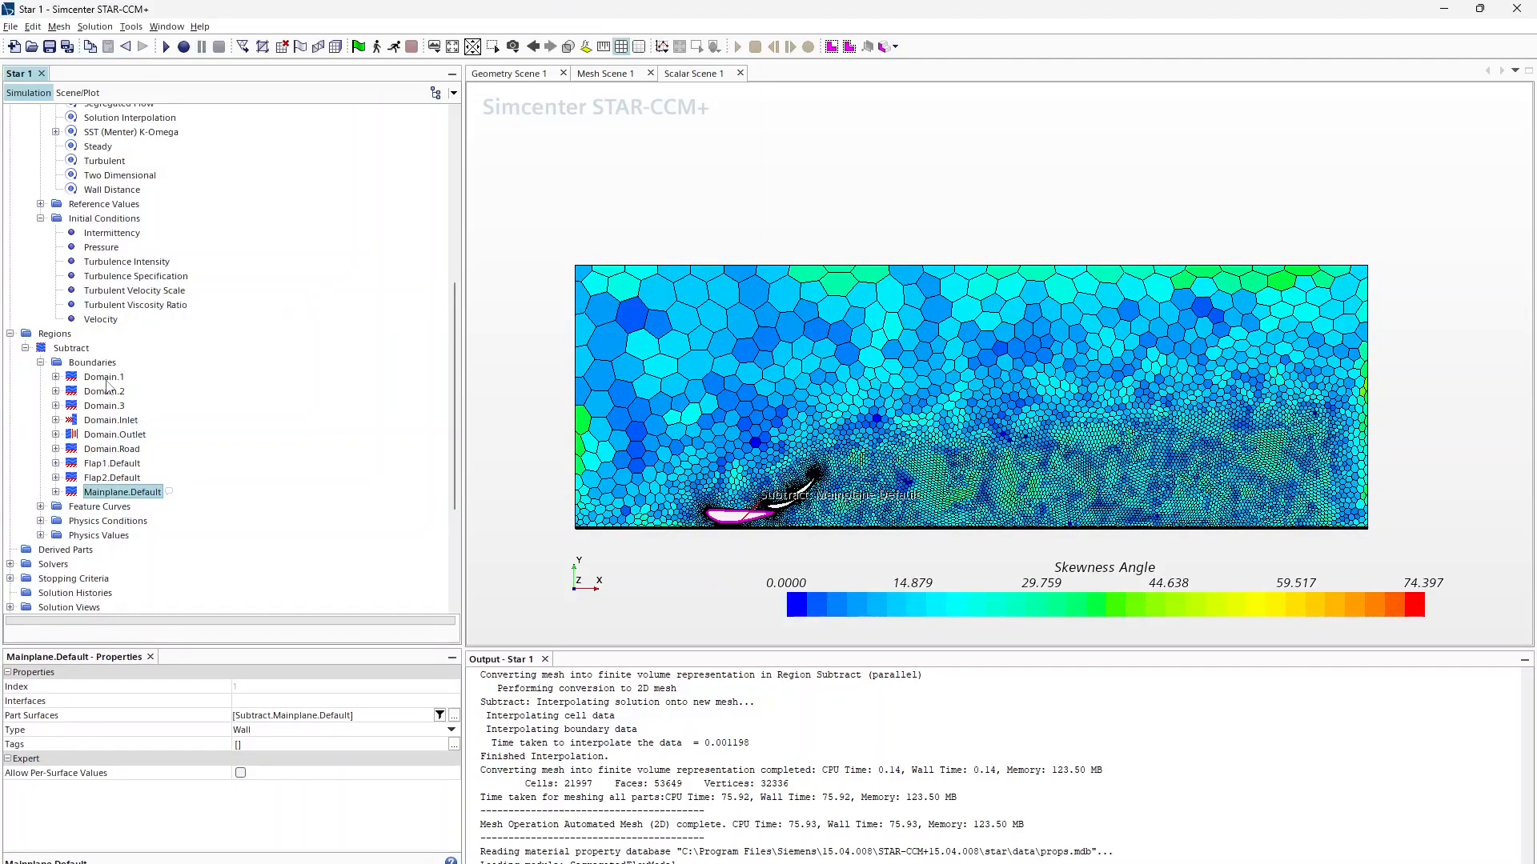
pyautogui.click(116, 424)
pyautogui.click(56, 420)
pyautogui.click(70, 449)
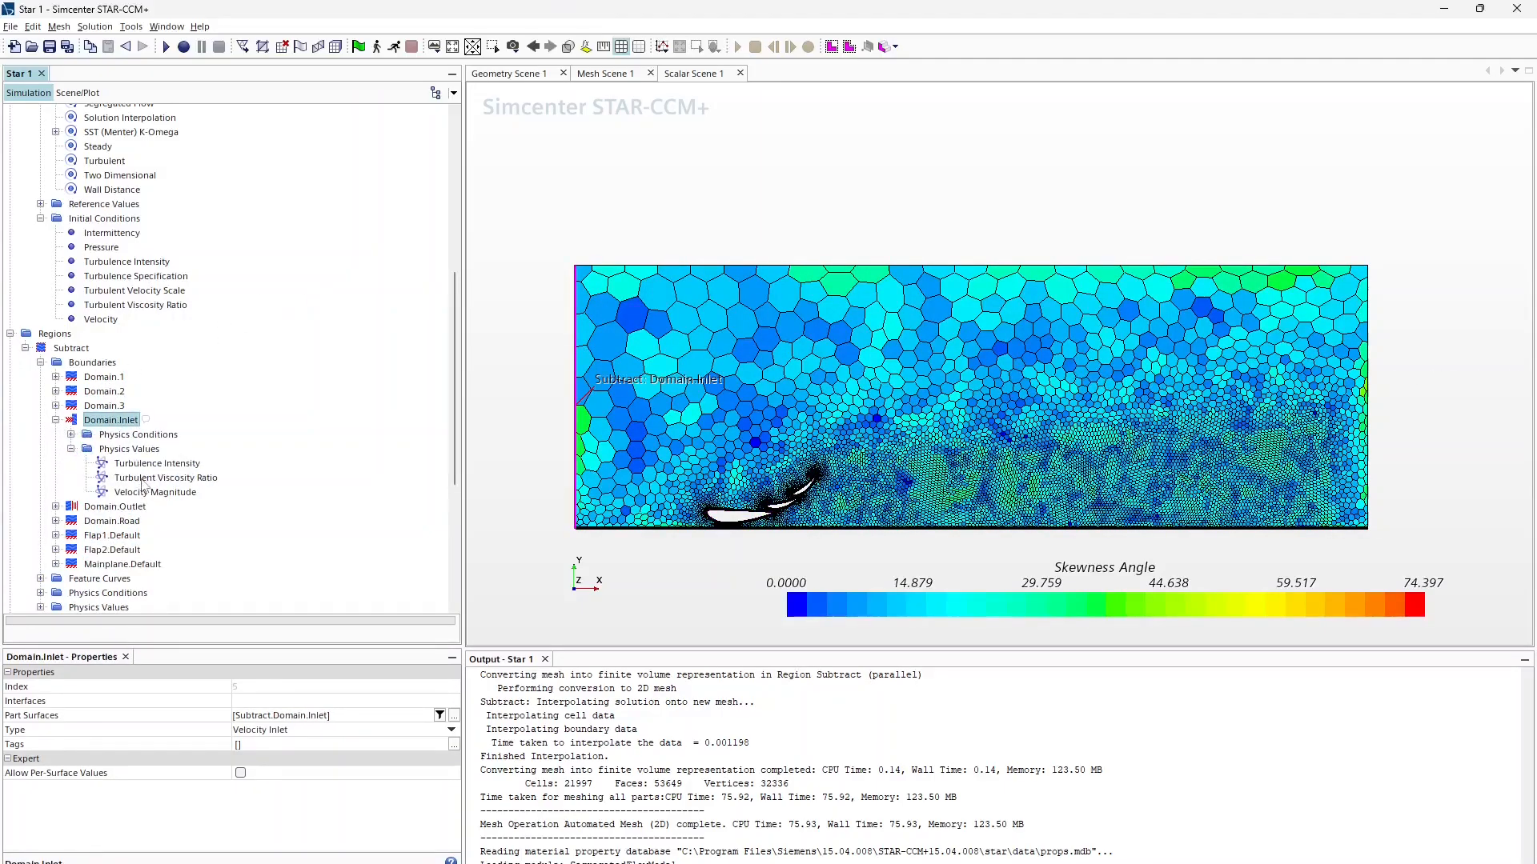
# Step: Set the inlet Velocity Magnitude to 60 m/s
pyautogui.click(140, 494)
pyautogui.click(276, 701)
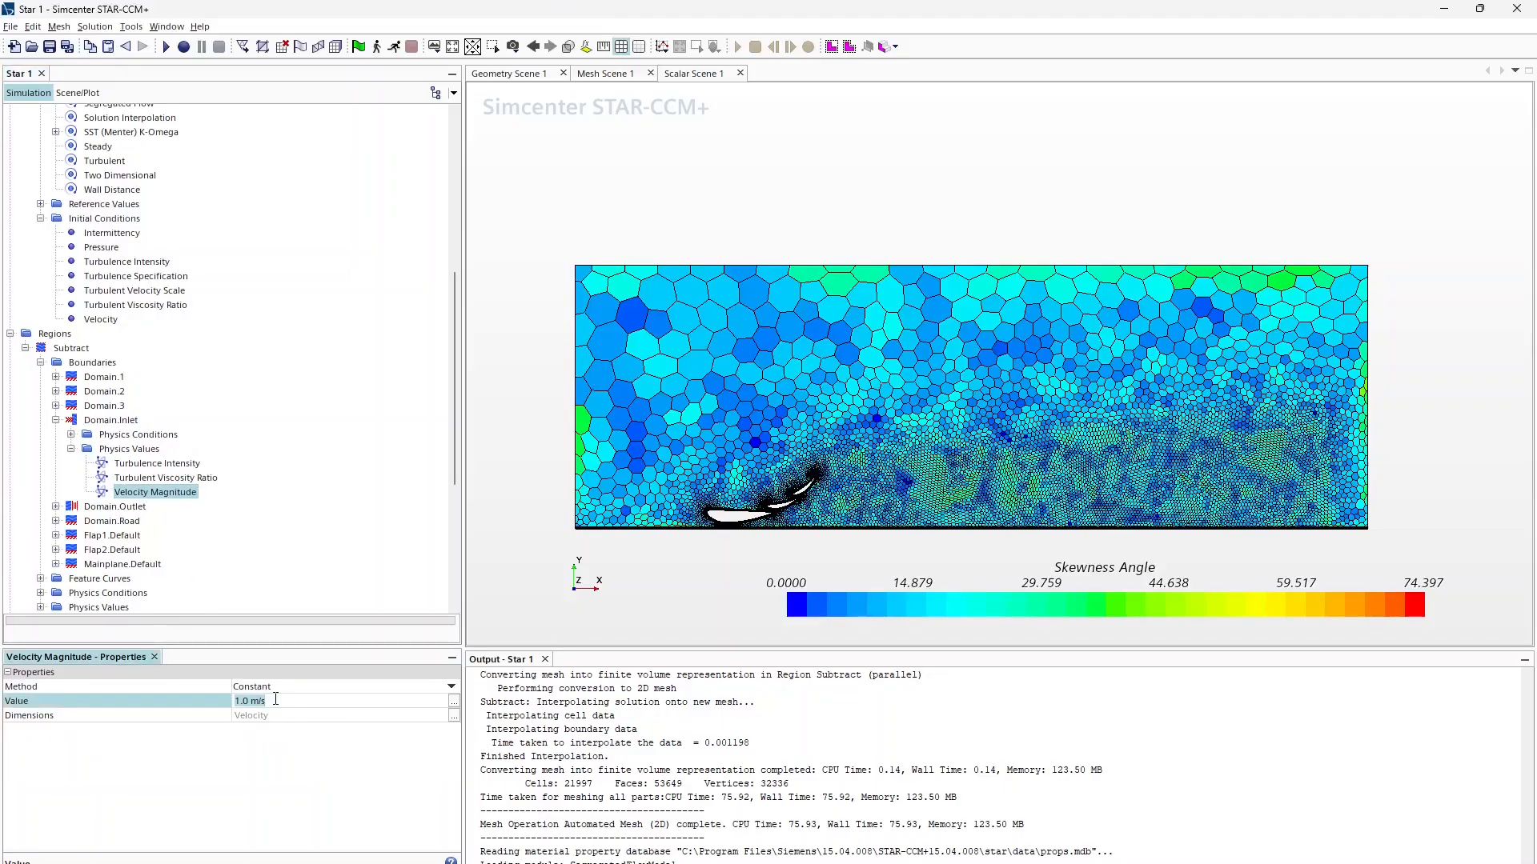
pyautogui.write('6pmp')
pyautogui.press('BackSpace')
pyautogui.press('BackSpace')
pyautogui.press('BackSpace')
pyautogui.write('0m/s')
pyautogui.press('Return')
# Step: Check the inlet turbulence settings and expand Domain.Road's physics conditions
pyautogui.click(191, 480)
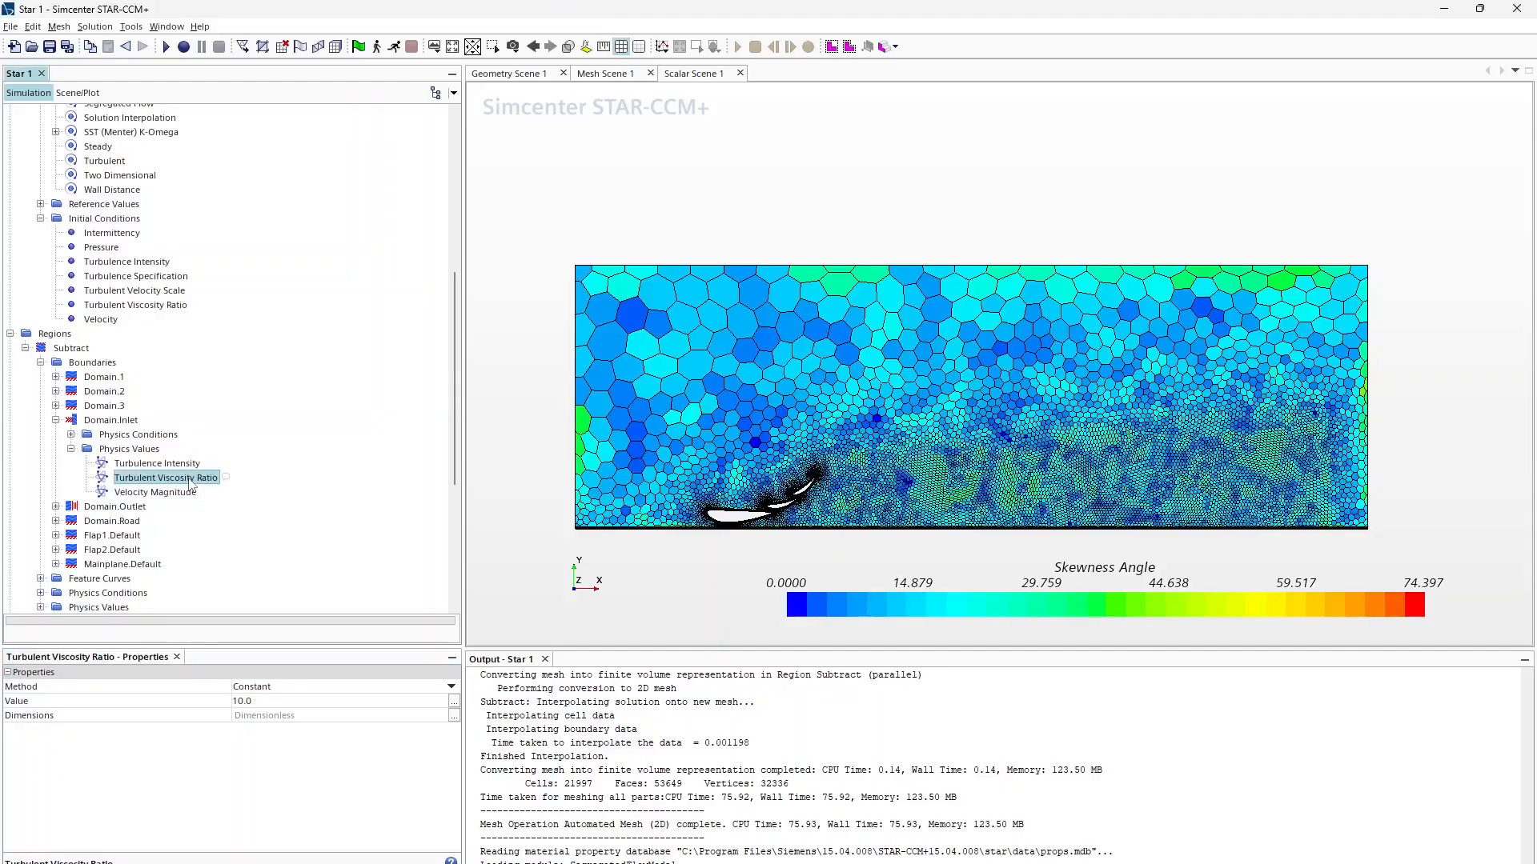
pyautogui.click(132, 464)
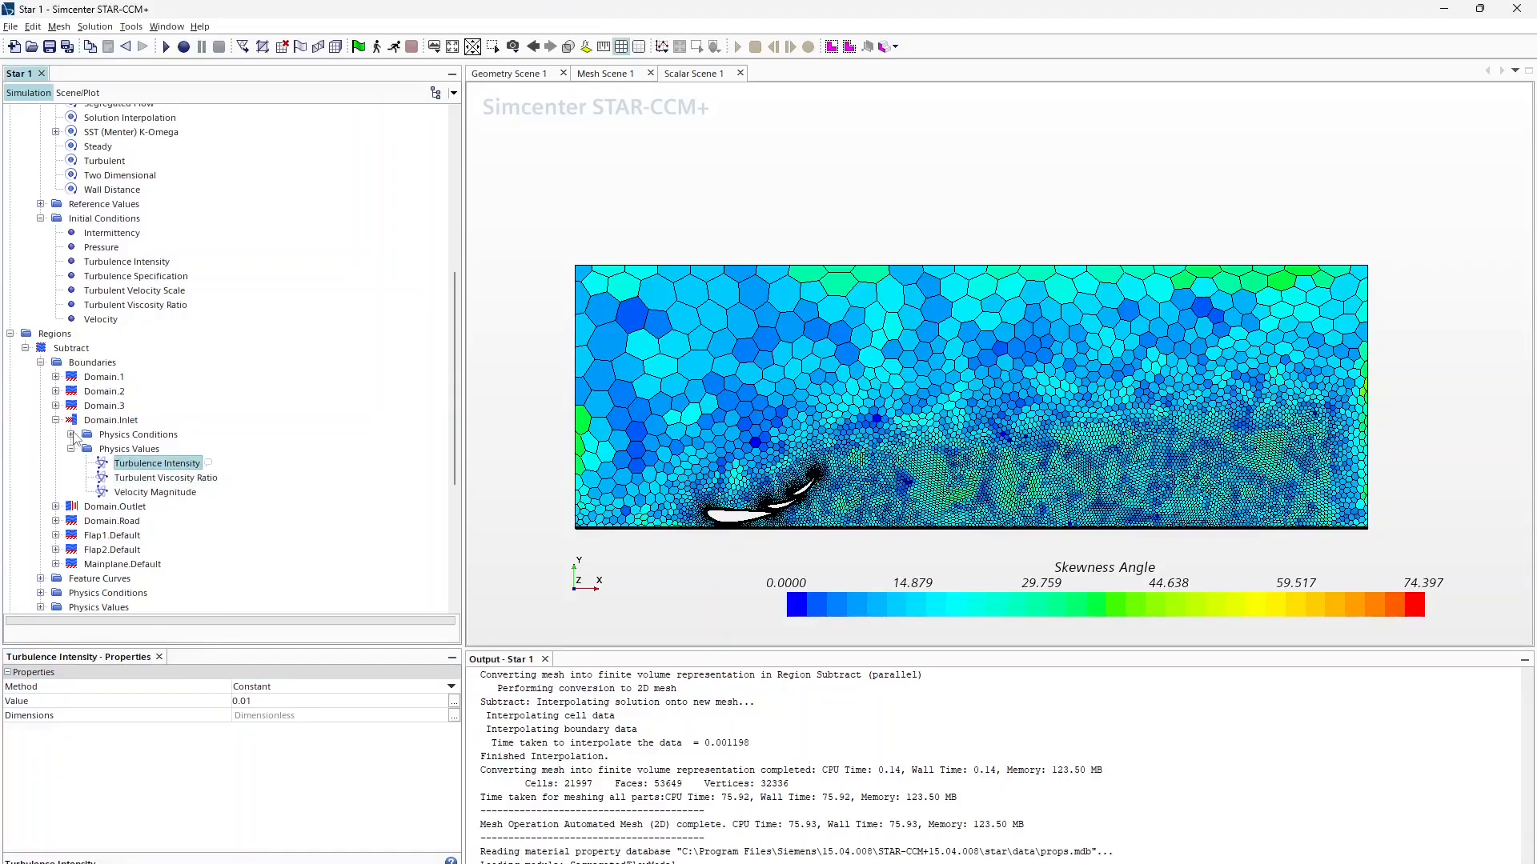
pyautogui.click(56, 521)
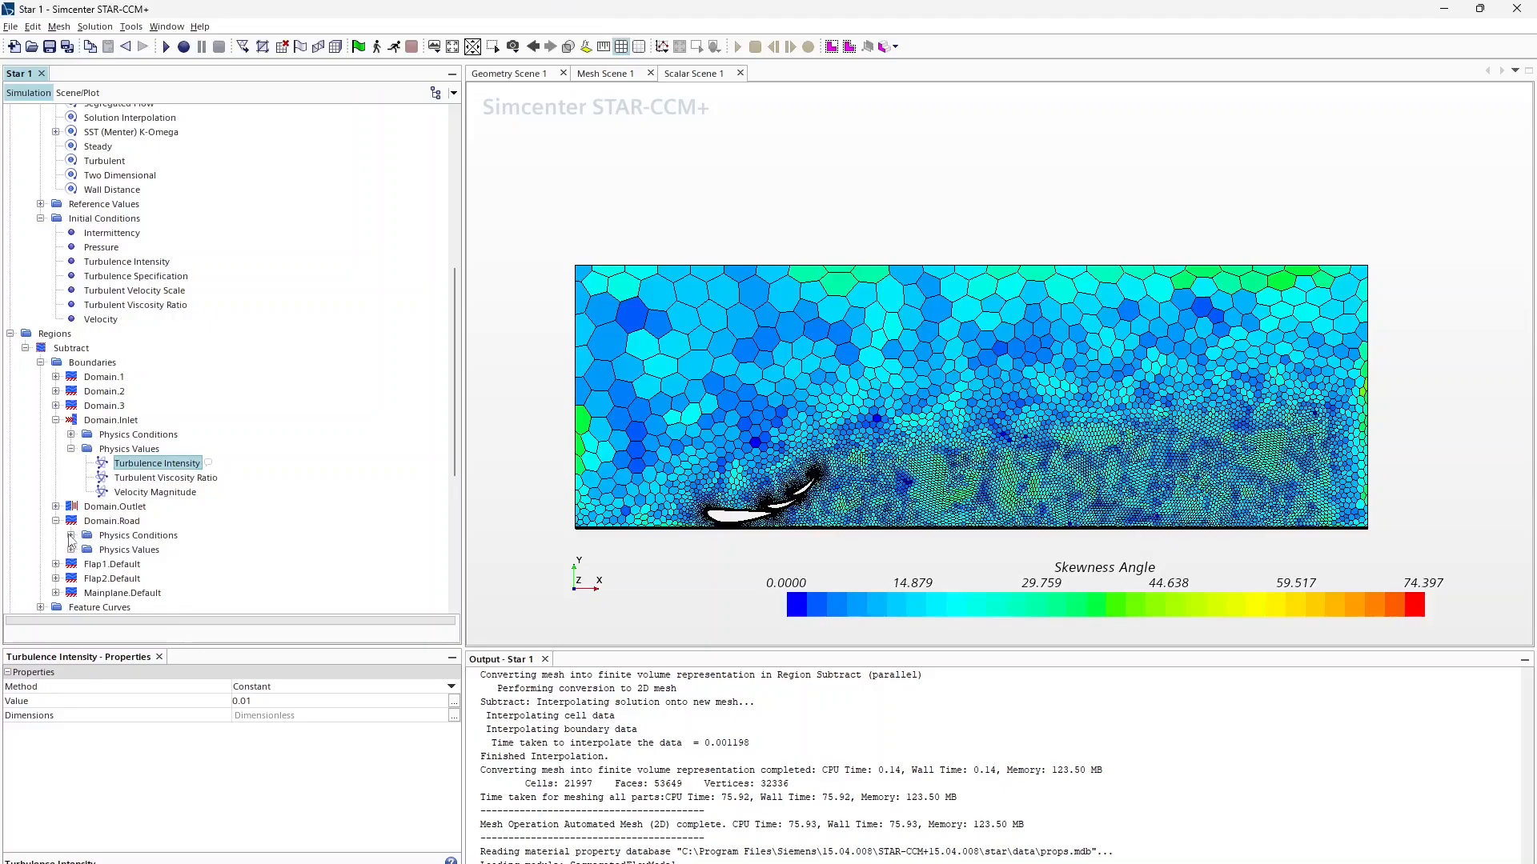
pyautogui.click(70, 535)
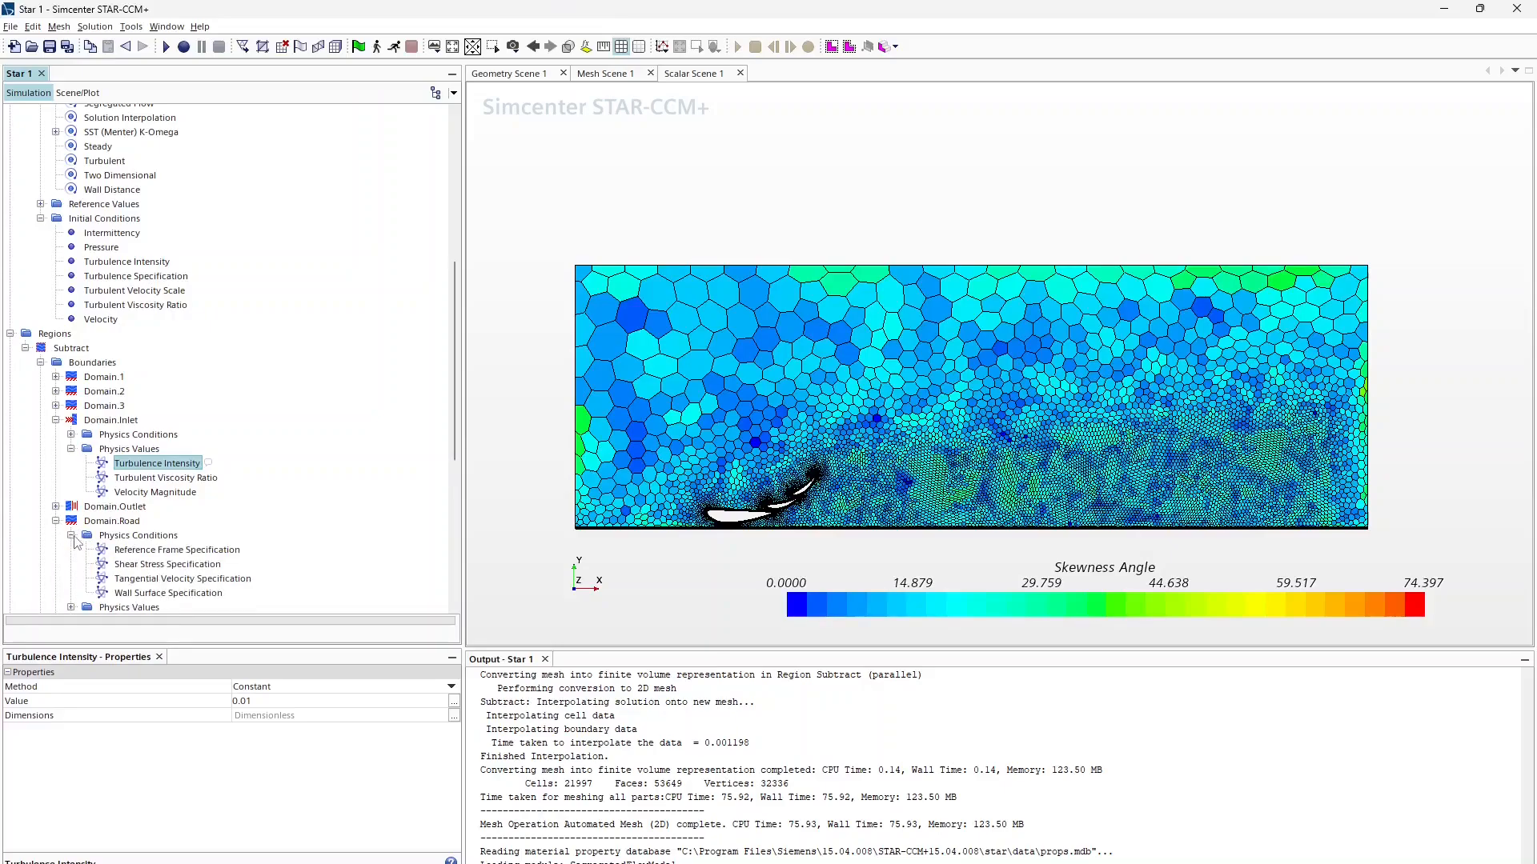
# Step: Set Domain.Road's Tangential Velocity Specification to Vector
pyautogui.click(147, 579)
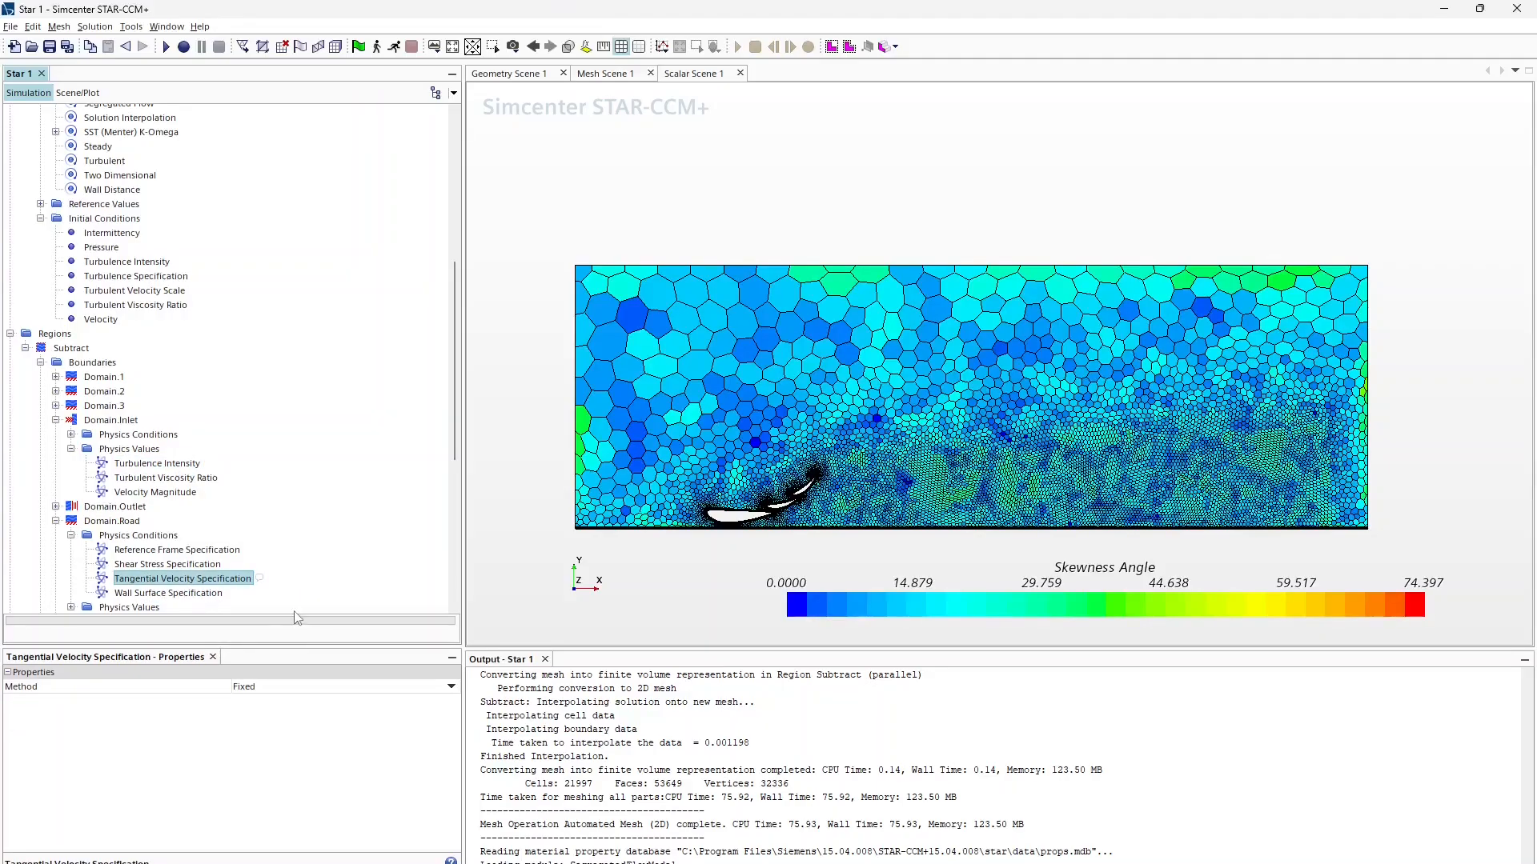
pyautogui.click(276, 687)
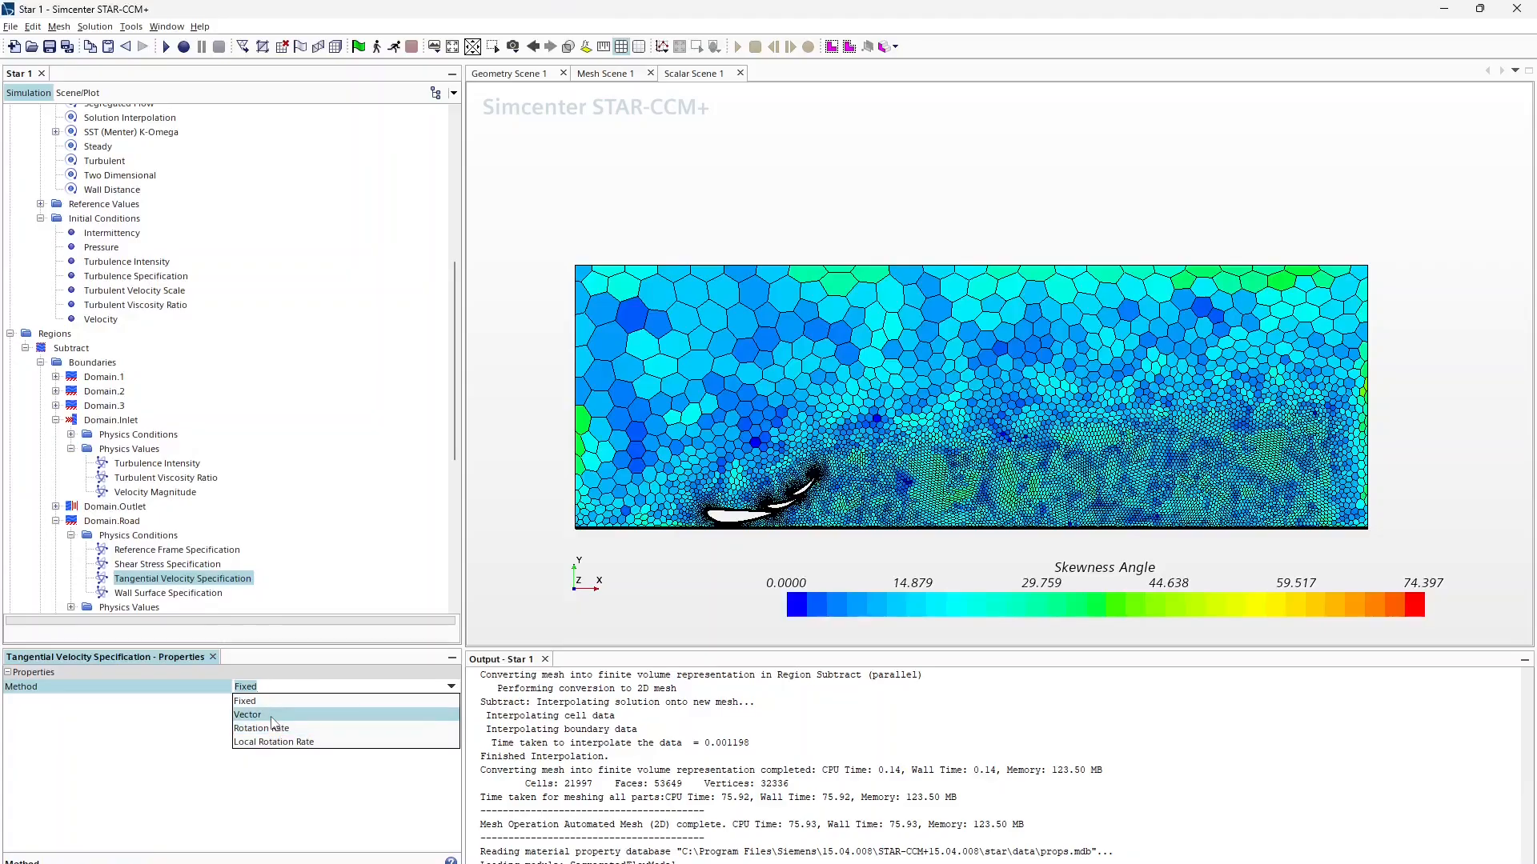
pyautogui.click(272, 716)
pyautogui.scroll(-4, 122, 471)
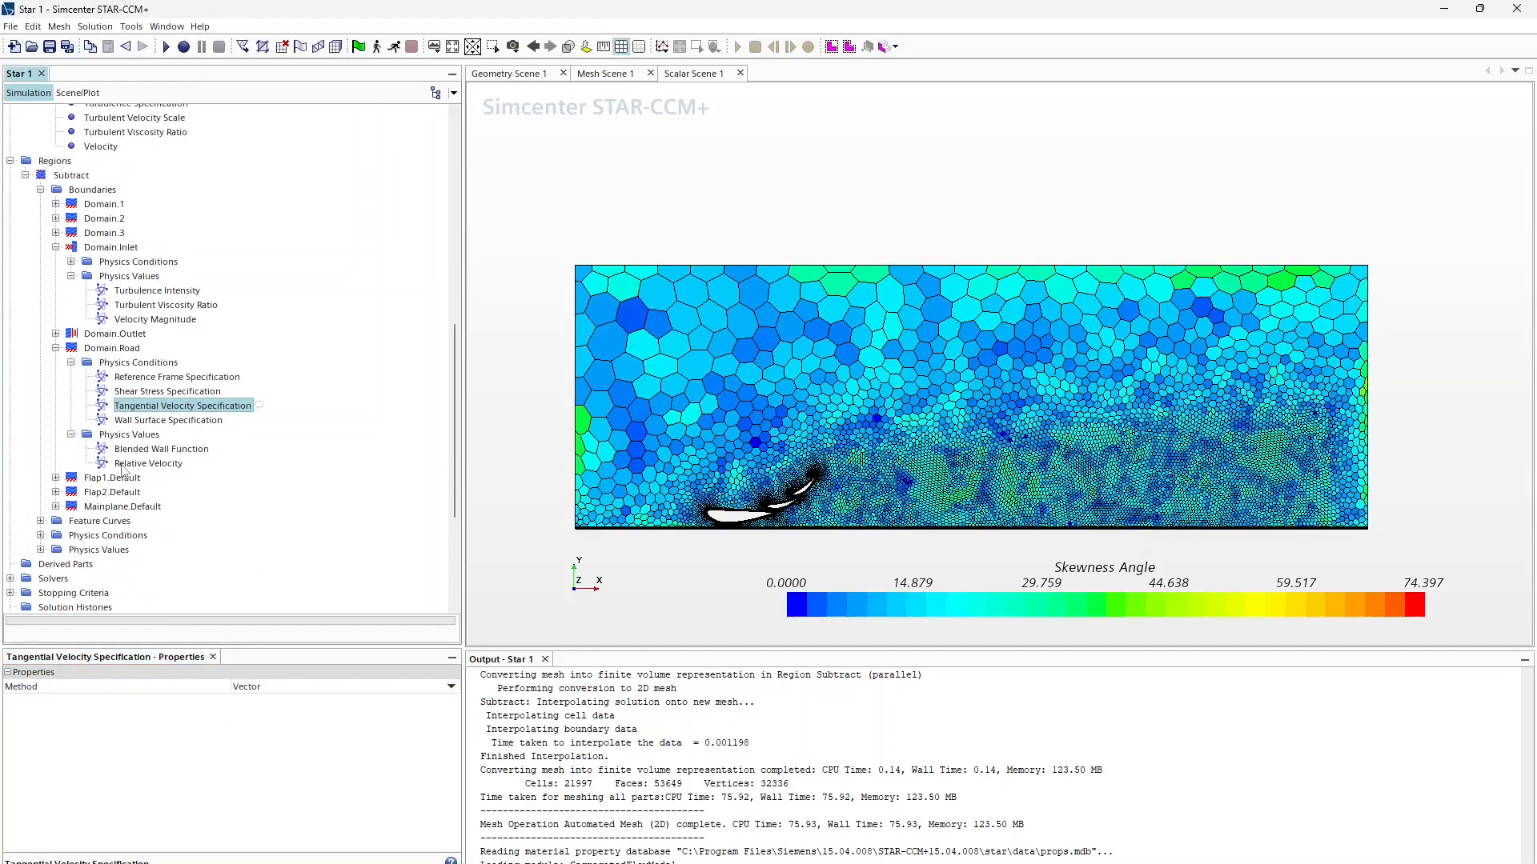
# Step: Give the road a Relative Velocity of [60.0, 0.0] mph
pyautogui.click(128, 464)
pyautogui.click(290, 701)
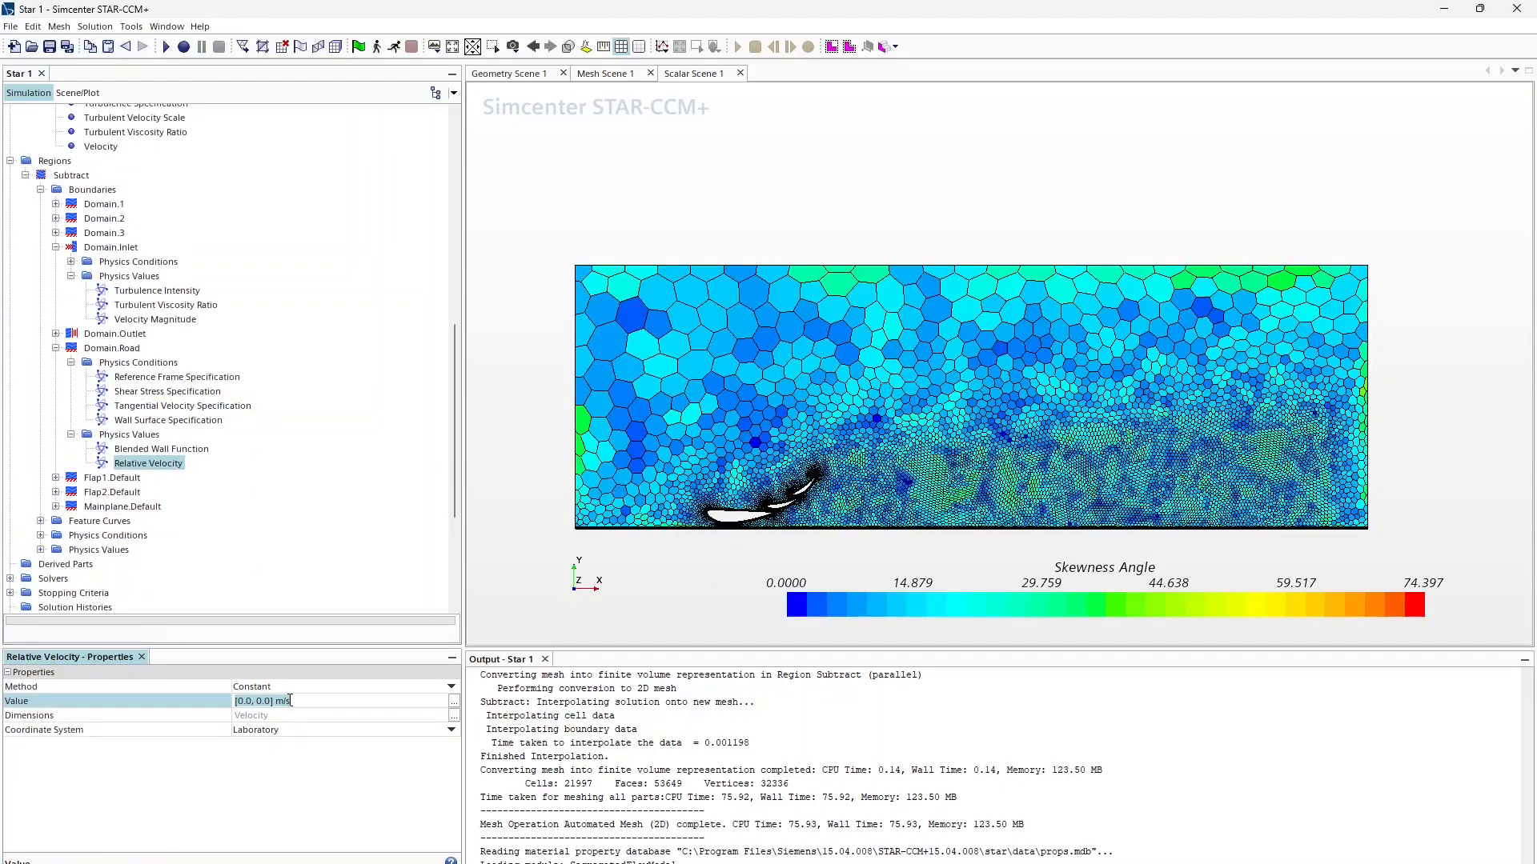
pyautogui.write('6-m')
pyautogui.write('ph')
pyautogui.press('Return')
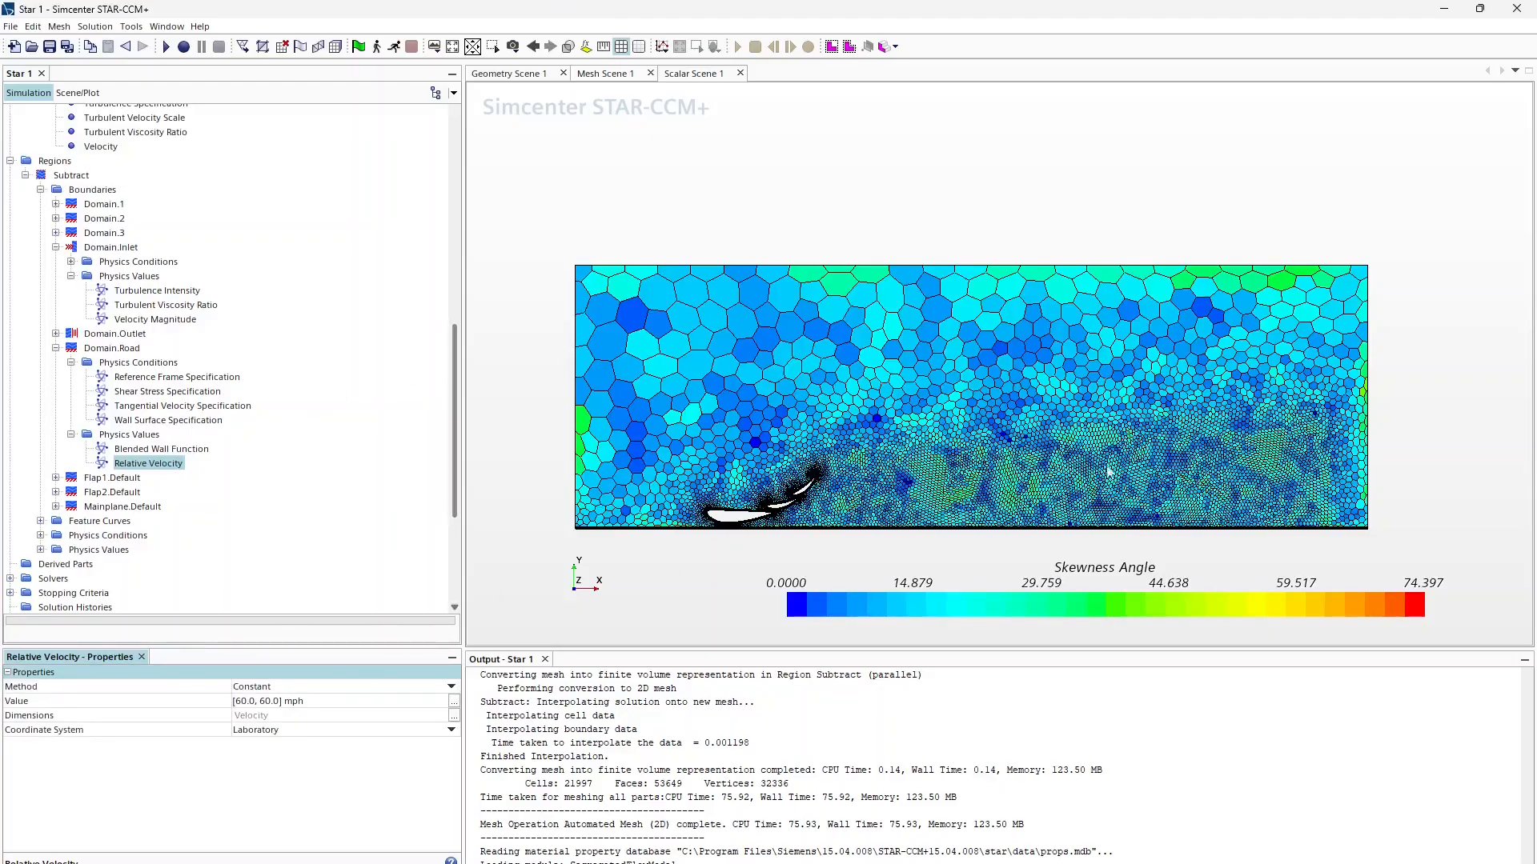
pyautogui.click(264, 701)
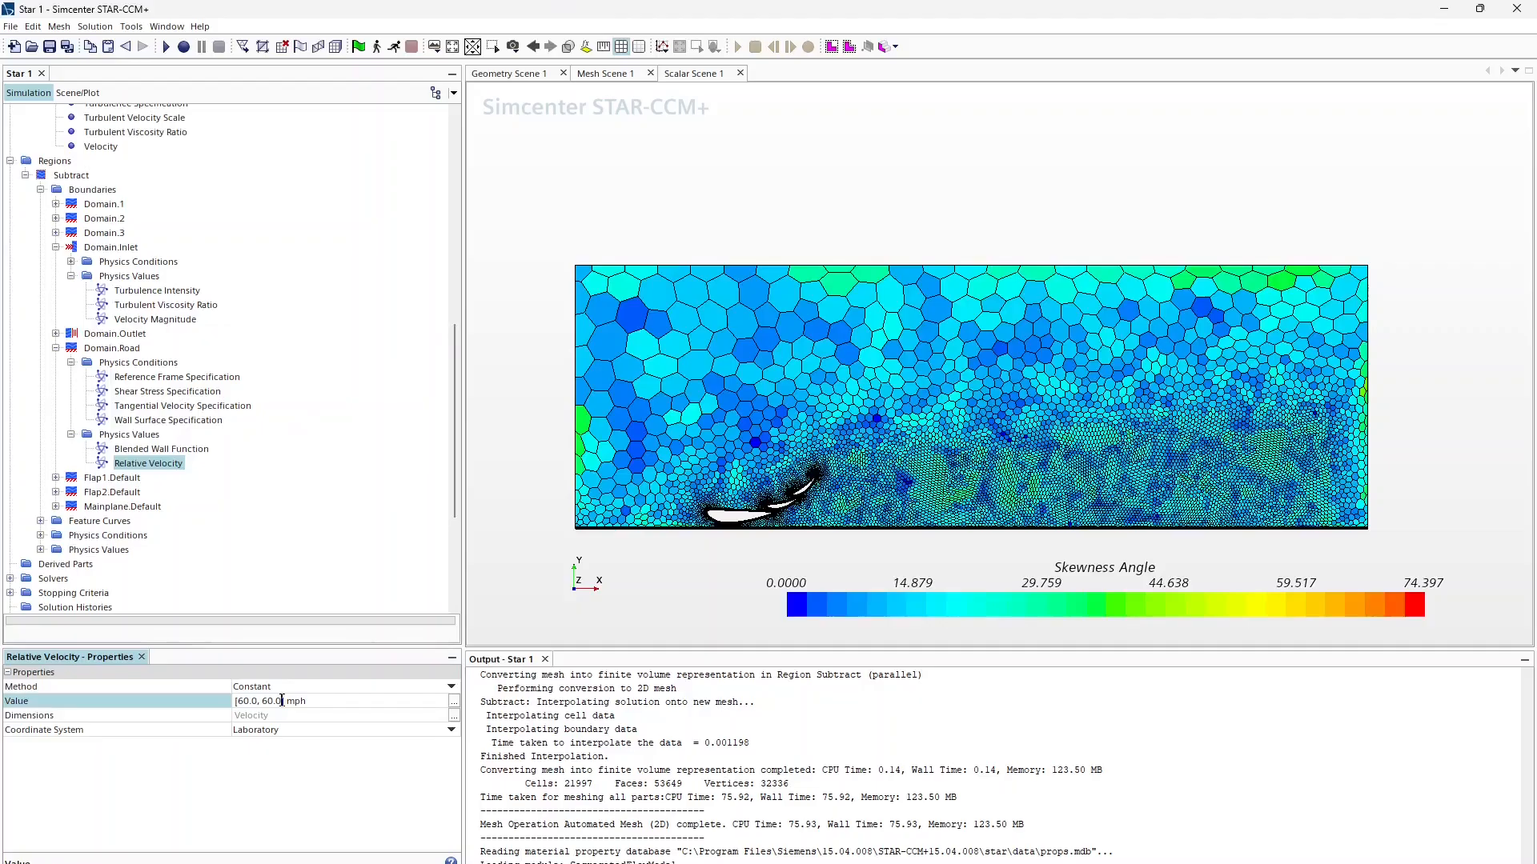
pyautogui.press('BackSpace')
pyautogui.press('BackSpace')
pyautogui.press('BackSpace')
pyautogui.write('0')
pyautogui.press('Return')
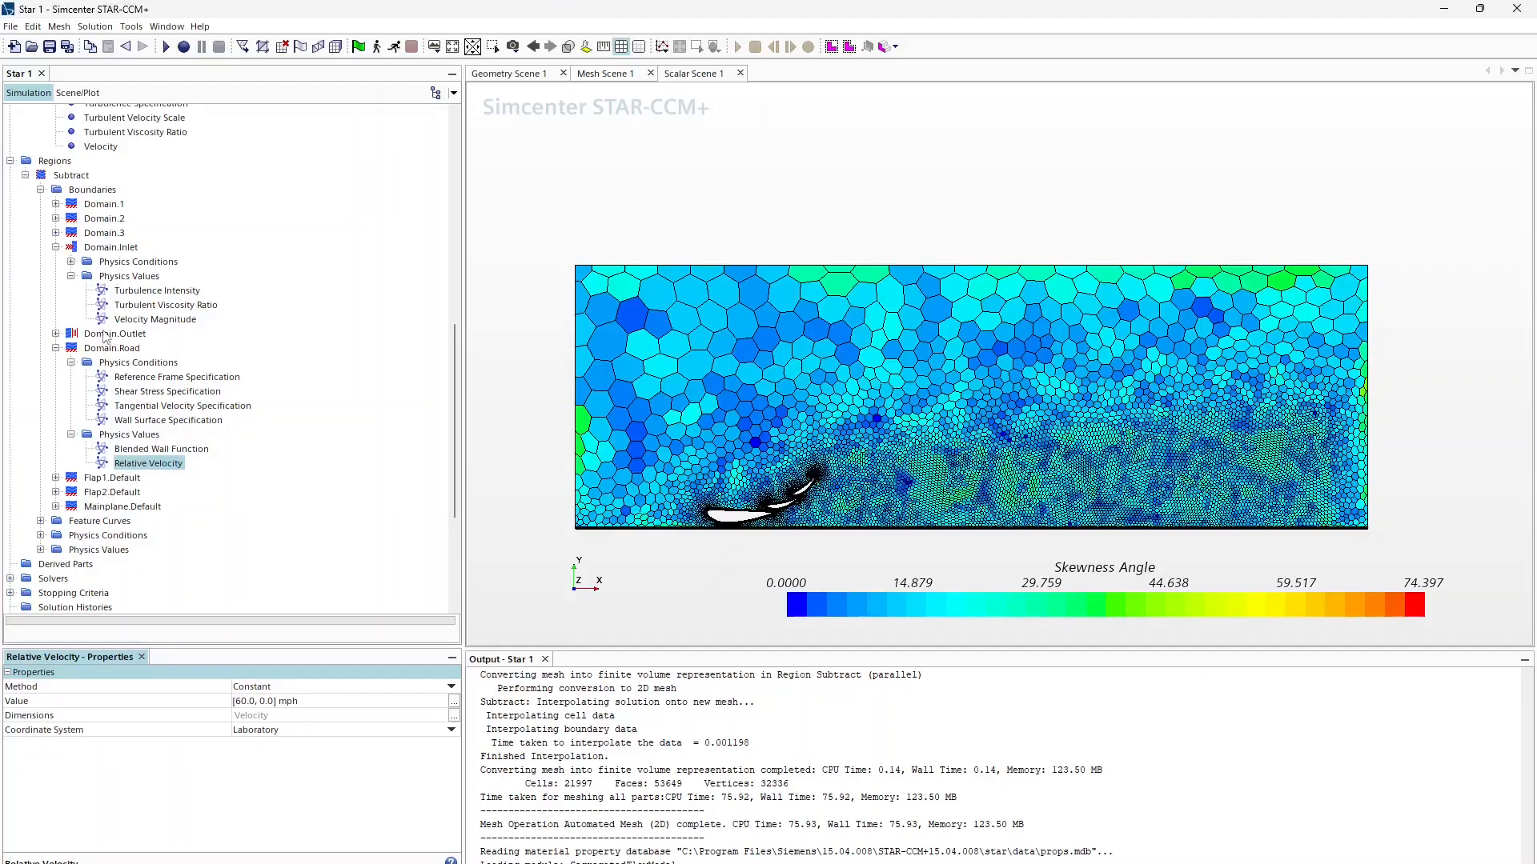
# Step: Set Domain.2's Shear Stress Specification to Slip
pyautogui.click(92, 220)
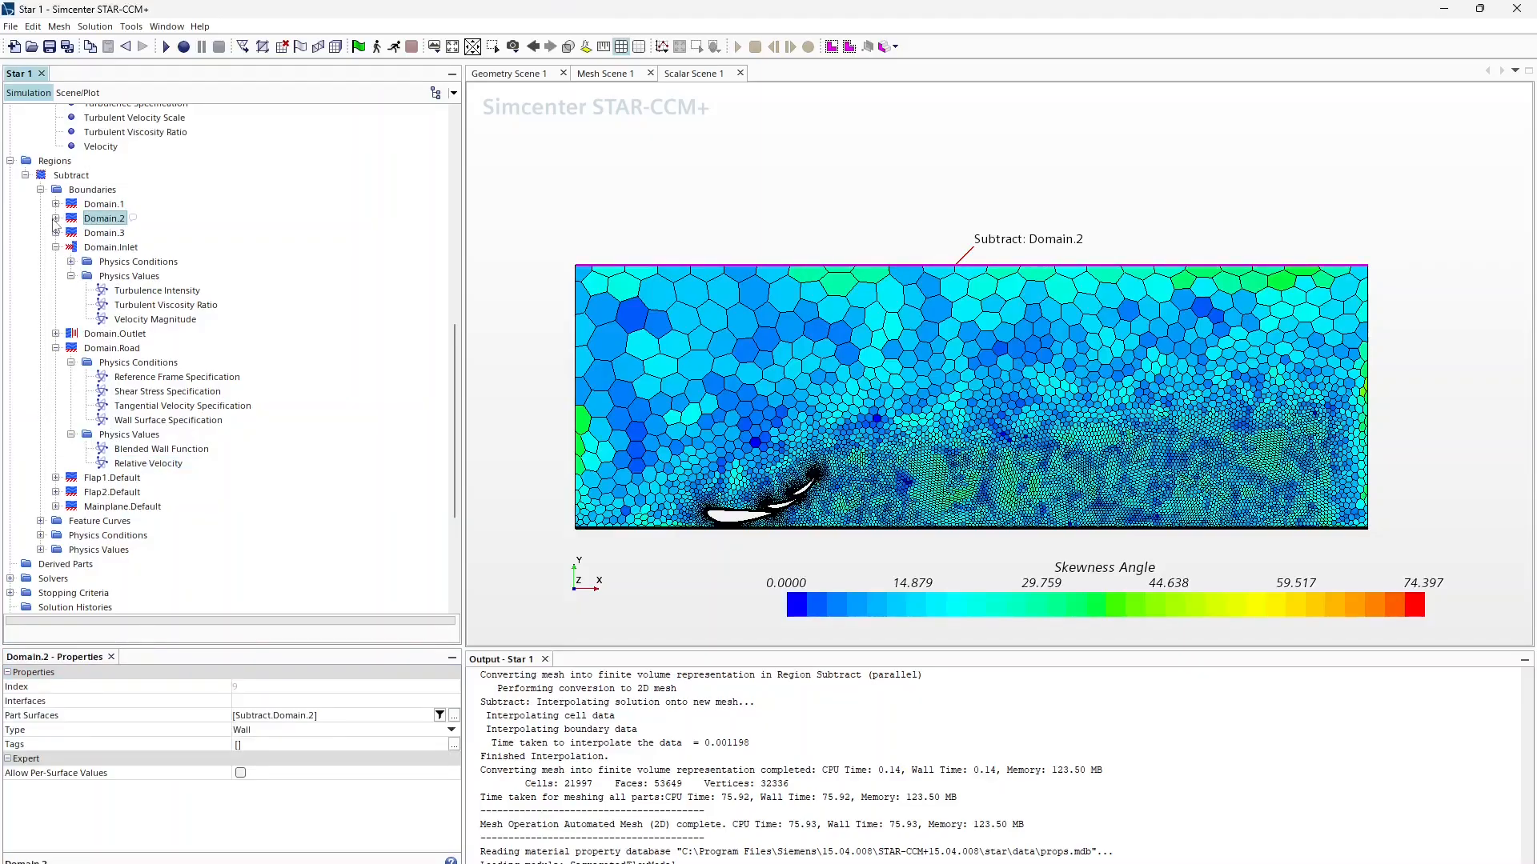
pyautogui.click(56, 218)
pyautogui.click(71, 233)
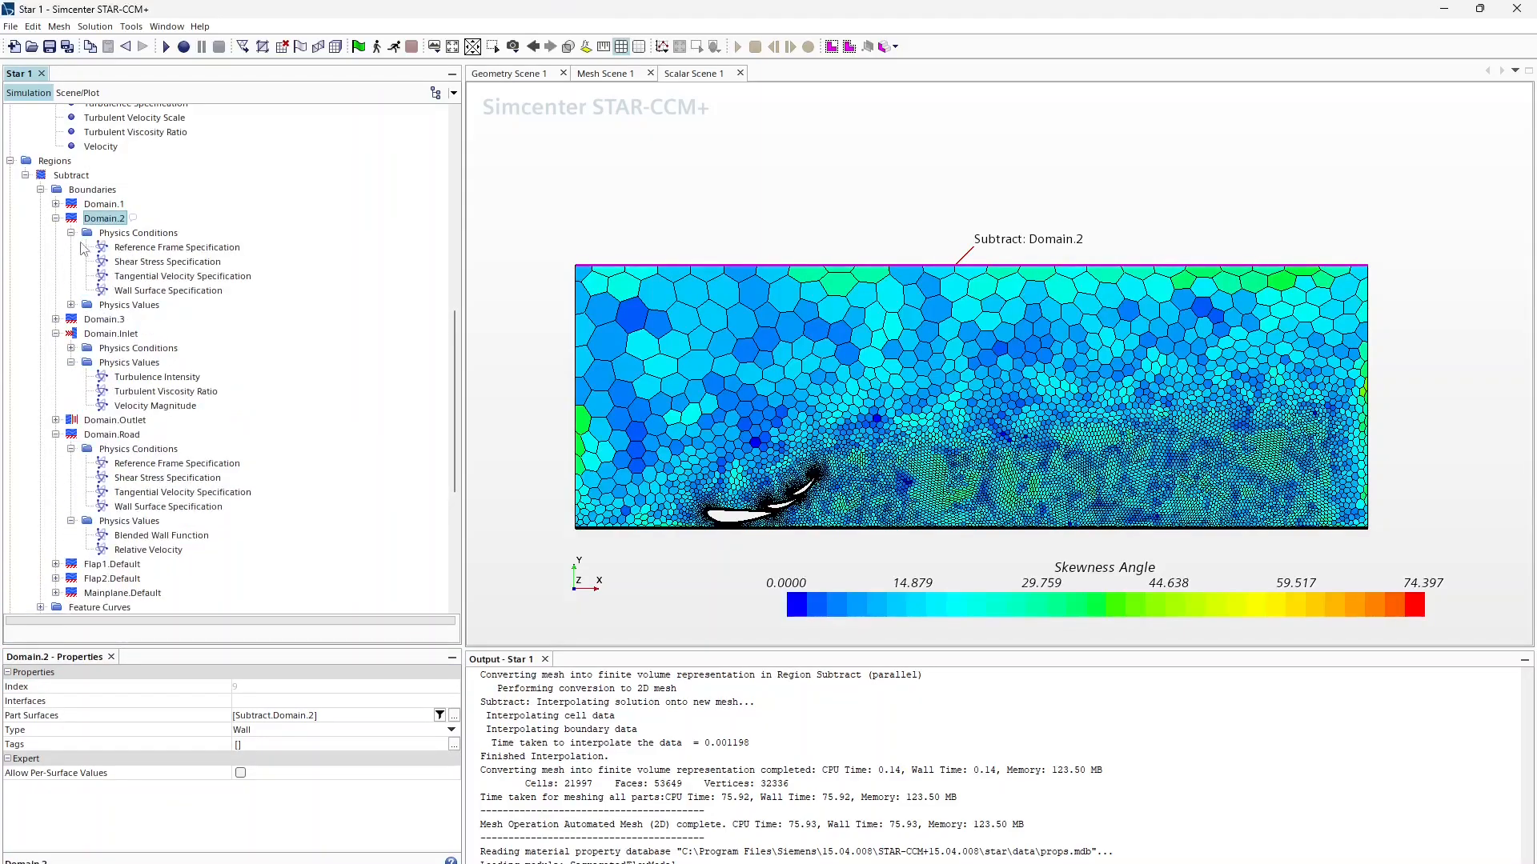
pyautogui.click(116, 264)
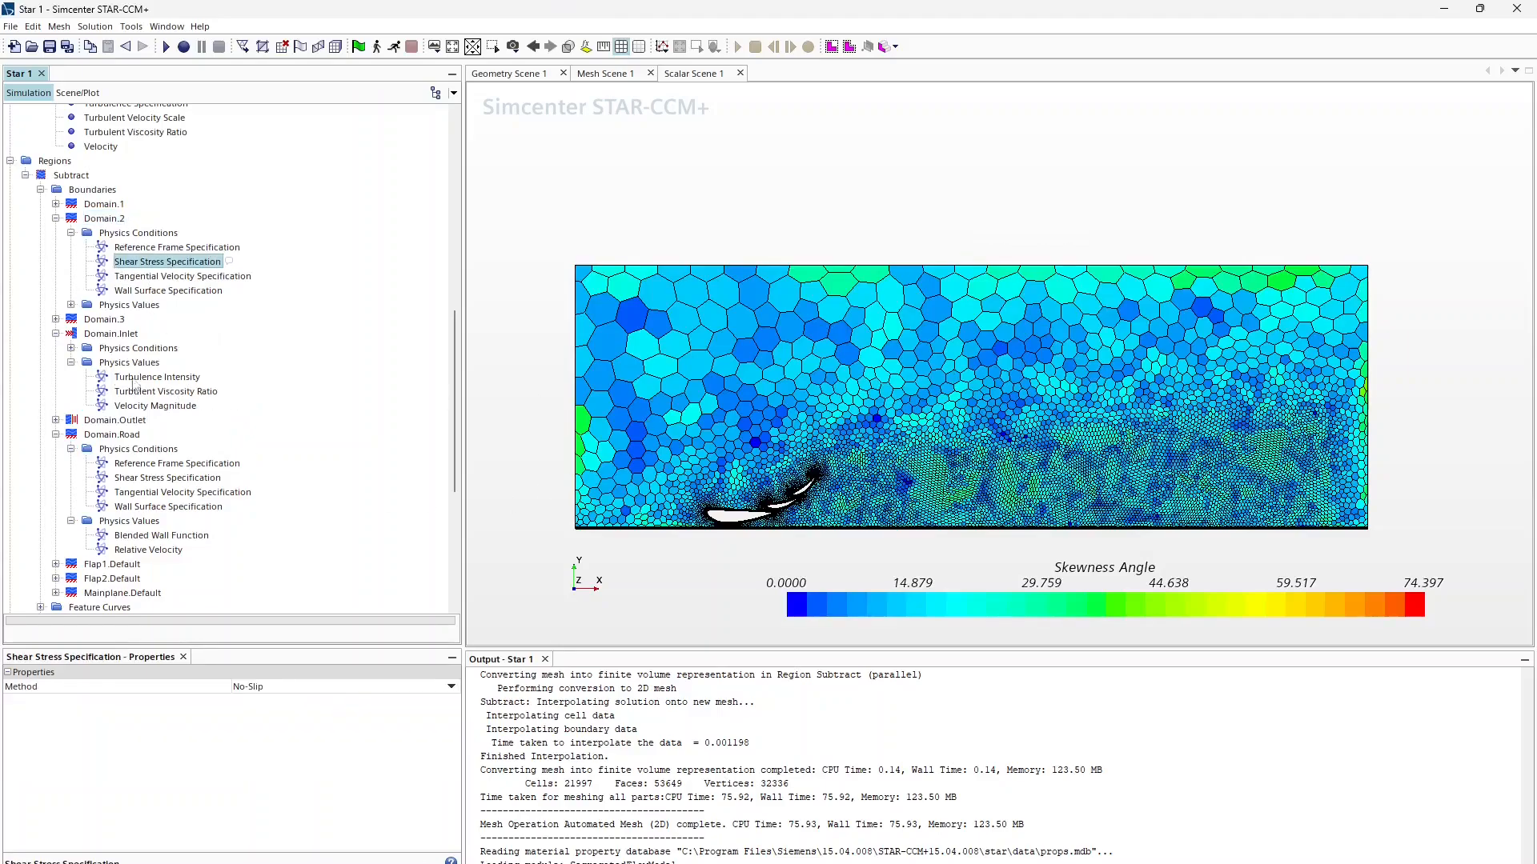
pyautogui.click(273, 689)
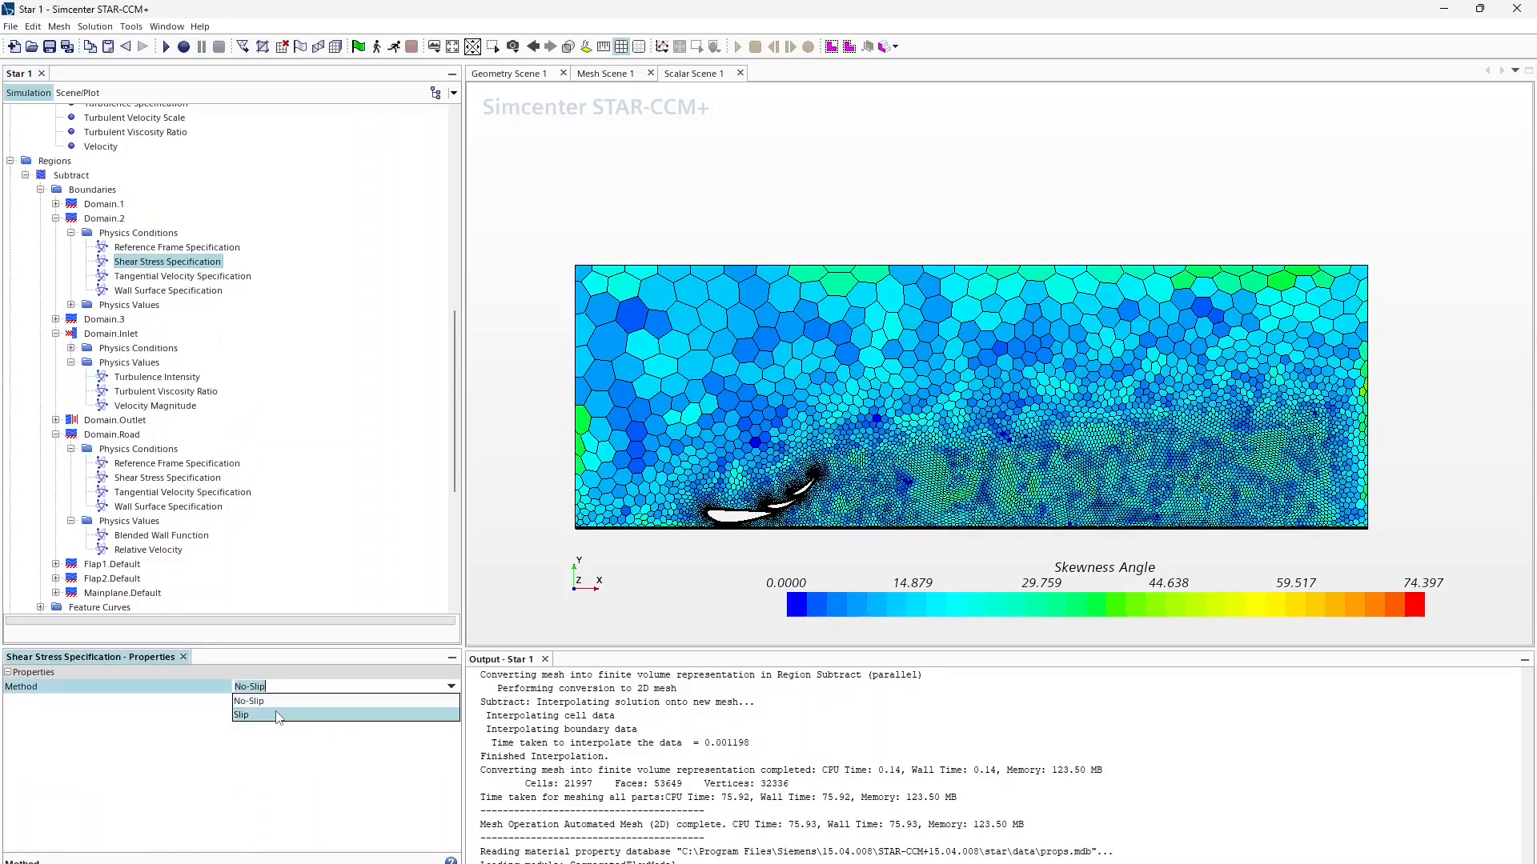
pyautogui.click(277, 716)
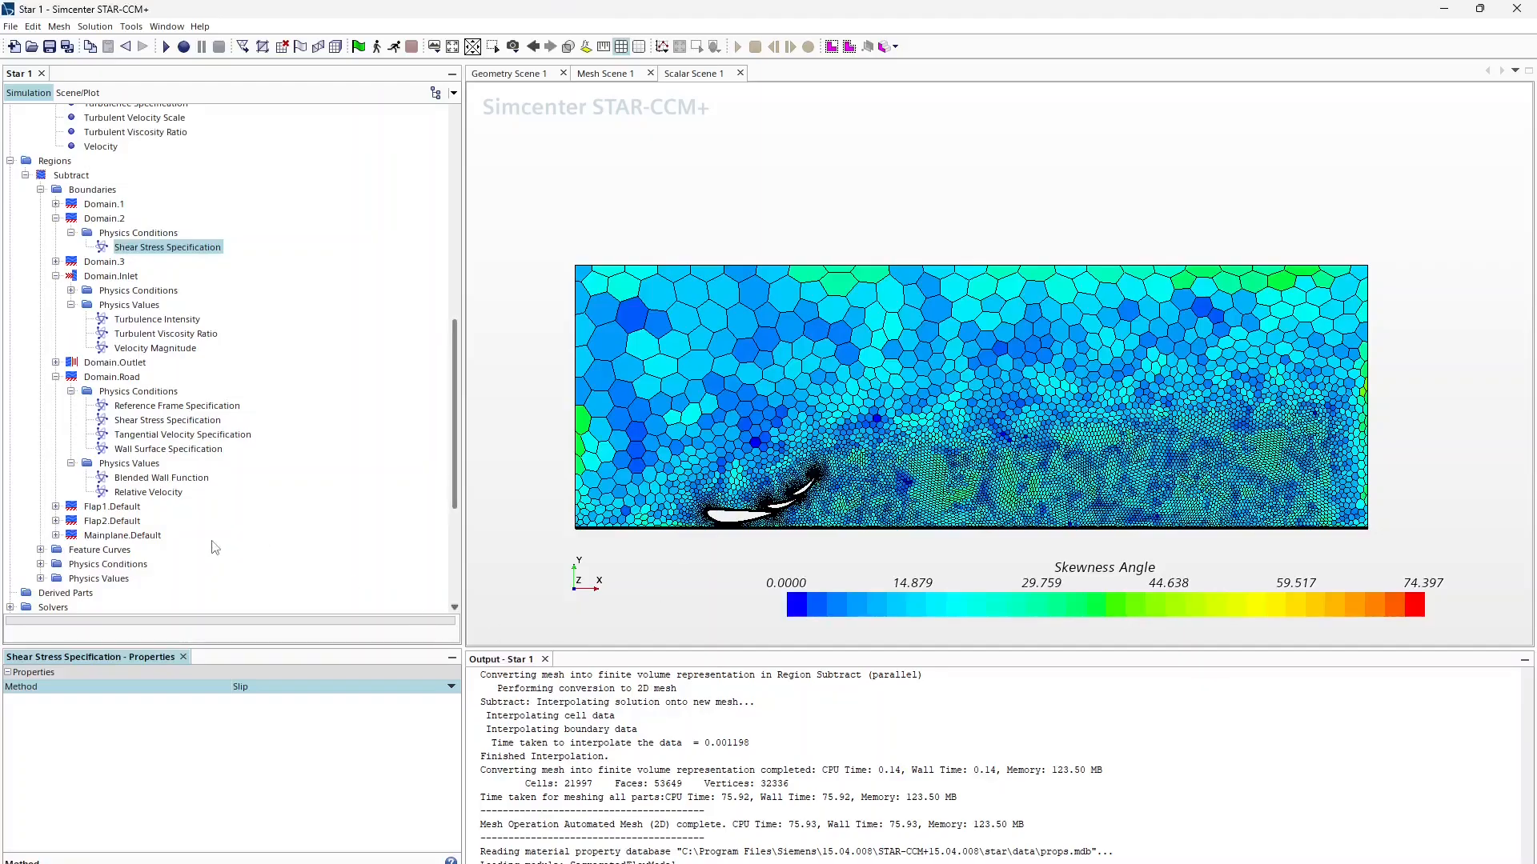
# Step: Inspect the Flap1.Default and Mainplane.Default boundaries, then select the Subtract region
pyautogui.click(112, 507)
pyautogui.click(122, 535)
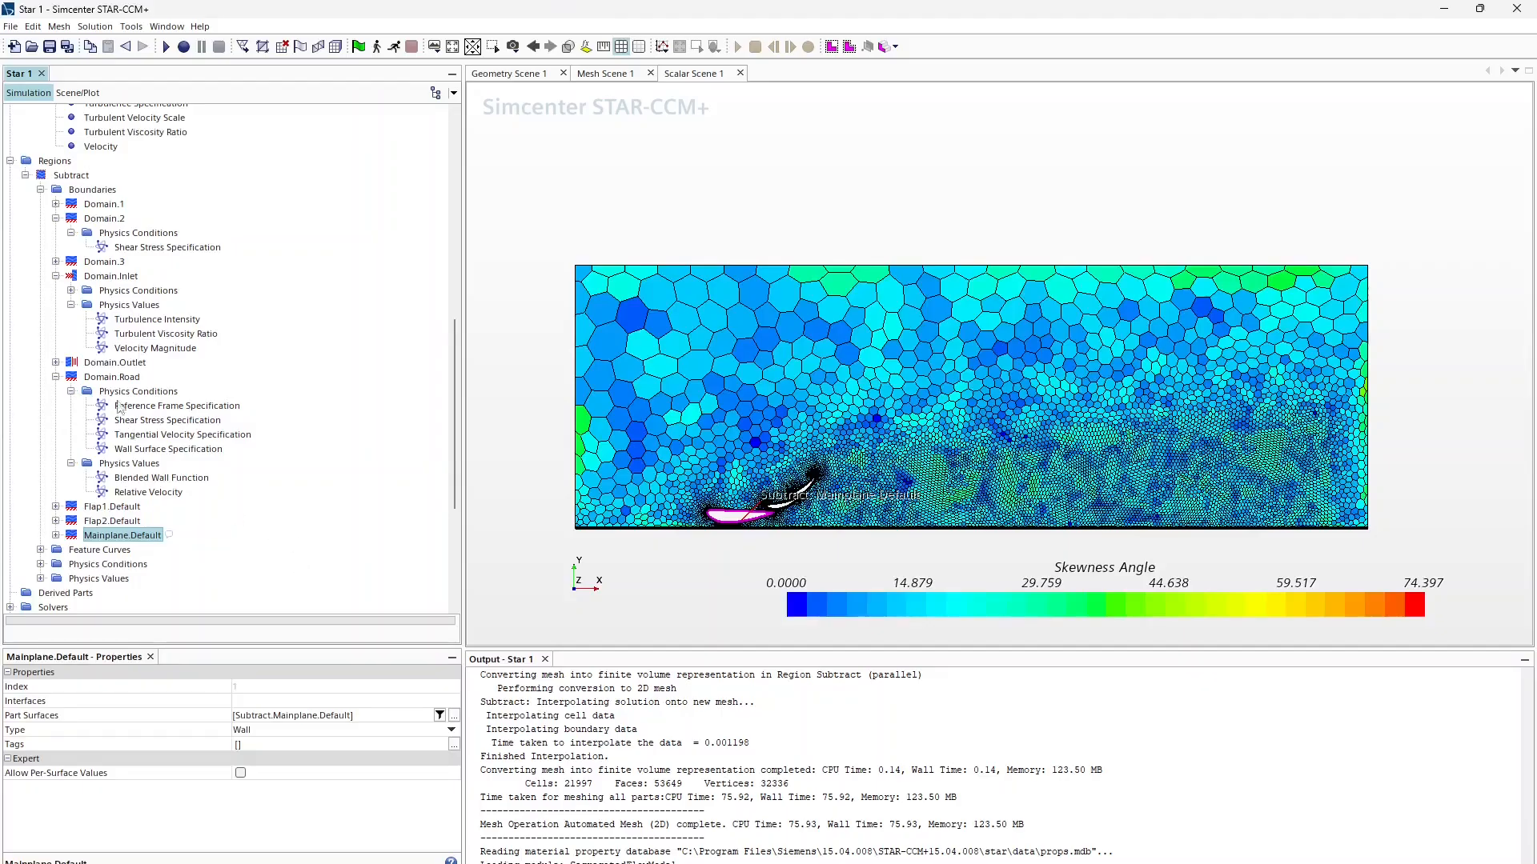
pyautogui.click(26, 176)
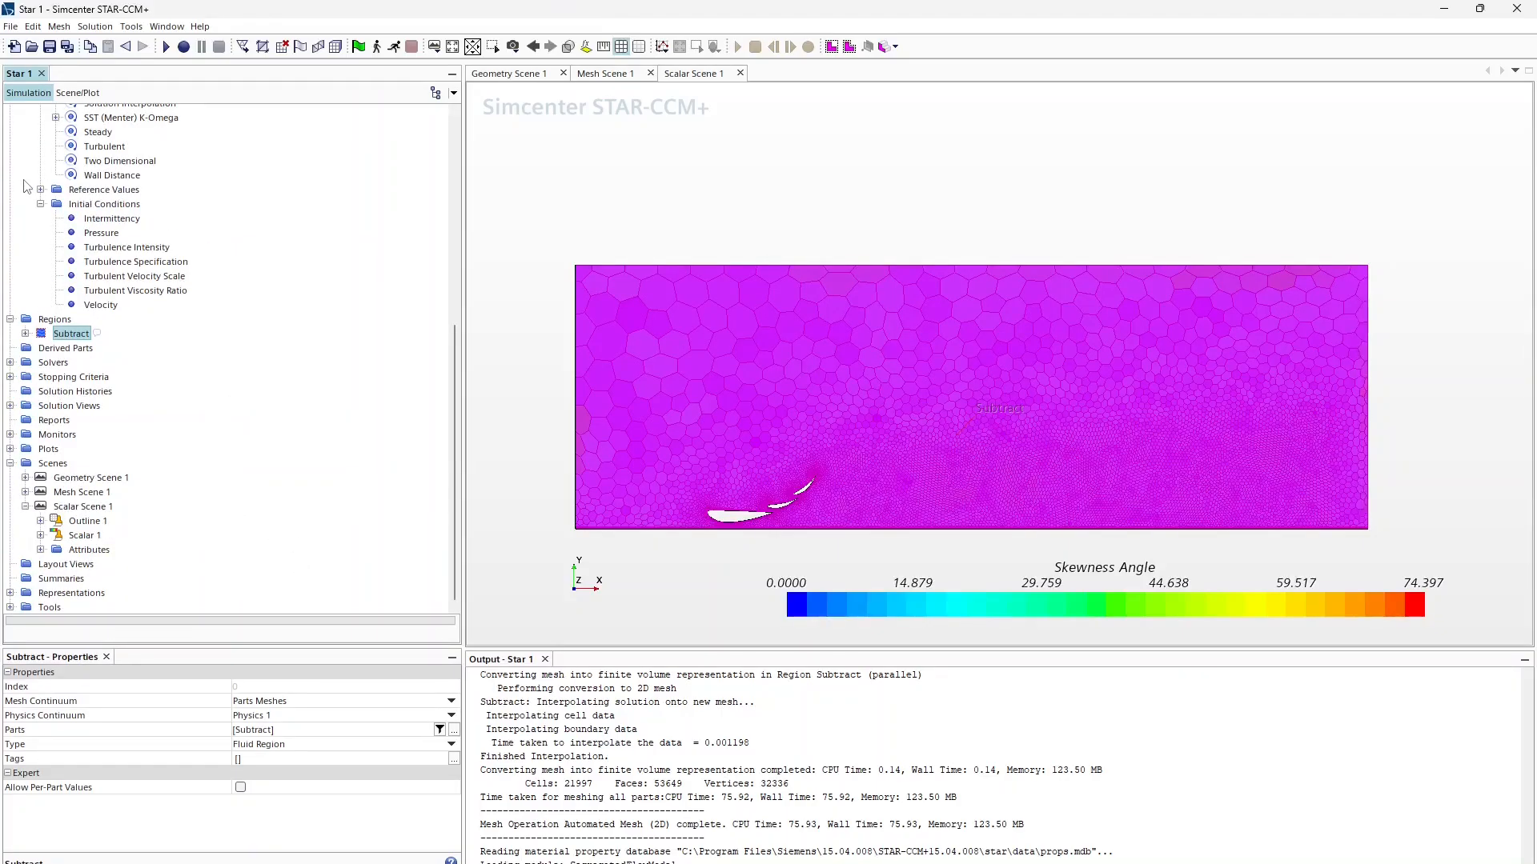
# Step: Switch Scalar 1's field function from Skewness Angle to Static Pressure
pyautogui.click(80, 535)
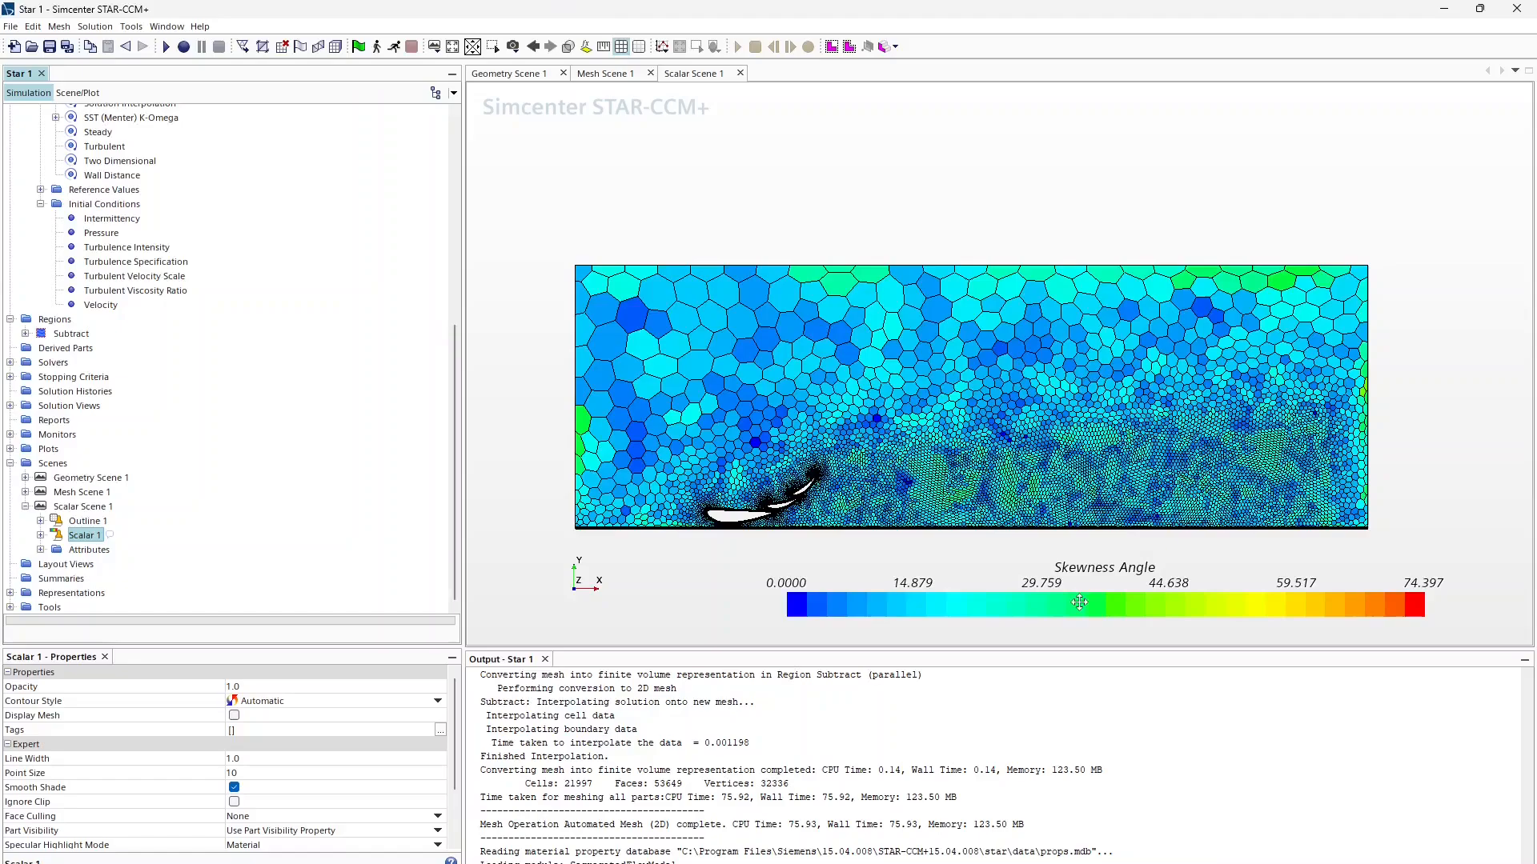
pyautogui.click(40, 535)
pyautogui.click(105, 550)
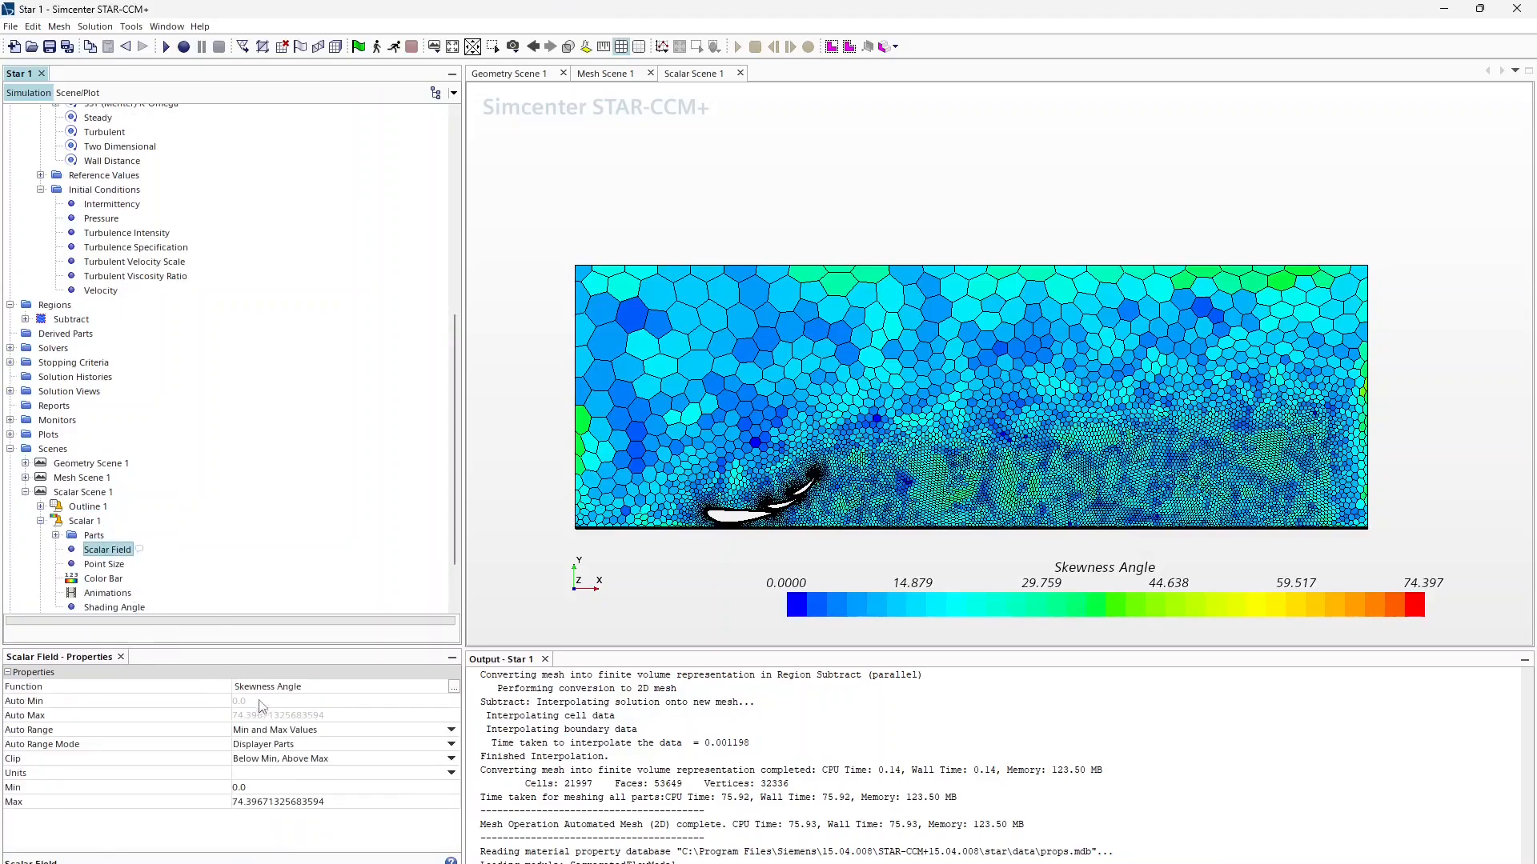
pyautogui.click(285, 690)
pyautogui.write('stati')
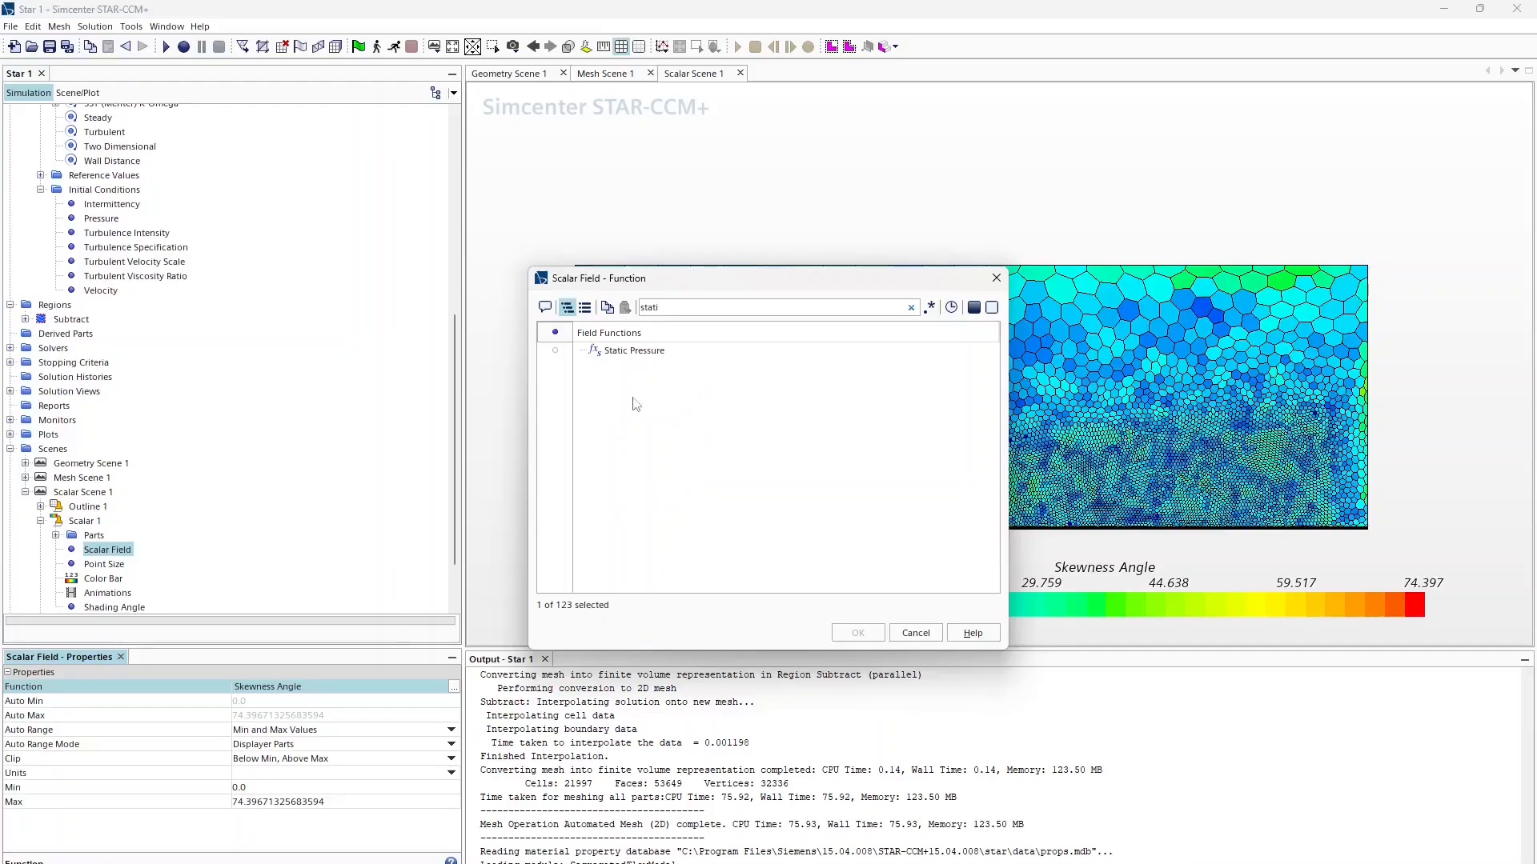
pyautogui.click(641, 353)
pyautogui.click(858, 633)
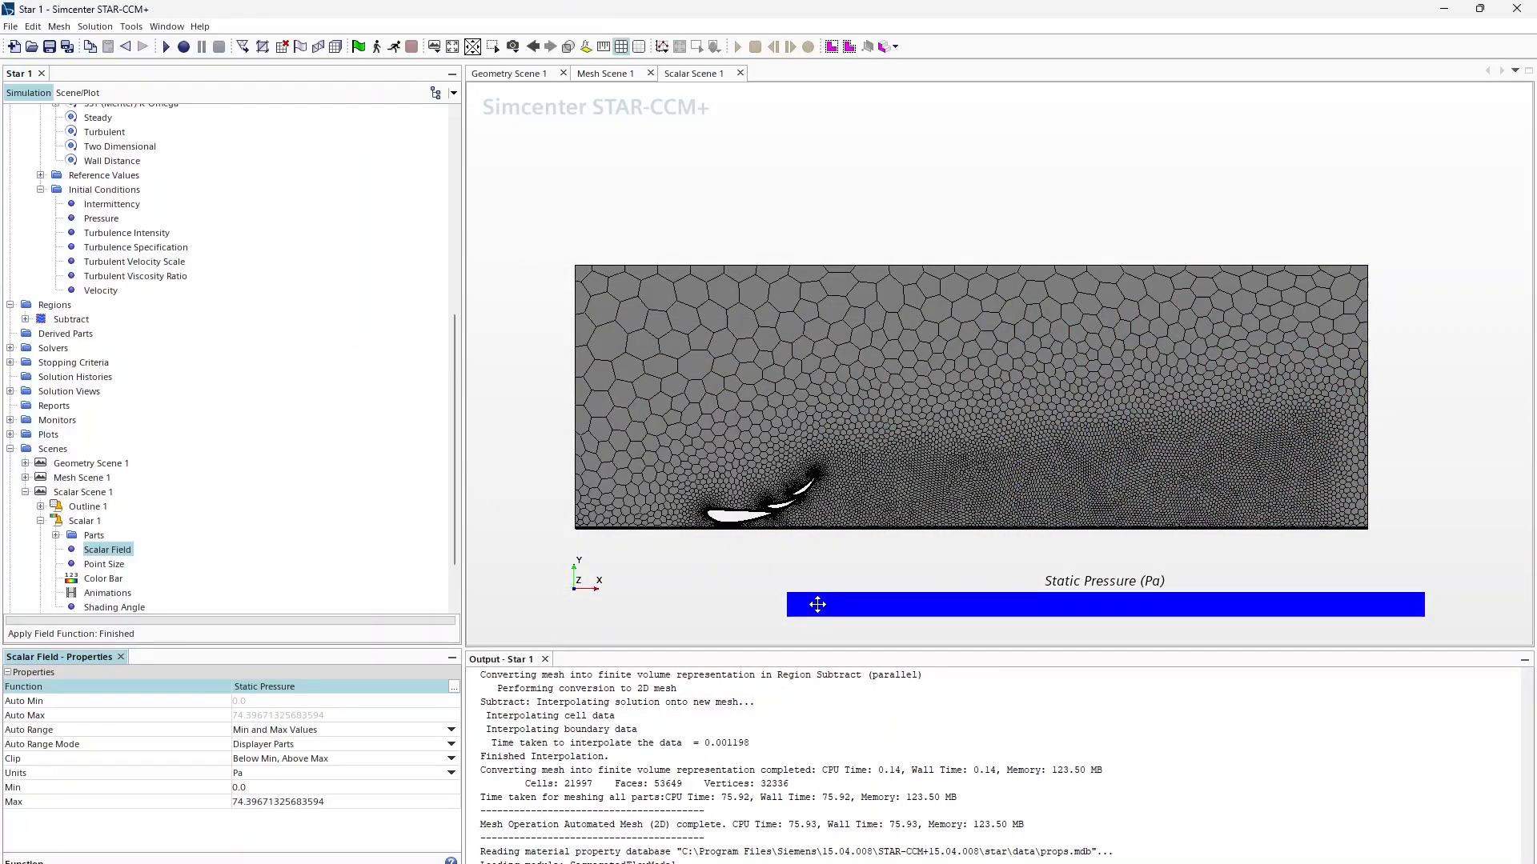
pyautogui.click(25, 492)
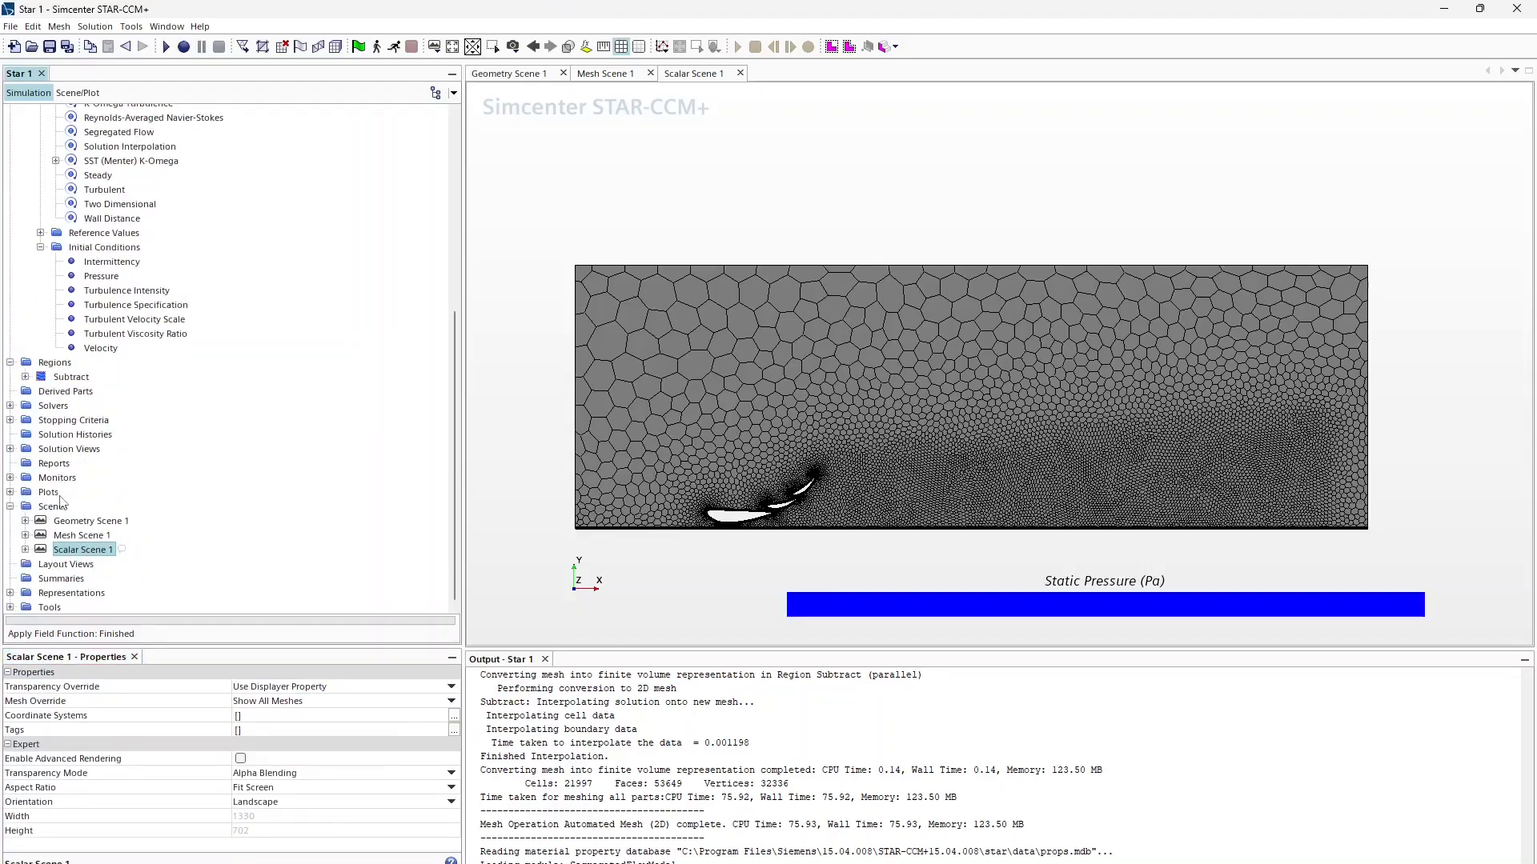
# Step: Create a new vector scene displaying velocity as line integral convolution
pyautogui.rightClick(61, 504)
pyautogui.moveTo(144, 515)
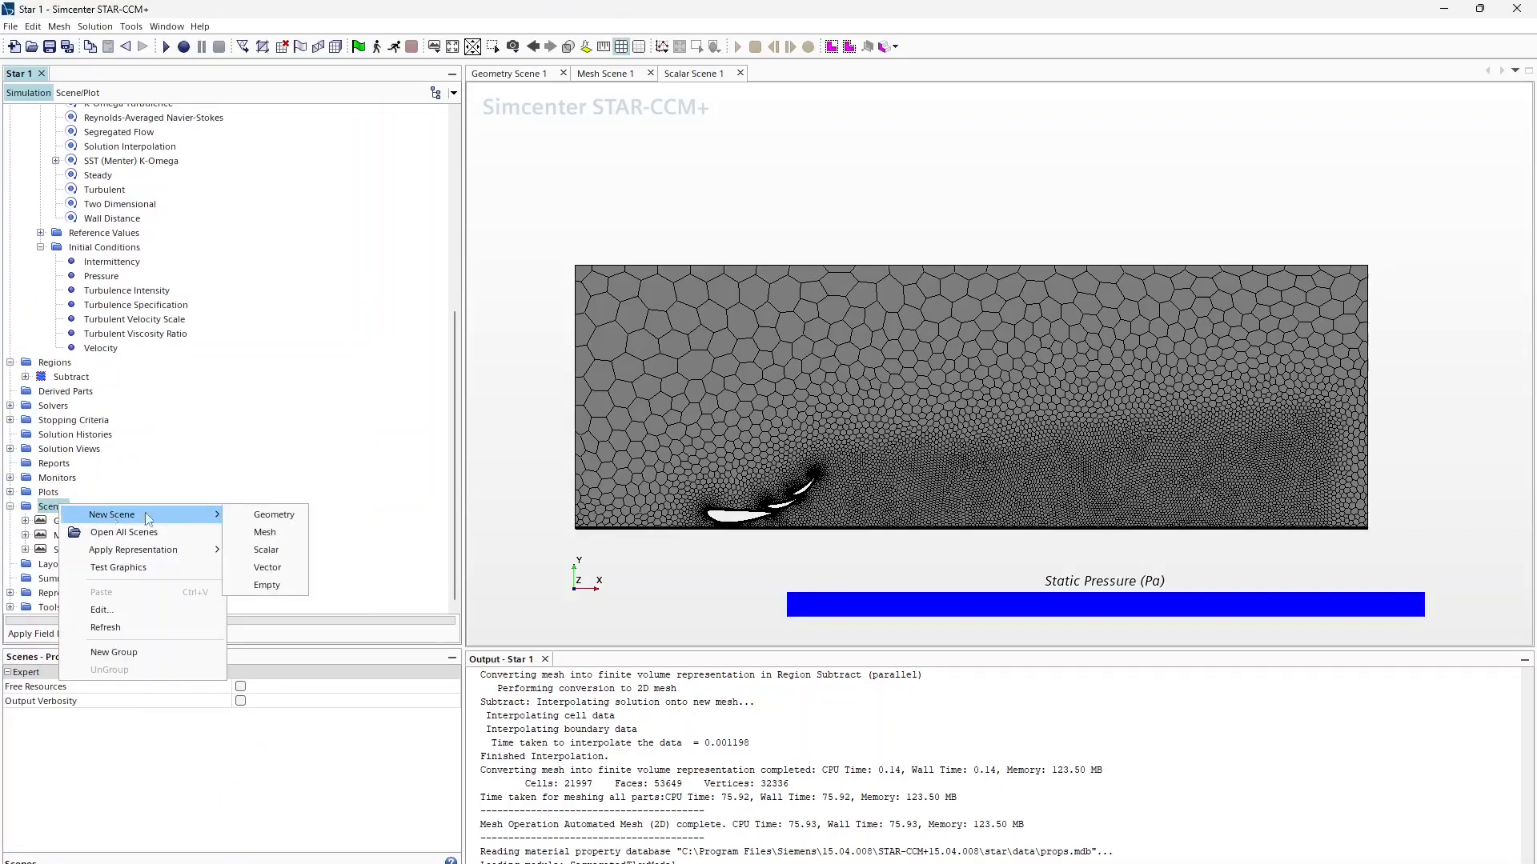
pyautogui.click(268, 567)
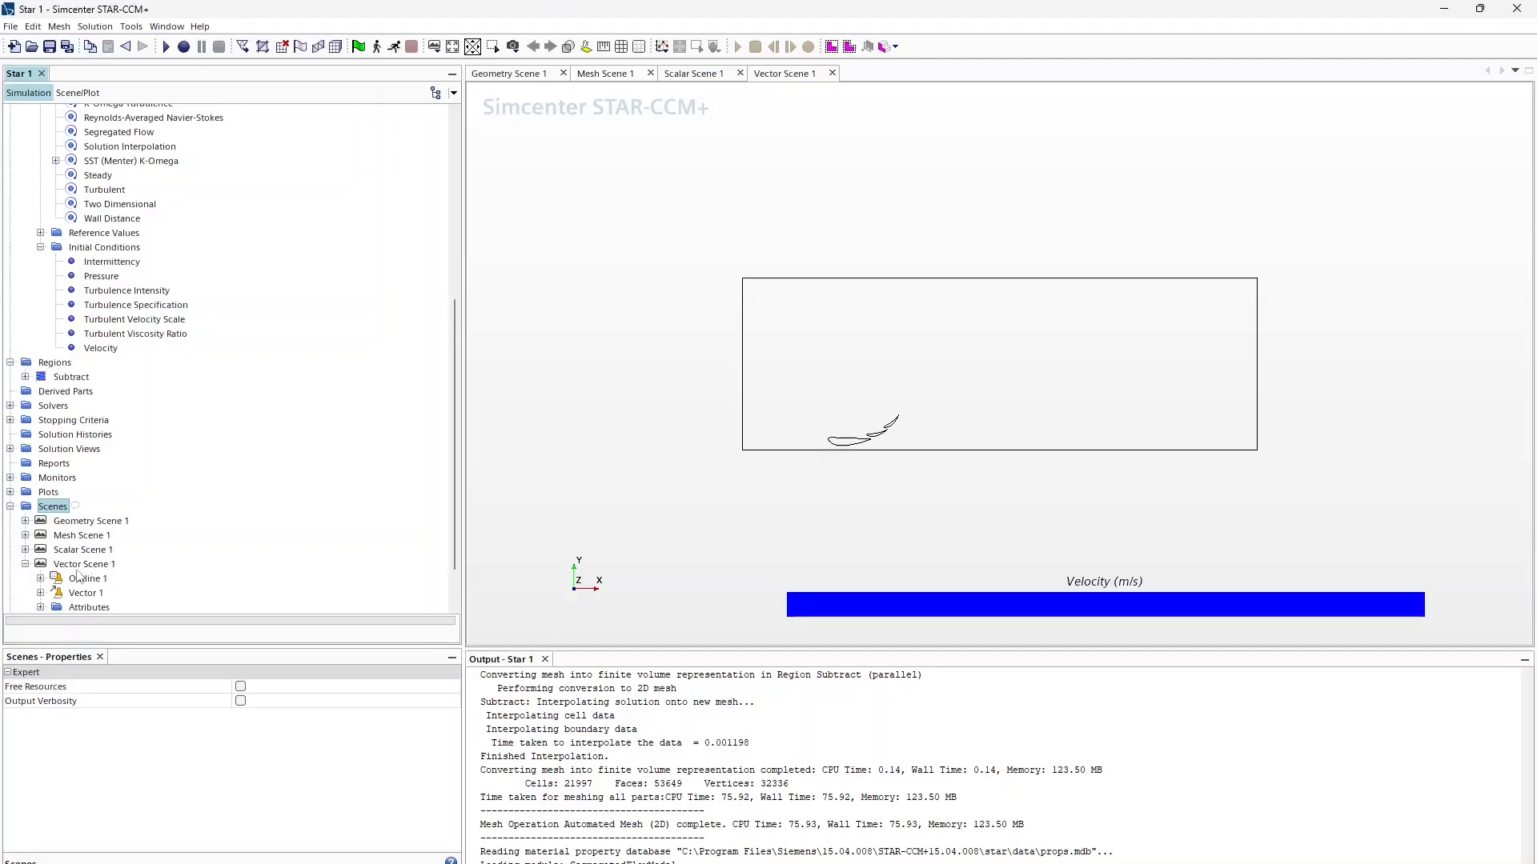
pyautogui.click(40, 535)
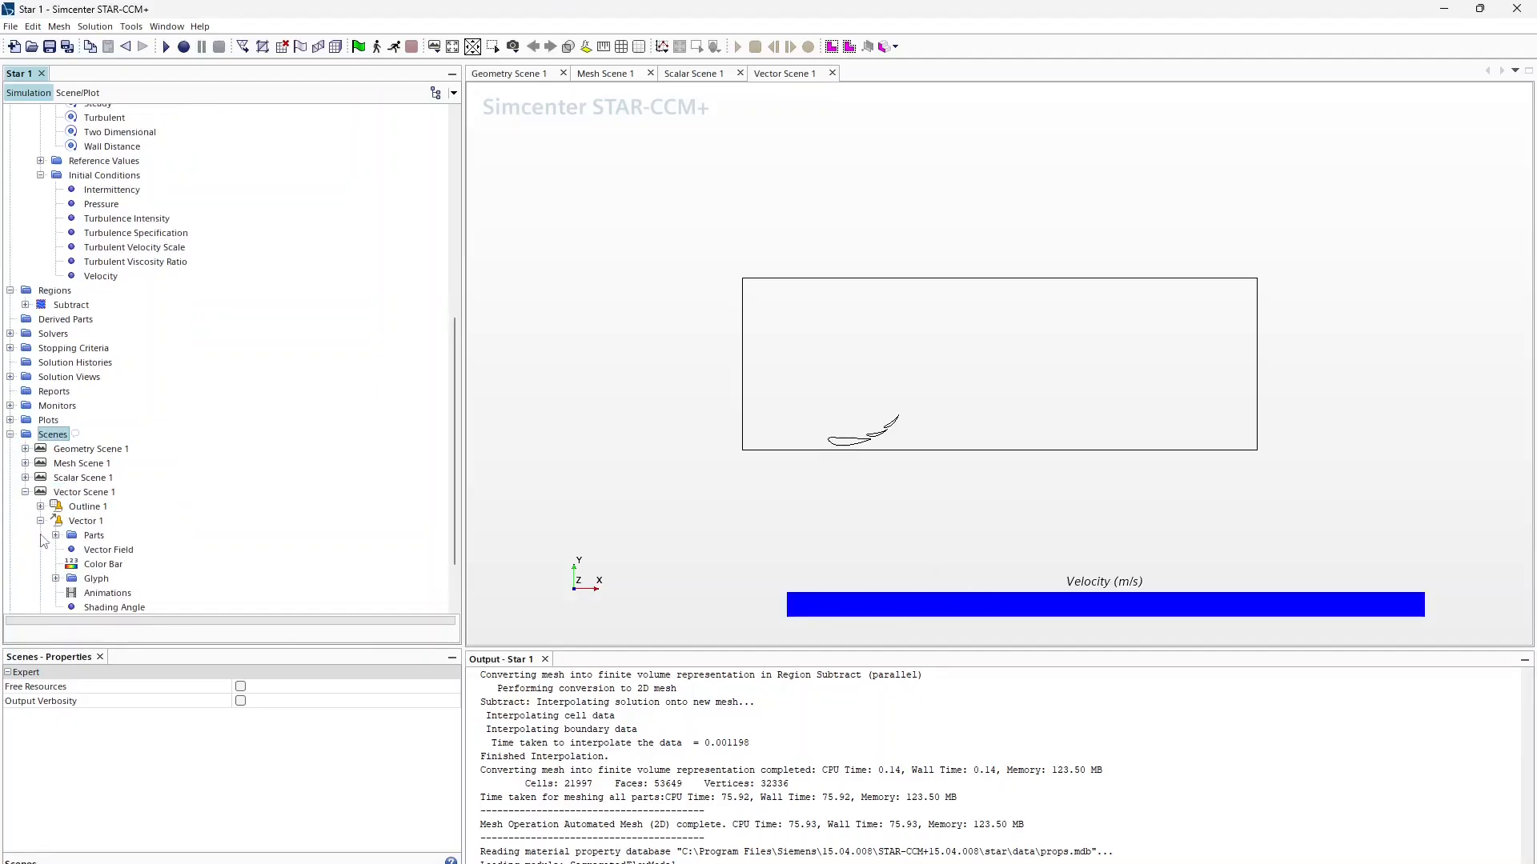
pyautogui.scroll(-2, 104, 493)
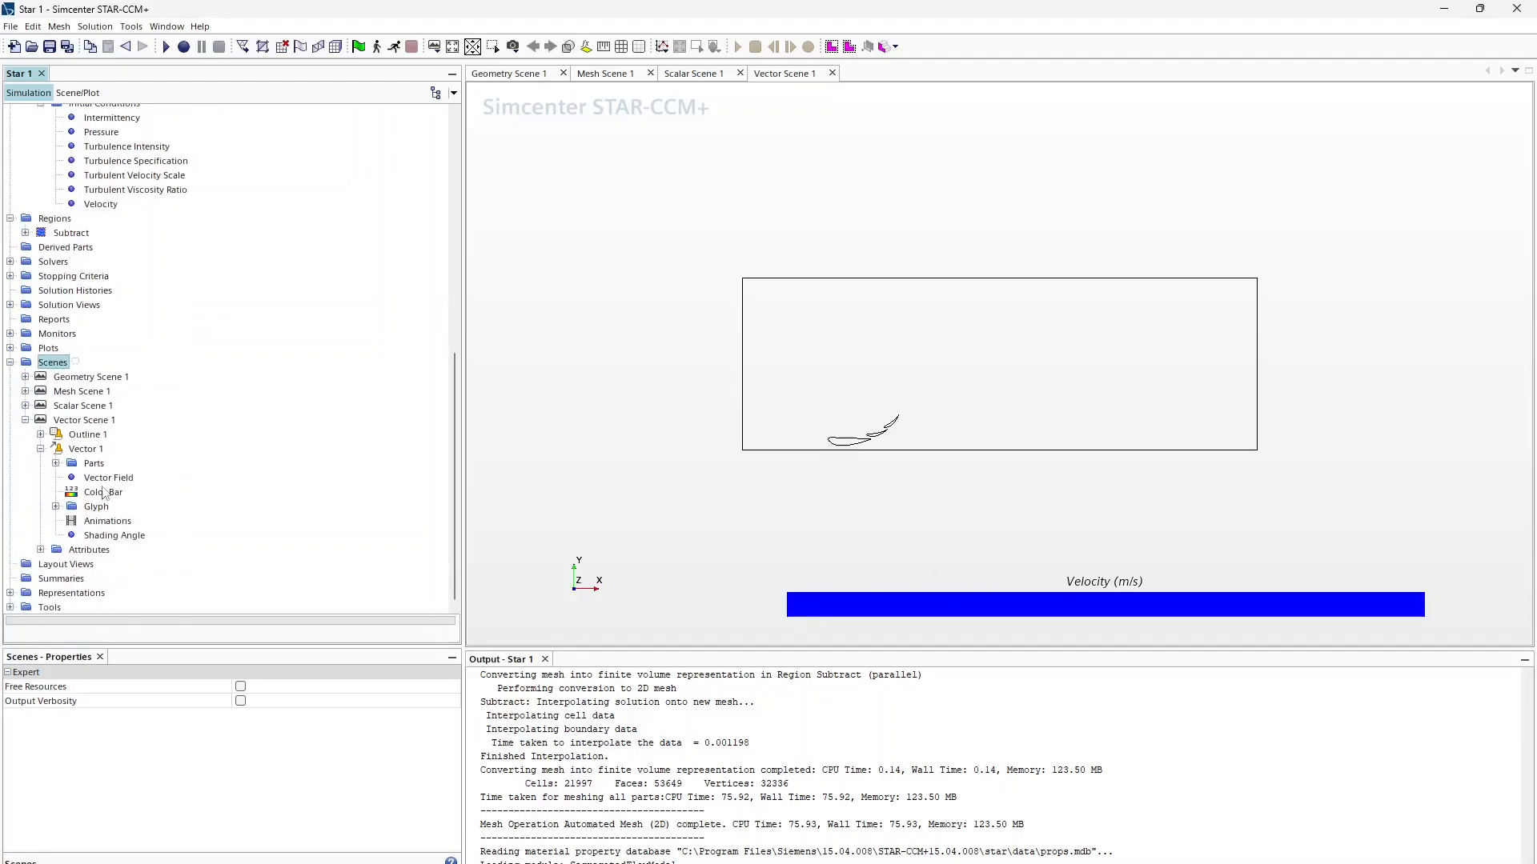
pyautogui.click(57, 465)
pyautogui.click(85, 449)
pyautogui.click(269, 701)
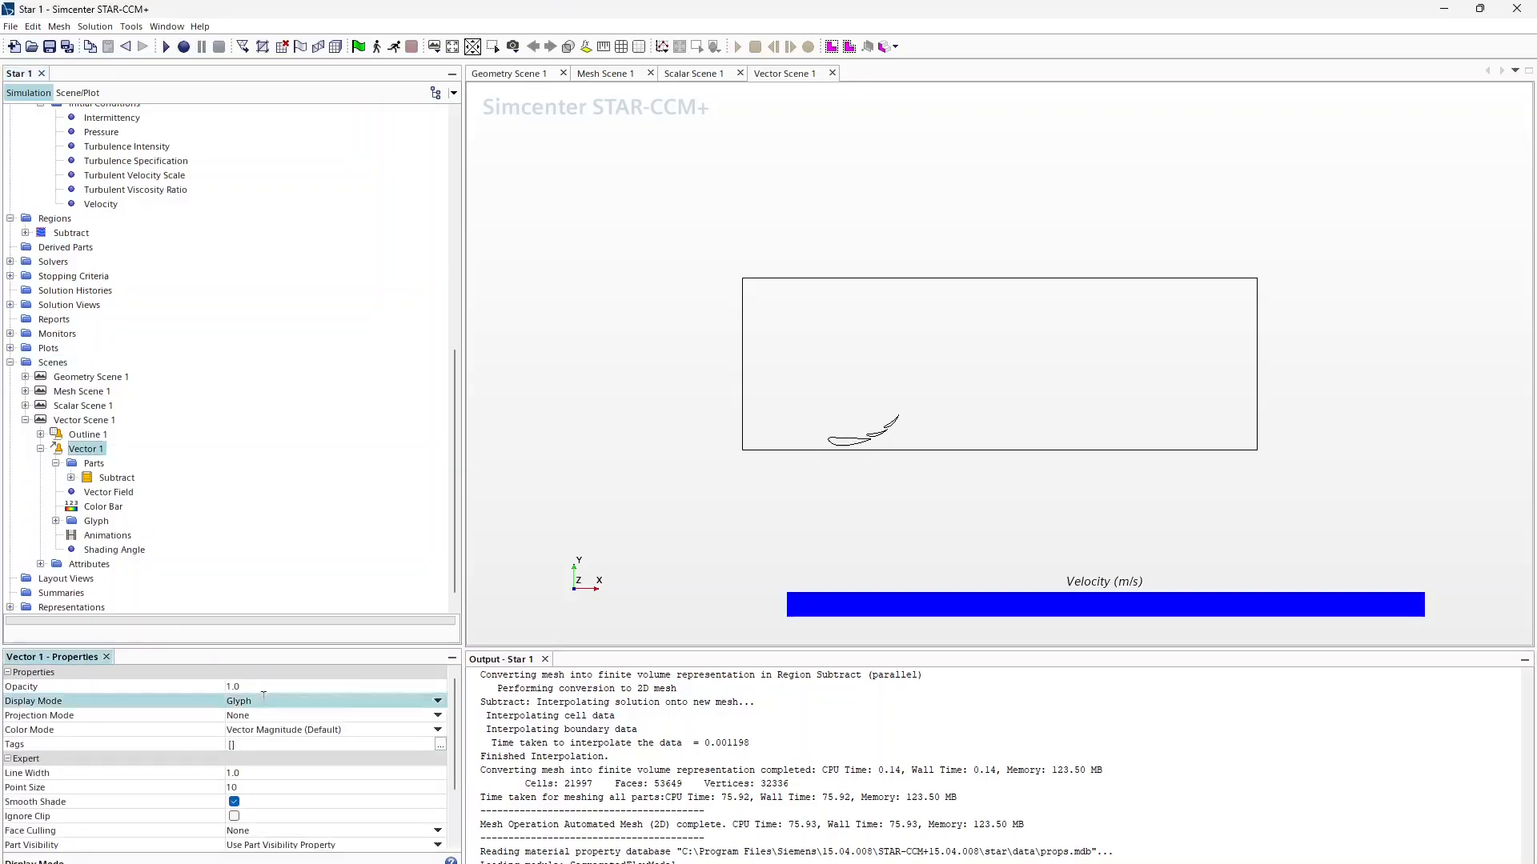
pyautogui.click(266, 733)
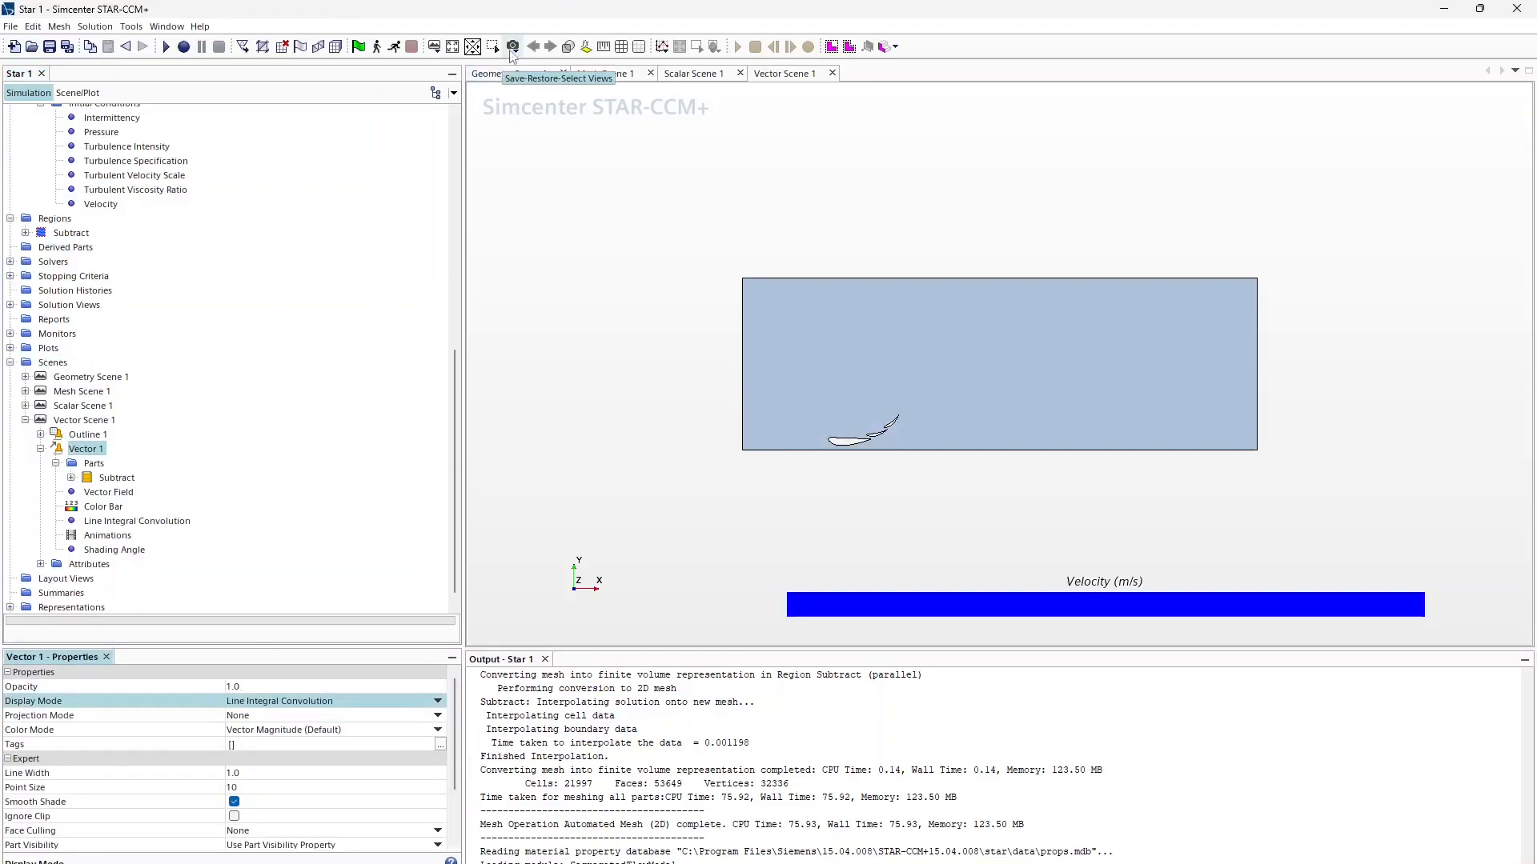
# Step: Switch both the vector and scalar scenes to parallel projection and recentre the mesh
pyautogui.click(513, 51)
pyautogui.moveTo(580, 120)
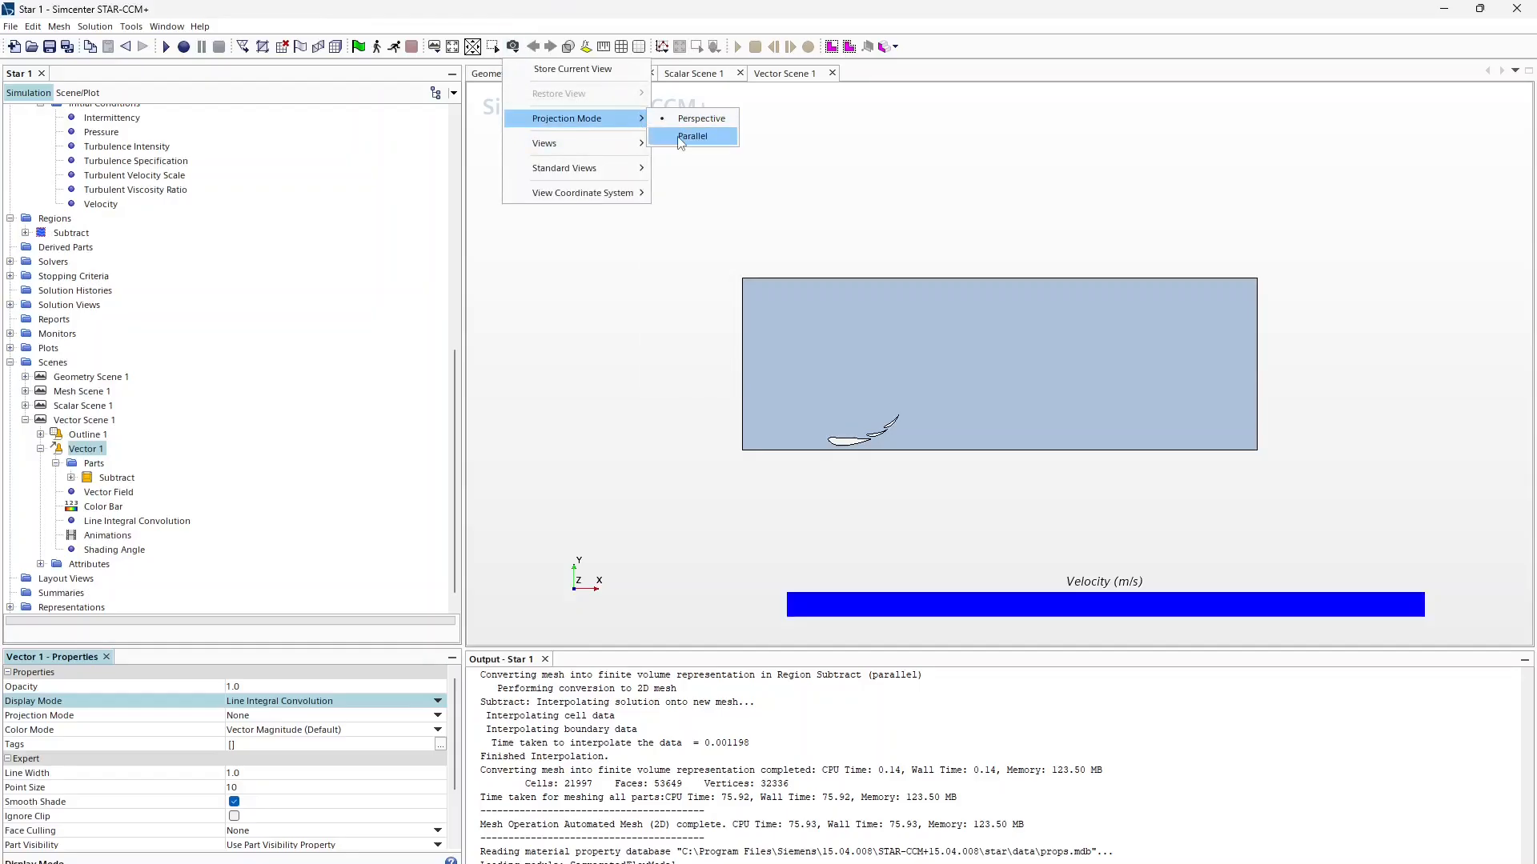
pyautogui.click(692, 136)
pyautogui.click(693, 73)
pyautogui.click(513, 46)
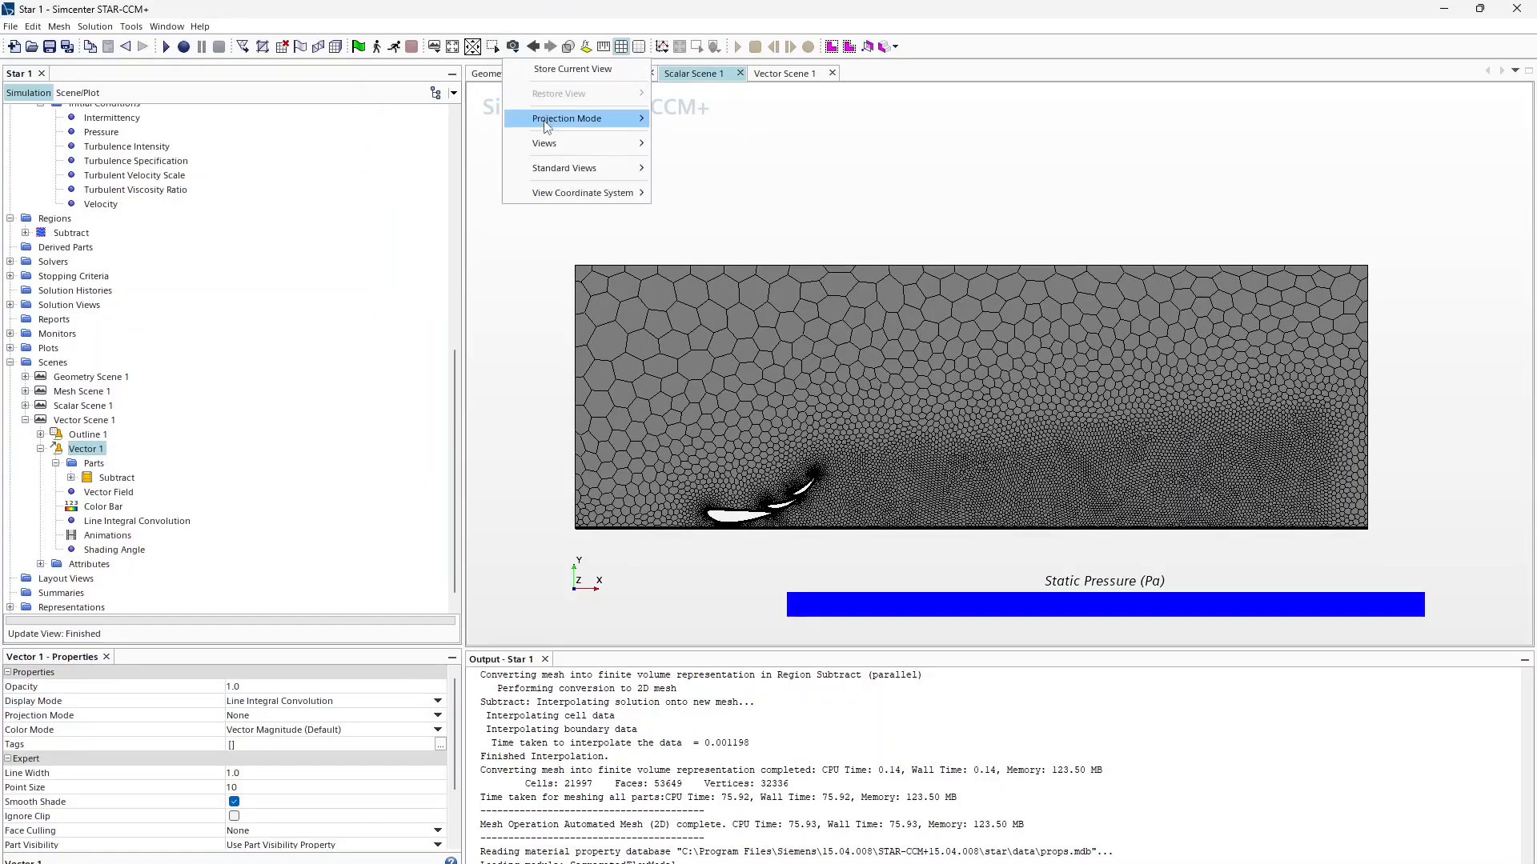
pyautogui.moveTo(581, 120)
pyautogui.click(685, 136)
pyautogui.scroll(3, 781, 405)
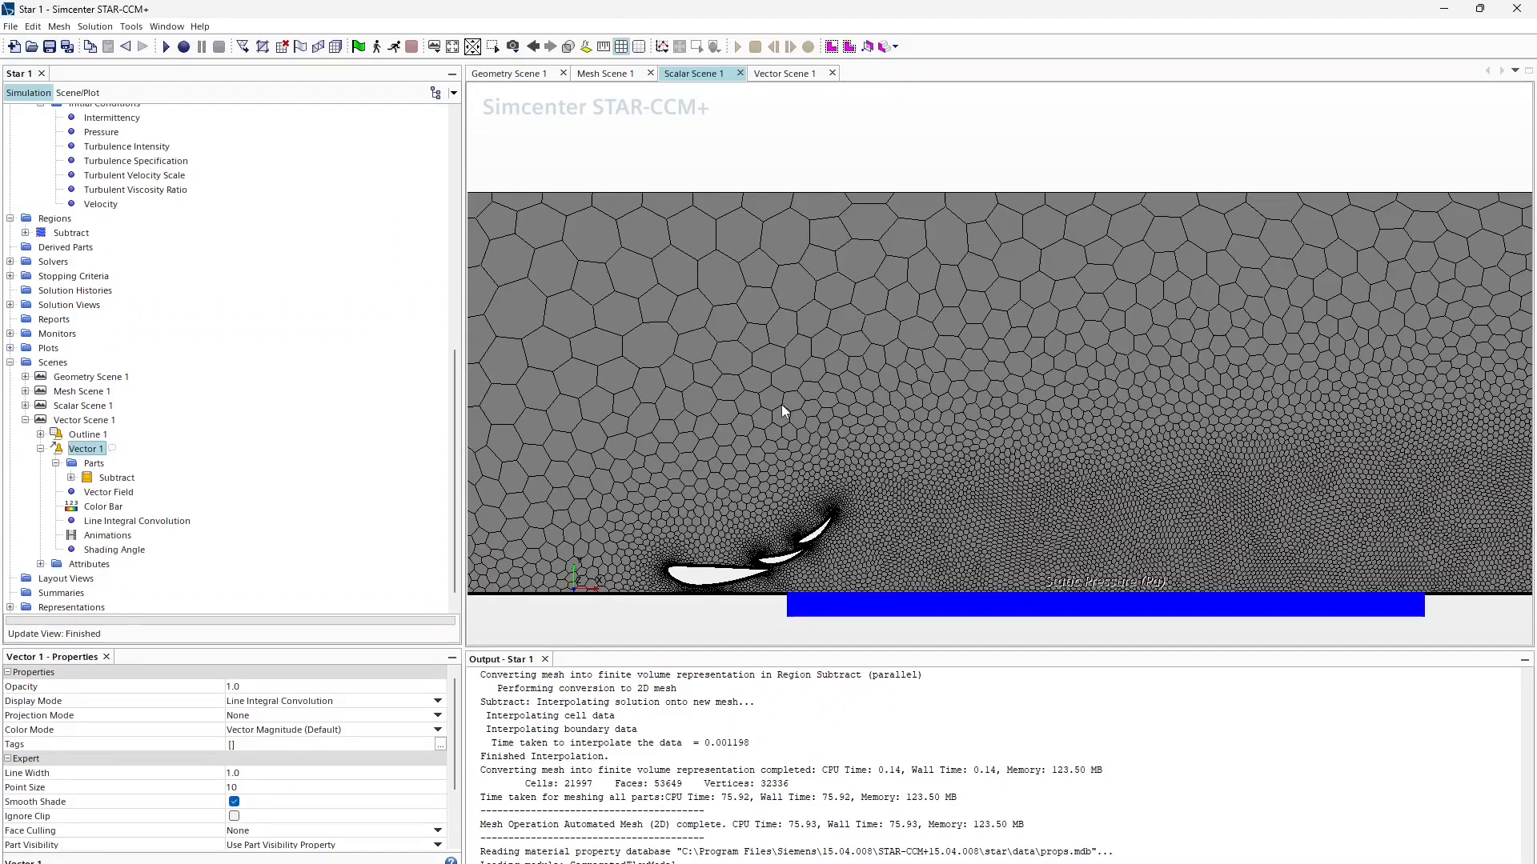
pyautogui.moveTo(781, 405); pyautogui.dragTo(797, 240, button='middle')
pyautogui.click(783, 74)
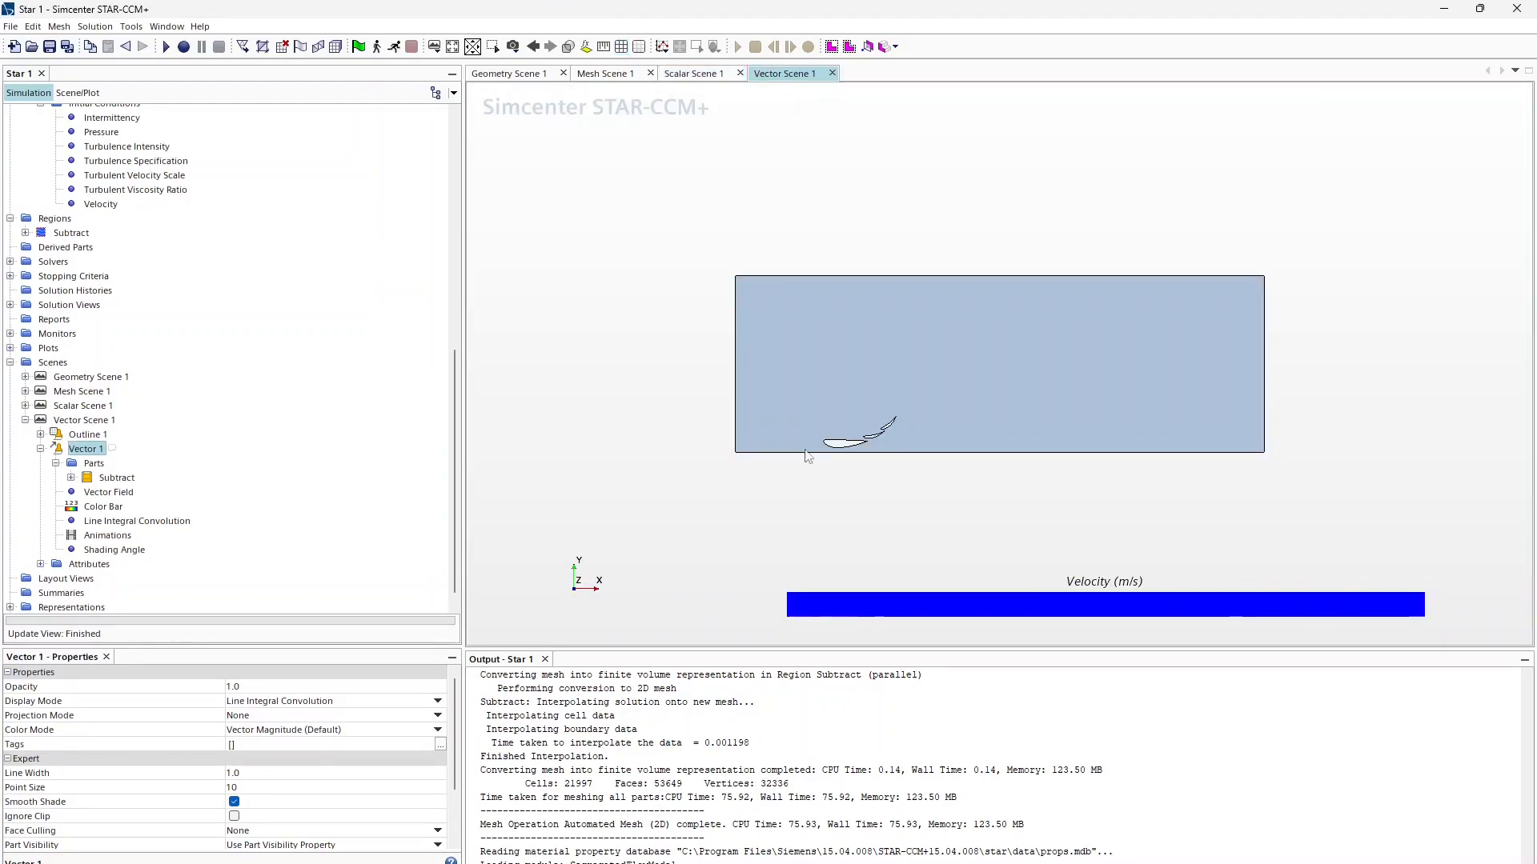
pyautogui.scroll(5, 905, 392)
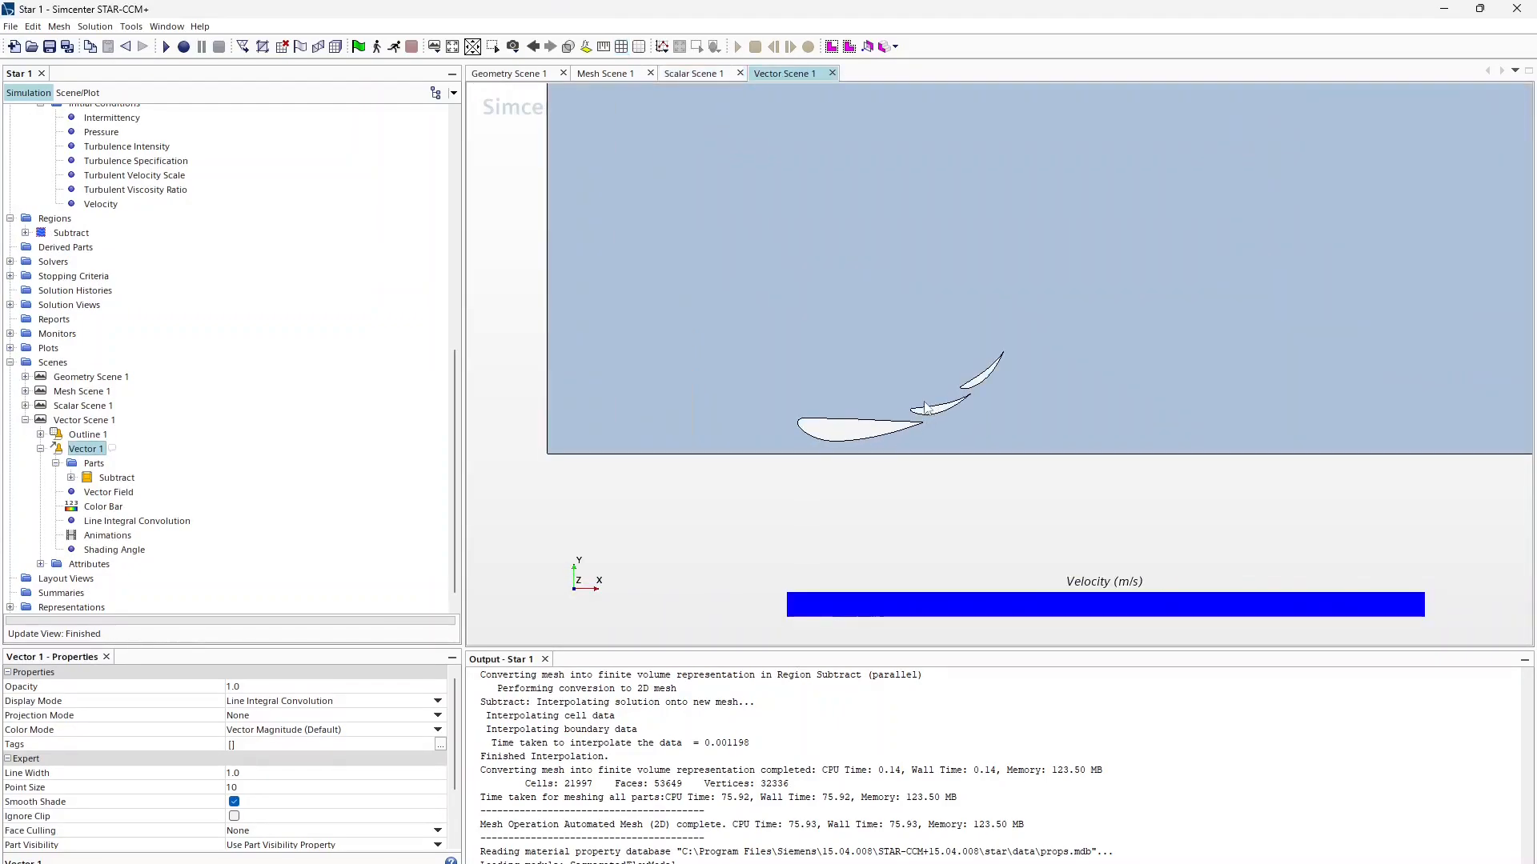
# Step: Change the vector field's velocity units to mph
pyautogui.click(86, 492)
pyautogui.click(255, 774)
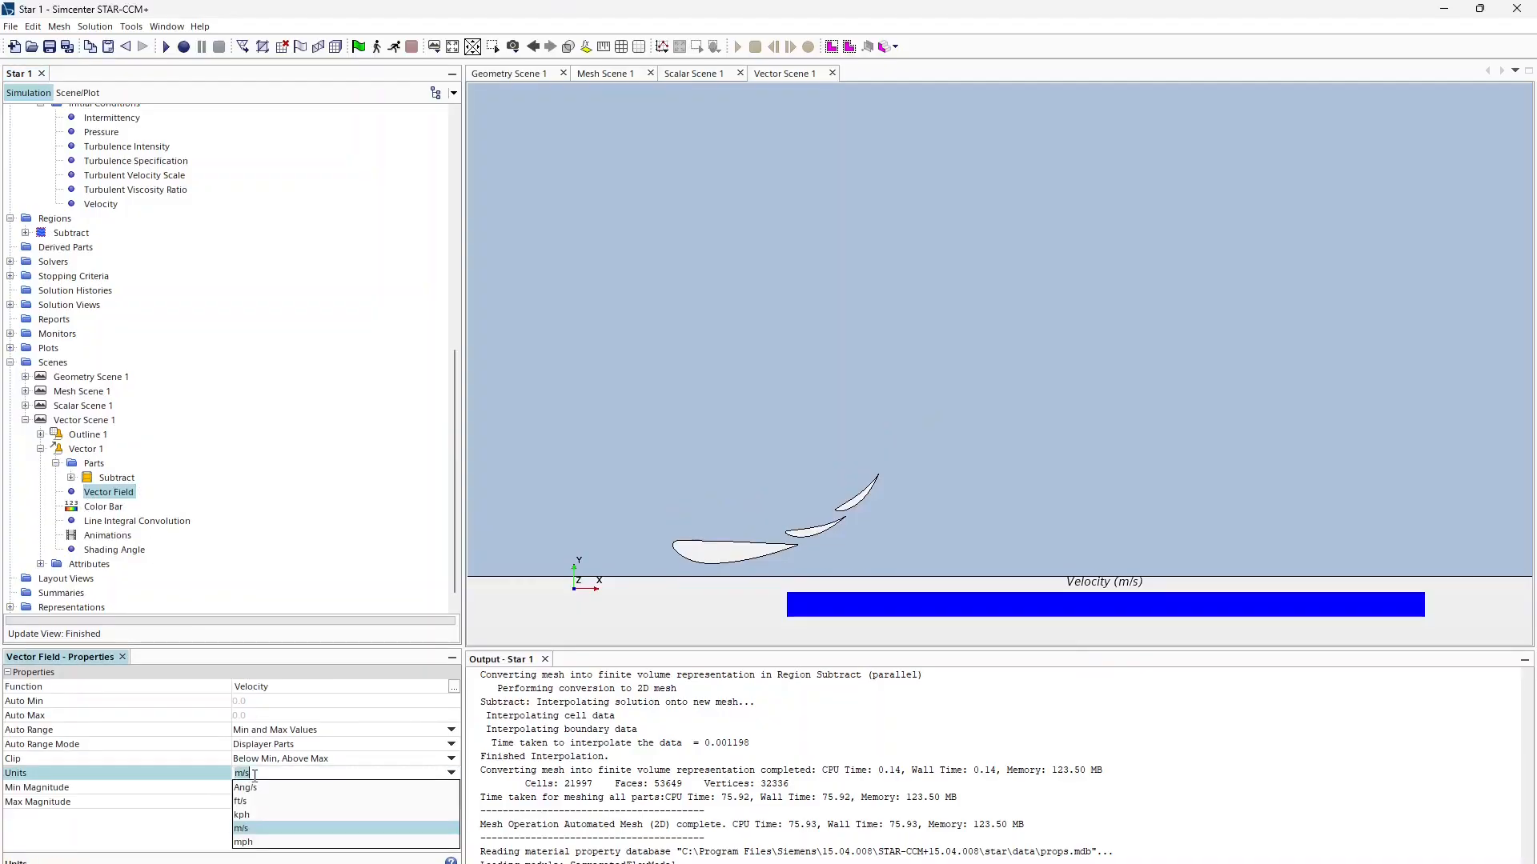
pyautogui.write('mph')
pyautogui.press('Return')
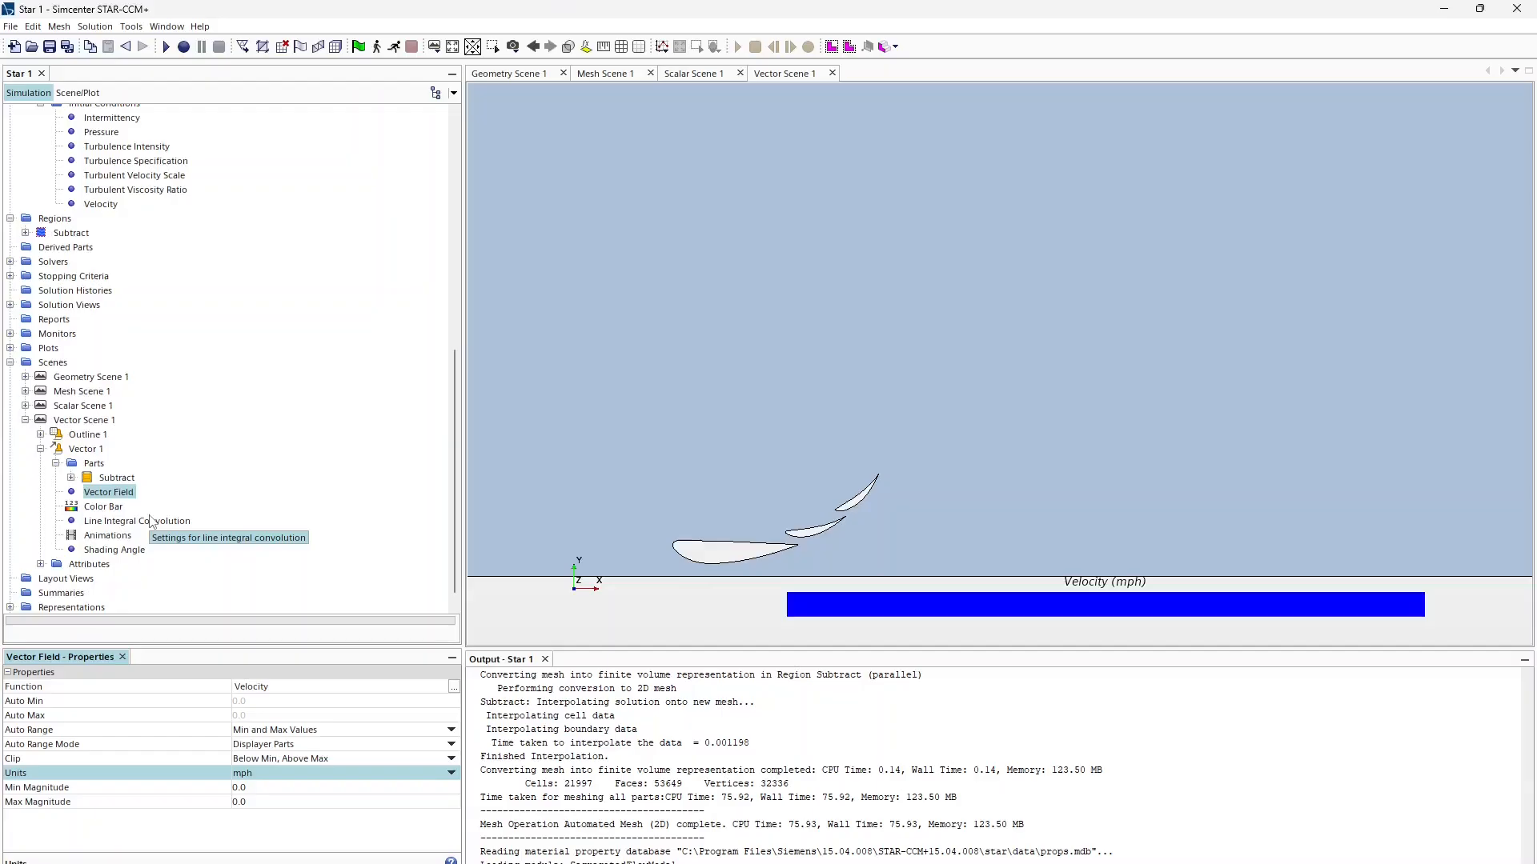
pyautogui.click(25, 420)
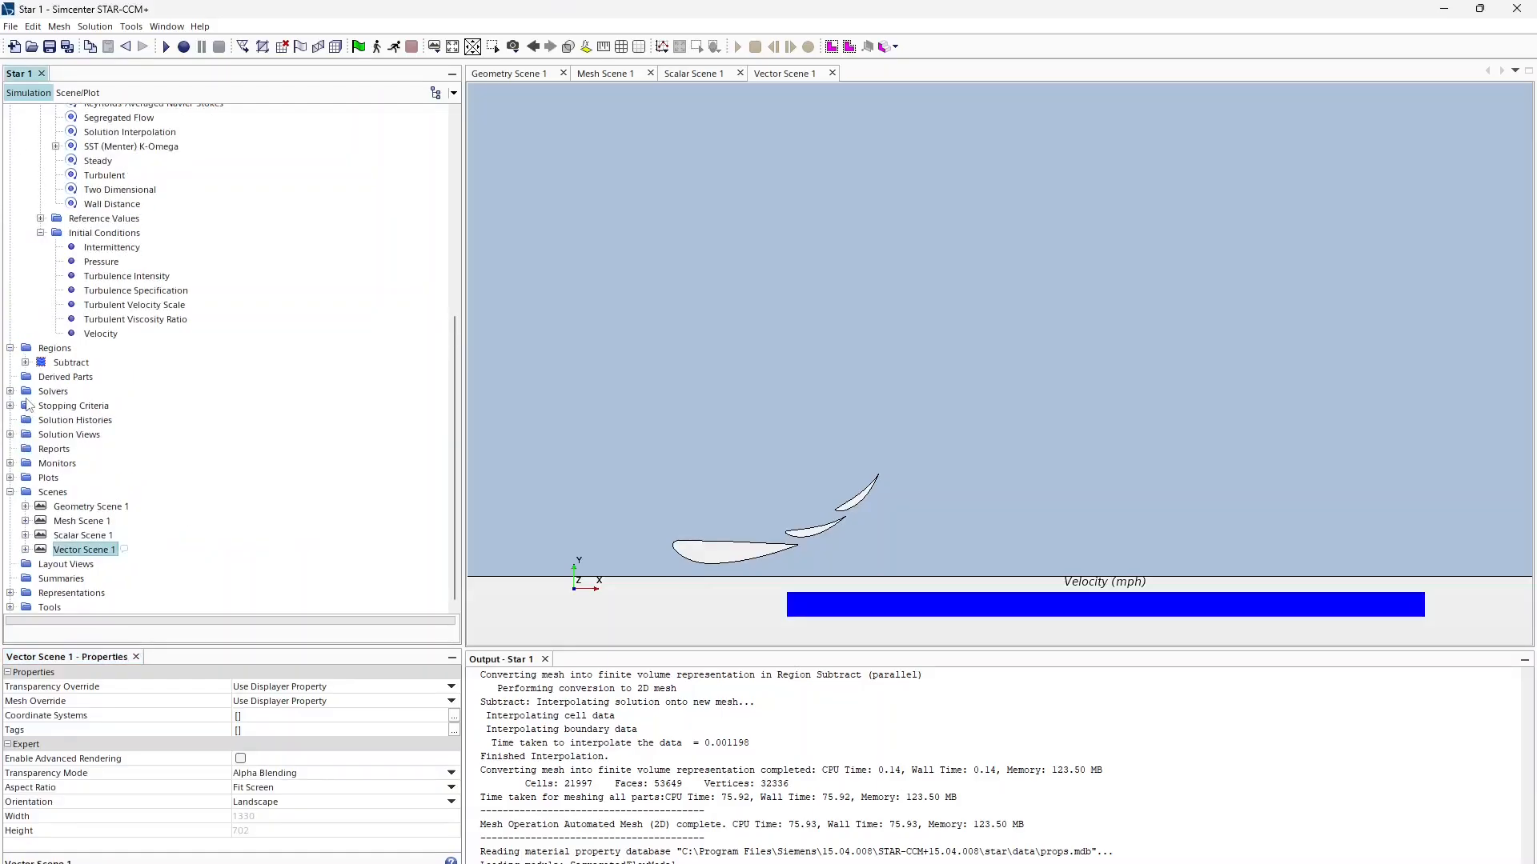
# Step: Add two new groups under Reports
pyautogui.click(40, 452)
pyautogui.rightClick(68, 450)
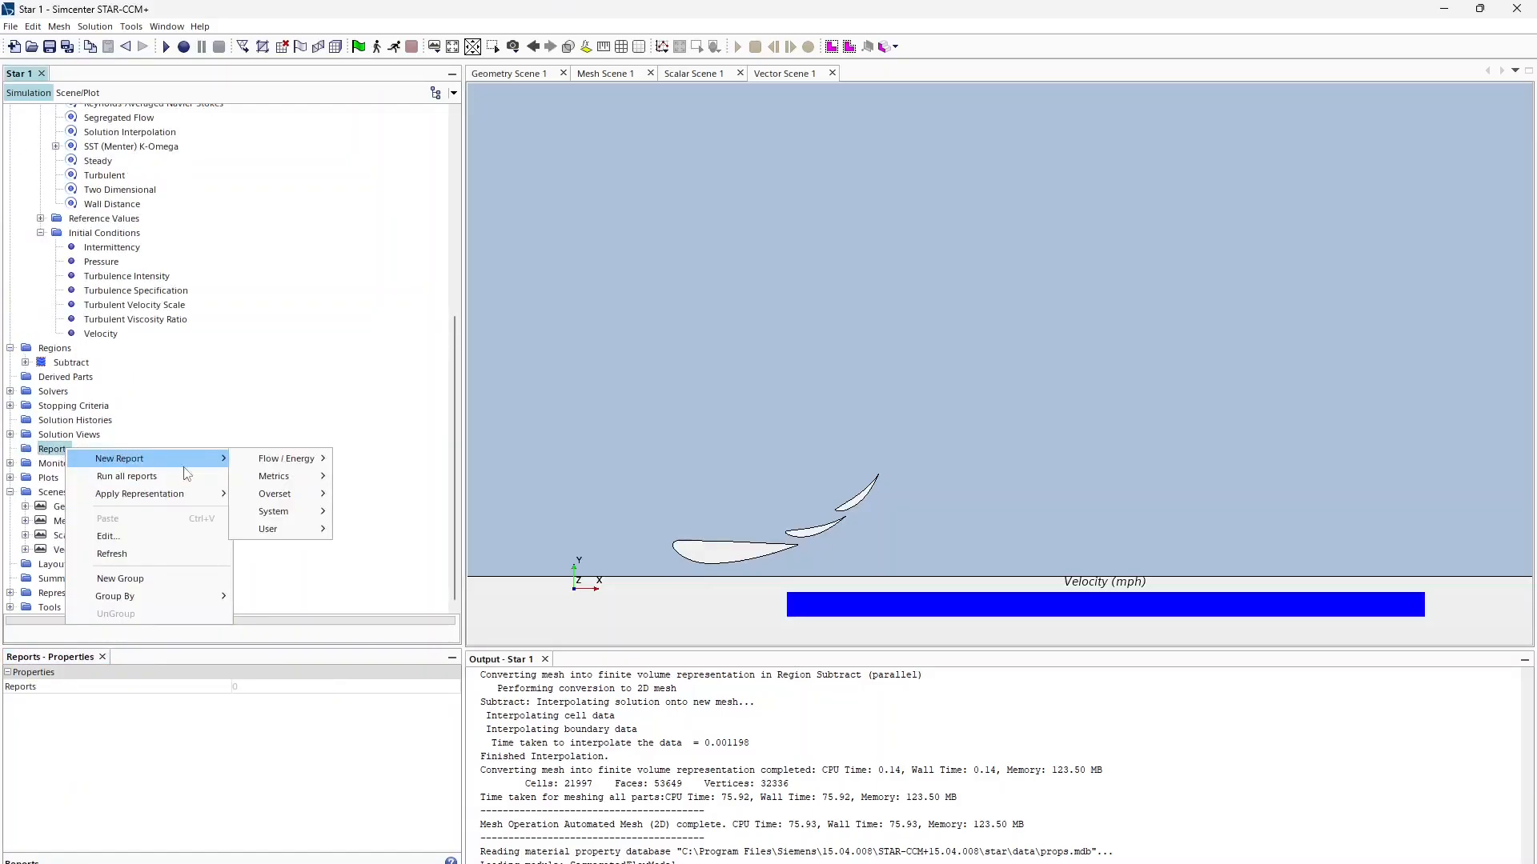
pyautogui.click(133, 585)
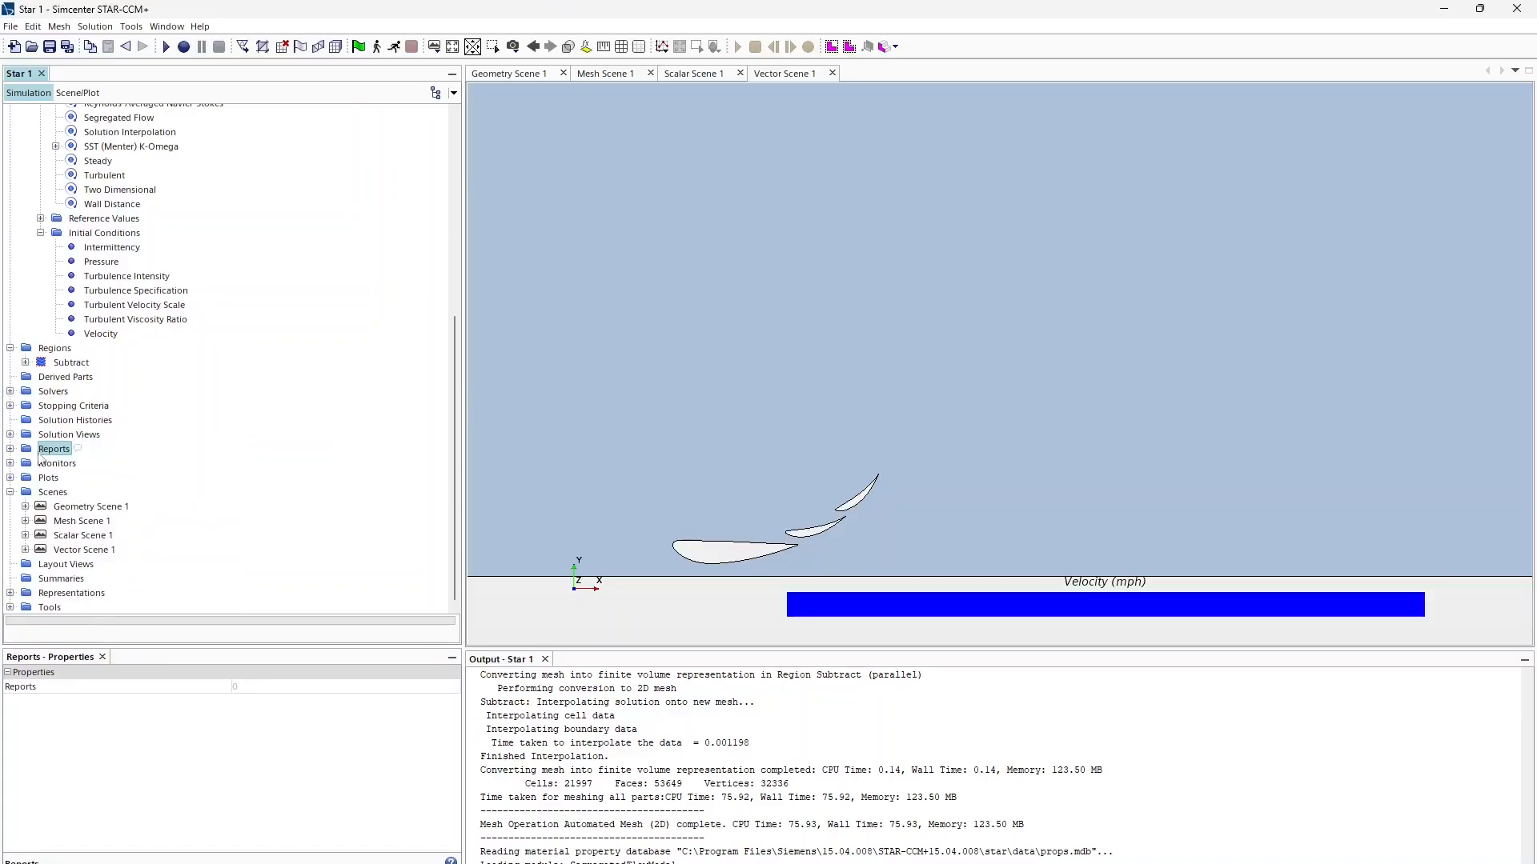
pyautogui.click(11, 449)
pyautogui.rightClick(54, 448)
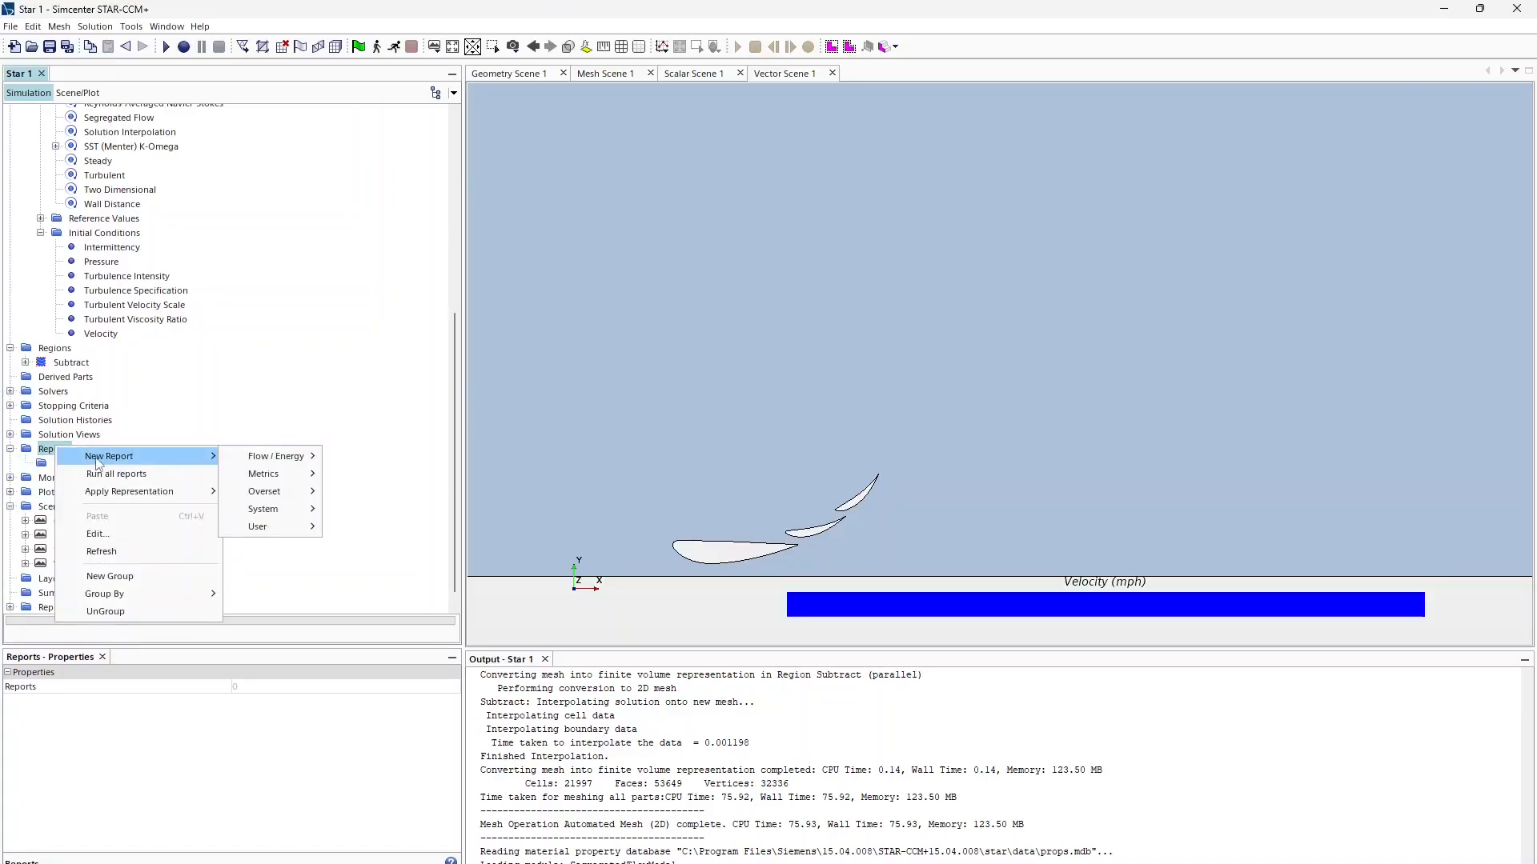
pyautogui.click(128, 577)
# Step: Rename the new groups Plotting and CoP
pyautogui.click(77, 464)
pyautogui.click(77, 463)
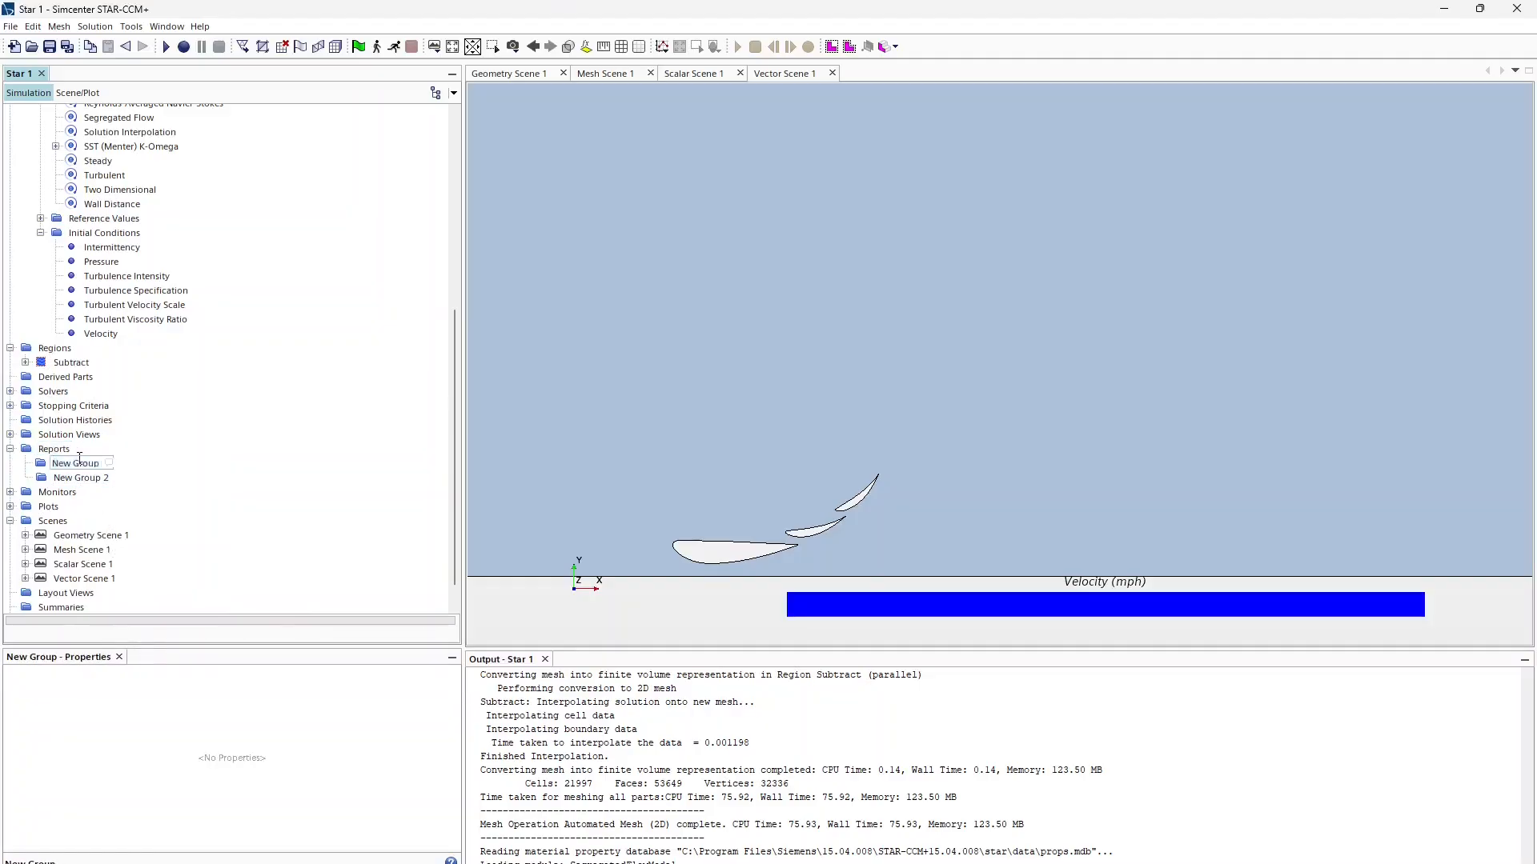
pyautogui.write('Plotting')
pyautogui.press('Return')
pyautogui.click(86, 478)
pyautogui.click(85, 478)
pyautogui.write('CoP')
pyautogui.press('Return')
# Step: Bring up the Reports menu for adding a new report
pyautogui.click(75, 462)
pyautogui.click(53, 439)
pyautogui.click(54, 444)
pyautogui.rightClick(53, 444)
pyautogui.moveTo(116, 454)
pyautogui.moveTo(285, 459)
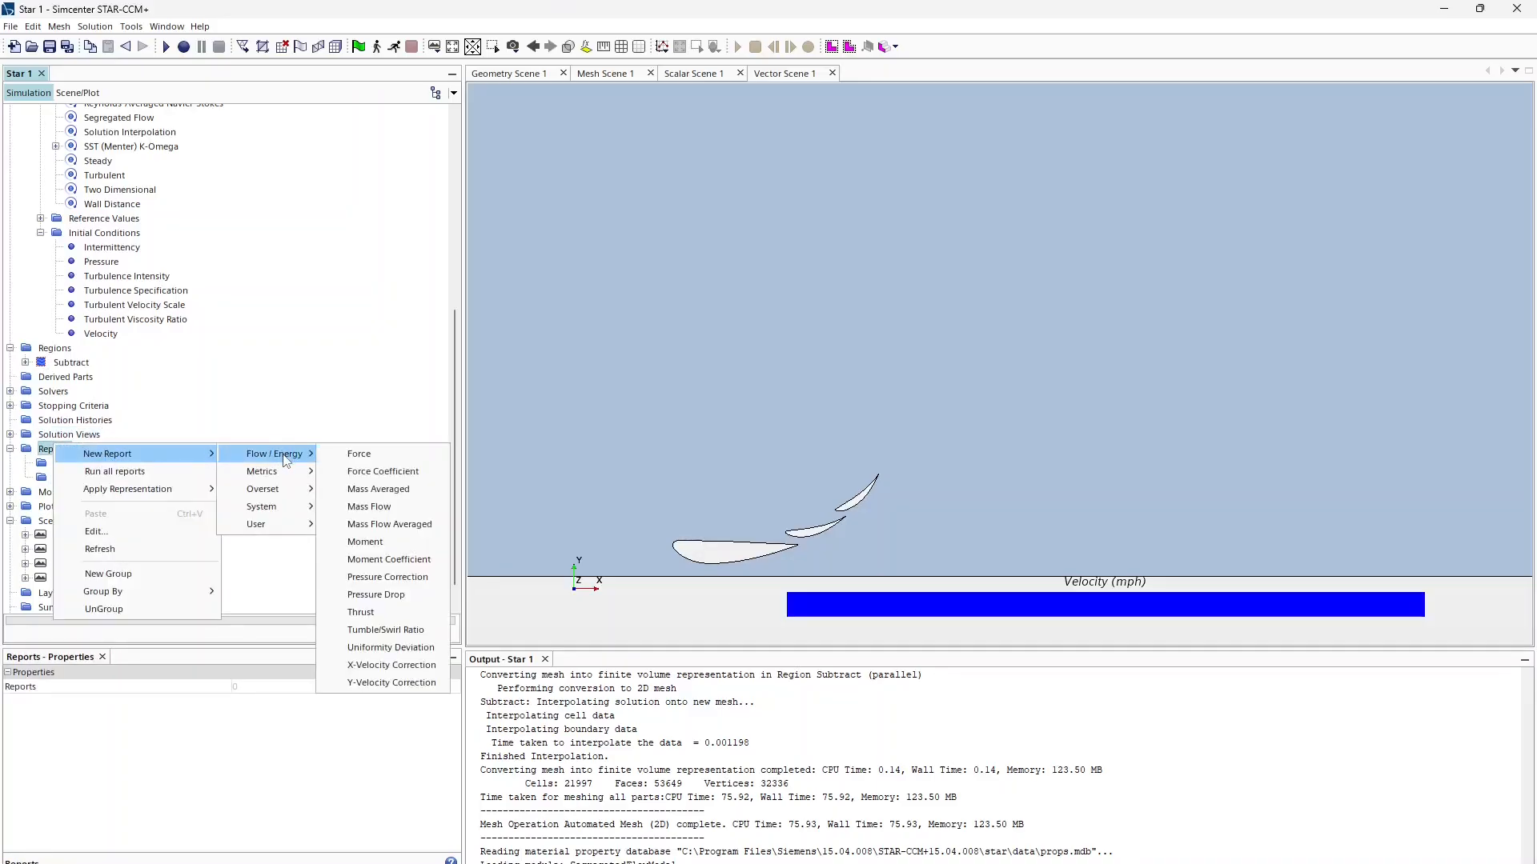
# Step: Add a force report in lbf measured on Flap1, Flap2 and Mainplane under the Subtract part
pyautogui.click(362, 455)
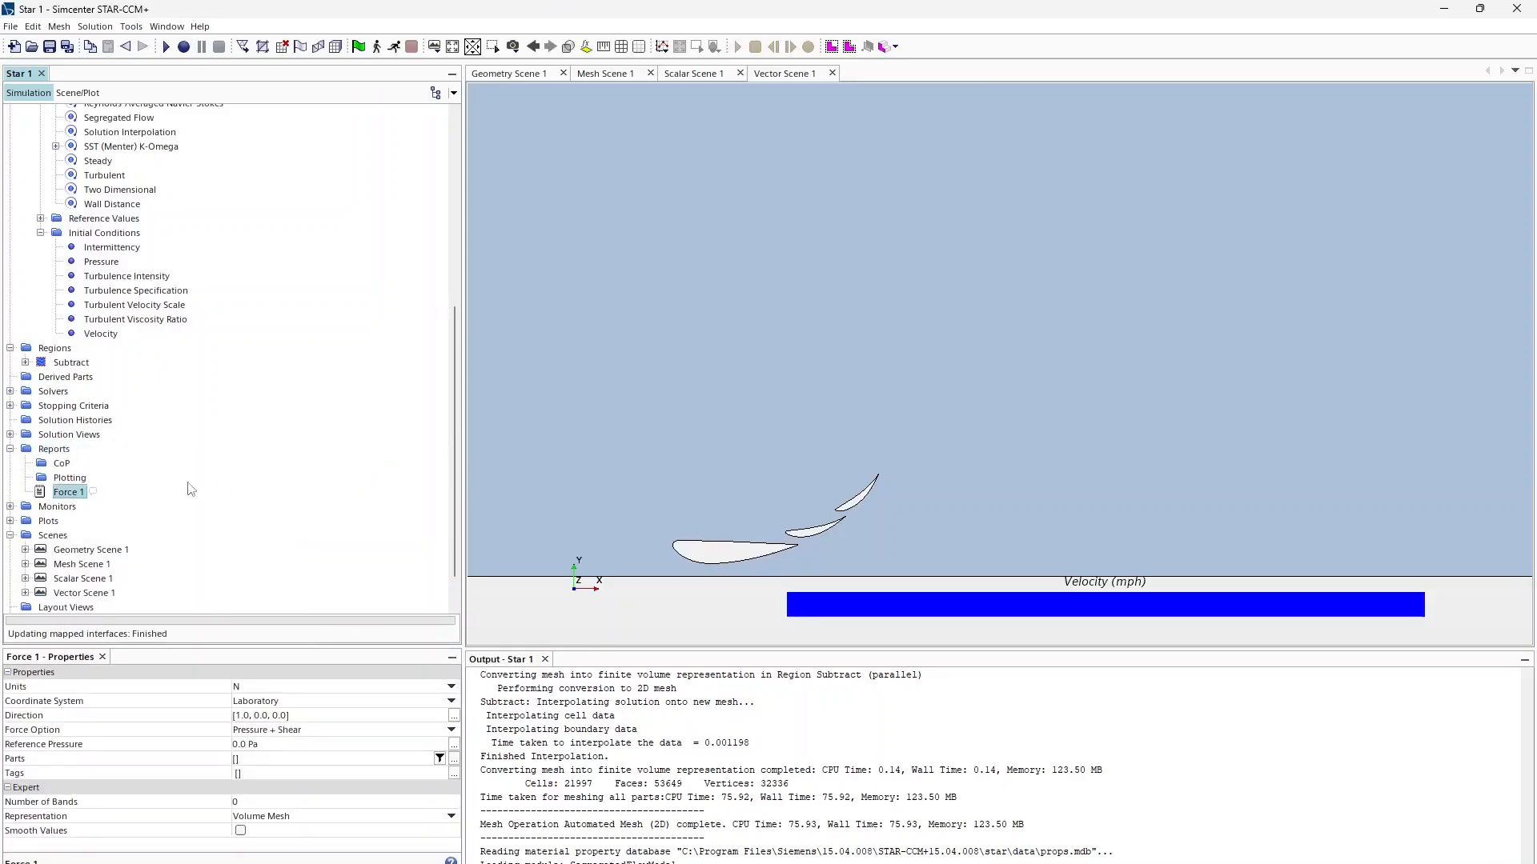
pyautogui.click(248, 693)
pyautogui.click(271, 710)
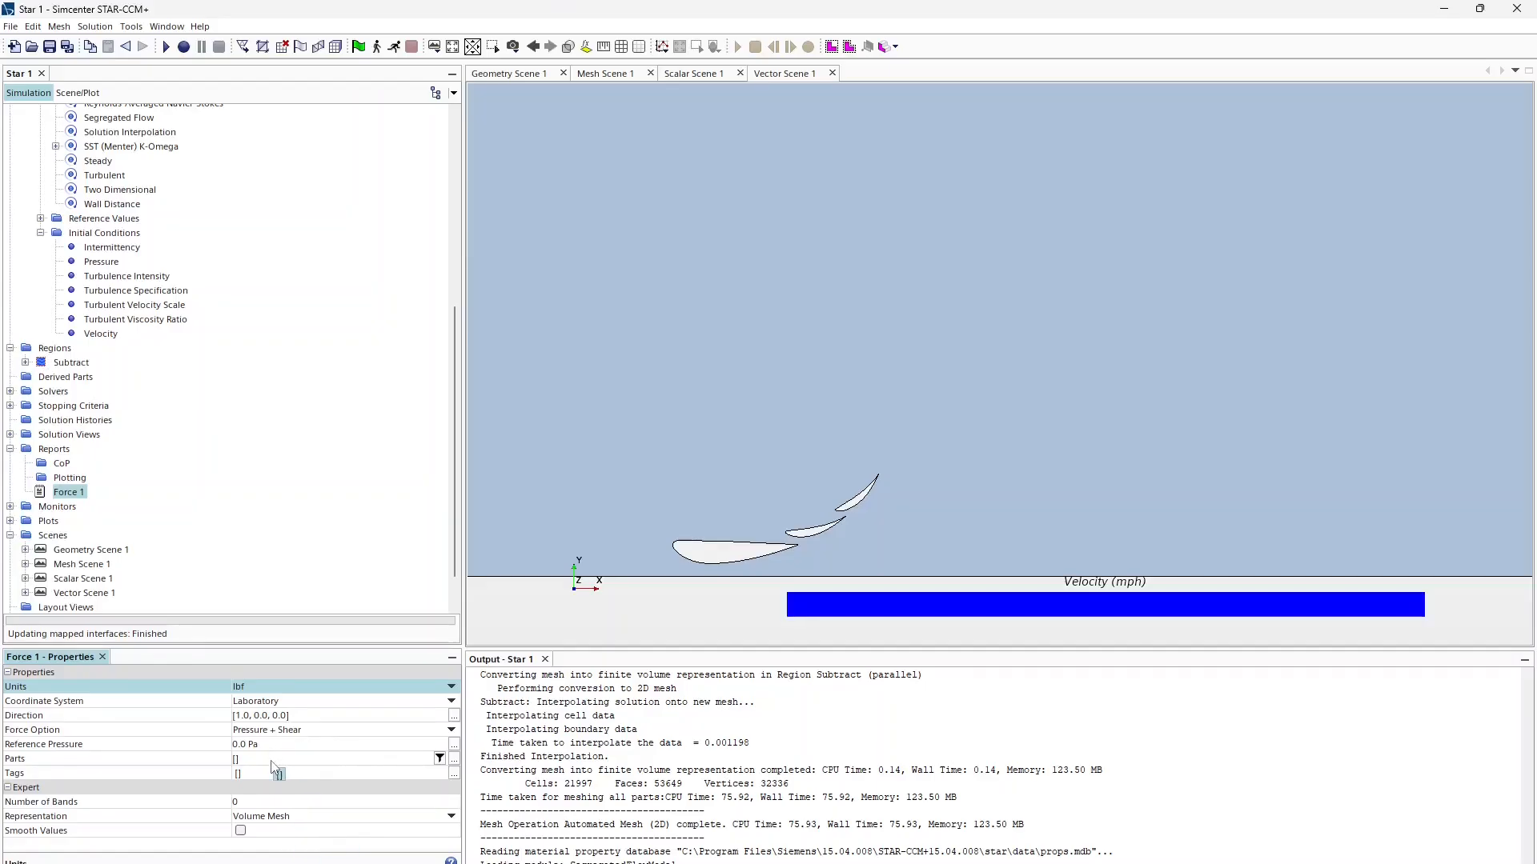
pyautogui.click(454, 759)
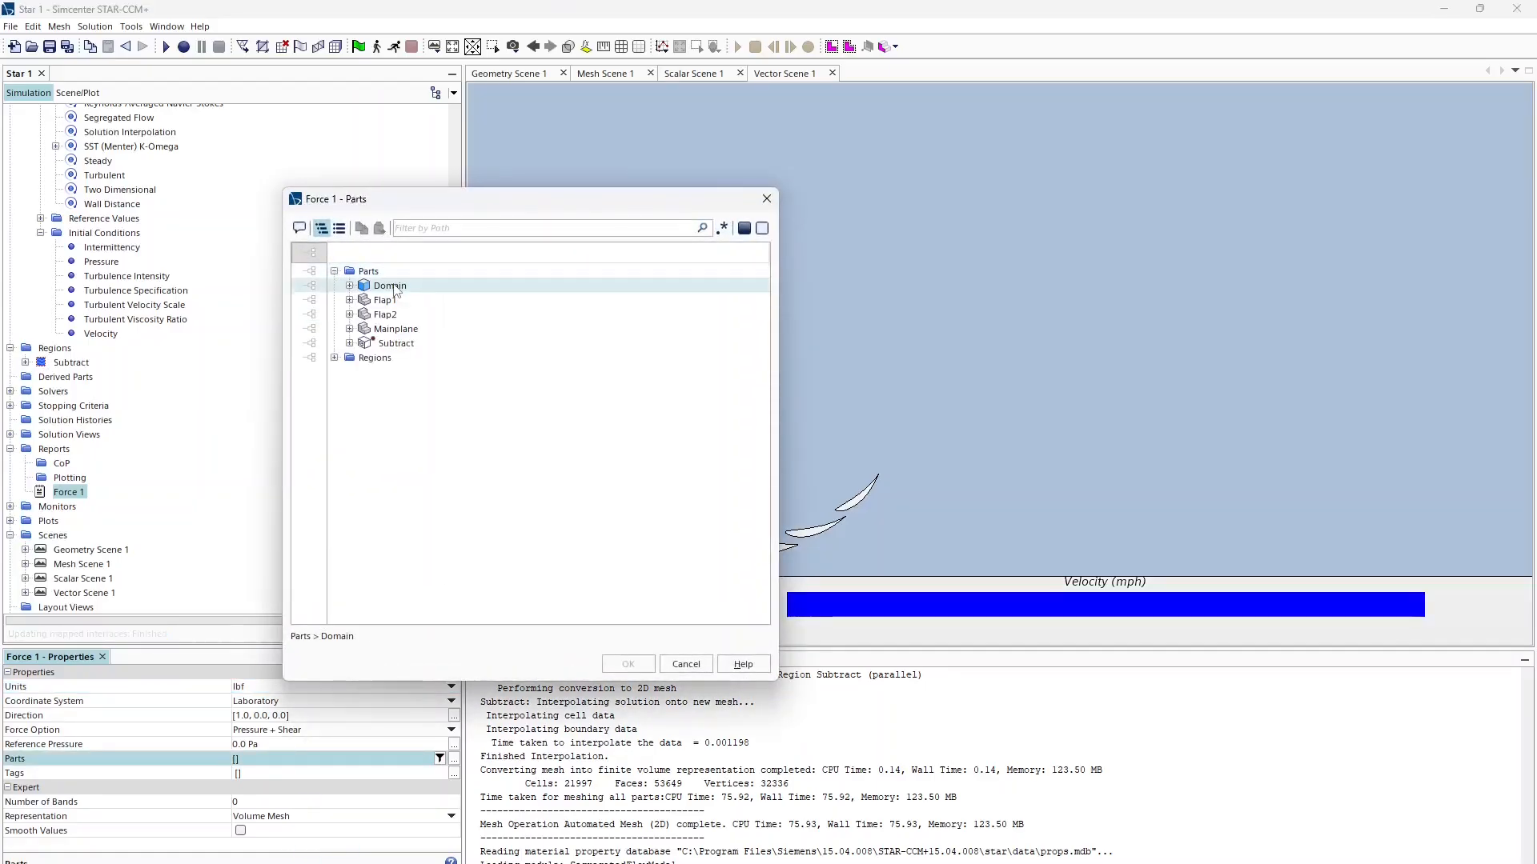
pyautogui.click(385, 300)
pyautogui.click(385, 315)
pyautogui.click(396, 329)
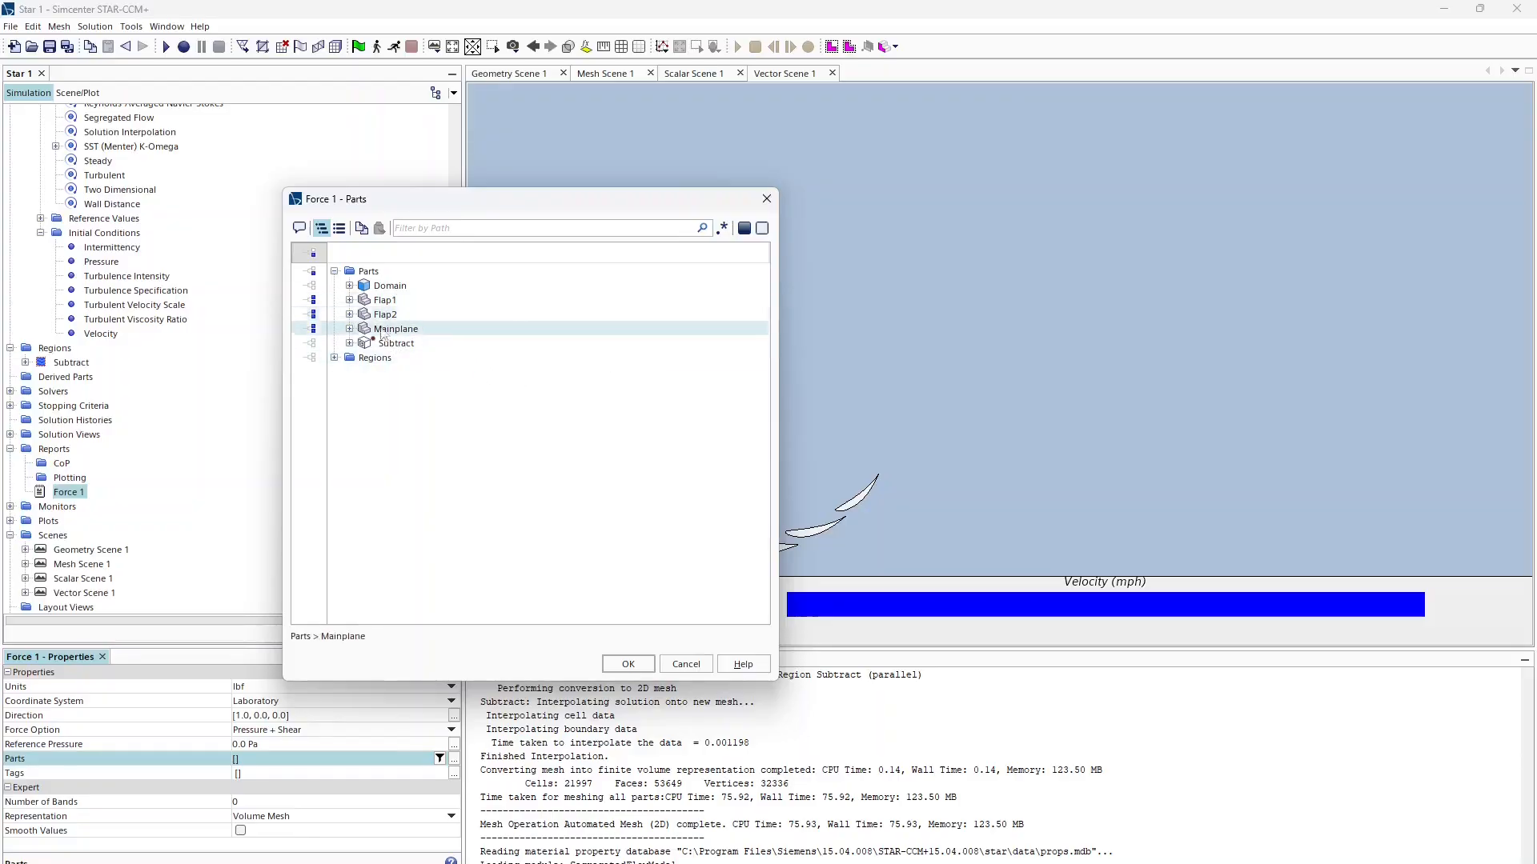
pyautogui.click(369, 300)
pyautogui.click(372, 315)
pyautogui.click(377, 329)
pyautogui.click(349, 343)
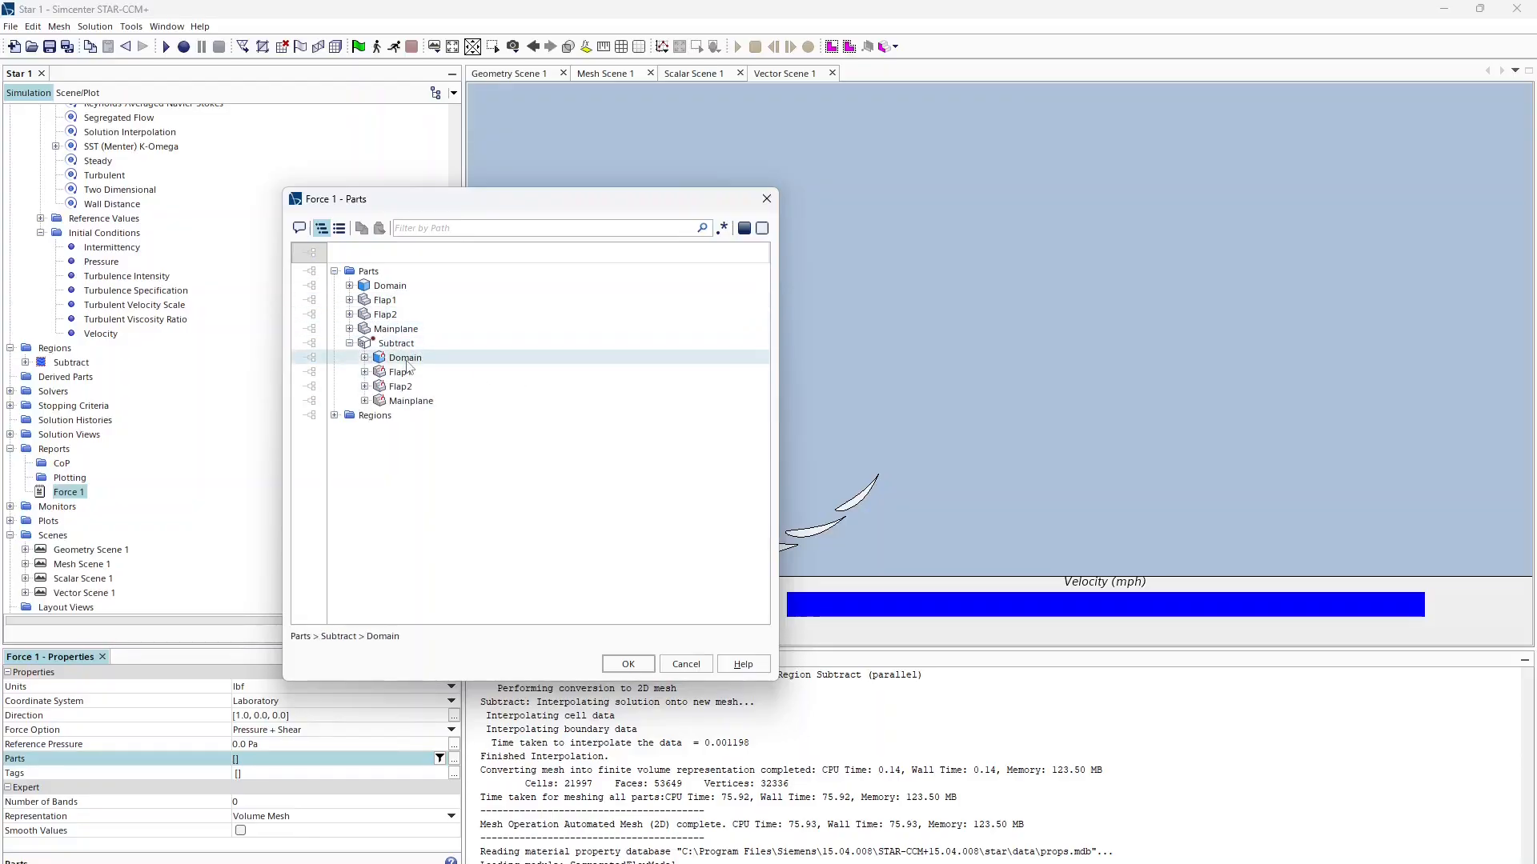
pyautogui.click(400, 373)
pyautogui.click(401, 387)
pyautogui.click(409, 401)
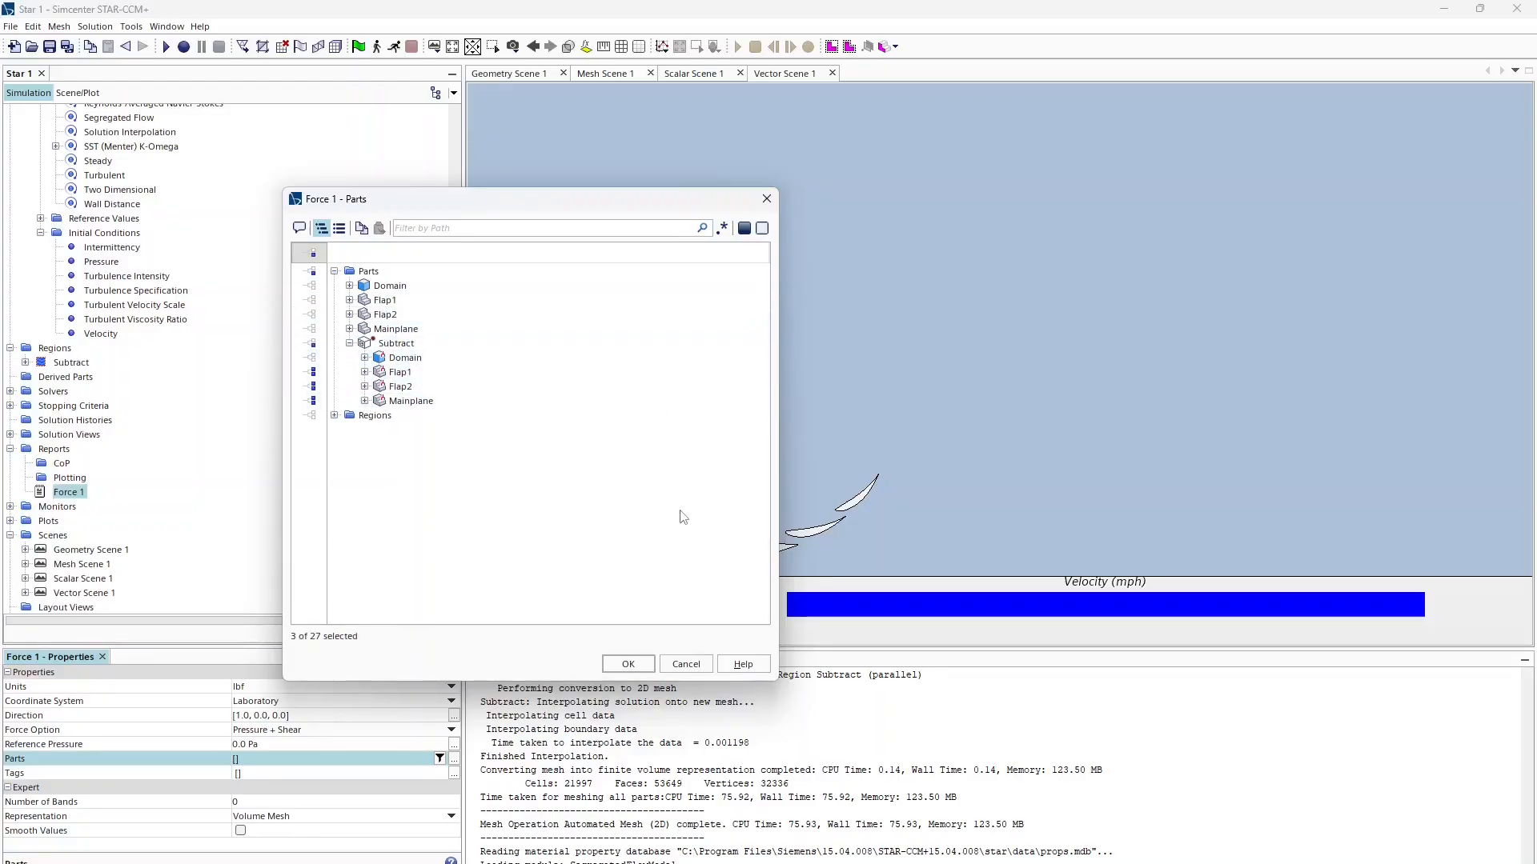
pyautogui.click(628, 664)
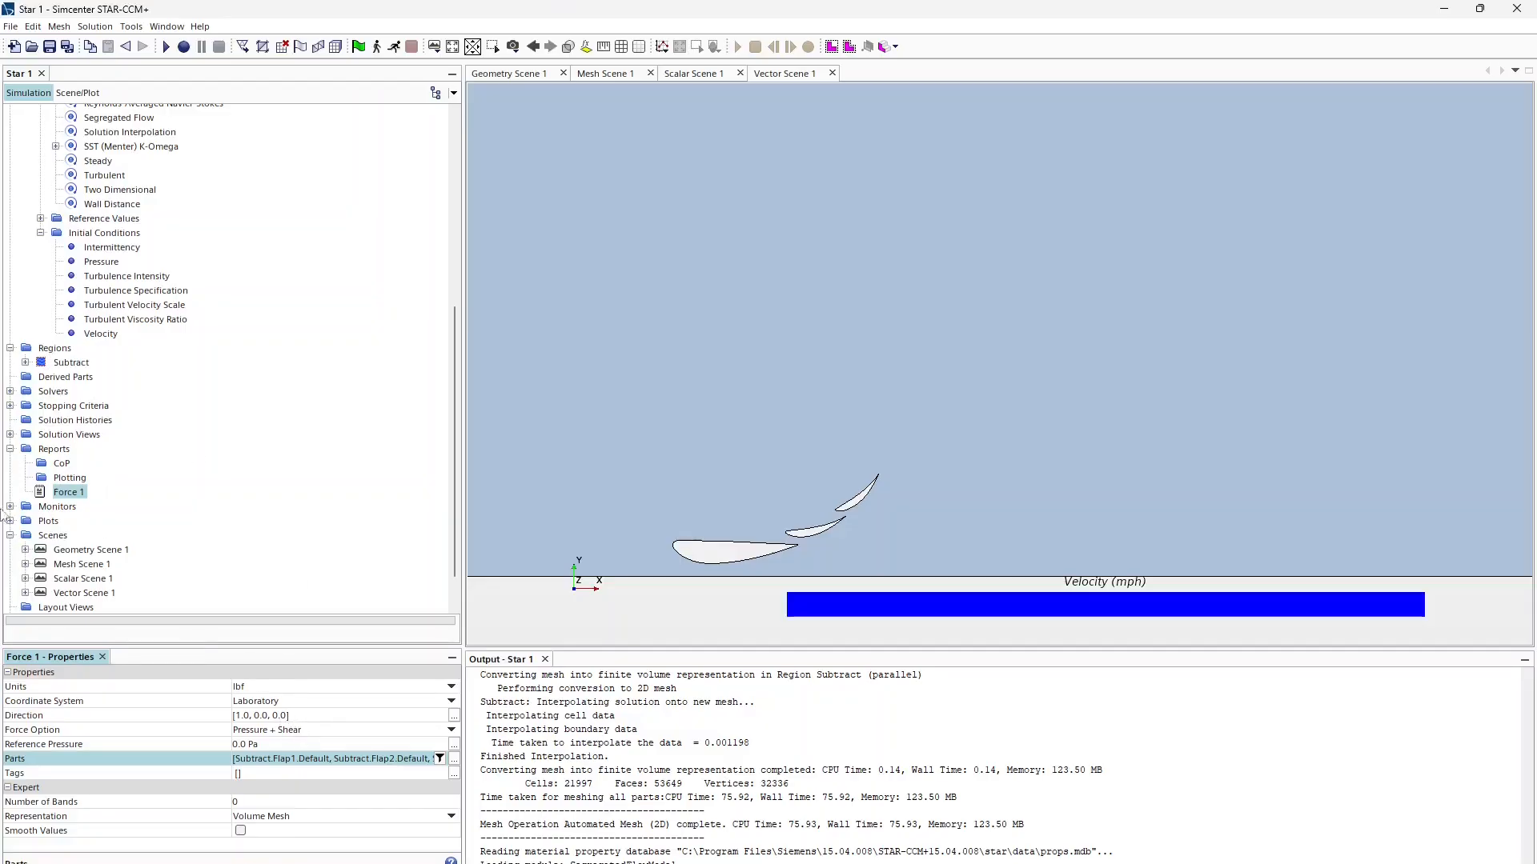
# Step: Rename the new force report to Drag
pyautogui.click(71, 493)
pyautogui.write('Drag')
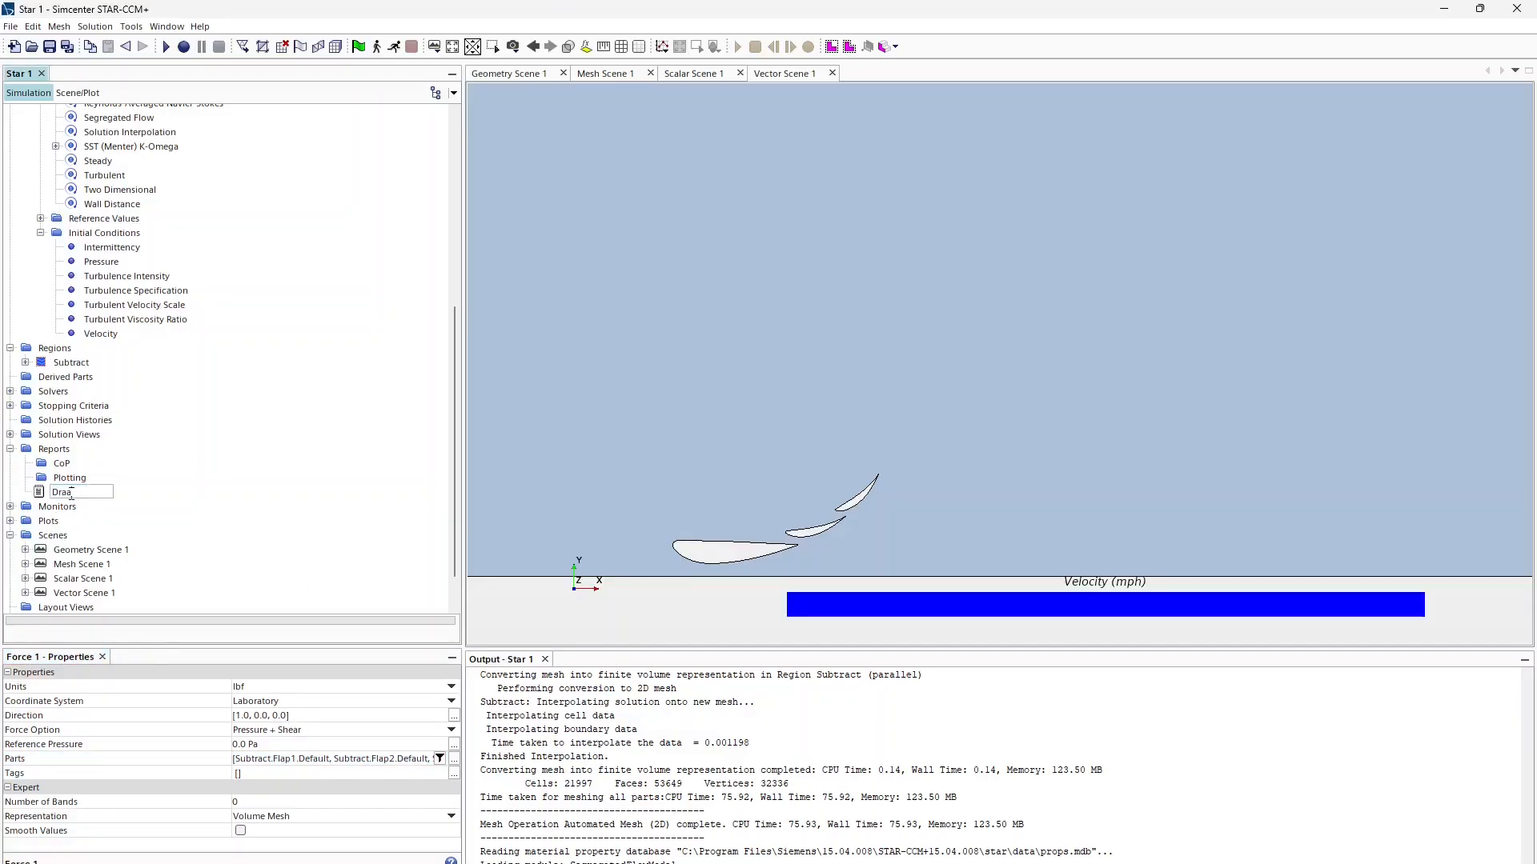
pyautogui.press('Return')
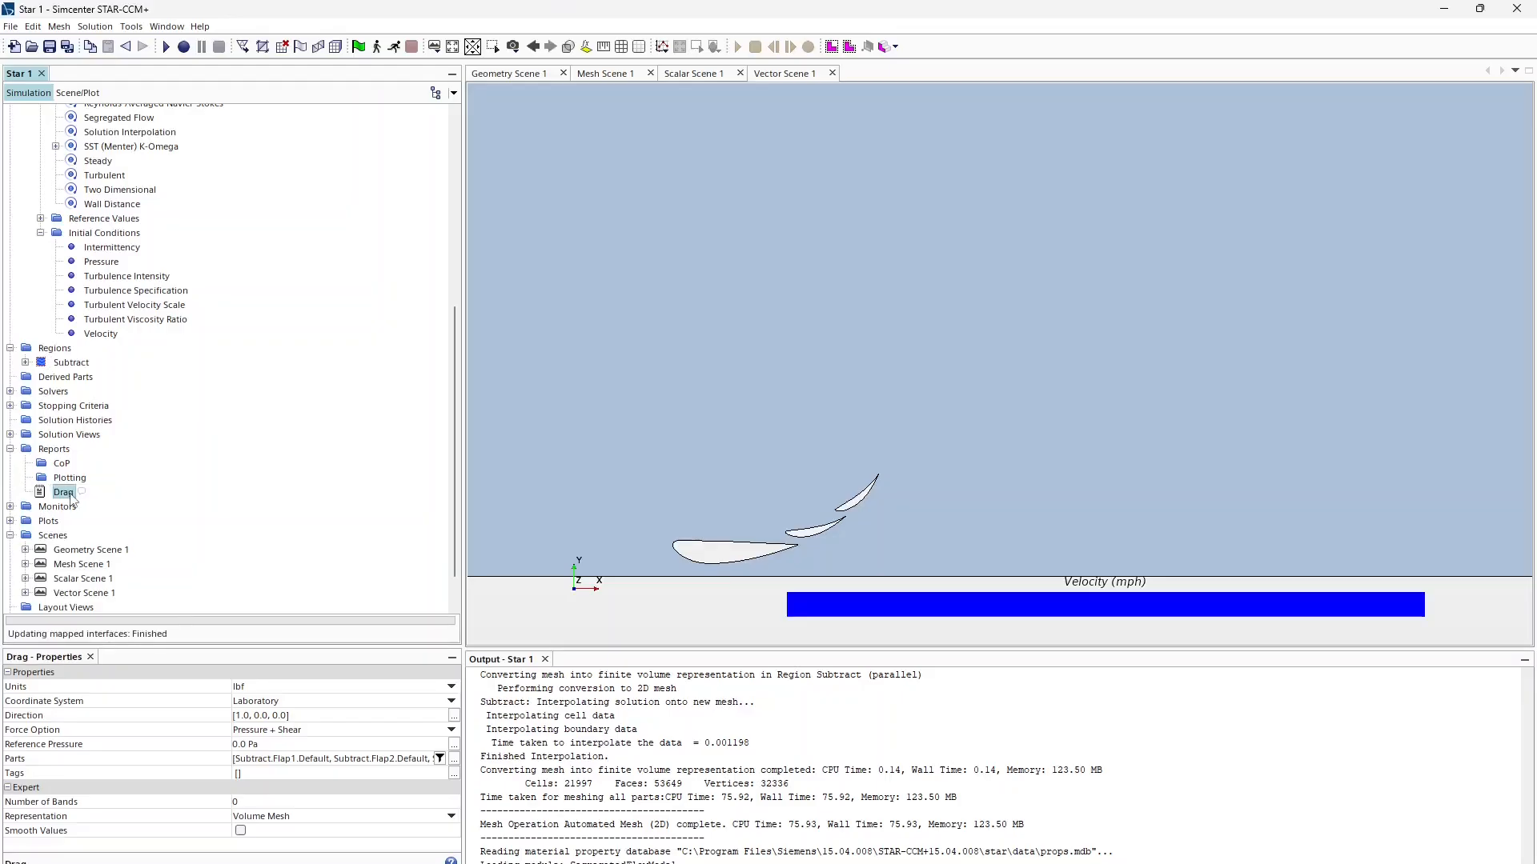
# Step: Paste a copy of Drag named Downforce with force direction [0, -1.0, 0]
pyautogui.click(56, 450)
pyautogui.hotkey('ctrl', 'v')
pyautogui.click(64, 493)
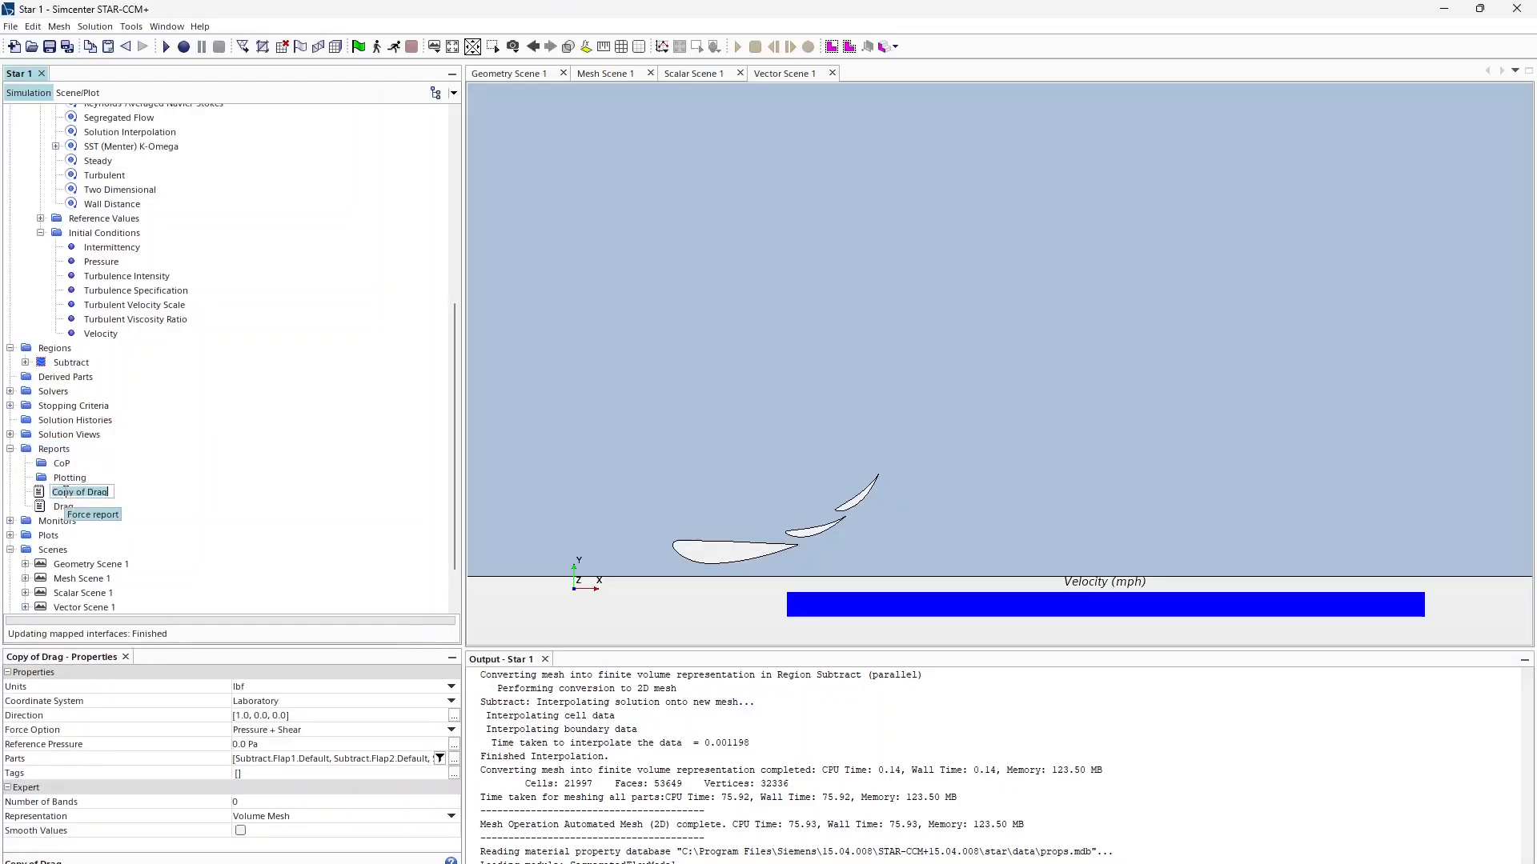
pyautogui.write('Downforce')
pyautogui.press('Return')
pyautogui.click(303, 713)
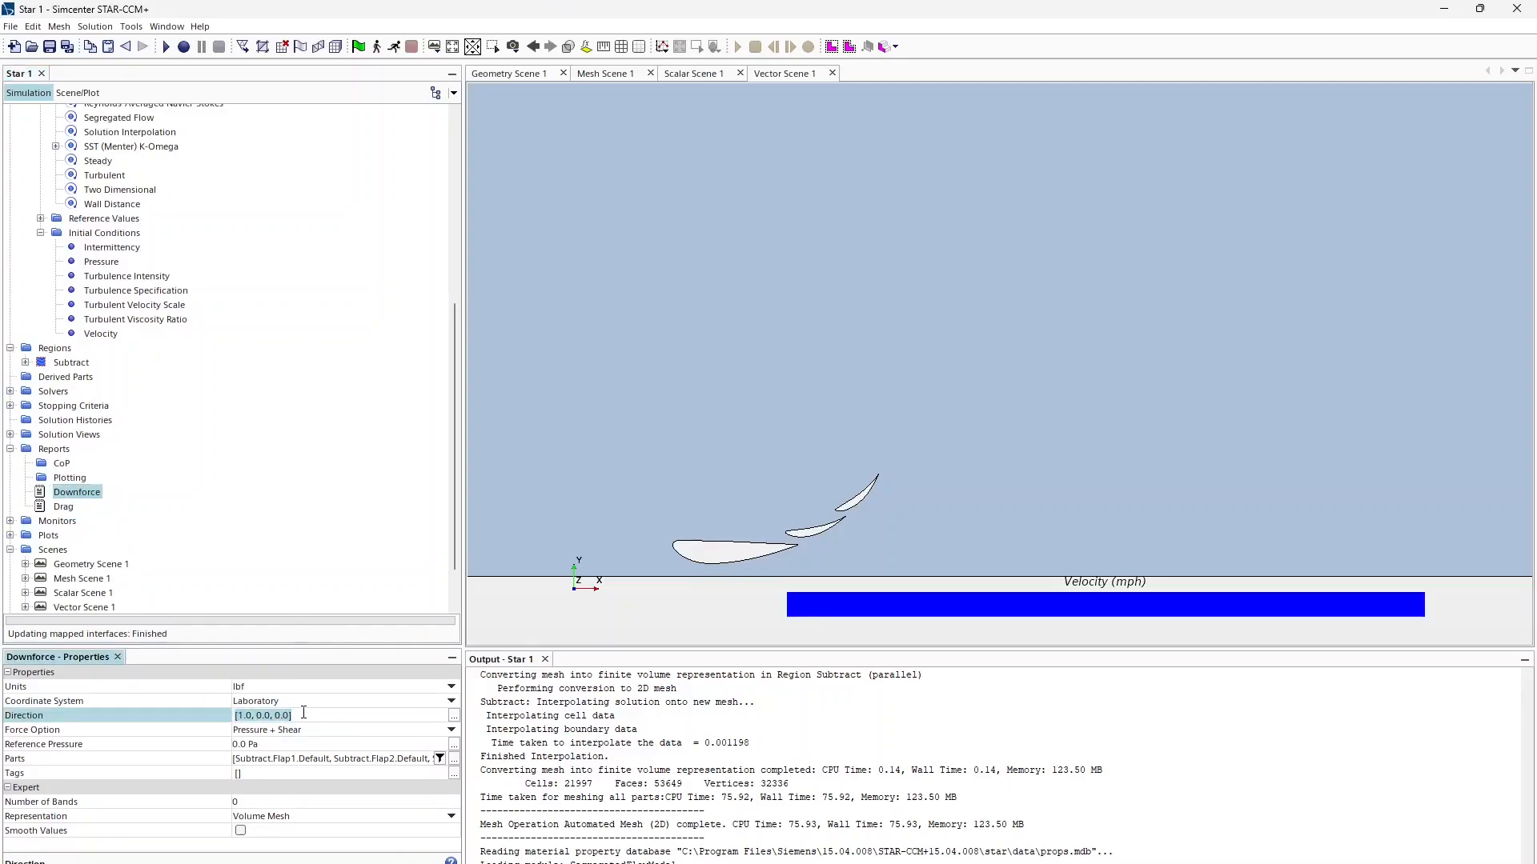
pyautogui.write('0, ')
pyautogui.write('-1.0, 0')
pyautogui.press('Return')
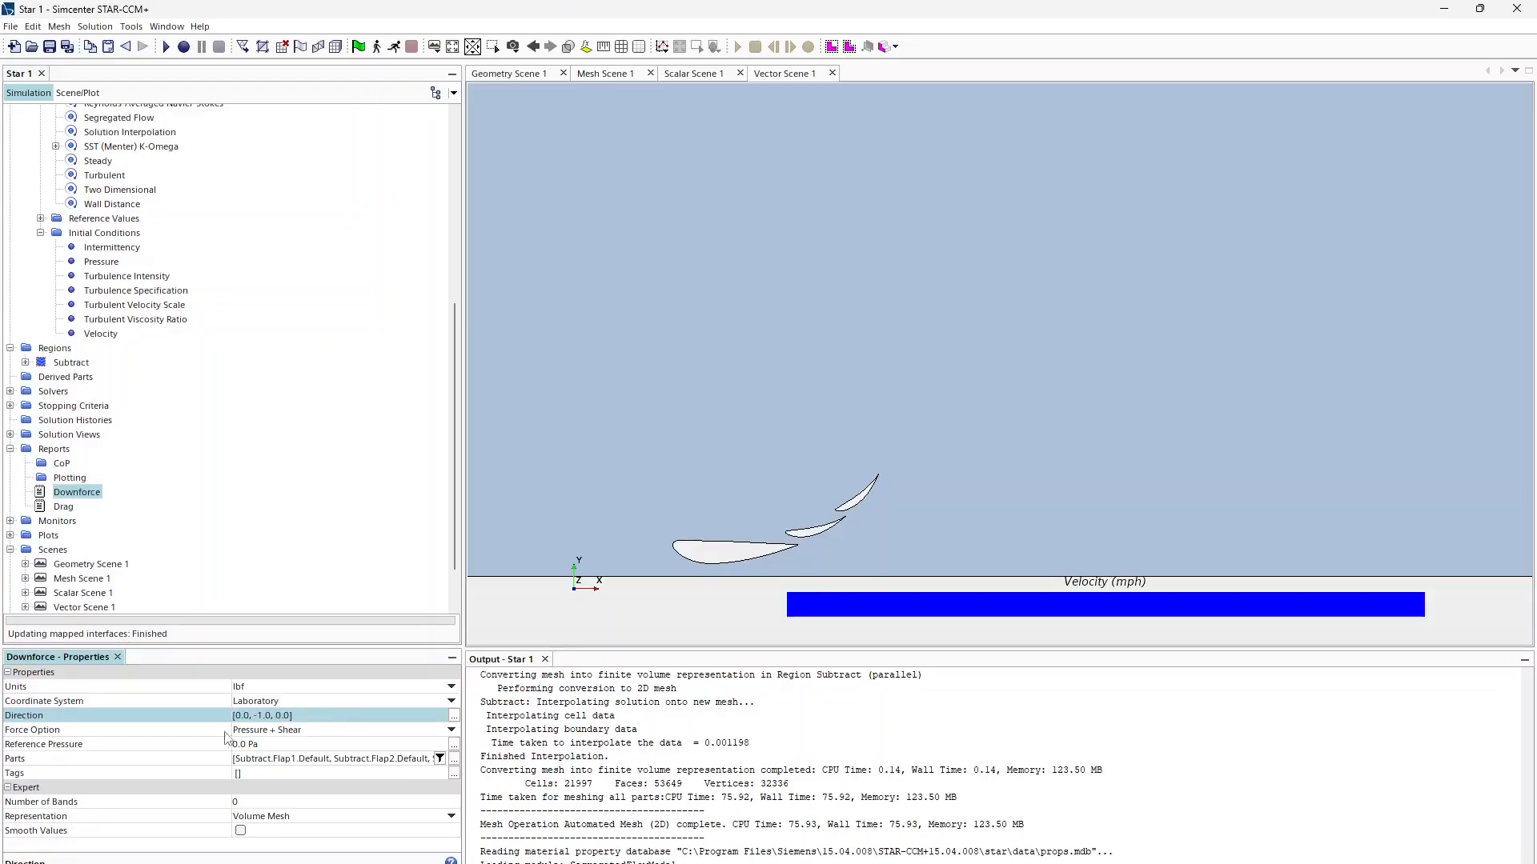
# Step: Select both the Drag and Downforce reports and bring up their context menu
pyautogui.click(63, 507)
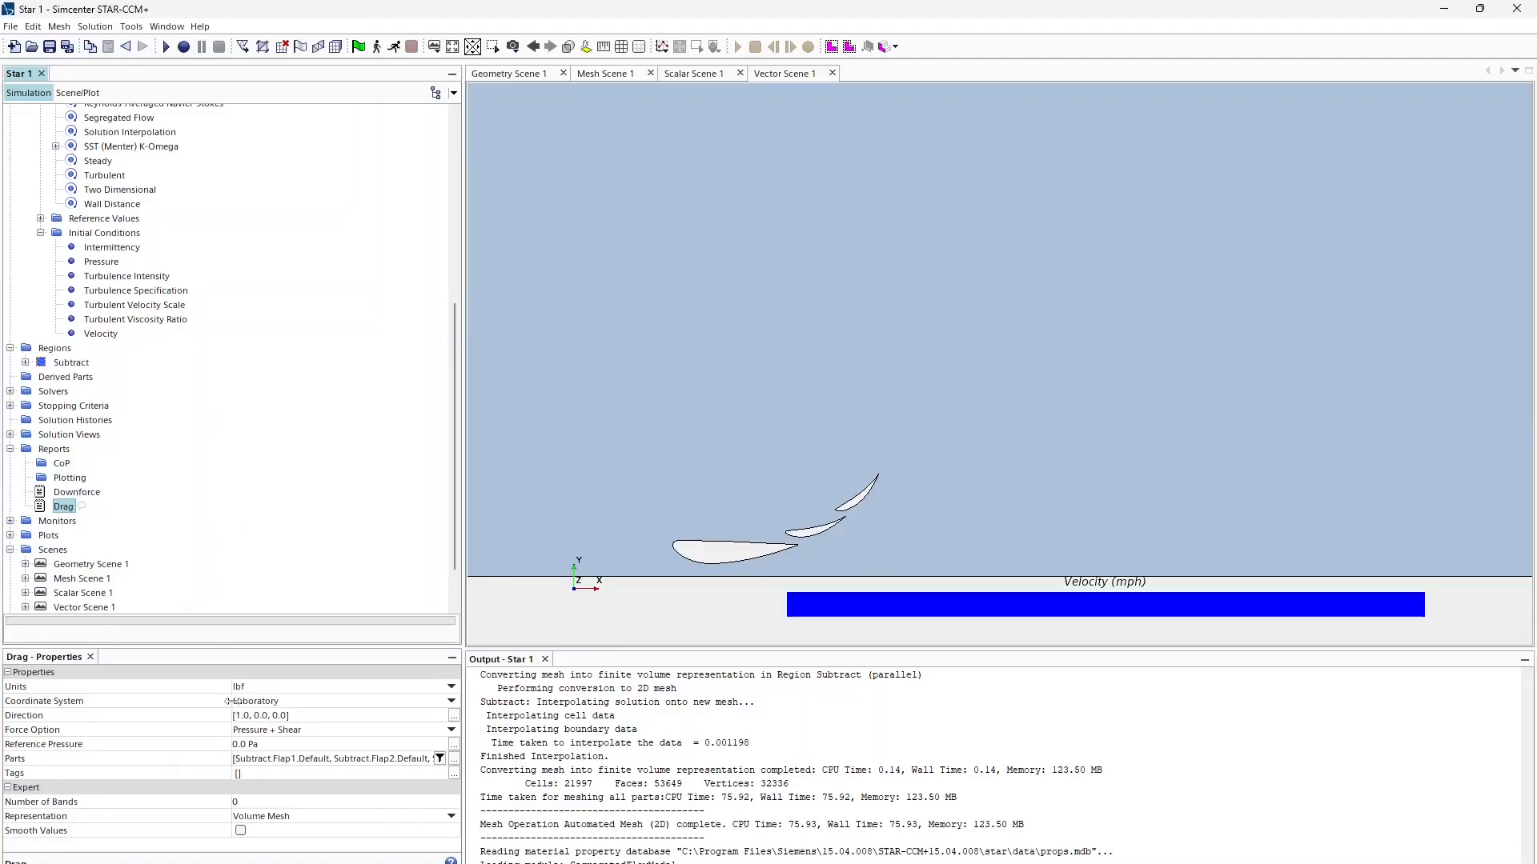
pyautogui.keyDown('ctrl'); pyautogui.click(71, 494); pyautogui.keyUp('ctrl')
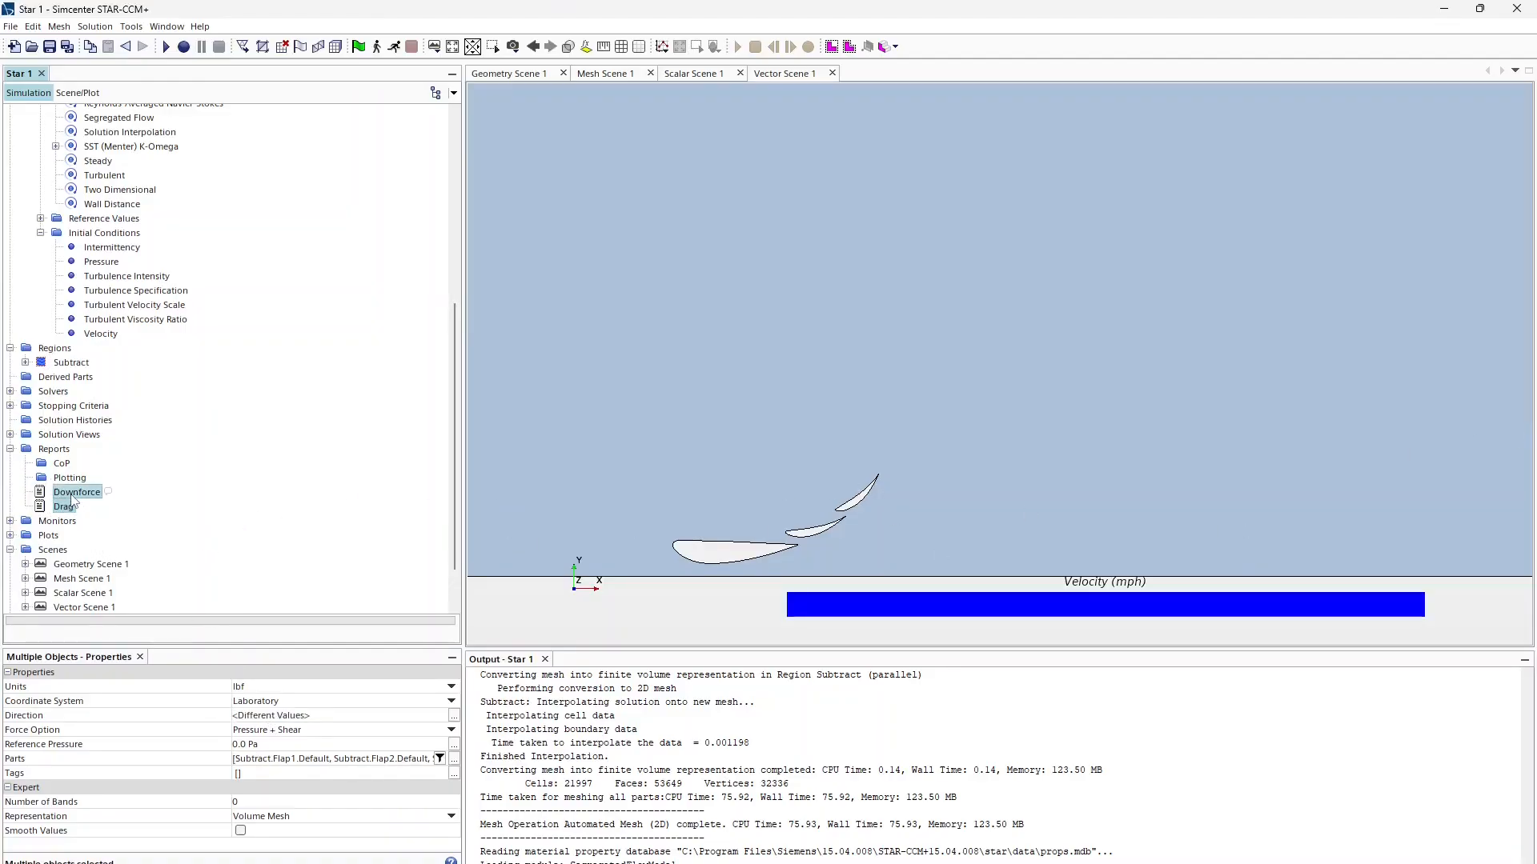
pyautogui.rightClick(72, 497)
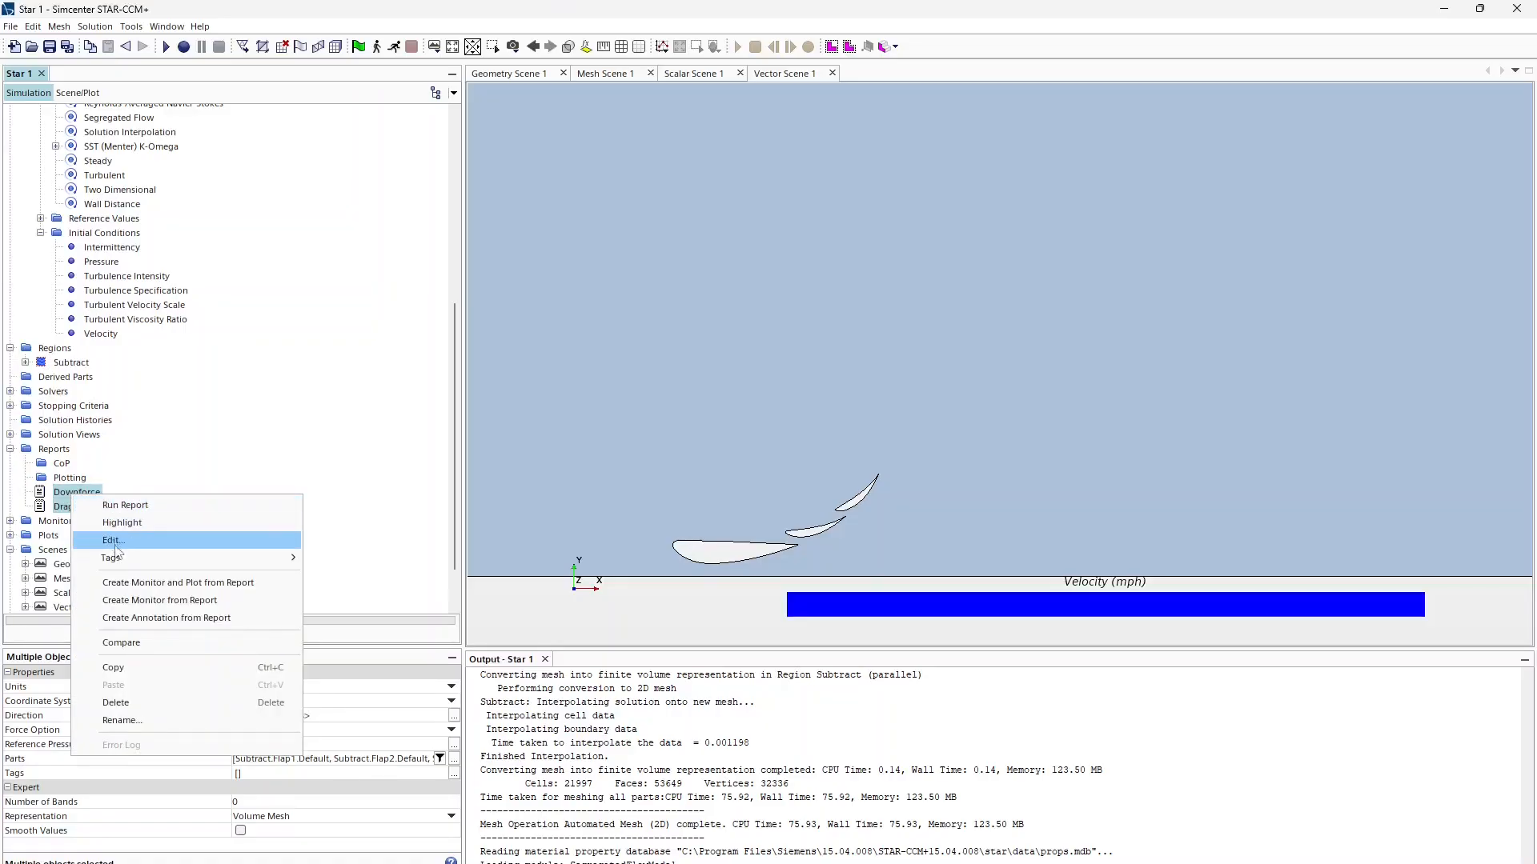
# Step: Create monitors from both reports in a single plot named Forces
pyautogui.click(172, 583)
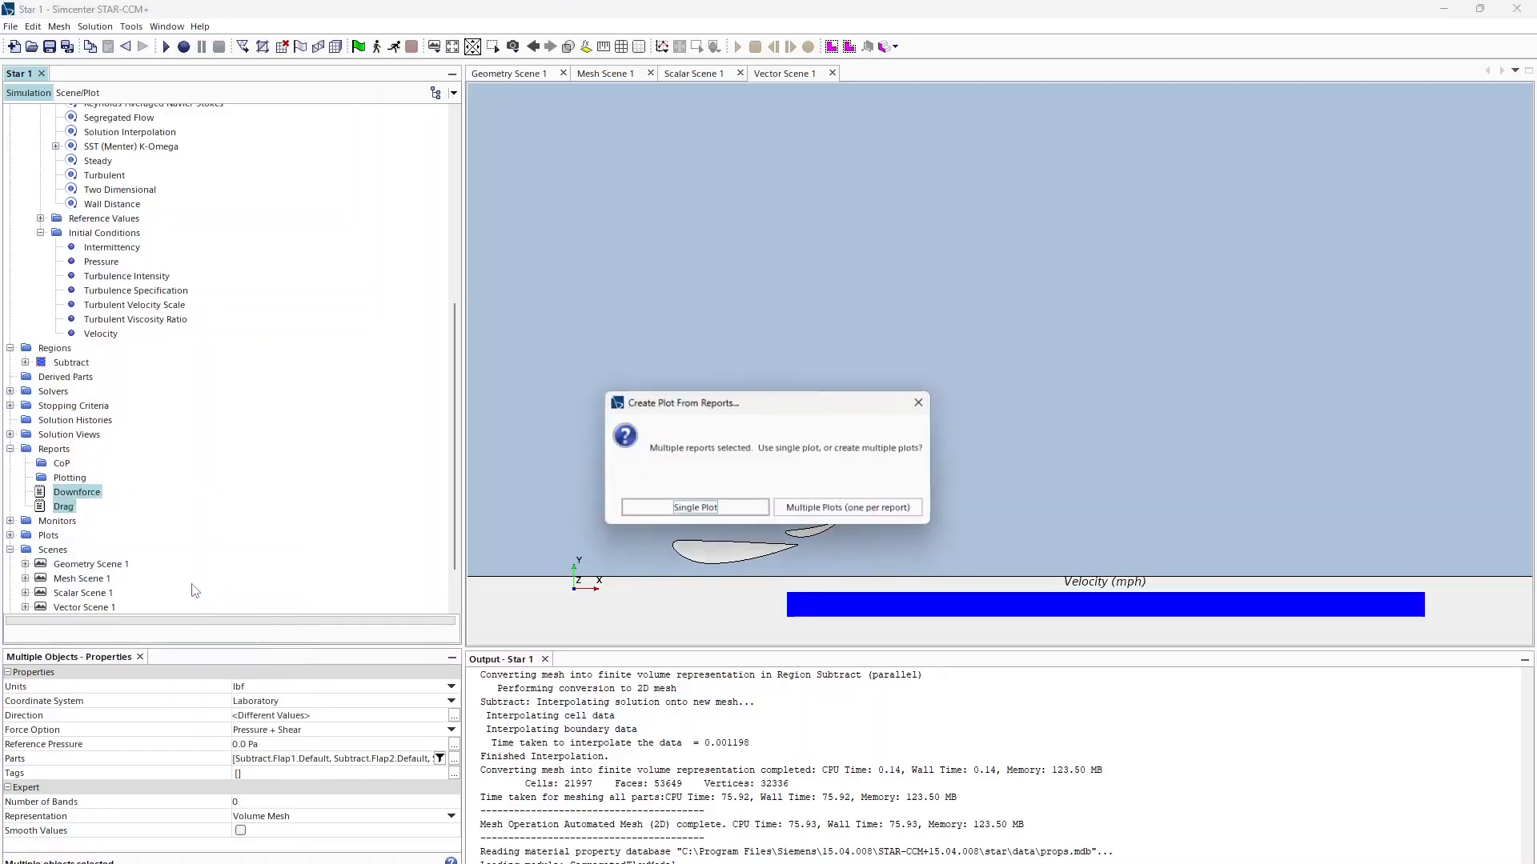
pyautogui.click(672, 513)
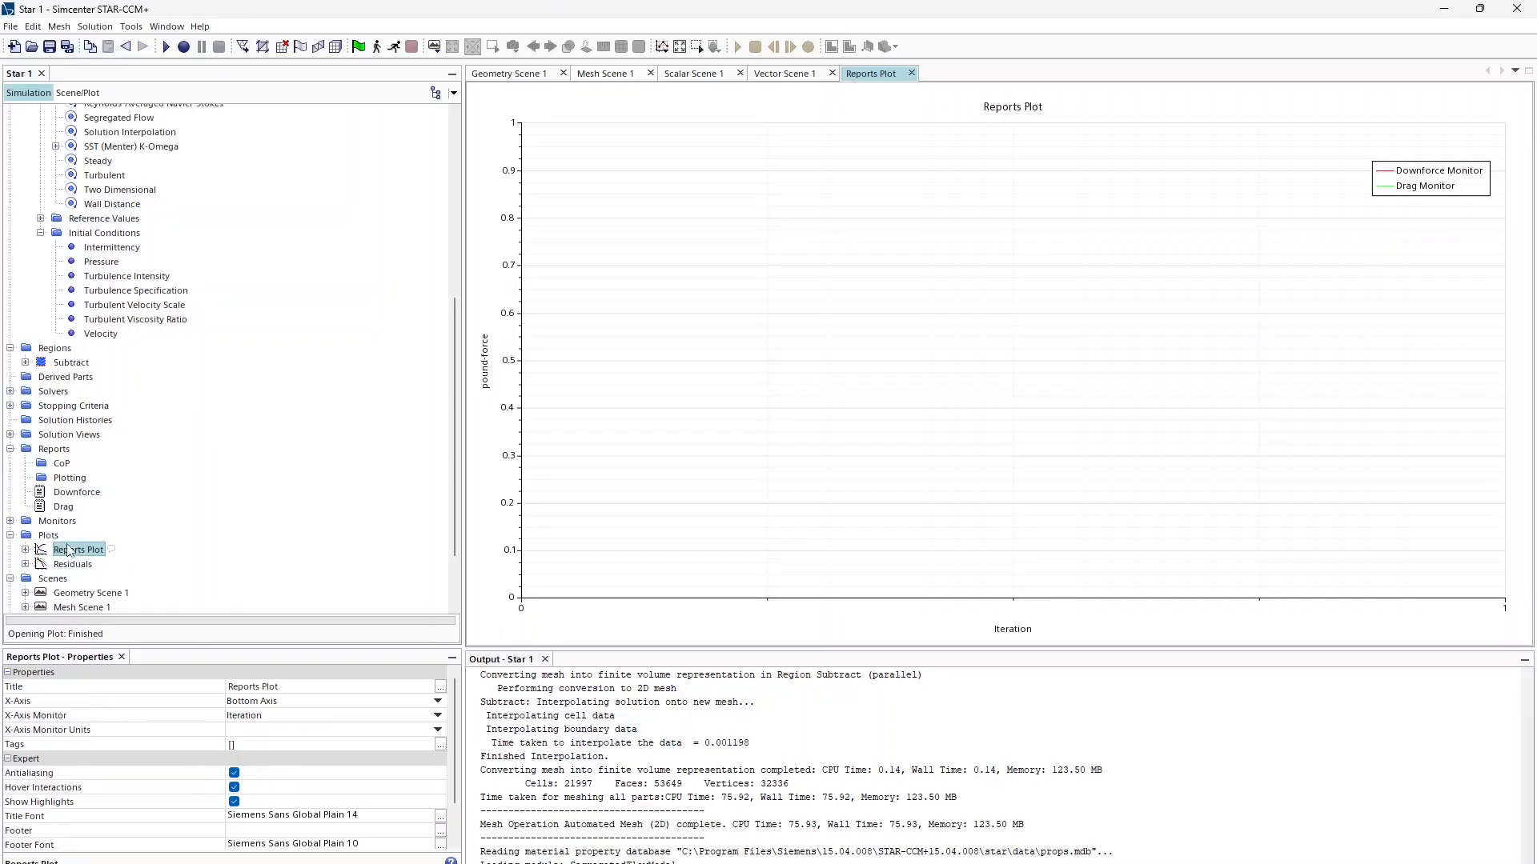
pyautogui.click(72, 549)
pyautogui.write('F')
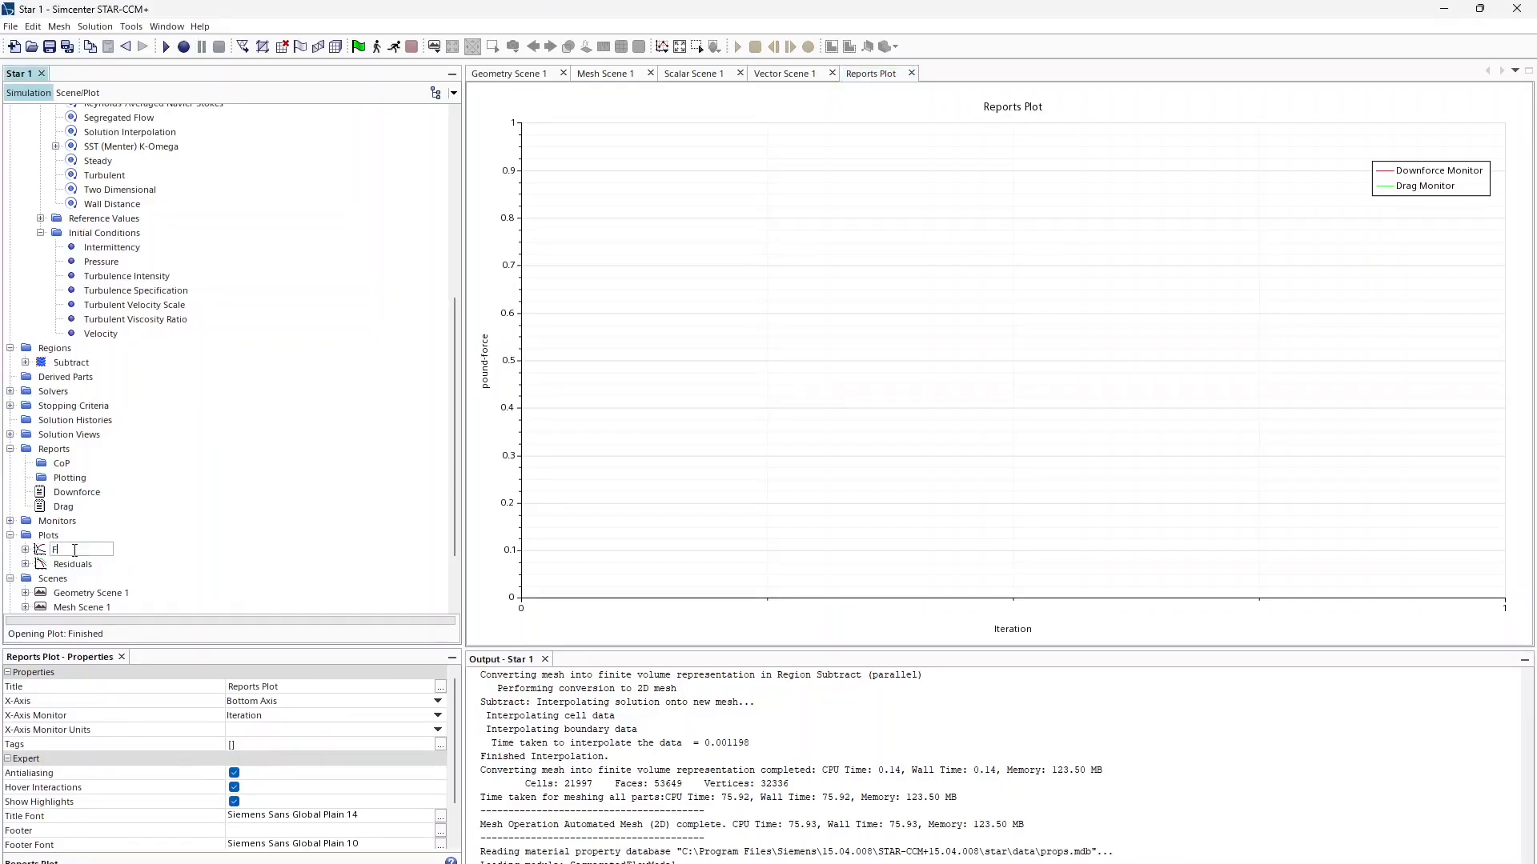
pyautogui.write('ordces')
pyautogui.press('Return')
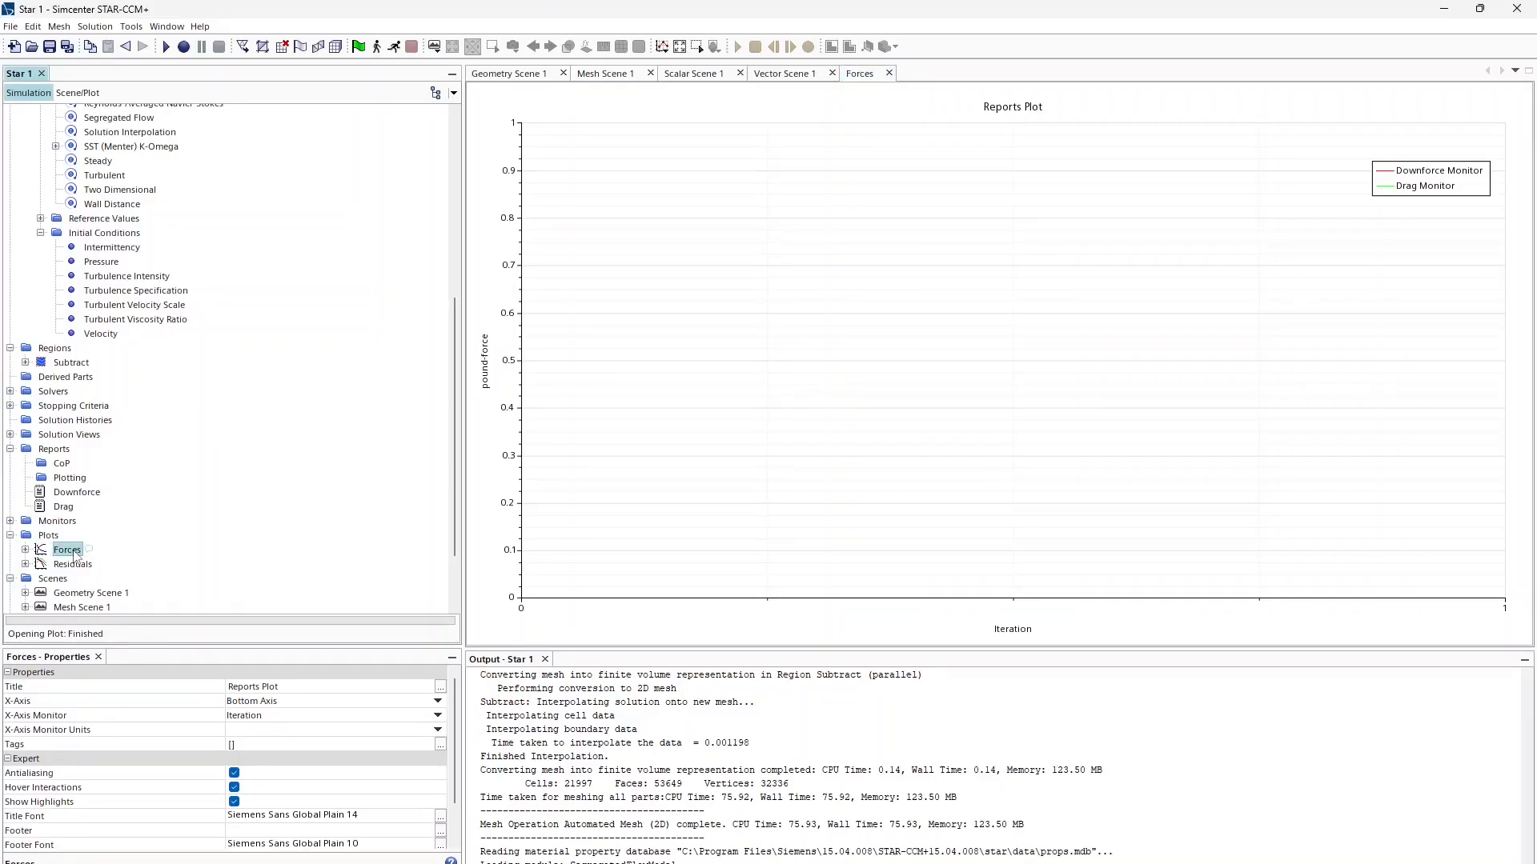
# Step: Move the Drag and Downforce reports into the Plotting group
pyautogui.click(63, 506)
pyautogui.keyDown('ctrl'); pyautogui.click(77, 492); pyautogui.keyUp('ctrl')
pyautogui.keyDown('ctrl'); pyautogui.moveTo(77, 493); pyautogui.dragTo(72, 478); pyautogui.keyUp('ctrl')
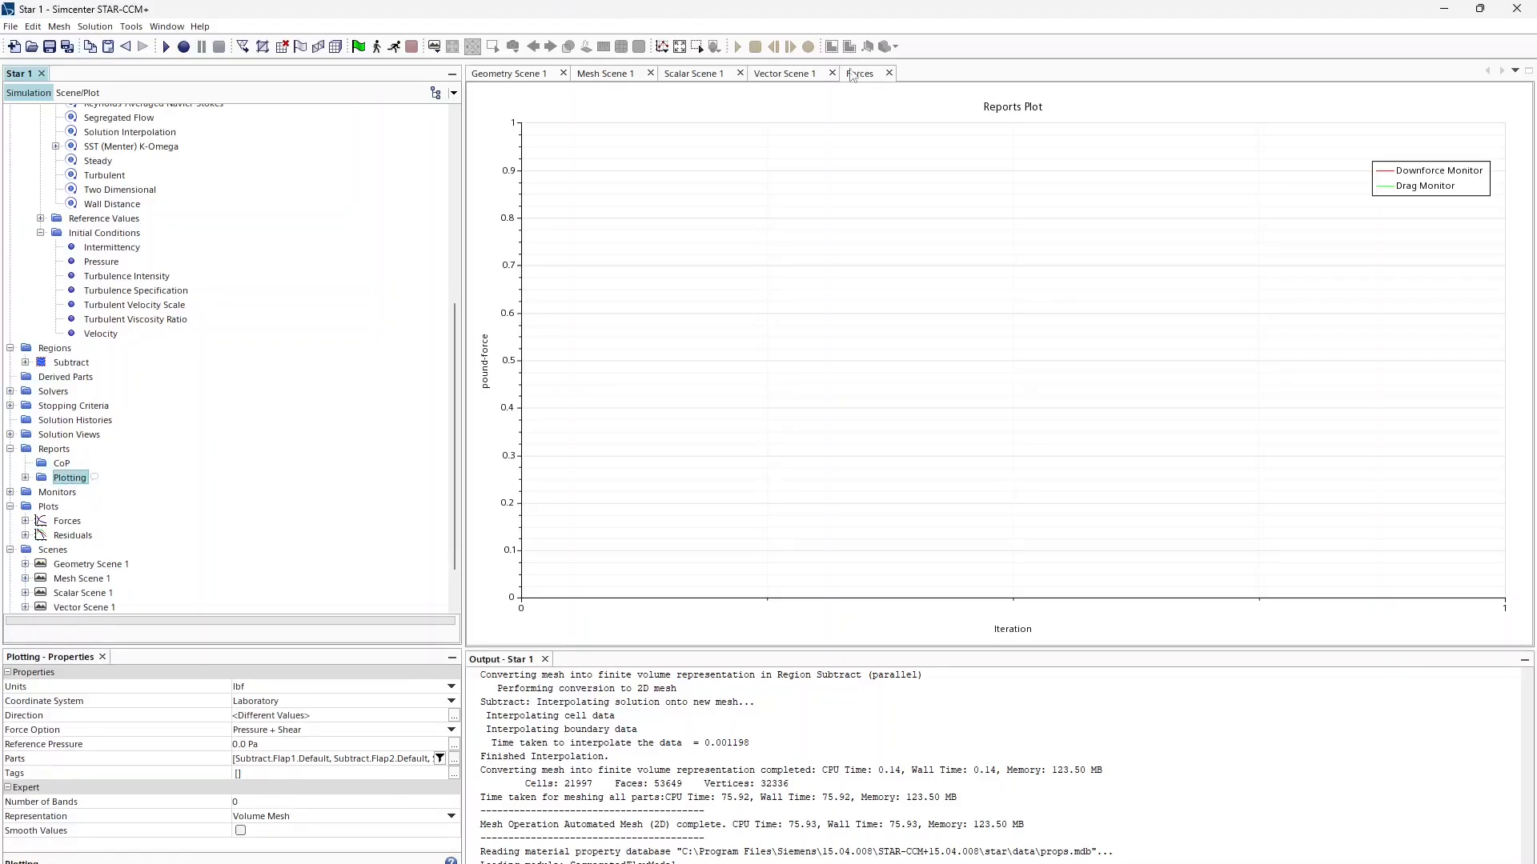
# Step: Initialize the solution and close the geometry and mesh scenes
pyautogui.click(358, 45)
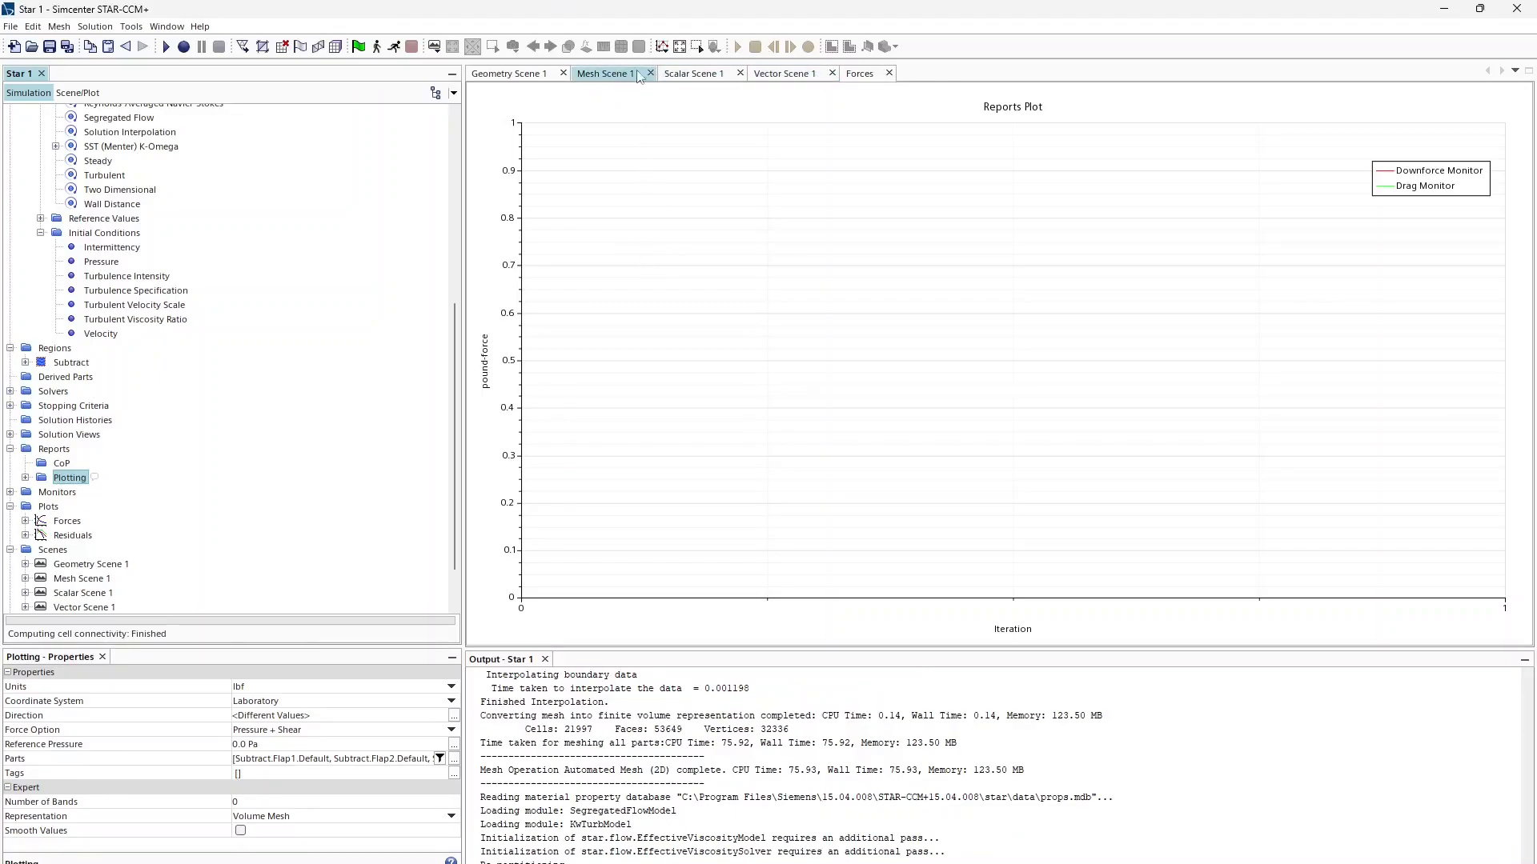
pyautogui.click(562, 73)
pyautogui.click(547, 73)
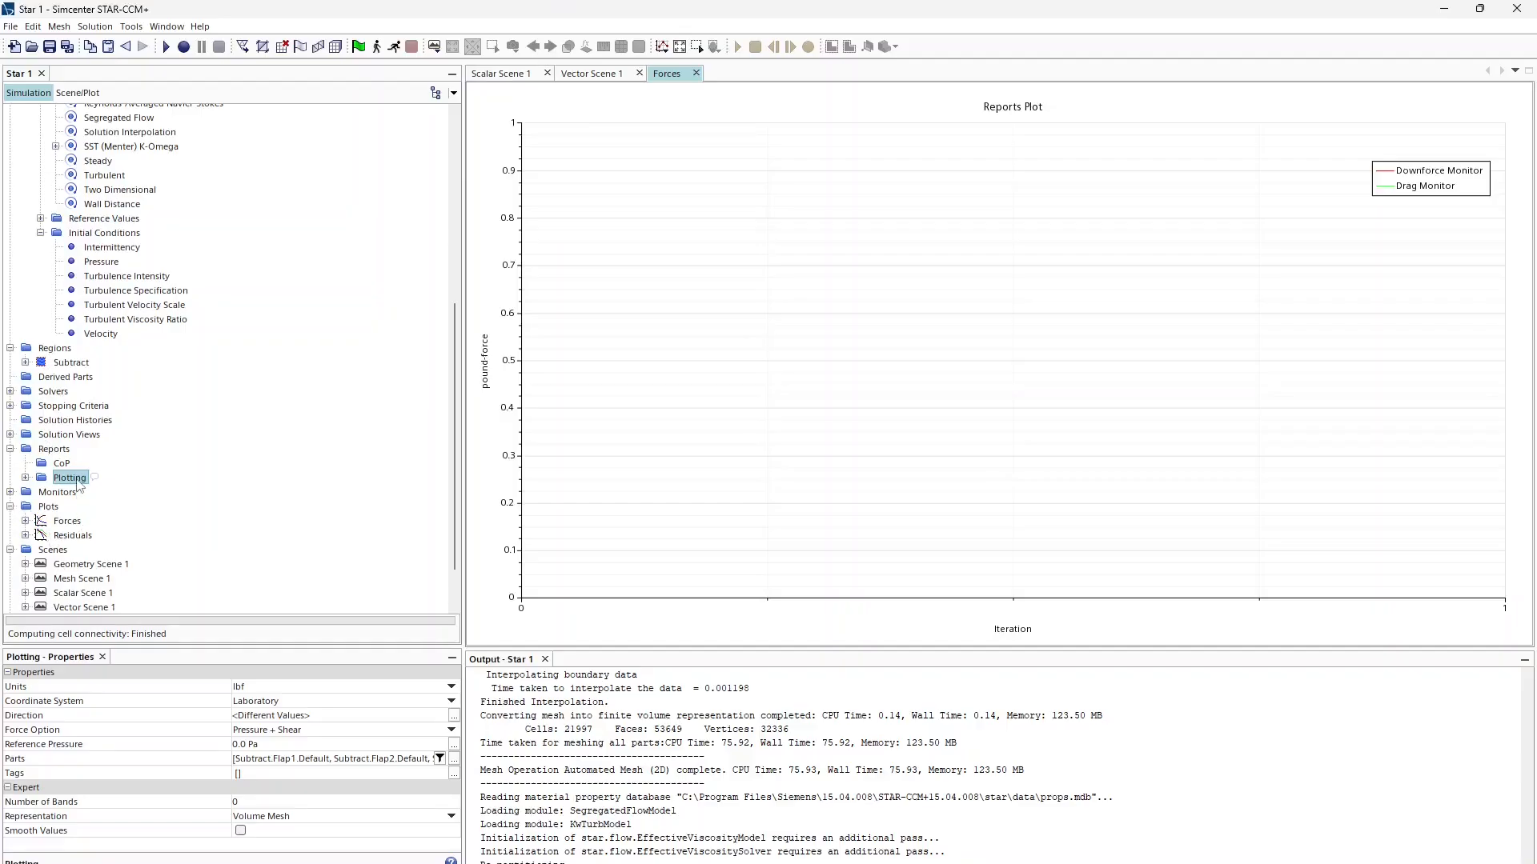
# Step: Open the Residuals plot and reorder the views so Vector Scene 1 follows Forces
pyautogui.doubleClick(70, 535)
pyautogui.moveTo(720, 73); pyautogui.dragTo(685, 76)
pyautogui.moveTo(501, 73); pyautogui.dragTo(939, 188)
pyautogui.moveTo(520, 80); pyautogui.dragTo(842, 118)
pyautogui.moveTo(528, 87); pyautogui.dragTo(639, 188)
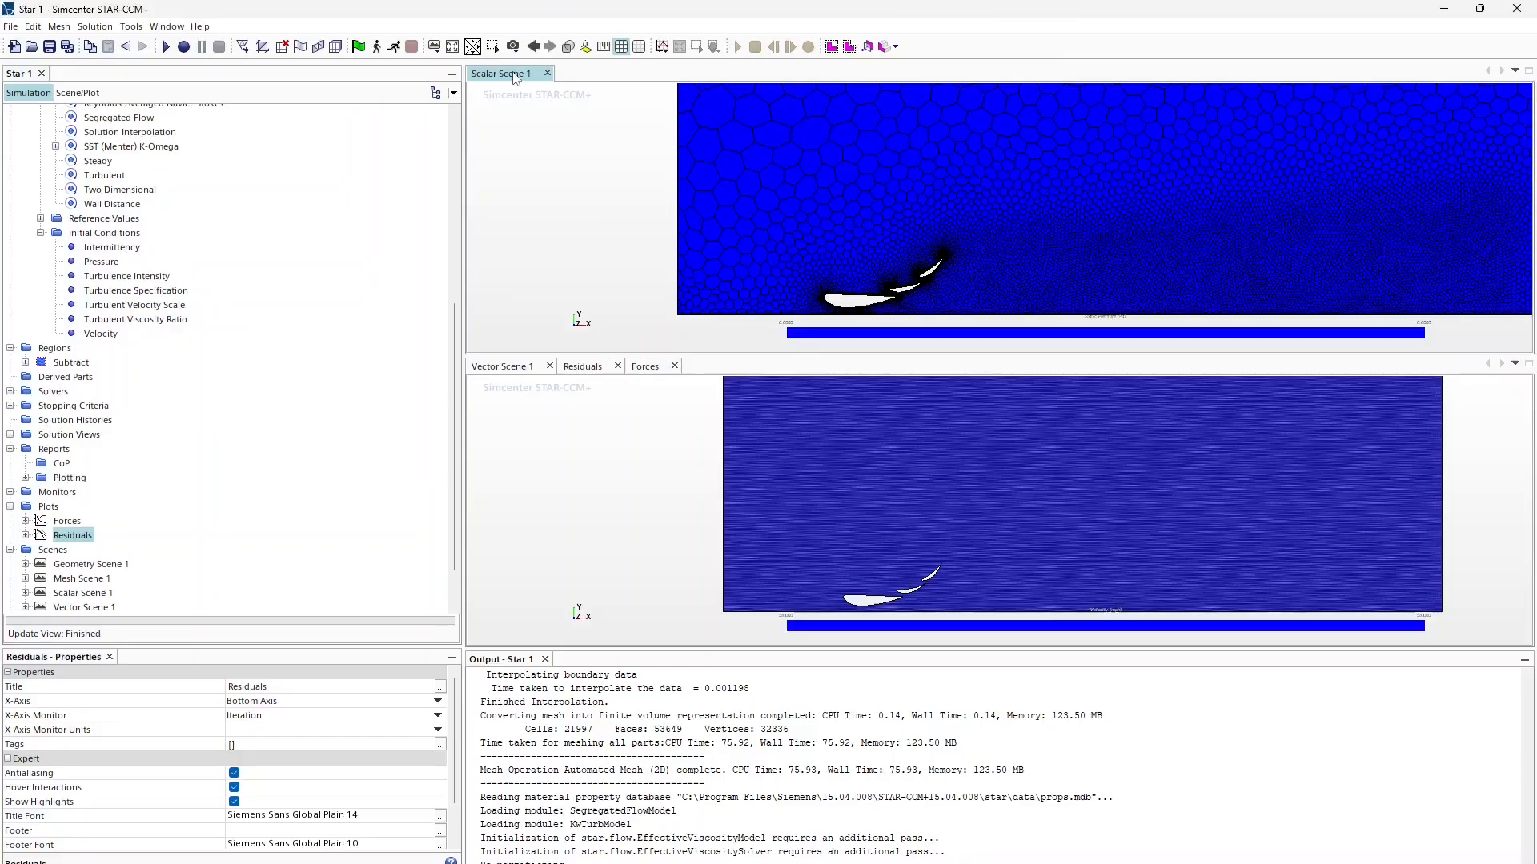
pyautogui.moveTo(517, 73); pyautogui.dragTo(576, 255)
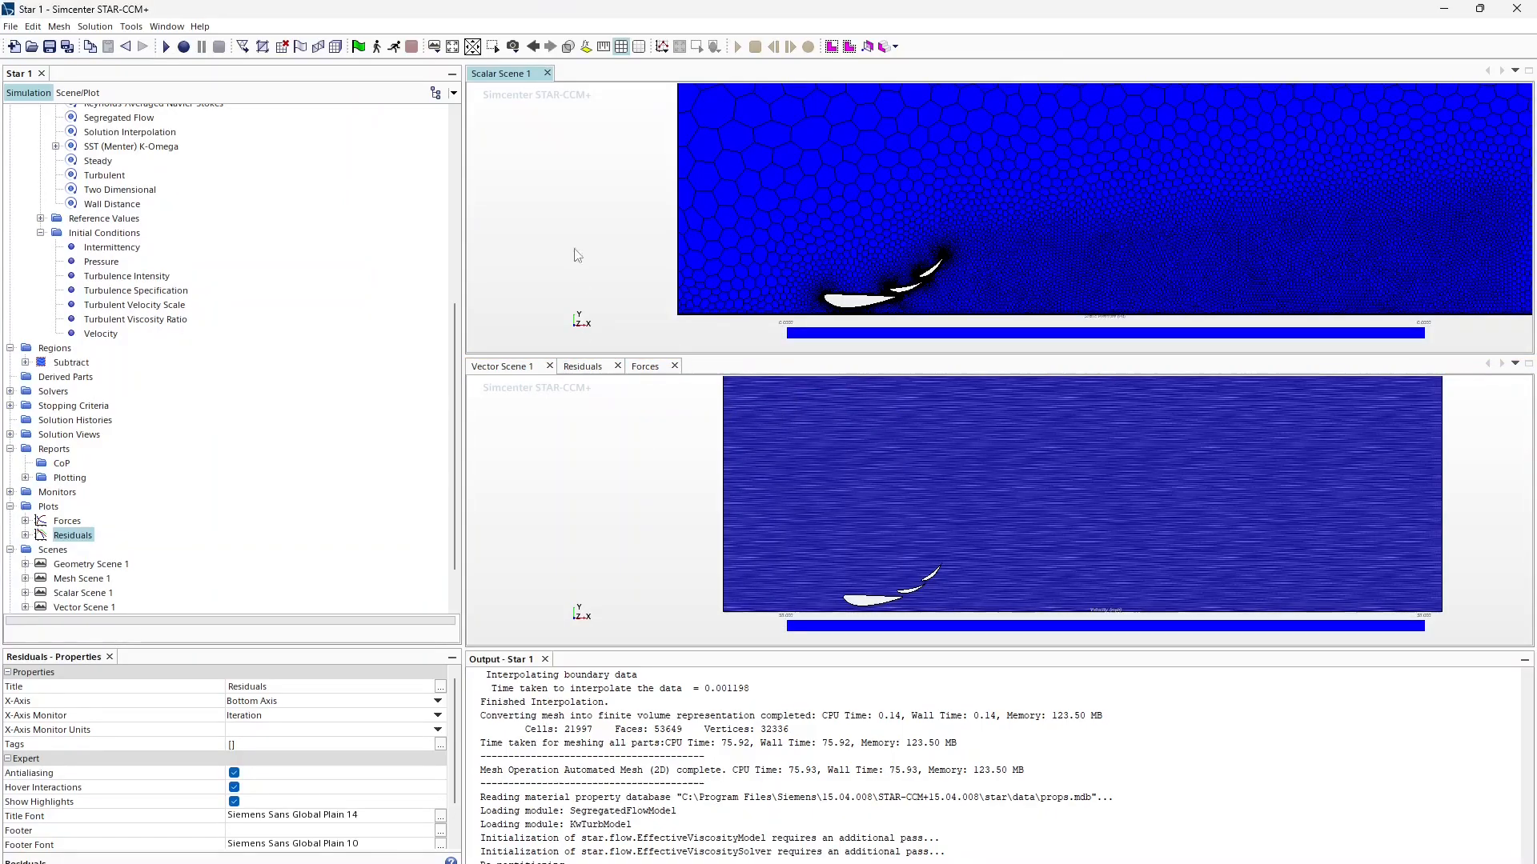
pyautogui.click(548, 73)
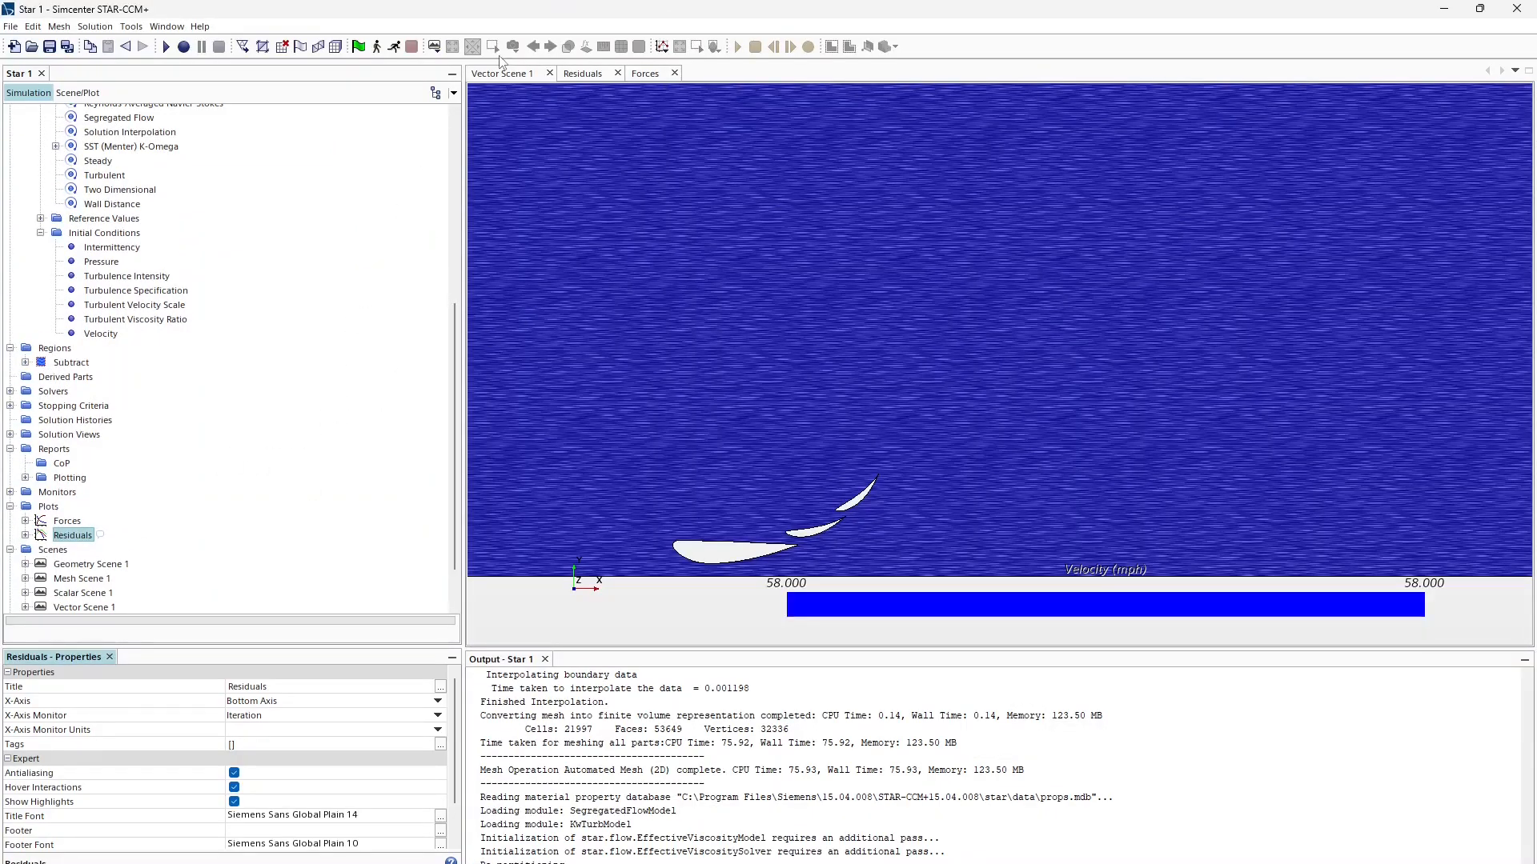
pyautogui.moveTo(501, 73); pyautogui.dragTo(682, 76)
# Step: Dock Scalar Scene 1's static pressure in a right-hand pane beside the Residuals plot
pyautogui.scroll(-1, 49, 541)
pyautogui.doubleClick(78, 536)
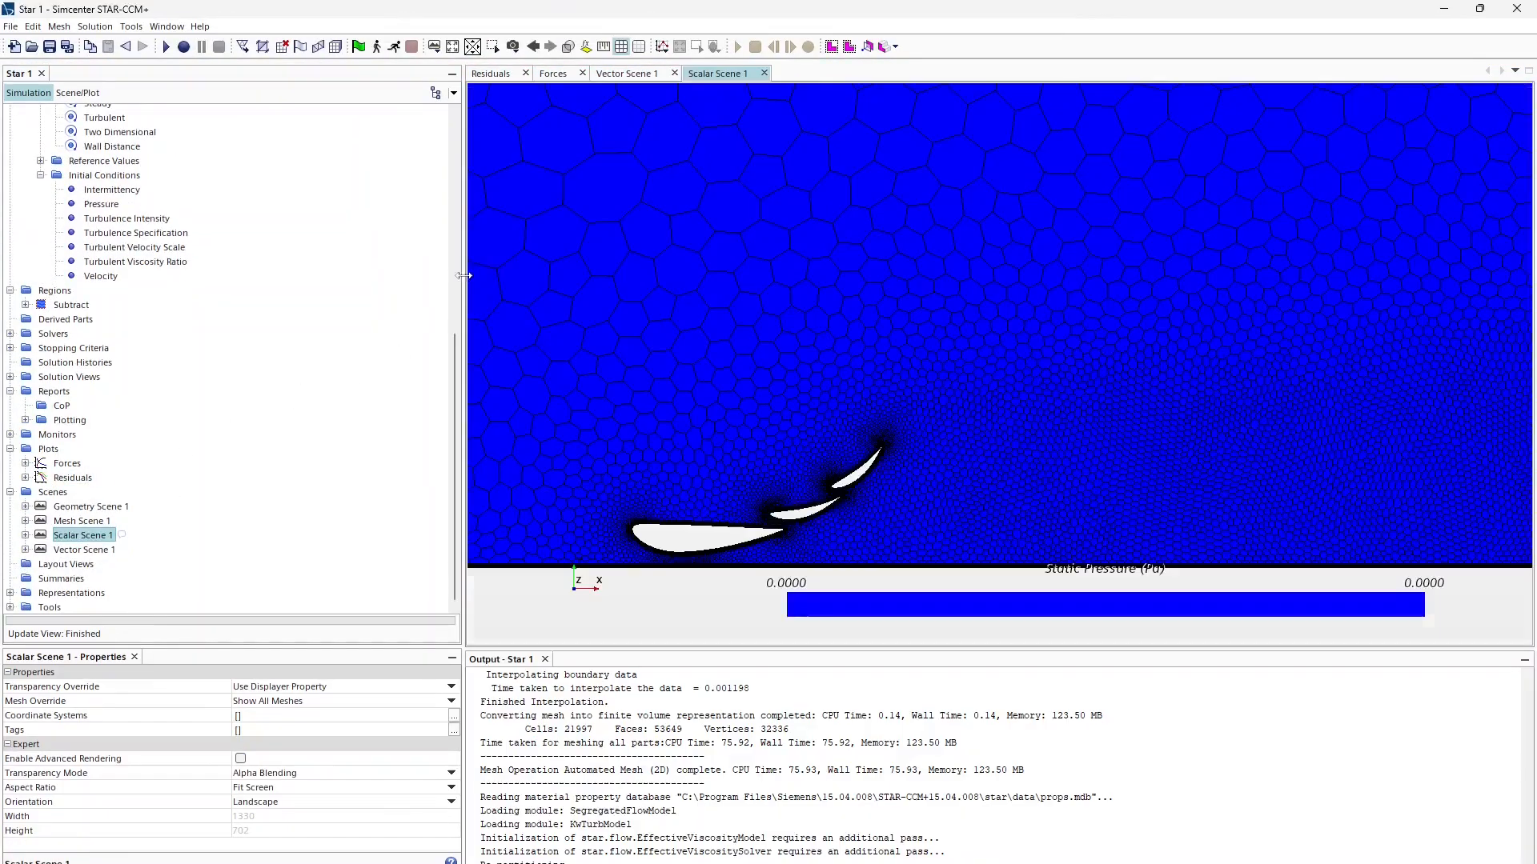
pyautogui.moveTo(788, 77); pyautogui.dragTo(1462, 221)
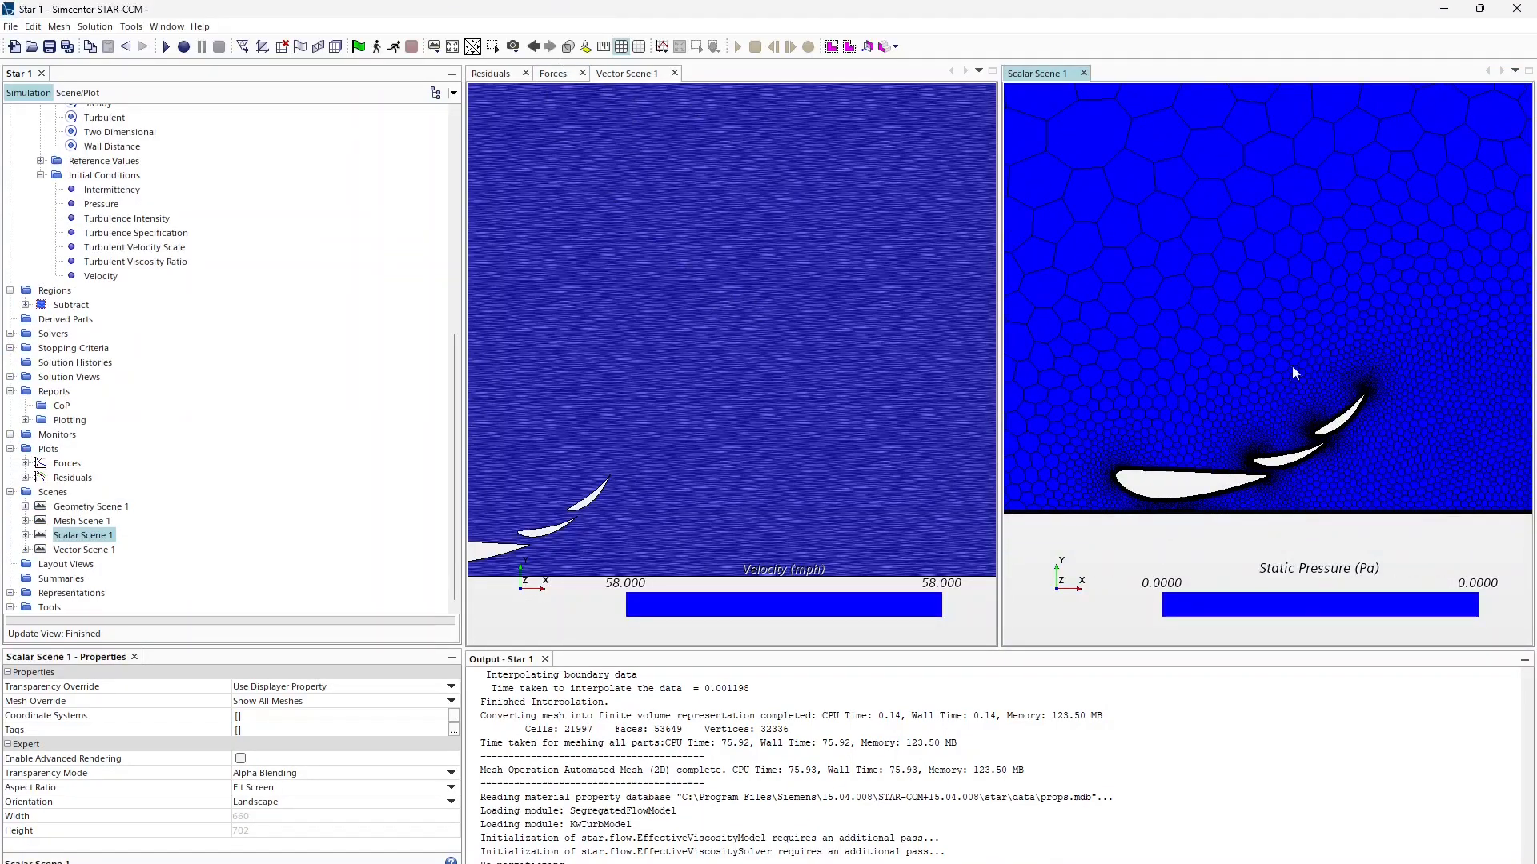
pyautogui.moveTo(629, 74); pyautogui.dragTo(1001, 156)
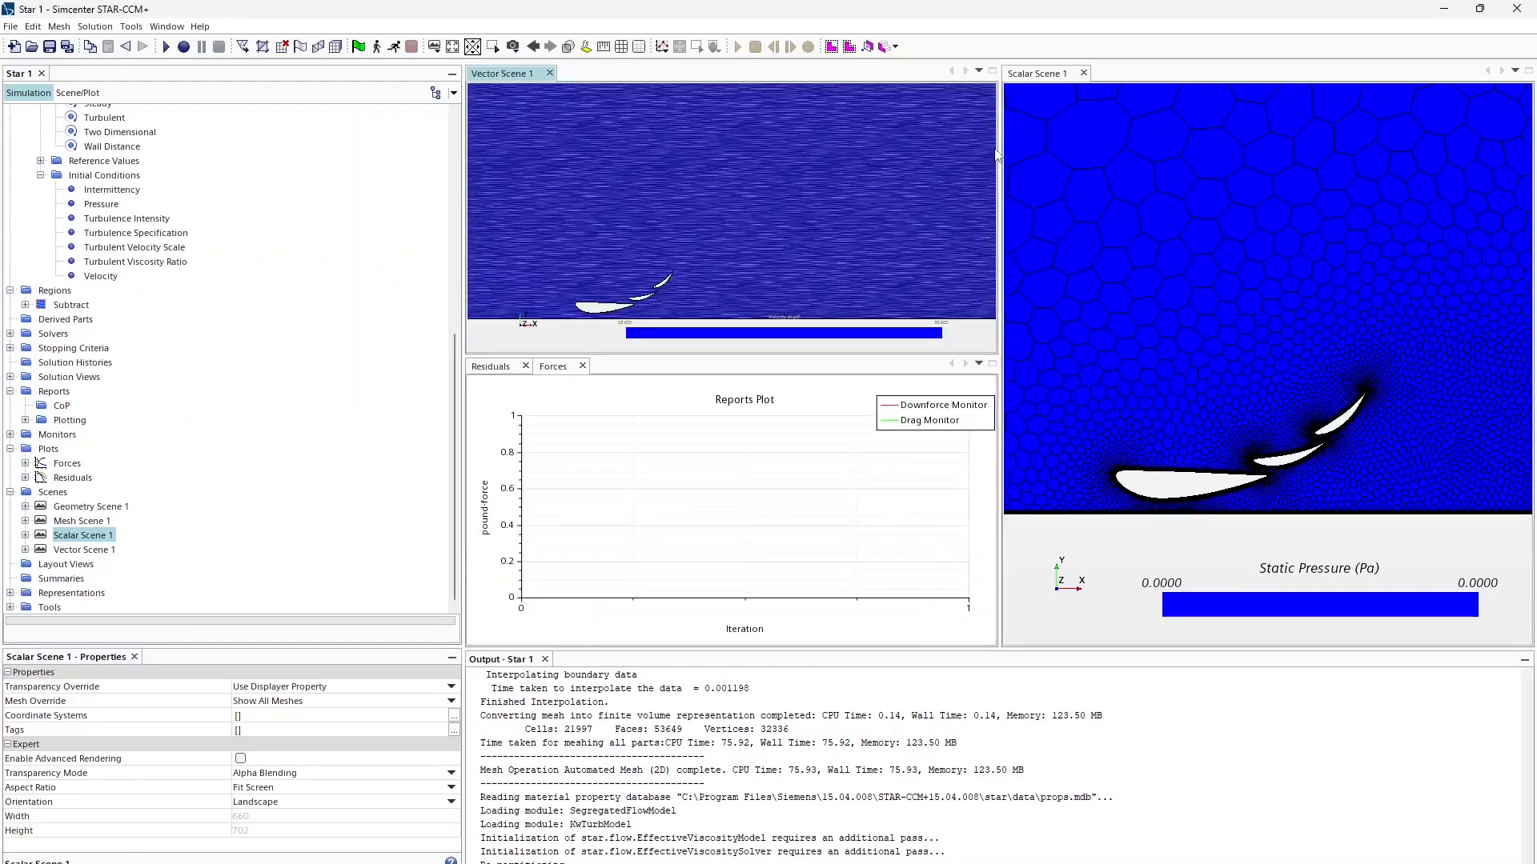
pyautogui.click(549, 73)
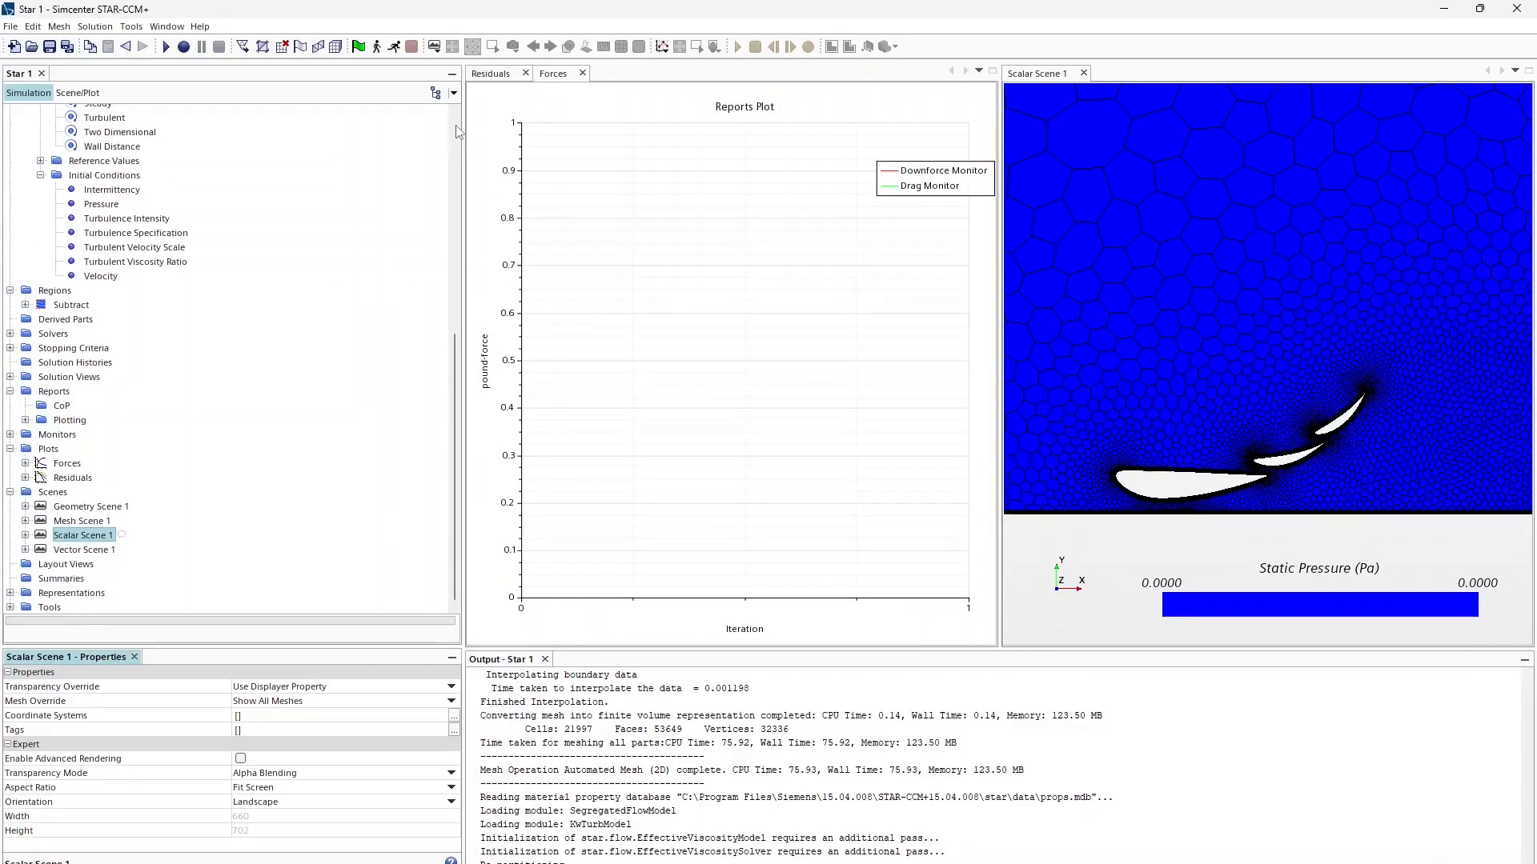
pyautogui.click(81, 551)
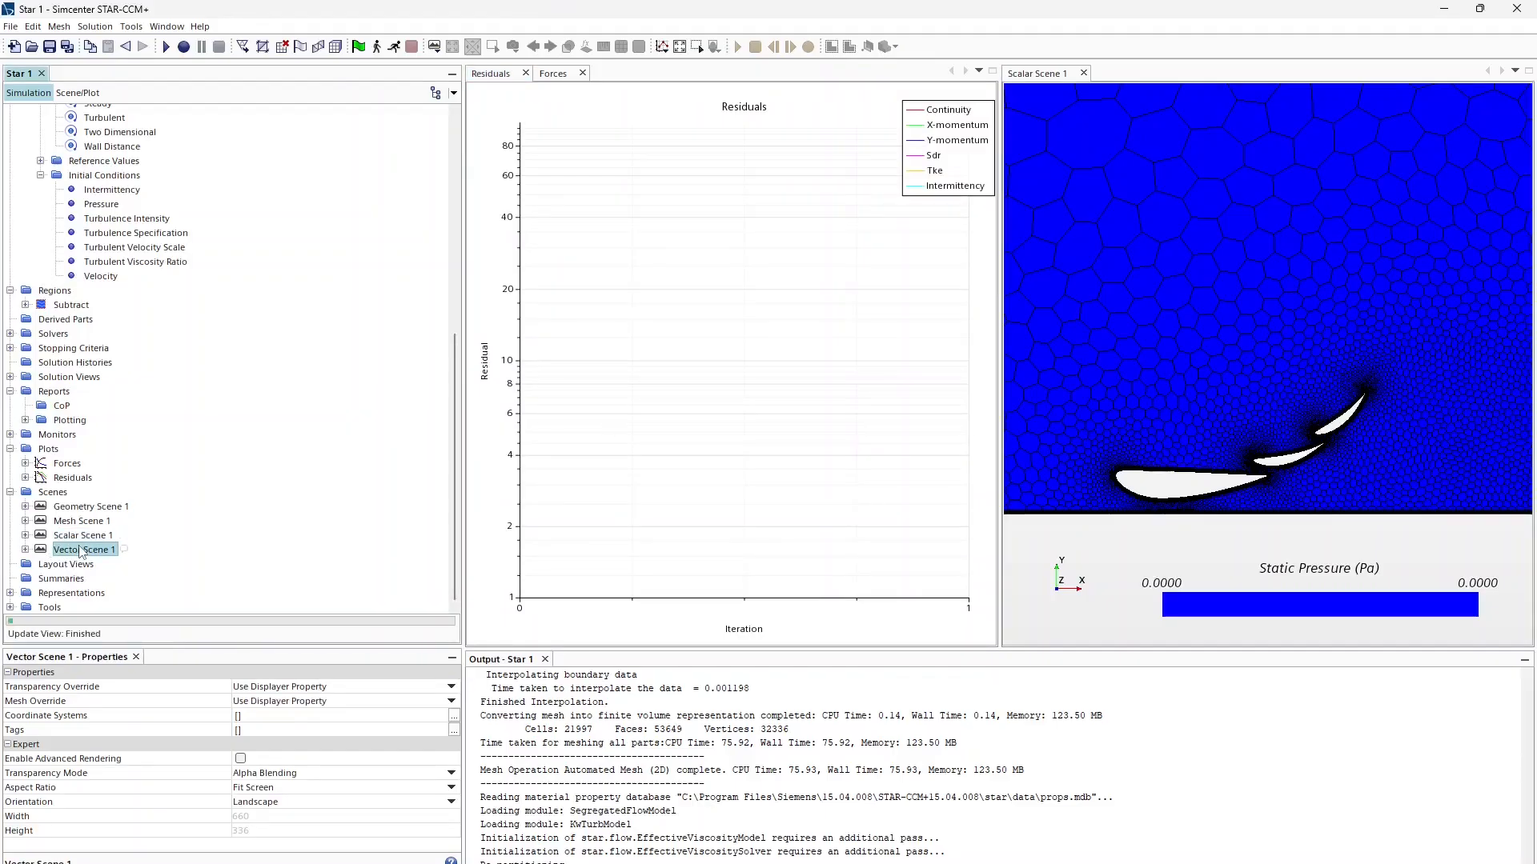
pyautogui.doubleClick(82, 551)
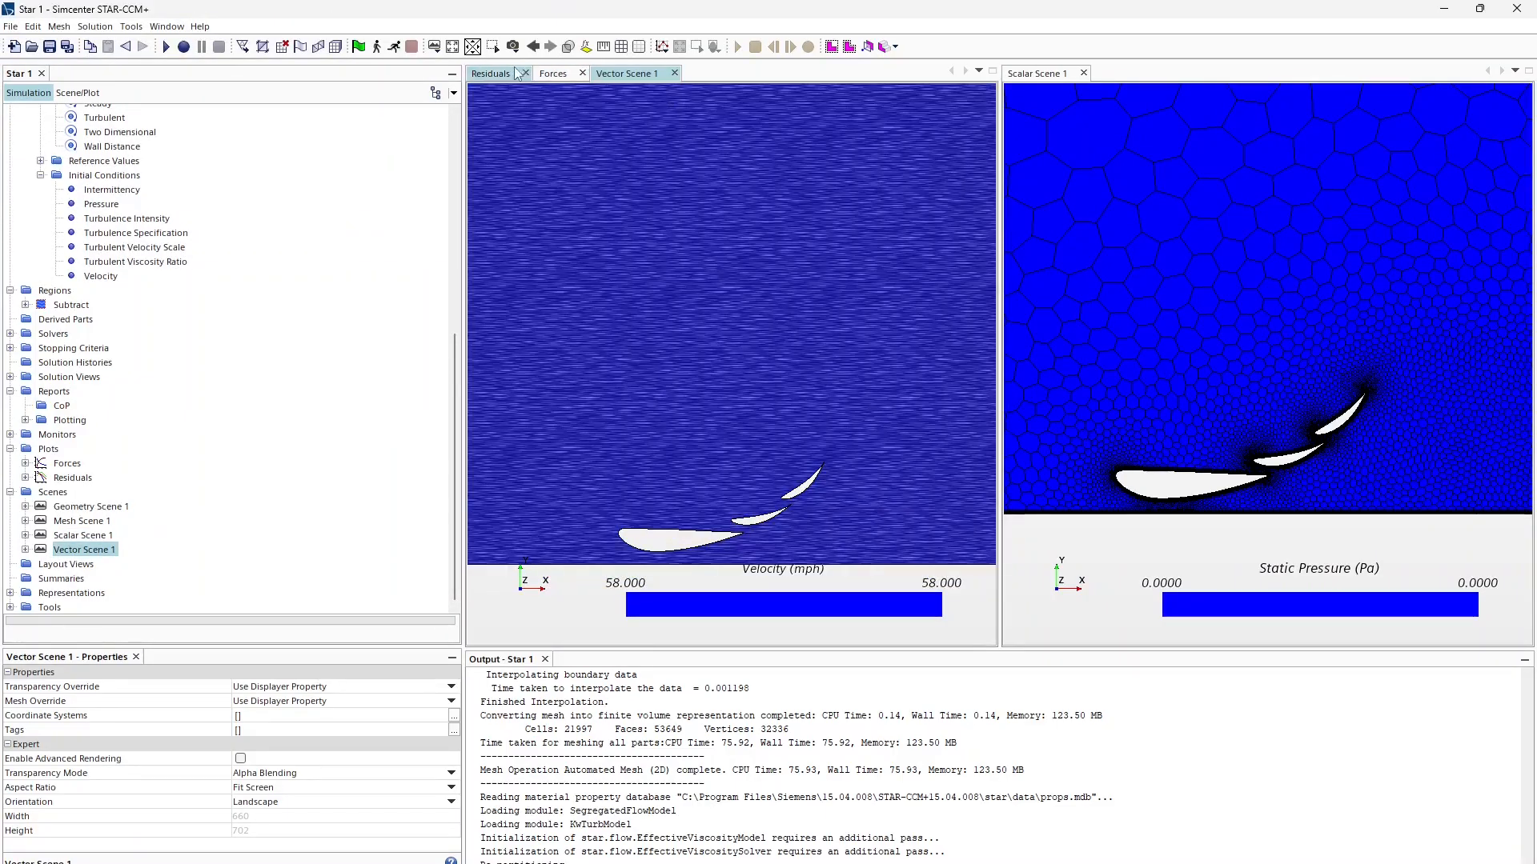
pyautogui.click(516, 74)
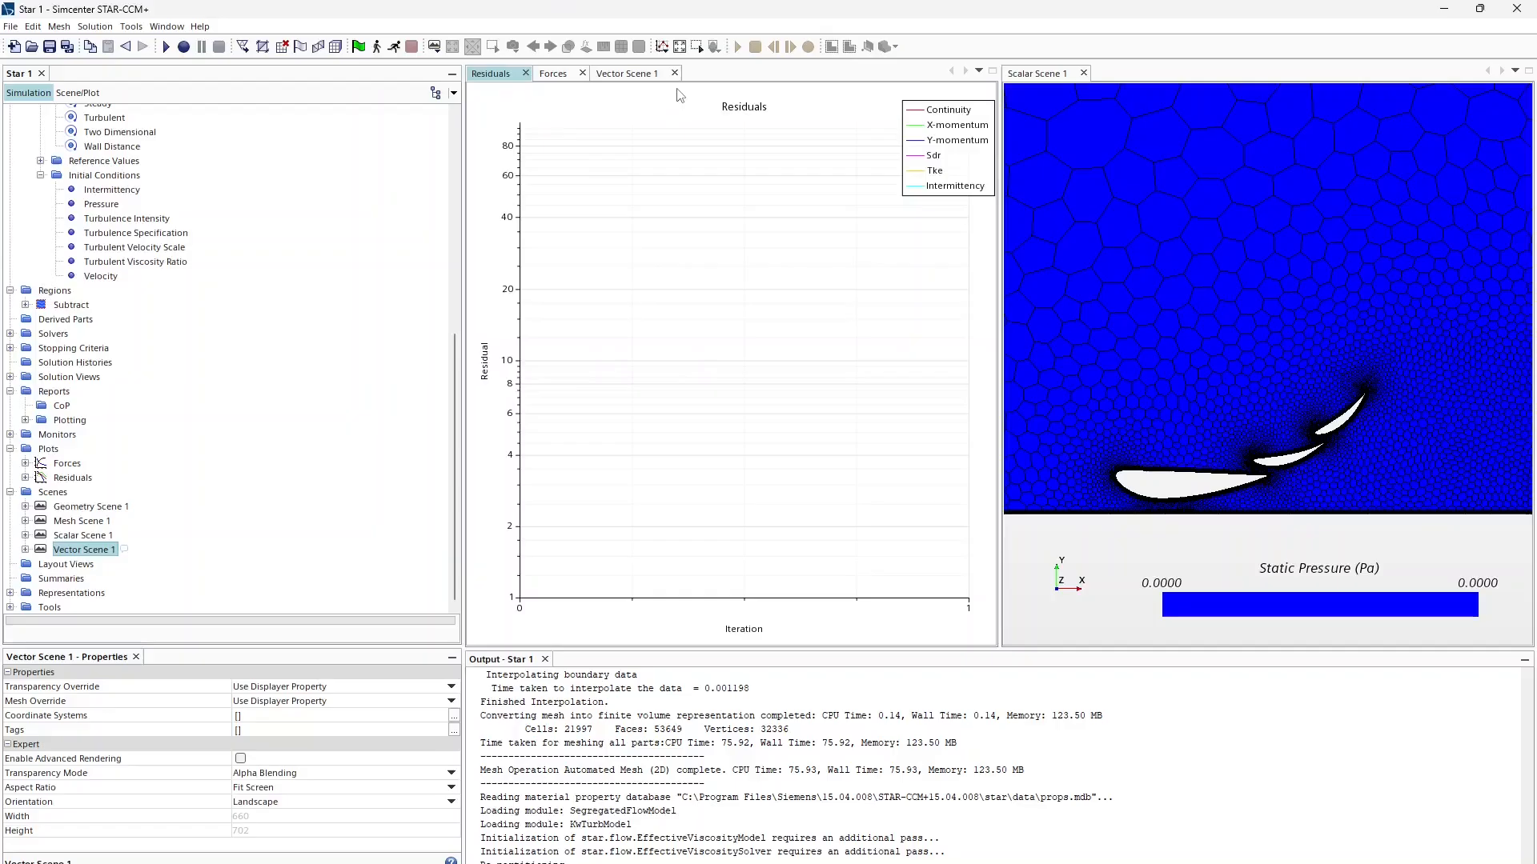
pyautogui.click(1209, 302)
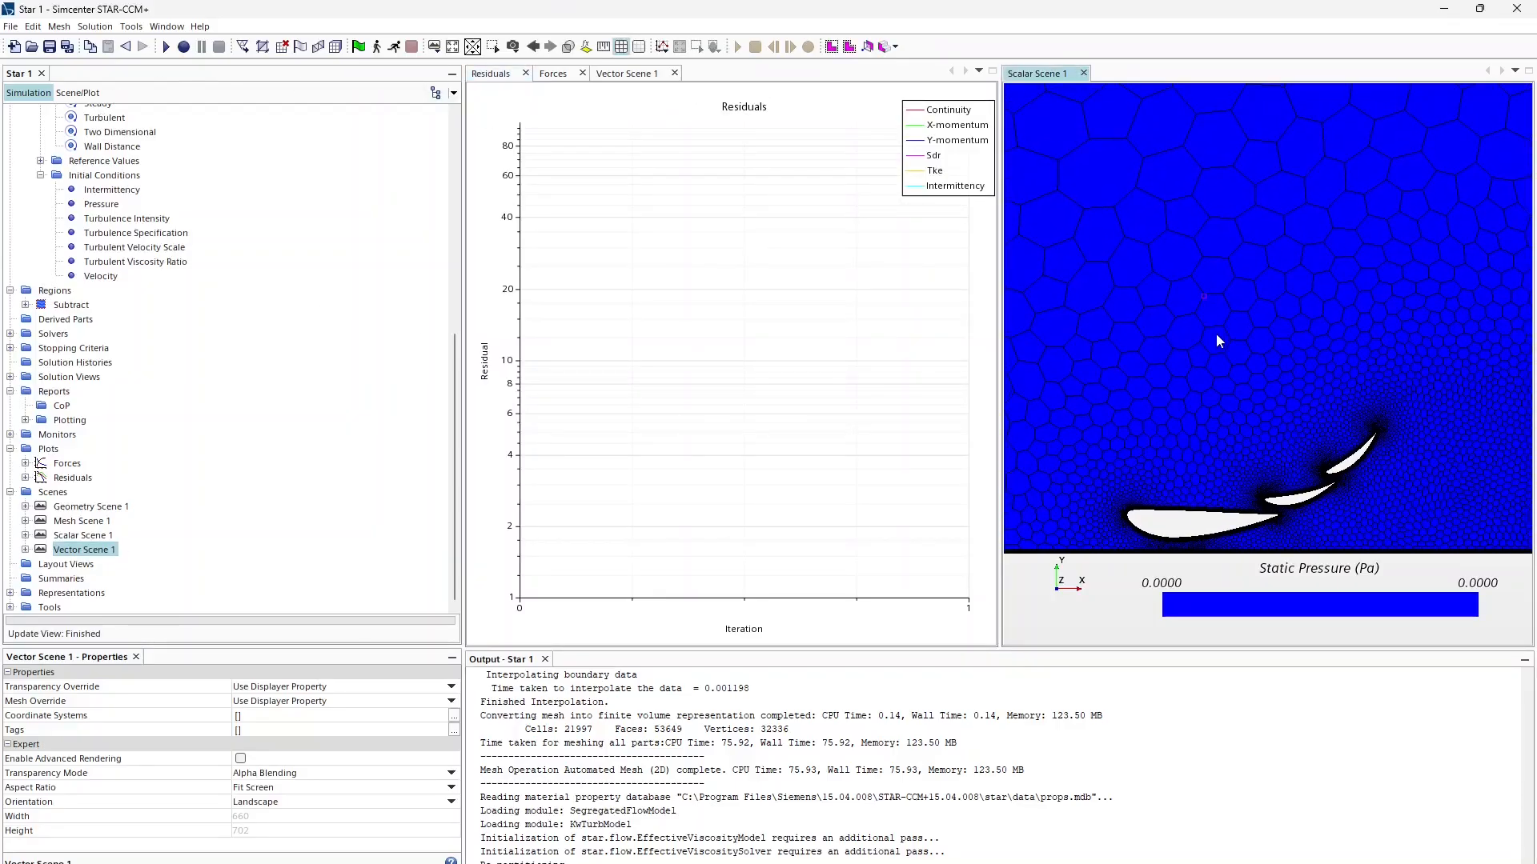
# Step: Save the simulation as 3Dtest_N6318_CH10_60mph in the J:\Racing\DRS folder
pyautogui.click(61, 50)
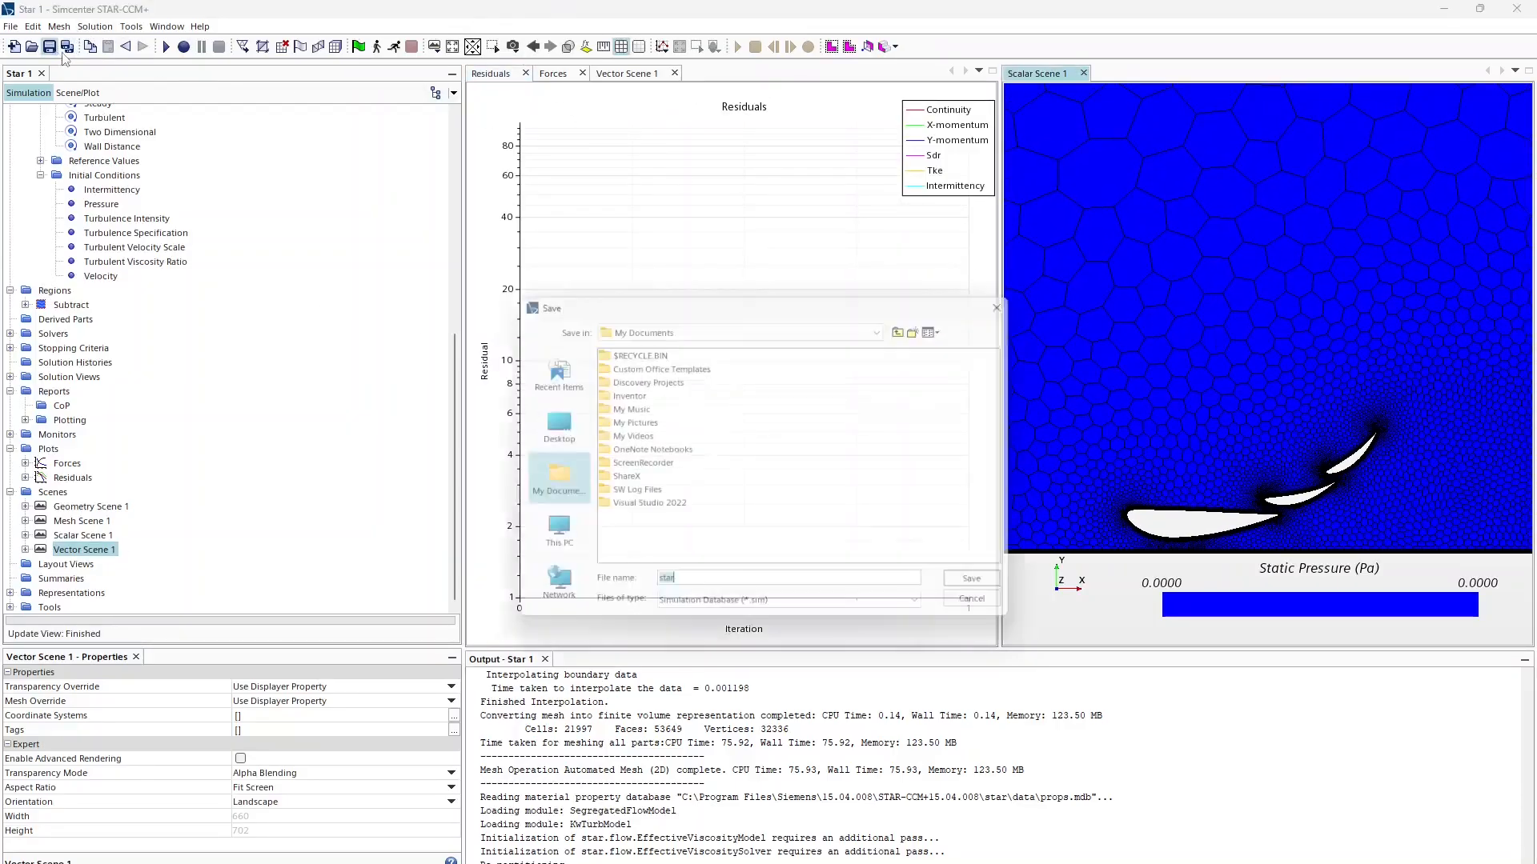
pyautogui.click(547, 537)
pyautogui.doubleClick(622, 365)
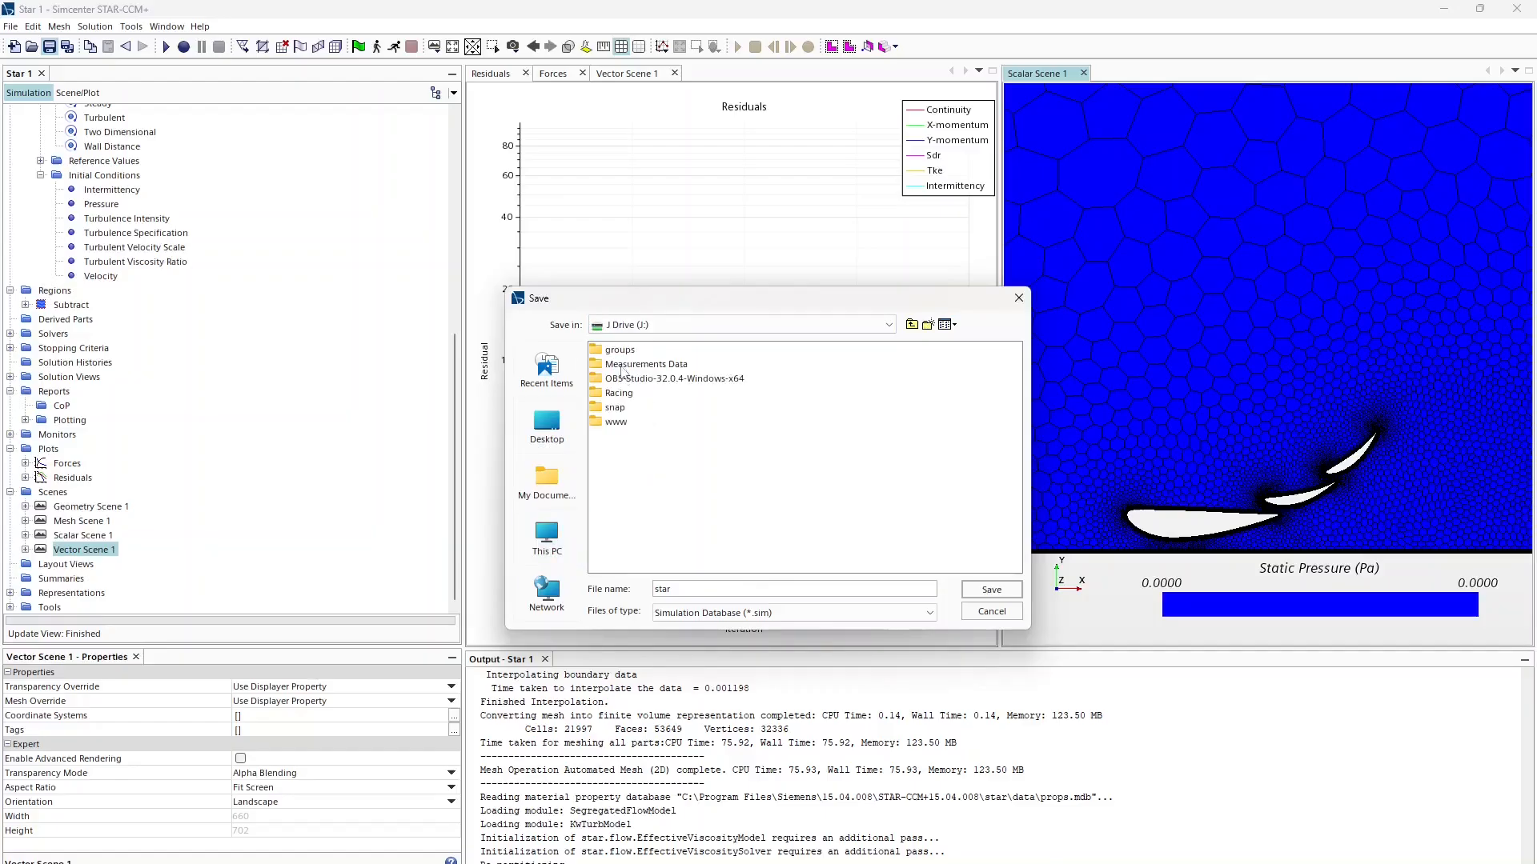
pyautogui.doubleClick(618, 393)
pyautogui.doubleClick(617, 364)
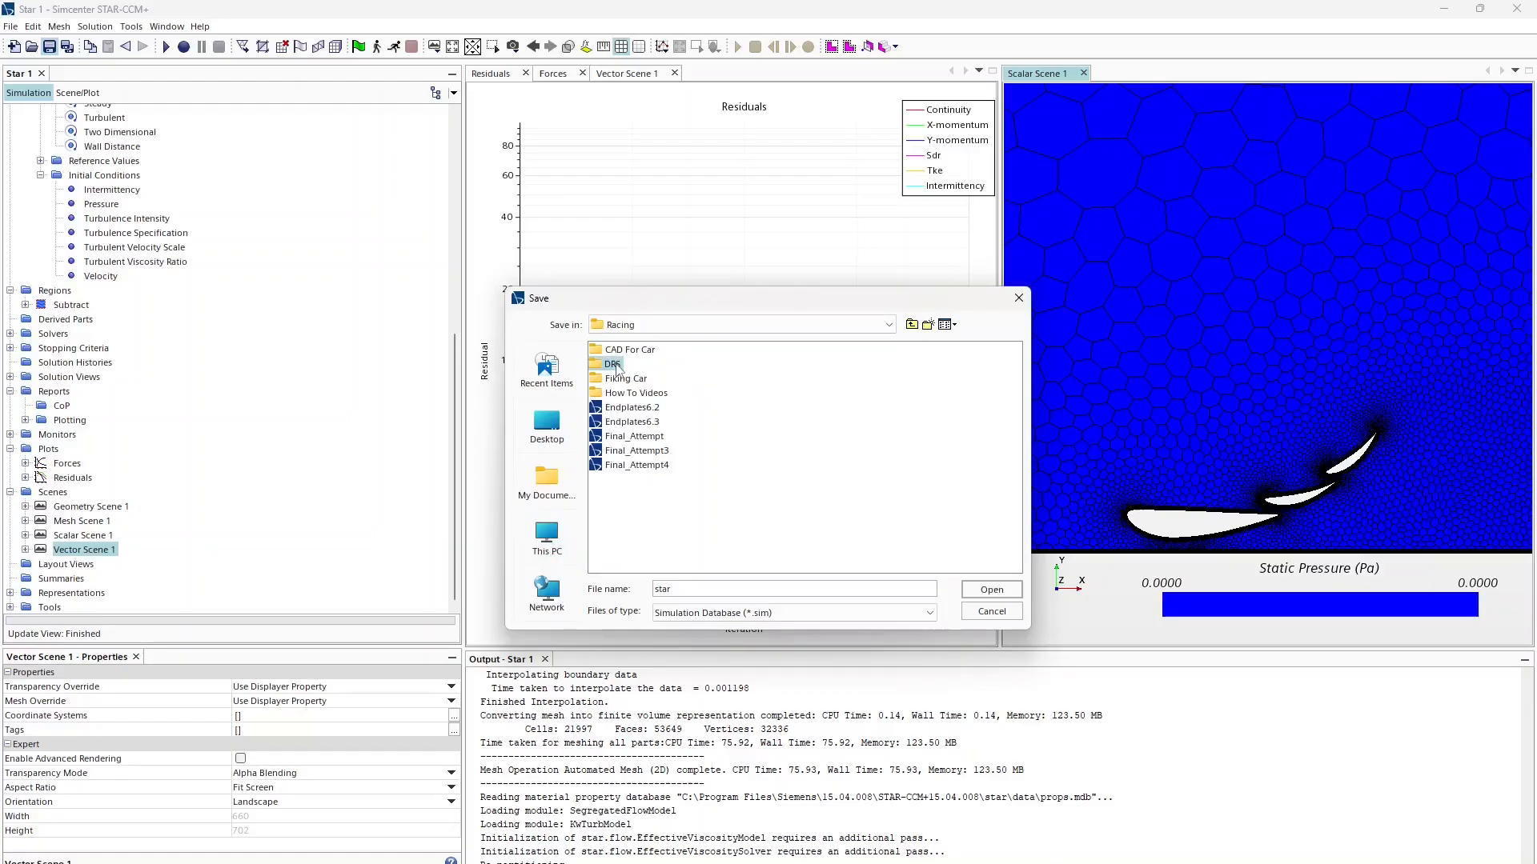
pyautogui.click(644, 438)
pyautogui.moveTo(807, 588); pyautogui.dragTo(697, 588)
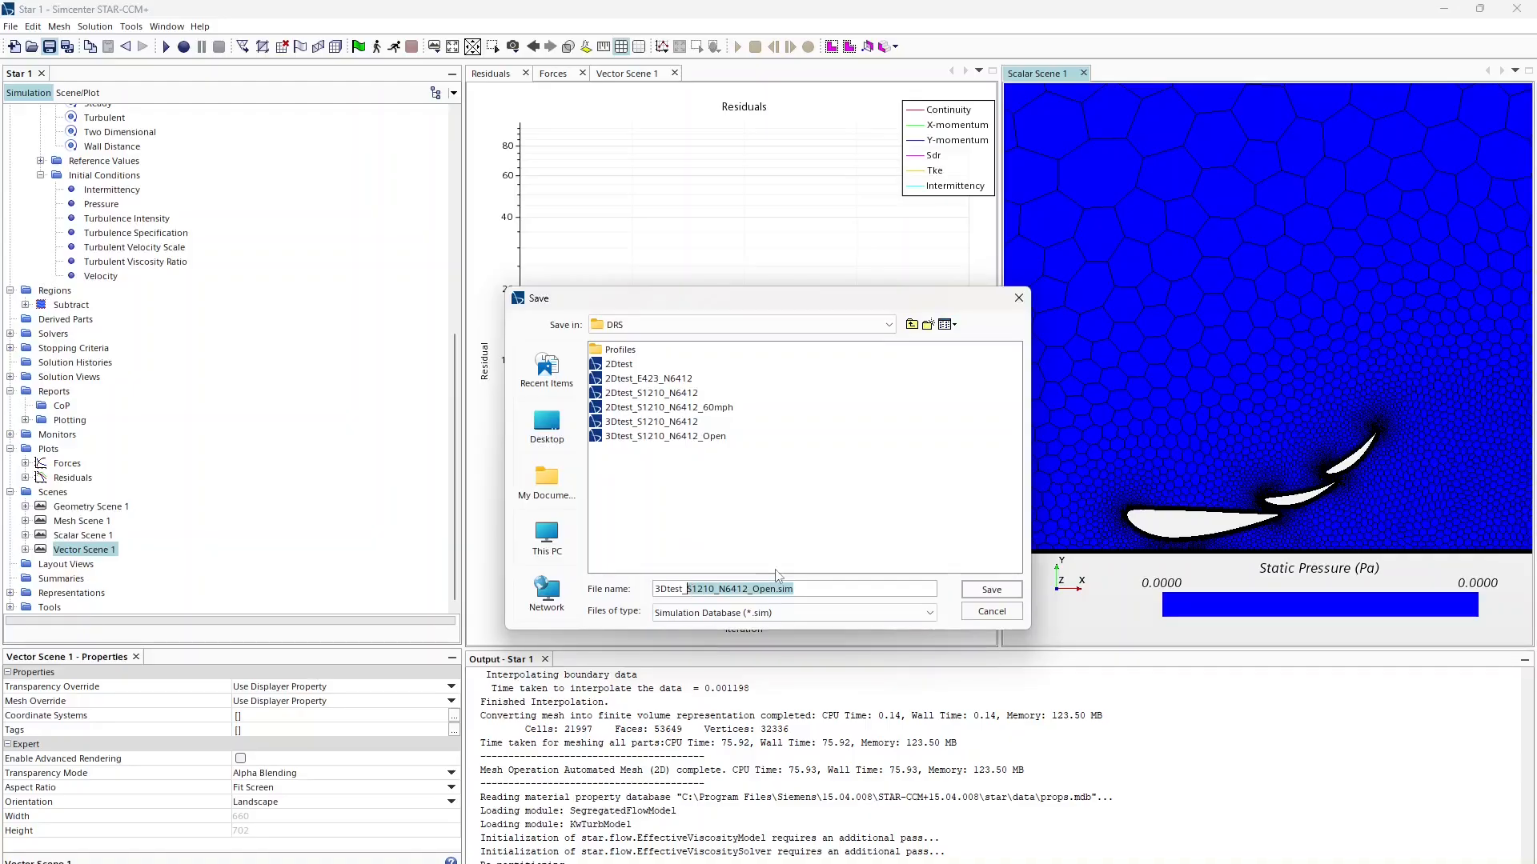
pyautogui.write('Na')
pyautogui.click(981, 592)
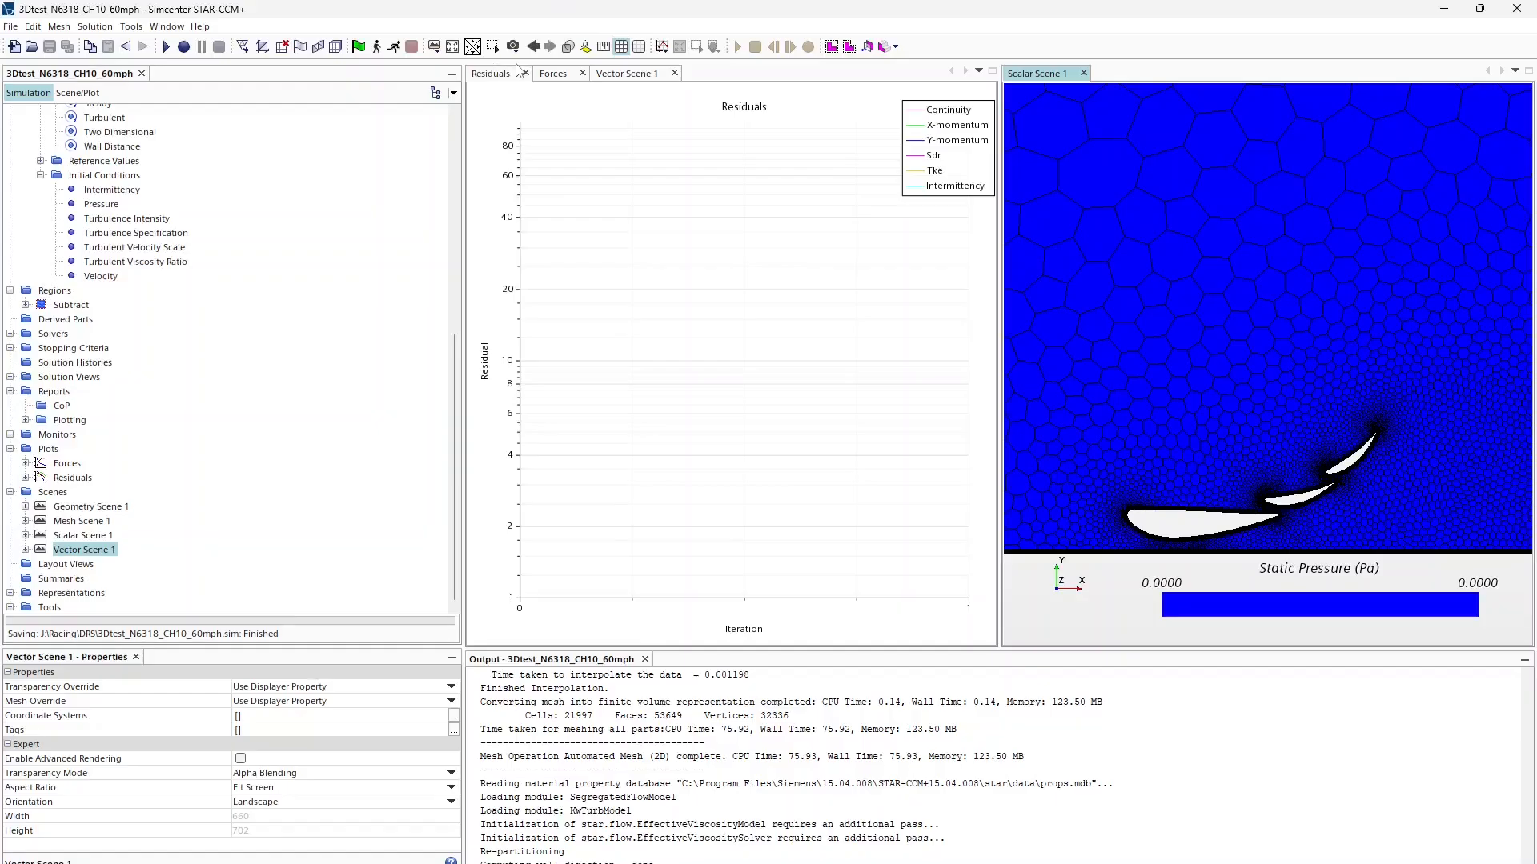
# Step: Run the solver, reviewing residuals and the downforce and drag histories, then the velocity scene
pyautogui.click(394, 46)
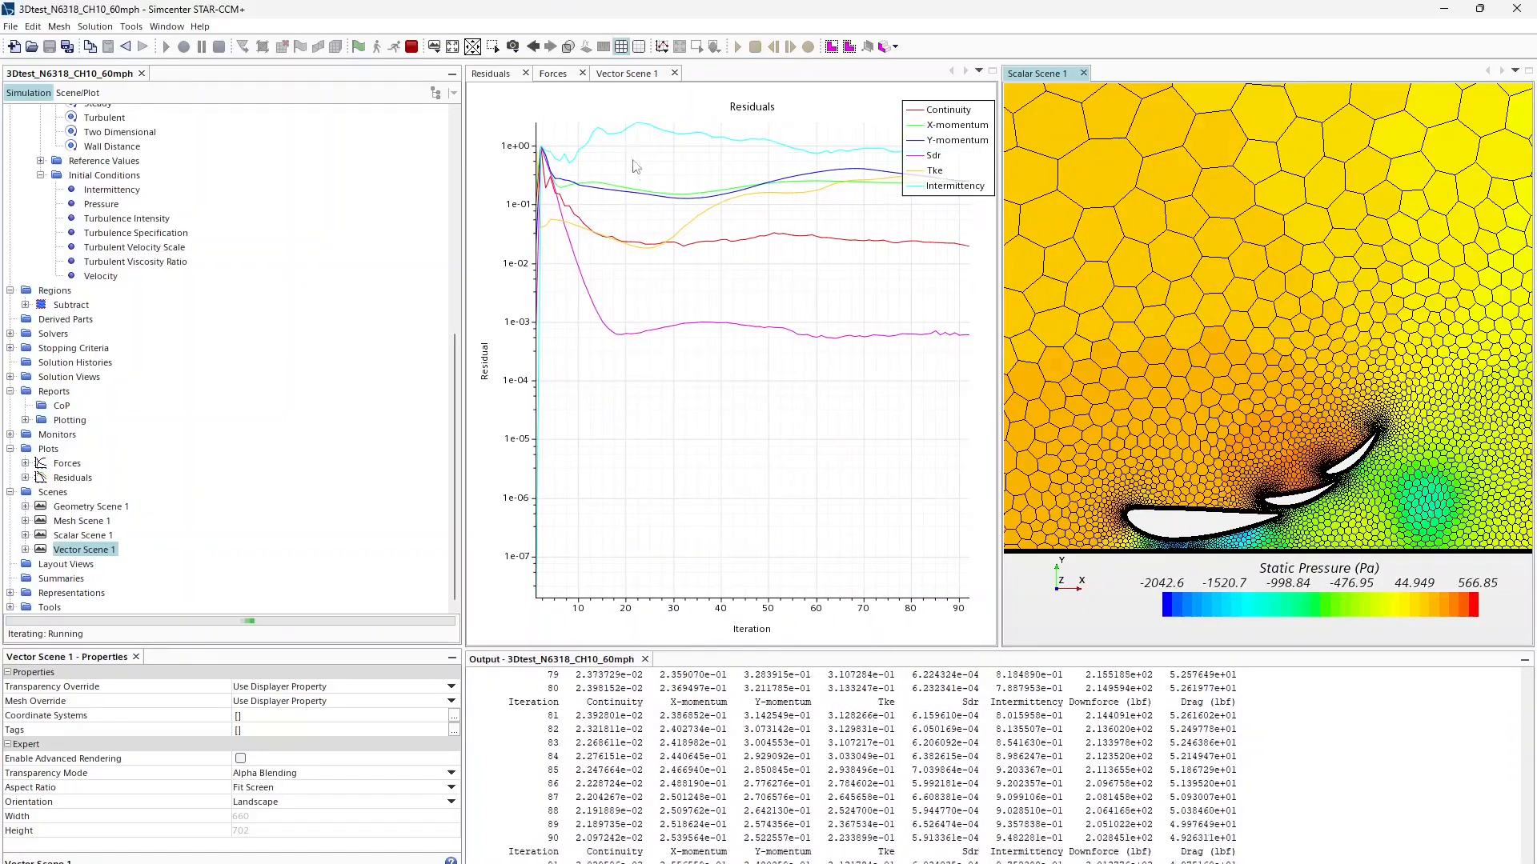
pyautogui.moveTo(786, 154)
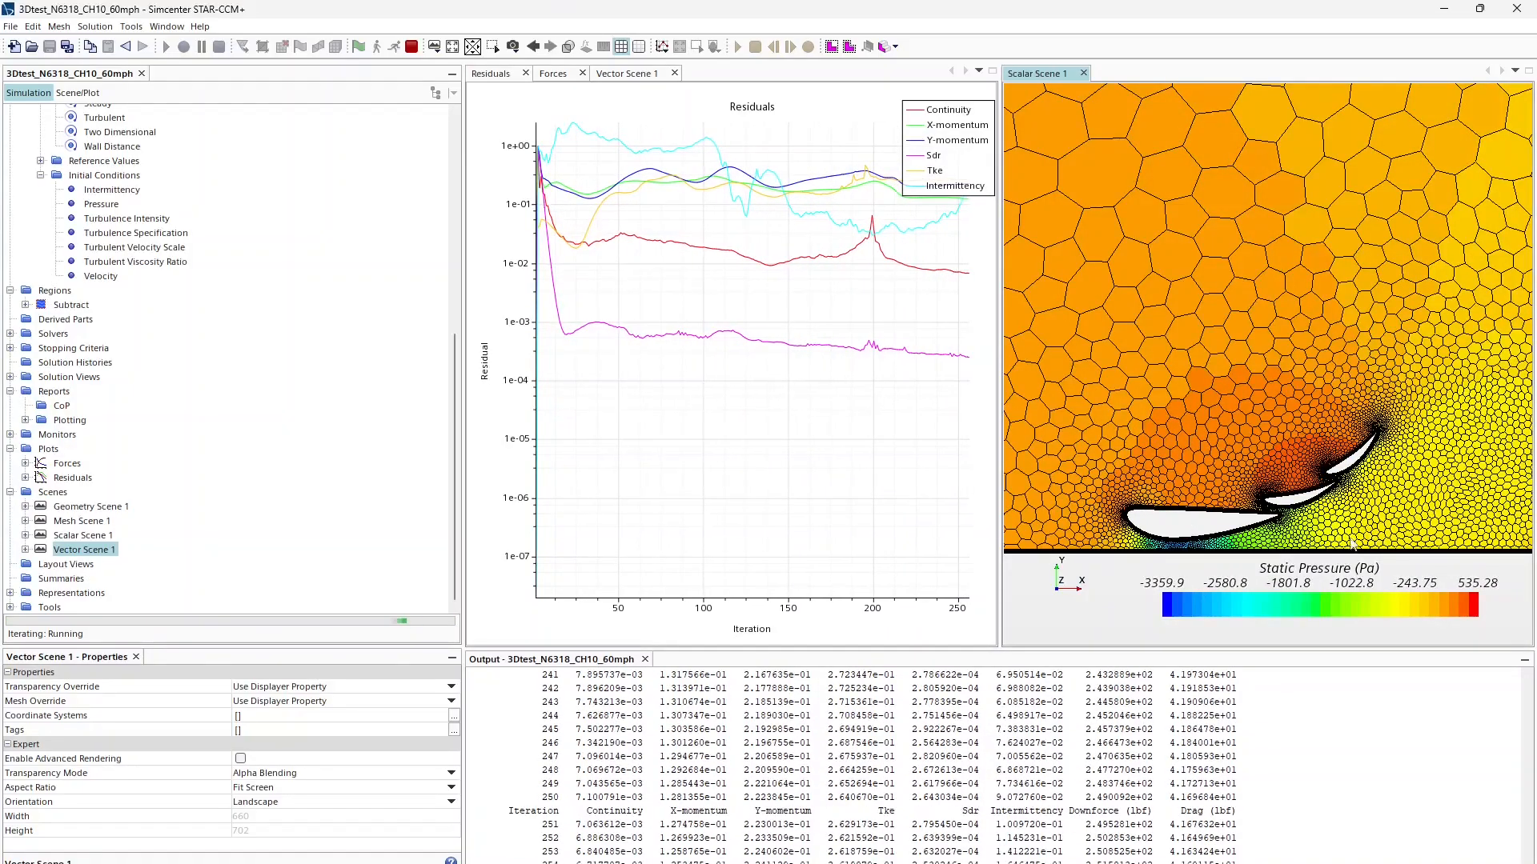
pyautogui.click(552, 73)
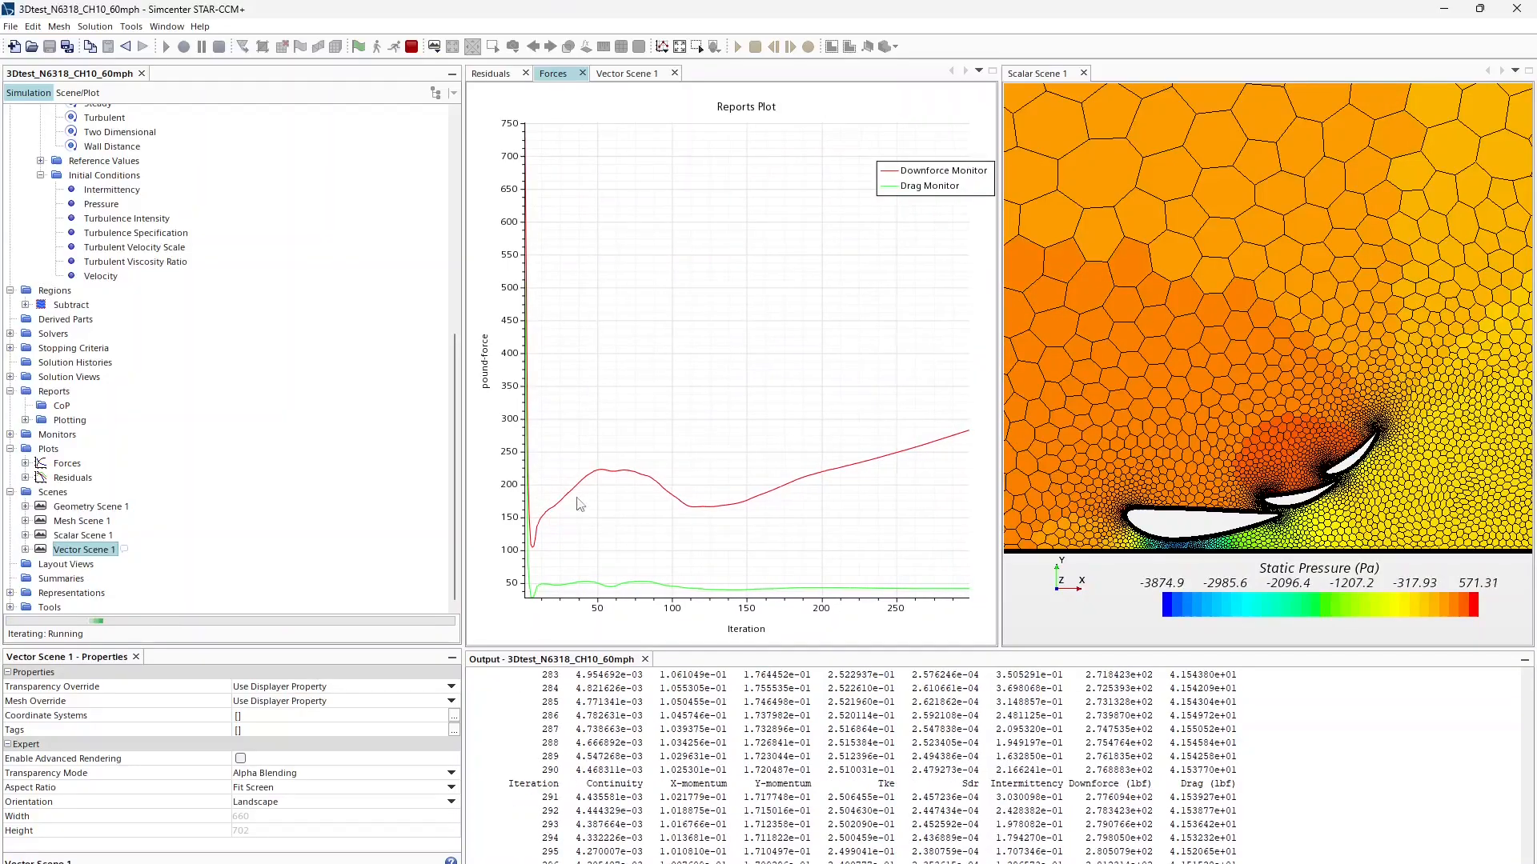
pyautogui.moveTo(796, 477)
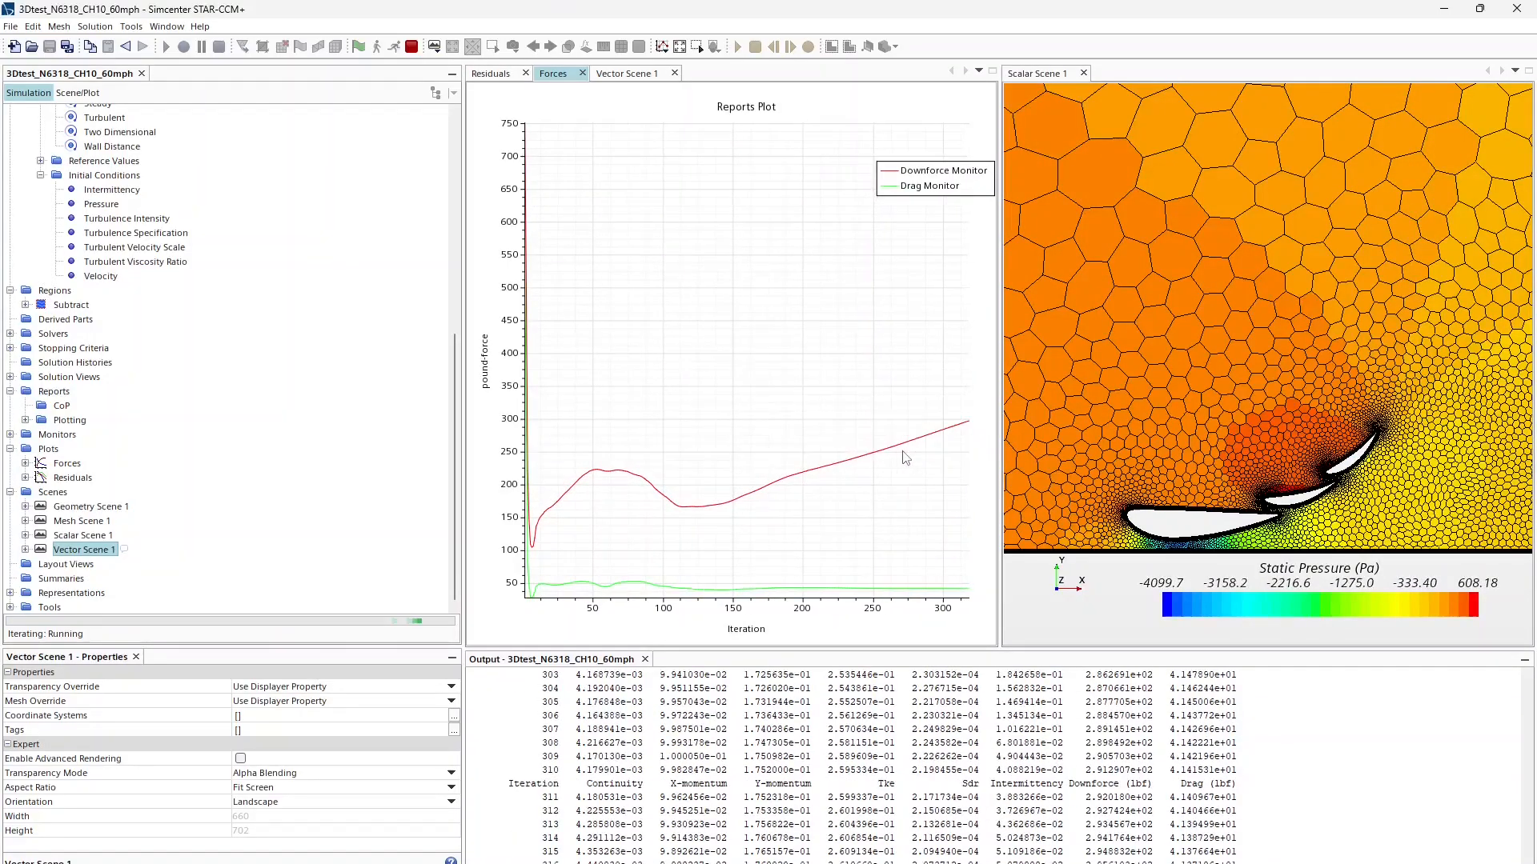
pyautogui.moveTo(966, 426)
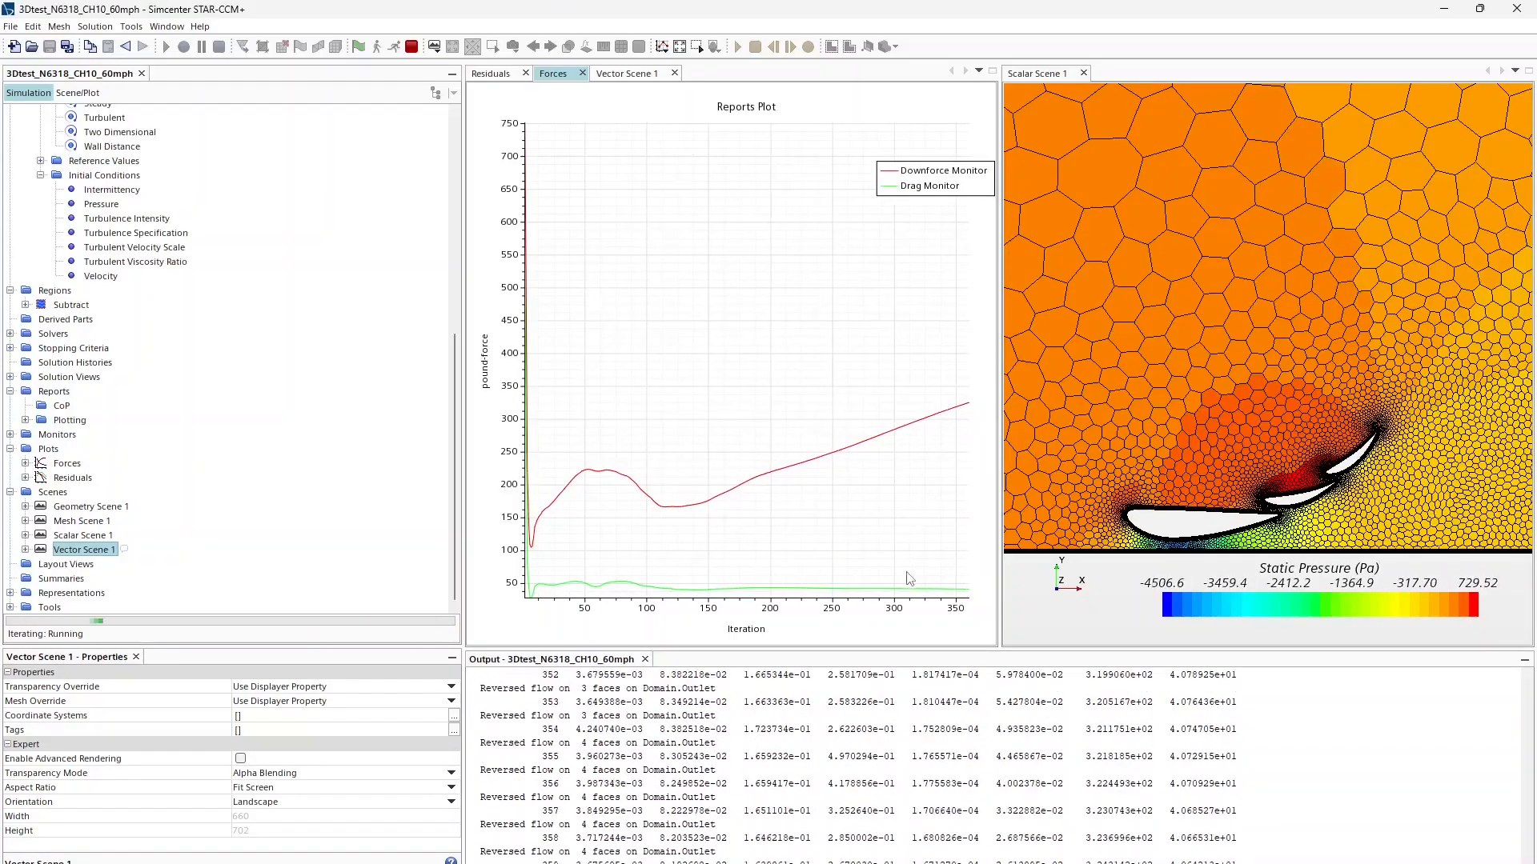
pyautogui.moveTo(961, 597)
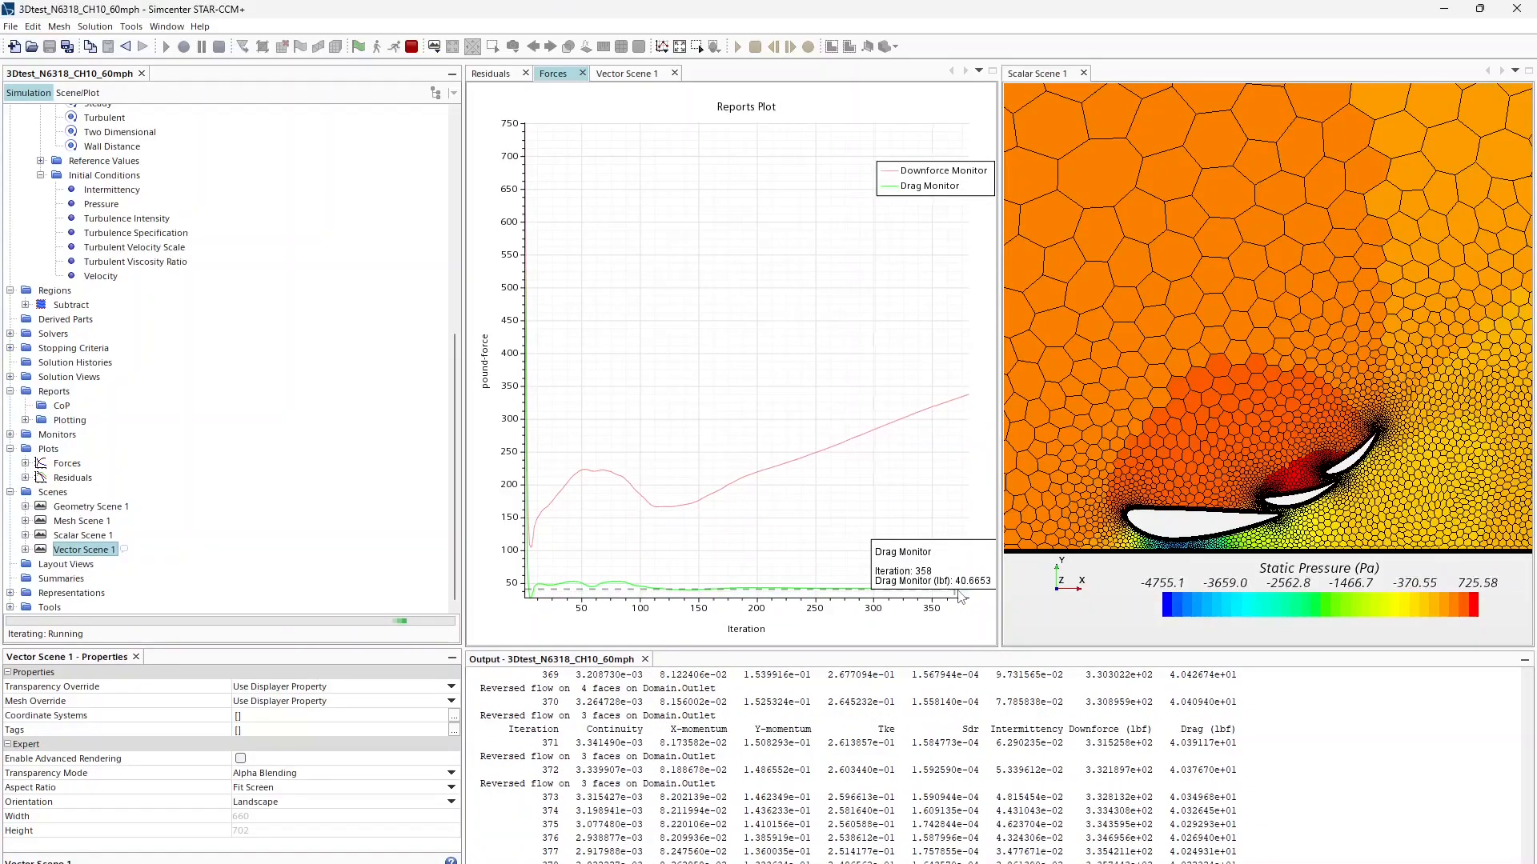
pyautogui.click(613, 74)
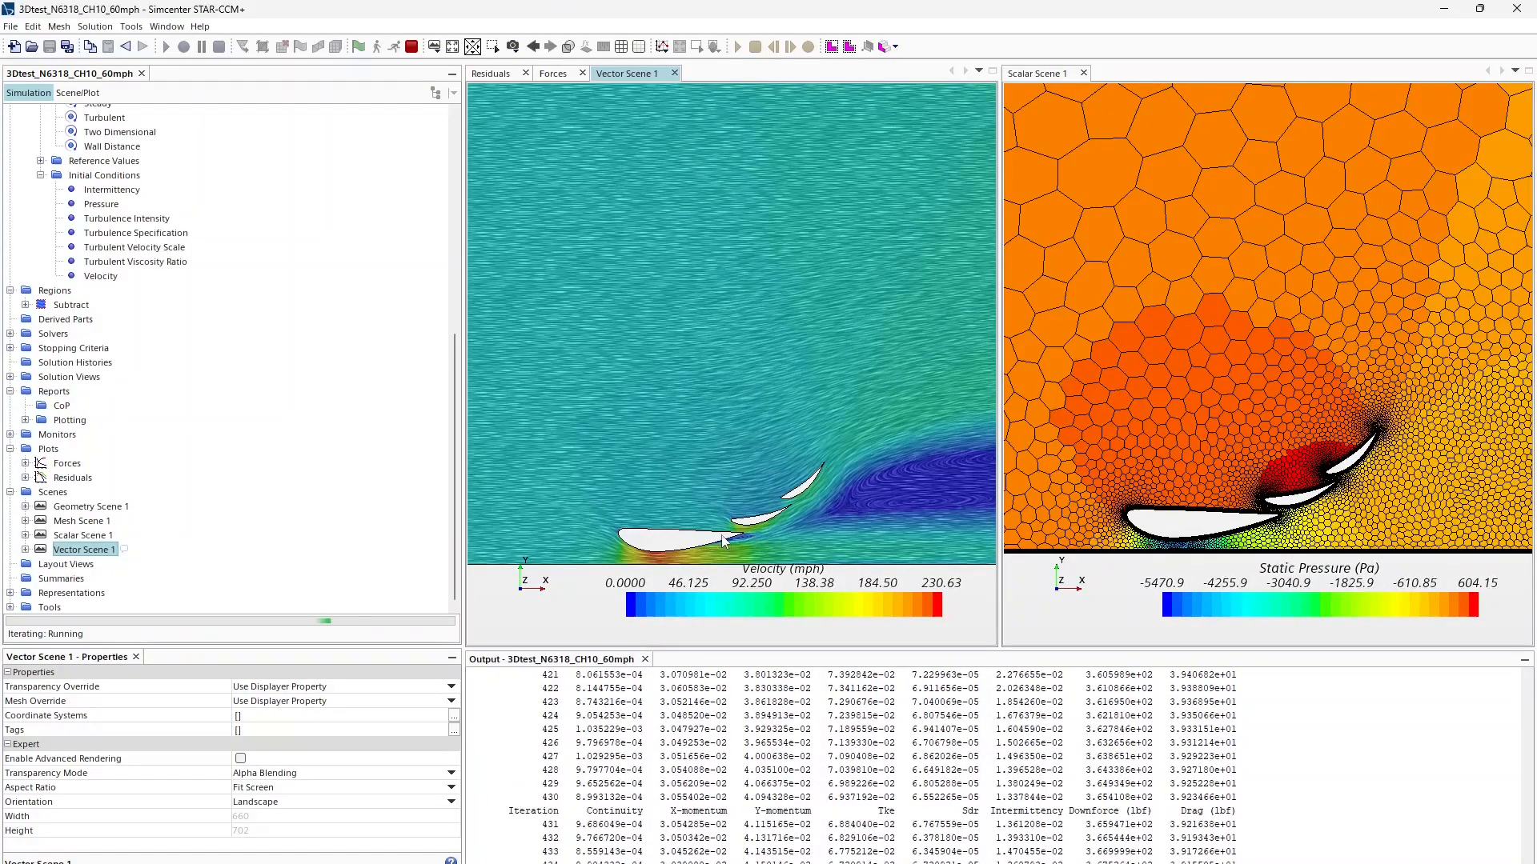
# Step: Check the residuals and force histories and center the pressure view over the flap gaps
pyautogui.moveTo(719, 530); pyautogui.dragTo(739, 500, button='right')
pyautogui.scroll(2, 718, 515)
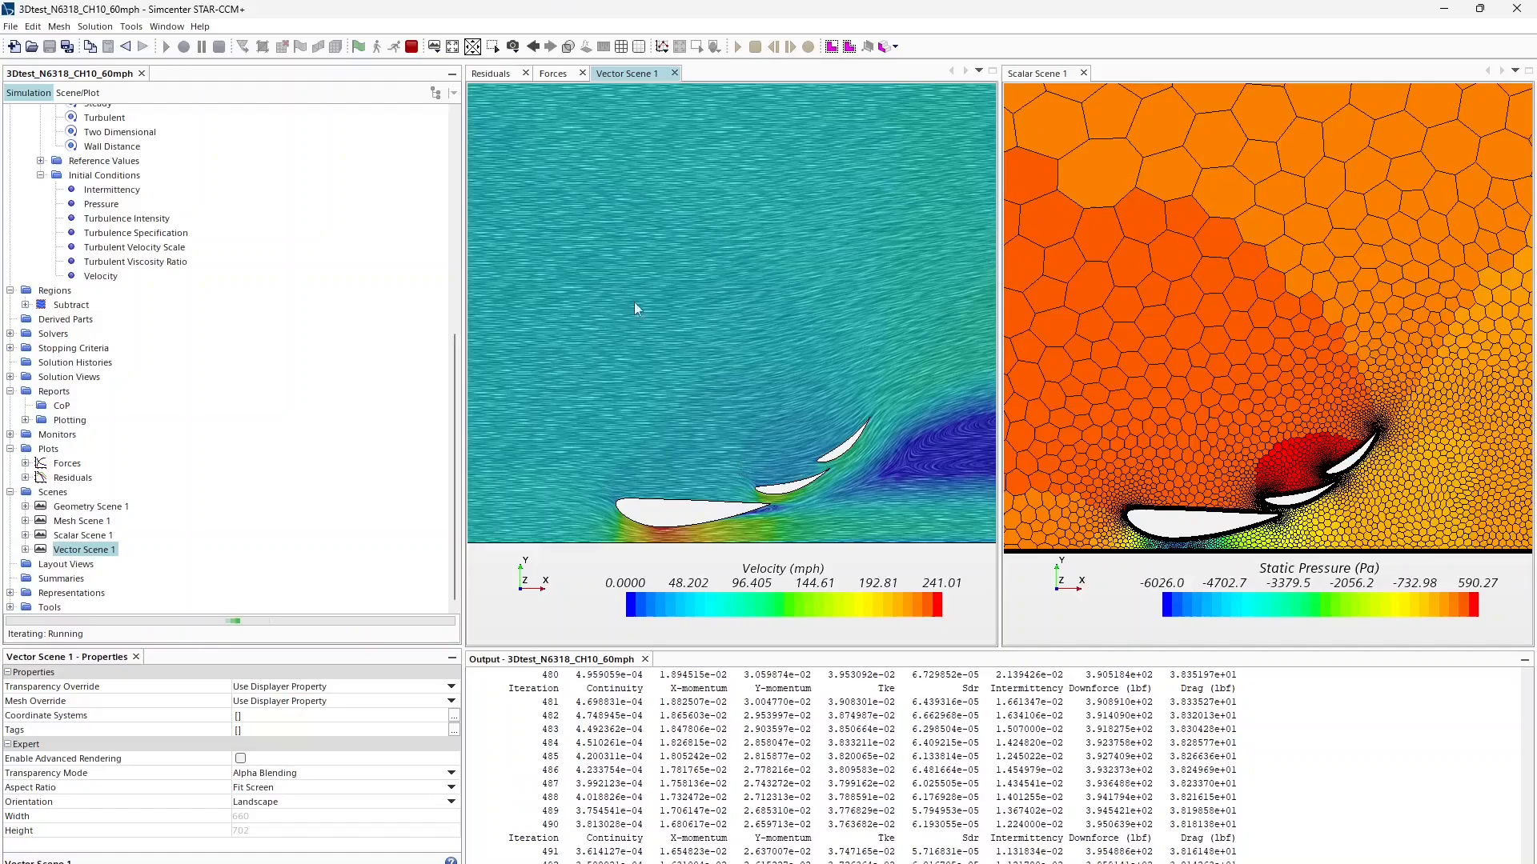
pyautogui.click(489, 73)
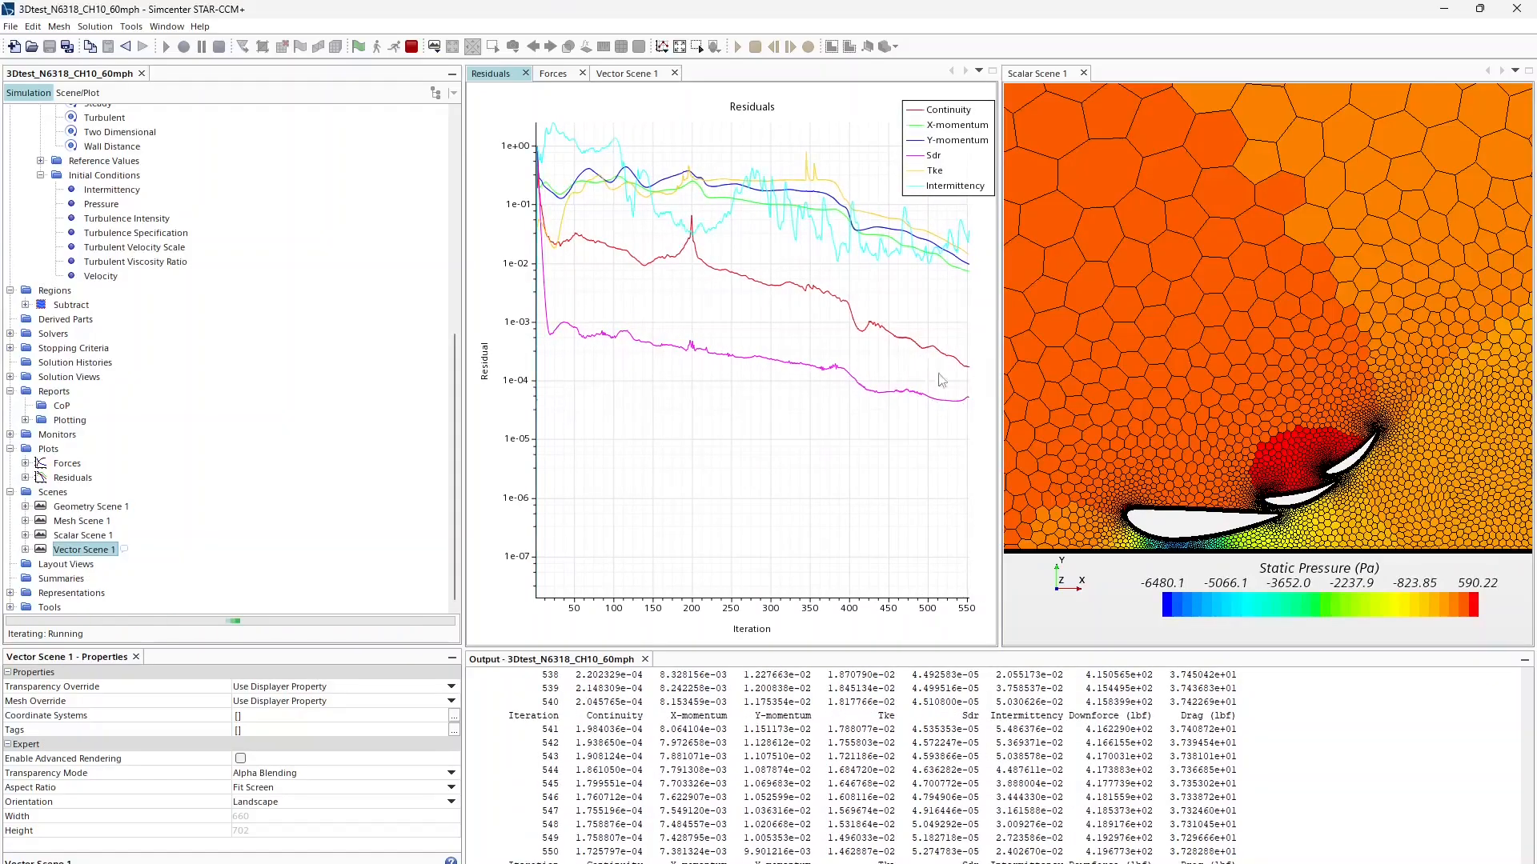
pyautogui.click(555, 73)
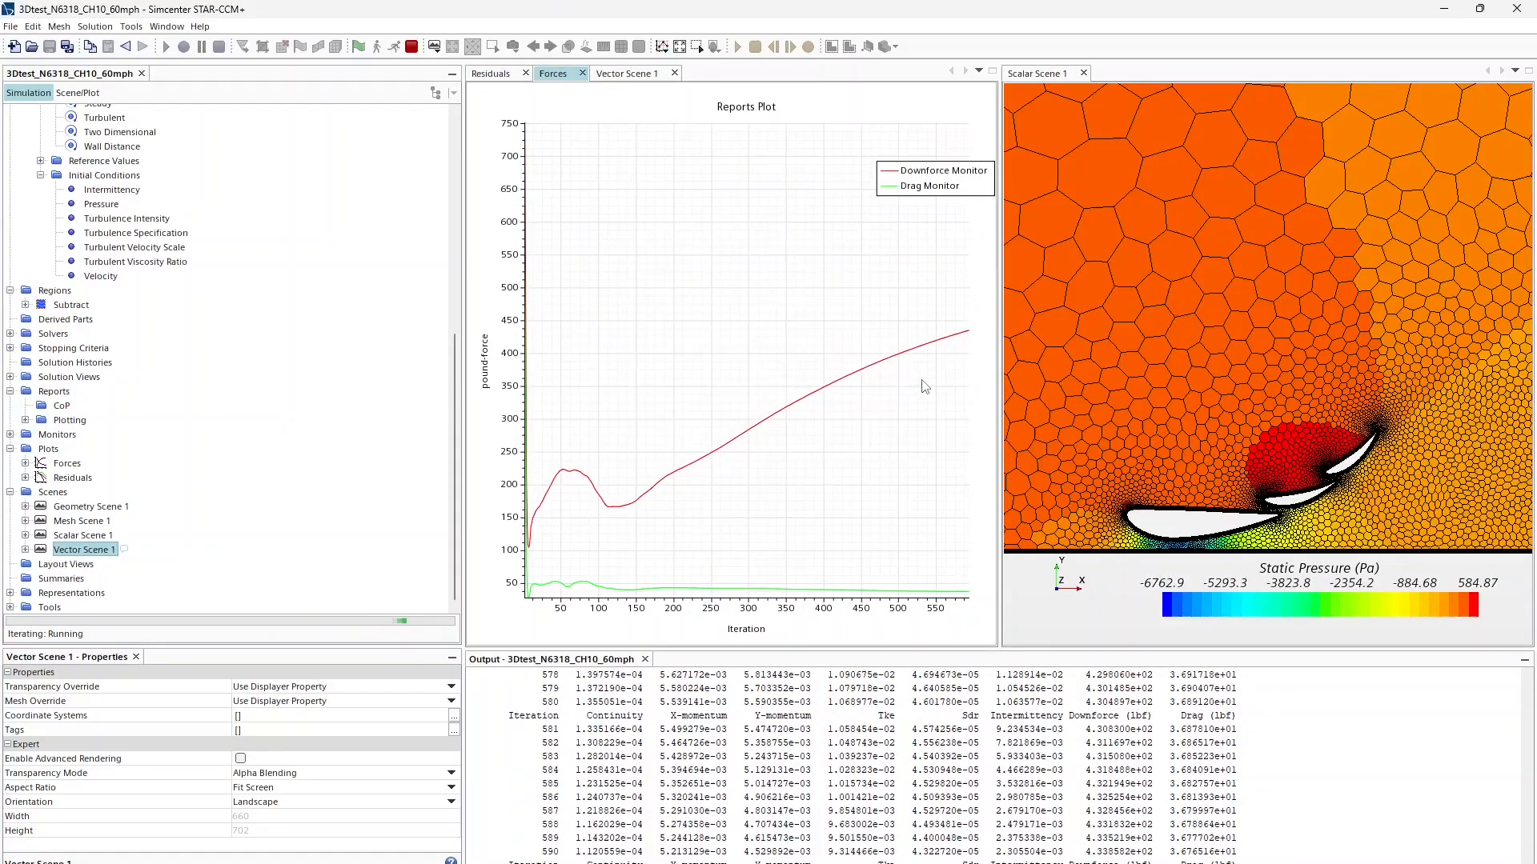
pyautogui.moveTo(1238, 437); pyautogui.dragTo(1259, 460, button='middle')
pyautogui.scroll(-4, 1259, 454)
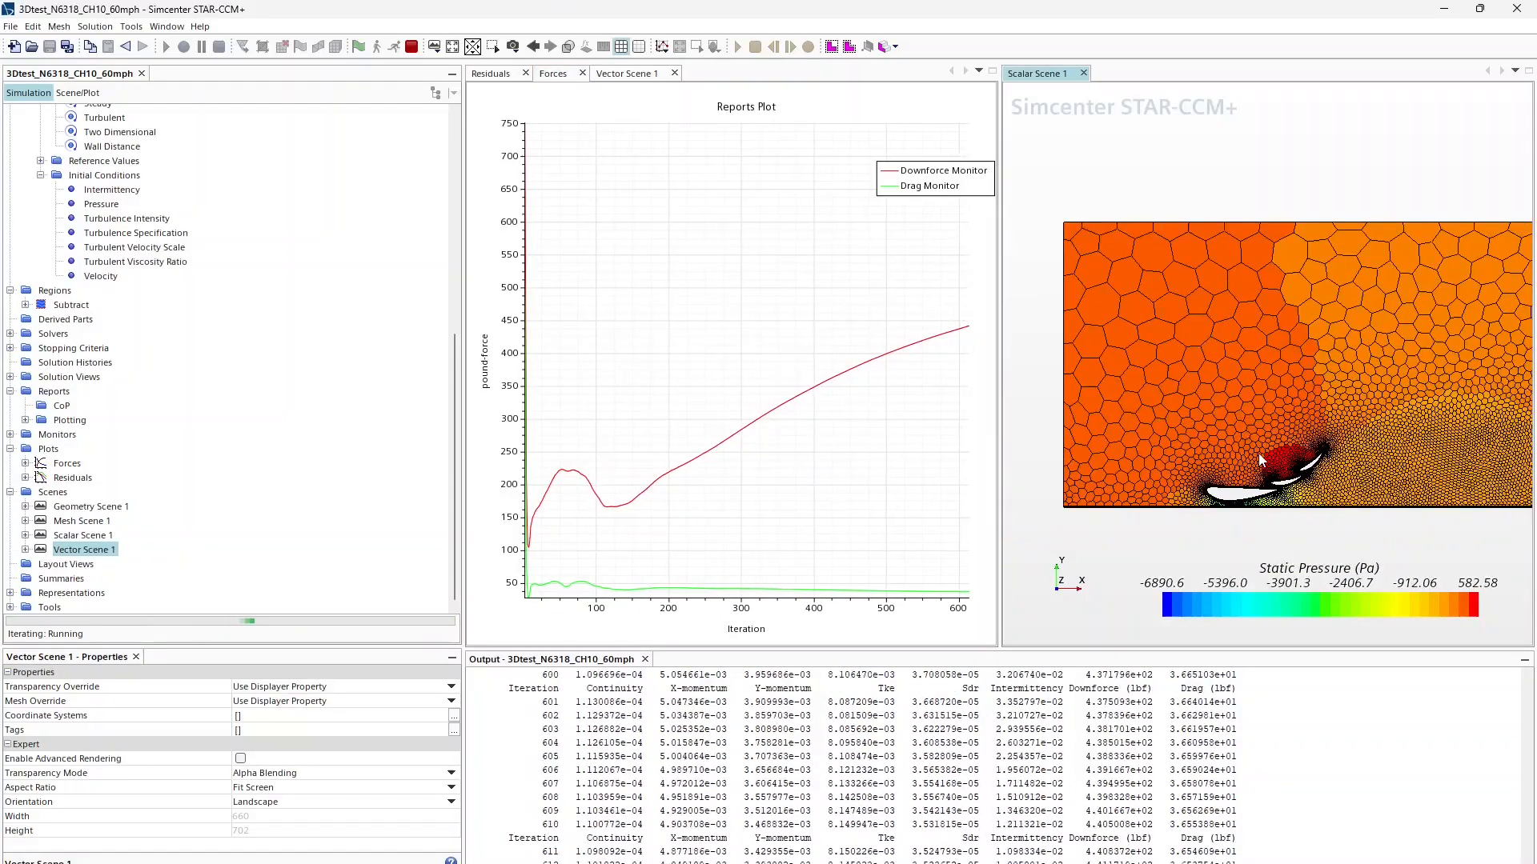
pyautogui.scroll(5, 1259, 454)
pyautogui.moveTo(1259, 453); pyautogui.dragTo(1263, 438, button='right')
pyautogui.scroll(3, 1263, 437)
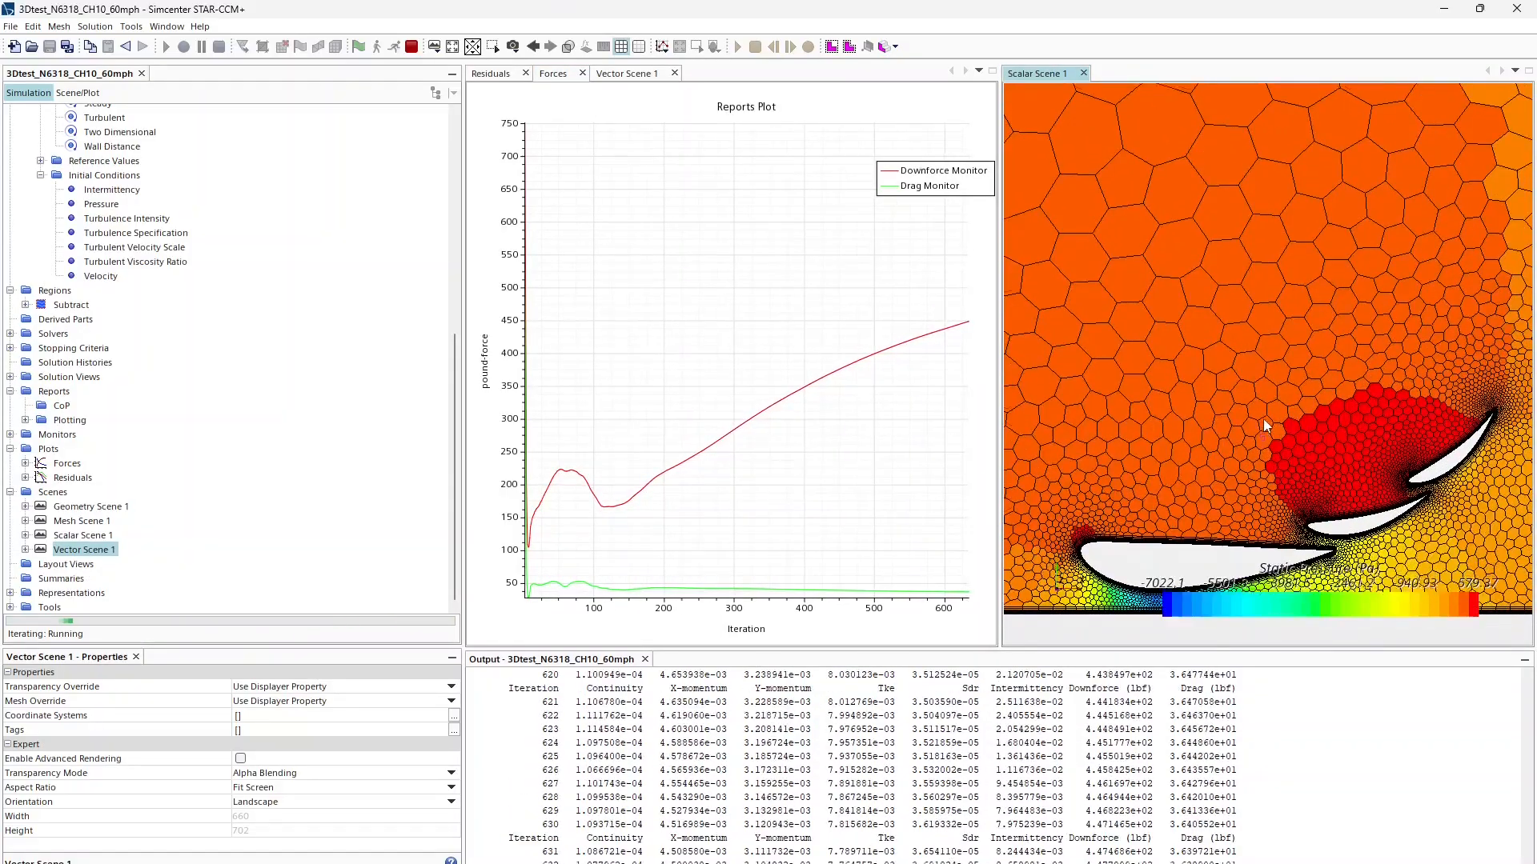
pyautogui.click(490, 73)
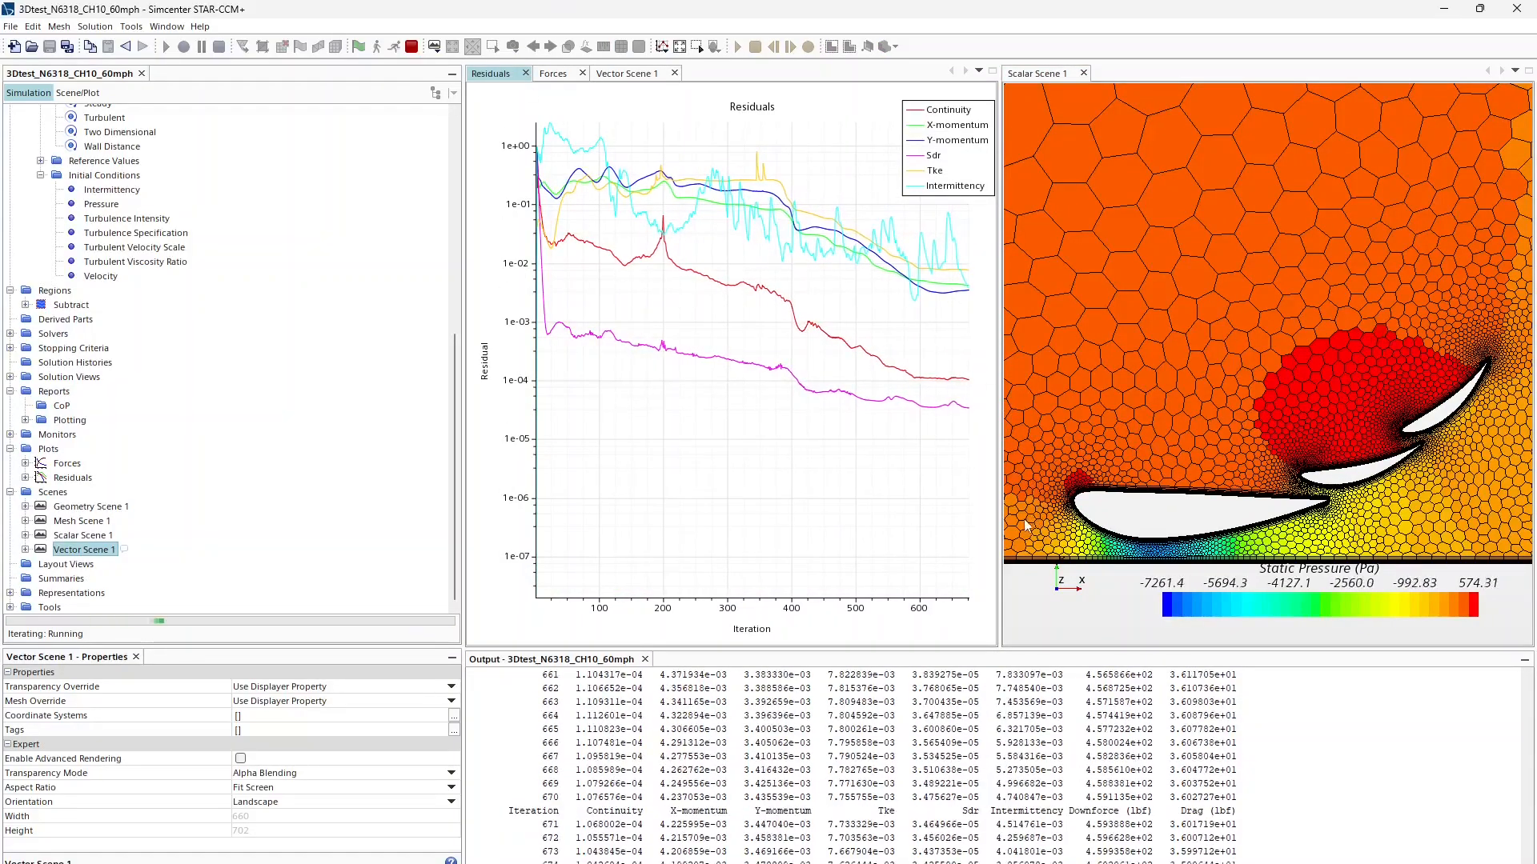
# Step: Zoom out and pan the velocity scene until the whole downstream wake is visible
pyautogui.click(627, 76)
pyautogui.scroll(5, 720, 493)
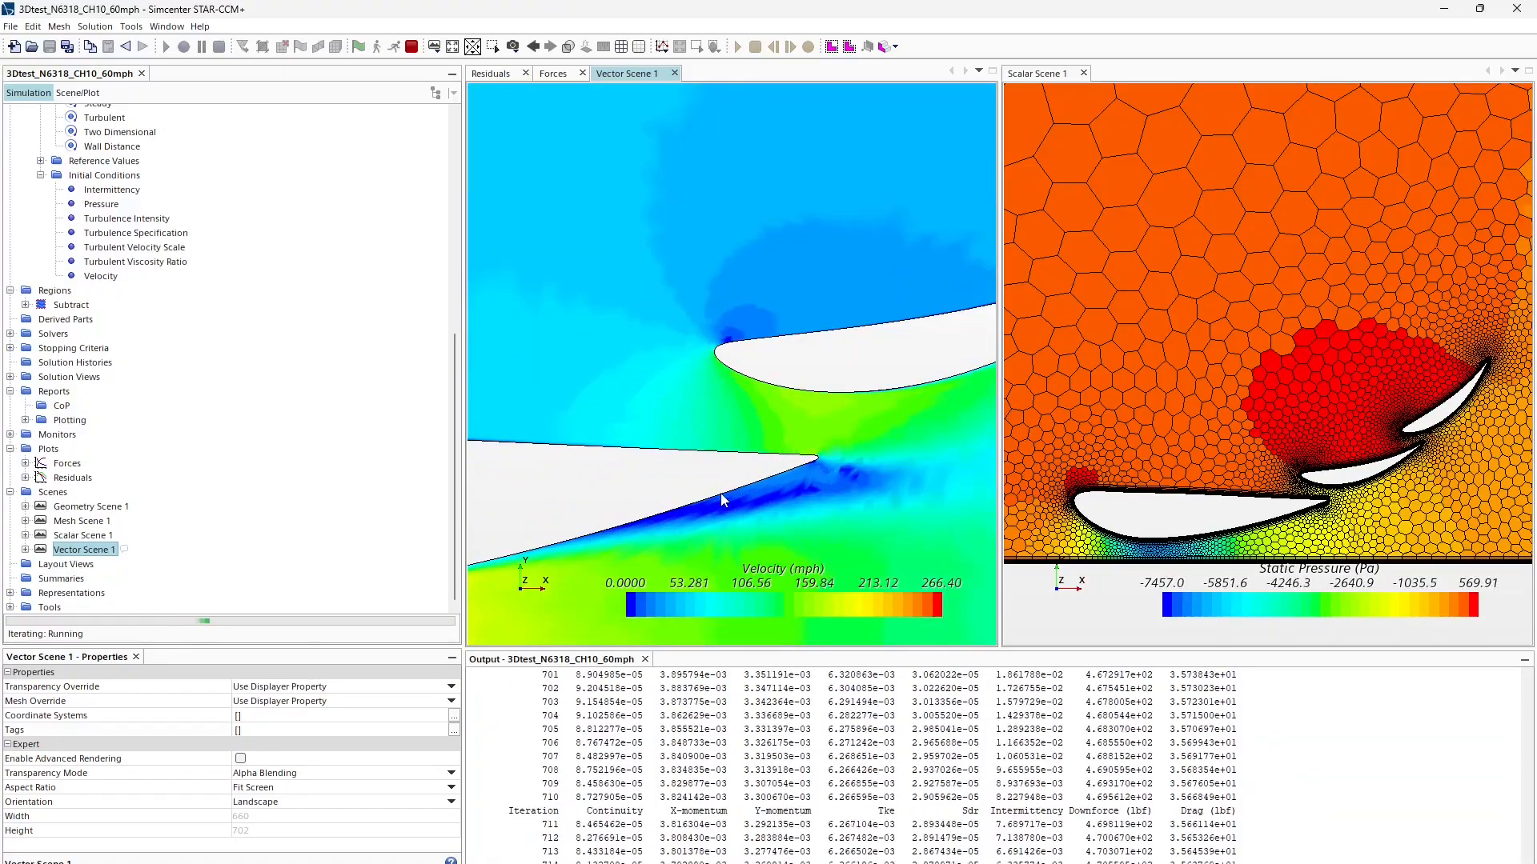
pyautogui.scroll(-10, 720, 493)
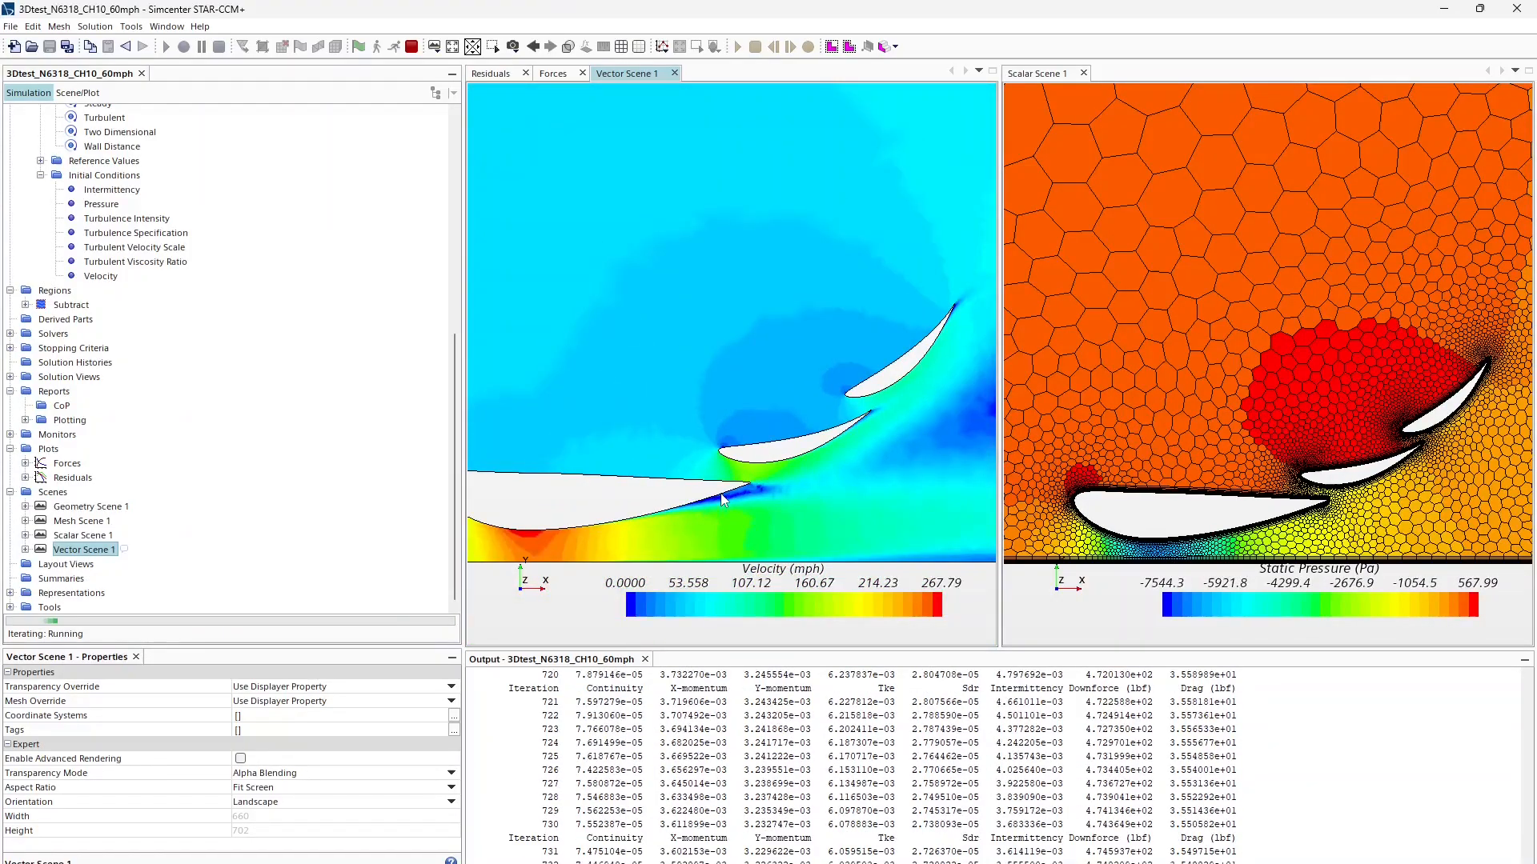
pyautogui.moveTo(896, 481)
pyautogui.mouseDown(button='right')
pyautogui.moveTo(575, 488)
pyautogui.moveTo(841, 456)
pyautogui.moveTo(748, 488)
pyautogui.mouseUp(button='right')
pyautogui.scroll(-5, 771, 477)
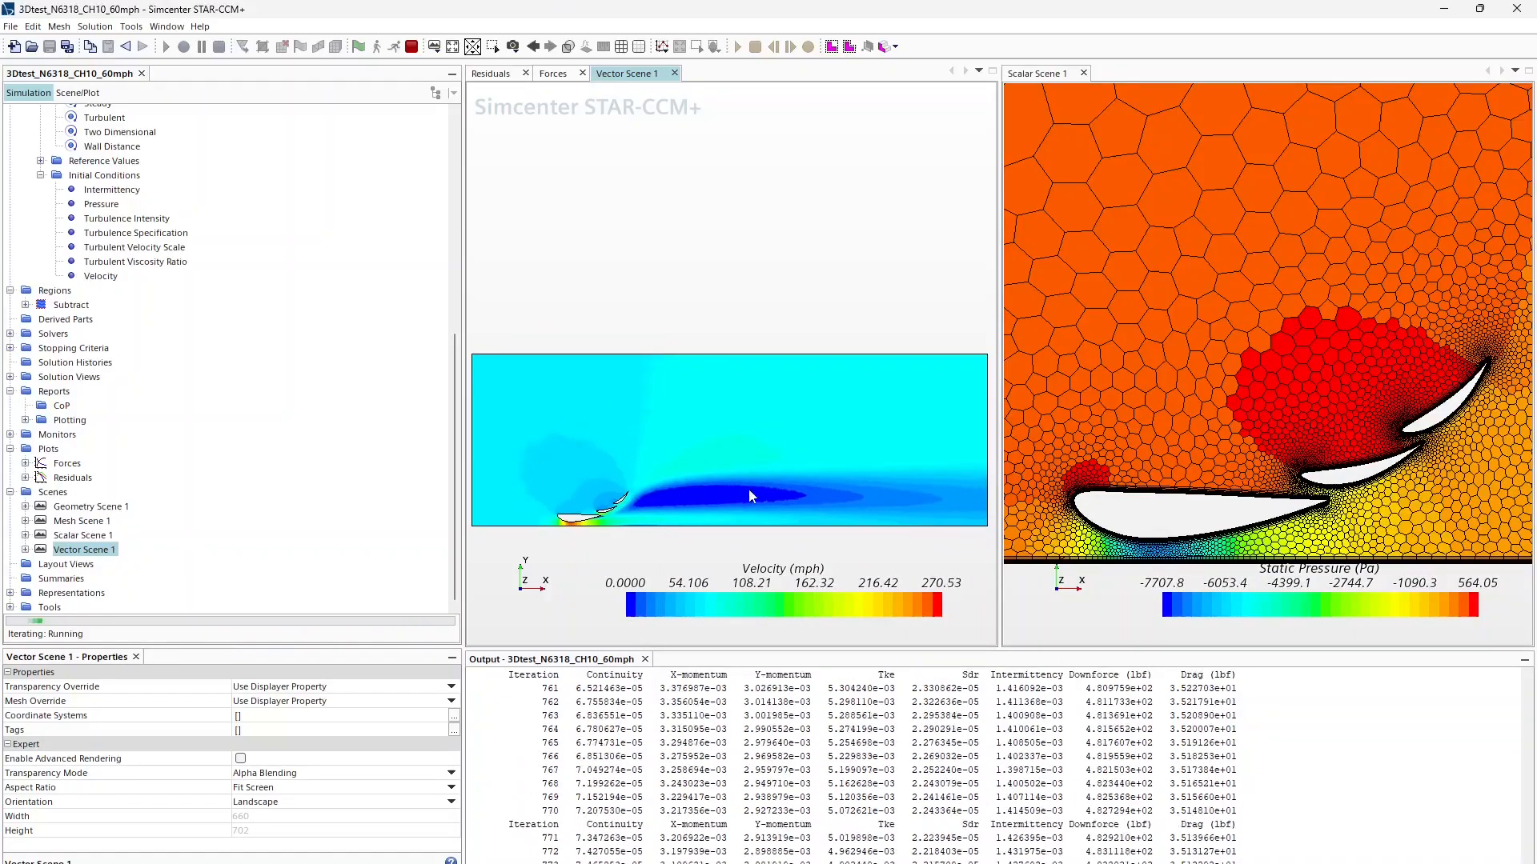
pyautogui.scroll(8, 612, 515)
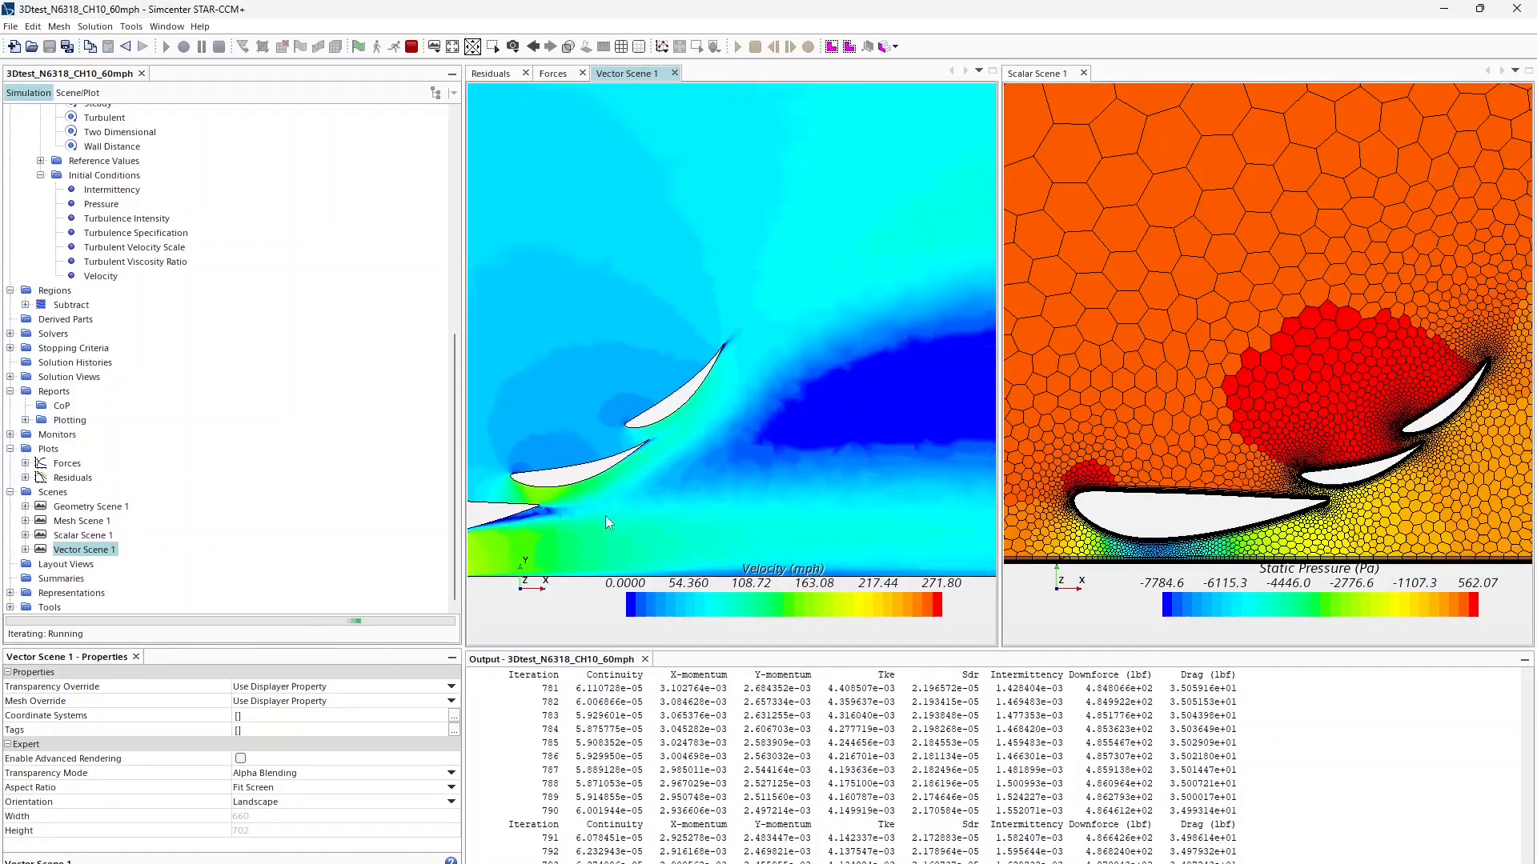
pyautogui.scroll(-7, 536, 512)
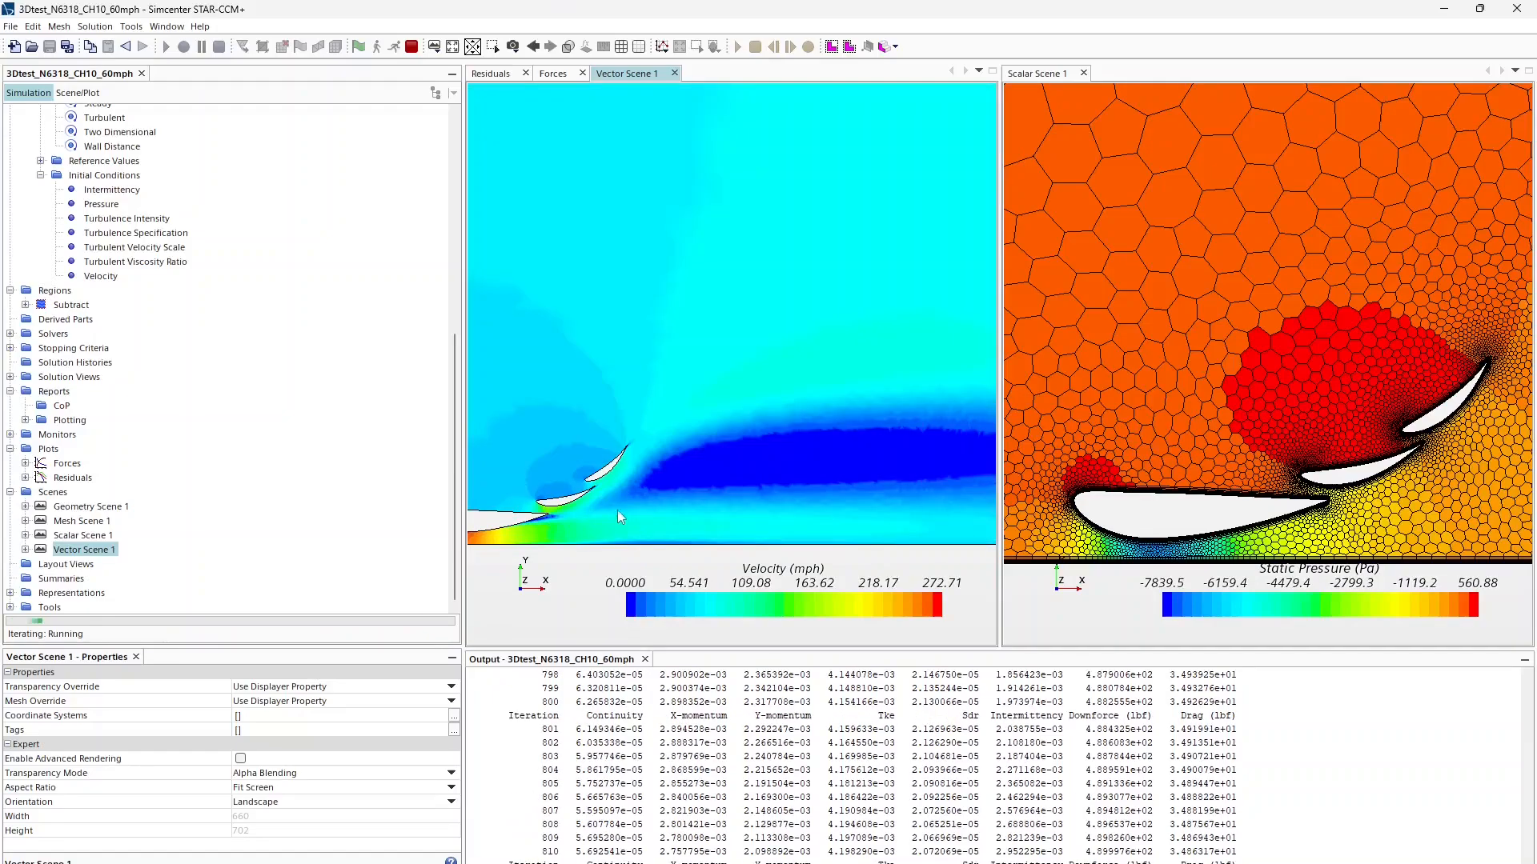
pyautogui.moveTo(631, 508); pyautogui.dragTo(532, 541, button='right')
pyautogui.moveTo(787, 507)
pyautogui.mouseDown(button='right')
pyautogui.moveTo(706, 501)
pyautogui.moveTo(852, 491)
pyautogui.mouseUp(button='right')
pyautogui.scroll(-5, 706, 501)
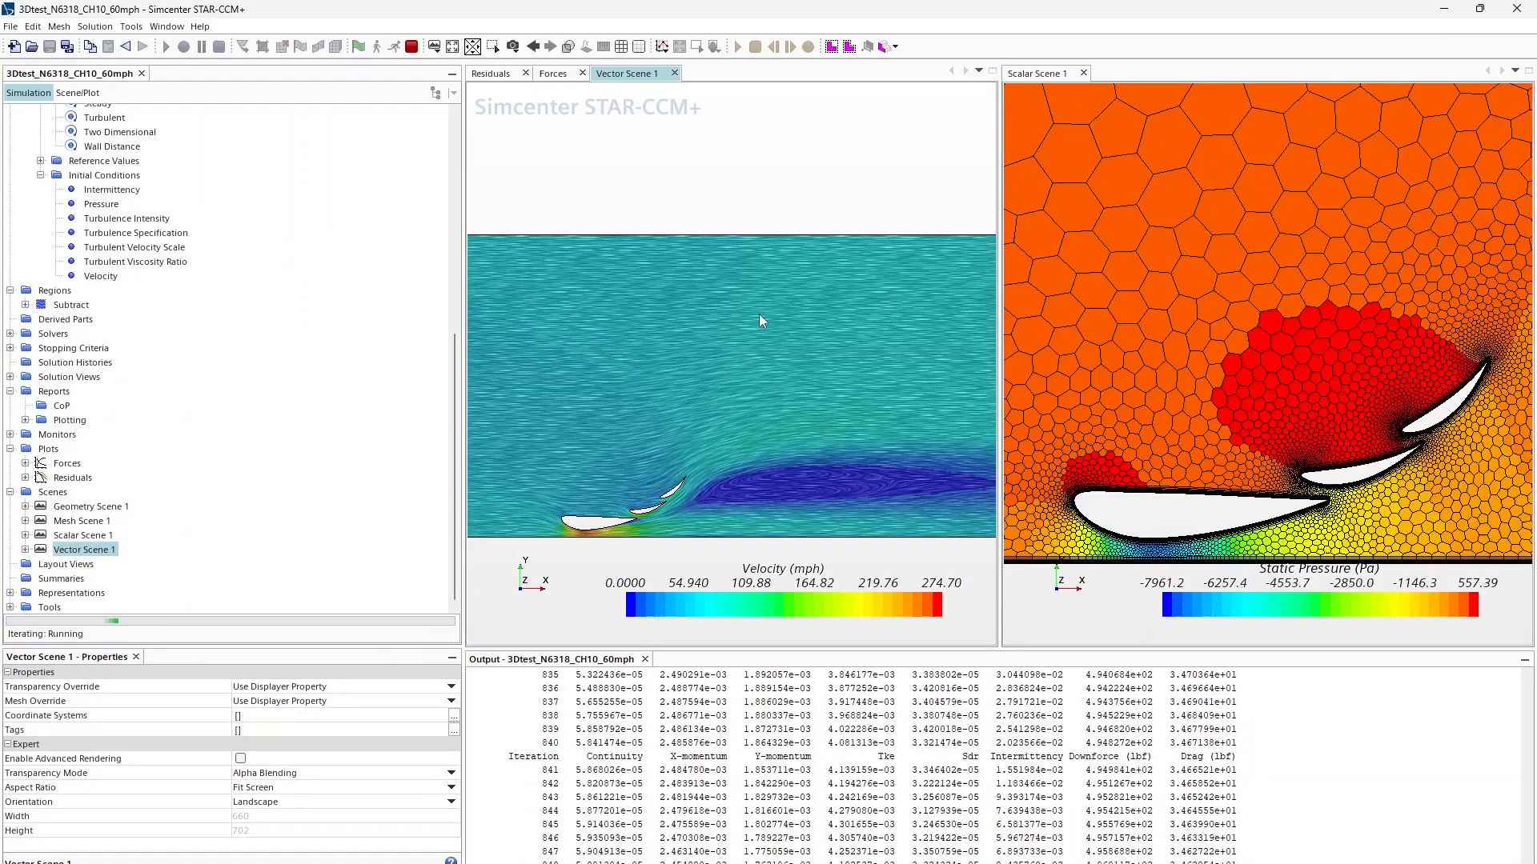
pyautogui.scroll(-3, 1285, 448)
# Step: Pan and zoom the pressure scene onto the airfoil elements
pyautogui.scroll(4, 1242, 437)
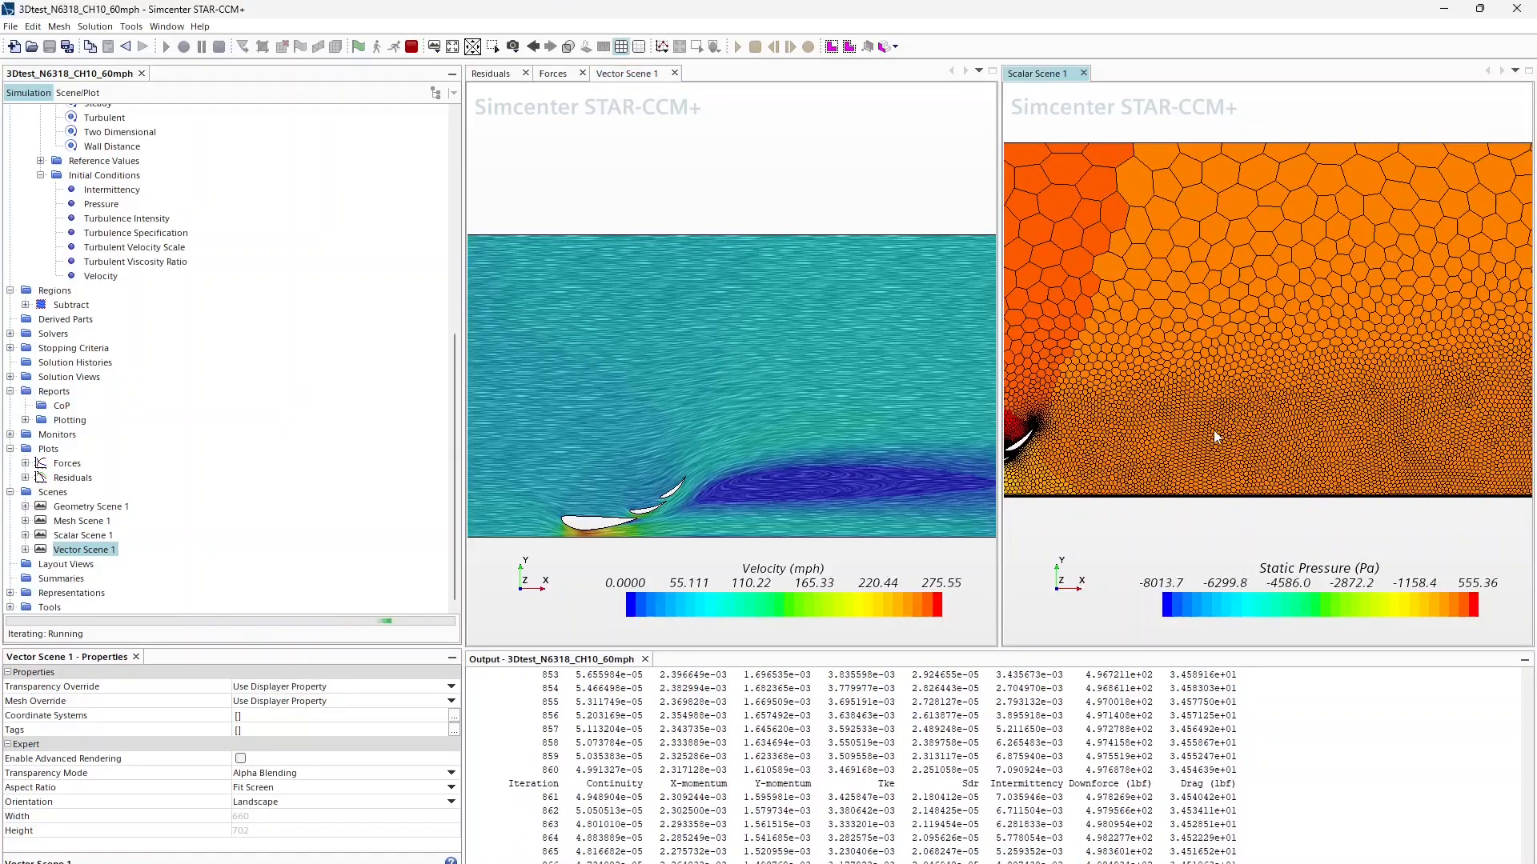
pyautogui.moveTo(1050, 433); pyautogui.dragTo(1350, 431, button='right')
pyautogui.scroll(5, 1315, 453)
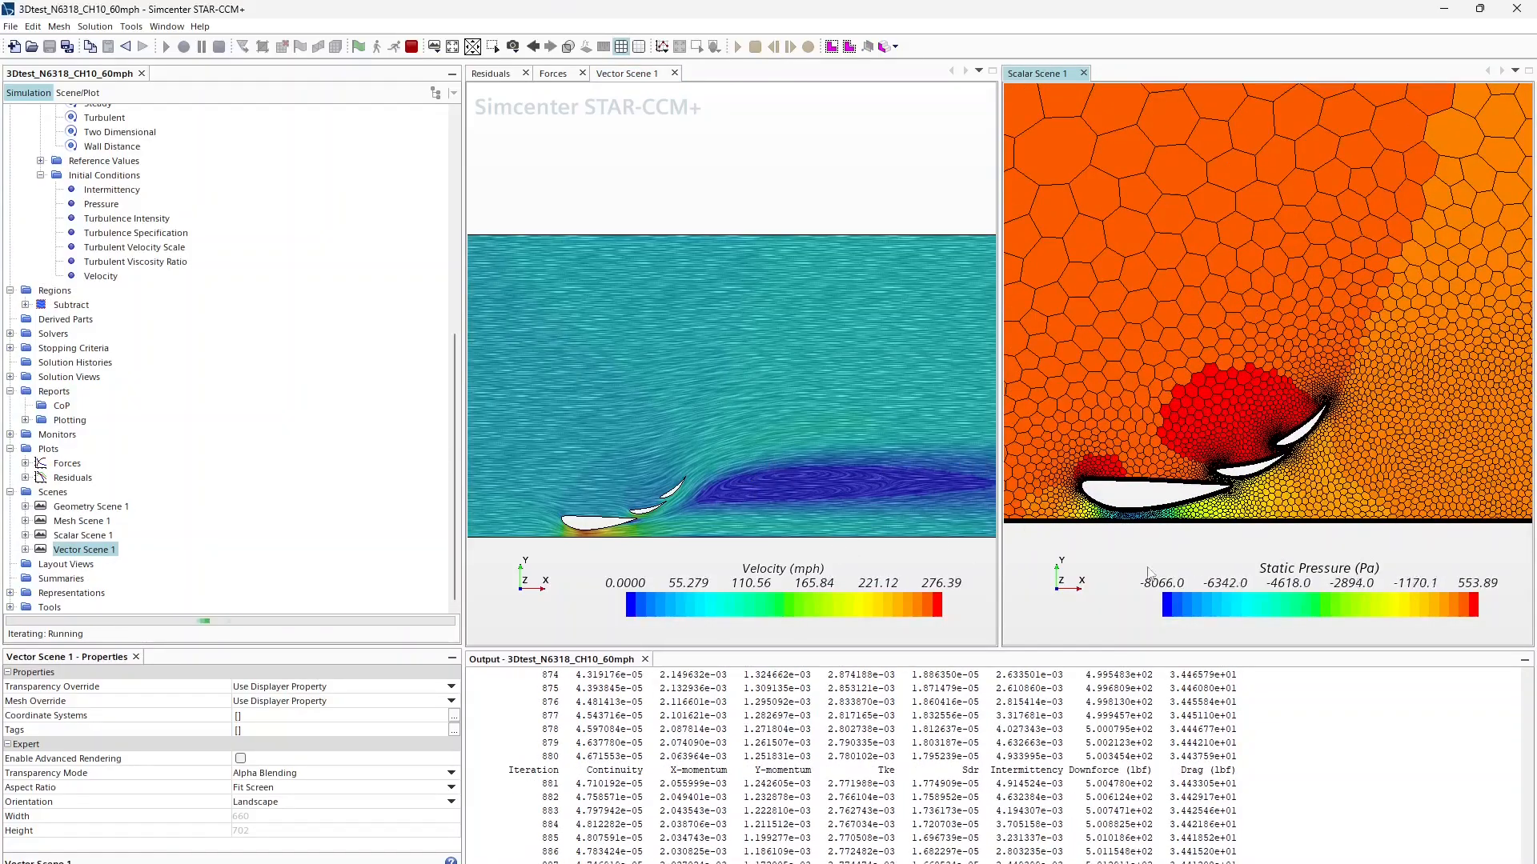
# Step: Compare the residuals and force histories, ending on downforce leveling near 513.7 lbf
pyautogui.click(552, 73)
pyautogui.moveTo(970, 288)
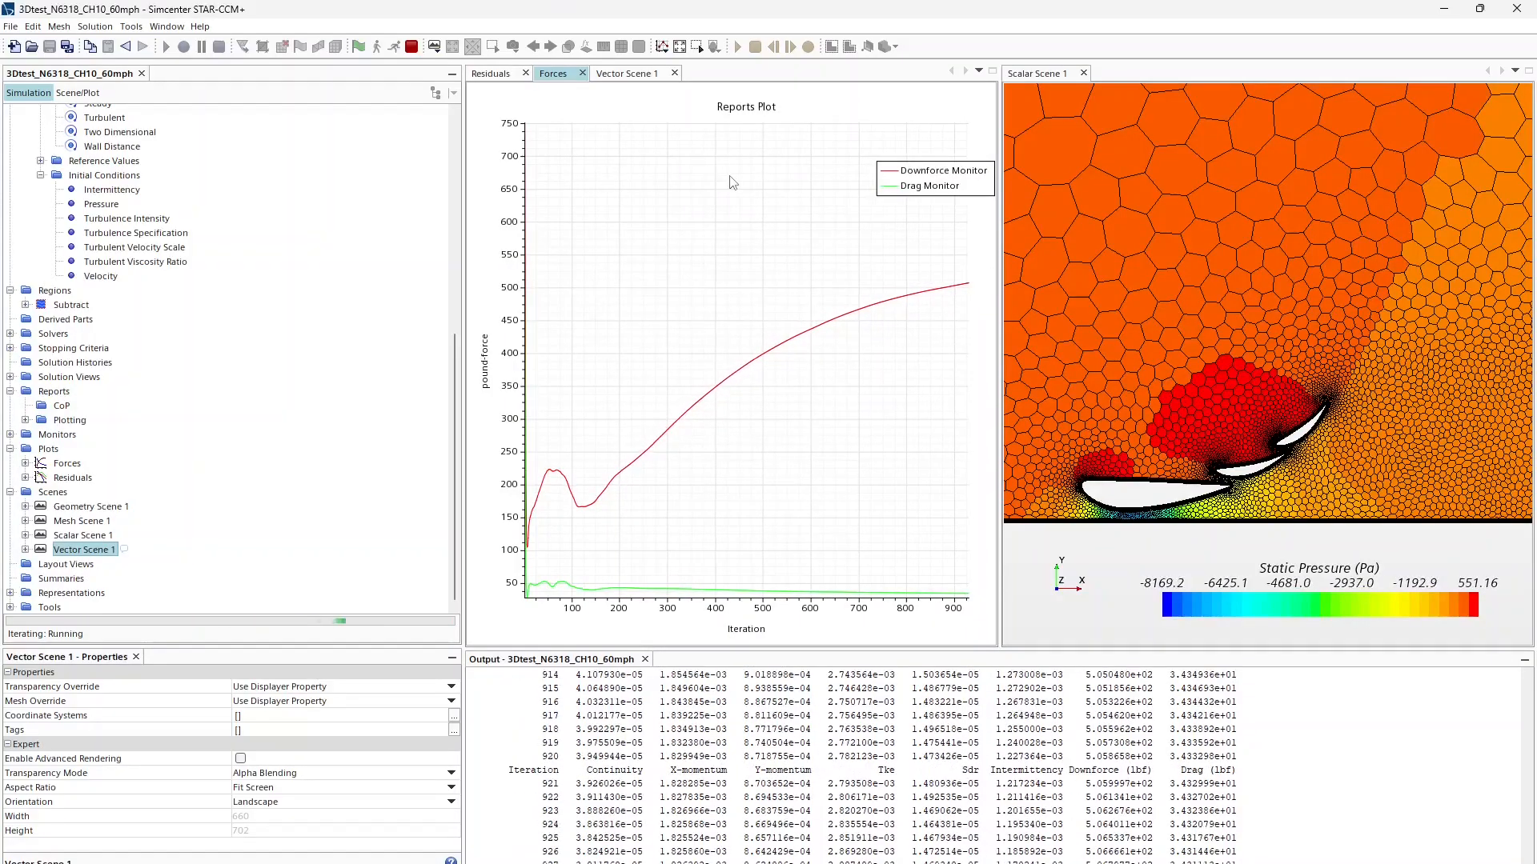
pyautogui.click(490, 73)
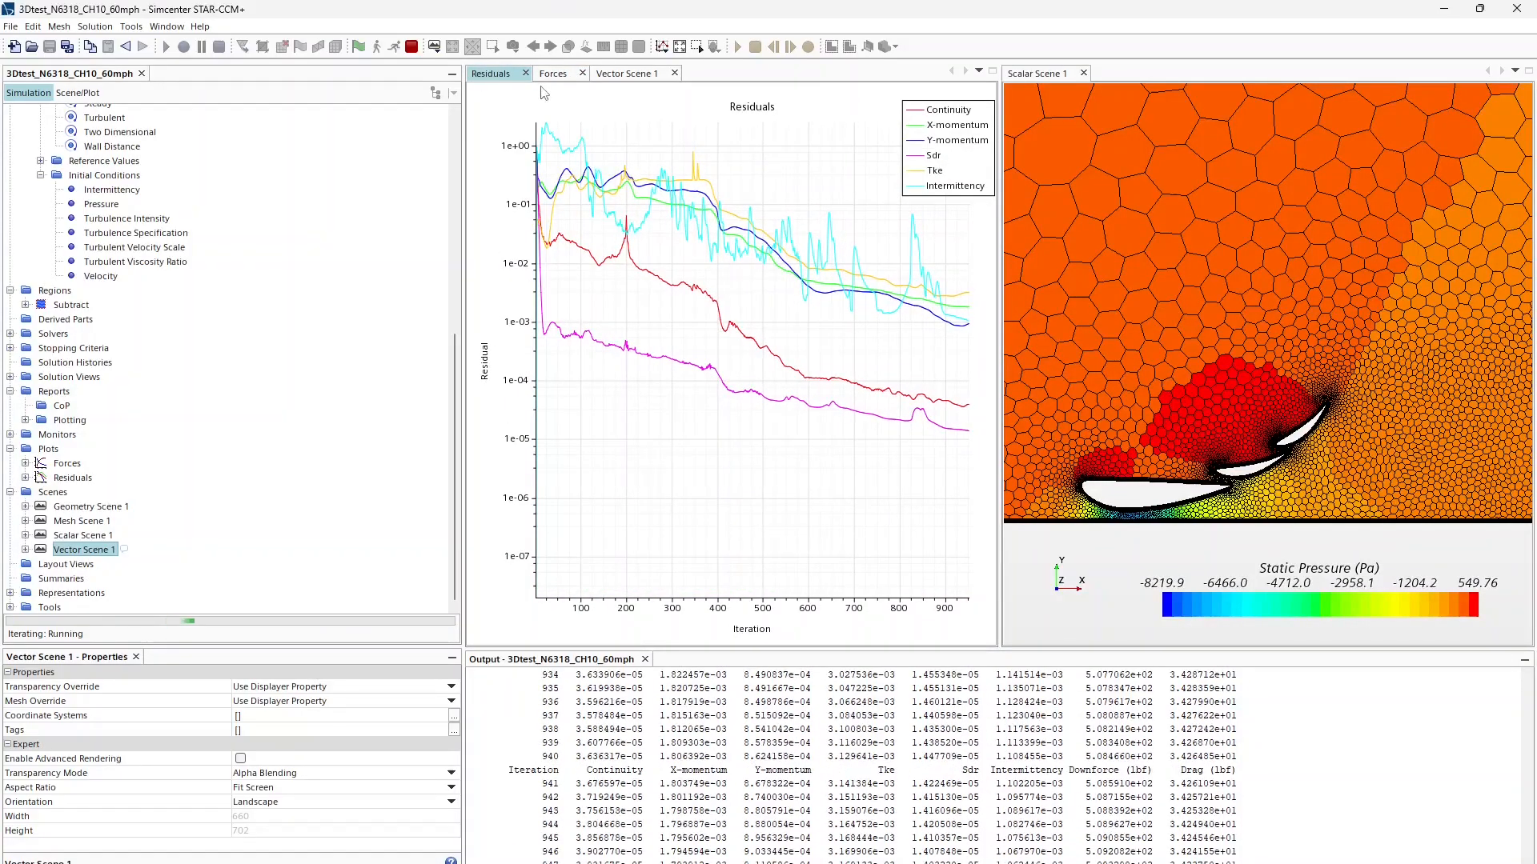
pyautogui.moveTo(935, 305)
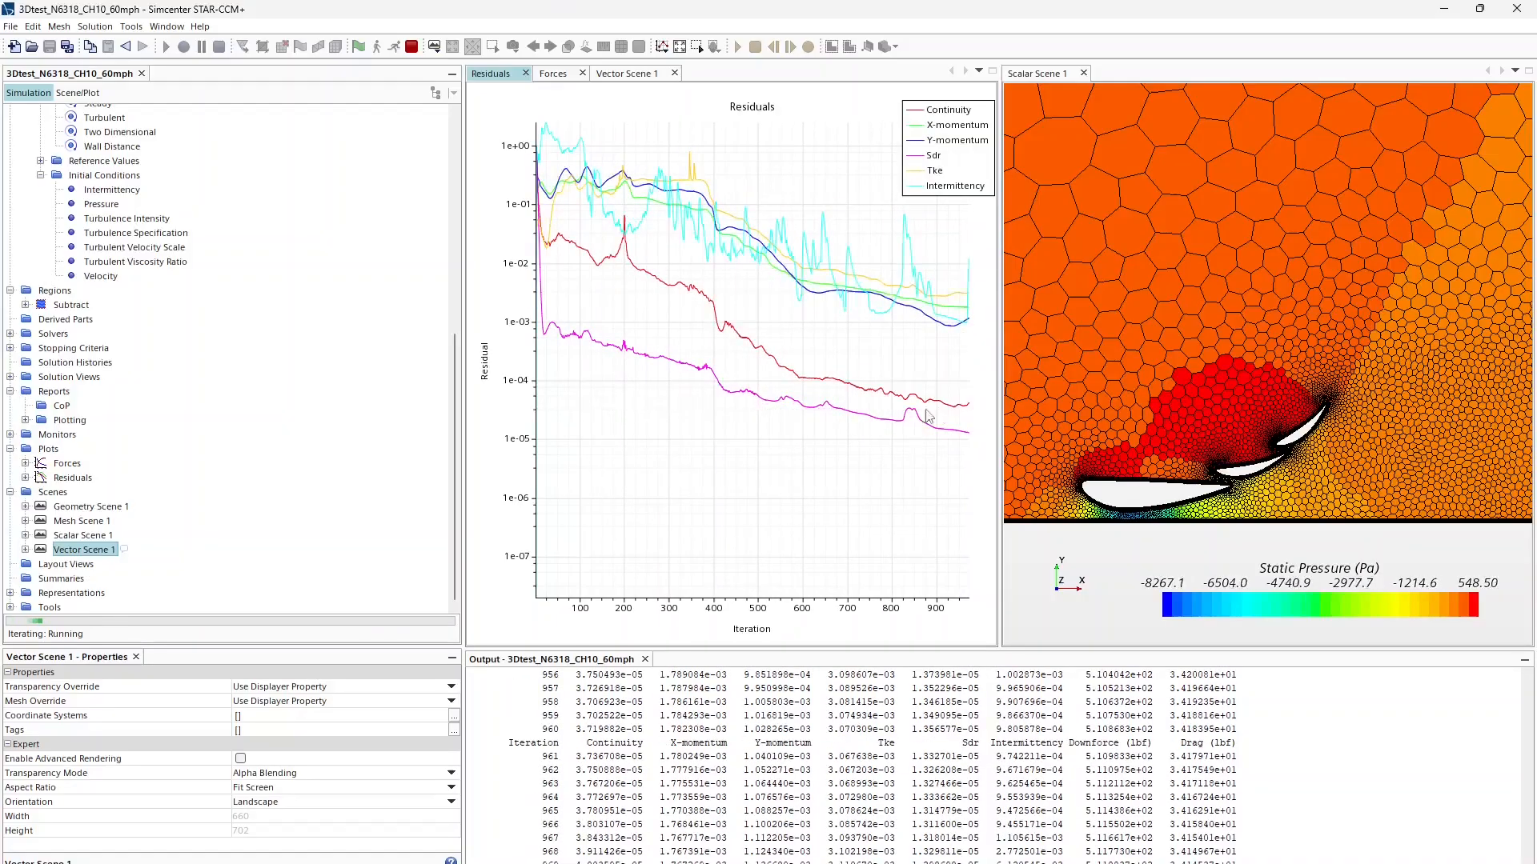
pyautogui.moveTo(963, 412)
pyautogui.moveTo(902, 256)
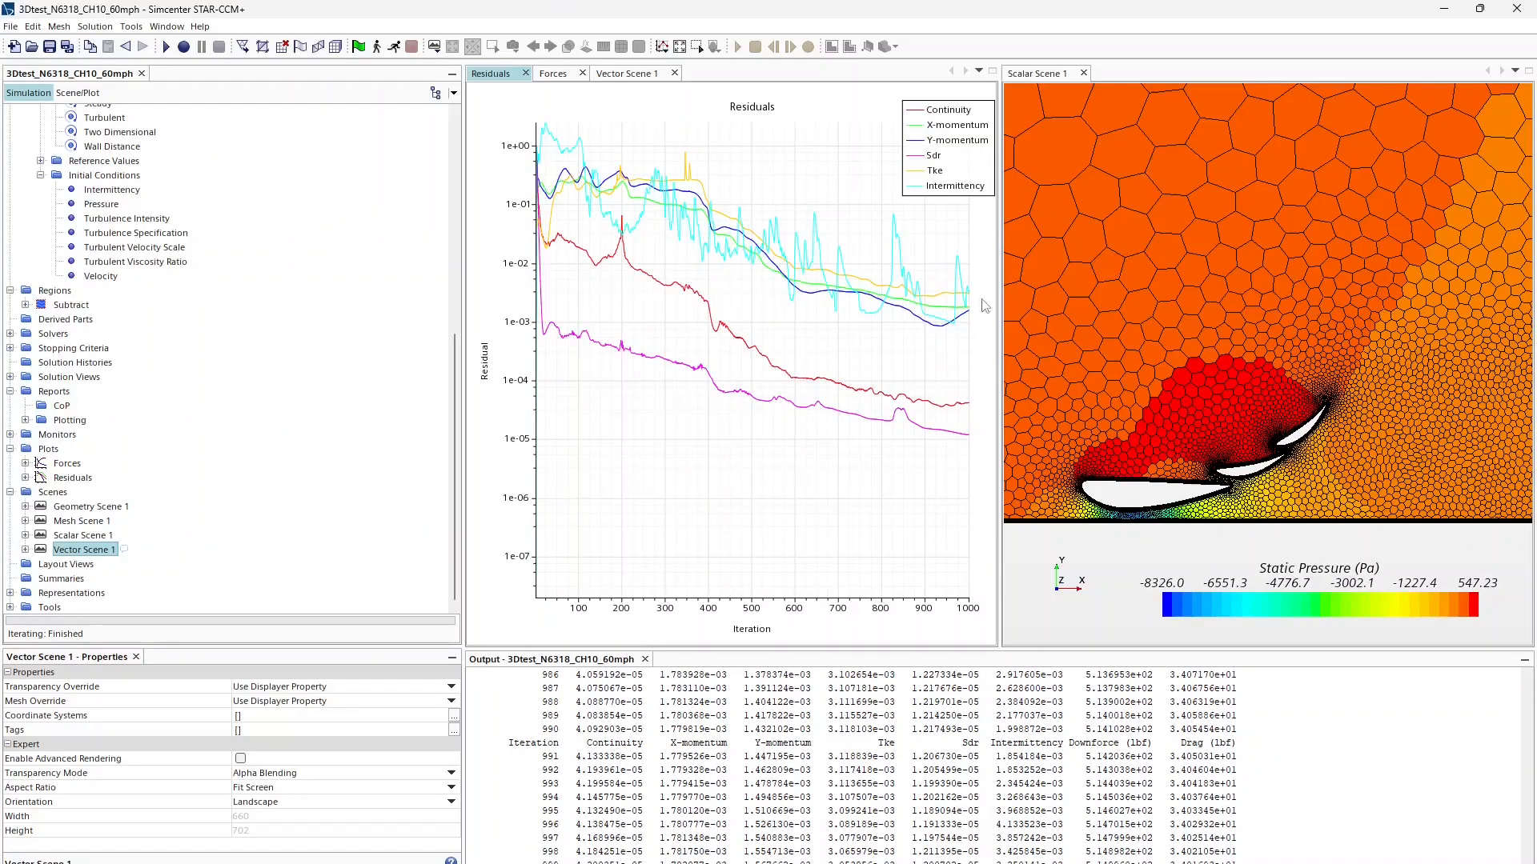
pyautogui.click(564, 73)
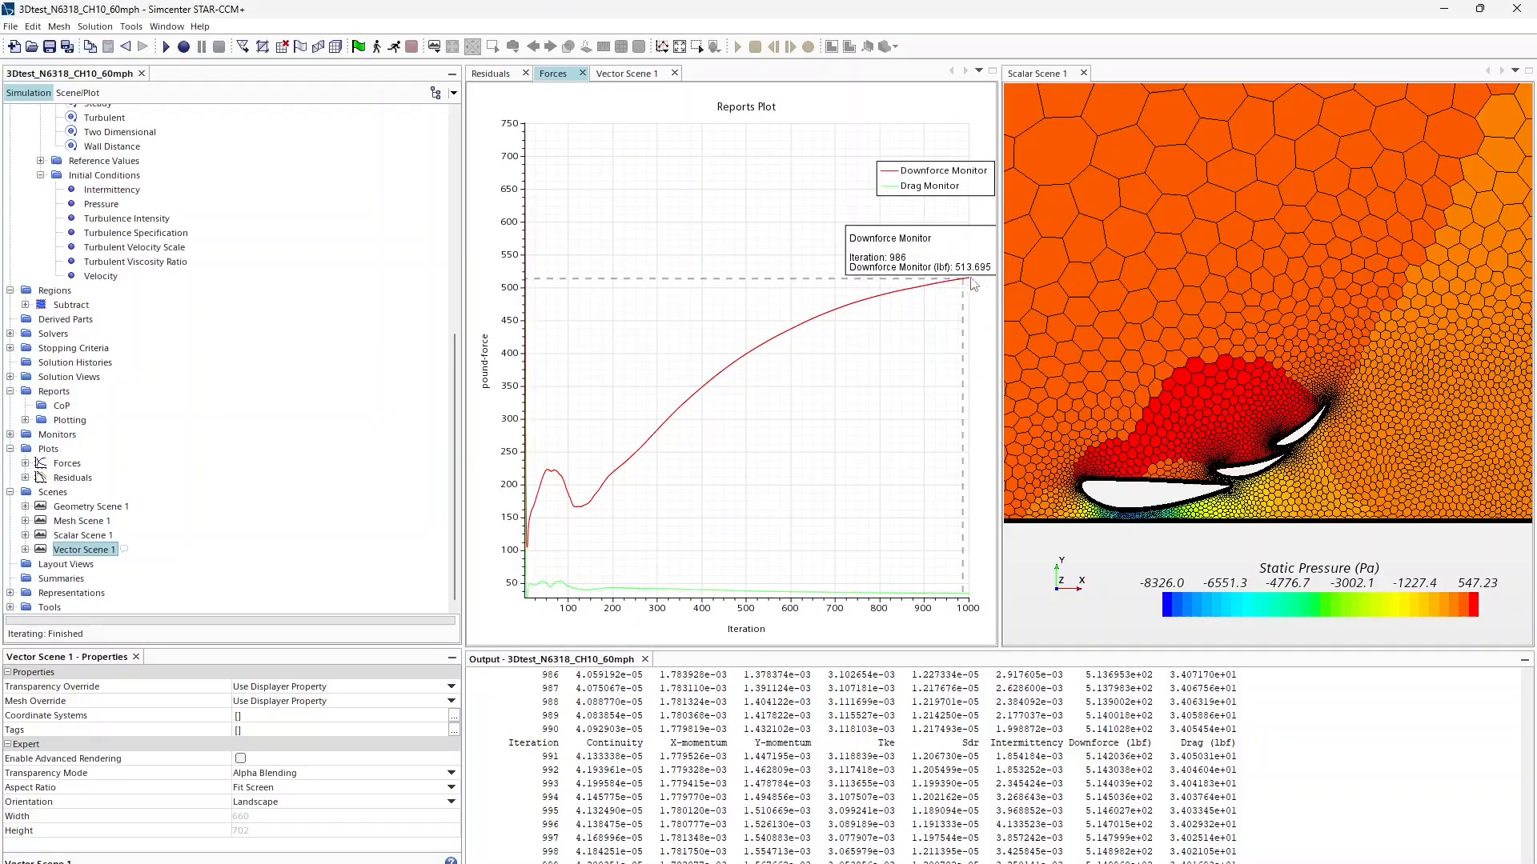
# Step: Zoom the velocity scene onto the airfoils and read the final drag value on the Forces plot
pyautogui.click(644, 74)
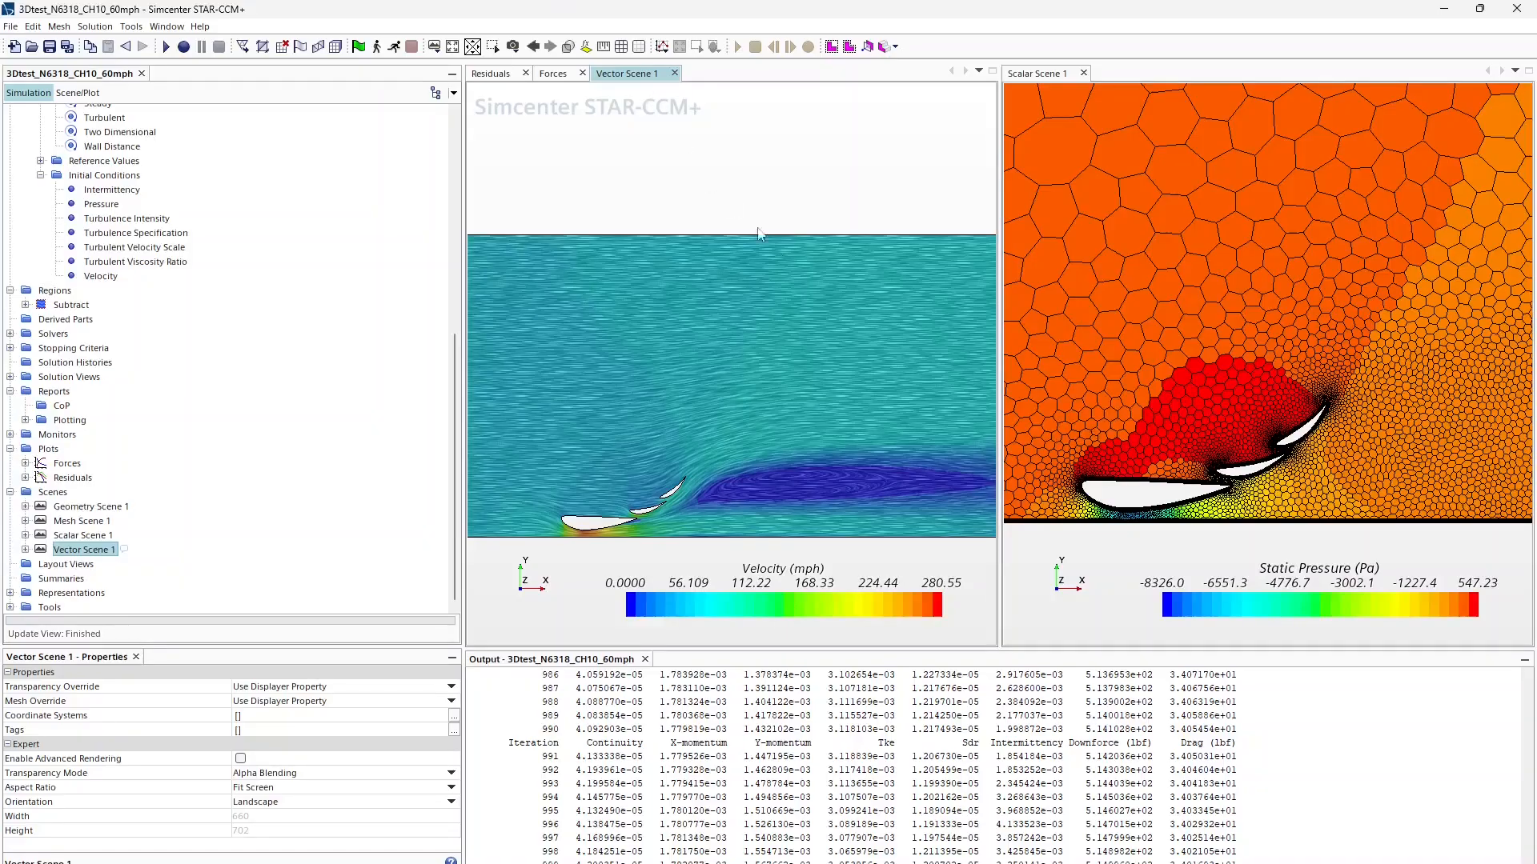
pyautogui.scroll(8, 651, 493)
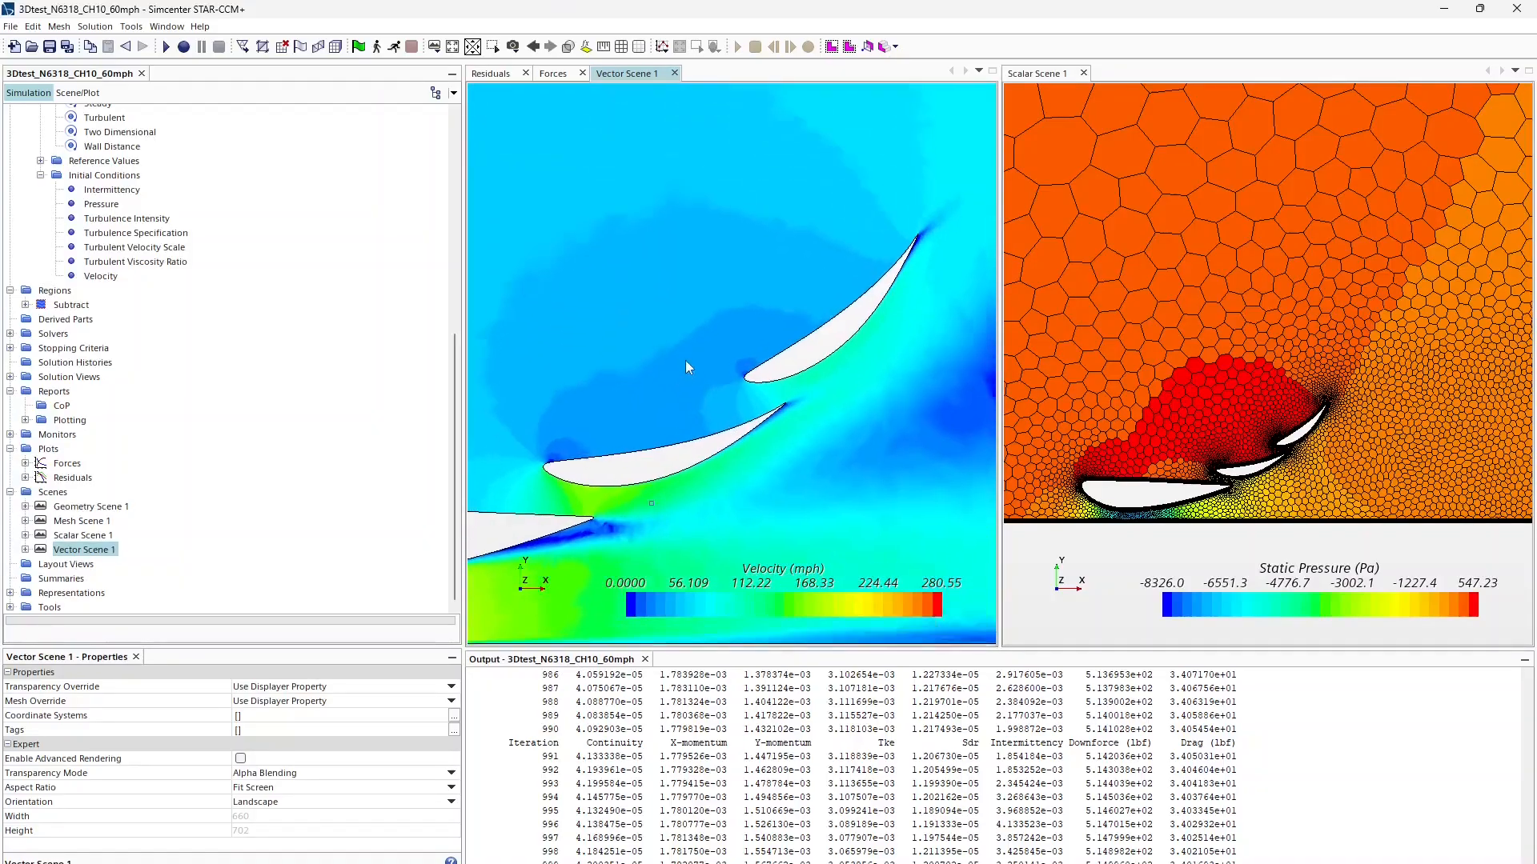
pyautogui.scroll(5, 730, 386)
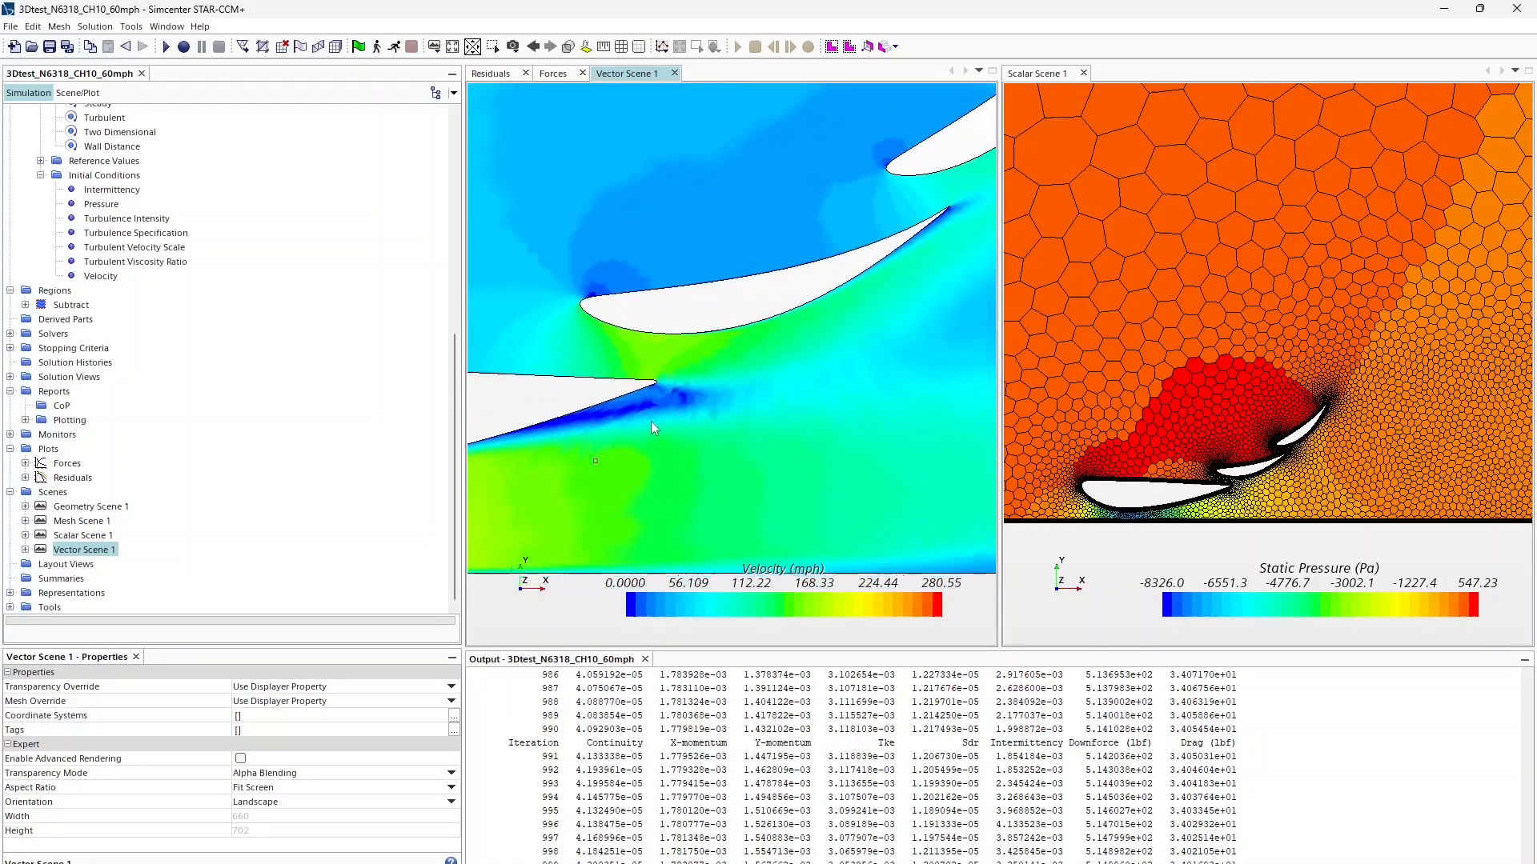
pyautogui.scroll(-2, 641, 397)
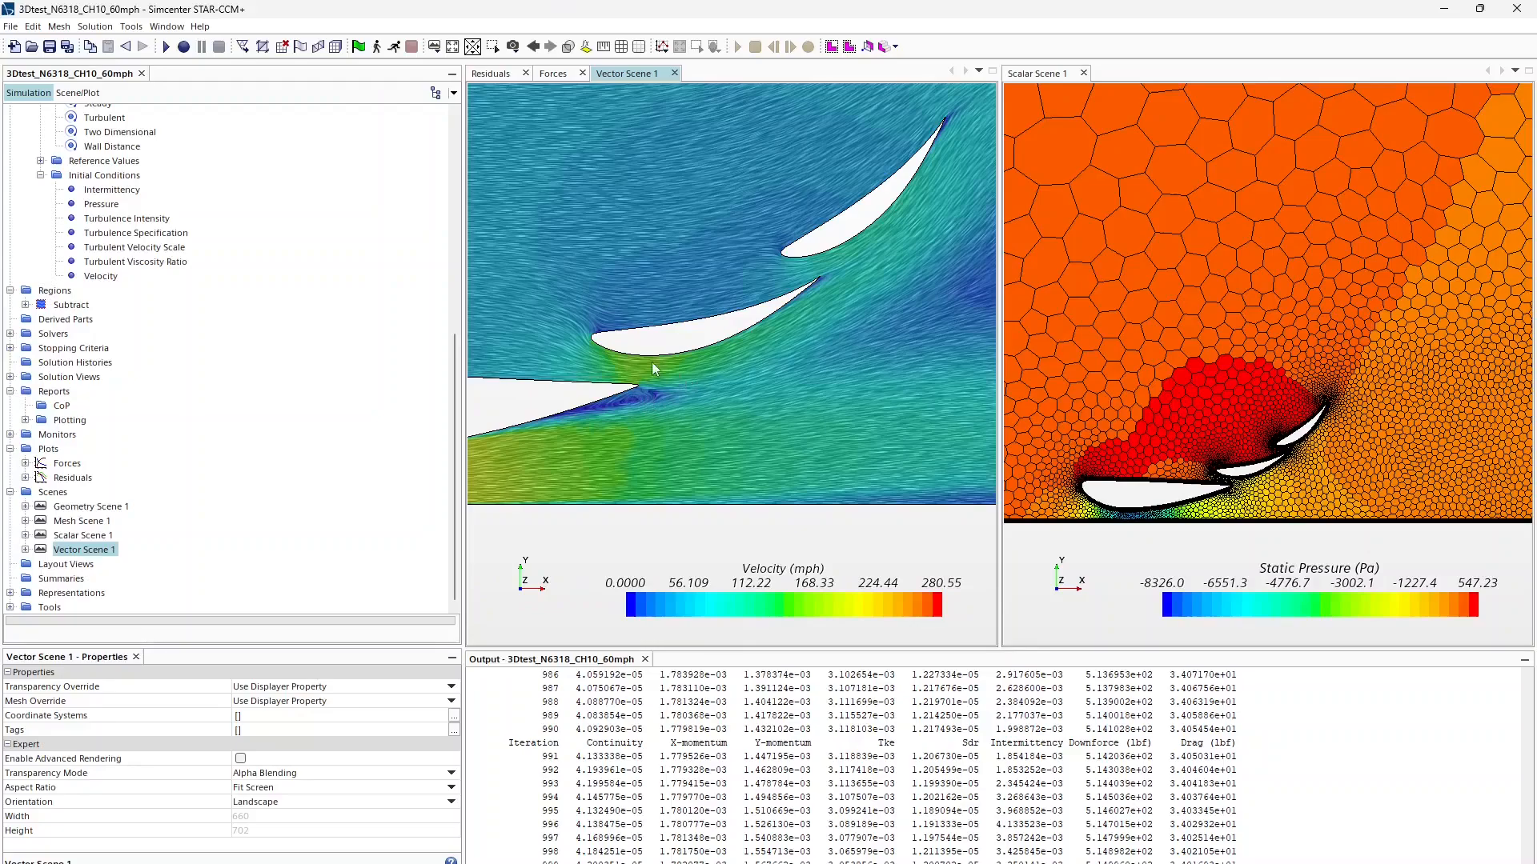
pyautogui.scroll(6, 700, 413)
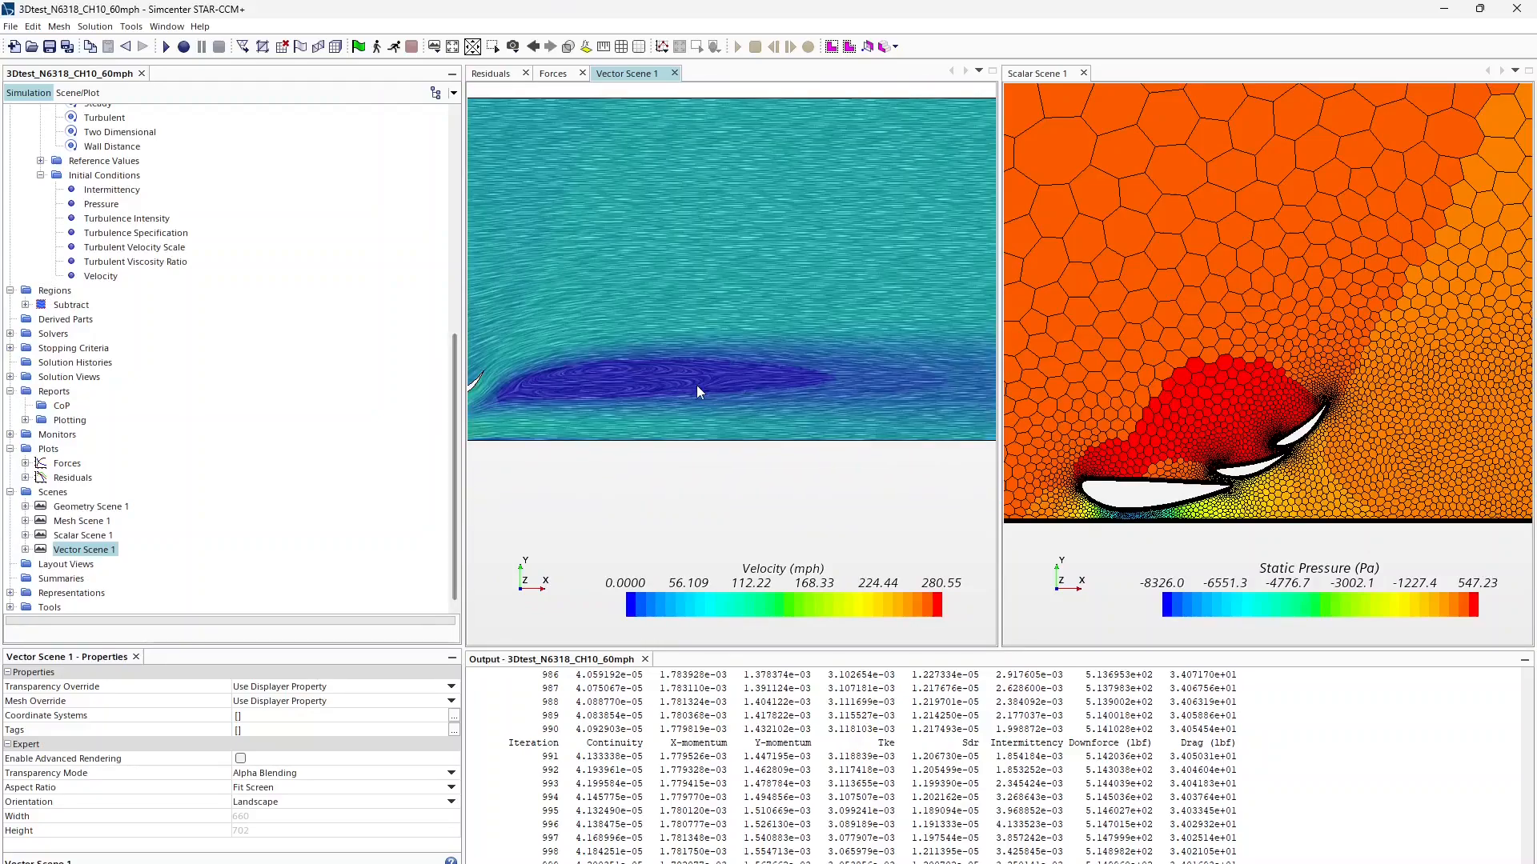
pyautogui.click(561, 74)
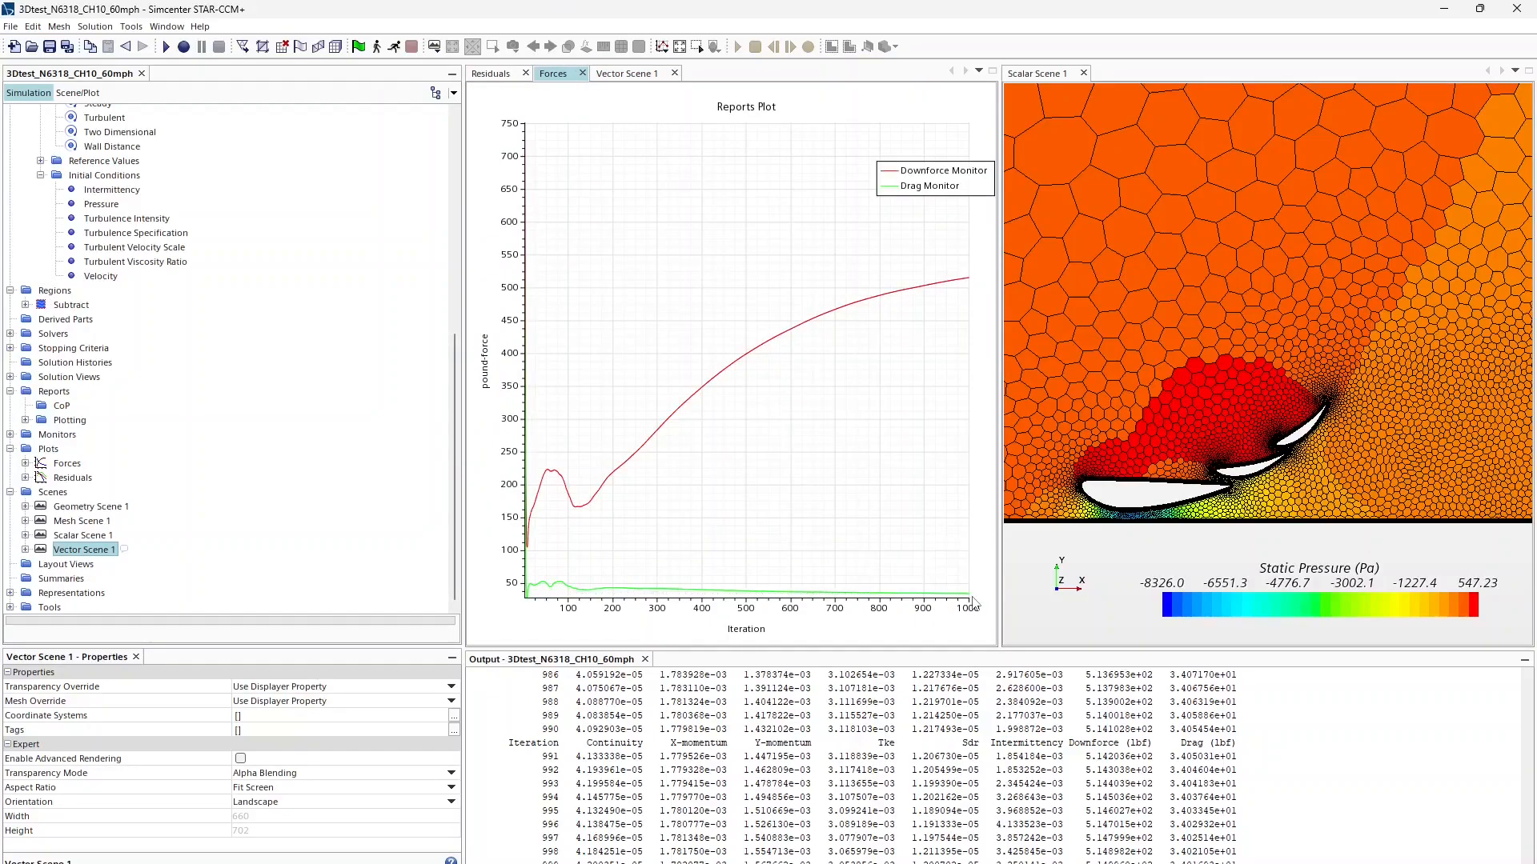
pyautogui.moveTo(970, 597)
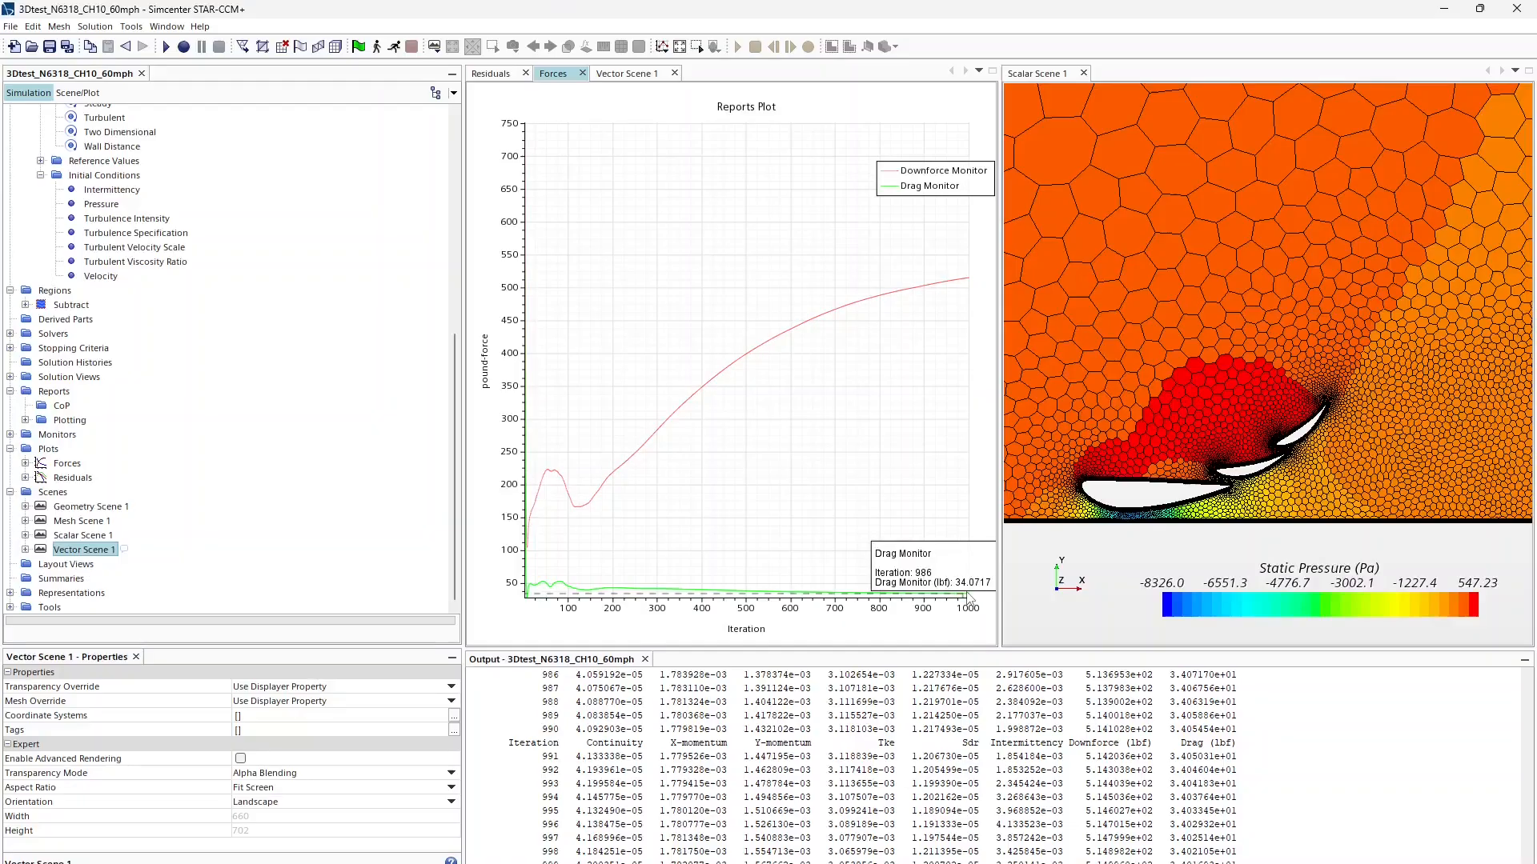
# Step: Pan and zoom the velocity vectors in close on the slots between the three elements
pyautogui.click(601, 75)
pyautogui.moveTo(584, 405); pyautogui.dragTo(736, 365, button='middle')
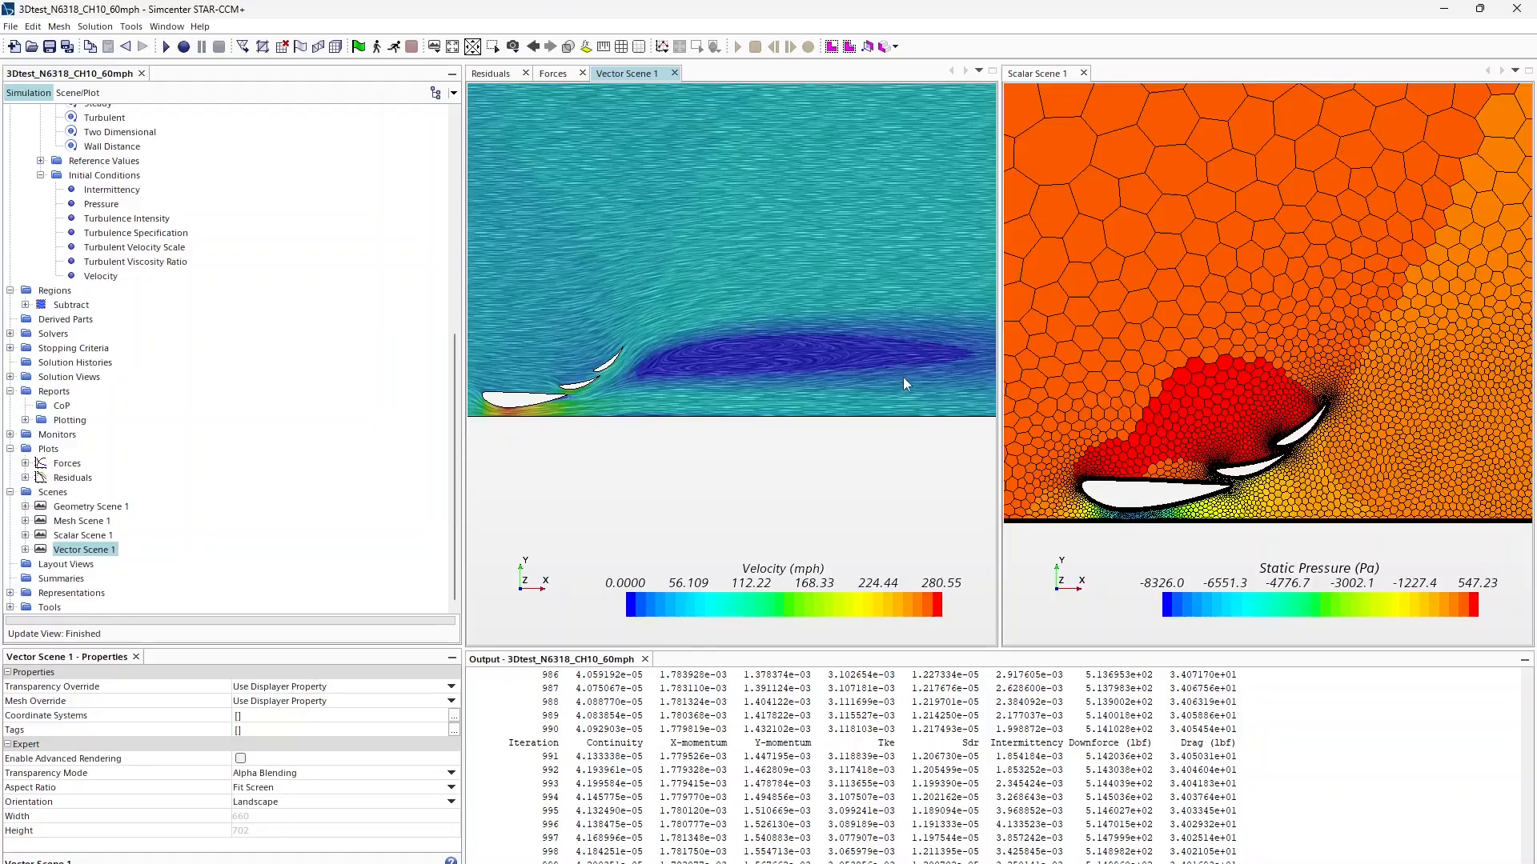
pyautogui.moveTo(862, 385); pyautogui.dragTo(891, 345, button='right')
pyautogui.scroll(5, 676, 374)
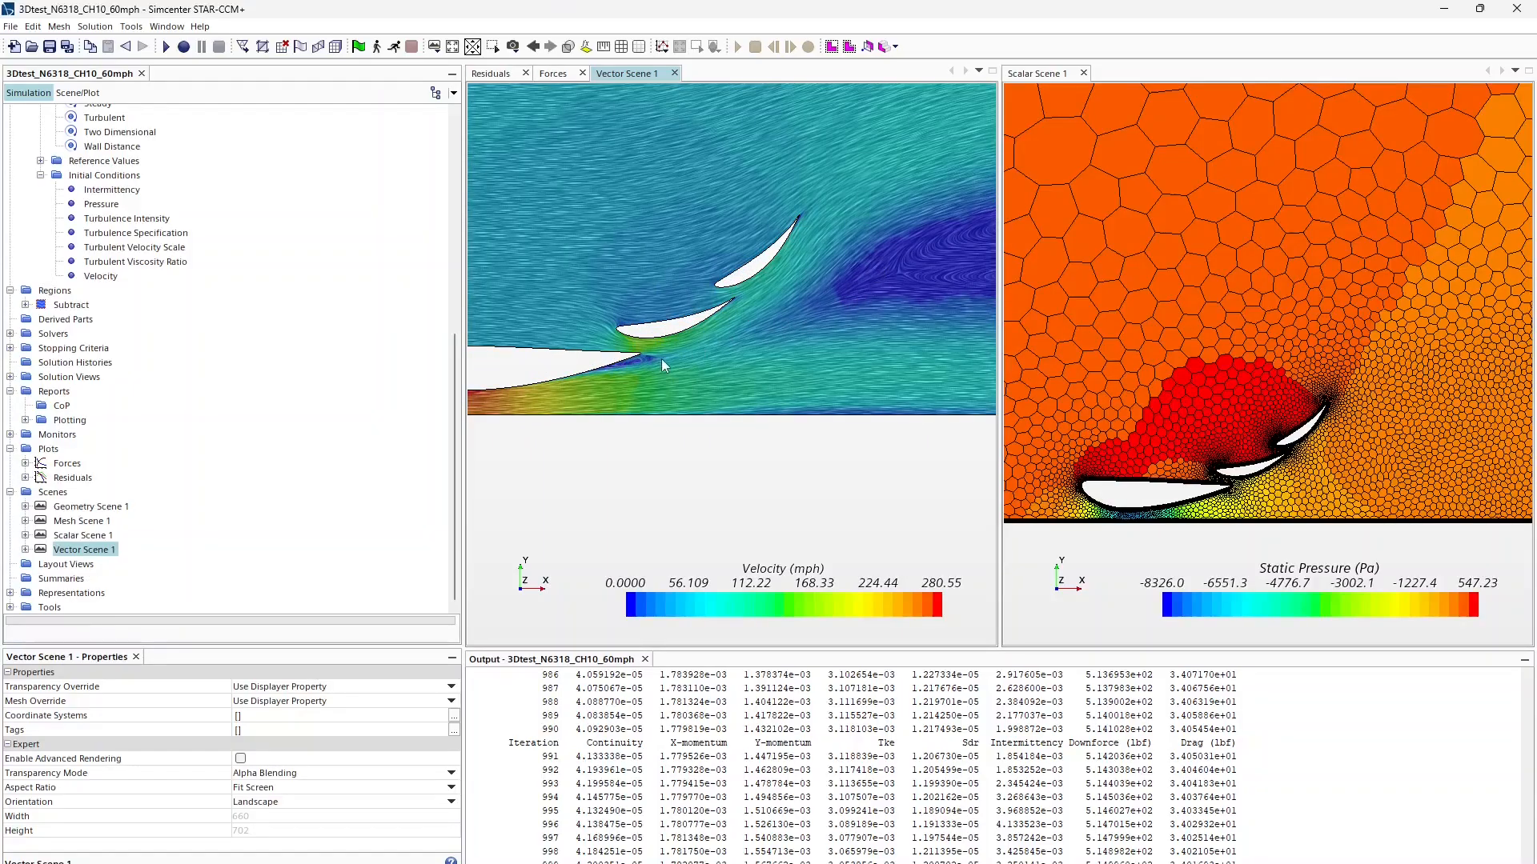
pyautogui.scroll(5, 807, 397)
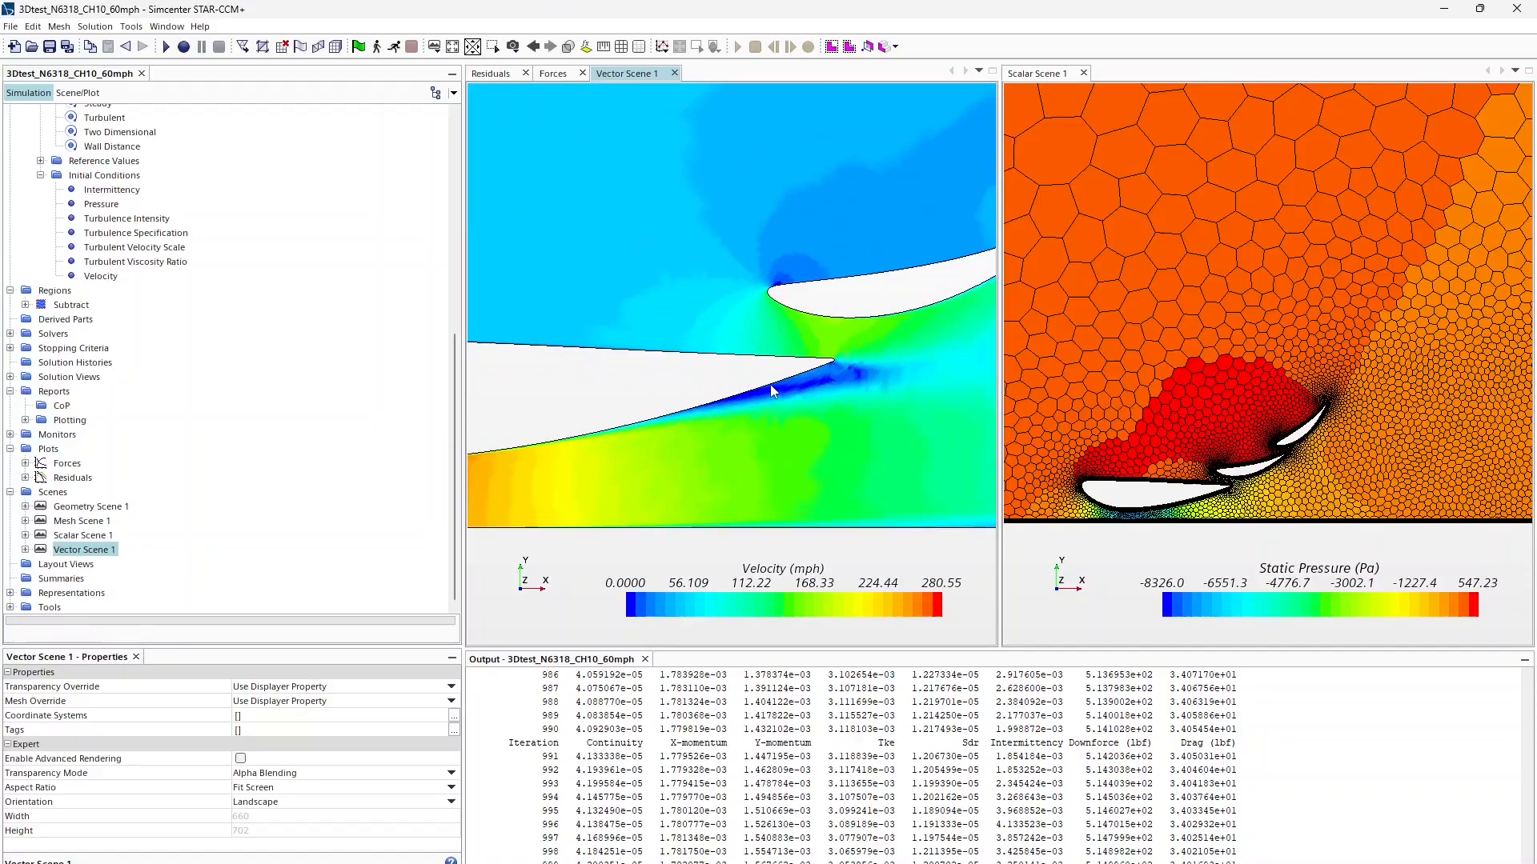
pyautogui.scroll(-3, 653, 393)
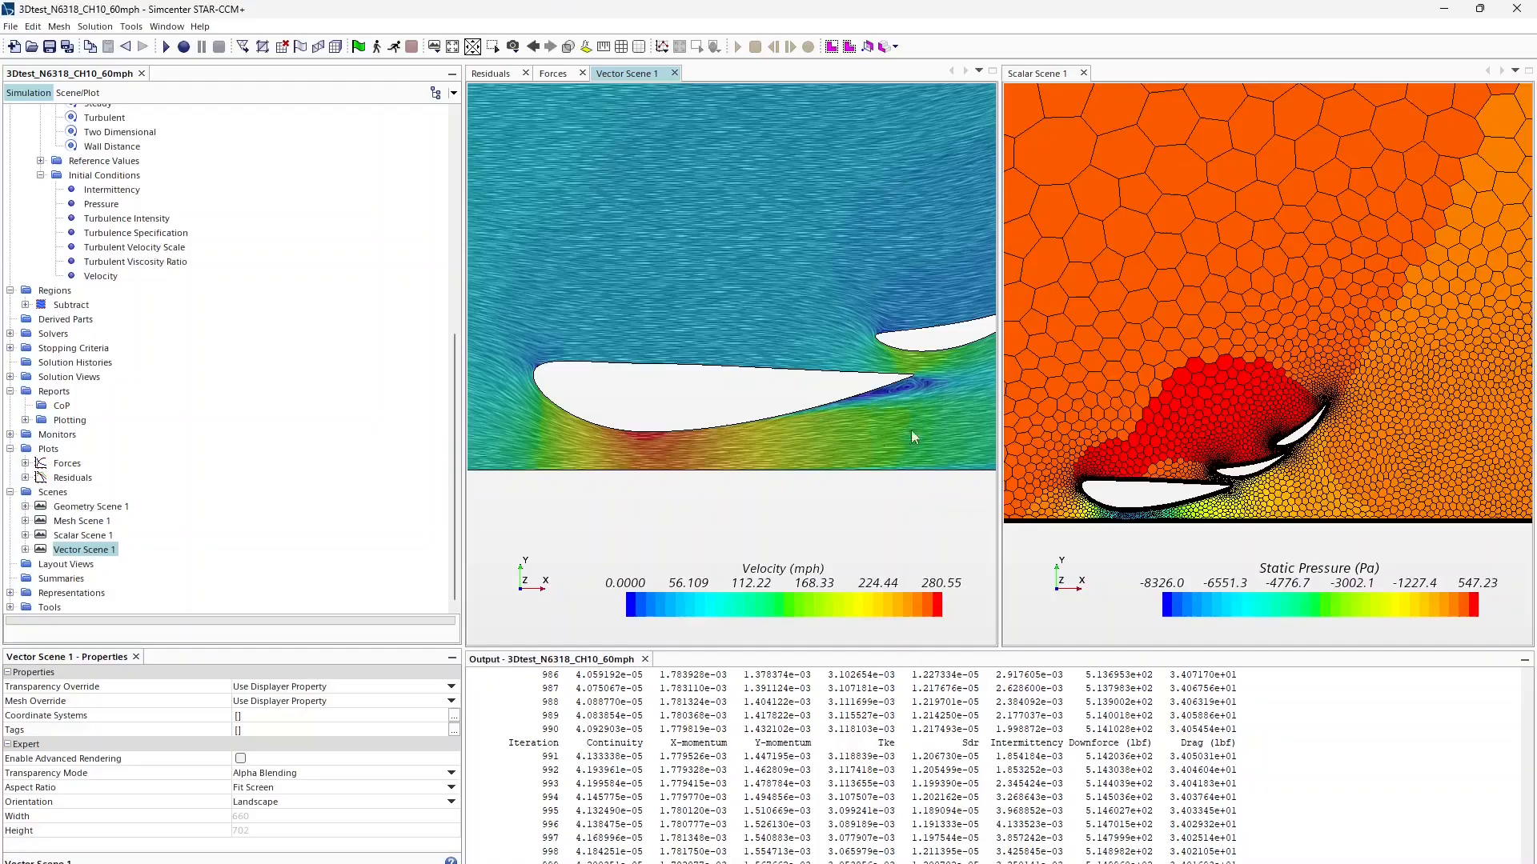
pyautogui.scroll(5, 911, 430)
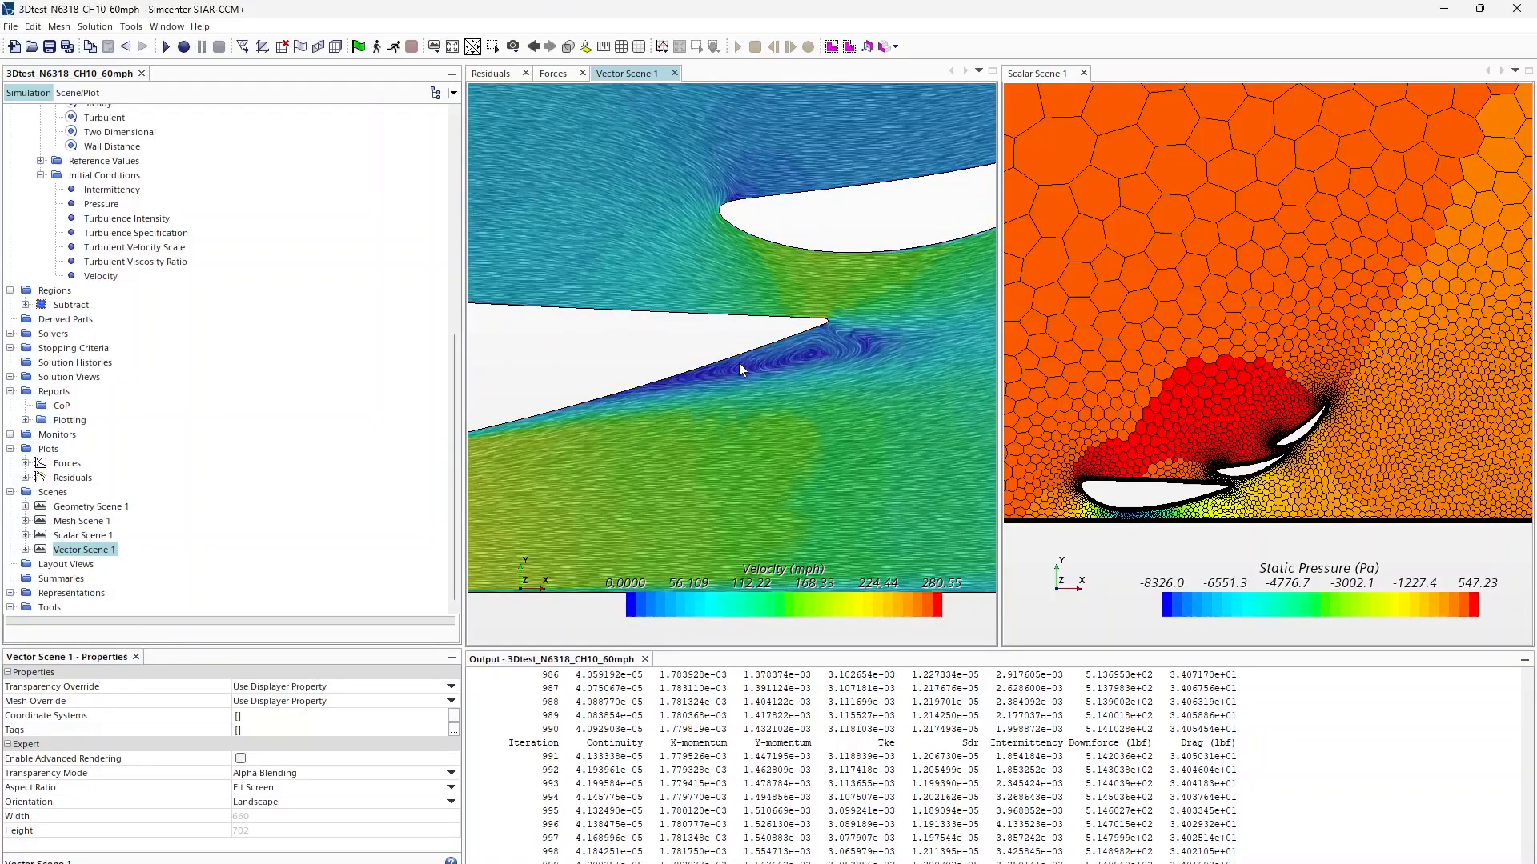
pyautogui.scroll(-5, 738, 362)
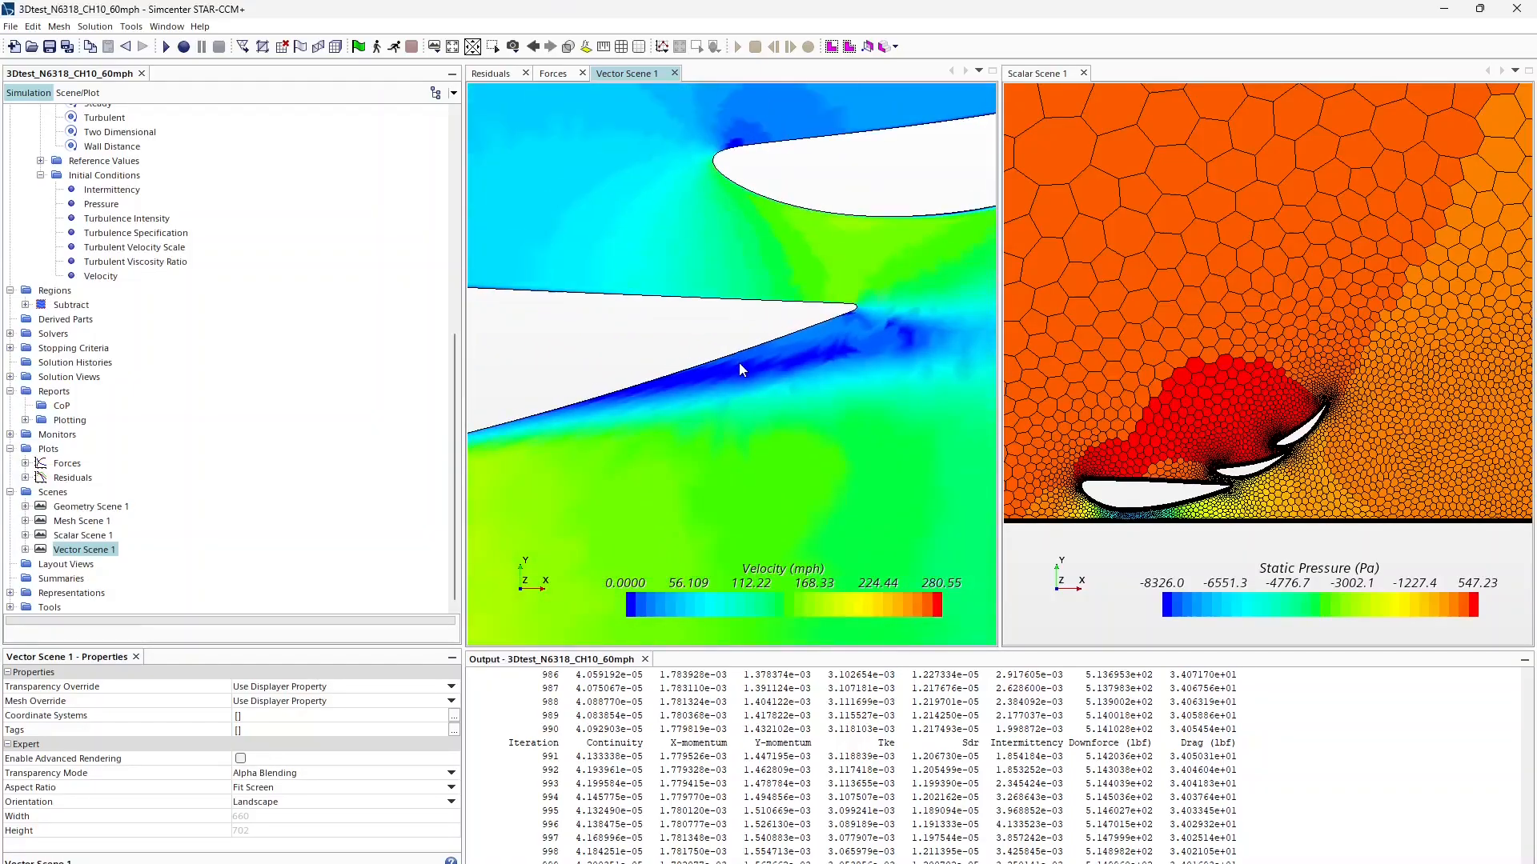
pyautogui.moveTo(783, 356)
pyautogui.mouseDown(button='right')
pyautogui.moveTo(629, 381)
pyautogui.moveTo(761, 363)
pyautogui.mouseUp(button='right')
pyautogui.scroll(4, 656, 388)
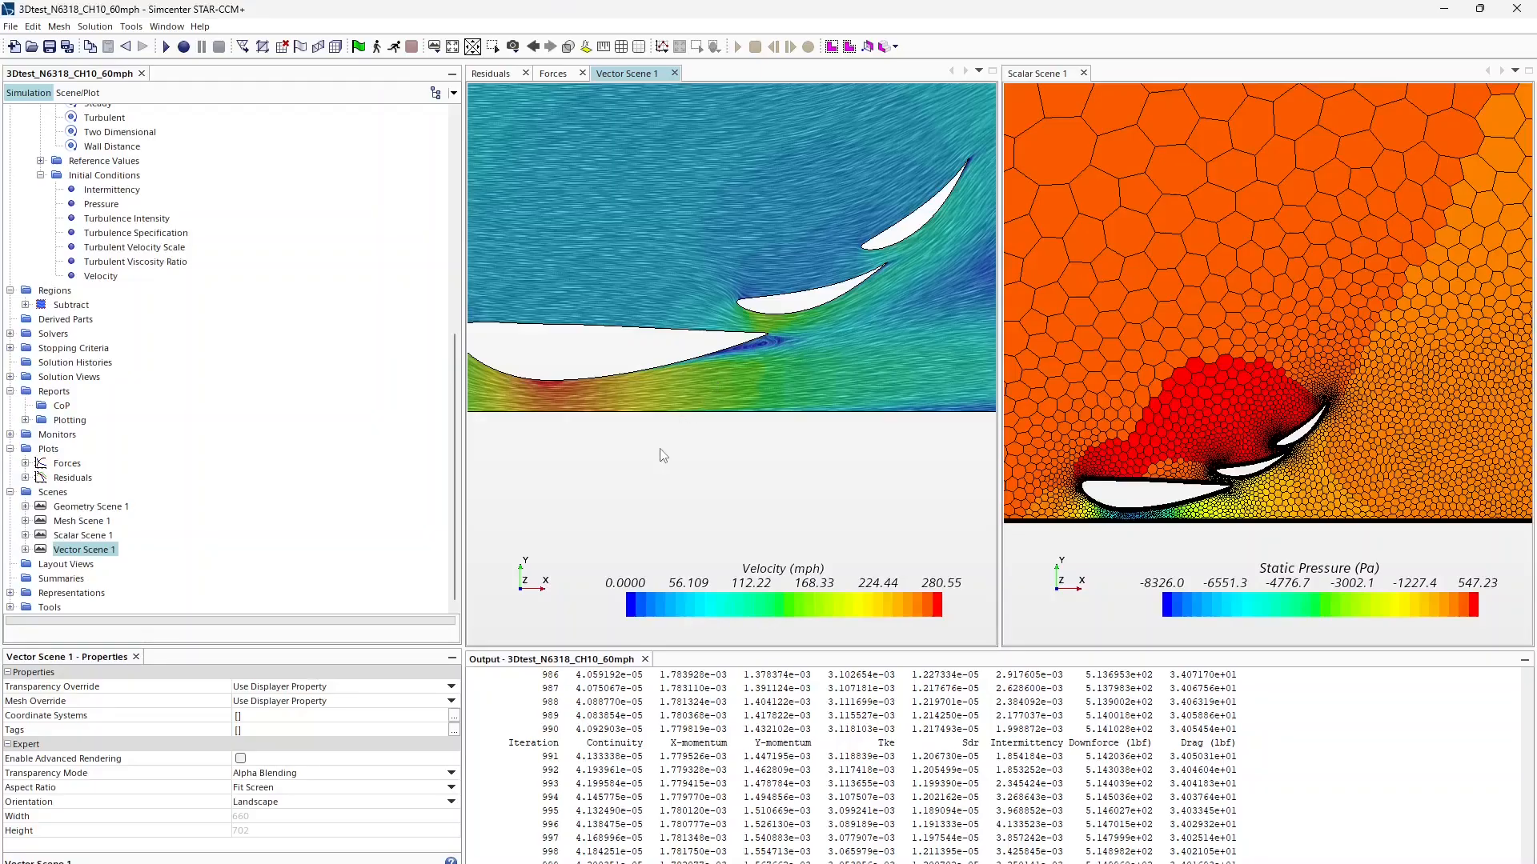
pyautogui.scroll(5, 1129, 503)
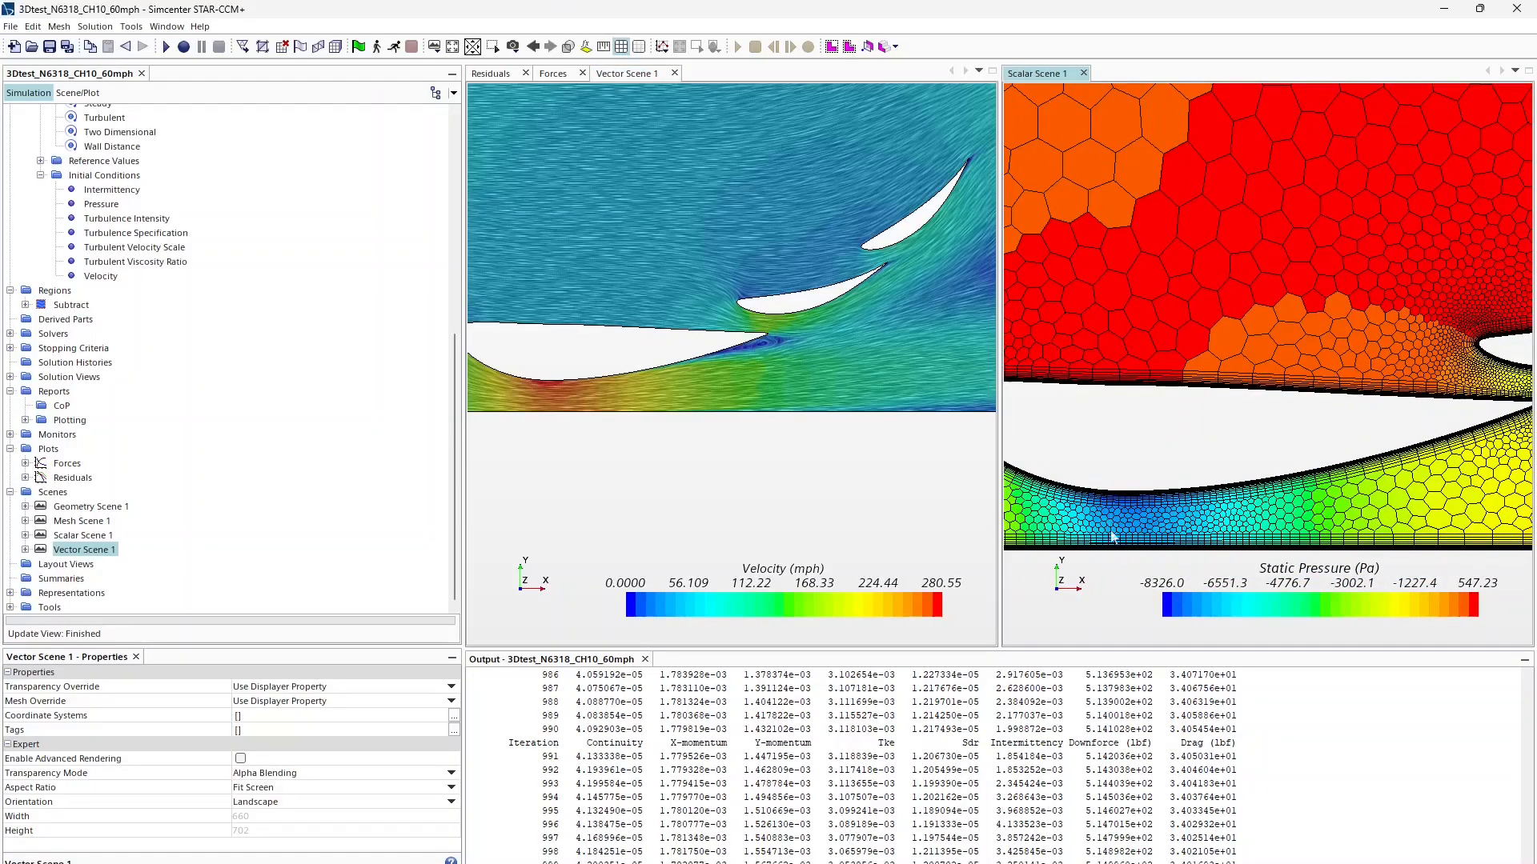
# Step: Pan and zoom the pressure scene onto the flap's leading edge
pyautogui.moveTo(1198, 506); pyautogui.dragTo(1033, 498, button='right')
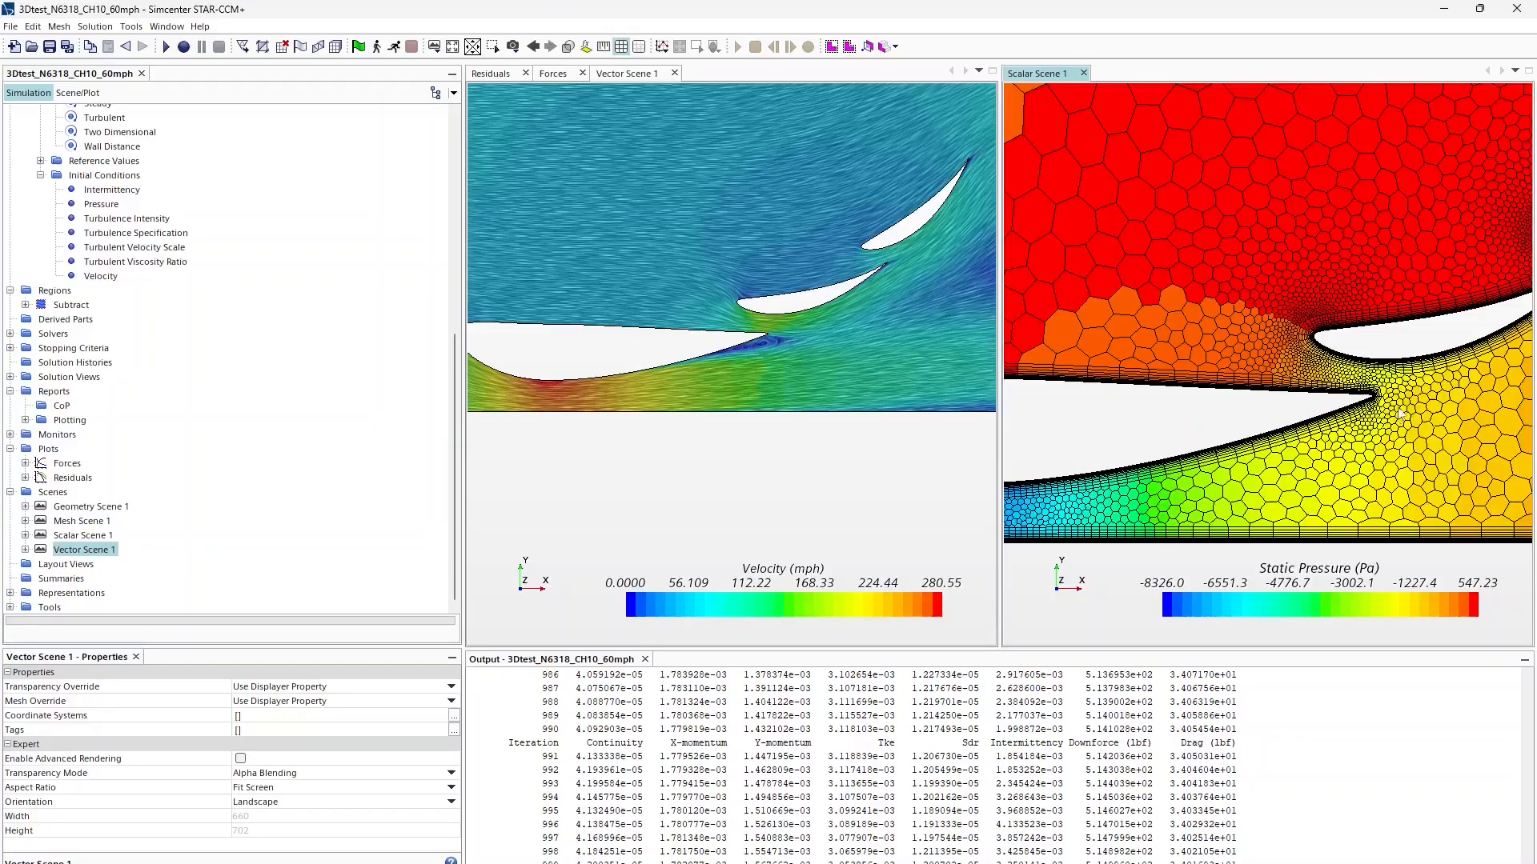
pyautogui.scroll(-2, 1253, 469)
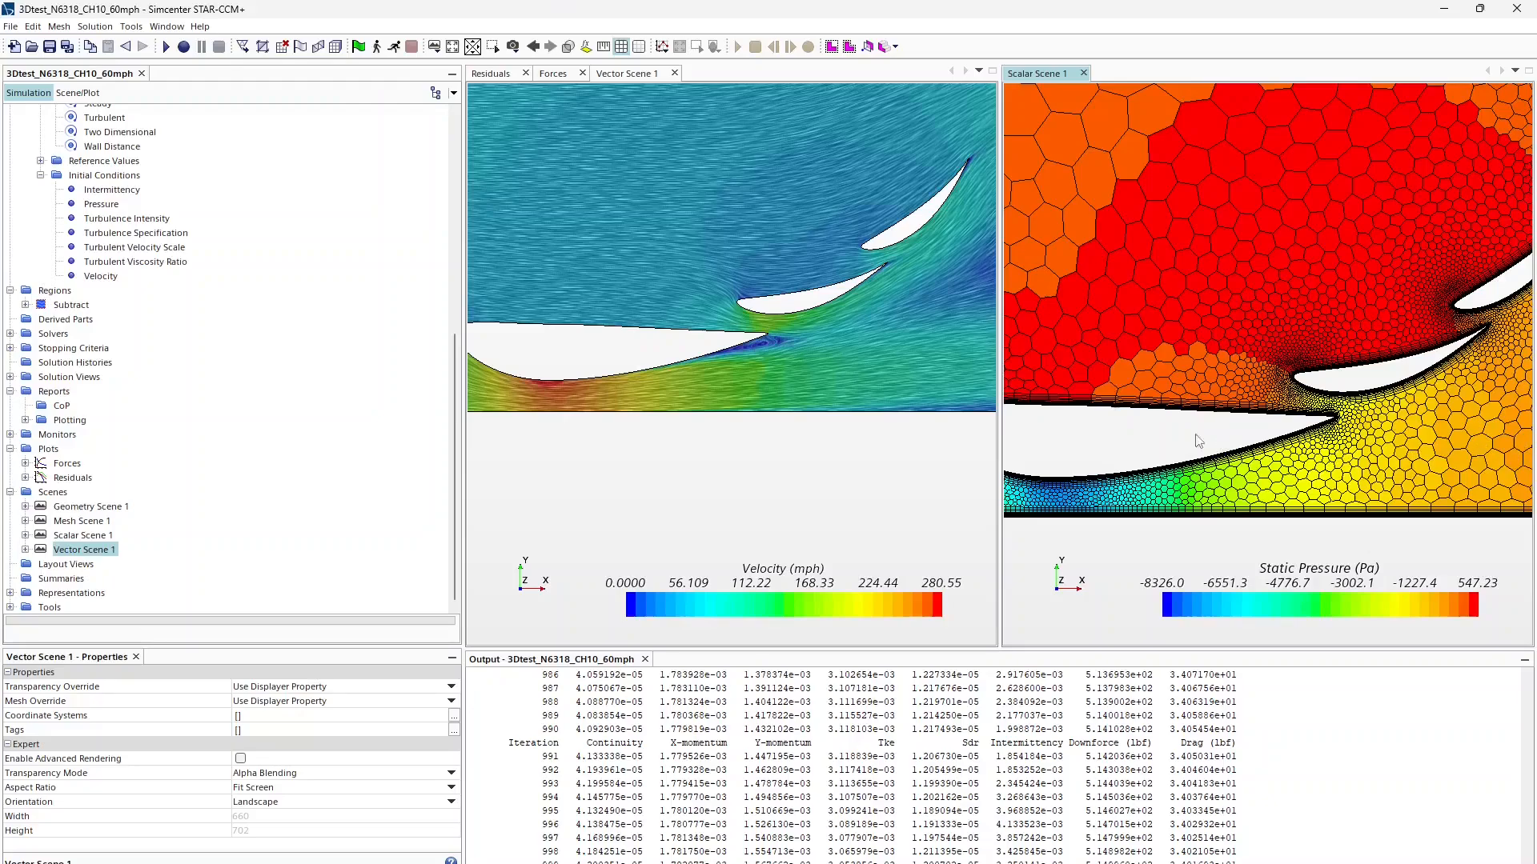
pyautogui.scroll(3, 780, 344)
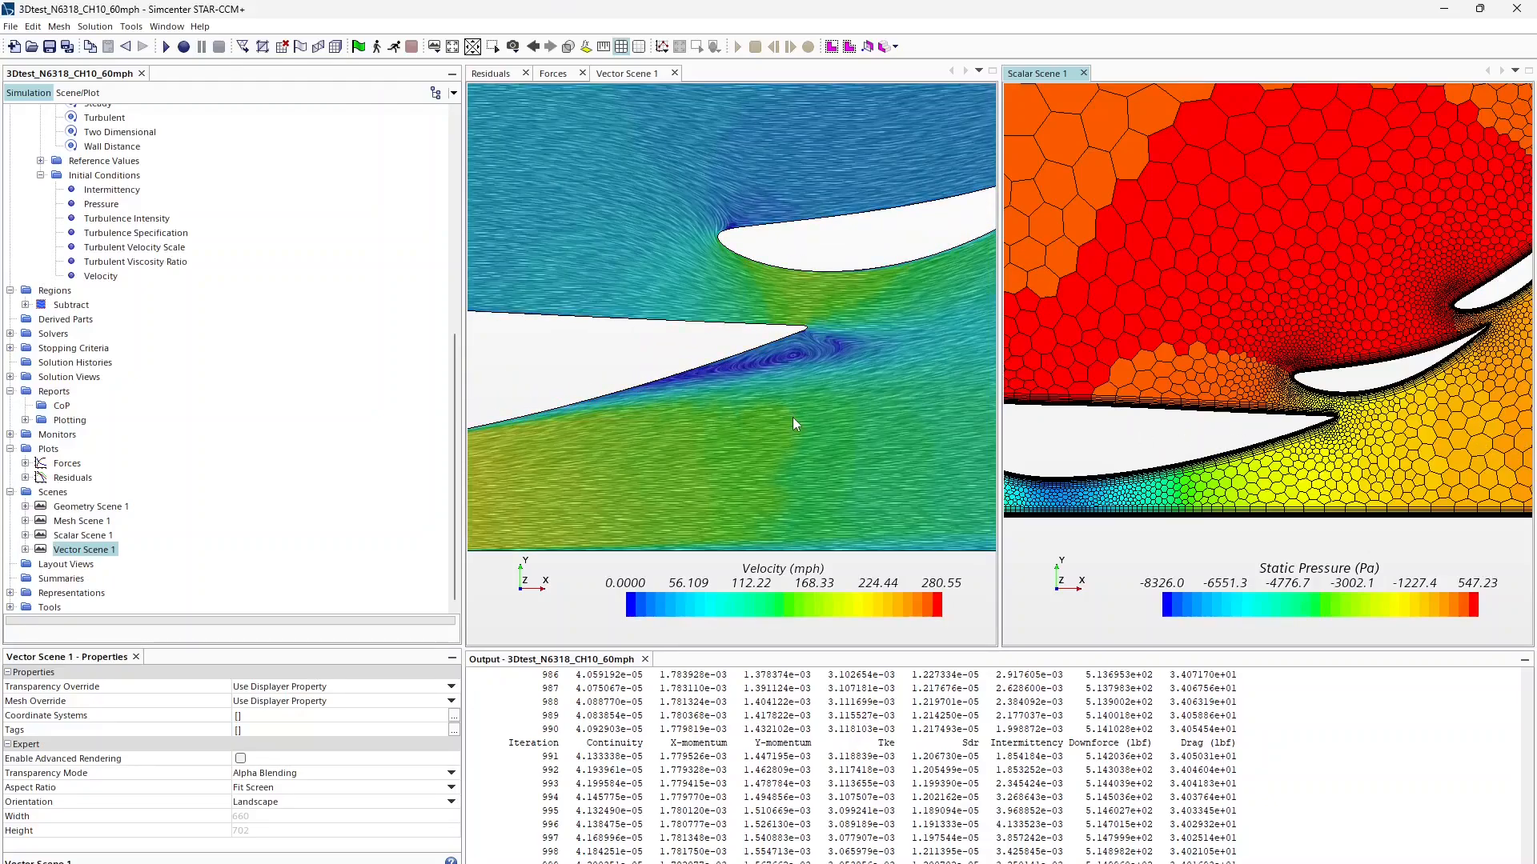
pyautogui.scroll(2, 625, 407)
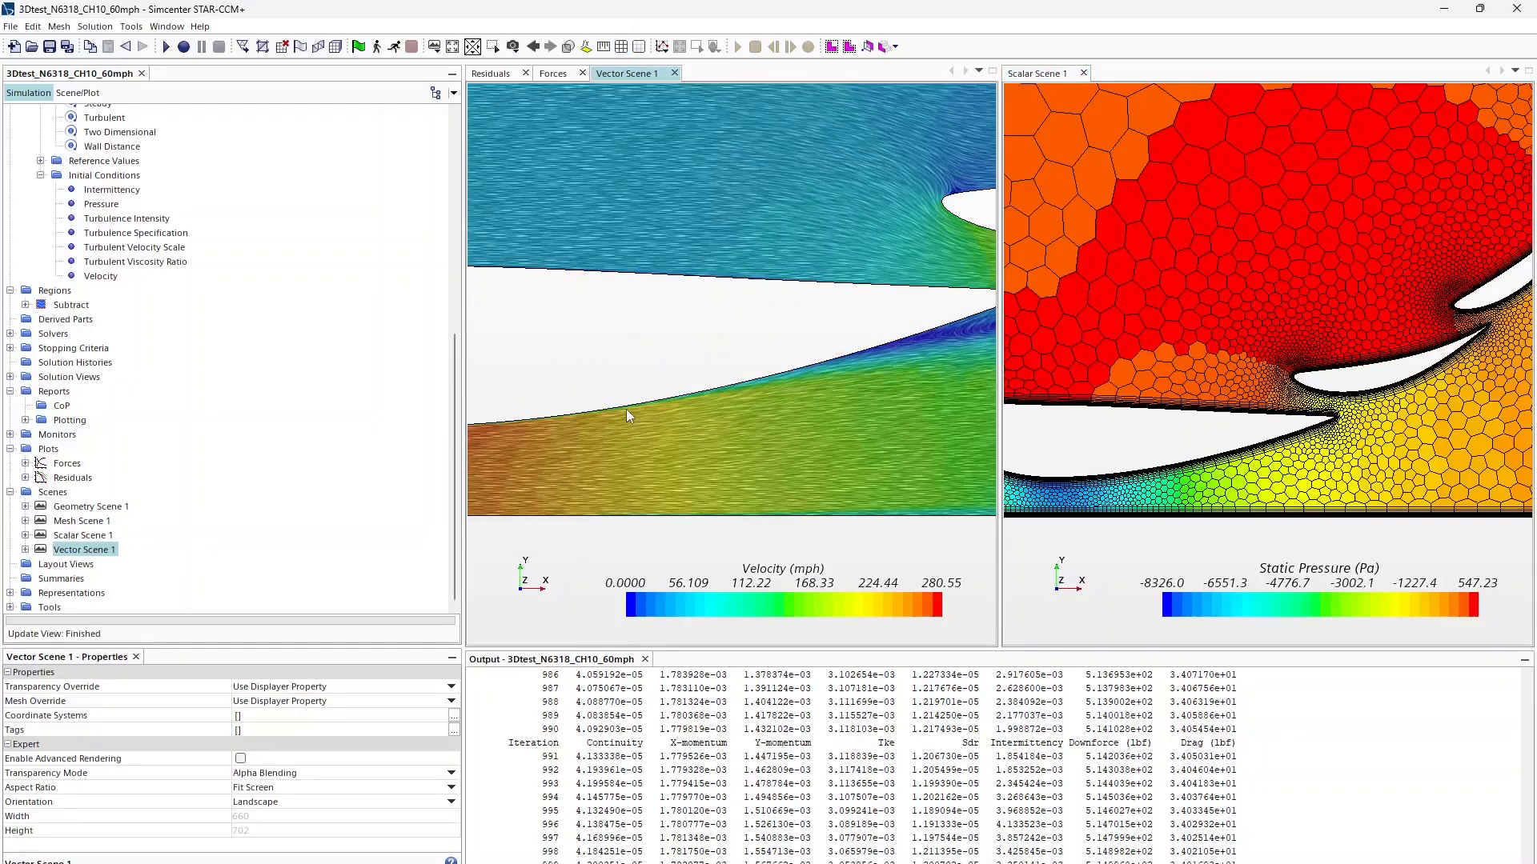
# Step: Frame the main element's trailing edge and first flap in the velocity scene
pyautogui.moveTo(925, 353); pyautogui.dragTo(724, 362, button='right')
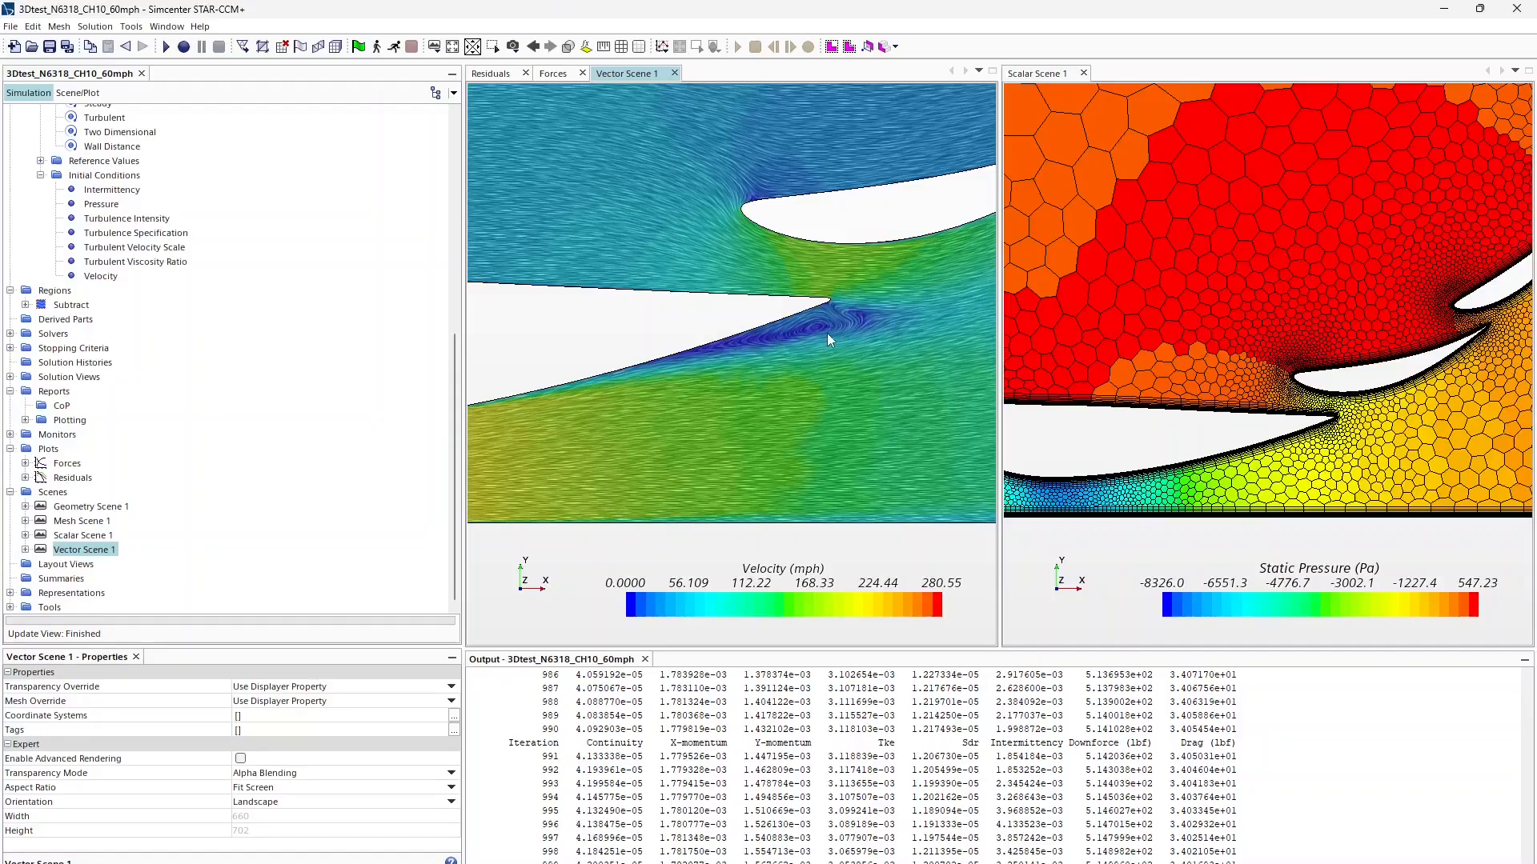
pyautogui.scroll(-5, 828, 333)
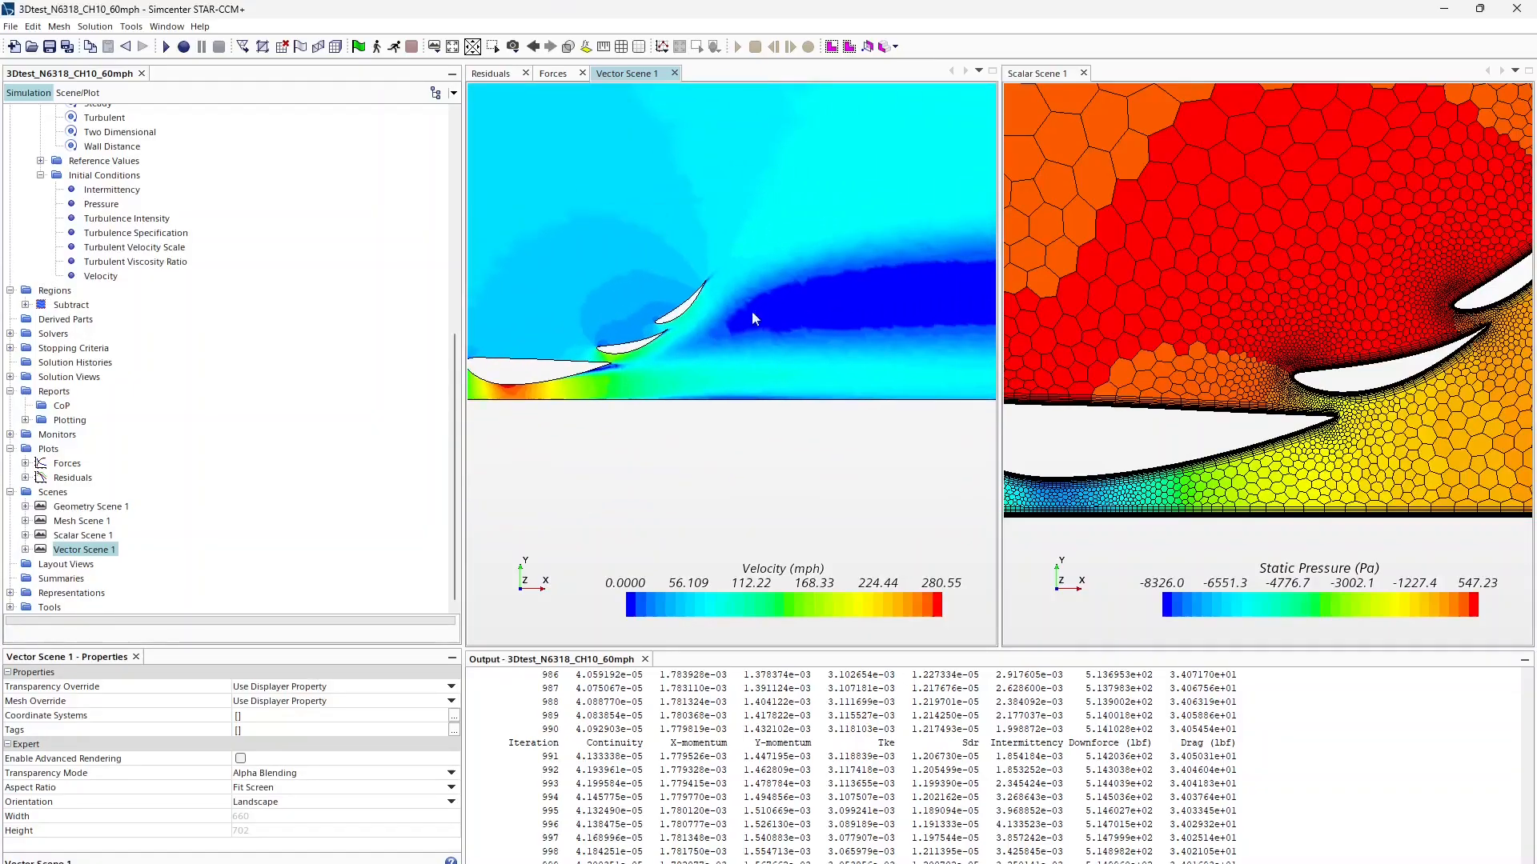
pyautogui.scroll(6, 752, 310)
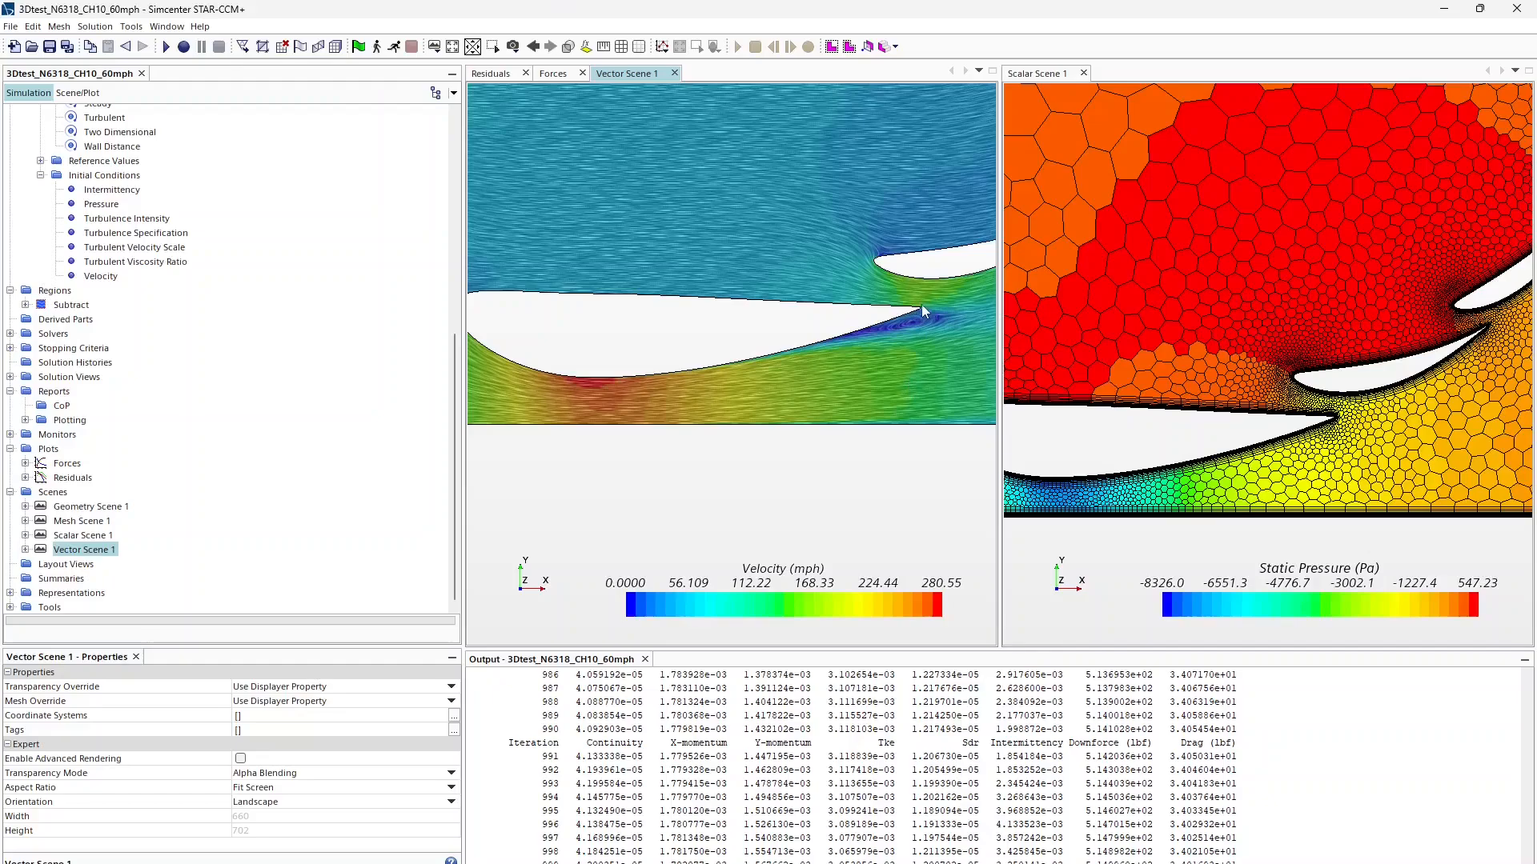
# Step: Pan and zoom the velocity scene so all three wing elements are visible
pyautogui.moveTo(733, 360); pyautogui.dragTo(471, 430, button='right')
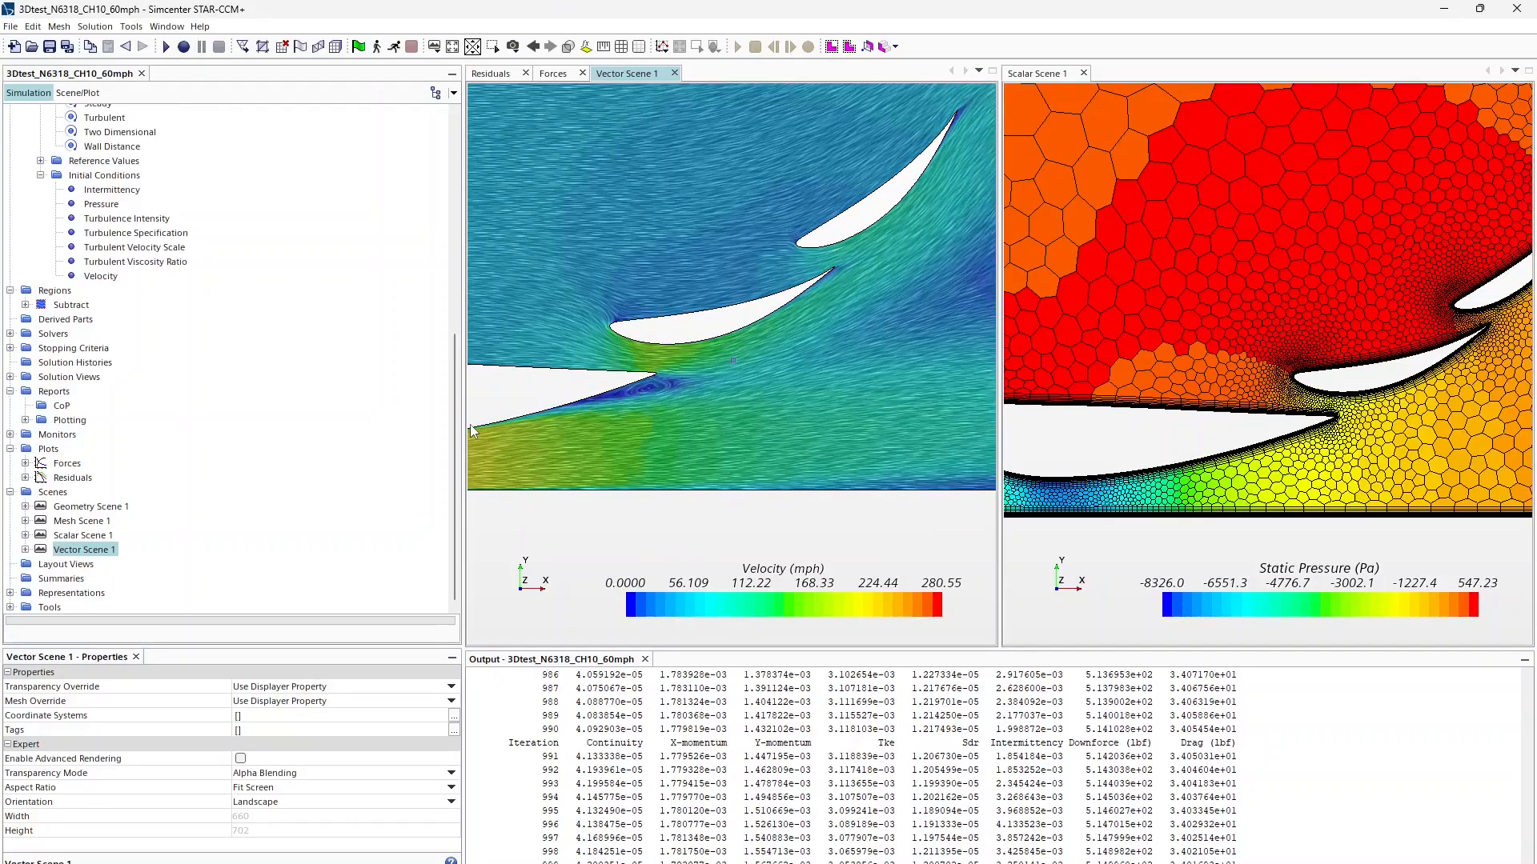
pyautogui.scroll(-2, 722, 335)
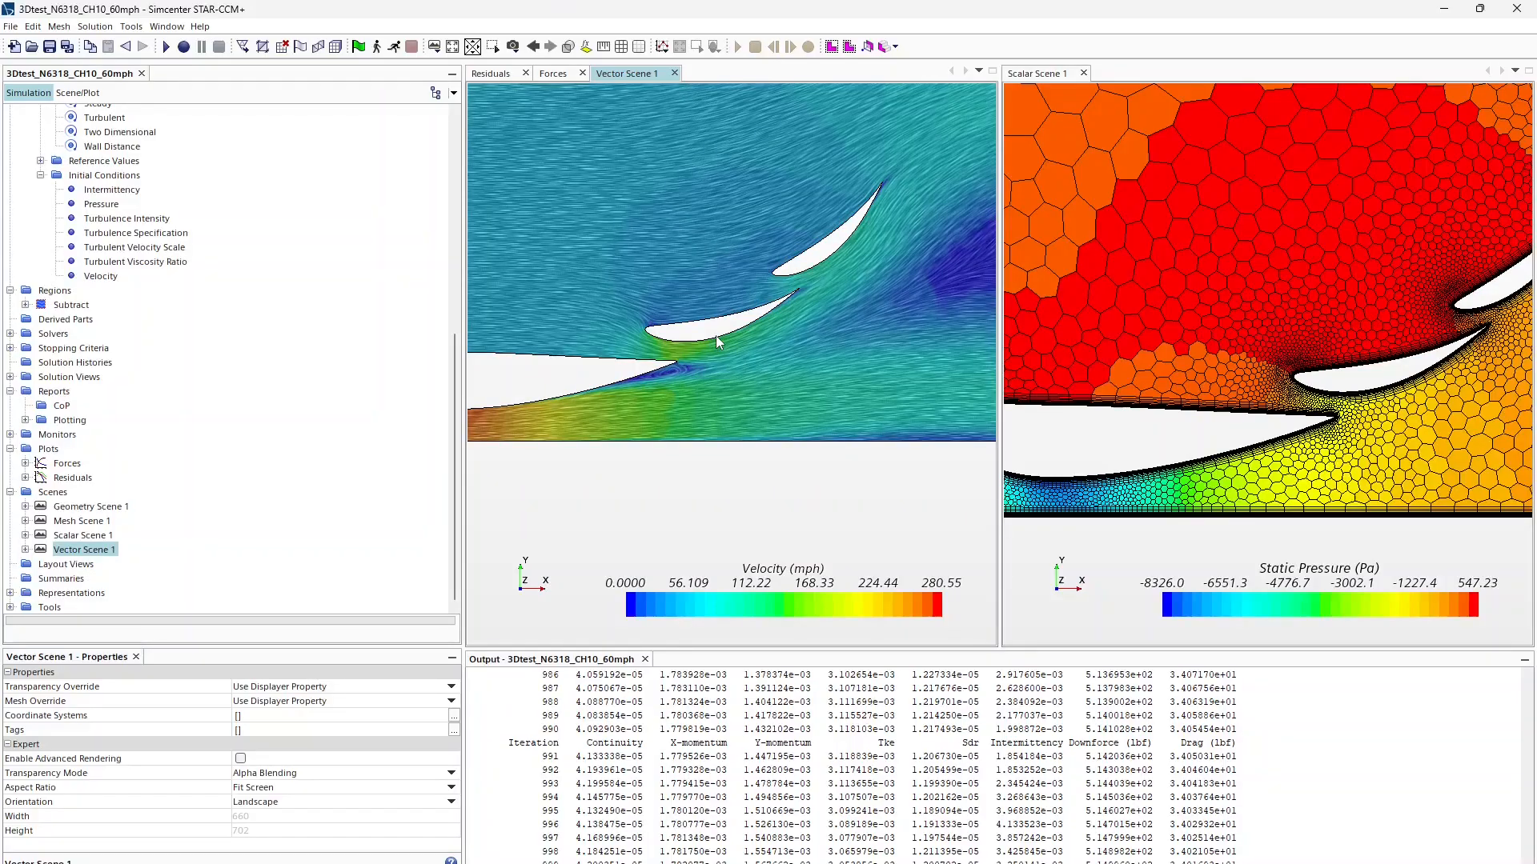
pyautogui.moveTo(716, 337); pyautogui.dragTo(717, 343, button='right')
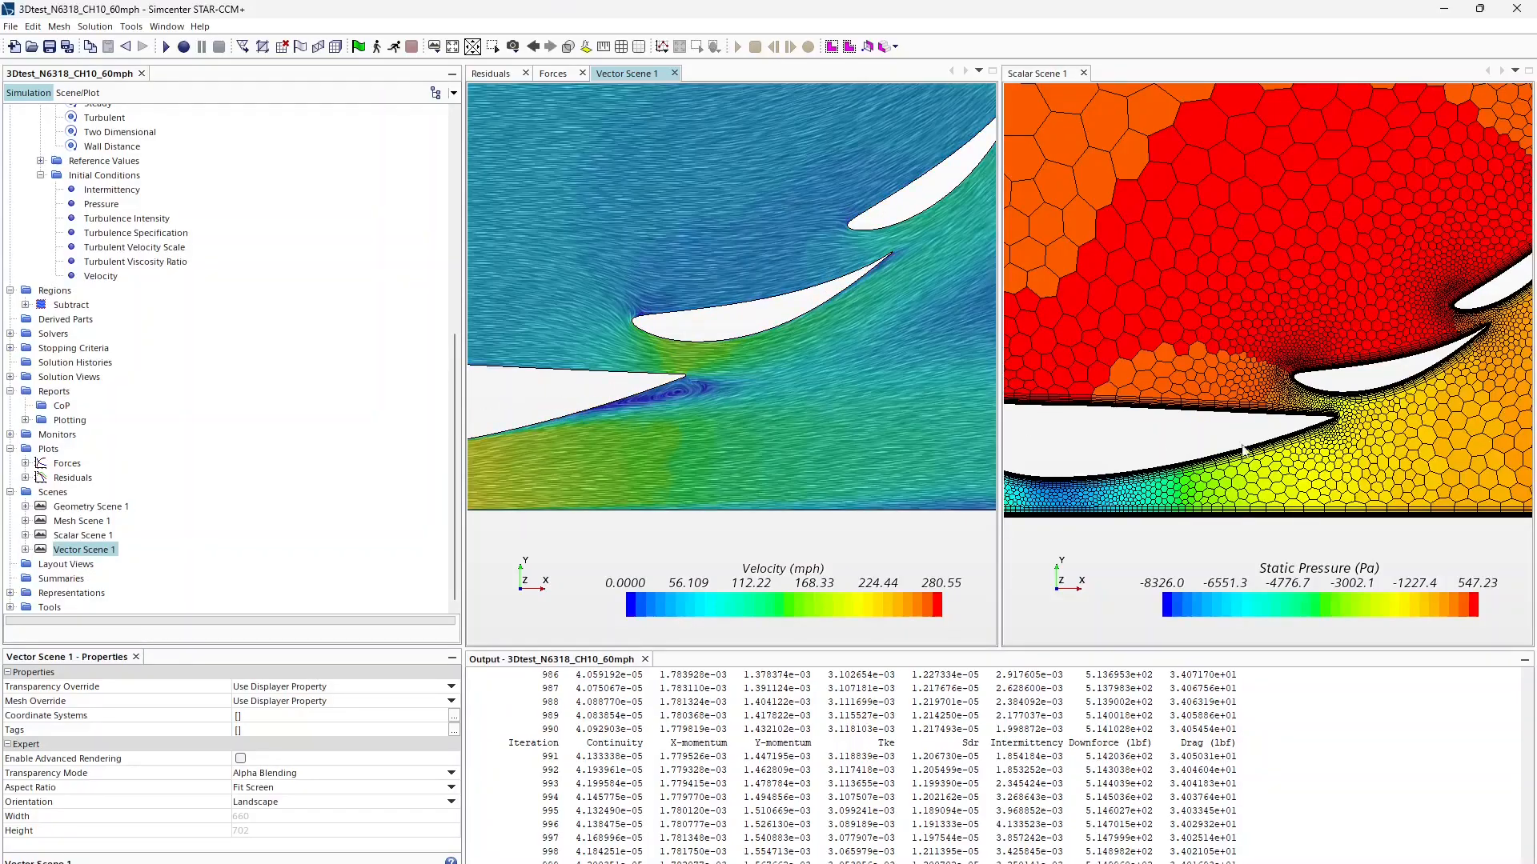
pyautogui.scroll(6, 1214, 402)
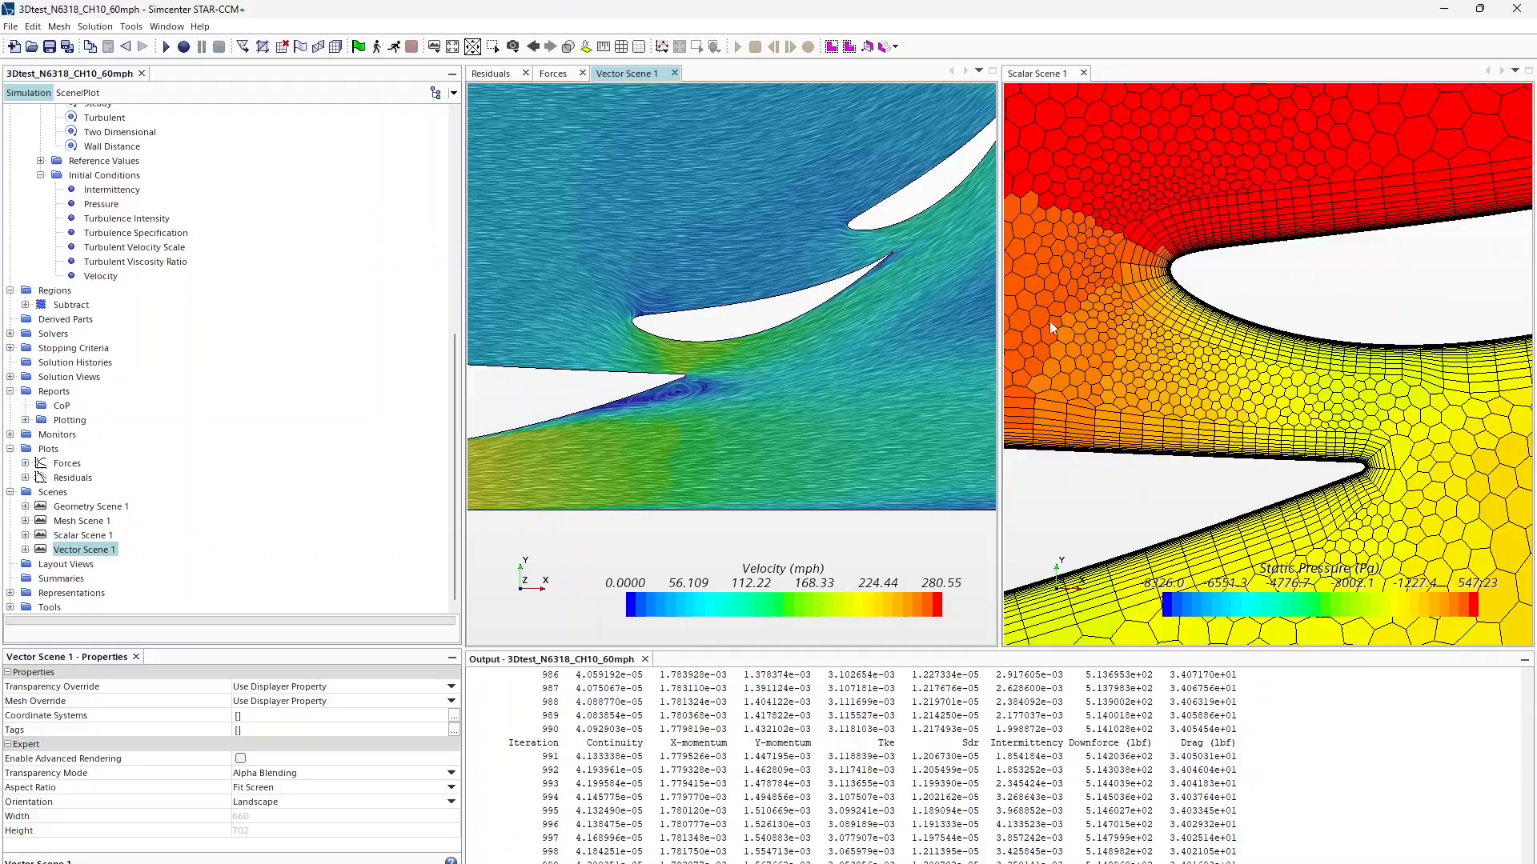
# Step: Pan and zoom Scalar Scene 1 across the flaps to inspect pressure near the flap slot
pyautogui.moveTo(1050, 323); pyautogui.dragTo(1201, 339, button='right')
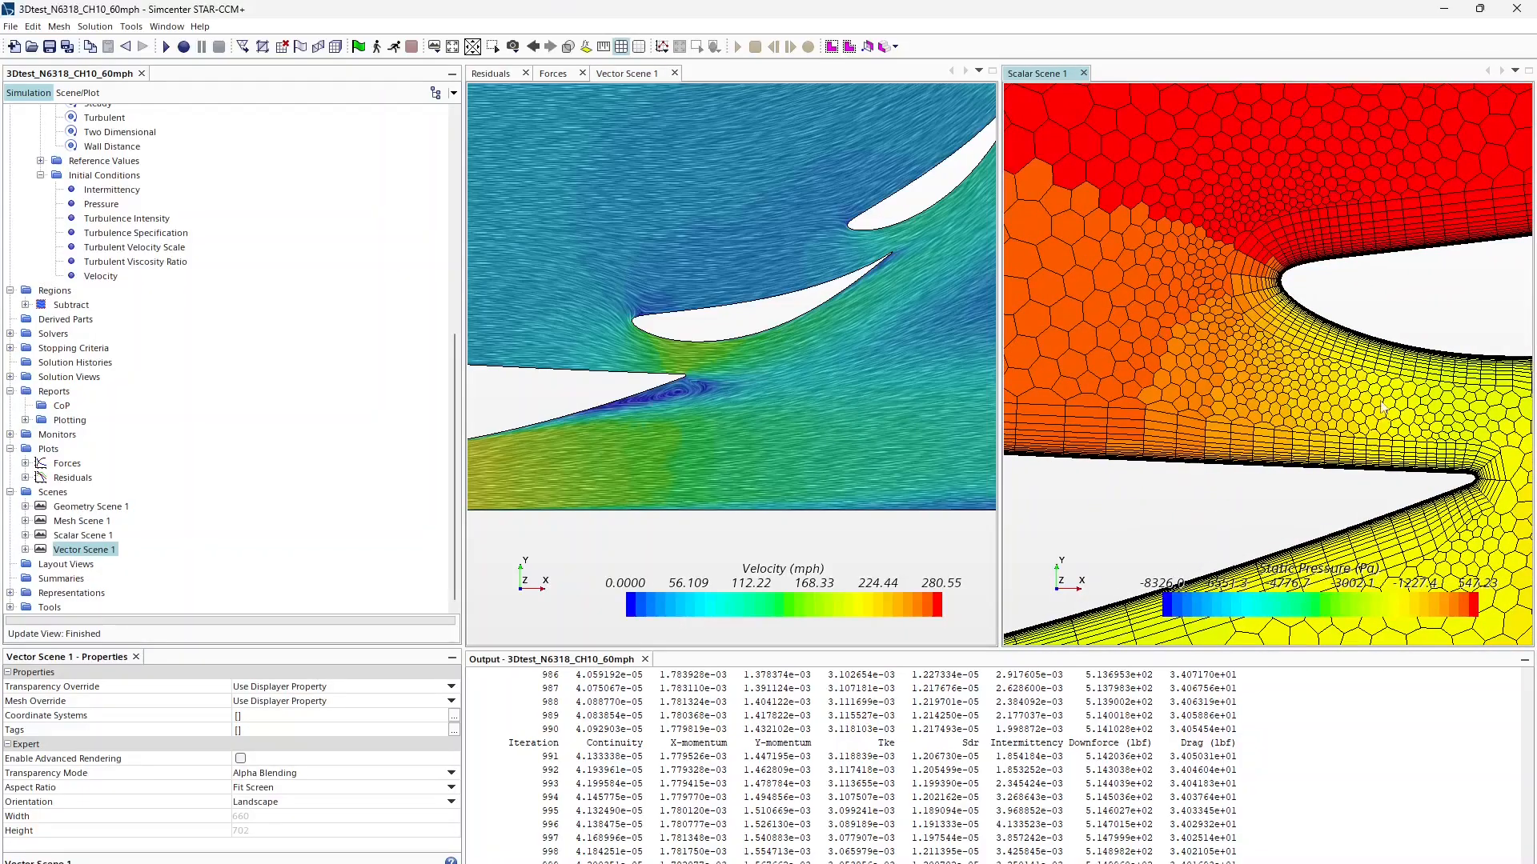
pyautogui.scroll(-5, 1382, 408)
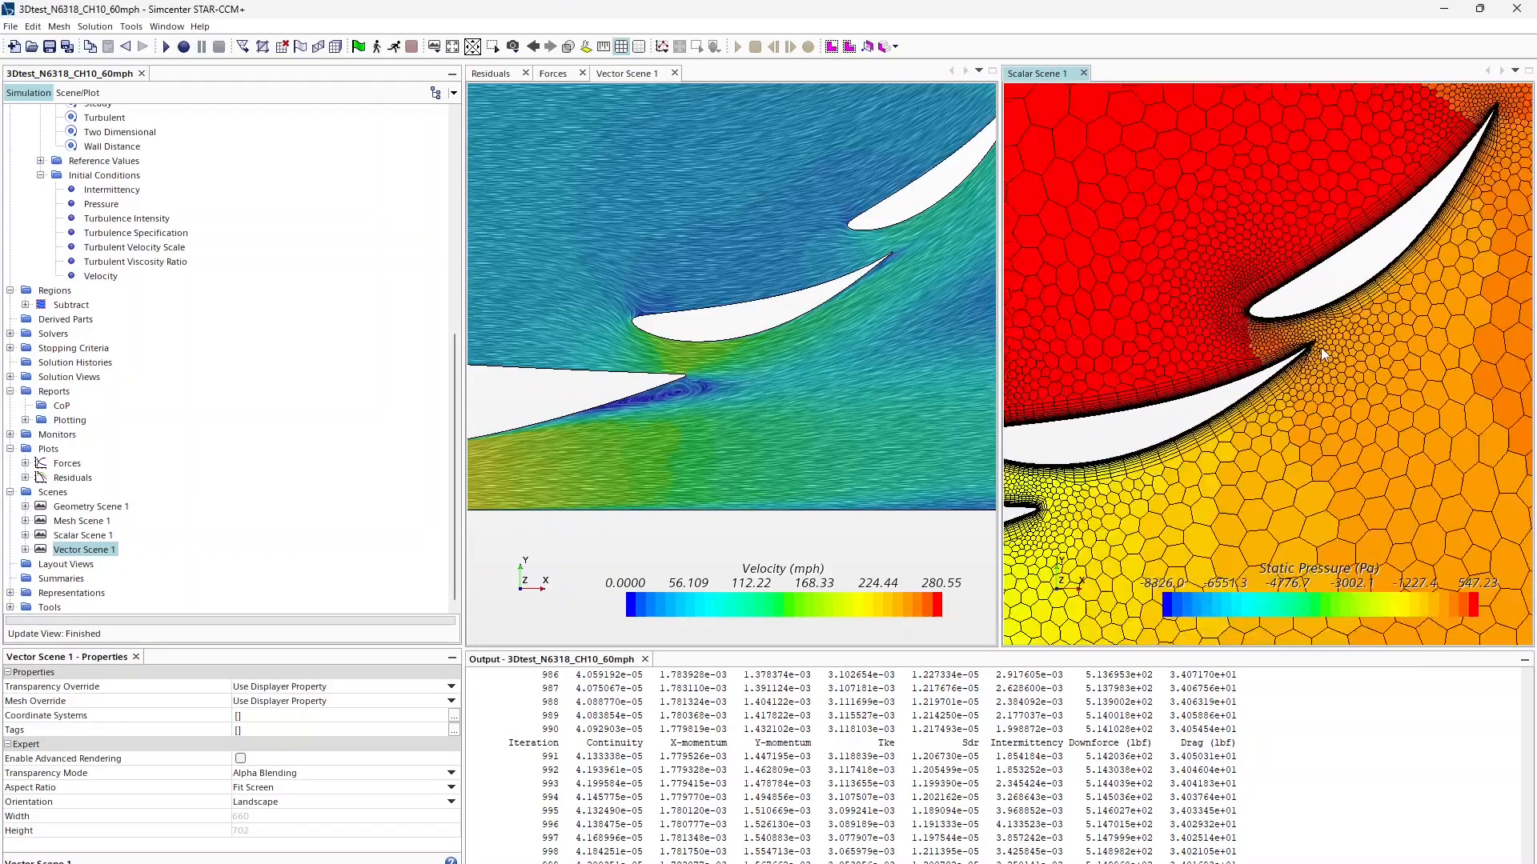
pyautogui.moveTo(1321, 355); pyautogui.dragTo(1237, 410, button='right')
pyautogui.scroll(-5, 1228, 424)
pyautogui.moveTo(1130, 513); pyautogui.dragTo(1239, 498, button='right')
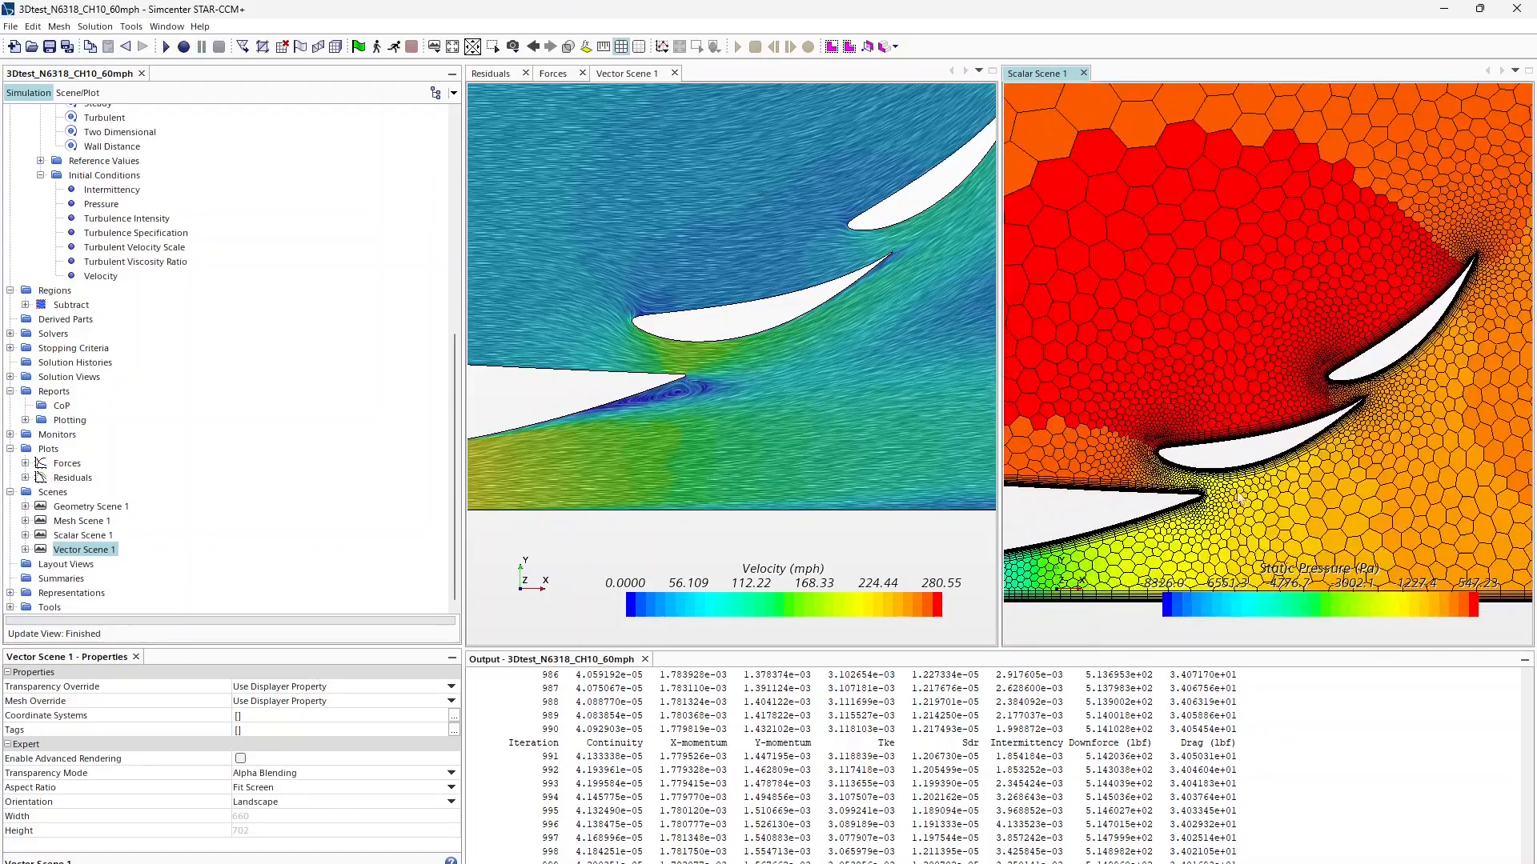
pyautogui.scroll(5, 1239, 498)
pyautogui.scroll(-3, 605, 378)
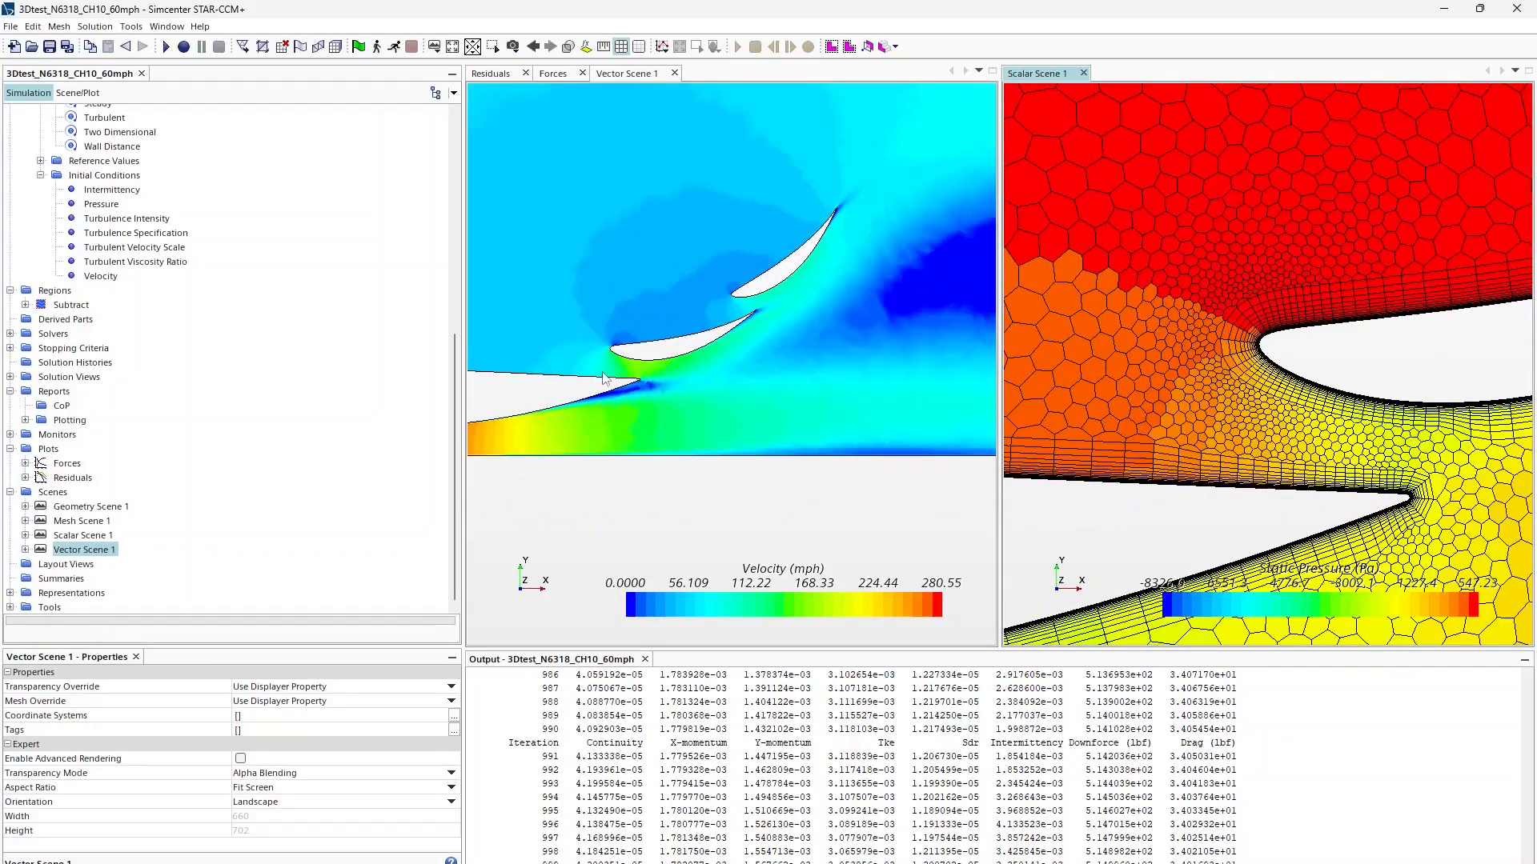
pyautogui.scroll(5, 604, 378)
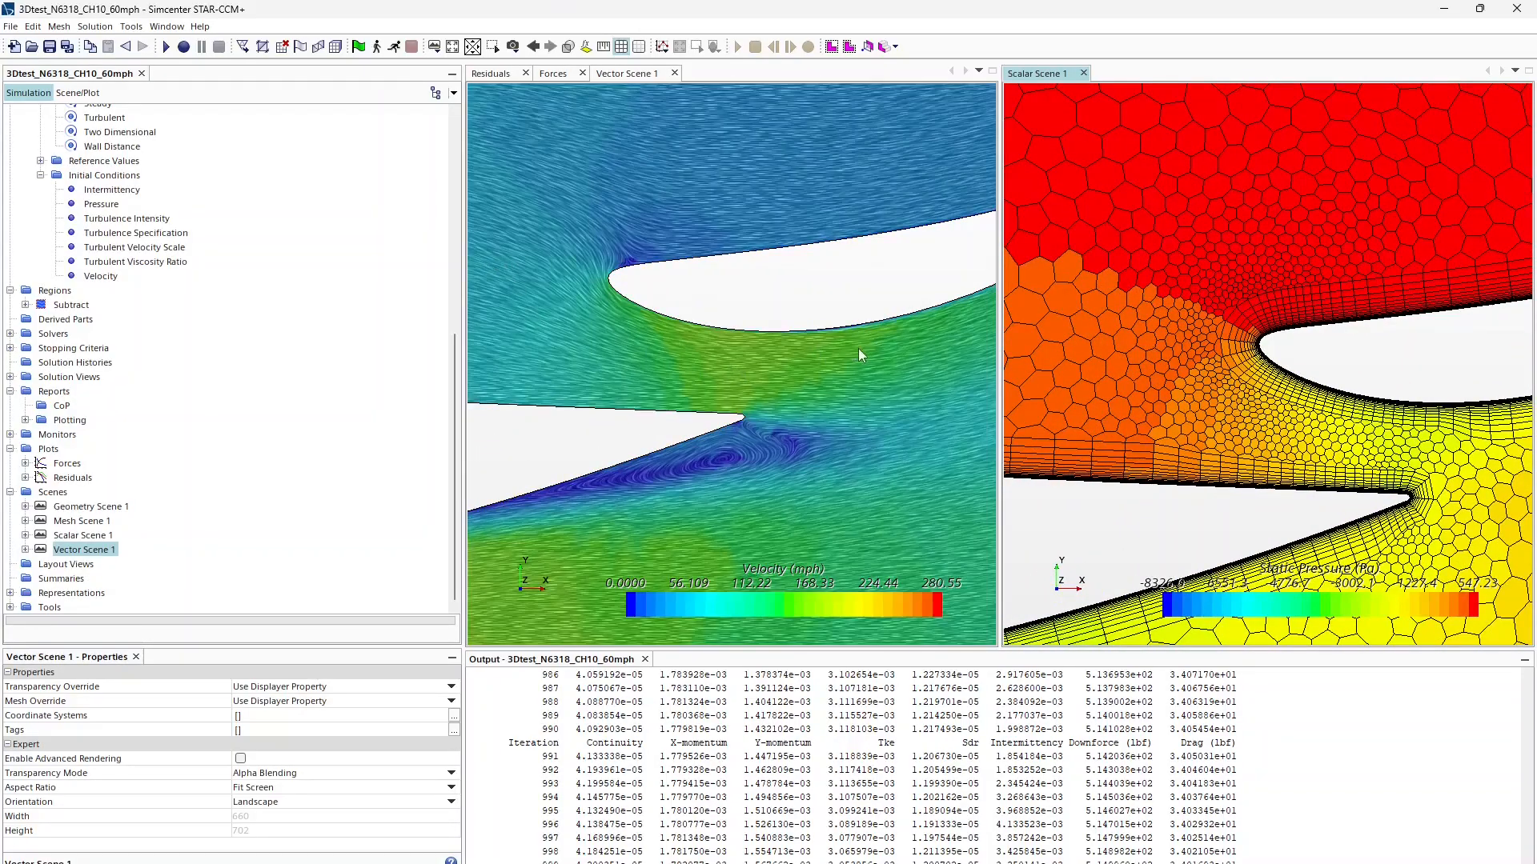
# Step: Center the velocity view on the flap slot and the recirculation zone behind it
pyautogui.moveTo(655, 358); pyautogui.dragTo(774, 379, button='right')
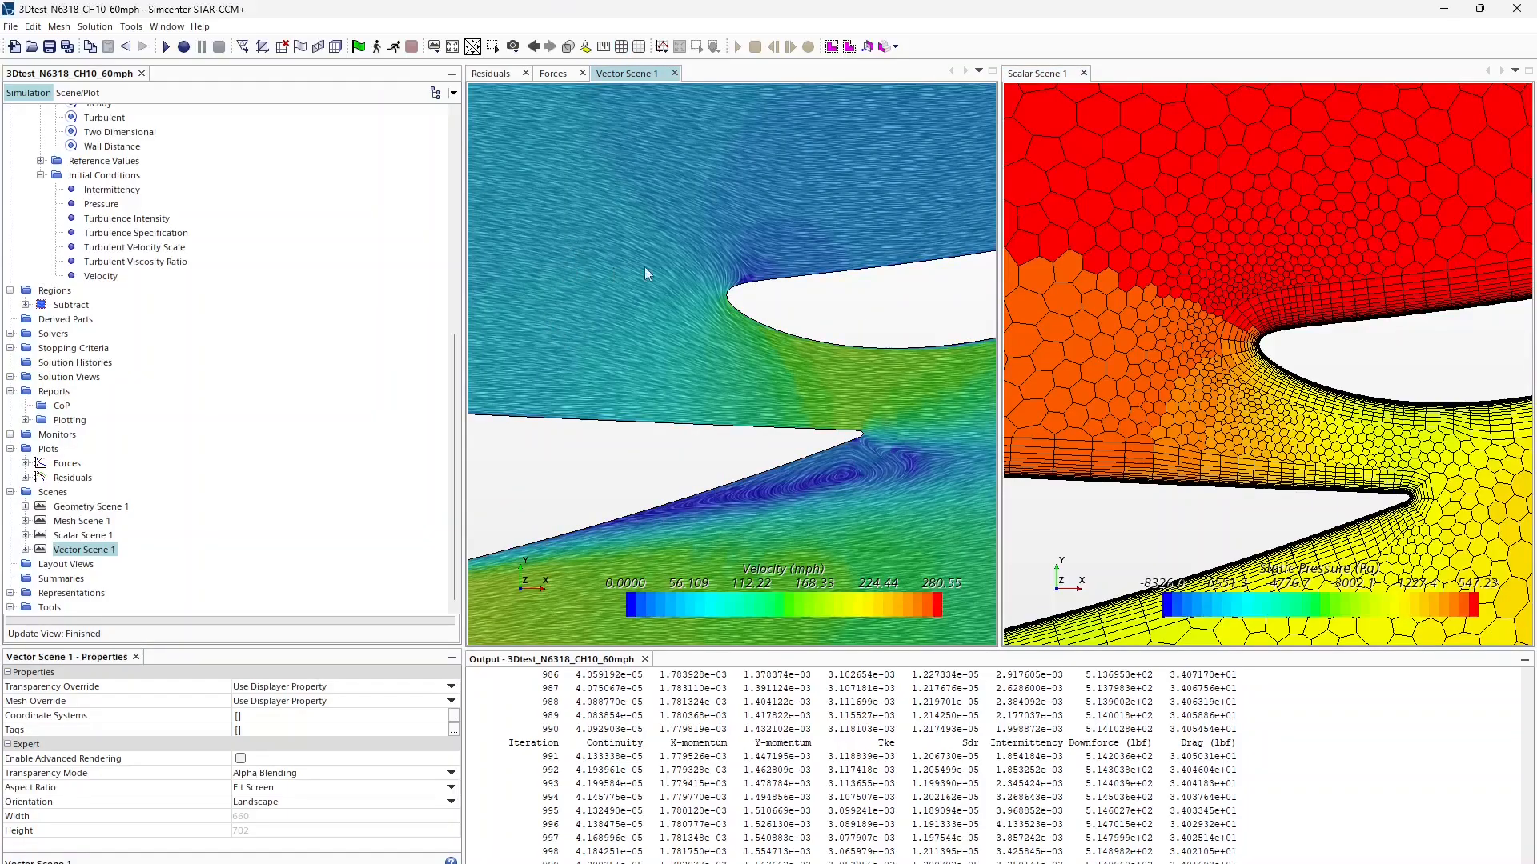
pyautogui.moveTo(697, 505); pyautogui.dragTo(601, 508, button='right')
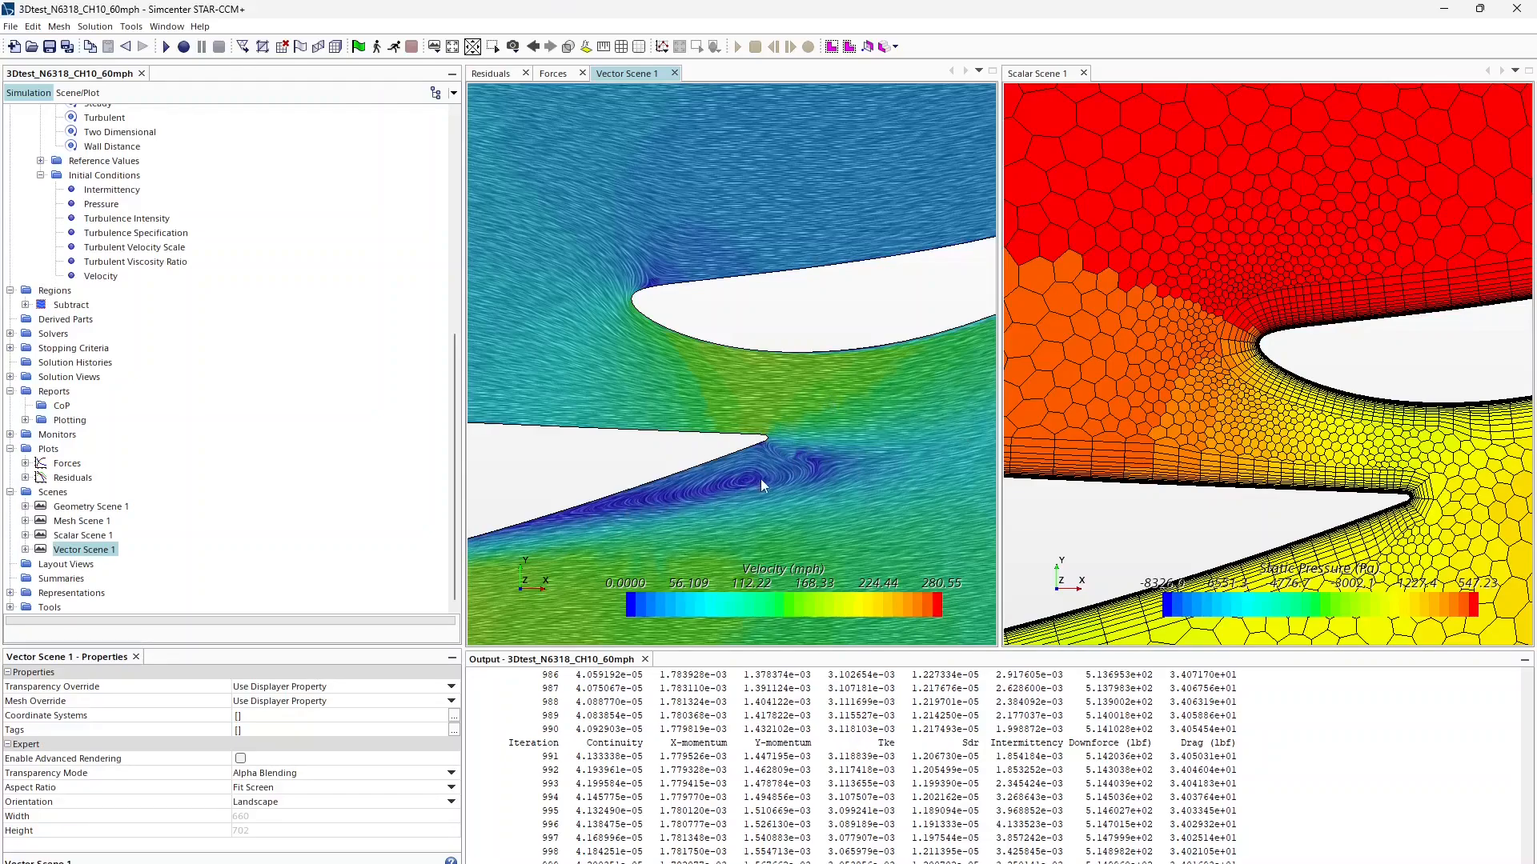
pyautogui.scroll(-5, 746, 506)
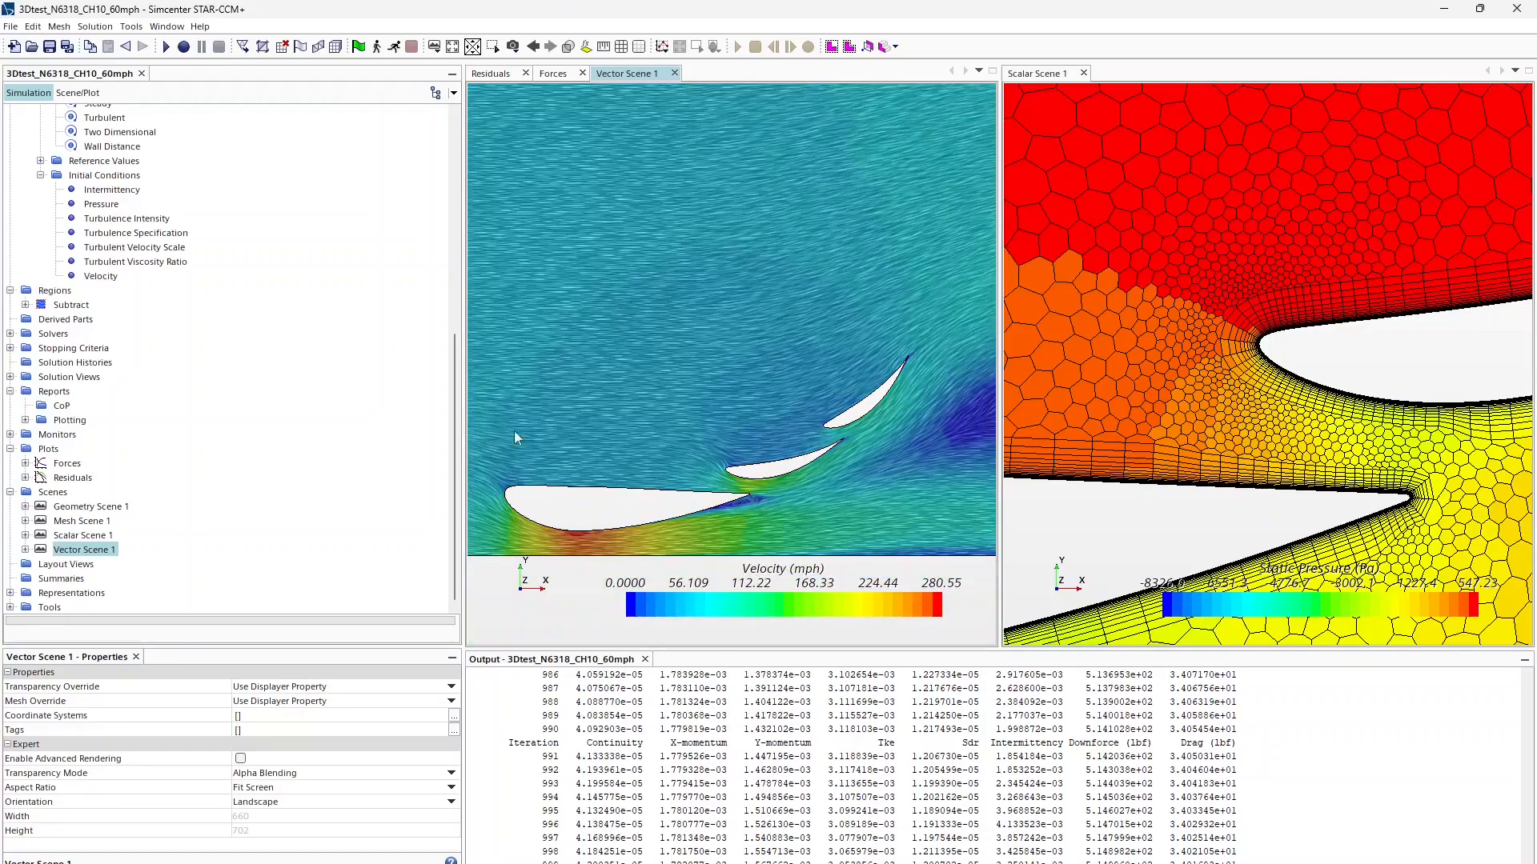
pyautogui.scroll(10, 210, 358)
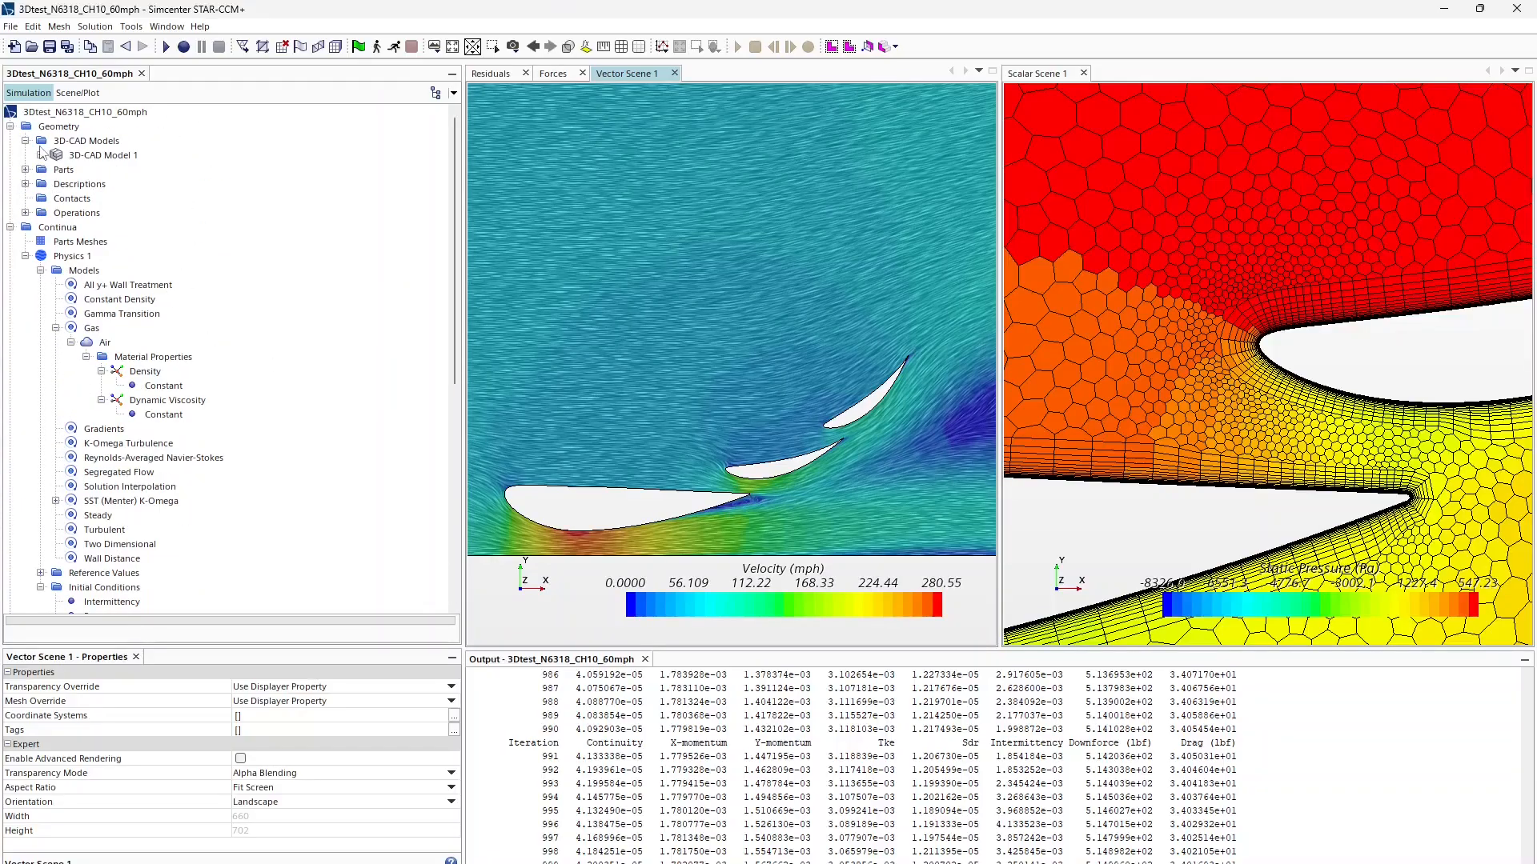
# Step: Inspect the AoAFlap1, AoAFlap2, AoAMain and ChordFlap1X design parameters of 3D-CAD Model 1
pyautogui.click(40, 154)
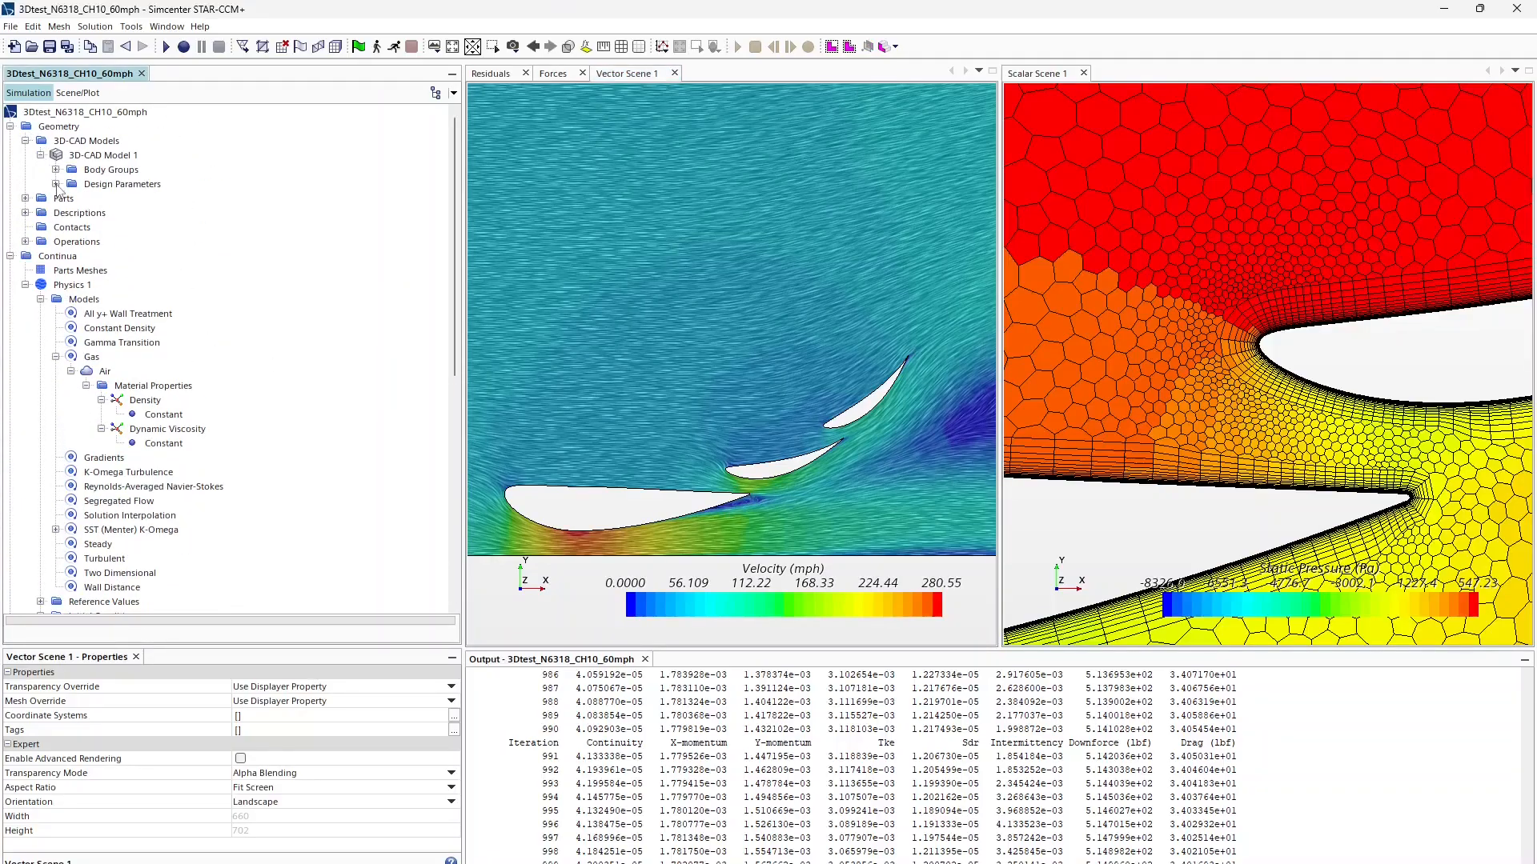
pyautogui.click(55, 183)
pyautogui.click(136, 200)
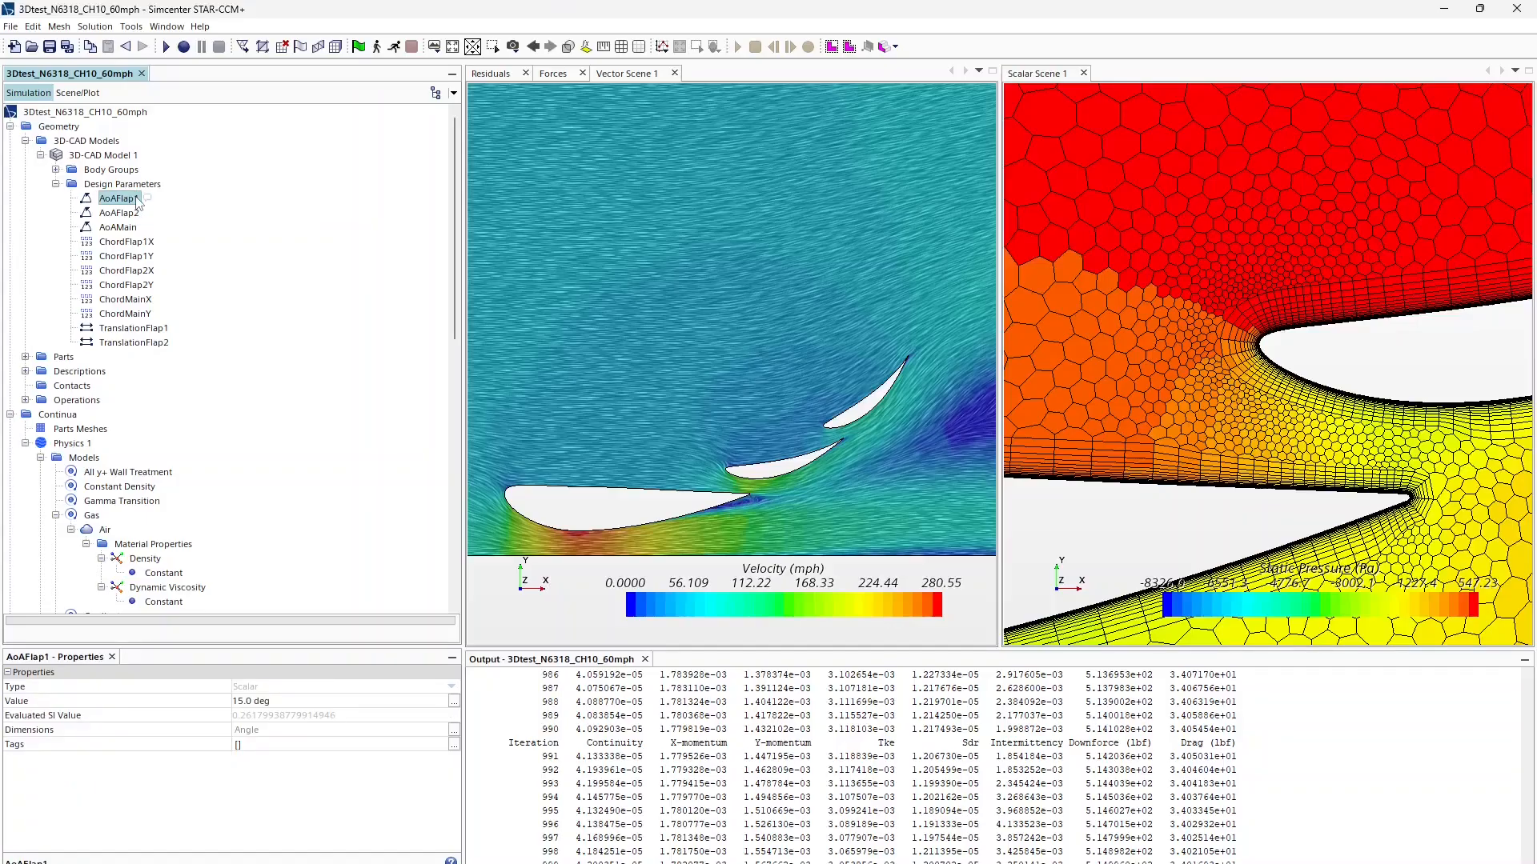
pyautogui.click(130, 214)
pyautogui.click(128, 227)
pyautogui.click(127, 240)
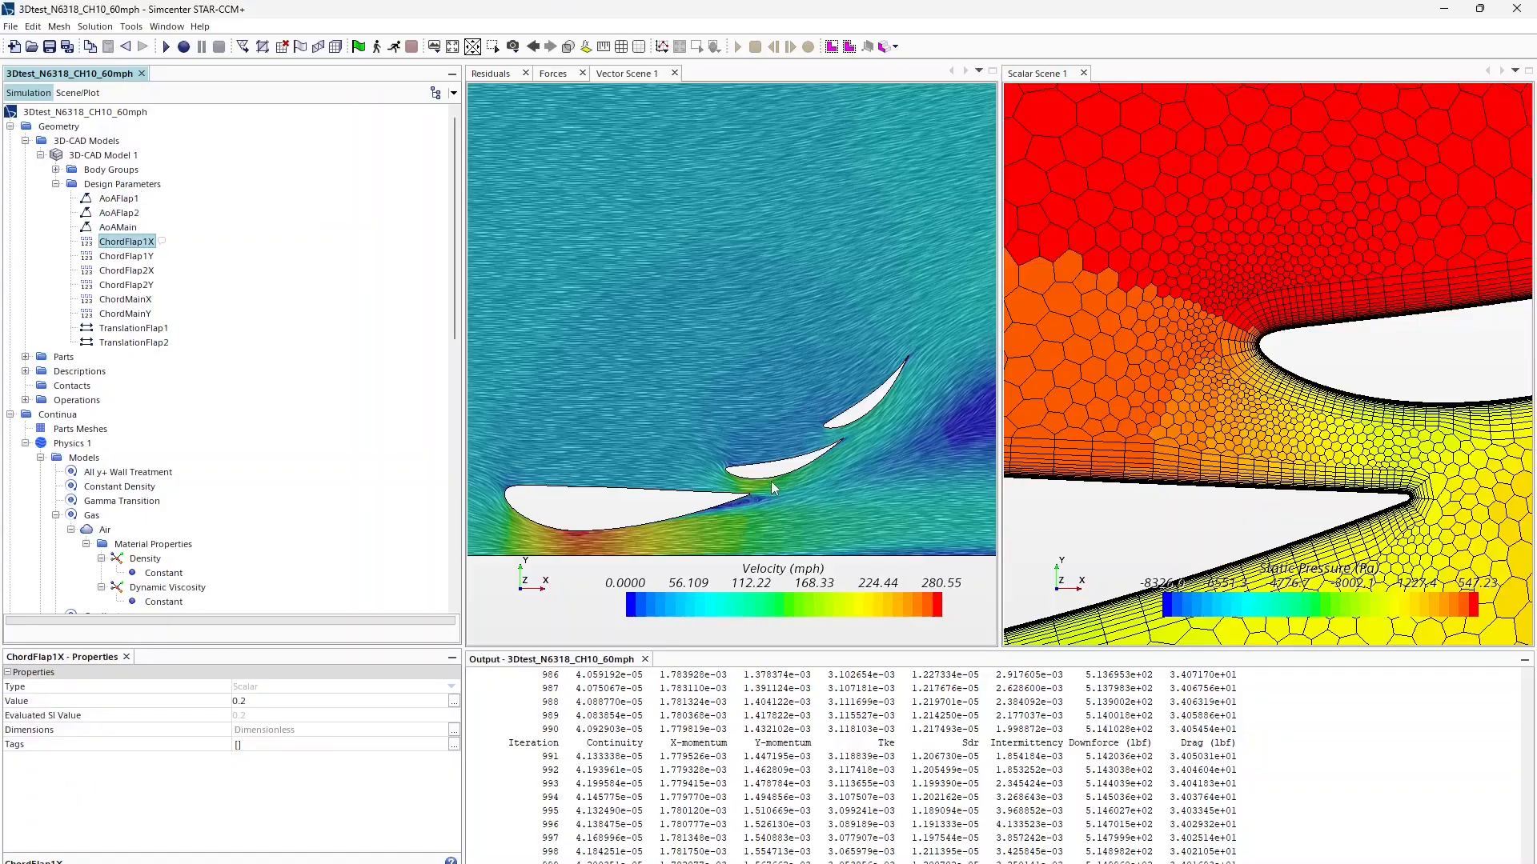
# Step: Set the TranslationFlap1 y offset to 0.035, giving [0.36, 0.035, 0.0] m
pyautogui.click(104, 330)
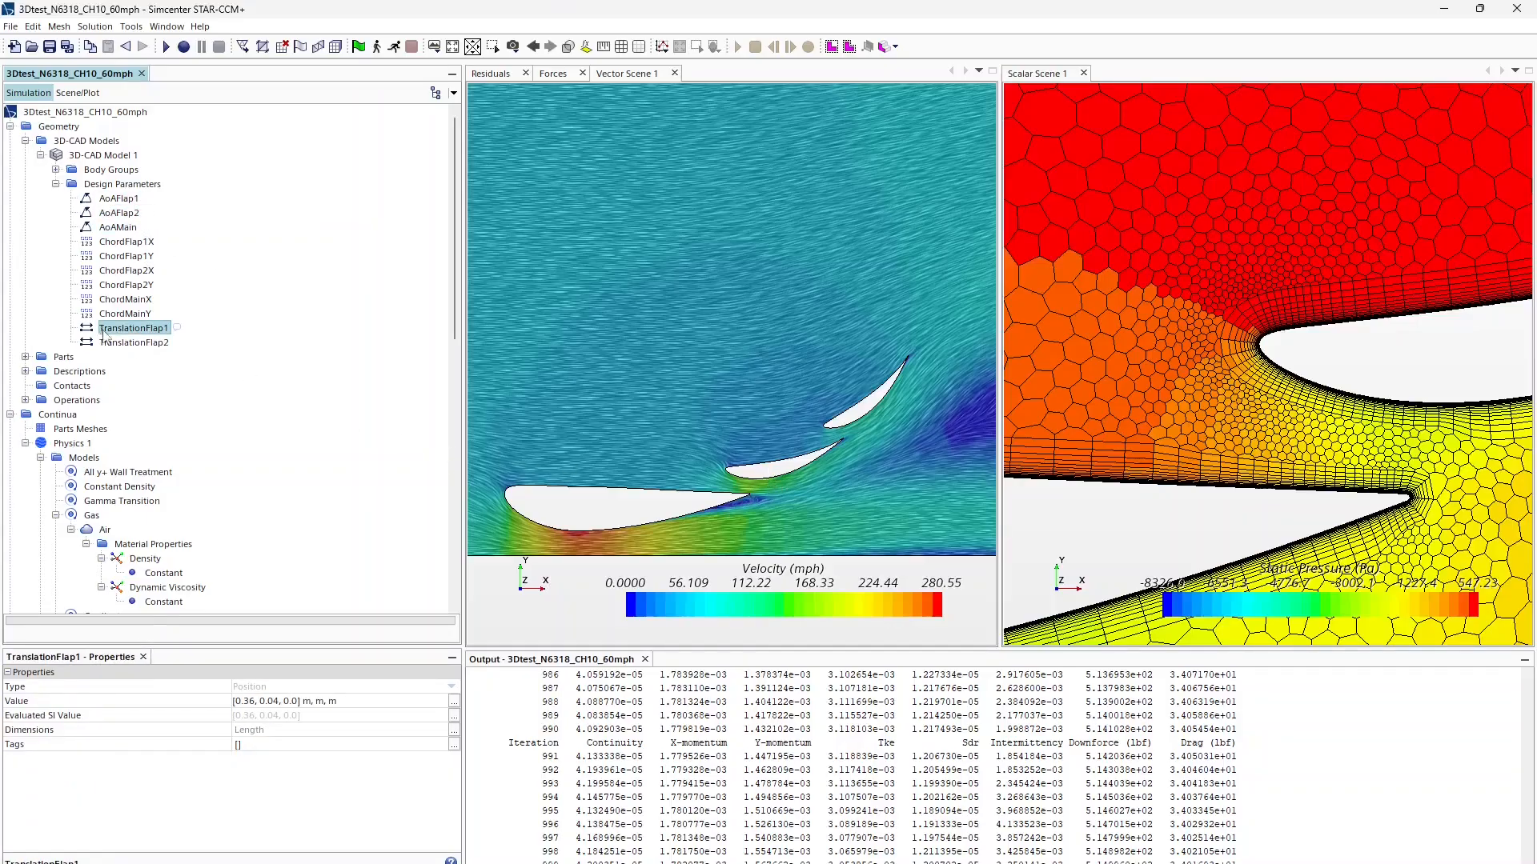
pyautogui.click(282, 701)
pyautogui.click(287, 701)
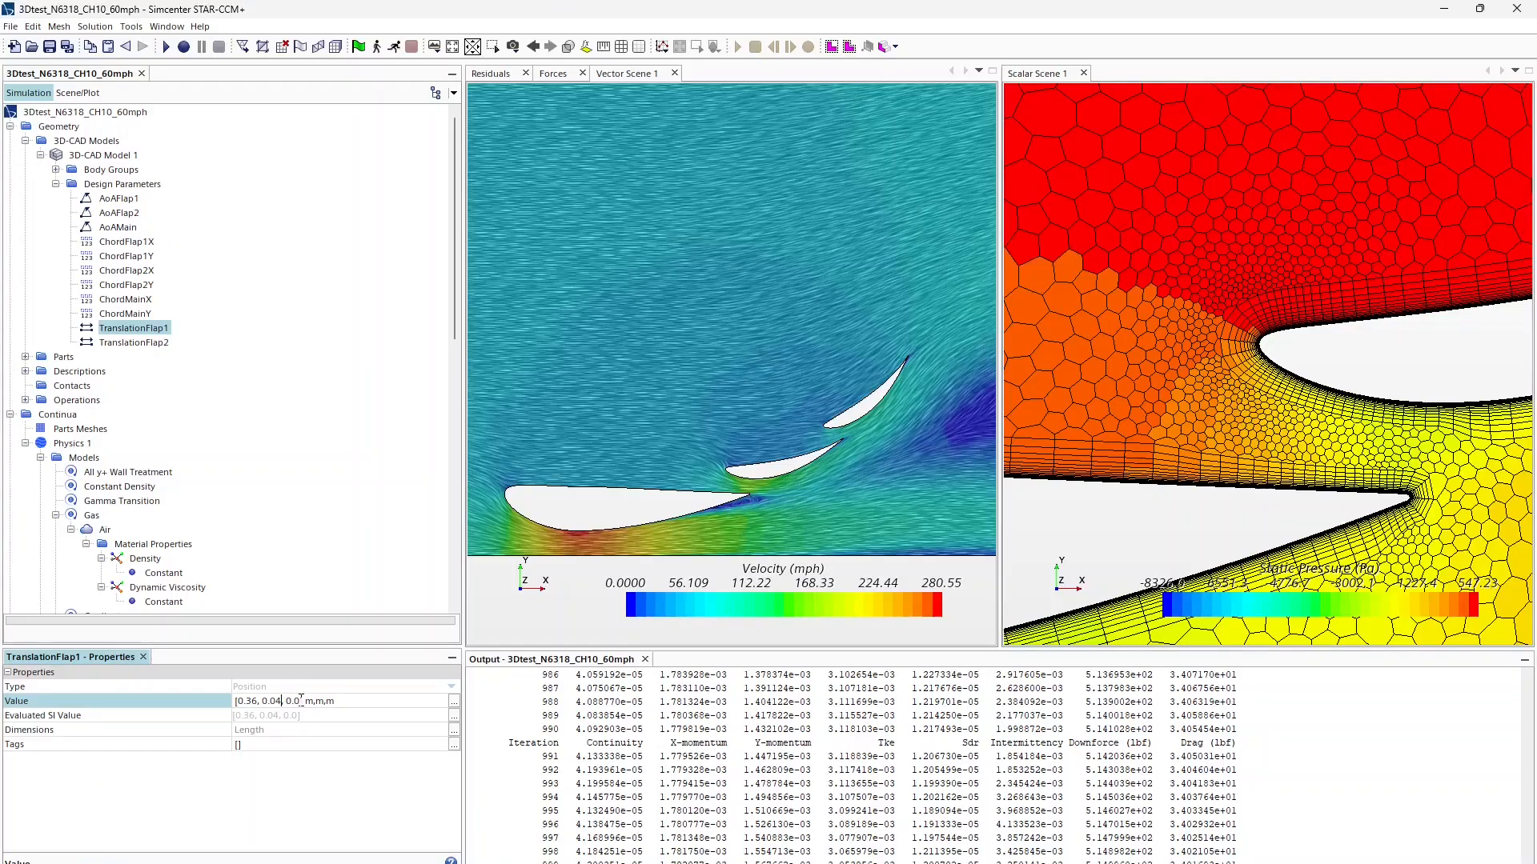
pyautogui.press('BackSpace')
pyautogui.write('35')
pyautogui.press('Return')
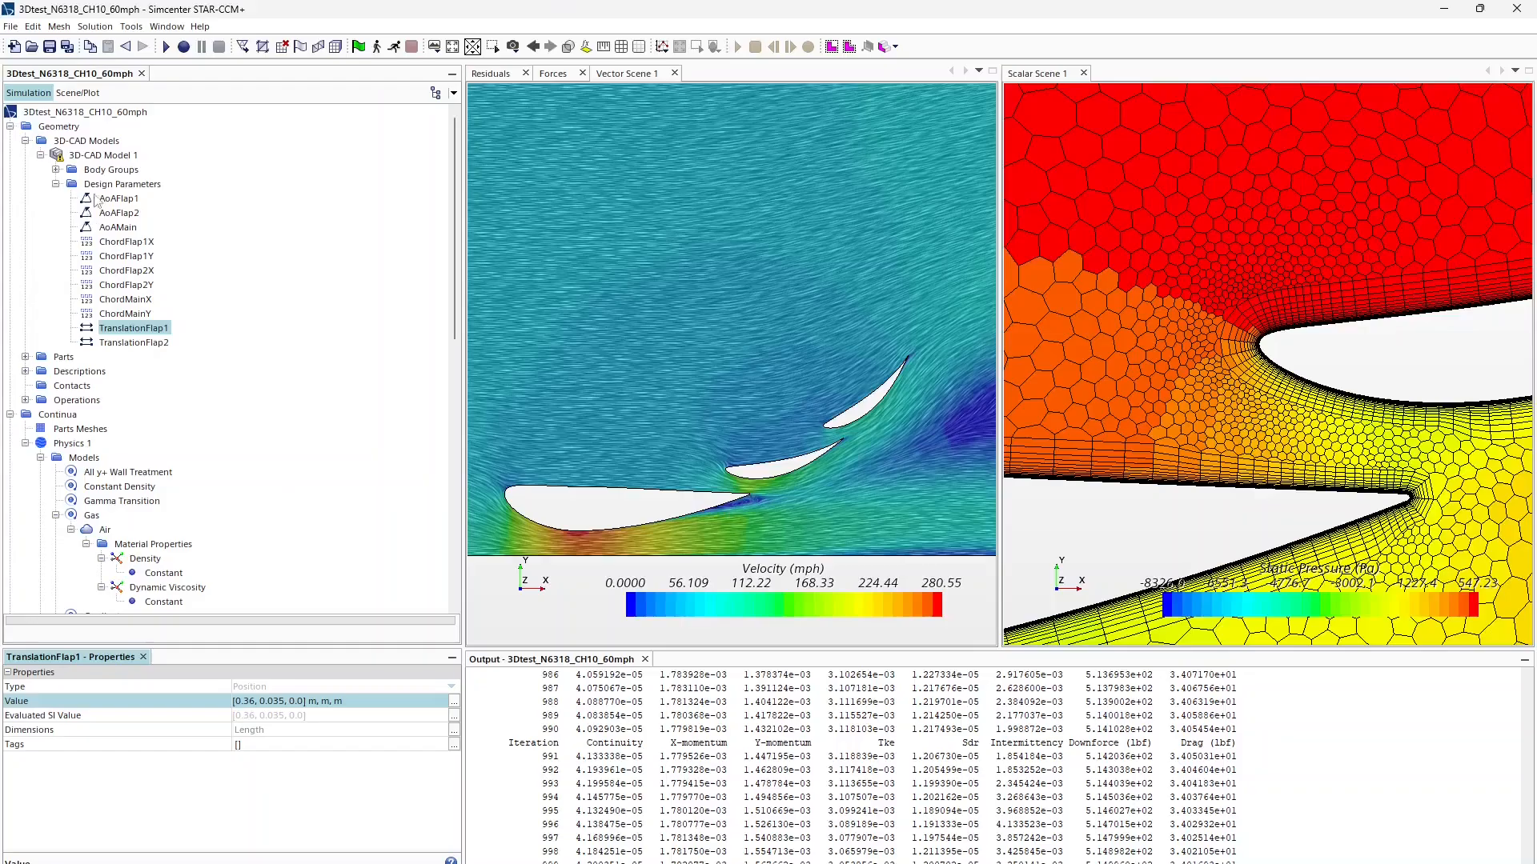
# Step: Expand the model's body groups and highlight Flap1 and Mainplane in the scenes
pyautogui.click(108, 156)
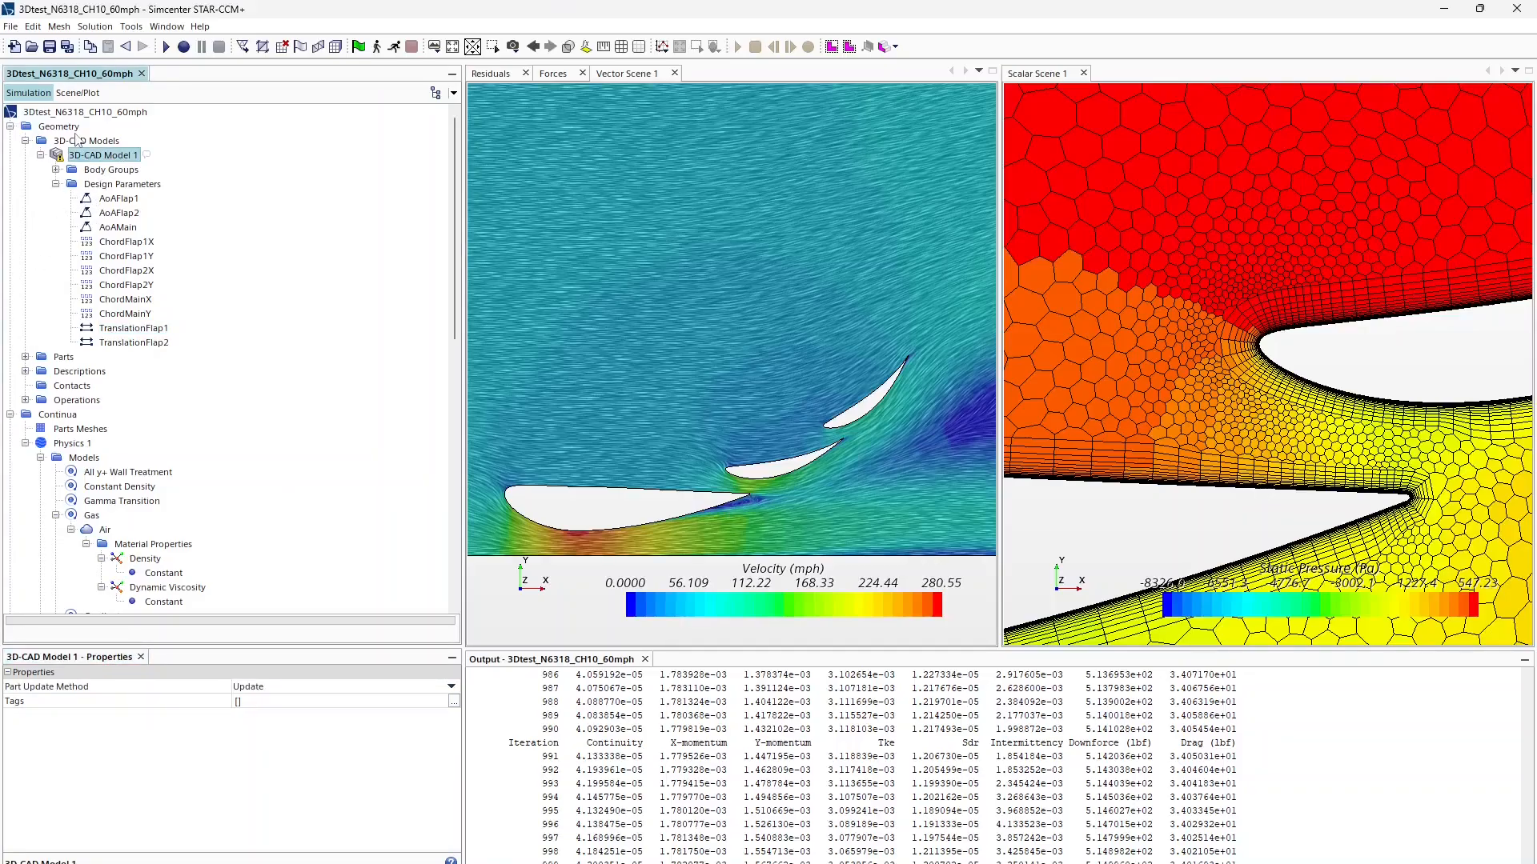
pyautogui.rightClick(88, 160)
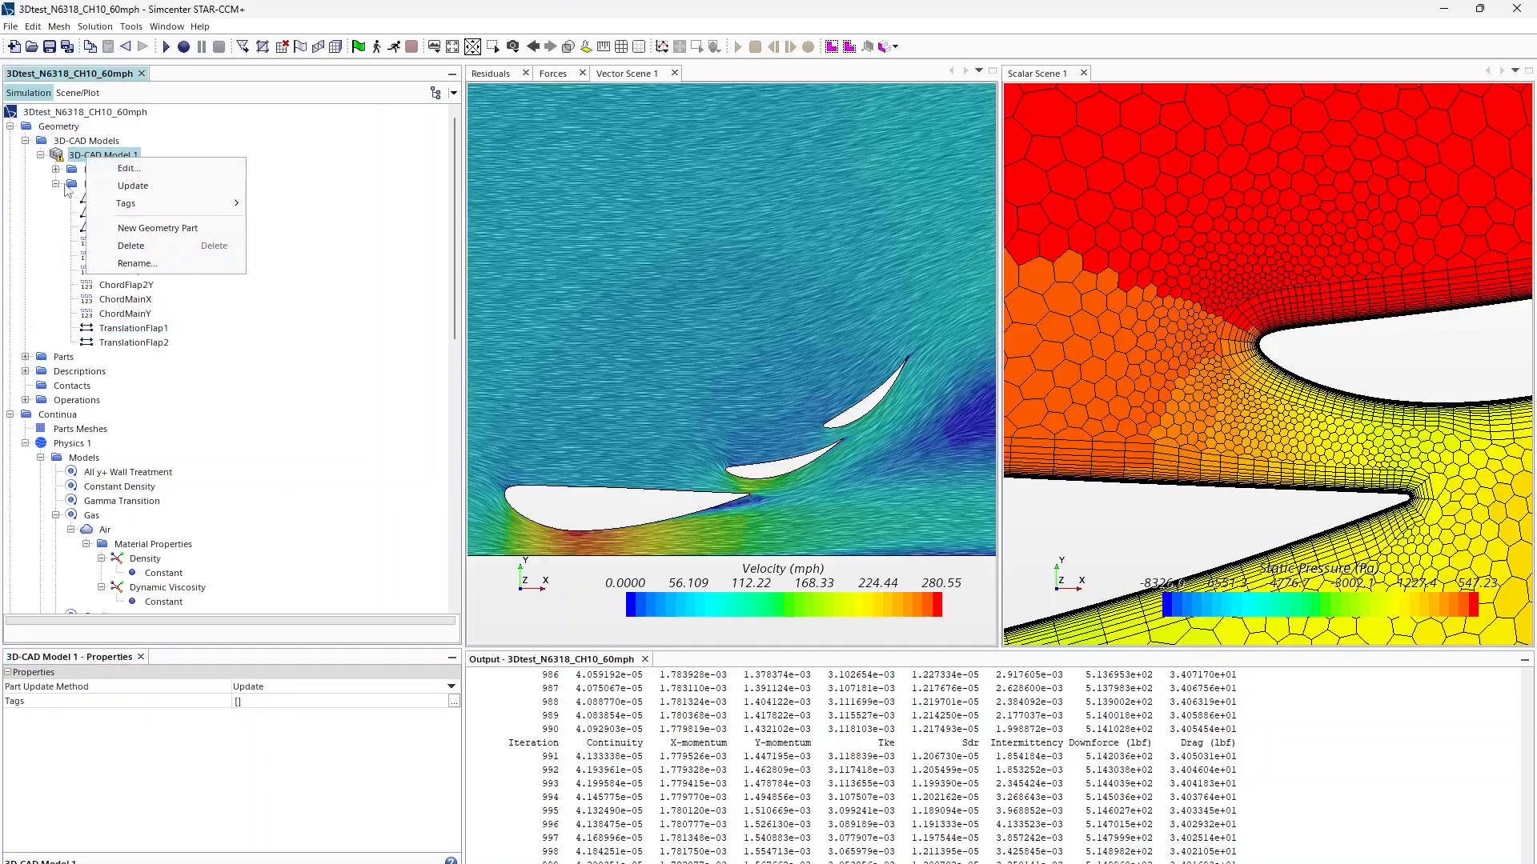
pyautogui.click(56, 169)
pyautogui.click(56, 170)
pyautogui.click(110, 187)
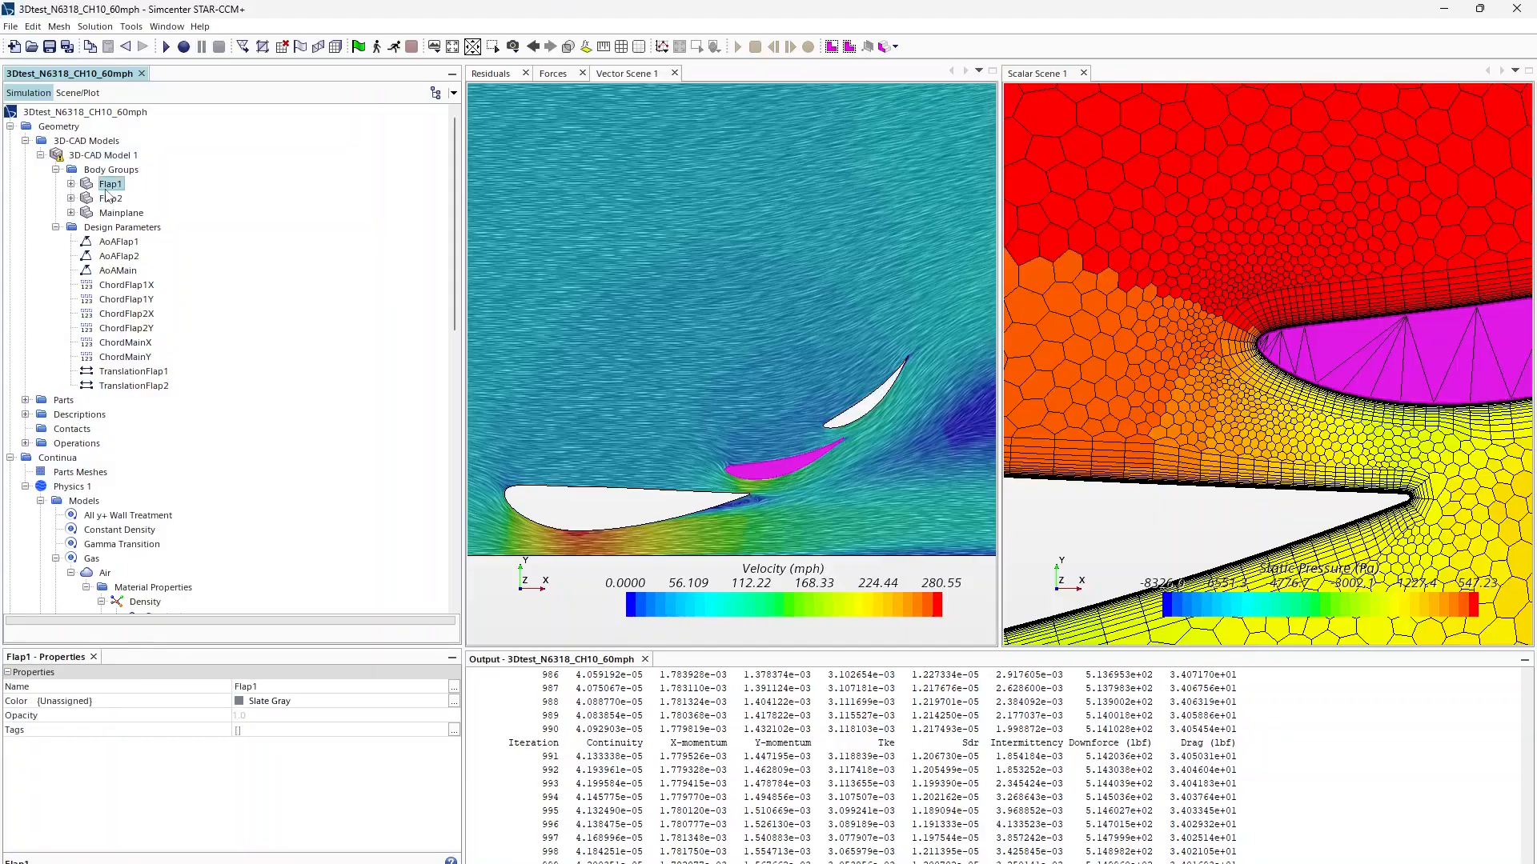
pyautogui.click(107, 212)
# Step: Update 3D-CAD Model 1 and highlight Flap1 to check its new position
pyautogui.rightClick(95, 156)
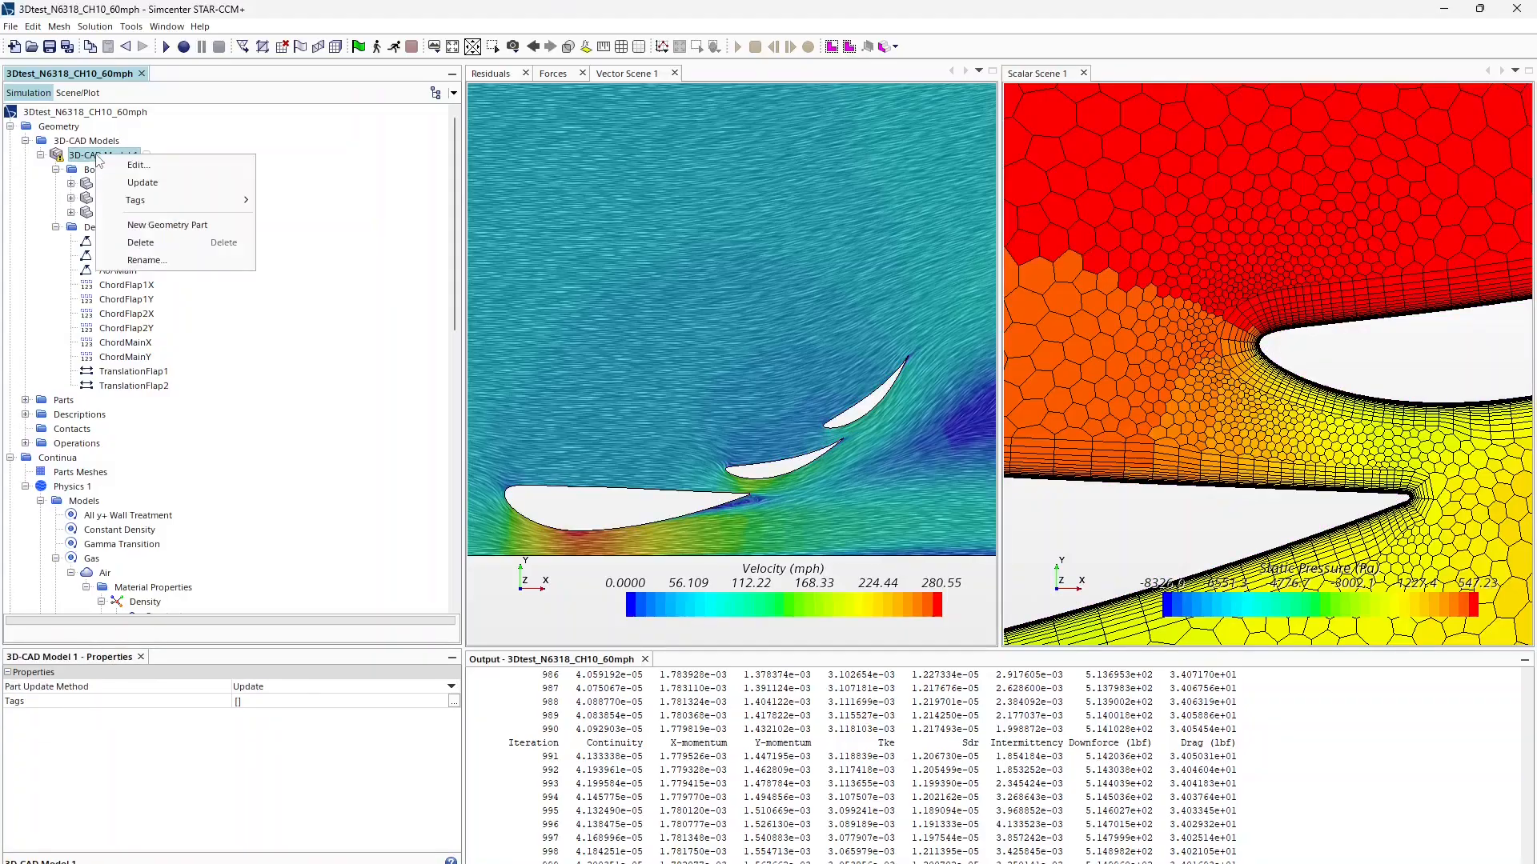
pyautogui.click(131, 177)
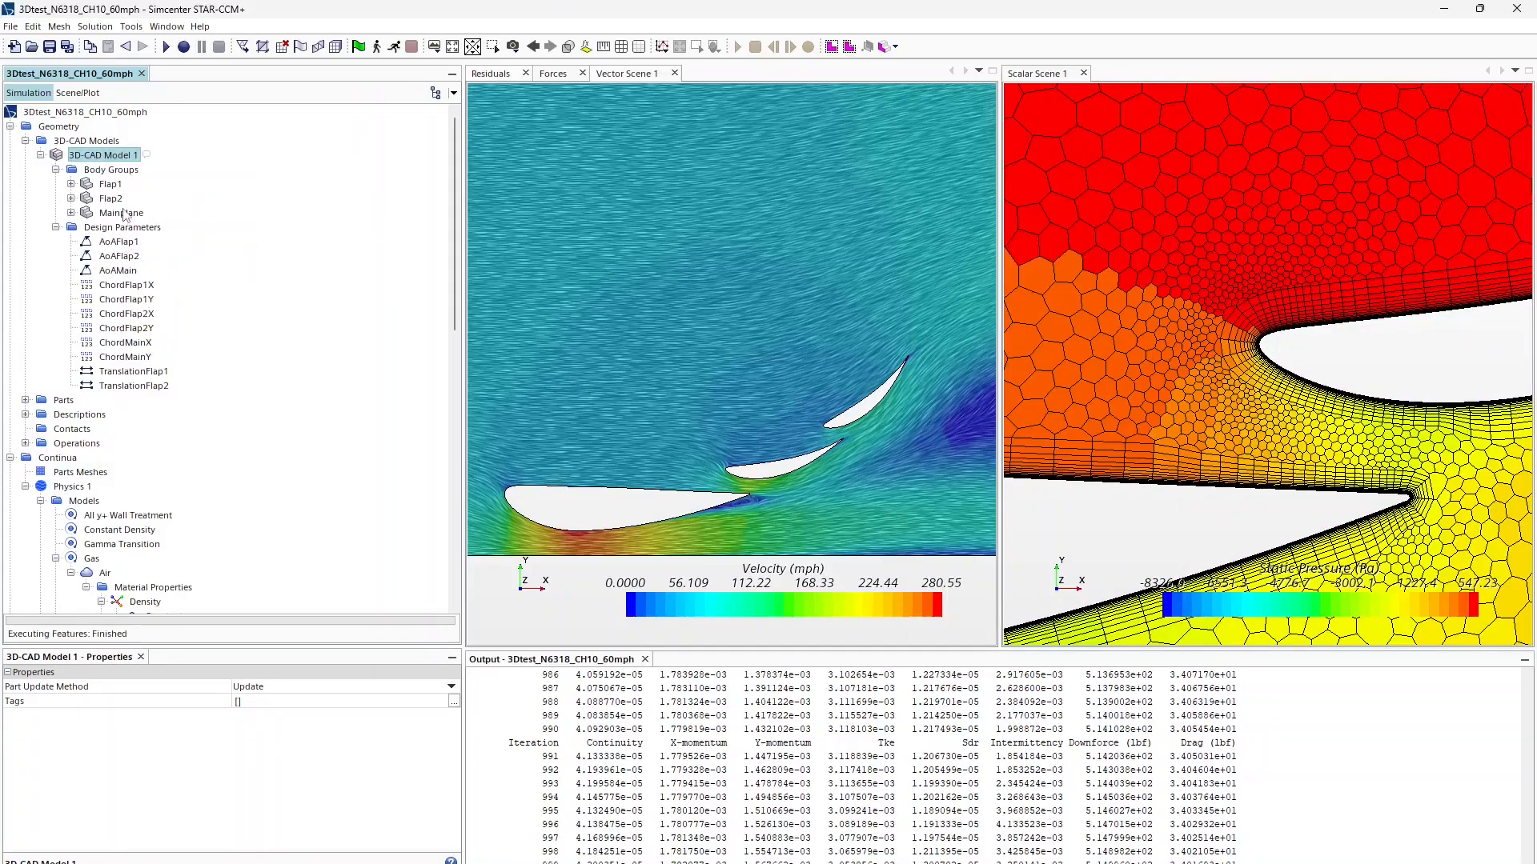
pyautogui.click(110, 186)
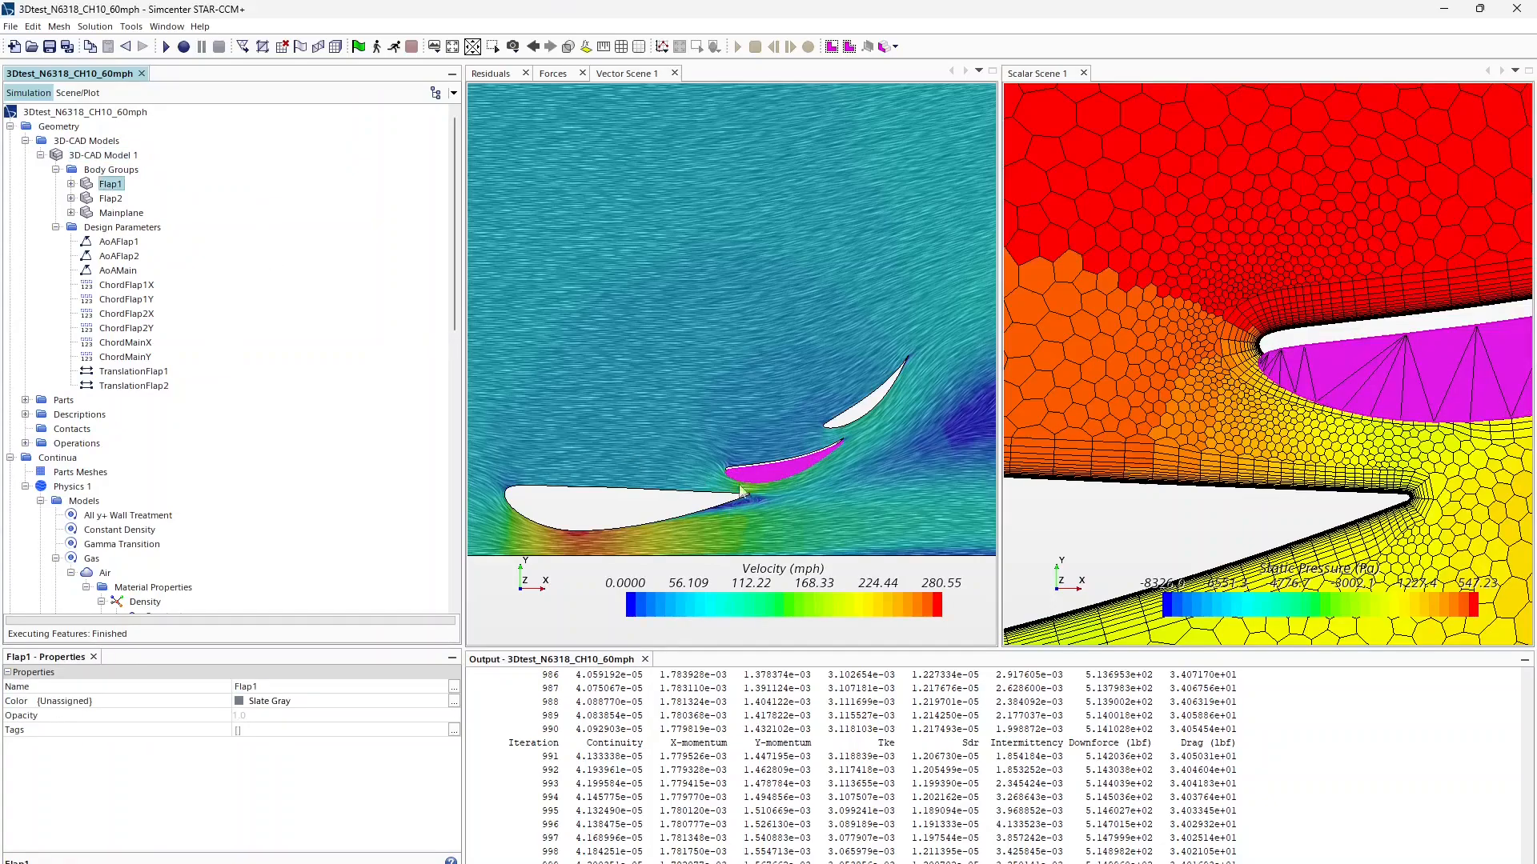
pyautogui.scroll(3, 735, 490)
pyautogui.scroll(3, 701, 474)
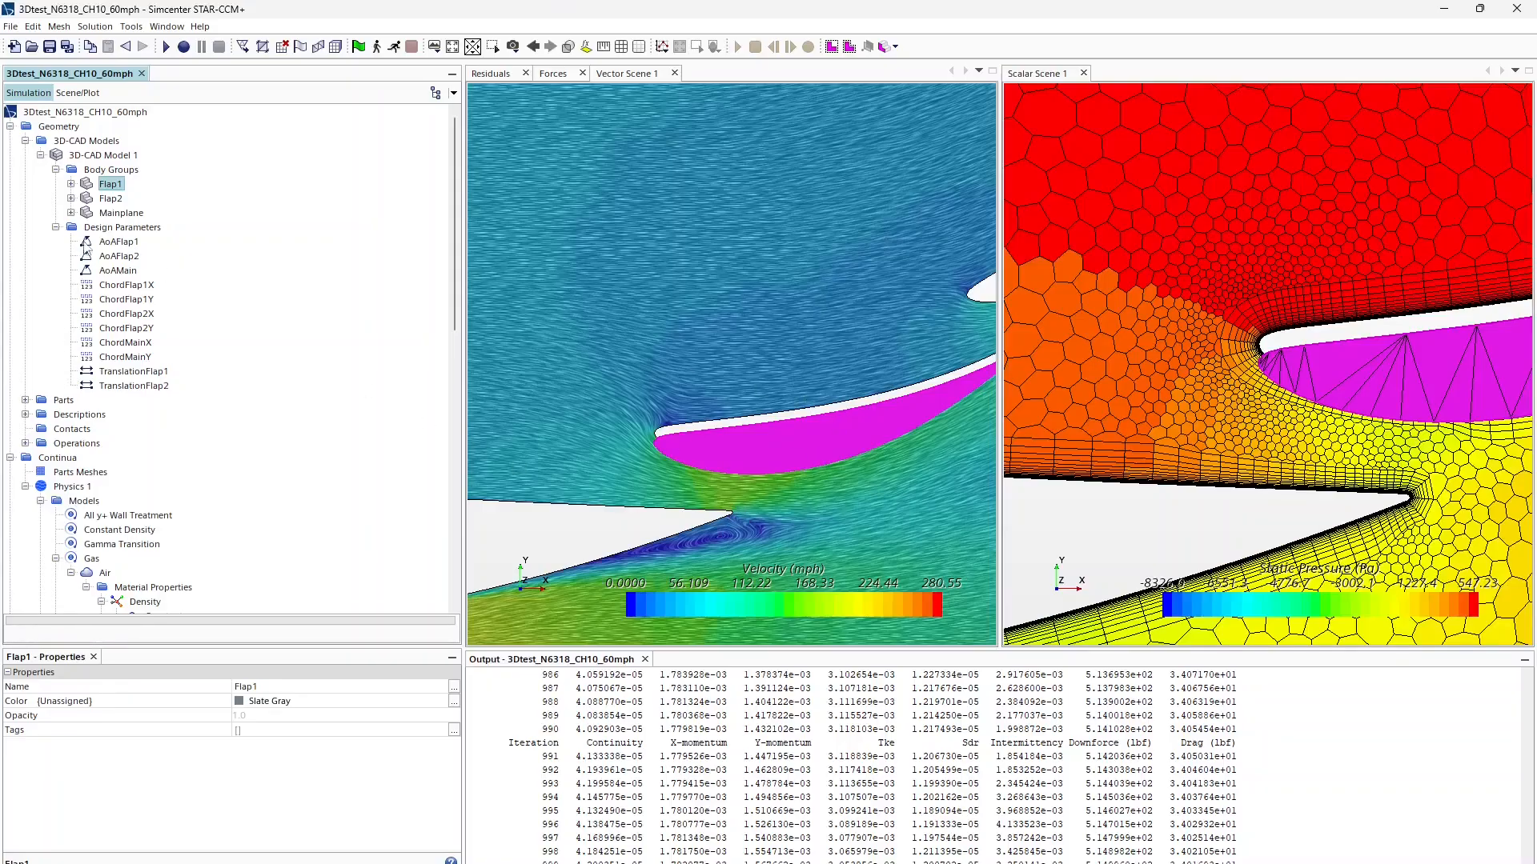
# Step: Change the TranslationFlap1 y offset to 0.033
pyautogui.click(133, 371)
pyautogui.click(283, 701)
pyautogui.click(285, 702)
pyautogui.press('BackSpace')
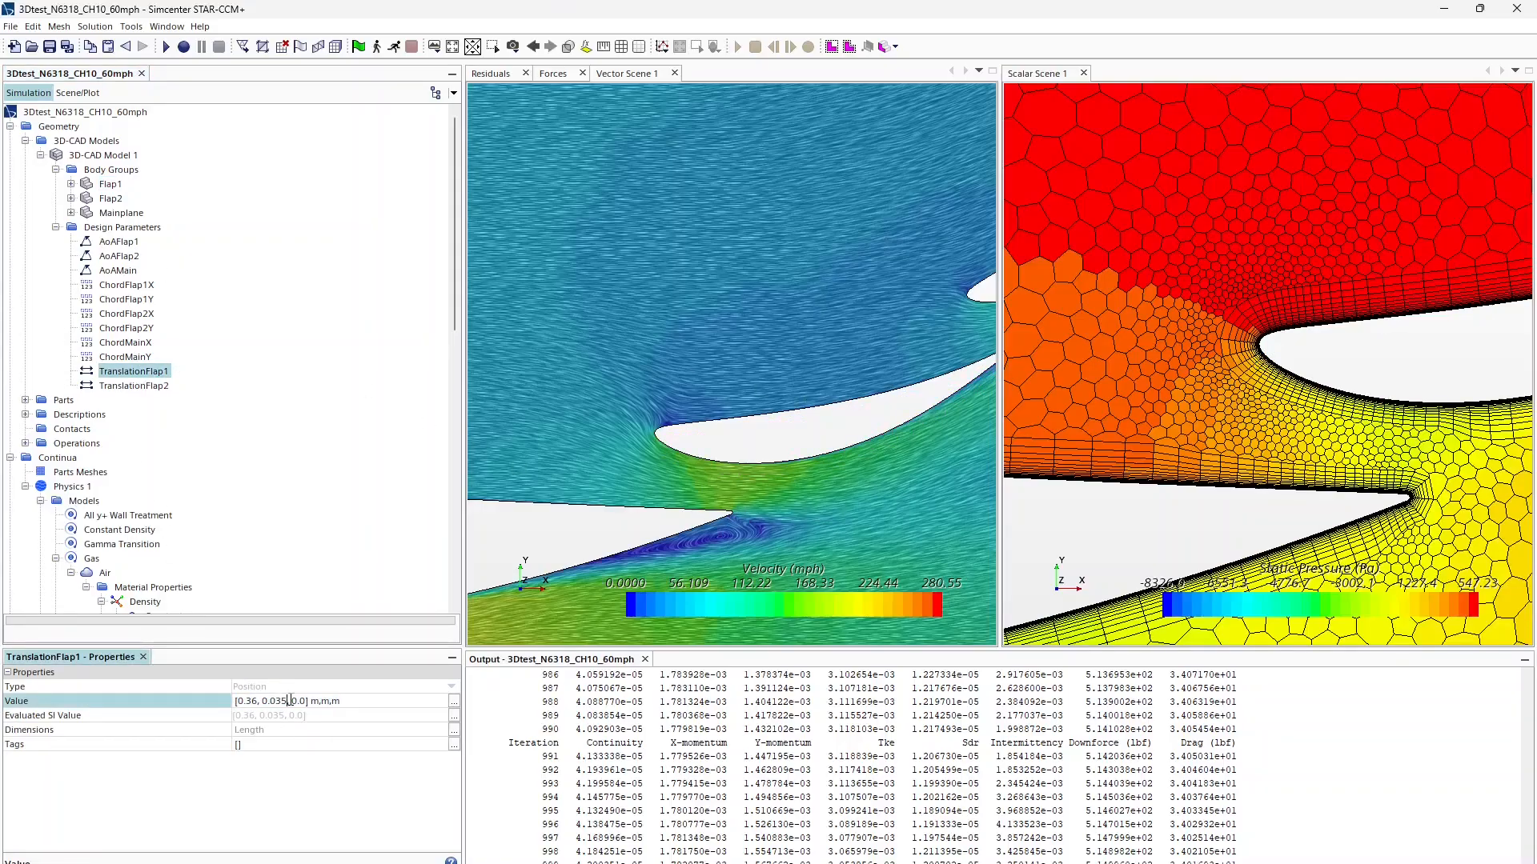
pyautogui.write('3')
pyautogui.press('Return')
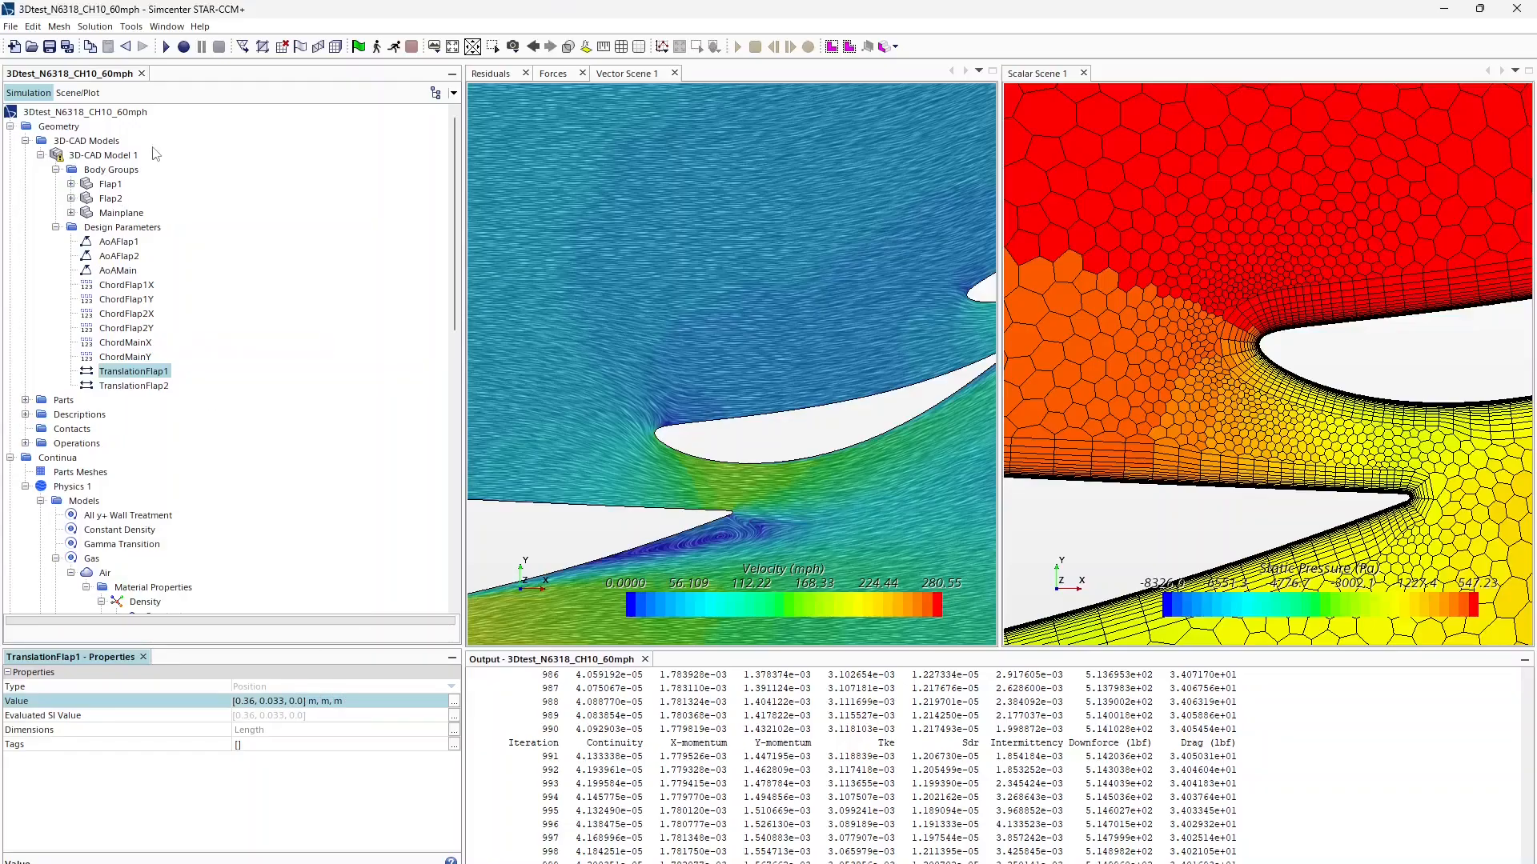
# Step: Set the TranslationFlap2 y offset to 0.09
pyautogui.click(133, 386)
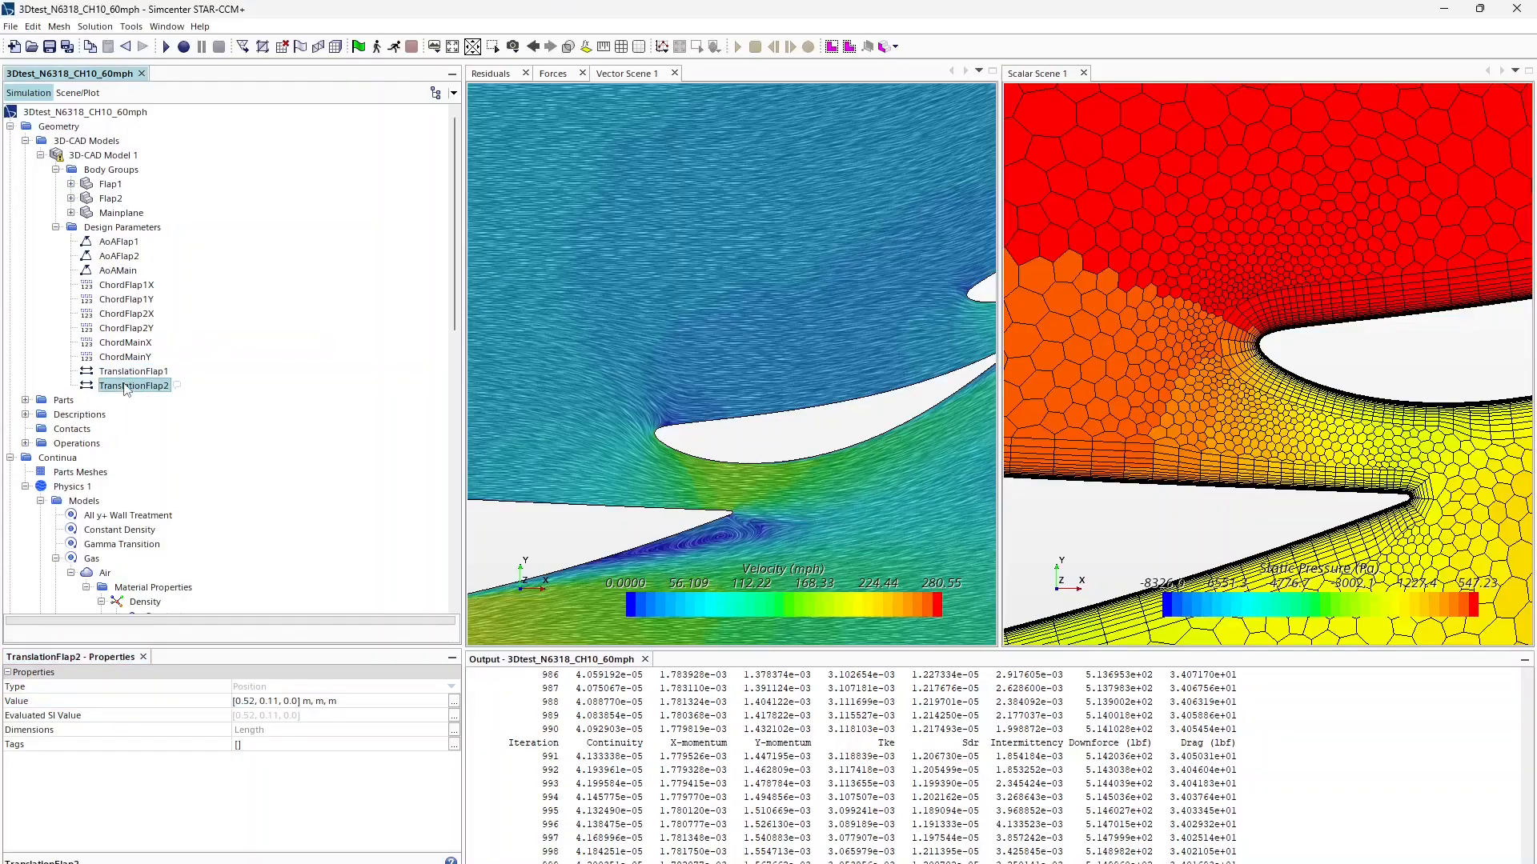
pyautogui.click(276, 702)
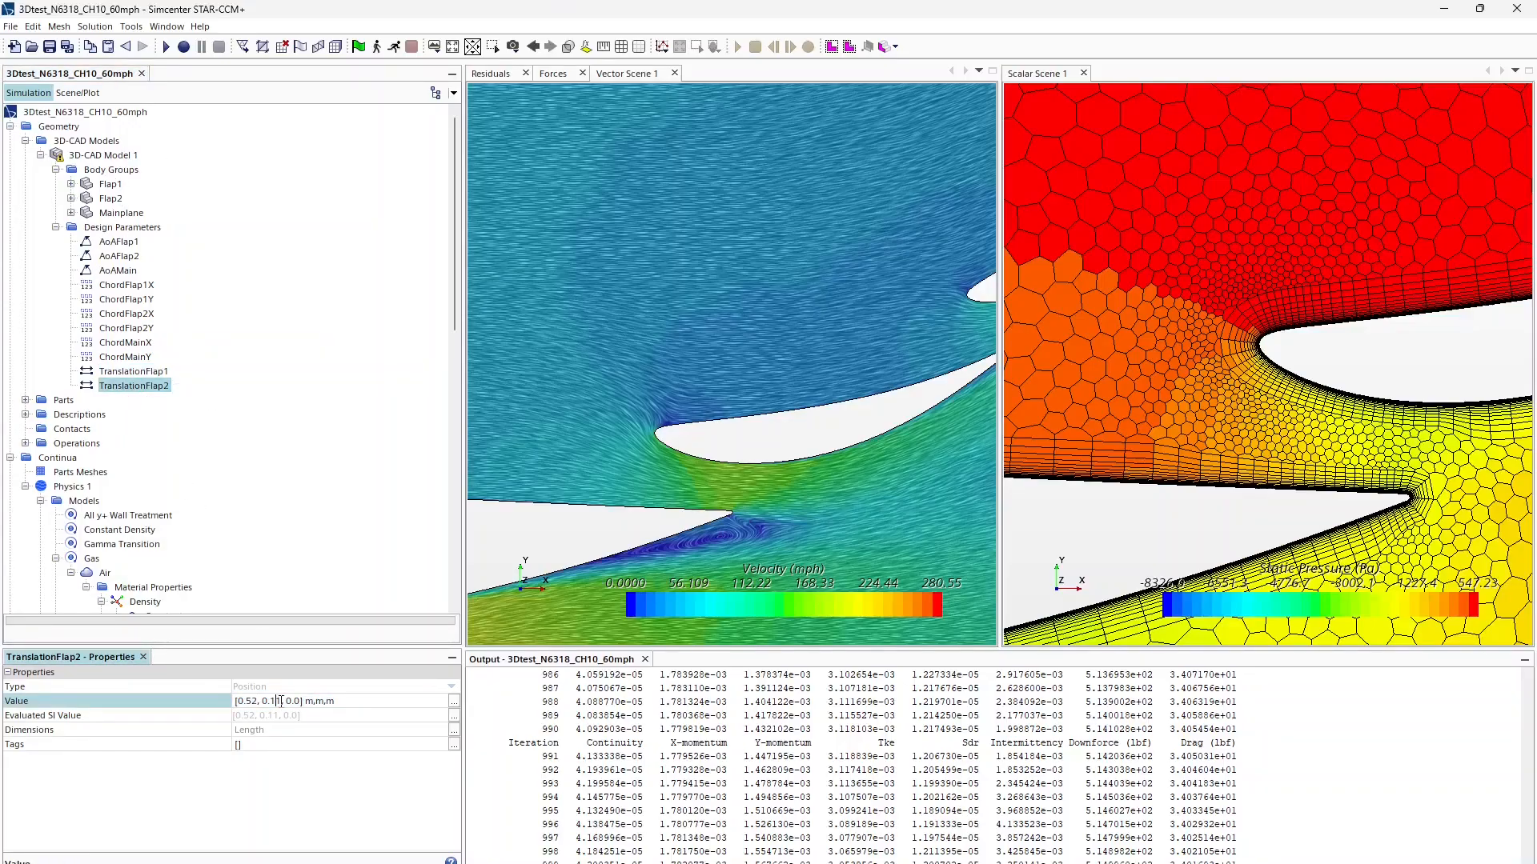
pyautogui.press('BackSpace')
pyautogui.press('Delete')
pyautogui.write('09')
pyautogui.press('Return')
# Step: Update 3D-CAD Model 1 and compare which bodies are Flap1 and Flap2
pyautogui.rightClick(110, 155)
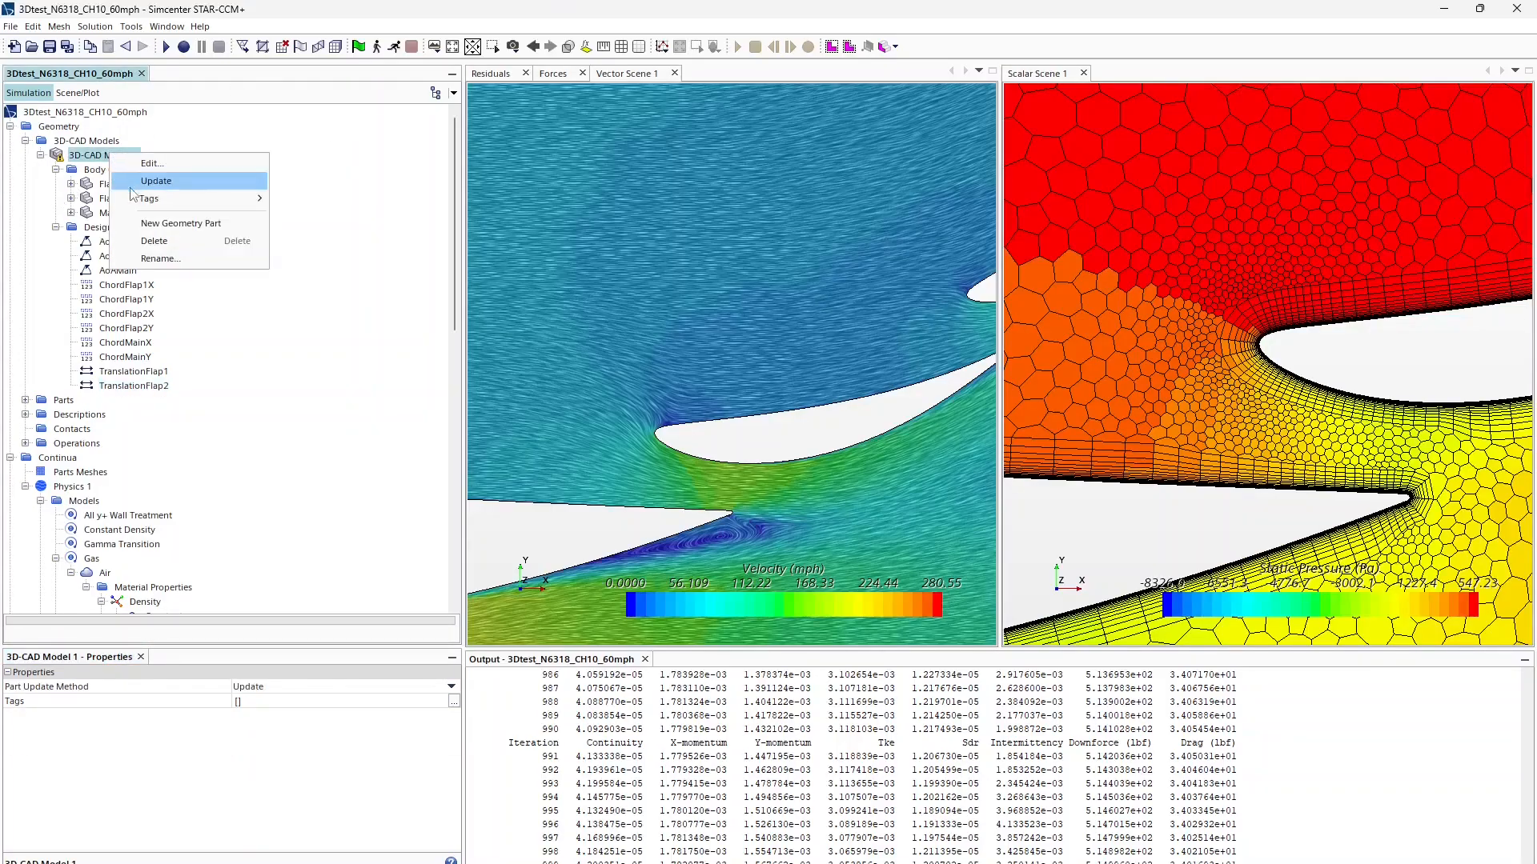
pyautogui.click(148, 184)
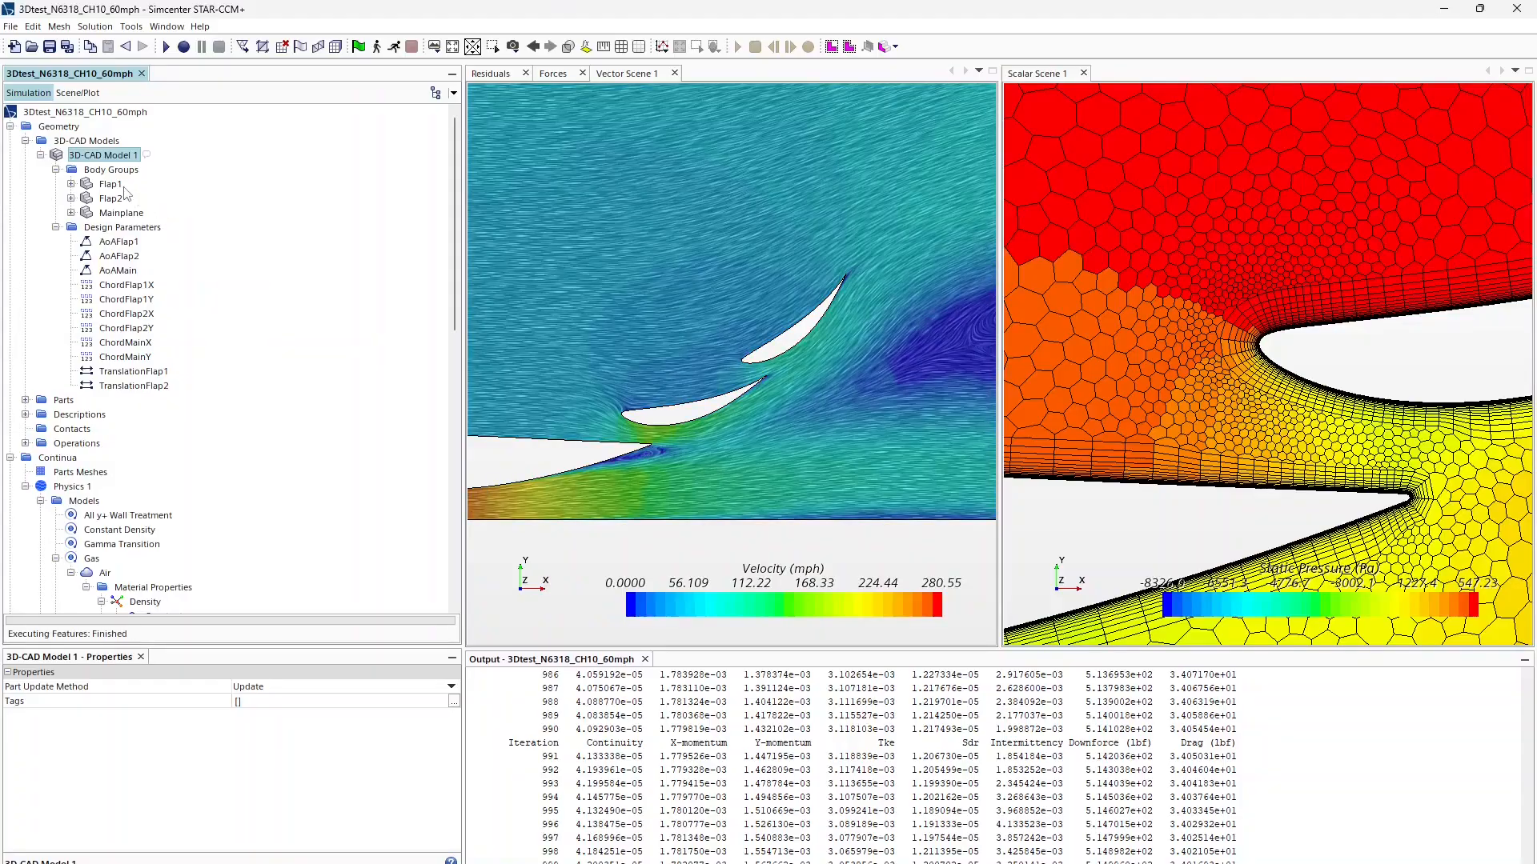
pyautogui.click(118, 187)
pyautogui.click(120, 193)
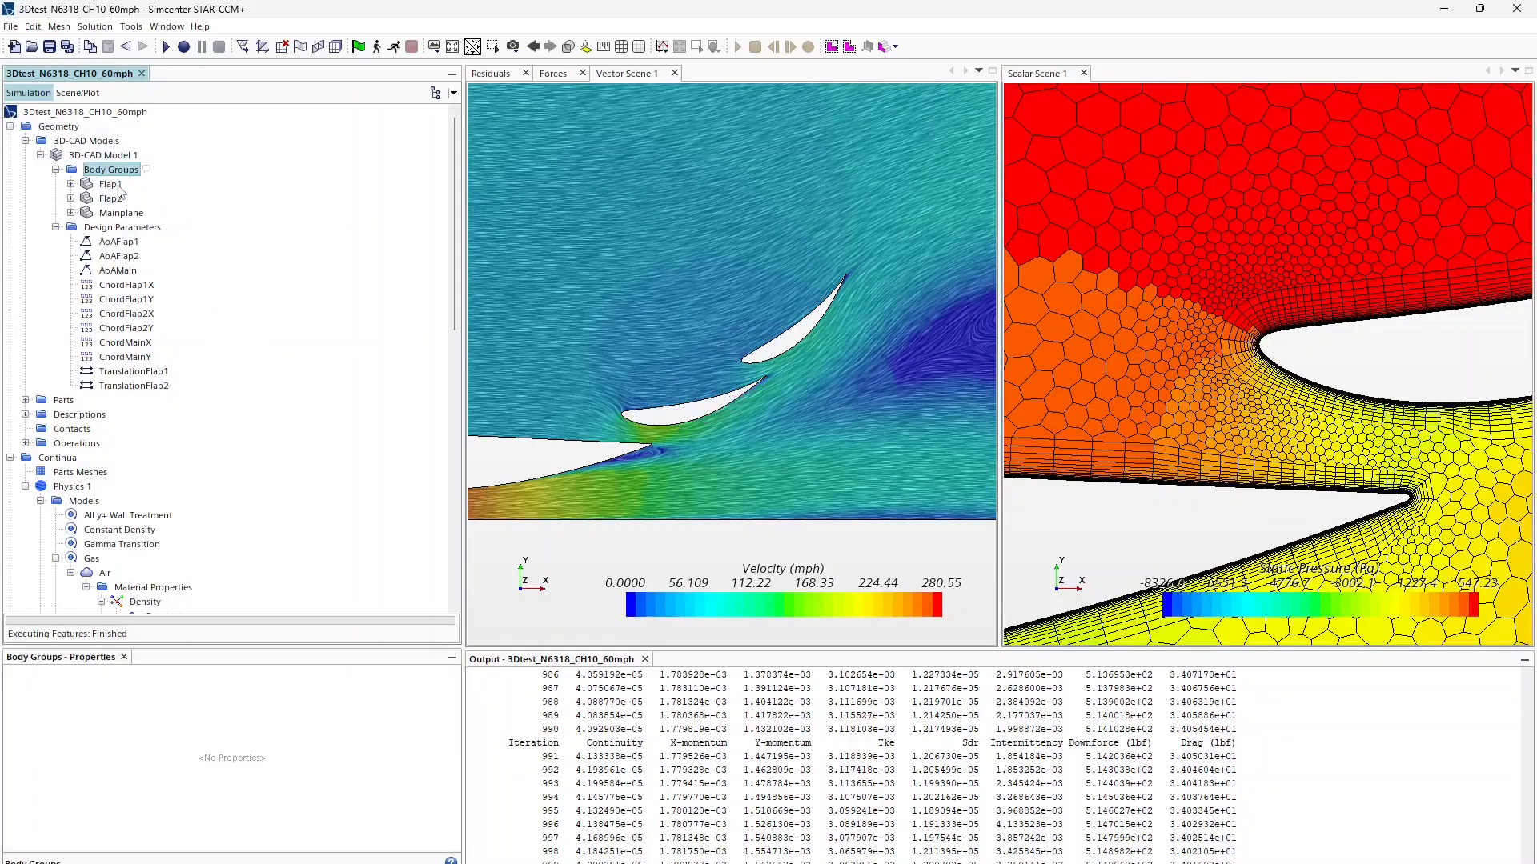
pyautogui.press('Up')
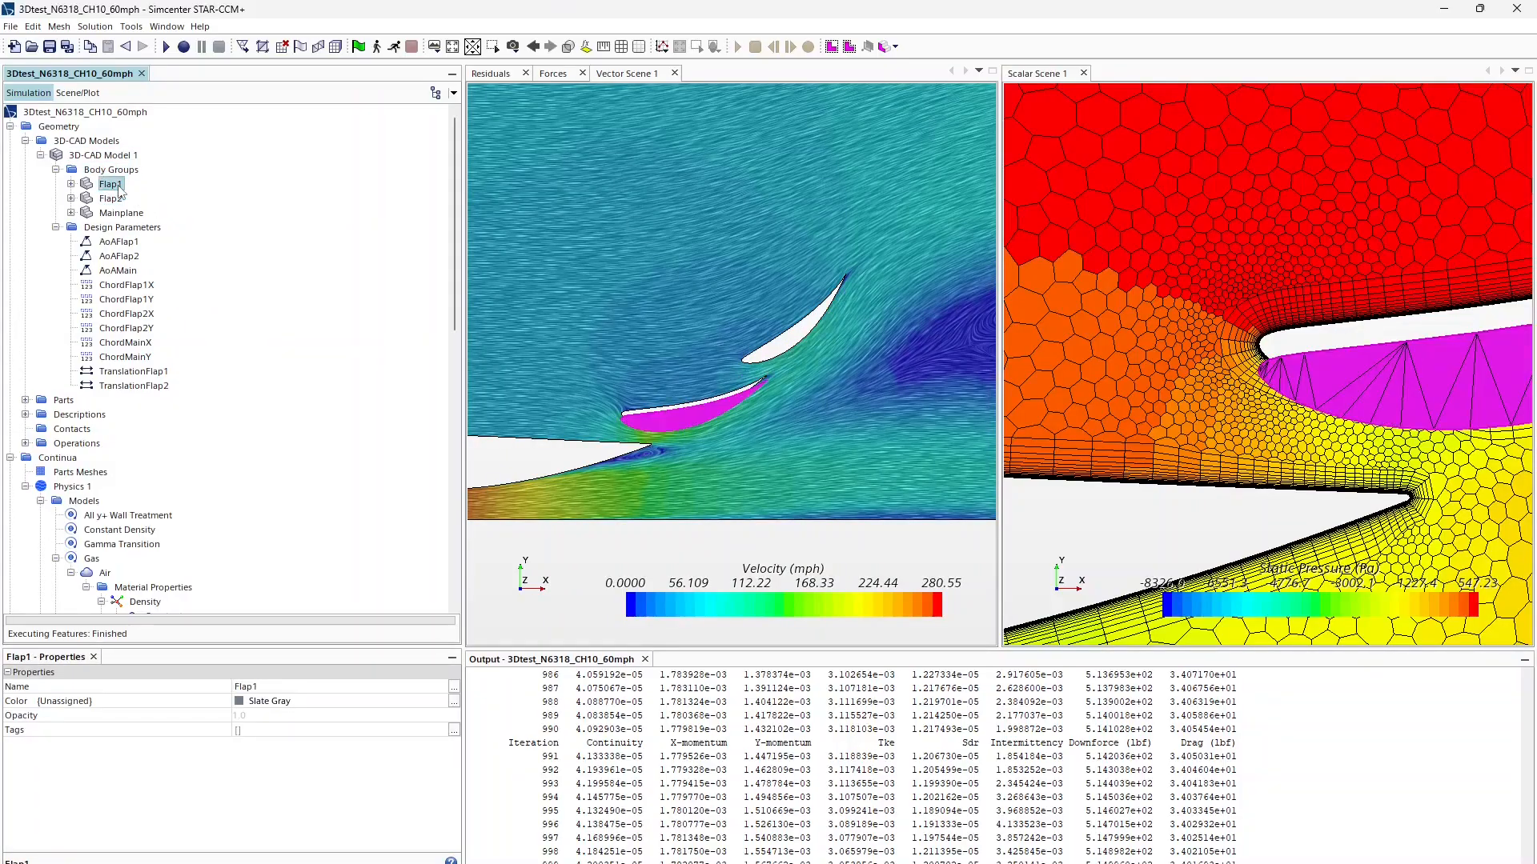
pyautogui.press('Down')
pyautogui.press('Up')
# Step: Raise the TranslationFlap2 y offset to 0.1, update the CAD, and check both flaps
pyautogui.click(127, 388)
pyautogui.click(284, 701)
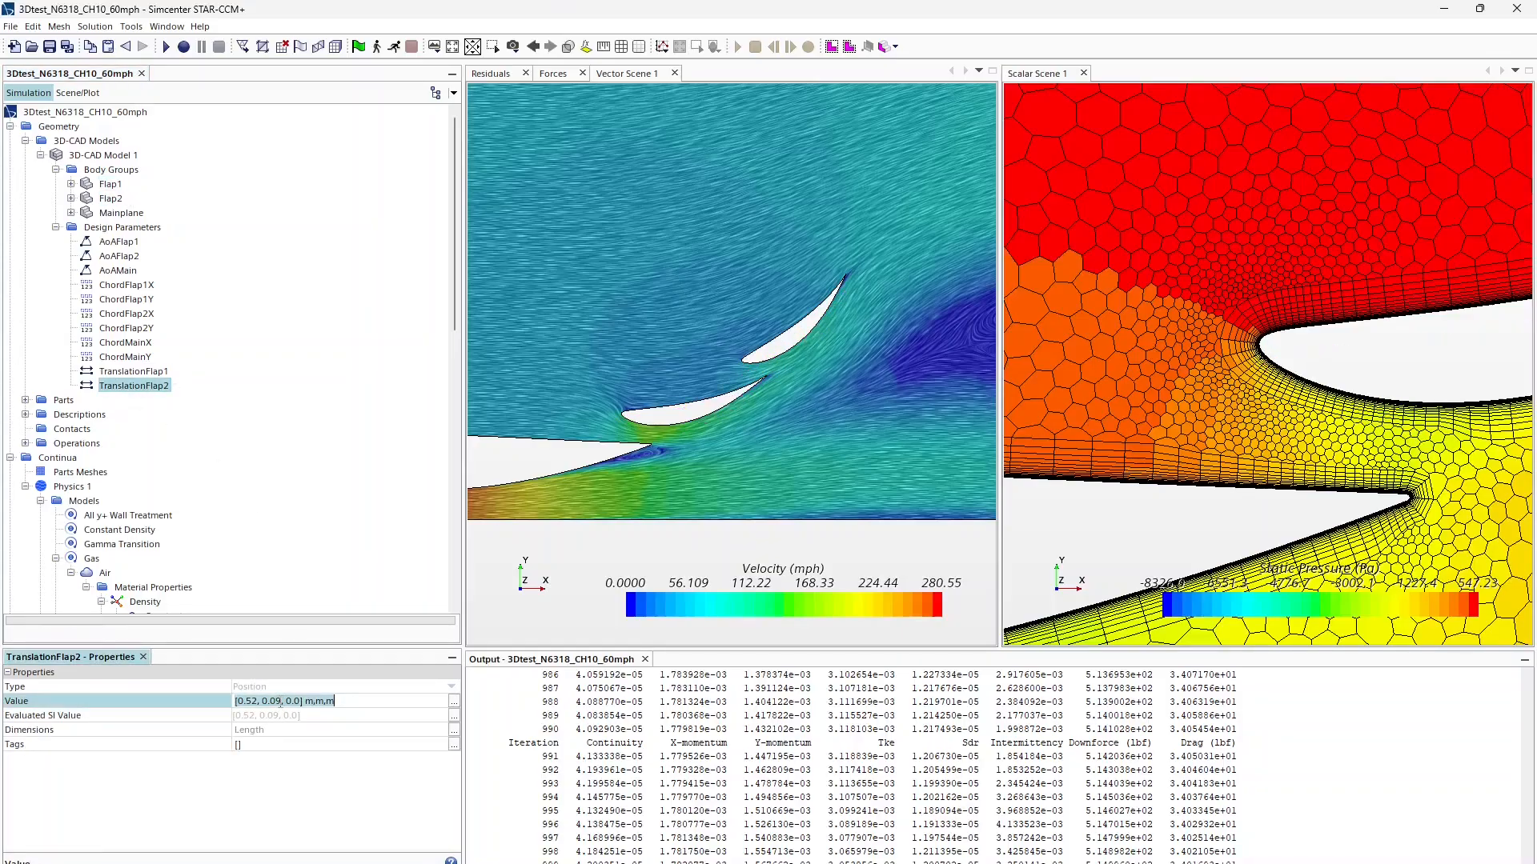
pyautogui.press('BackSpace')
pyautogui.press('BackSpace')
pyautogui.write('1')
pyautogui.press('Return')
pyautogui.rightClick(108, 160)
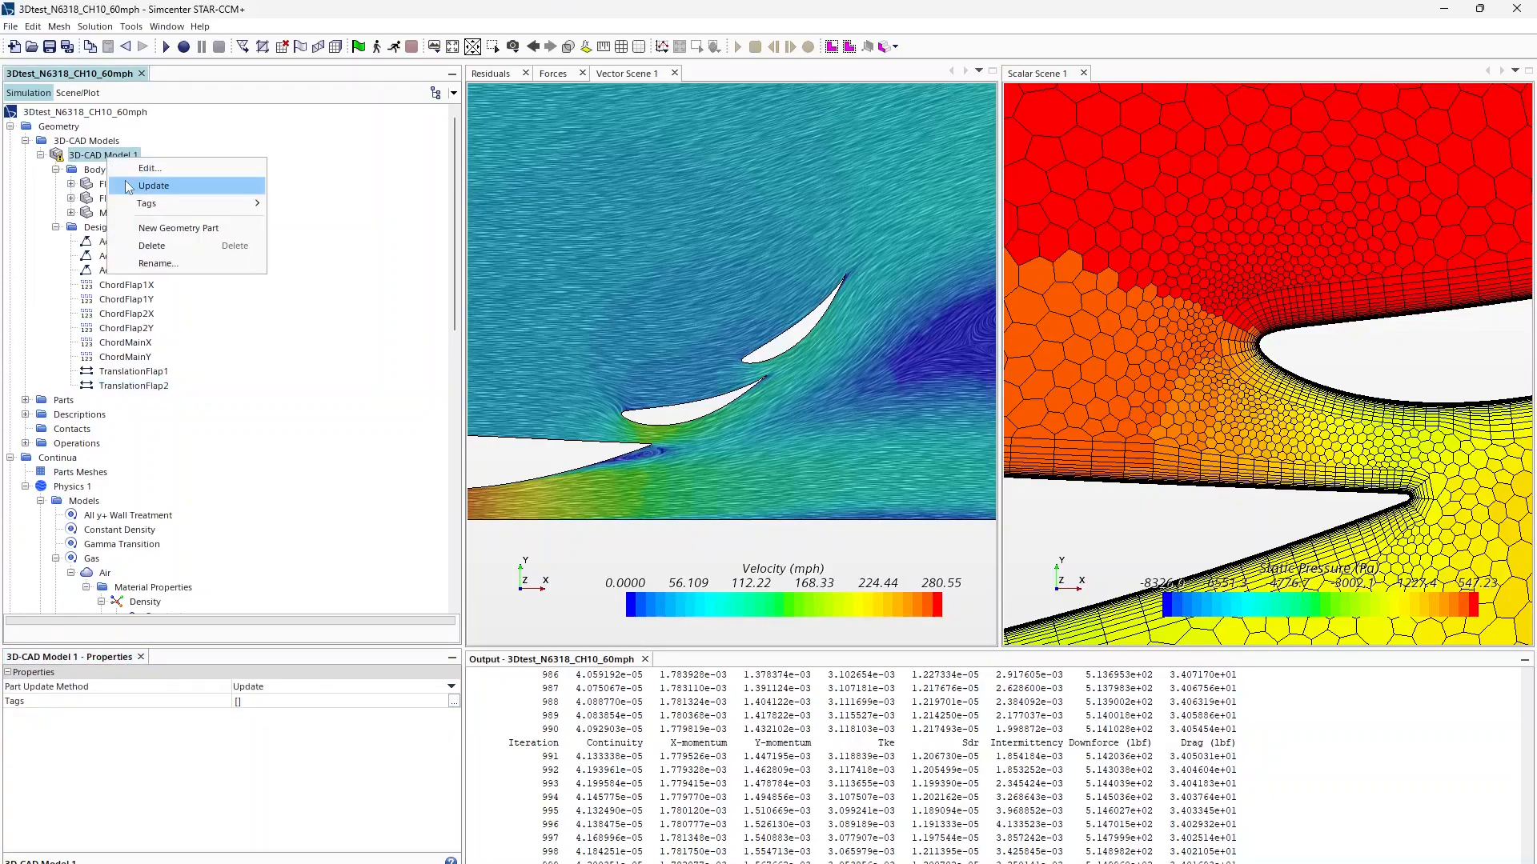
pyautogui.click(132, 186)
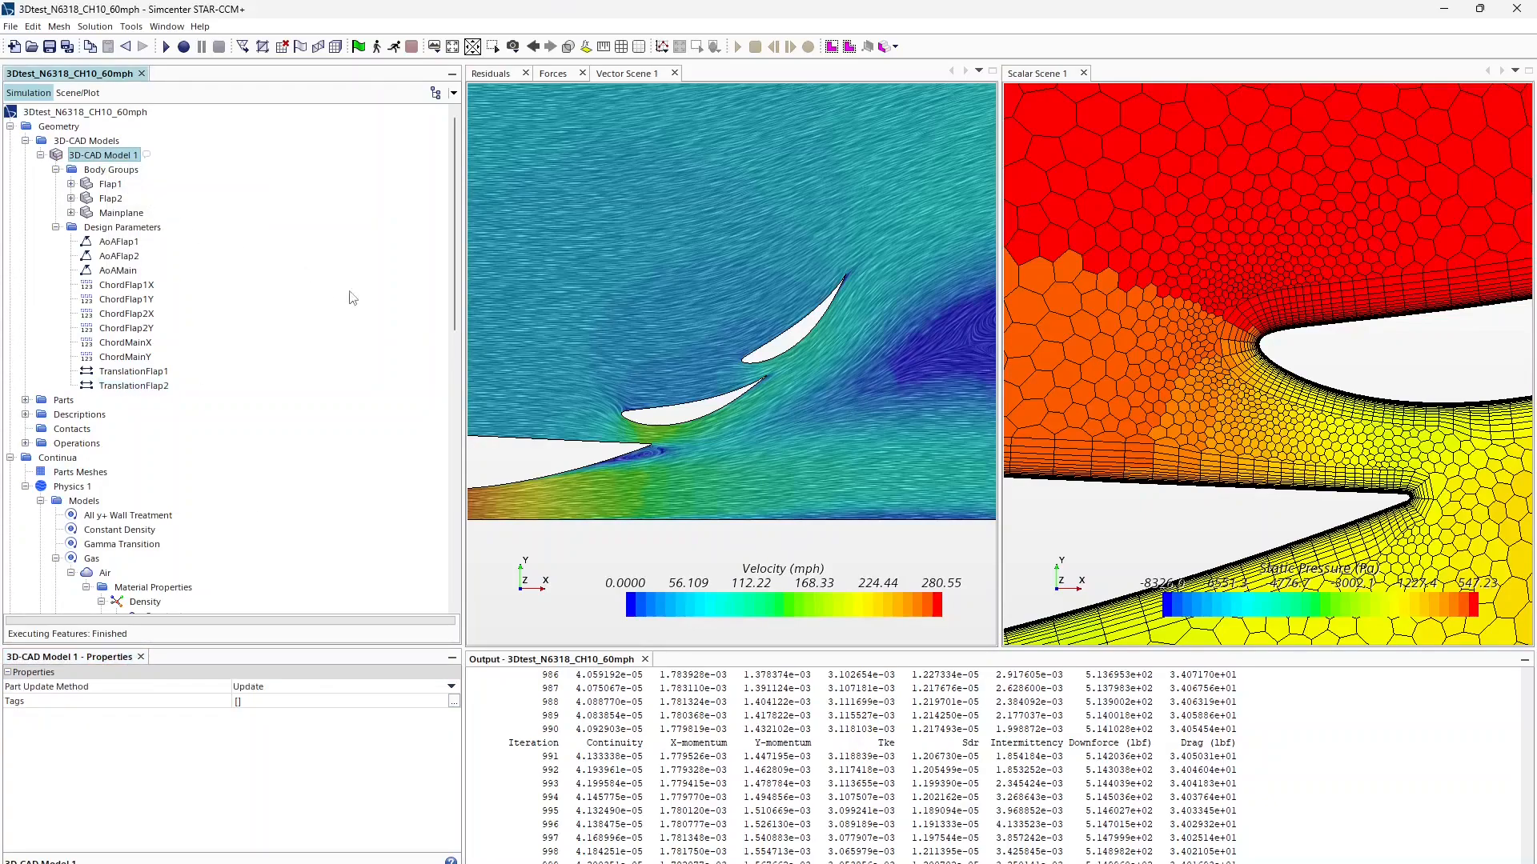
pyautogui.click(109, 184)
pyautogui.click(110, 198)
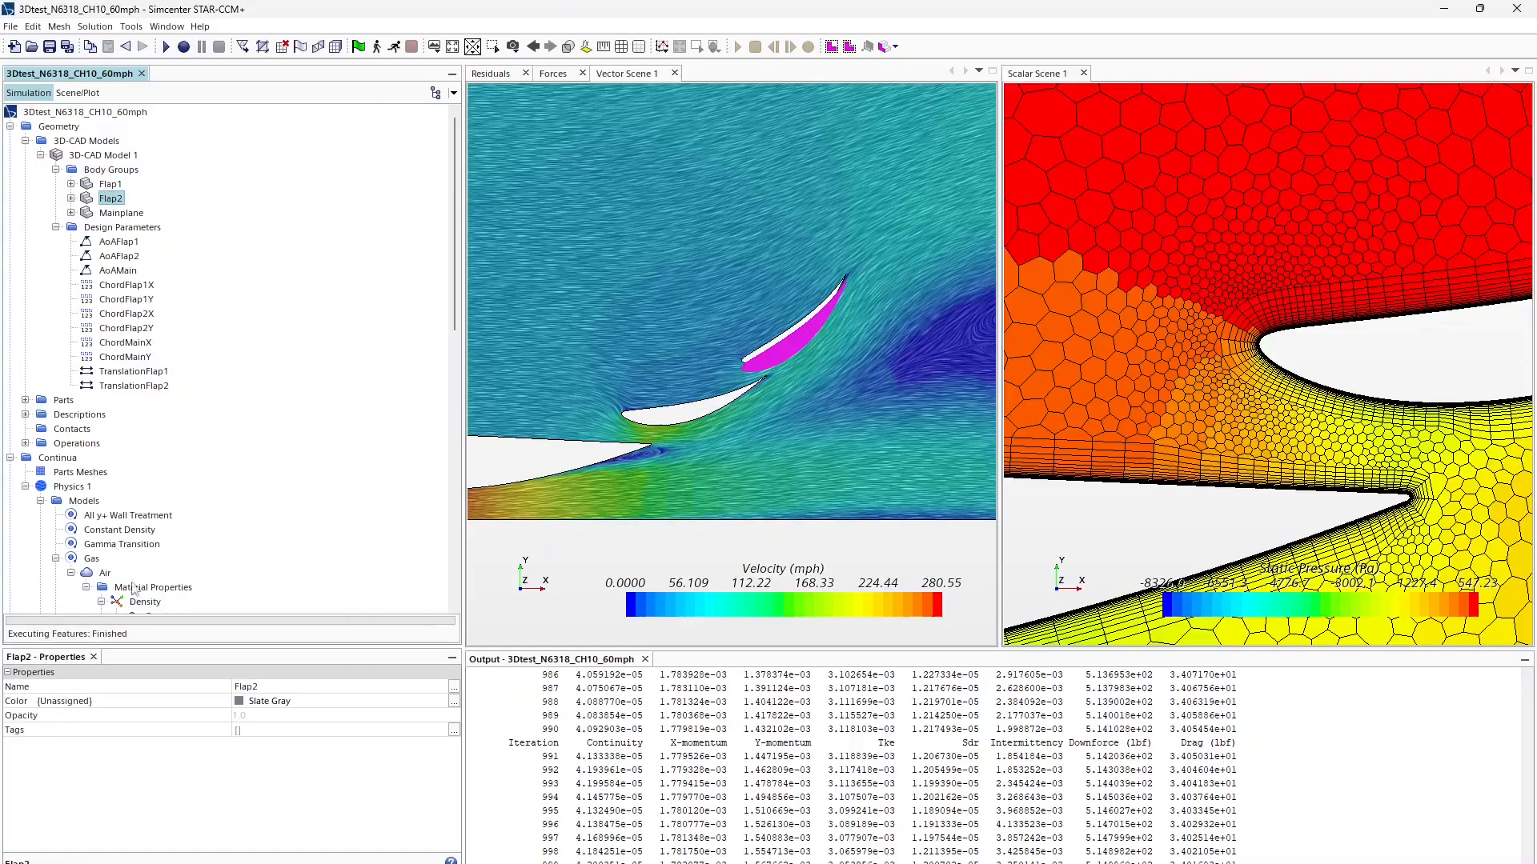
# Step: Set the TranslationFlap2 y offset to 0.105, update the CAD, and check Flap2's position
pyautogui.click(134, 386)
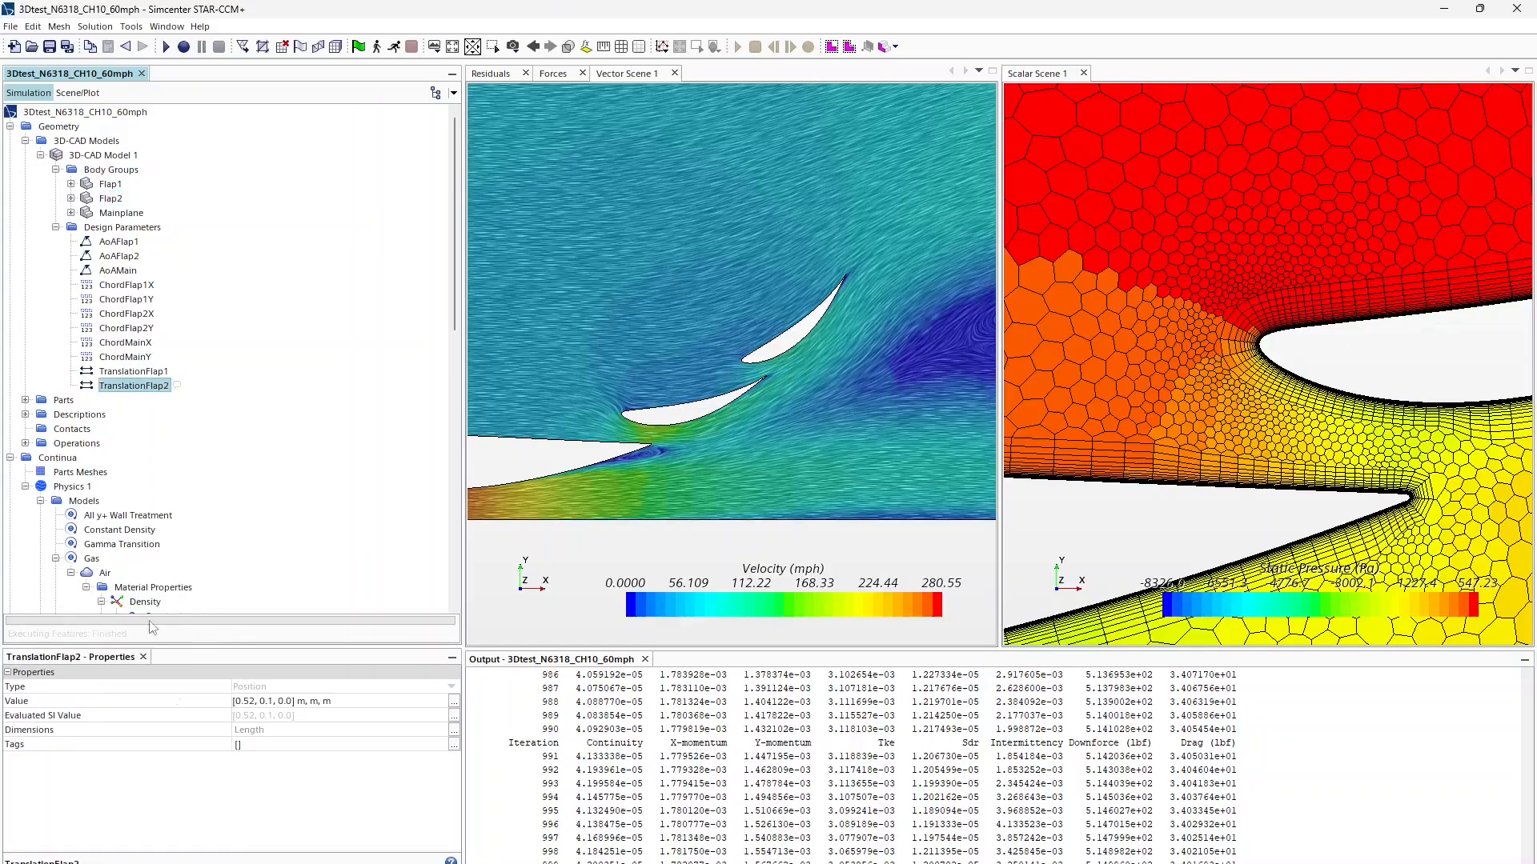
pyautogui.click(273, 702)
pyautogui.doubleClick(270, 701)
pyautogui.write('056')
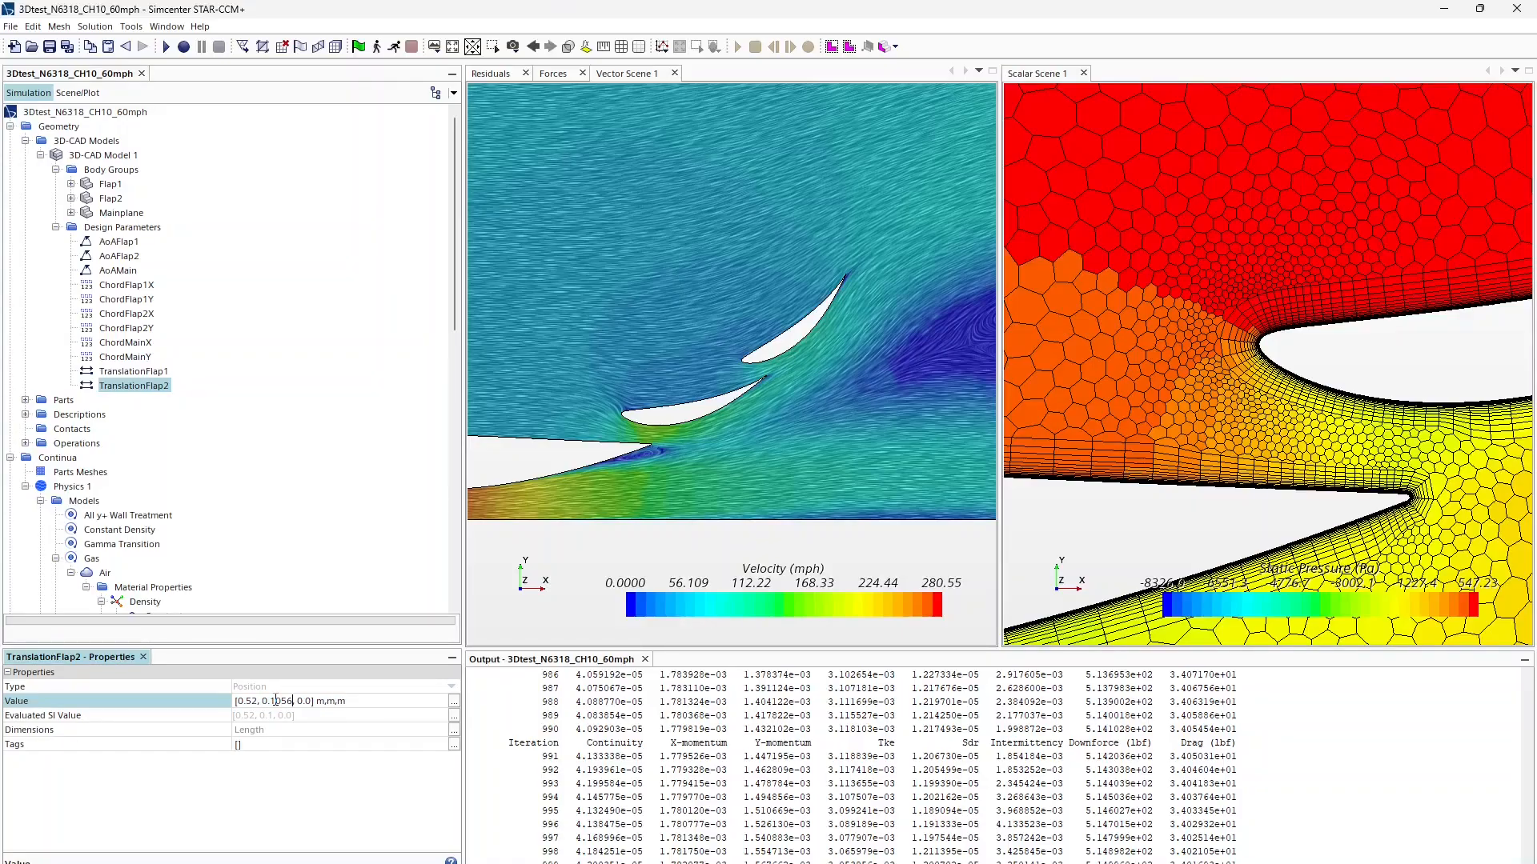
pyautogui.press('BackSpace')
pyautogui.press('Return')
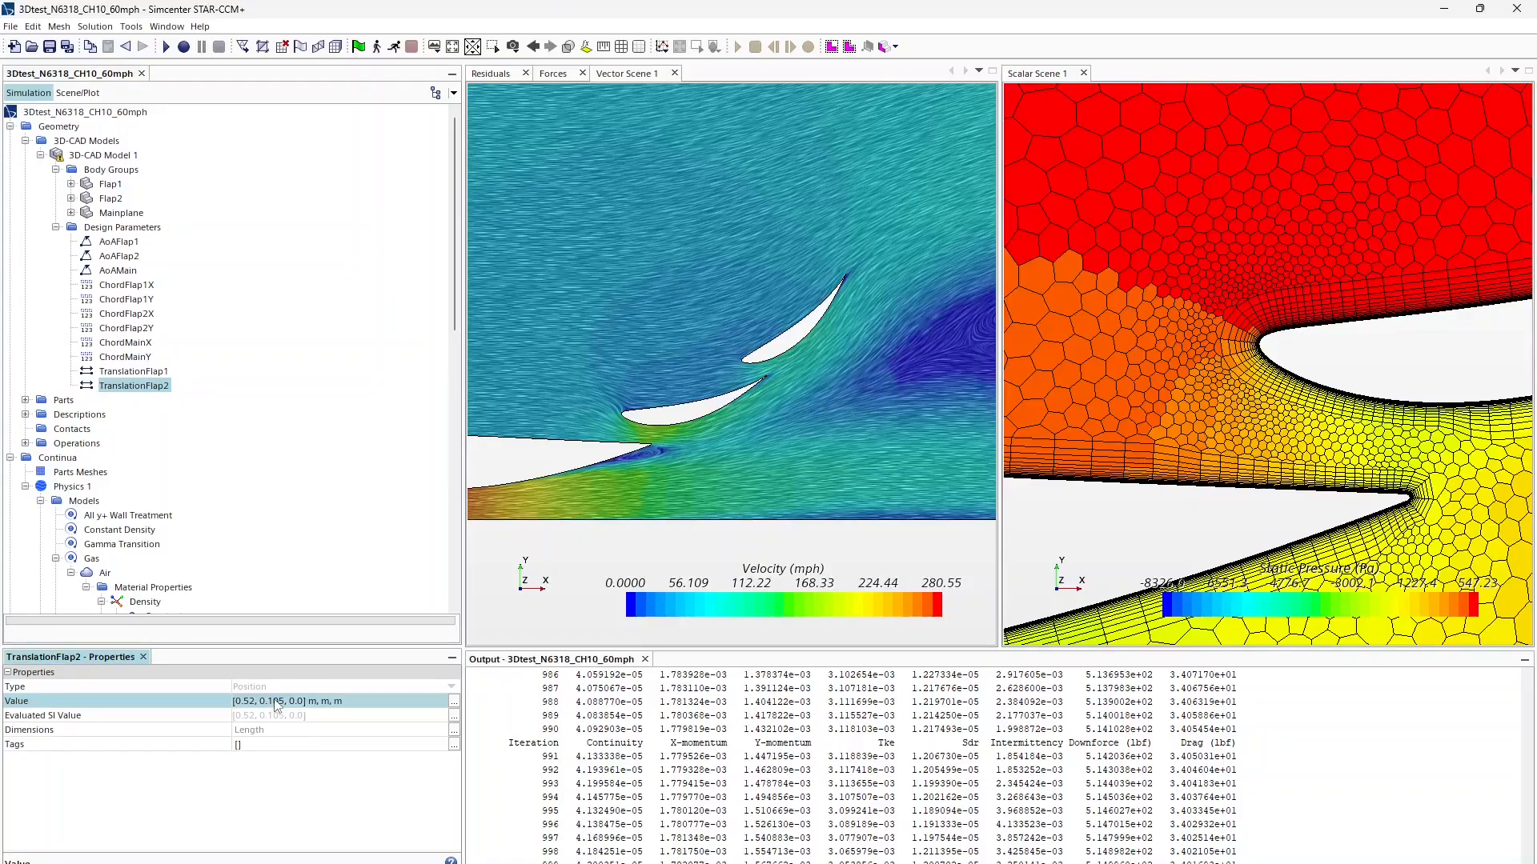
pyautogui.rightClick(119, 156)
pyautogui.click(144, 176)
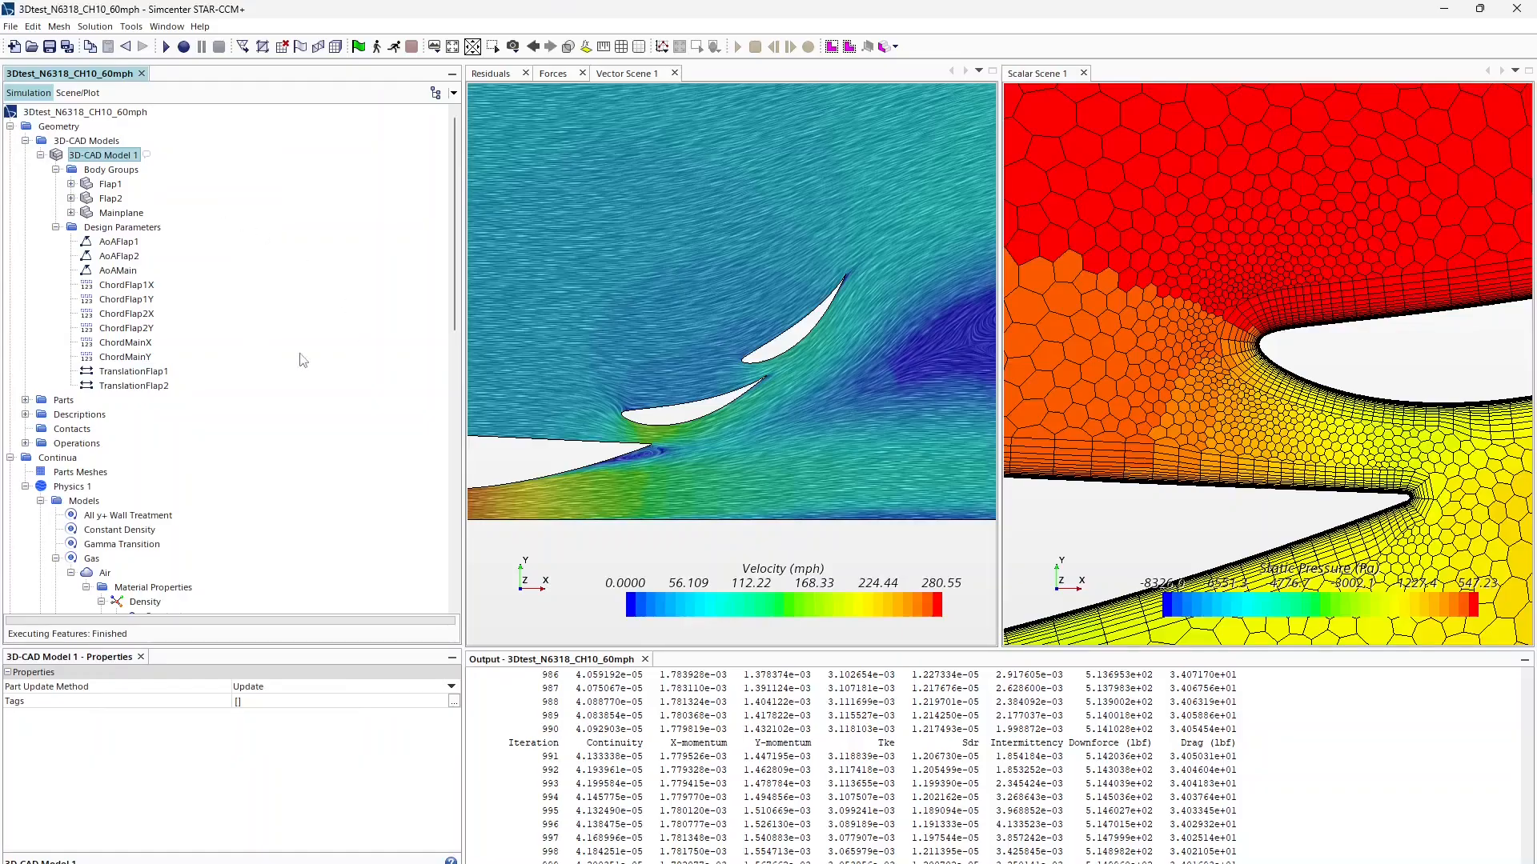
pyautogui.click(111, 198)
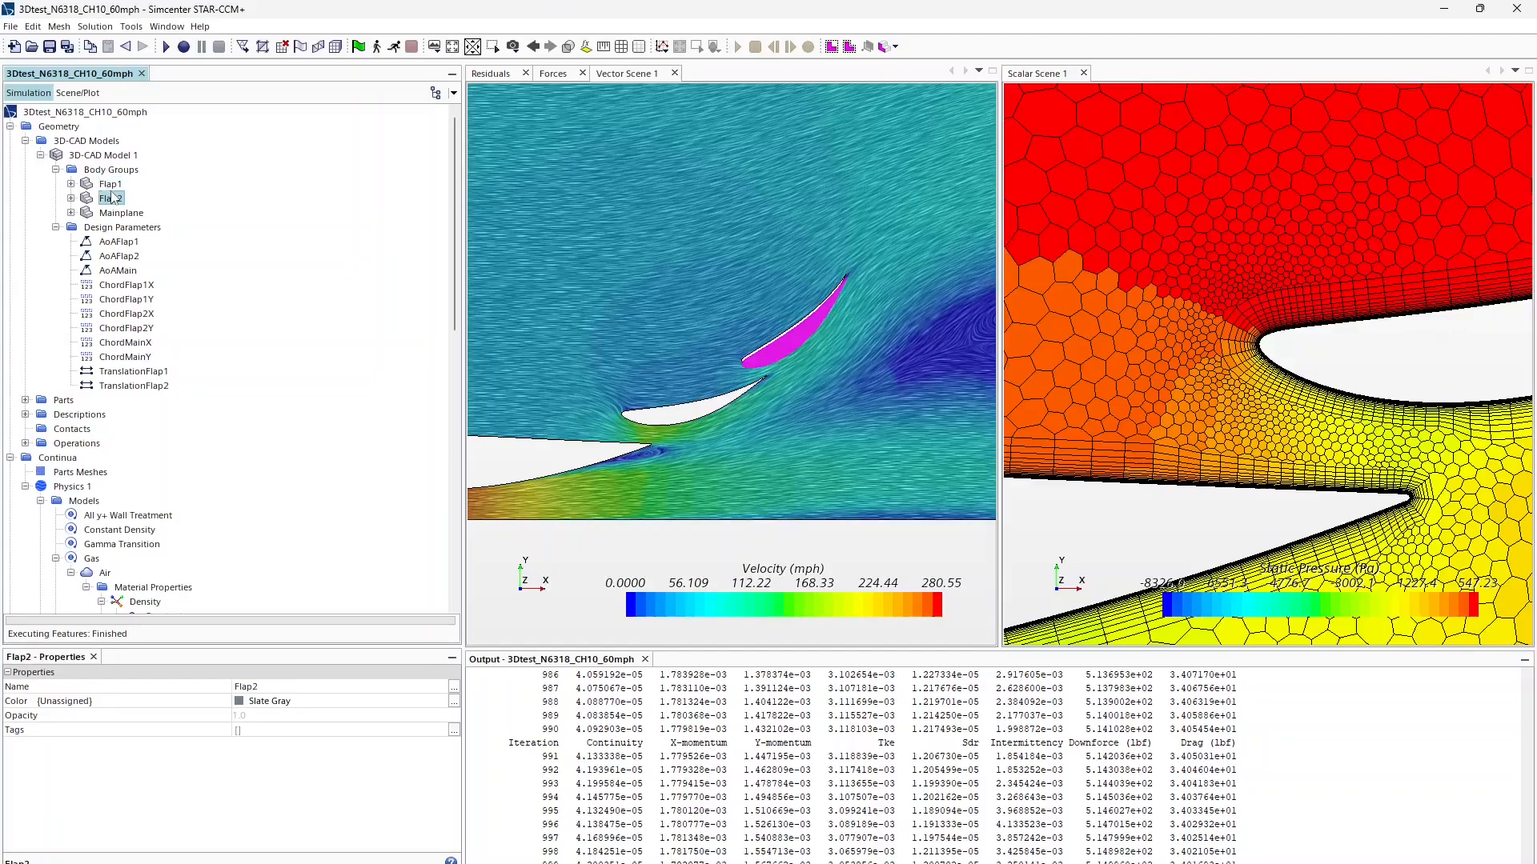
# Step: Execute the Automated Mesh (2D) operation to remesh the moved flaps into 21874 cells
pyautogui.click(25, 400)
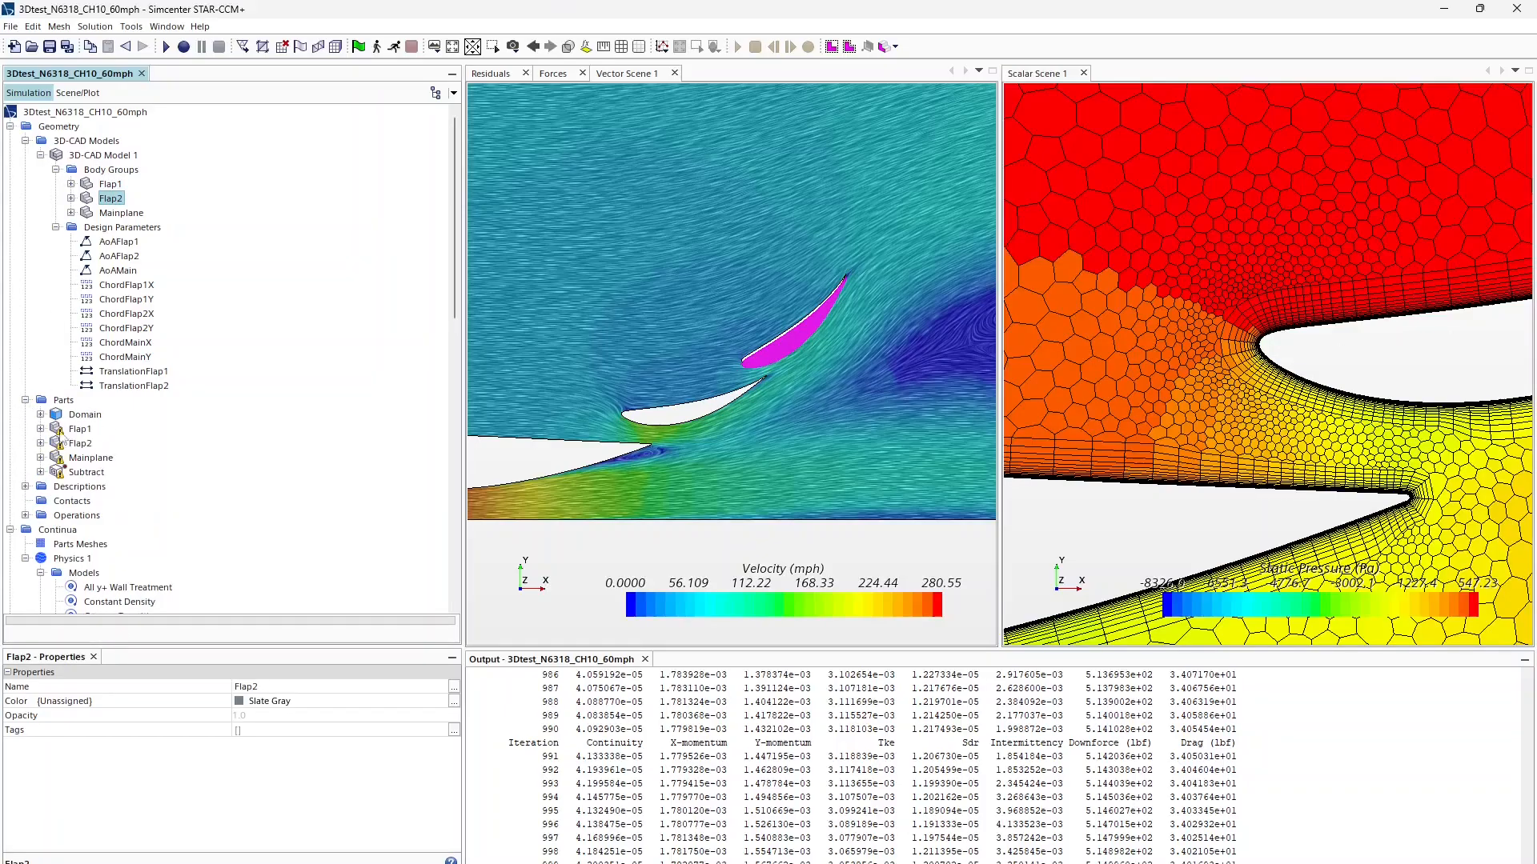
pyautogui.scroll(-2, 40, 467)
pyautogui.click(25, 428)
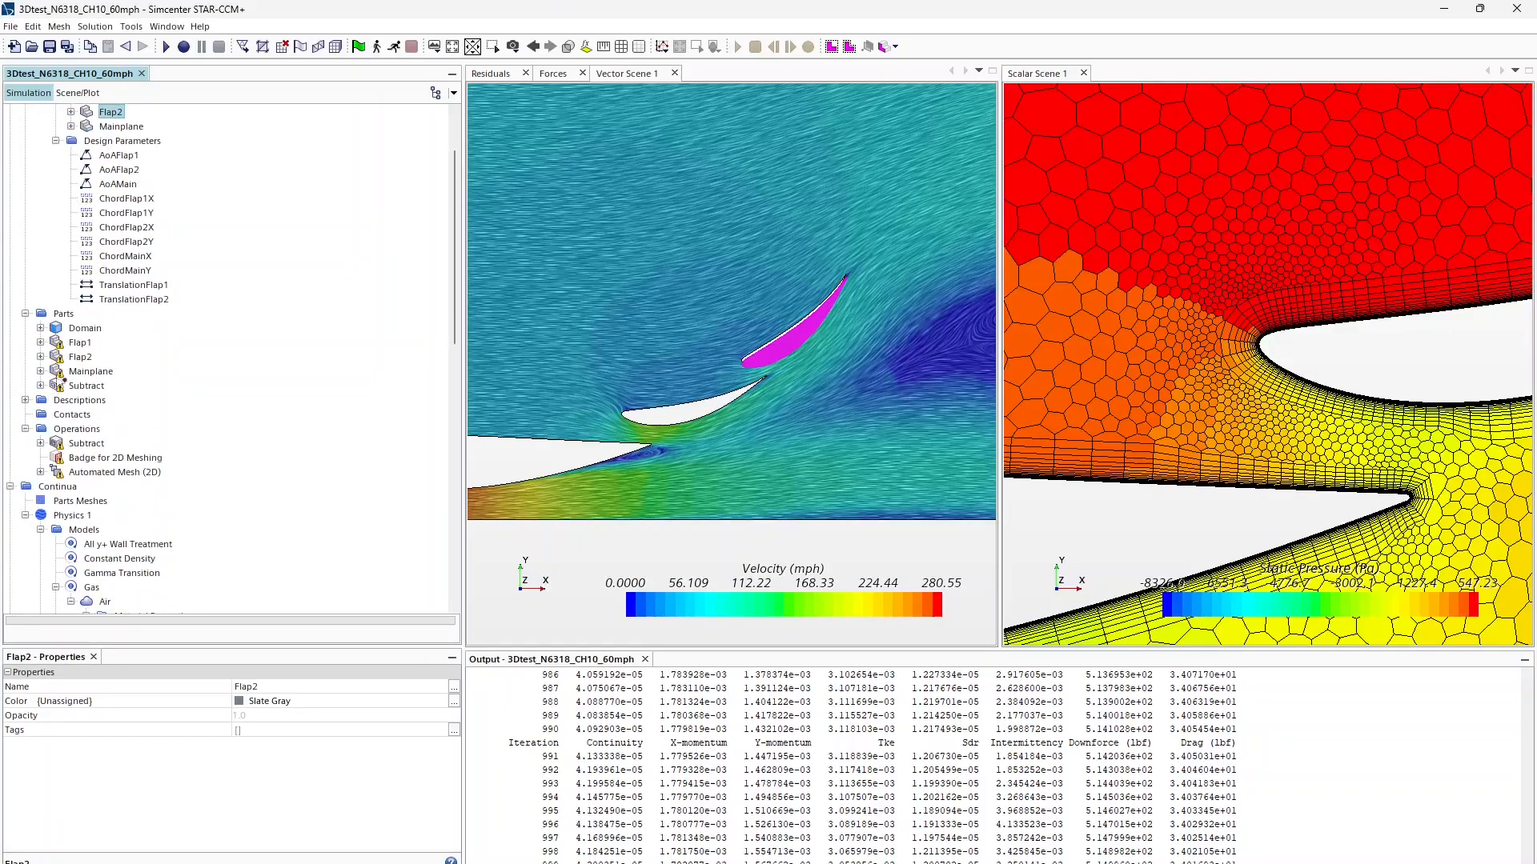
pyautogui.click(120, 472)
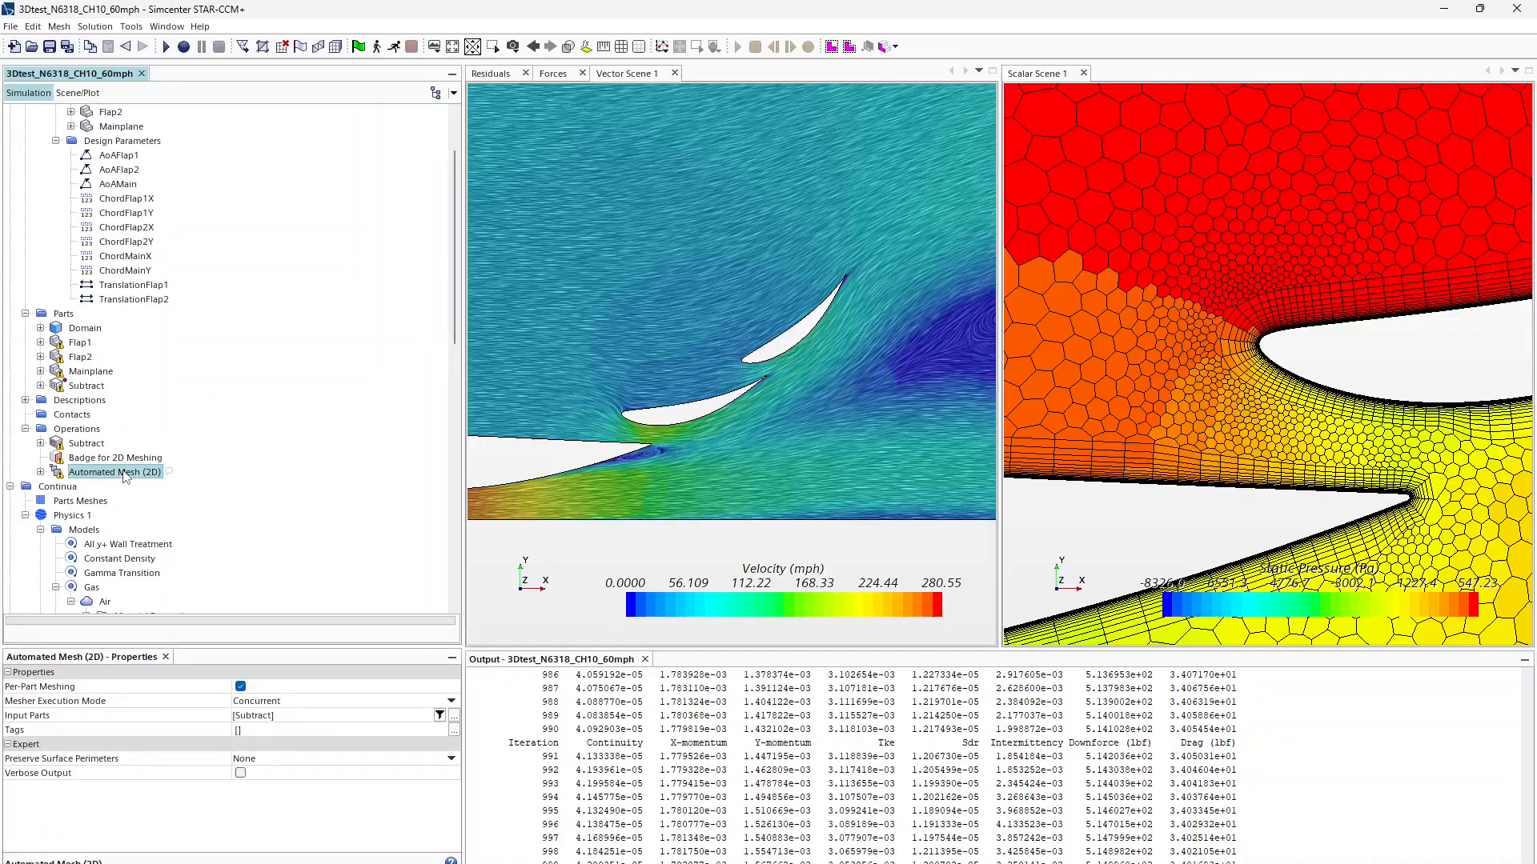
pyautogui.rightClick(124, 473)
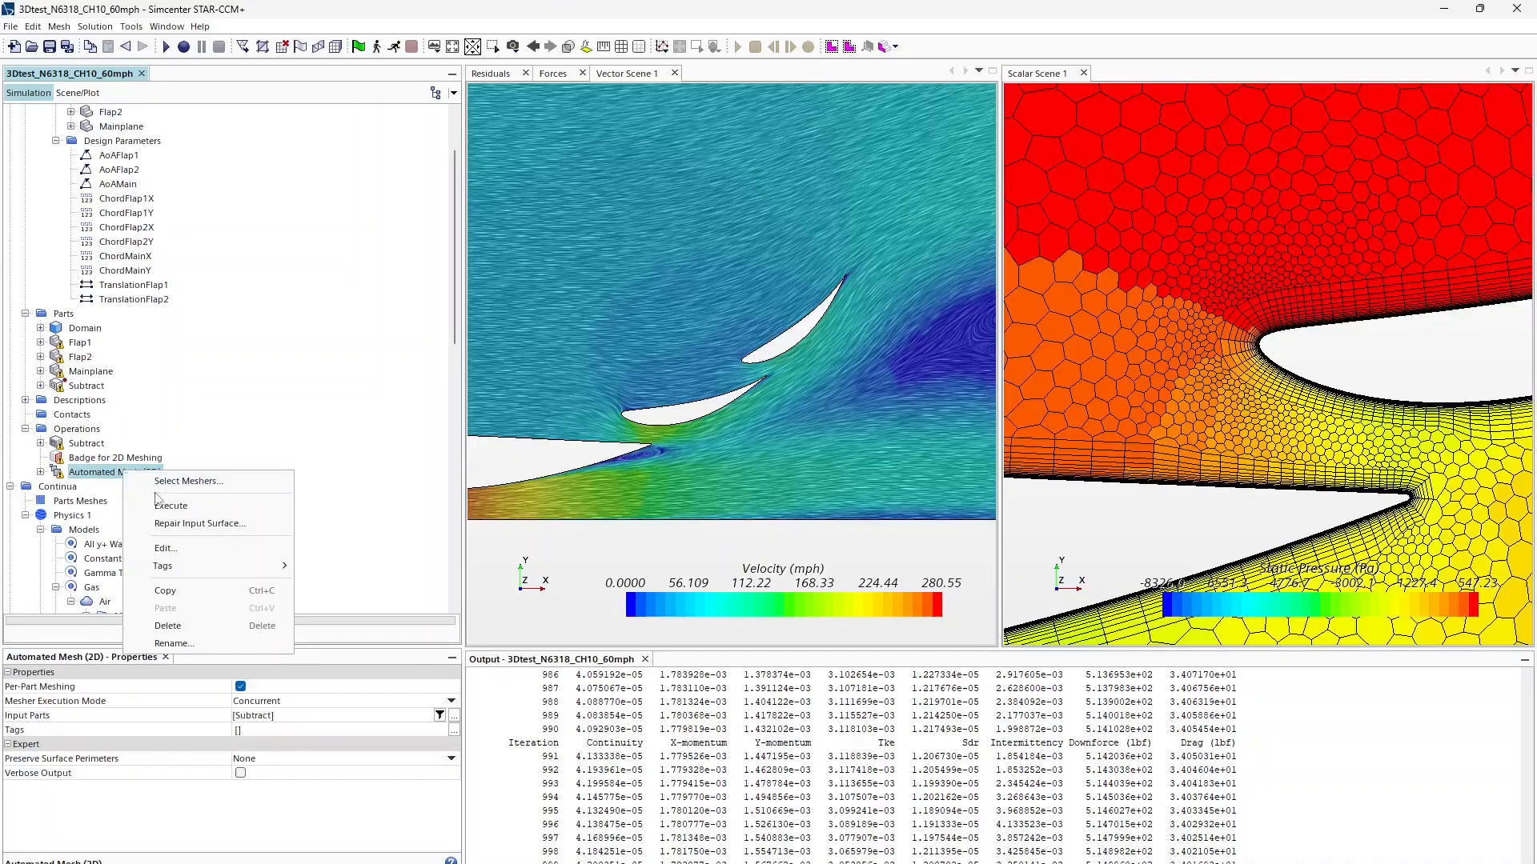
pyautogui.click(160, 498)
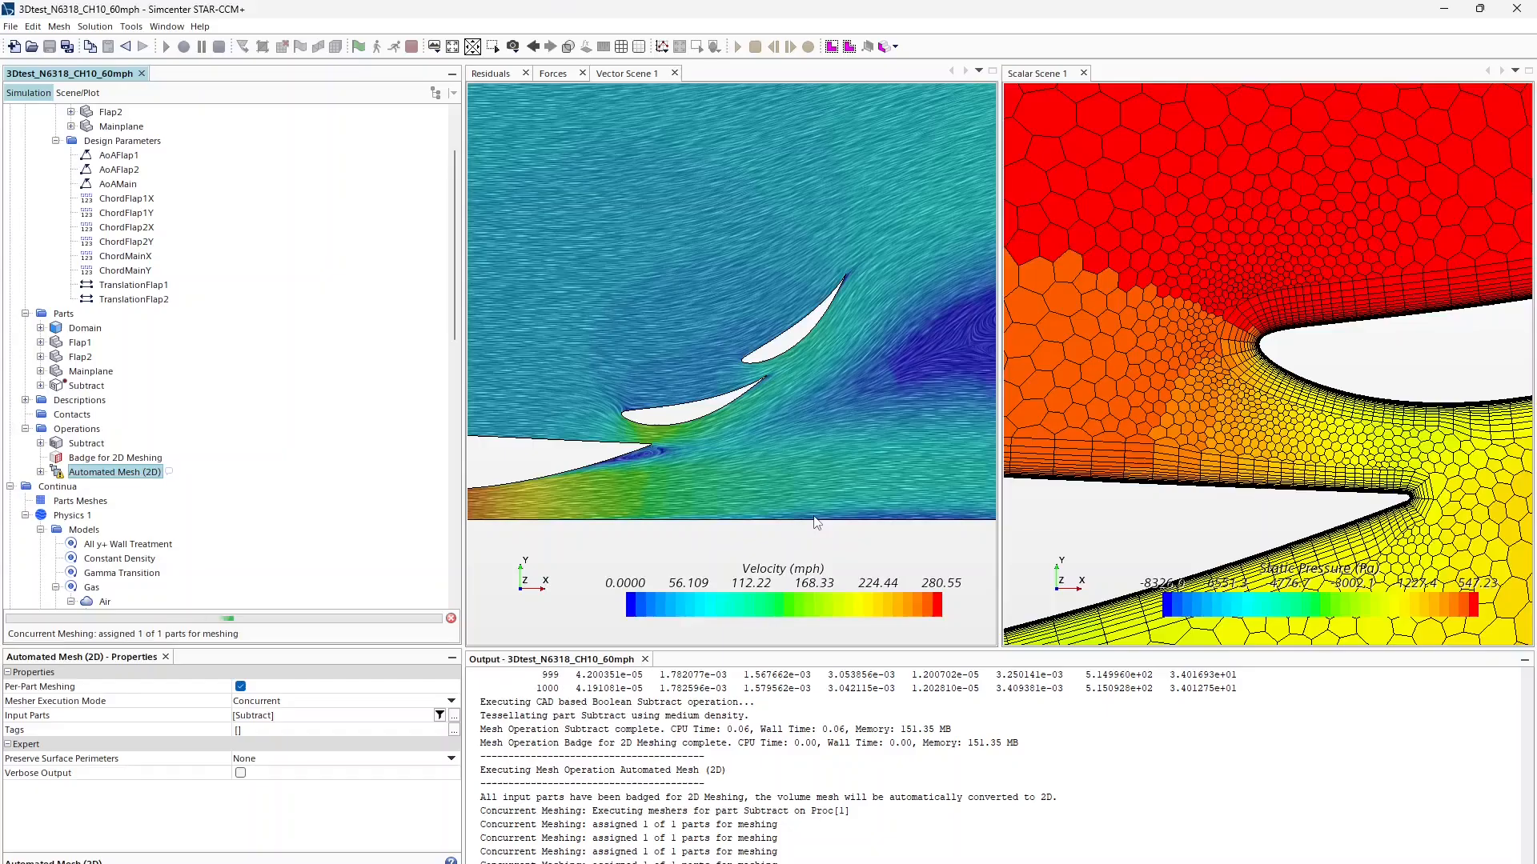
pyautogui.scroll(-5, 806, 493)
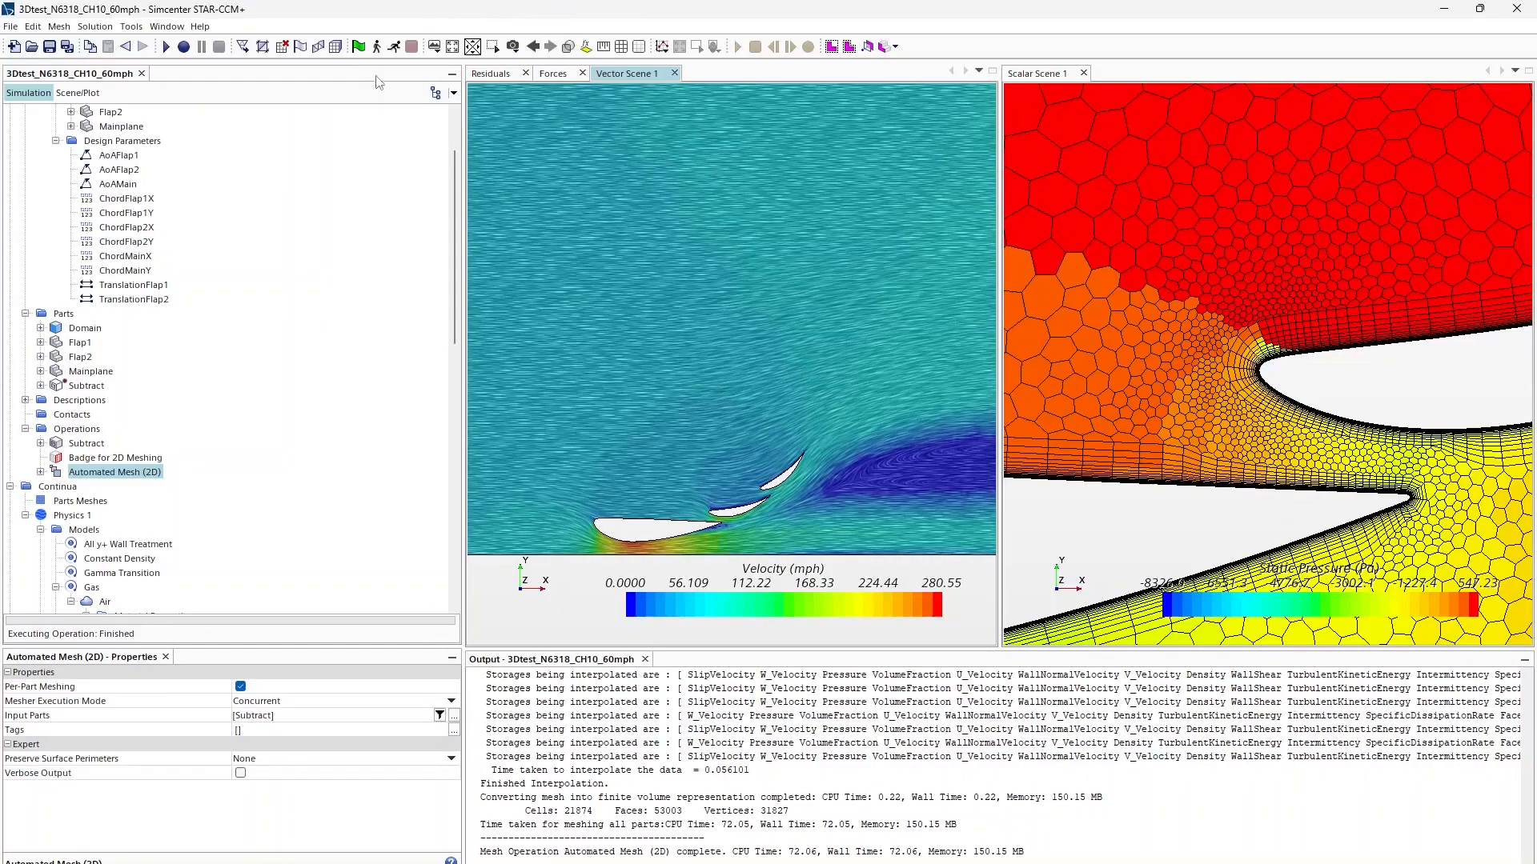
# Step: Open the Clear Solution options, then review the residuals and downforce/drag plots
pyautogui.click(86, 31)
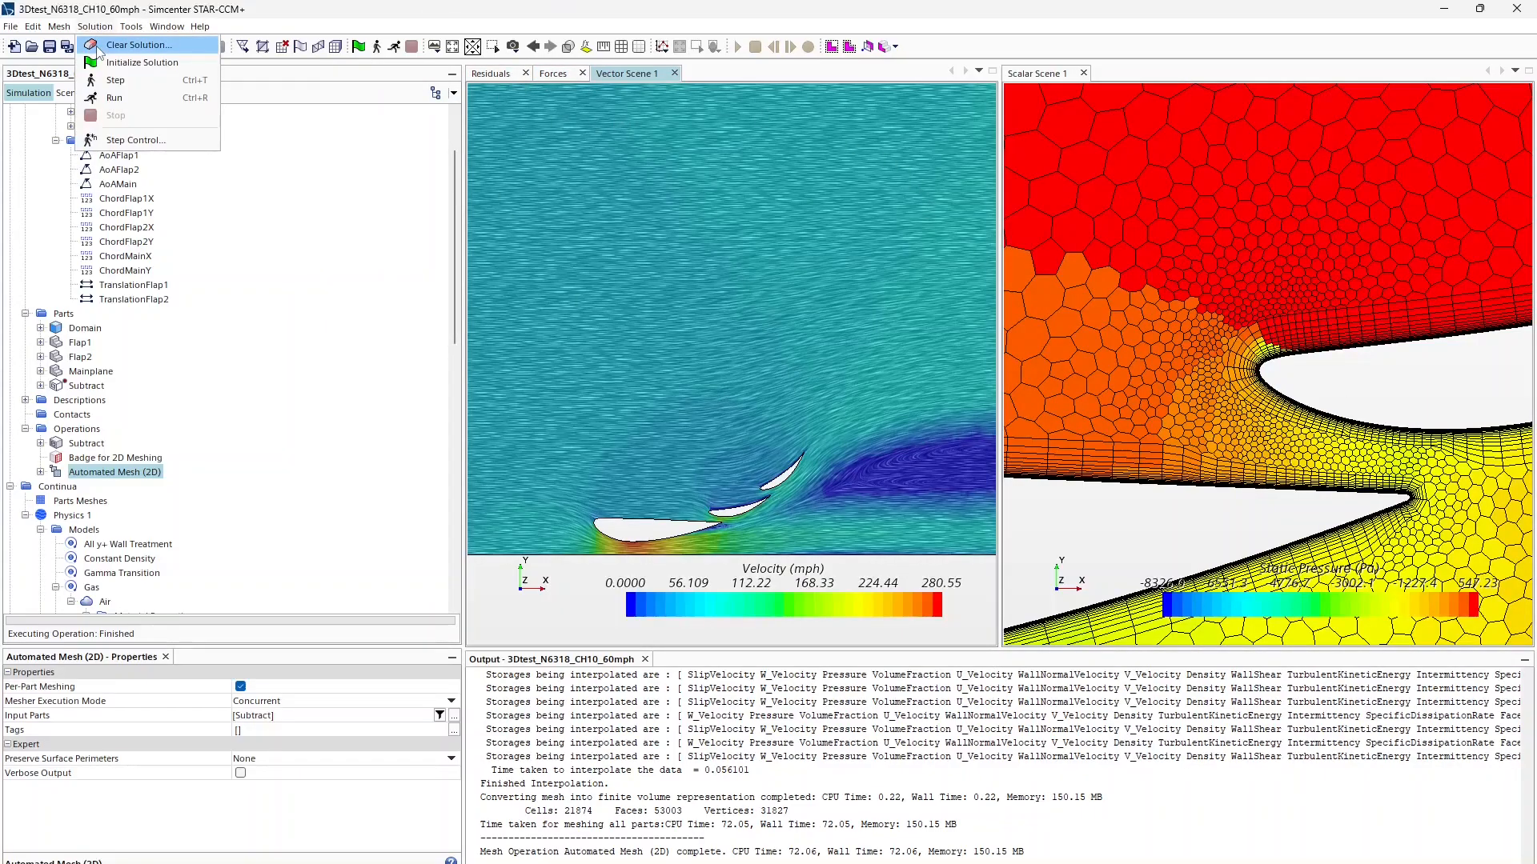
pyautogui.click(133, 45)
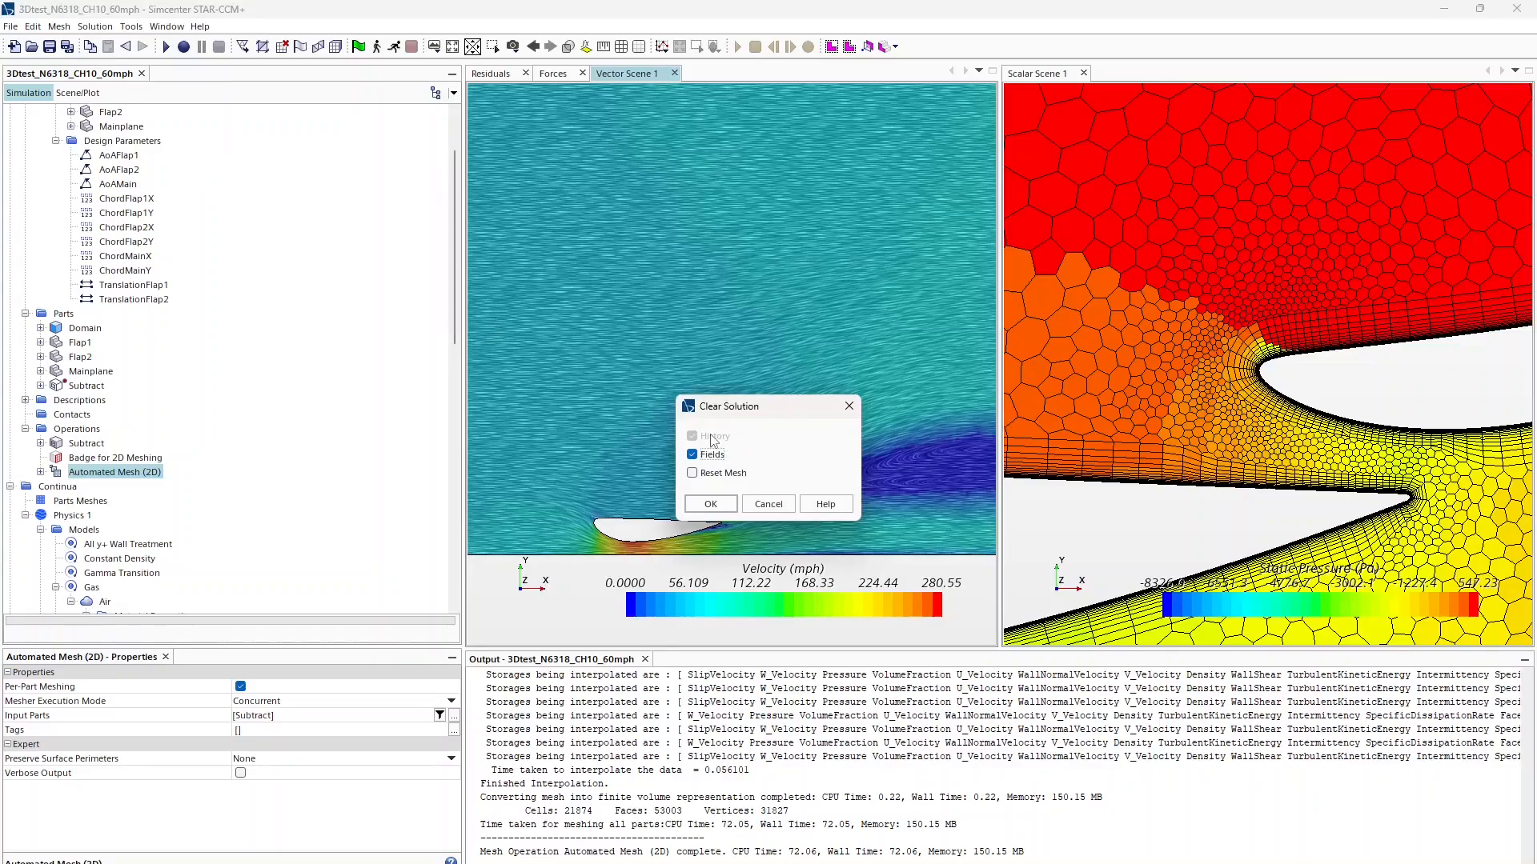
pyautogui.click(720, 476)
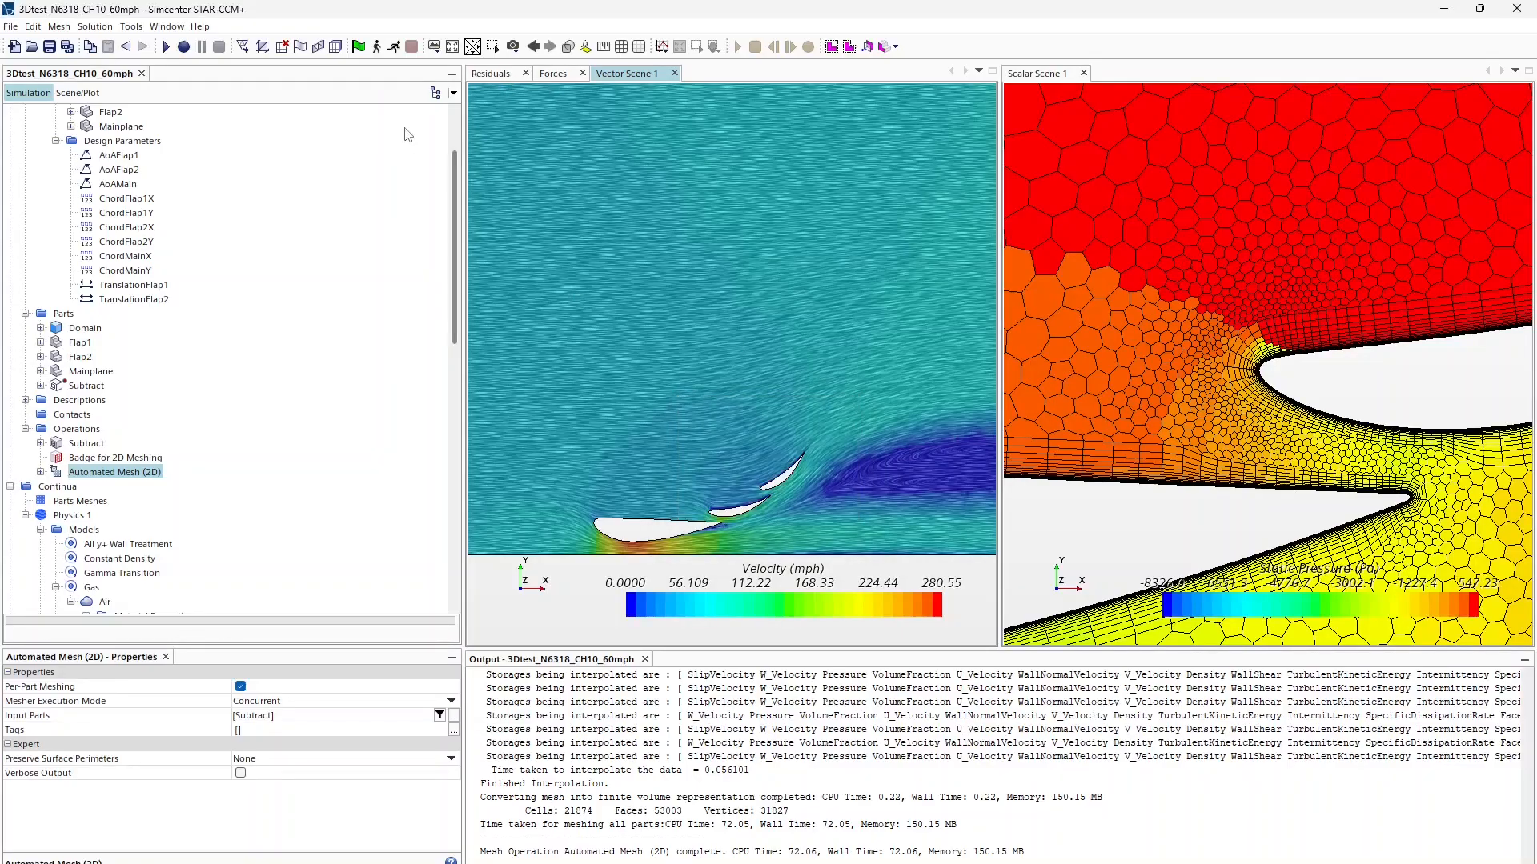
pyautogui.click(512, 74)
pyautogui.click(552, 73)
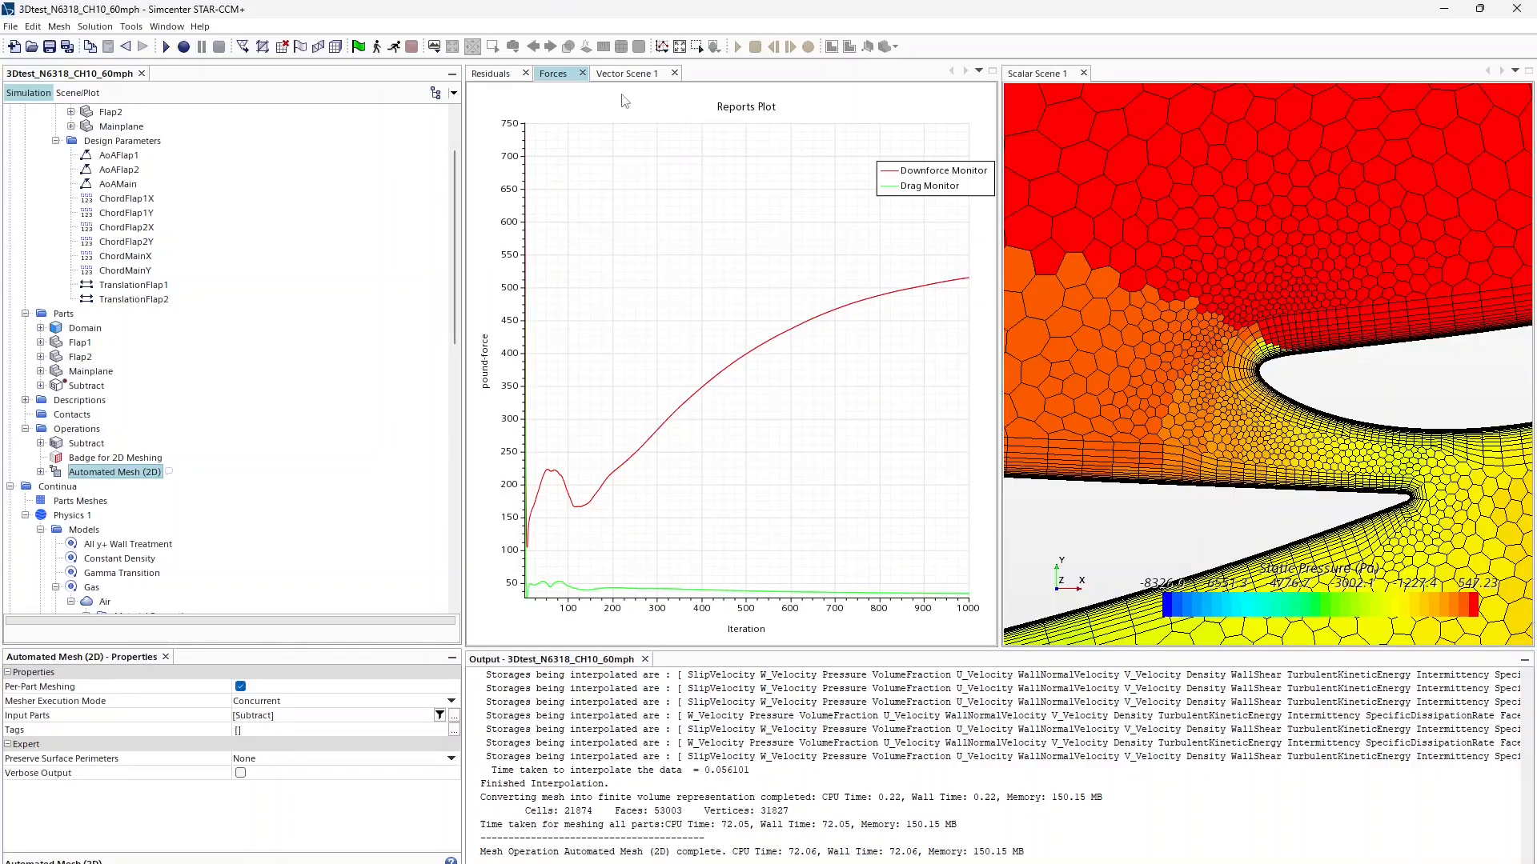
pyautogui.click(603, 74)
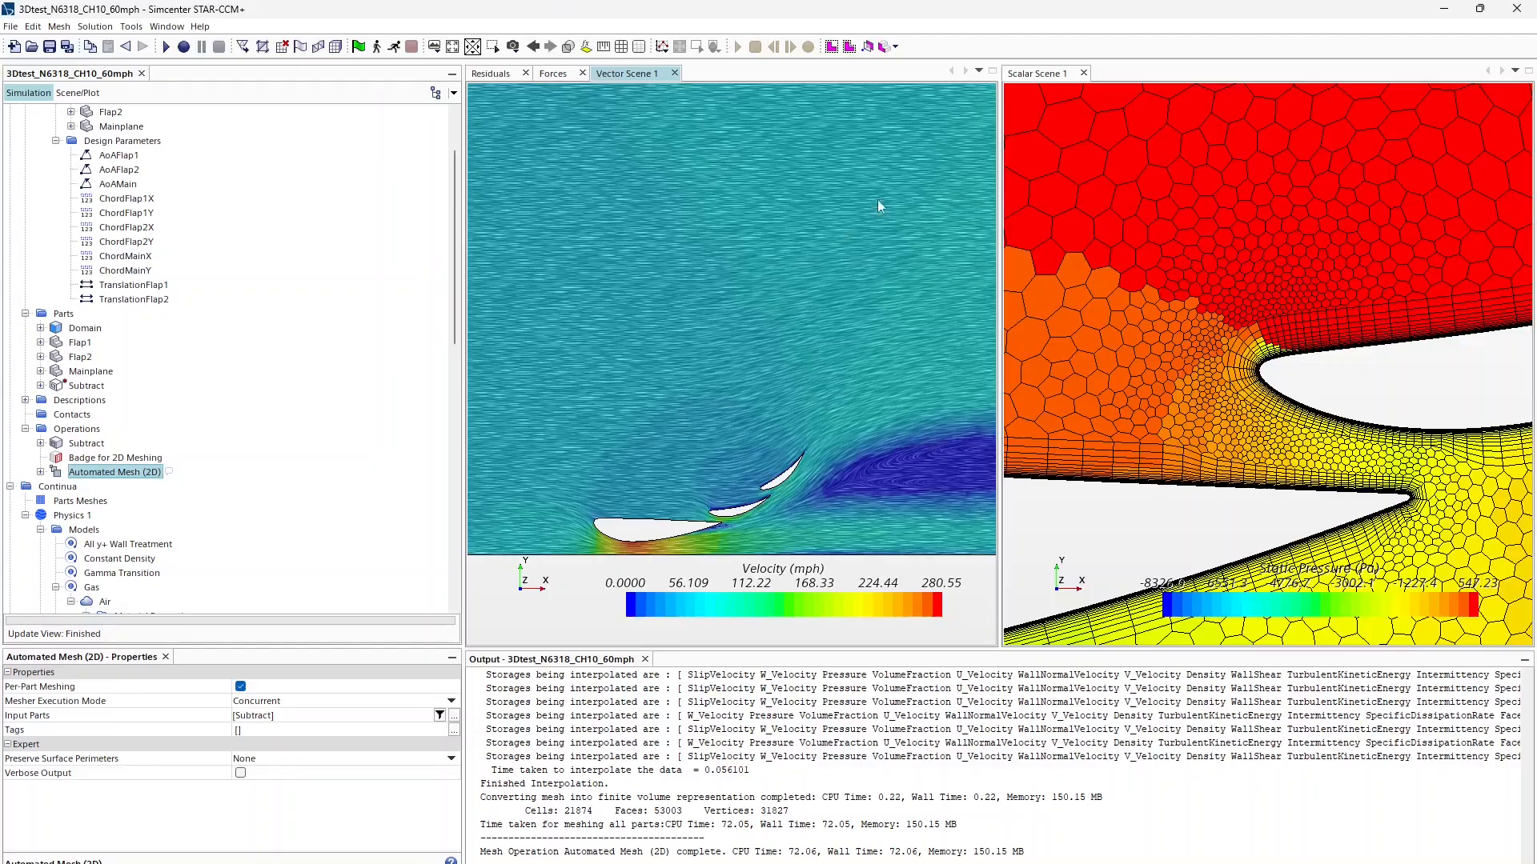
# Step: Clear the previous solution history with Fields left unticked
pyautogui.click(90, 28)
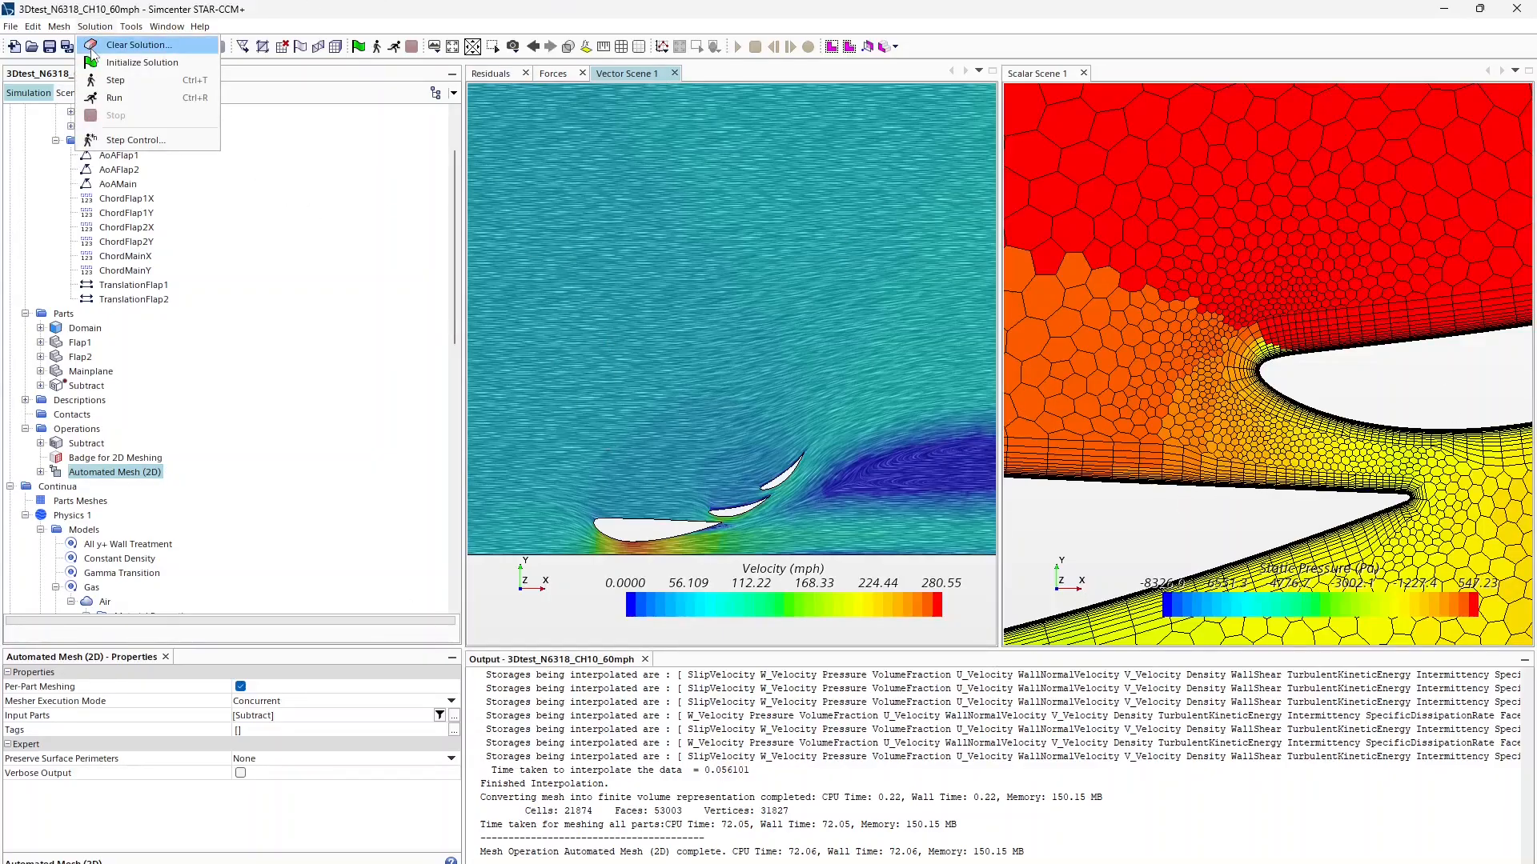
pyautogui.click(120, 45)
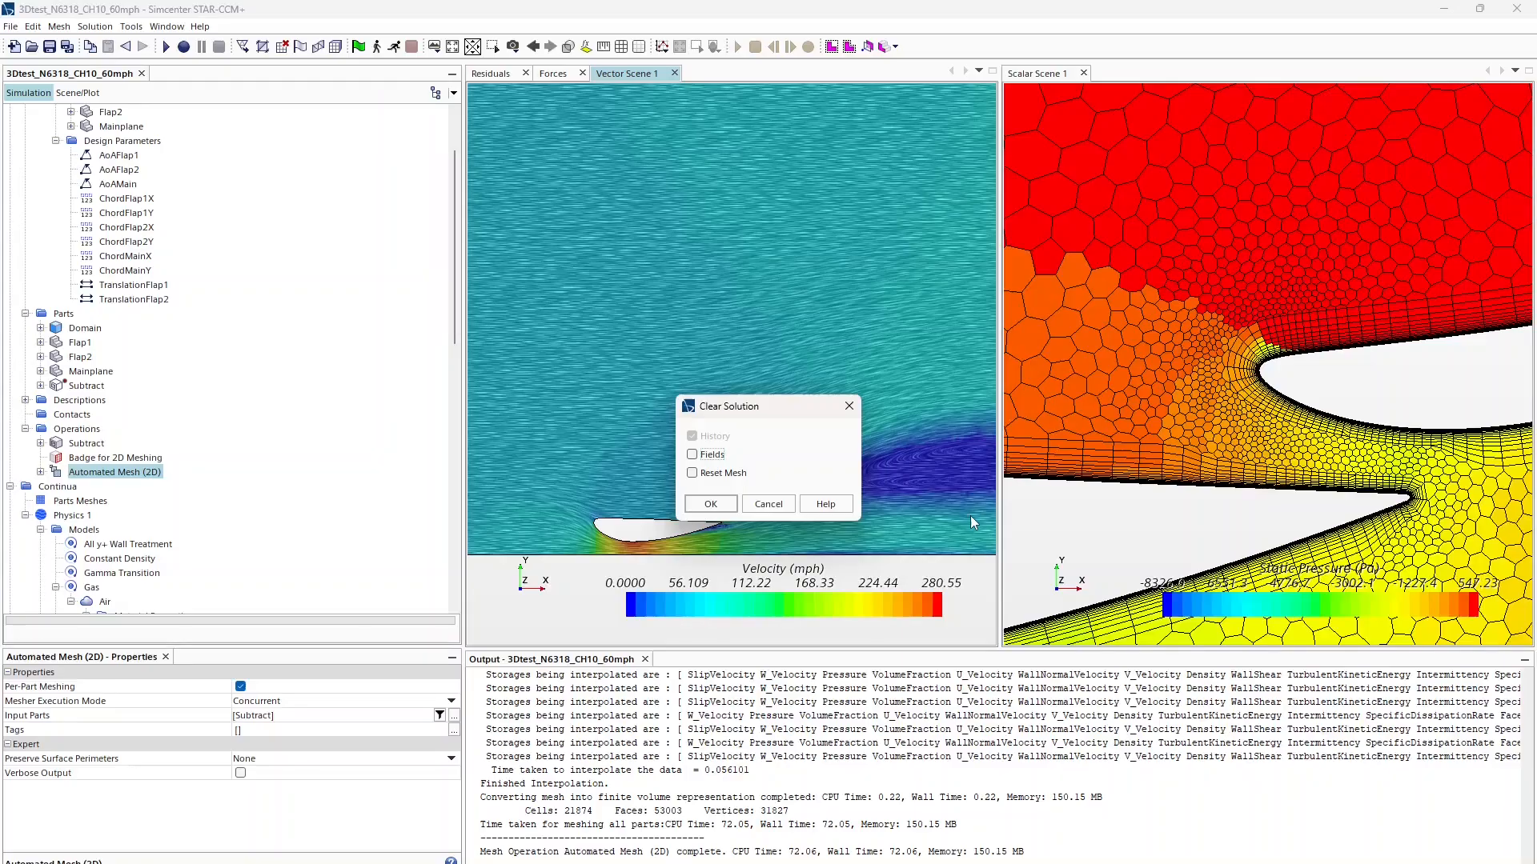
pyautogui.click(688, 505)
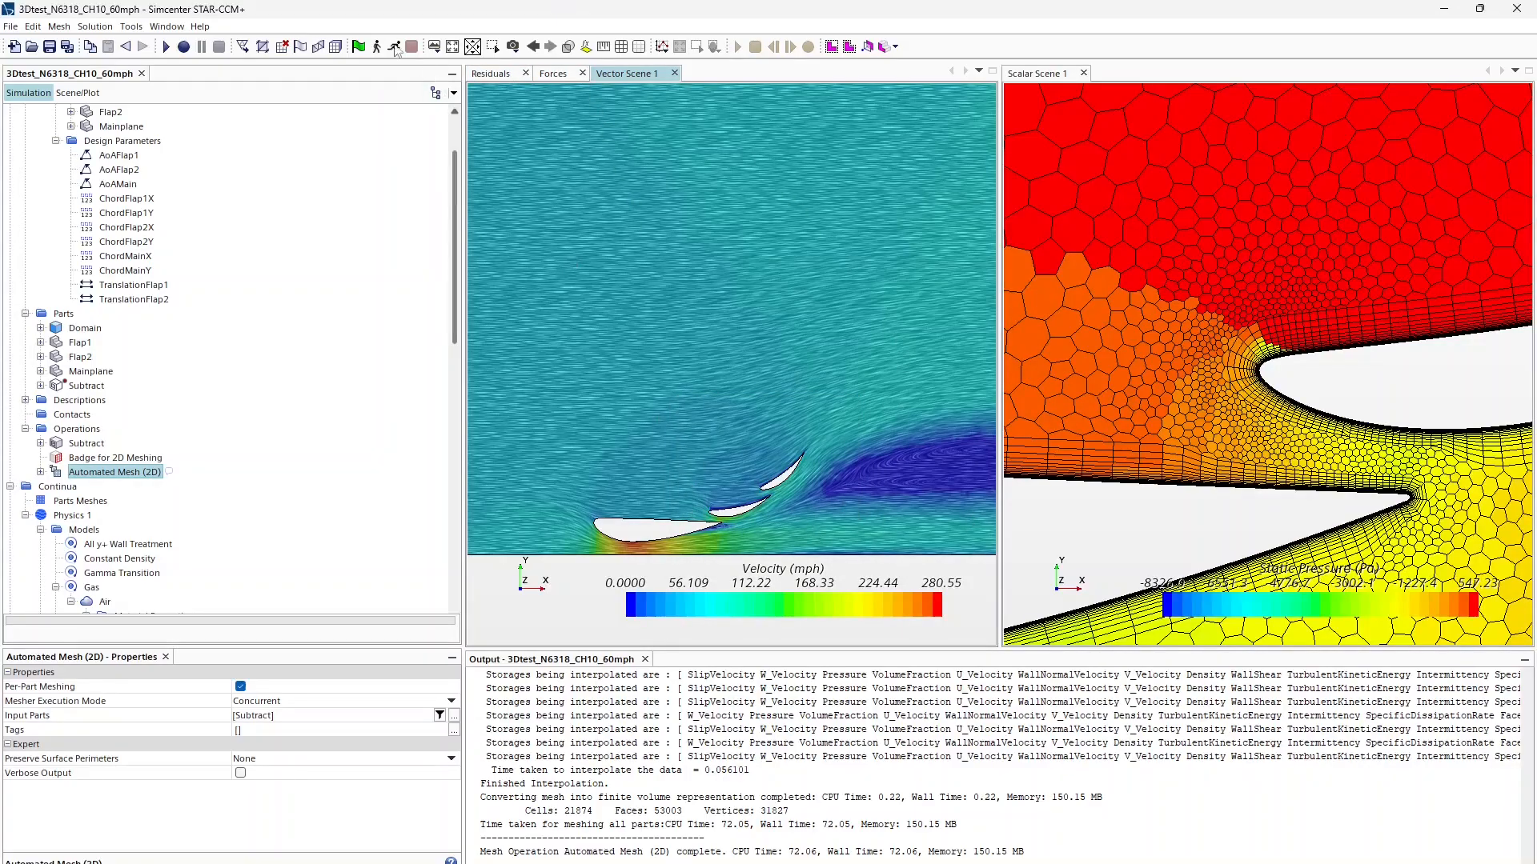
# Step: Review the force and residuals plots, then start solving on the new mesh
pyautogui.click(502, 77)
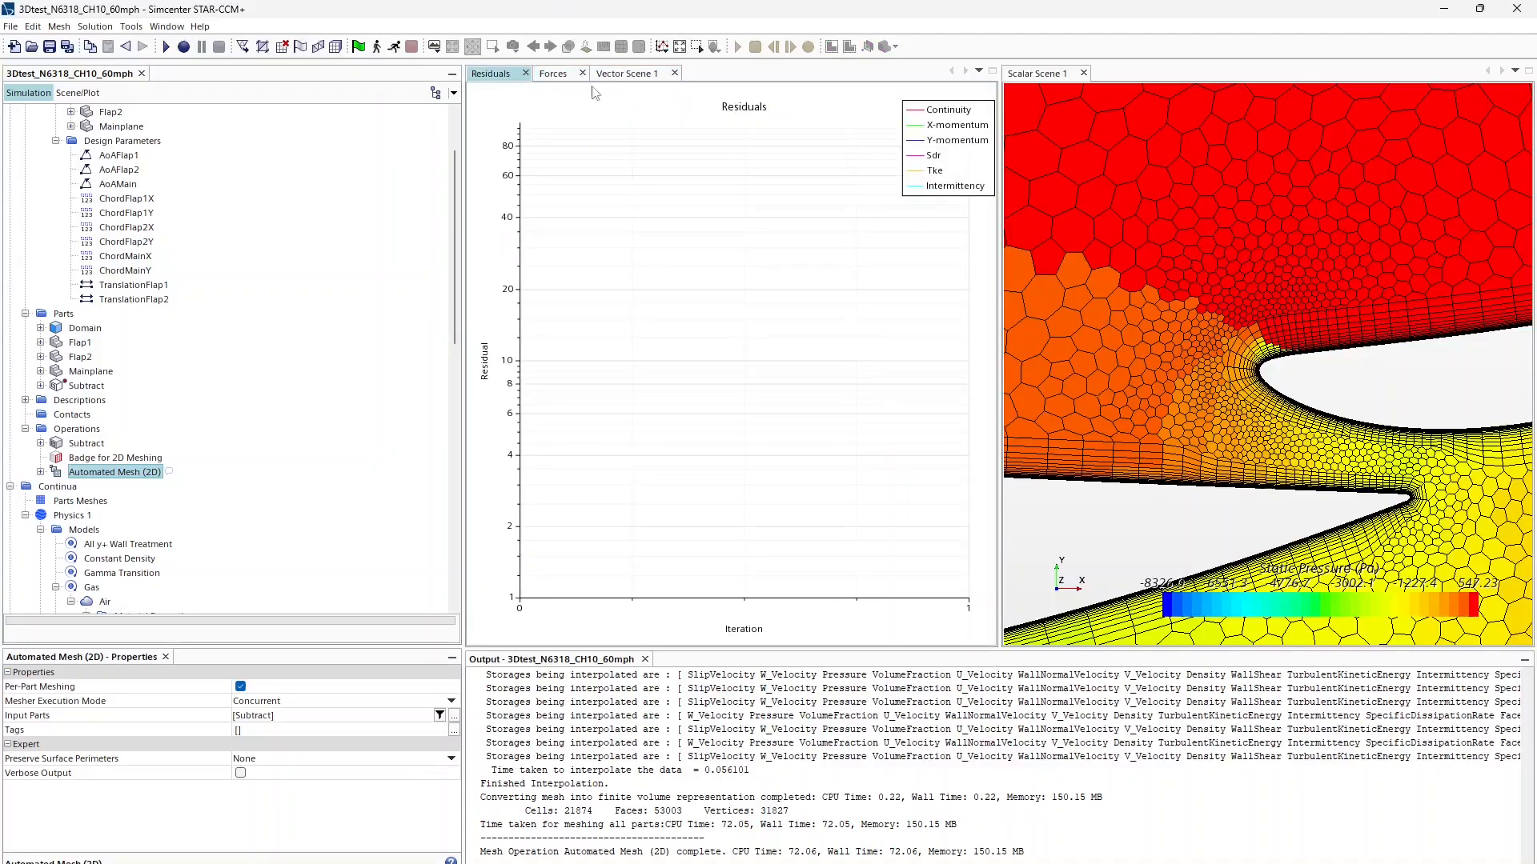
pyautogui.click(633, 73)
pyautogui.click(552, 73)
pyautogui.click(504, 74)
pyautogui.click(394, 48)
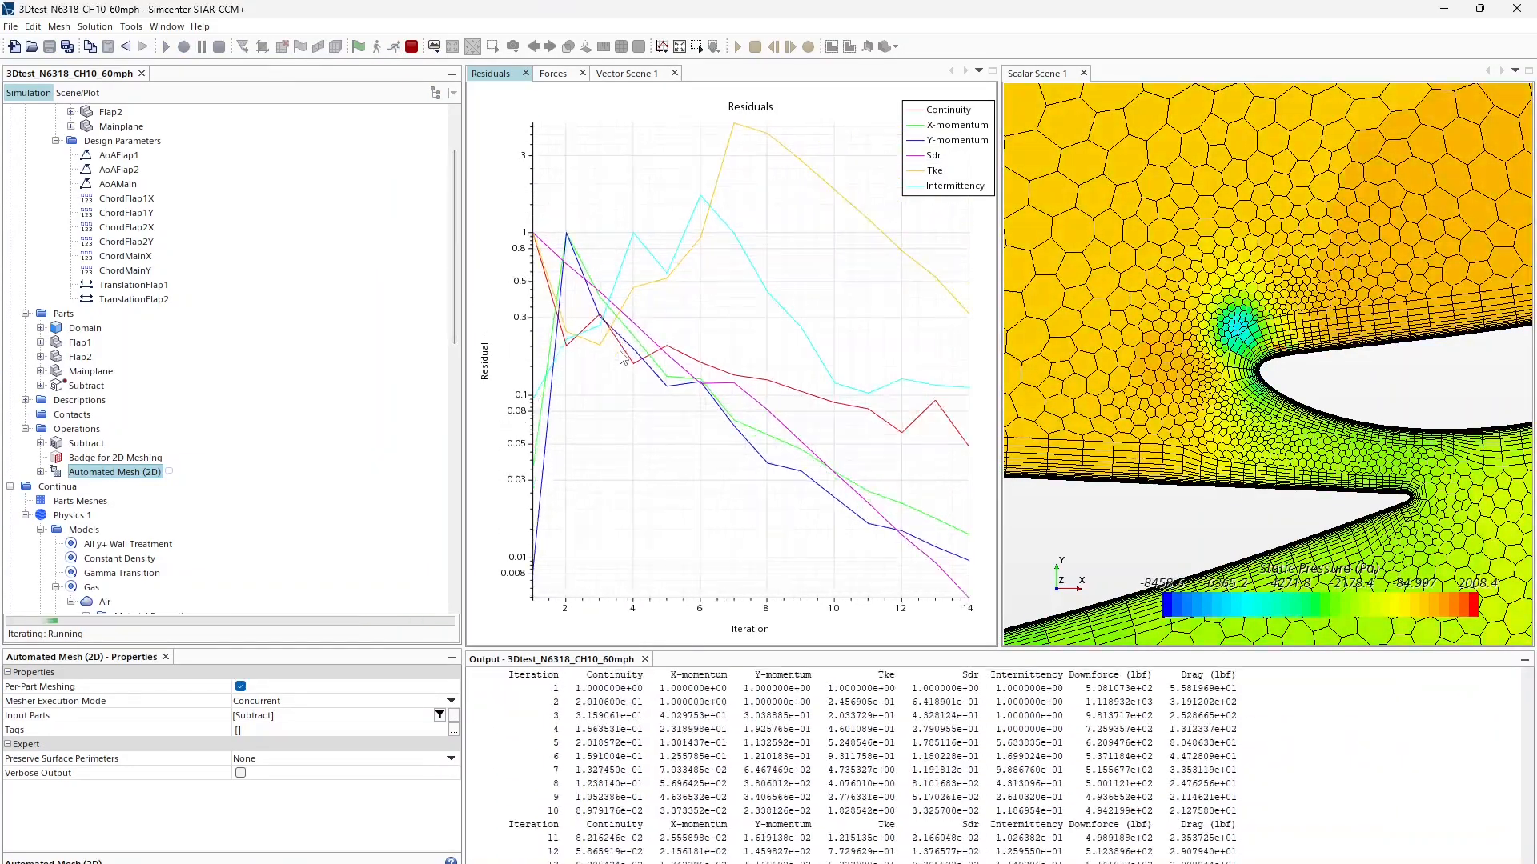
pyautogui.scroll(-10, 1215, 373)
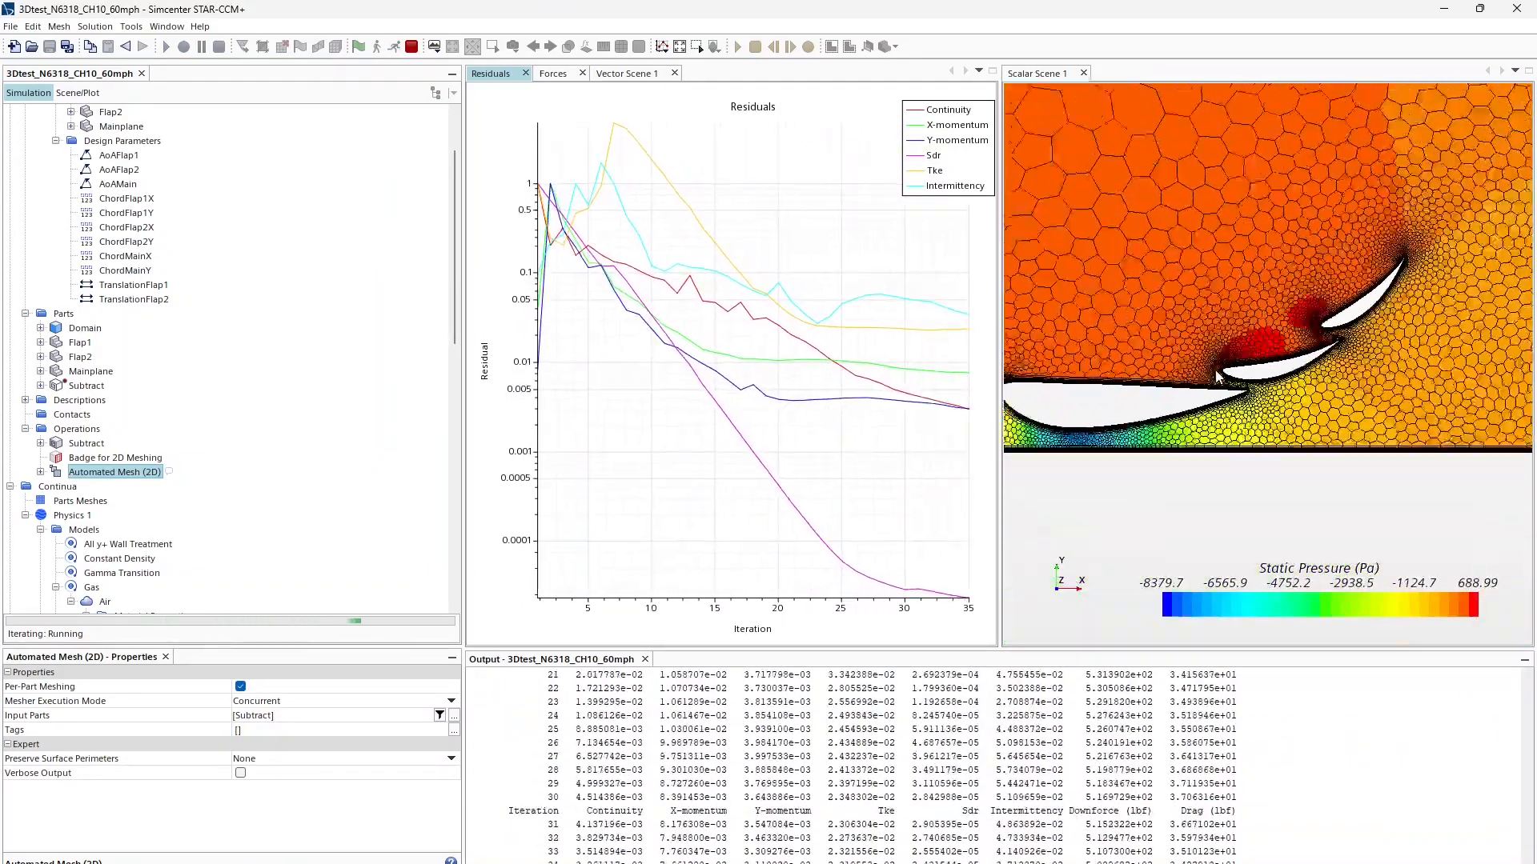
pyautogui.scroll(3, 1223, 414)
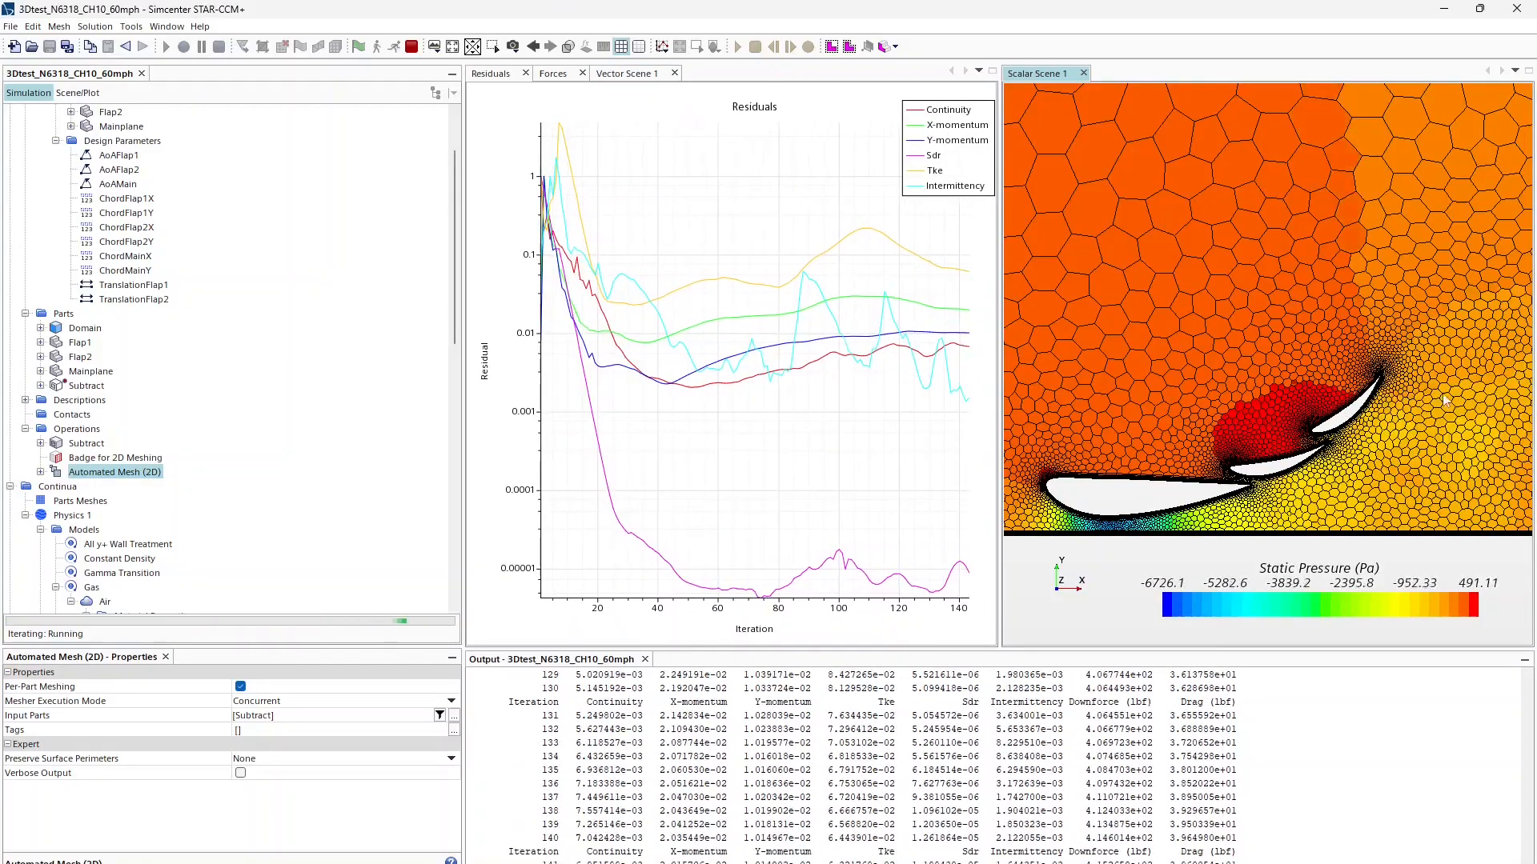
# Step: Zoom and pan the velocity scene around the flap gaps, then view the residuals plot
pyautogui.click(627, 72)
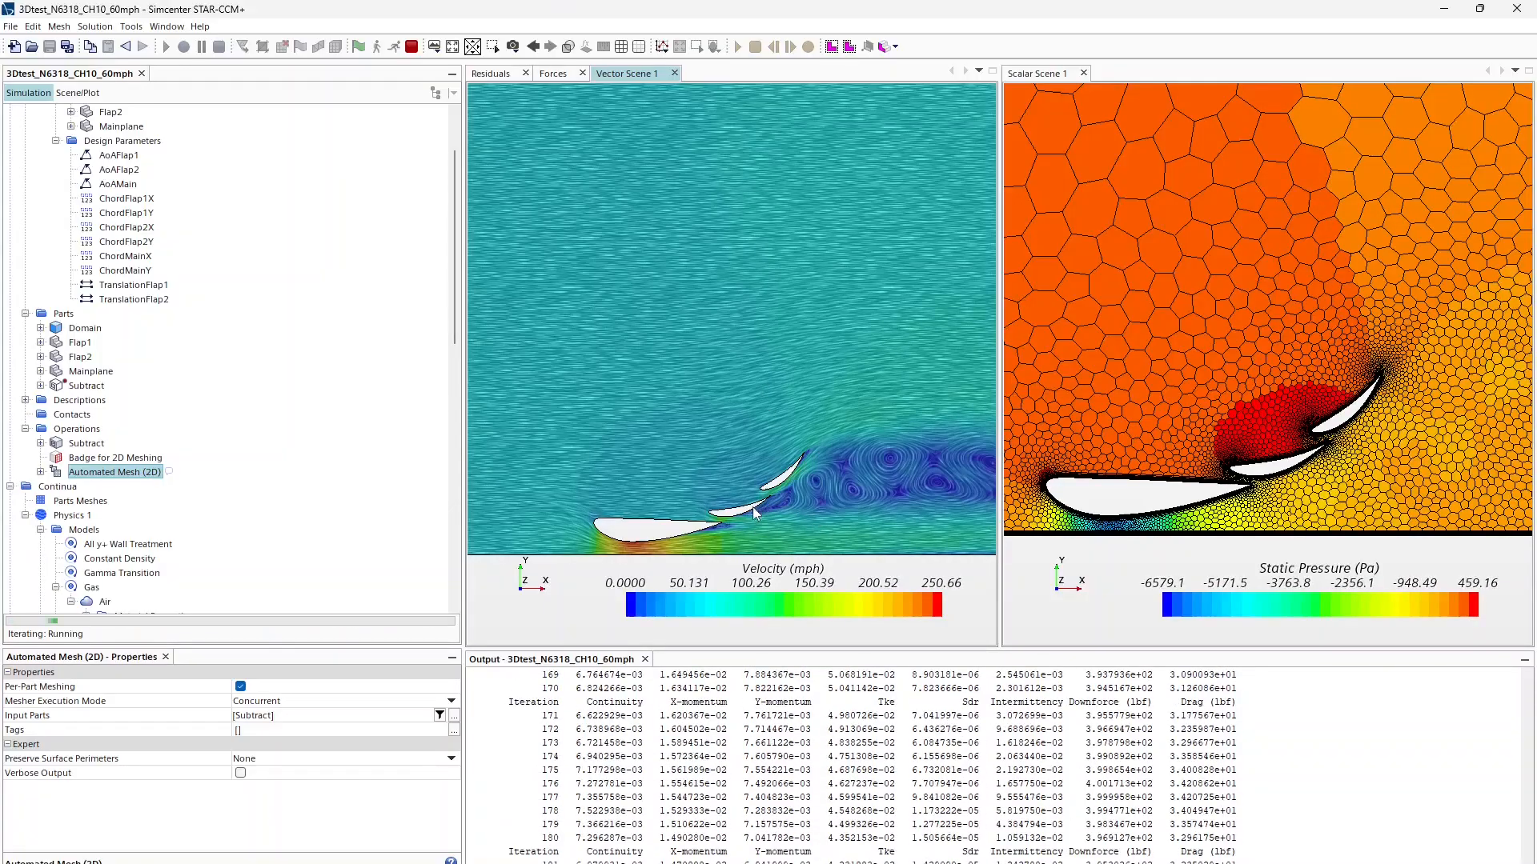
pyautogui.scroll(3, 775, 516)
pyautogui.scroll(5, 775, 517)
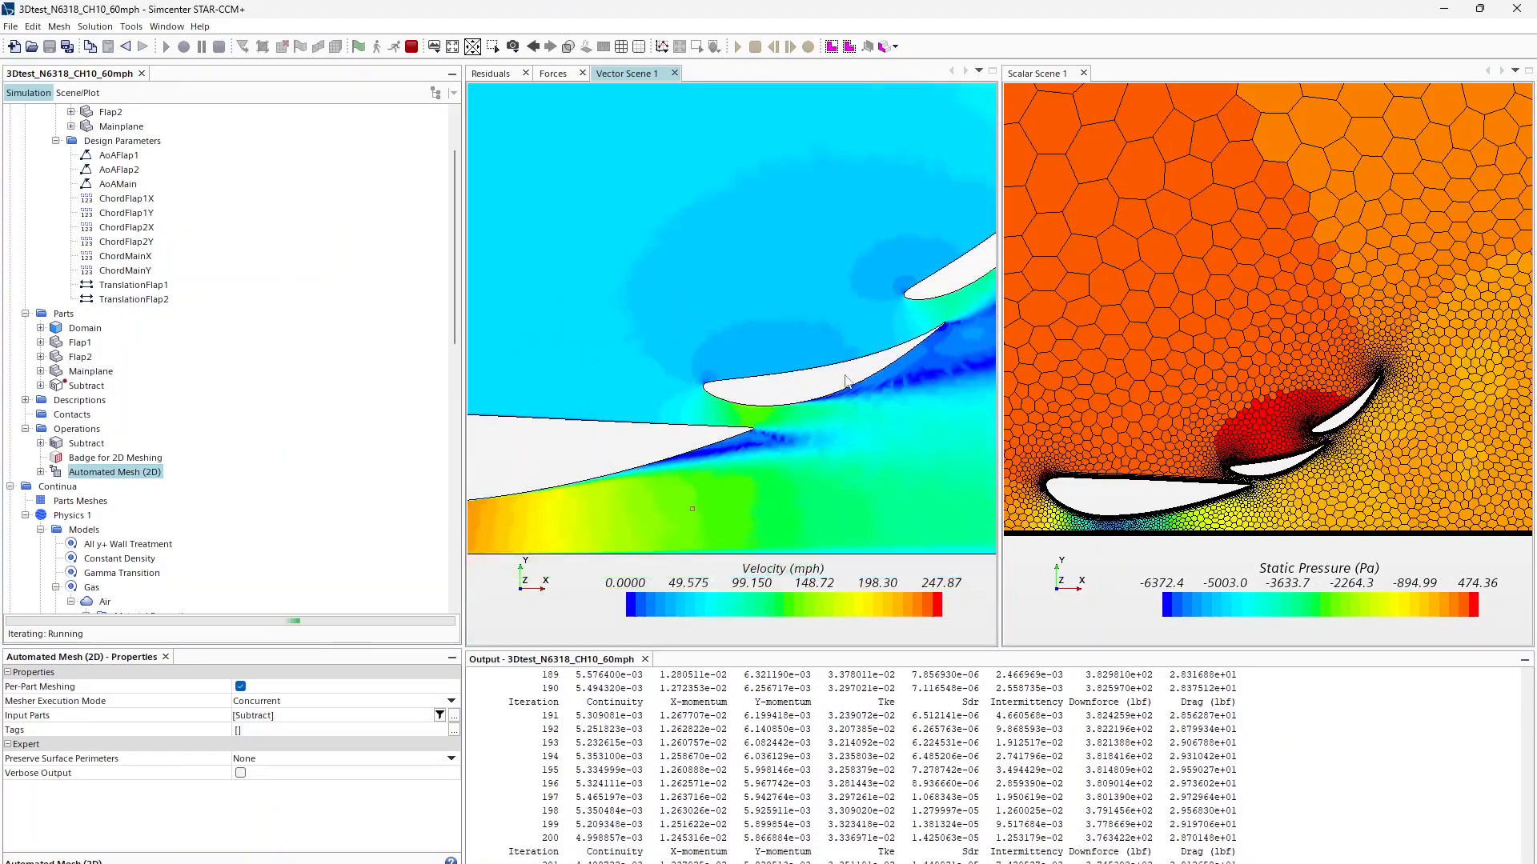
pyautogui.scroll(3, 777, 425)
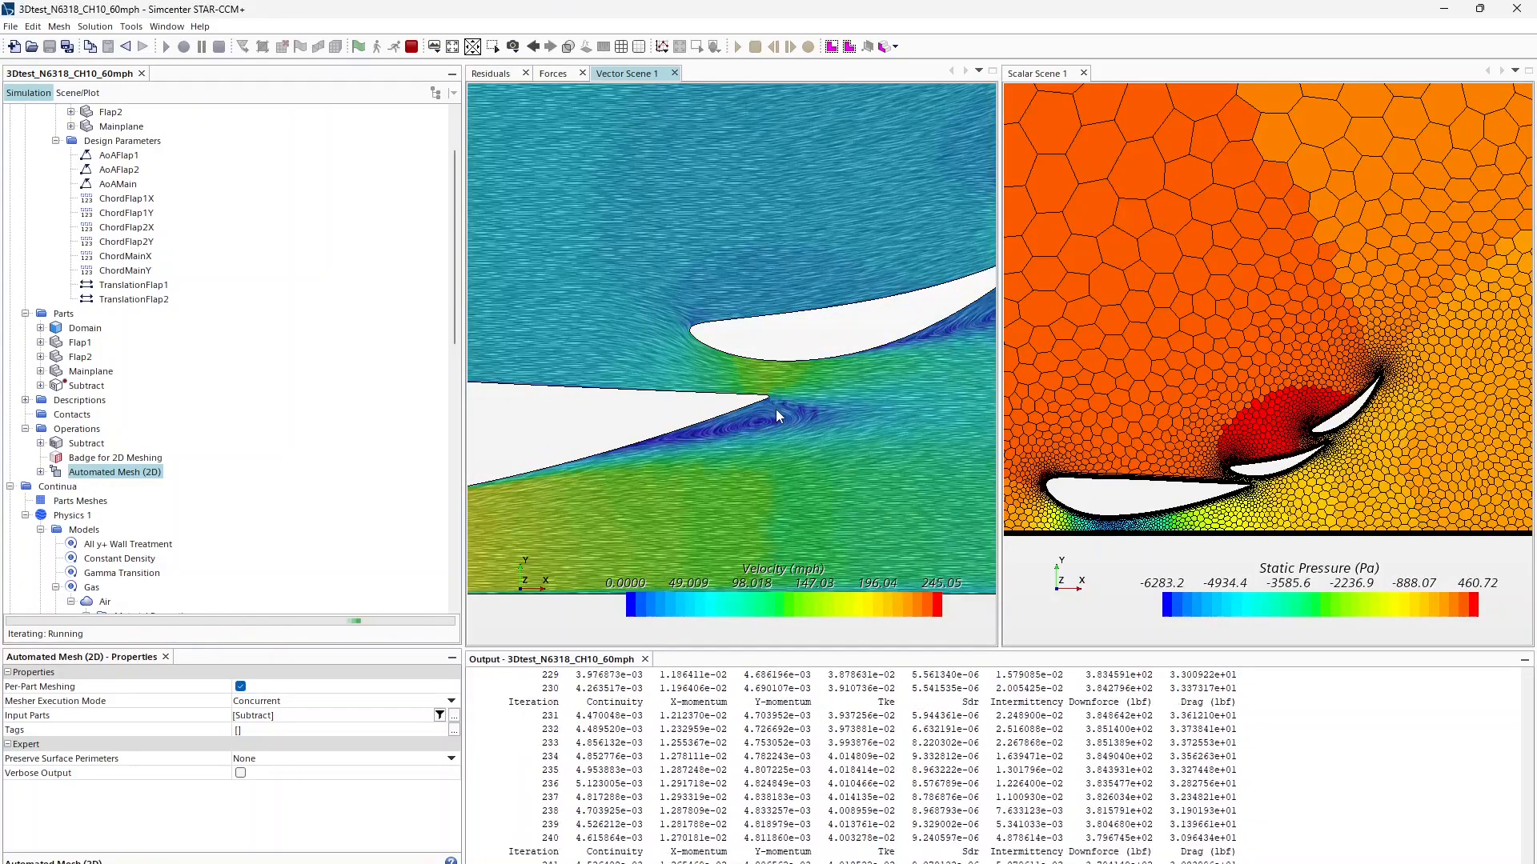
pyautogui.scroll(-3, 766, 414)
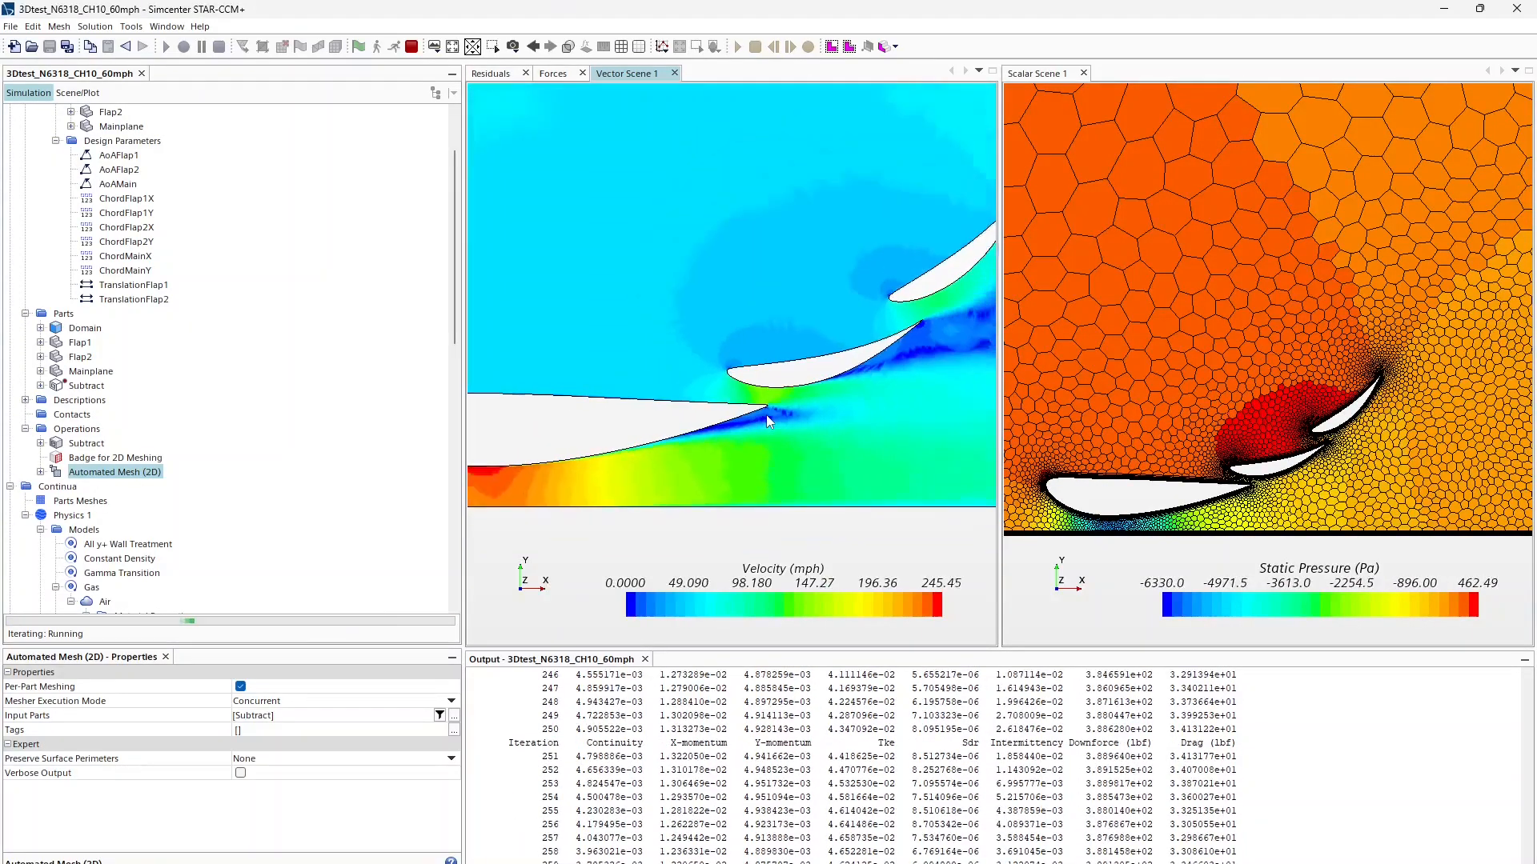
pyautogui.moveTo(862, 381); pyautogui.dragTo(647, 425, button='middle')
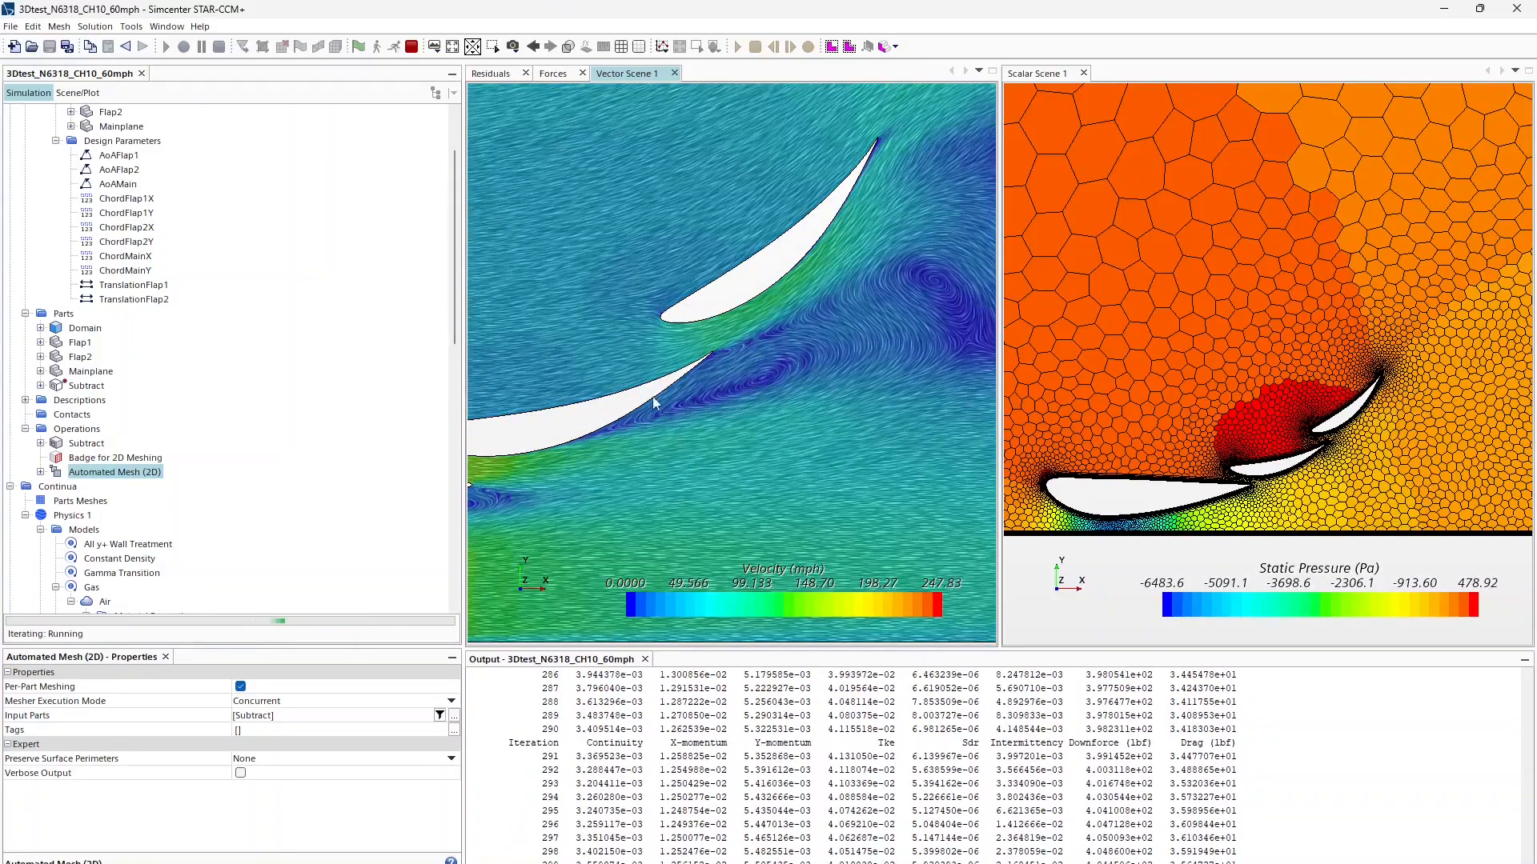
pyautogui.scroll(2, 677, 376)
pyautogui.scroll(-2, 704, 373)
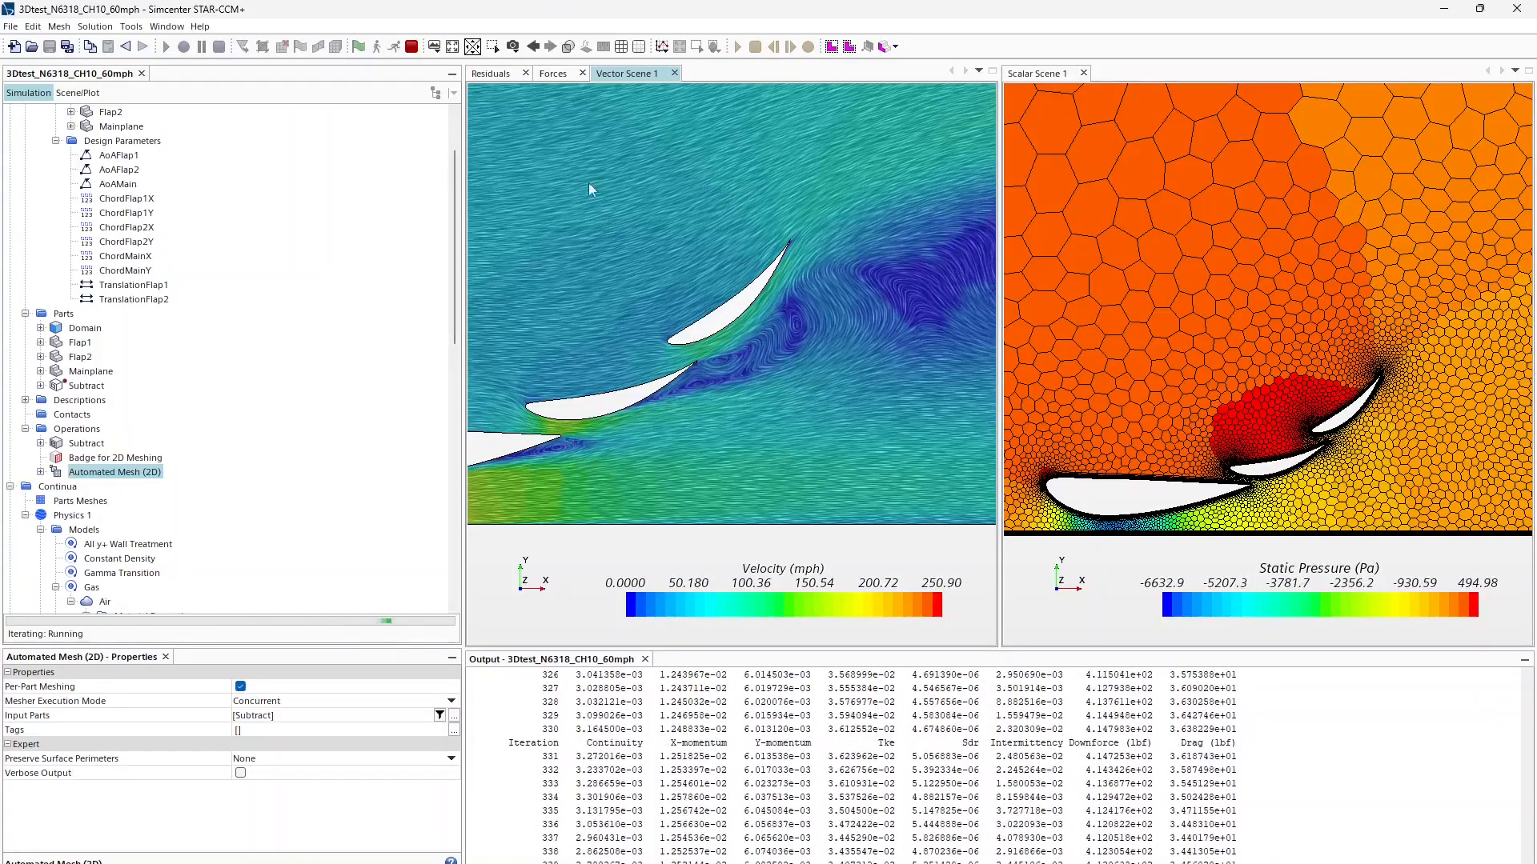
pyautogui.click(490, 73)
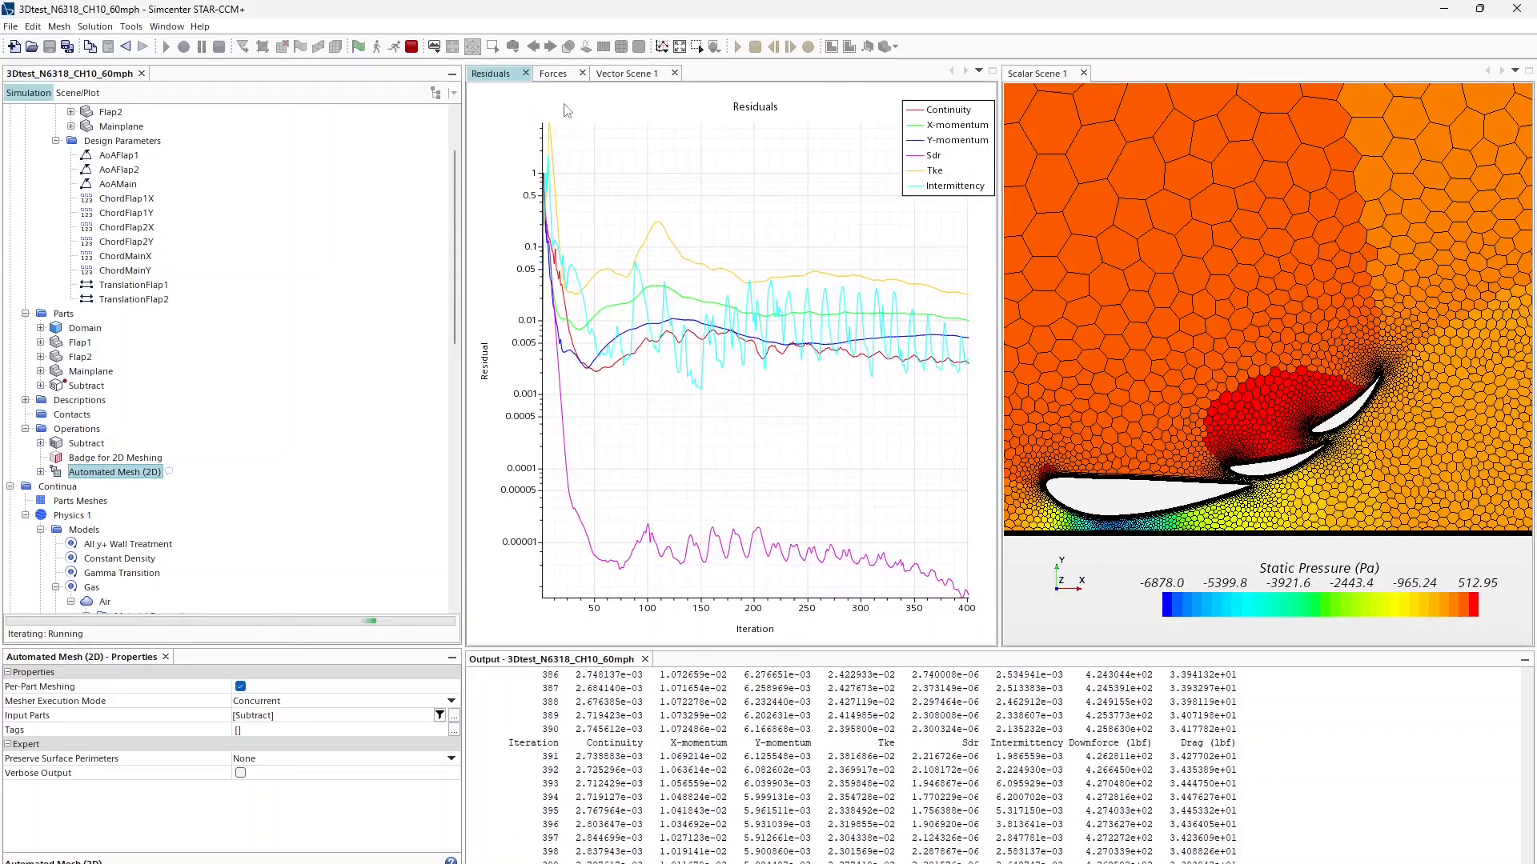
# Step: Check the downforce and drag history, then zoom the velocity scene
pyautogui.click(553, 72)
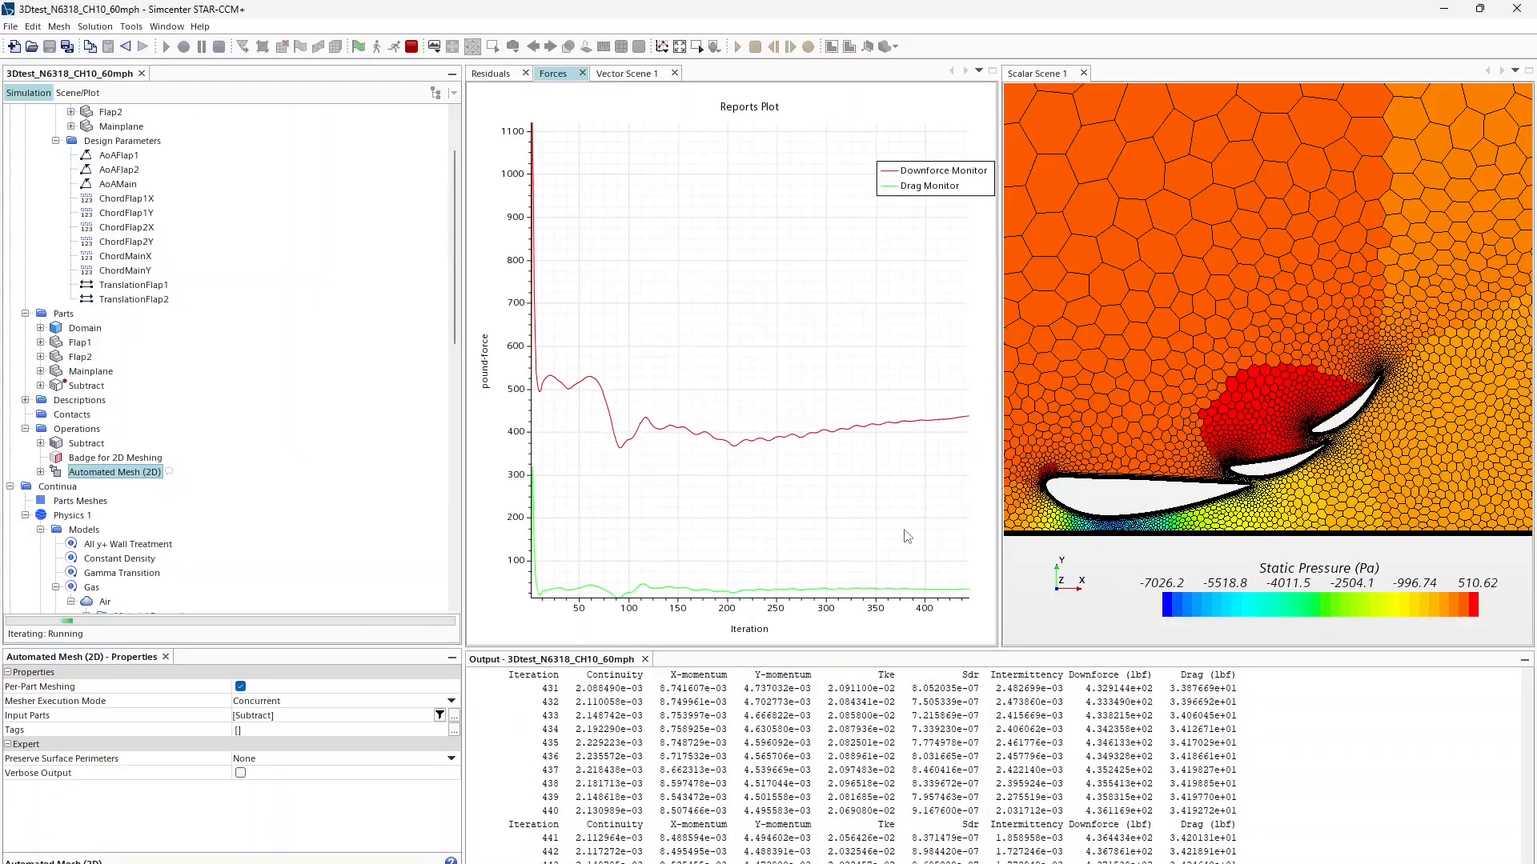
pyautogui.moveTo(958, 594)
pyautogui.click(626, 73)
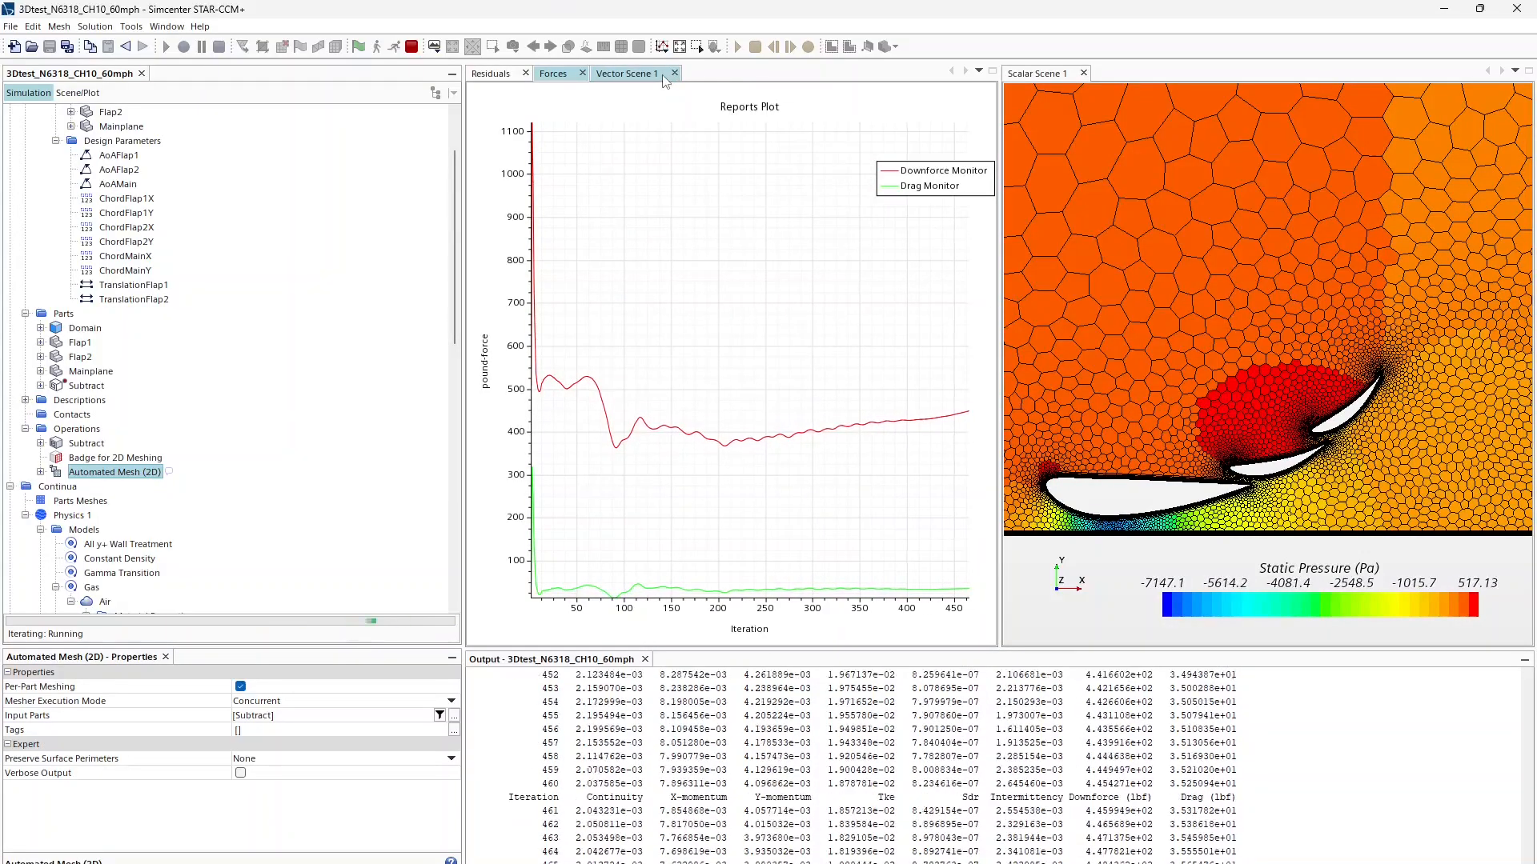
pyautogui.scroll(-2, 761, 349)
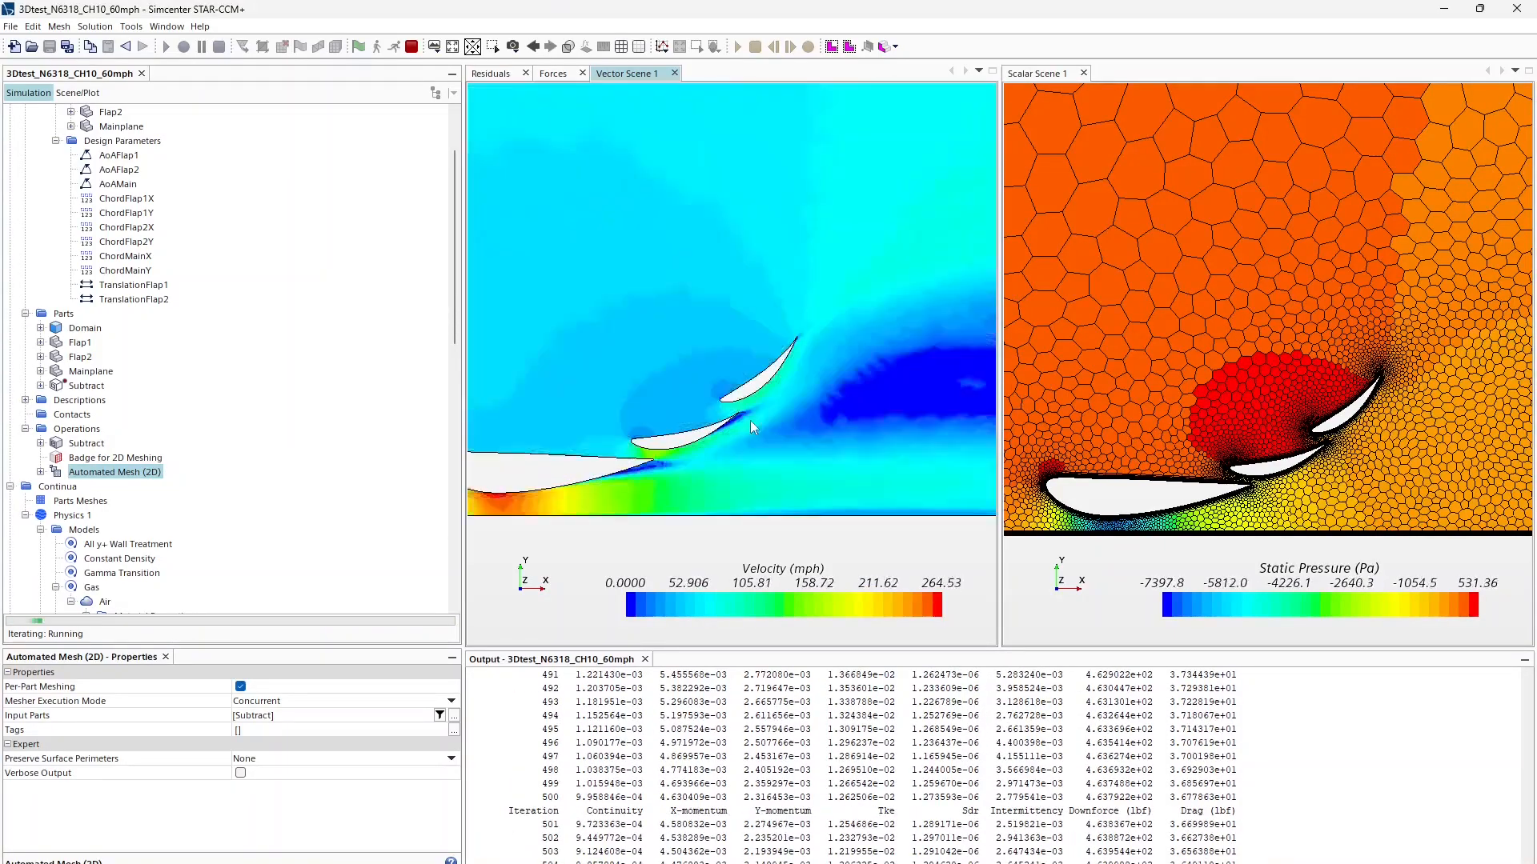
pyautogui.scroll(3, 736, 421)
# Step: Compare the downforce/drag curves with the residuals convergence plot
pyautogui.click(553, 72)
pyautogui.moveTo(971, 414)
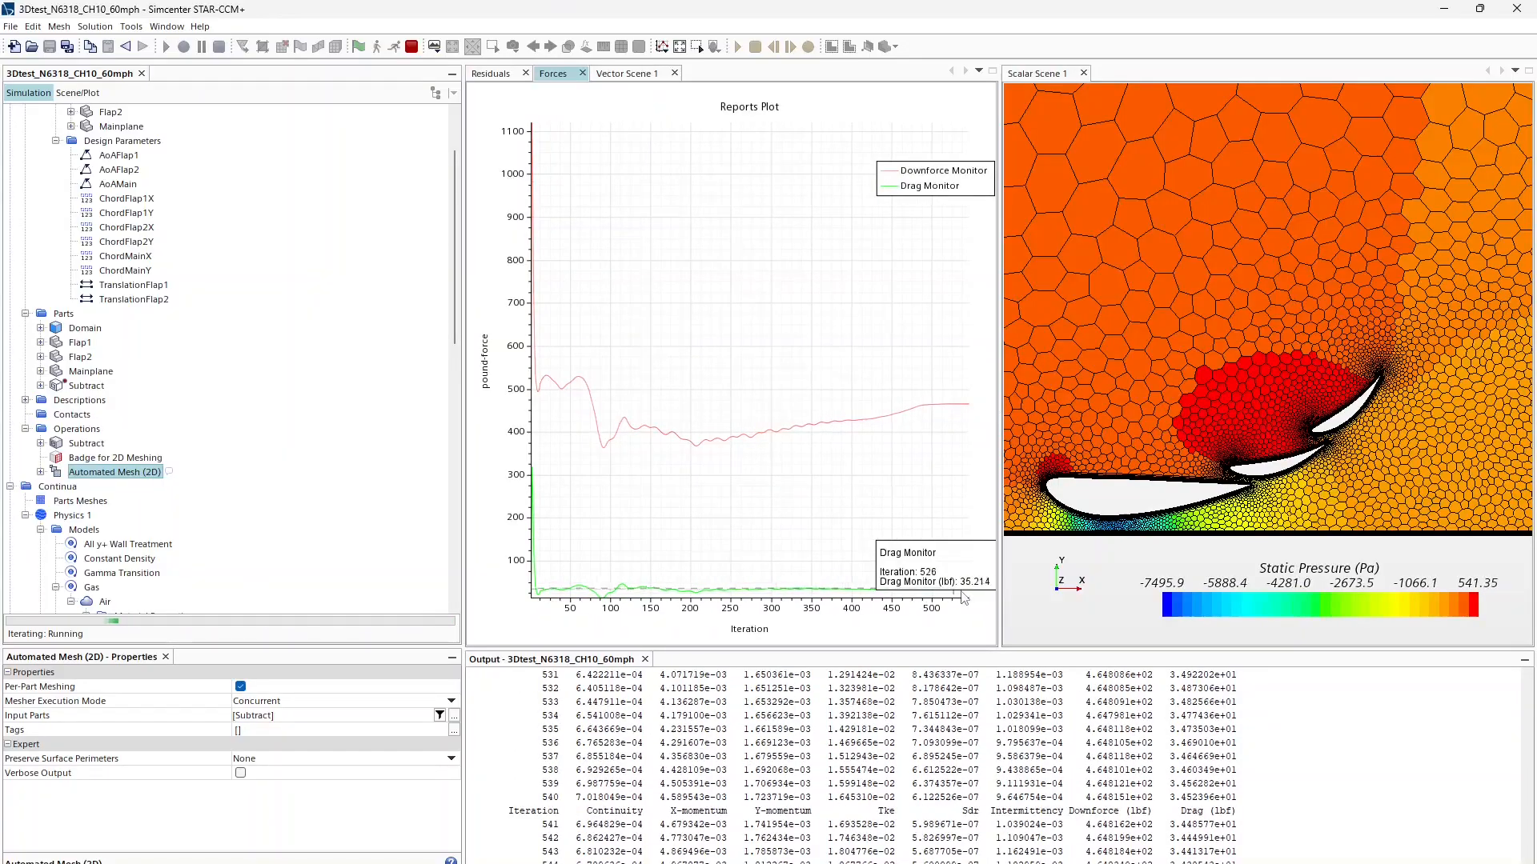
pyautogui.click(490, 72)
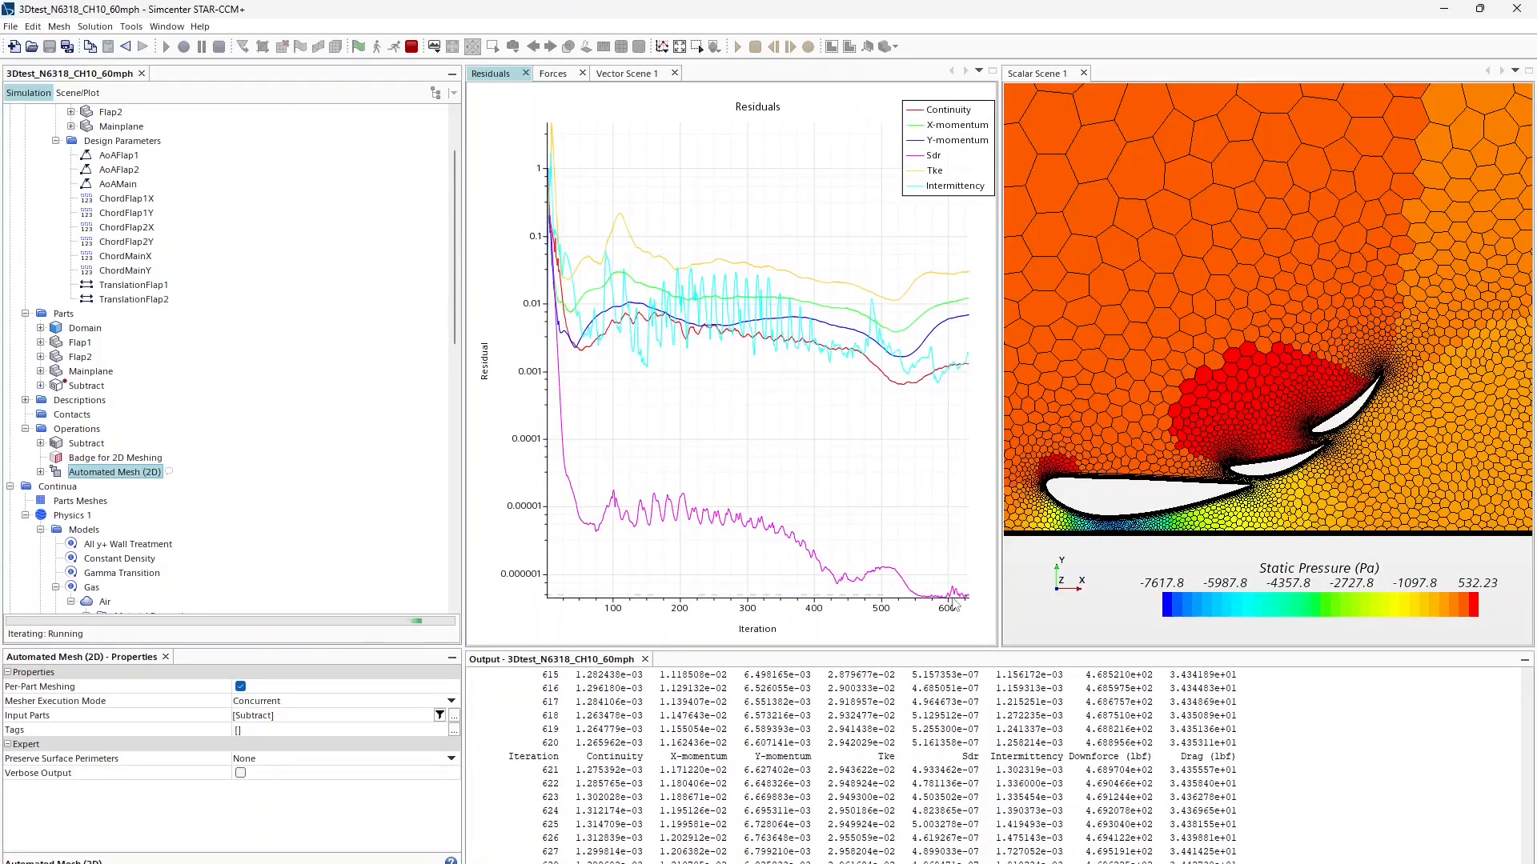
pyautogui.moveTo(958, 593)
pyautogui.click(546, 76)
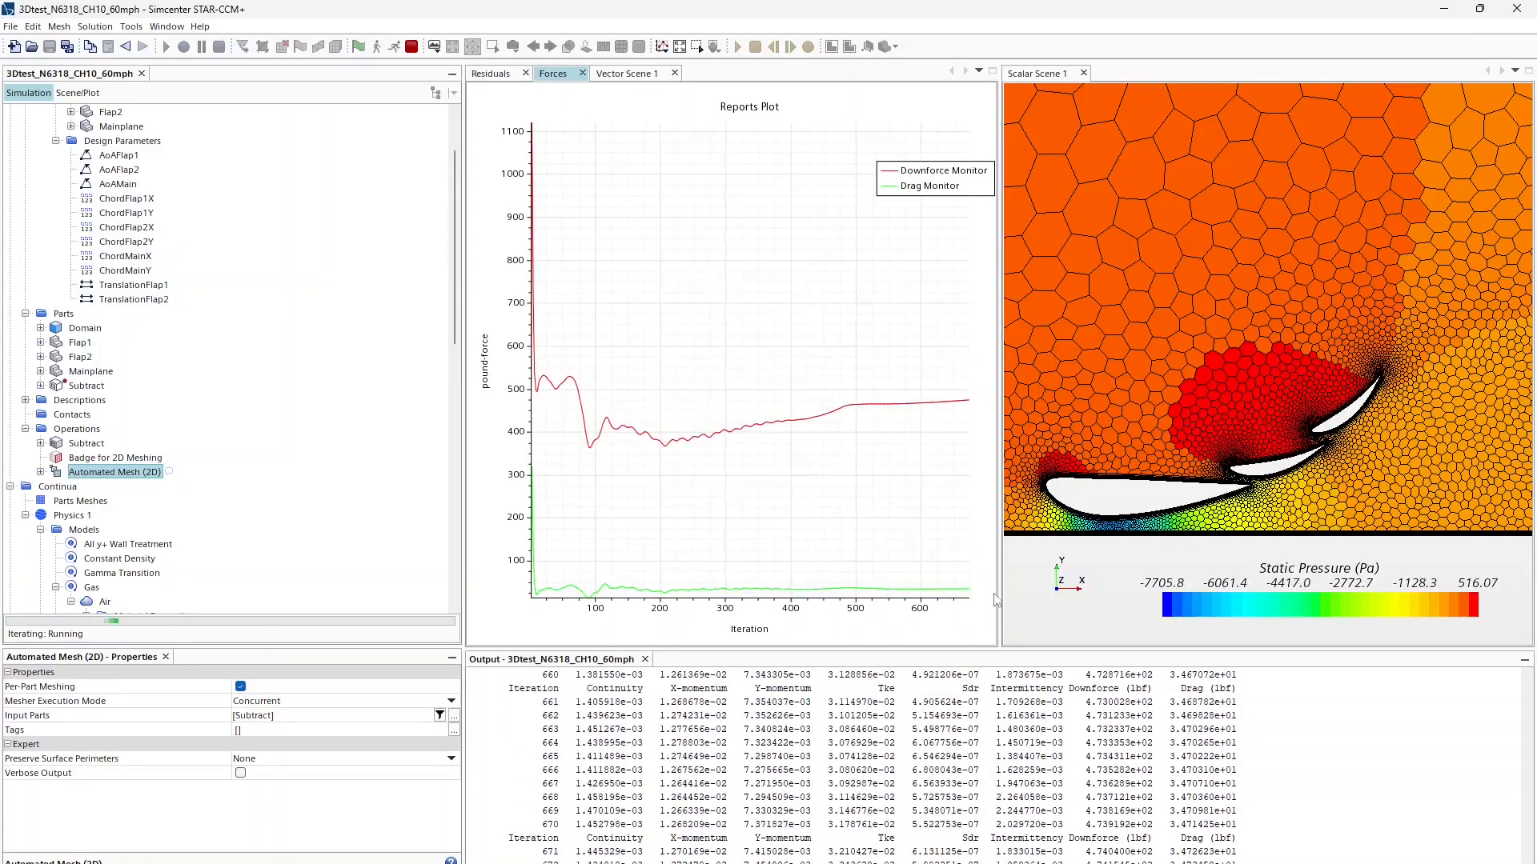
pyautogui.moveTo(966, 402)
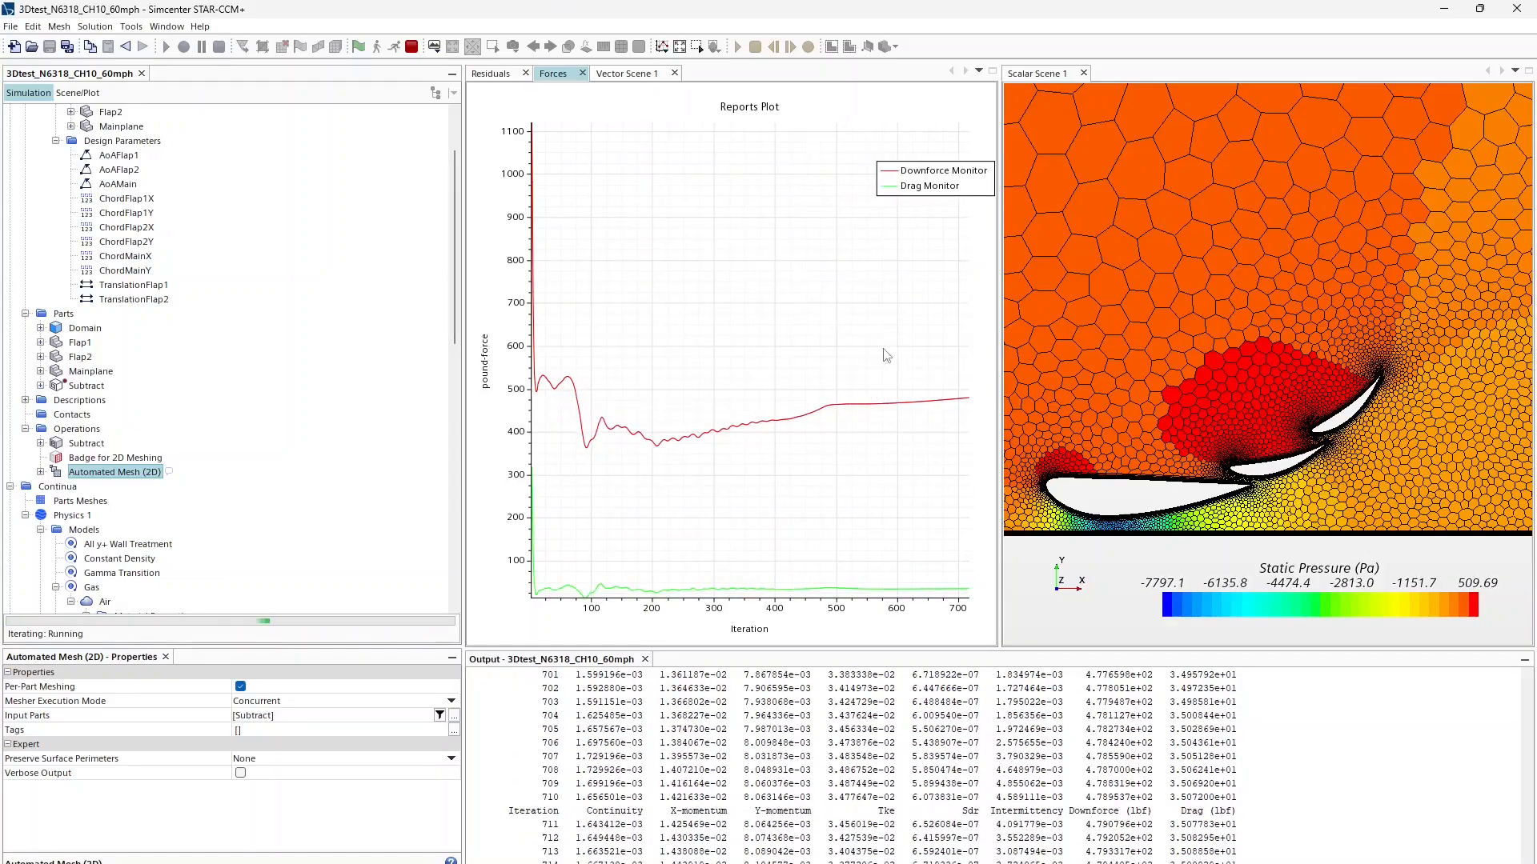
# Step: Glance at the velocity field, then read downforce and drag values on the force monitor
pyautogui.click(606, 74)
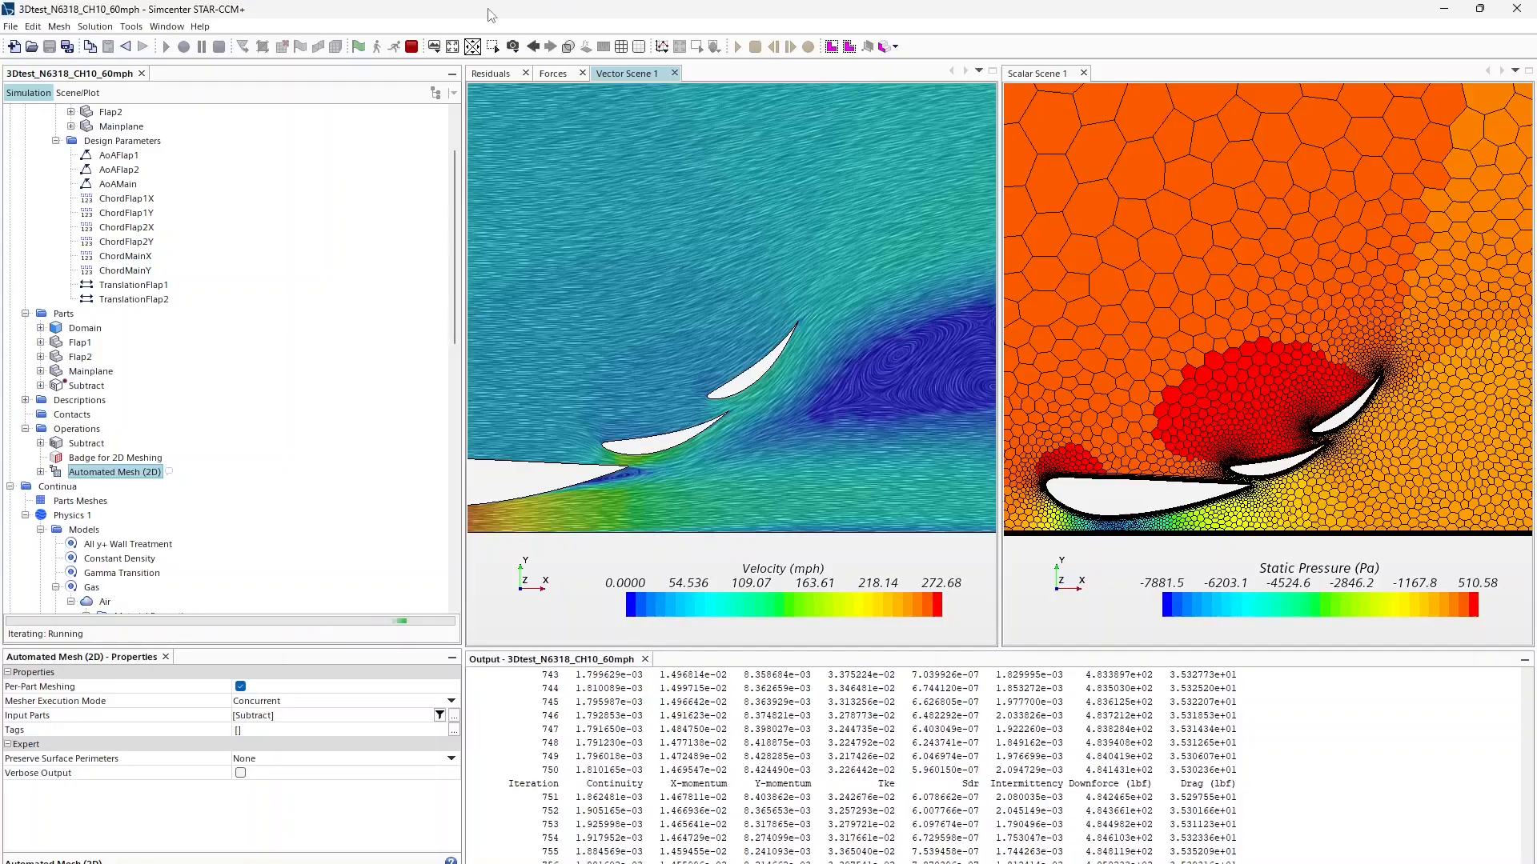
pyautogui.click(554, 74)
pyautogui.moveTo(968, 400)
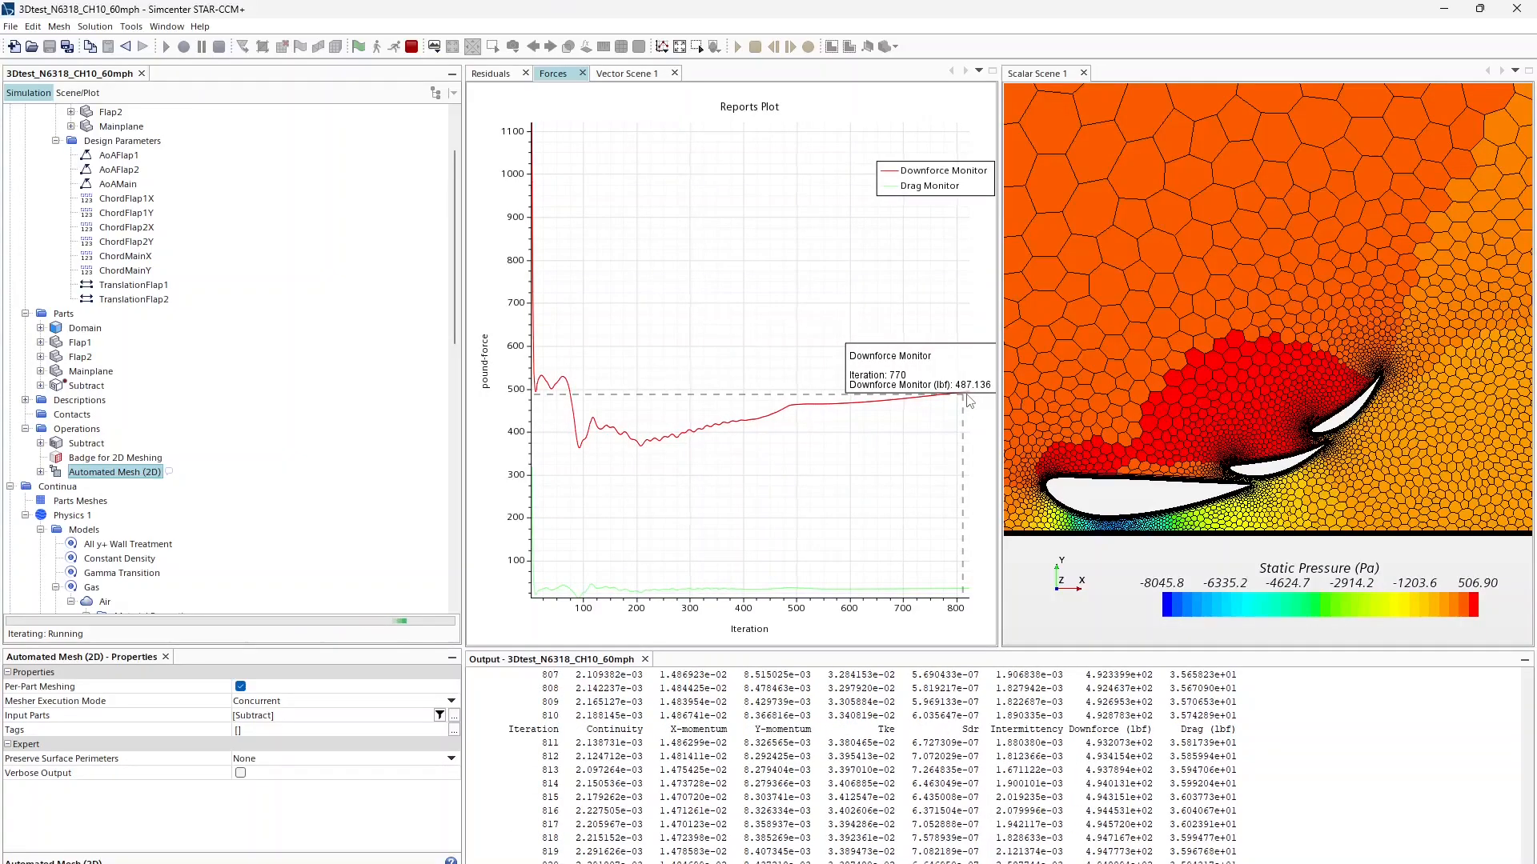
pyautogui.moveTo(970, 598)
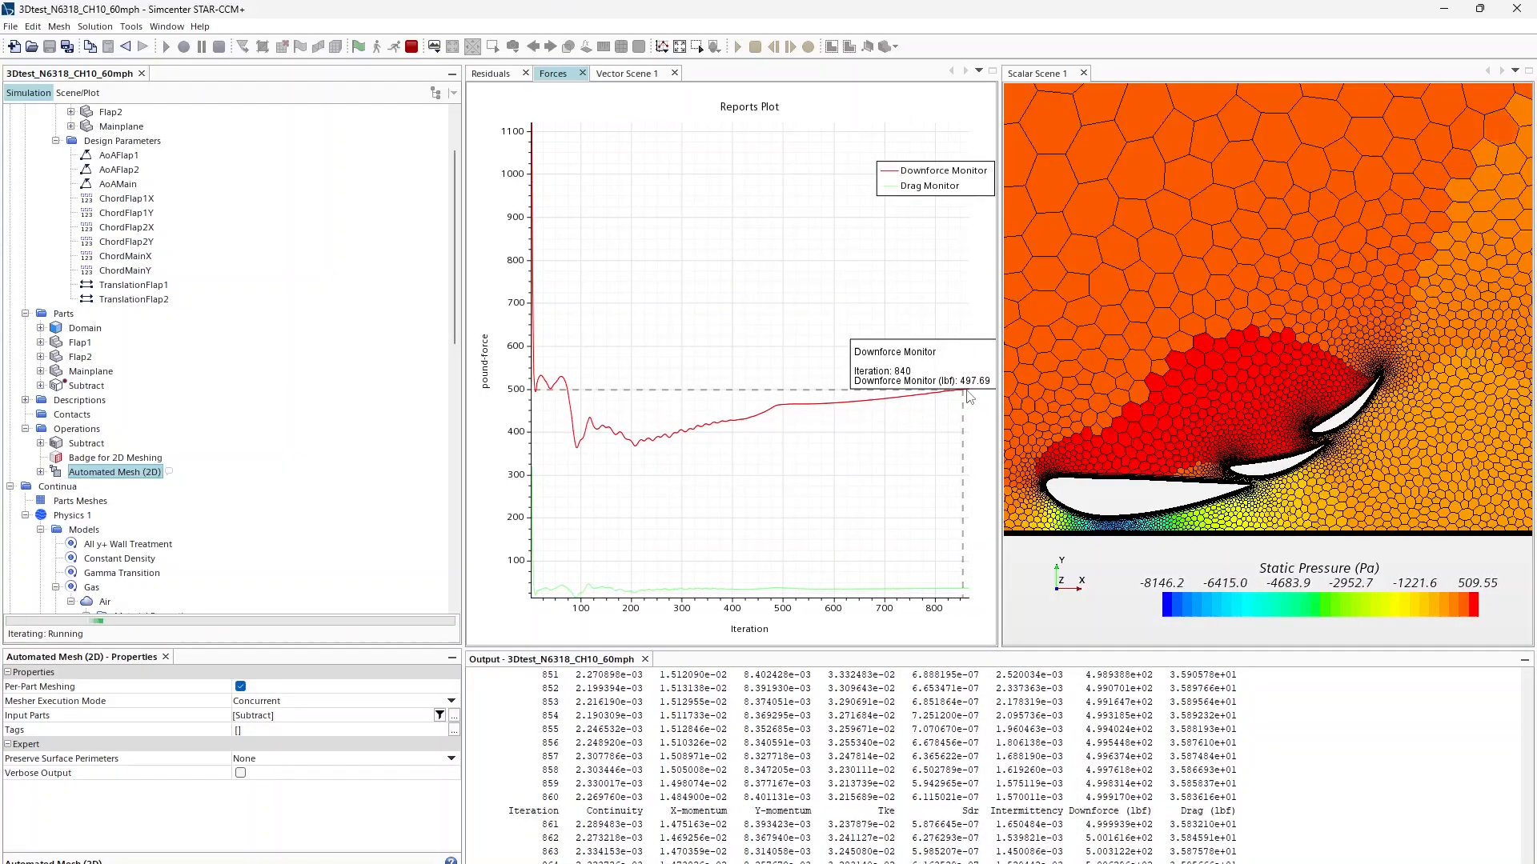
# Step: Zoom and pan the velocity scene downstream to reveal the wake
pyautogui.click(614, 74)
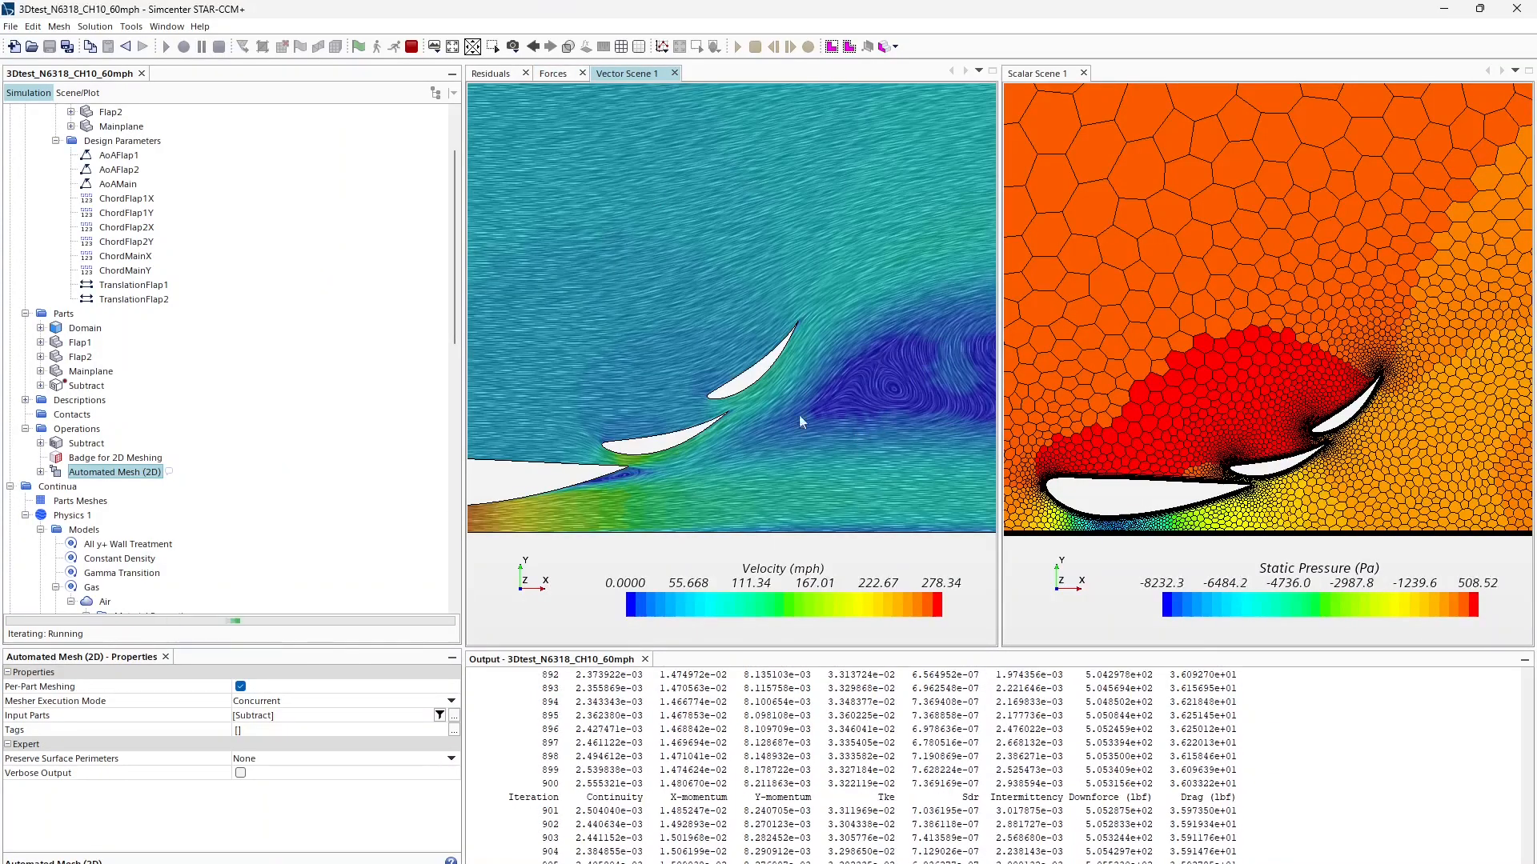
pyautogui.scroll(-8, 768, 442)
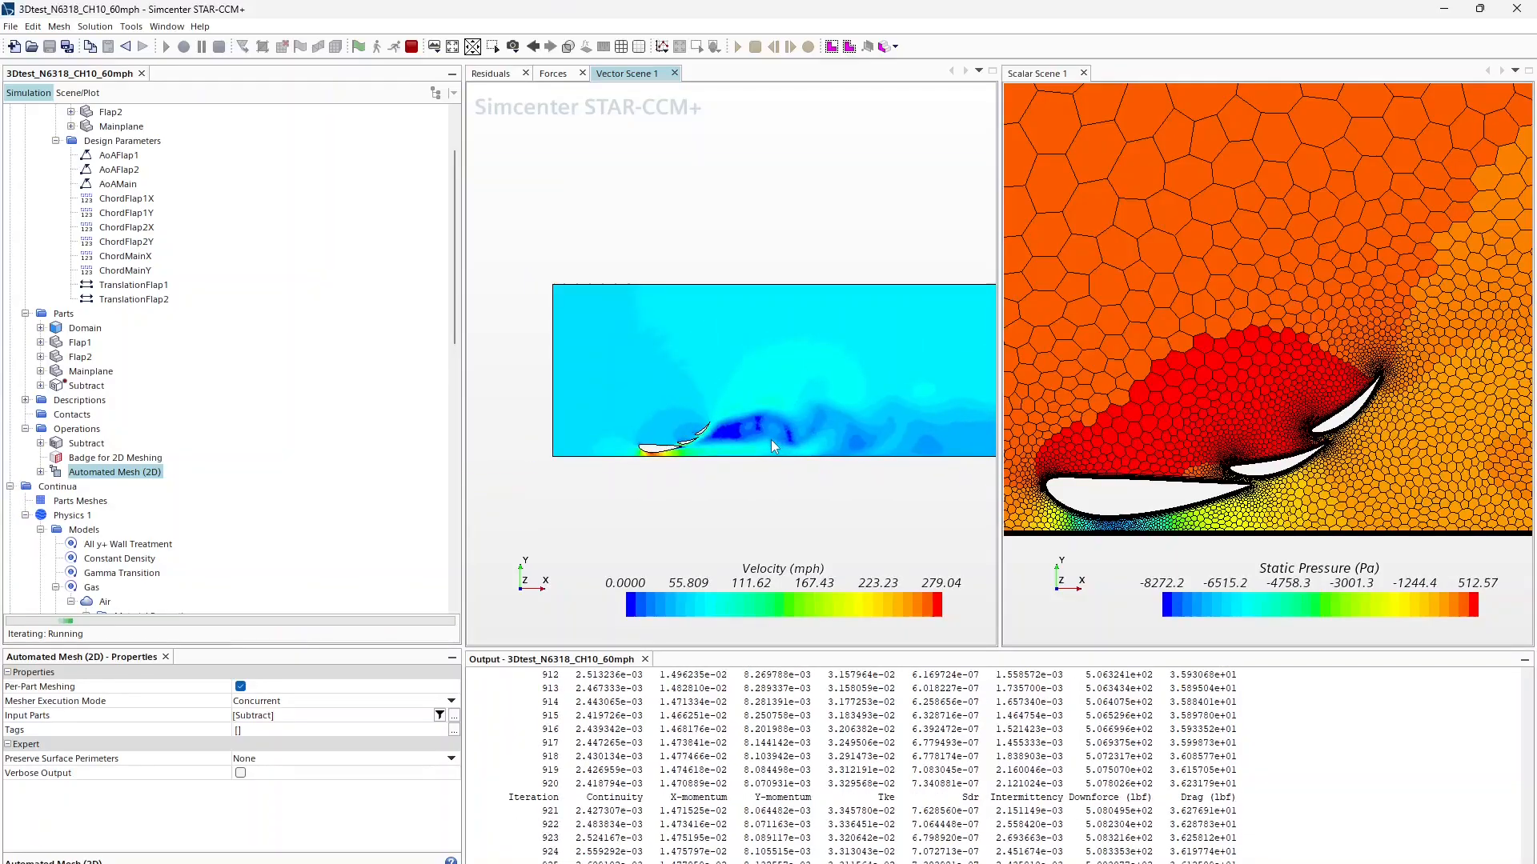
pyautogui.scroll(6, 744, 436)
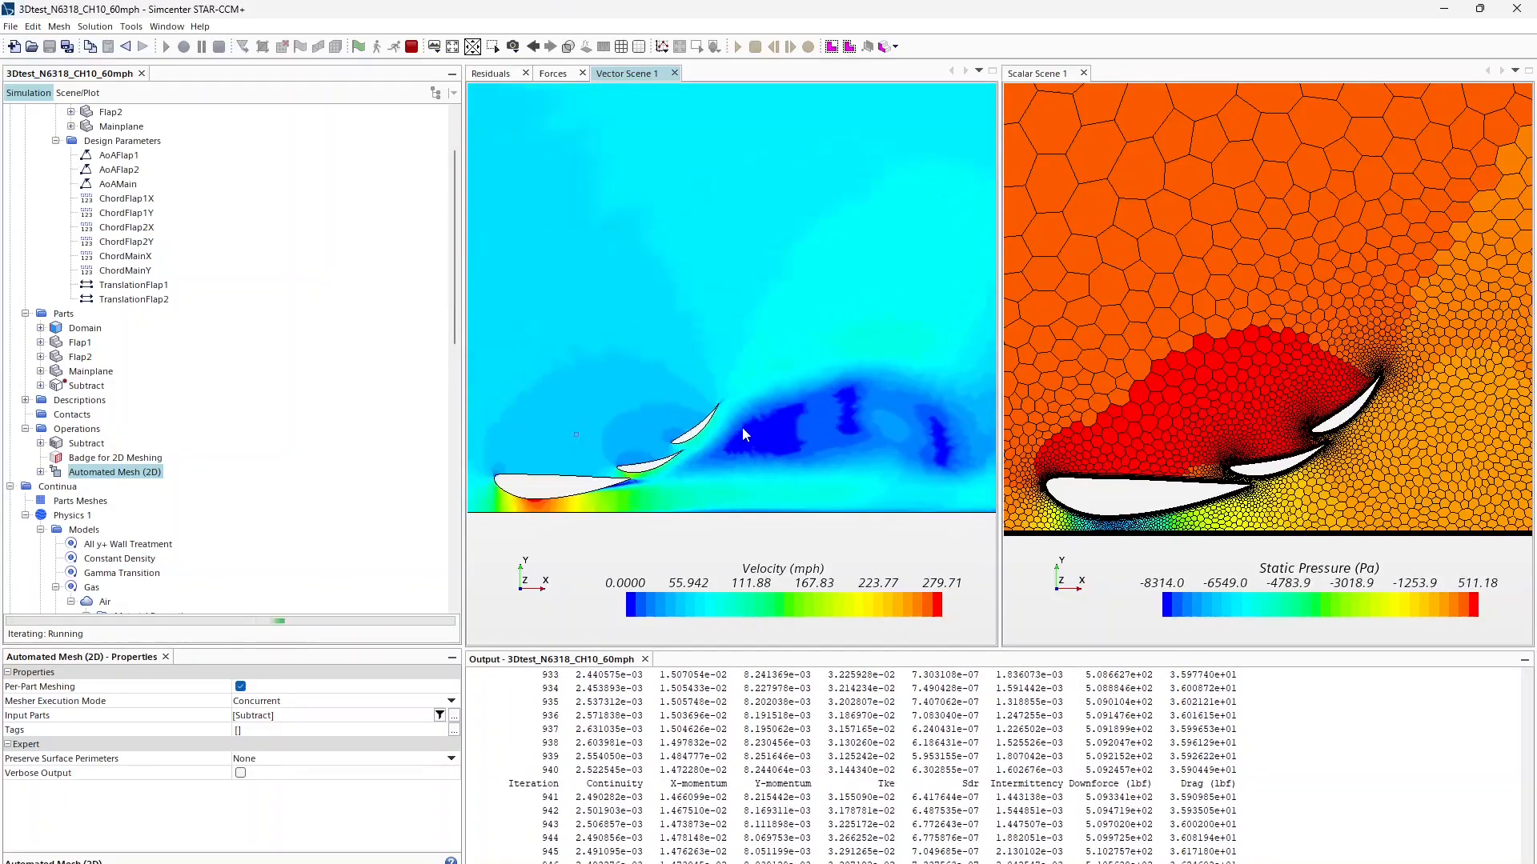
pyautogui.scroll(4, 742, 434)
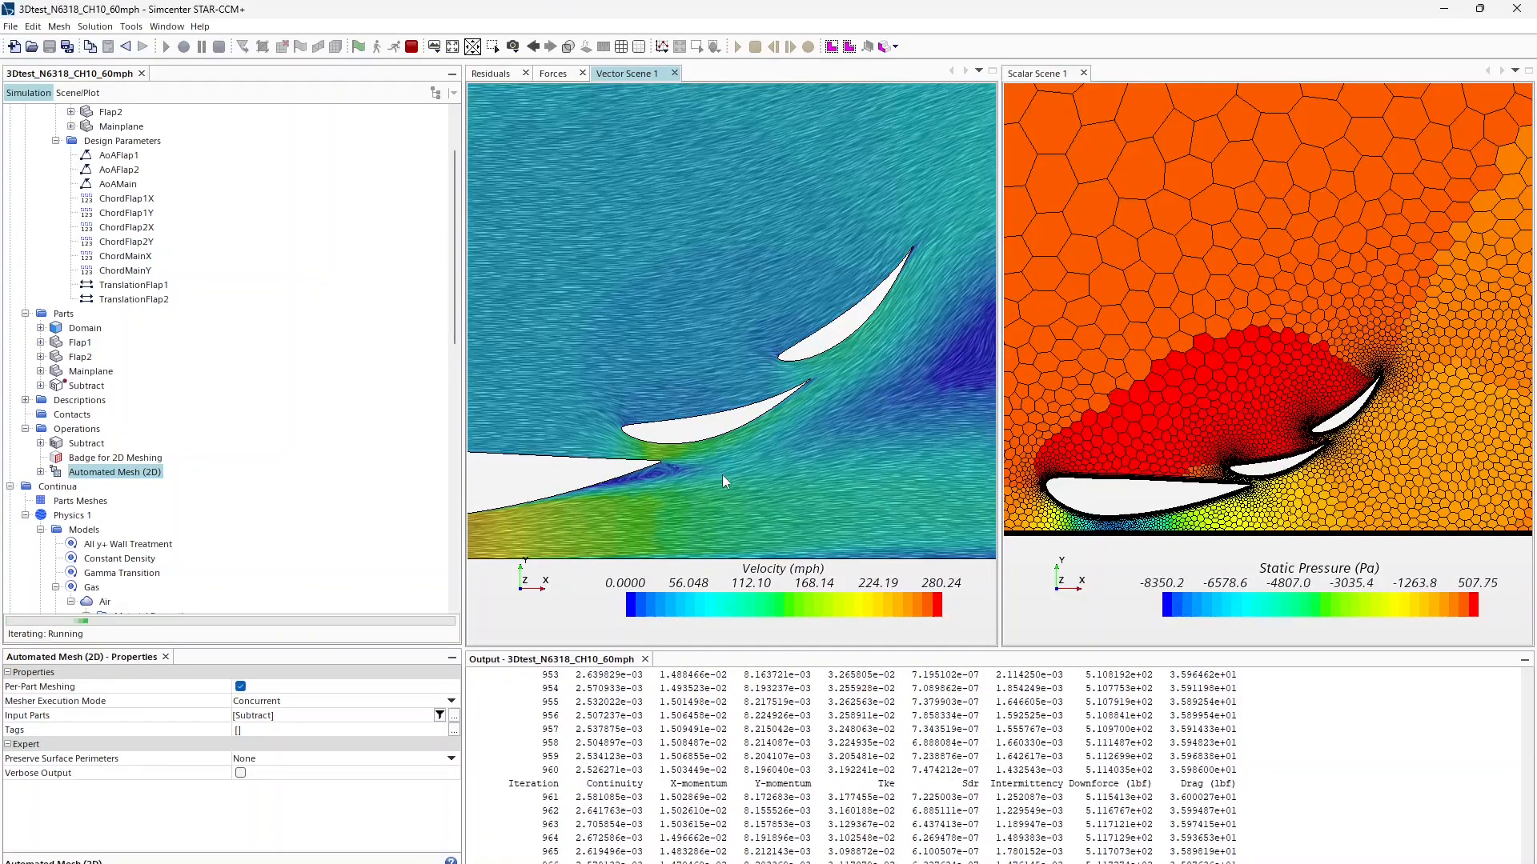
pyautogui.scroll(-5, 794, 459)
pyautogui.moveTo(794, 458); pyautogui.dragTo(538, 429, button='right')
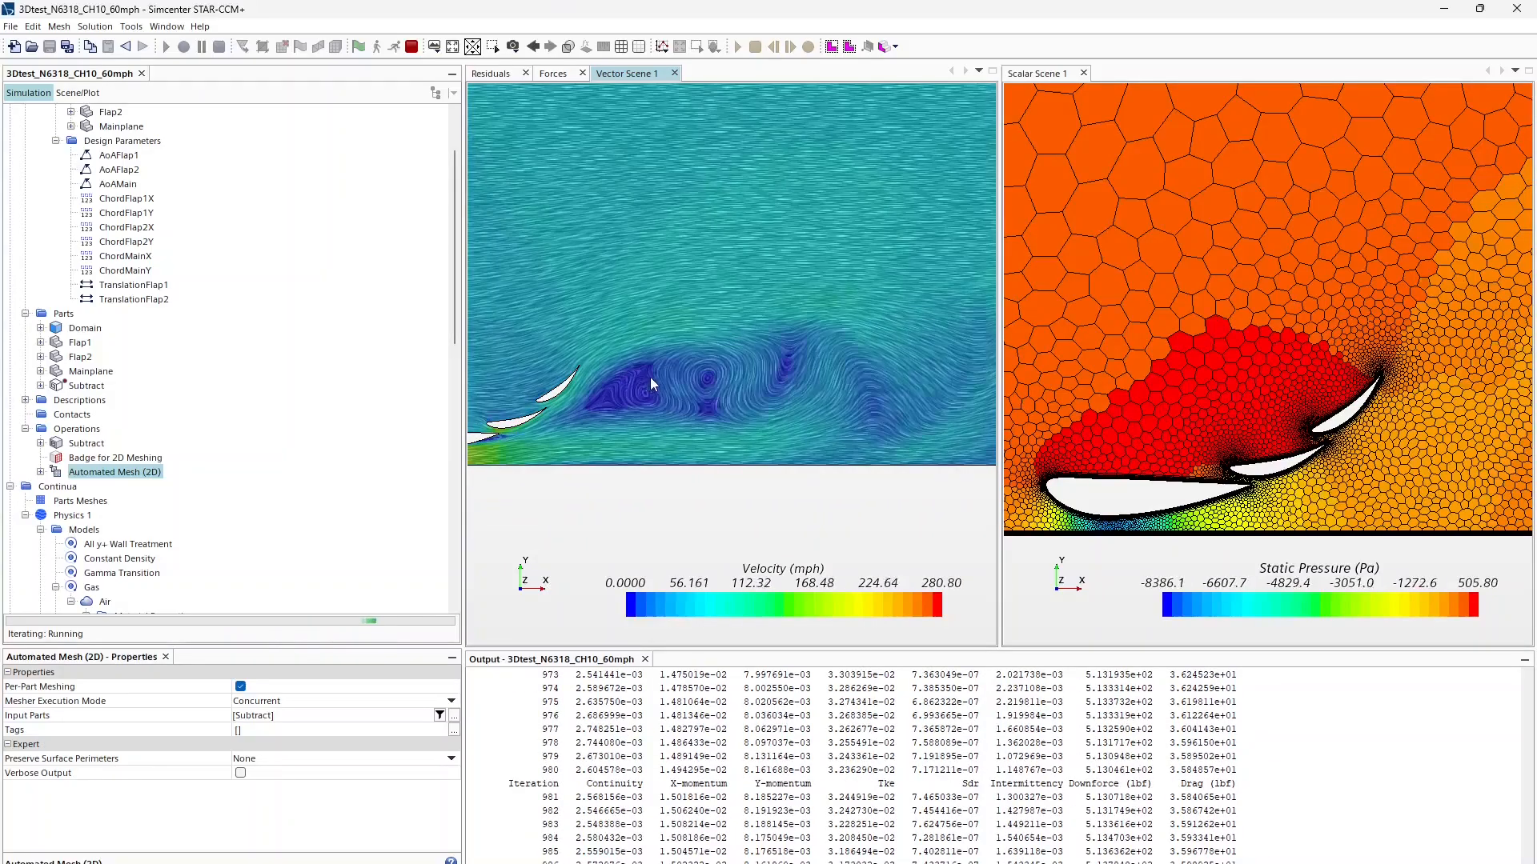
pyautogui.scroll(-6, 729, 391)
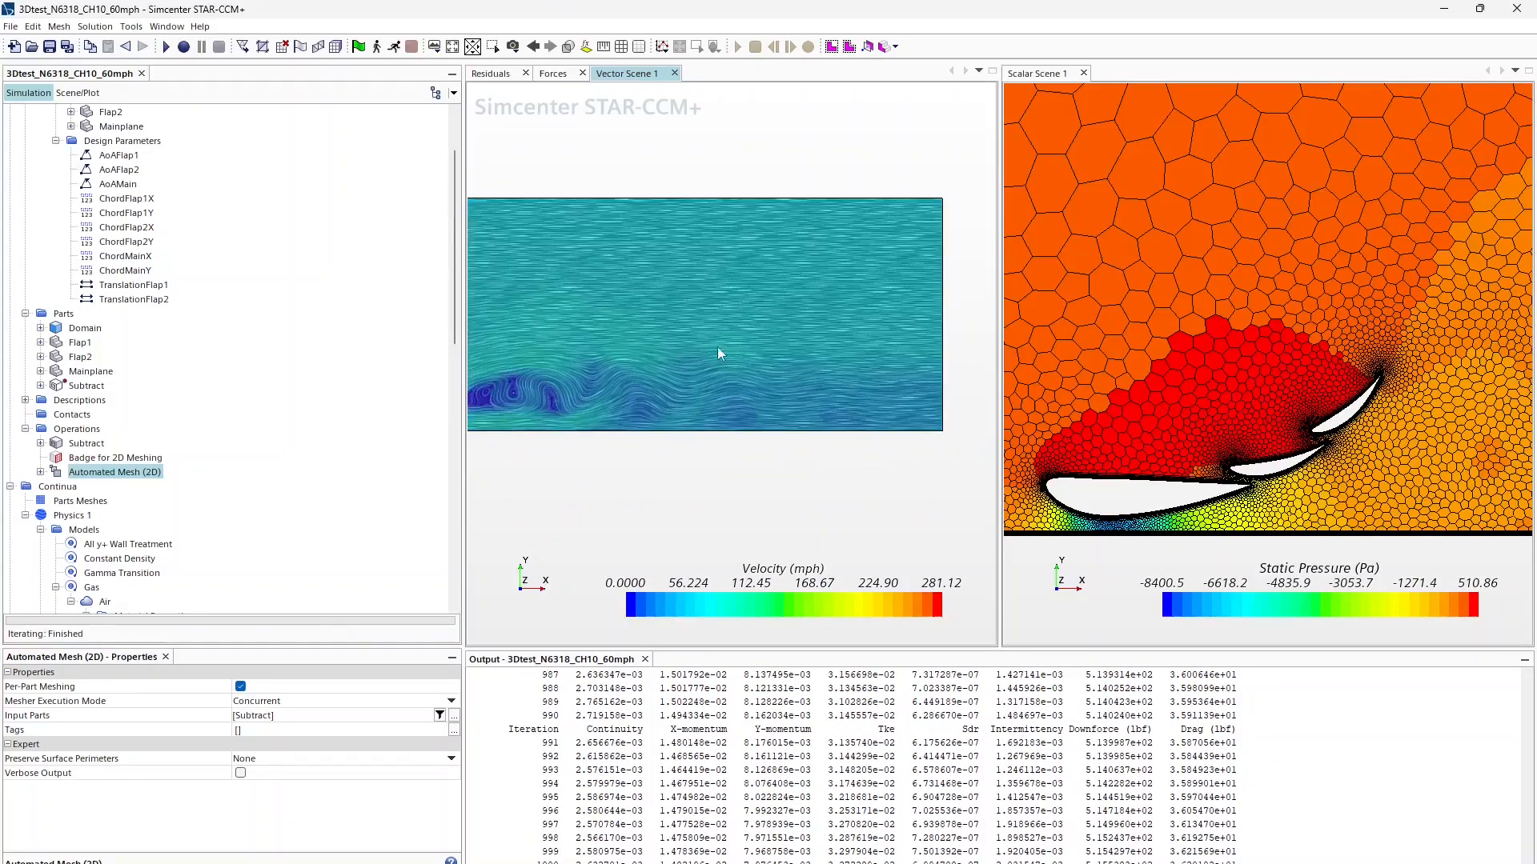
# Step: Pan and zoom Vector Scene 1 to center the mainplane, both flaps and the flap gaps
pyautogui.moveTo(573, 404); pyautogui.dragTo(767, 410, button='right')
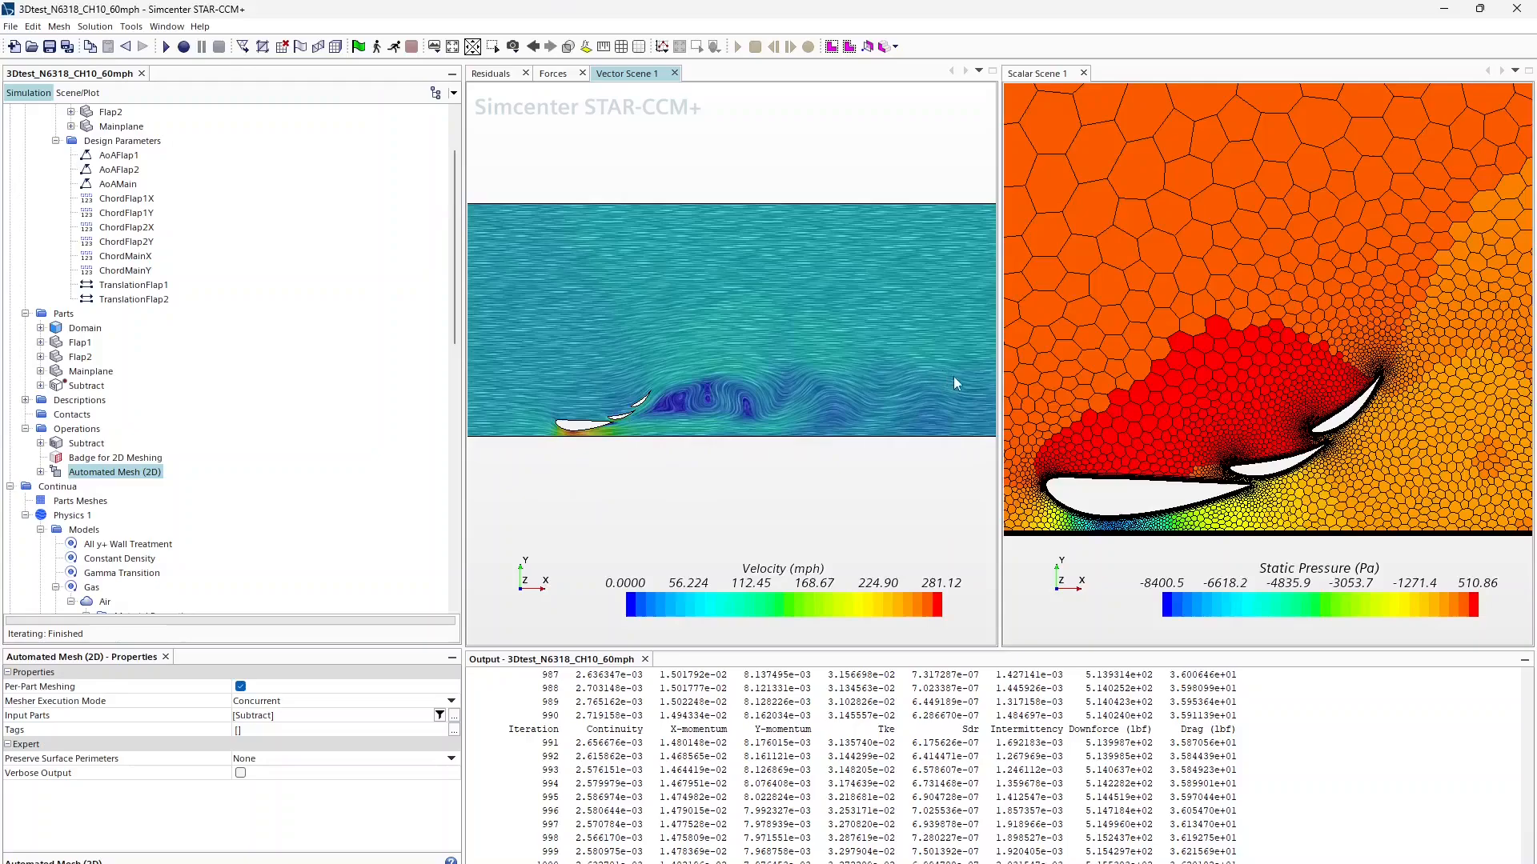
pyautogui.scroll(3, 773, 398)
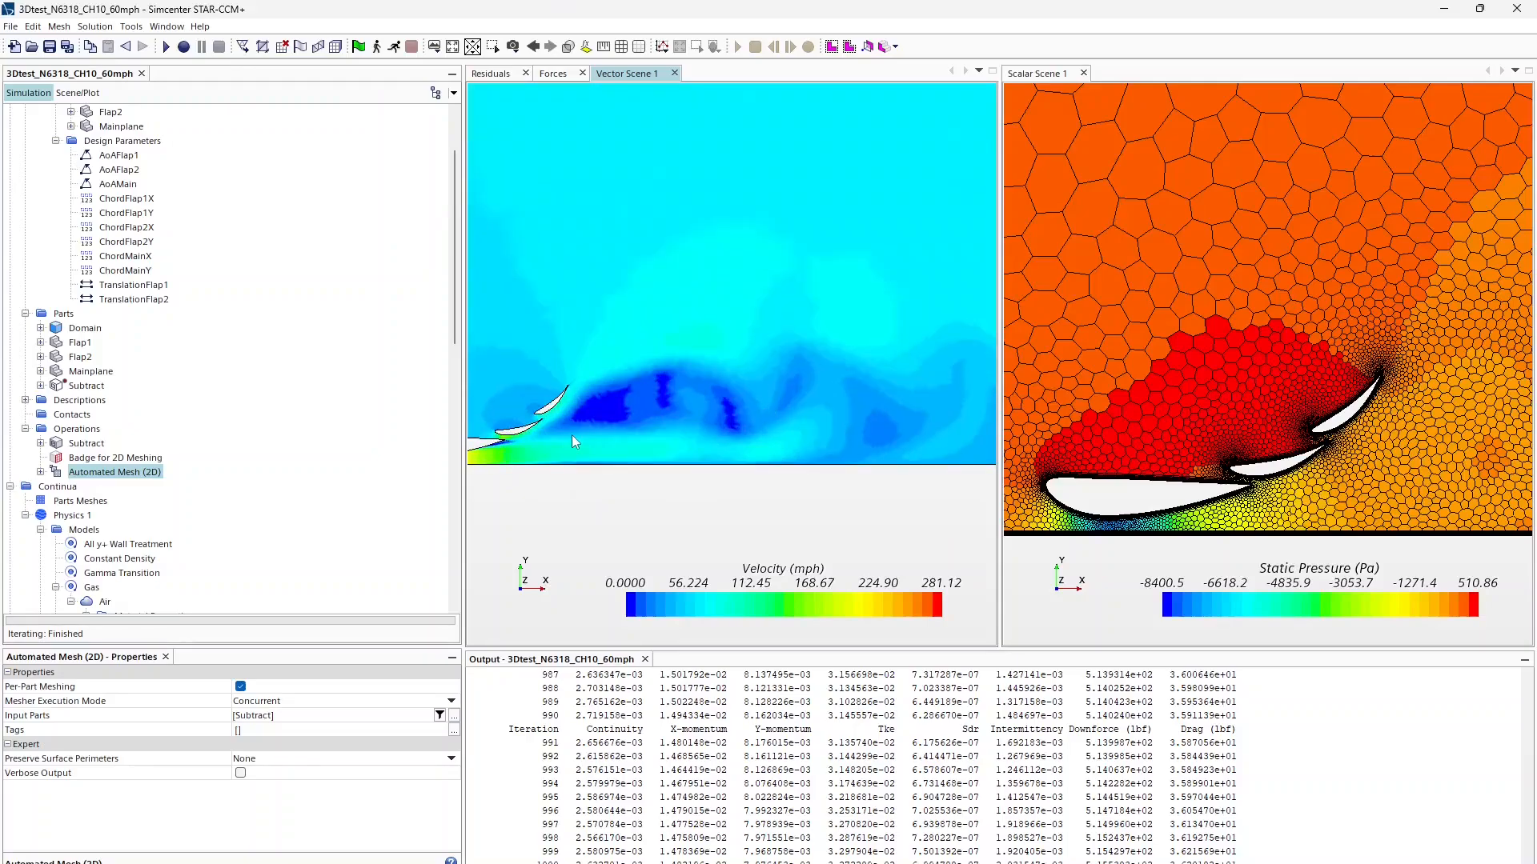
pyautogui.moveTo(572, 434); pyautogui.dragTo(911, 389, button='right')
pyautogui.scroll(3, 911, 389)
pyautogui.scroll(5, 766, 380)
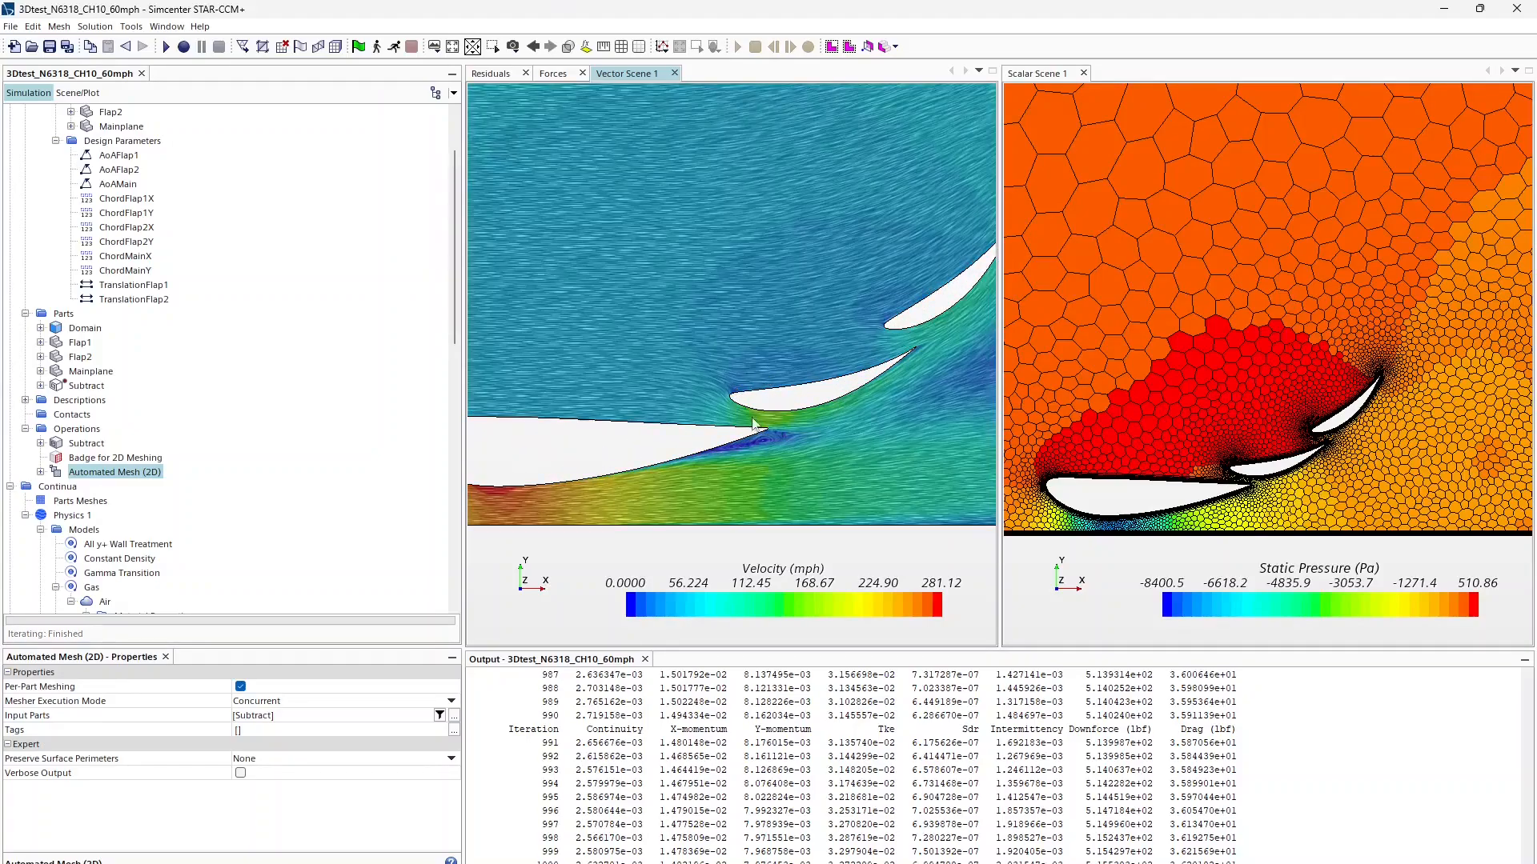
pyautogui.moveTo(735, 428)
pyautogui.mouseDown(button='right')
pyautogui.moveTo(795, 387)
pyautogui.moveTo(738, 416)
pyautogui.moveTo(686, 408)
pyautogui.mouseUp(button='right')
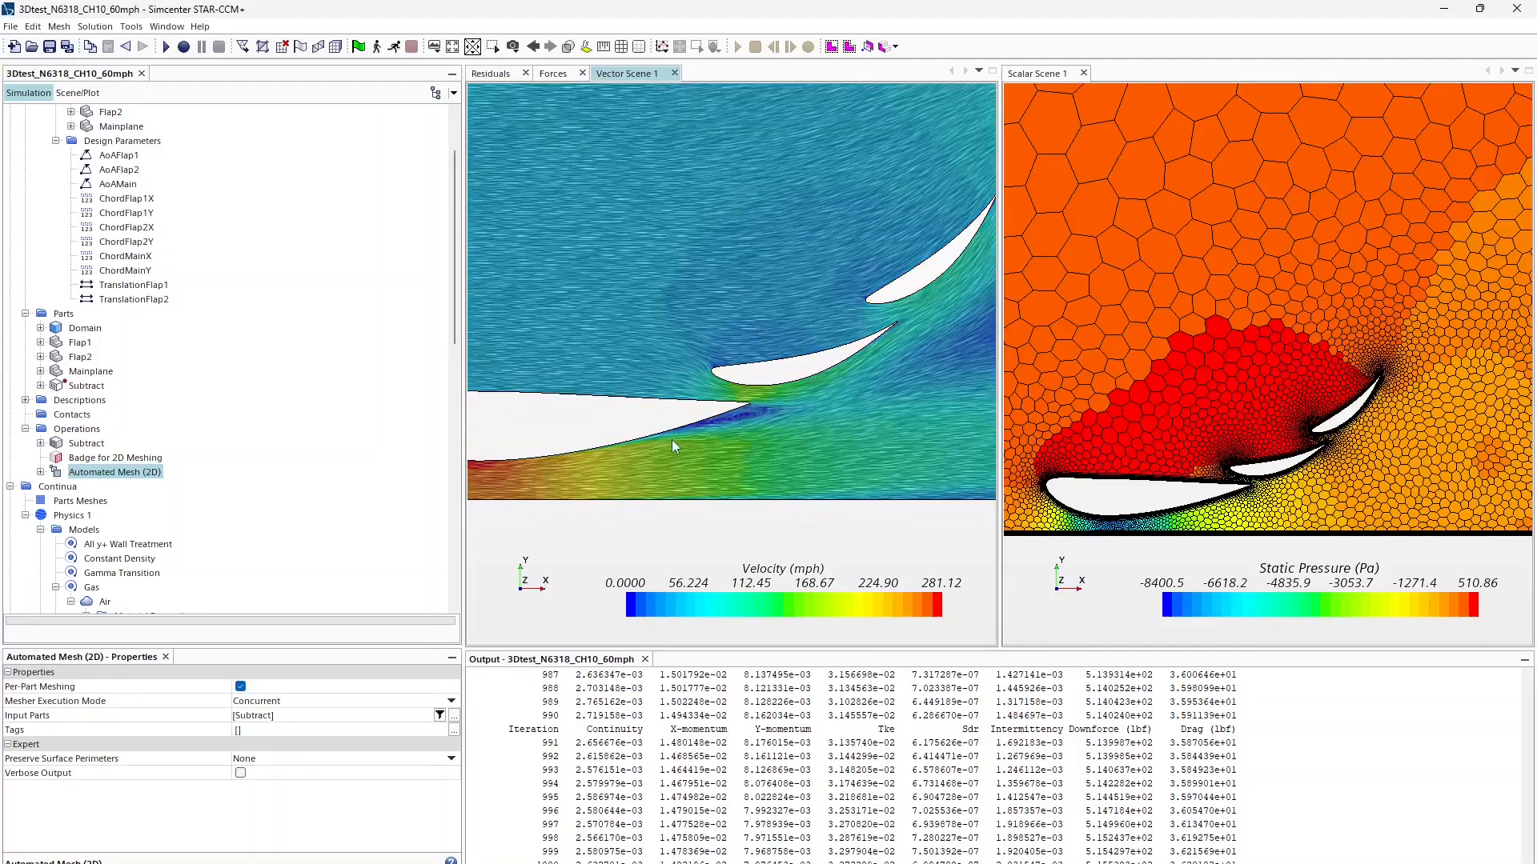
pyautogui.scroll(-3, 785, 401)
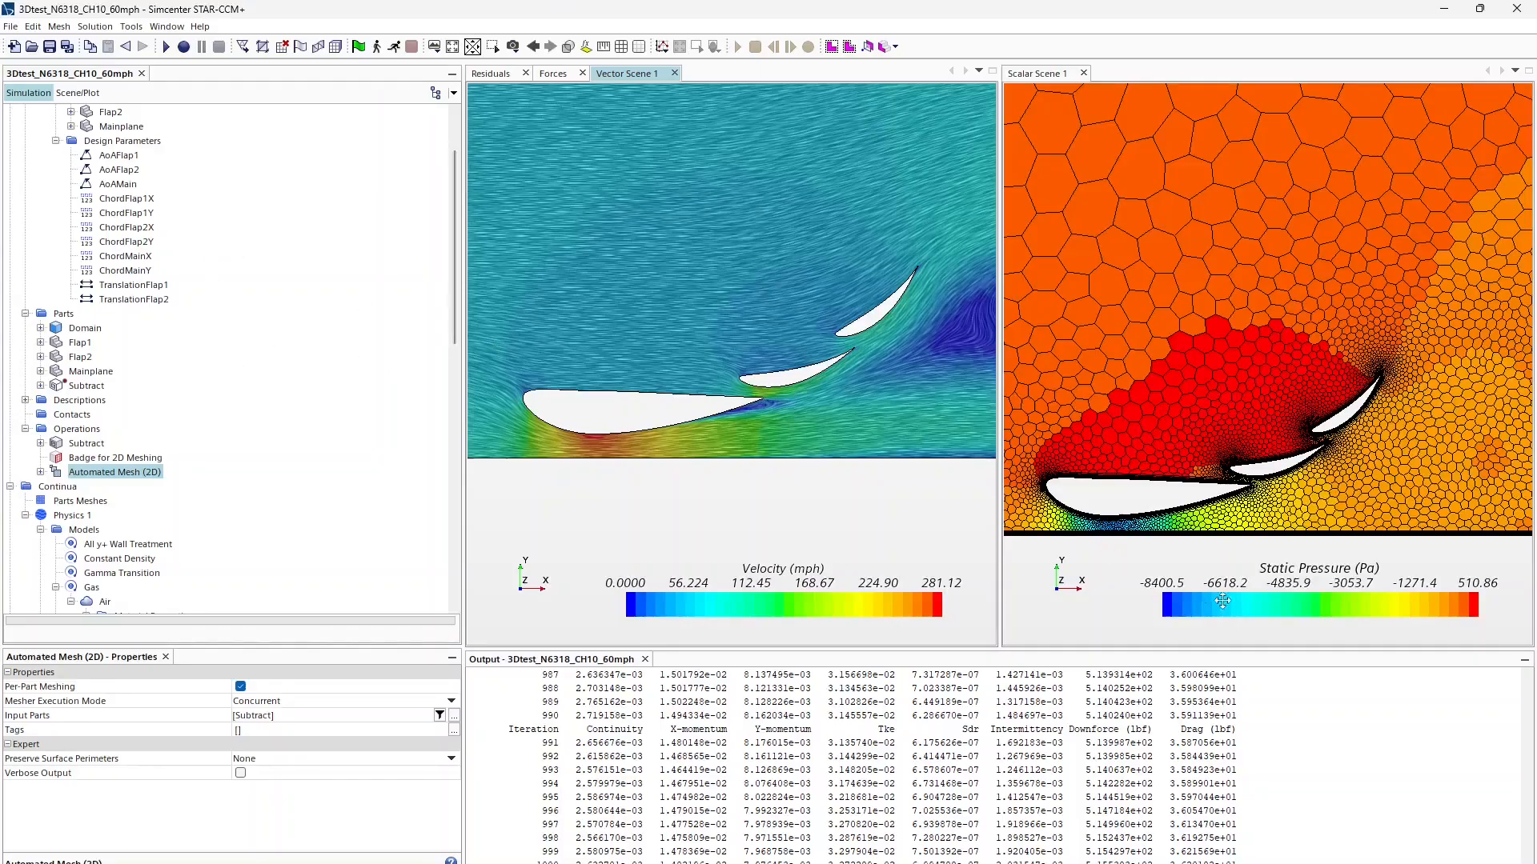
# Step: Scroll through the Physics 1 models and Initial Conditions, then zoom Vector Scene 1 onto the flap gaps
pyautogui.scroll(2, 90, 472)
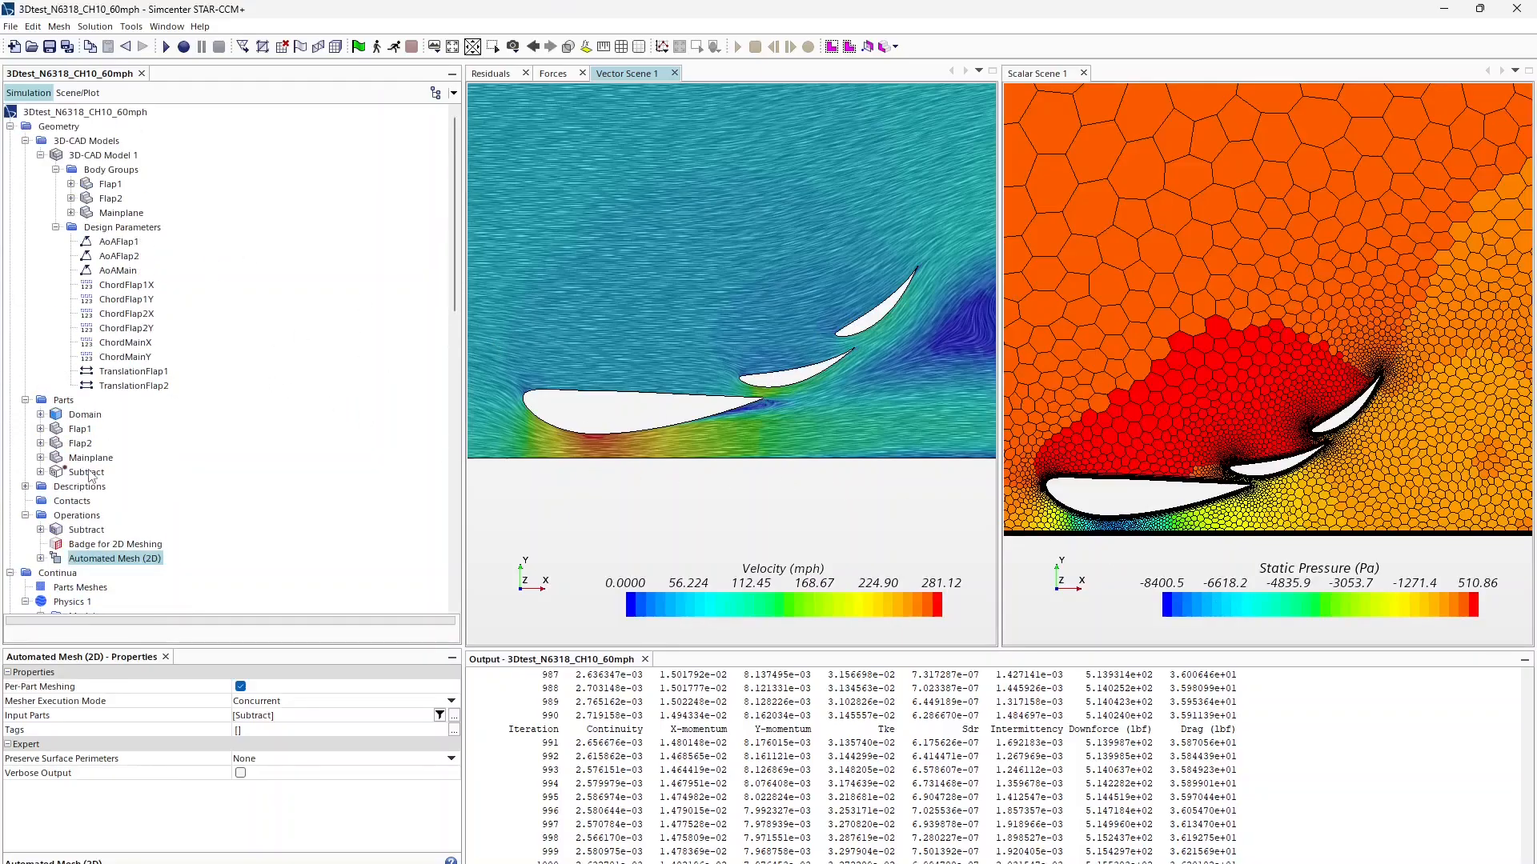
pyautogui.scroll(-5, 95, 406)
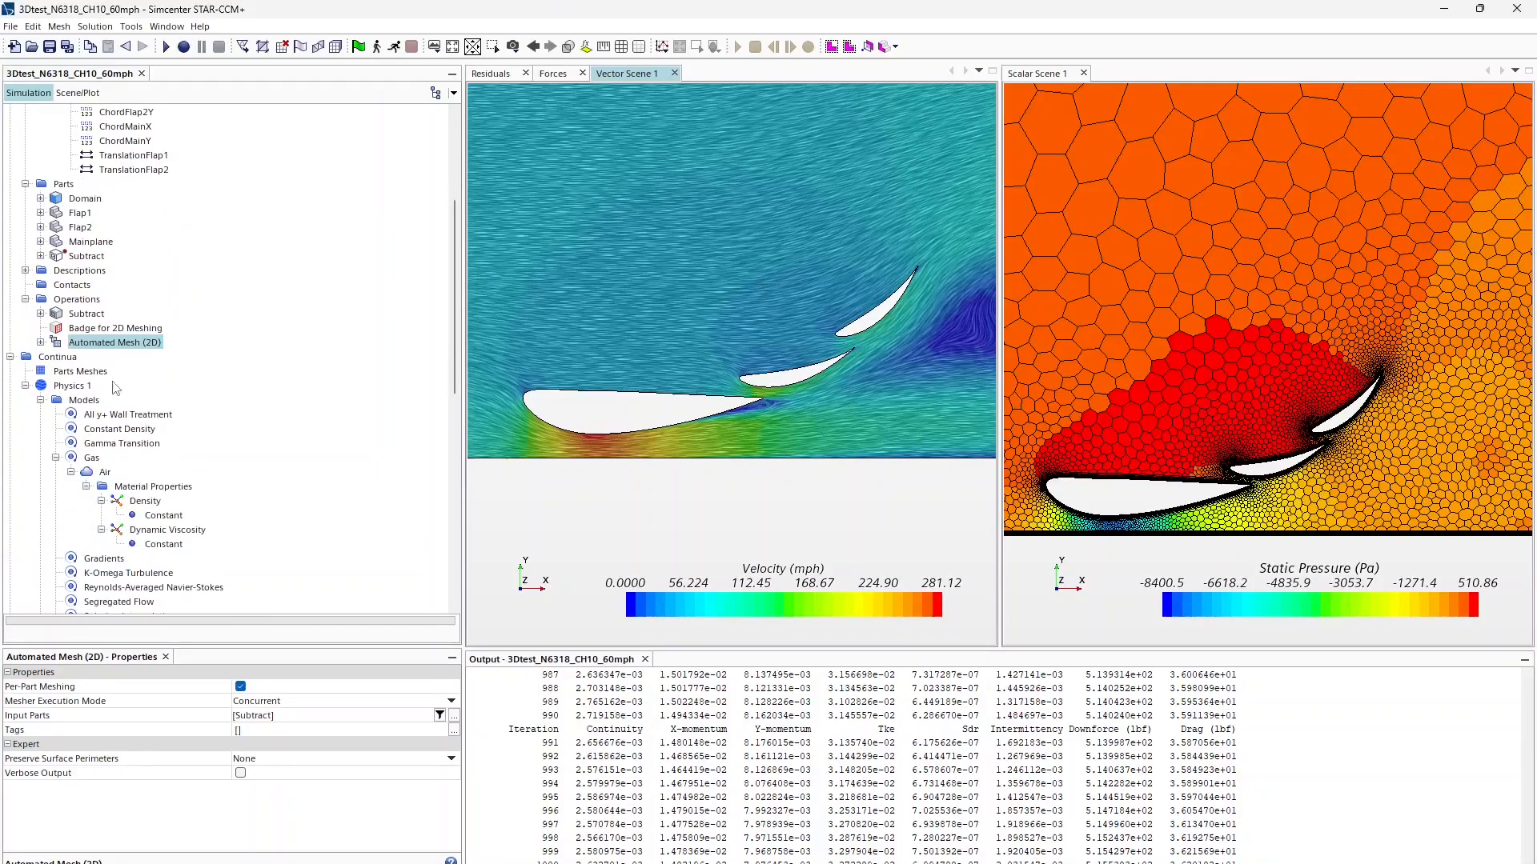
pyautogui.scroll(-3, 116, 389)
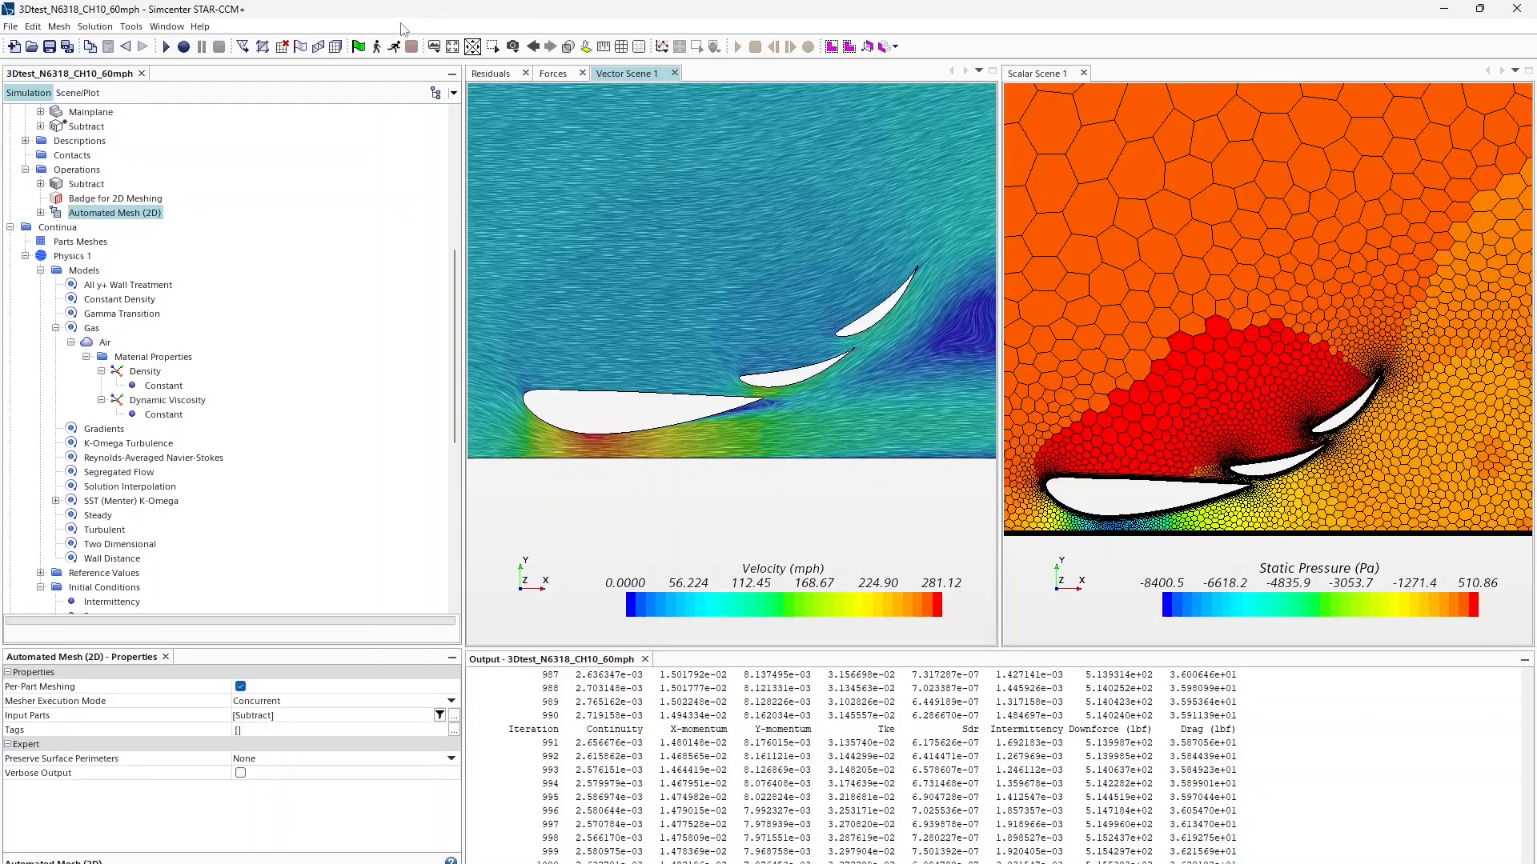
pyautogui.scroll(-7, 94, 445)
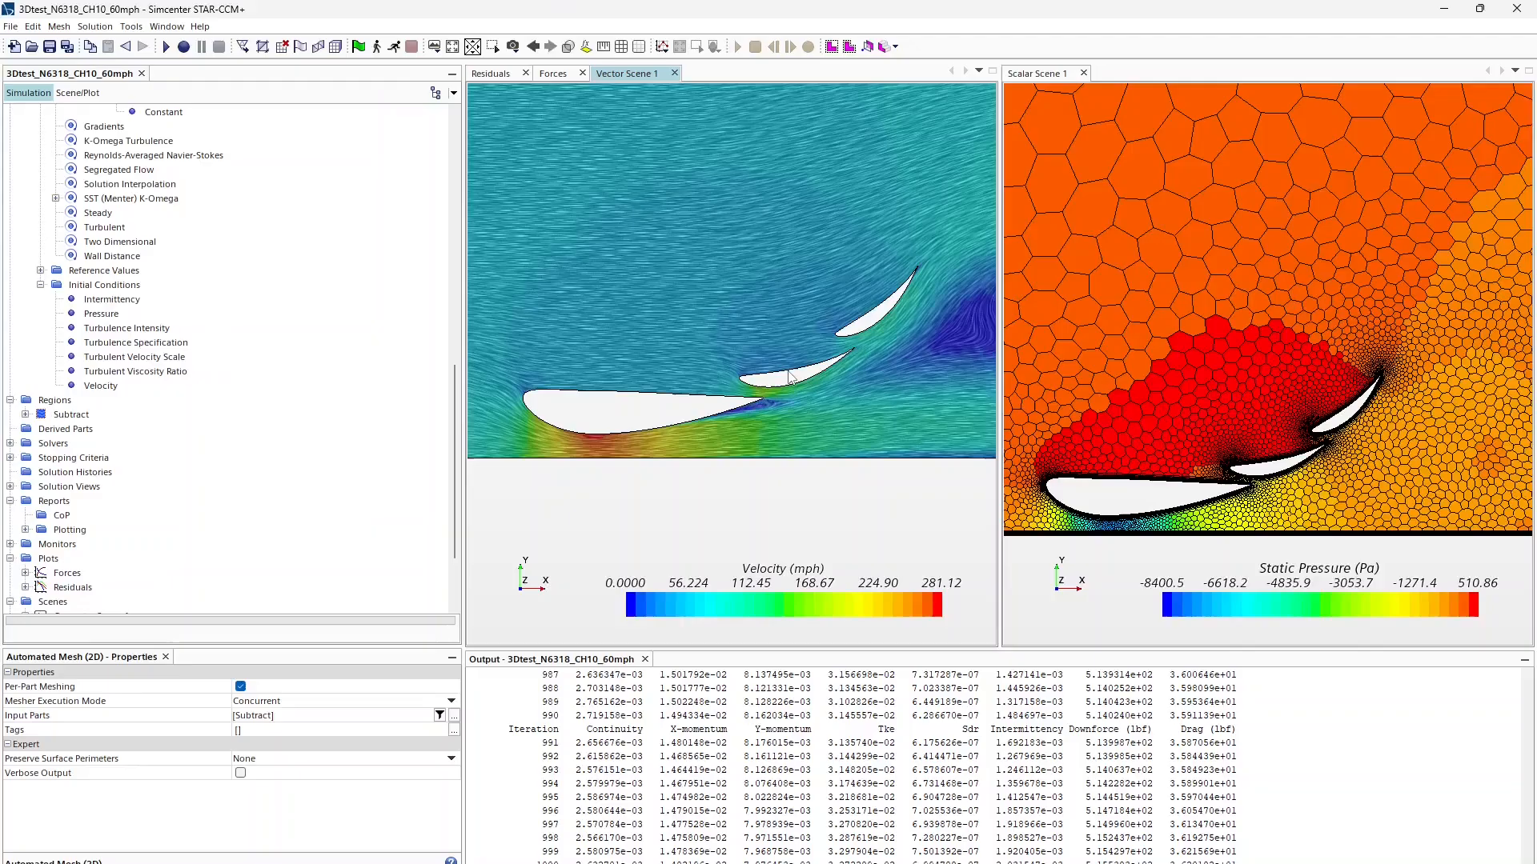
pyautogui.scroll(5, 788, 377)
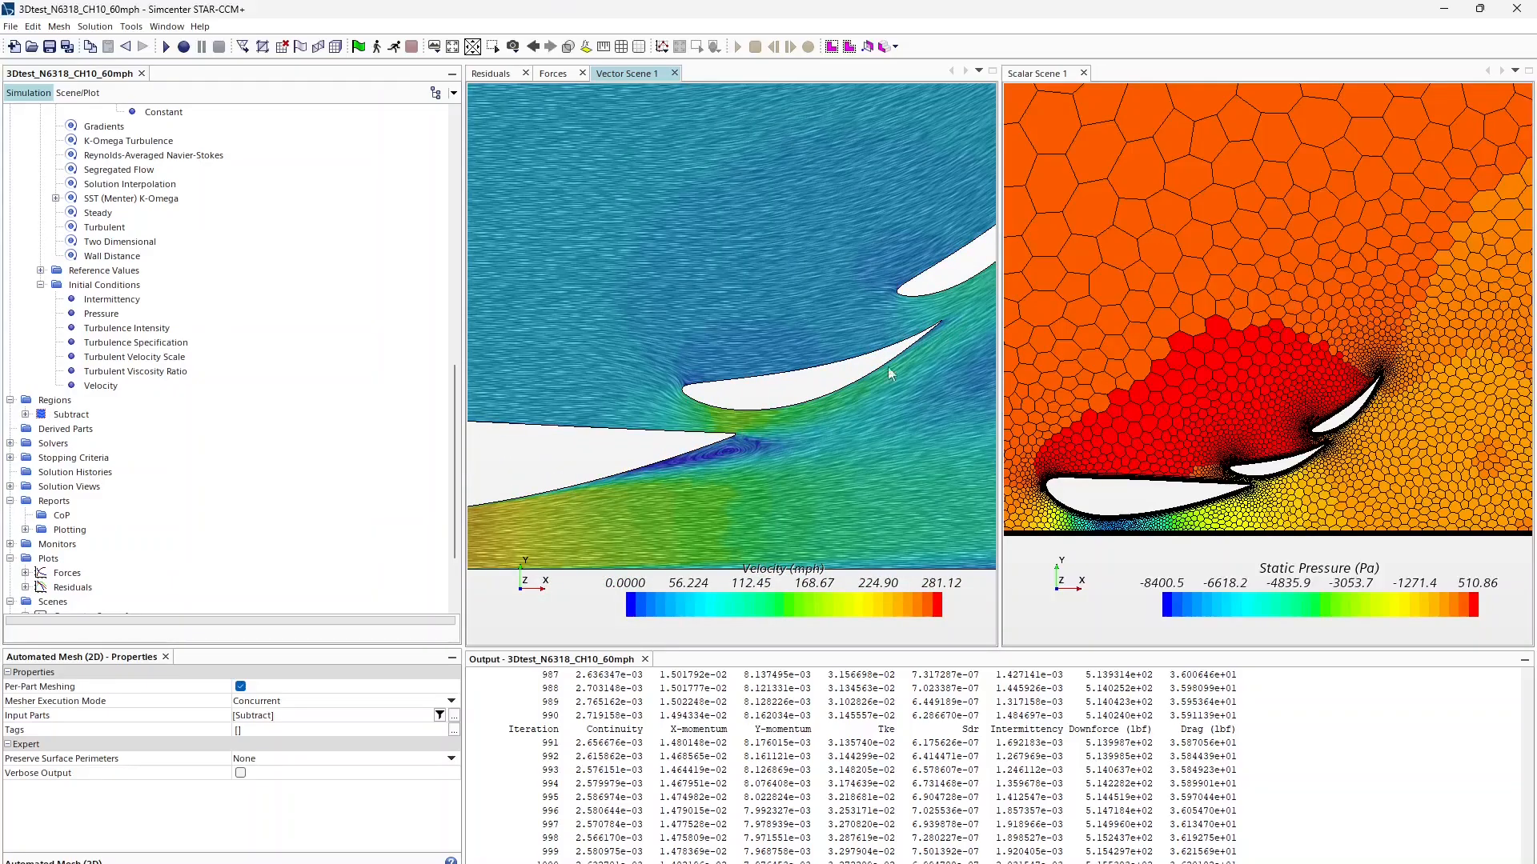